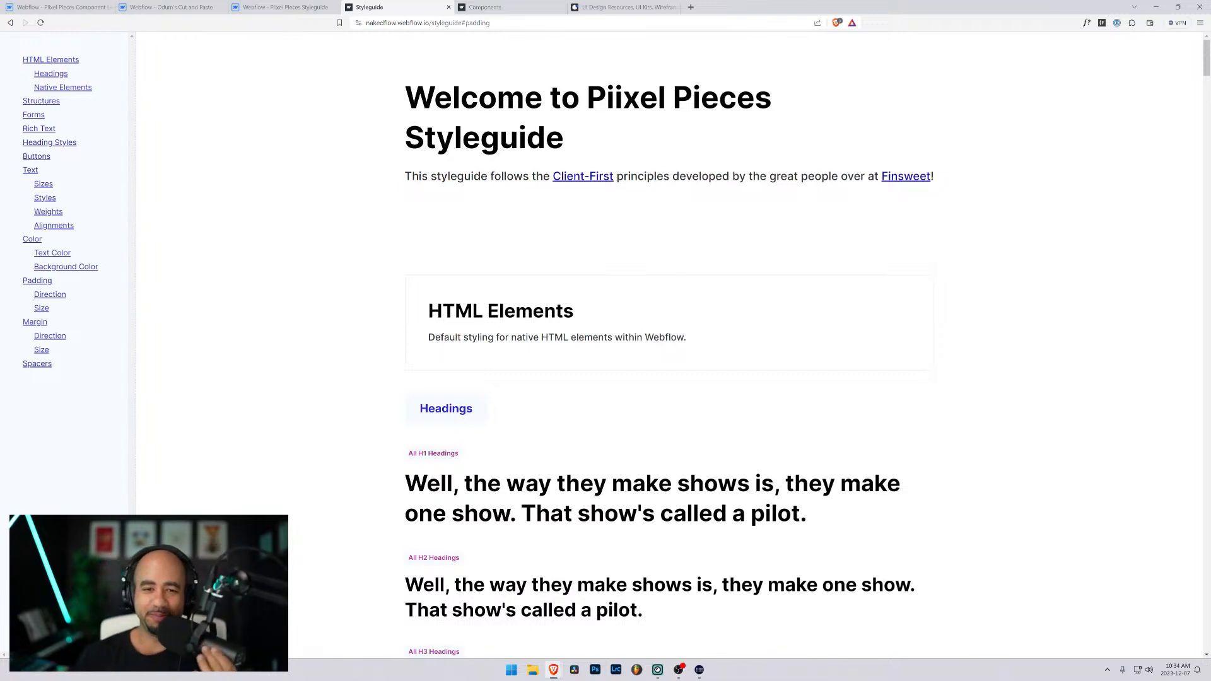
# - Switch to the Piixel Pieces component library project and open its Hero 3 page
pyautogui.scroll(-2, 668, 347)
pyautogui.scroll(2, 669, 346)
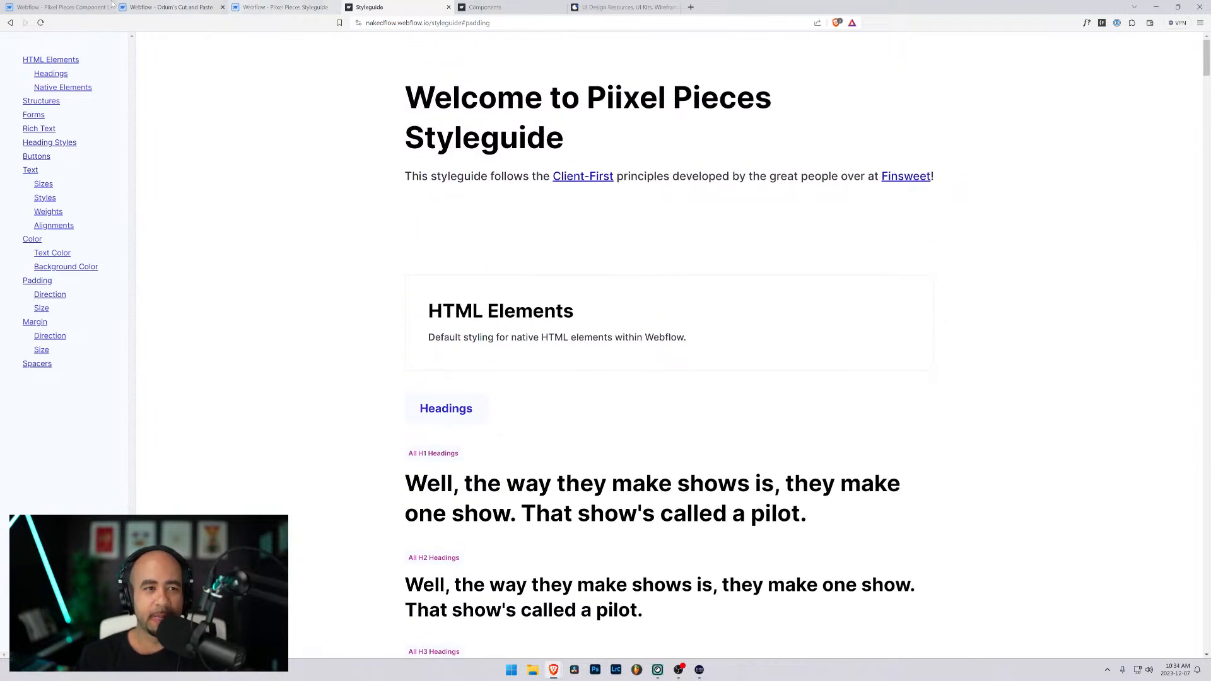
pyautogui.click(63, 7)
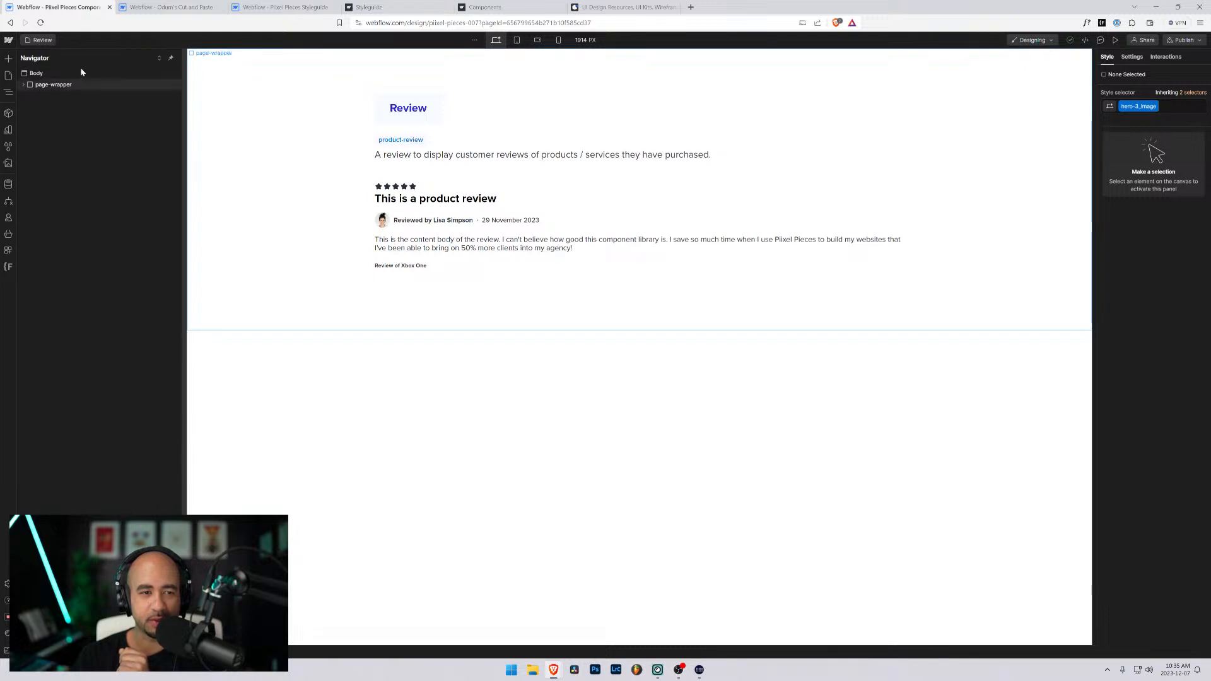
pyautogui.click(38, 40)
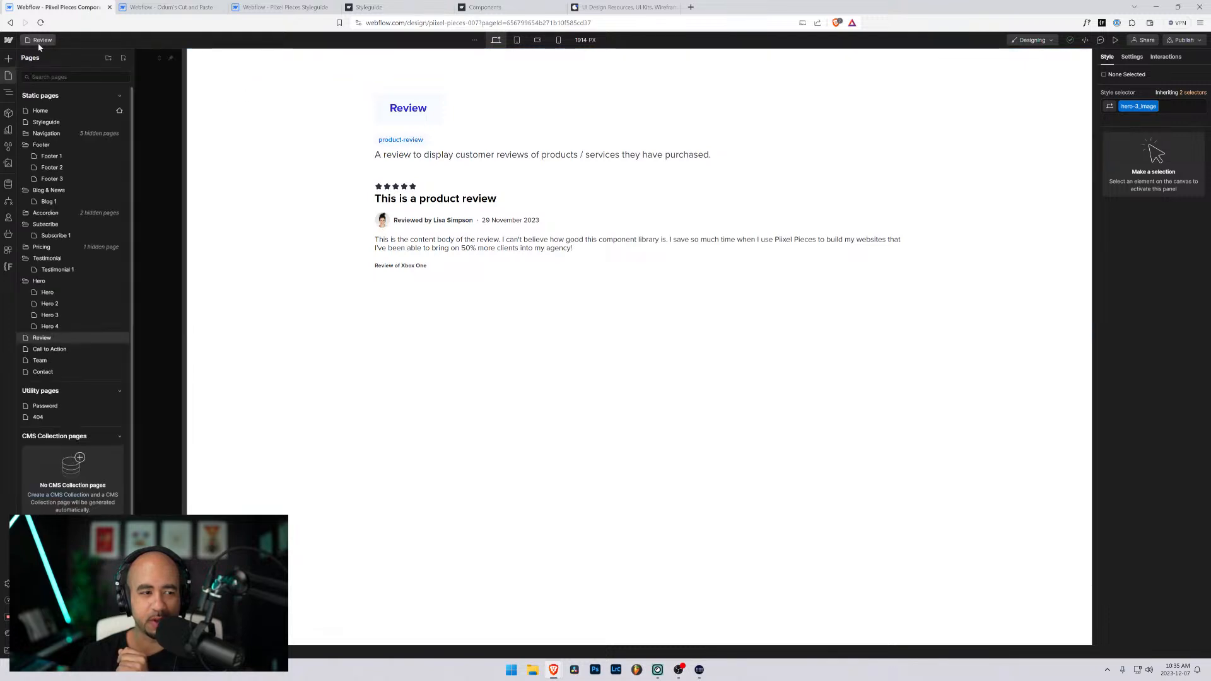
pyautogui.click(50, 315)
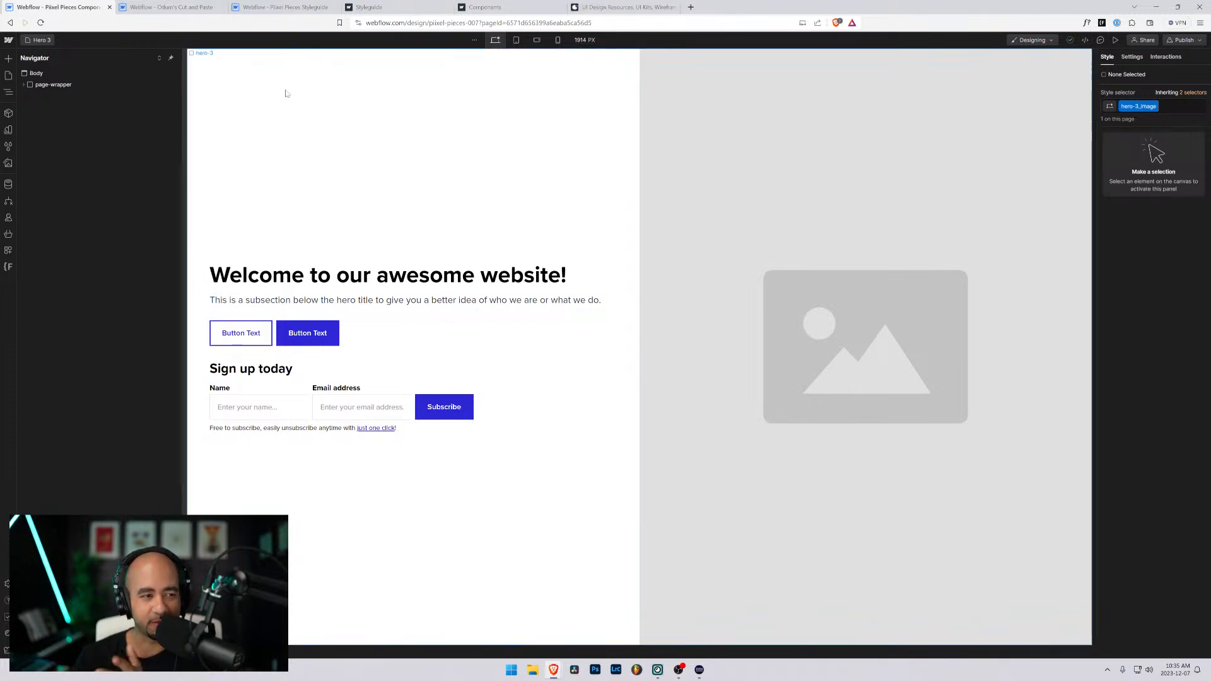
# - Open the Hero 2 page and select the hero-2 section to view its styles
pyautogui.click(42, 42)
pyautogui.click(50, 304)
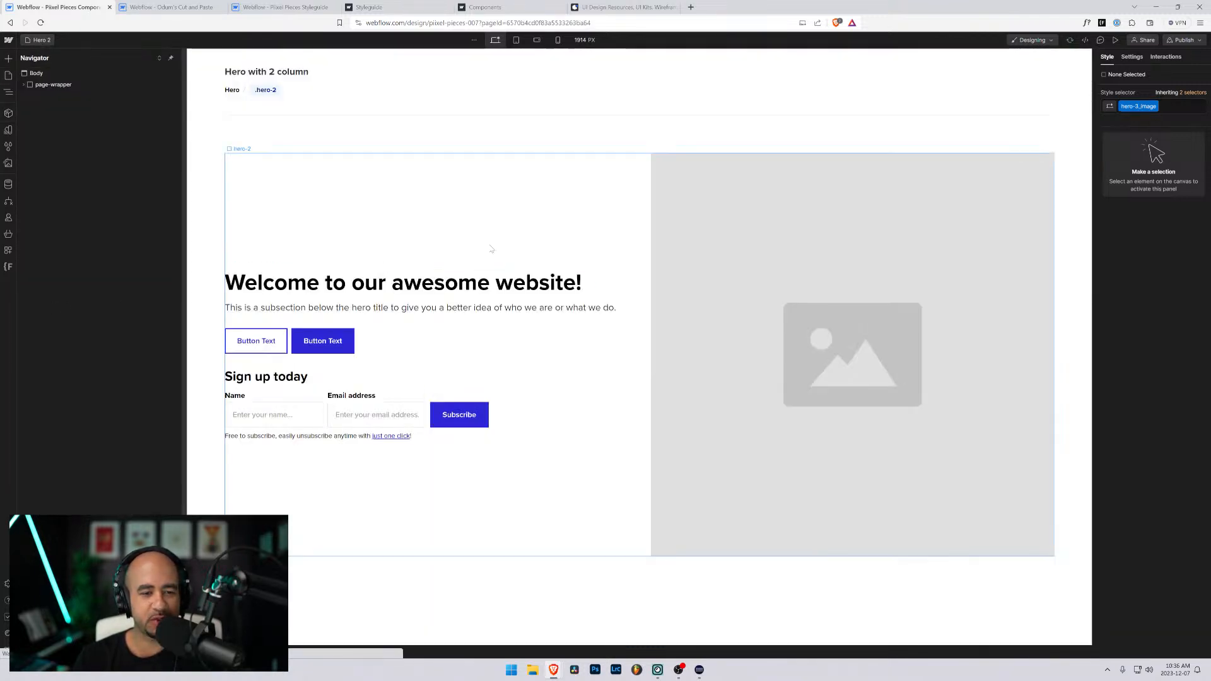
pyautogui.click(662, 177)
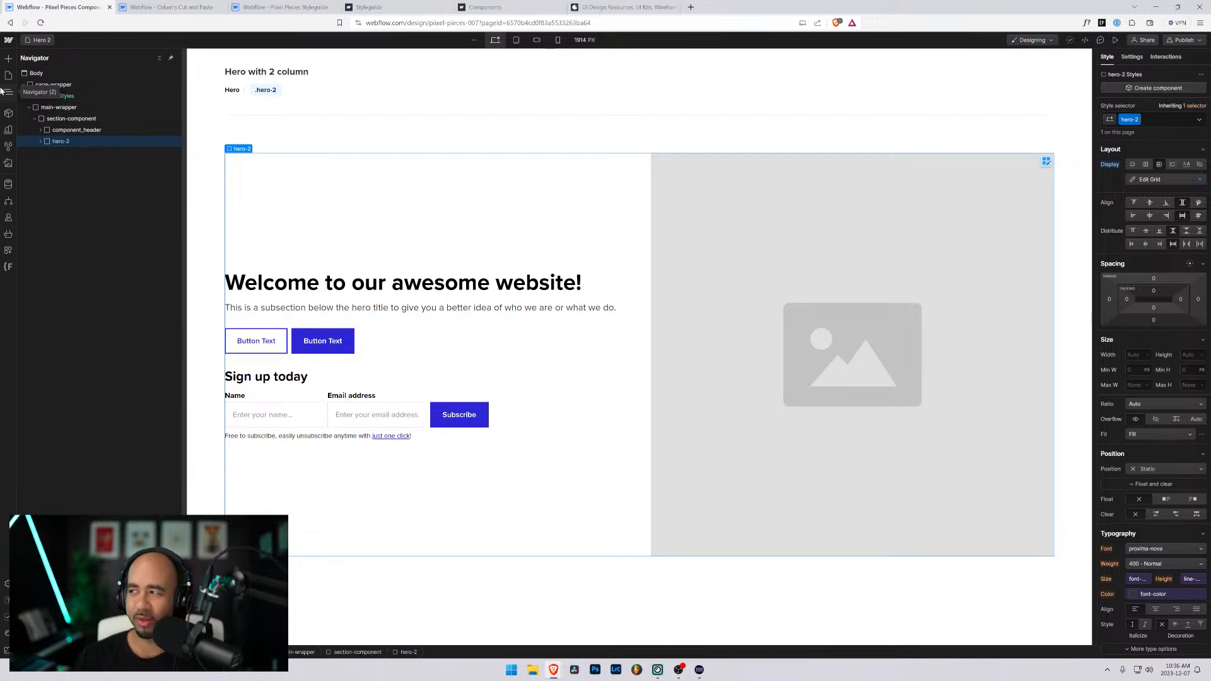
# - Open the Hero 4 page and select the hero-4_secondary-content block containing the newsletter form
pyautogui.click(32, 40)
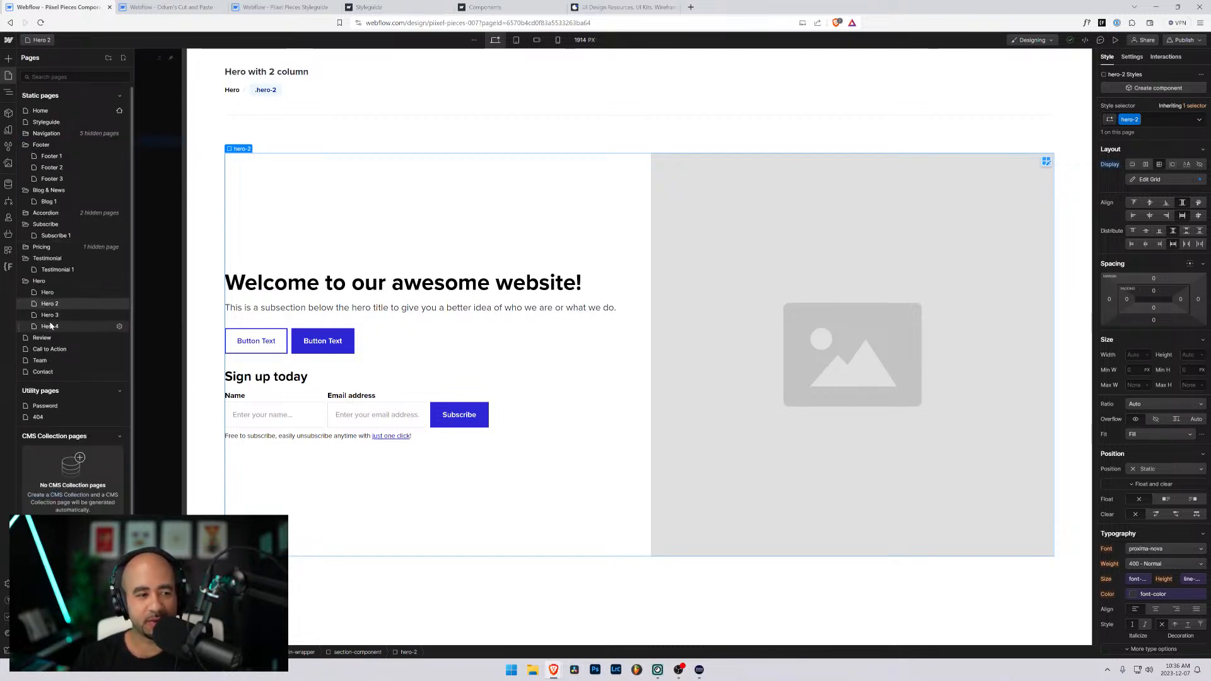
pyautogui.click(70, 319)
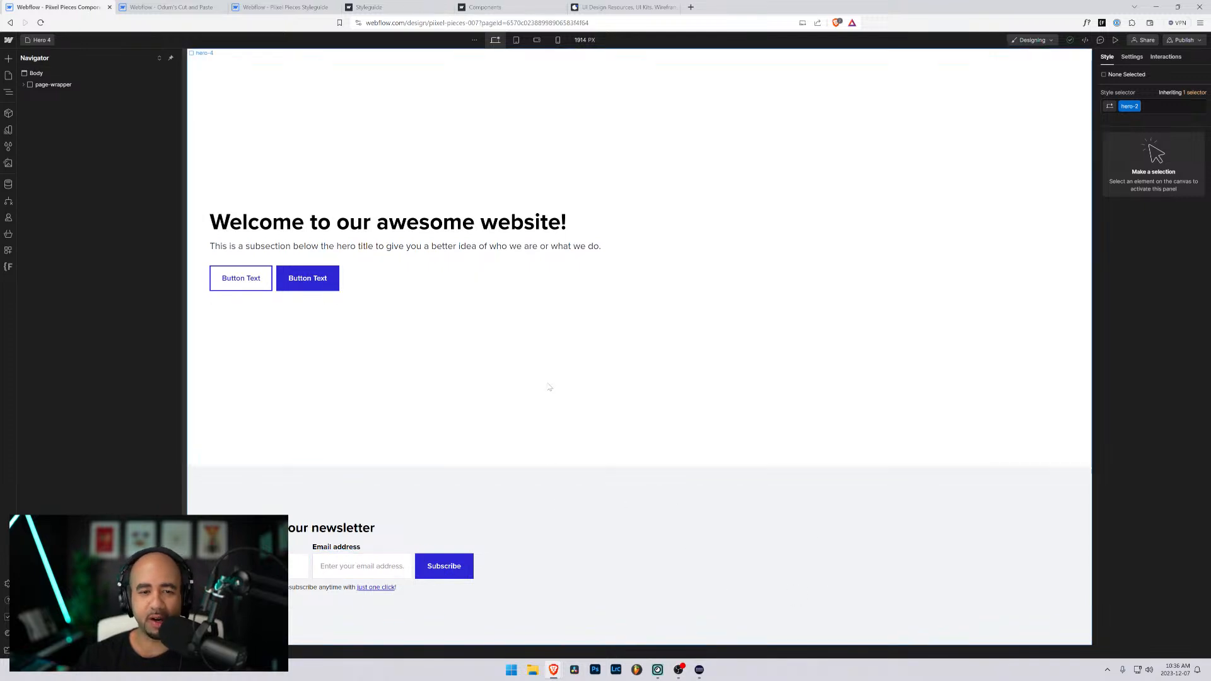
pyautogui.click(792, 486)
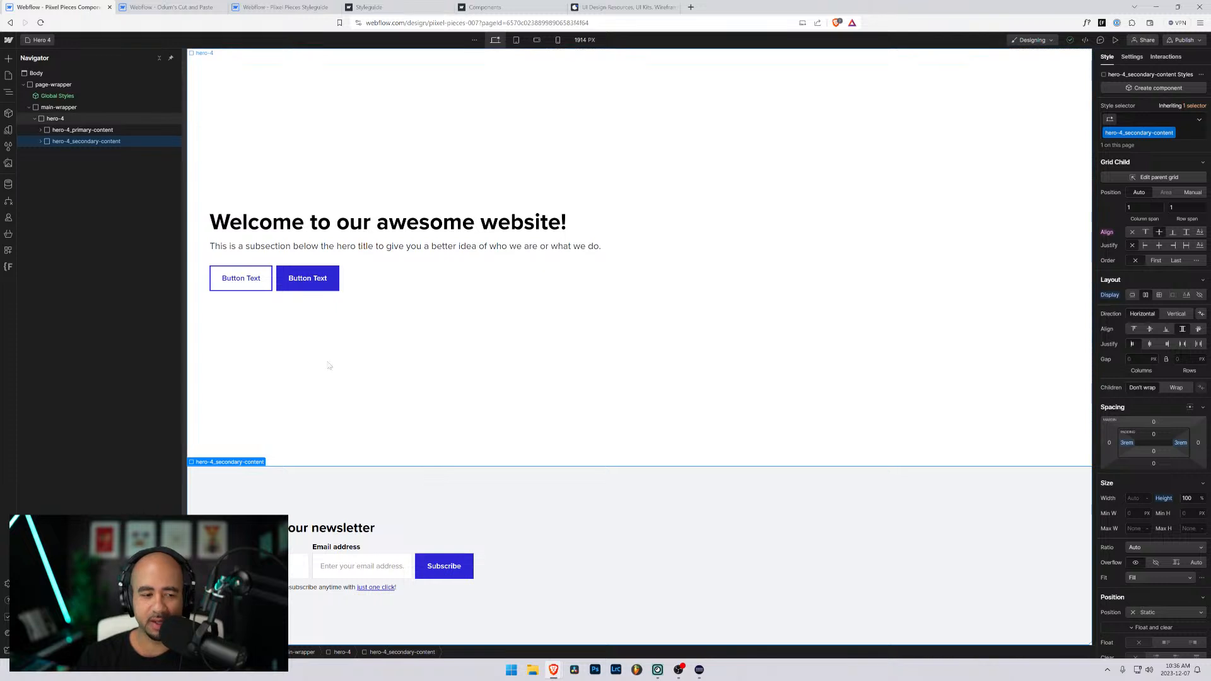
# - Inspect the grid row and column settings of the hero-4 section, leaving them as they are
pyautogui.click(64, 120)
pyautogui.scroll(-3, 1148, 408)
pyautogui.scroll(3, 1148, 407)
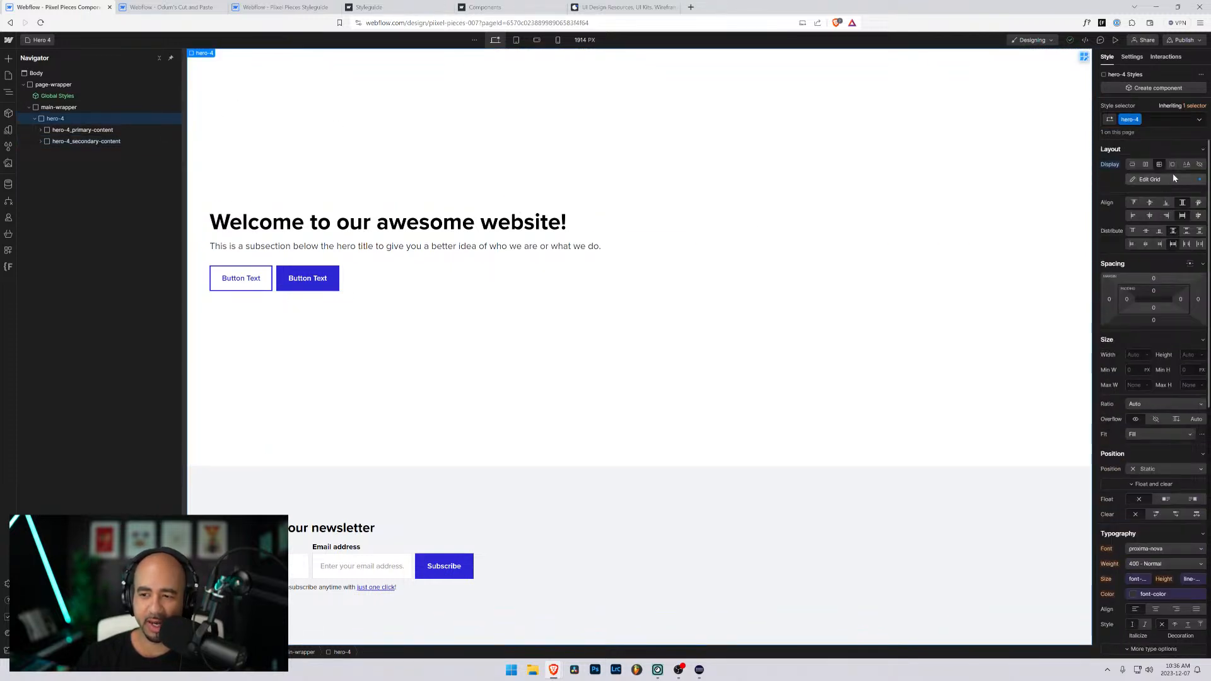
pyautogui.click(1150, 179)
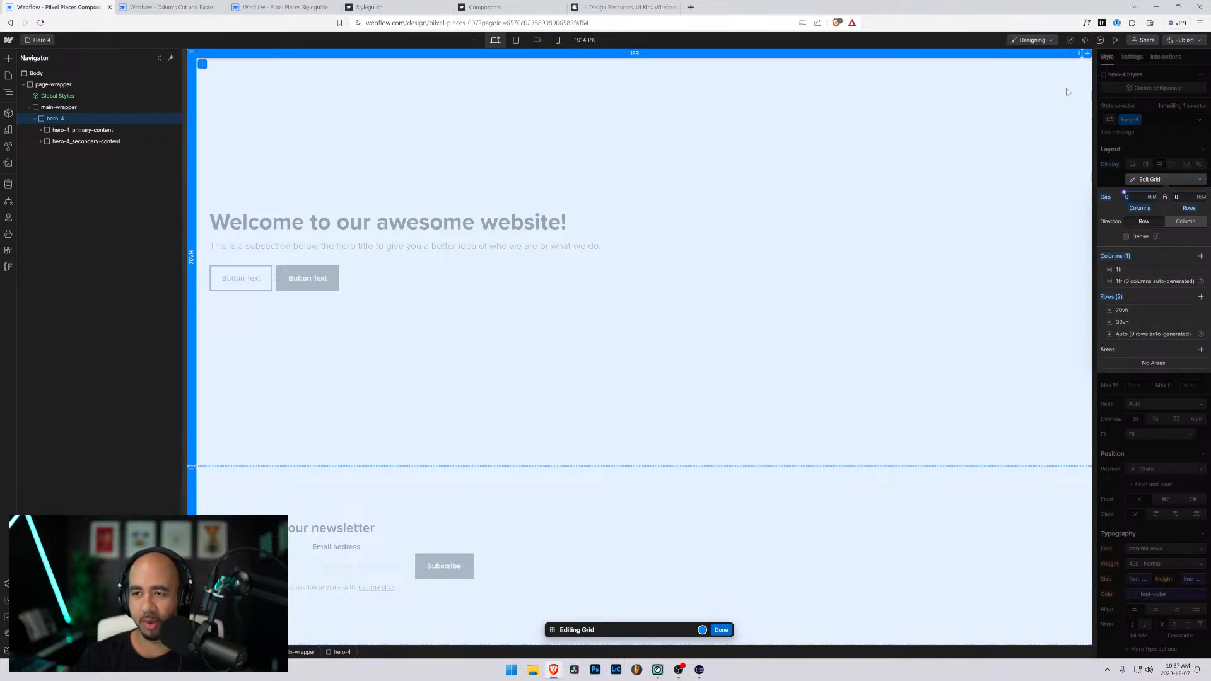
pyautogui.click(721, 630)
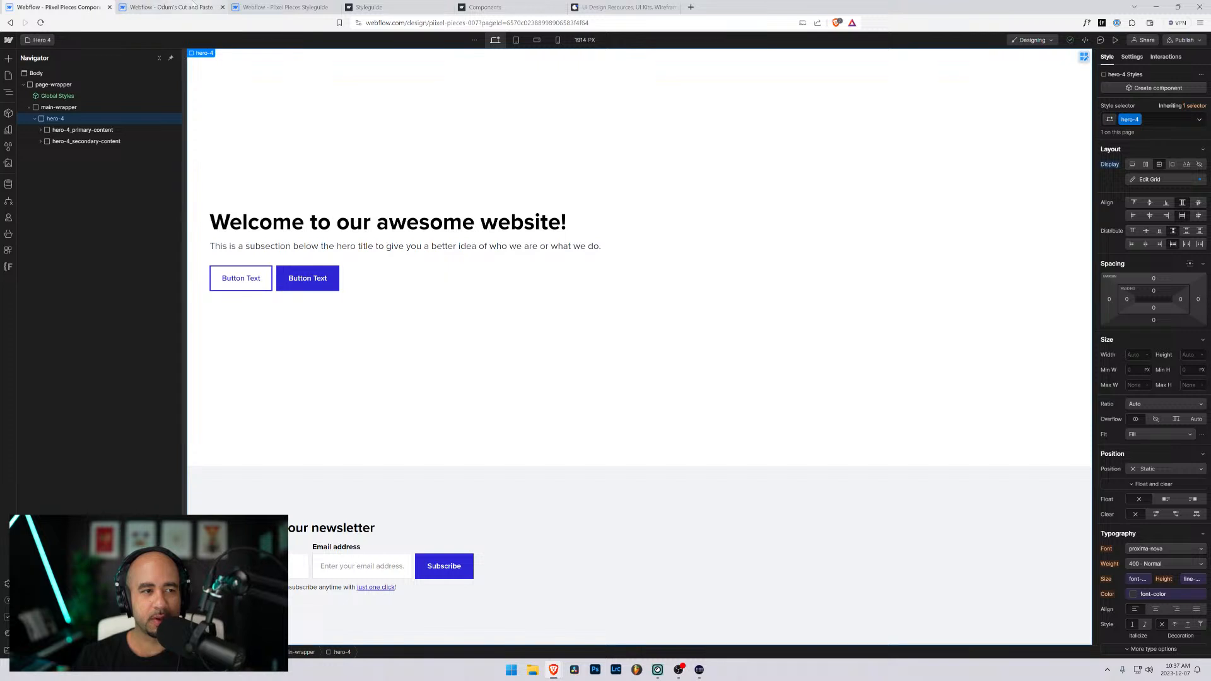
# - Go to the site dashboard and open Piixel Pieces Styleguide from the Piixel Pieces folder in the Designer
pyautogui.click(9, 40)
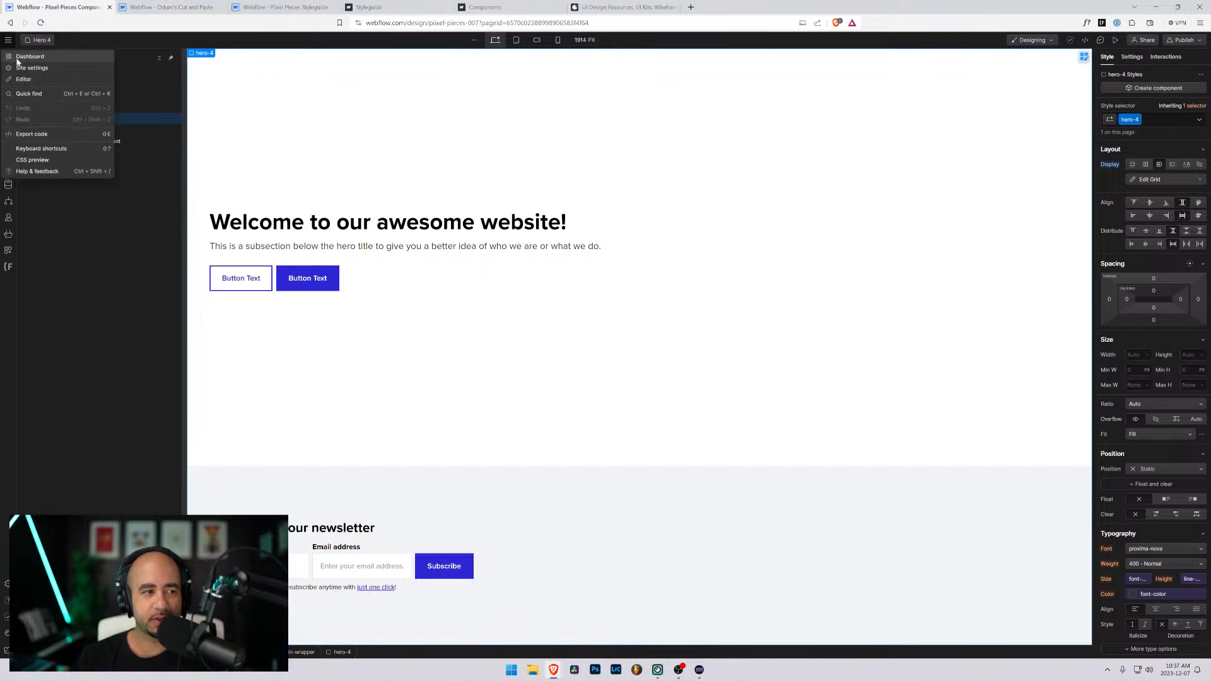
pyautogui.click(20, 58)
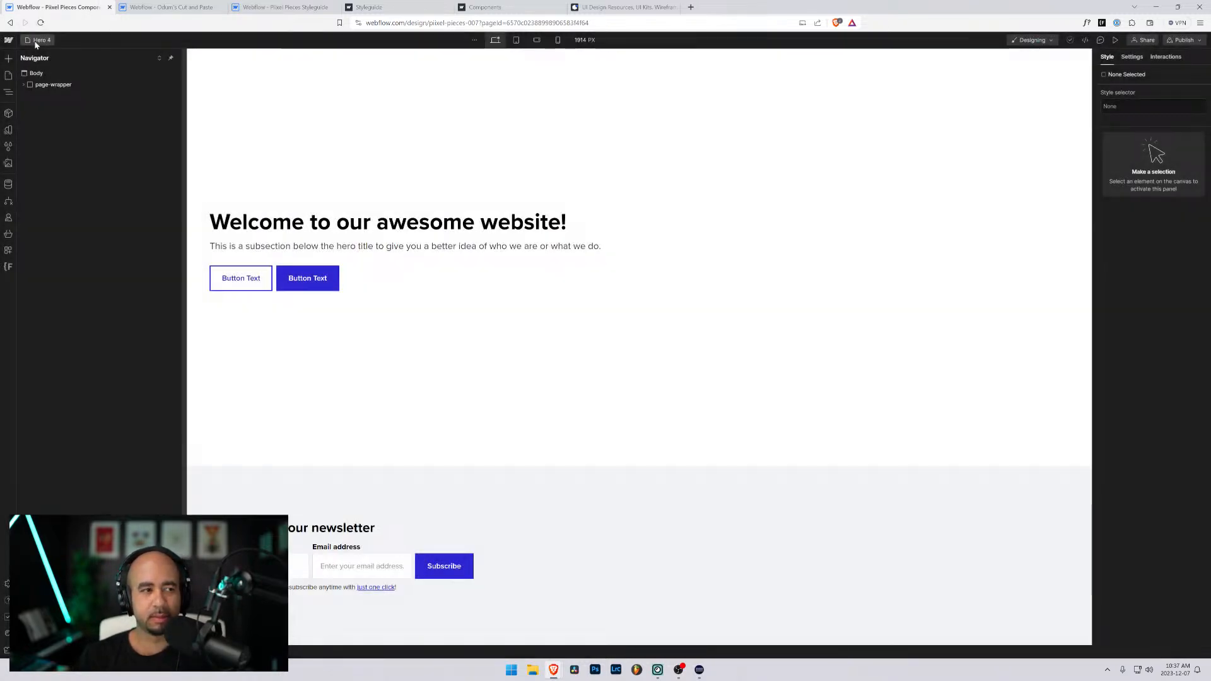
pyautogui.click(39, 40)
pyautogui.click(8, 40)
pyautogui.click(20, 60)
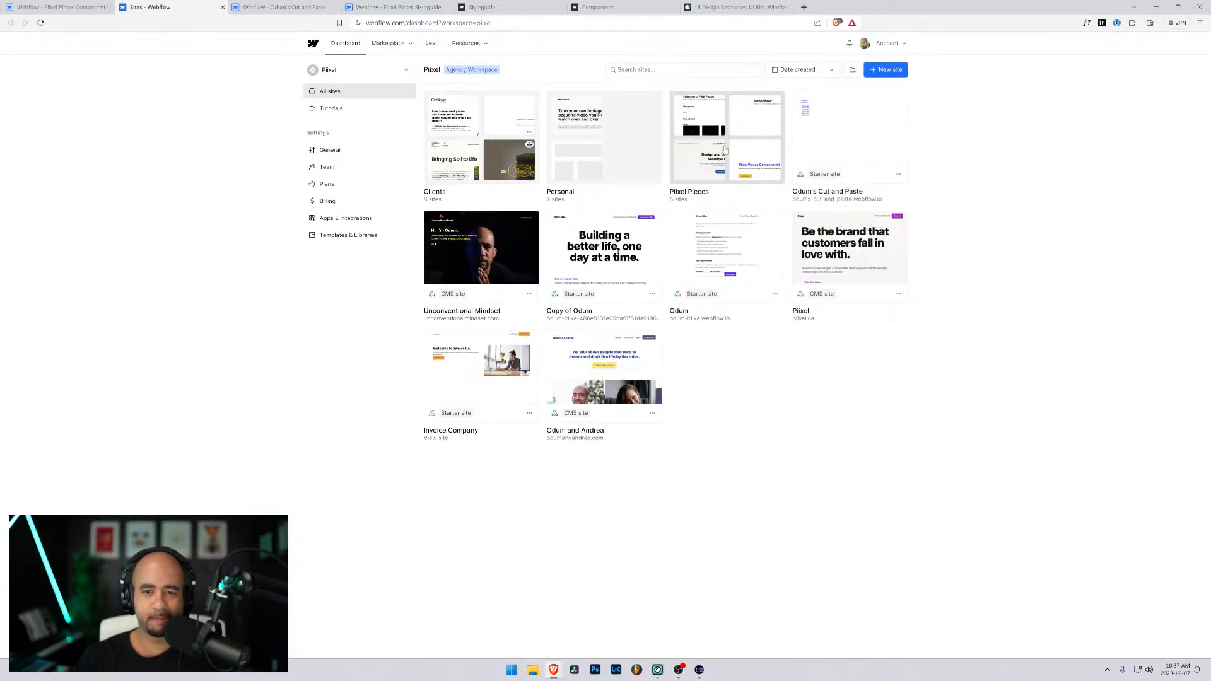
pyautogui.click(725, 143)
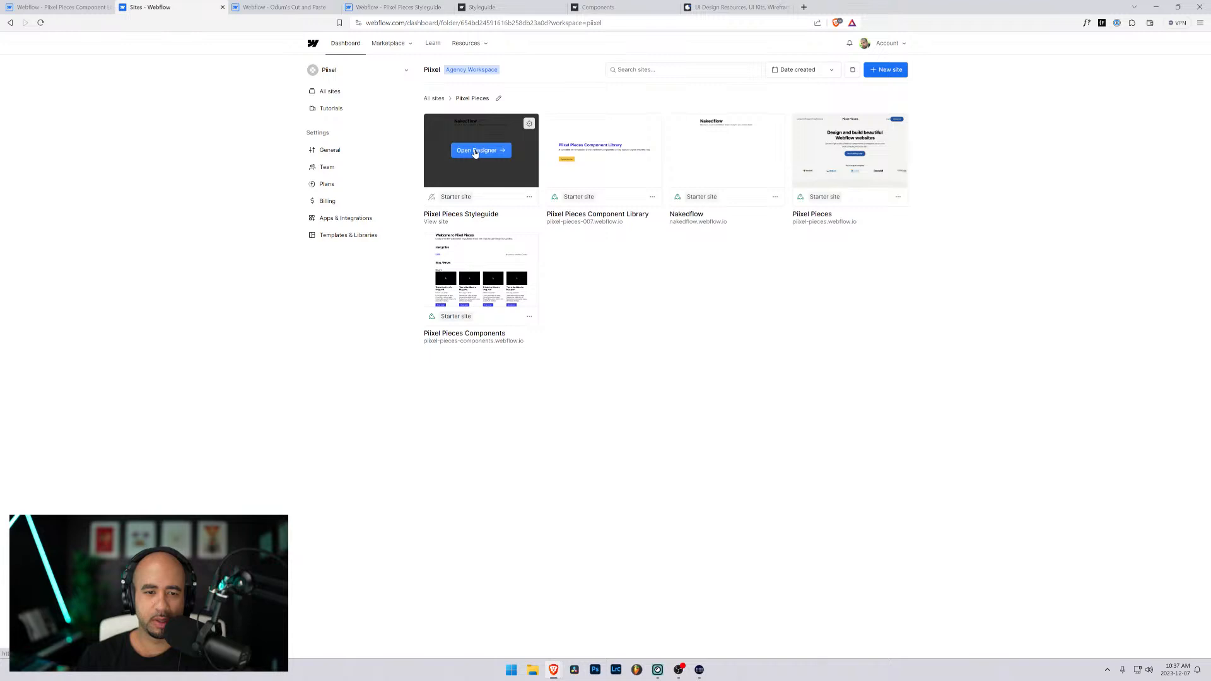
pyautogui.click(476, 151)
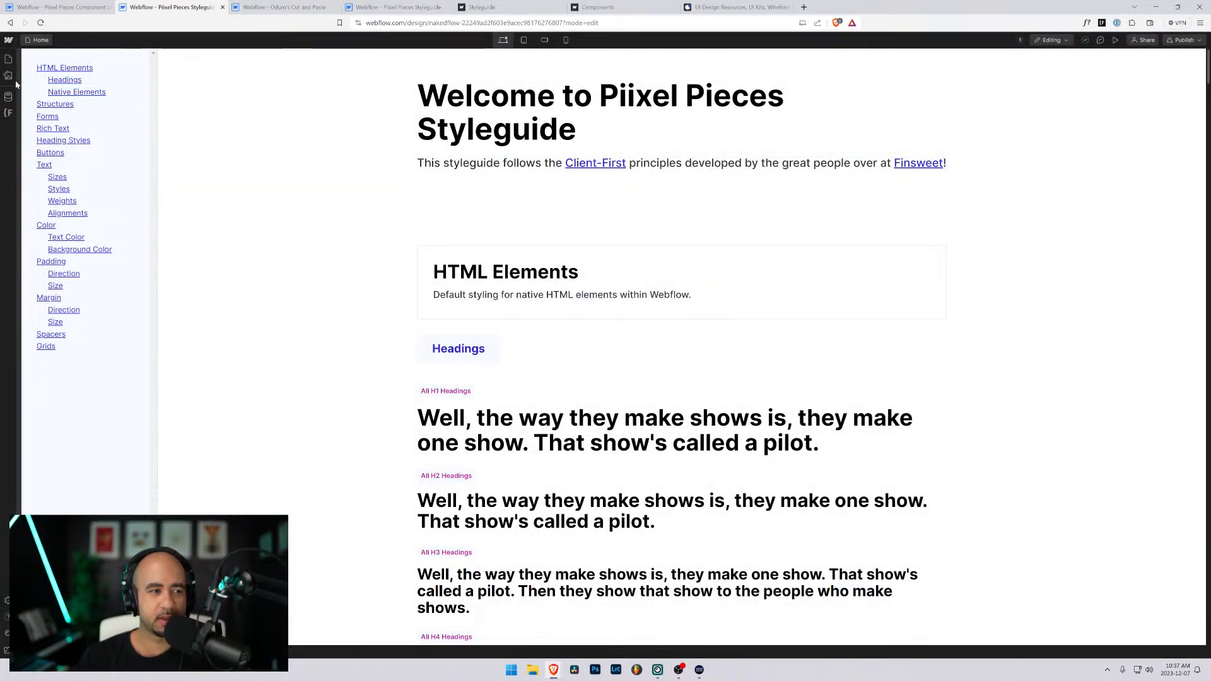
# - Switch the styleguide site from Editing to Designing mode and take over design control here
pyautogui.click(8, 59)
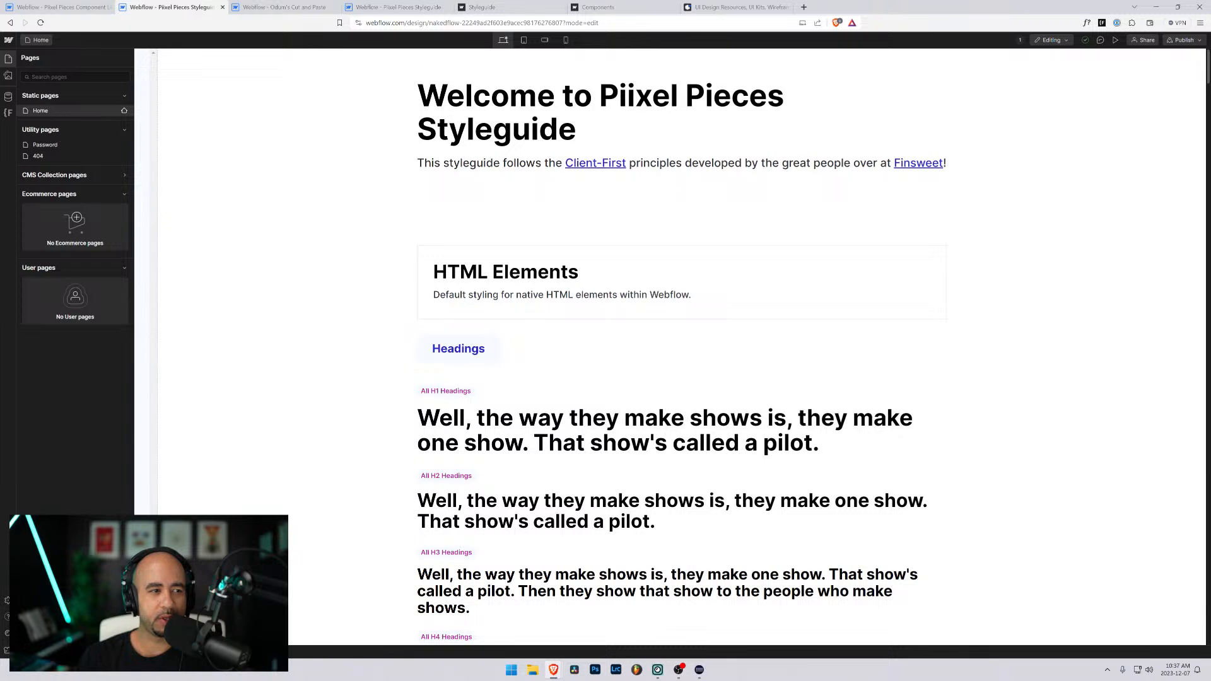
pyautogui.click(8, 75)
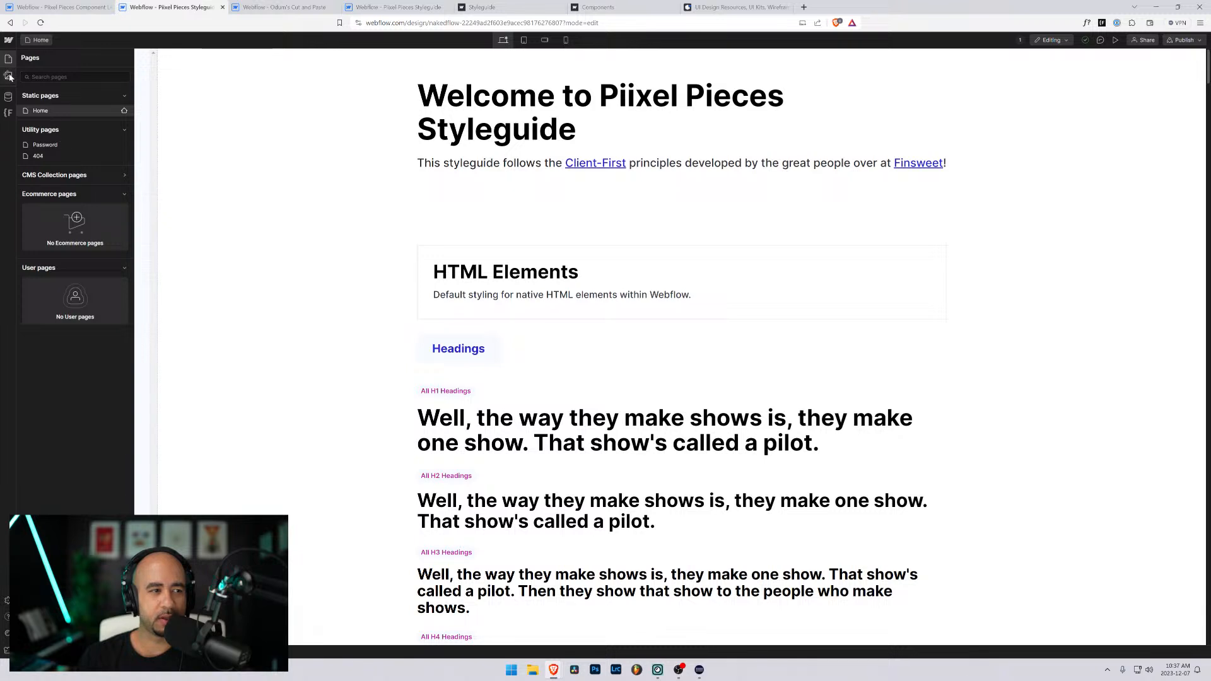
pyautogui.click(1062, 41)
pyautogui.click(1059, 64)
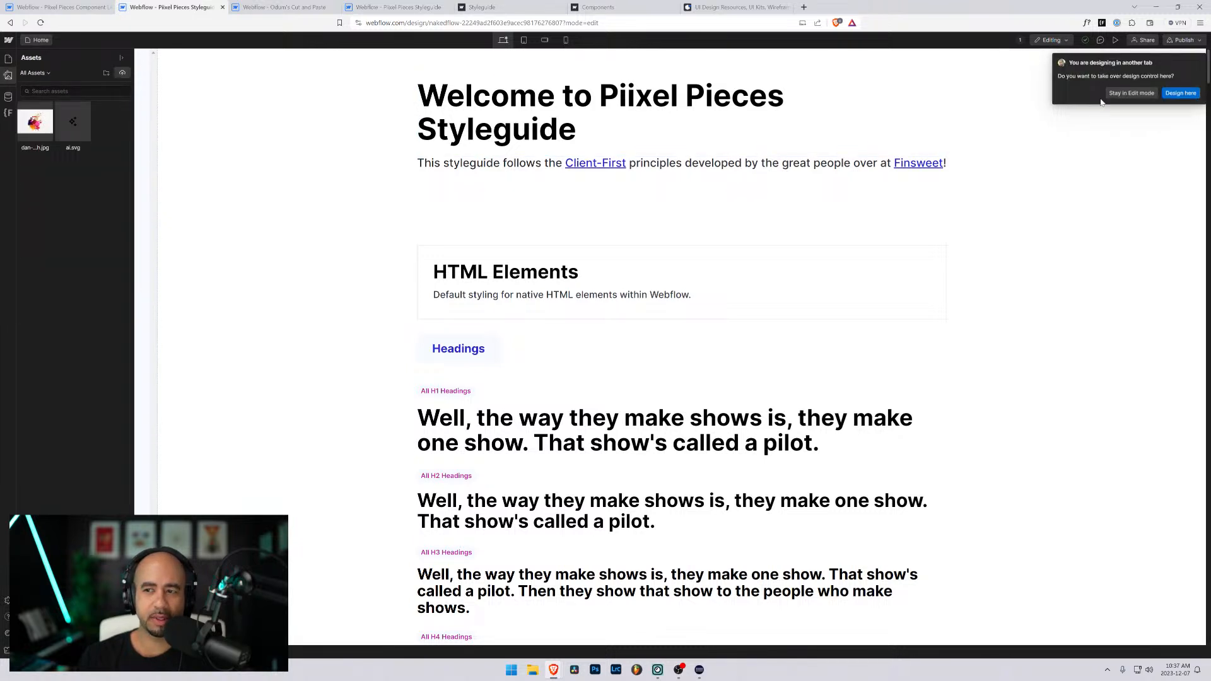
pyautogui.click(1180, 93)
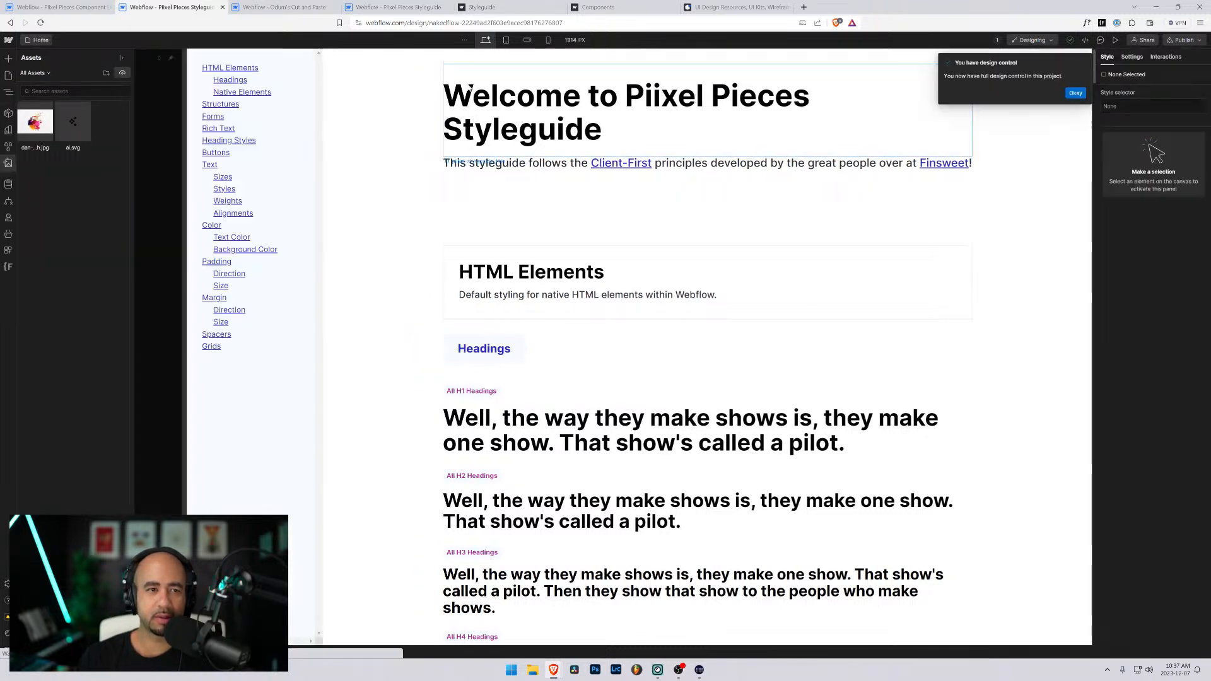
# - Close the duplicate styleguide browser tab and place the cut-and-paste site's tab before the remaining styleguide tab
pyautogui.click(256, 8)
pyautogui.click(375, 6)
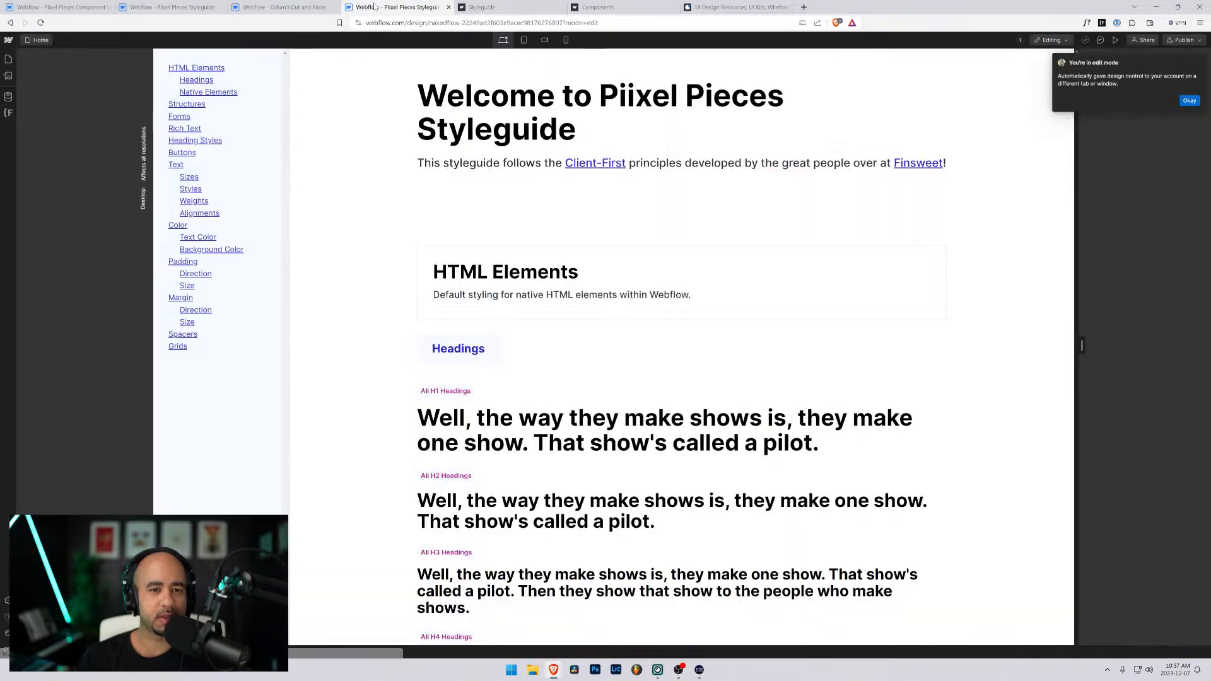
pyautogui.click(448, 7)
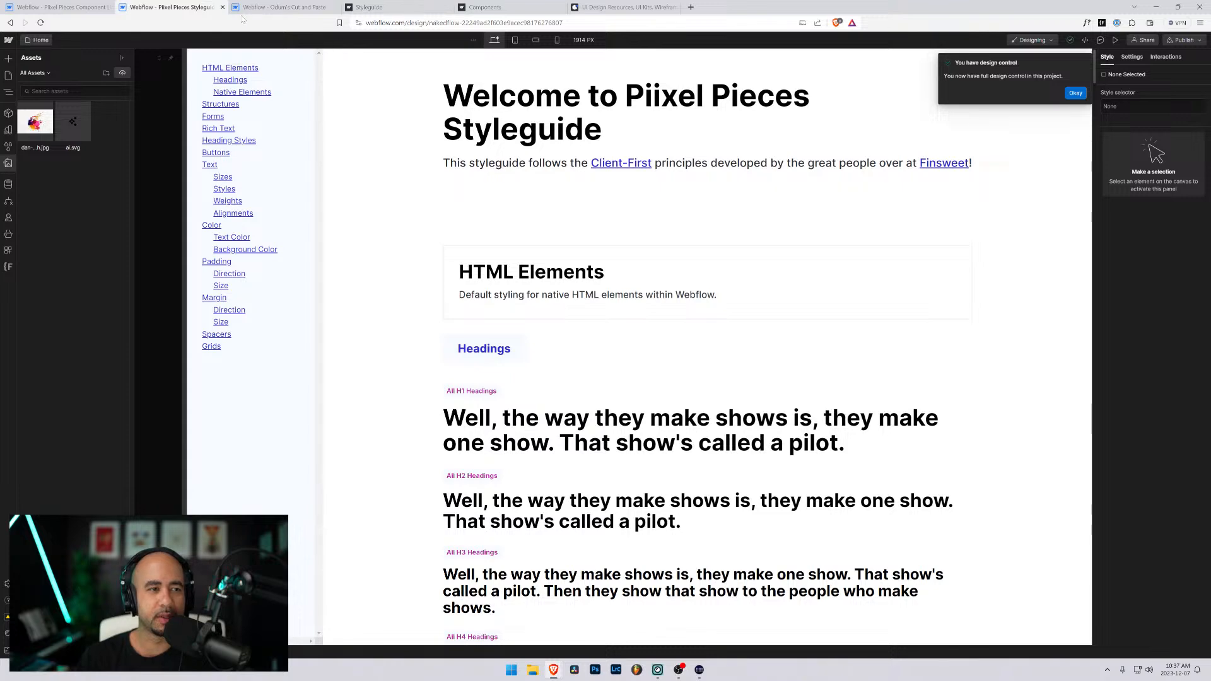
pyautogui.moveTo(277, 9); pyautogui.dragTo(166, 9)
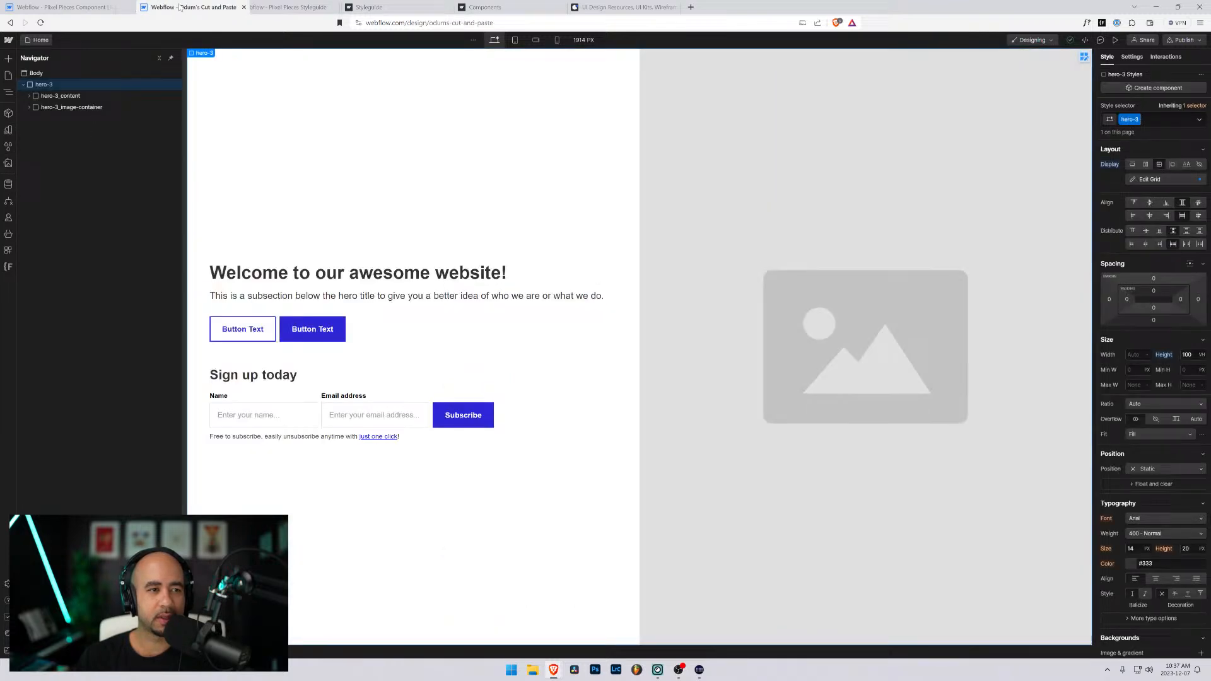
pyautogui.click(276, 8)
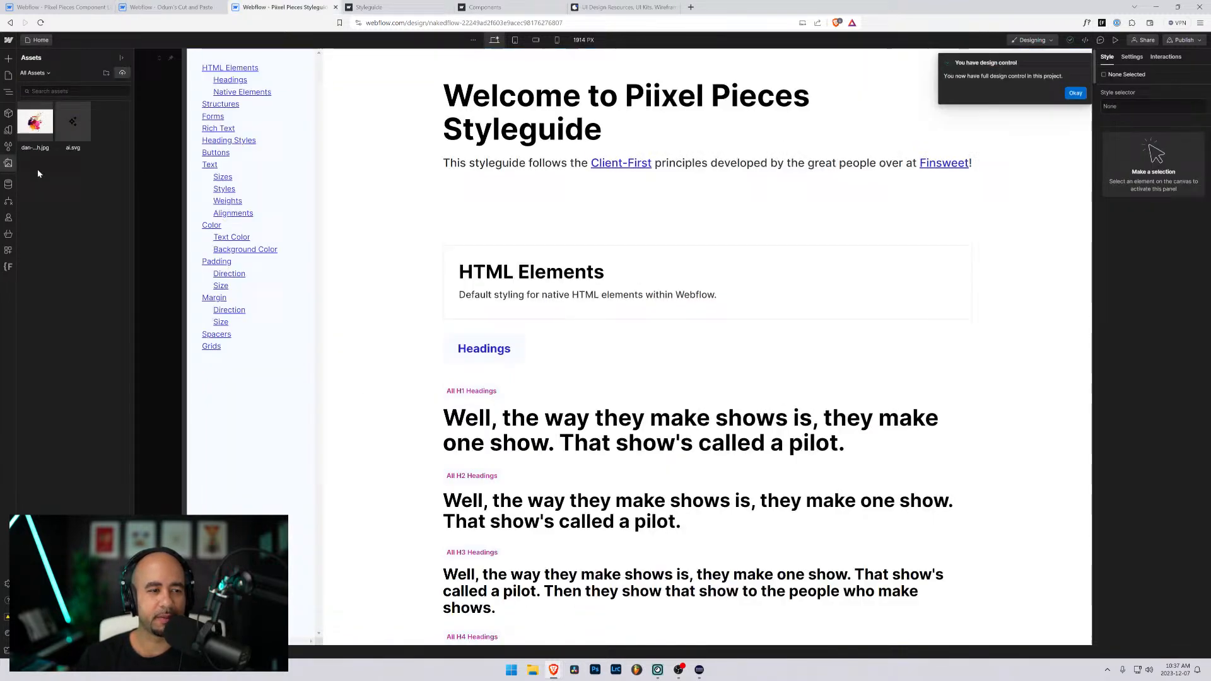
# - Show the styleguide's element hierarchy, expand page-wrapper and select the content block of the Headings section
pyautogui.click(9, 75)
pyautogui.click(8, 93)
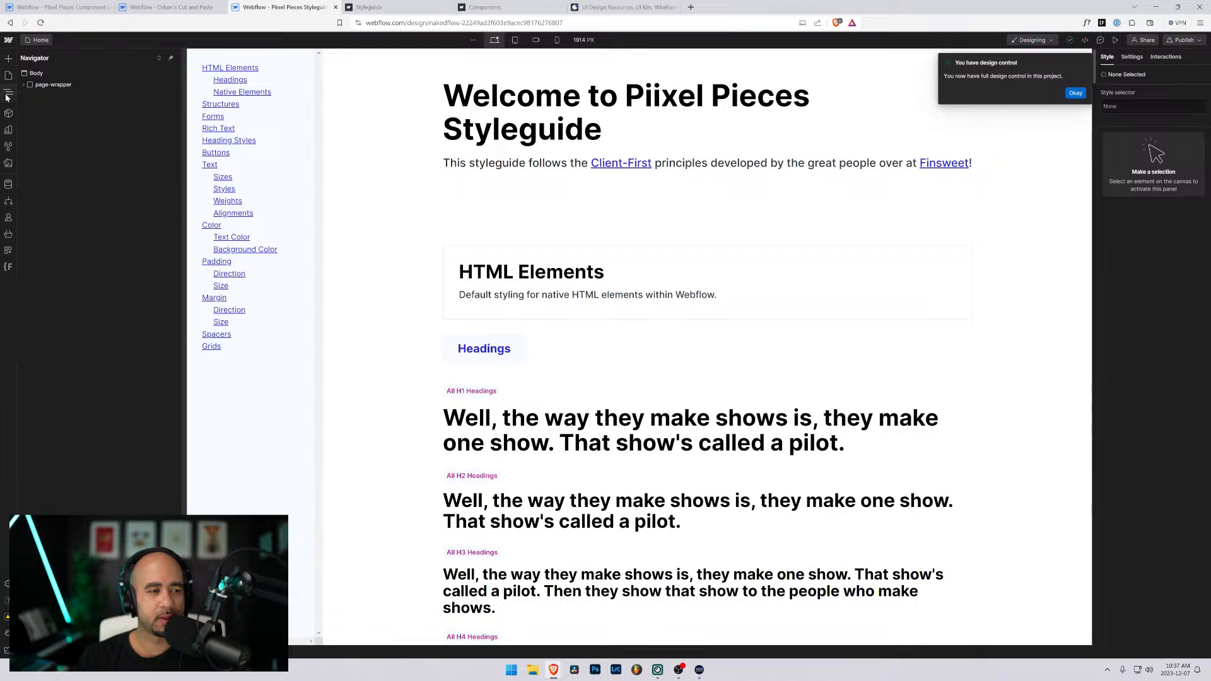
pyautogui.click(22, 85)
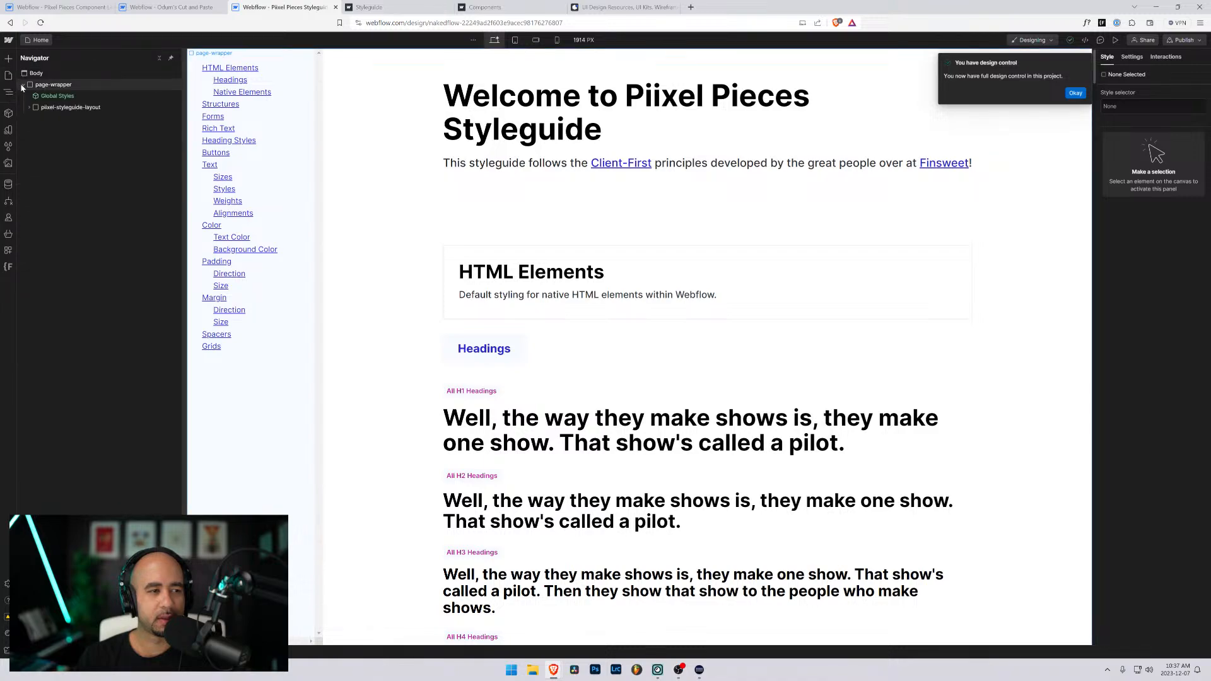
pyautogui.click(598, 205)
pyautogui.click(553, 342)
# - Examine the styleguide's structure classes, from the containers and padding-global through the section paddings to button-group
pyautogui.scroll(-5, 553, 330)
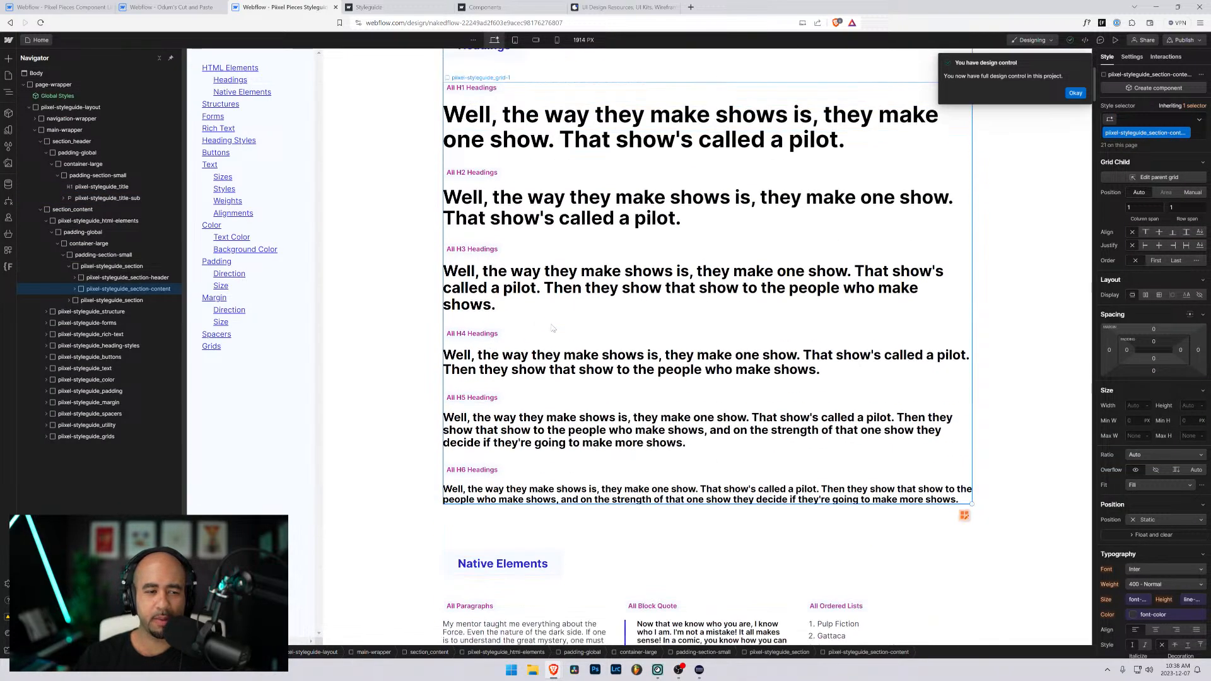
pyautogui.scroll(-6, 549, 315)
pyautogui.scroll(-7, 540, 273)
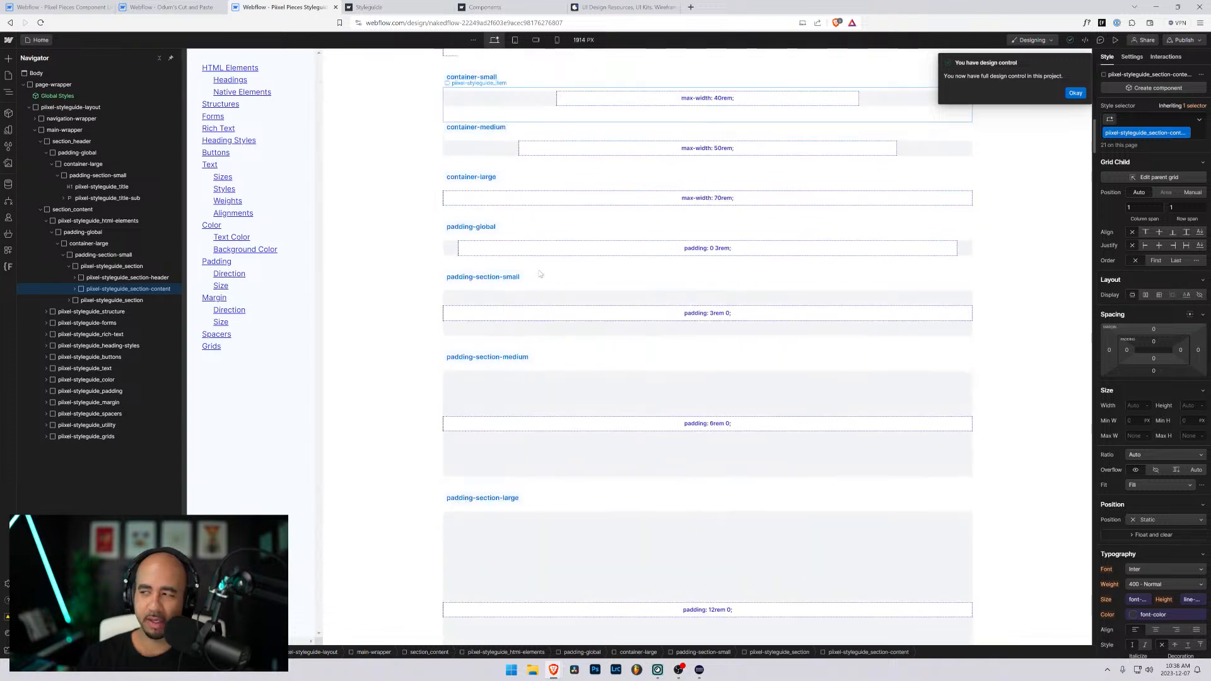
pyautogui.scroll(-5, 548, 271)
pyautogui.scroll(15, 565, 268)
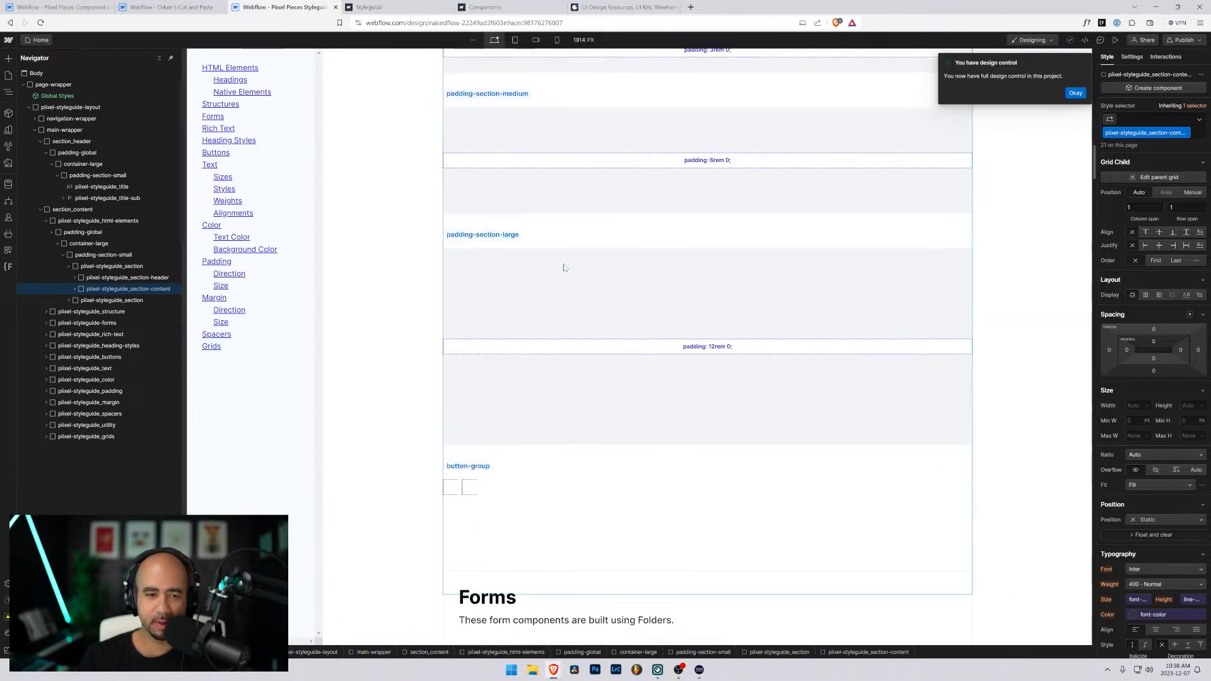
pyautogui.scroll(-4, 565, 267)
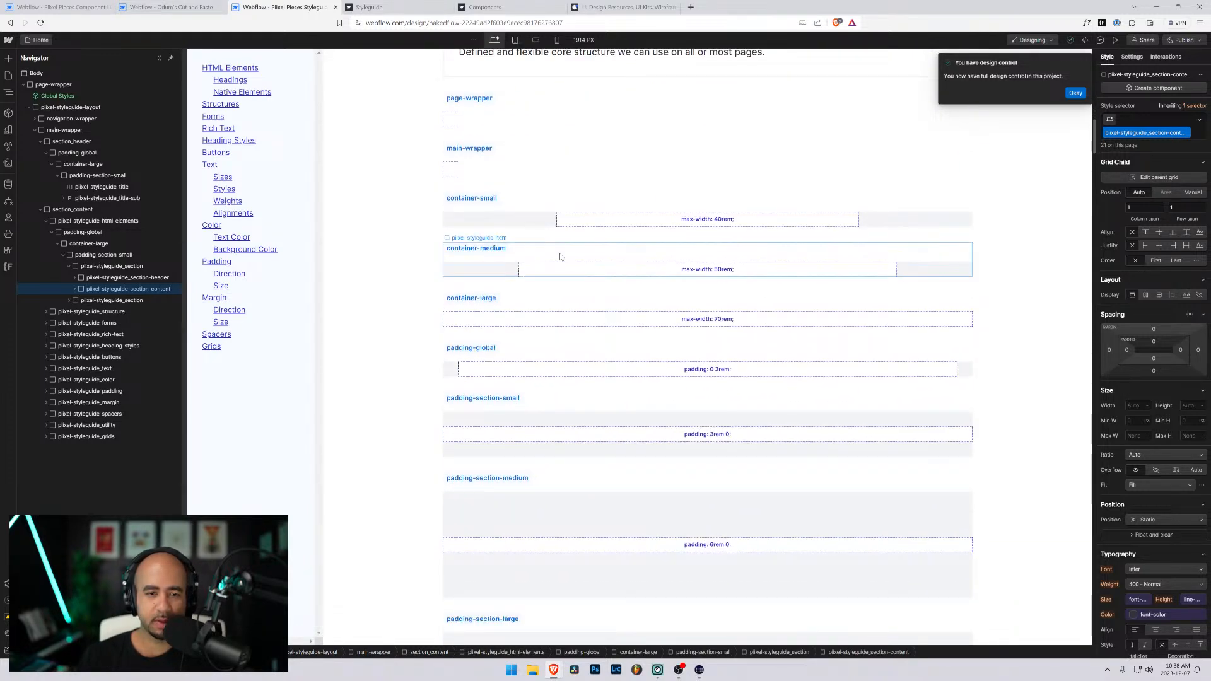
pyautogui.scroll(3, 560, 260)
pyautogui.scroll(-7, 546, 281)
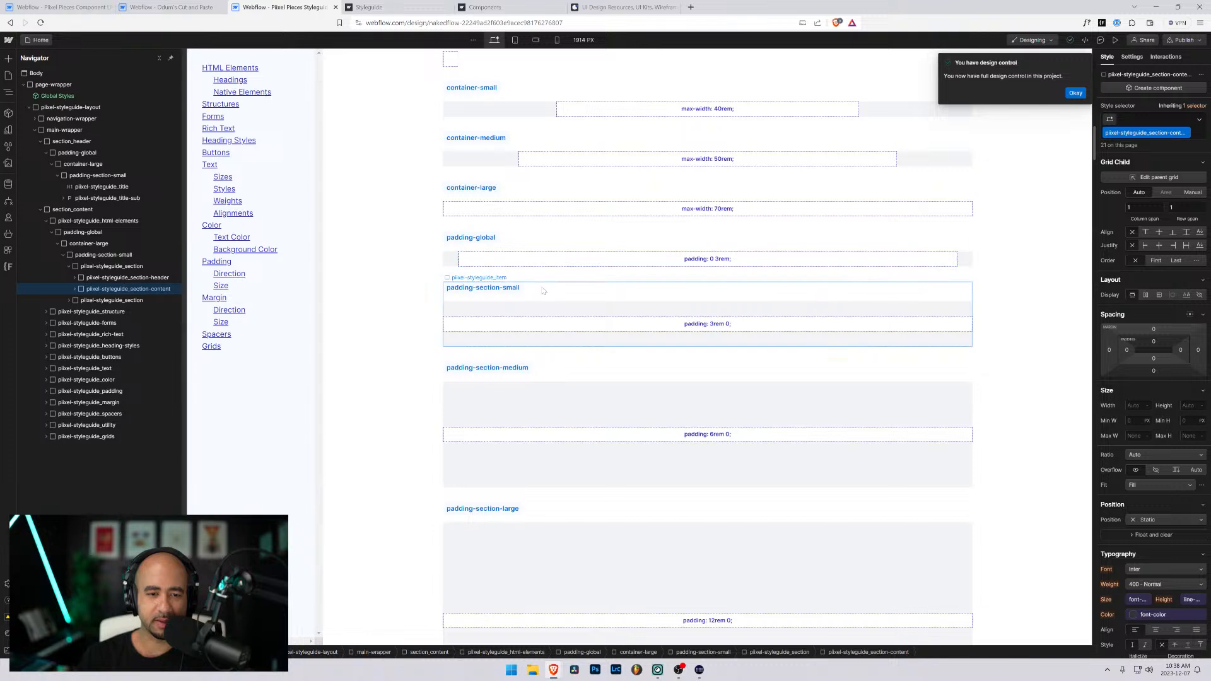
pyautogui.click(465, 239)
pyautogui.scroll(3, 469, 233)
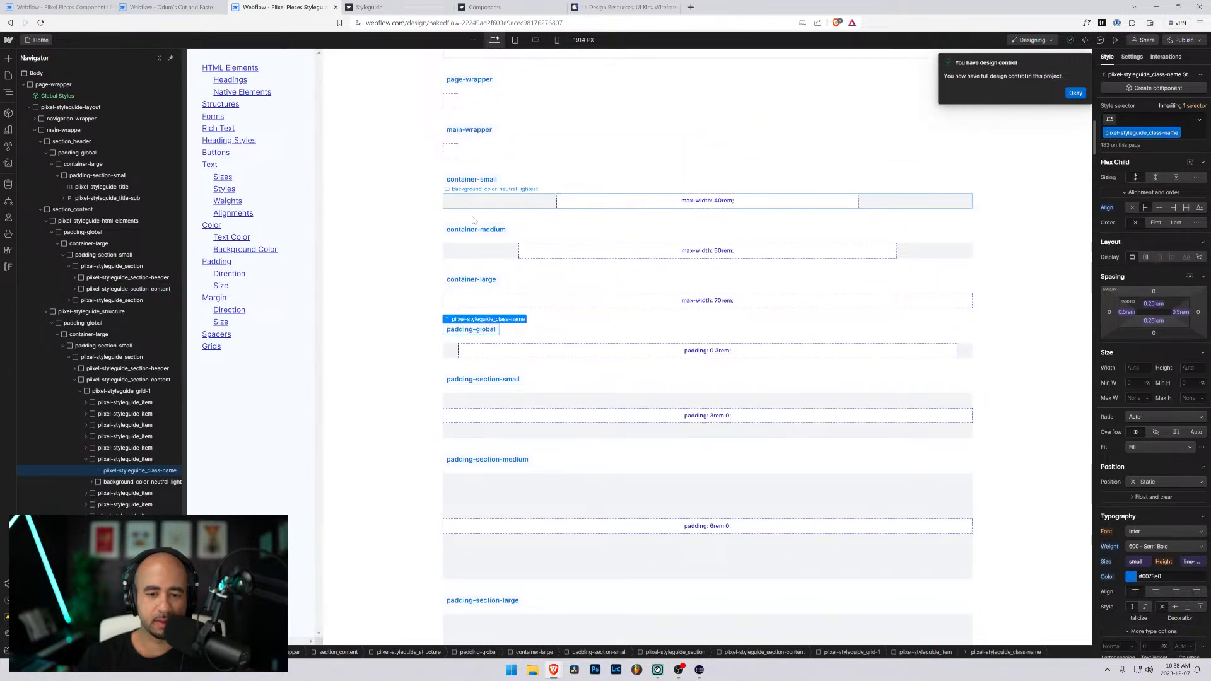
pyautogui.scroll(-5, 479, 211)
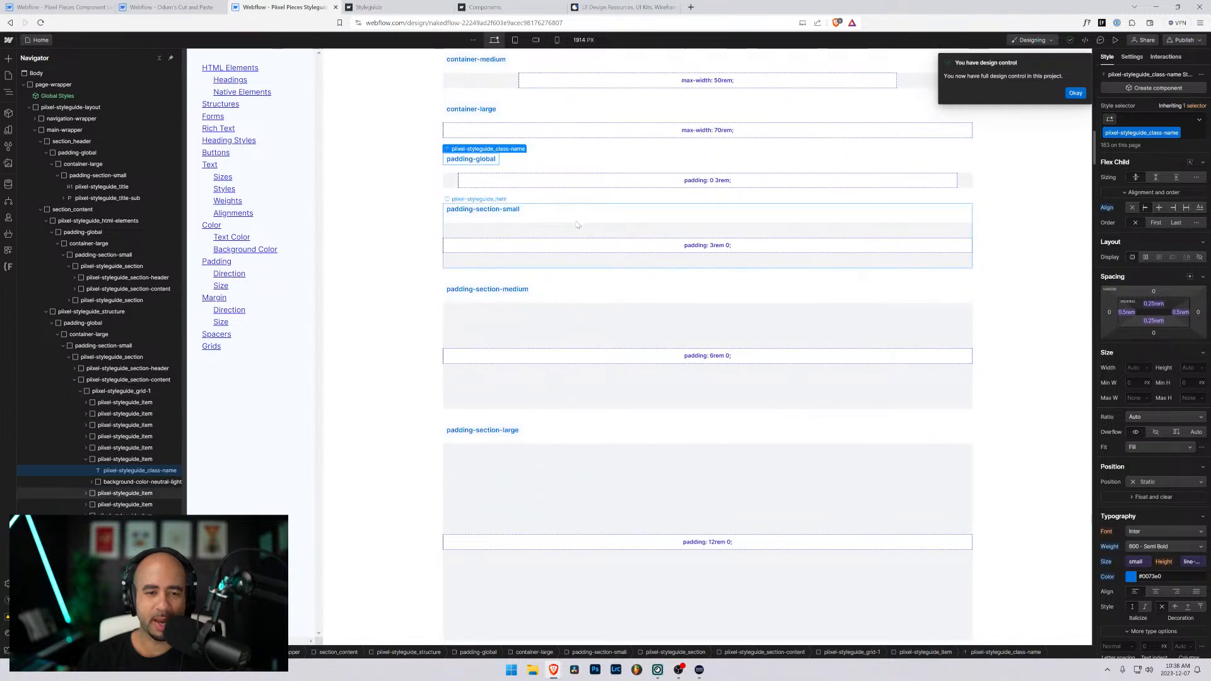
pyautogui.scroll(-3, 532, 296)
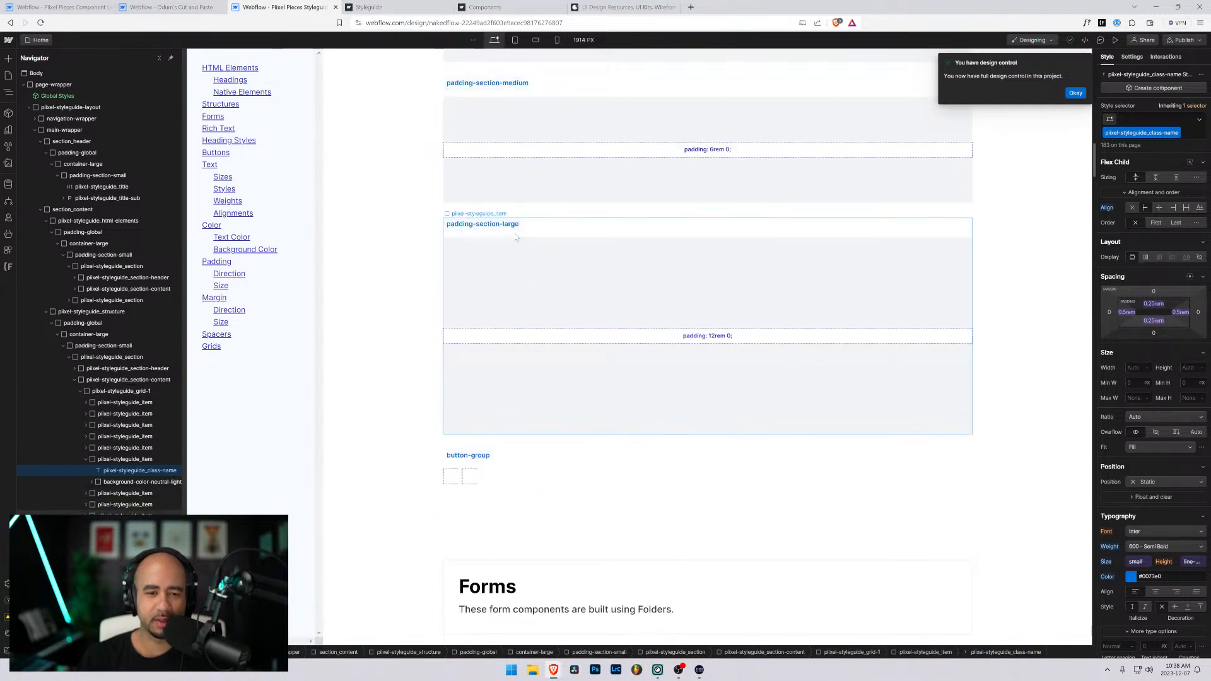
# - Dismiss the design control notice and enlarge the browser's page zoom so the styleguide classes are easier to read
pyautogui.scroll(-3, 527, 297)
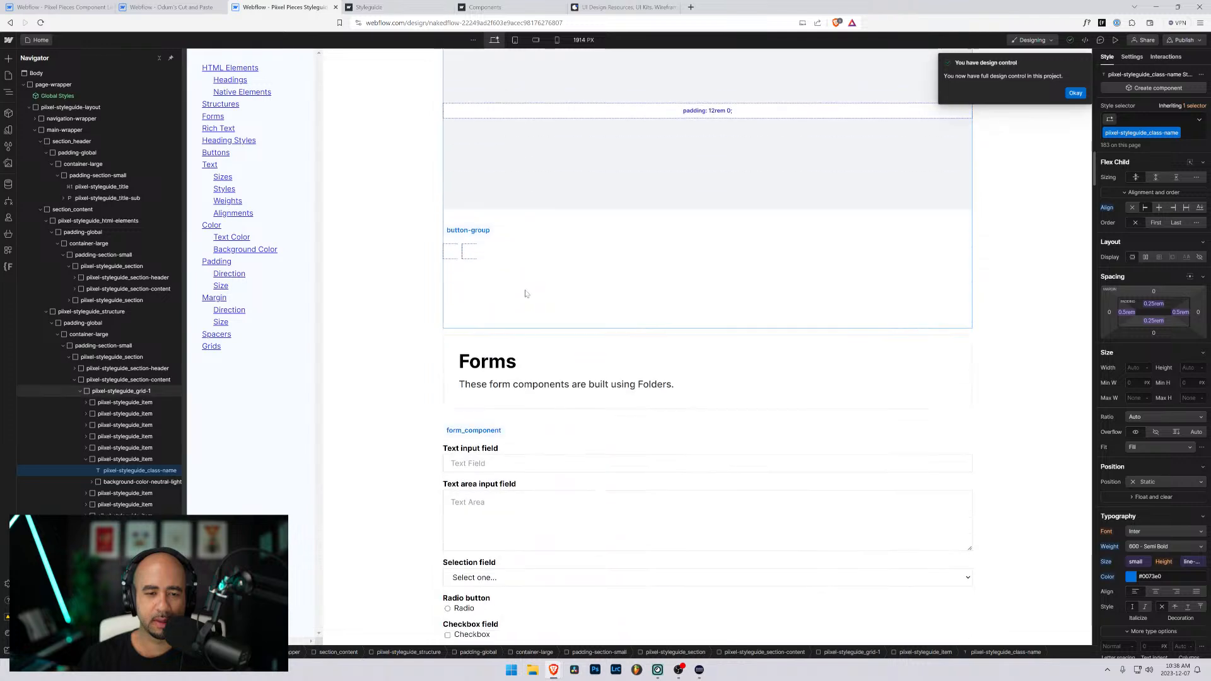
pyautogui.scroll(-5, 527, 289)
pyautogui.scroll(13, 527, 289)
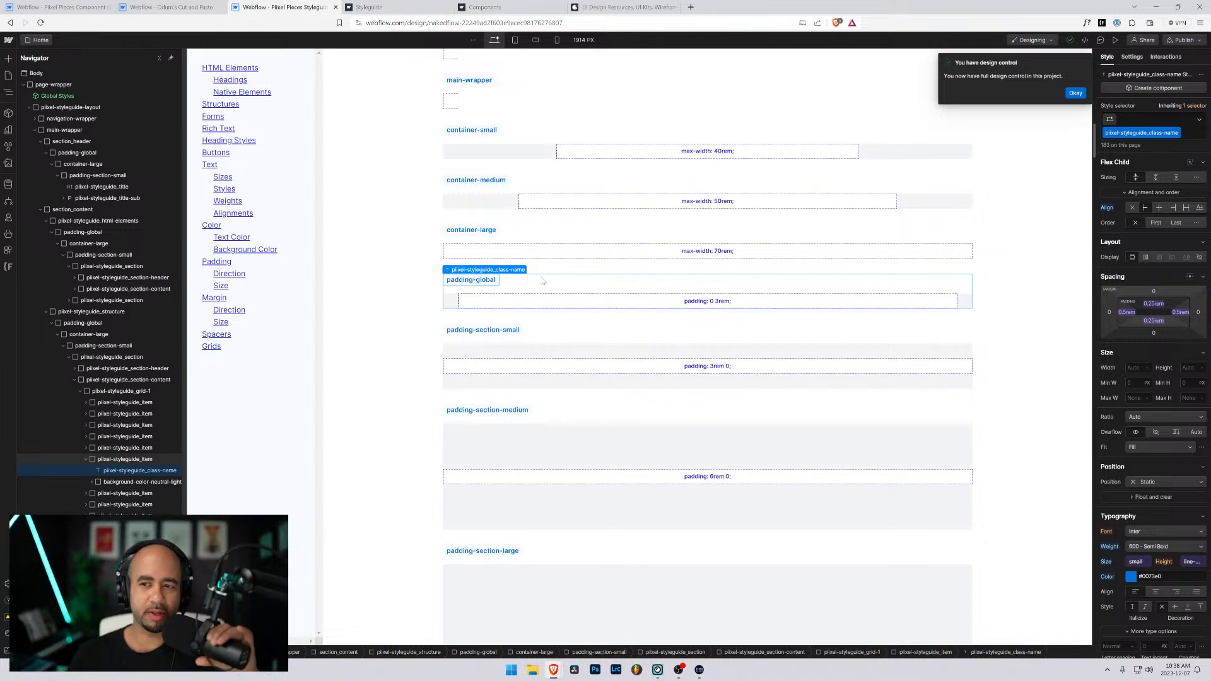
pyautogui.click(1075, 92)
pyautogui.hotkey('ctrl', '+')
pyautogui.hotkey('ctrl', '+')
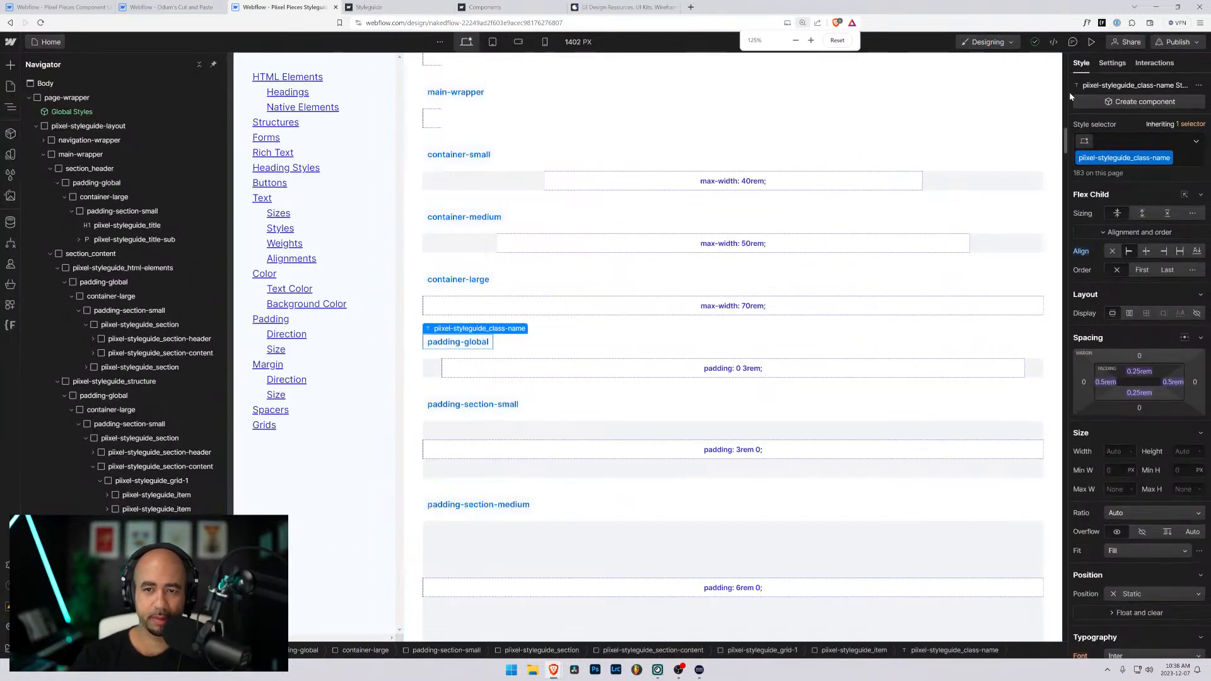
pyautogui.hotkey('ctrl', '+')
# - Look through the styleguide's classes from the section paddings through rich text and heading styles to text sizes and text styles
pyautogui.scroll(-6, 669, 165)
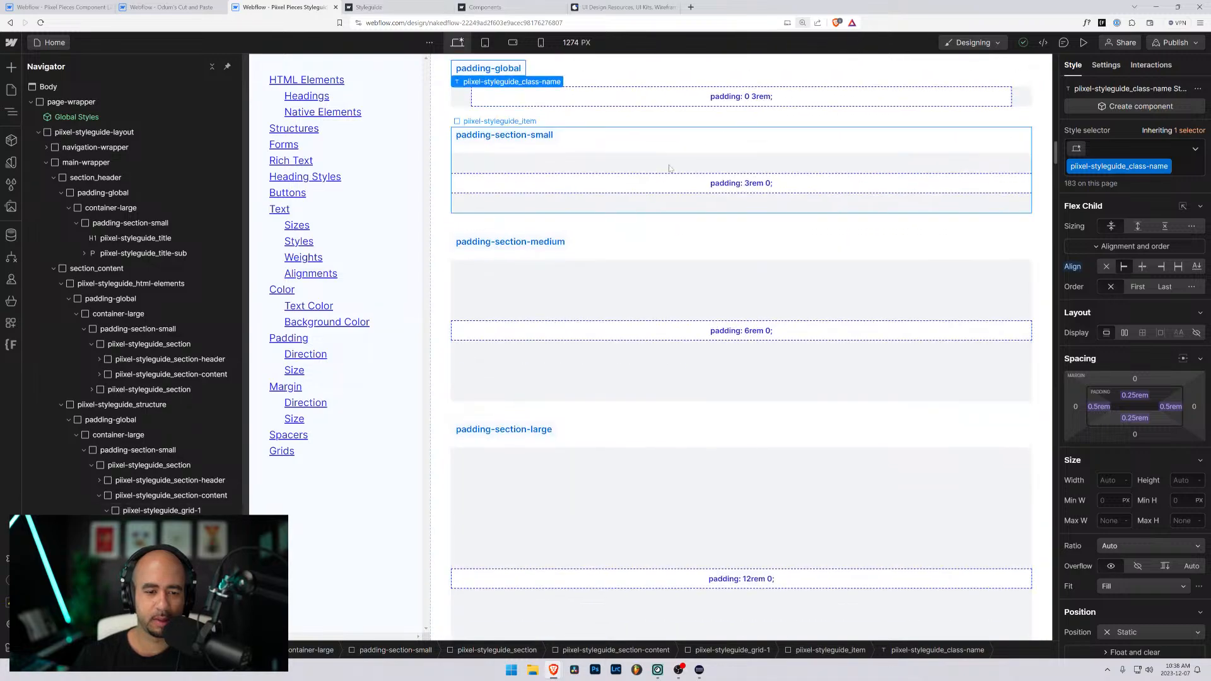
pyautogui.scroll(-20, 669, 169)
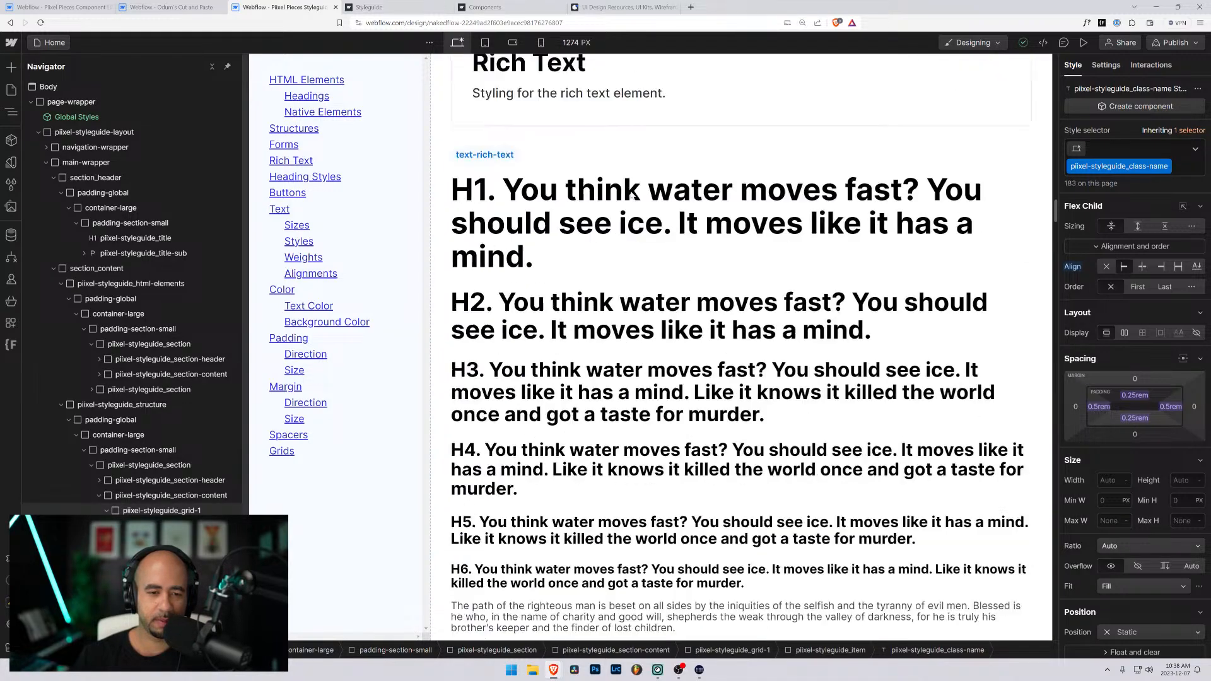
pyautogui.scroll(-15, 632, 196)
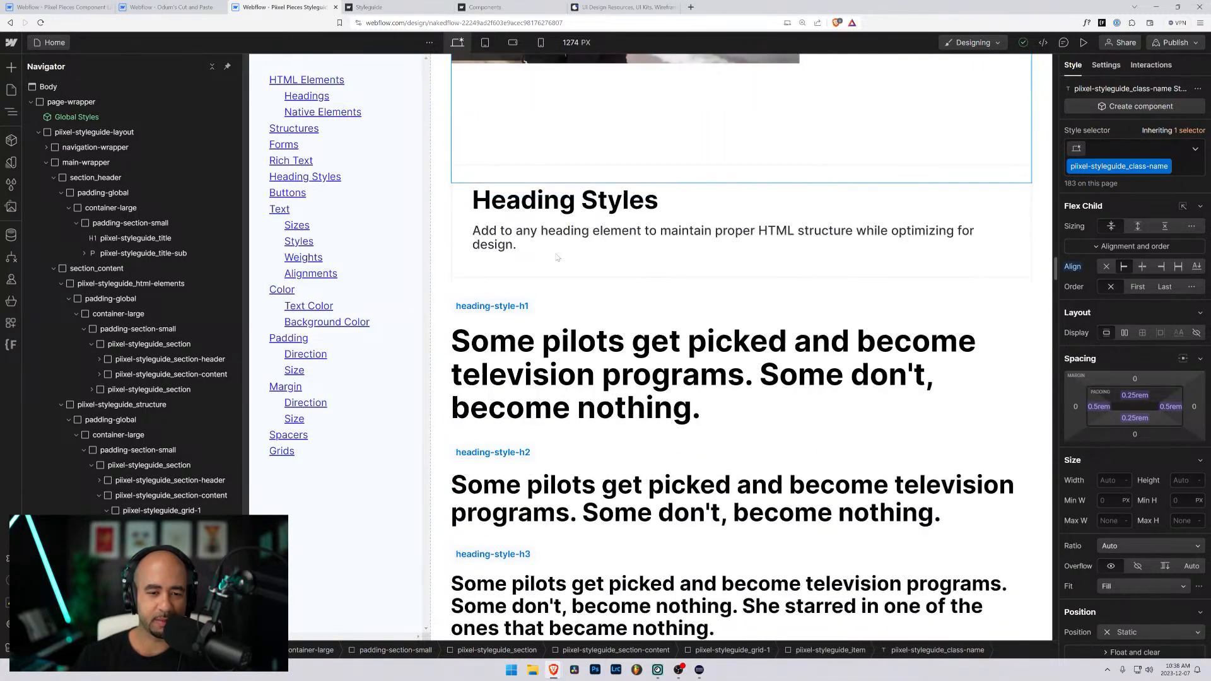
pyautogui.scroll(-15, 557, 257)
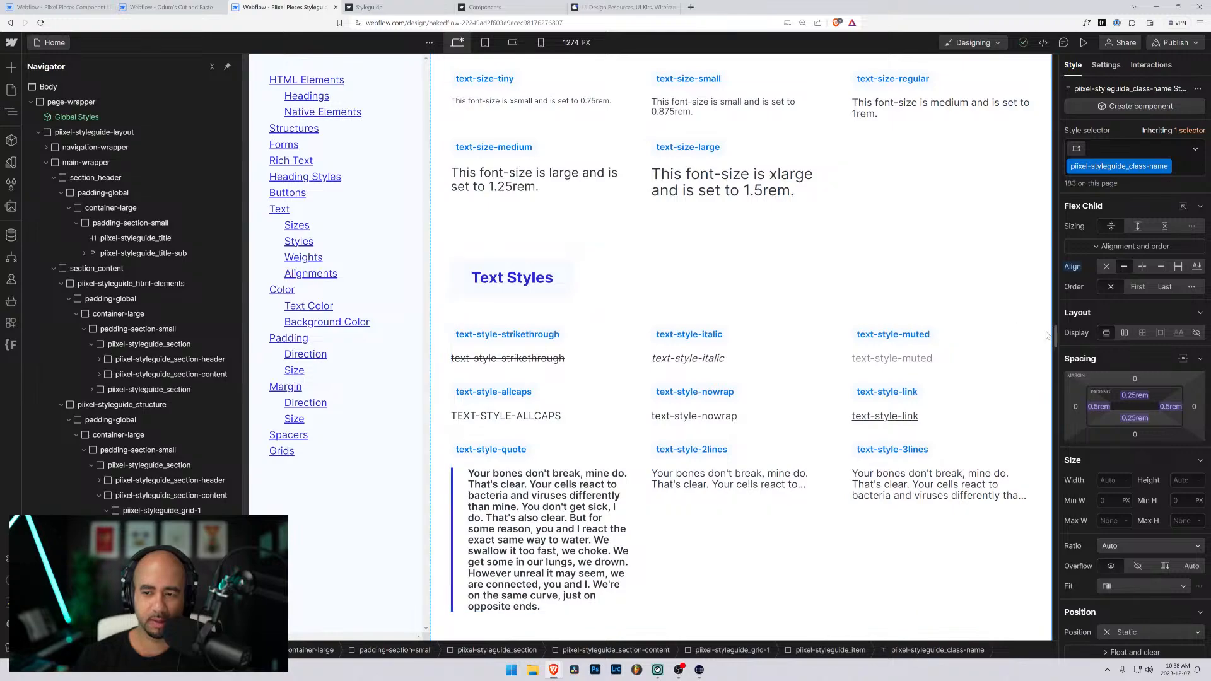
# - Examine the styleguide's Padding section, comparing its direction classes with its sizing classes
pyautogui.moveTo(1055, 336); pyautogui.dragTo(1053, 465)
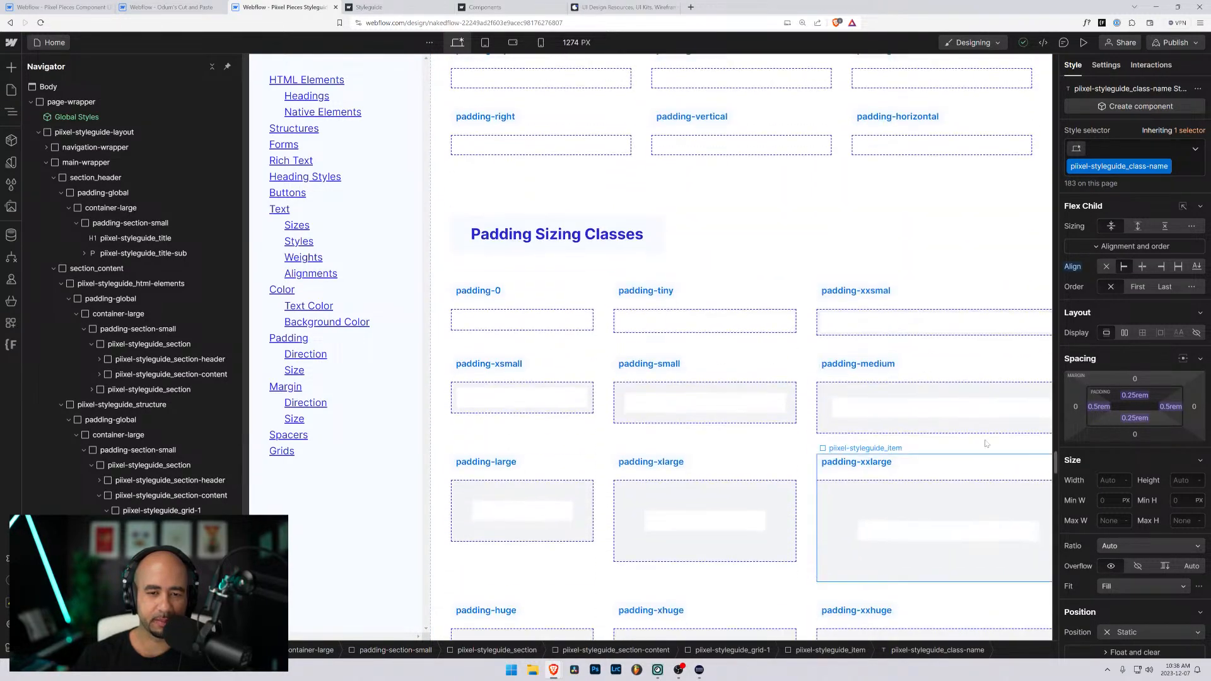
pyautogui.scroll(7, 744, 297)
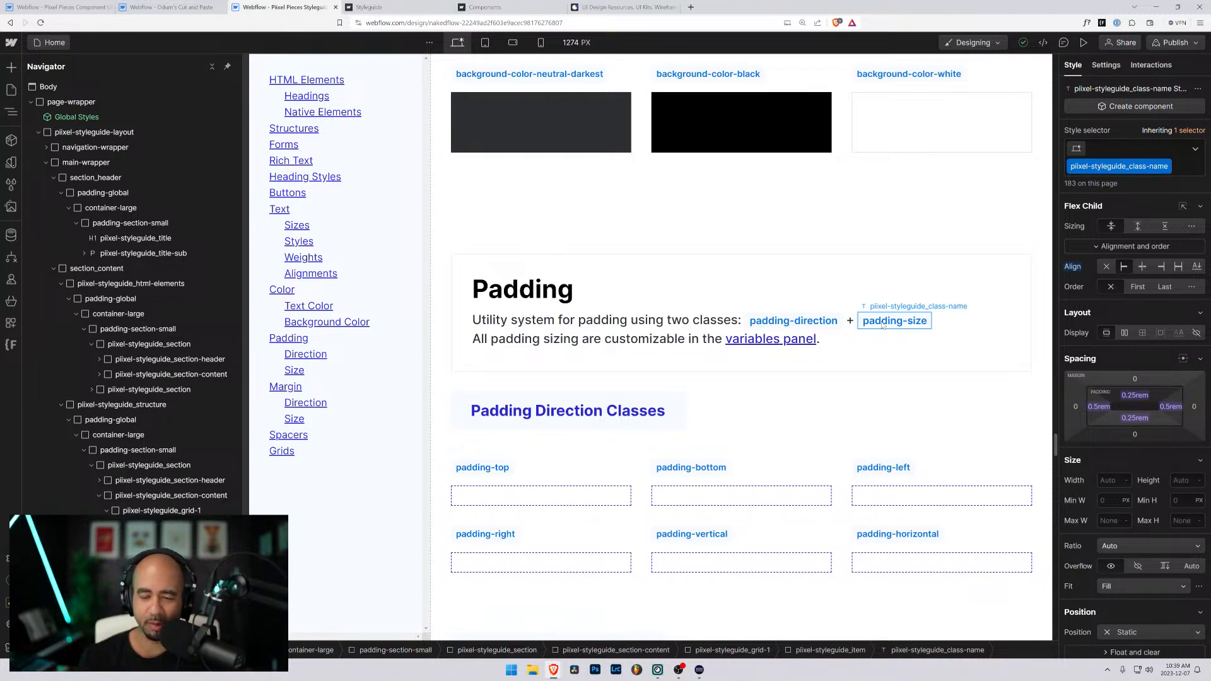
pyautogui.scroll(-8, 723, 315)
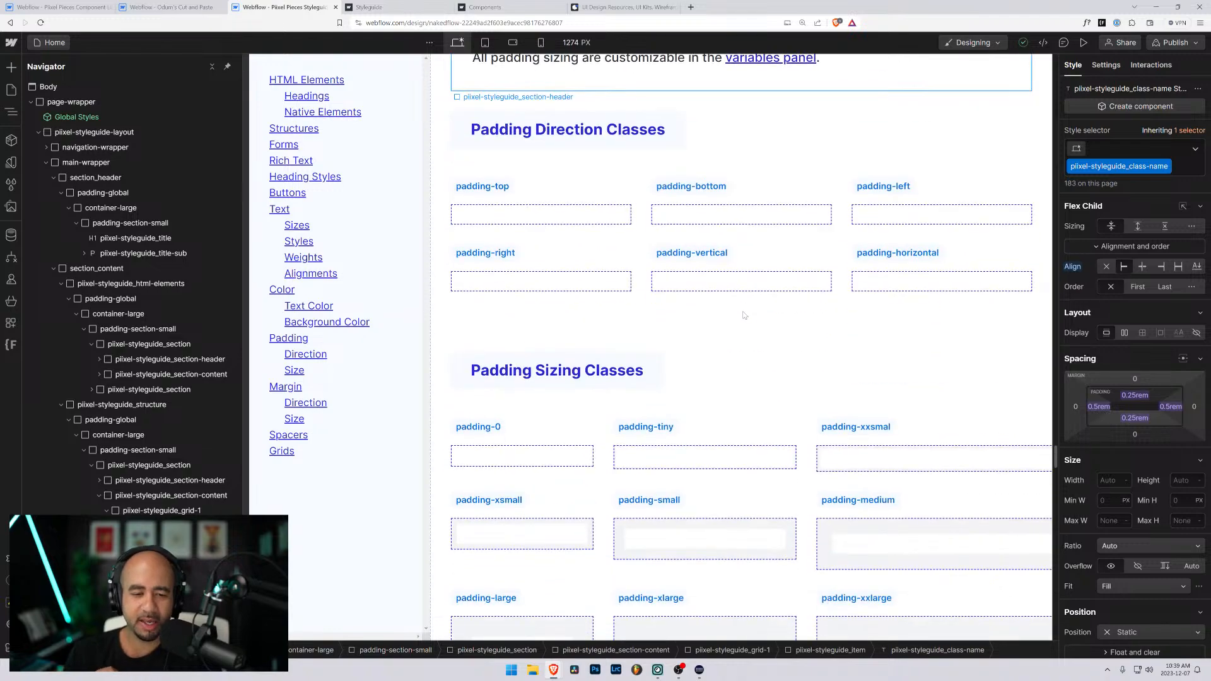
pyautogui.scroll(-6, 723, 315)
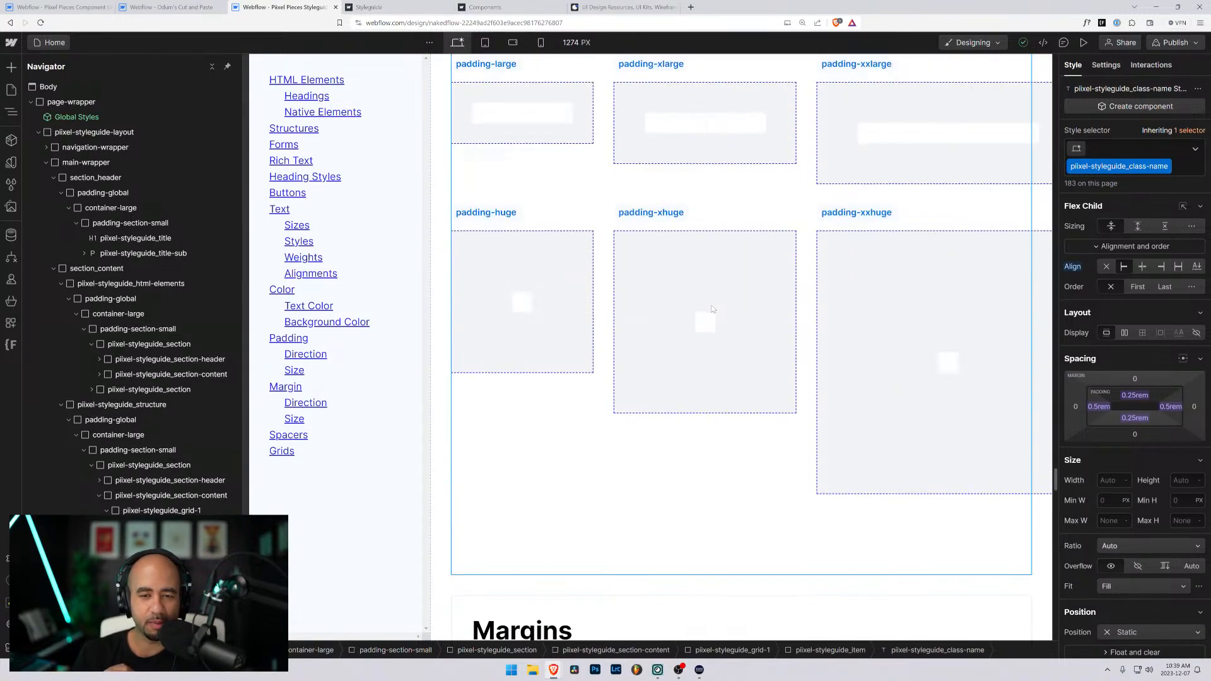
pyautogui.scroll(10, 713, 309)
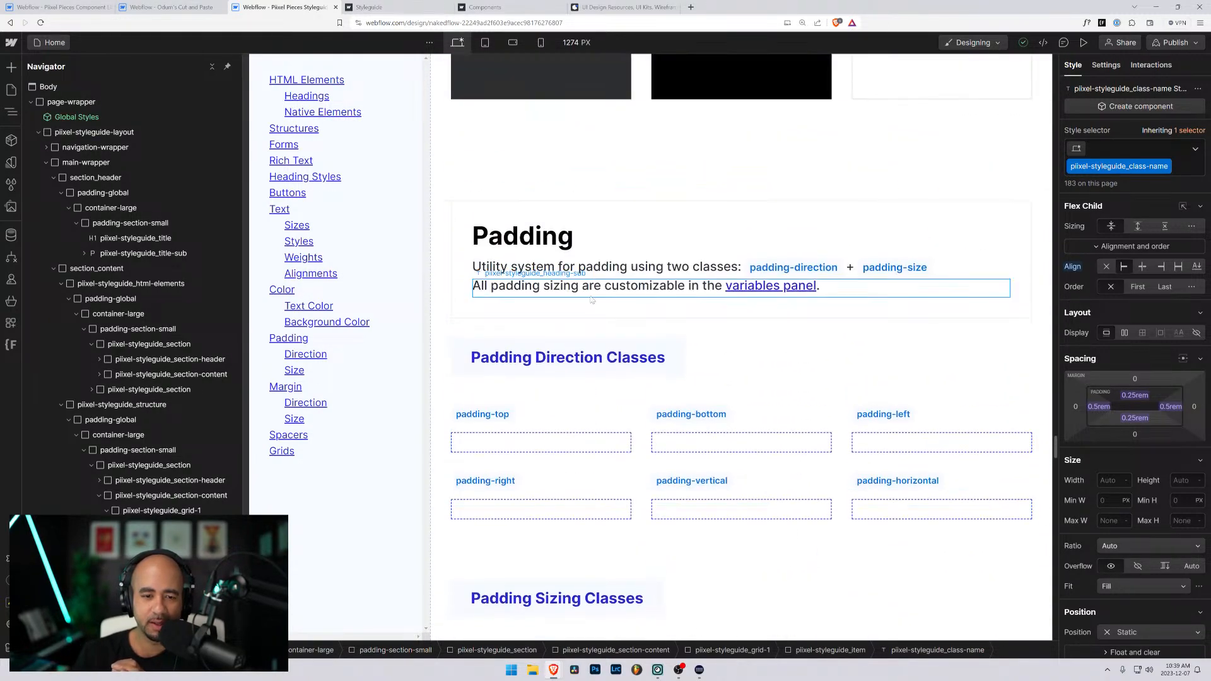
pyautogui.scroll(-3, 592, 301)
pyautogui.scroll(-8, 591, 301)
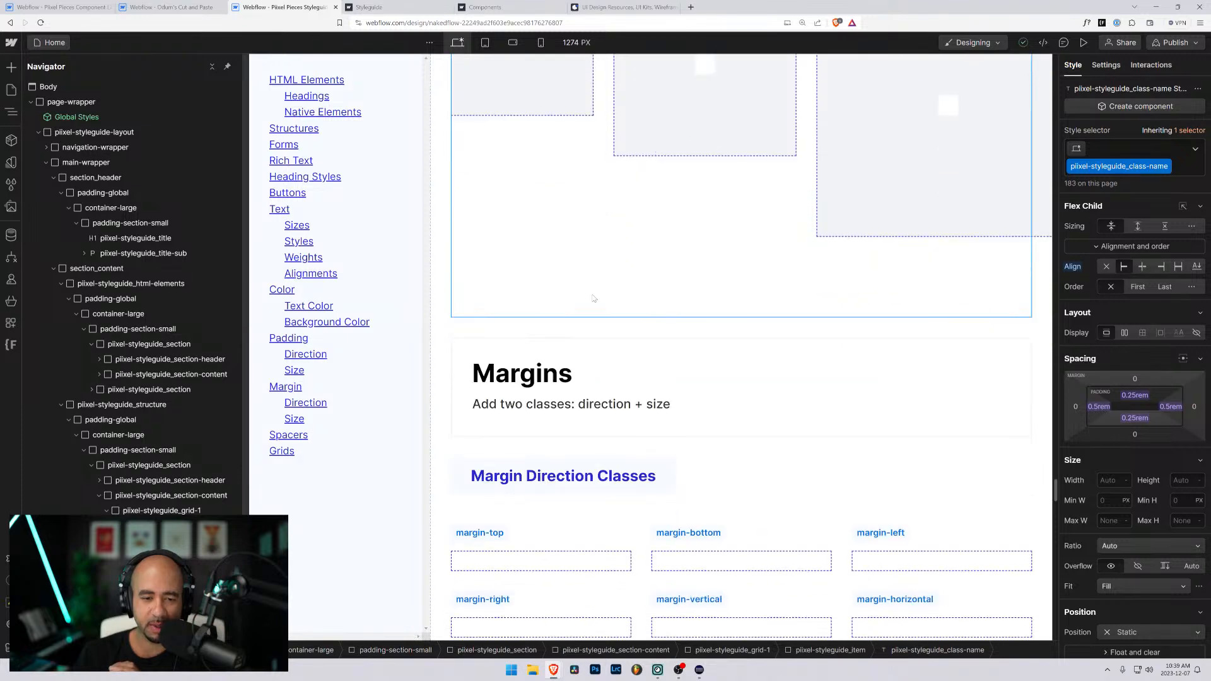
# - Examine the Margins section's direction and sizing classes, through margin-huge, margin-xhuge and margin-xxhuge
pyautogui.click(626, 249)
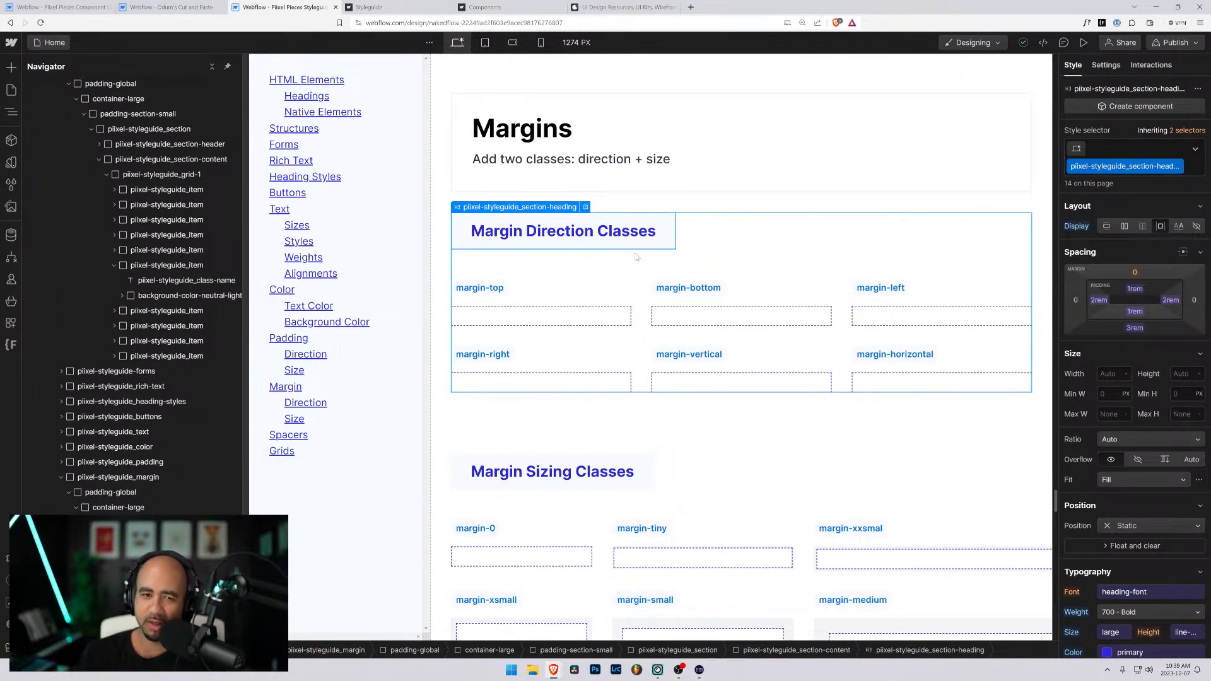
pyautogui.scroll(-8, 637, 265)
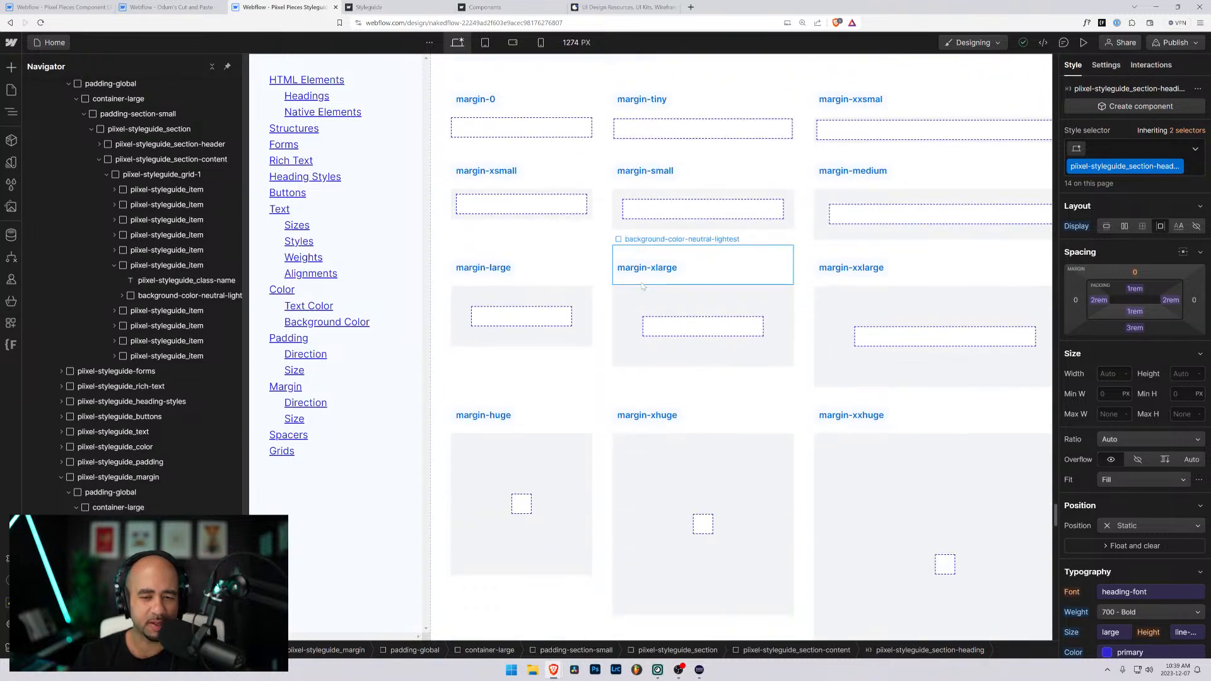
pyautogui.scroll(-8, 642, 281)
pyautogui.scroll(5, 632, 300)
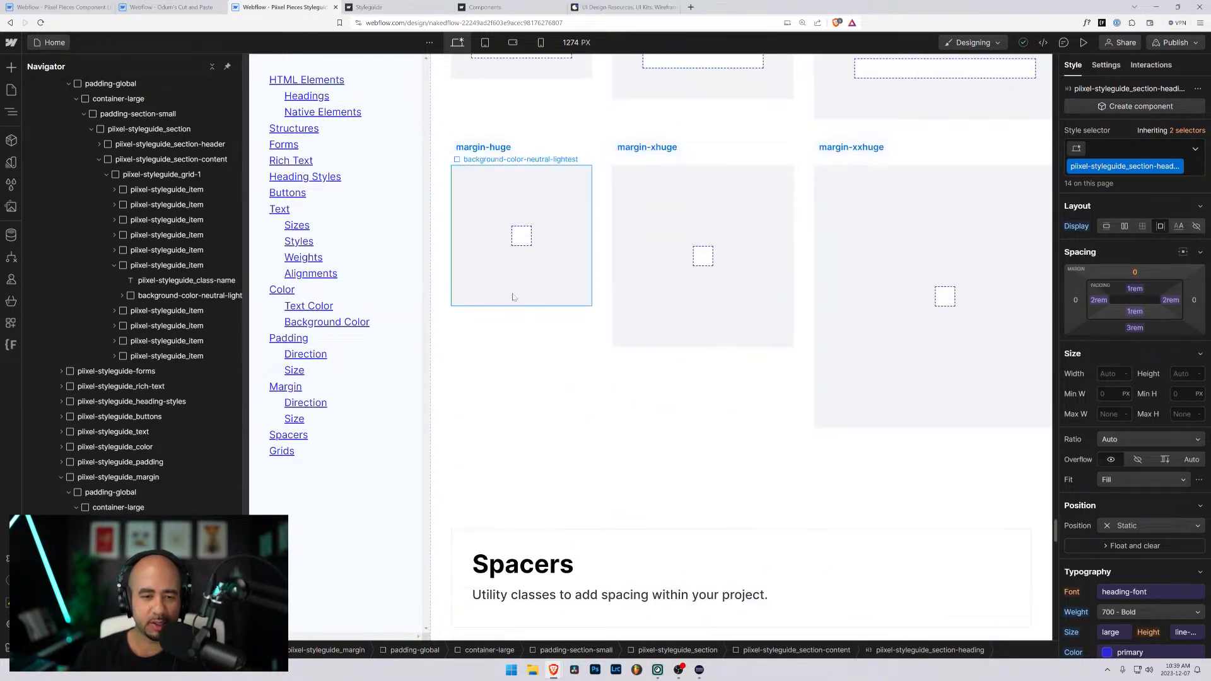
# - Duplicate the styleguide section that wraps Margin Sizing Classes, with its contents collapsed in the element hierarchy
pyautogui.click(512, 296)
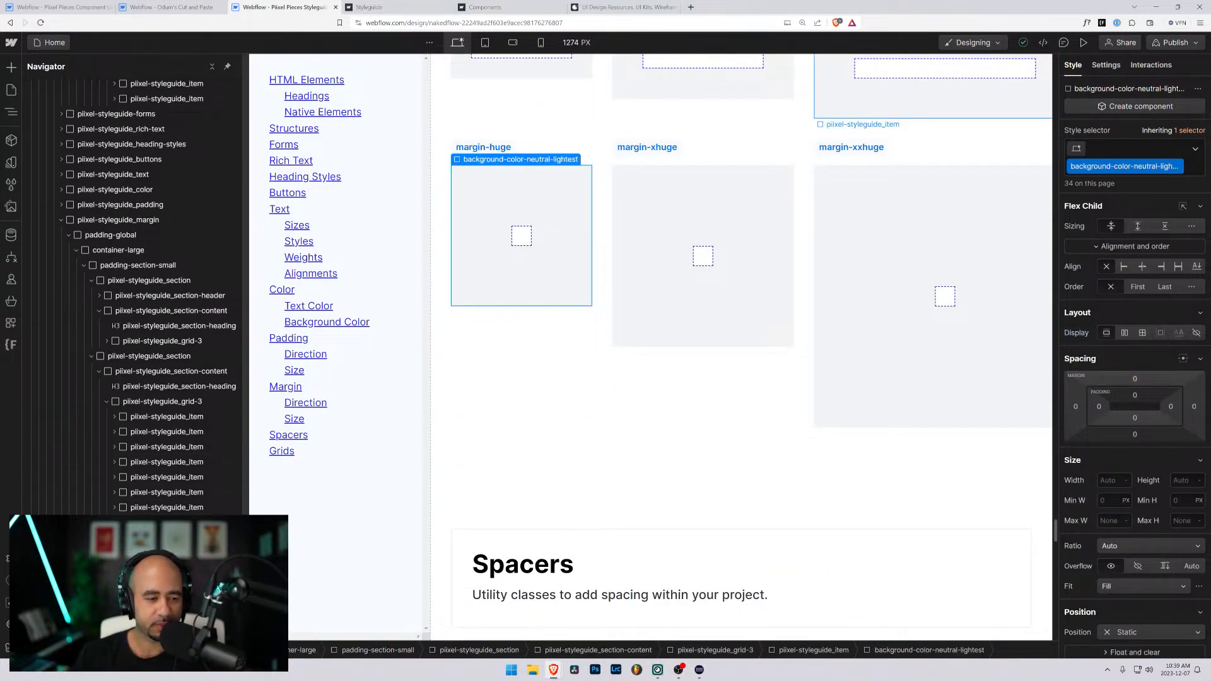
pyautogui.click(106, 402)
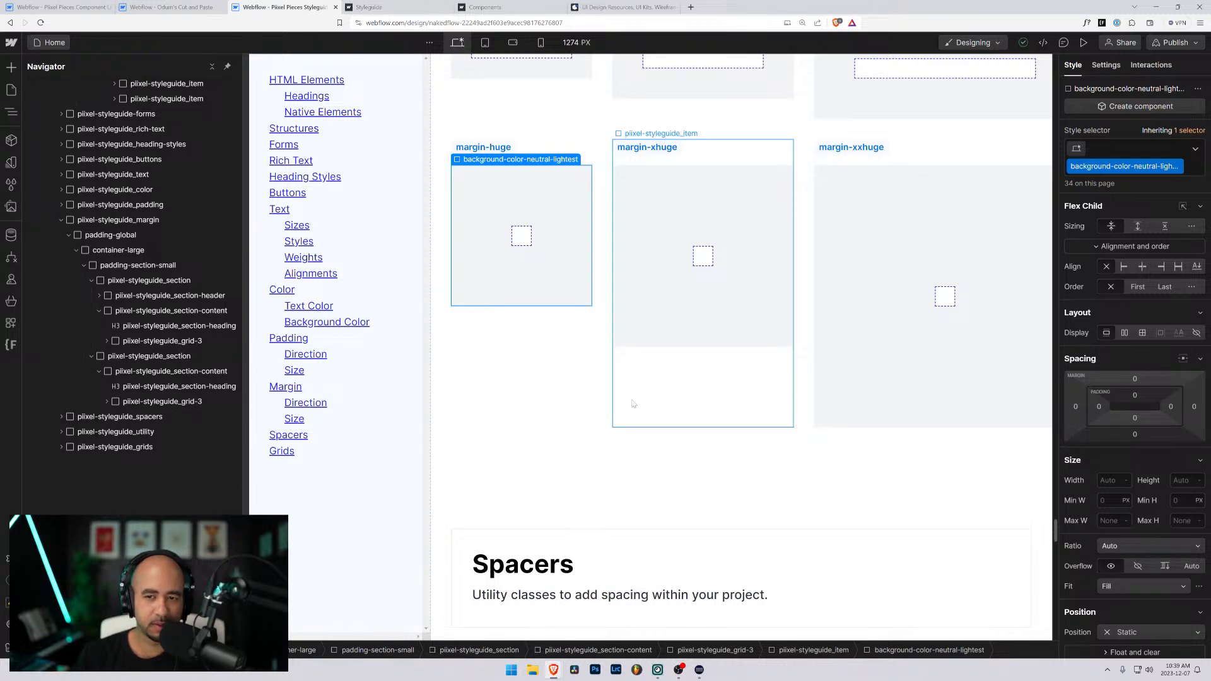
pyautogui.scroll(7, 632, 403)
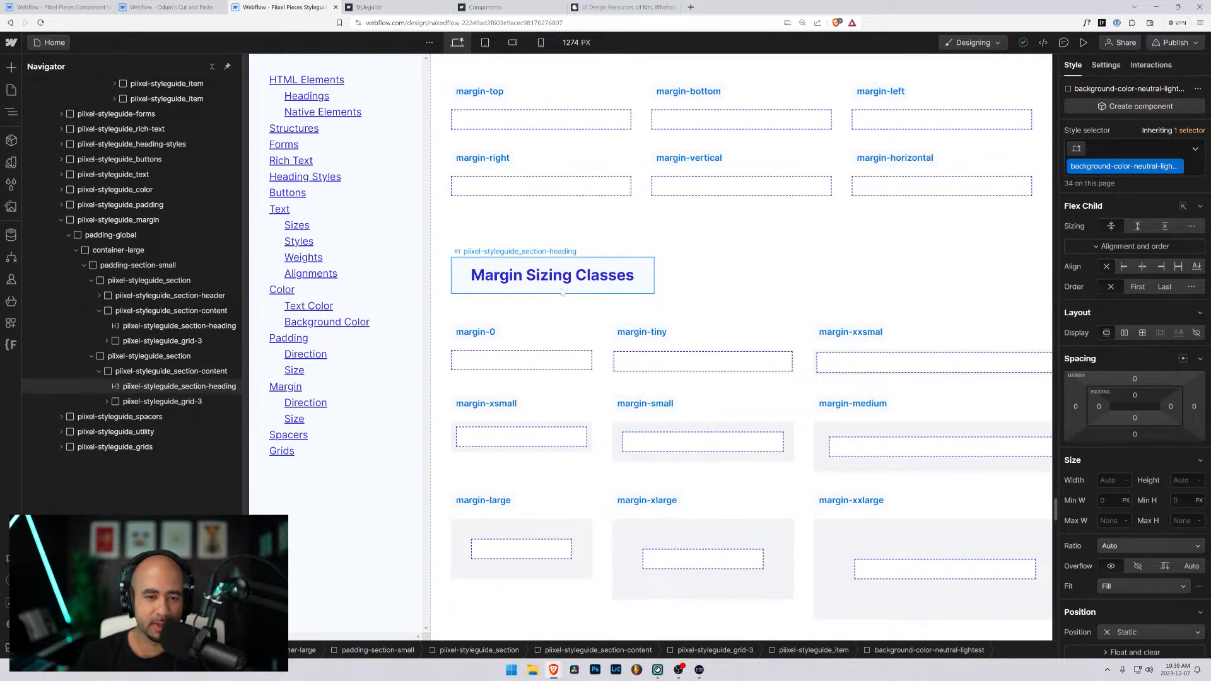
pyautogui.click(561, 291)
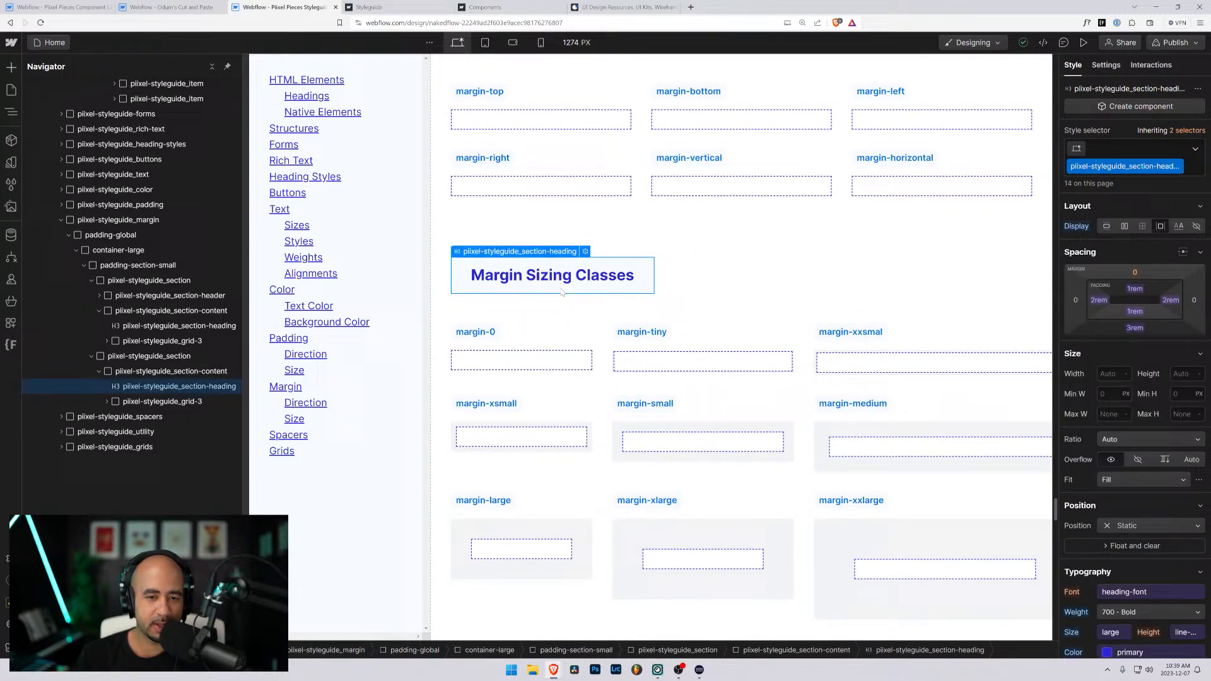
pyautogui.click(117, 374)
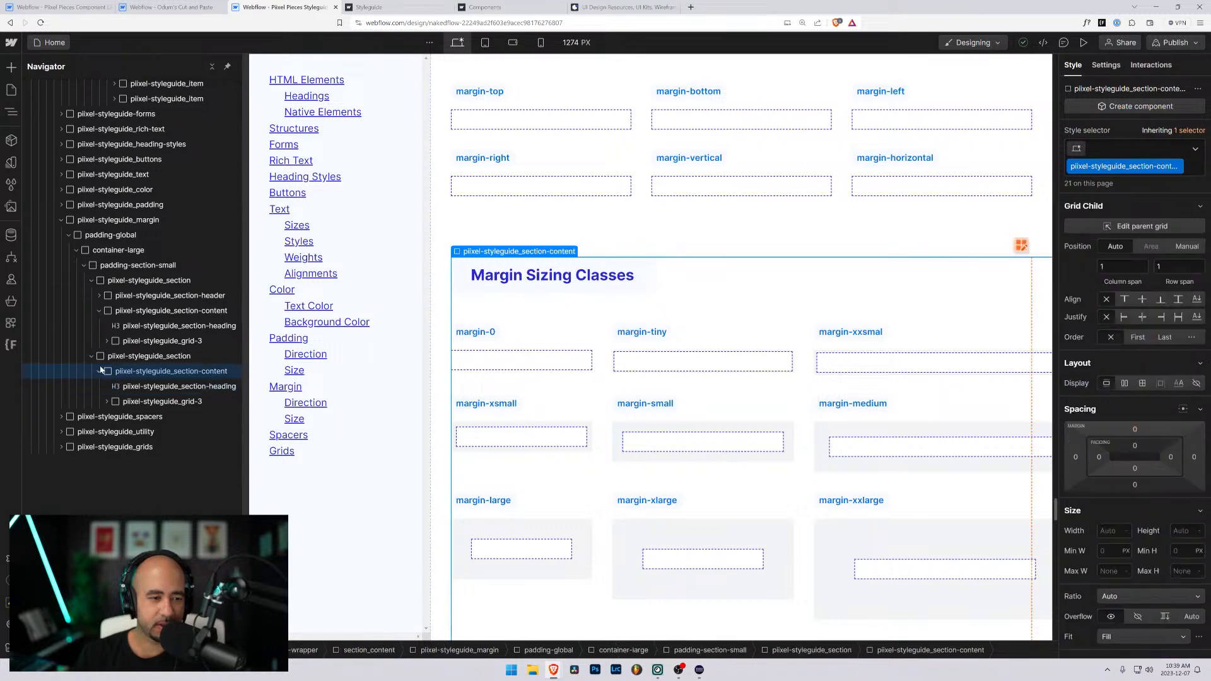
pyautogui.click(103, 361)
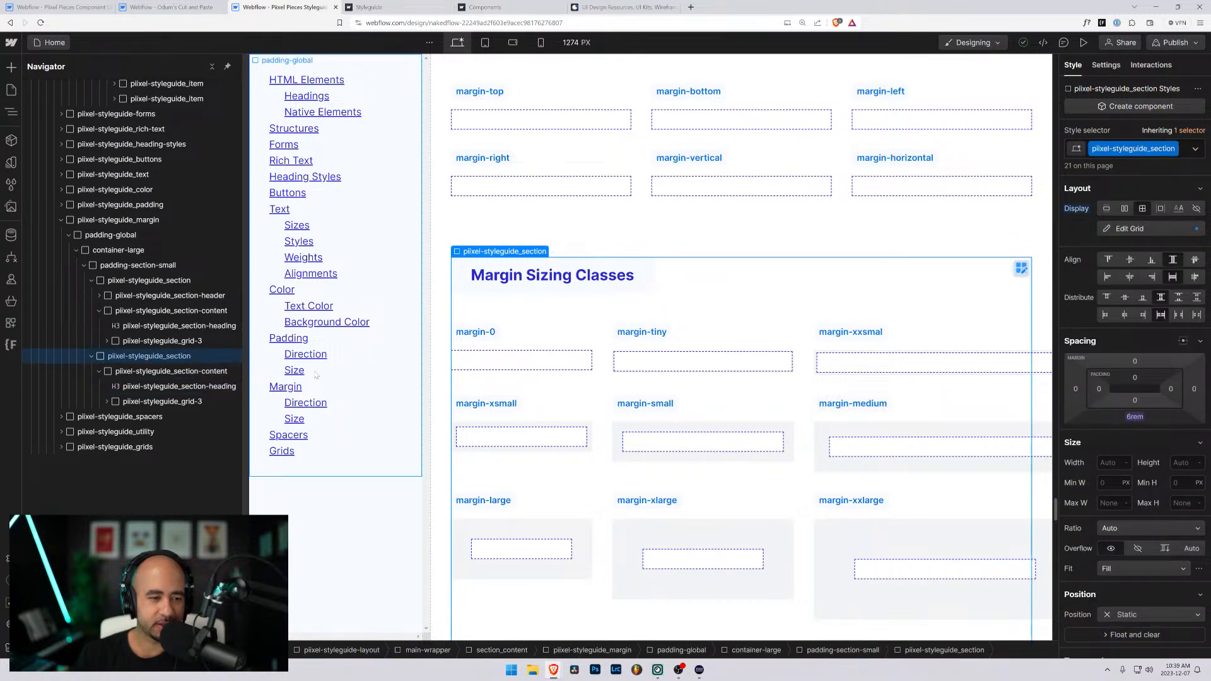
pyautogui.click(91, 356)
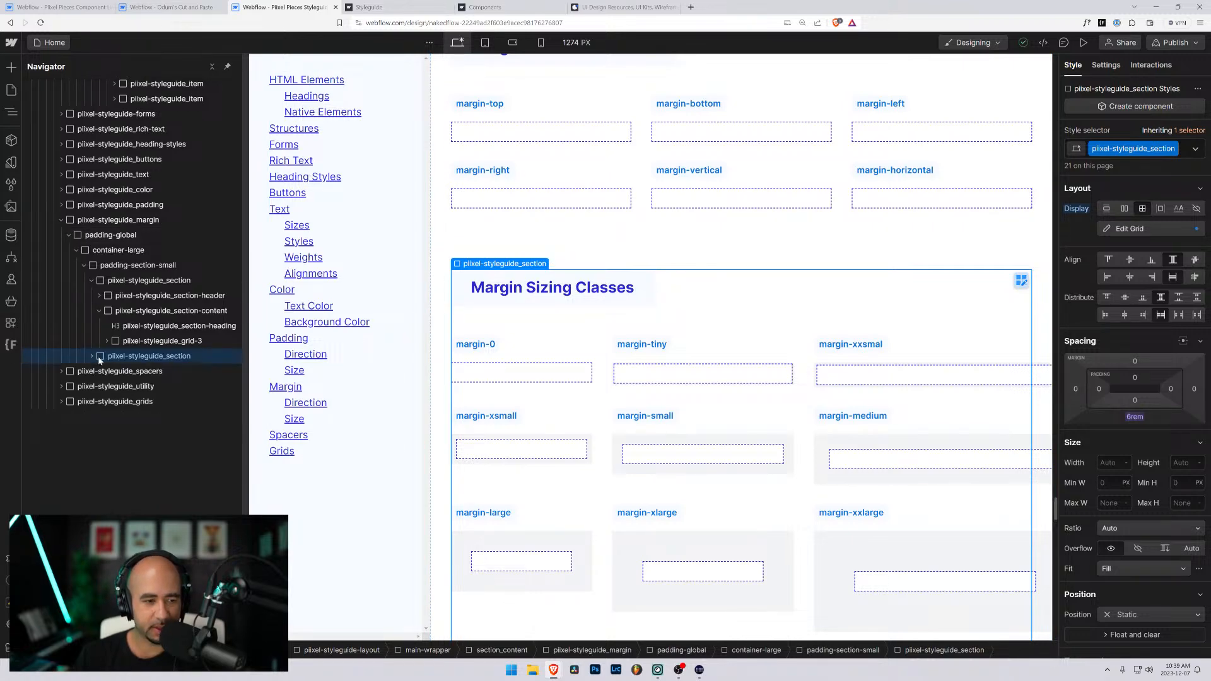
pyautogui.hotkey('ctrl', 'd')
pyautogui.click(101, 372)
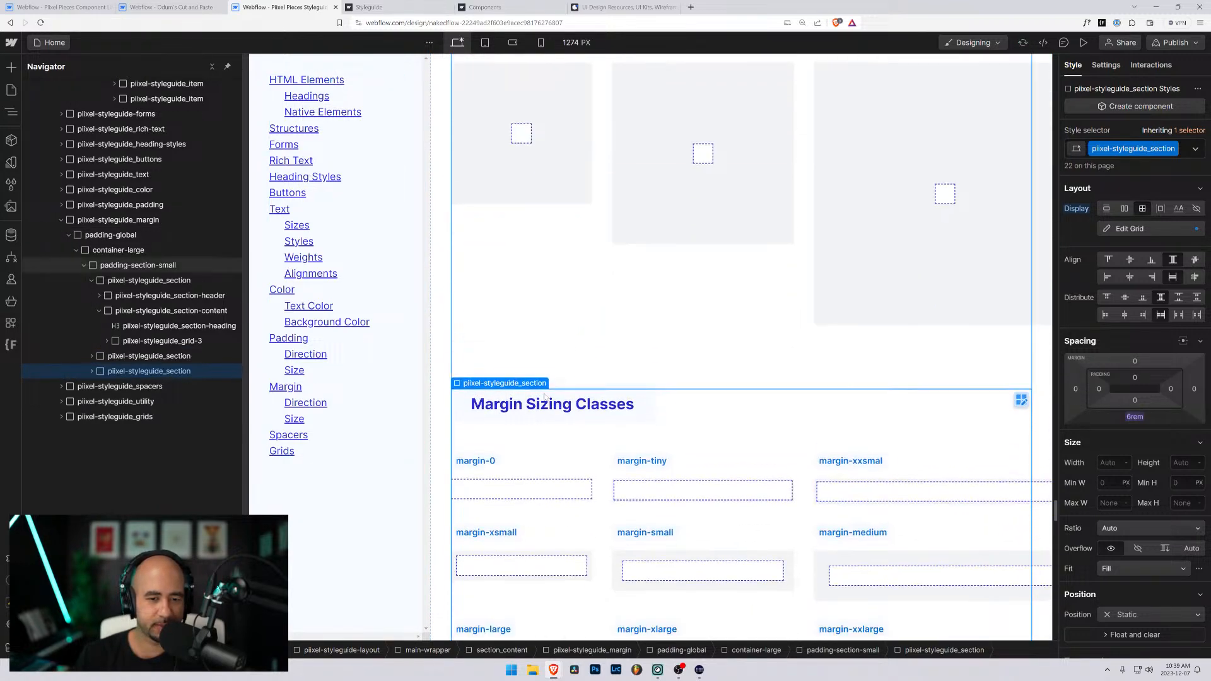
# - Change the duplicated section's heading text to "New Margins"
pyautogui.doubleClick(547, 377)
pyautogui.moveTo(470, 367); pyautogui.dragTo(627, 367)
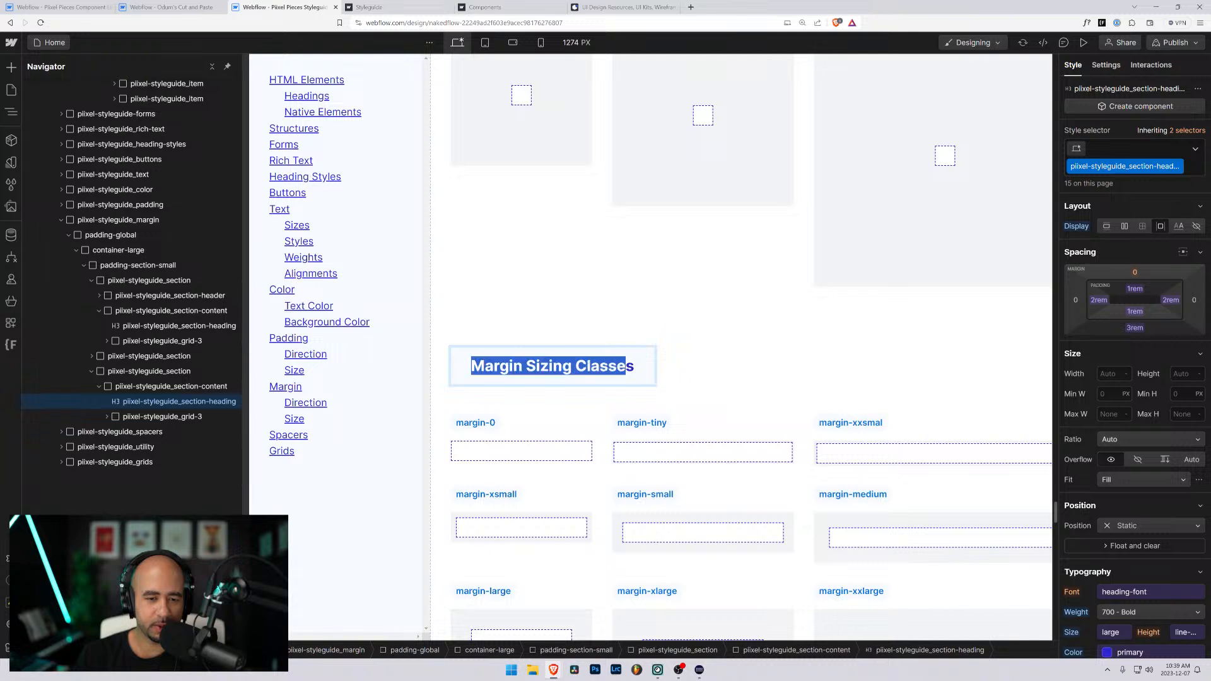
pyautogui.hotkey('shift', 'Right')
pyautogui.write('New ')
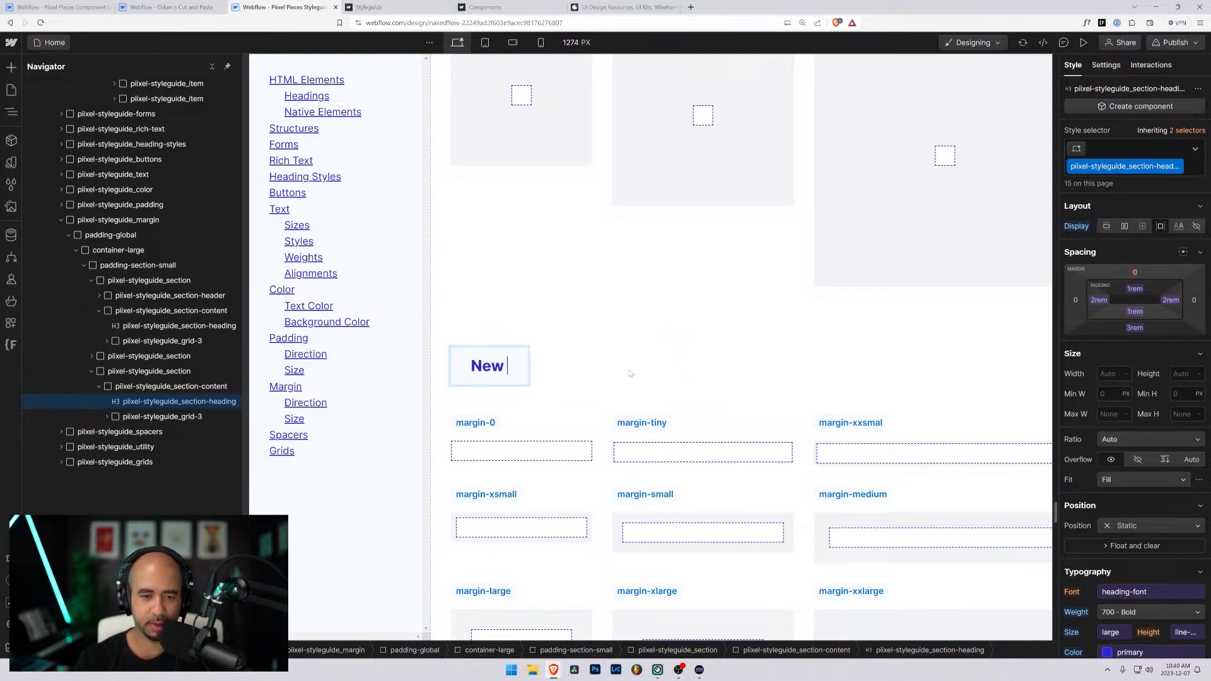
pyautogui.write('Margins')
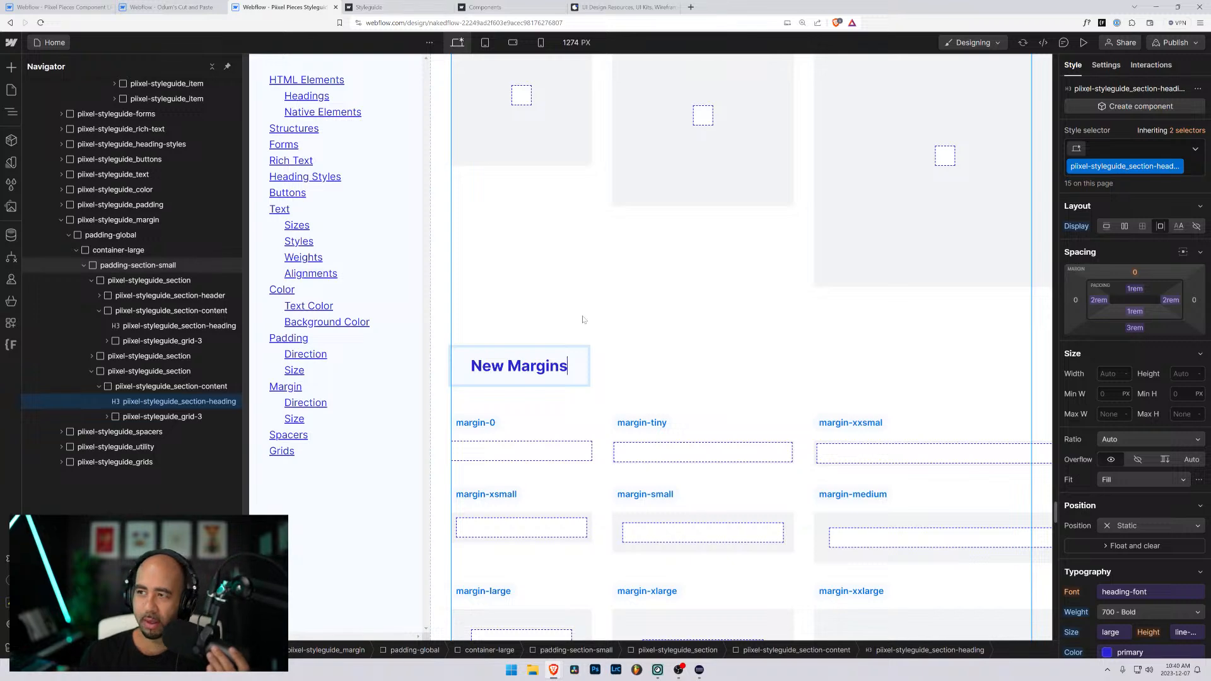
# - Rename the margin-0 class label in the New Margins section as margin-top-0
pyautogui.scroll(-4, 599, 340)
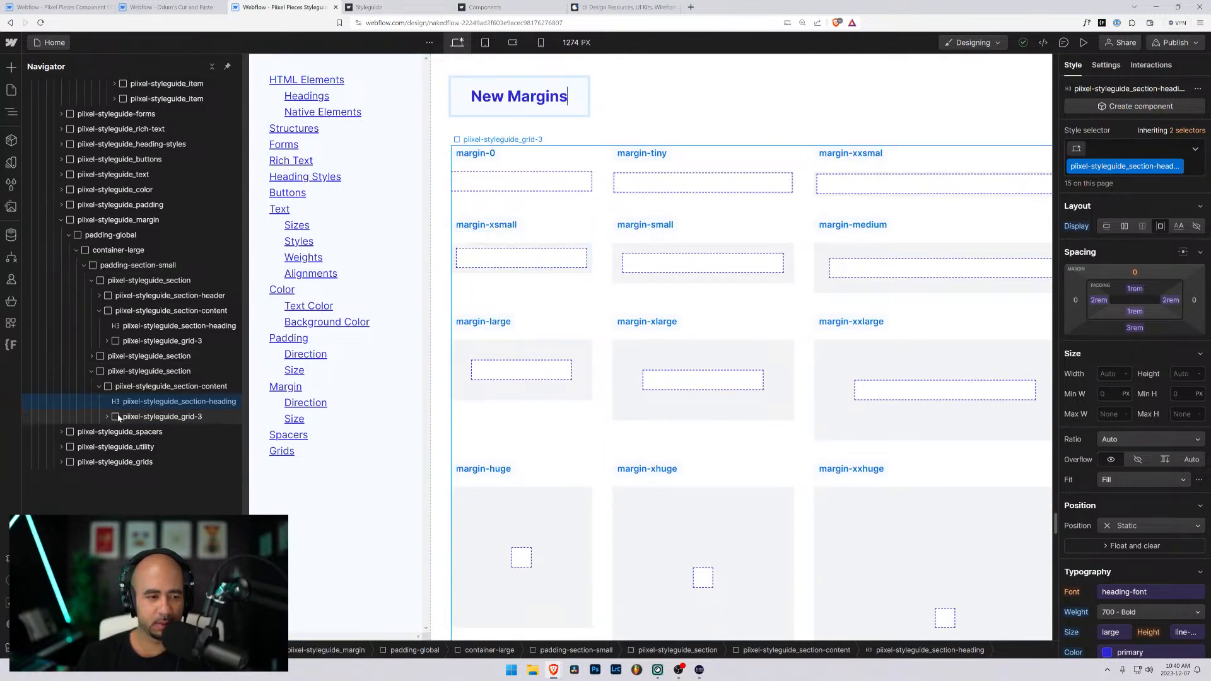
pyautogui.click(477, 153)
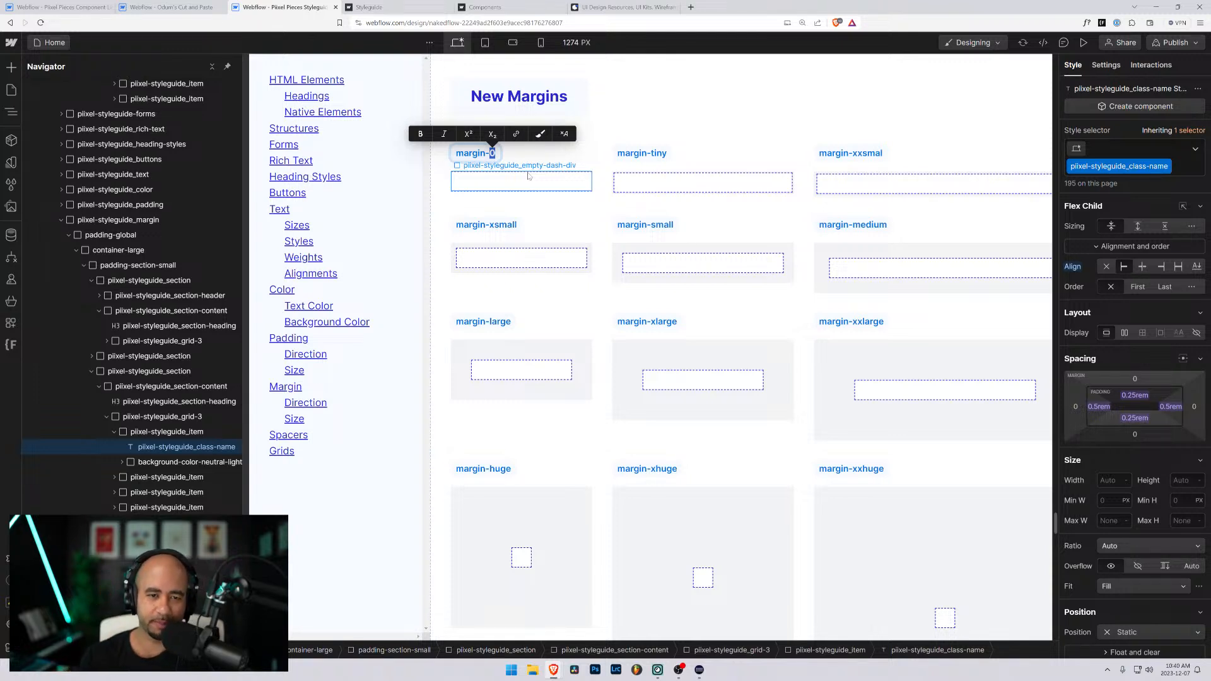
pyautogui.write('top')
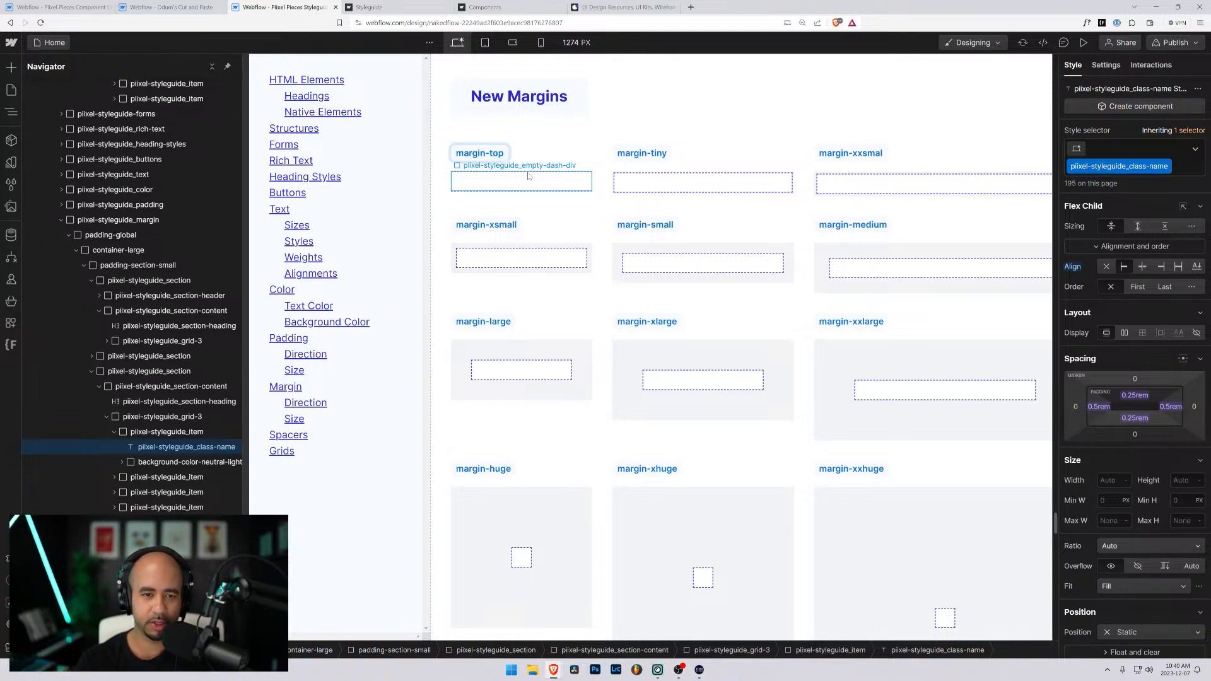
pyautogui.write('-0')
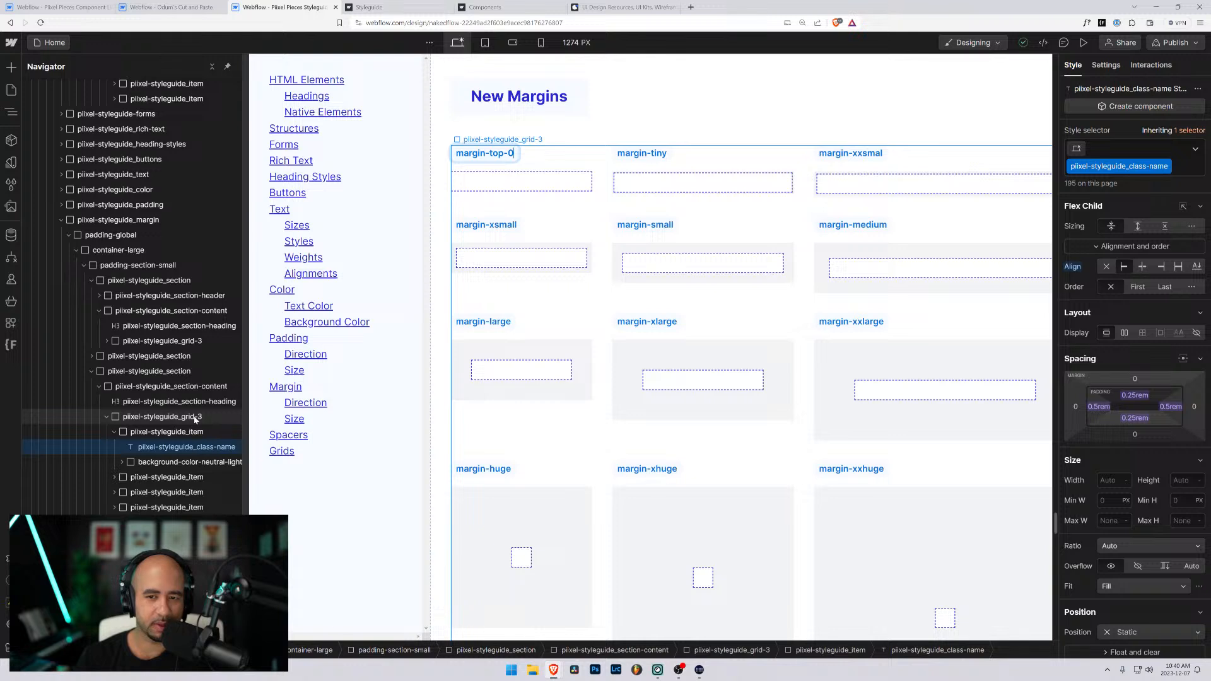
# - Replace the margin-0 class on the div inside the first New Margins item with a new class named margin-top-0
pyautogui.click(151, 461)
pyautogui.click(130, 439)
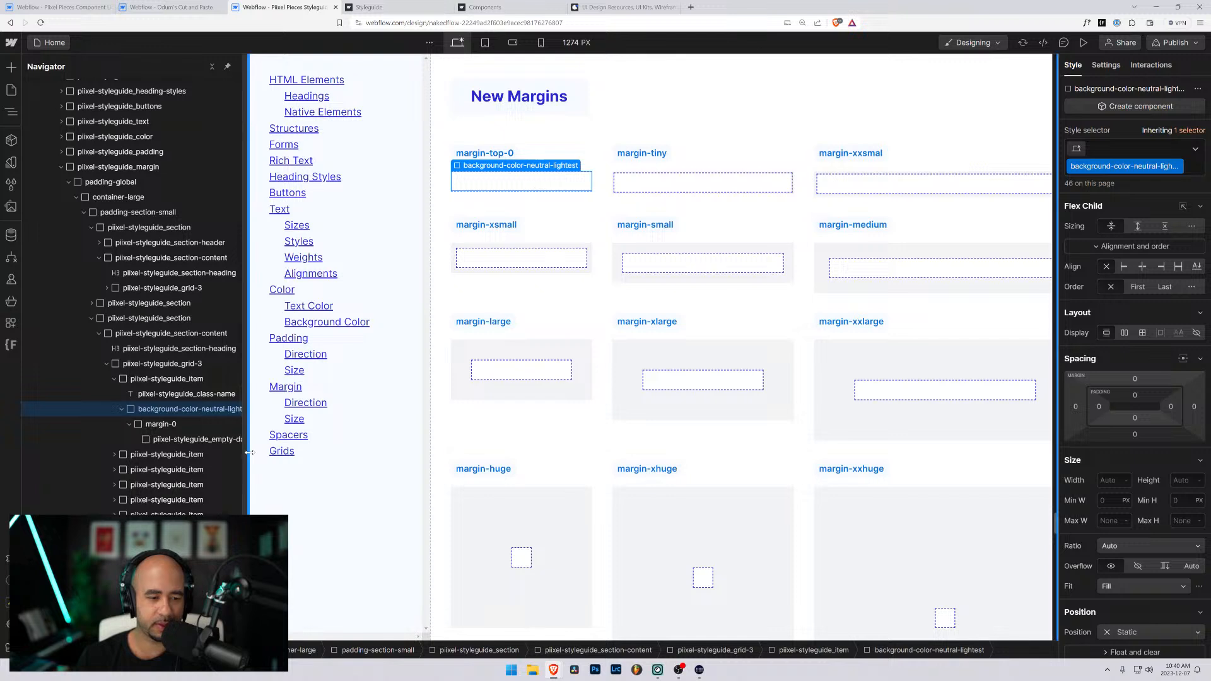
pyautogui.moveTo(243, 440); pyautogui.dragTo(307, 439)
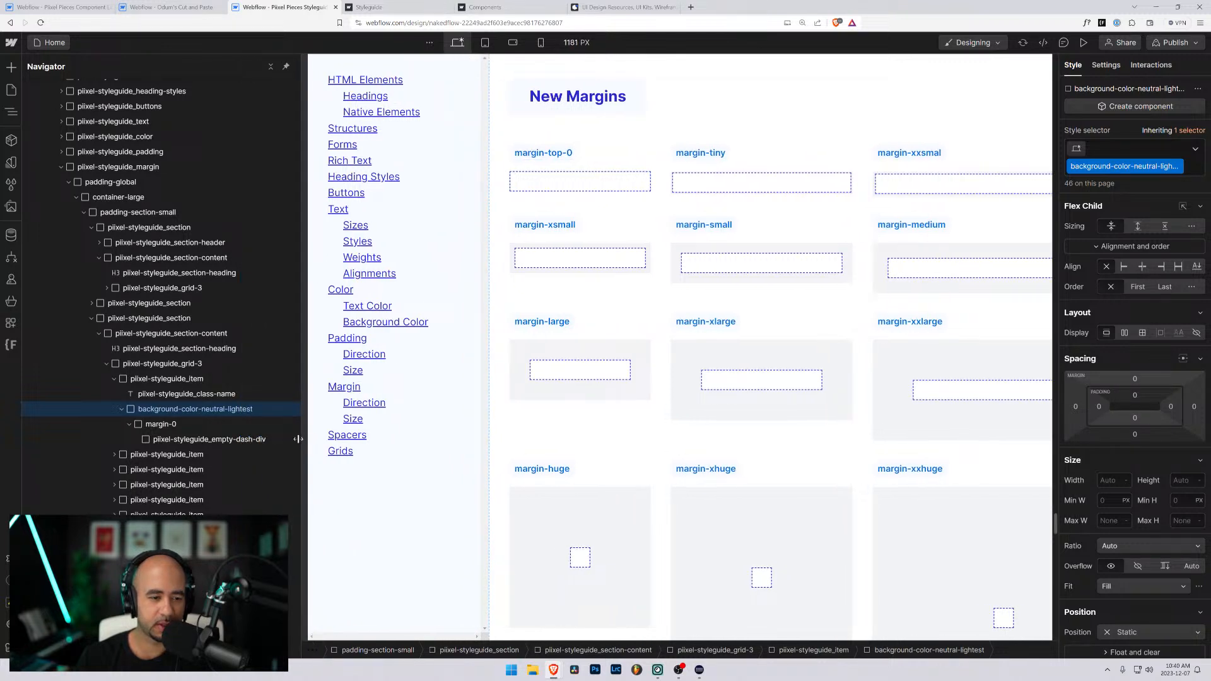
pyautogui.click(162, 424)
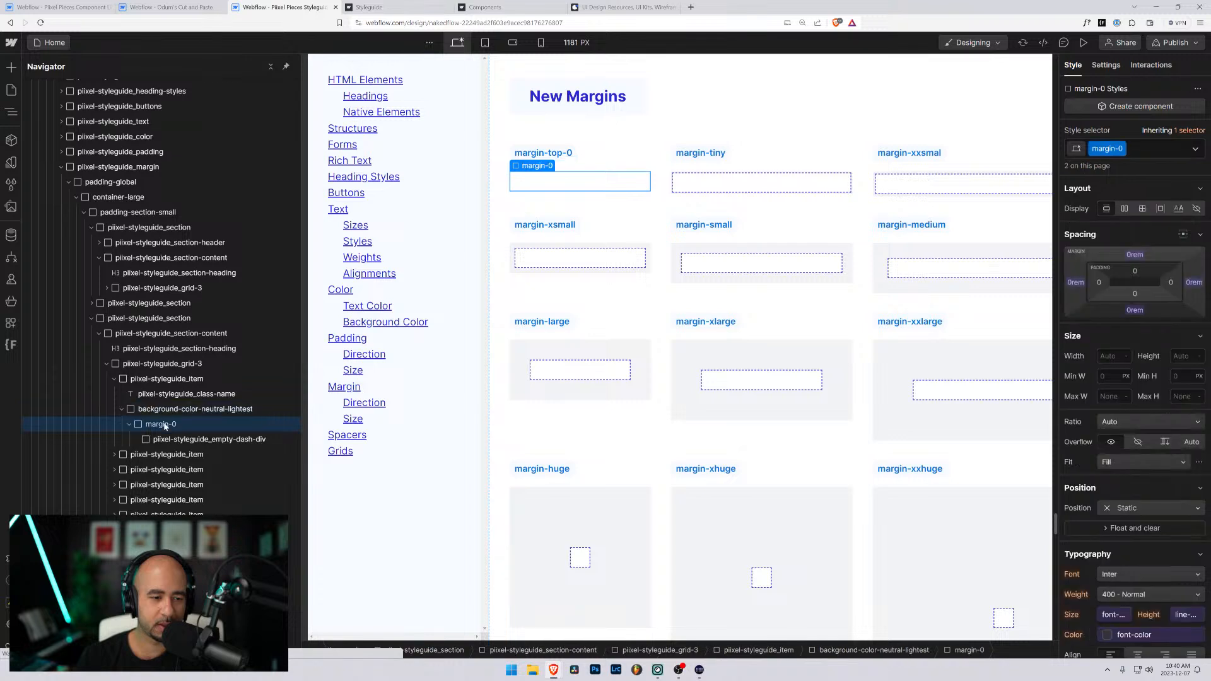
pyautogui.click(1153, 149)
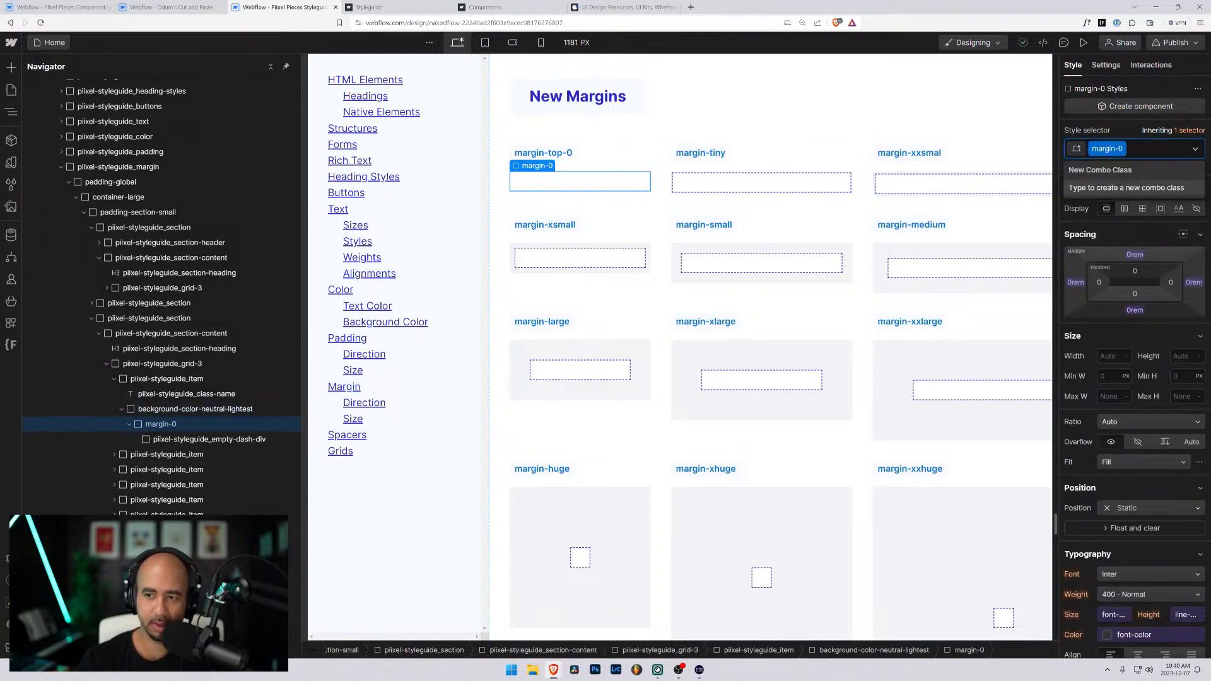
pyautogui.press('BackSpace')
pyautogui.write('mar')
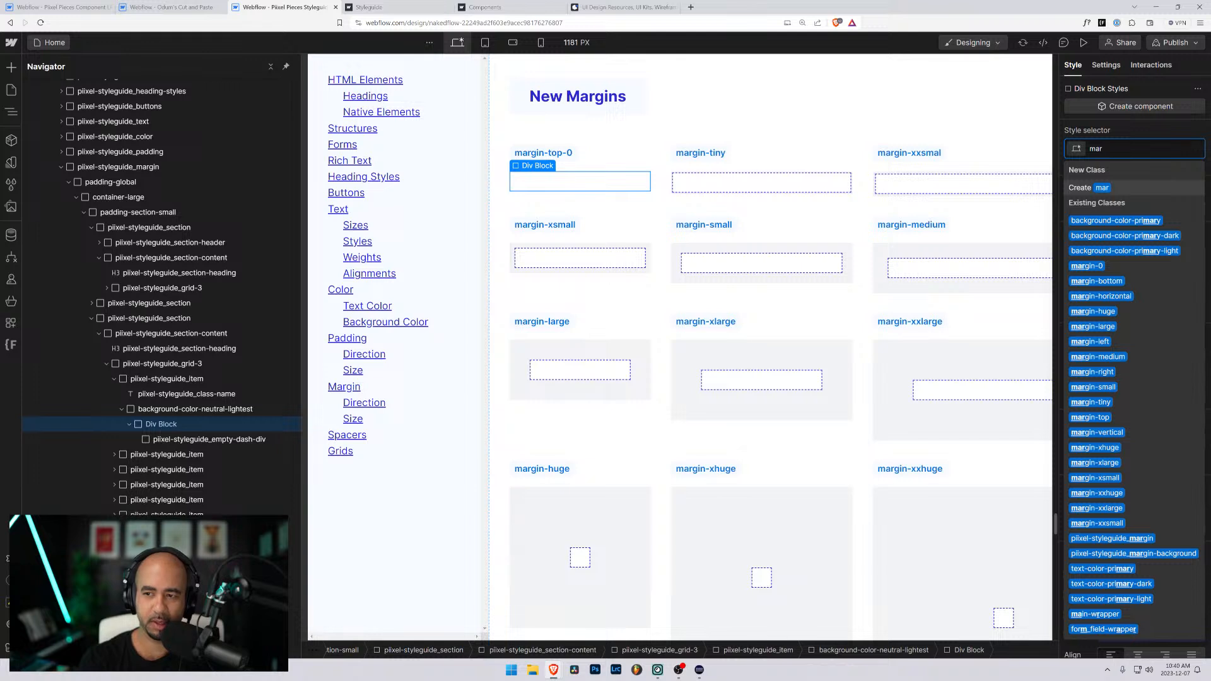
pyautogui.write('gint')
pyautogui.press('BackSpace')
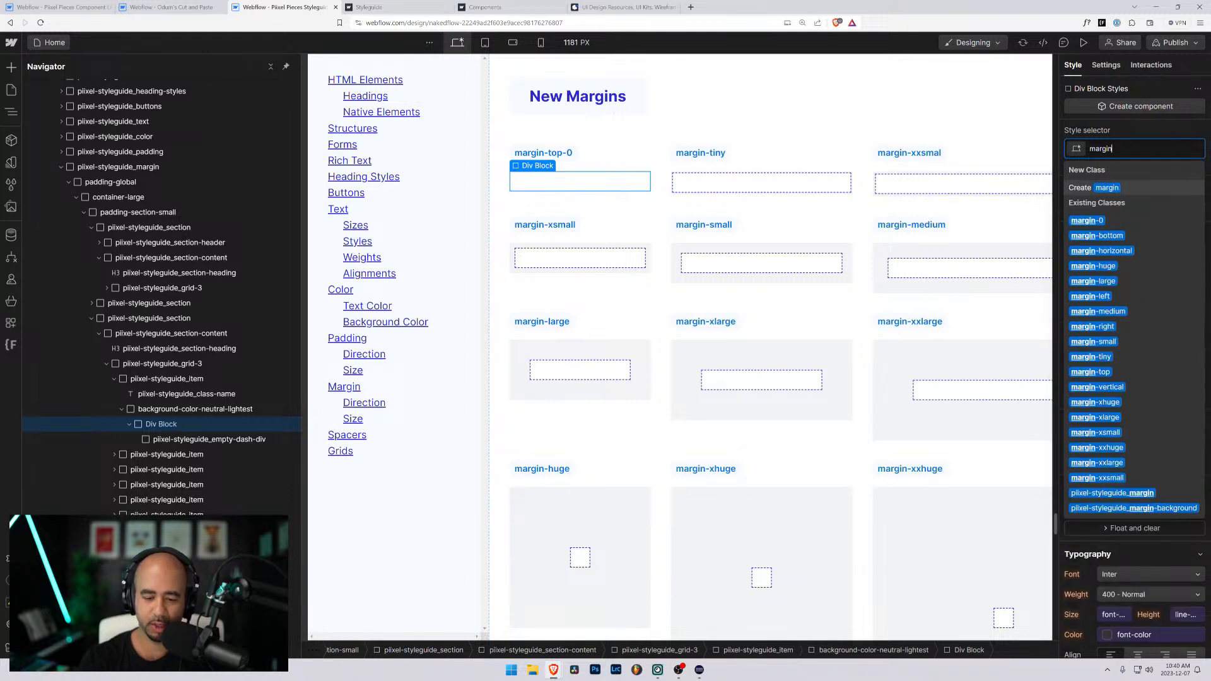
pyautogui.write('-top-0')
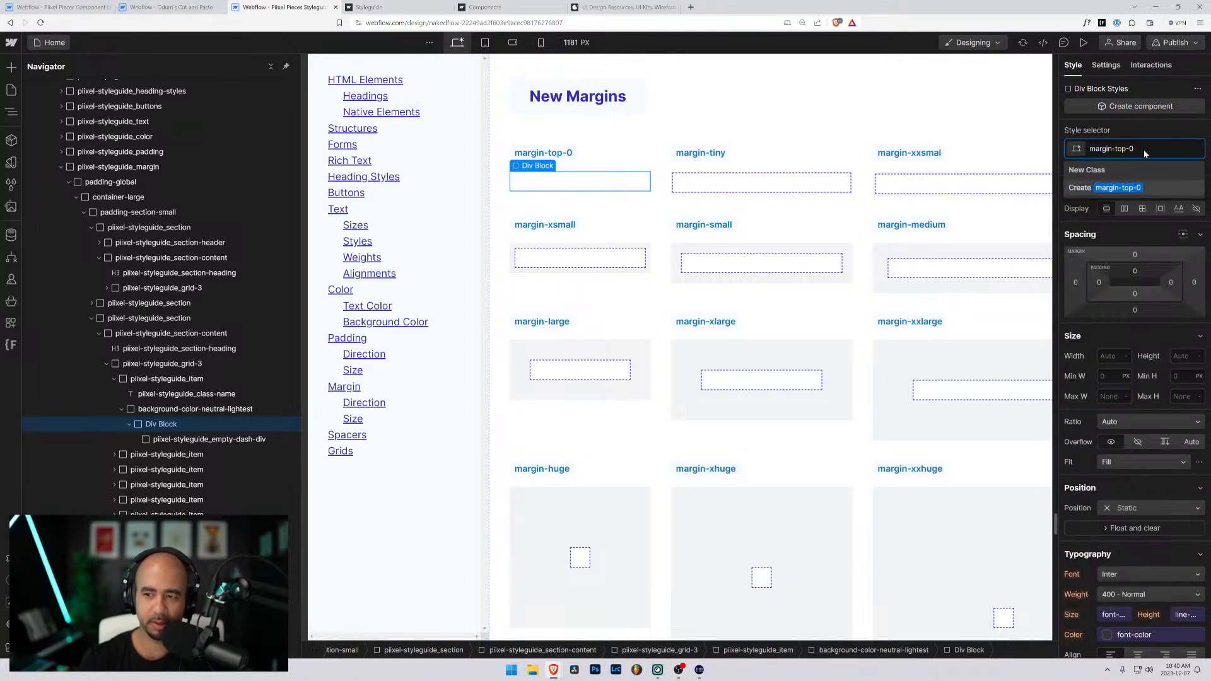
pyautogui.press('Return')
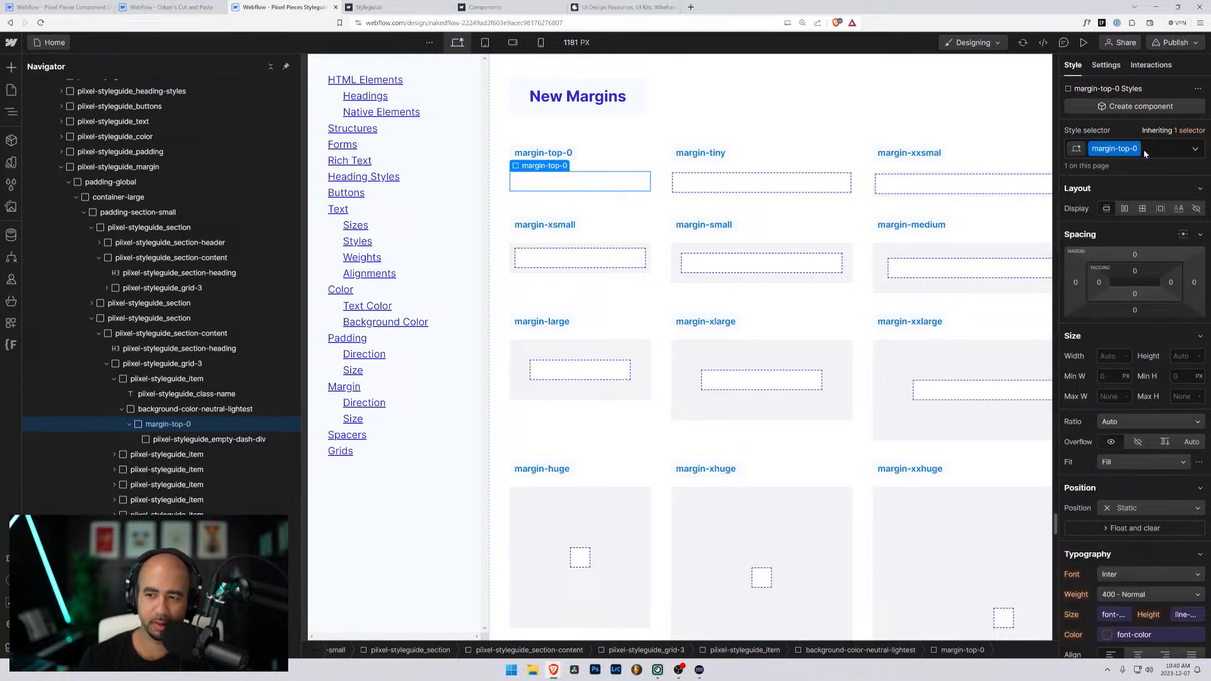
# - Set the top margin of the margin-top-0 class to 0rem
pyautogui.click(1134, 254)
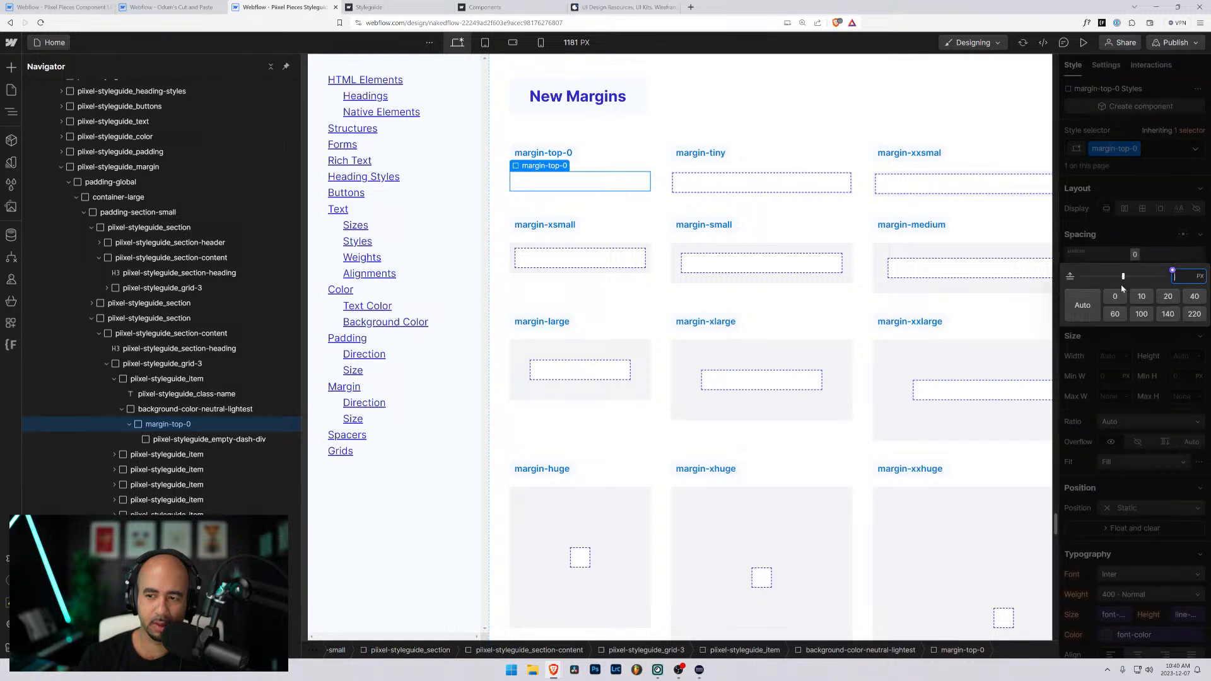
pyautogui.click(1149, 246)
pyautogui.click(1134, 254)
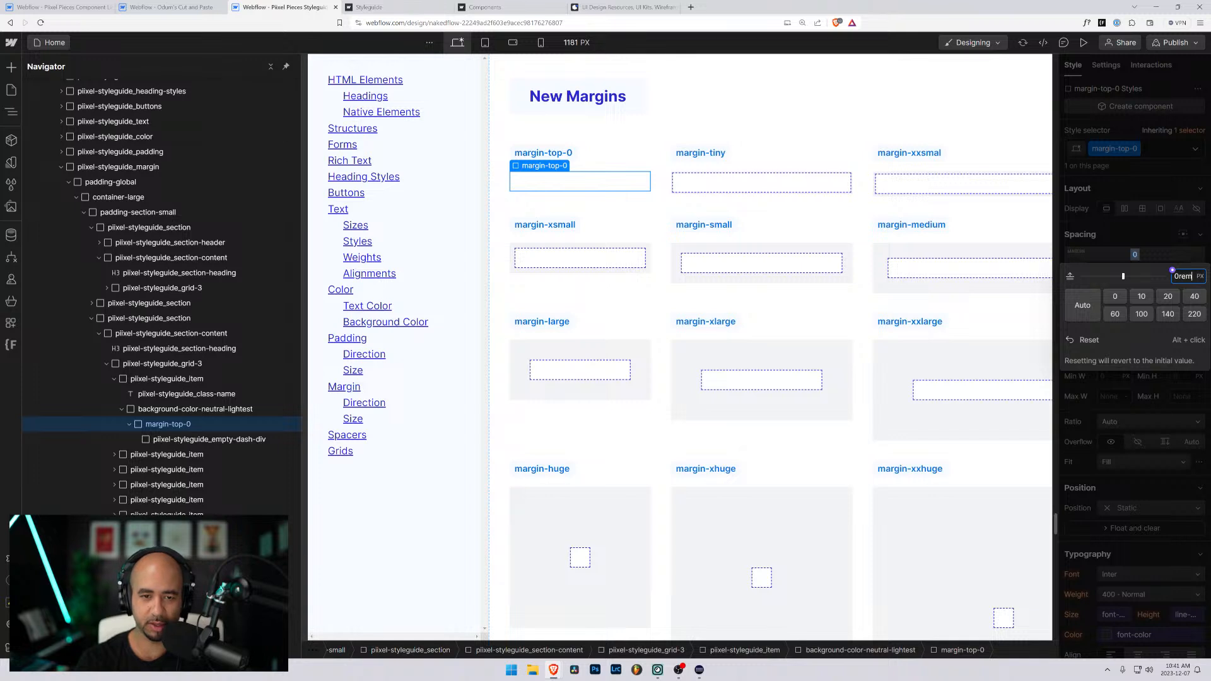
pyautogui.press('Return')
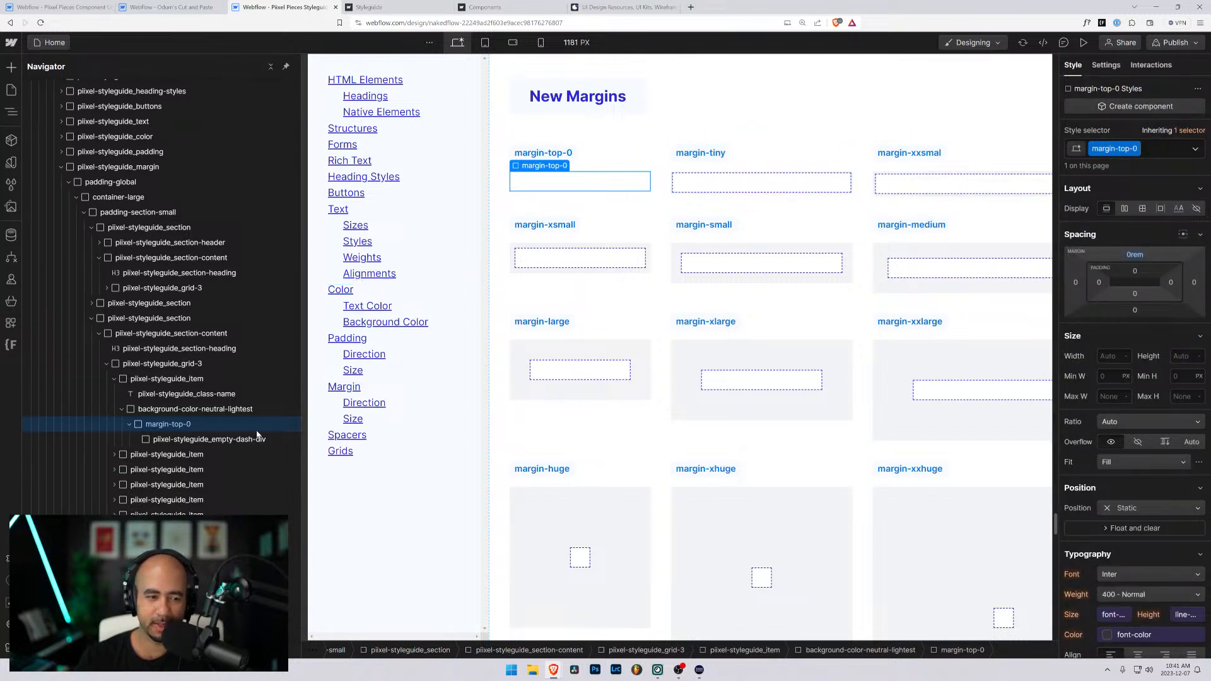
pyautogui.click(224, 440)
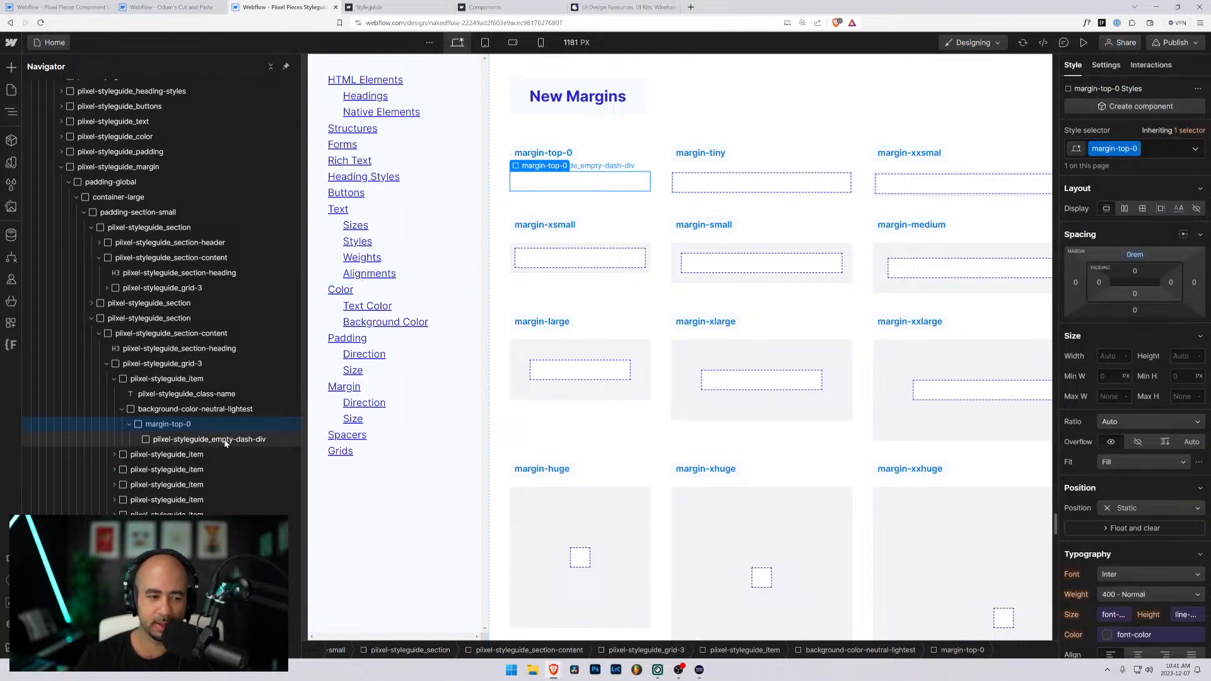
pyautogui.click(154, 424)
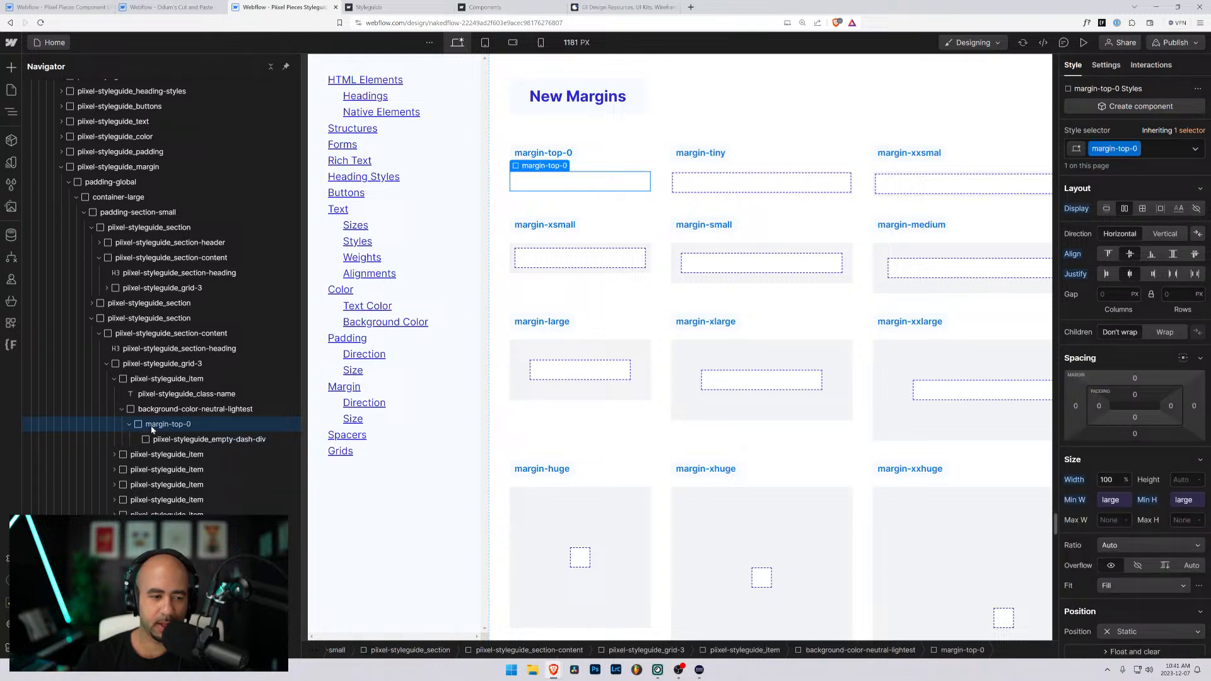
# - Rename the margin-tiny class label in the New Margins section as margin-top-1
pyautogui.click(689, 191)
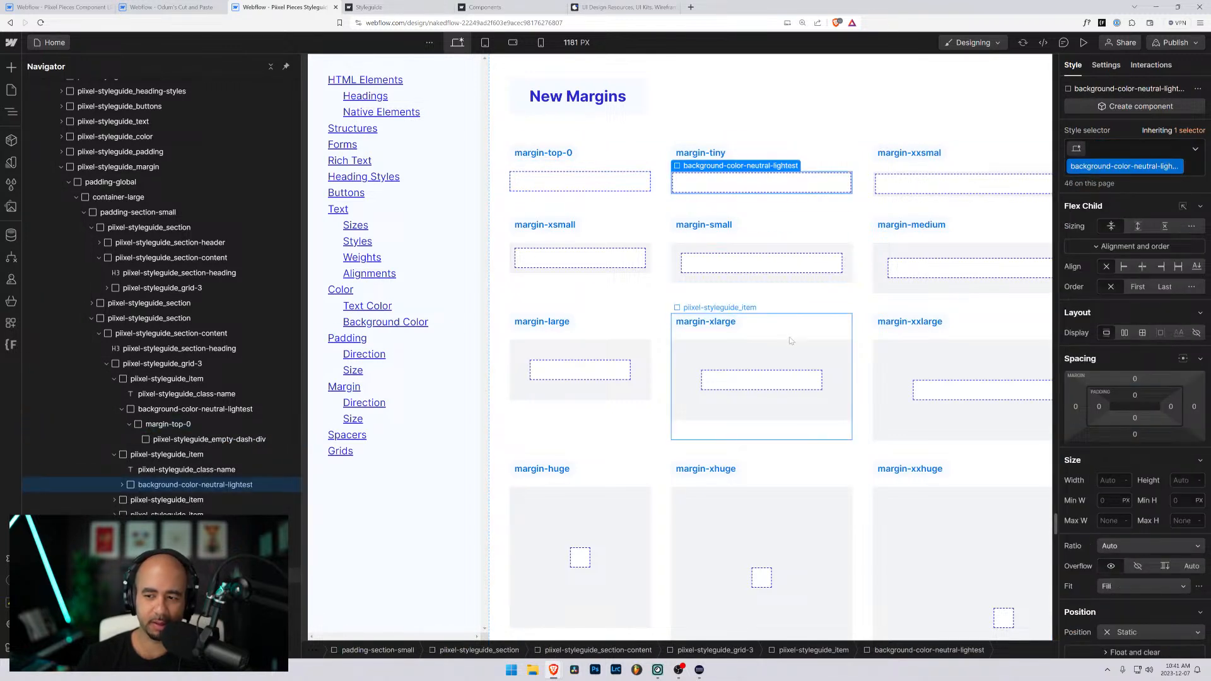
pyautogui.click(174, 470)
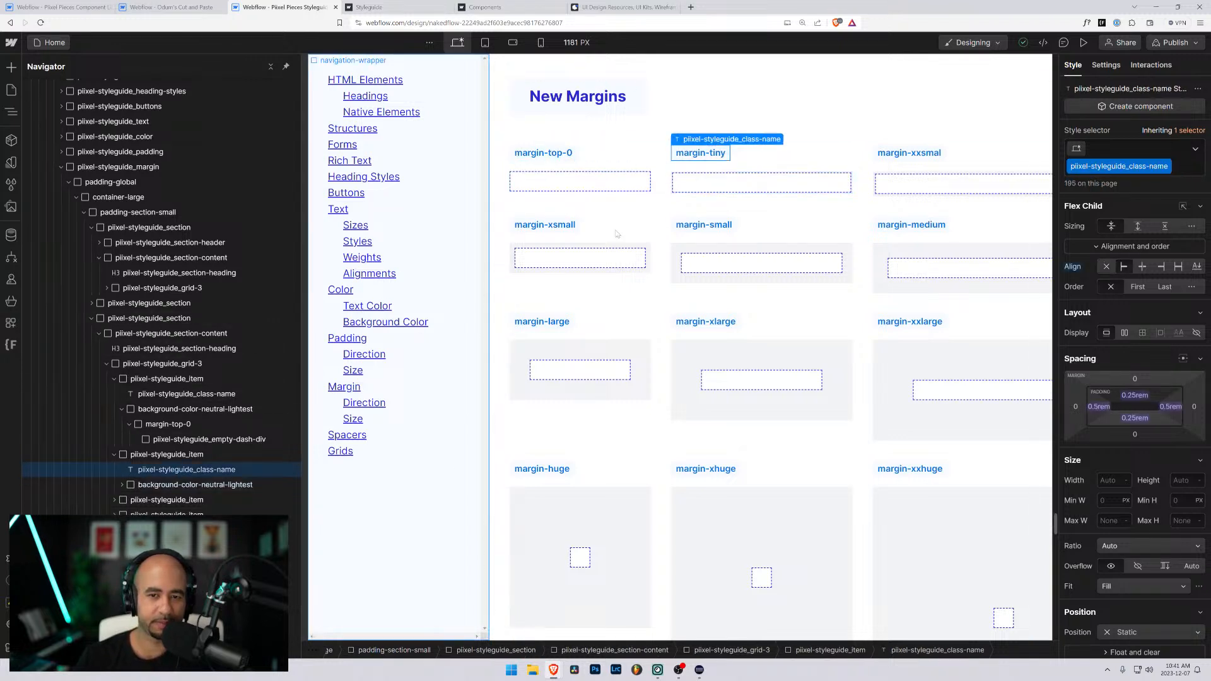
pyautogui.doubleClick(712, 156)
pyautogui.write('margin-t')
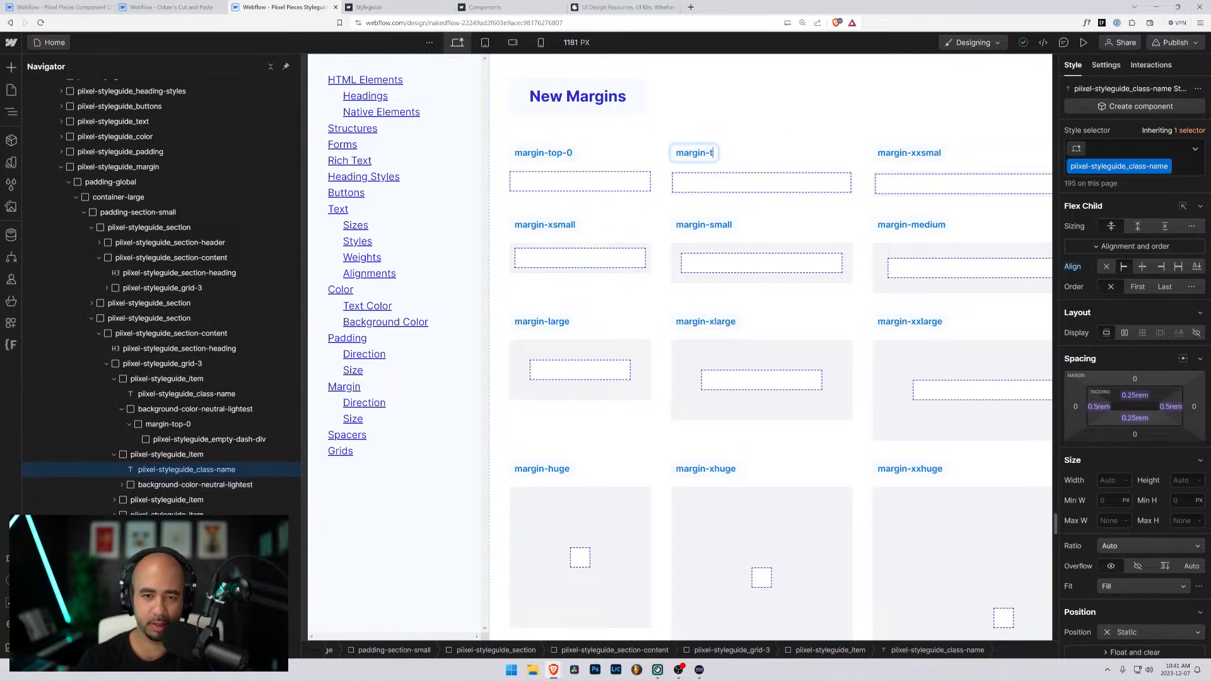
pyautogui.write('op-1')
pyautogui.press('Escape')
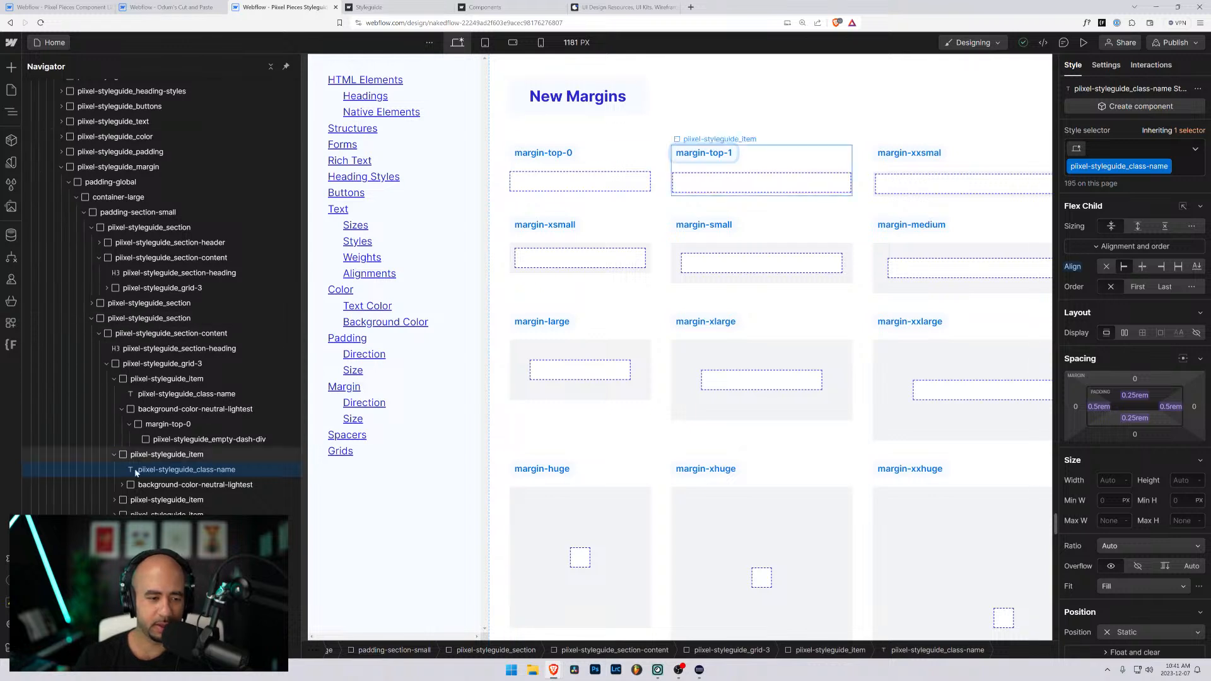
# - Replace the margin-tiny class on the second item's inner div with a new class named margin-top-1
pyautogui.click(123, 485)
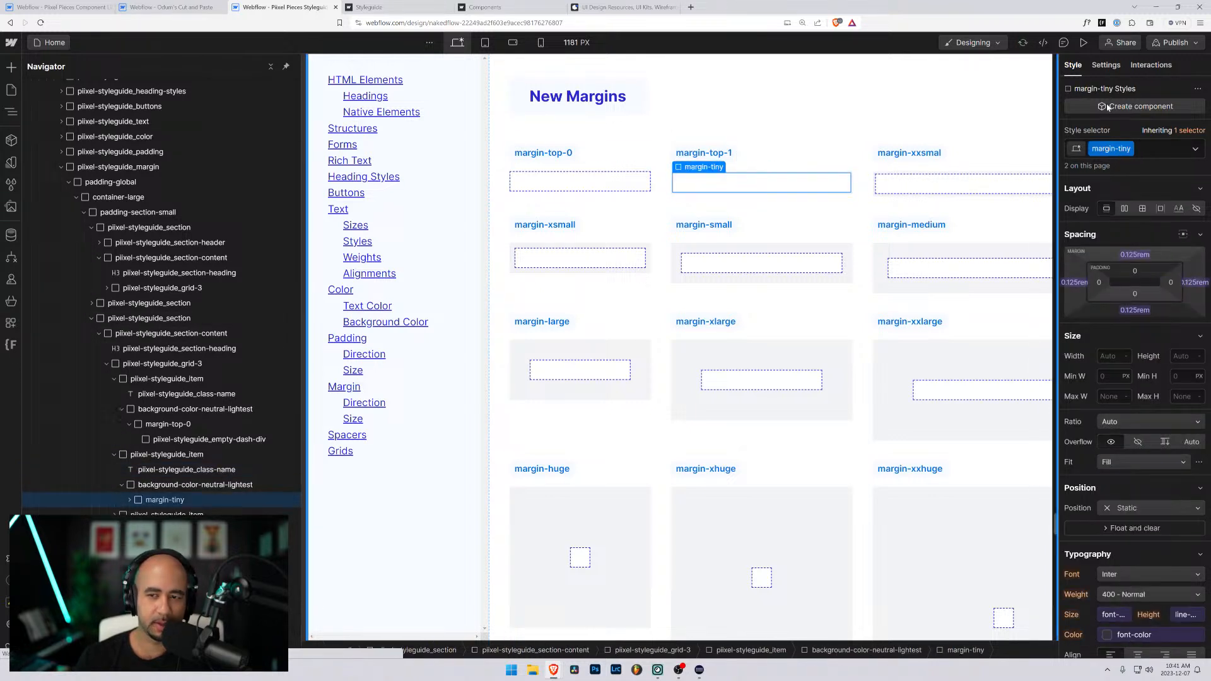
pyautogui.click(1152, 150)
pyautogui.press('BackSpace')
pyautogui.write('margin')
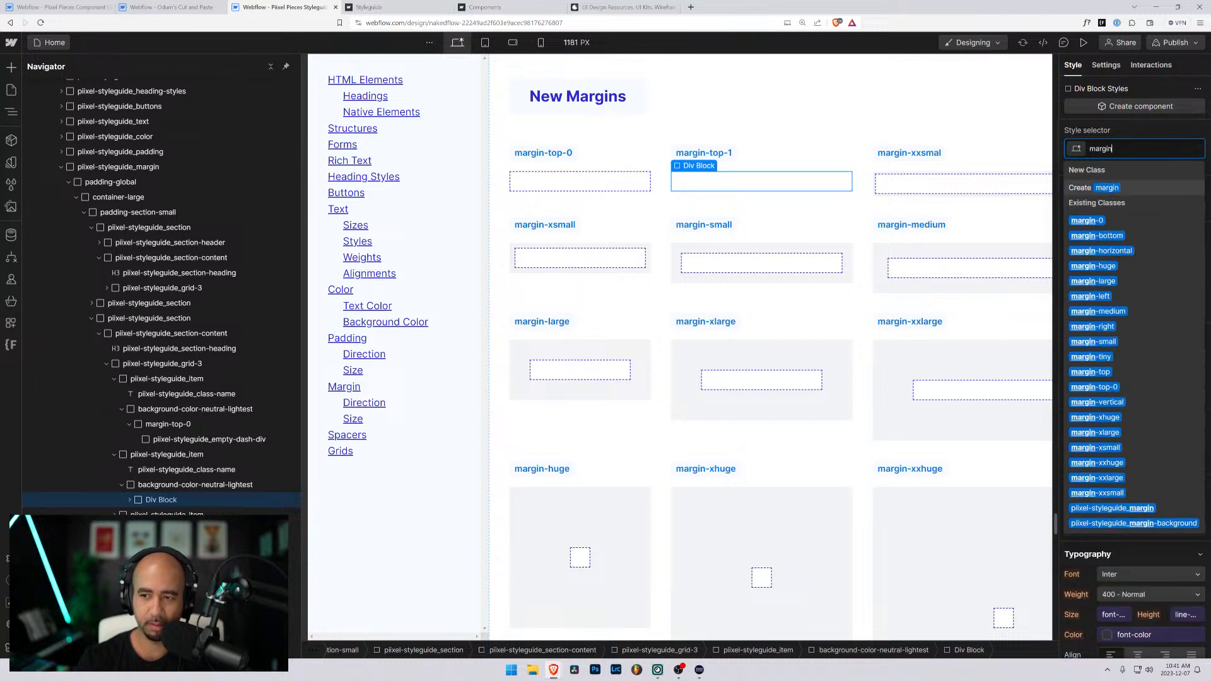
pyautogui.write('-top-1')
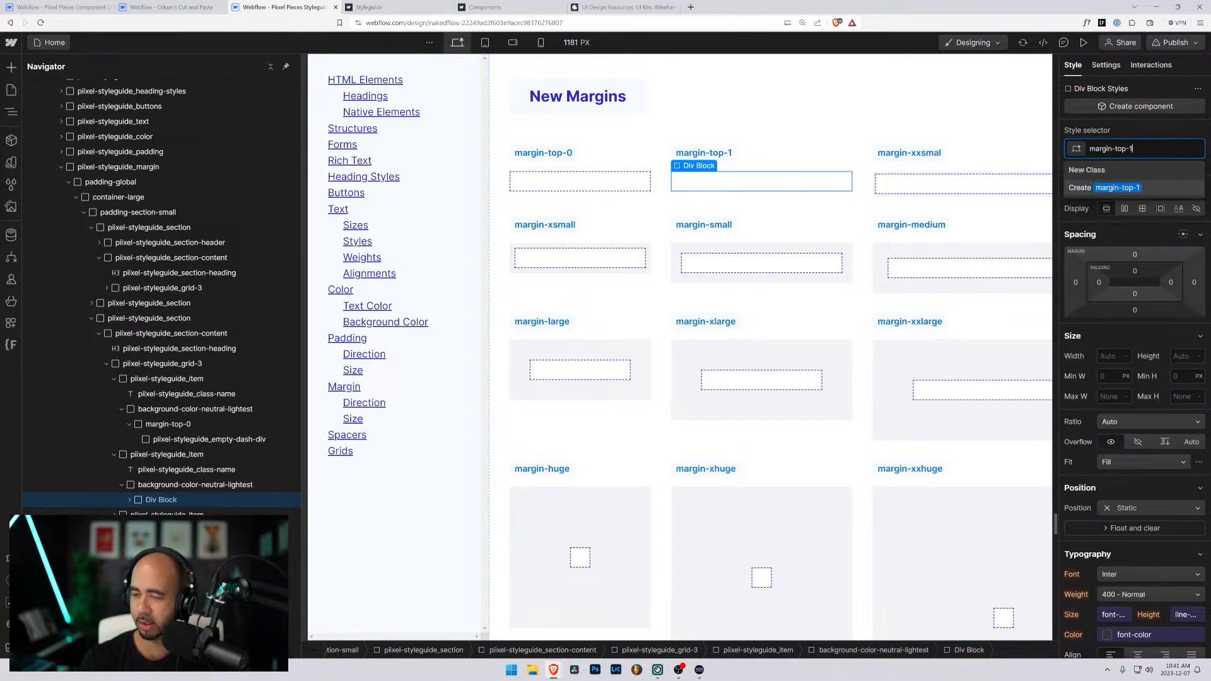
pyautogui.press('Return')
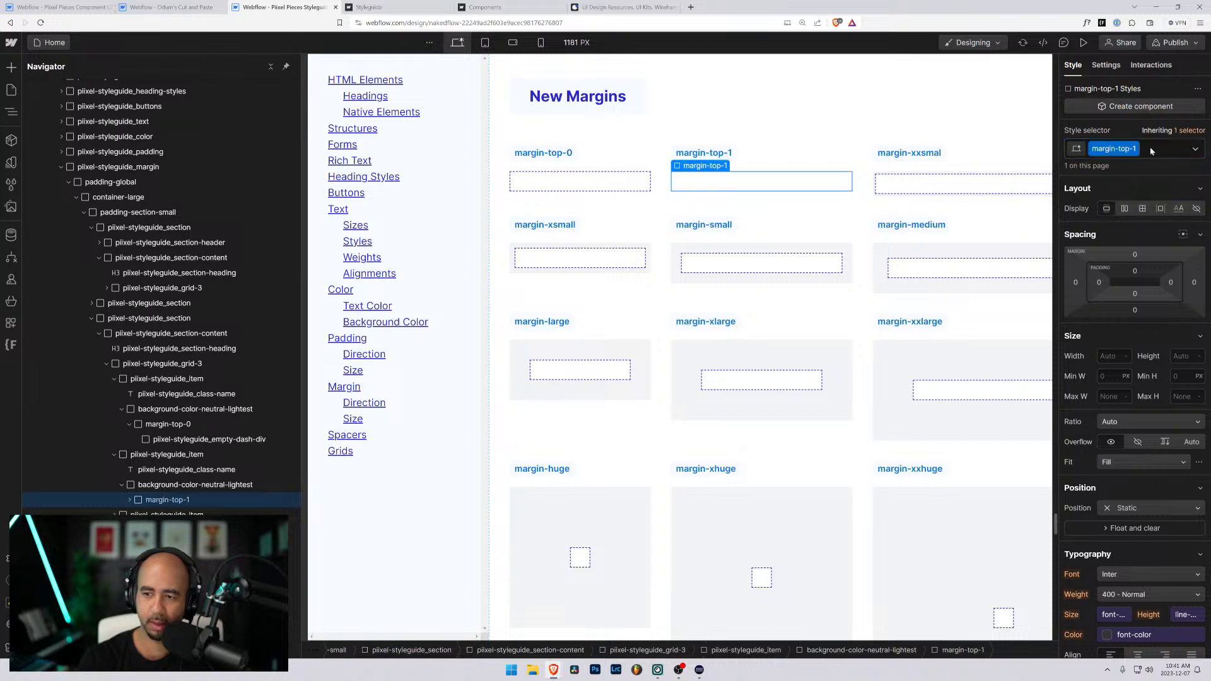
# - Set the top margin of the margin-top-1 class to 1rem
pyautogui.click(1134, 255)
pyautogui.write('1')
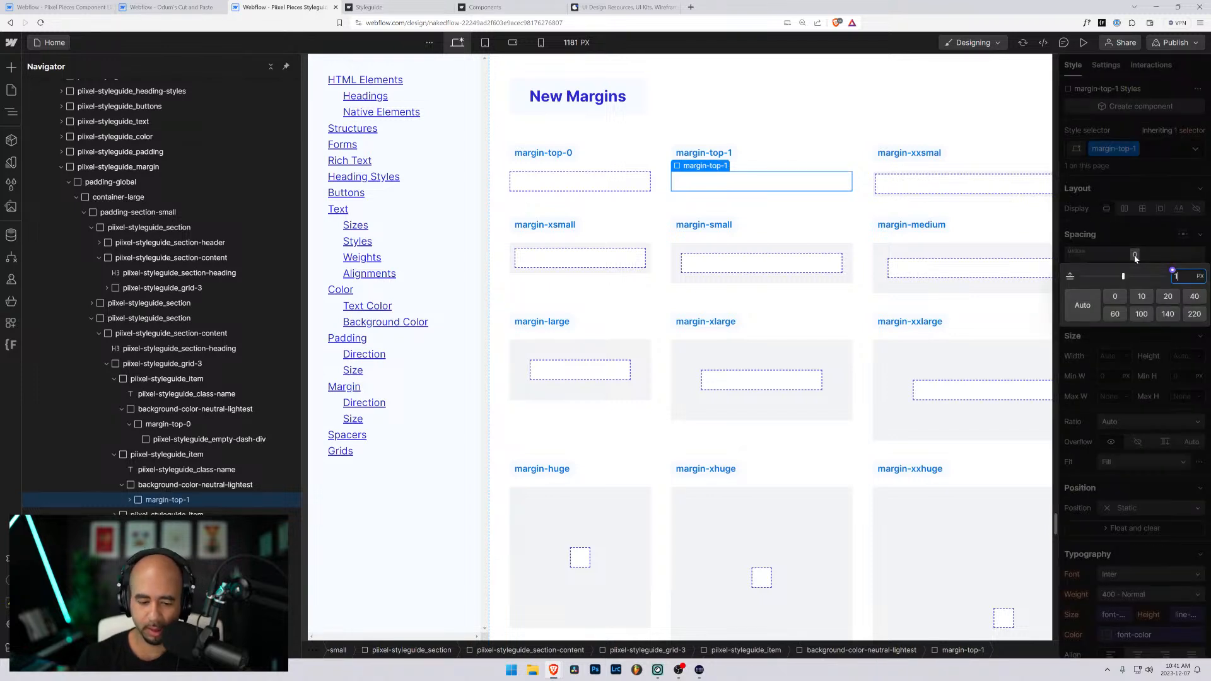
pyautogui.write('rem')
pyautogui.press('Return')
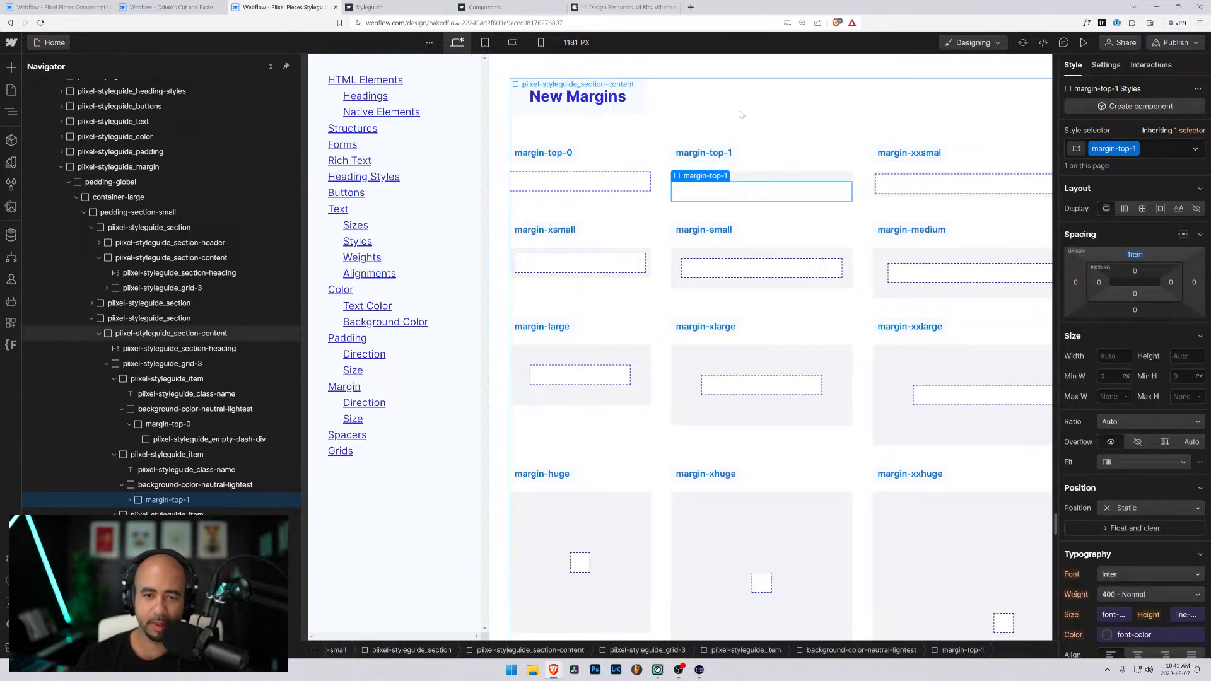
pyautogui.click(775, 114)
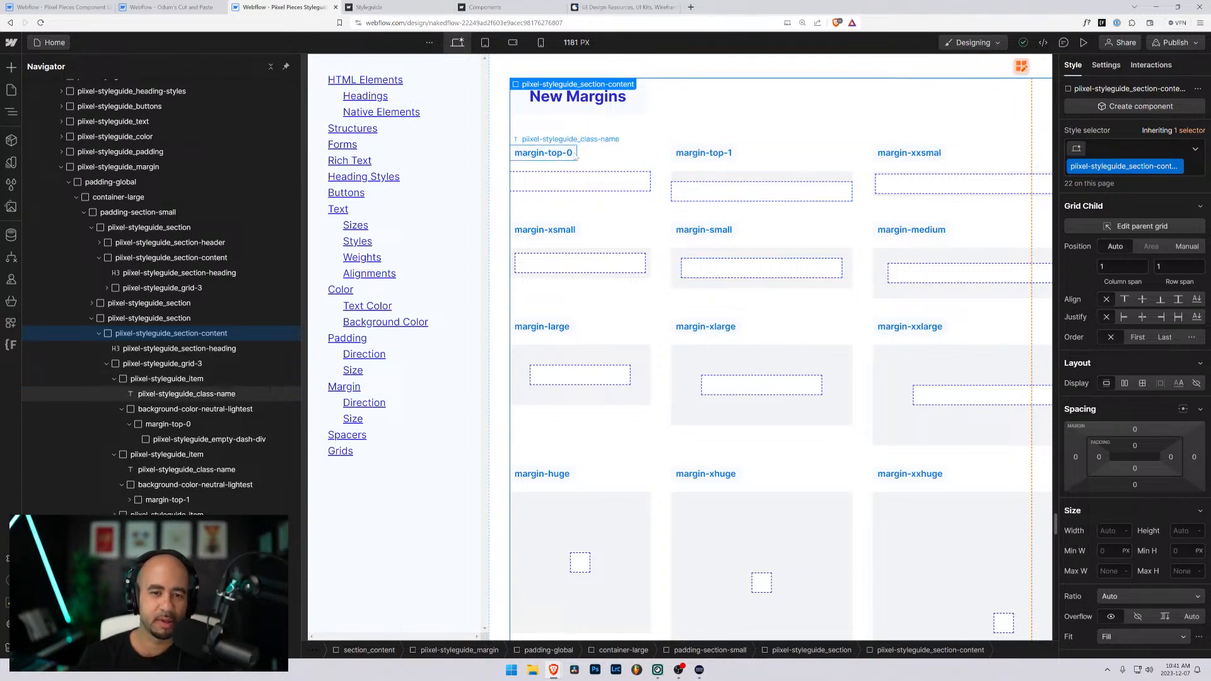
# - Try duplicating the margin-top-0 item with the first two items' contents collapsed in the element hierarchy
pyautogui.click(145, 378)
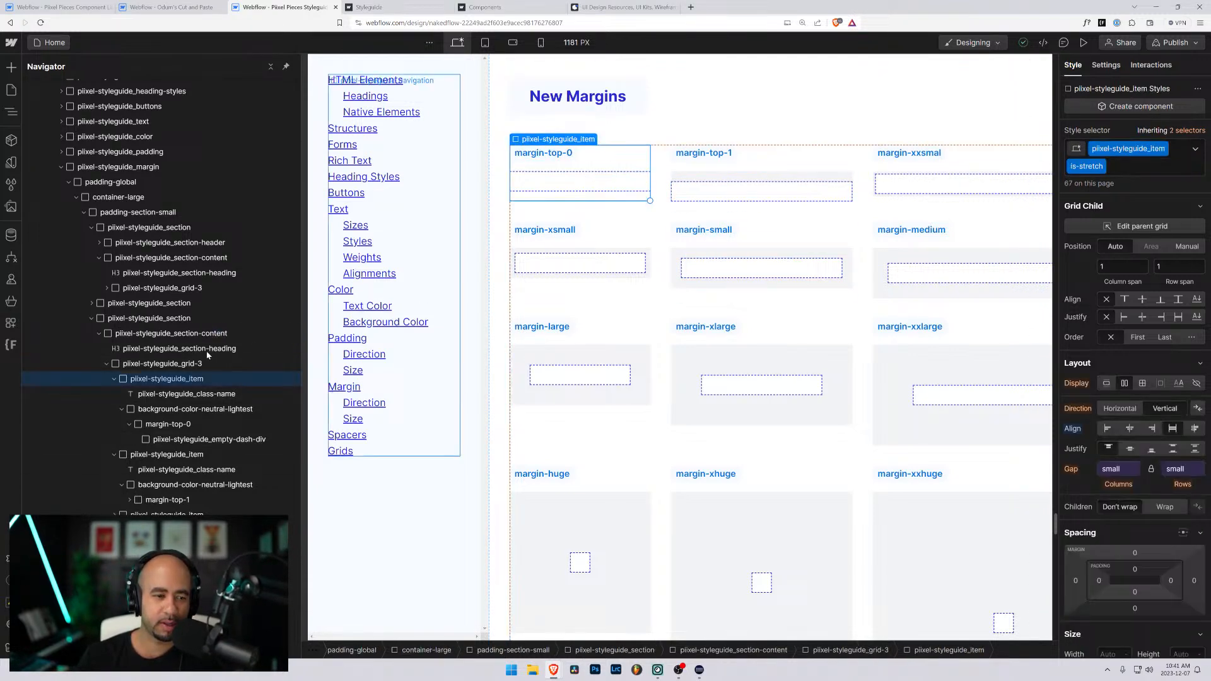
pyautogui.click(115, 379)
pyautogui.click(115, 395)
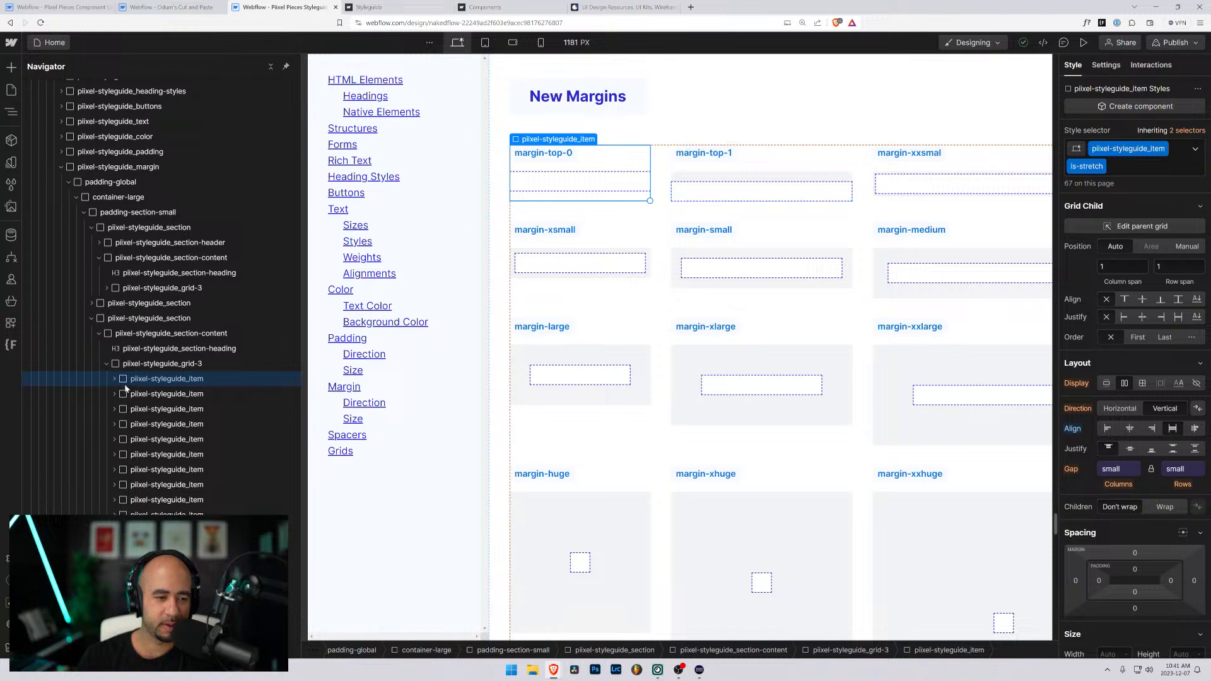
pyautogui.hotkey('ctrl', 'd')
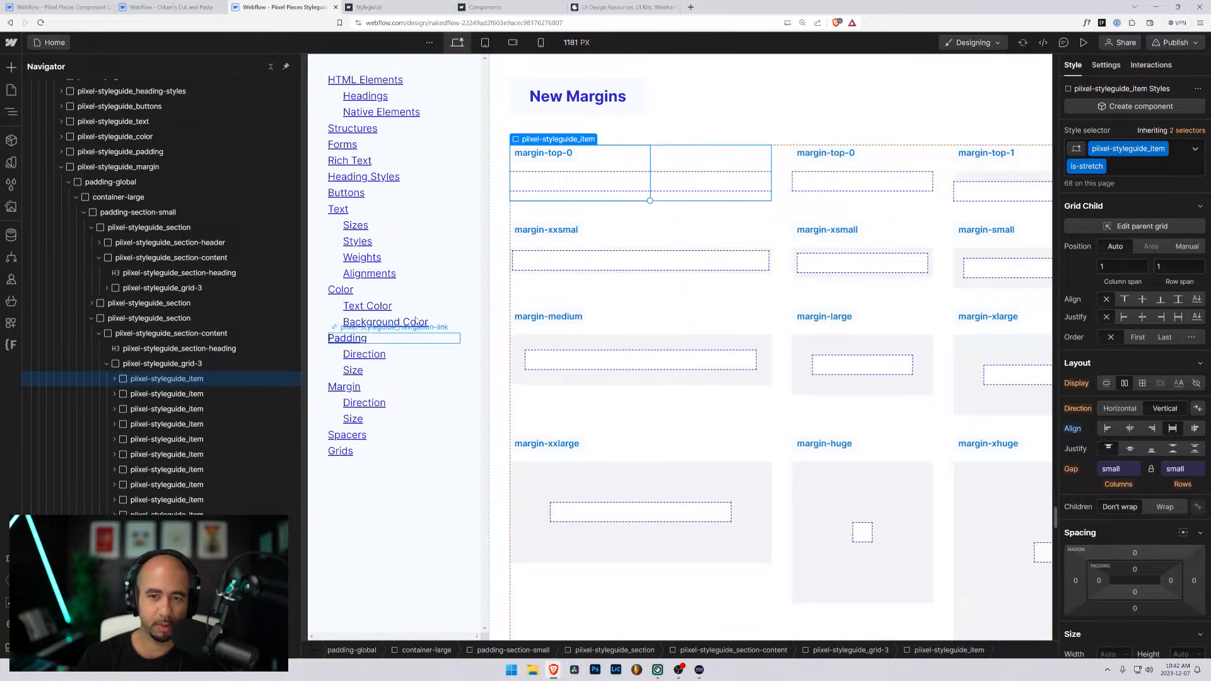
pyautogui.hotkey('ctrl', 'z')
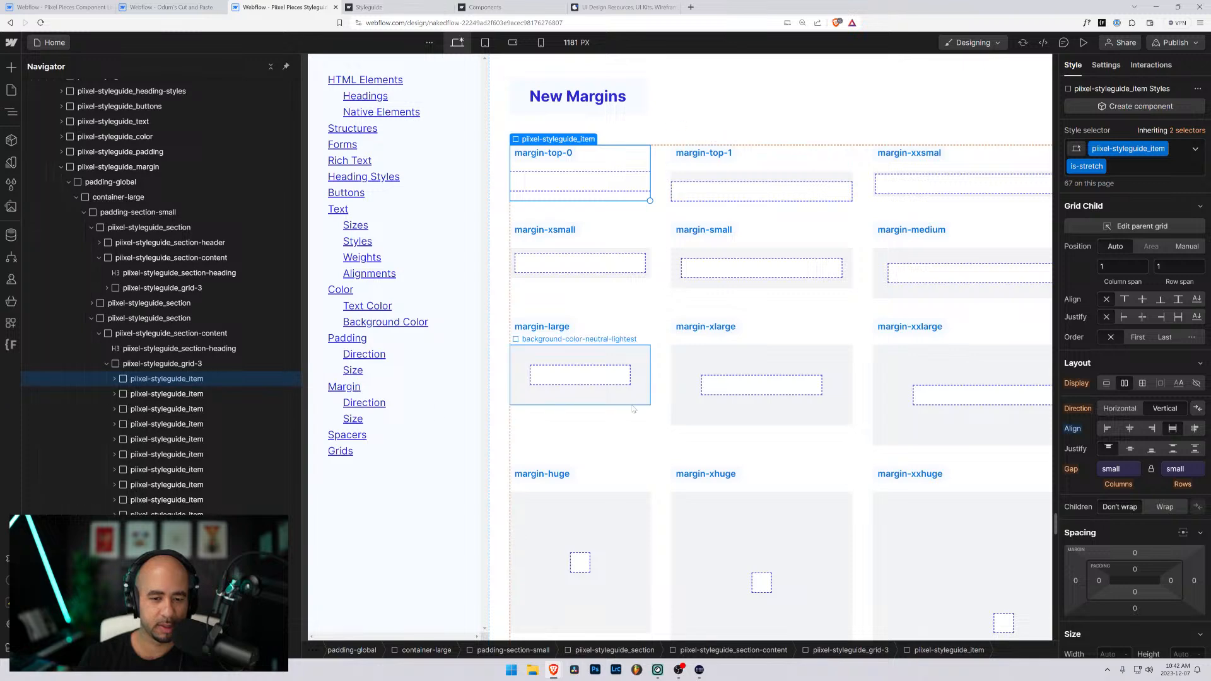
pyautogui.scroll(-5, 635, 411)
pyautogui.scroll(6, 635, 411)
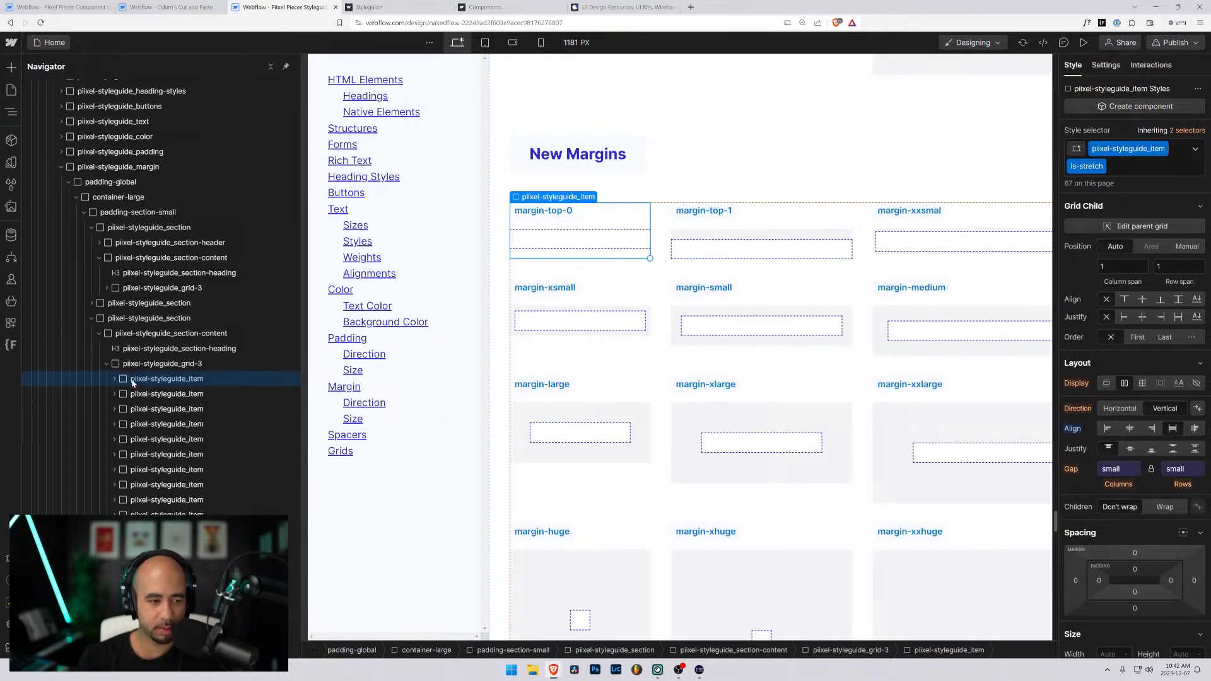
# - Duplicate the margin-top-0 item within the New Margins grid and review the grid's layout
pyautogui.click(133, 370)
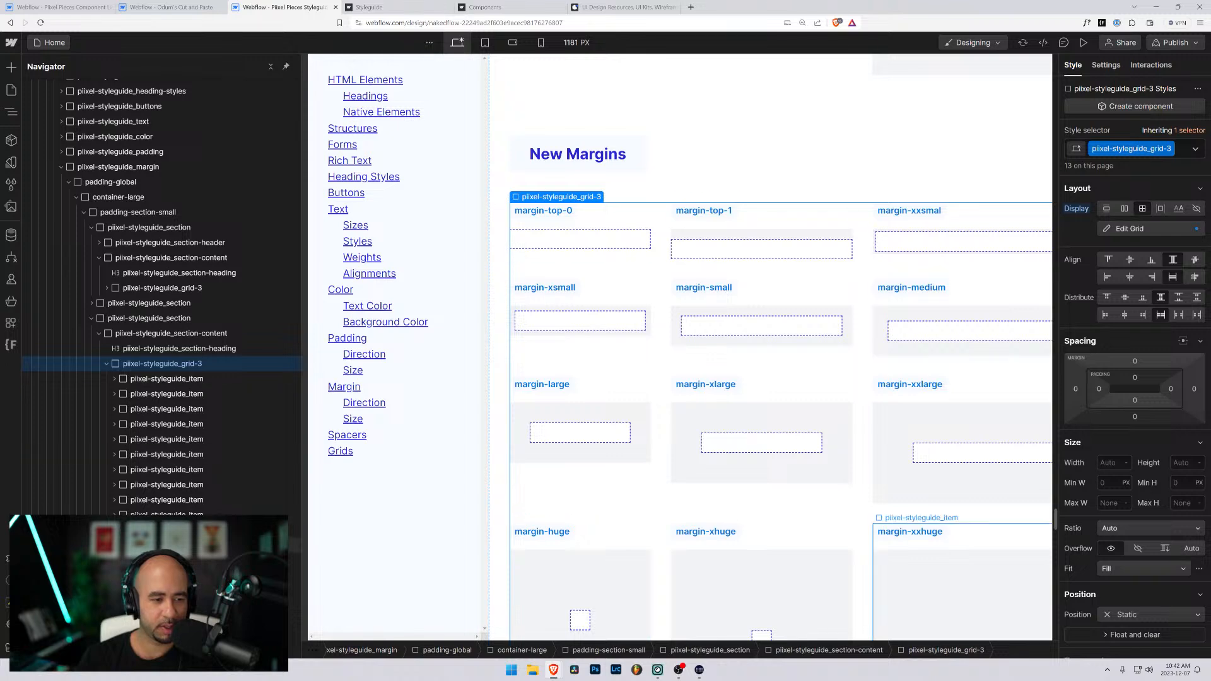
pyautogui.click(130, 379)
pyautogui.hotkey('ctrl', 'd')
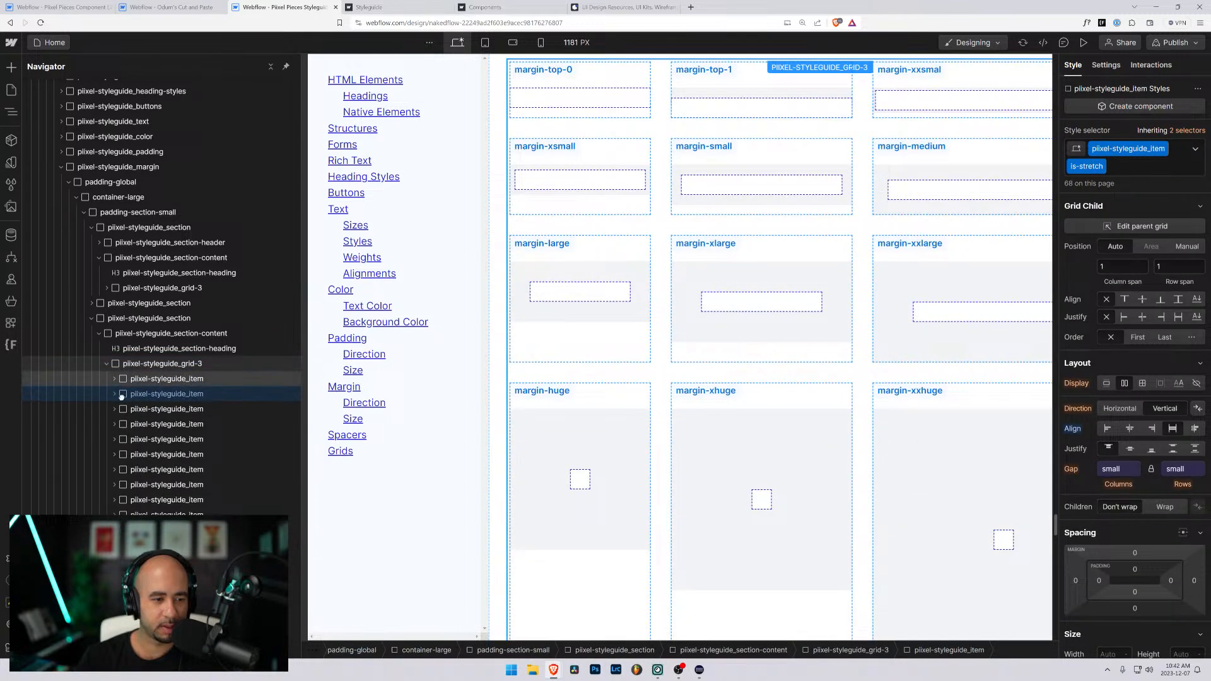
pyautogui.scroll(5, 650, 289)
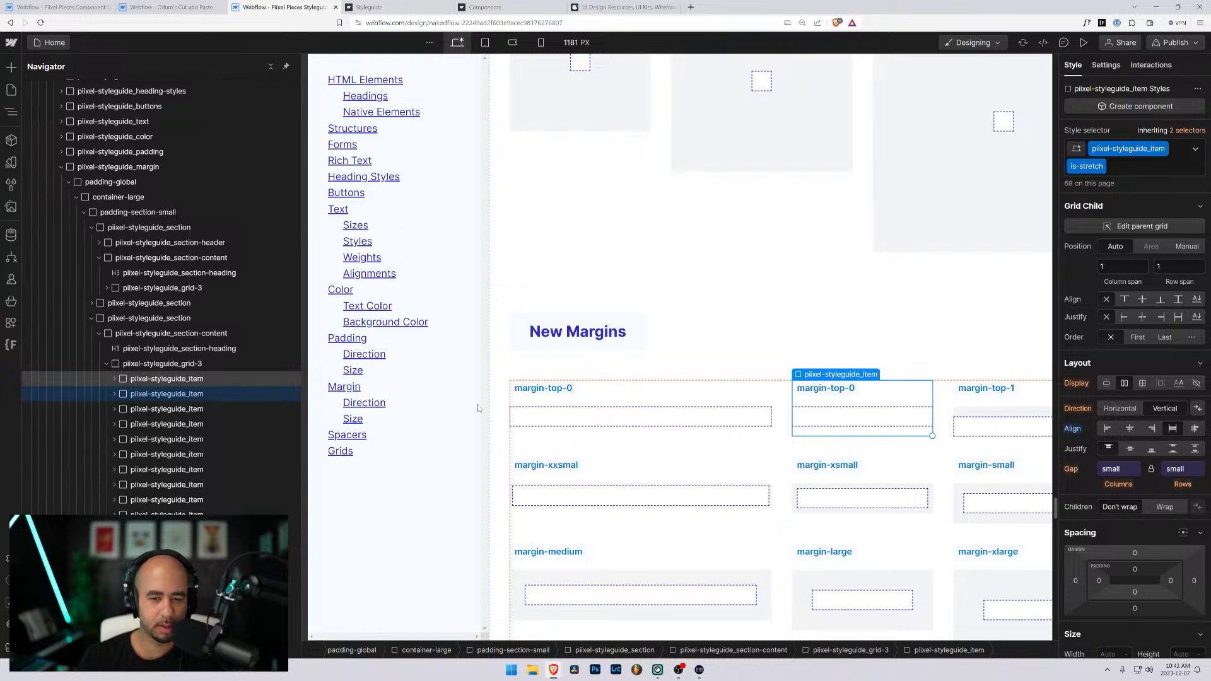
pyautogui.scroll(-8, 659, 400)
pyautogui.scroll(-2, 694, 410)
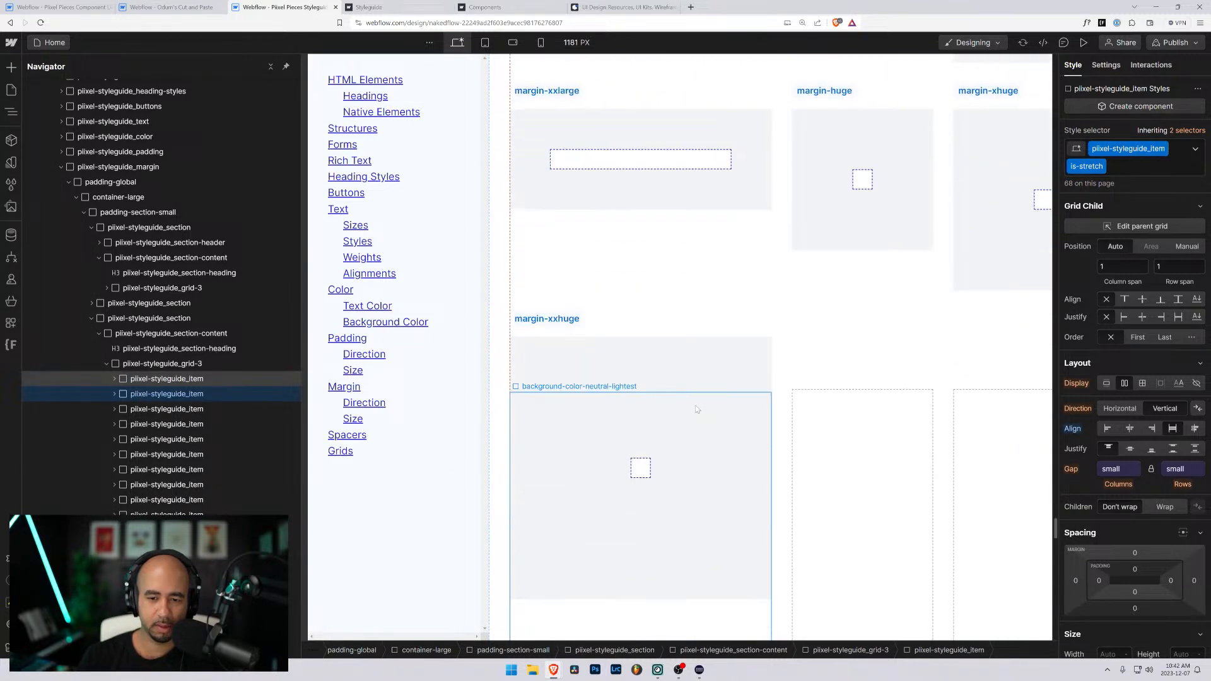
pyautogui.scroll(11, 759, 404)
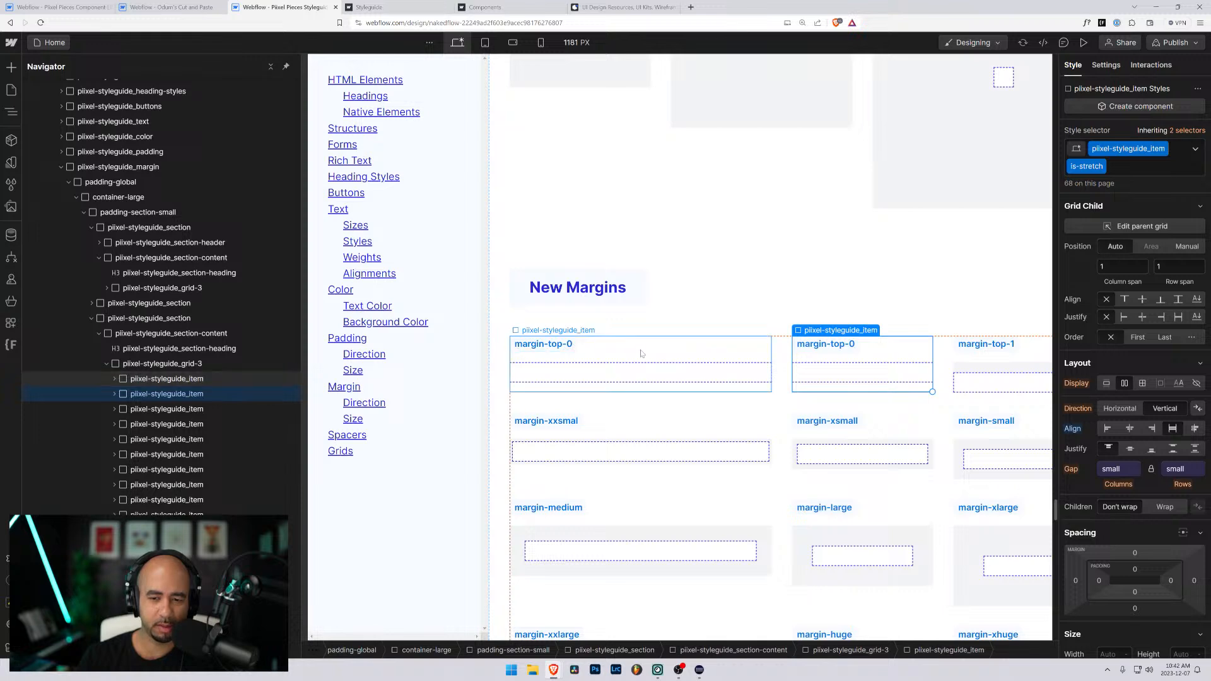
pyautogui.scroll(-3, 631, 536)
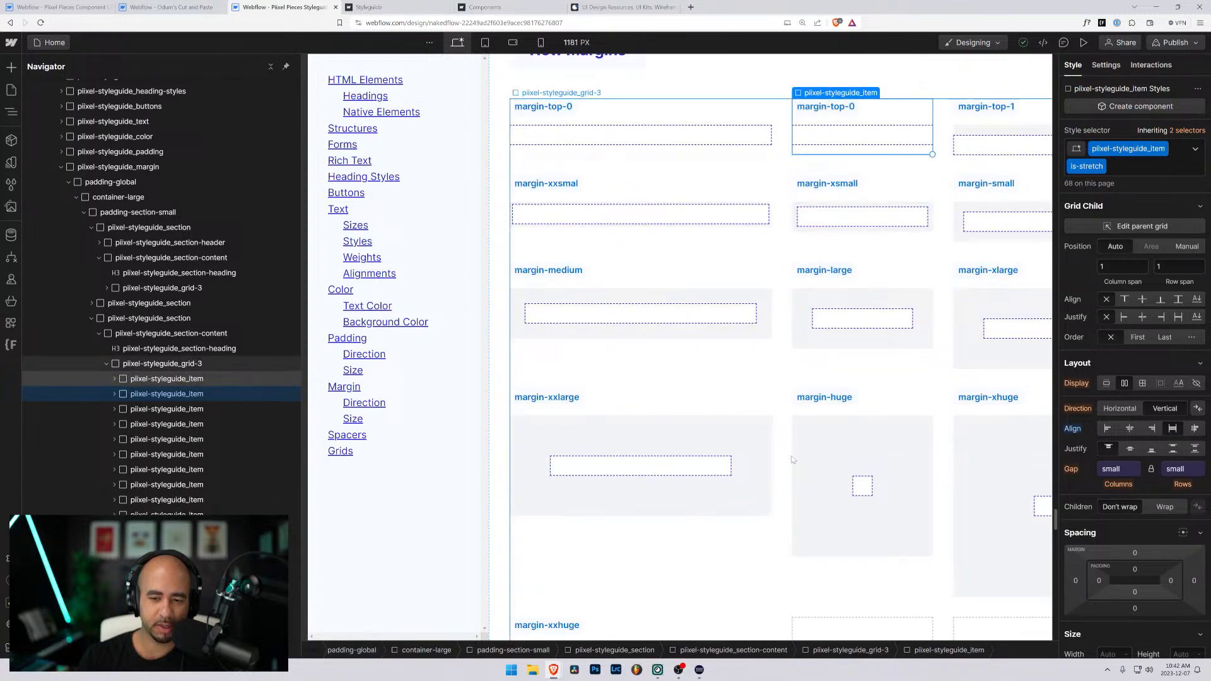
# - Duplicate the margin-xxhuge item twice at the end of the New Margins grid and review the resulting layout
pyautogui.scroll(5, 820, 442)
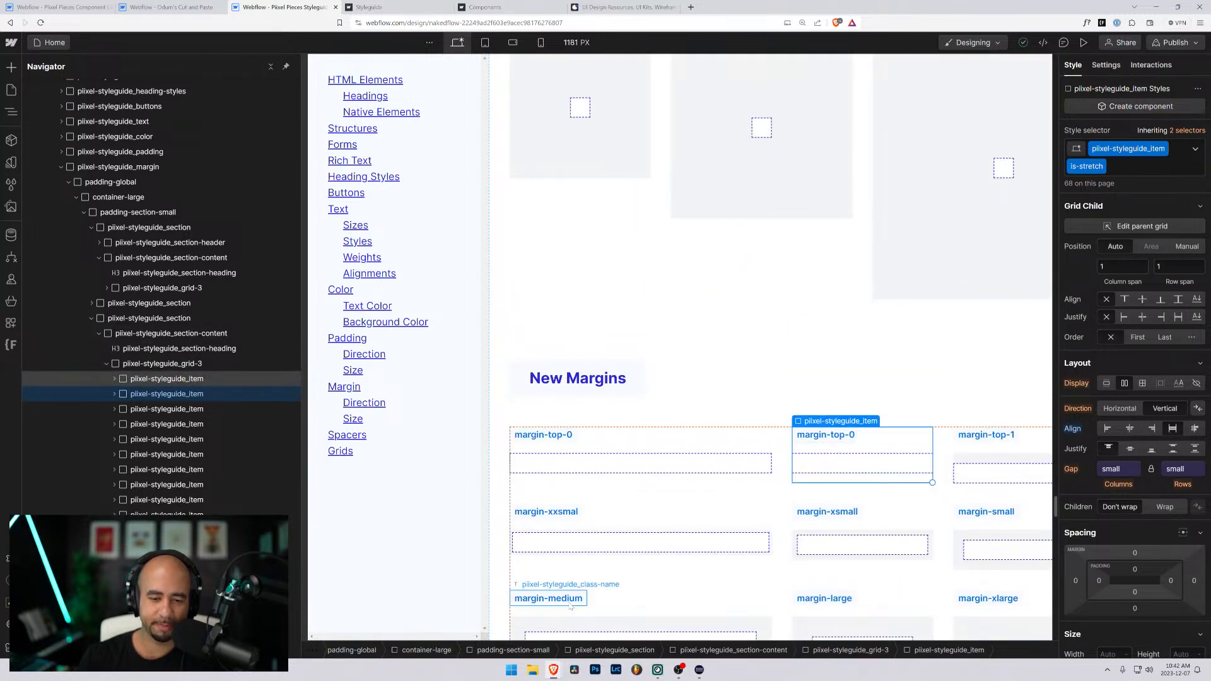
pyautogui.scroll(-14, 826, 441)
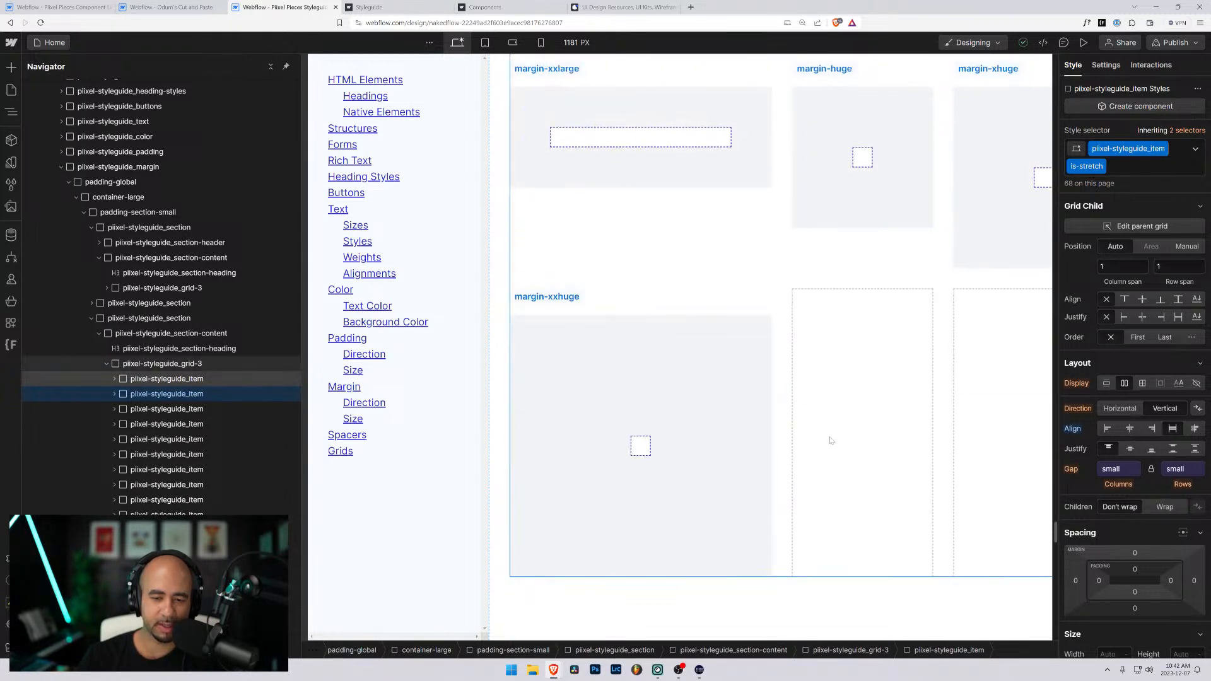
pyautogui.click(618, 306)
pyautogui.hotkey('ctrl', 'v')
pyautogui.hotkey('ctrl', 'v')
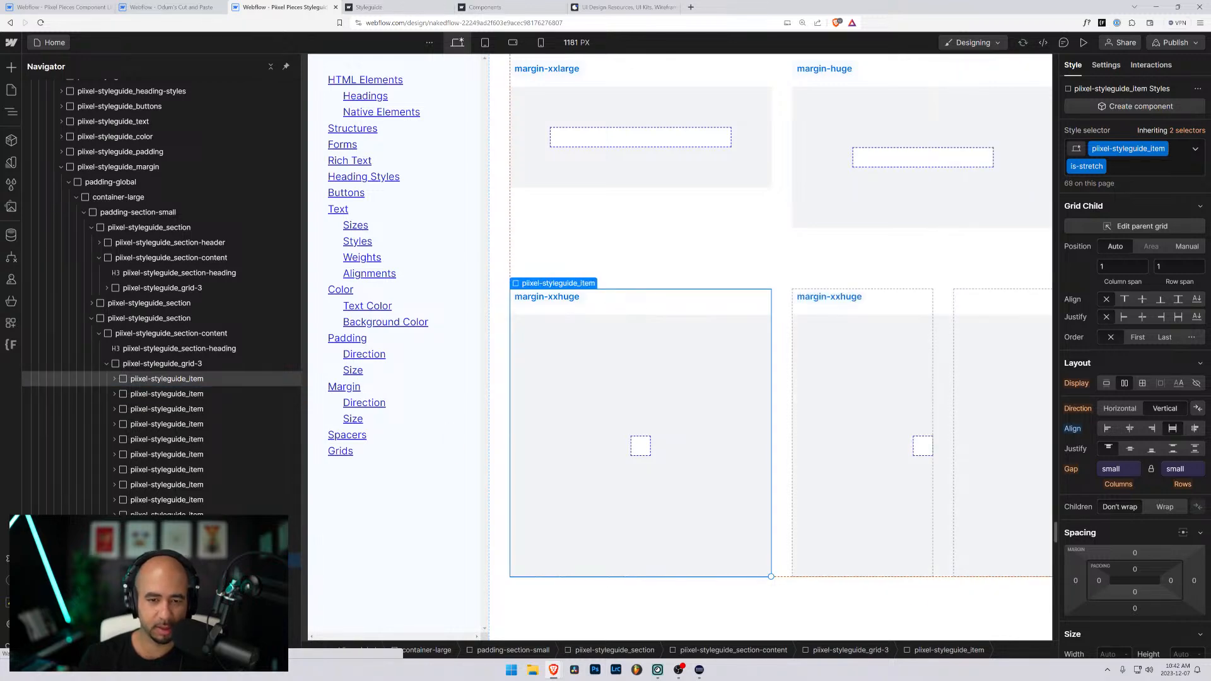
pyautogui.scroll(10, 803, 526)
pyautogui.scroll(-7, 694, 505)
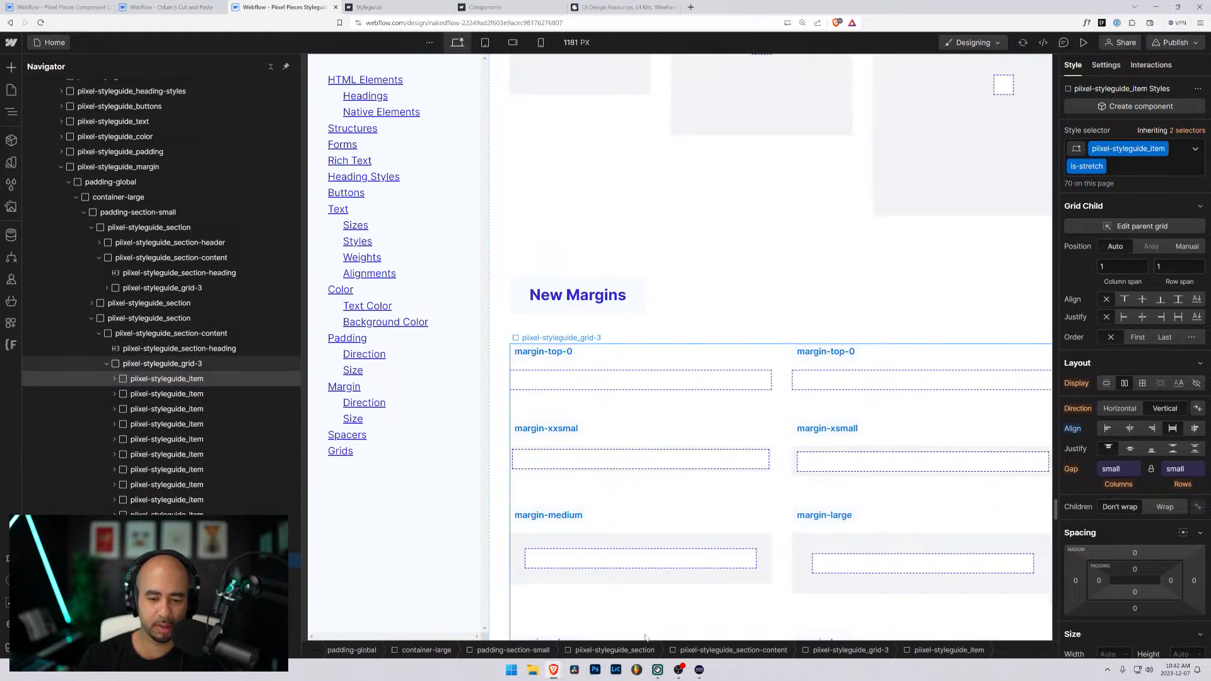
pyautogui.scroll(-6, 591, 560)
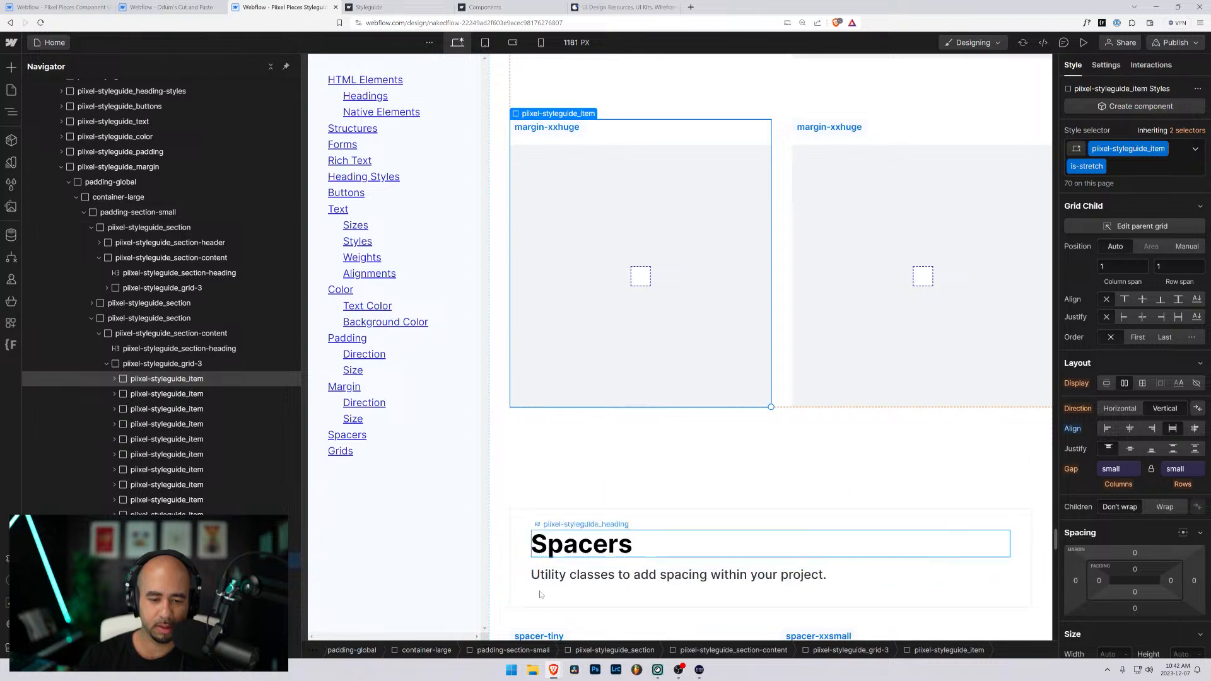
pyautogui.scroll(5, 631, 401)
pyautogui.scroll(3, 631, 401)
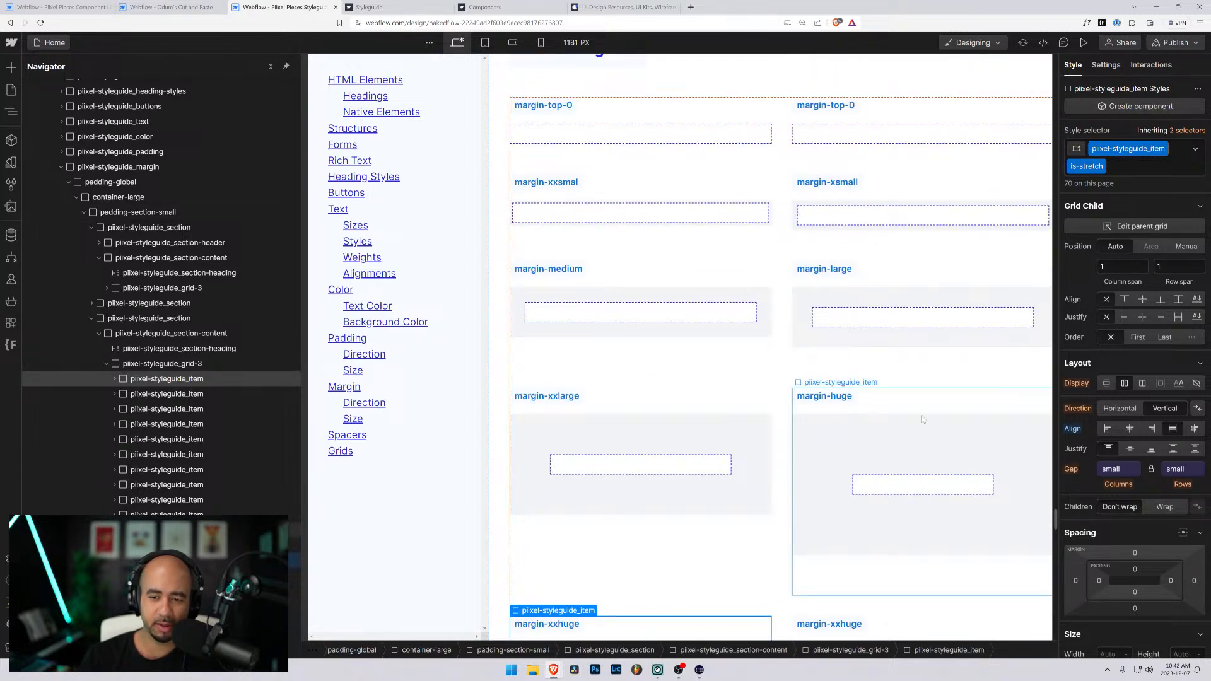
pyautogui.scroll(-3, 820, 441)
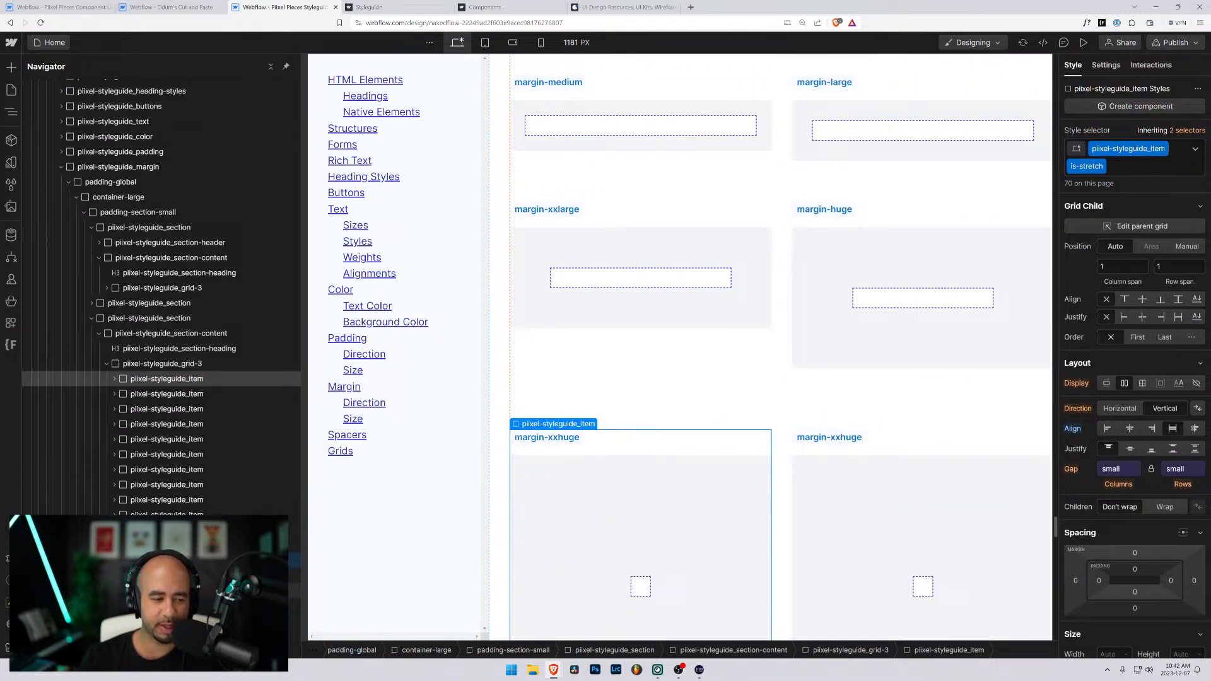
# - Delete the margin-xxhuge item and its two copies from the New Margins grid
pyautogui.scroll(-1, 640, 536)
pyautogui.press('Delete')
pyautogui.press('Delete')
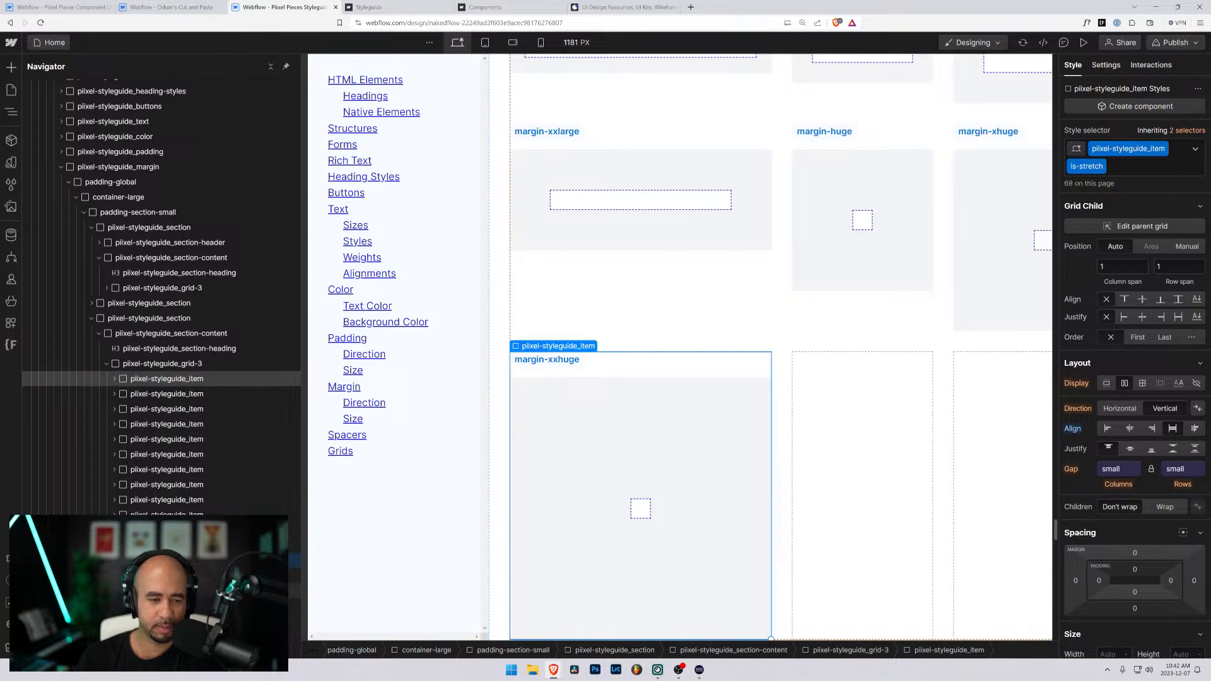
pyautogui.press('Delete')
# - Change the label of the second item in the New Margins grid to margin-top-05
pyautogui.scroll(8, 585, 292)
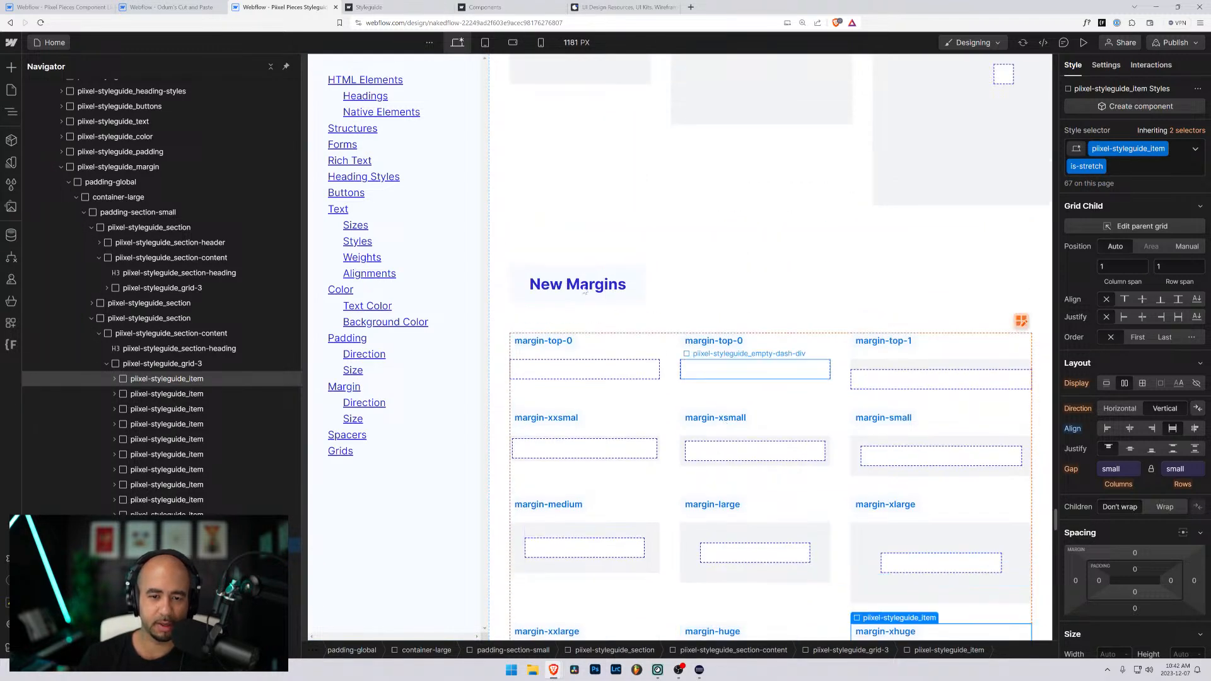
pyautogui.click(743, 343)
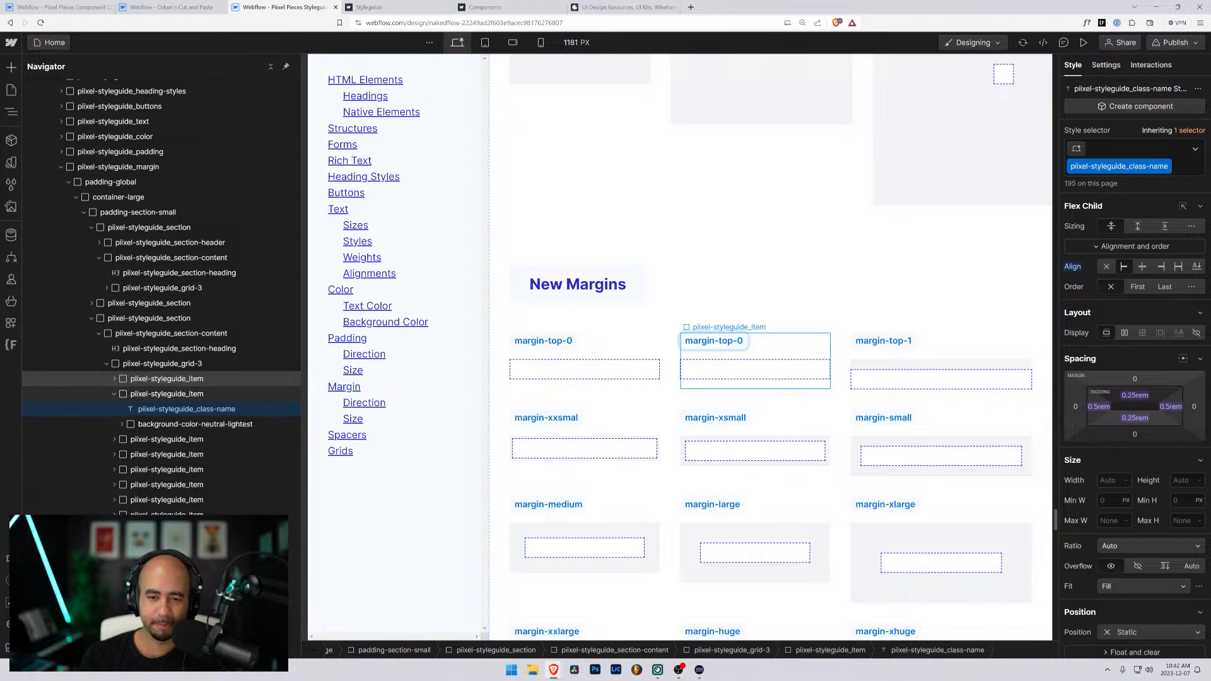
pyautogui.write('5')
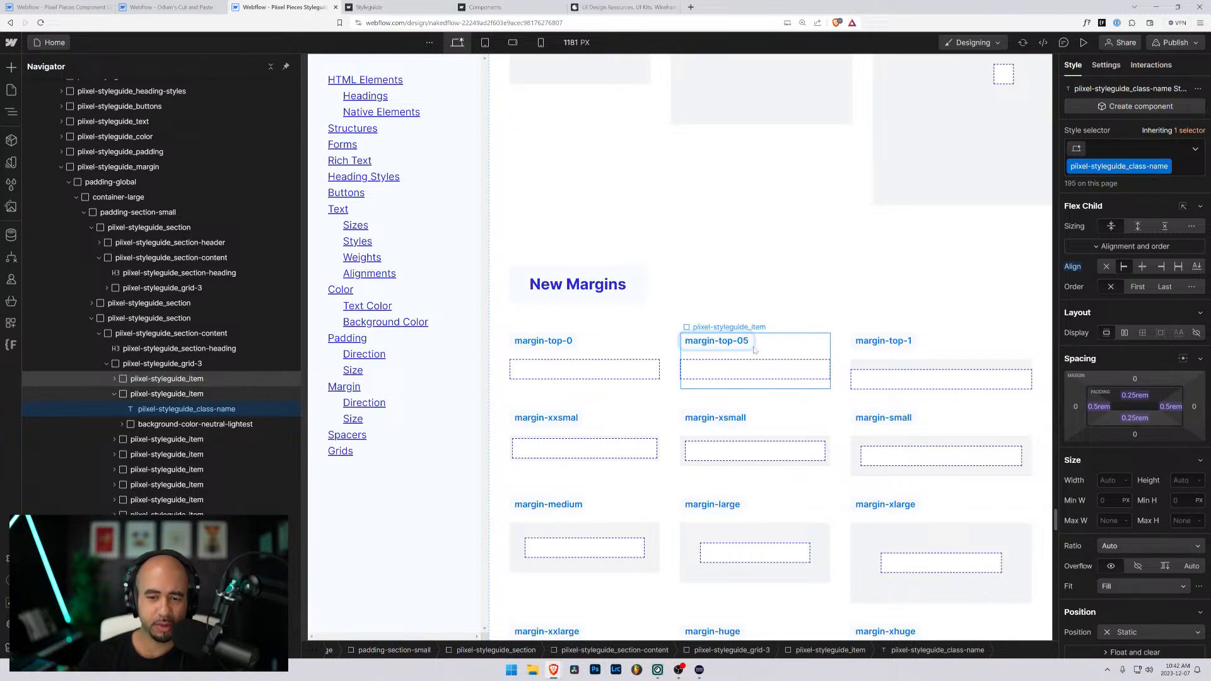
pyautogui.click(188, 409)
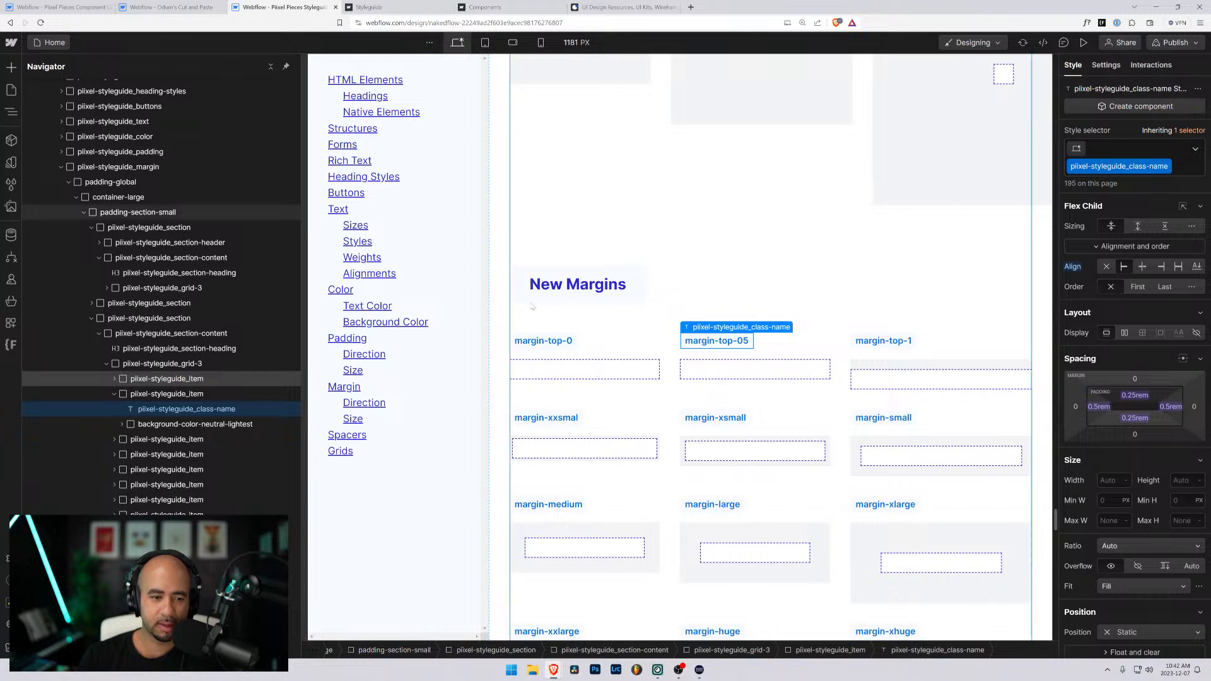
# - Replace the margin-top-0 class on the margin-top-05 item's inner div with a new class named margin-top_05
pyautogui.click(122, 423)
pyautogui.click(149, 440)
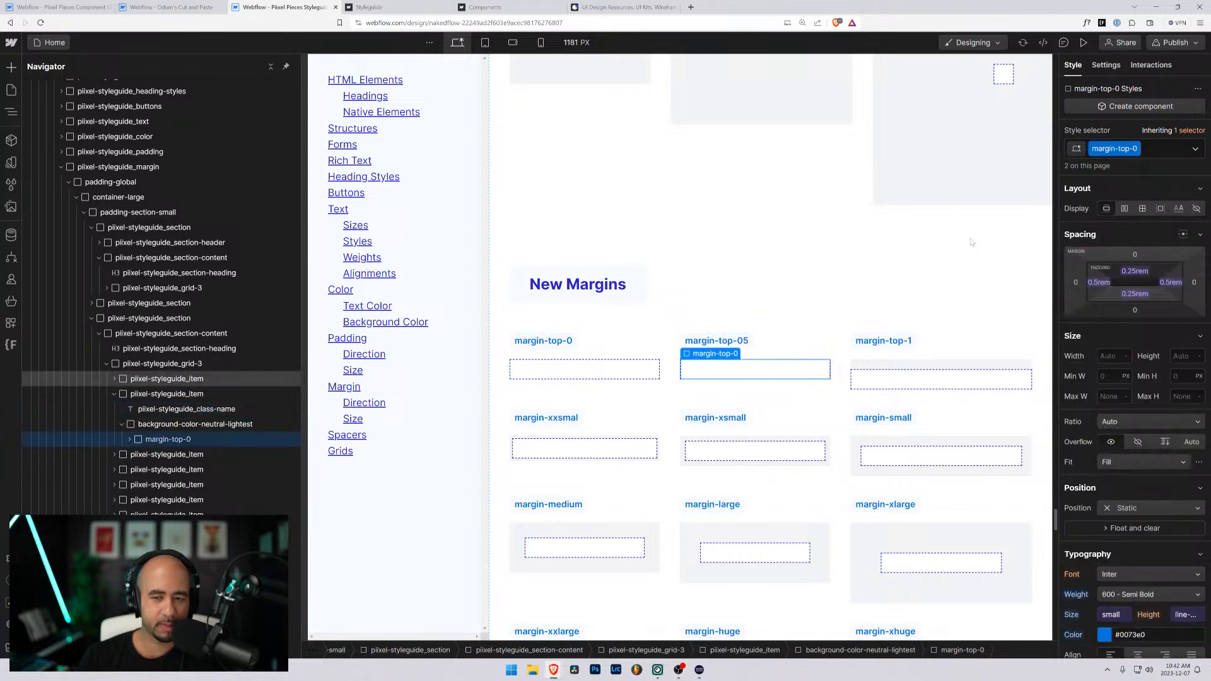
pyautogui.hotkey('ctrl', 'Return')
pyautogui.press('BackSpace')
pyautogui.write('margi')
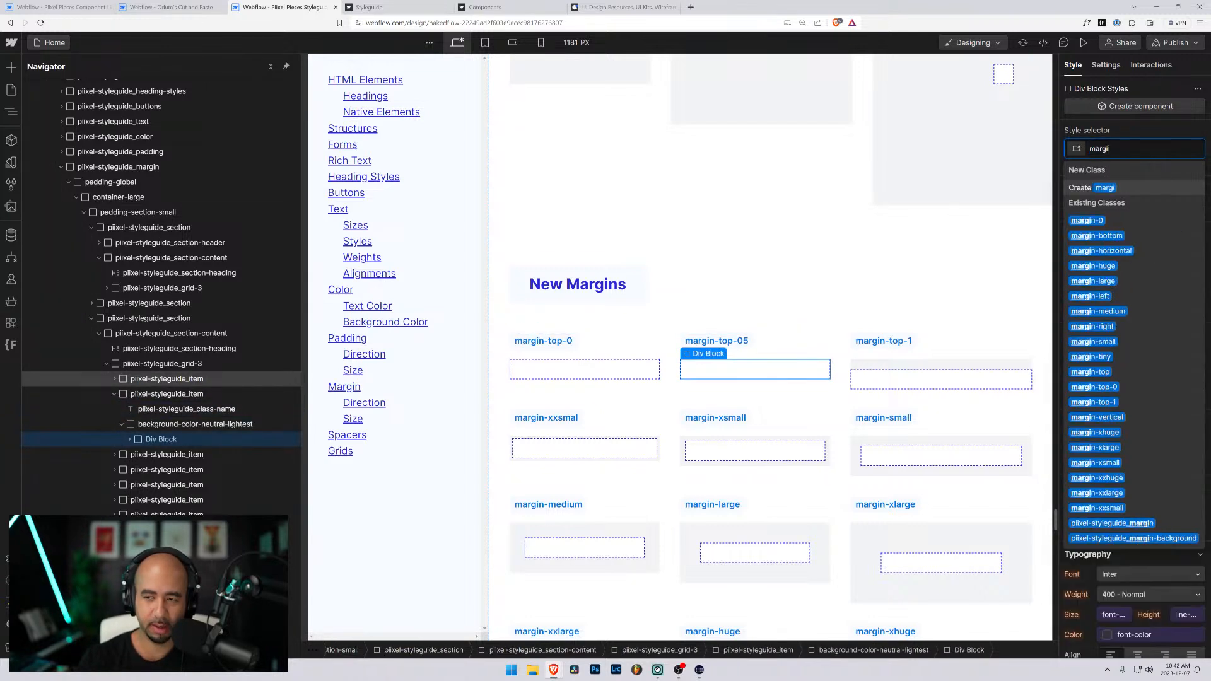
pyautogui.write('n-top_05')
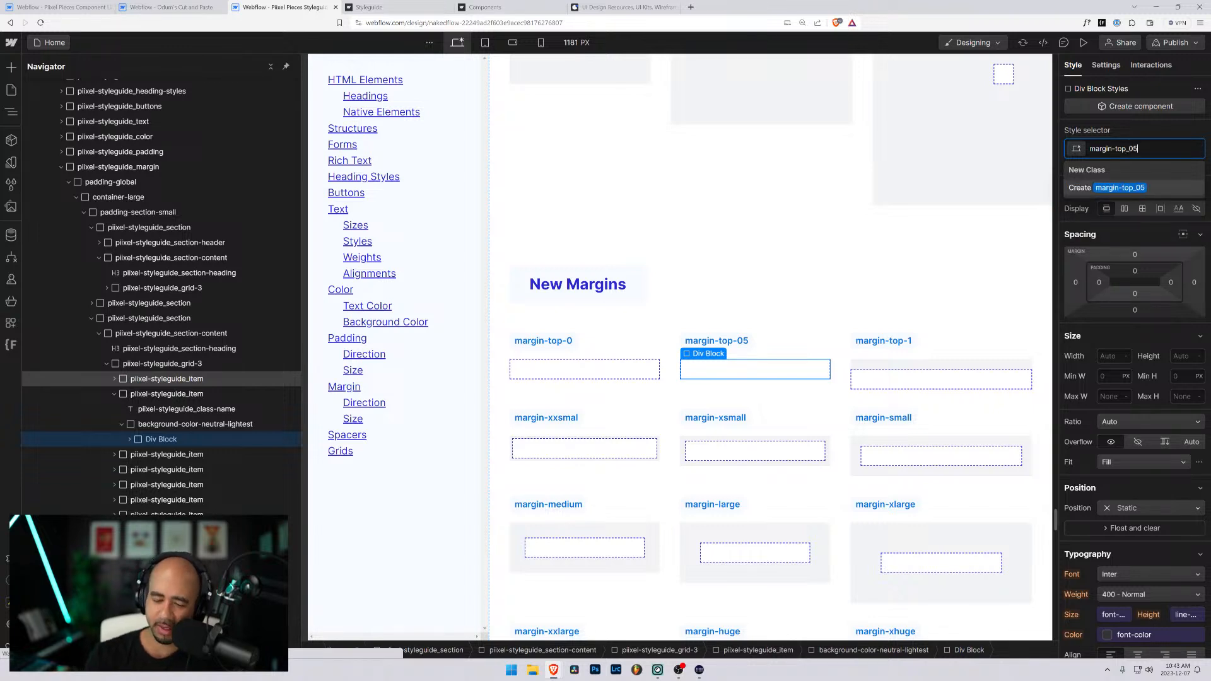
pyautogui.press('Return')
# - Set the top margin of the margin-top_05 class to 0.5rem
pyautogui.click(1135, 256)
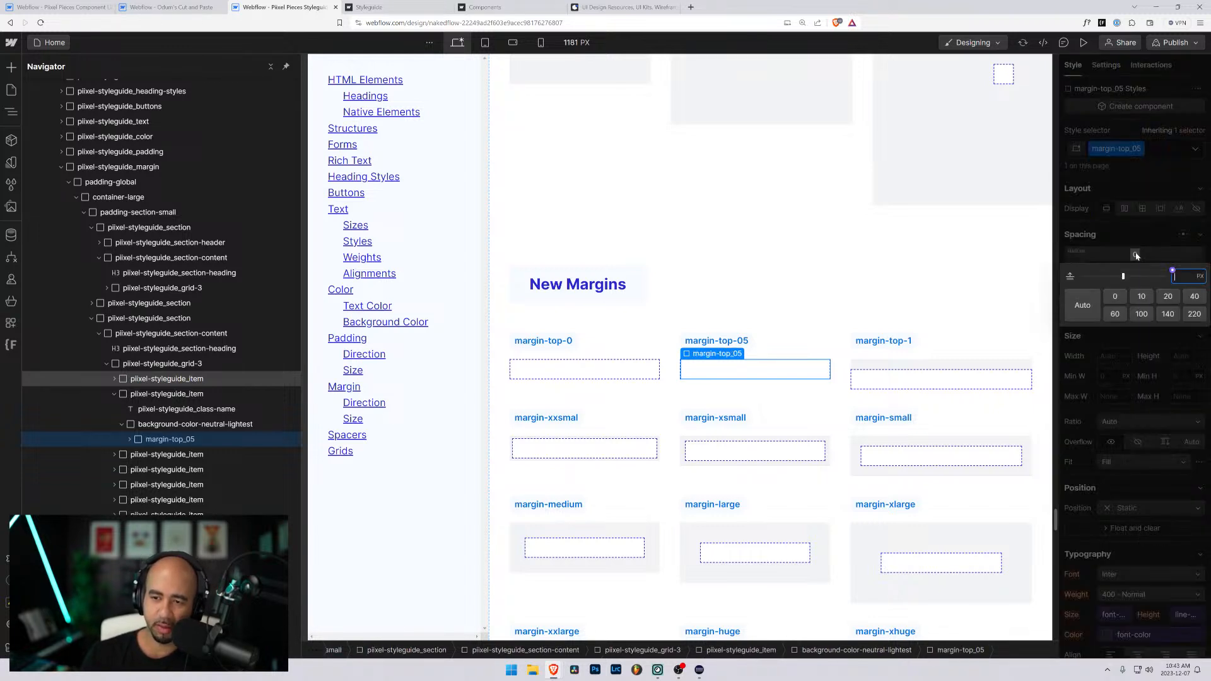
pyautogui.write('0.5')
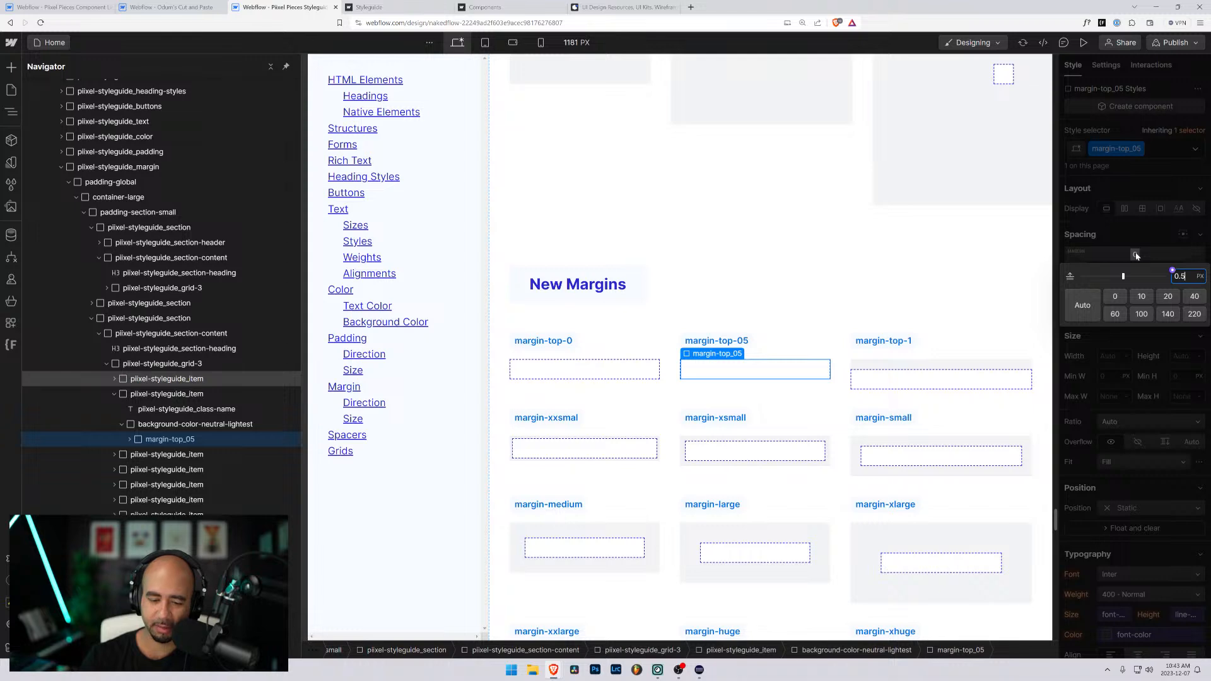
pyautogui.write('rem')
pyautogui.press('Return')
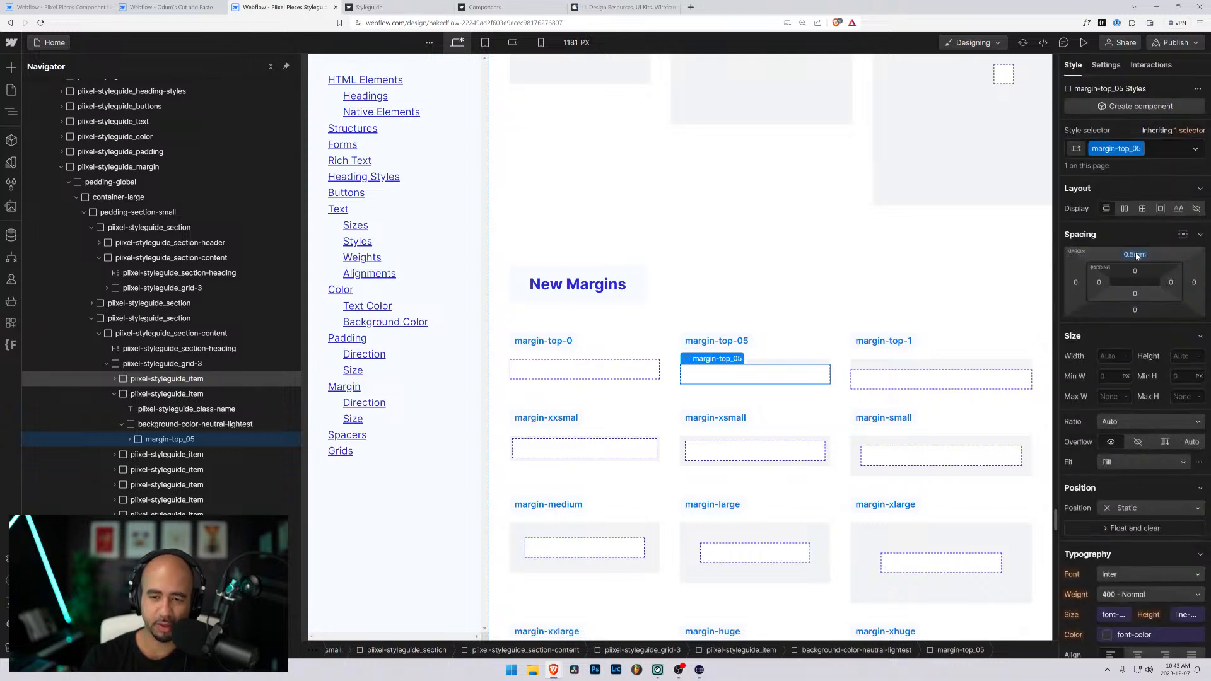
pyautogui.click(736, 309)
pyautogui.click(664, 367)
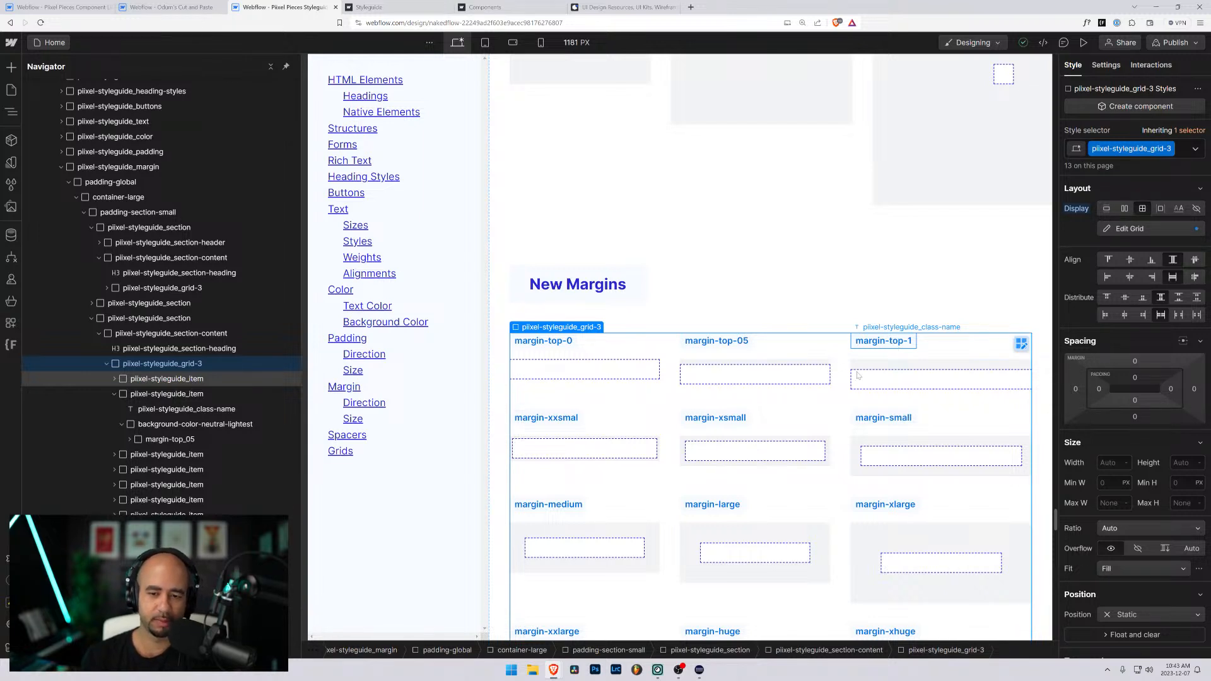
# - Change the margin-xxsmal item's label in the New Margins grid to margin-top-2
pyautogui.click(565, 420)
pyautogui.doubleClick(565, 419)
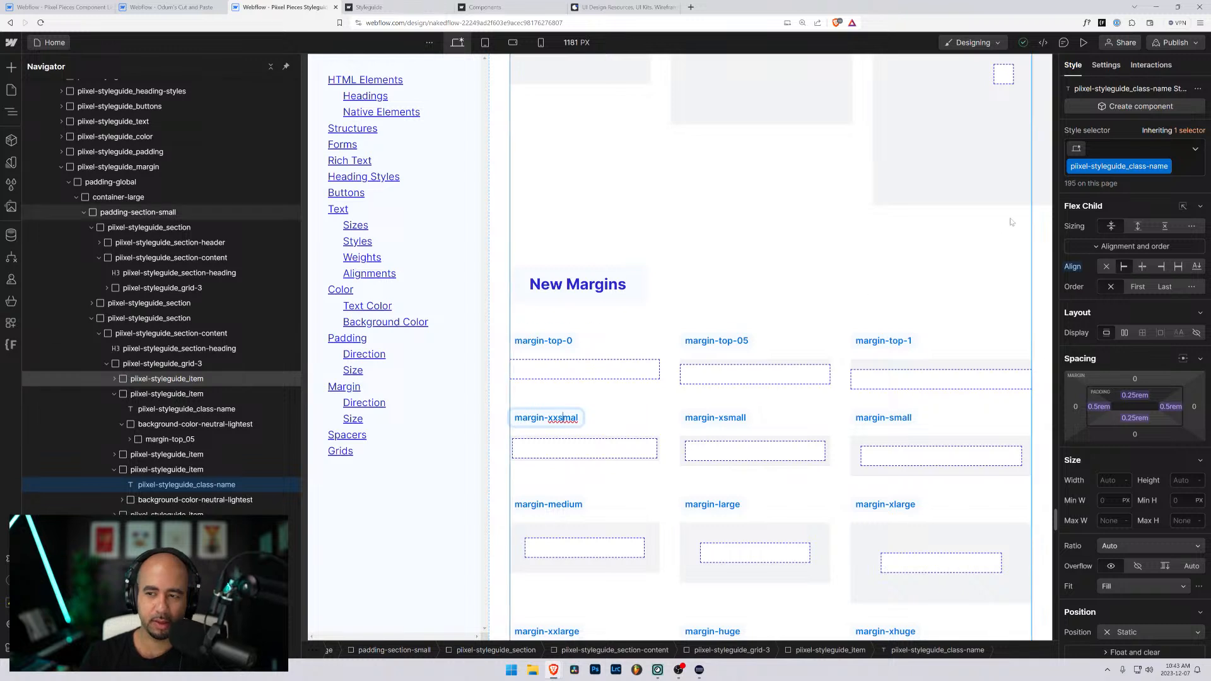
pyautogui.doubleClick(553, 418)
pyautogui.write('top-')
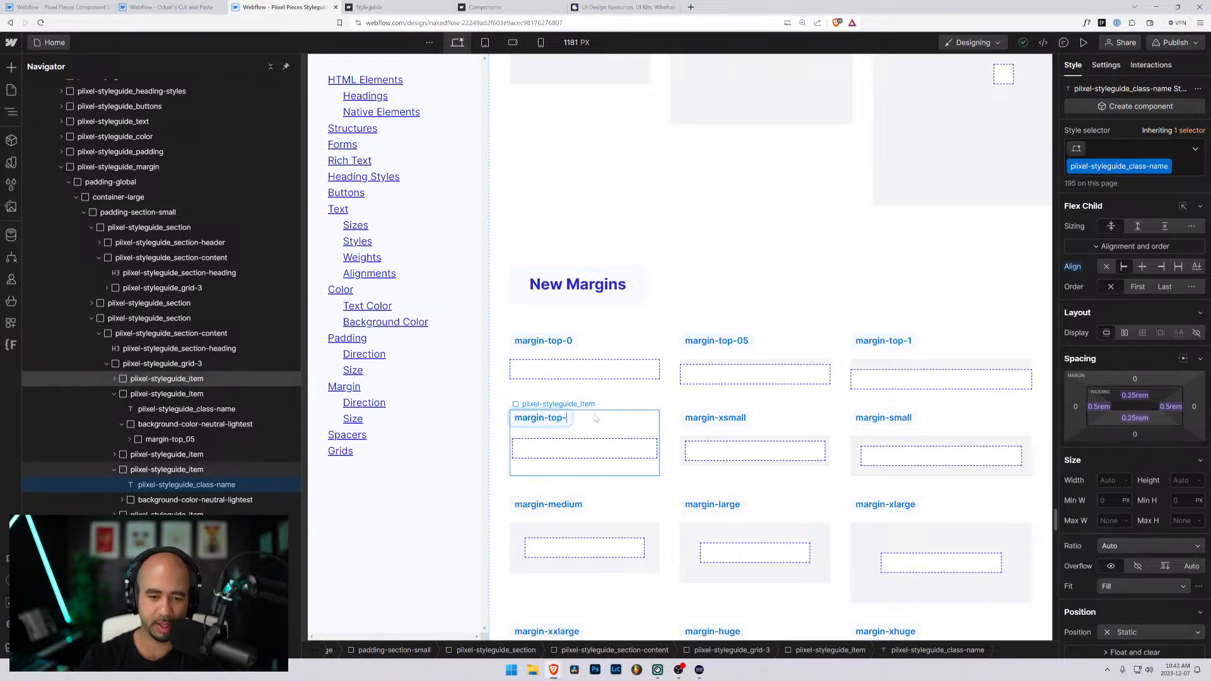
pyautogui.write('2')
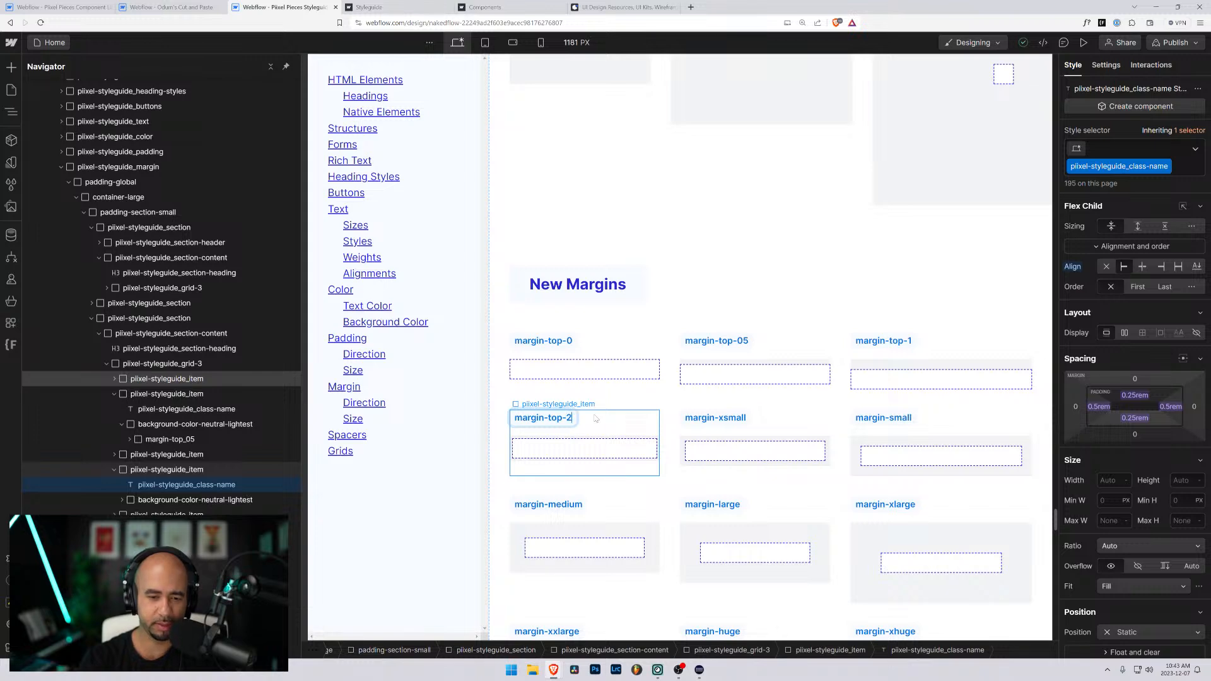
pyautogui.click(181, 485)
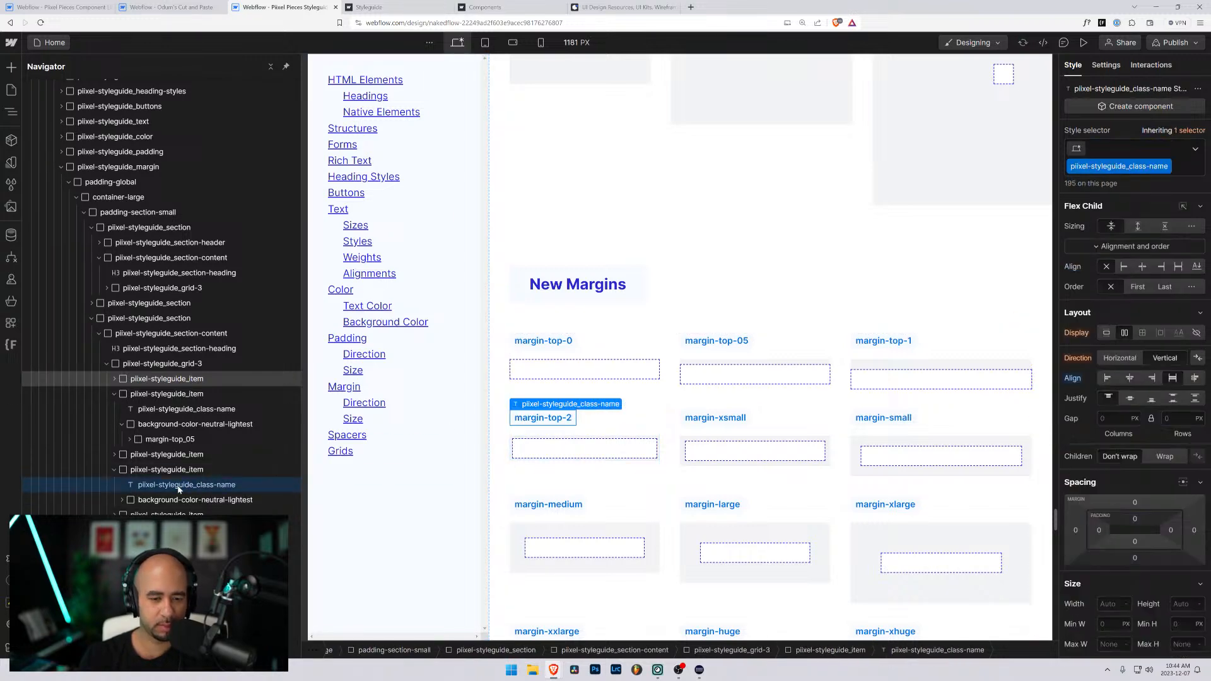
# - Replace the margin-xxsmall class on the margin-top-2 item's inner div with a new class named margin-top-2
pyautogui.click(152, 504)
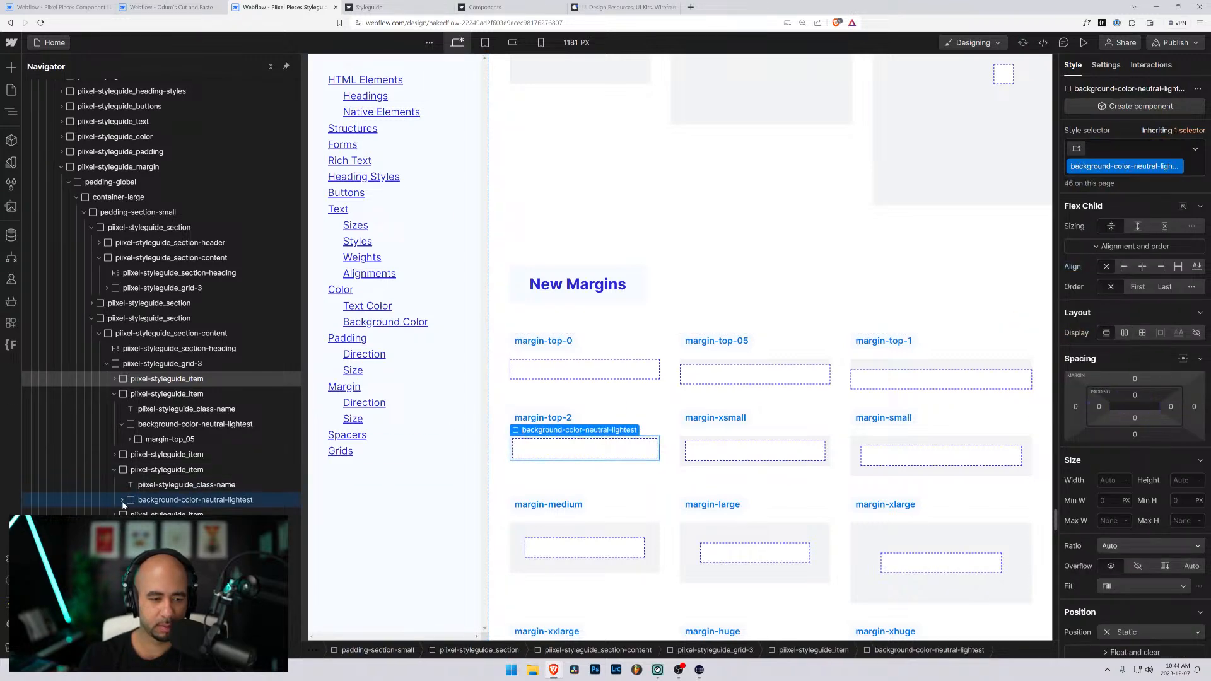
pyautogui.click(122, 500)
pyautogui.click(150, 516)
pyautogui.click(1159, 150)
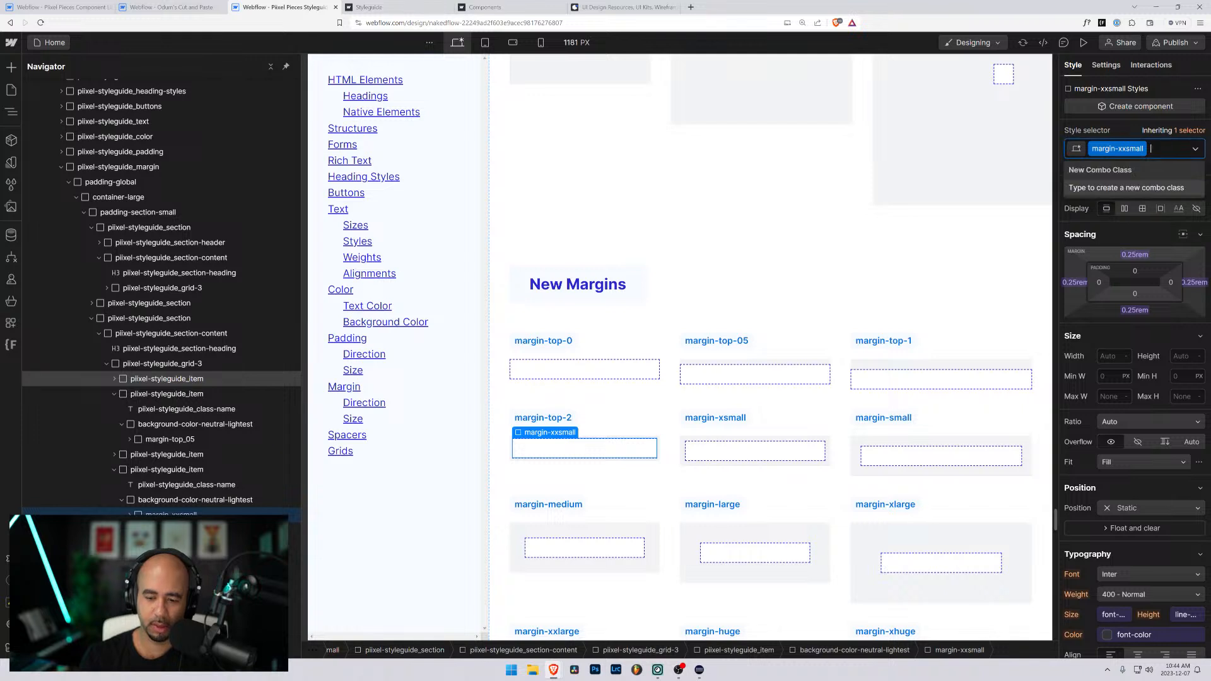
pyautogui.press('BackSpace')
pyautogui.write('margin-top-2')
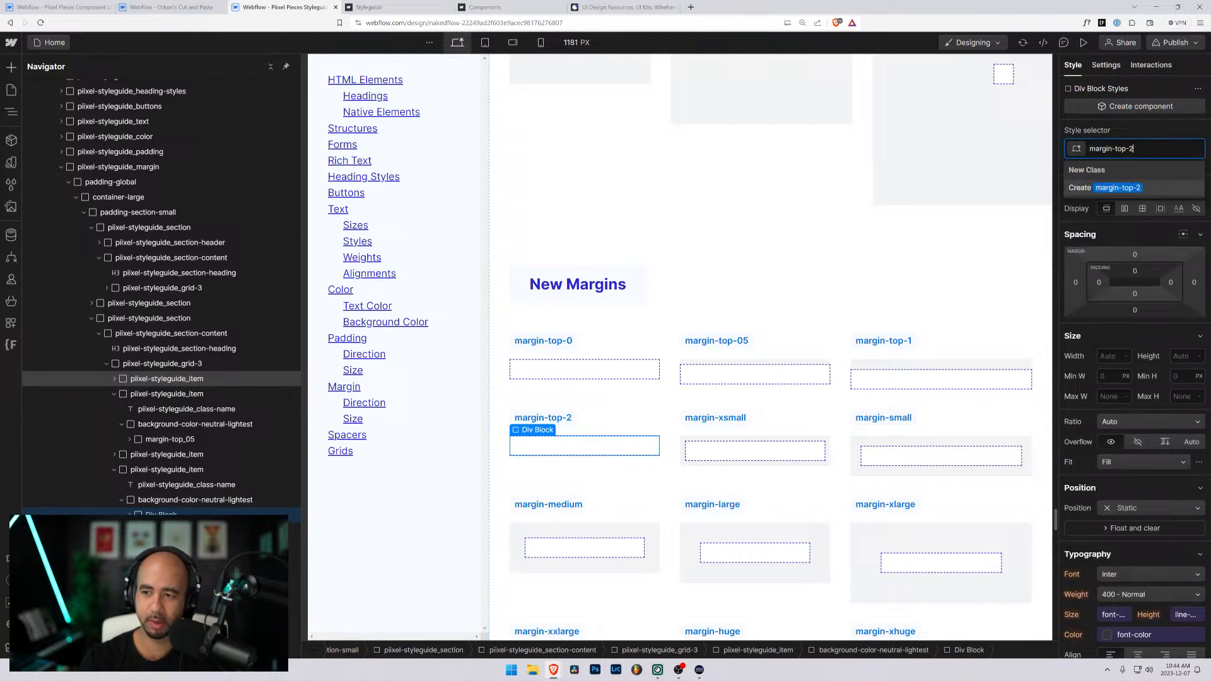
pyautogui.press('Return')
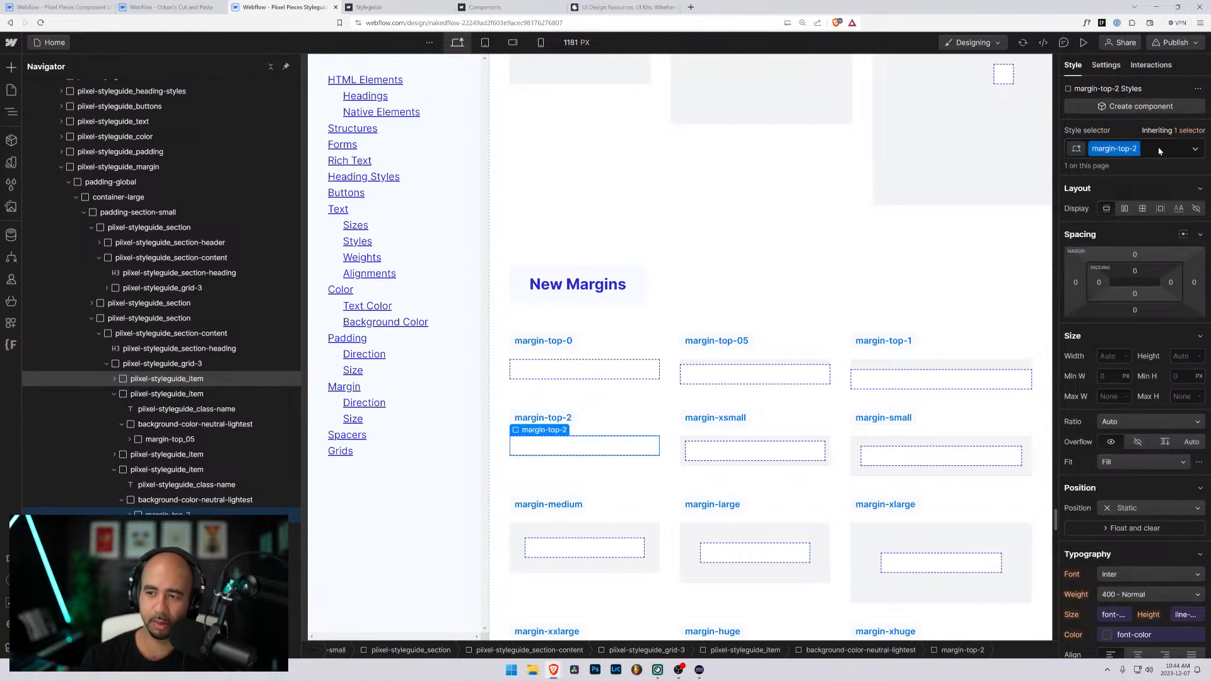
# - Set the top margin of the margin-top-2 class to 2rem
pyautogui.click(1136, 255)
pyautogui.write('2rem')
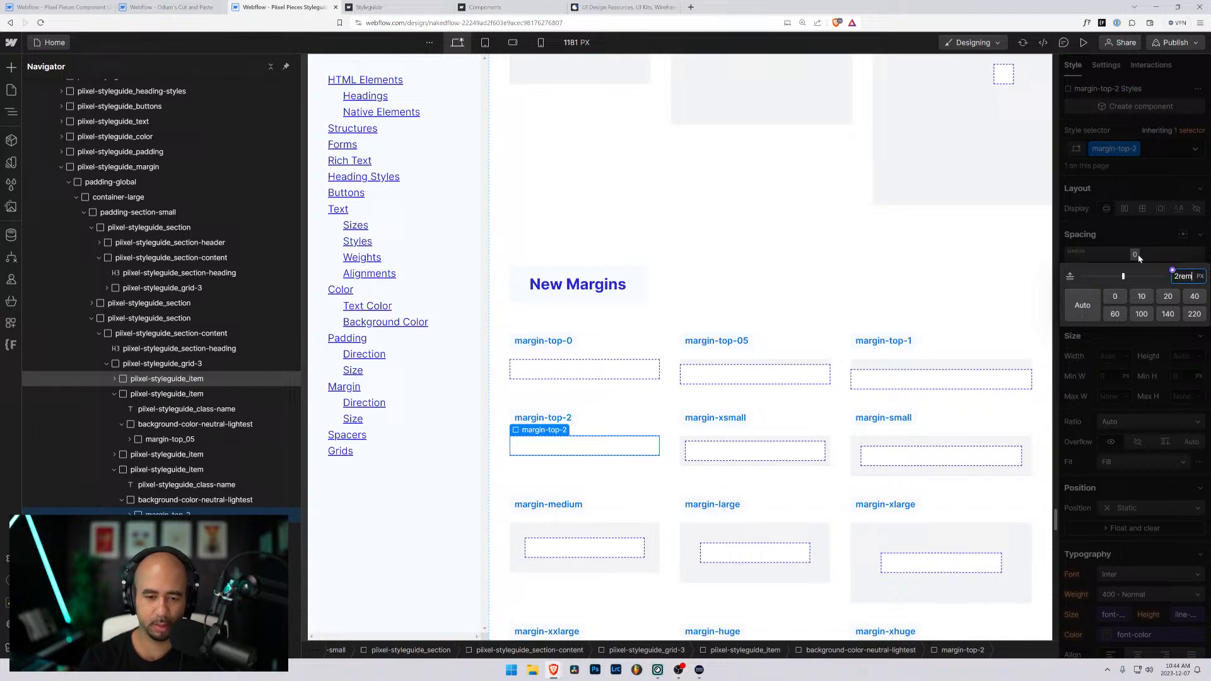
pyautogui.press('Return')
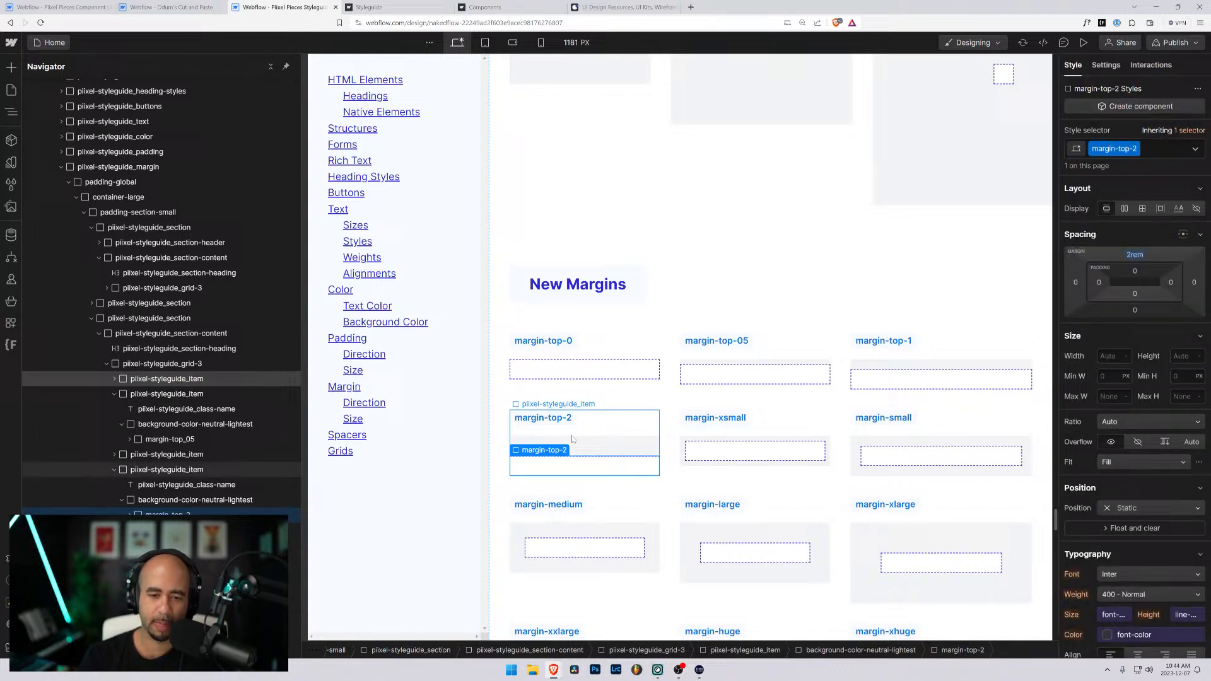
pyautogui.click(504, 400)
pyautogui.click(678, 408)
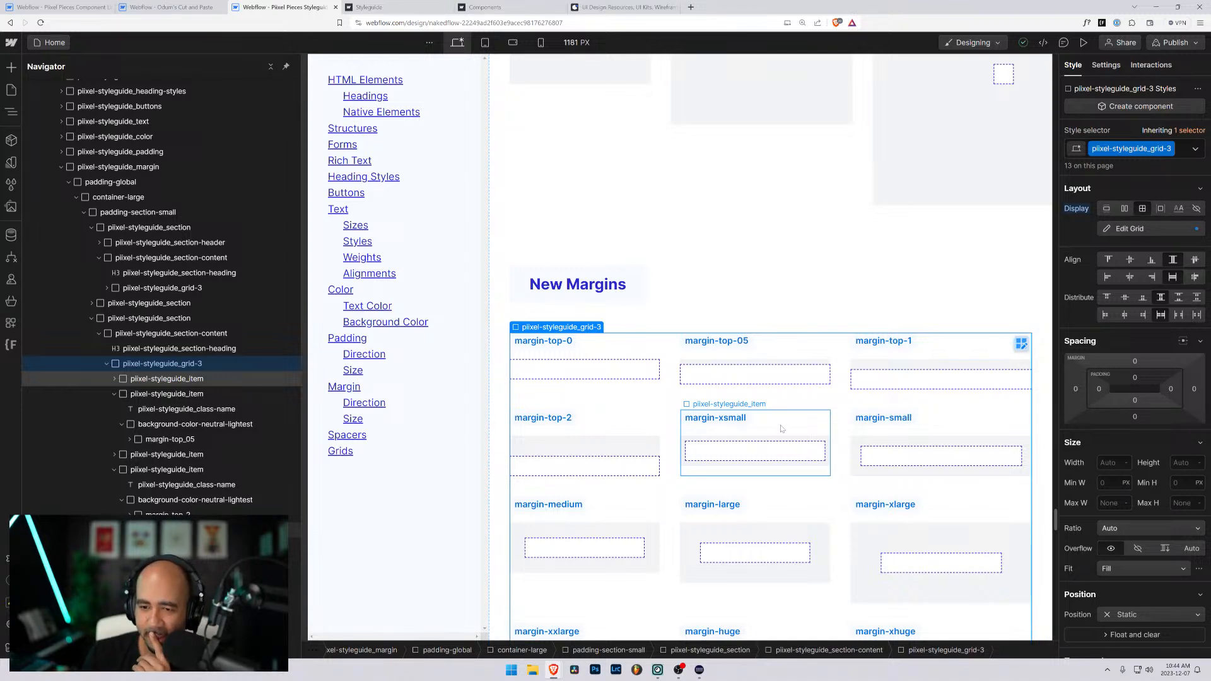
# - Change the margin-xsmall item's label in the New Margins grid to margin-top-3
pyautogui.scroll(-4, 780, 429)
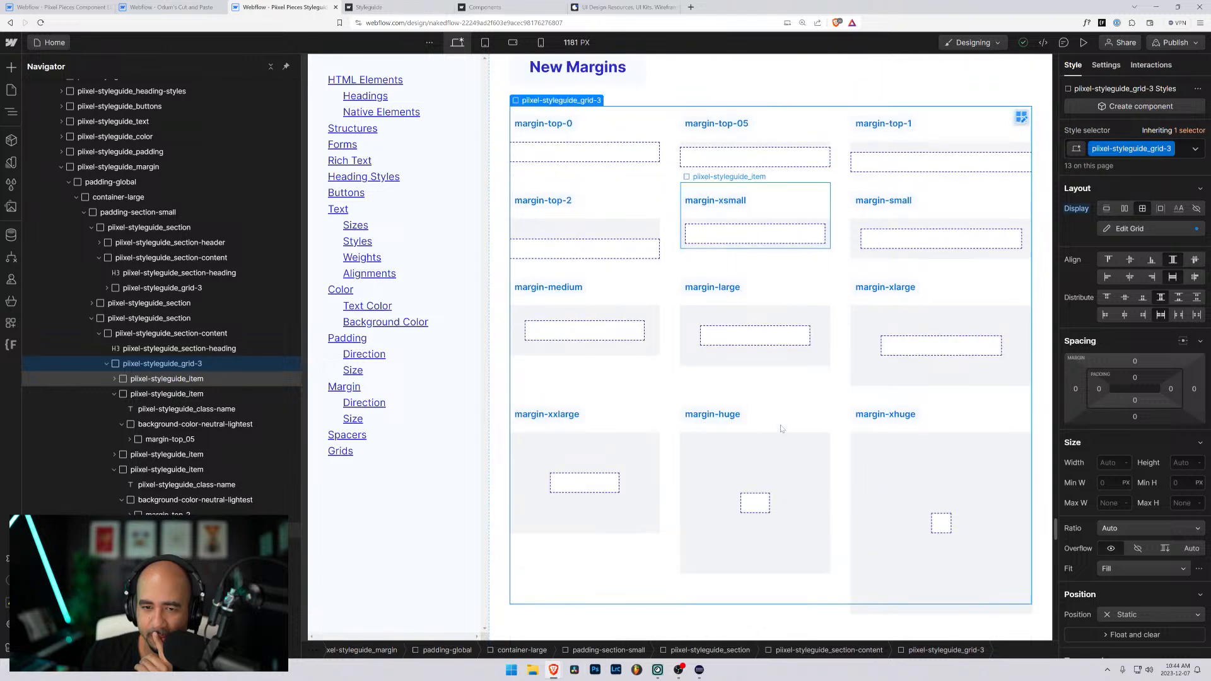
pyautogui.scroll(1, 781, 428)
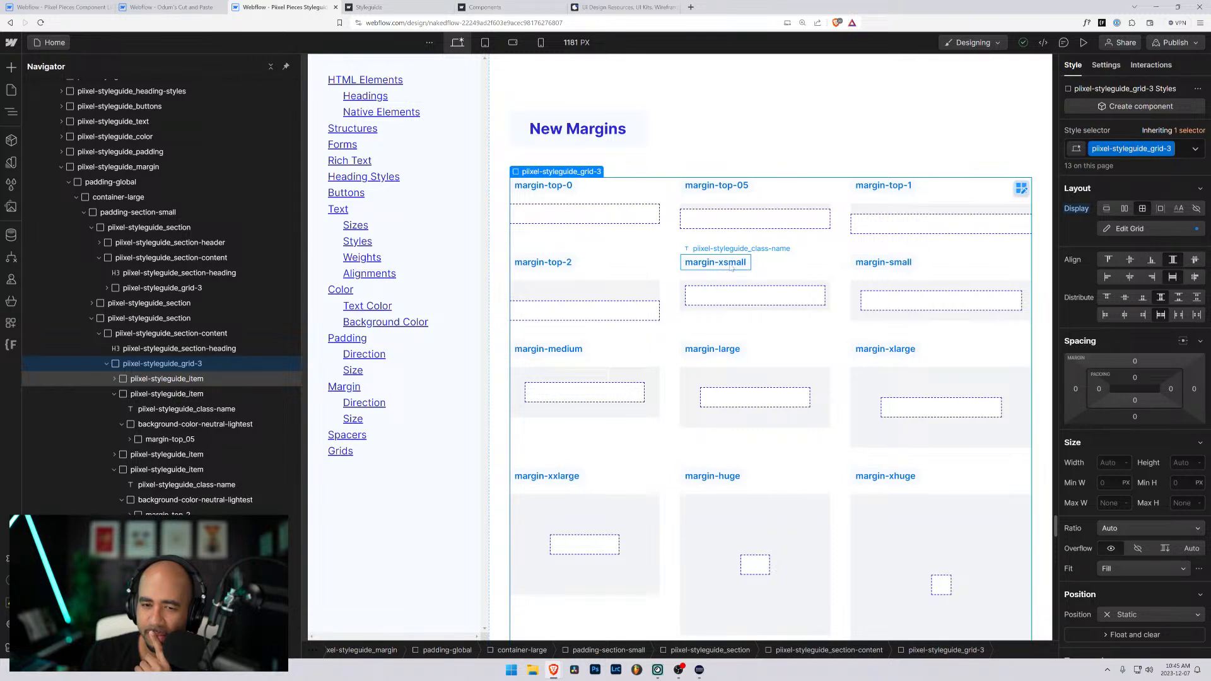
pyautogui.doubleClick(725, 270)
pyautogui.doubleClick(732, 262)
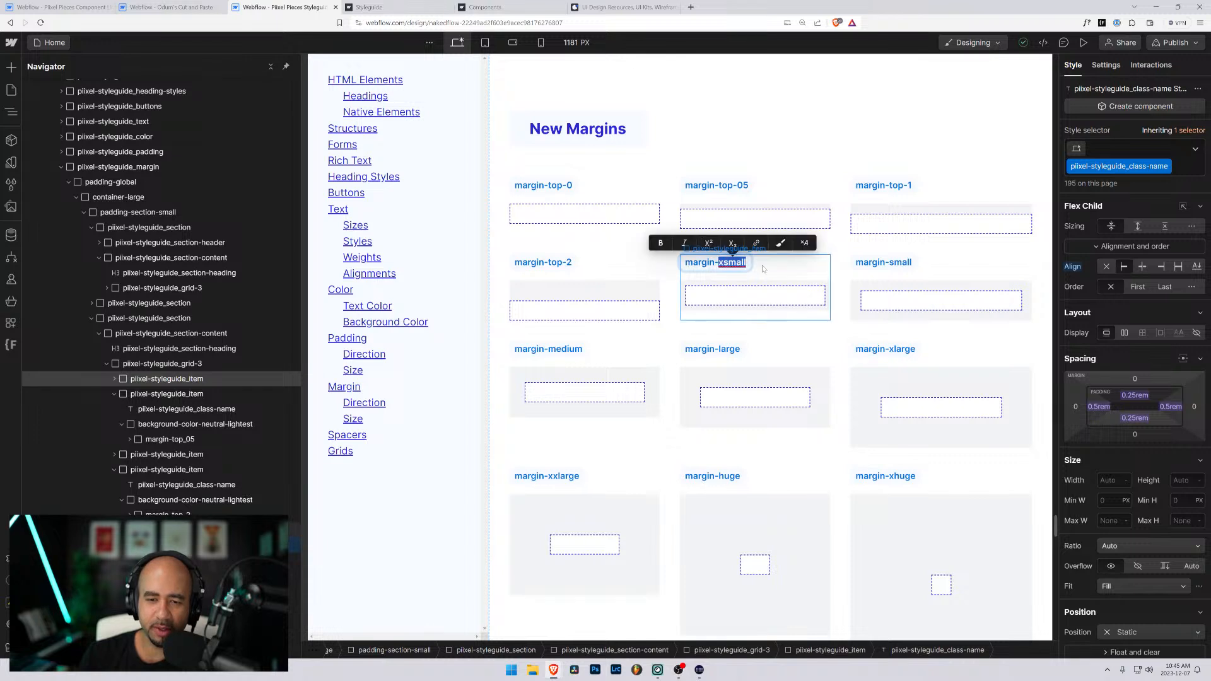
pyautogui.write('top')
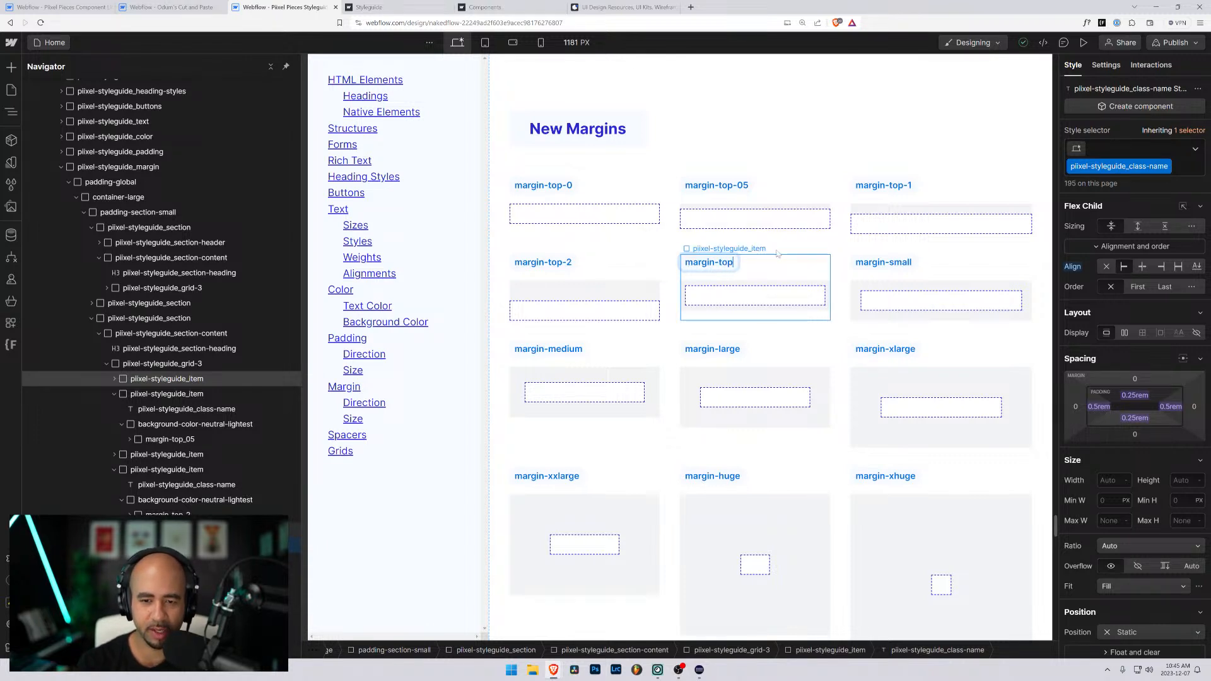
pyautogui.write('-1')
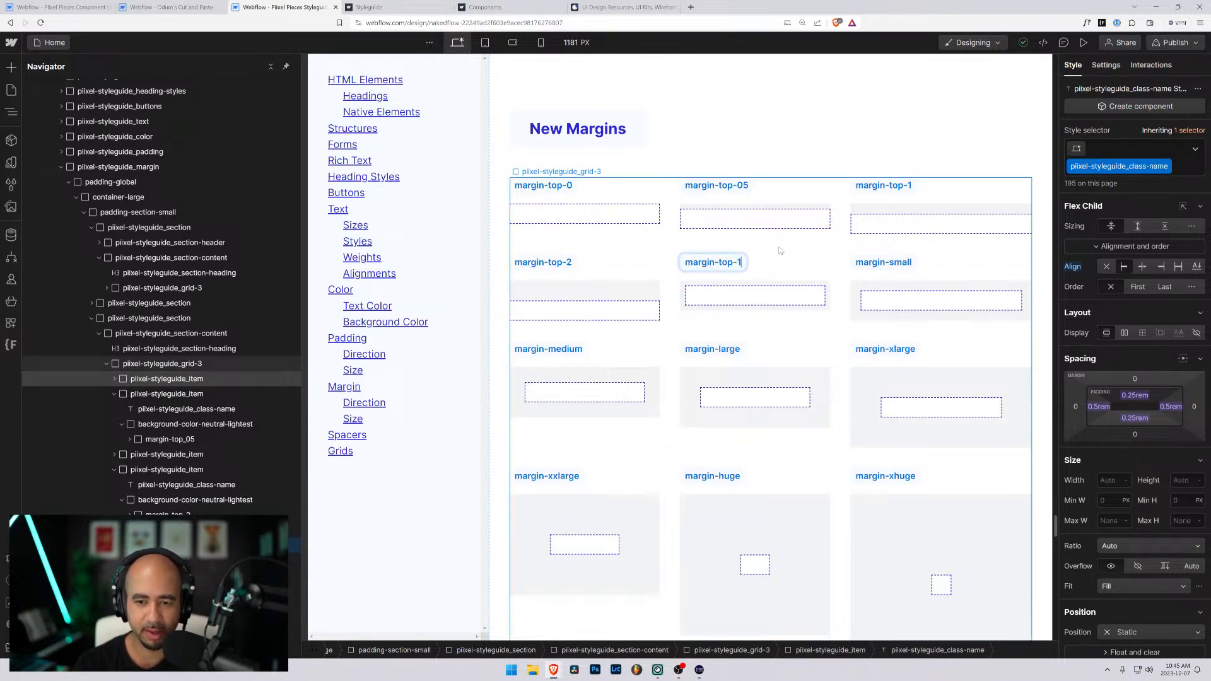
pyautogui.write('-5')
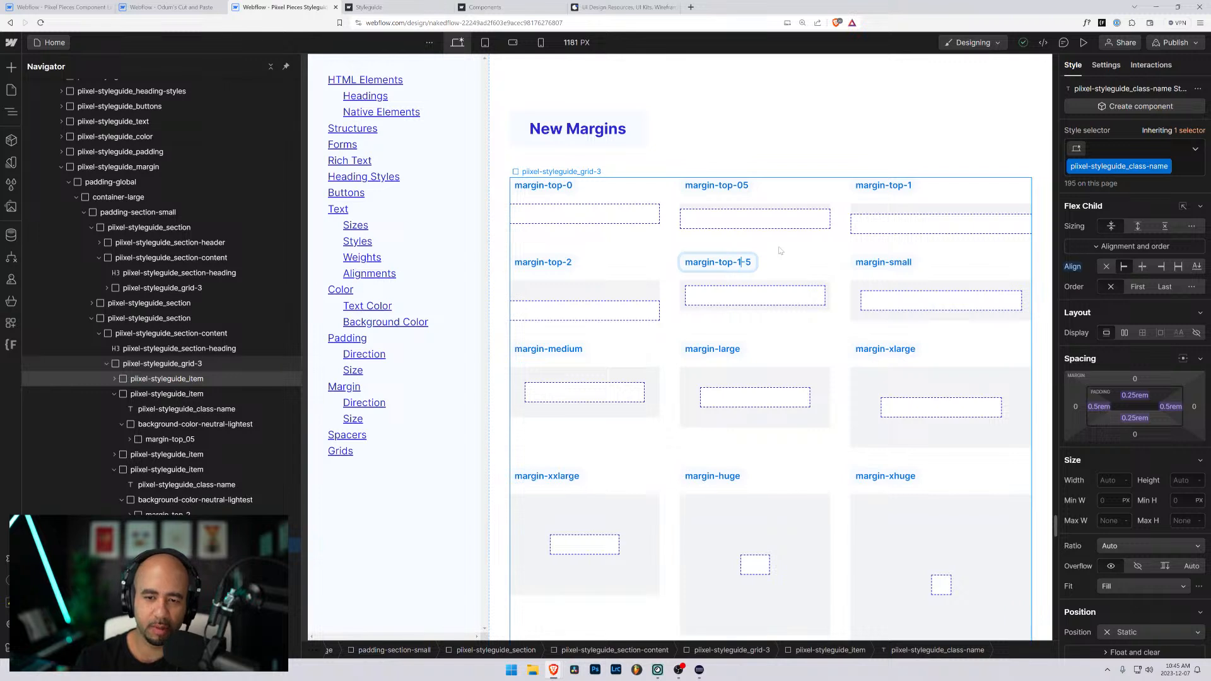
pyautogui.press('Left')
pyautogui.press('Left')
pyautogui.hotkey('shift', 'Left')
pyautogui.write('2')
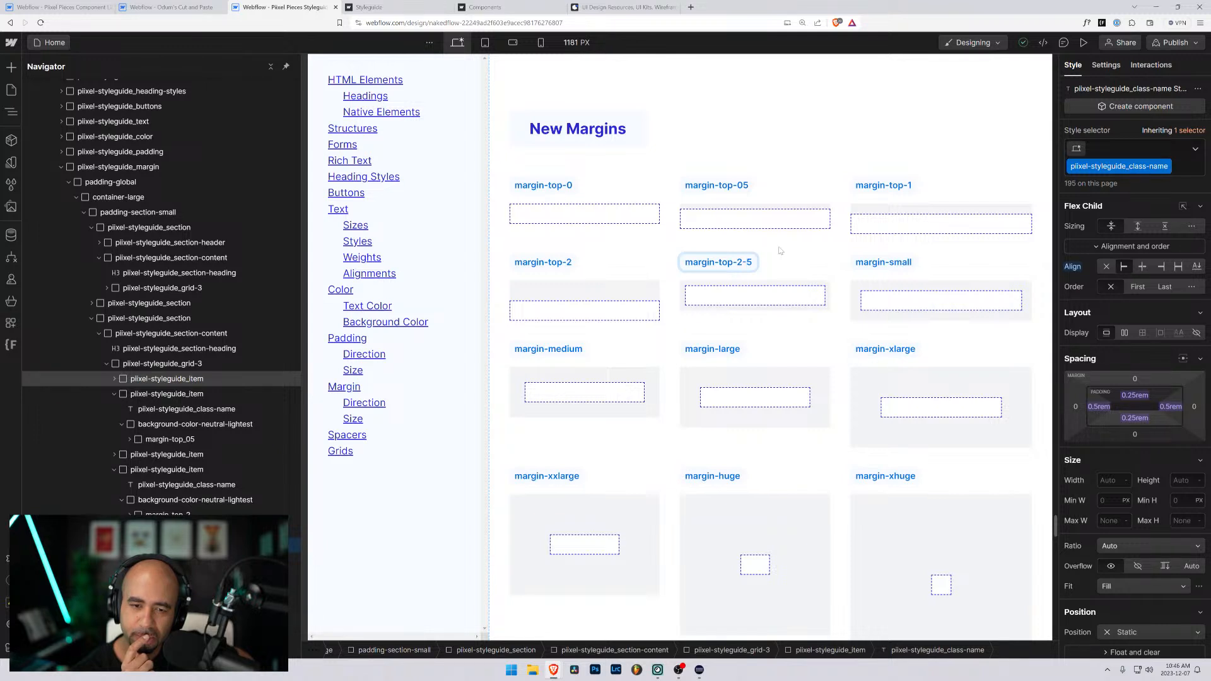
pyautogui.press('BackSpace')
pyautogui.press('BackSpace')
pyautogui.press('BackSpace')
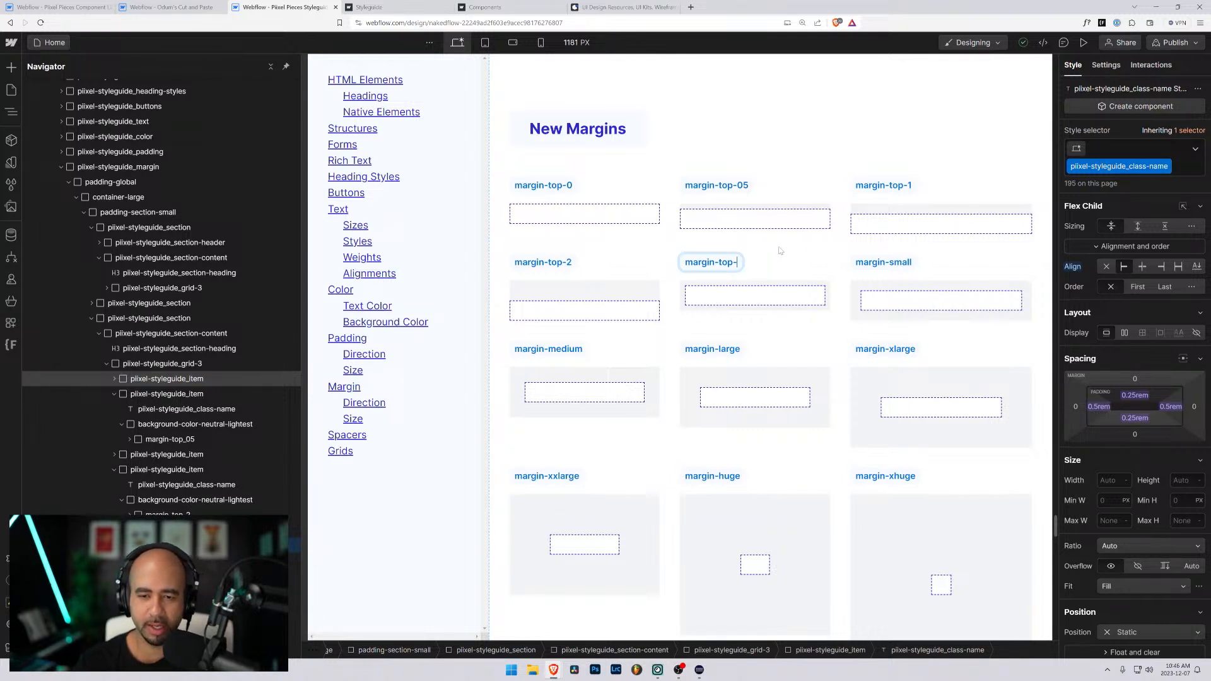
pyautogui.write('3')
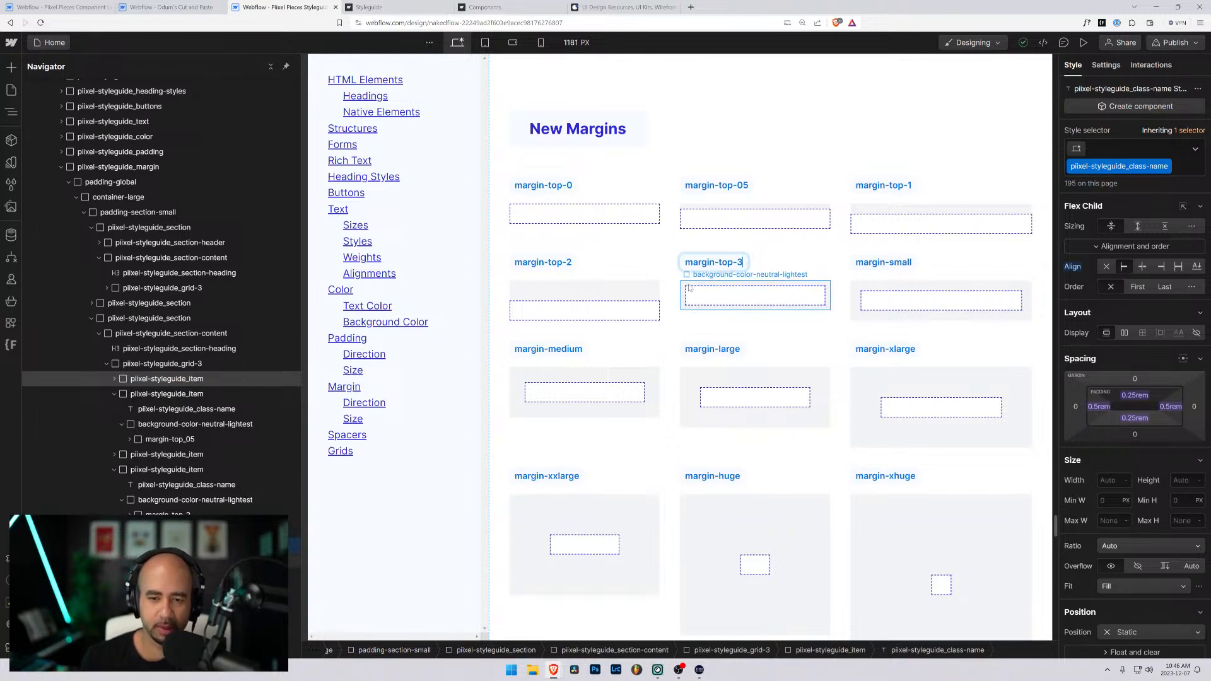
# - Replace the margin-xsmall class on the margin-top-3 item's inner div with a new class named margin-top-3
pyautogui.click(717, 305)
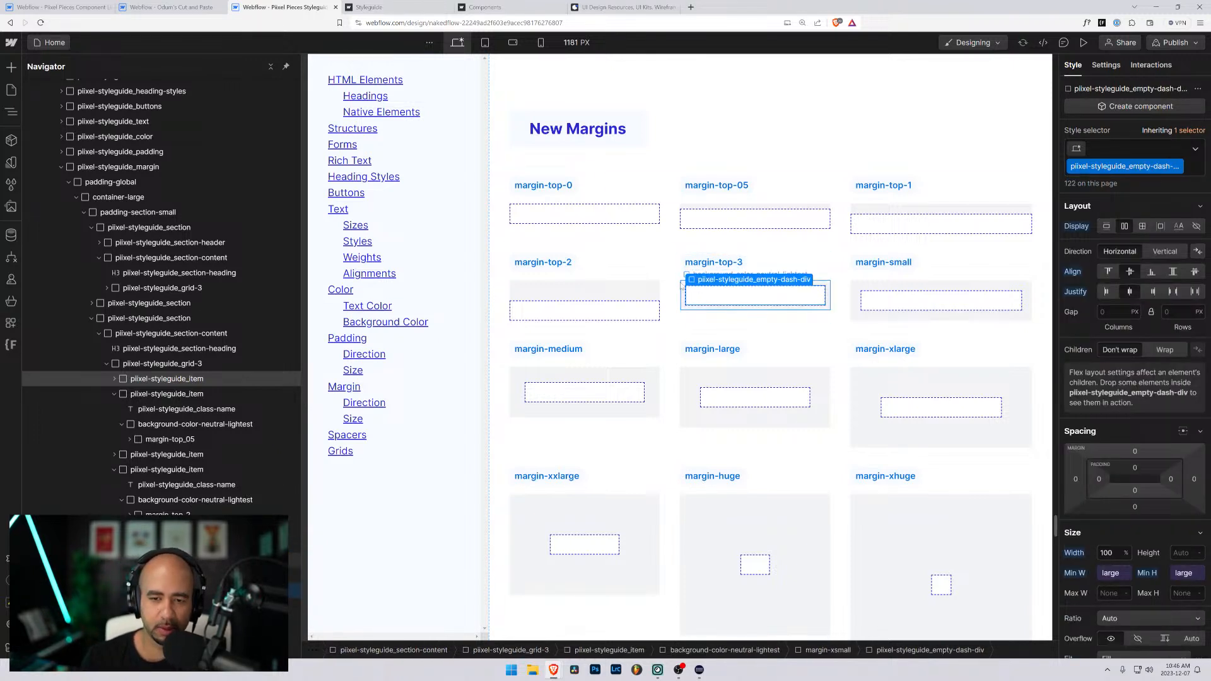
pyautogui.click(681, 284)
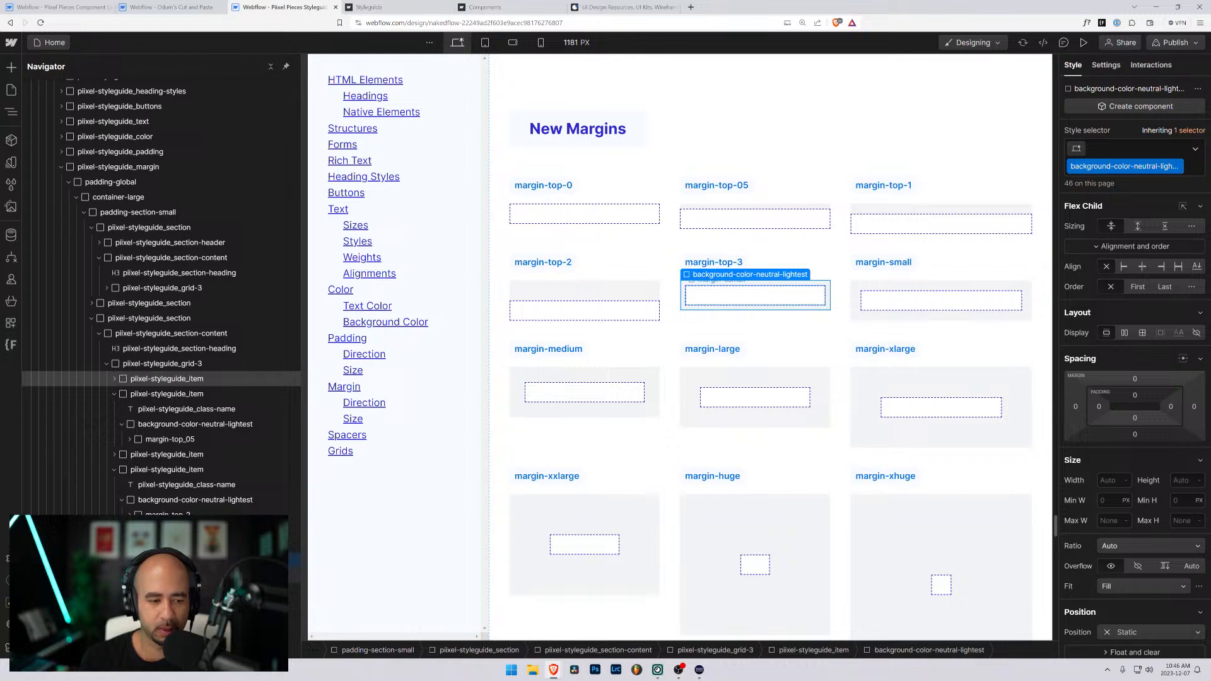
pyautogui.press('Down')
pyautogui.click(1157, 153)
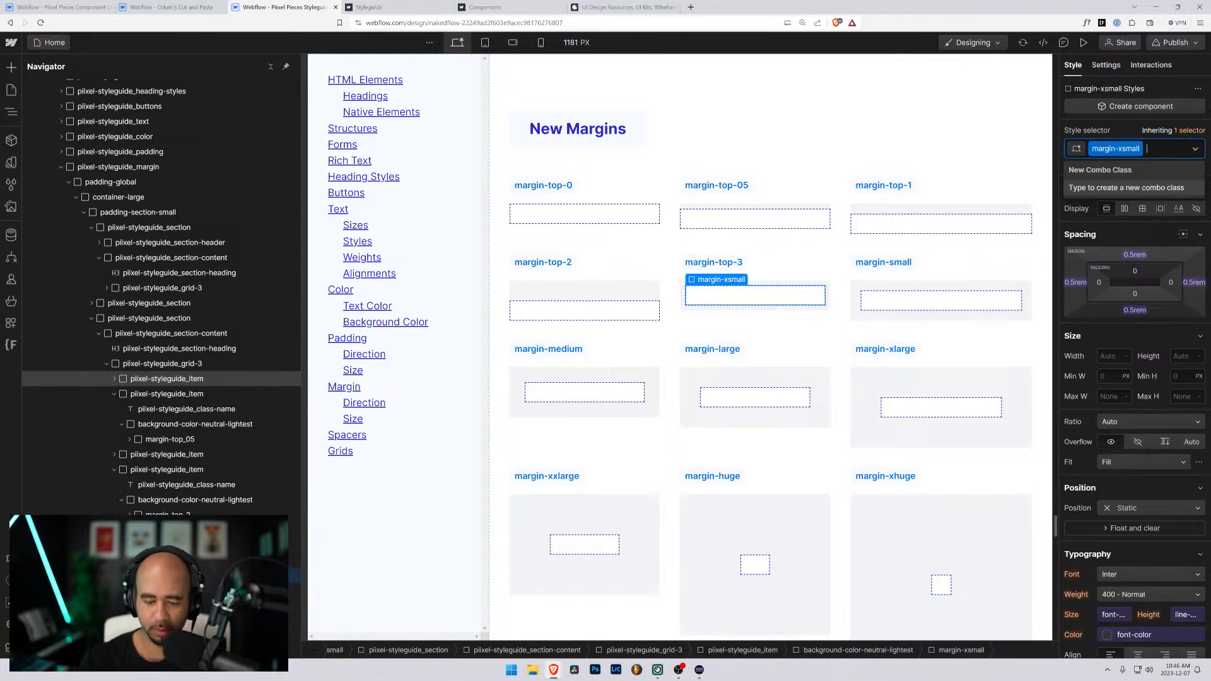
pyautogui.press('BackSpace')
pyautogui.write('margin-top-3')
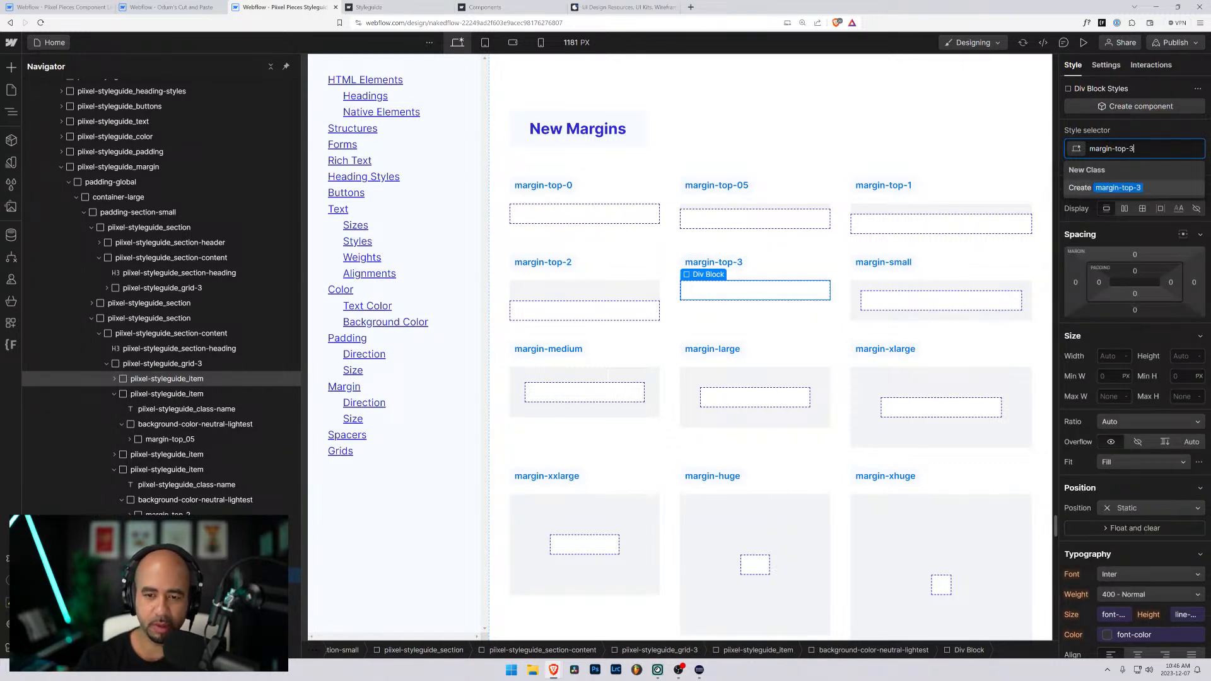
pyautogui.press('Return')
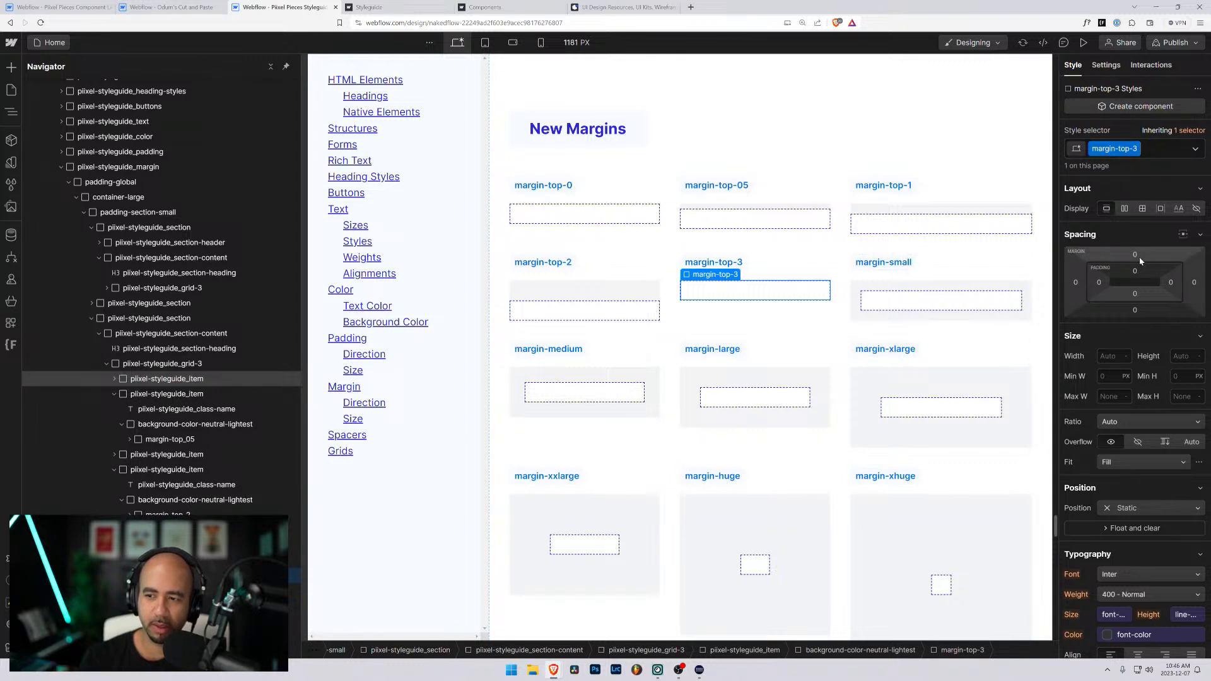
# - Set the top margin of the margin-top-3 class to 3rem
pyautogui.click(1123, 258)
pyautogui.write('3')
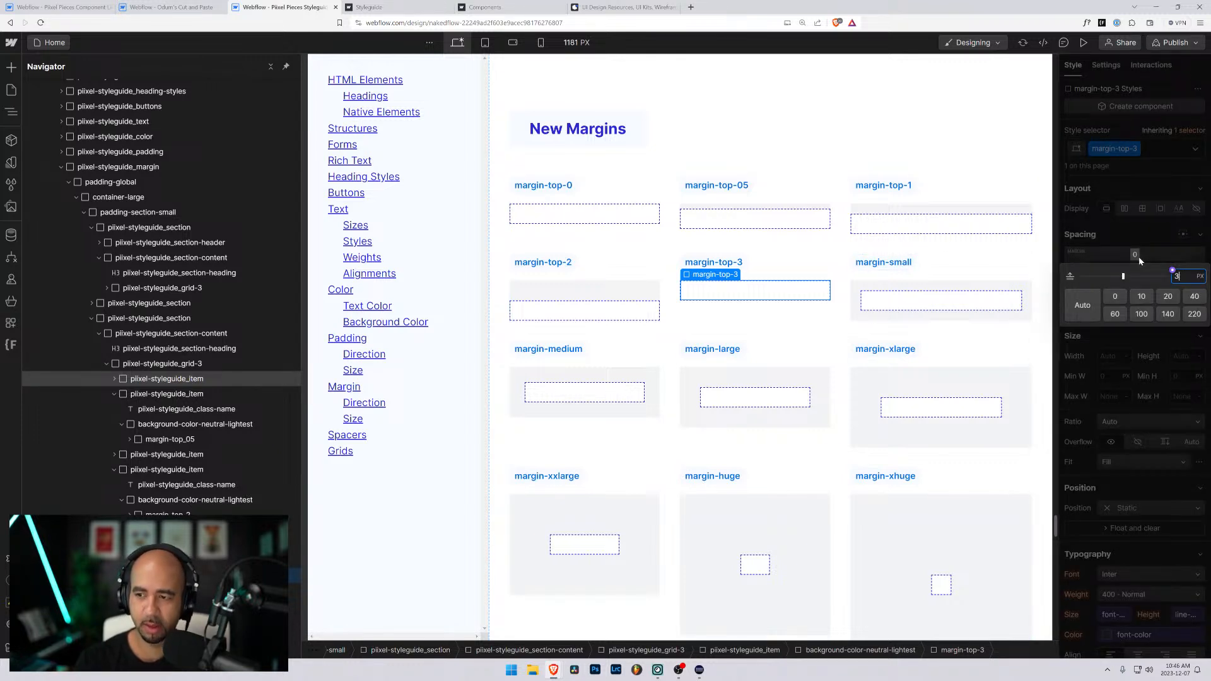
pyautogui.write('rem')
pyautogui.press('Return')
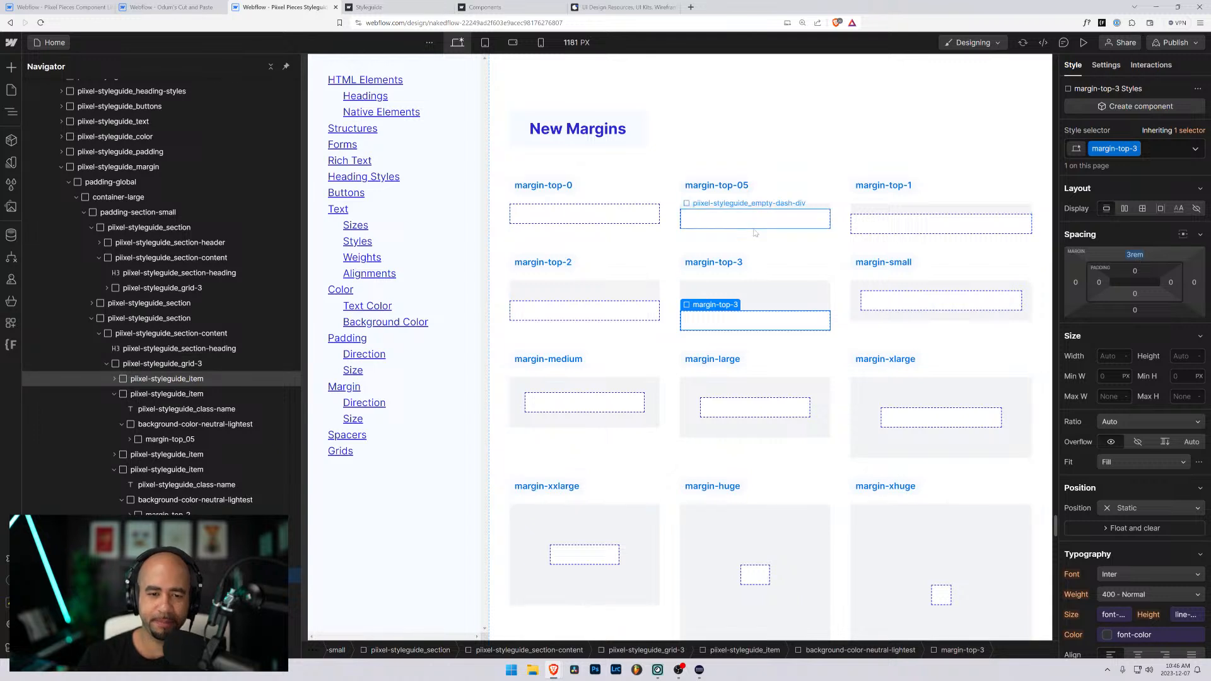
# - Change the margin-small item's label in the New Margins grid to margin-top-4
pyautogui.scroll(-1, 777, 245)
pyautogui.click(876, 222)
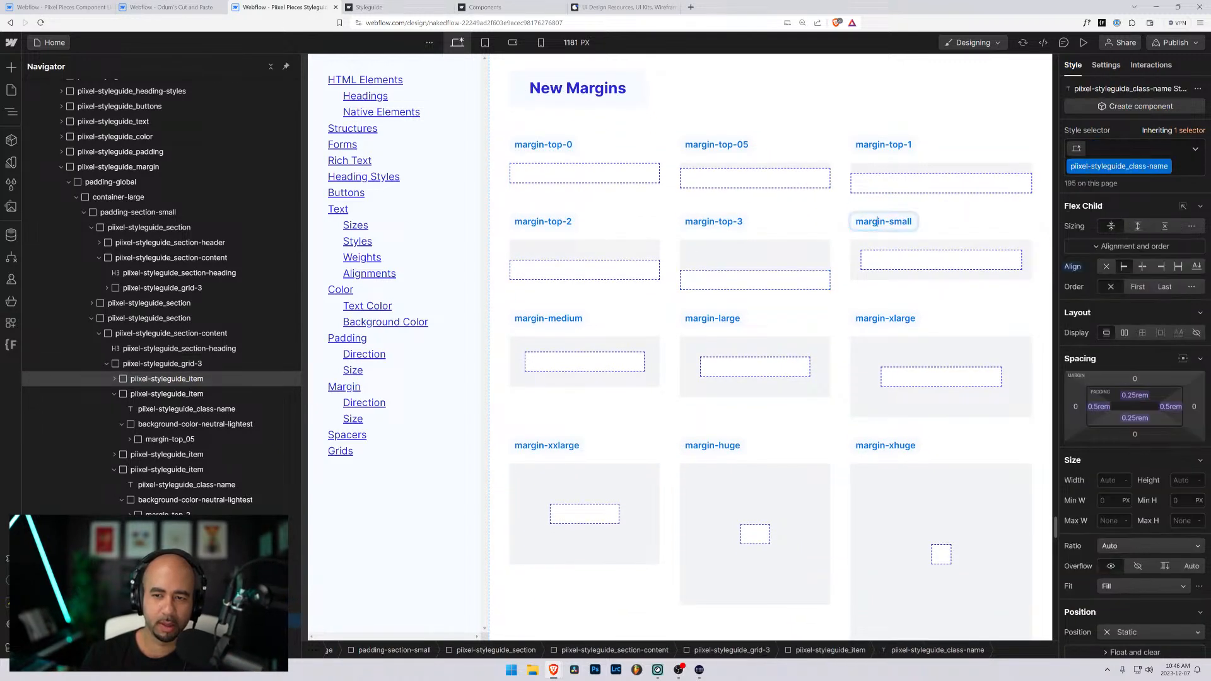
pyautogui.doubleClick(905, 222)
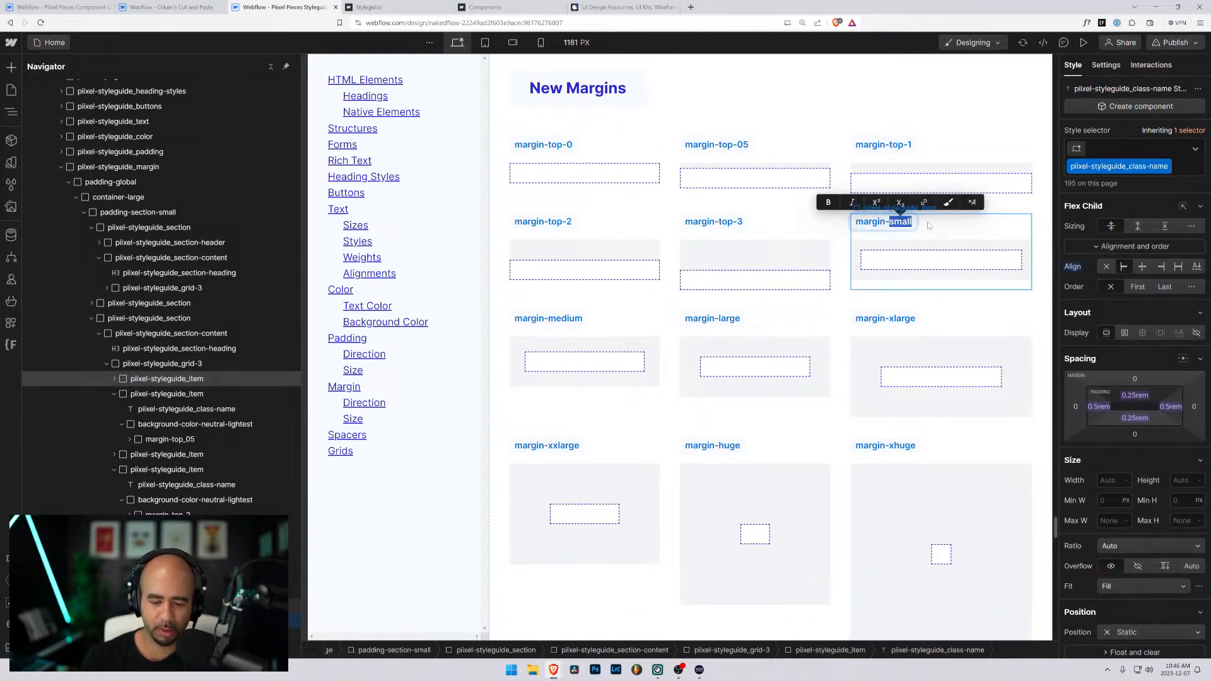
pyautogui.write('top-4')
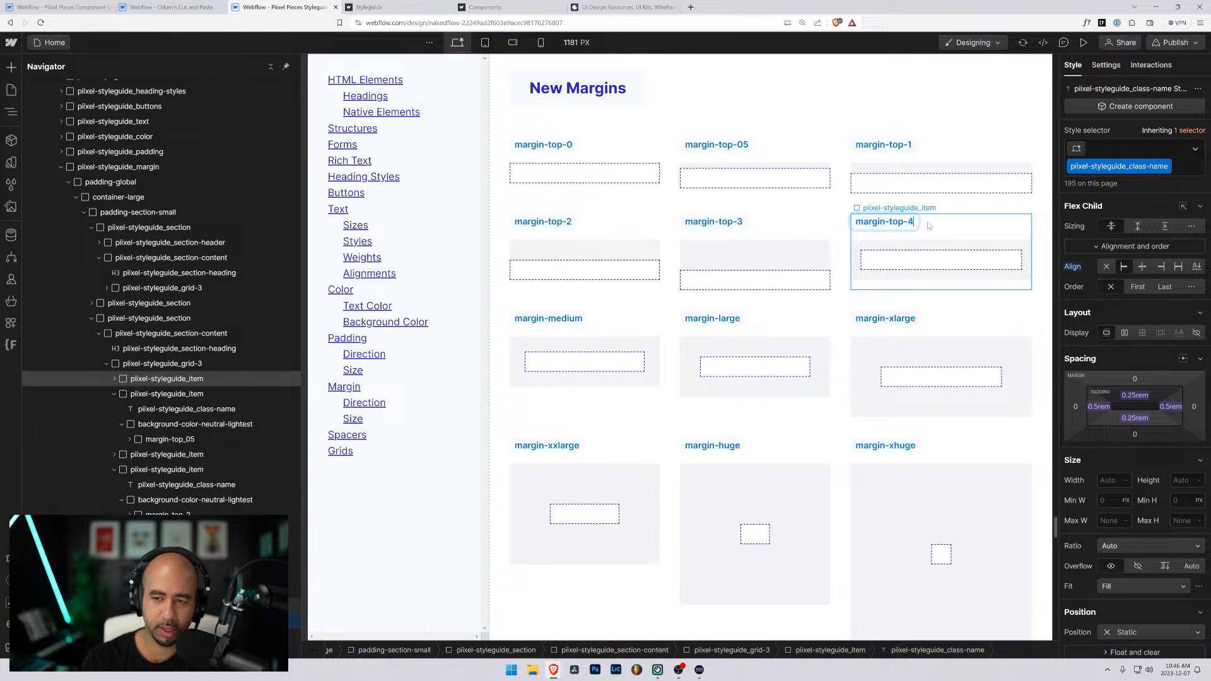
# - Replace the margin-small class on the margin-top-4 item's inner div with a new class named margin-top-4
pyautogui.click(921, 259)
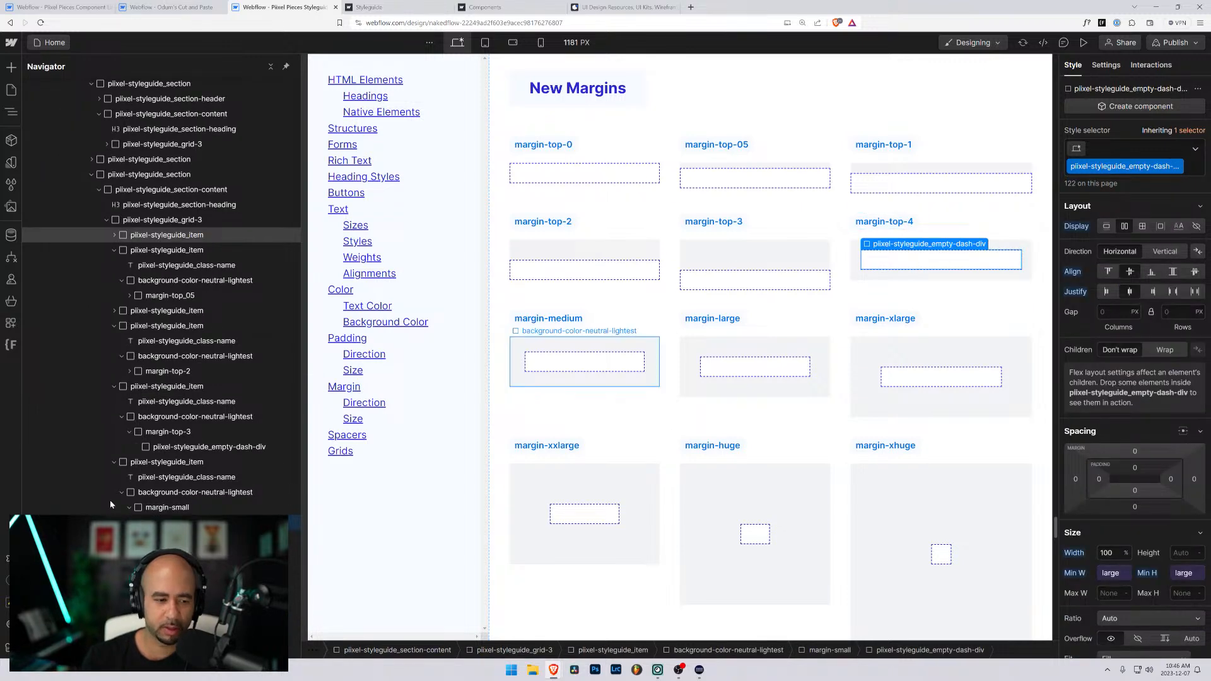
pyautogui.click(157, 508)
pyautogui.click(1151, 149)
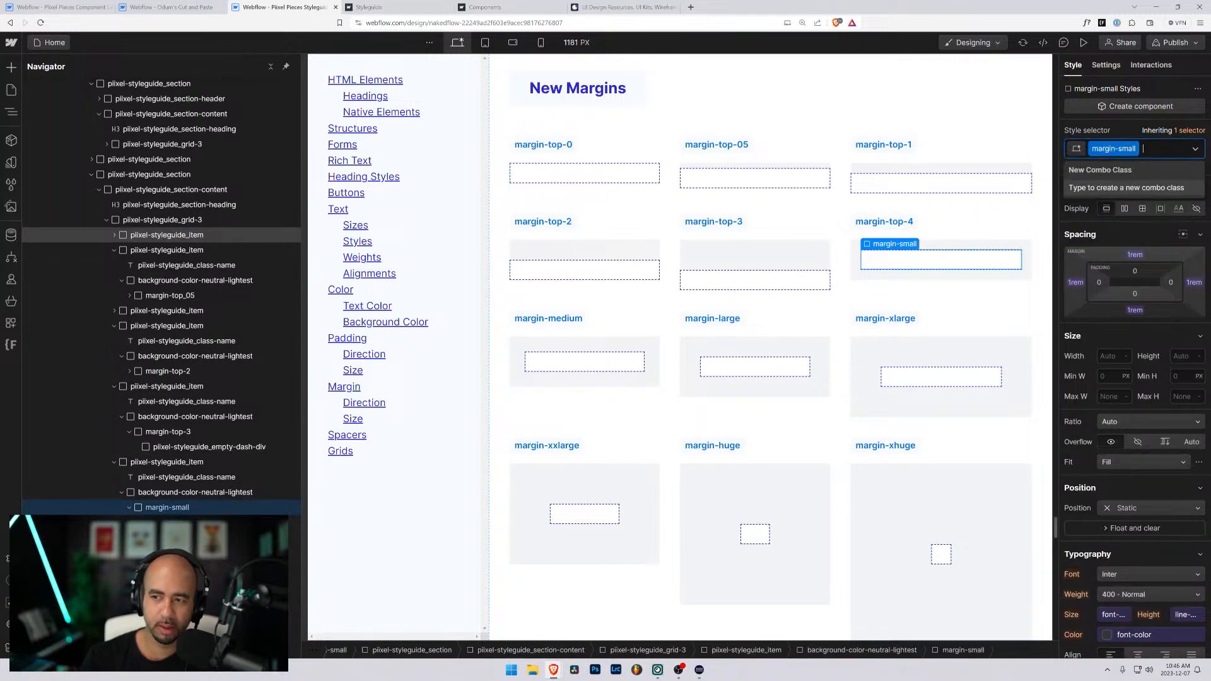
pyautogui.press('BackSpace')
pyautogui.write('mar')
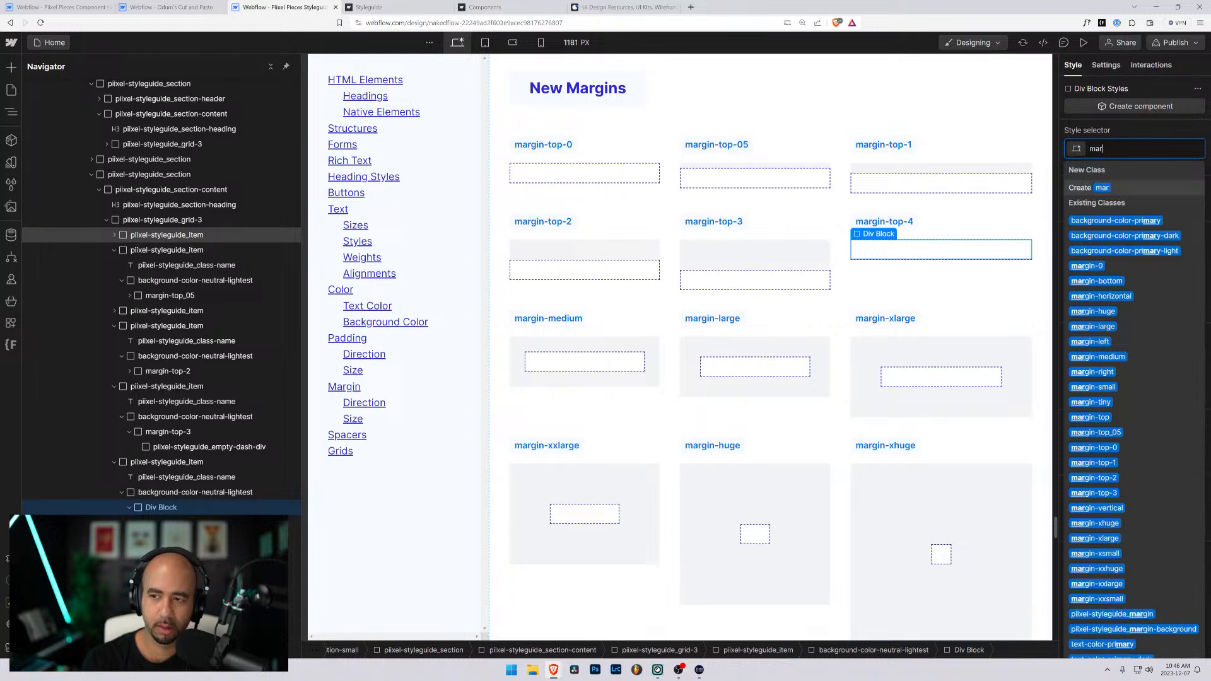
pyautogui.write('igin-top')
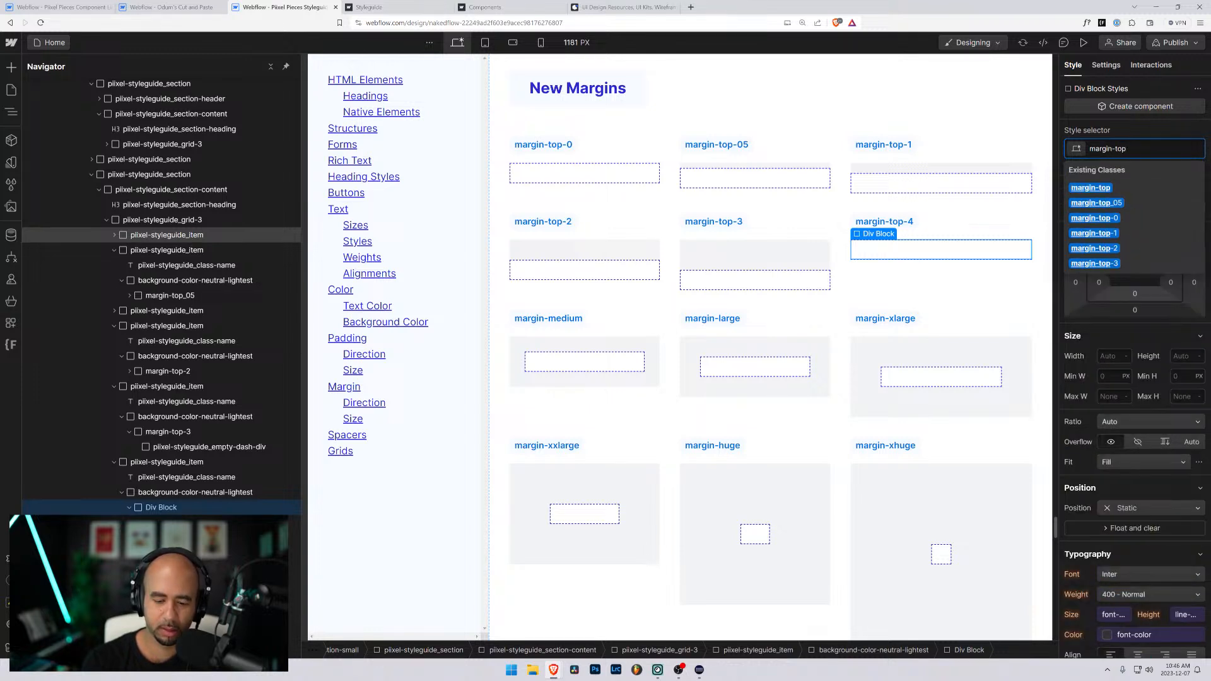
pyautogui.write('-4')
pyautogui.press('Return')
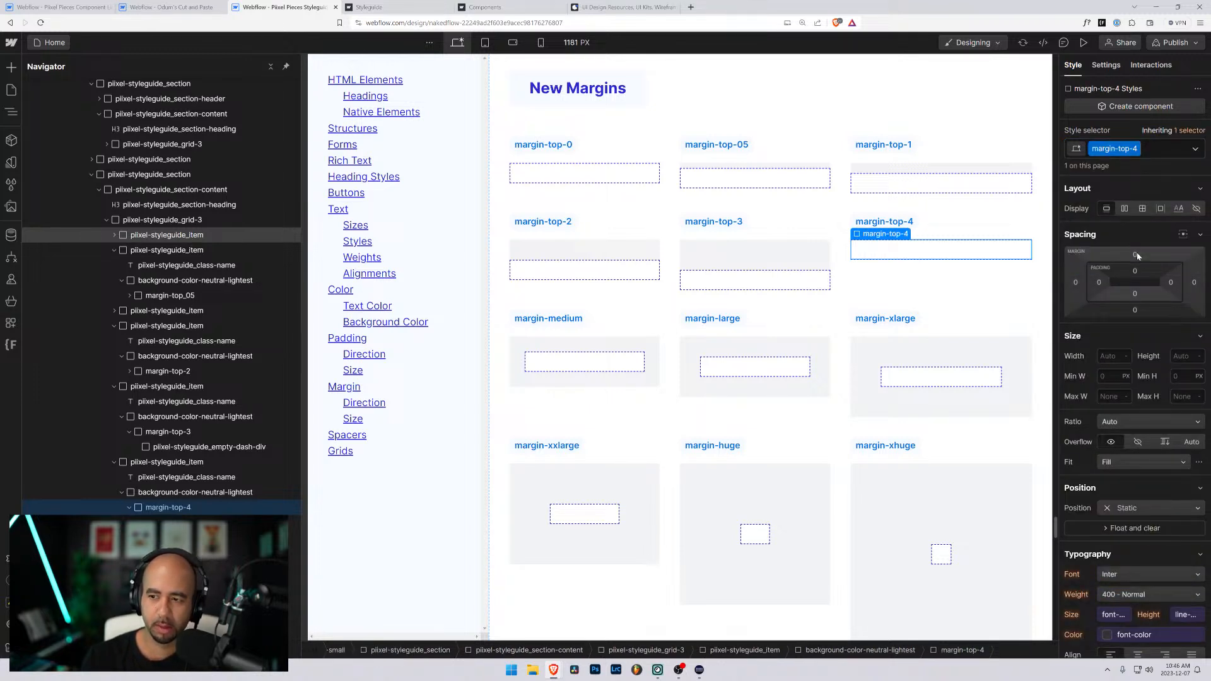
# - Set the top margin of the margin-top-4 class to 4rem
pyautogui.click(1135, 254)
pyautogui.write('4rem')
pyautogui.press('Return')
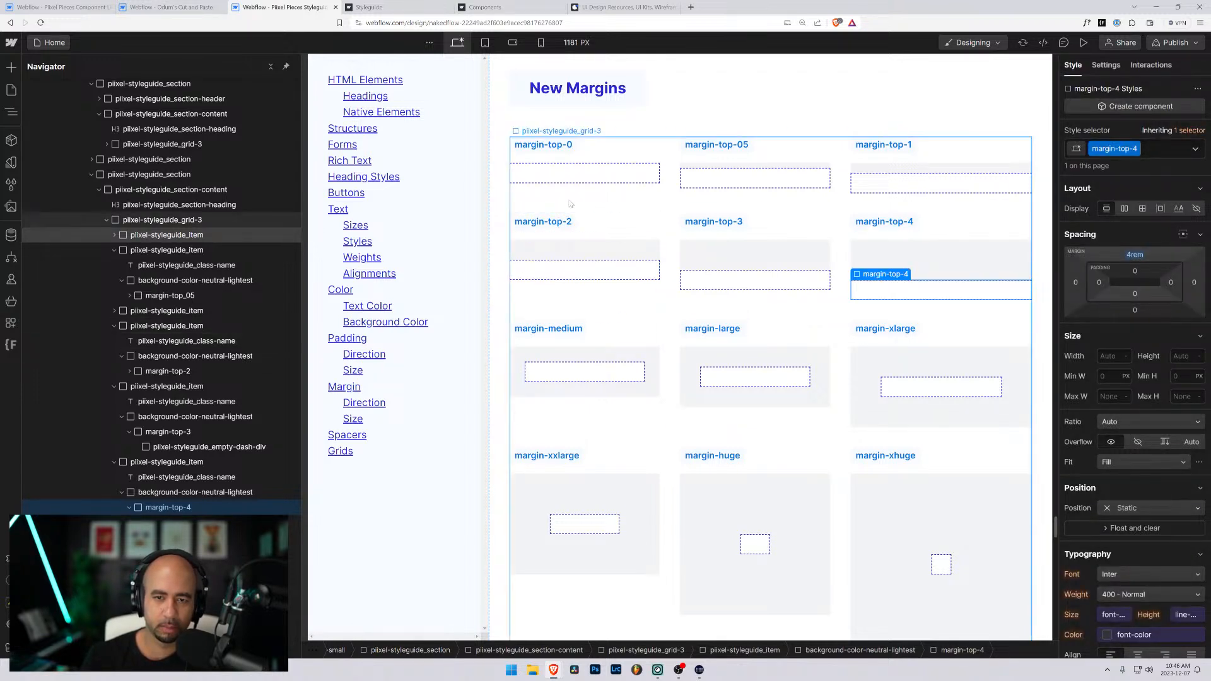
# - Duplicate the margin-top-05 grid item and change the label of the copy following margin-top-0 to margin-top-025
pyautogui.click(716, 157)
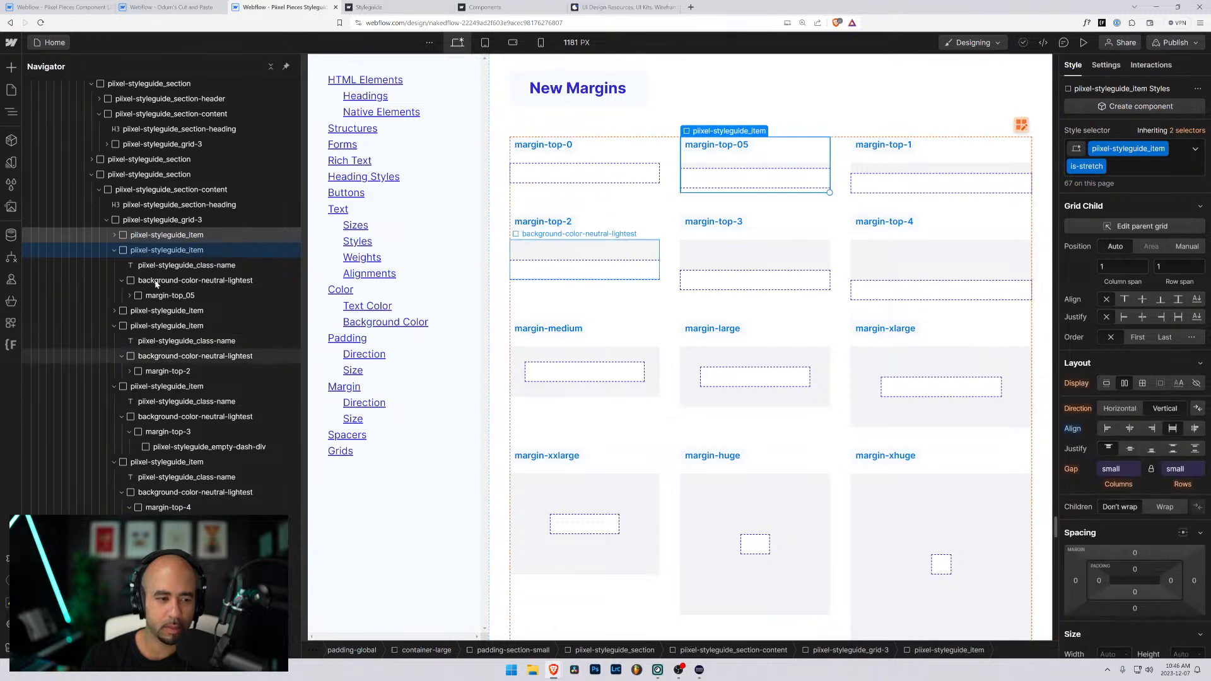
pyautogui.click(115, 250)
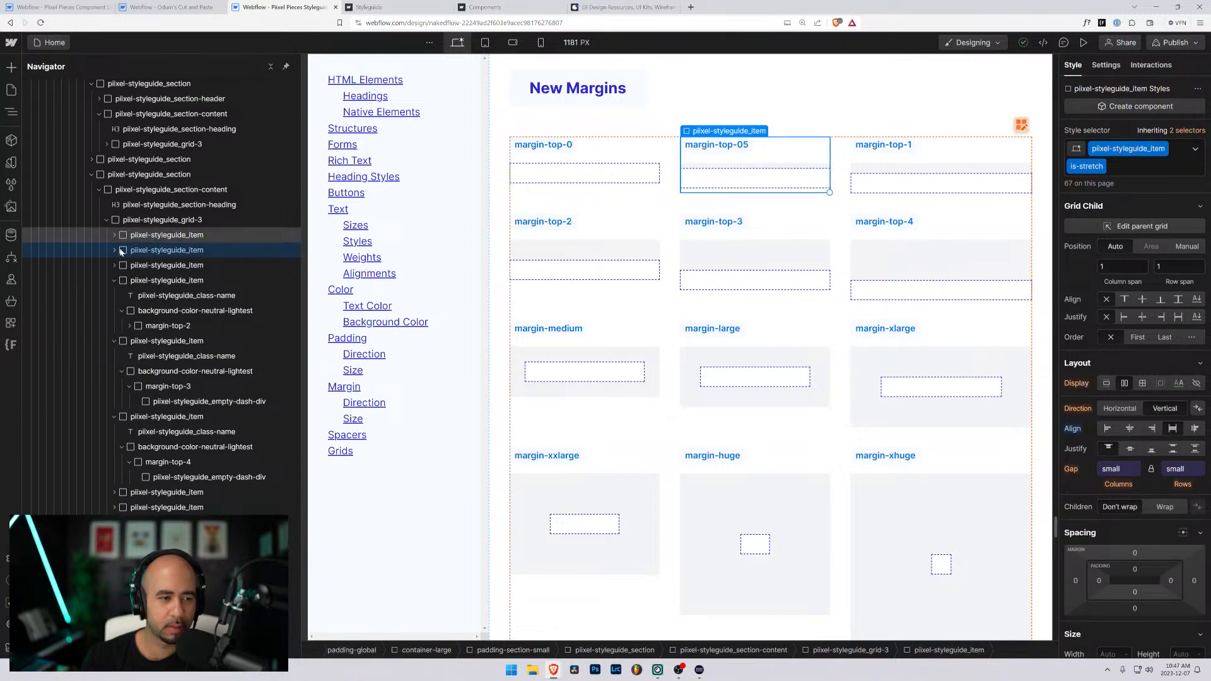
pyautogui.hotkey('ctrl', 'd')
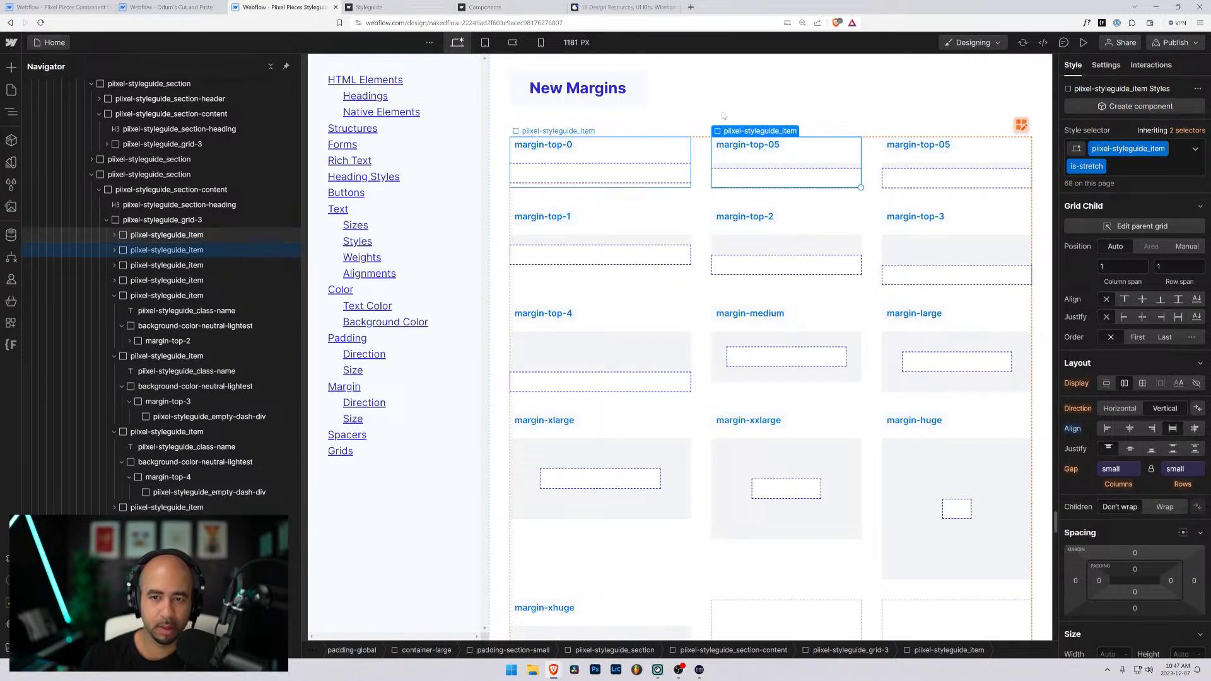
pyautogui.doubleClick(775, 145)
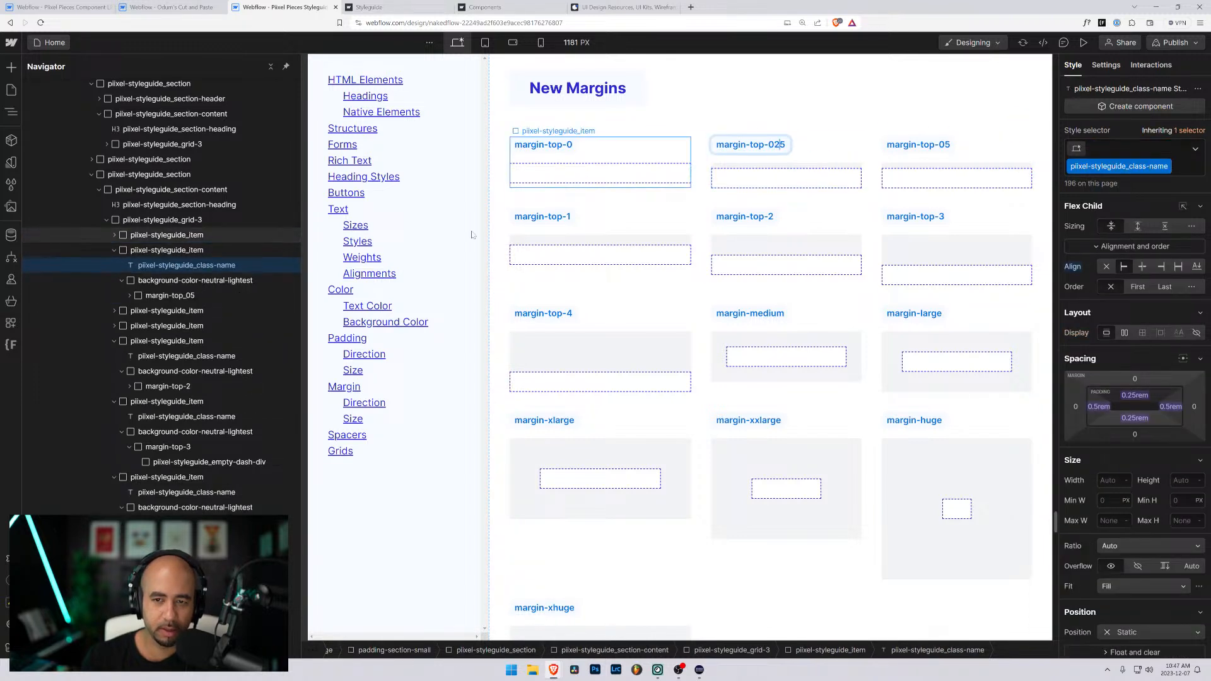
pyautogui.write('2')
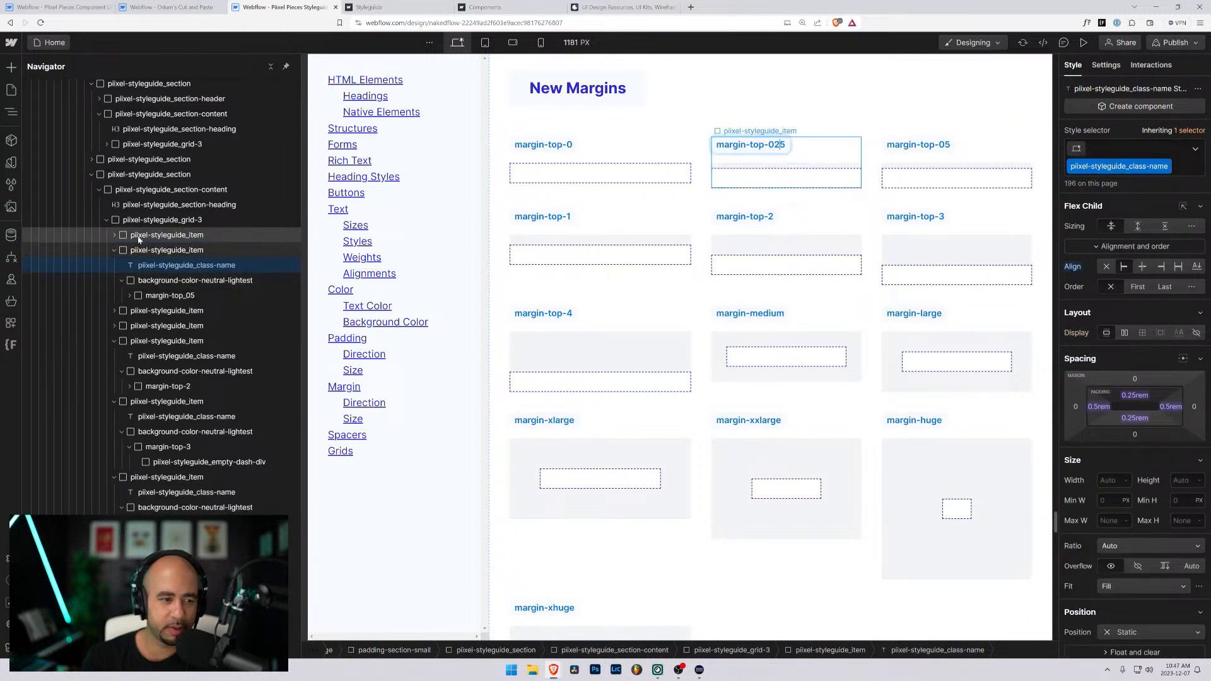
pyautogui.click(114, 235)
pyautogui.click(140, 282)
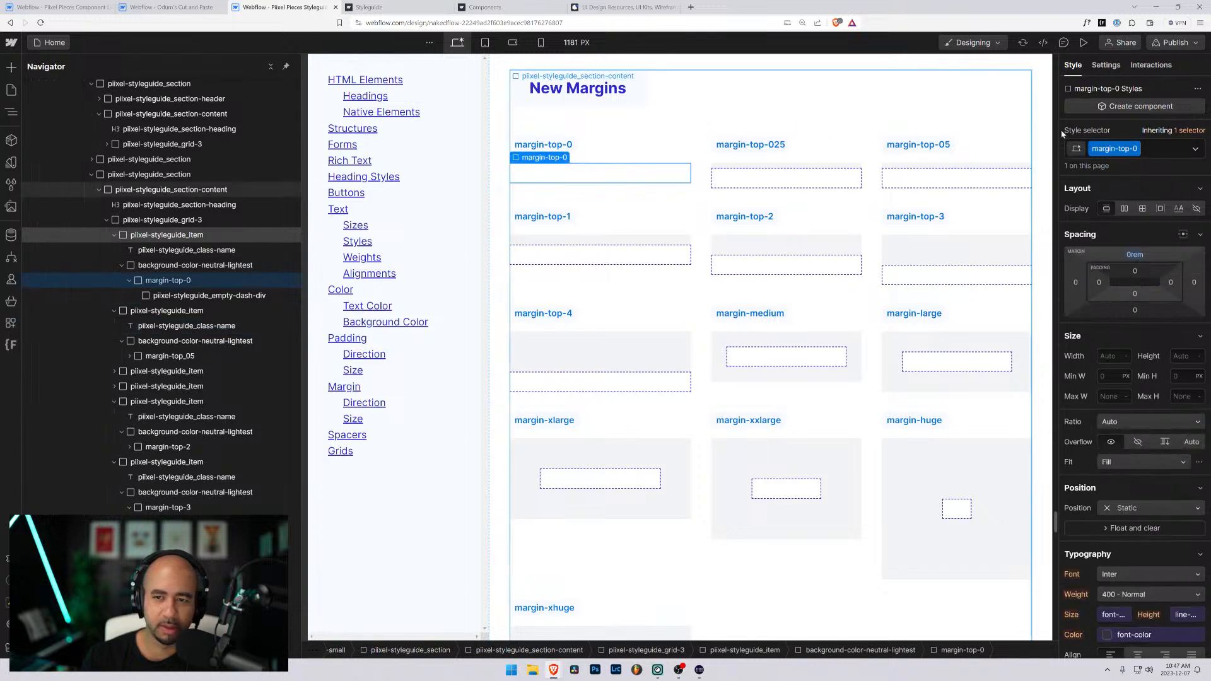
pyautogui.click(1136, 149)
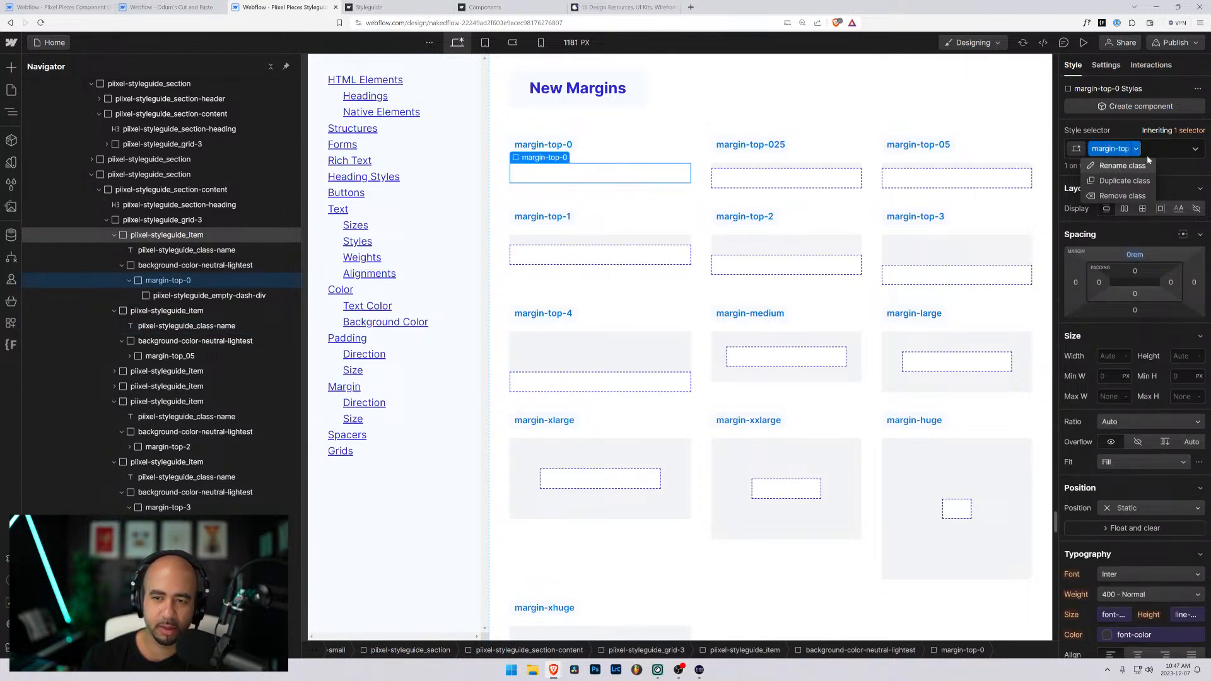
pyautogui.click(1165, 150)
pyautogui.click(1166, 150)
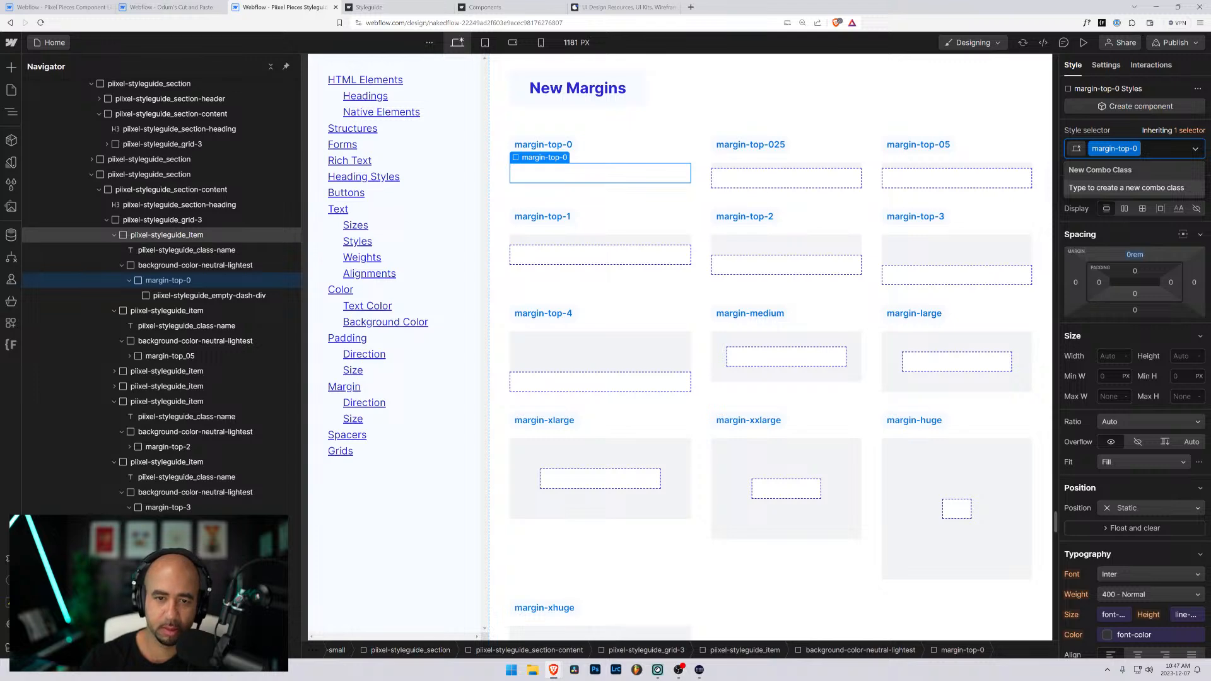
# - Replace the margin-top_05 class on the margin-top-025 item's inner div with a new class named margin-top-025
pyautogui.click(810, 176)
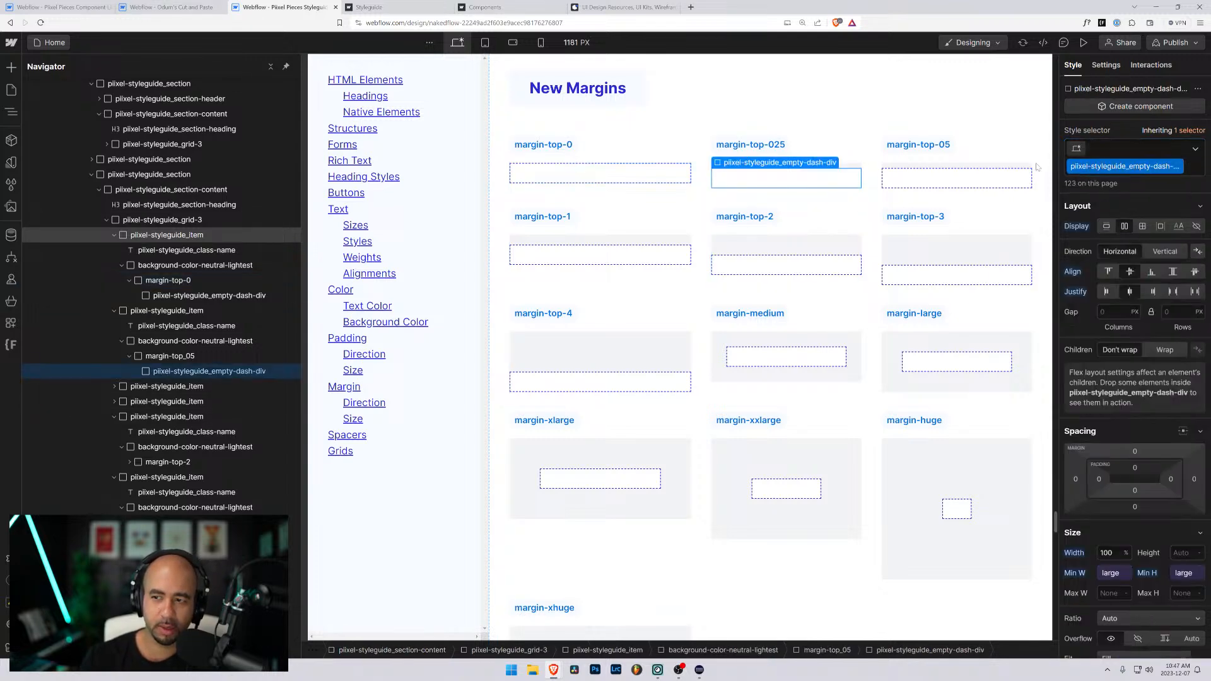
pyautogui.click(179, 357)
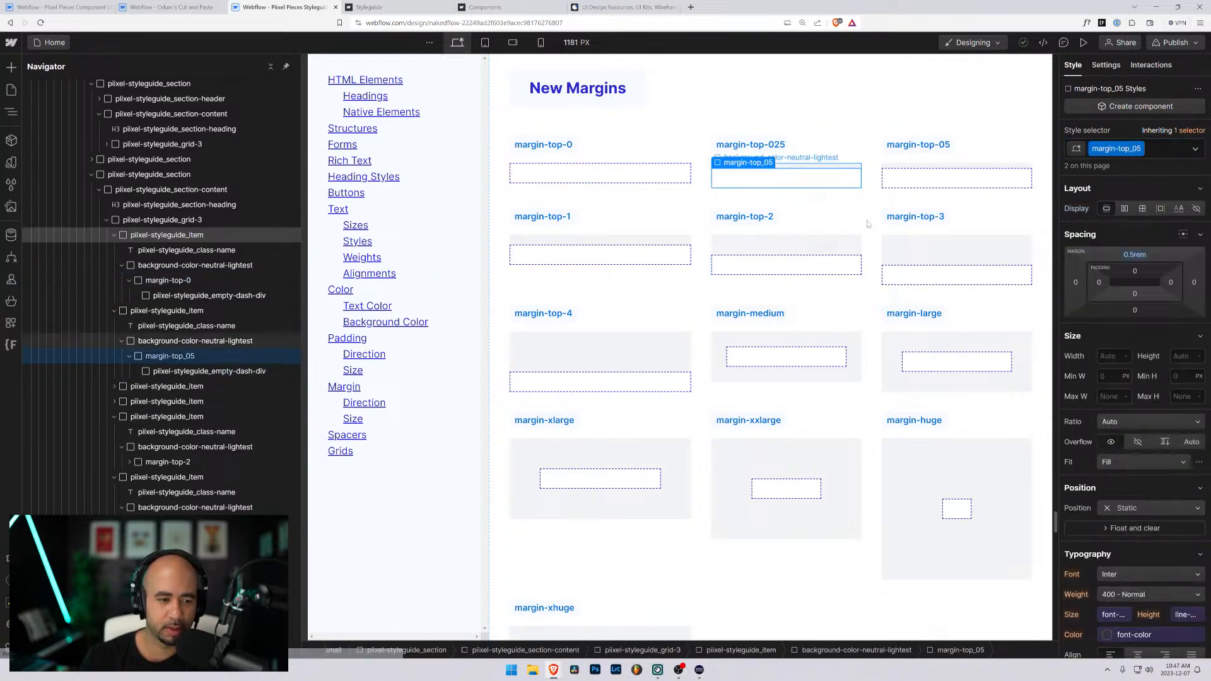
pyautogui.click(1161, 150)
pyautogui.press('BackSpace')
pyautogui.write('margin-top')
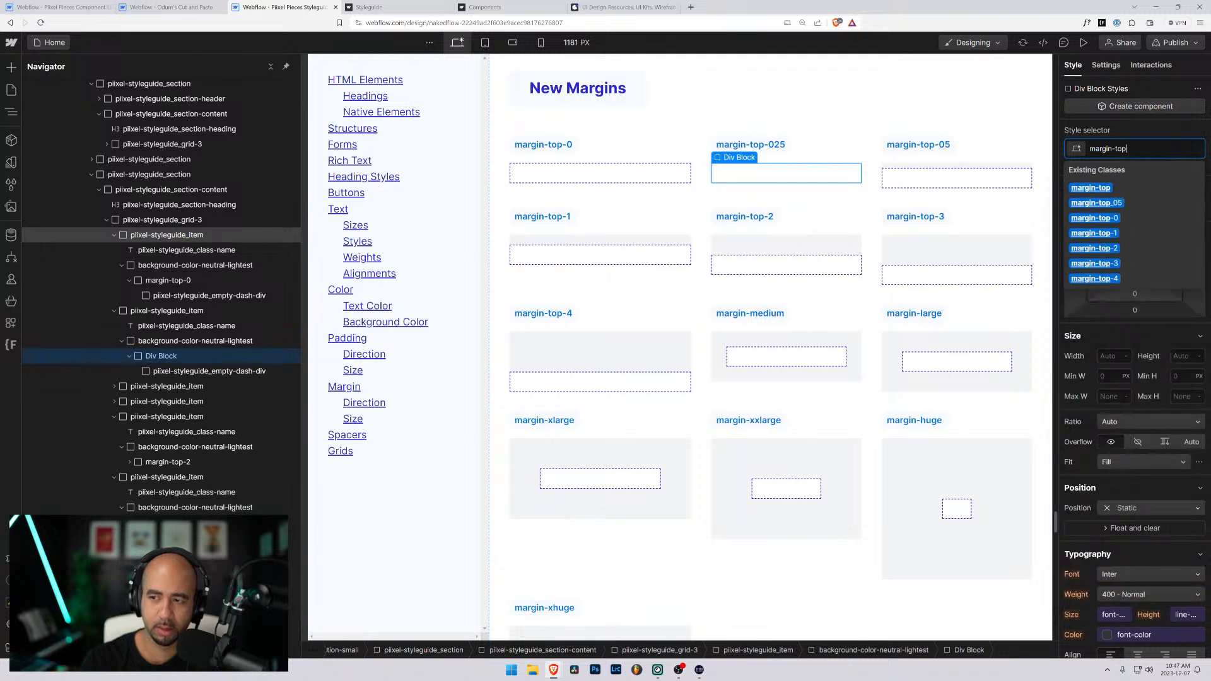
pyautogui.write('-025')
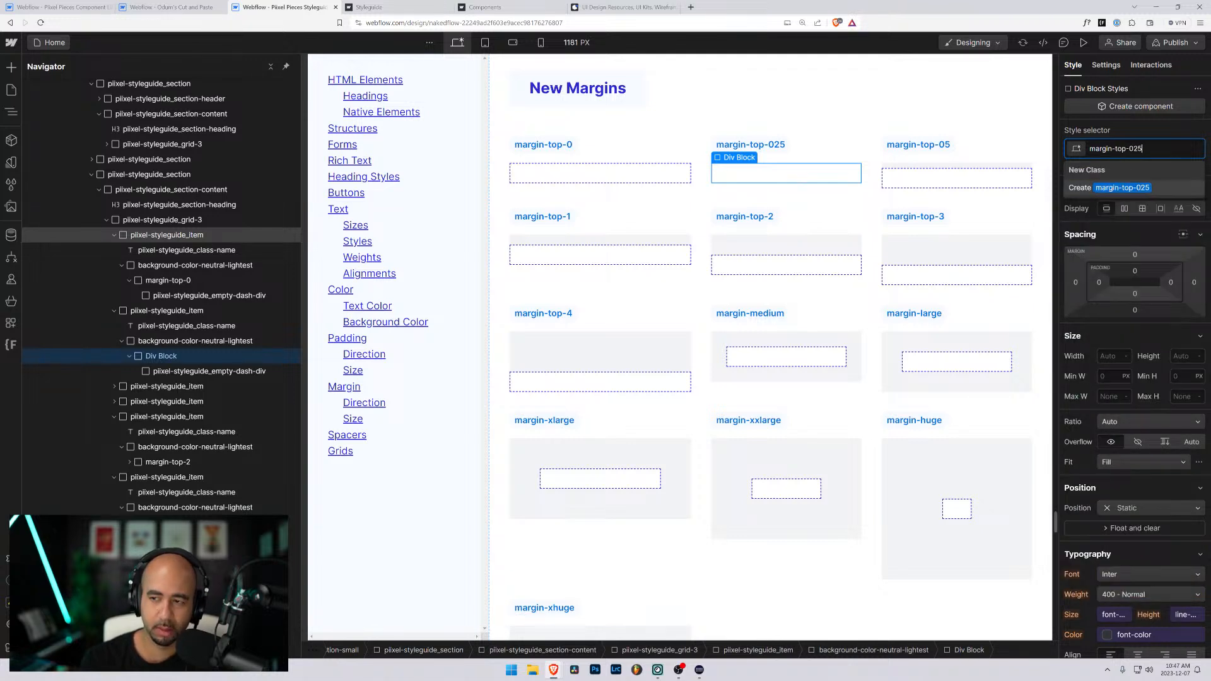
pyautogui.press('Escape')
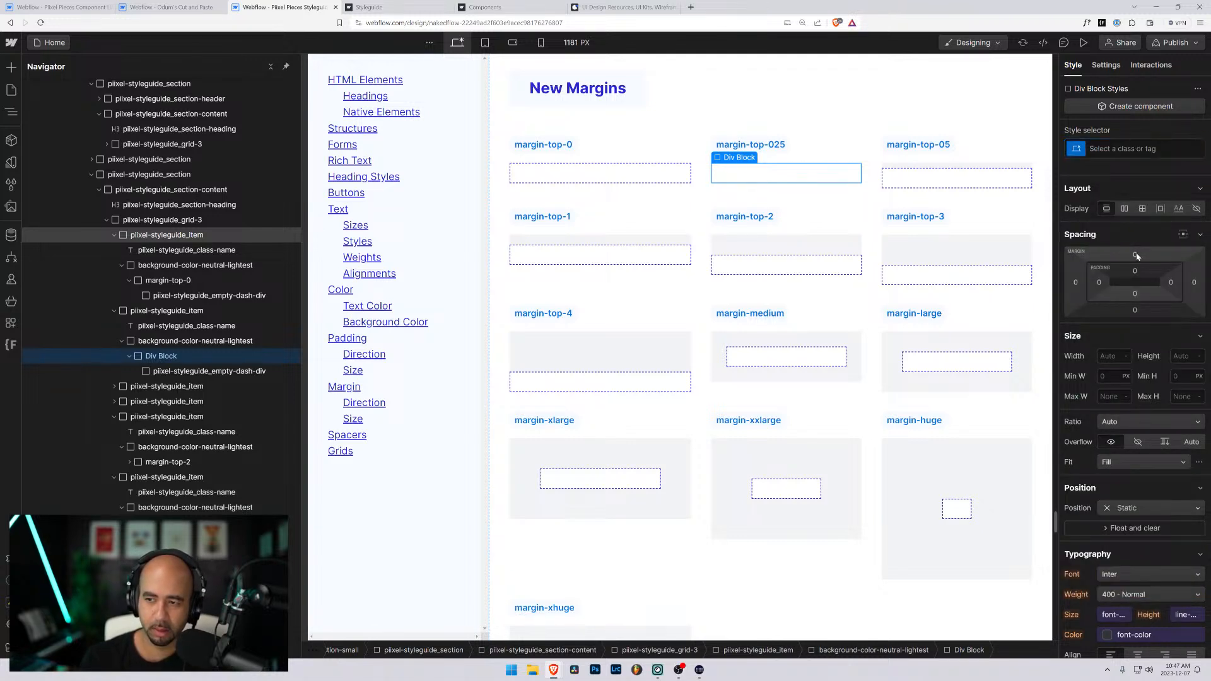
pyautogui.write('margin-to')
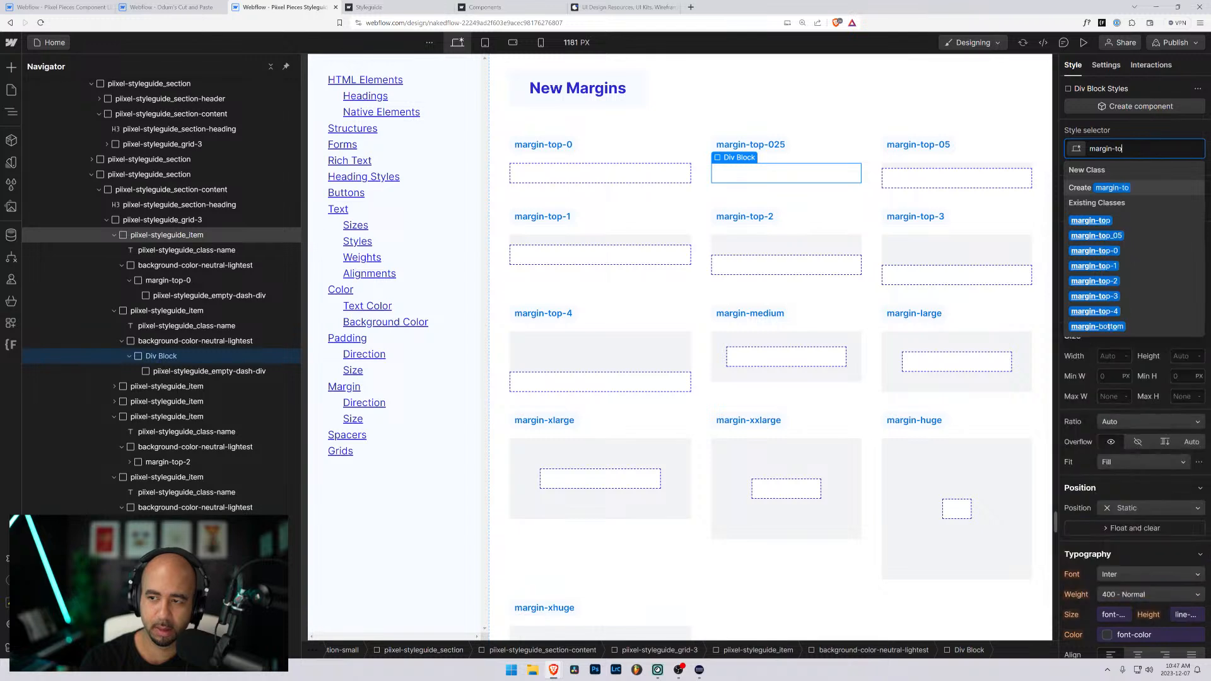
pyautogui.write('p-025')
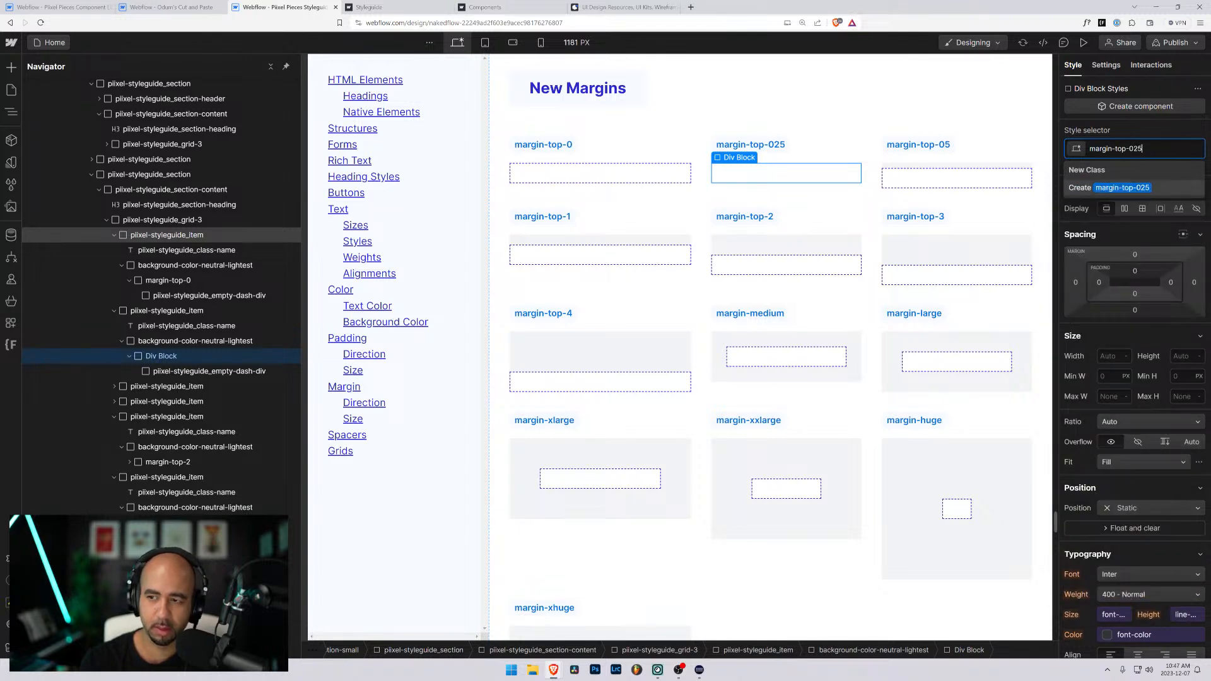
pyautogui.press('Return')
# - Set the top margin of the margin-top-025 class to 0.25rem
pyautogui.click(1134, 254)
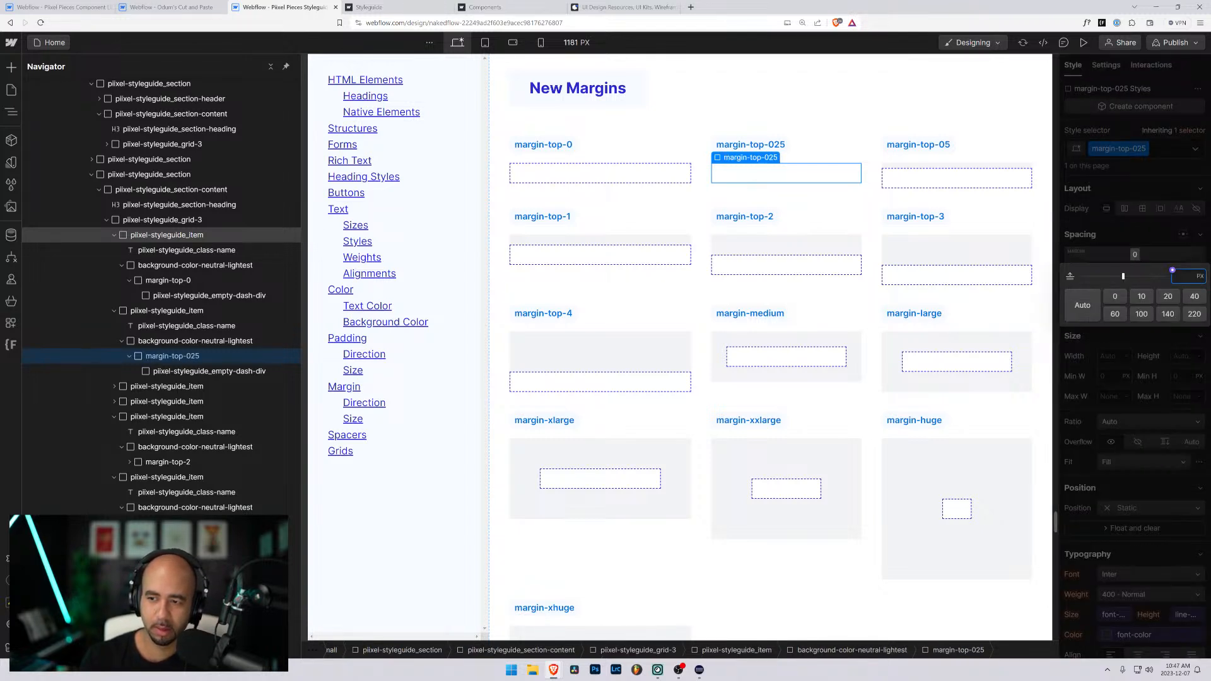
pyautogui.write('025')
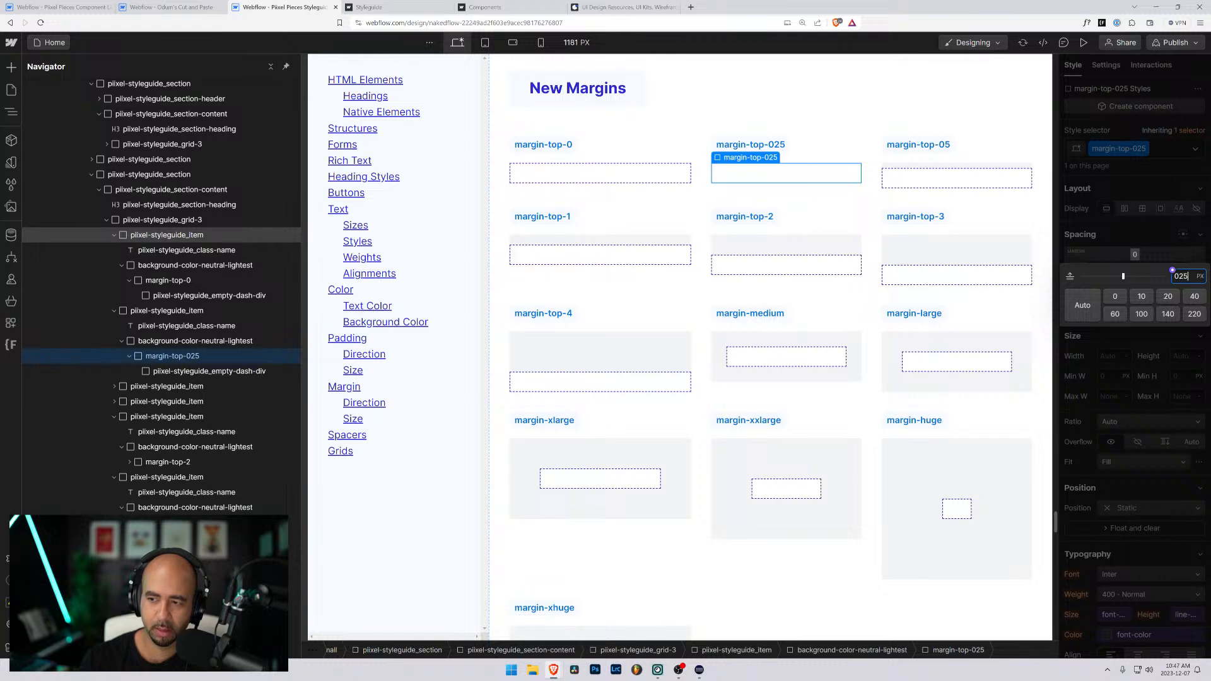
pyautogui.press('BackSpace')
pyautogui.press('BackSpace')
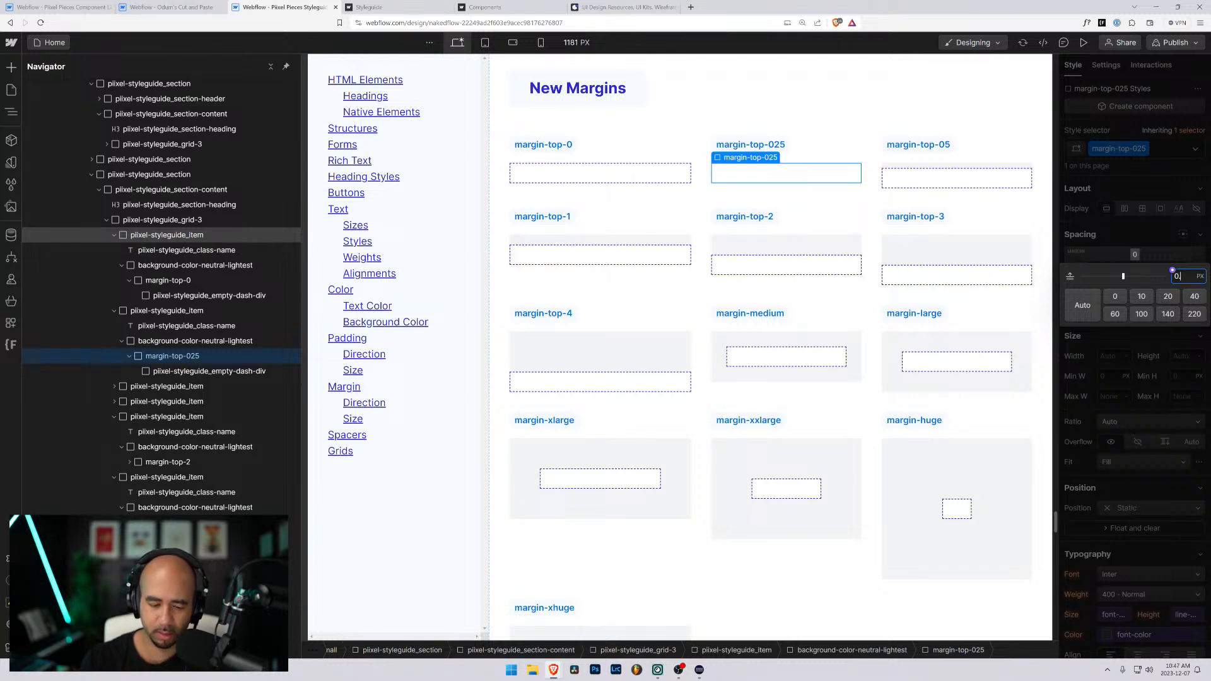
pyautogui.write('.25rem')
pyautogui.press('Return')
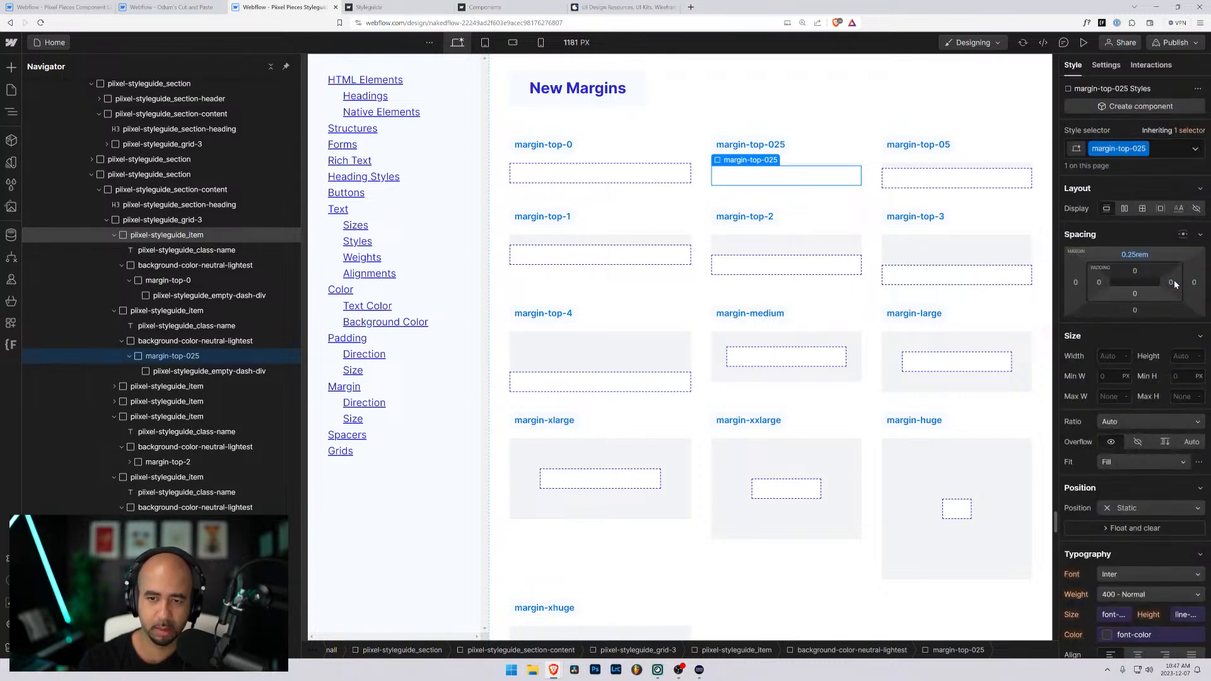
pyautogui.click(830, 121)
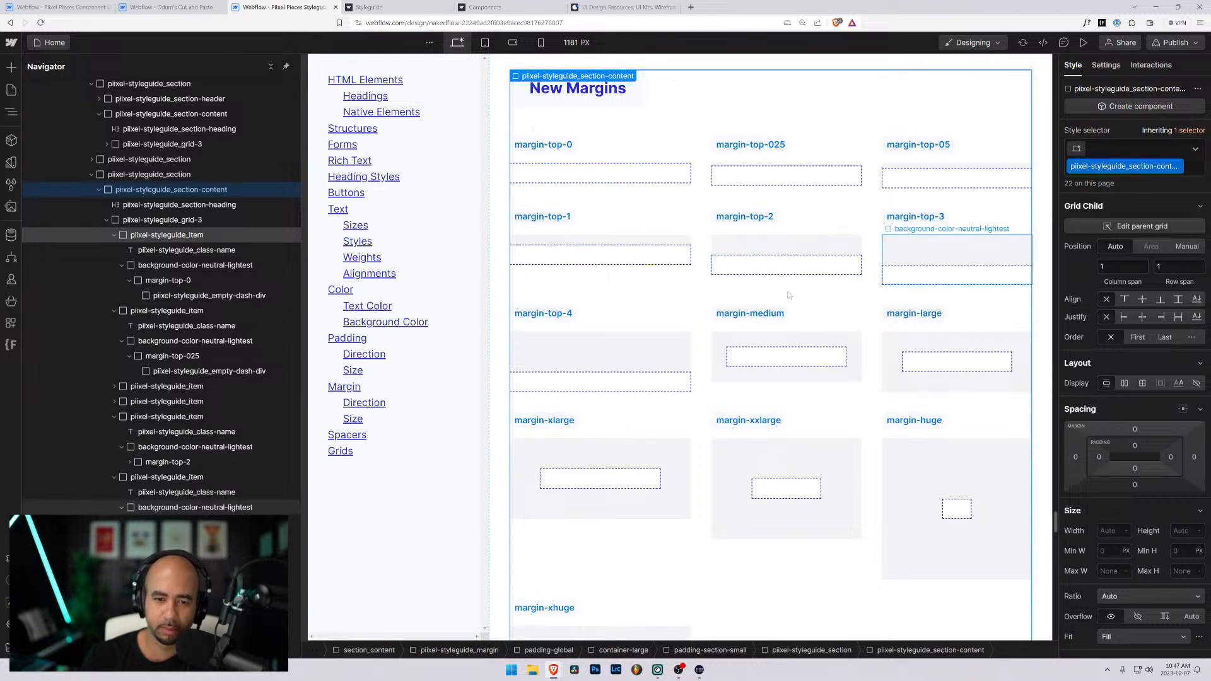
# - Change the margin-medium item's label in the New Margins grid to margin-top-5
pyautogui.click(789, 315)
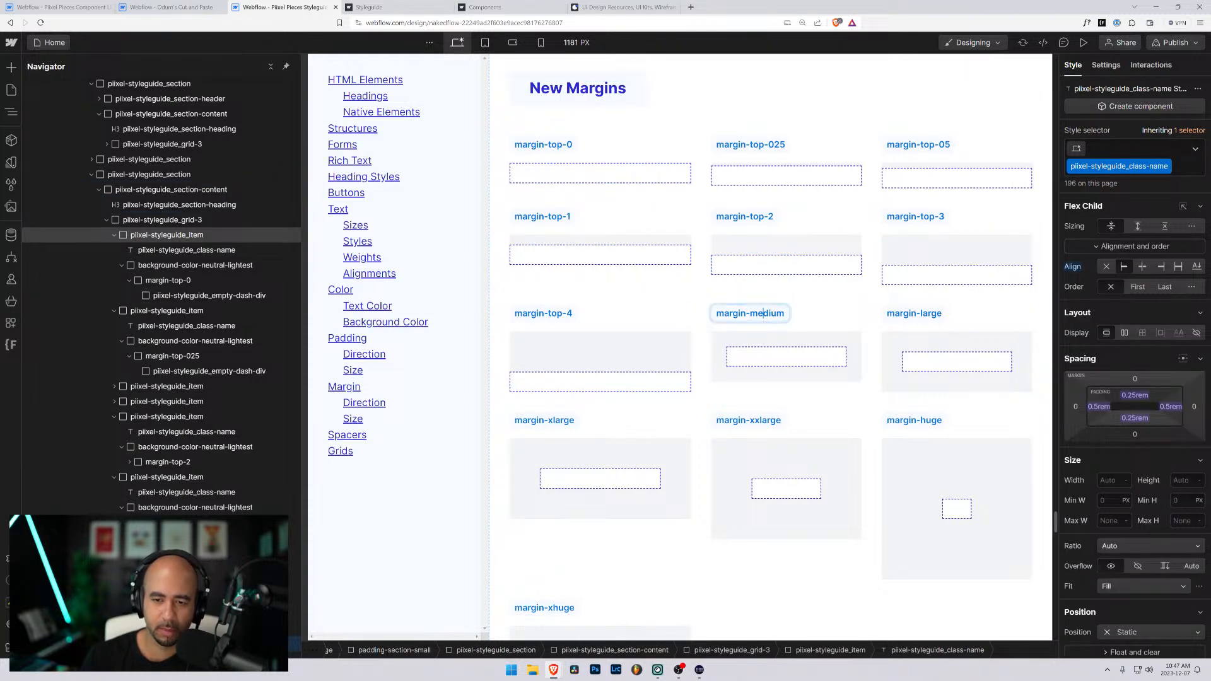
pyautogui.doubleClick(800, 315)
pyautogui.write('top-5')
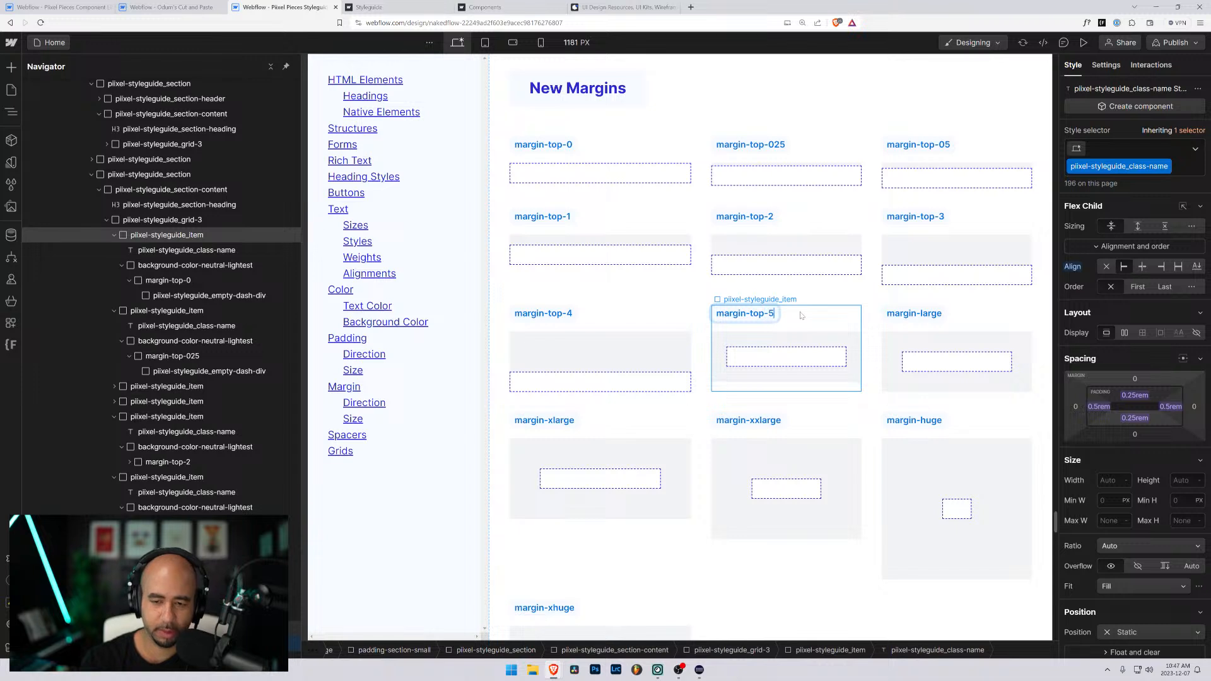
pyautogui.hotkey('shift', 'Left')
pyautogui.hotkey('shift', 'Left')
pyautogui.press('Right')
pyautogui.press('Left')
pyautogui.hotkey('ctrl', 'shift', 'Left')
pyautogui.hotkey('ctrl', 'shift', 'Left')
pyautogui.hotkey('ctrl', 'shift', 'Left')
pyautogui.hotkey('ctrl', 'shift', 'Left')
pyautogui.hotkey('ctrl', 'c')
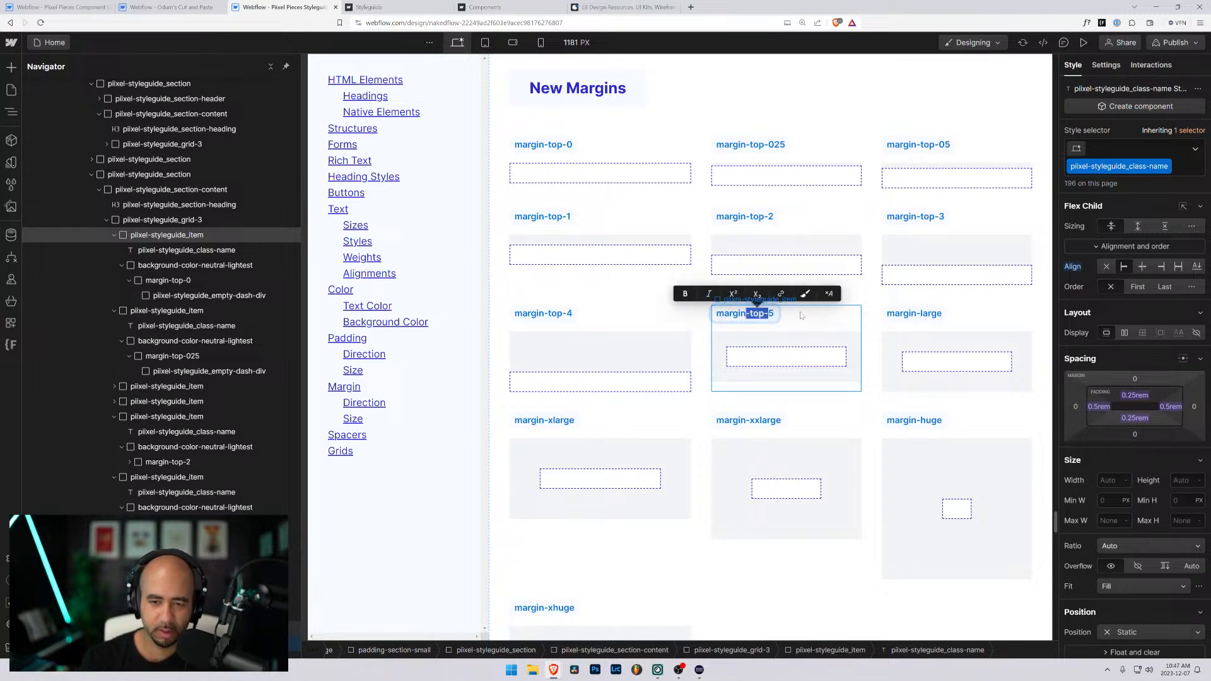
pyautogui.press('End')
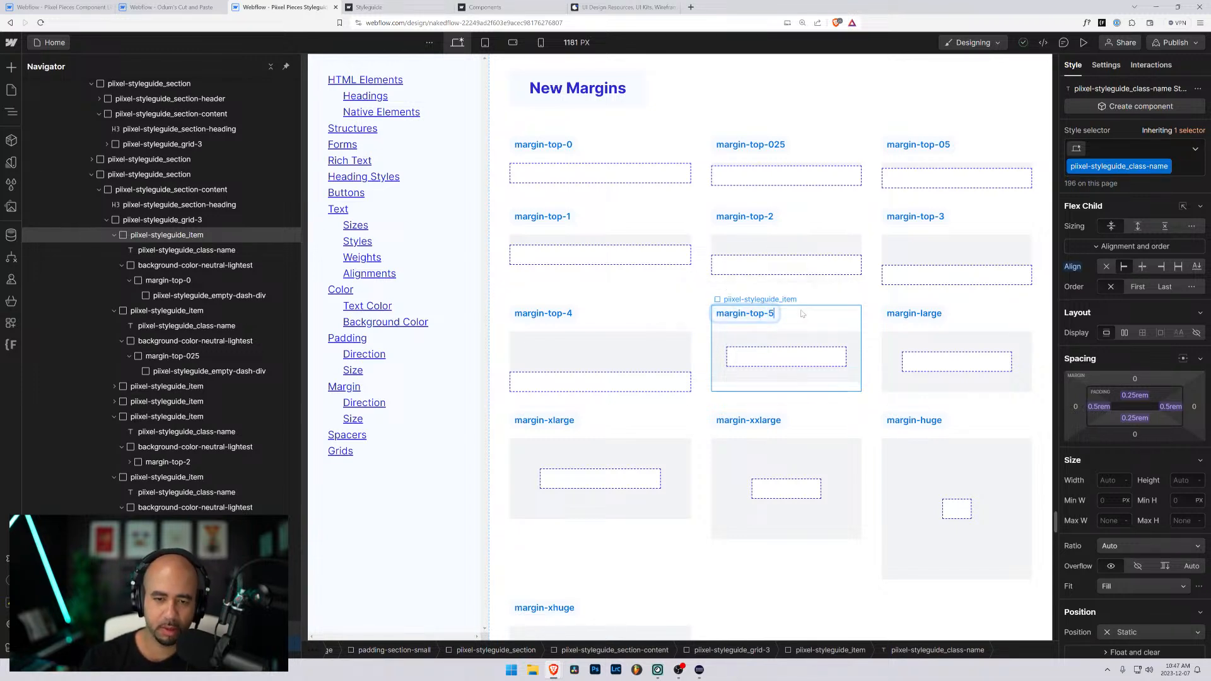
pyautogui.press('Return')
pyautogui.press('BackSpace')
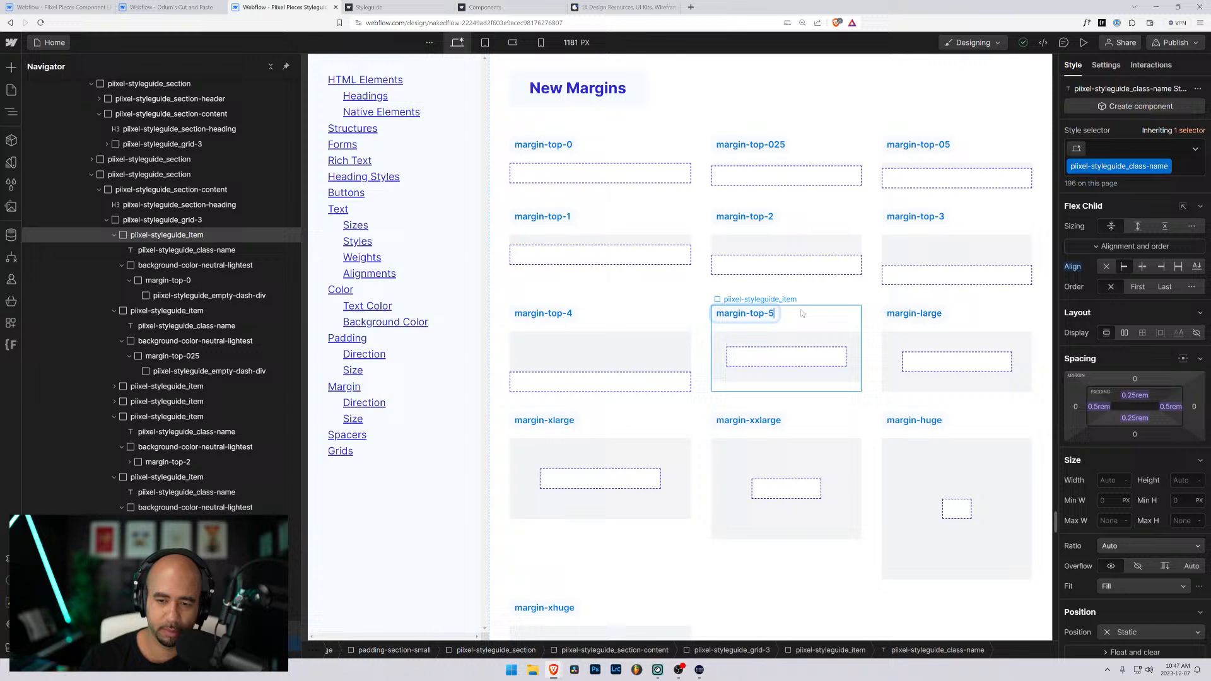
pyautogui.press('Escape')
# - Replace the margin-medium class on the margin-top-5 item's inner div with a new class named margin-top-5
pyautogui.click(754, 358)
pyautogui.press('Up')
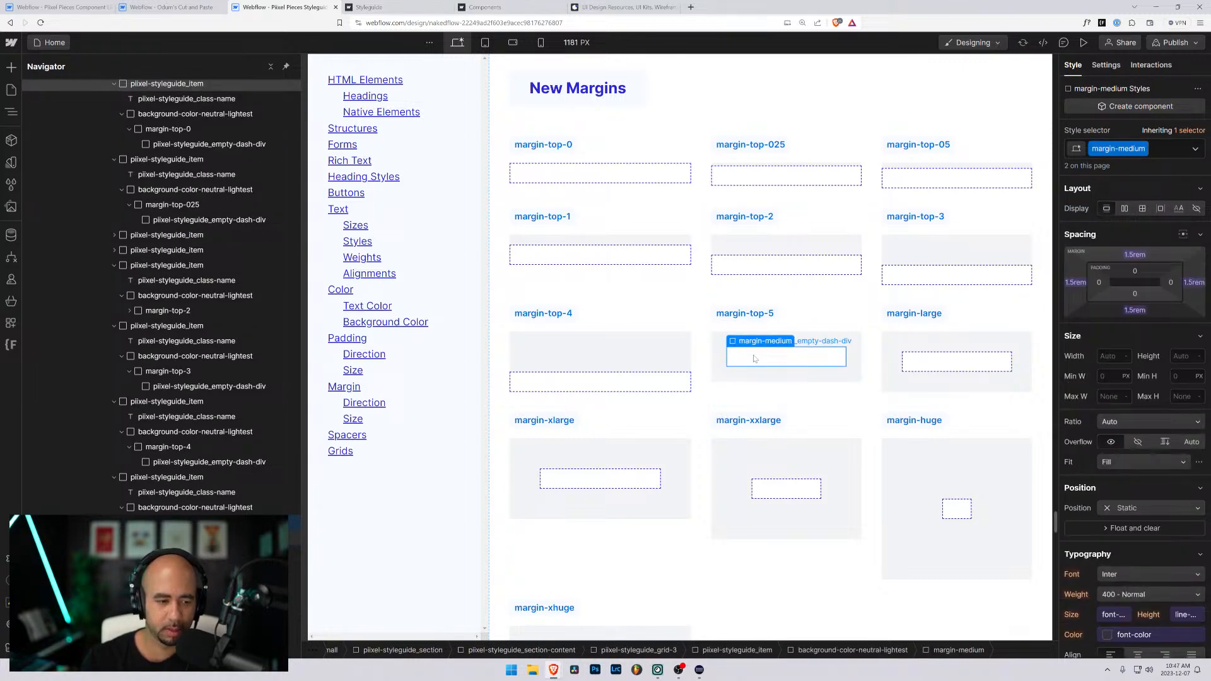
pyautogui.hotkey('ctrl', 'Return')
pyautogui.press('BackSpace')
pyautogui.write('margin-top-')
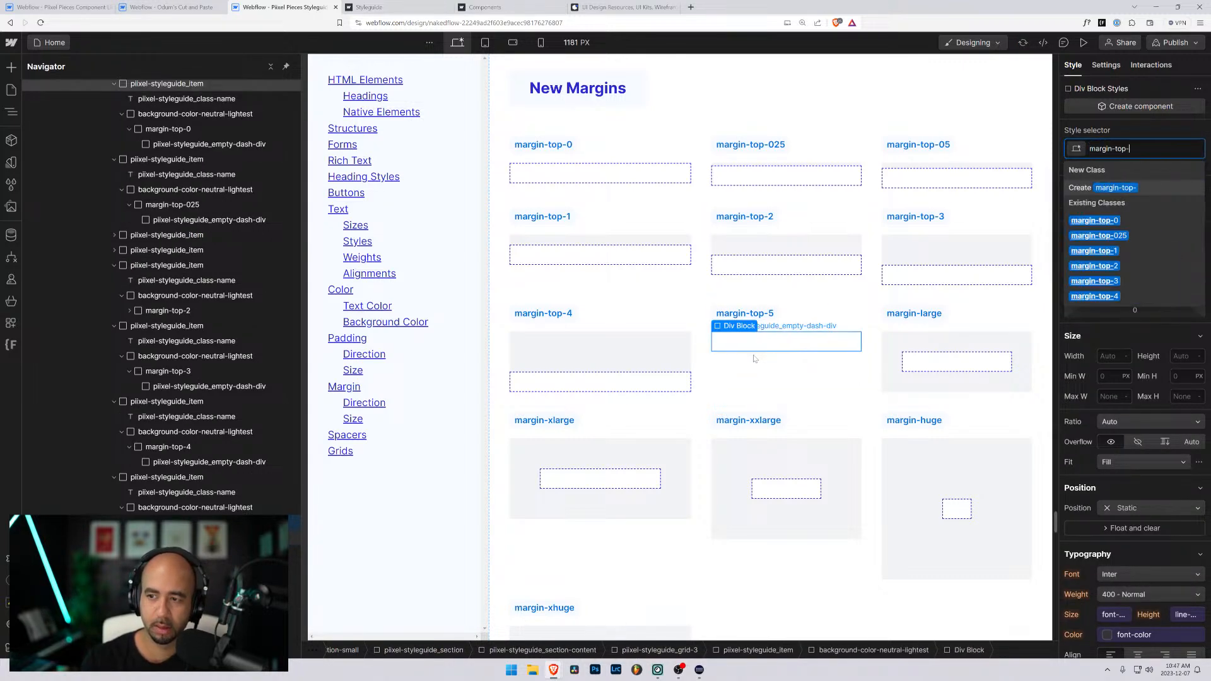
pyautogui.write('5')
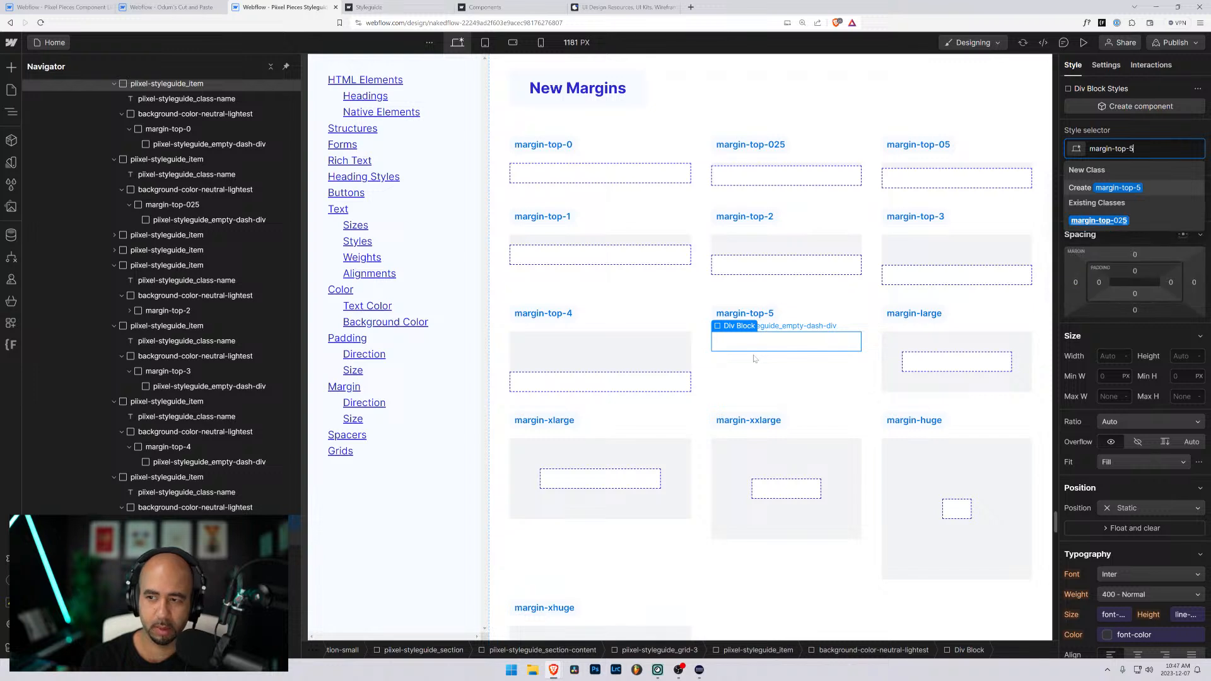
pyautogui.press('Return')
# - Set the top margin of the margin-top-5 class to 5rem
pyautogui.click(1134, 256)
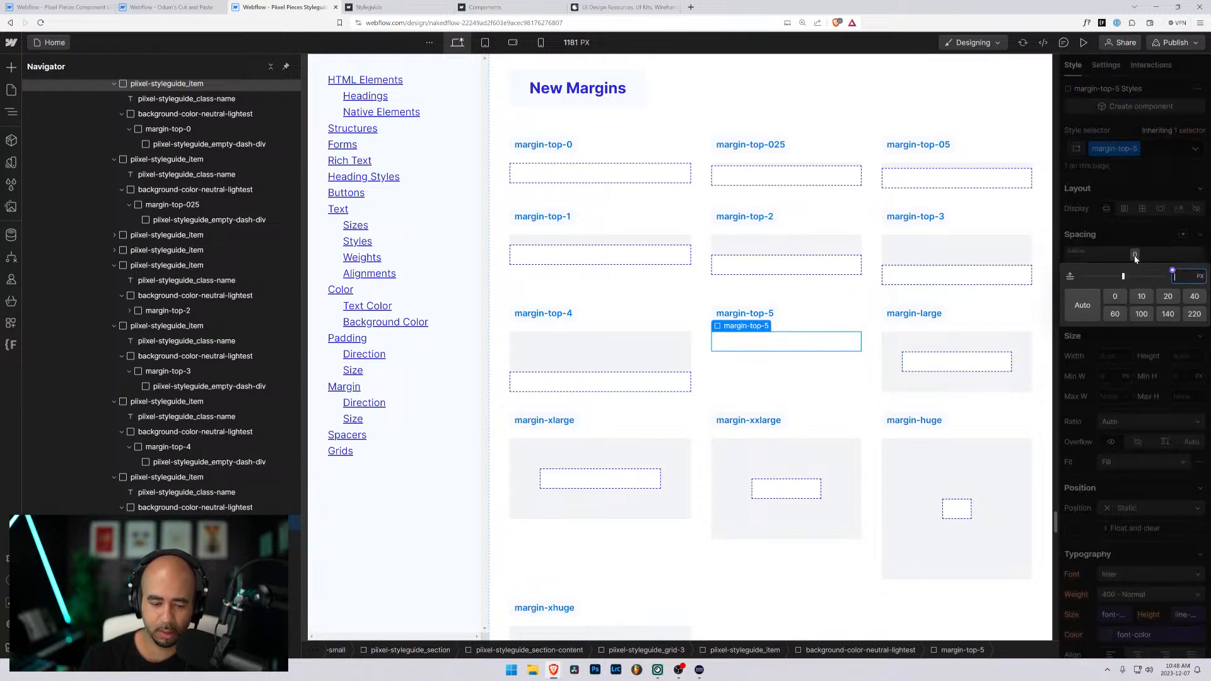
pyautogui.write('5rem')
pyautogui.press('Return')
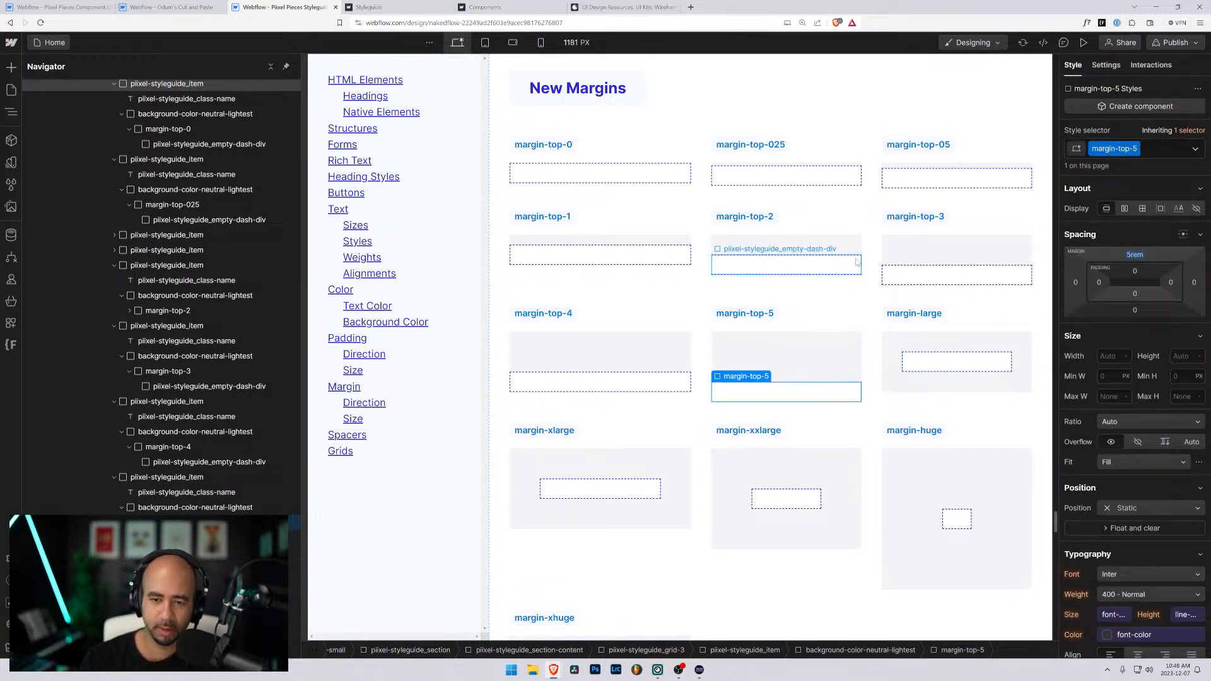
# - Change the margin-large item's label in the New Margins grid to margin-top-6
pyautogui.doubleClick(930, 318)
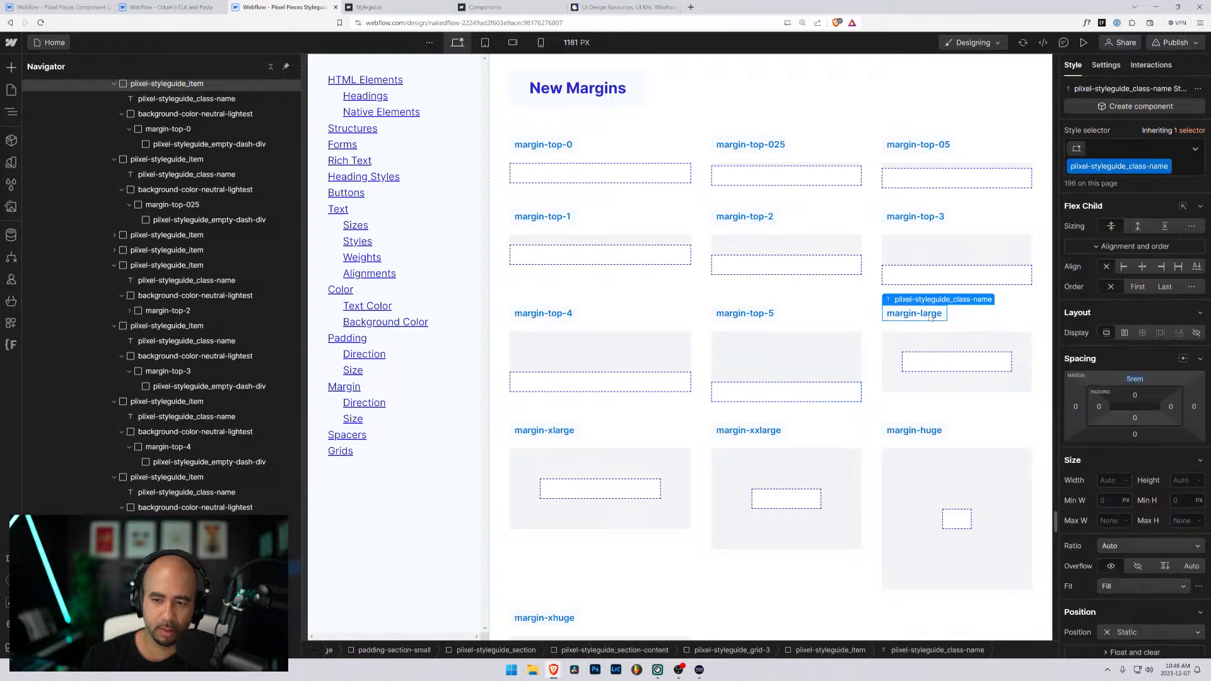
pyautogui.hotkey('ctrl', 'a')
pyautogui.hotkey('ctrl', 'v')
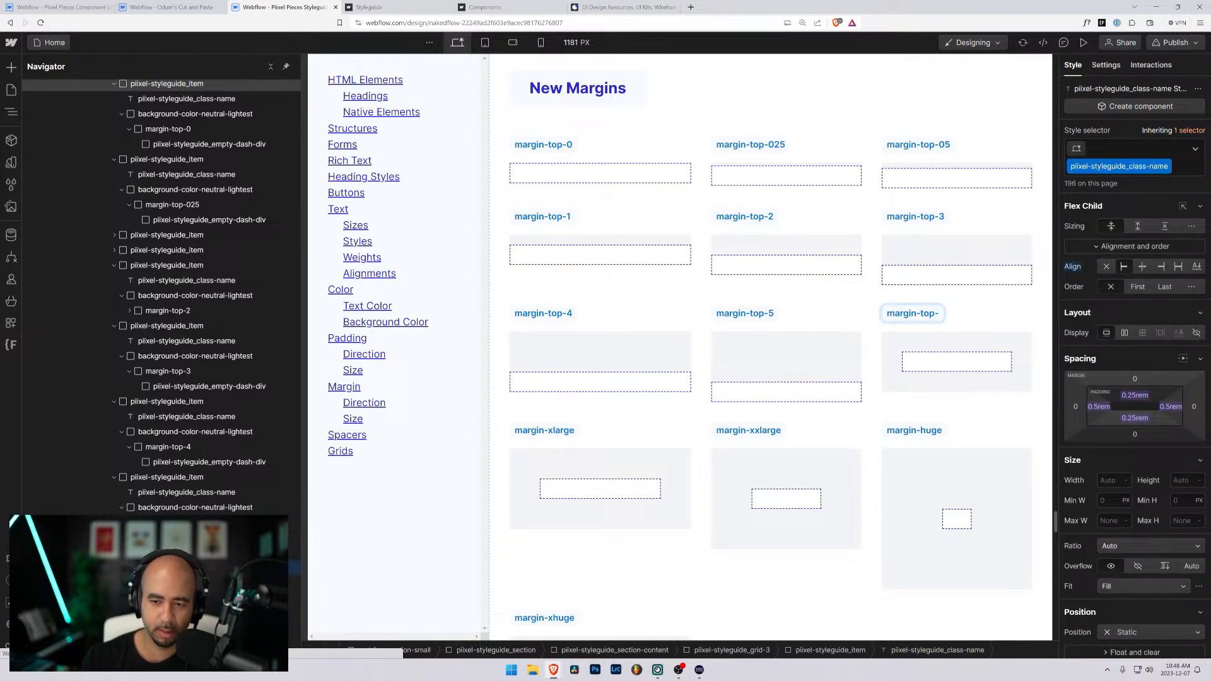
pyautogui.write('6')
pyautogui.press('Escape')
# - Replace the margin-large class on the margin-top-6 item's inner div with a new class named margin-top-6
pyautogui.click(952, 356)
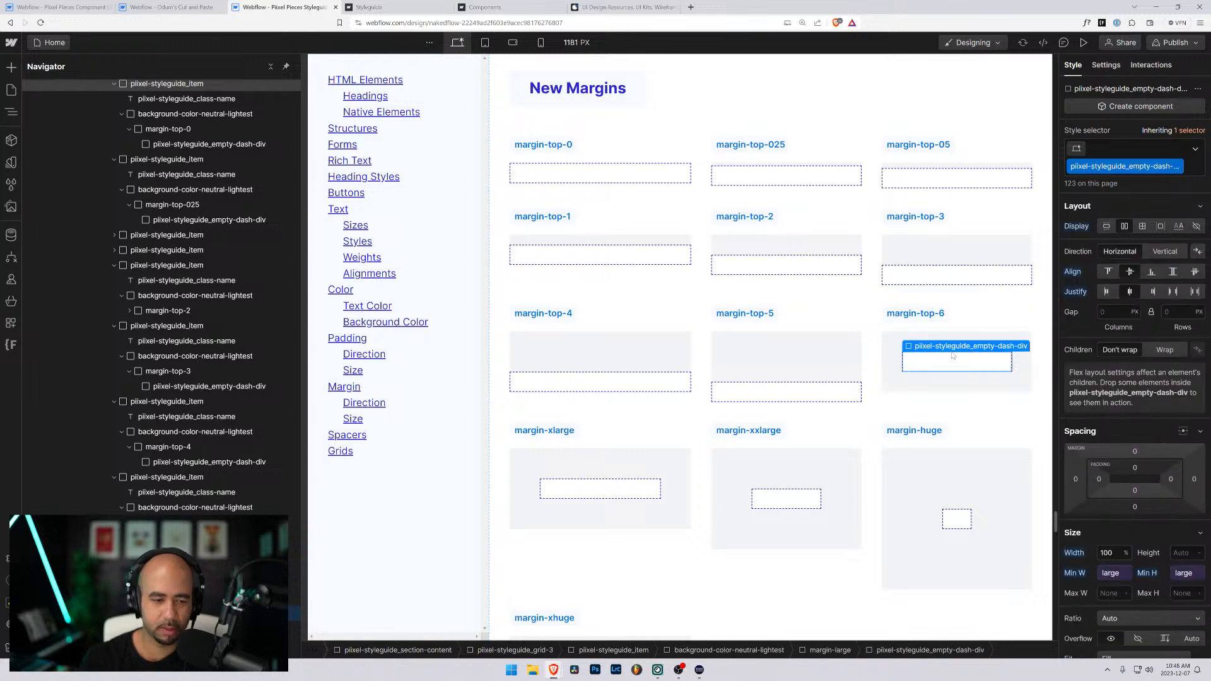
pyautogui.press('Up')
pyautogui.hotkey('ctrl', 'Return')
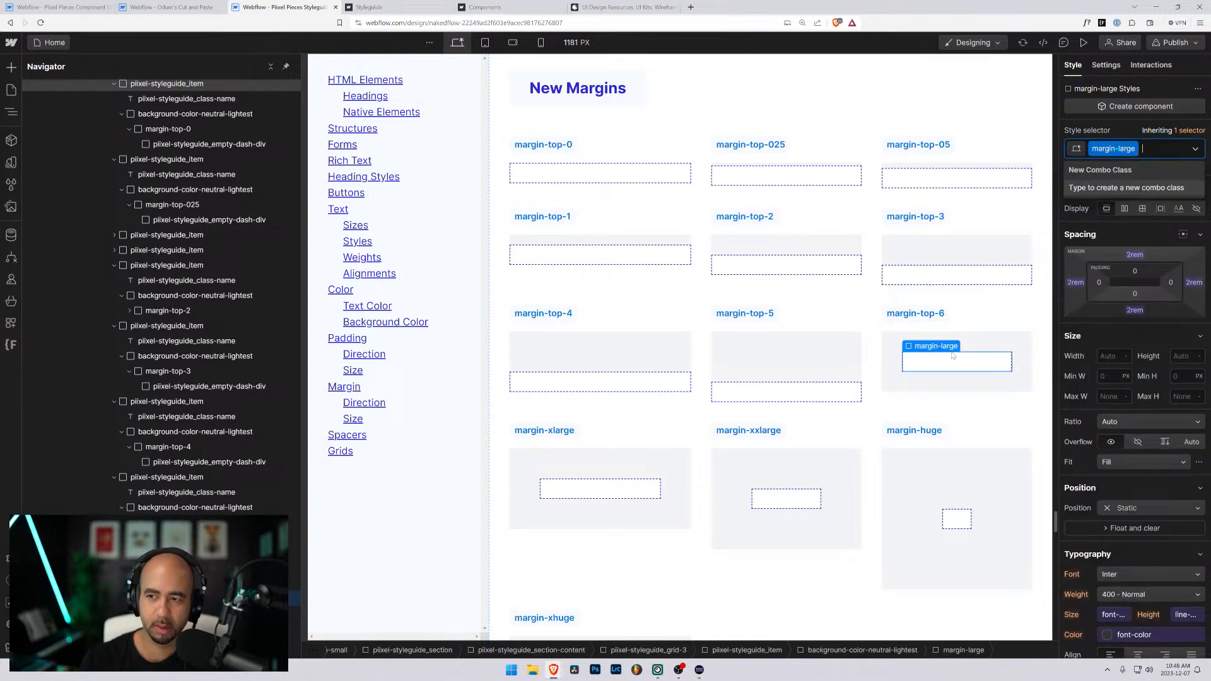
pyautogui.press('BackSpace')
pyautogui.write('margin-top-6')
pyautogui.press('Return')
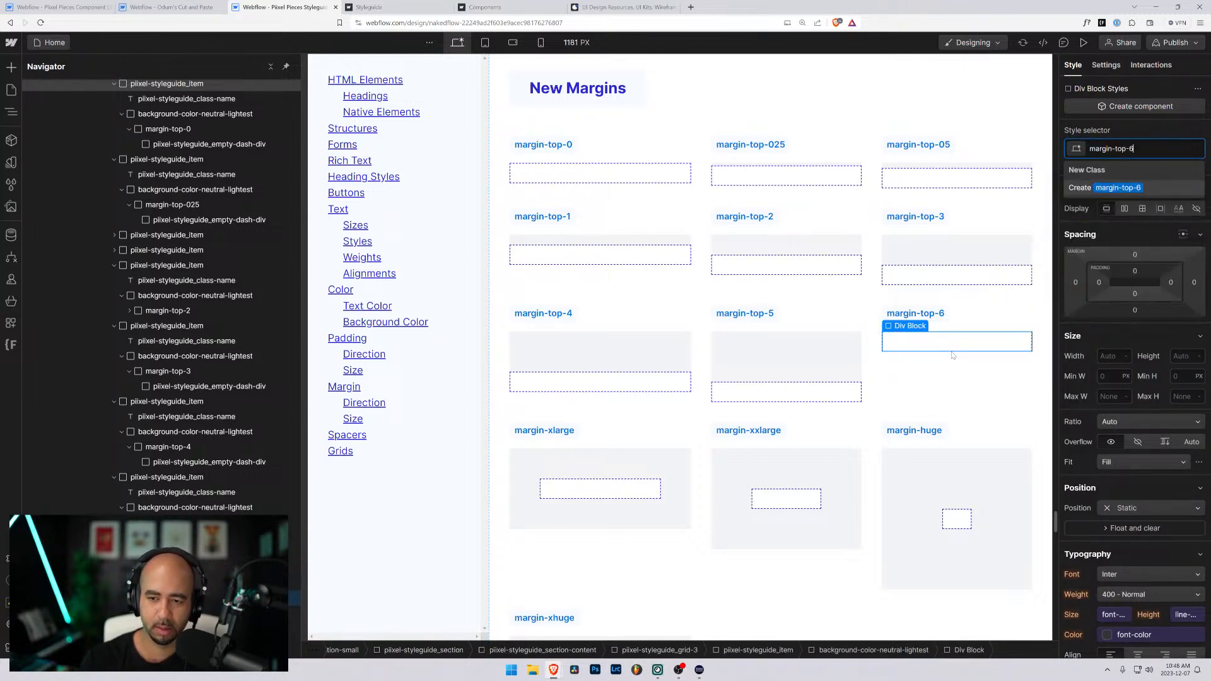
# - Set the top margin of the margin-top-6 class to 6rem
pyautogui.click(1135, 255)
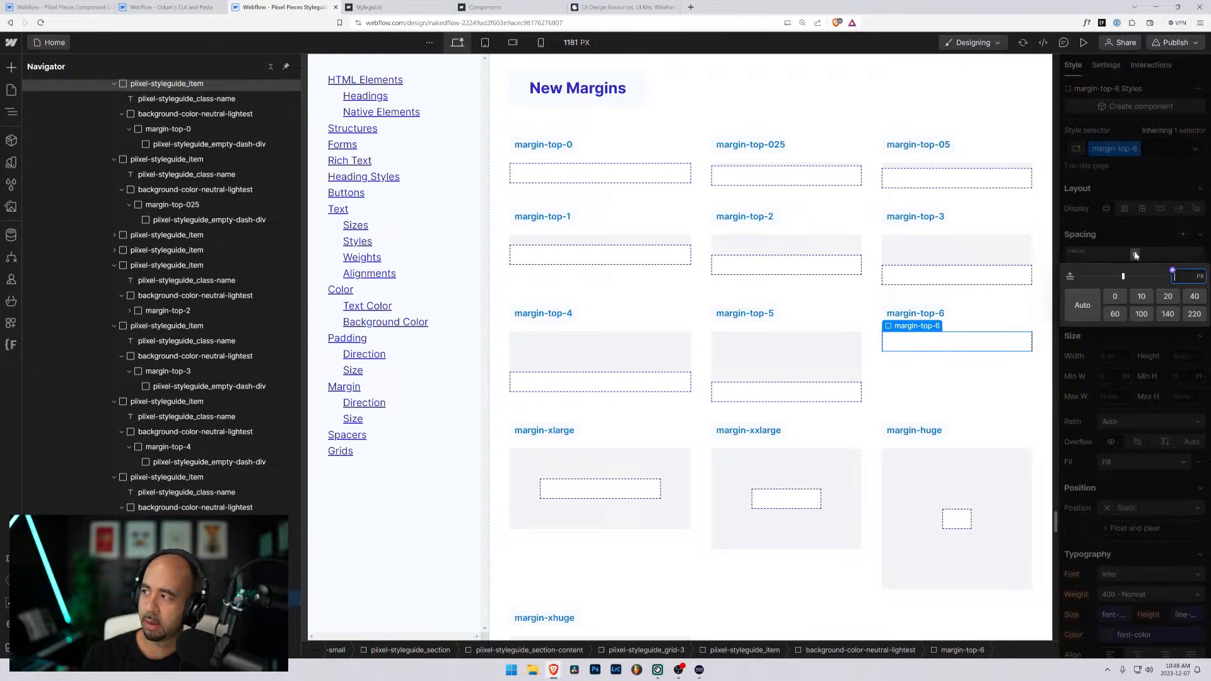
pyautogui.write('6rem')
pyautogui.press('Return')
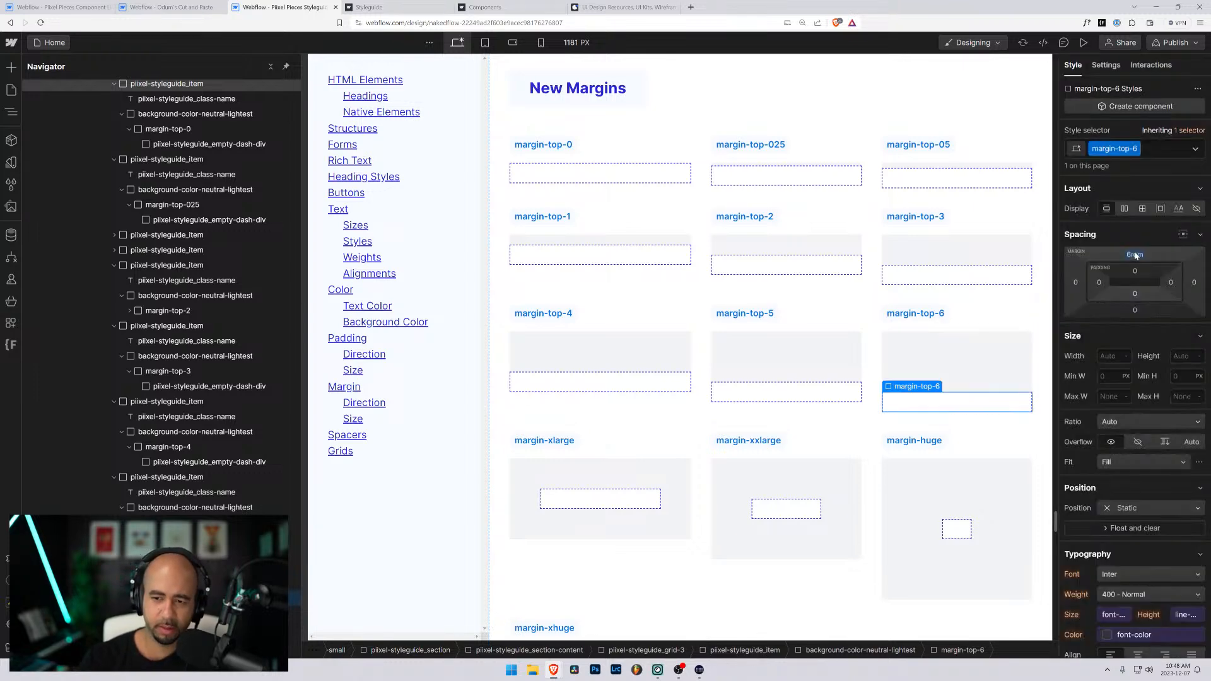
# - Change the margin-xlarge item's label in the New Margins grid to margin-top-7
pyautogui.scroll(-4, 717, 252)
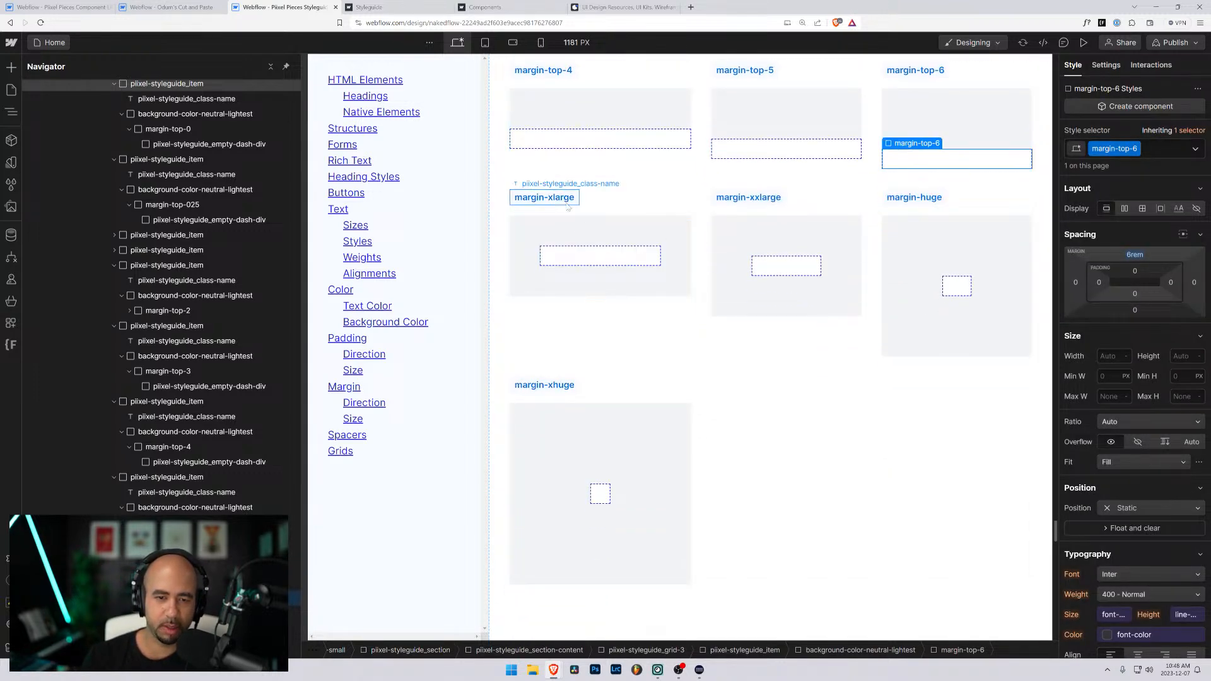
pyautogui.doubleClick(562, 200)
pyautogui.write('margin-top-')
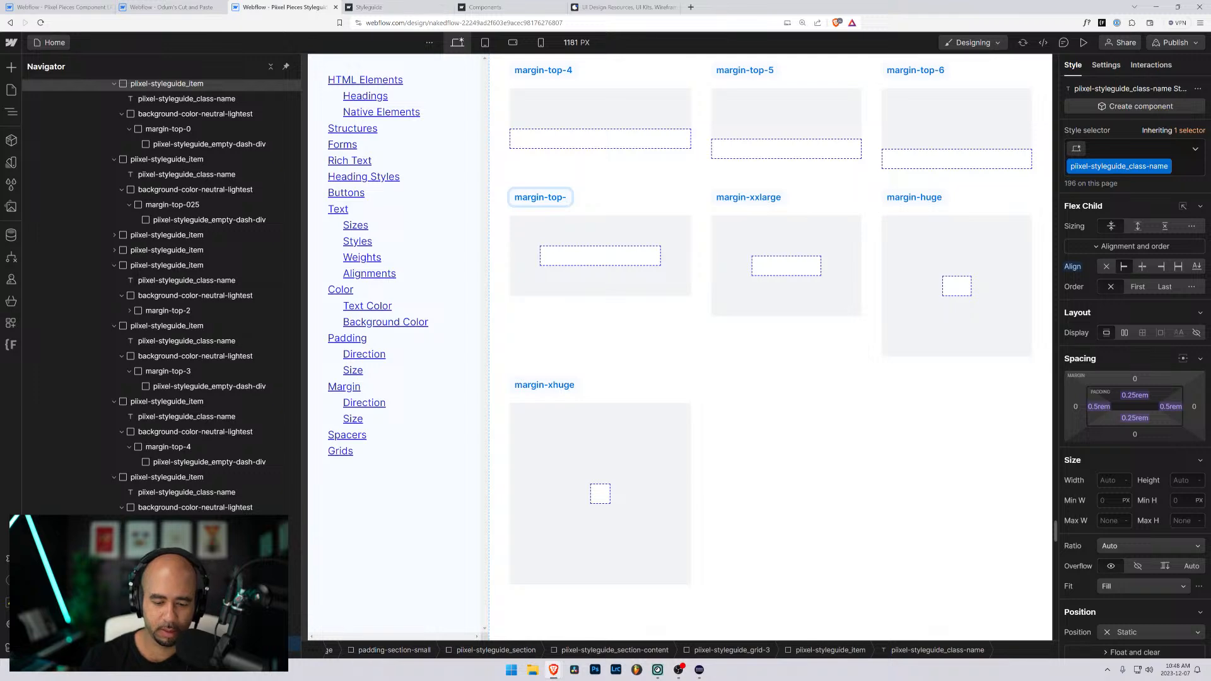
pyautogui.write('7')
pyautogui.scroll(6, 593, 231)
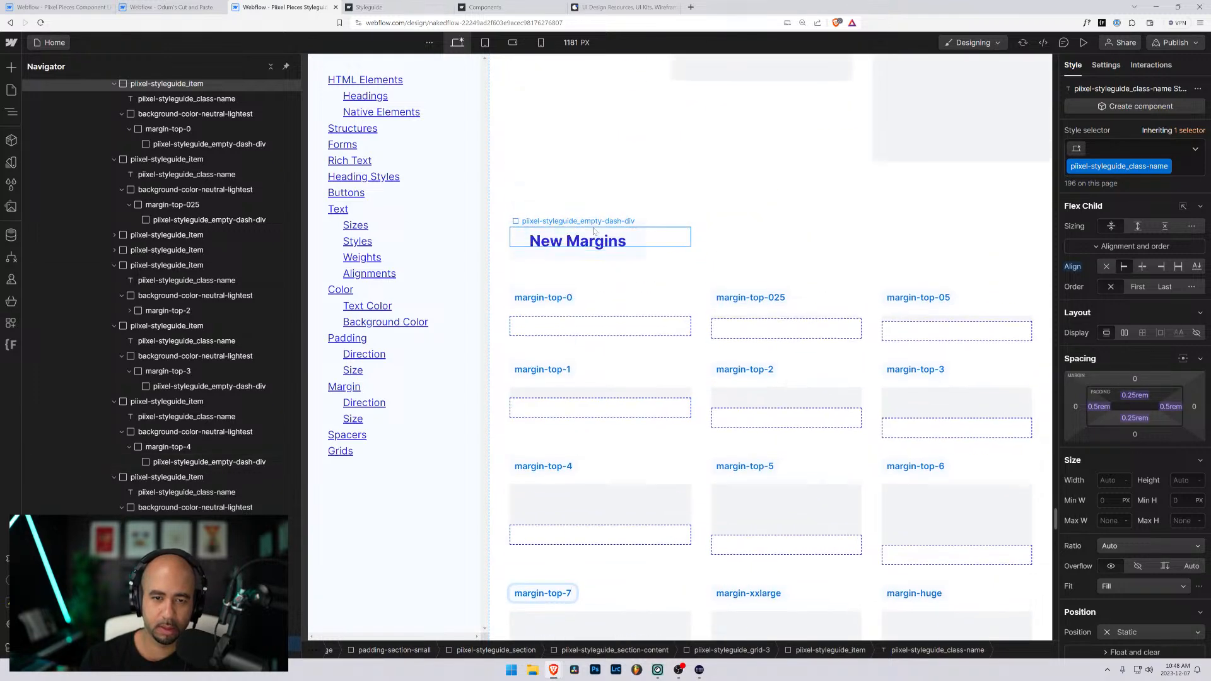
pyautogui.scroll(-4, 593, 230)
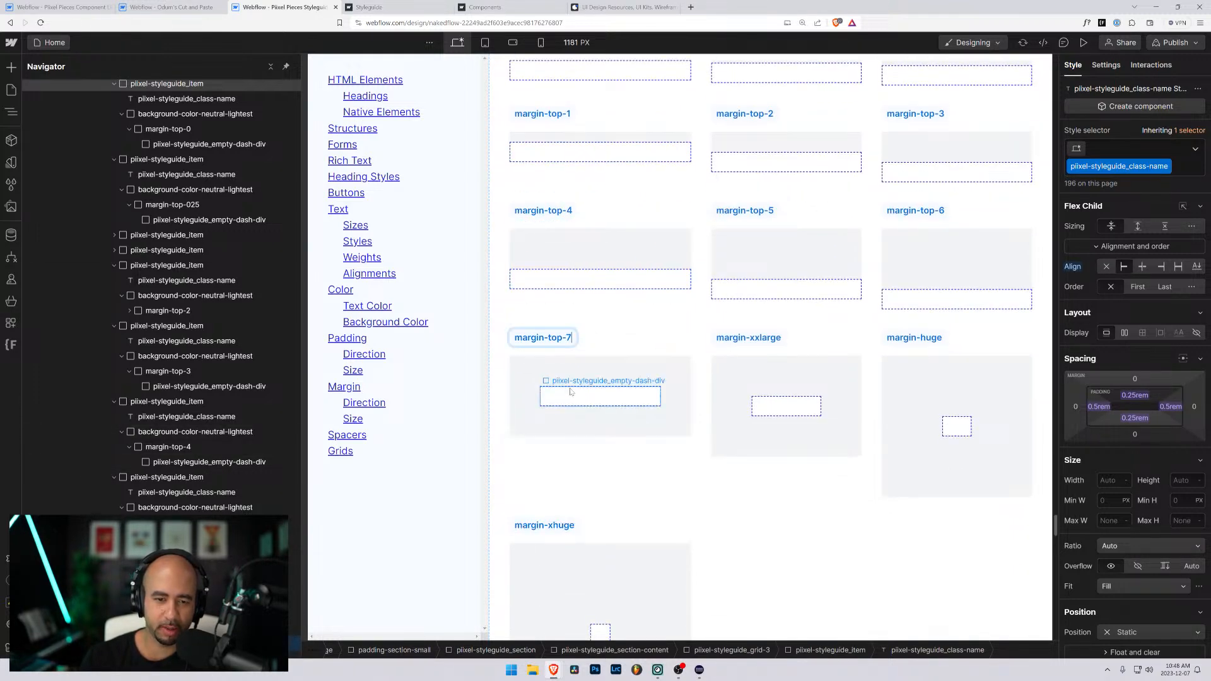
# - Replace the margin-xlarge class on the margin-top-7 item's inner div with a new class named margin-top-7
pyautogui.click(571, 392)
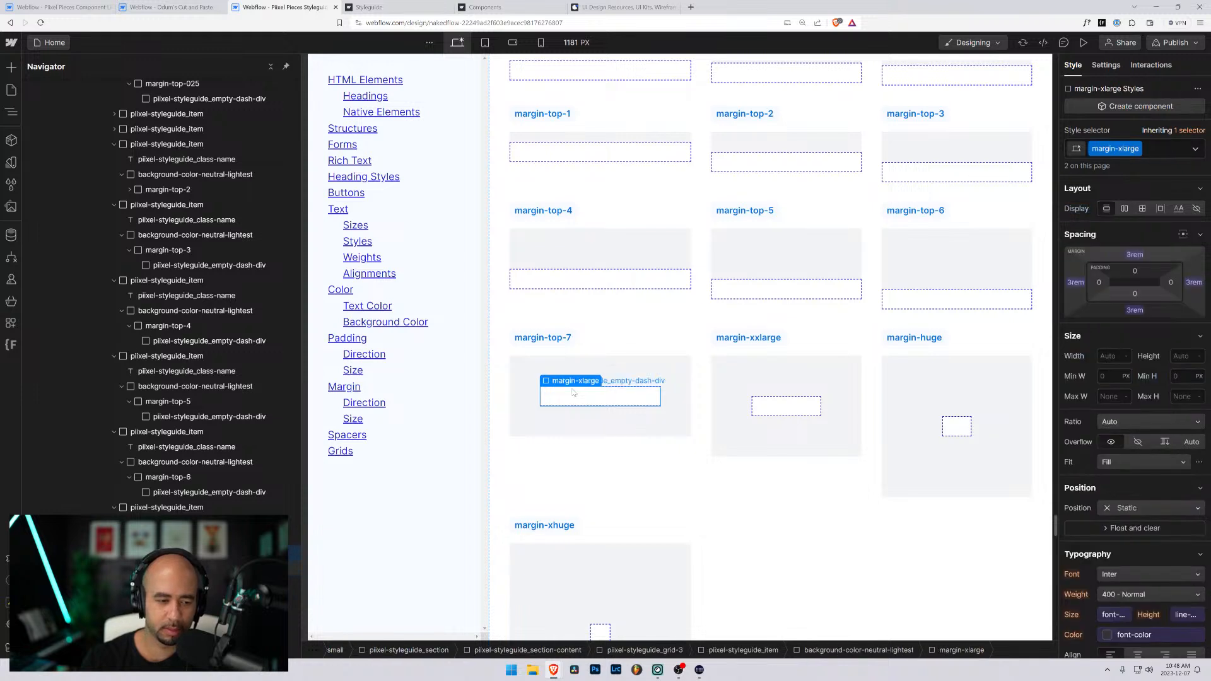
pyautogui.hotkey('ctrl', 'Return')
pyautogui.press('BackSpace')
pyautogui.write('margin-top-')
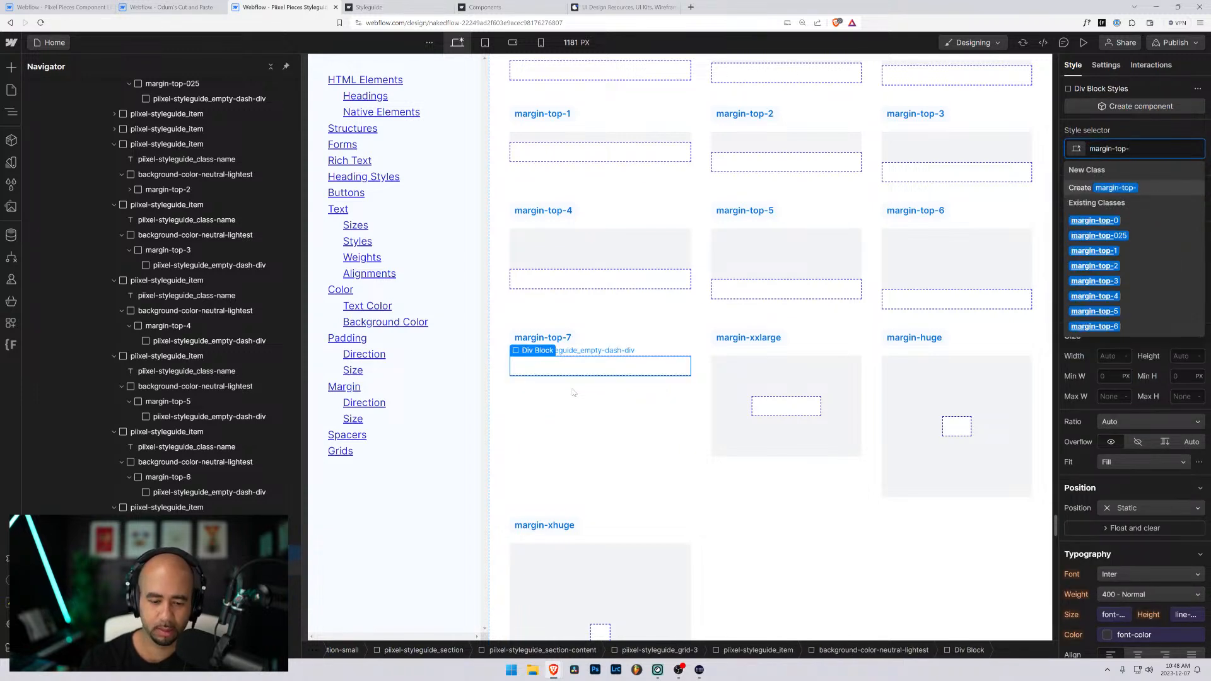
pyautogui.write('7')
pyautogui.press('Return')
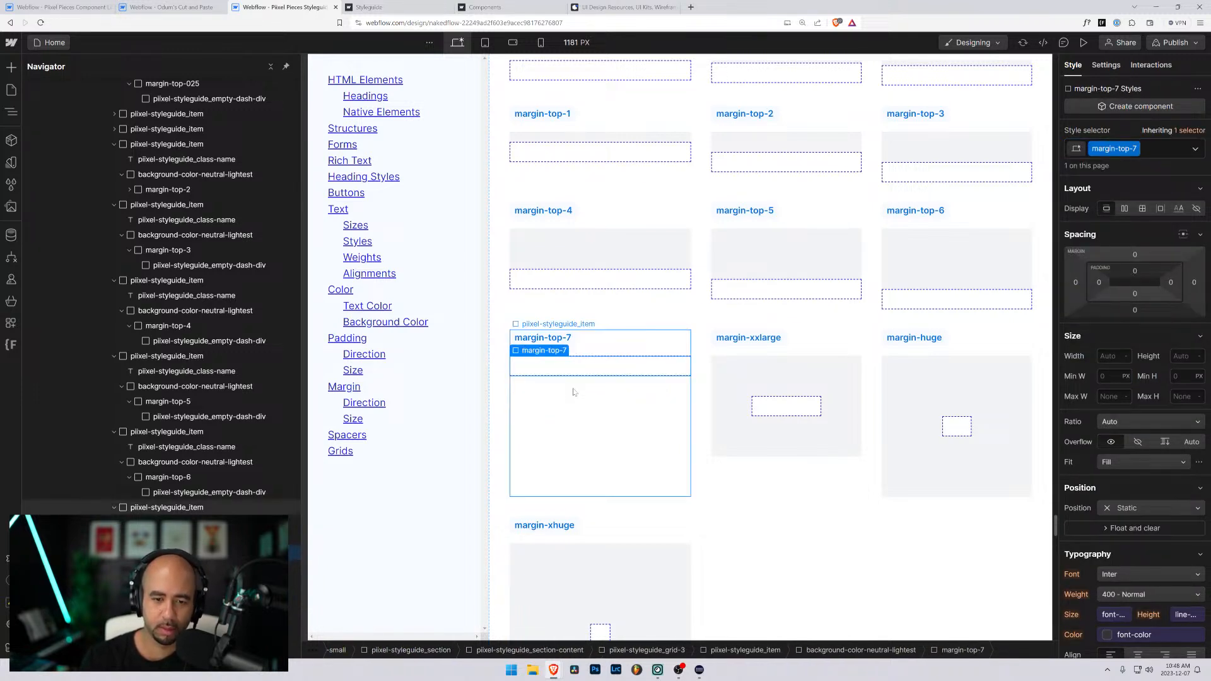
# - Set the top margin of the margin-top-7 class to 7rem
pyautogui.click(1135, 254)
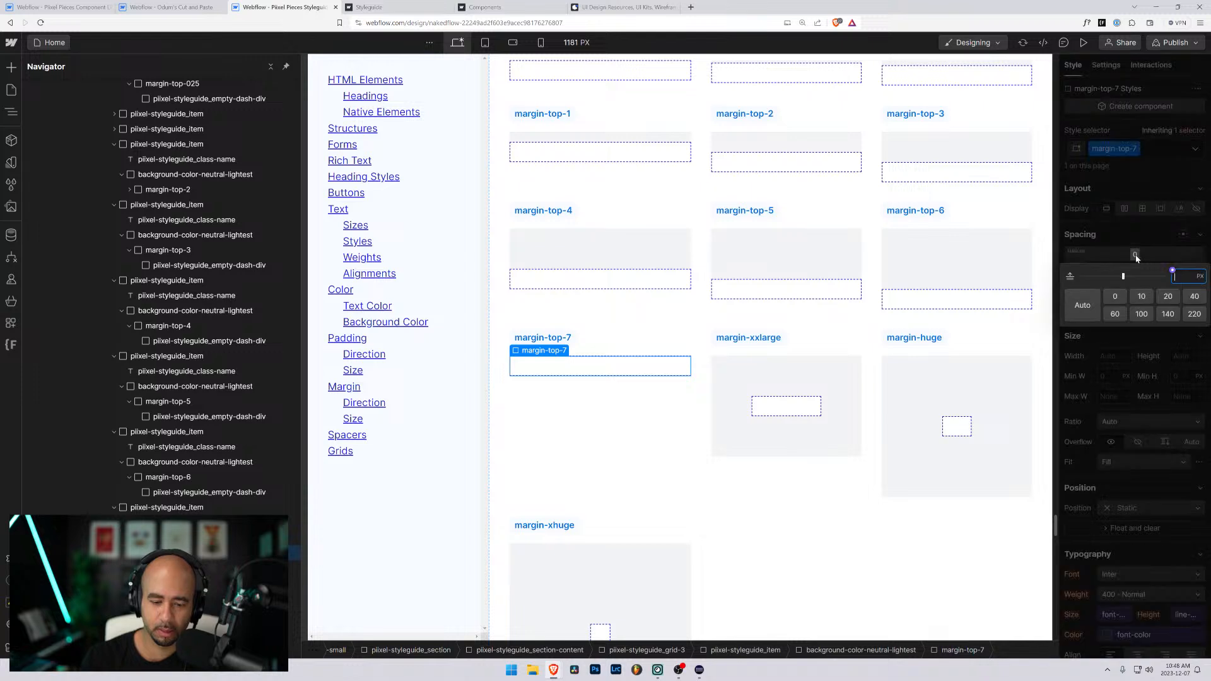
pyautogui.write('7rem')
pyautogui.press('Return')
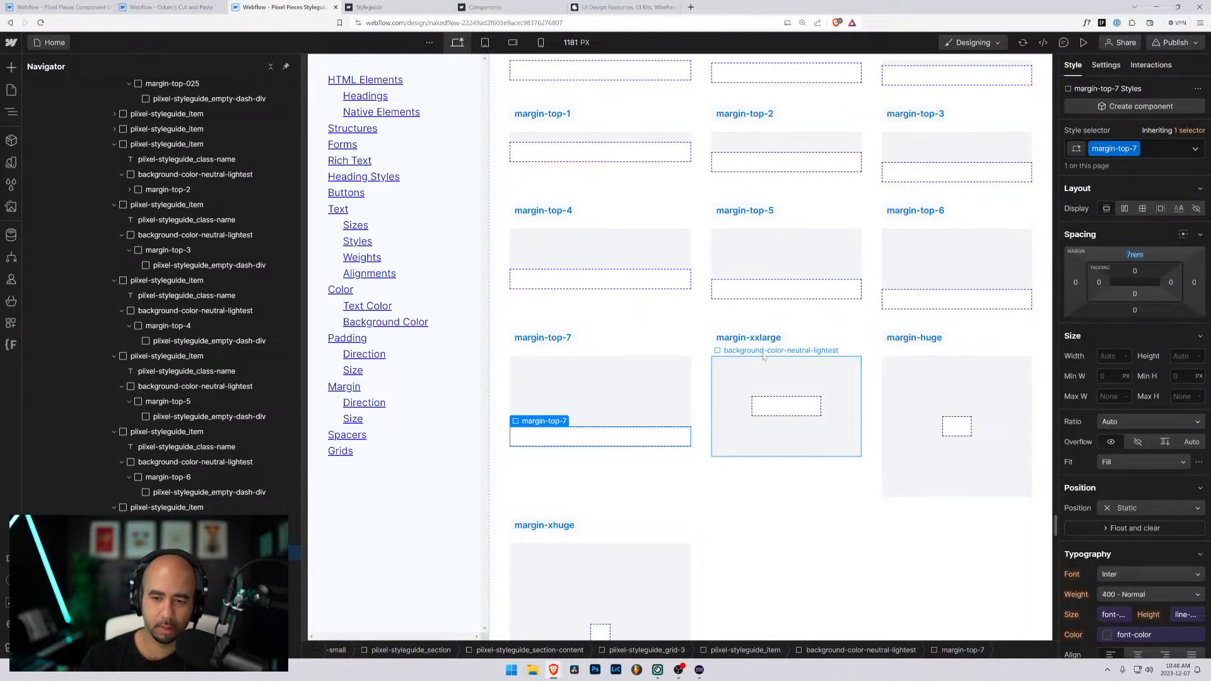
# - Change the margin-xxlarge item's label in the New Margins grid to margin-top-8
pyautogui.doubleClick(757, 343)
pyautogui.write('margin=-t')
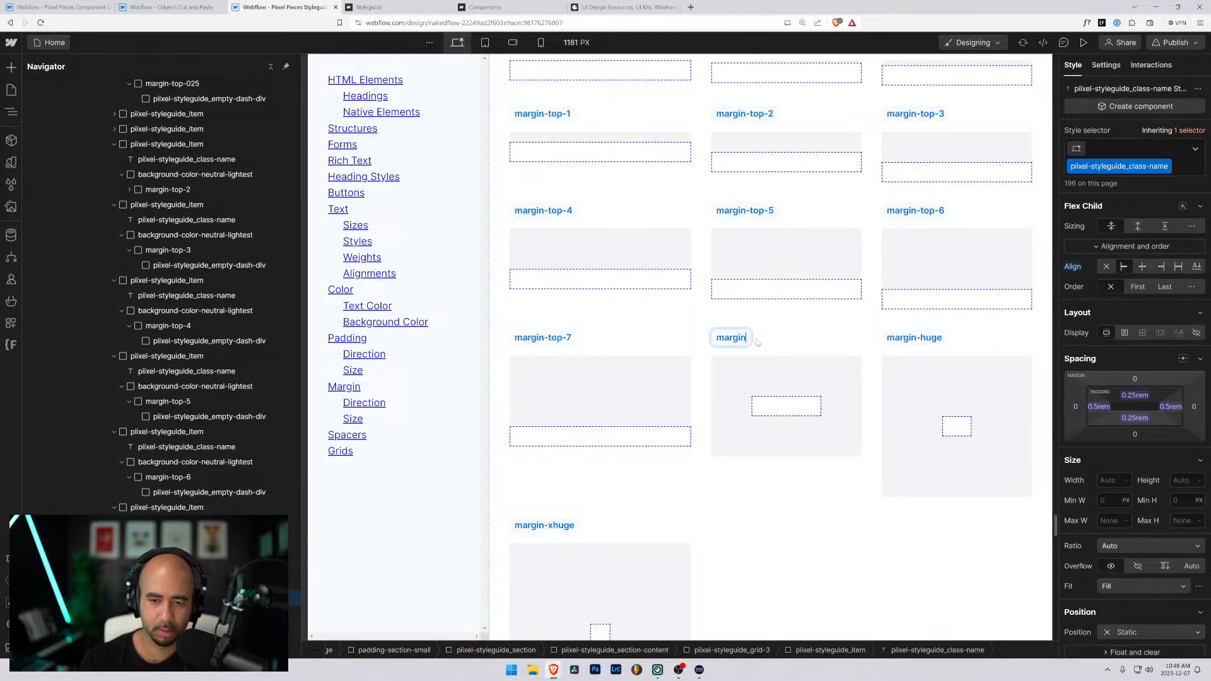
pyautogui.press('BackSpace')
pyautogui.press('BackSpace')
pyautogui.press('BackSpace')
pyautogui.write('-')
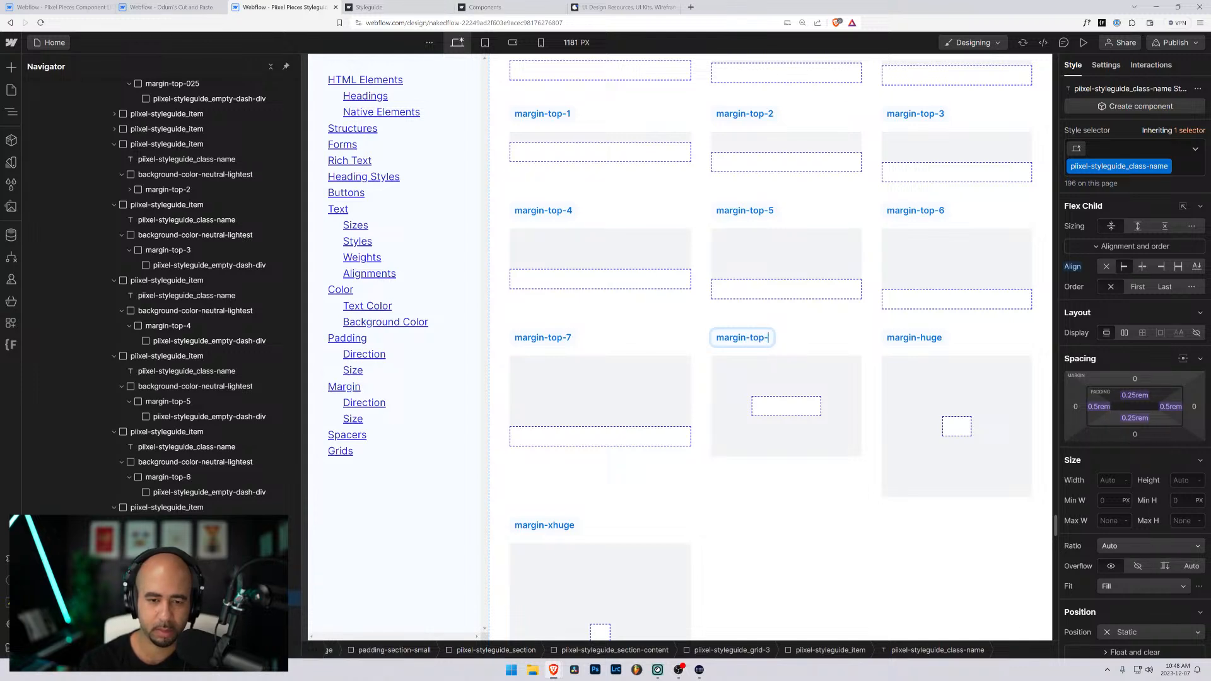
pyautogui.write('top_8')
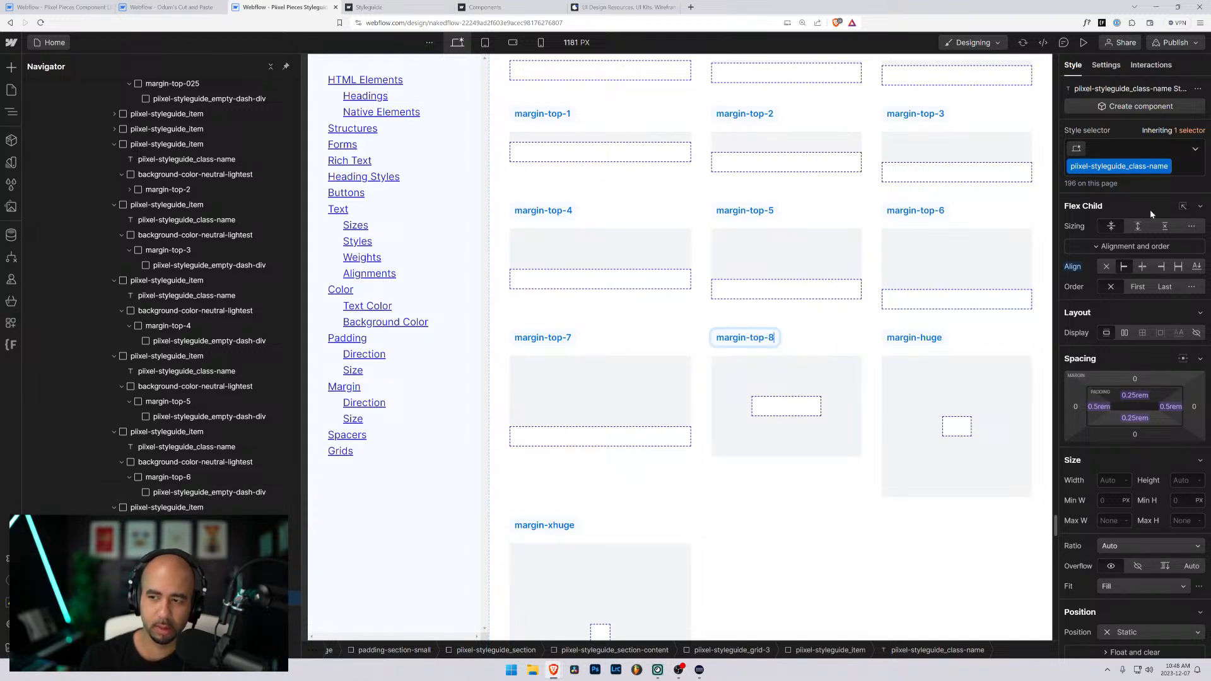
# - Replace the margin-xxlarge class on the margin-top-8 item's inner div with a new class named margin-top-8
pyautogui.click(798, 408)
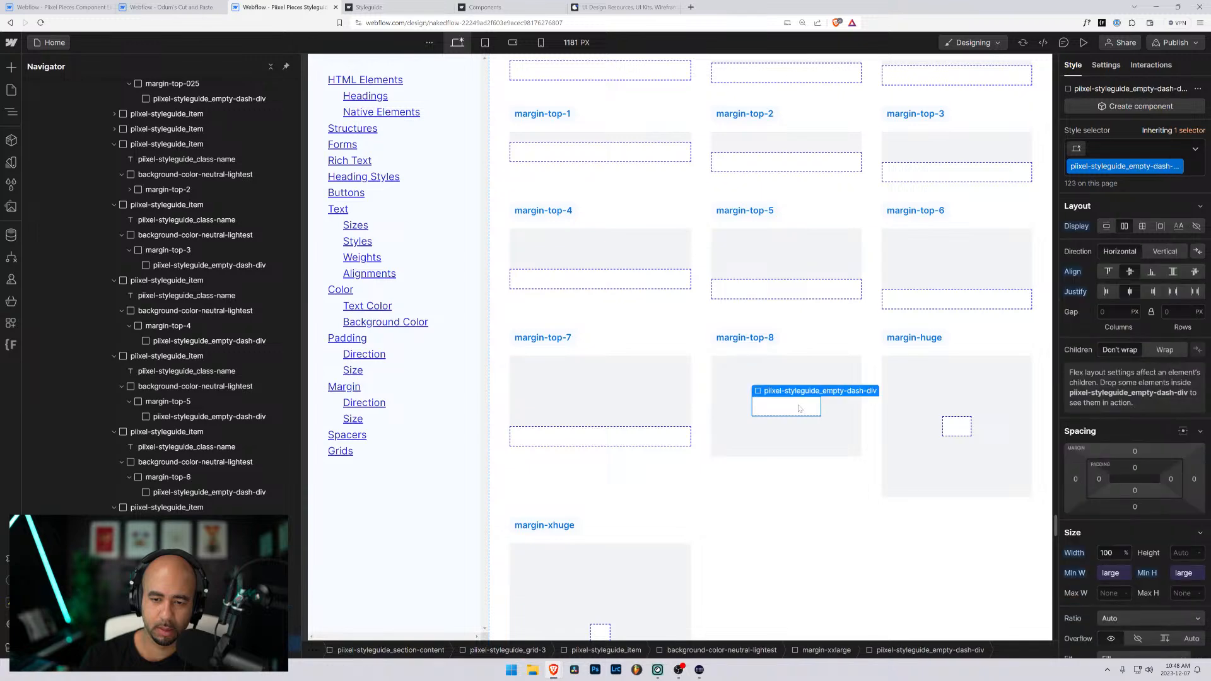
pyautogui.press('Up')
pyautogui.press('Return')
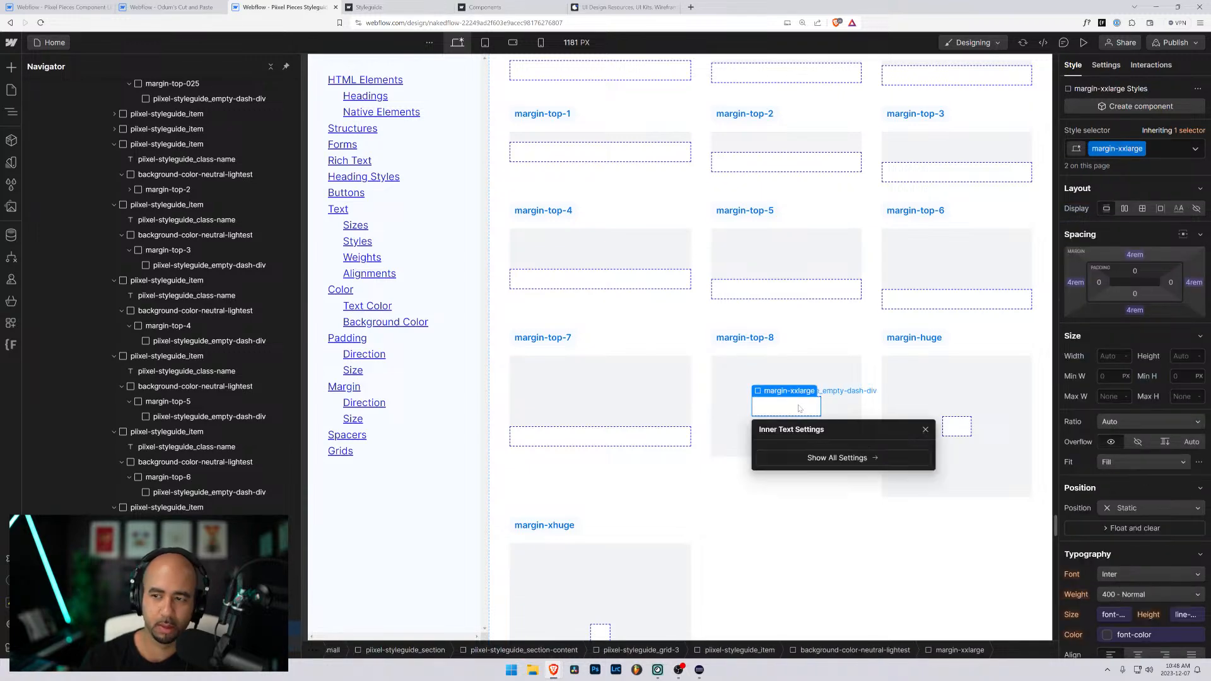
pyautogui.hotkey('ctrl', 'Return')
pyautogui.press('BackSpace')
pyautogui.write('margin-top-')
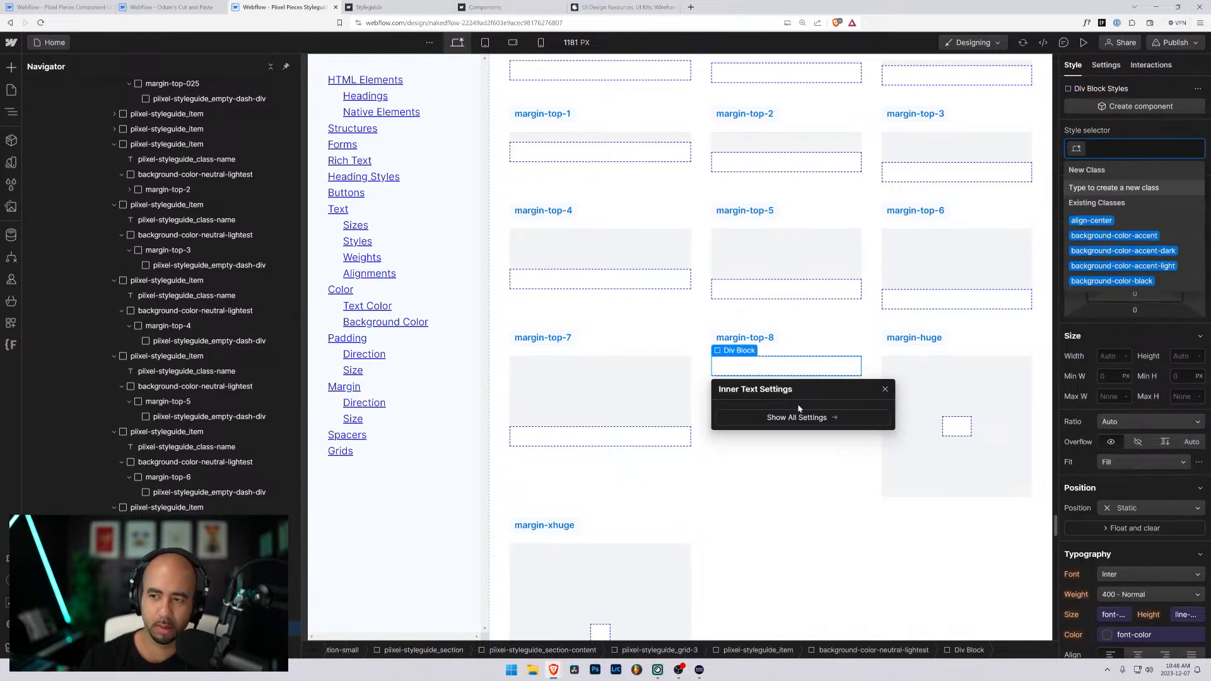
pyautogui.write('8')
pyautogui.press('Return')
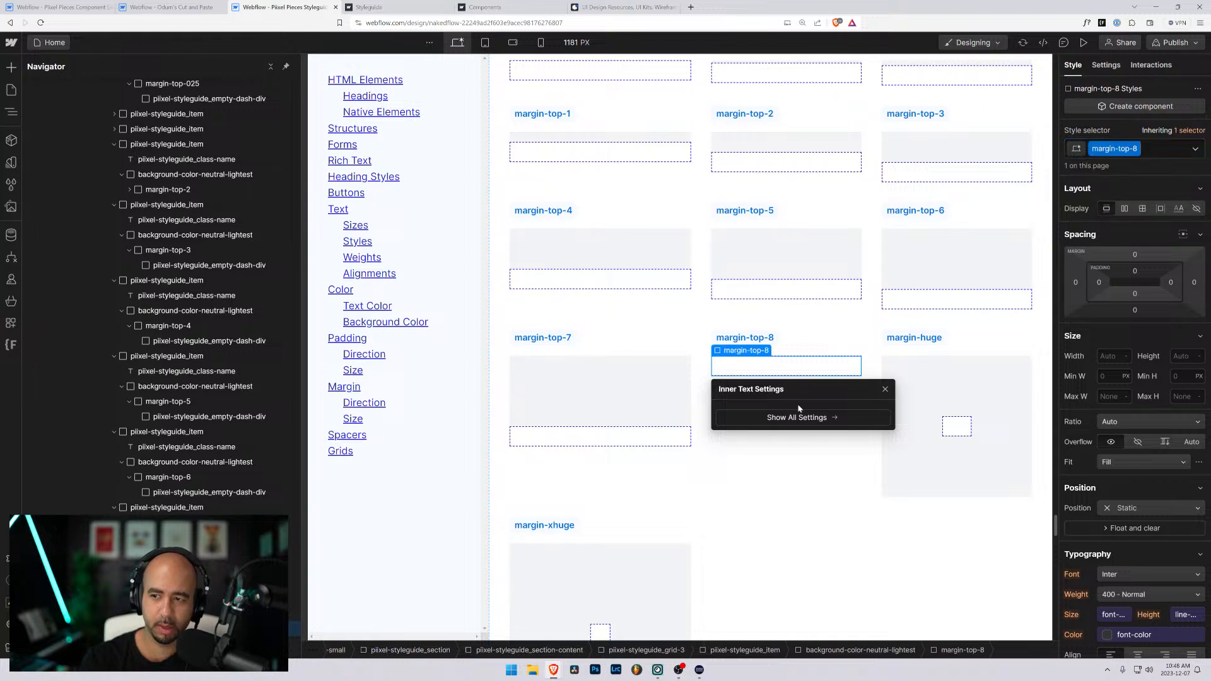
pyautogui.click(886, 389)
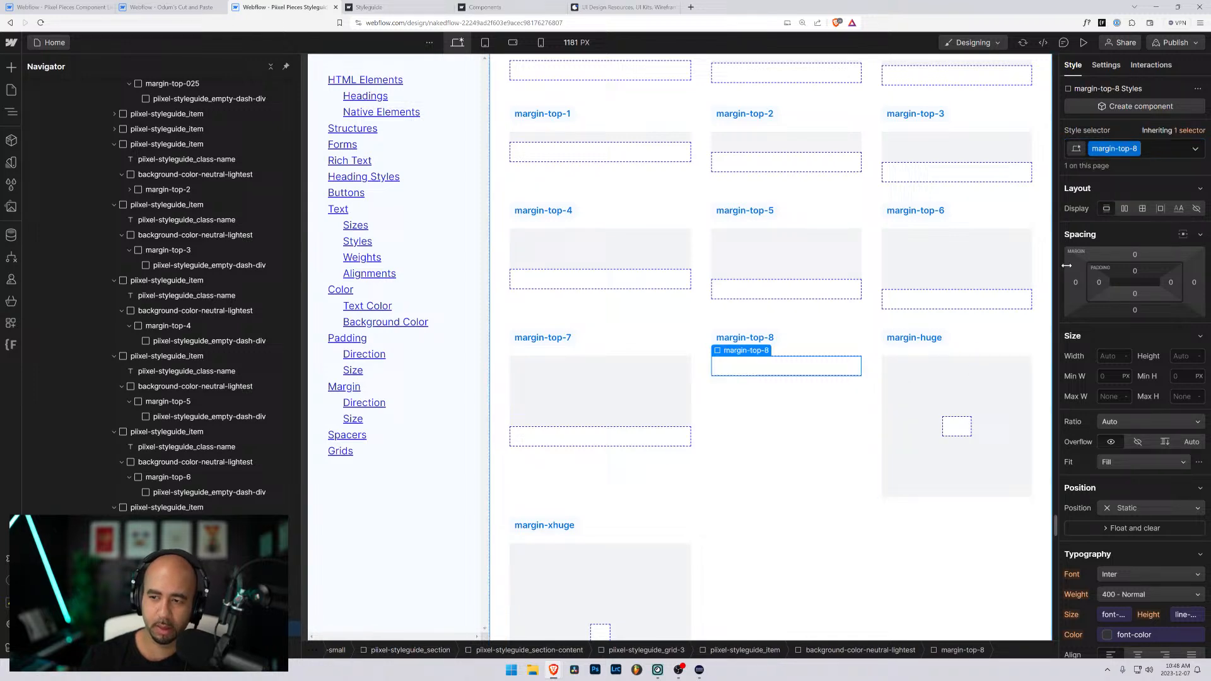
# - Set the top margin of the margin-top-8 class to 8rem
pyautogui.click(1135, 254)
pyautogui.write('8rem')
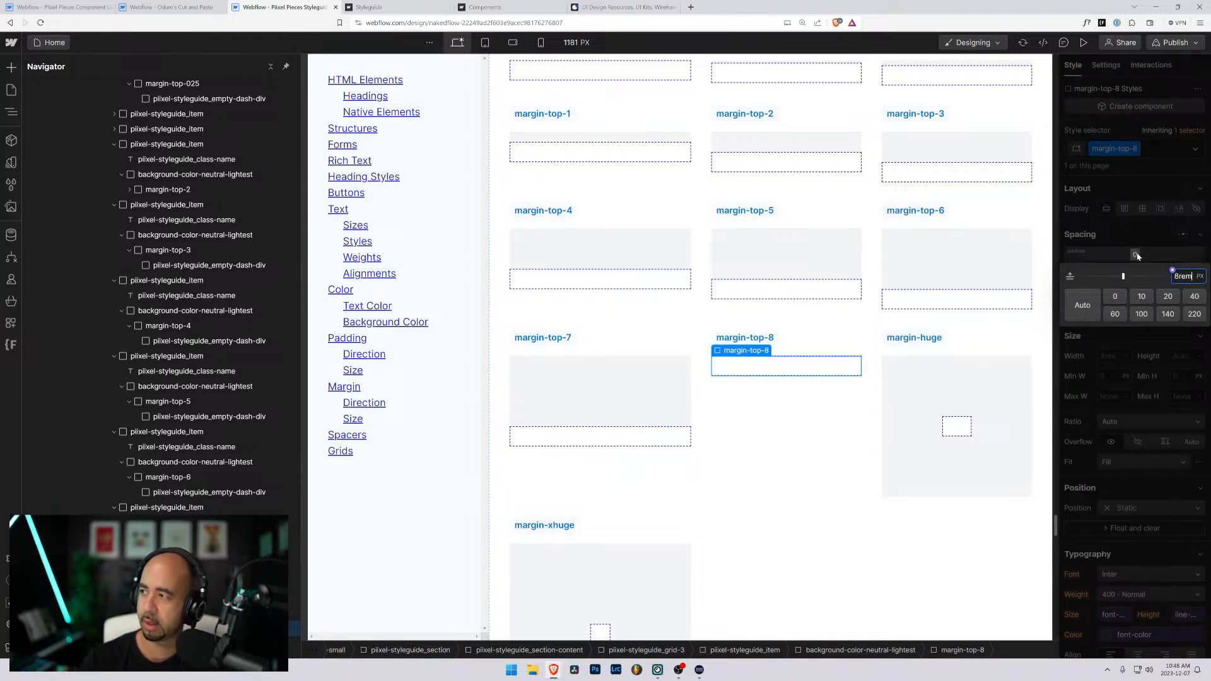
pyautogui.press('Return')
# - Change the margin-huge item's label in the New Margins grid to margin-top-9
pyautogui.click(905, 339)
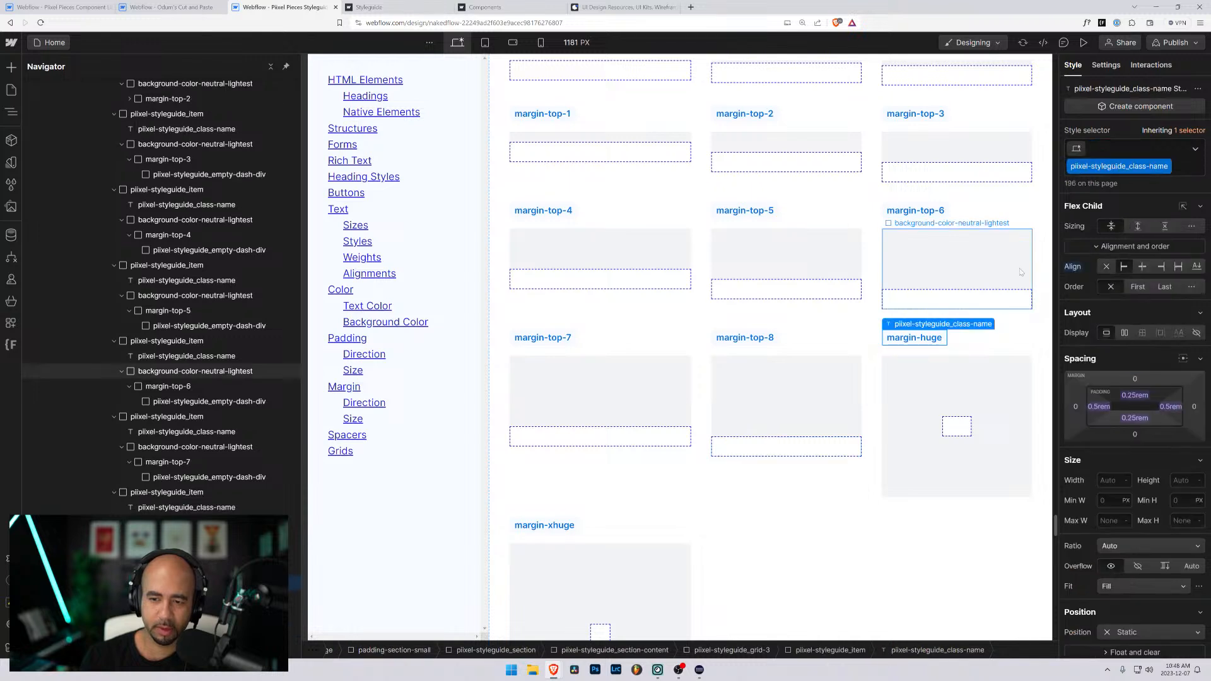
pyautogui.doubleClick(915, 339)
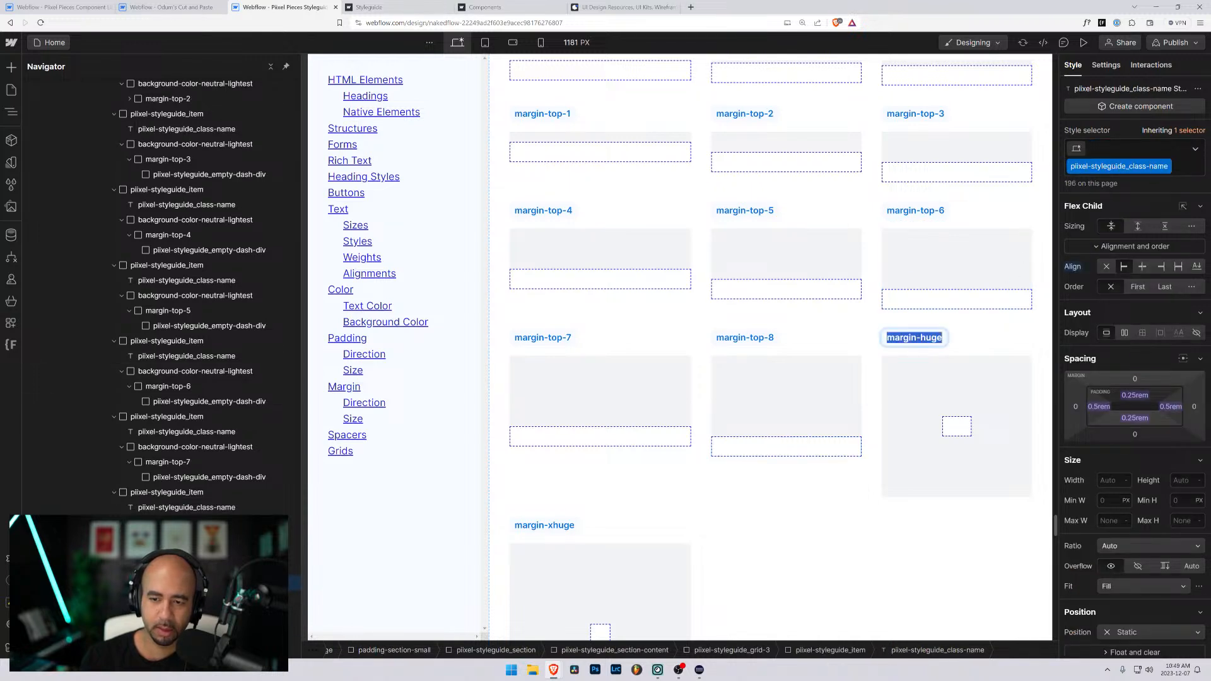
pyautogui.write('margin-top-9')
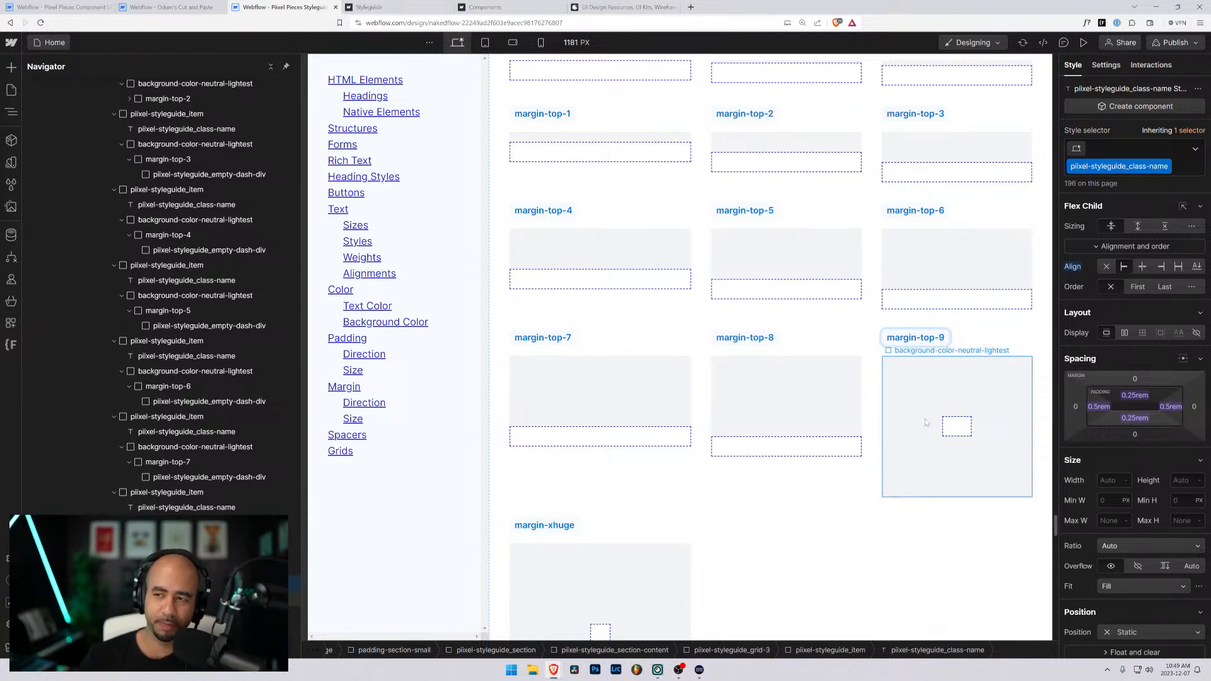
# - Replace the margin-huge class on the margin-top-9 item's inner div with a new class named margin-top-9
pyautogui.click(963, 432)
pyautogui.press('Up')
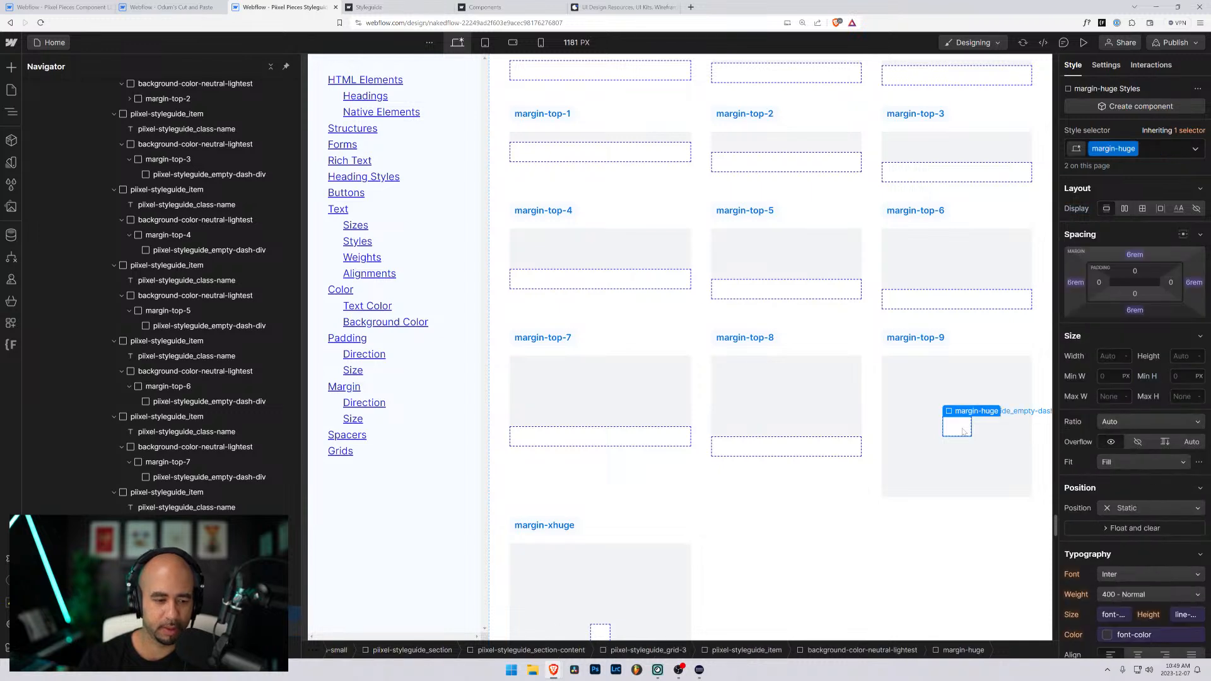
pyautogui.hotkey('ctrl', 'Return')
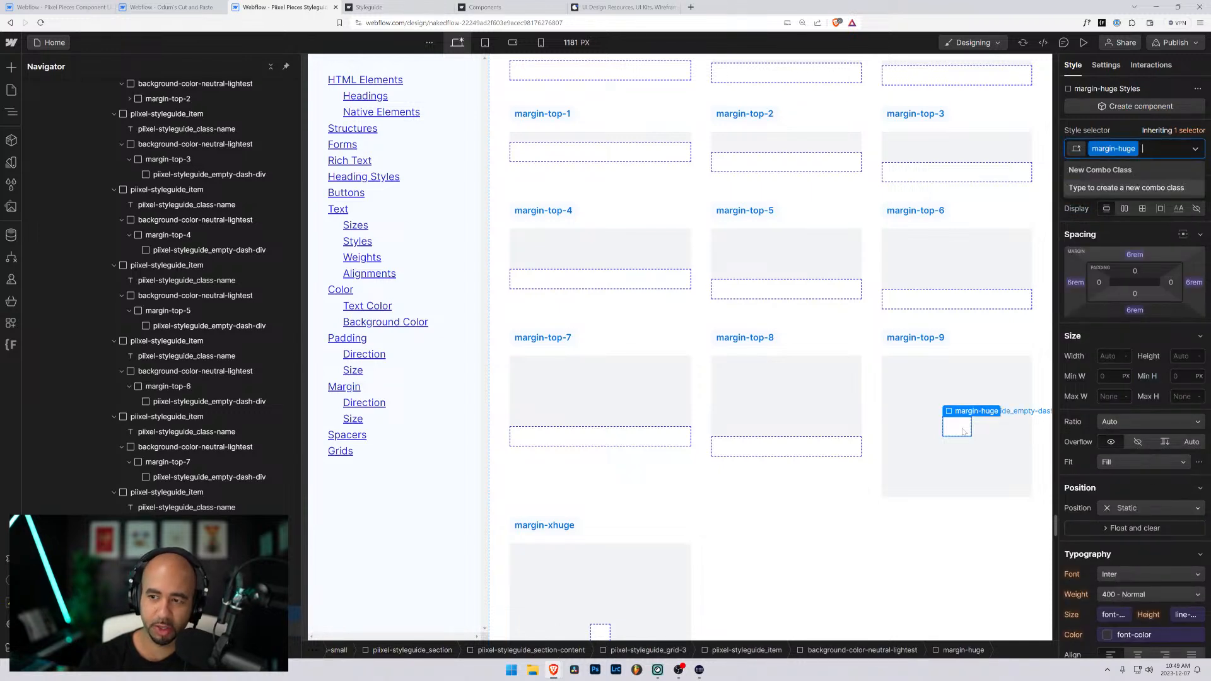
pyautogui.press('BackSpace')
pyautogui.write('margin-top-')
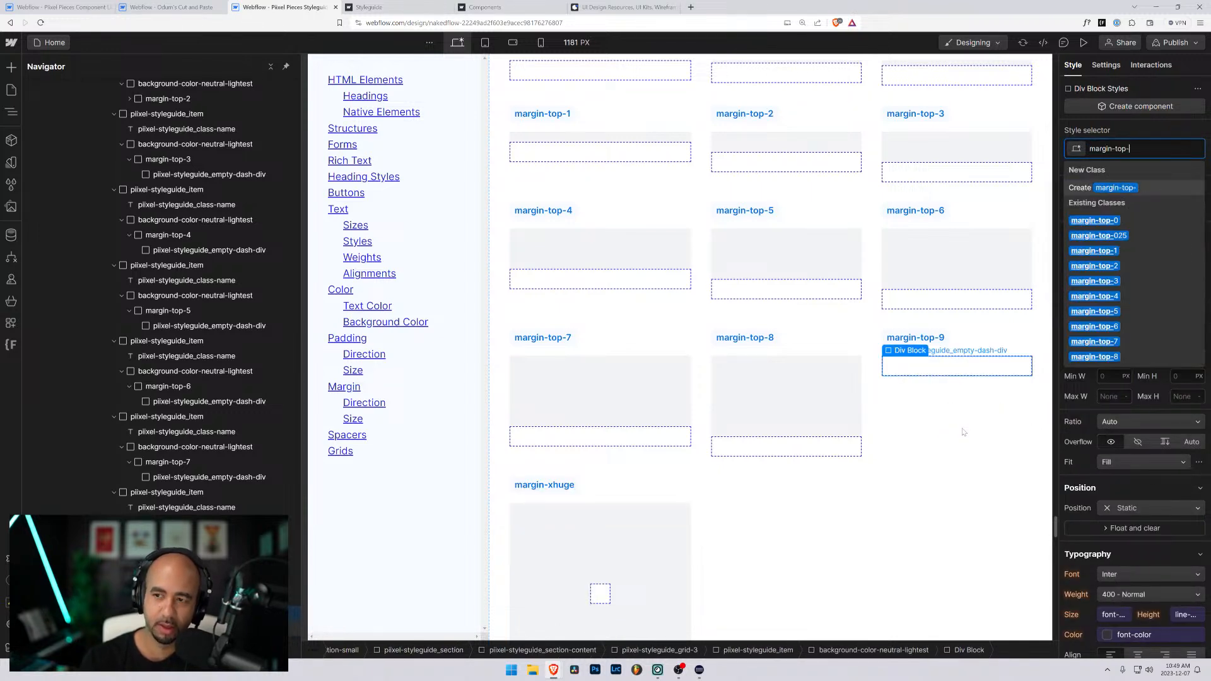
pyautogui.write('9')
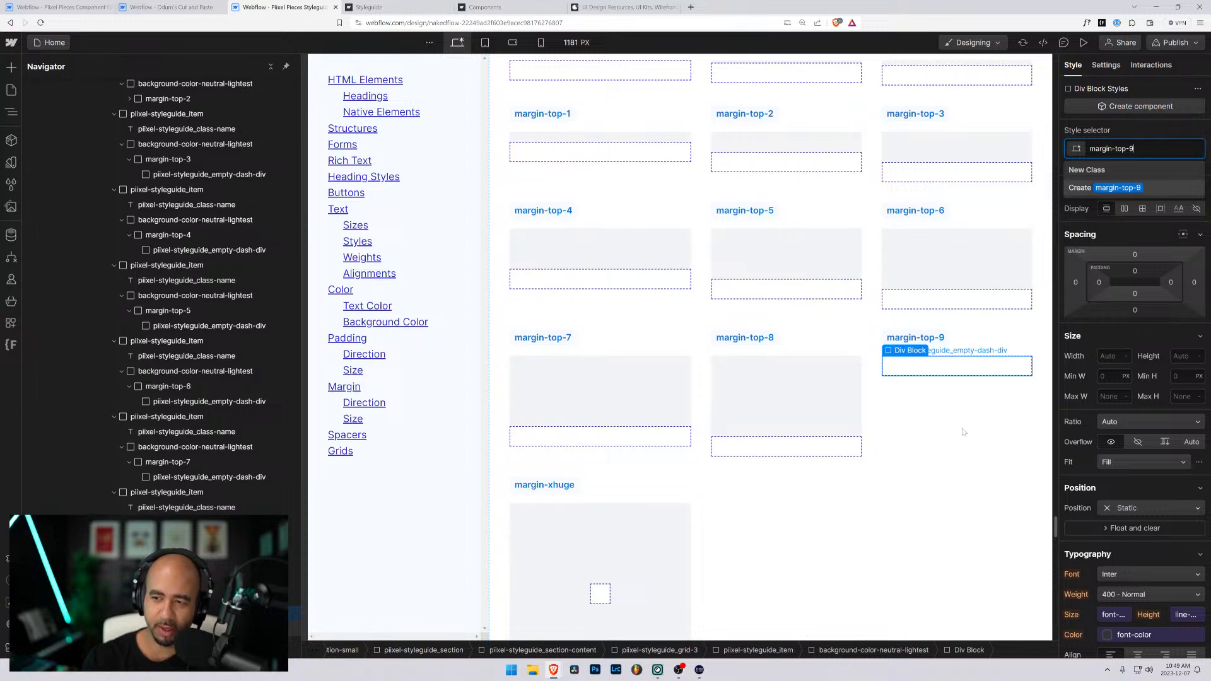
pyautogui.press('Return')
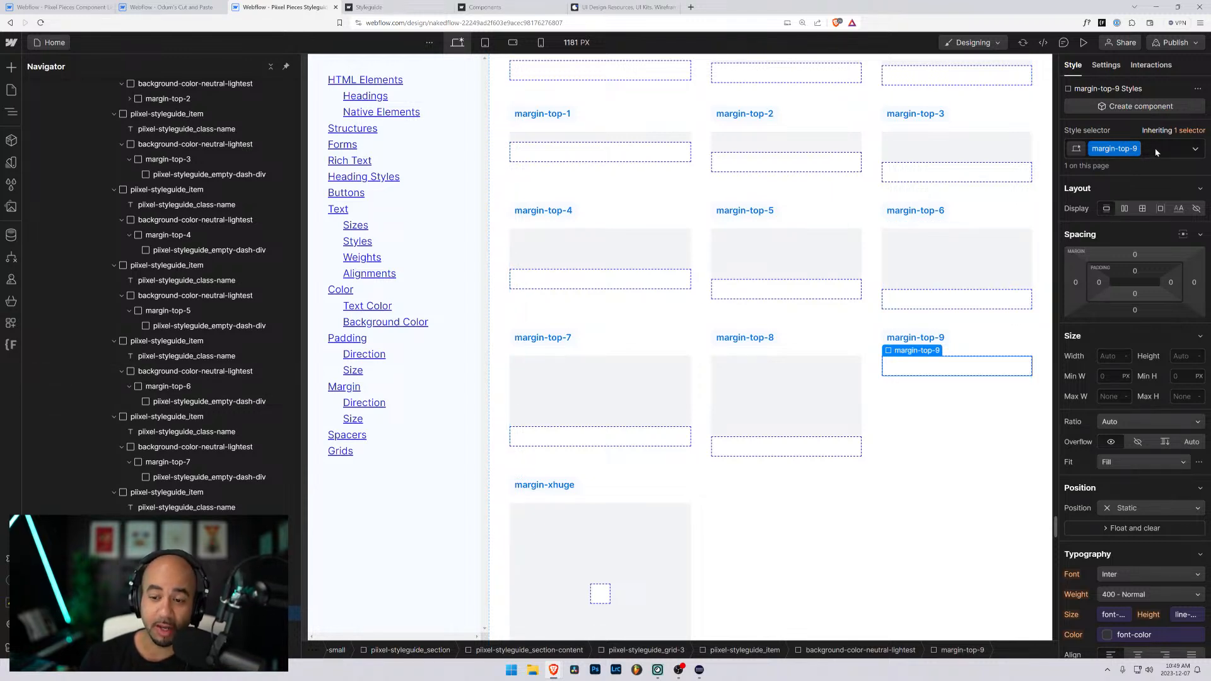
# - Set the top margin of the margin-top-9 class to 9rem
pyautogui.click(1135, 256)
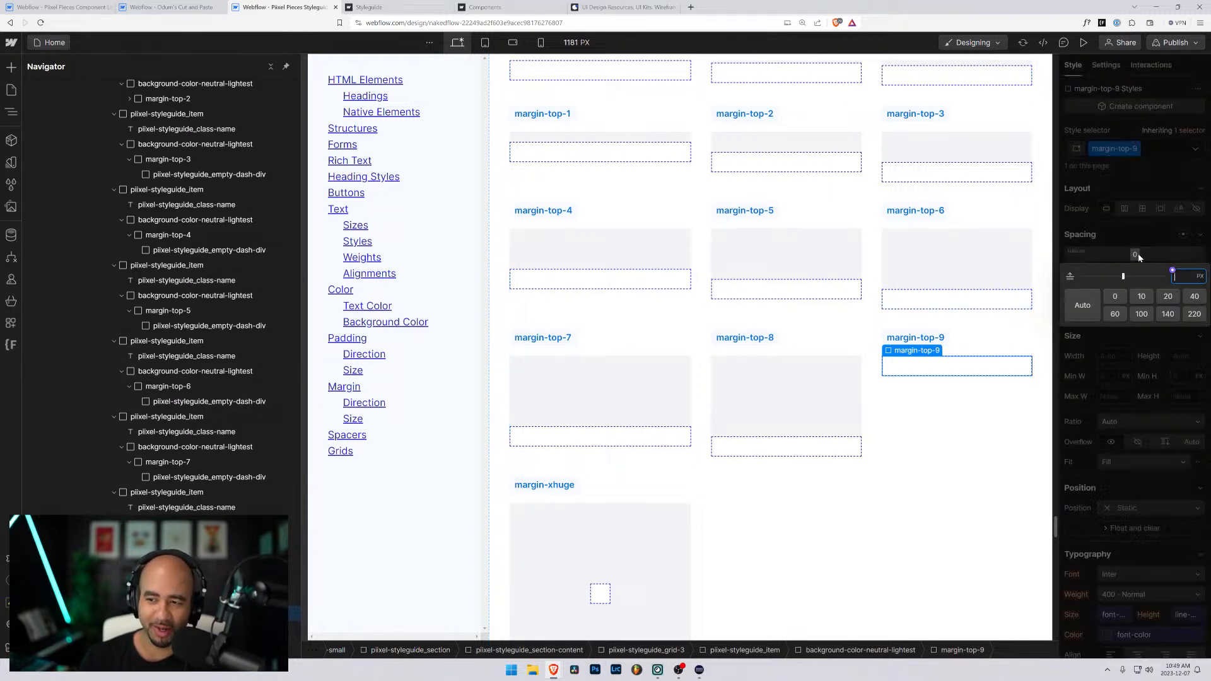
pyautogui.write('9rem')
pyautogui.press('Return')
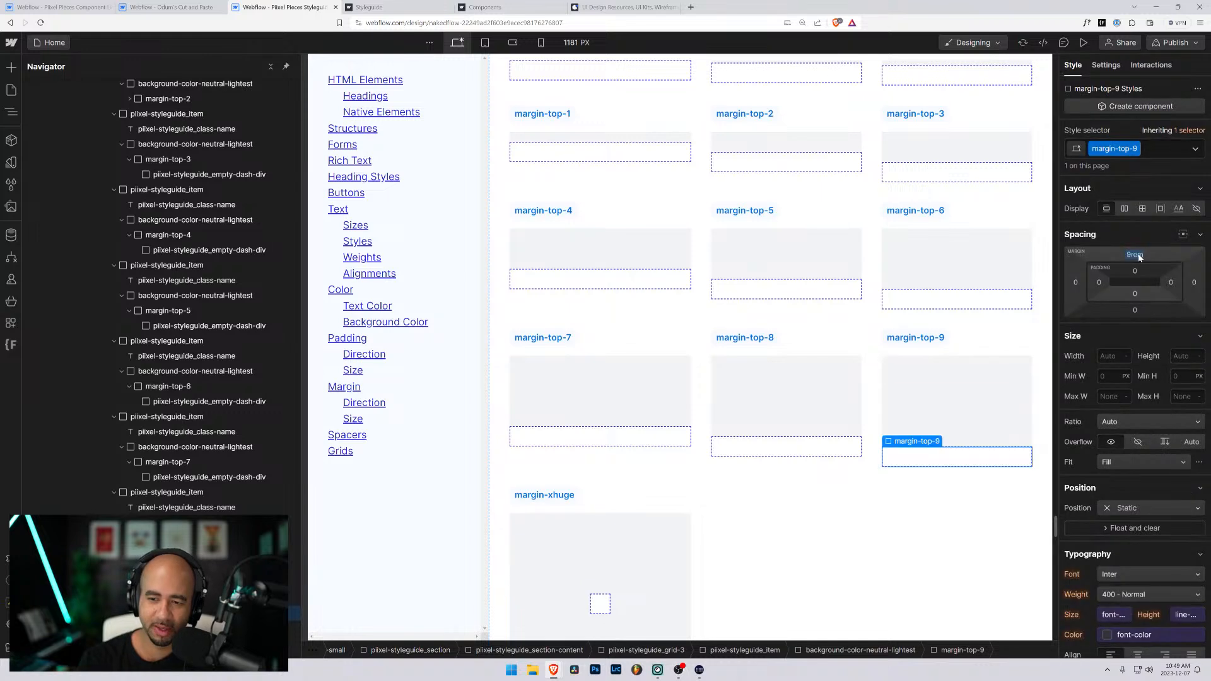
# - Change the margin-xhuge item's label in the New Margins grid to margin-top-10
pyautogui.click(550, 498)
pyautogui.doubleClick(549, 498)
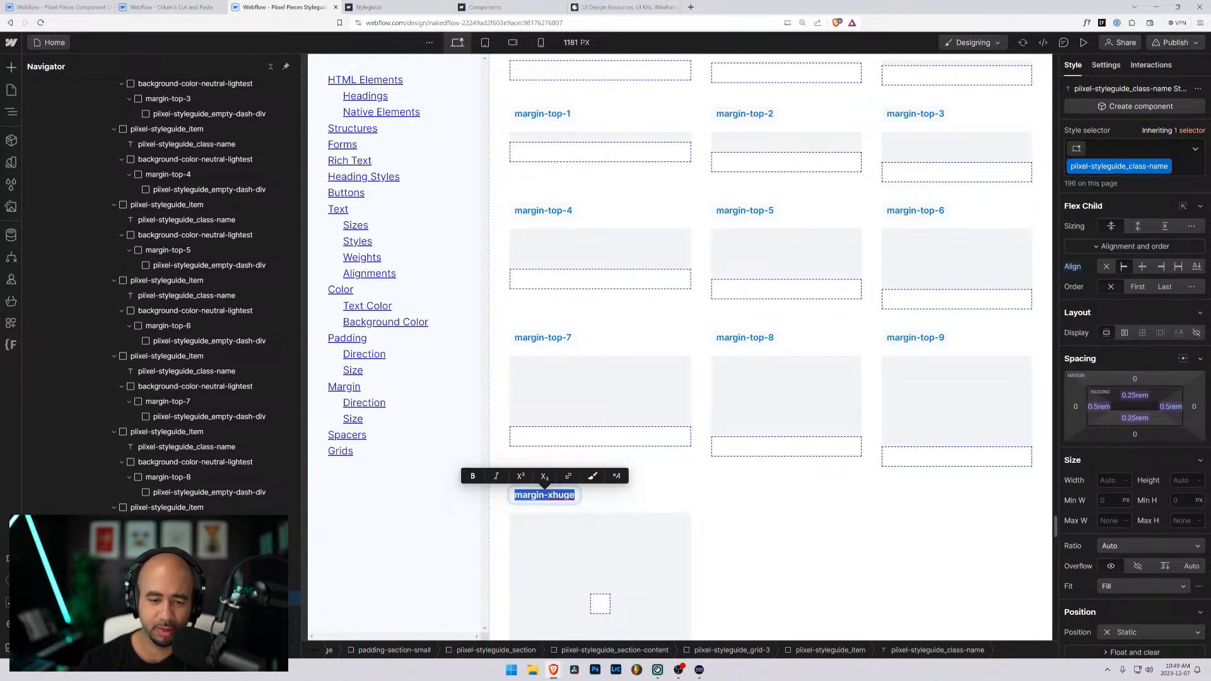
pyautogui.write('margin')
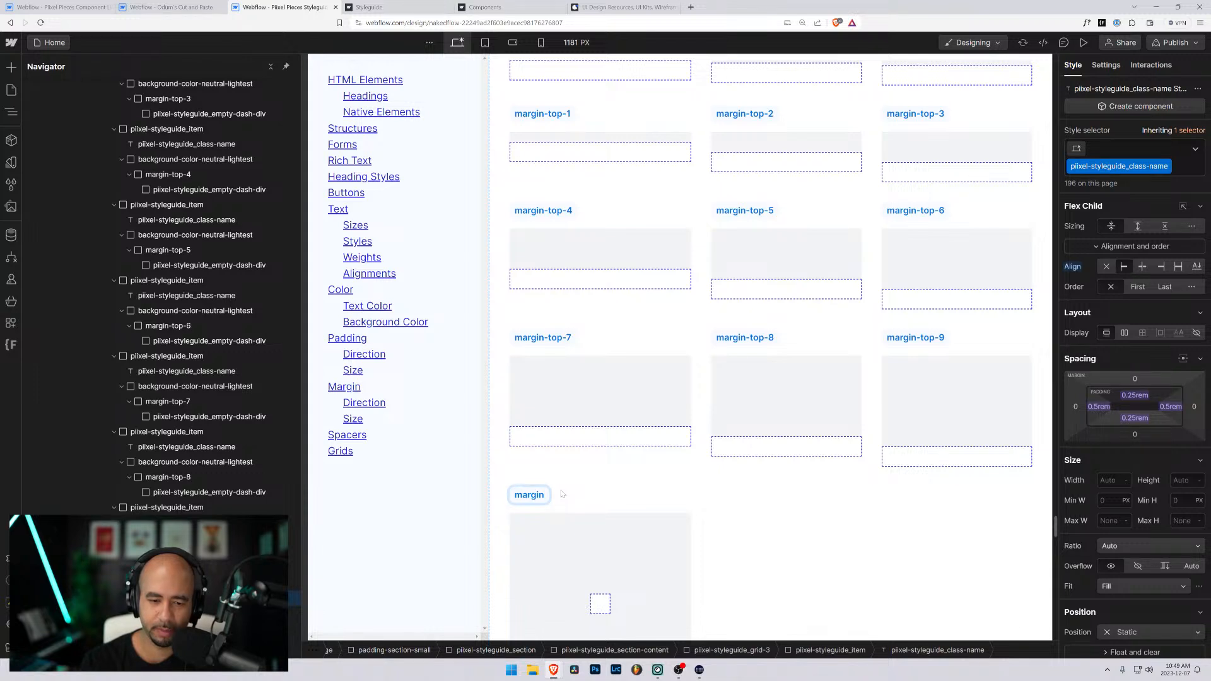
pyautogui.press('BackSpace')
pyautogui.press('BackSpace')
pyautogui.press('BackSpace')
pyautogui.press('BackSpace')
pyautogui.press('BackSpace')
pyautogui.press('BackSpace')
pyautogui.write('margin-top-')
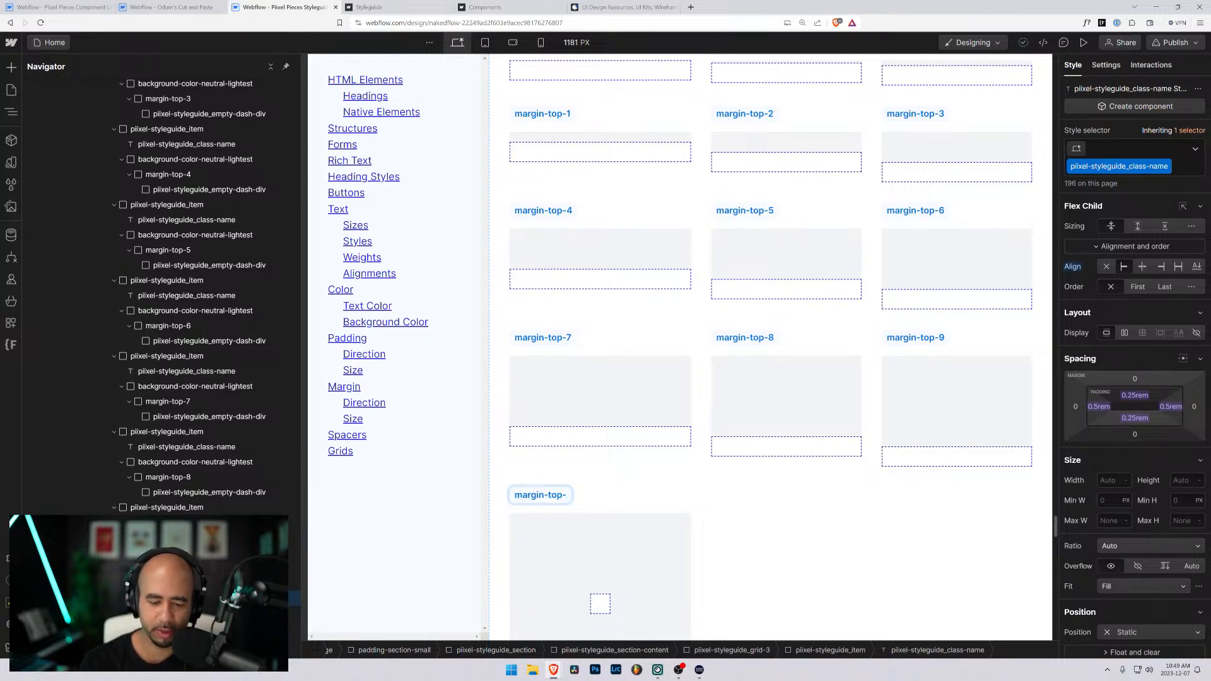
pyautogui.write('10')
pyautogui.press('Escape')
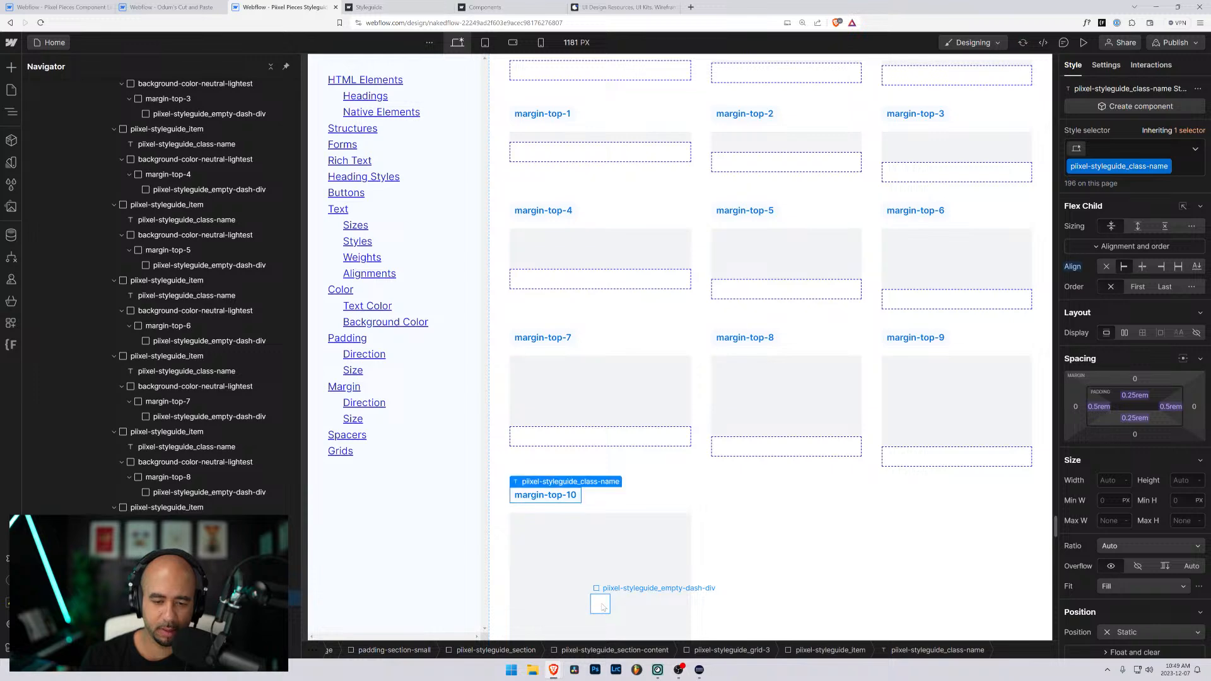
# - Replace the margin-xhuge class on the margin-top-10 item's inner div with a new class named margin-top-10
pyautogui.click(602, 608)
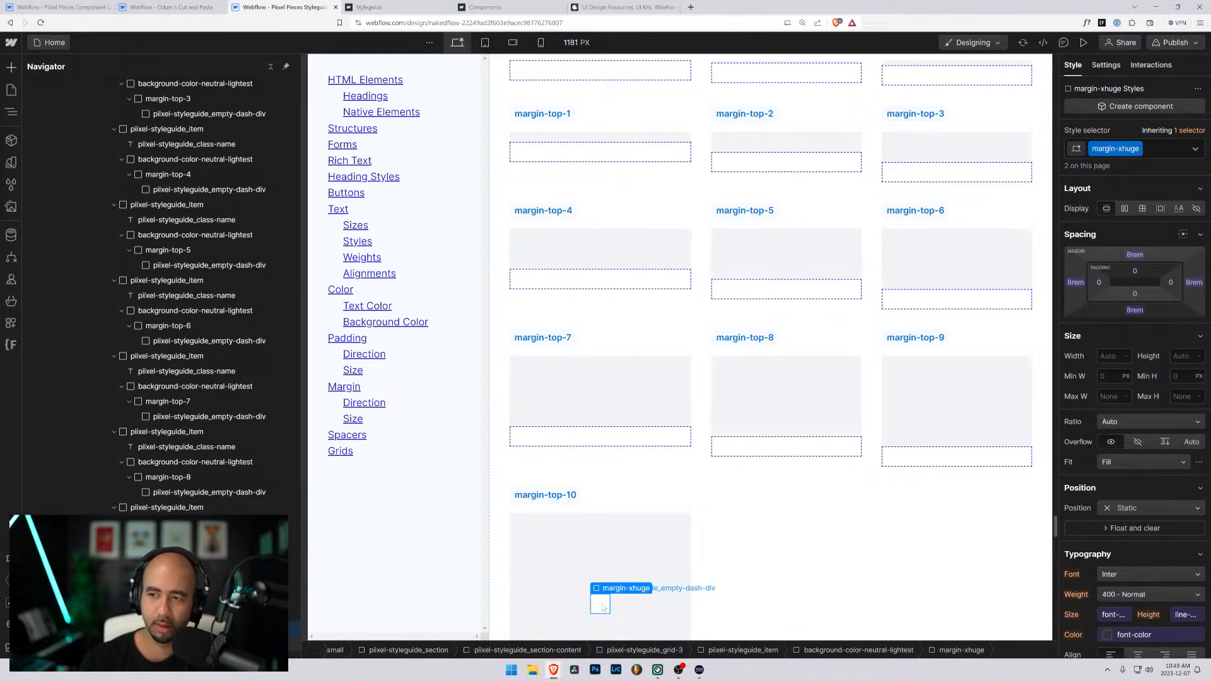
pyautogui.hotkey('ctrl', 'Return')
pyautogui.press('BackSpace')
pyautogui.write('margin-top-10')
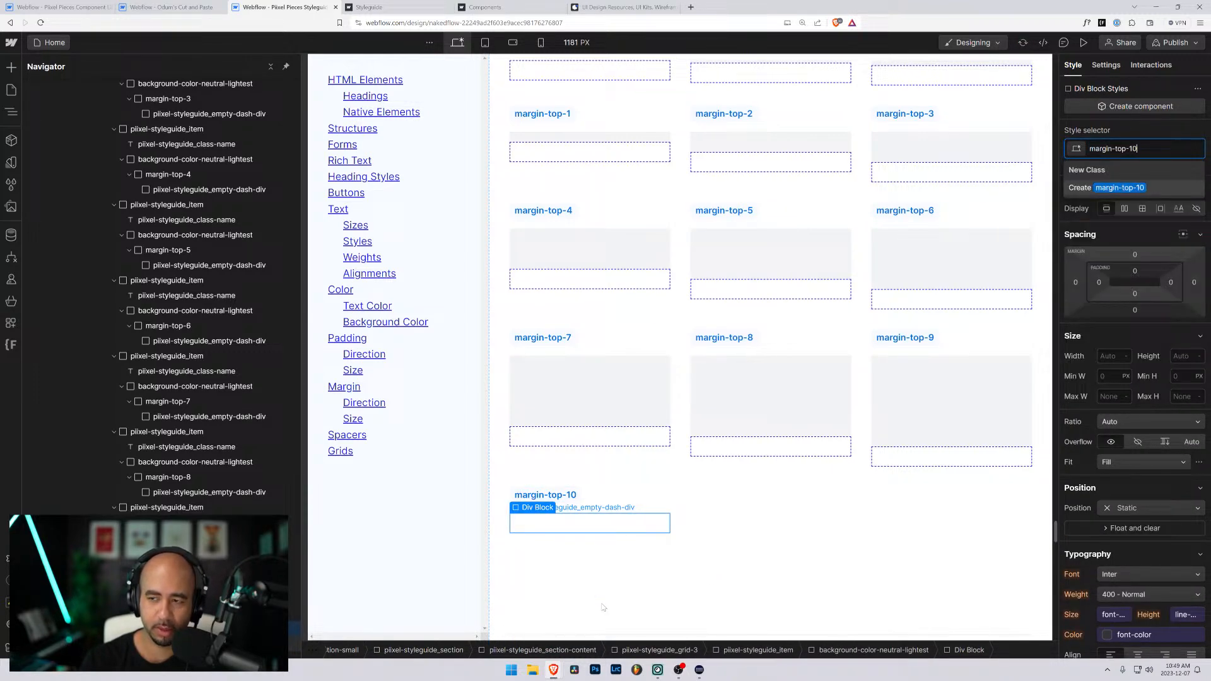
pyautogui.press('Return')
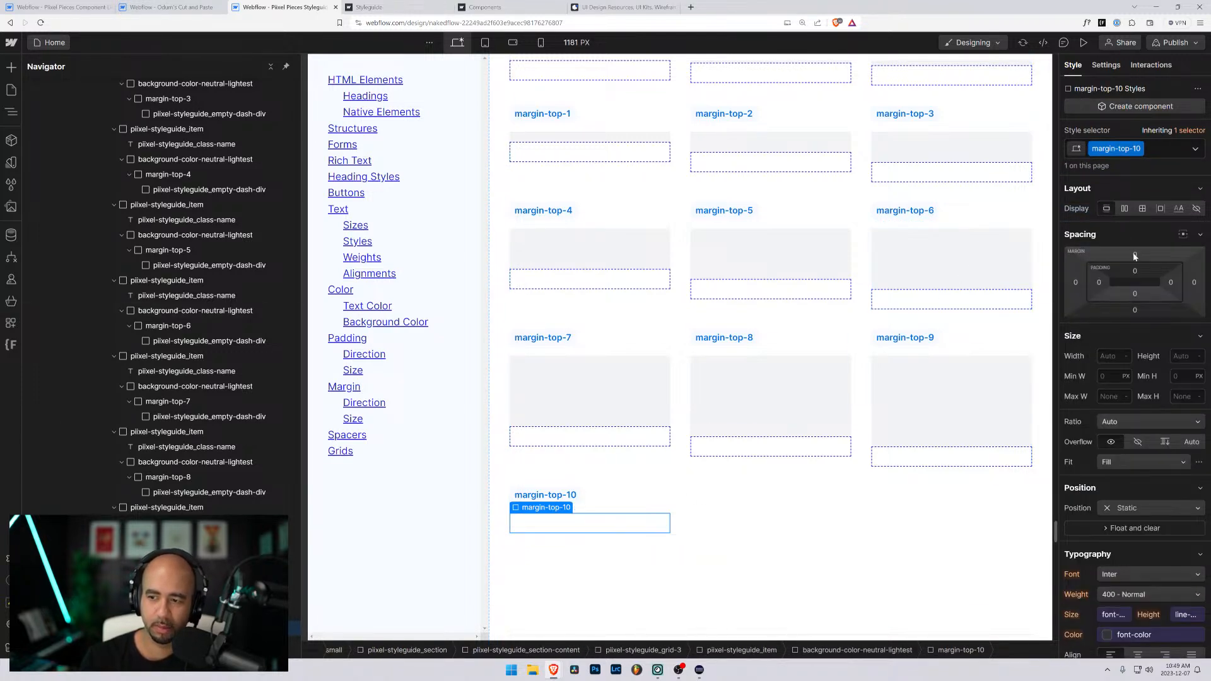
# - Set the top margin of the margin-top-10 class to 10rem
pyautogui.click(1135, 256)
pyautogui.write('10rem')
pyautogui.press('Return')
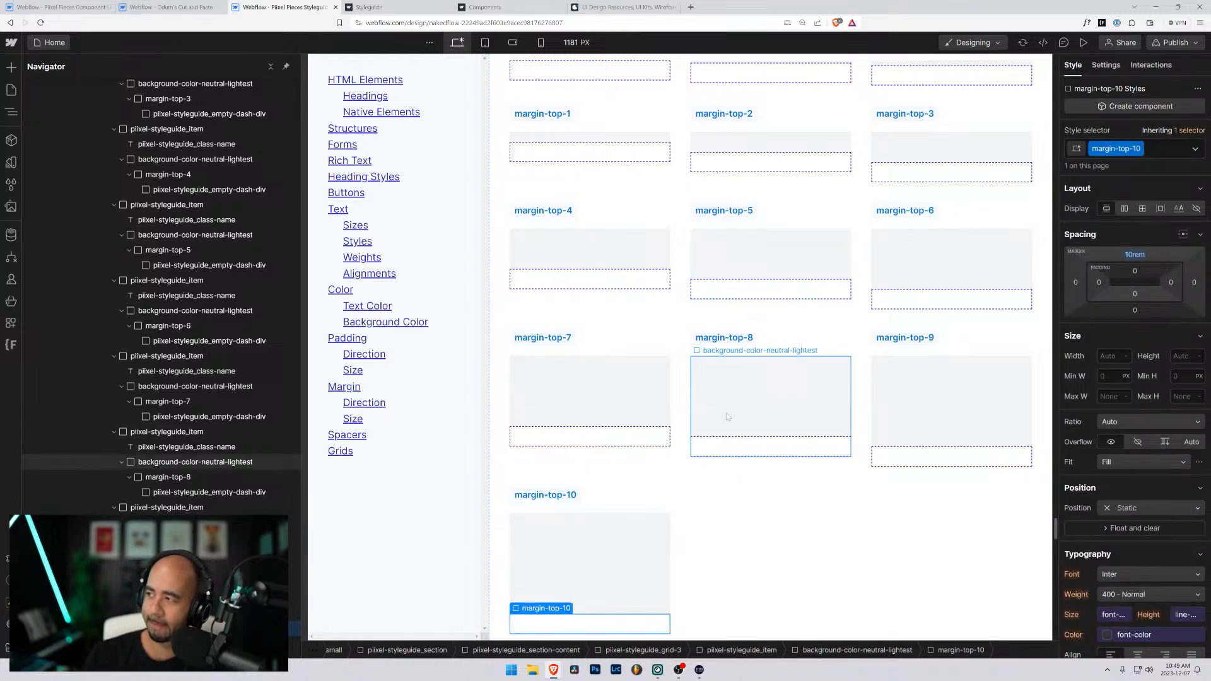
pyautogui.scroll(2, 643, 400)
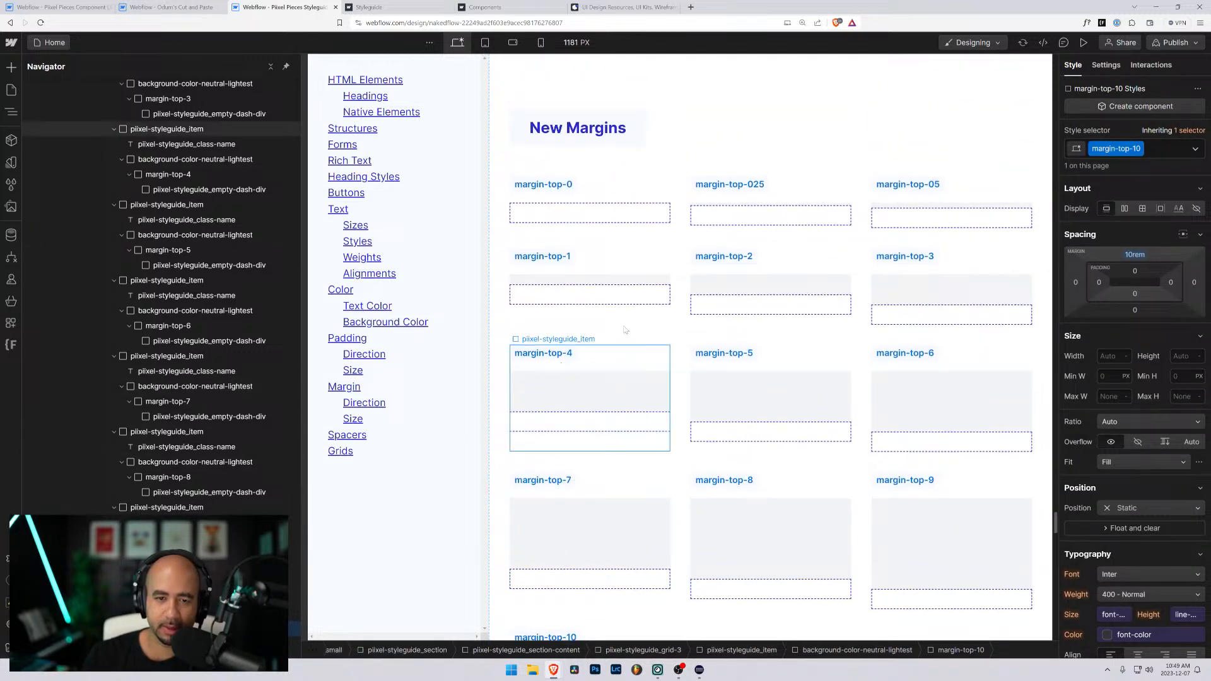
pyautogui.click(629, 203)
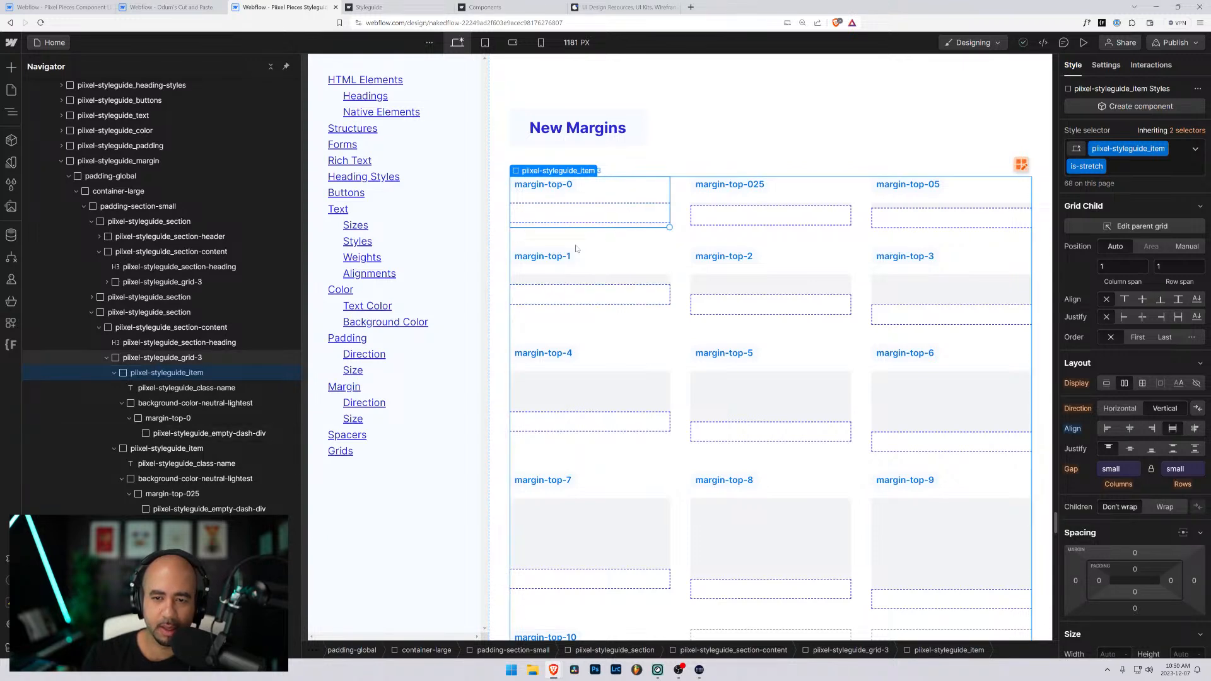
pyautogui.scroll(10, 576, 249)
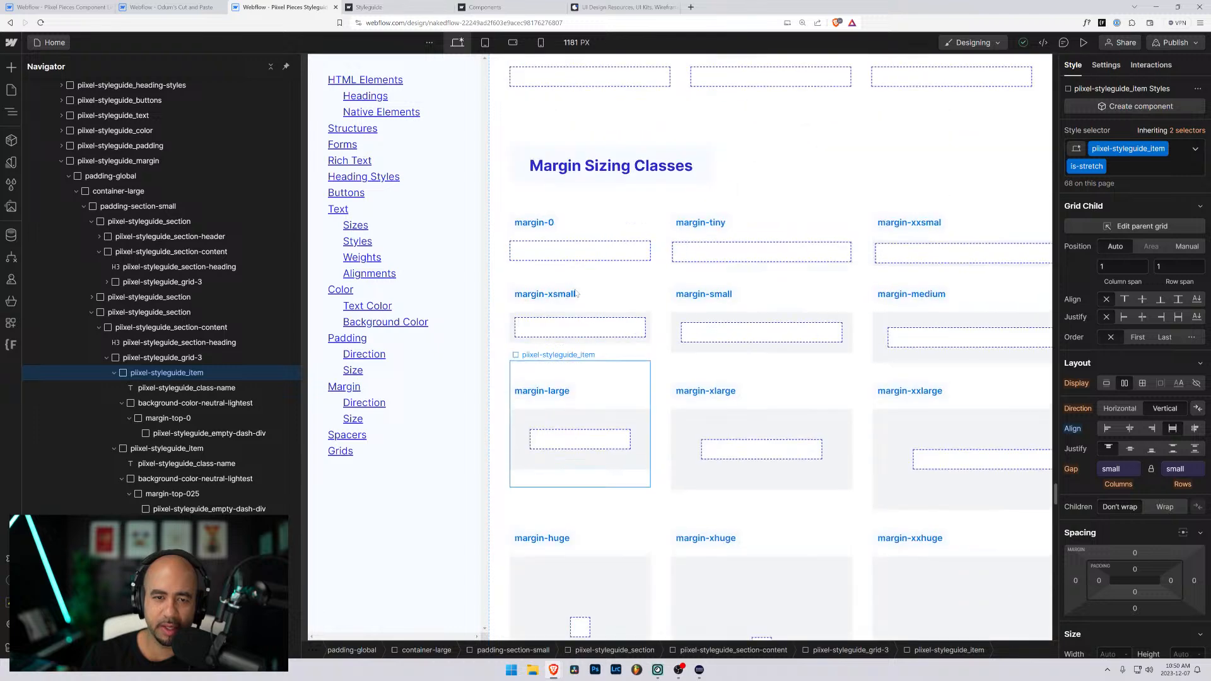
# - Compare the New Margins grid of top-margin classes with the original Margin Sizing Classes grid to examine the gaps between sizes
pyautogui.scroll(-15, 575, 292)
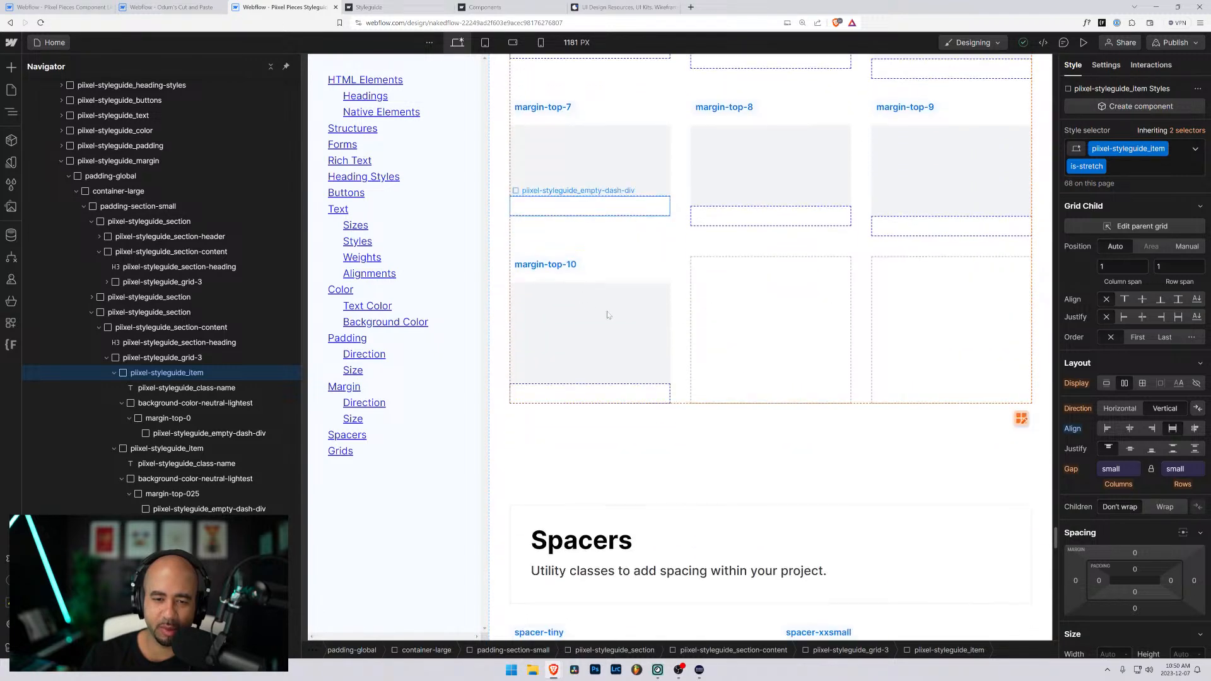
pyautogui.scroll(5, 766, 385)
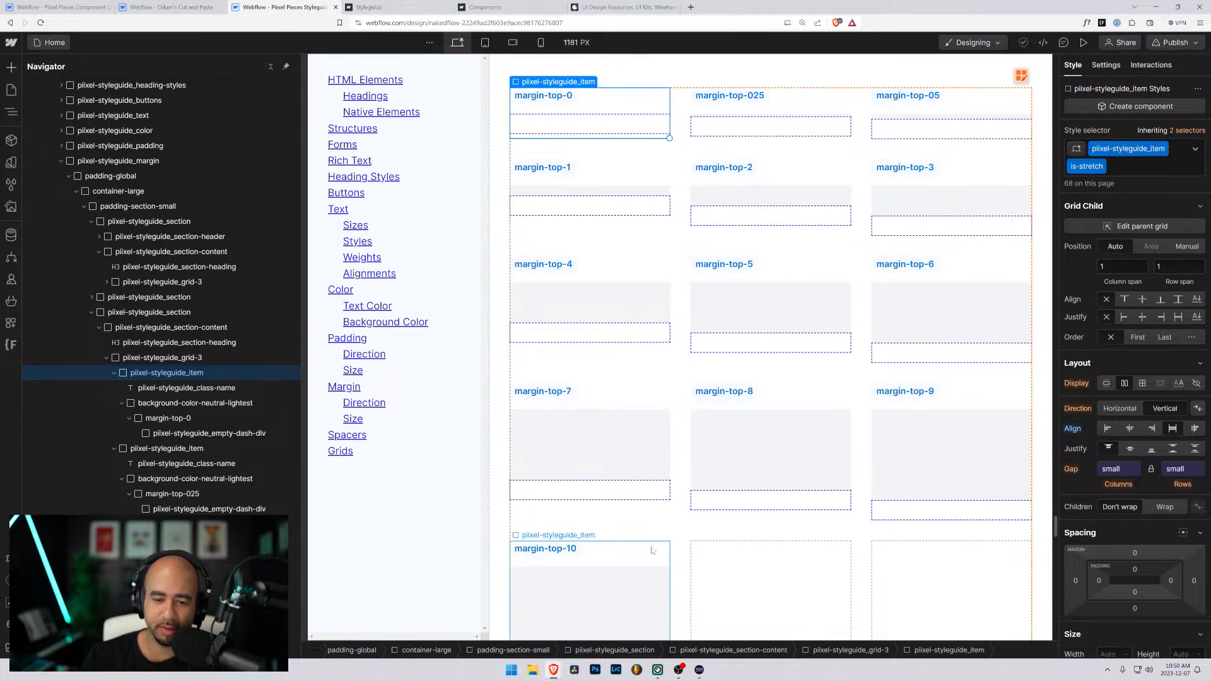
pyautogui.scroll(-4, 784, 378)
pyautogui.scroll(4, 784, 377)
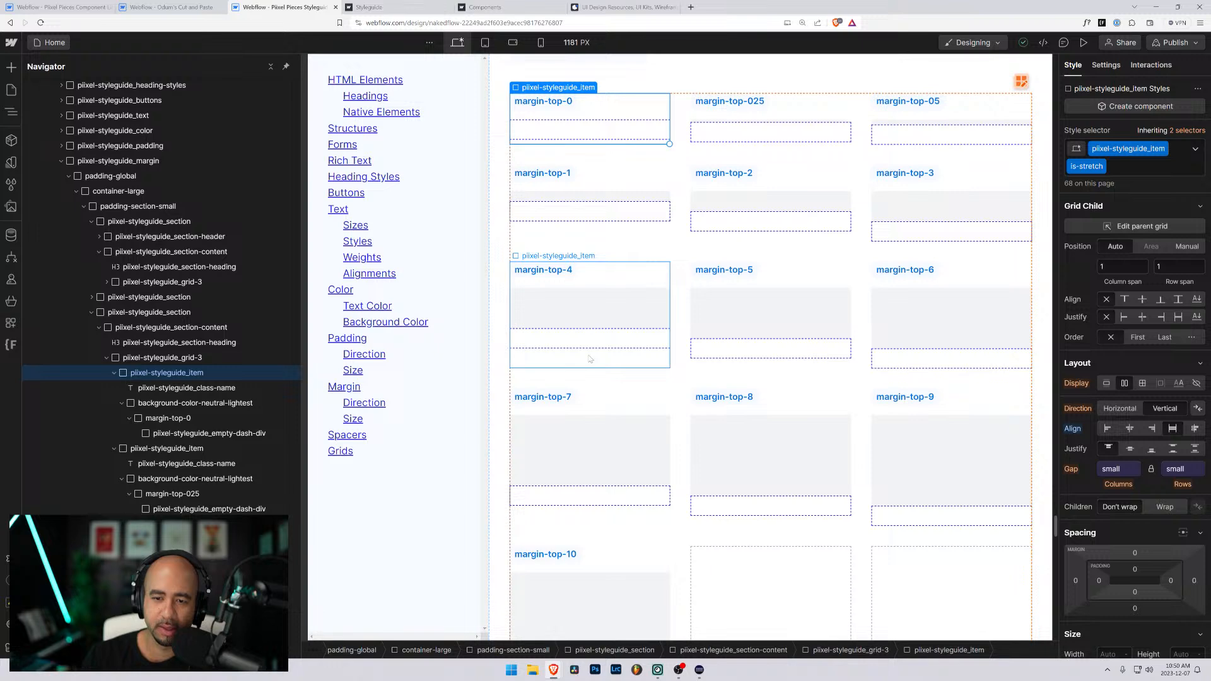
pyautogui.scroll(-10, 589, 358)
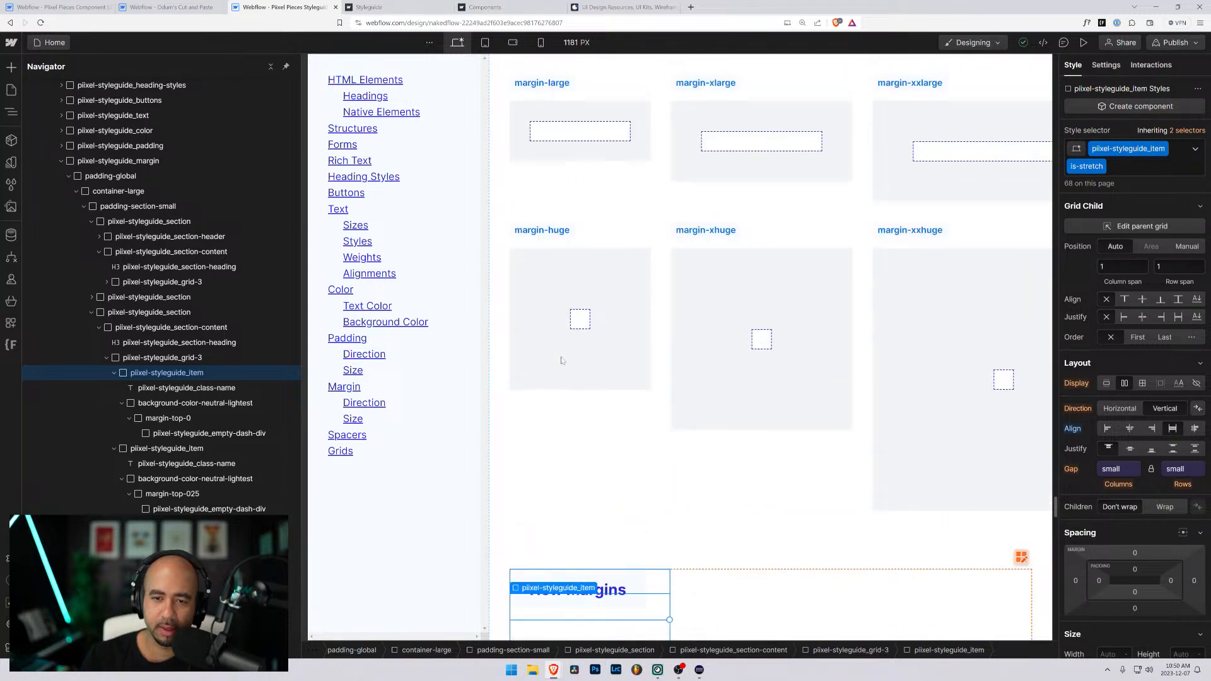
pyautogui.scroll(-4, 561, 361)
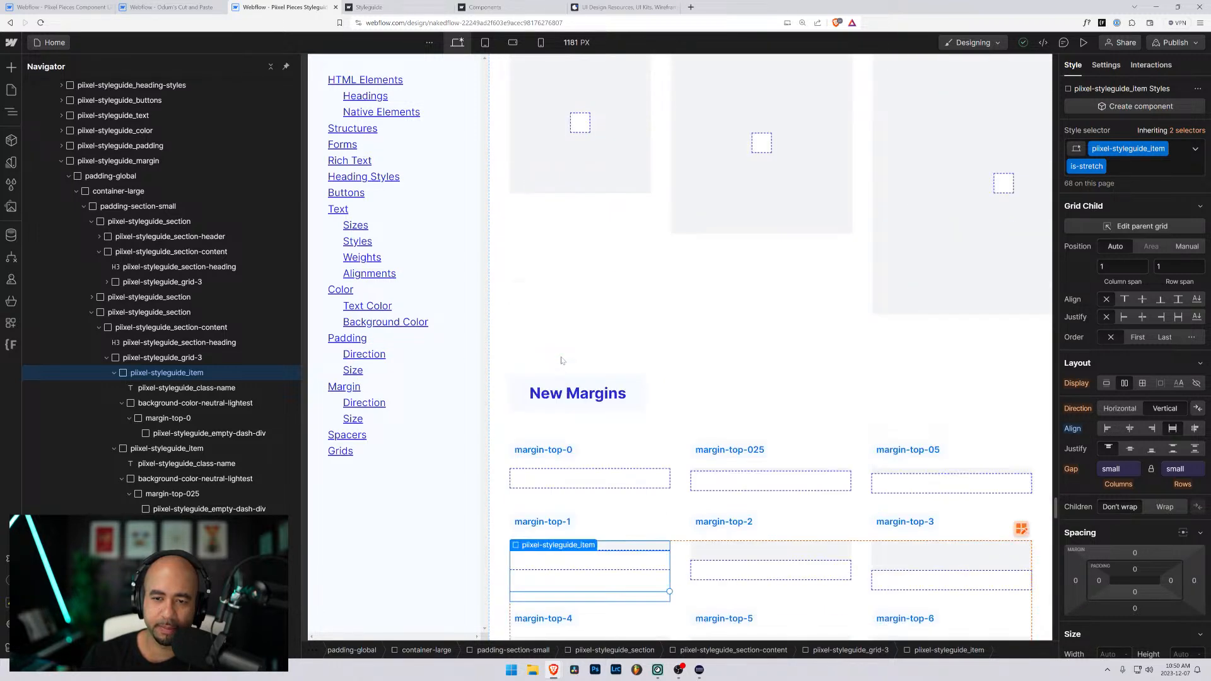
pyautogui.scroll(3, 562, 361)
pyautogui.scroll(2, 562, 361)
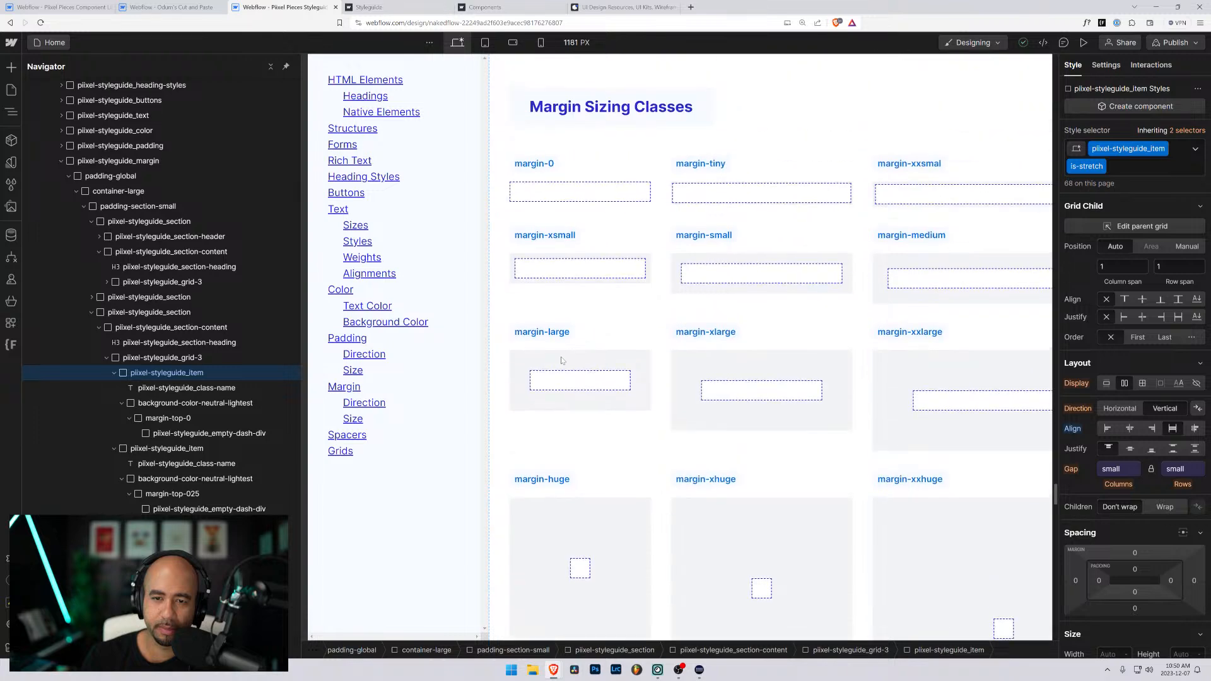
pyautogui.scroll(-10, 561, 360)
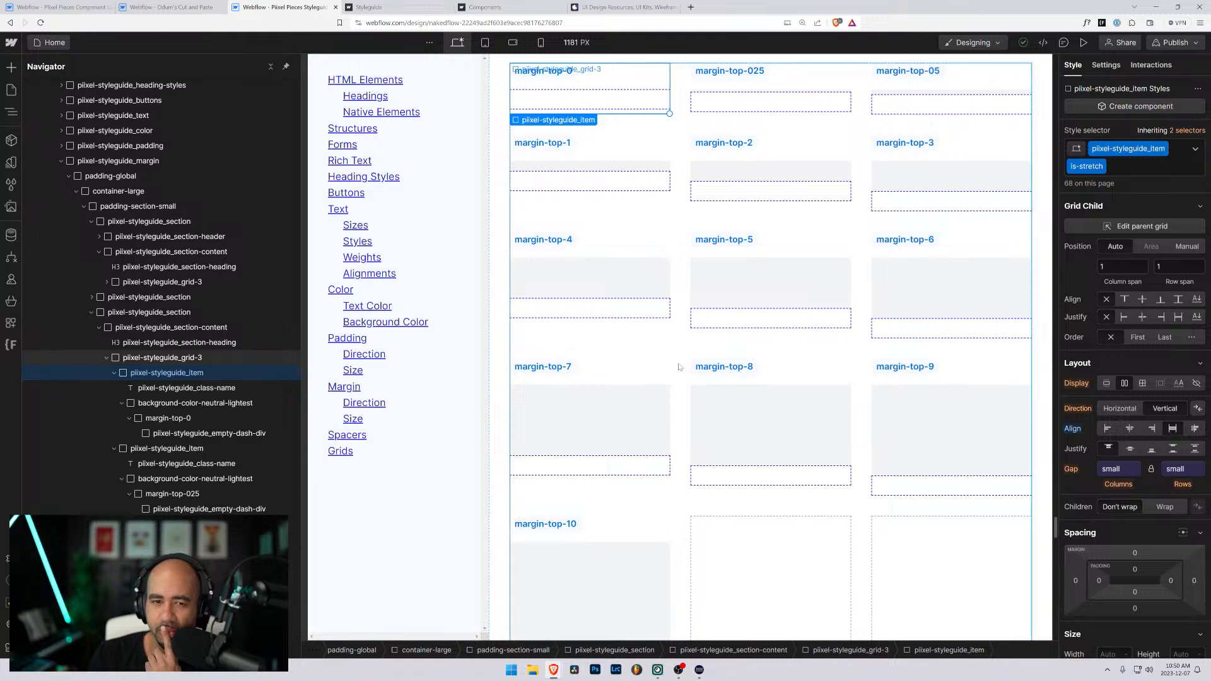
pyautogui.scroll(3, 668, 364)
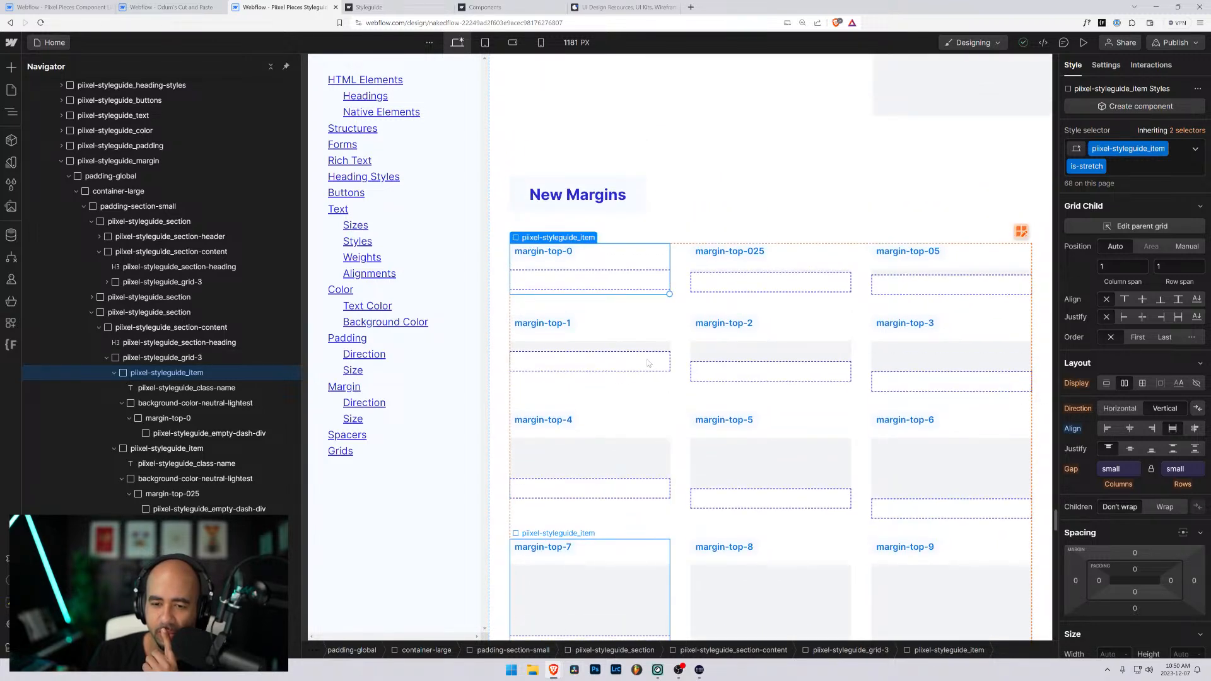
pyautogui.scroll(-4, 648, 363)
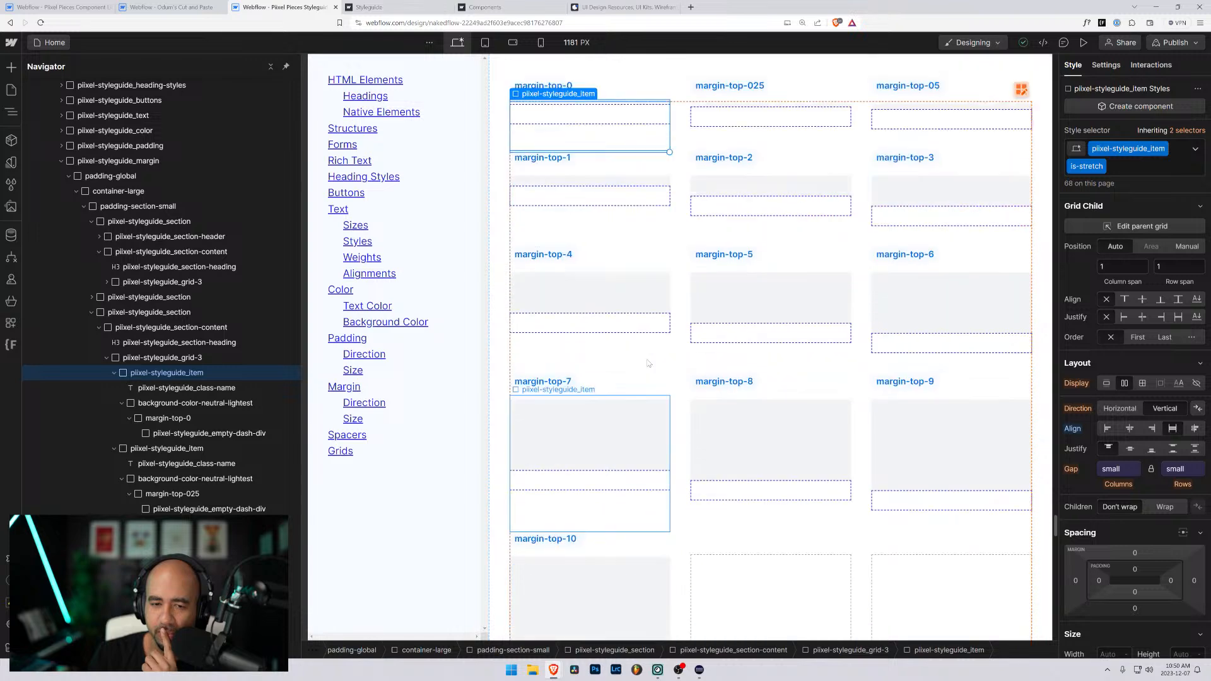
pyautogui.scroll(5, 686, 356)
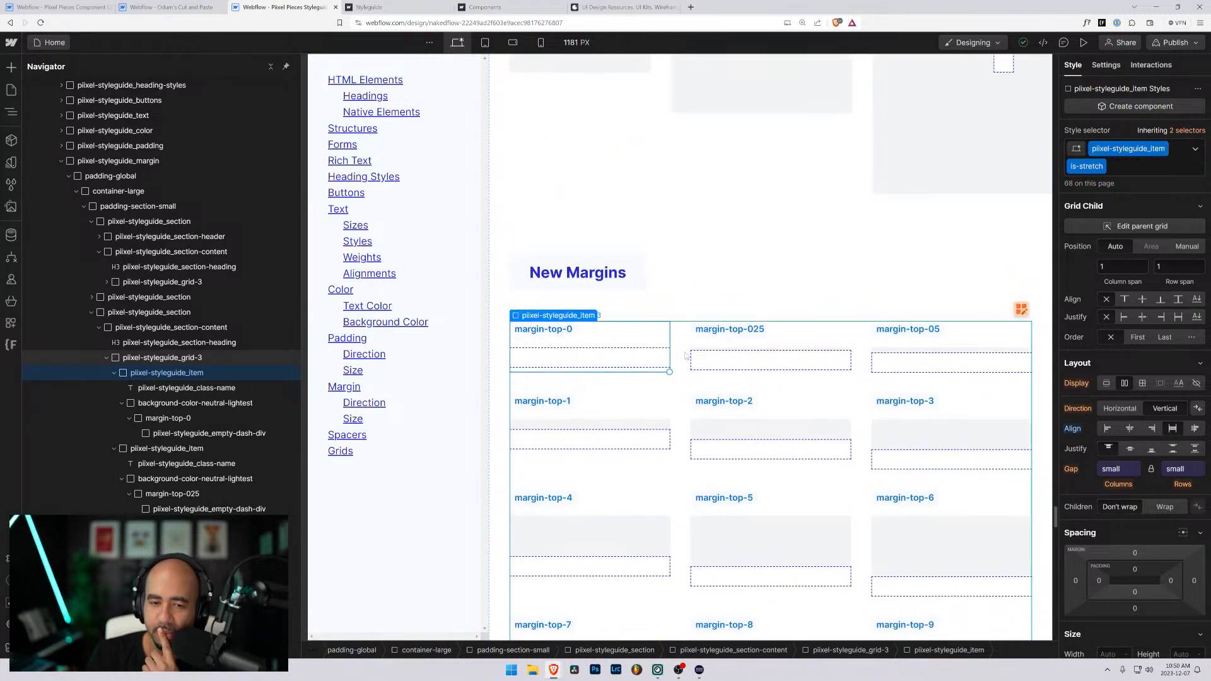
# - Duplicate the margin-top-1 item in the New Margins grid and change the copy's label to margin-top-1-5
pyautogui.click(638, 413)
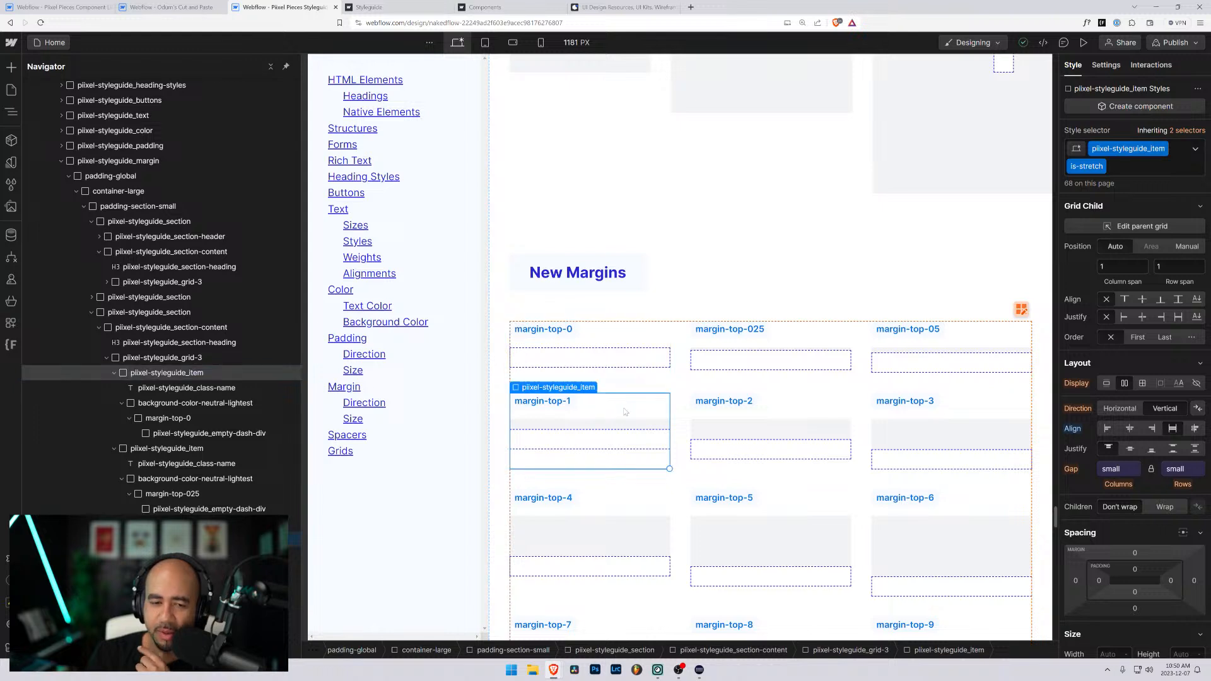
pyautogui.click(116, 374)
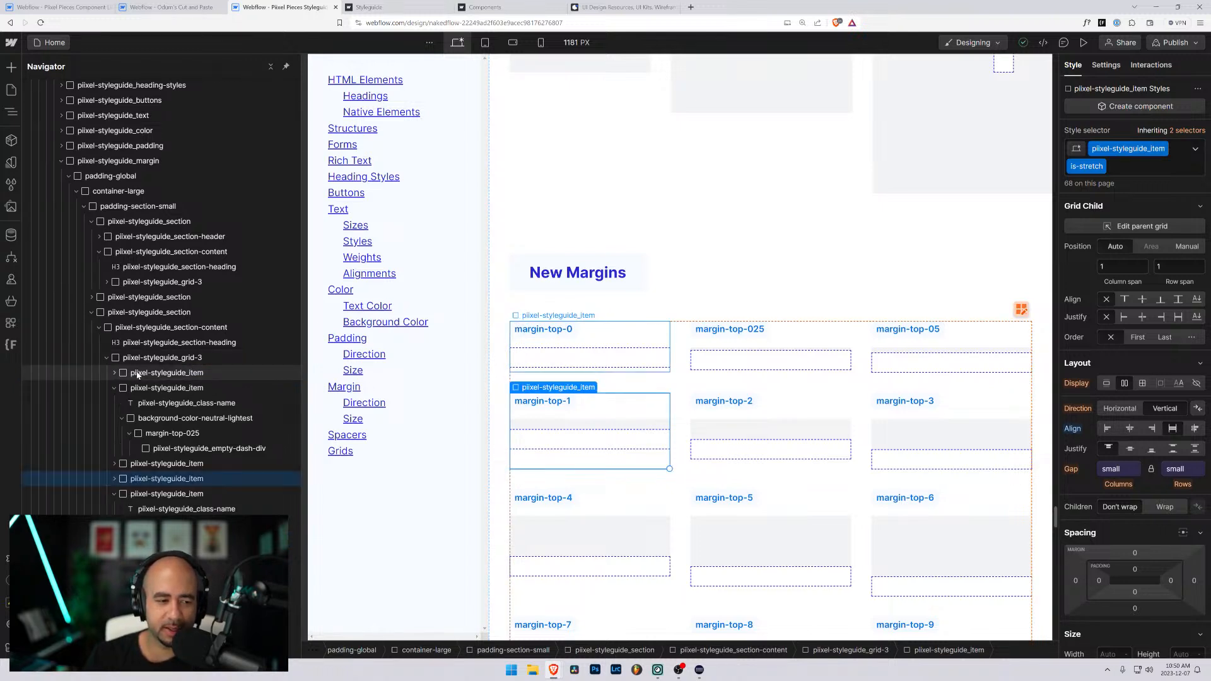
pyautogui.click(136, 373)
pyautogui.click(115, 389)
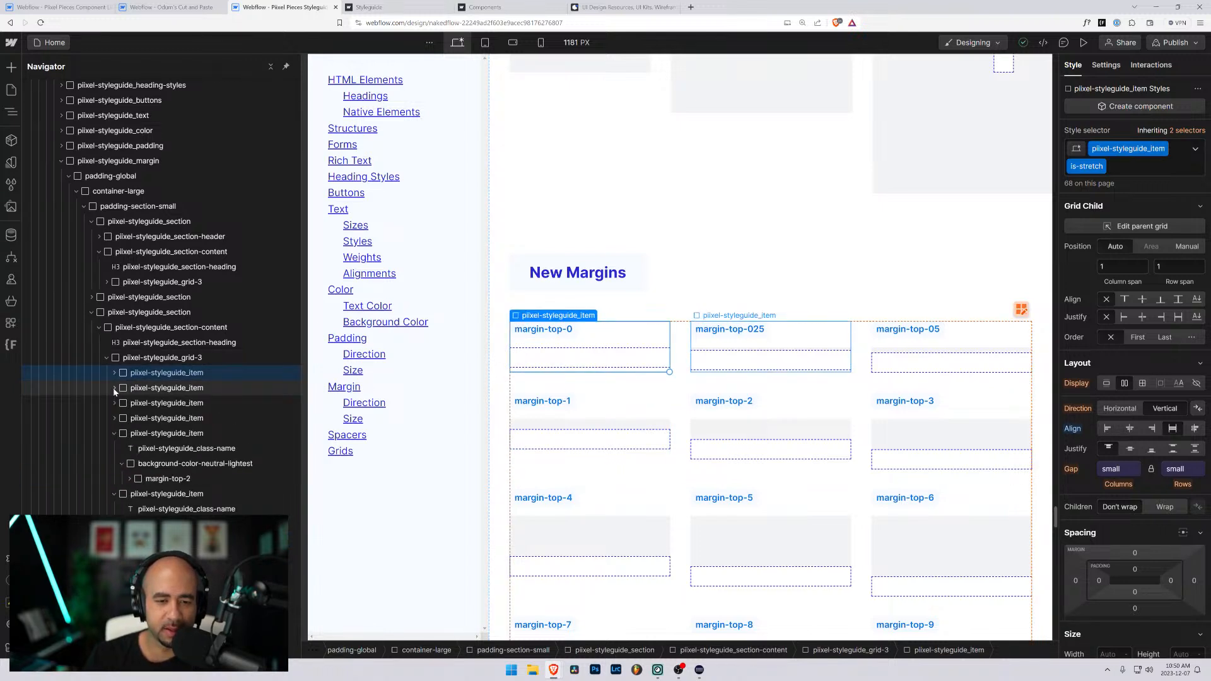
pyautogui.click(622, 428)
pyautogui.hotkey('ctrl', 'd')
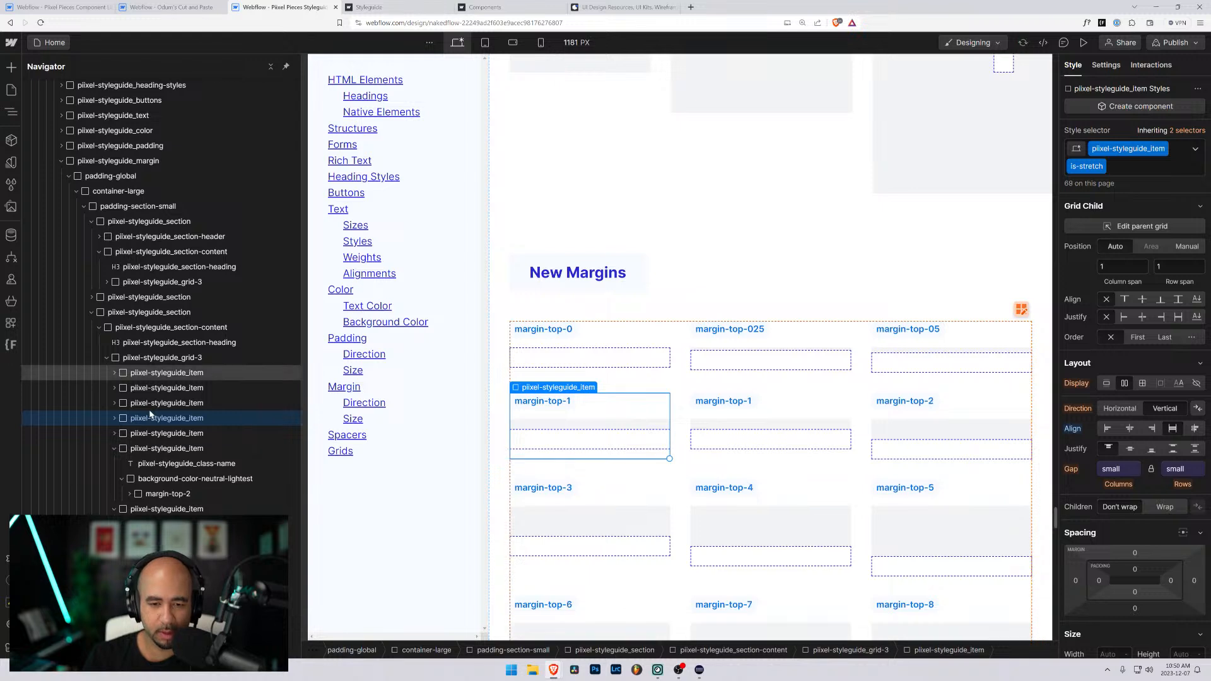
pyautogui.doubleClick(748, 403)
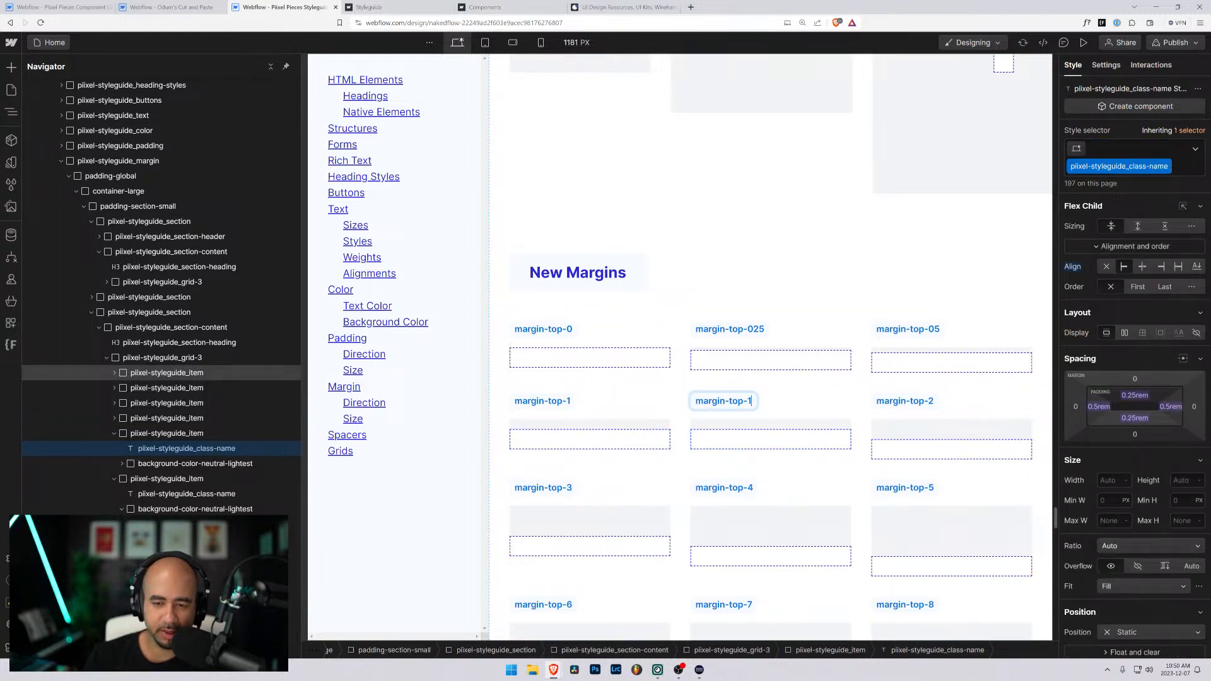
pyautogui.write('-5')
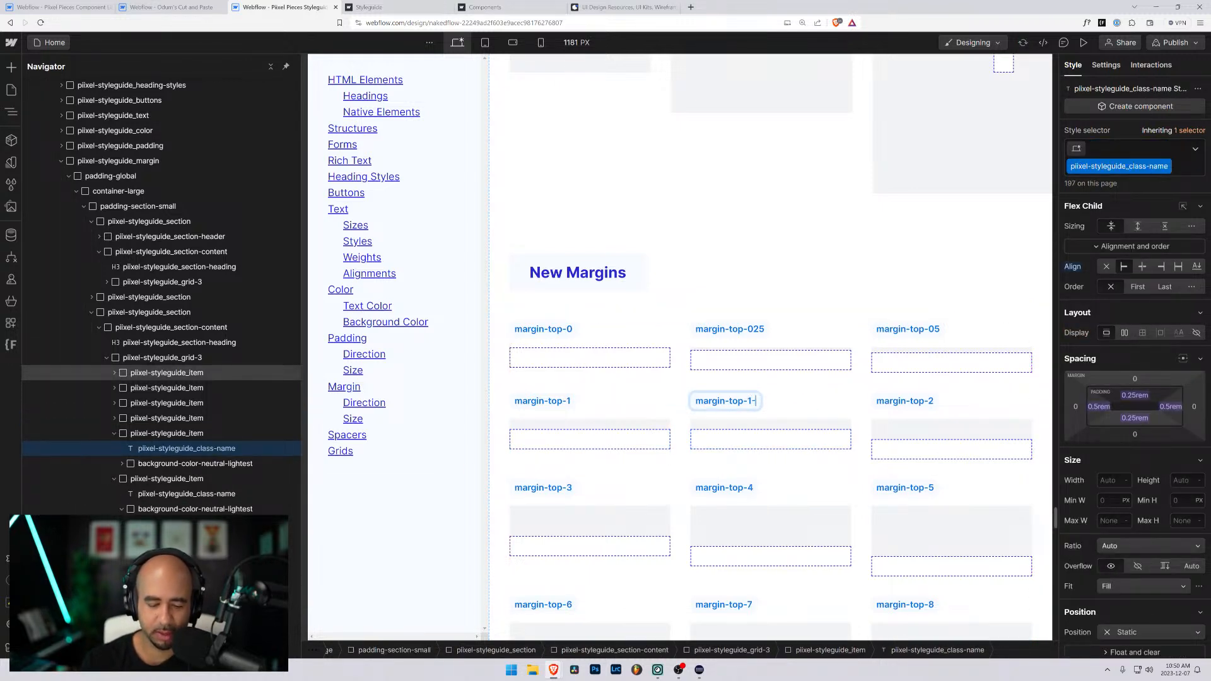
# - Replace the margin-top-1 class on the margin-top-1-5 item's inner div with a new class named margin-top-1-5
pyautogui.click(763, 431)
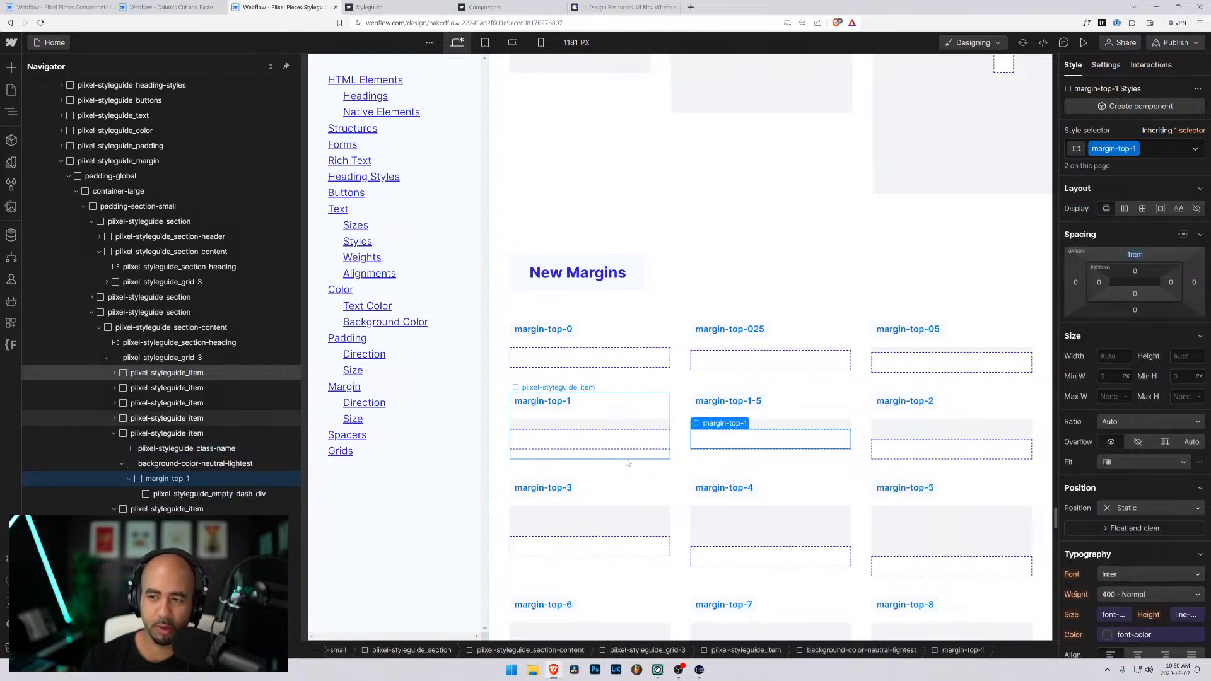
pyautogui.hotkey('ctrl', 'Return')
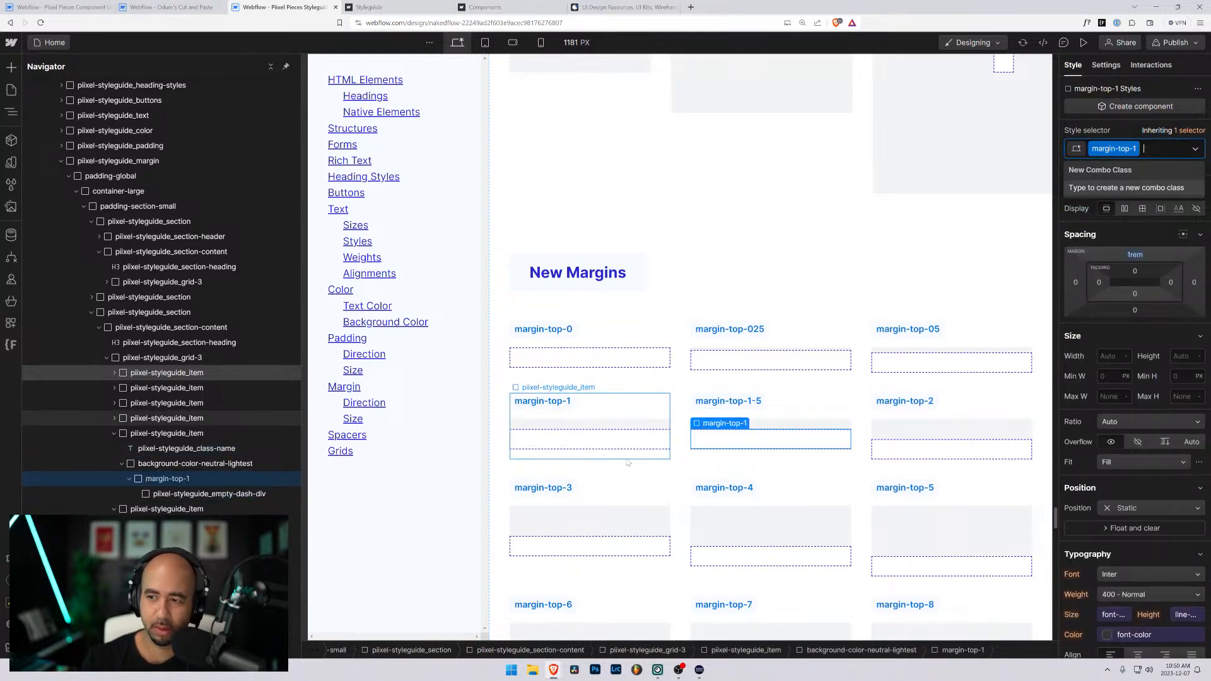
pyautogui.press('BackSpace')
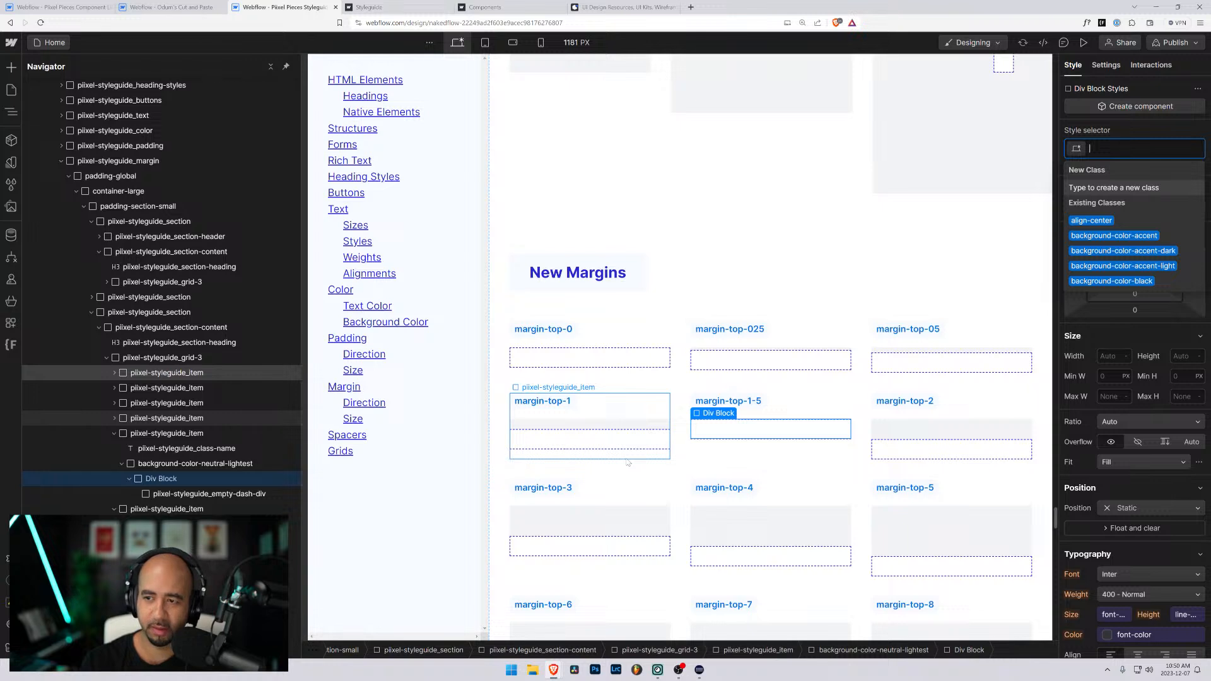
pyautogui.write('margin-top')
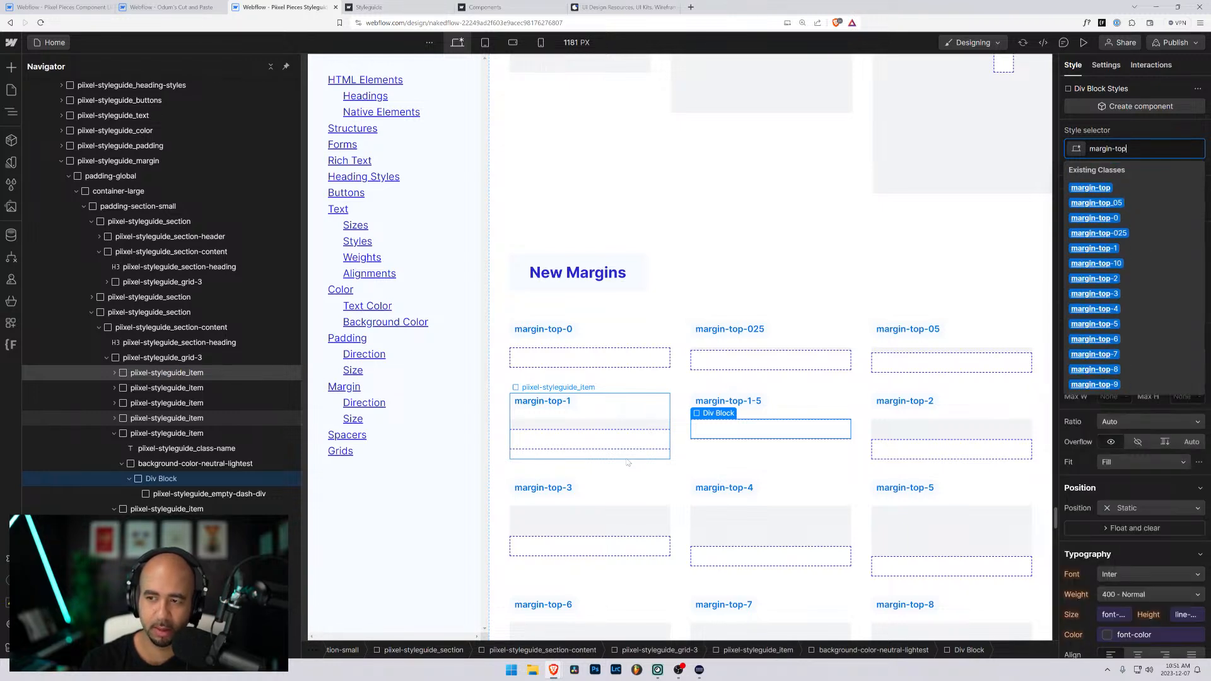
pyautogui.write('-1-5')
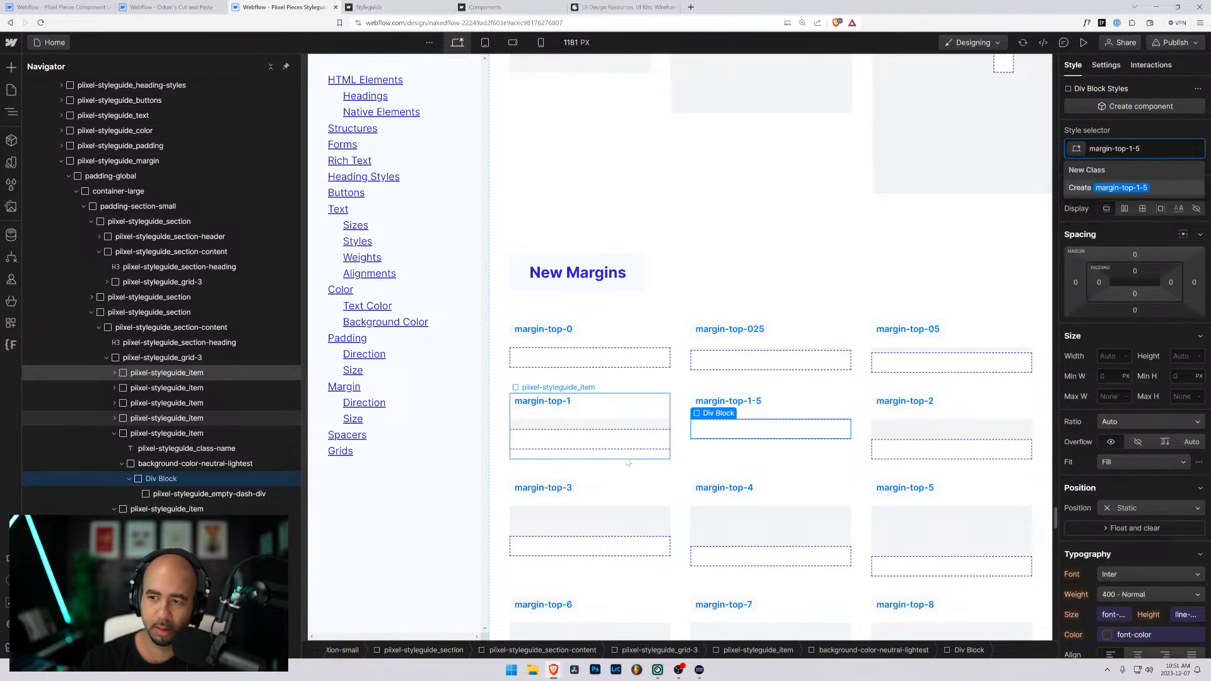
pyautogui.press('Return')
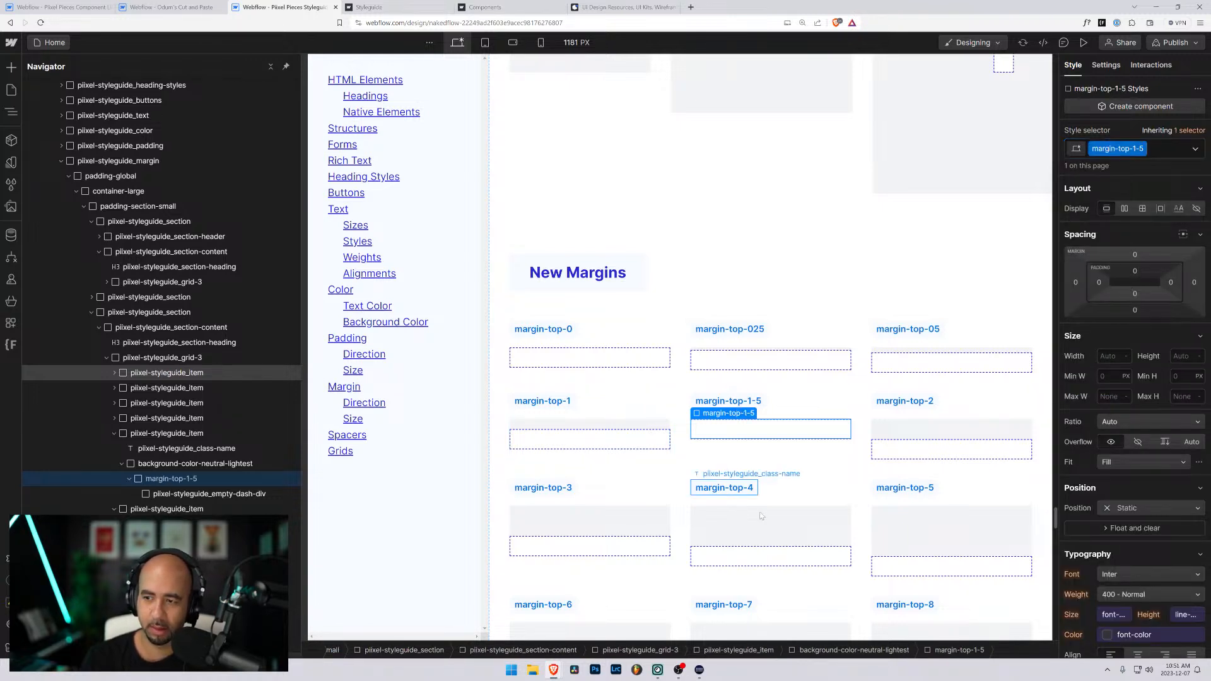
# - Set the top margin of the margin-top-1-5 class to 1.5rem
pyautogui.click(1135, 255)
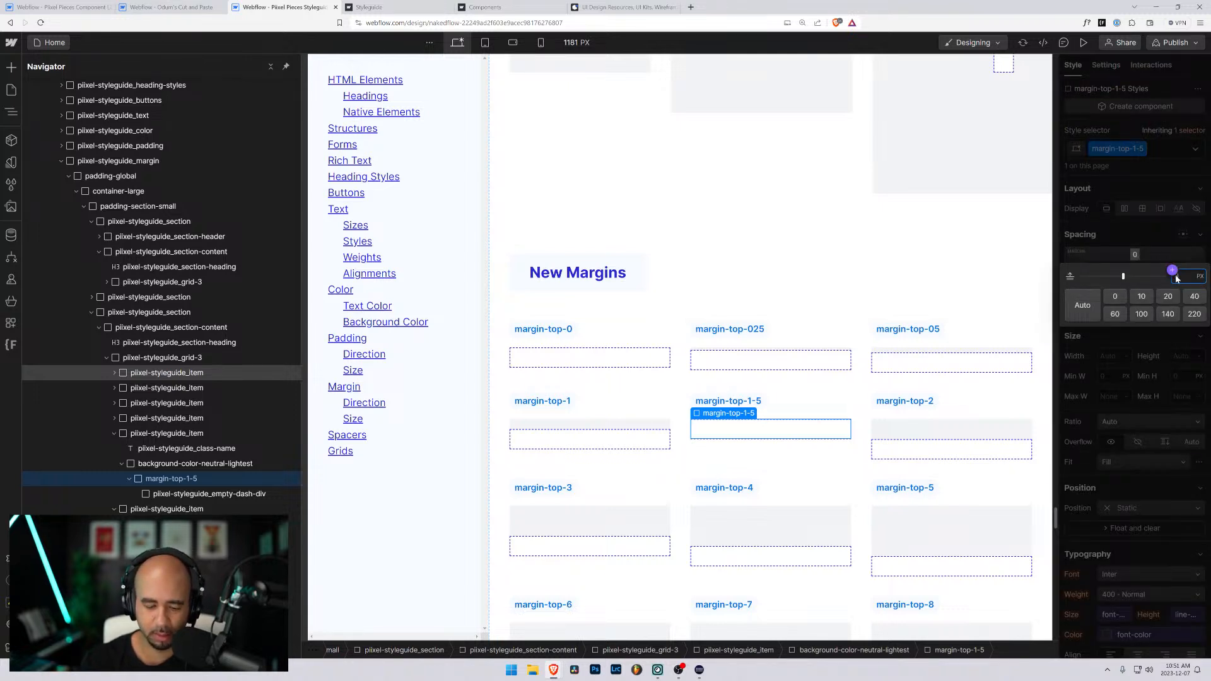
pyautogui.write('1.5rem')
pyautogui.press('Return')
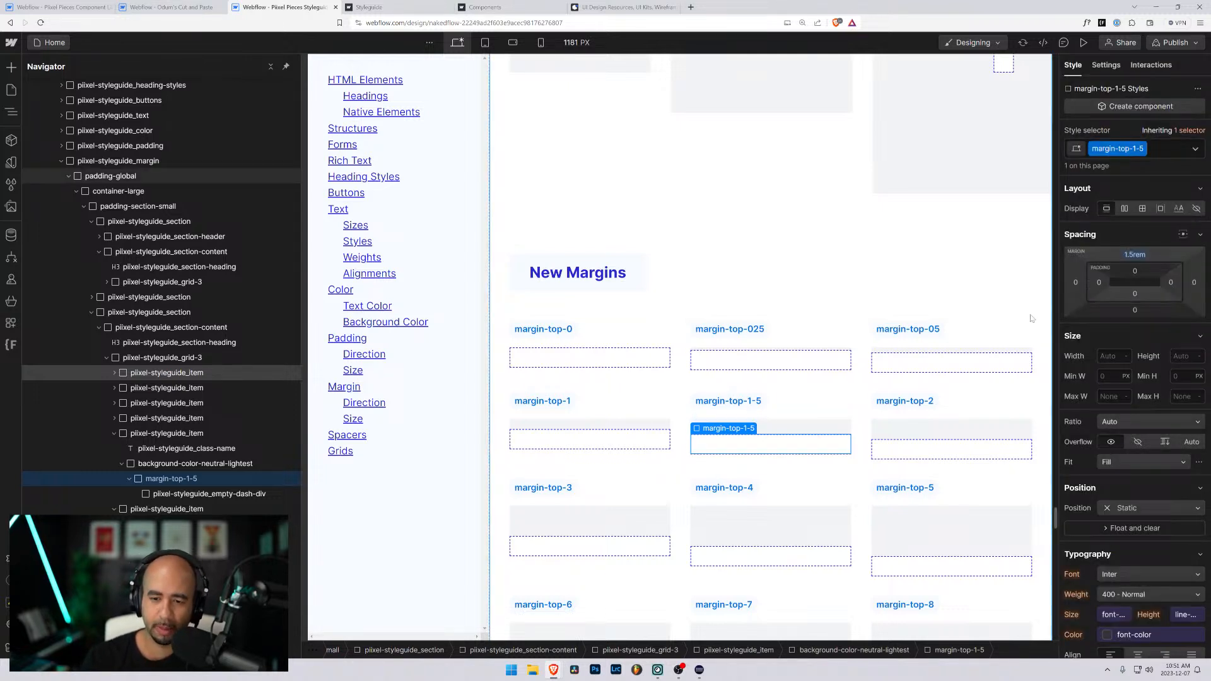
# - Duplicate the margin-top-2 item in the New Margins grid and change the copy's label to margin-top-2-5
pyautogui.click(930, 417)
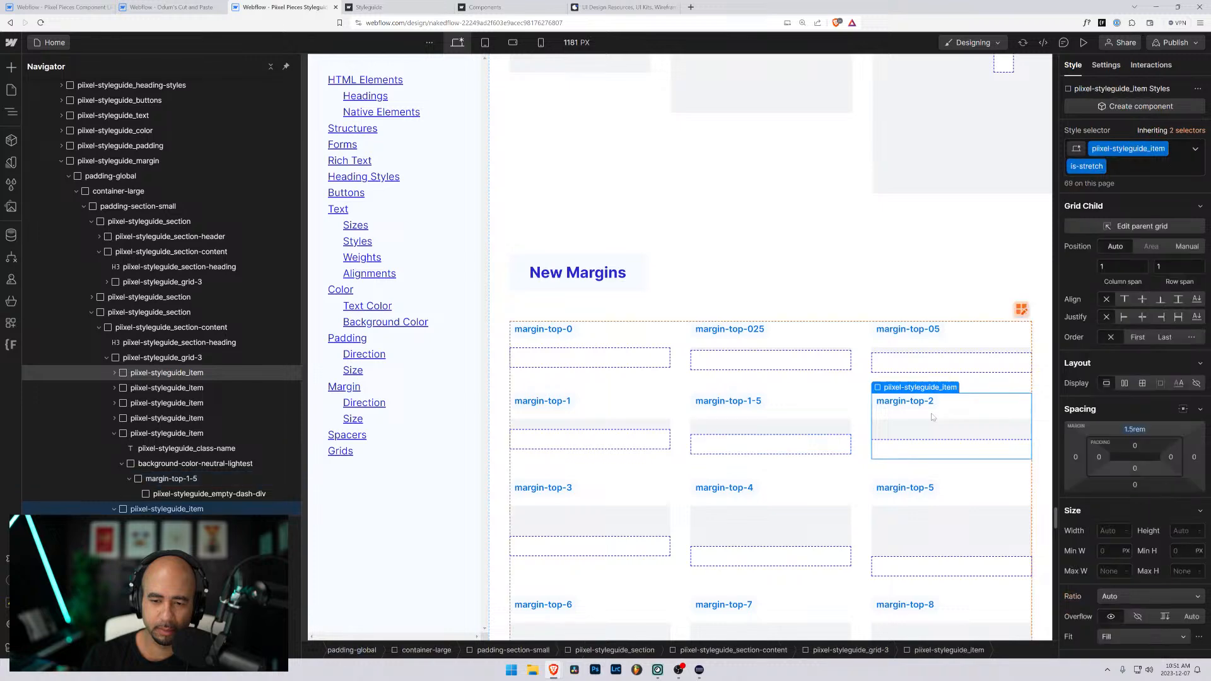
pyautogui.hotkey('ctrl', 'c')
pyautogui.hotkey('ctrl', 'v')
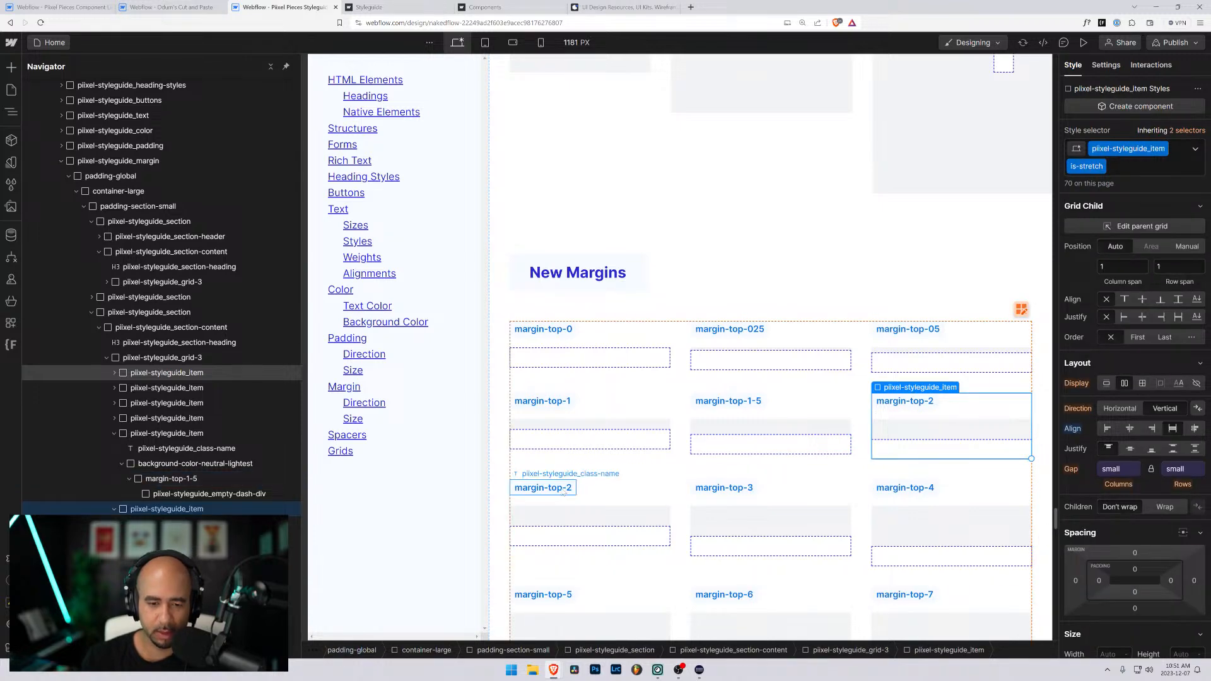
pyautogui.doubleClick(564, 488)
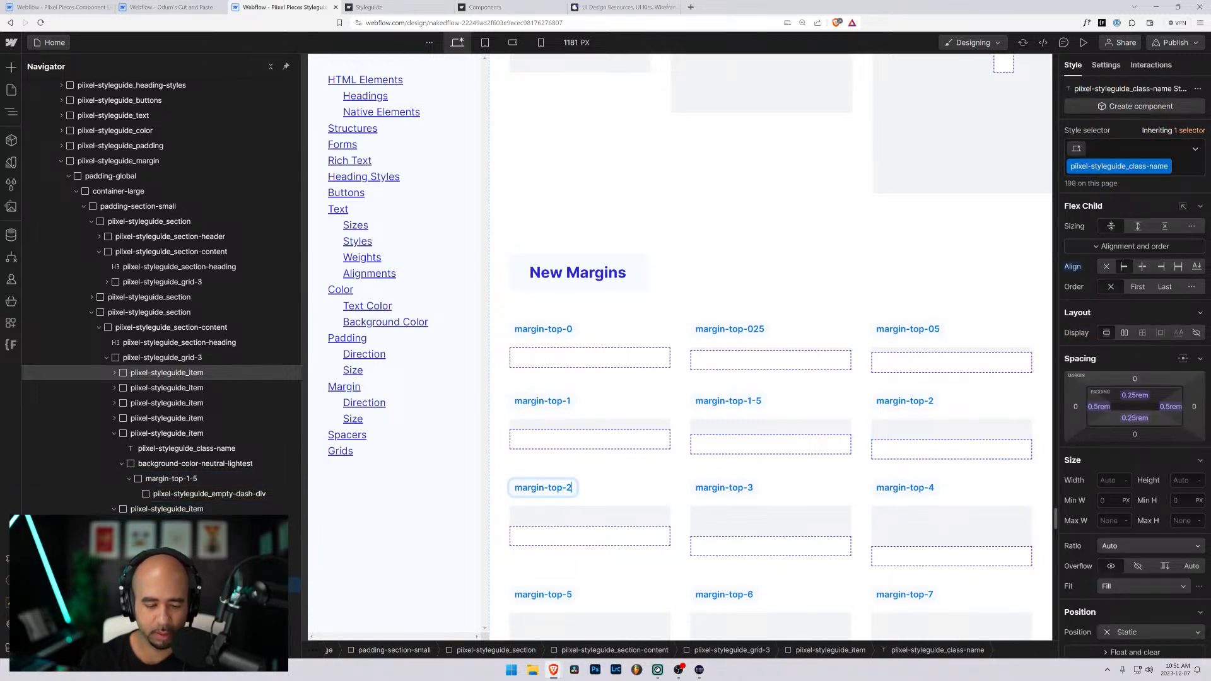
pyautogui.hotkey('ctrl', 'a')
pyautogui.press('BackSpace')
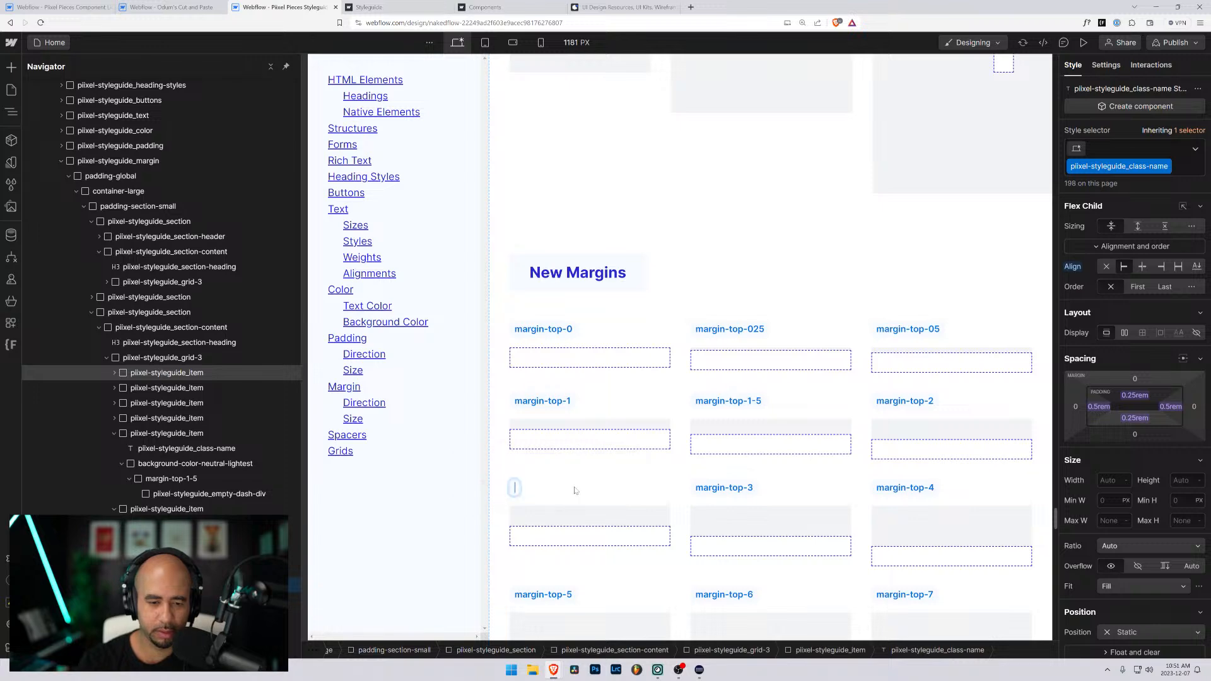
pyautogui.write('margin-top-2-5')
# - Replace the margin-top-2 class on the margin-top-2-5 item's inner div with a new class named margin-top-2-5
pyautogui.click(586, 538)
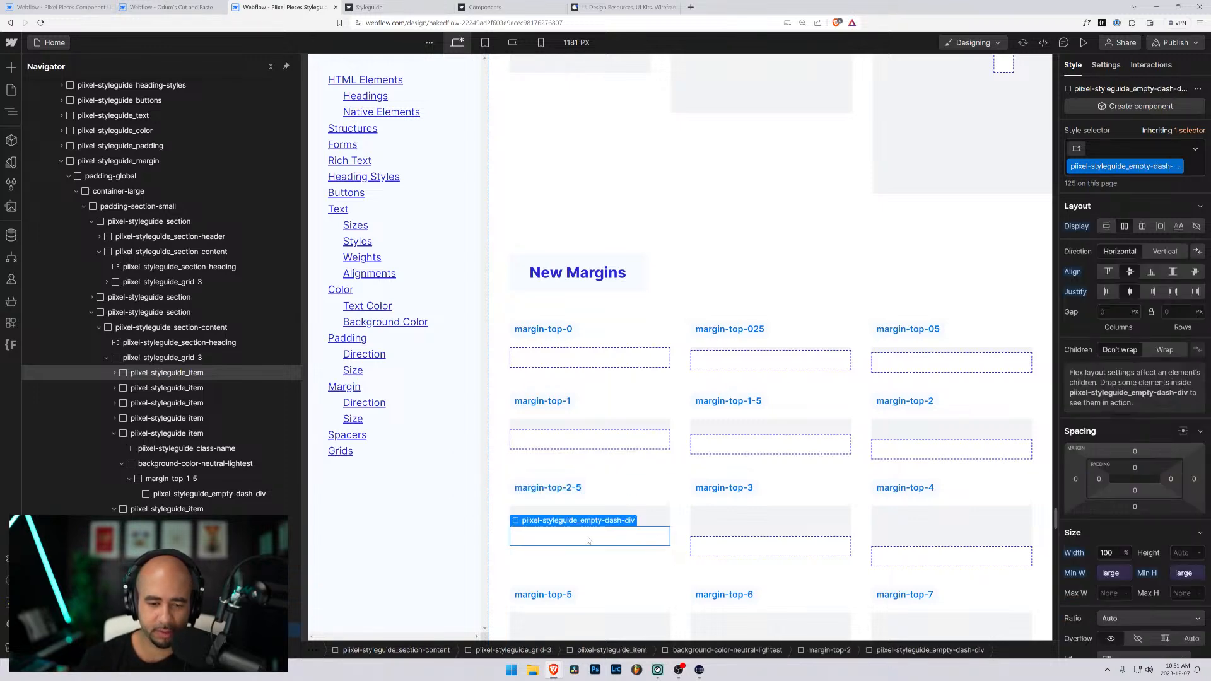
pyautogui.hotkey('ctrl', 'Return')
pyautogui.press('BackSpace')
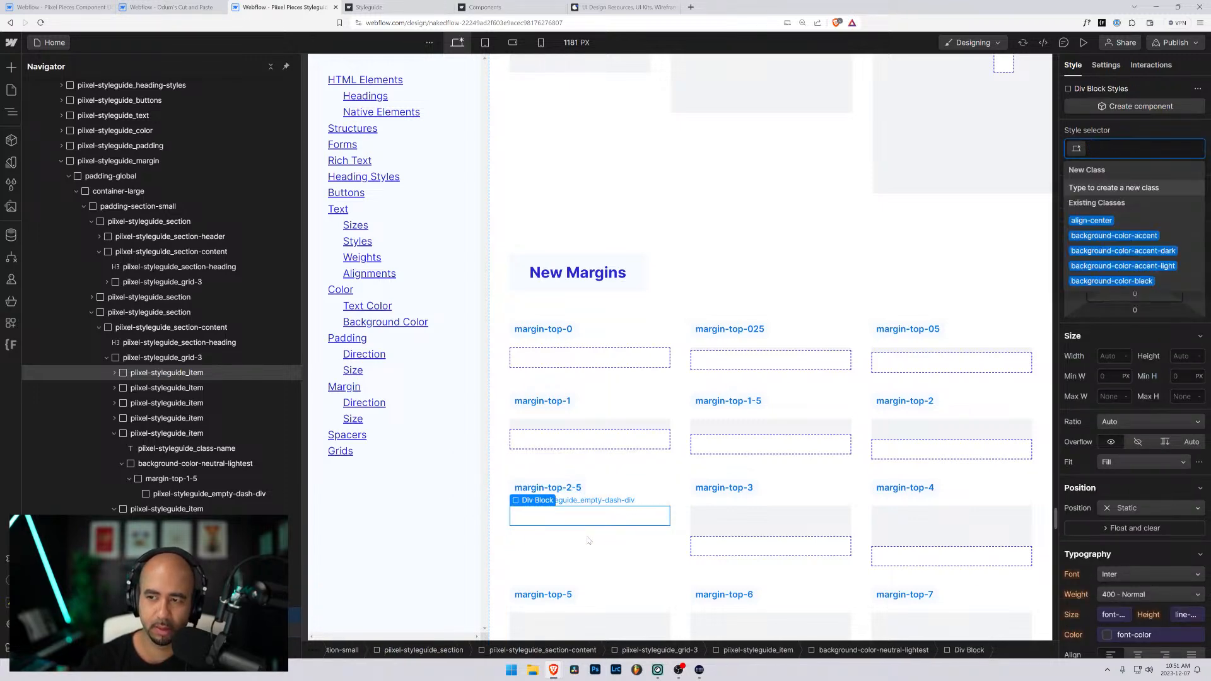
pyautogui.write('margin-top-2-5')
pyautogui.press('Return')
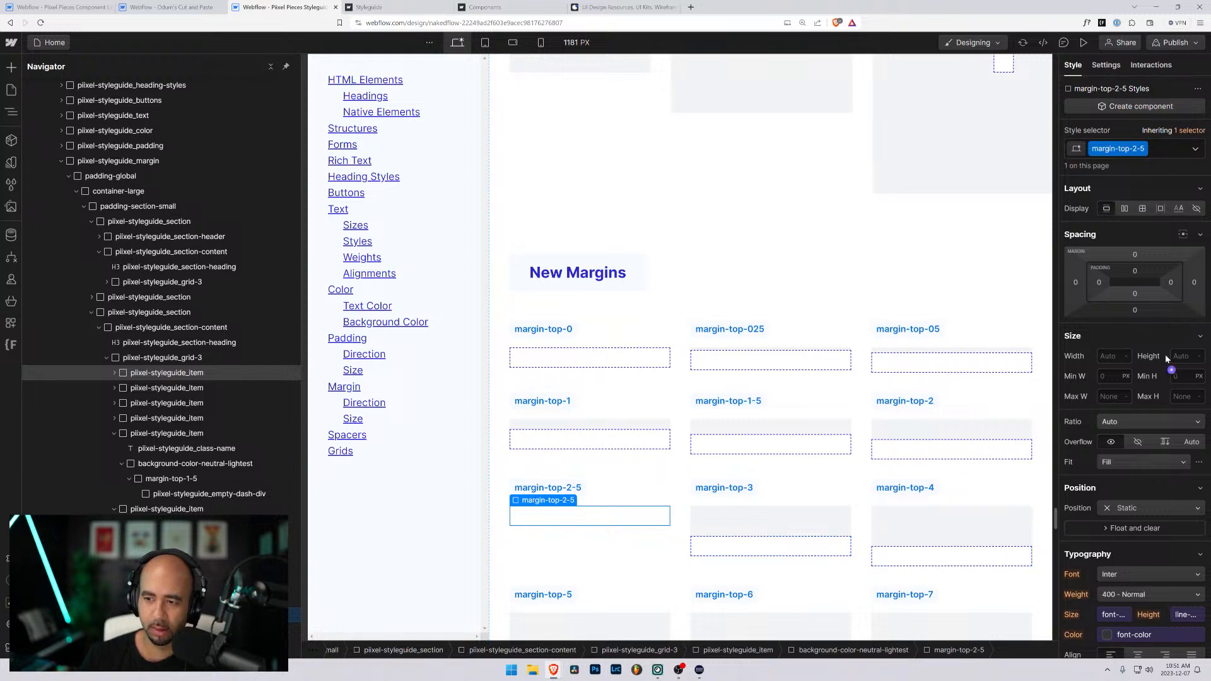
# - Set the top margin of the margin-top-2-5 class to 2.5rem
pyautogui.click(1135, 256)
pyautogui.write('2.')
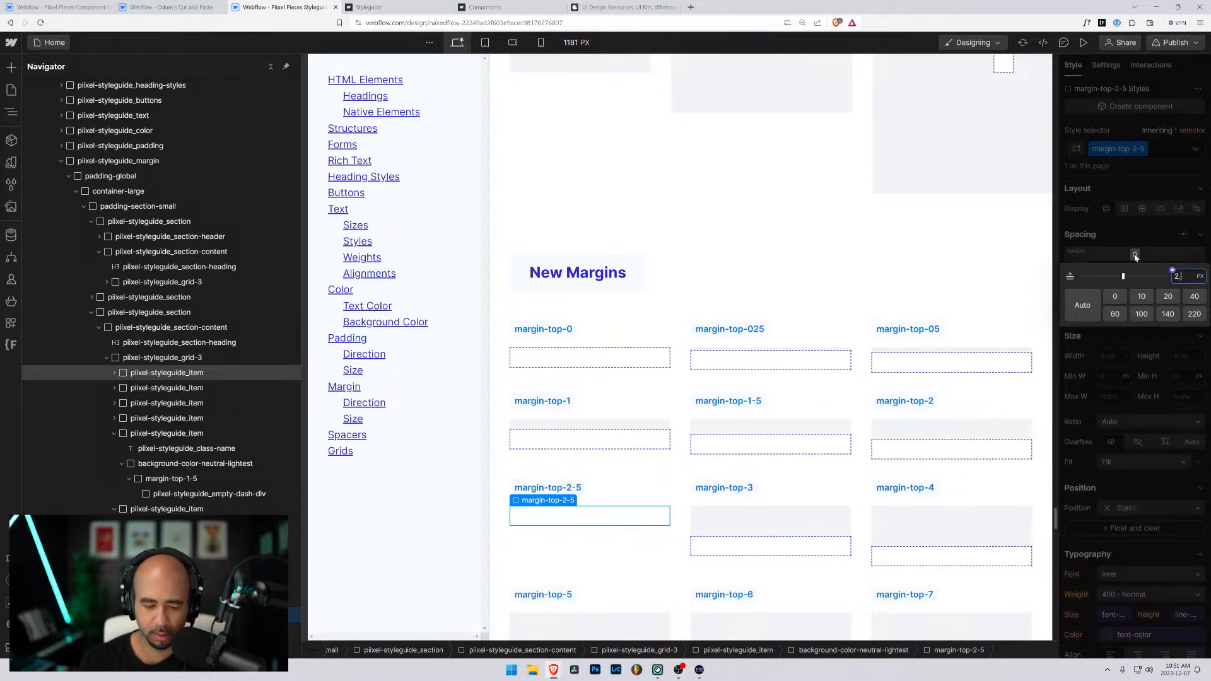
pyautogui.write('5rem')
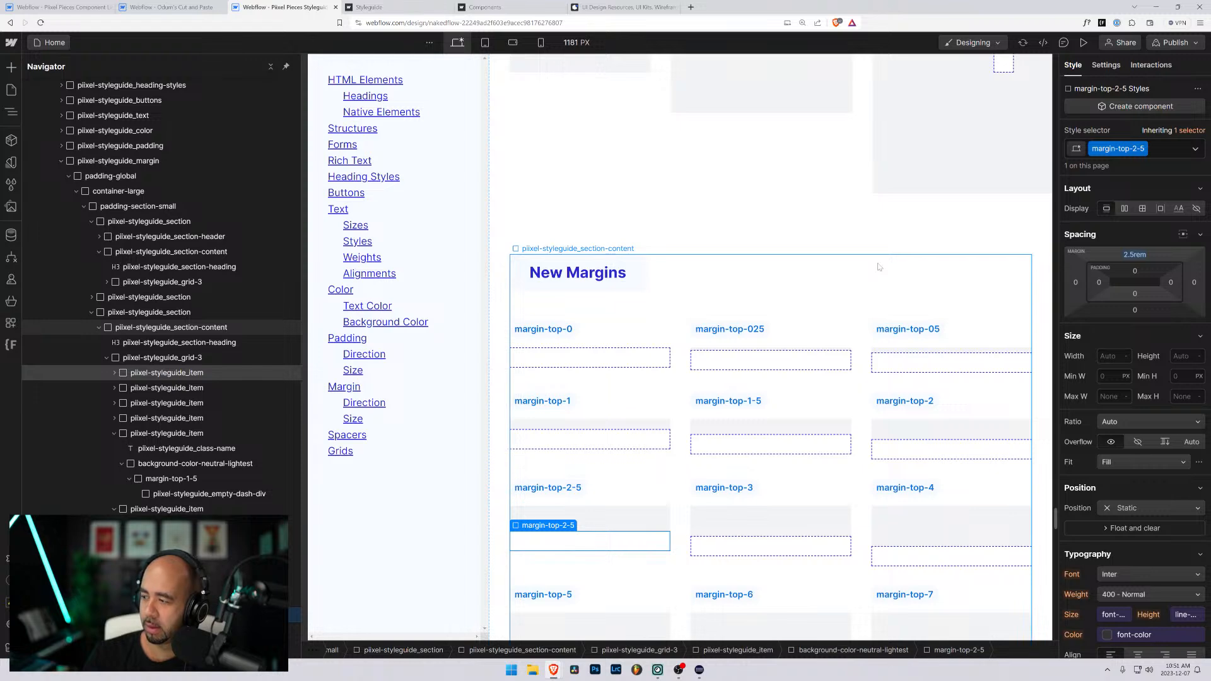
# - Review the whole New Margins grid, including the margin-top-1-5 and margin-top-2-5 items
pyautogui.scroll(-4, 832, 275)
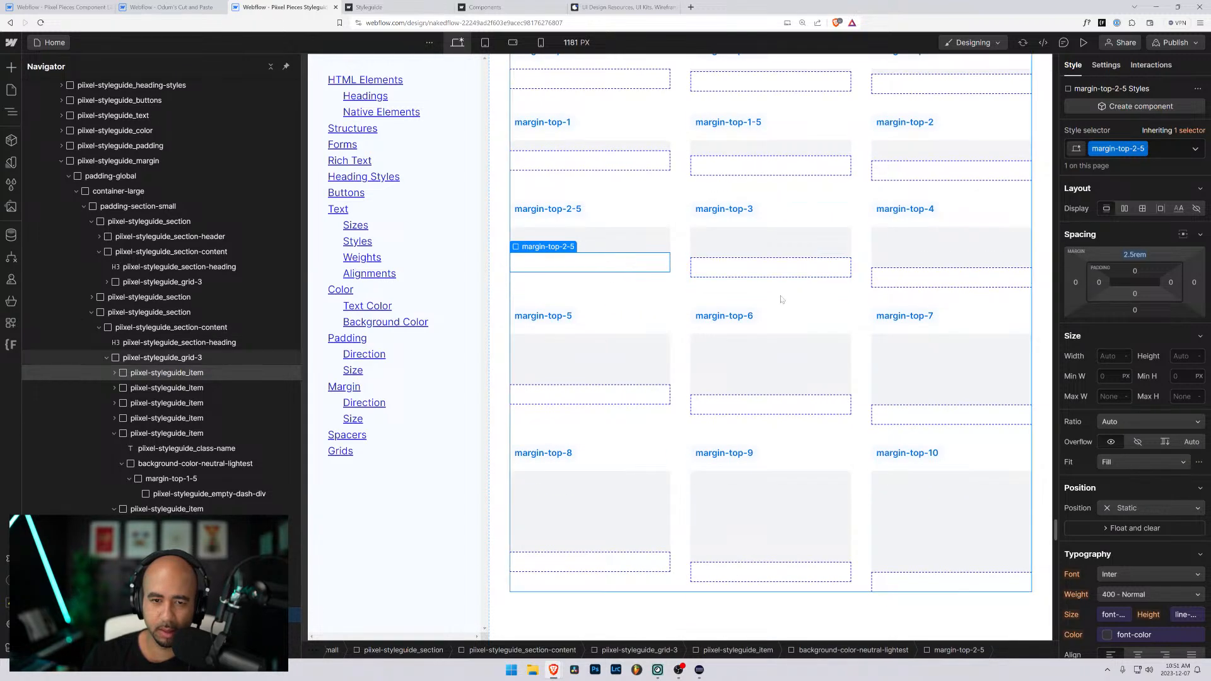
pyautogui.scroll(-2, 708, 305)
pyautogui.scroll(6, 568, 252)
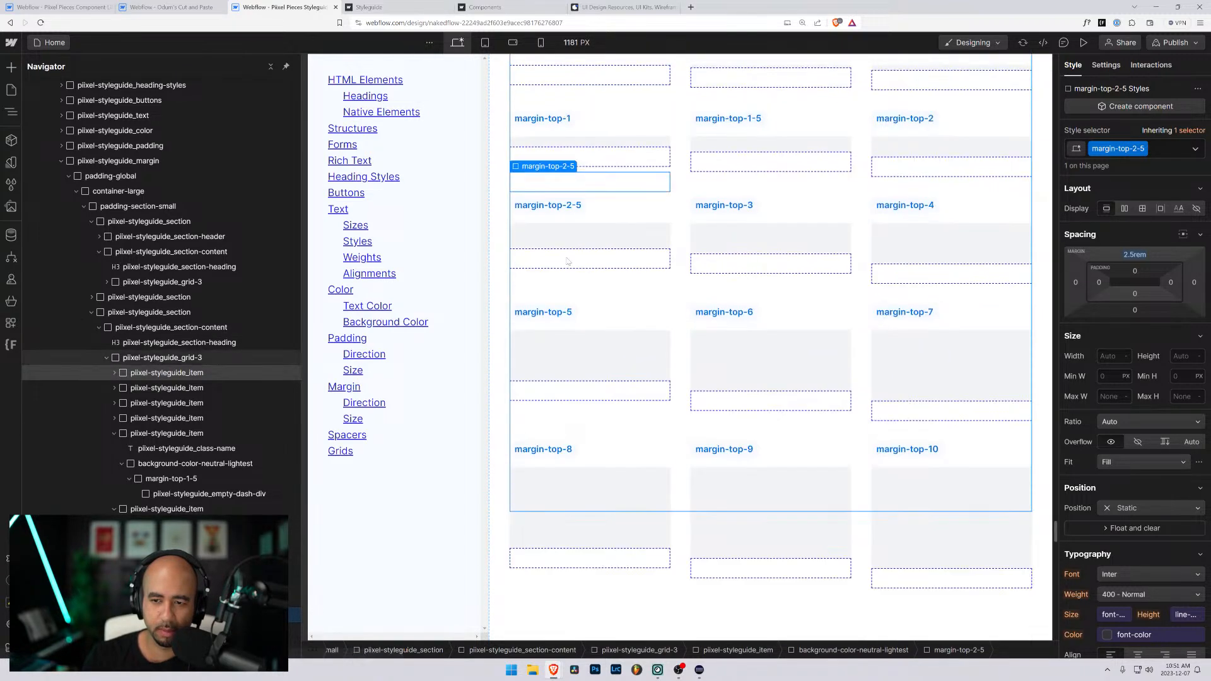
pyautogui.scroll(-7, 536, 179)
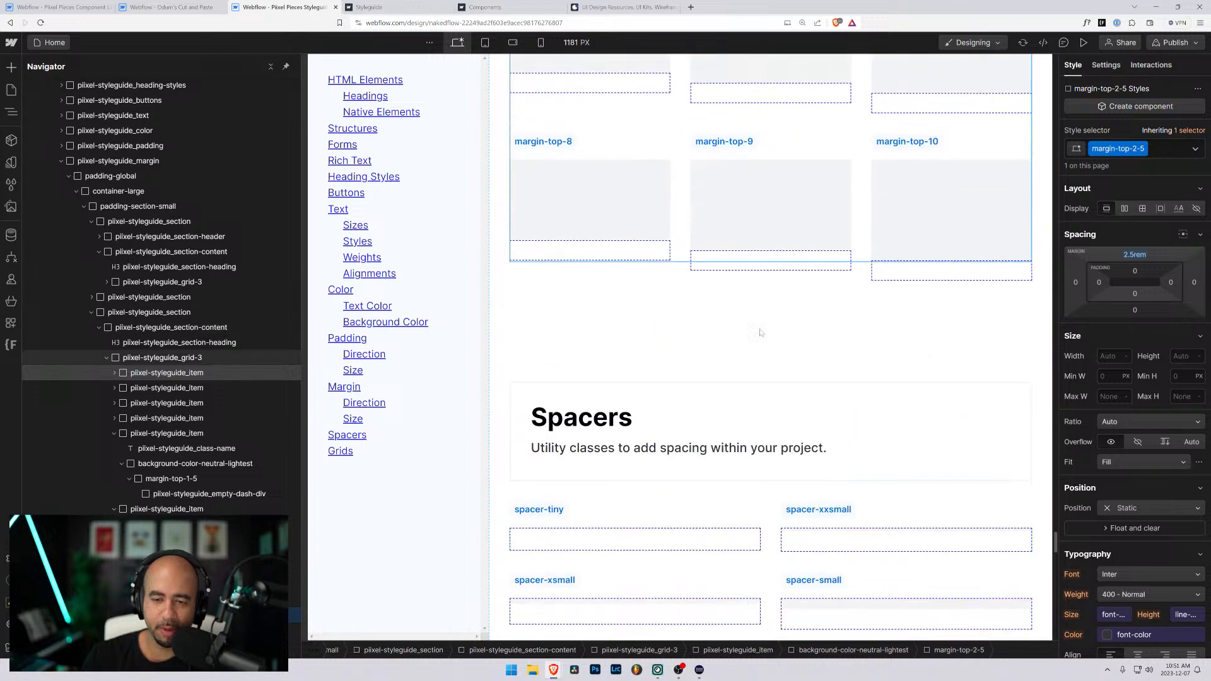
pyautogui.scroll(7, 851, 286)
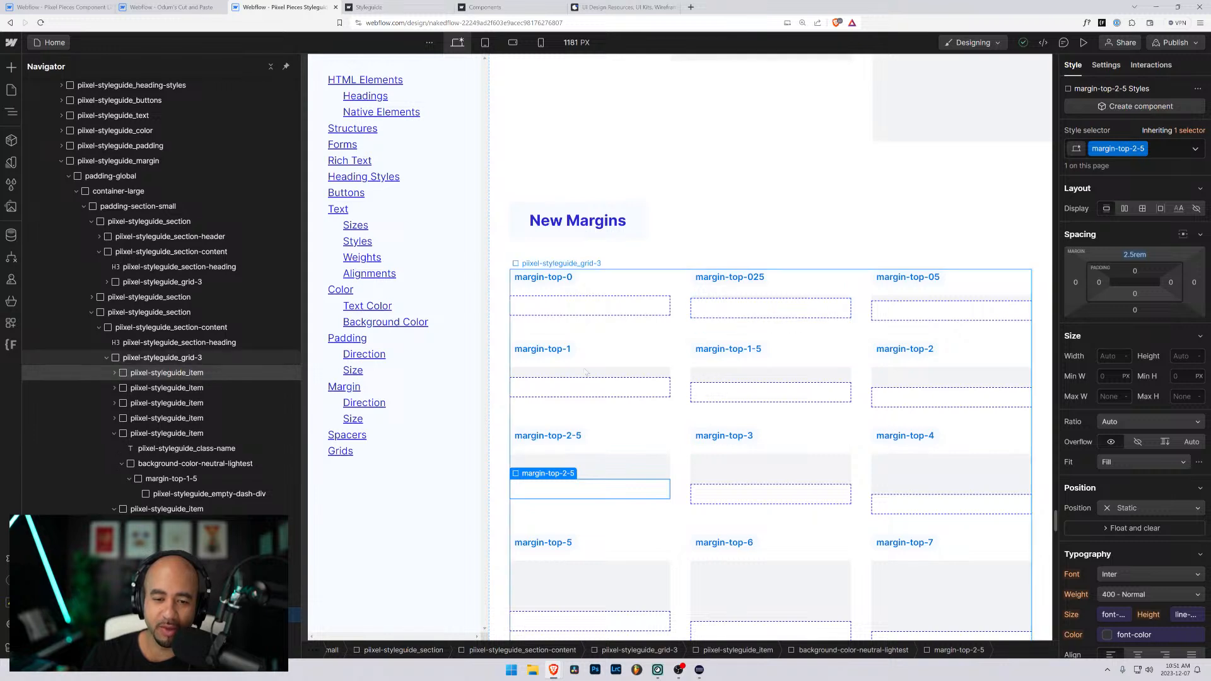
pyautogui.click(819, 364)
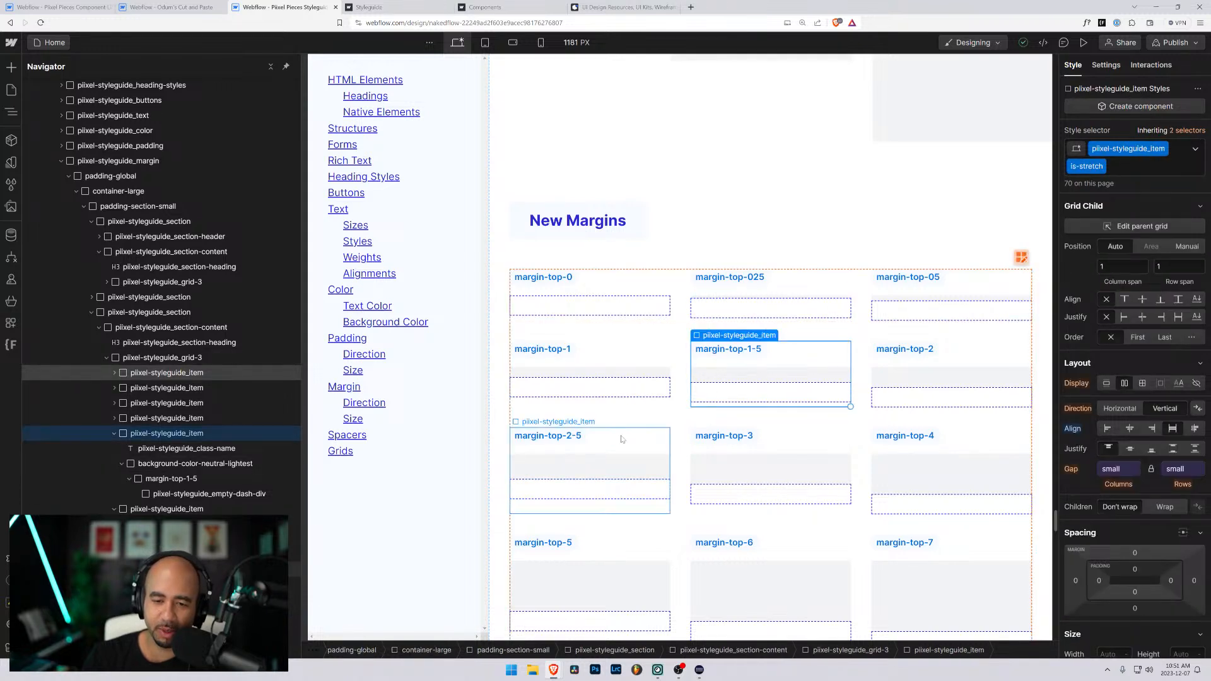
pyautogui.click(623, 438)
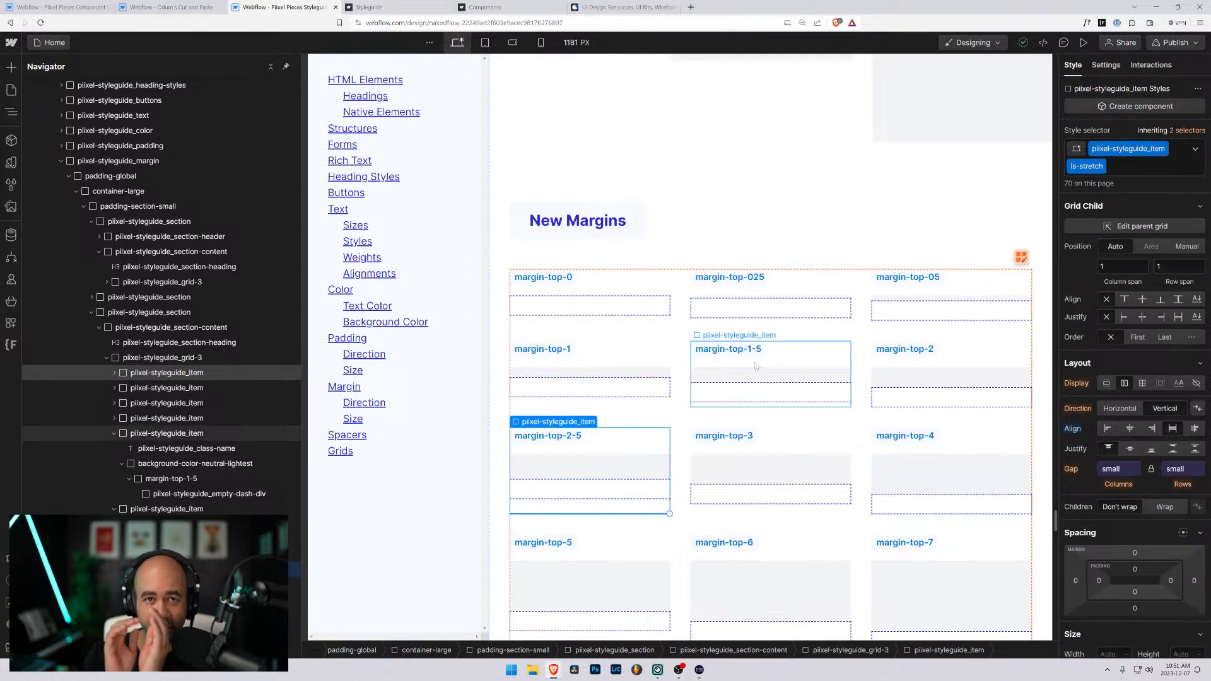
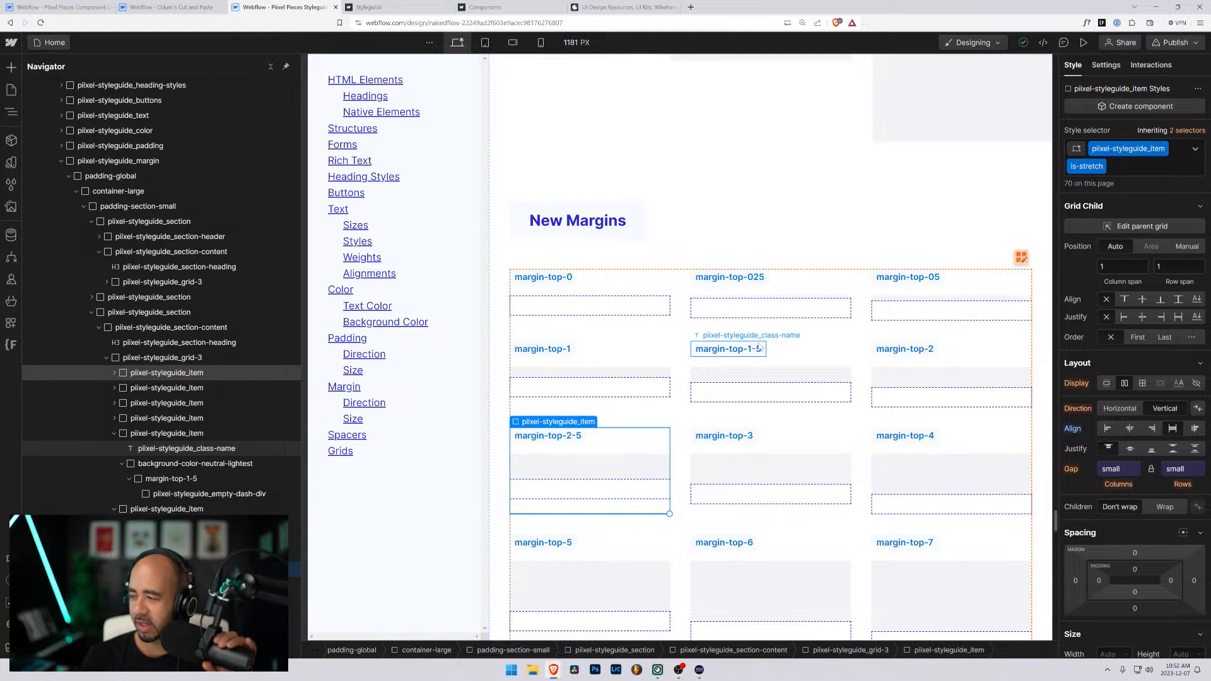
# - Change the New Margins section heading to Top Margins
pyautogui.click(747, 243)
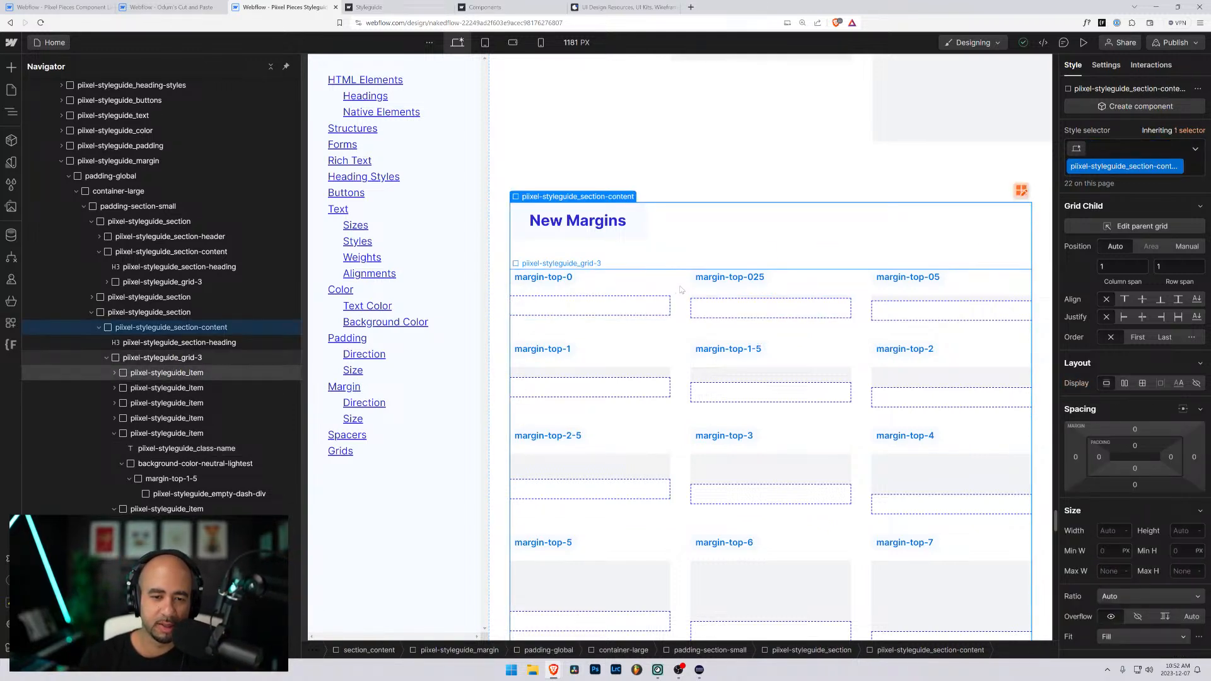
pyautogui.doubleClick(565, 220)
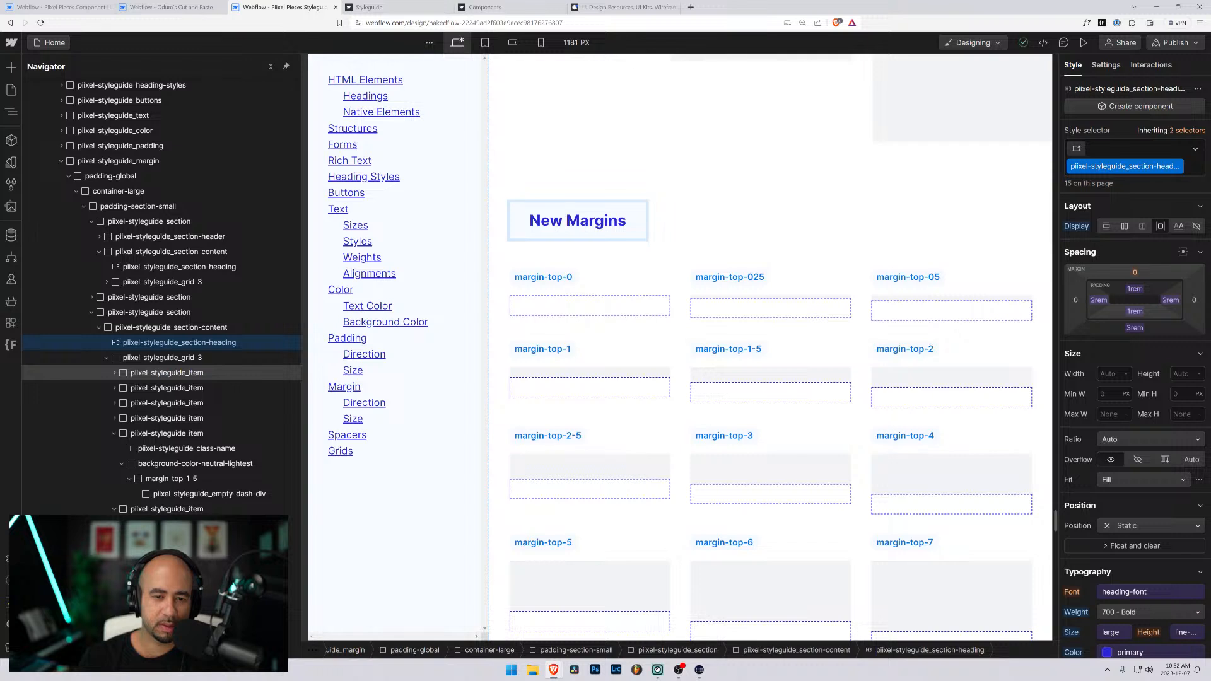
pyautogui.doubleClick(547, 220)
pyautogui.write('Top')
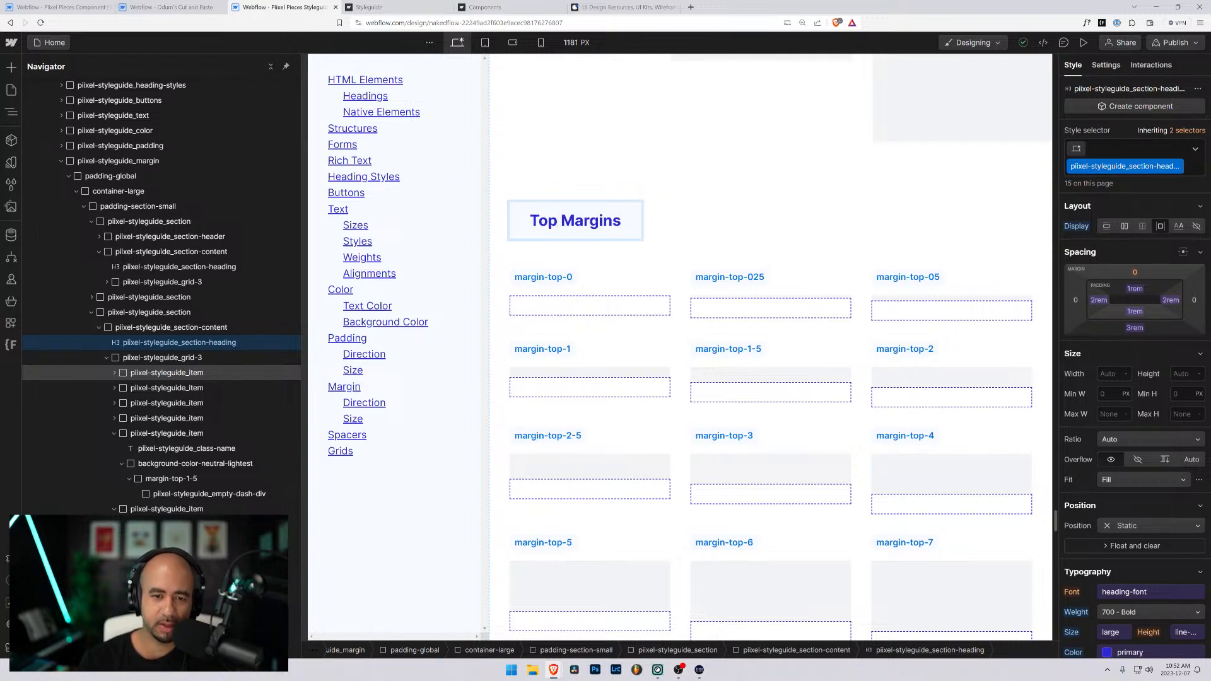
pyautogui.press('End')
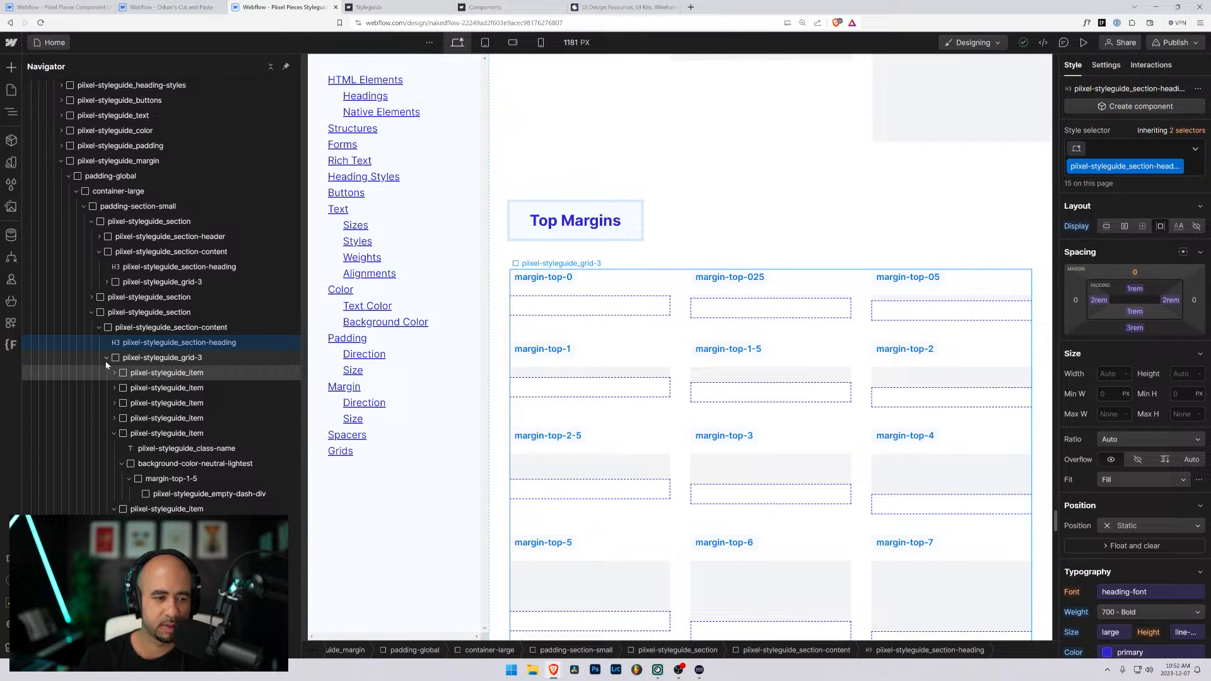
# - Duplicate the whole Top Margins section and change the copy's heading to Bottom Margins
pyautogui.click(92, 313)
pyautogui.click(101, 315)
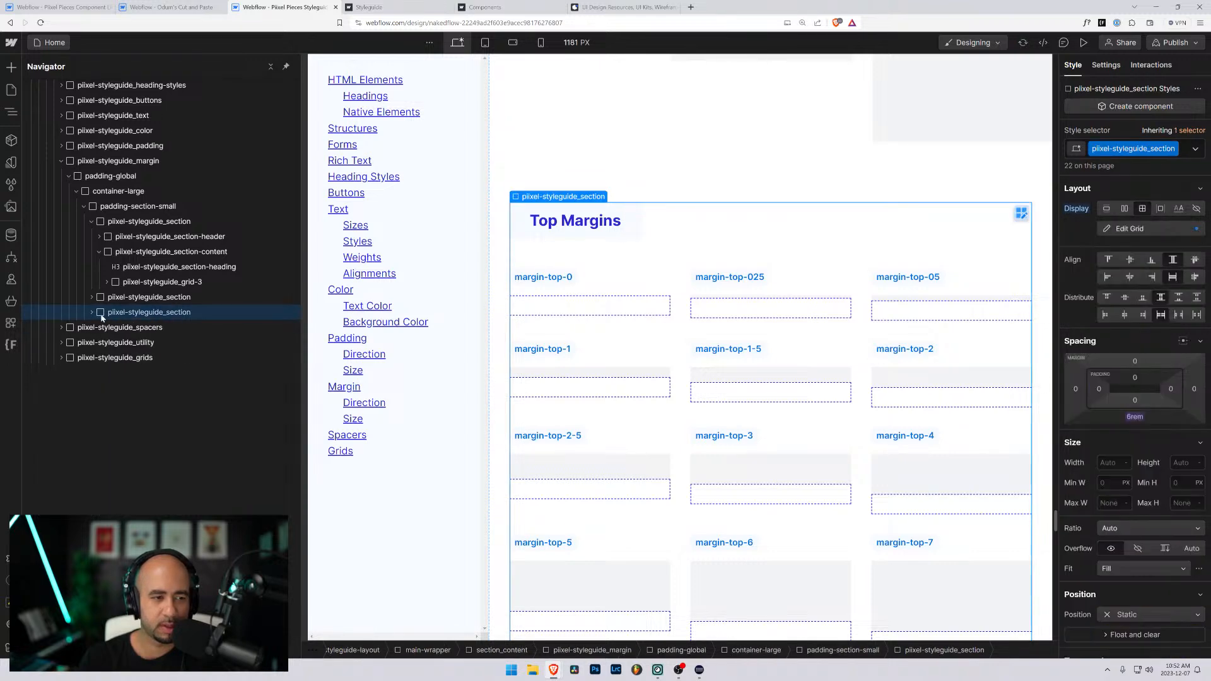
pyautogui.scroll(10, 654, 315)
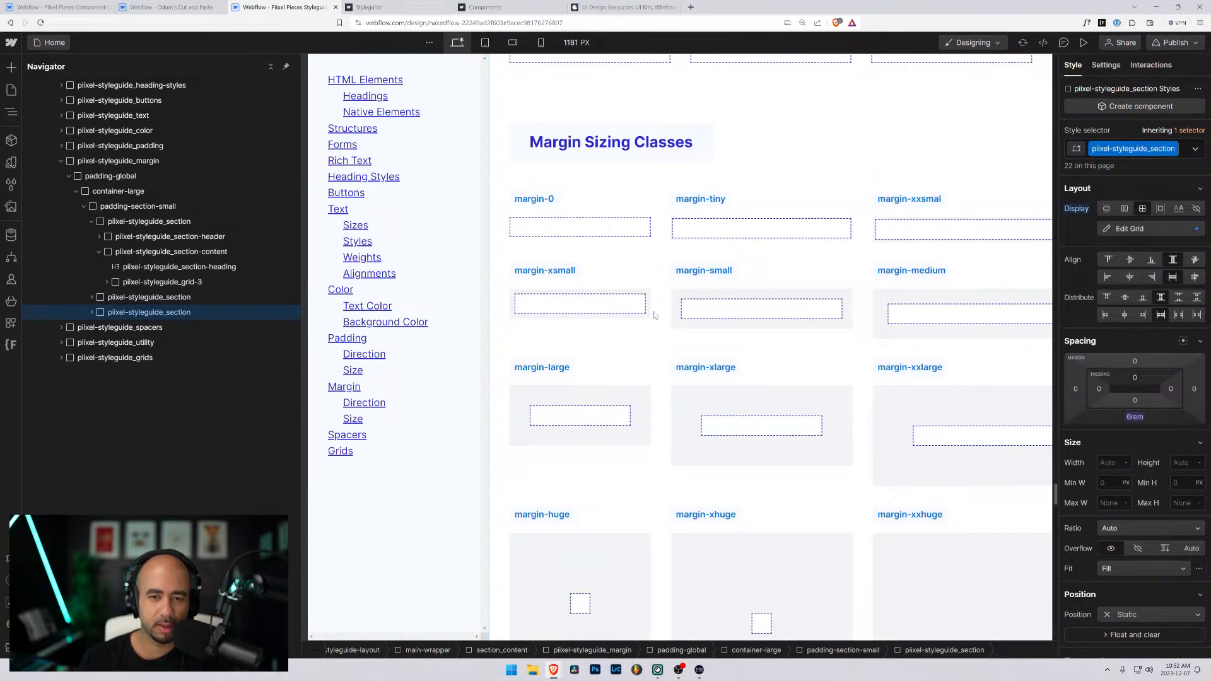
pyautogui.scroll(-10, 654, 315)
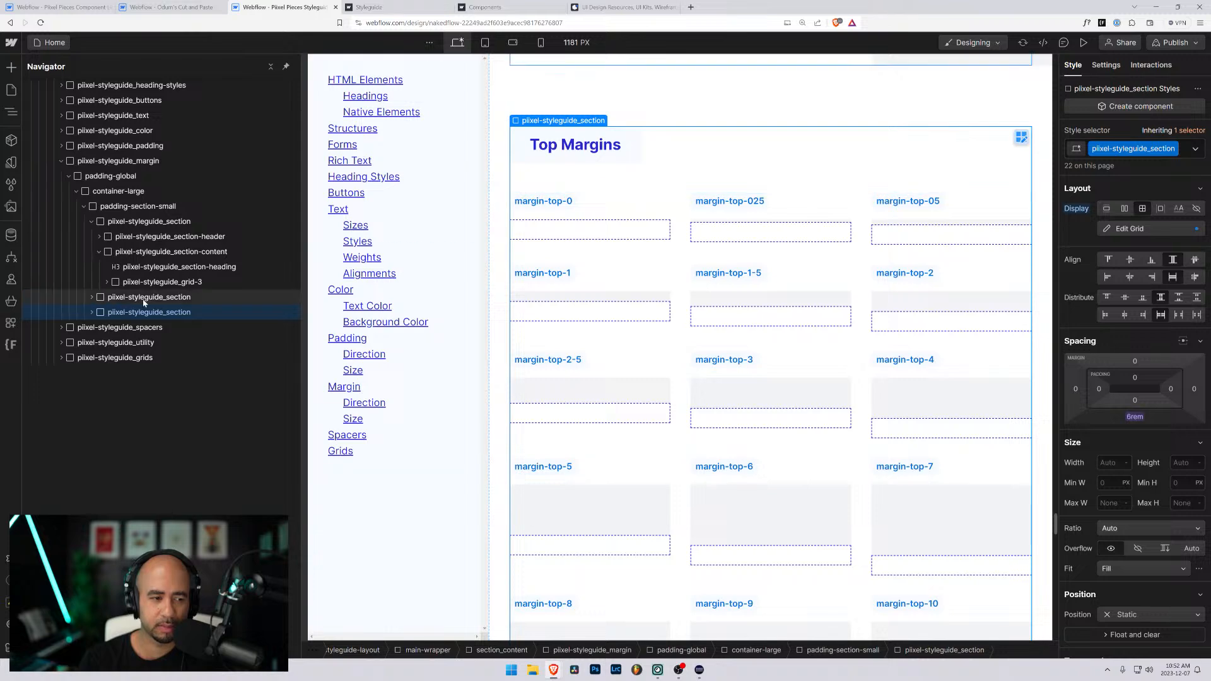
pyautogui.hotkey('ctrl', 'd')
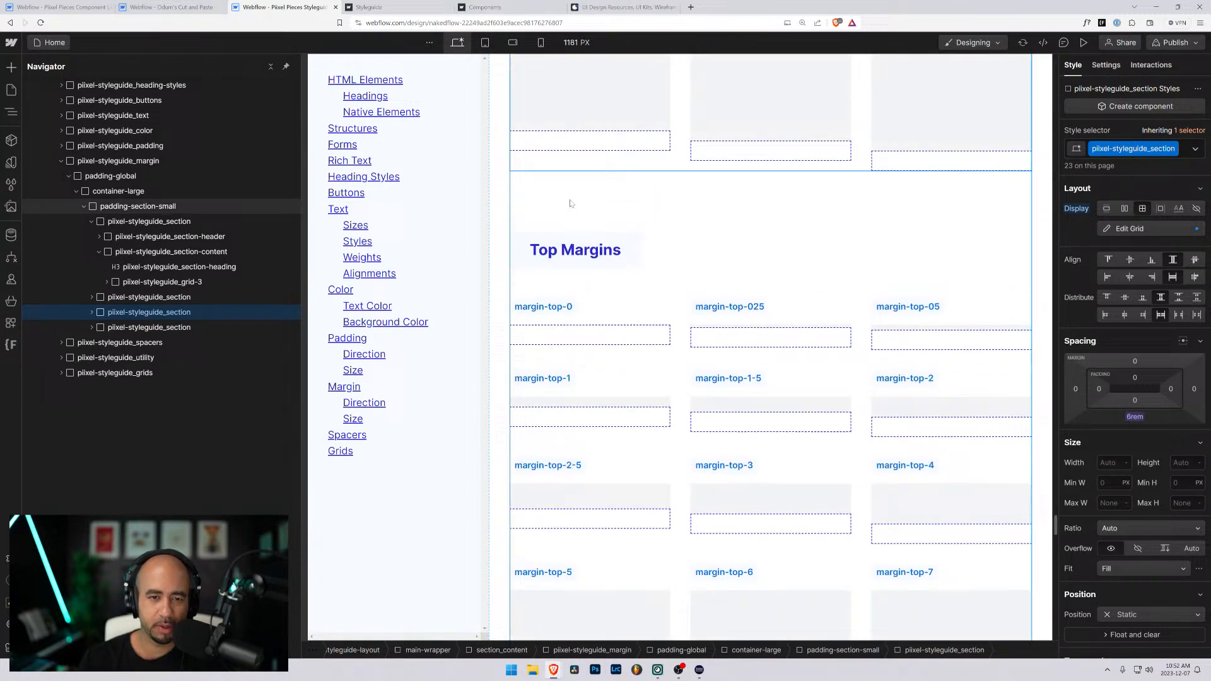
pyautogui.click(544, 250)
pyautogui.doubleClick(543, 251)
pyautogui.write('Bottom')
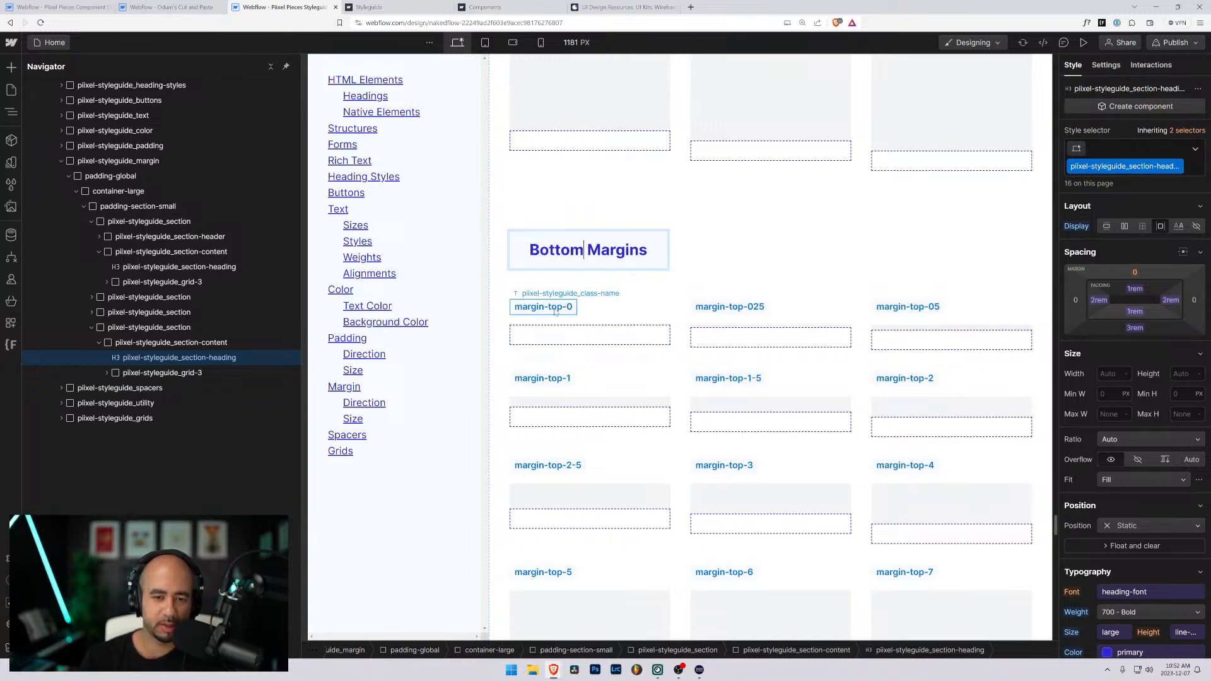
# - Change the label of the first item in the Bottom Margins grid to margin-bottom-0
pyautogui.click(567, 333)
pyautogui.click(555, 340)
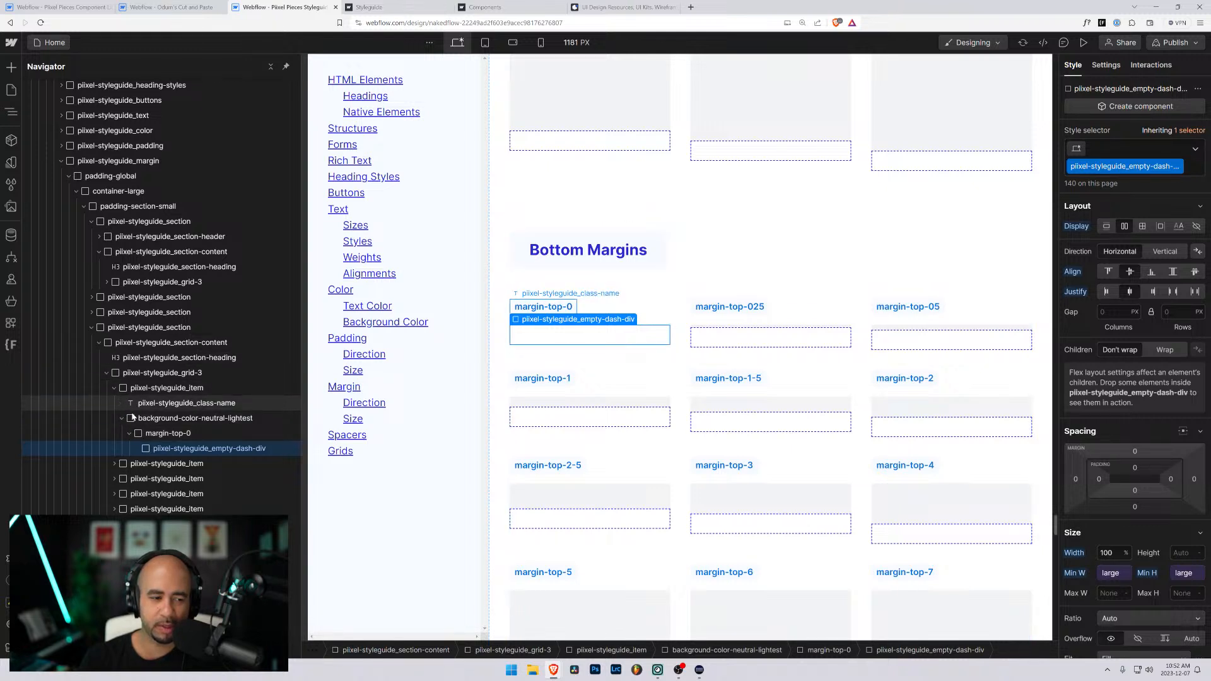
pyautogui.click(165, 402)
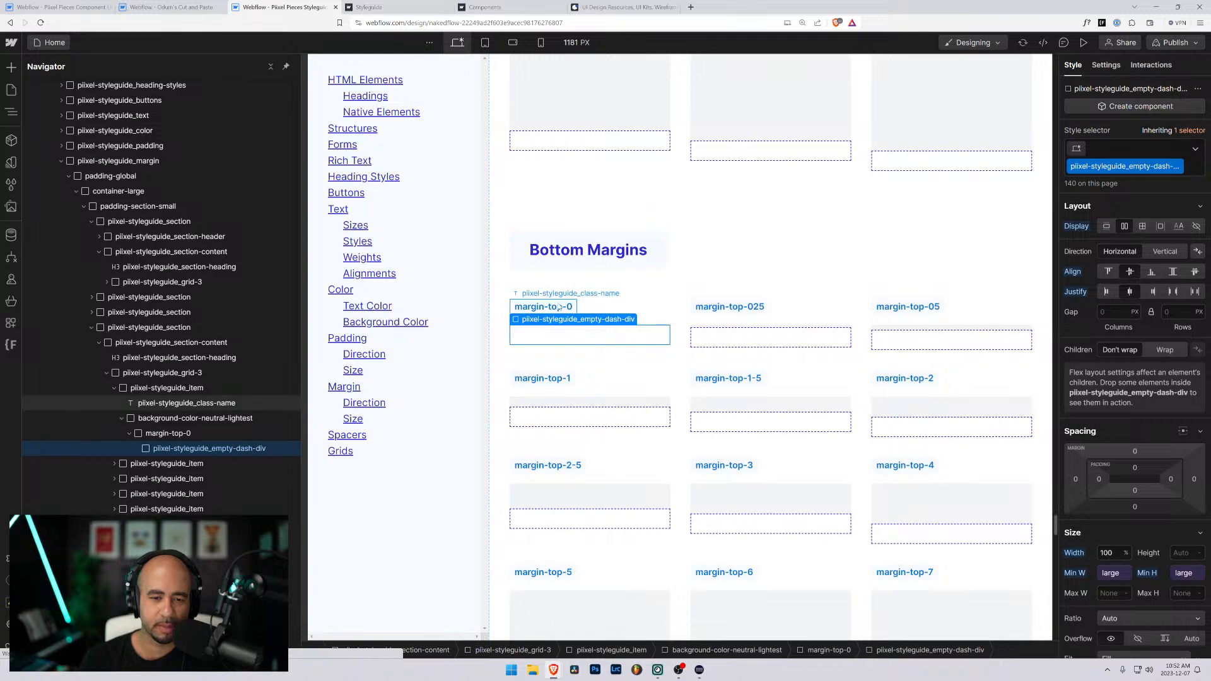
pyautogui.doubleClick(551, 306)
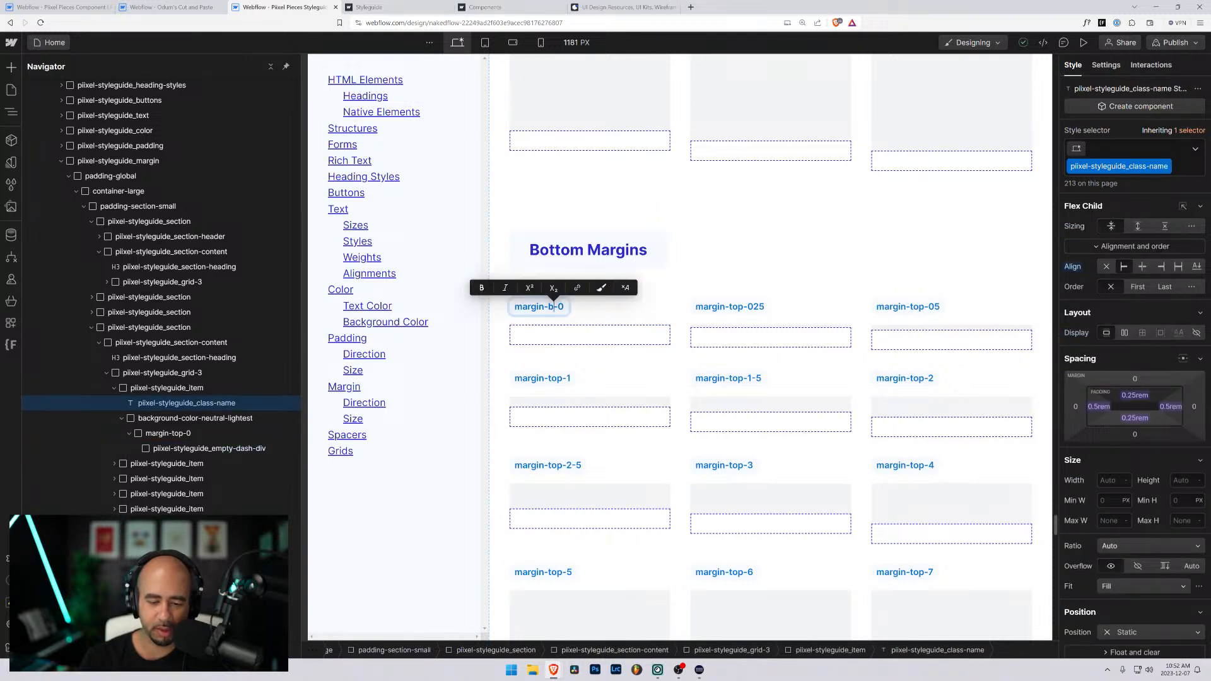
pyautogui.write('bottom')
pyautogui.hotkey('ctrl', 'shift', 'Left')
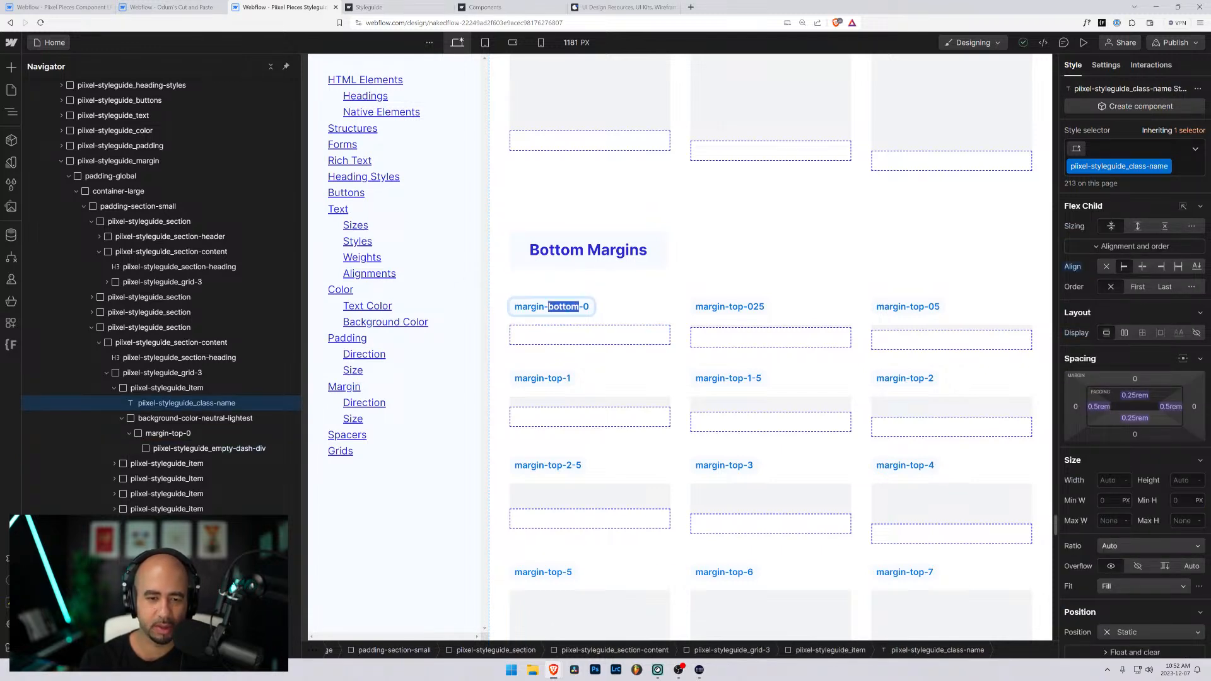
# - Relabel the other two items in the first row of the Bottom Margins grid as margin-bottom-025 and margin-bottom-05
pyautogui.doubleClick(743, 306)
pyautogui.moveTo(744, 307); pyautogui.dragTo(732, 307)
pyautogui.write('bottom')
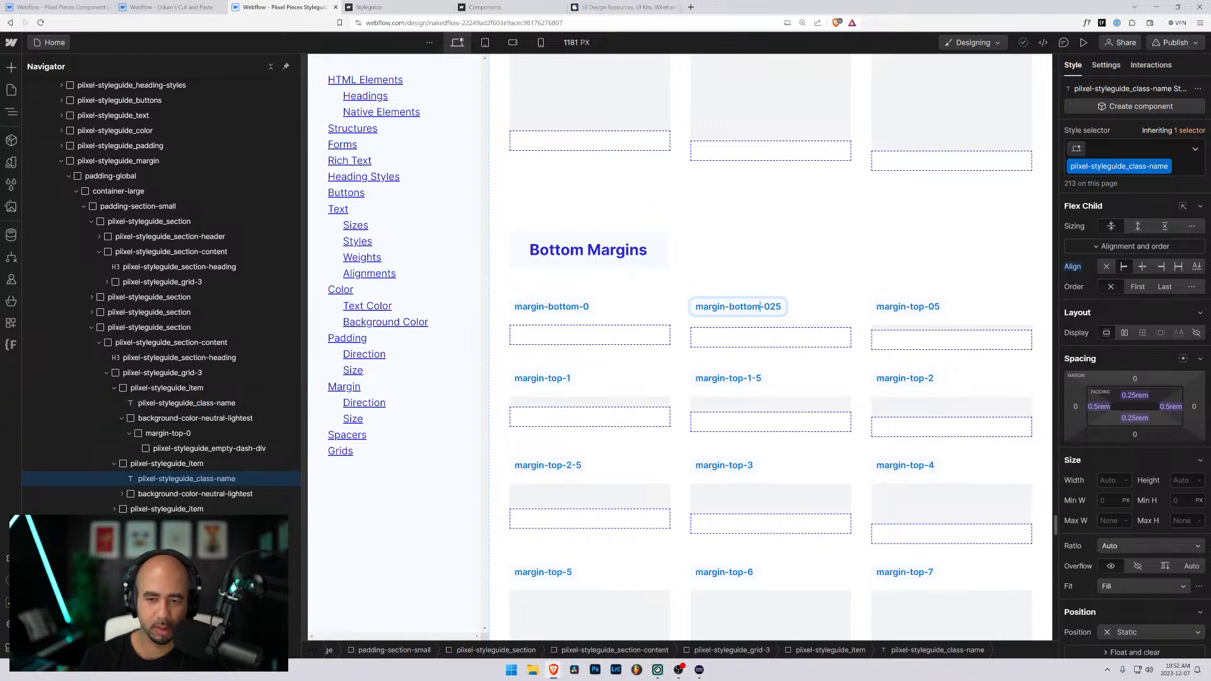
pyautogui.click(923, 308)
pyautogui.doubleClick(923, 309)
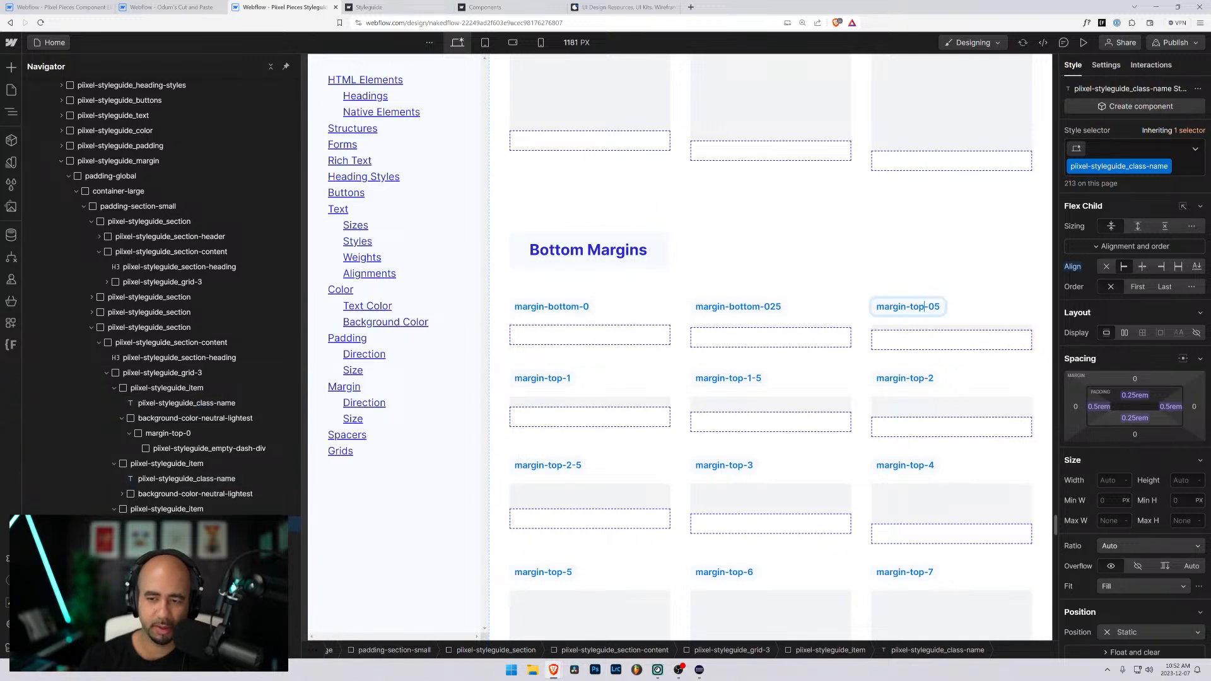
pyautogui.moveTo(925, 307); pyautogui.dragTo(912, 307)
pyautogui.write('bottom')
# - Relabel the second-row items of the Bottom Margins grid as margin-bottom-1, margin-bottom-1-5 and margin-bottom-2
pyautogui.click(923, 378)
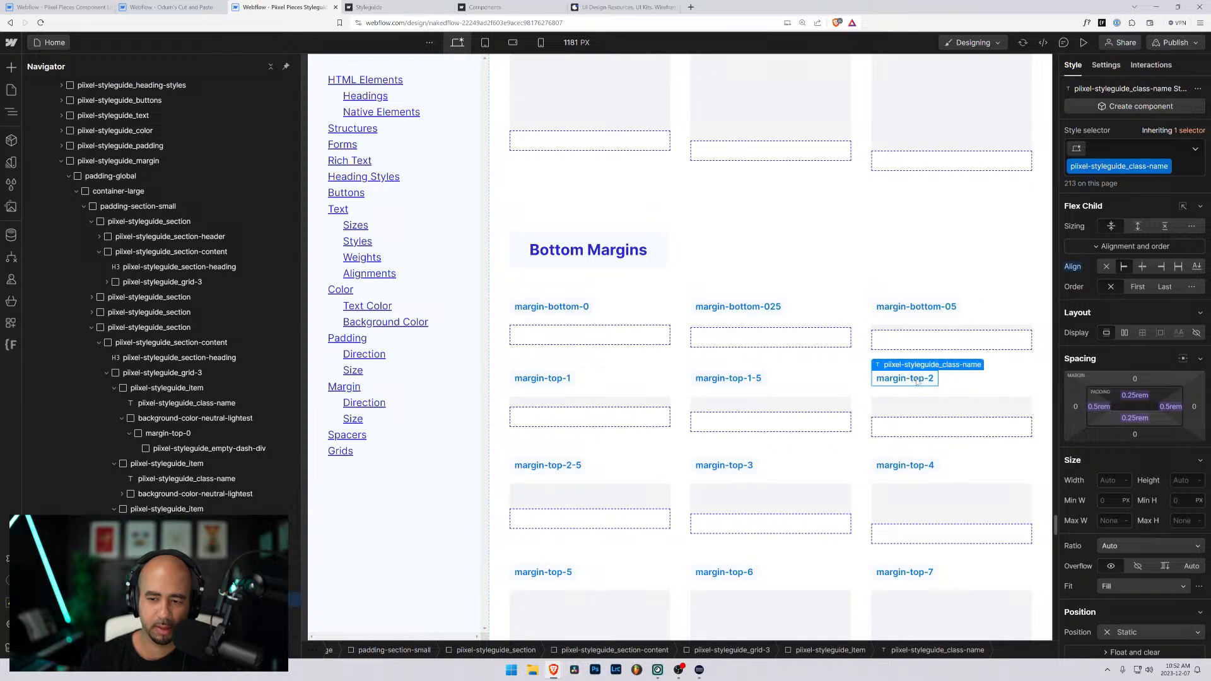
pyautogui.doubleClick(922, 379)
pyautogui.moveTo(925, 379); pyautogui.dragTo(909, 378)
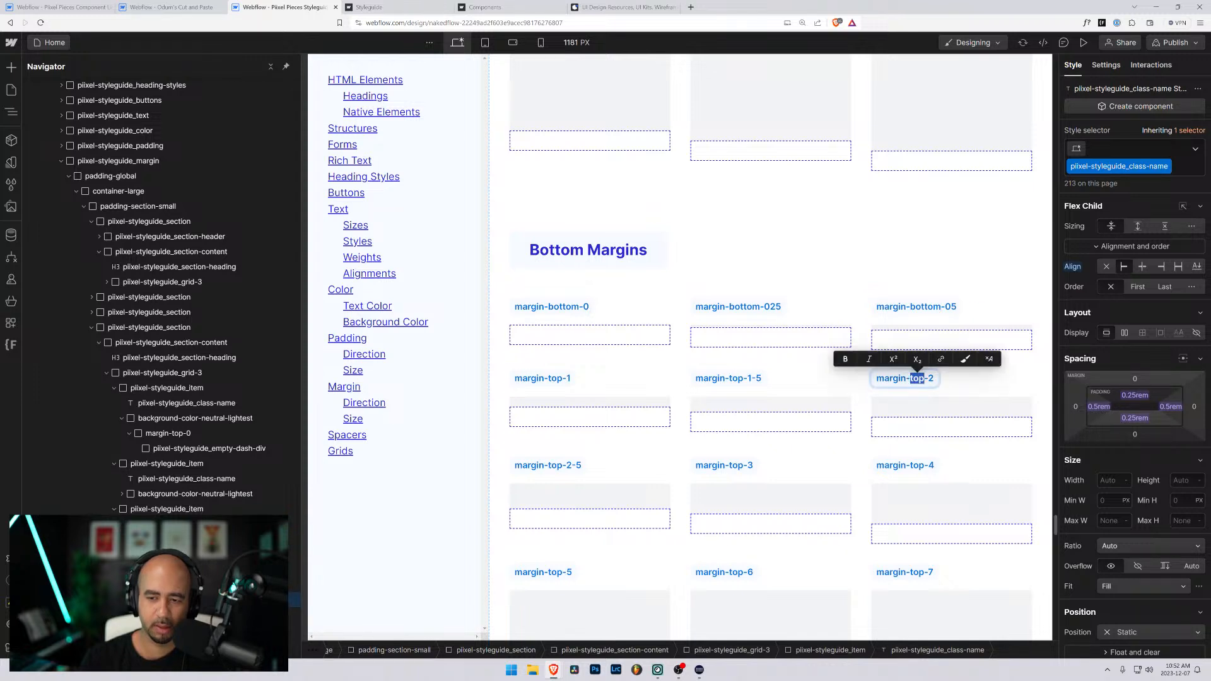
pyautogui.write('bottom')
pyautogui.click(730, 378)
pyautogui.doubleClick(729, 378)
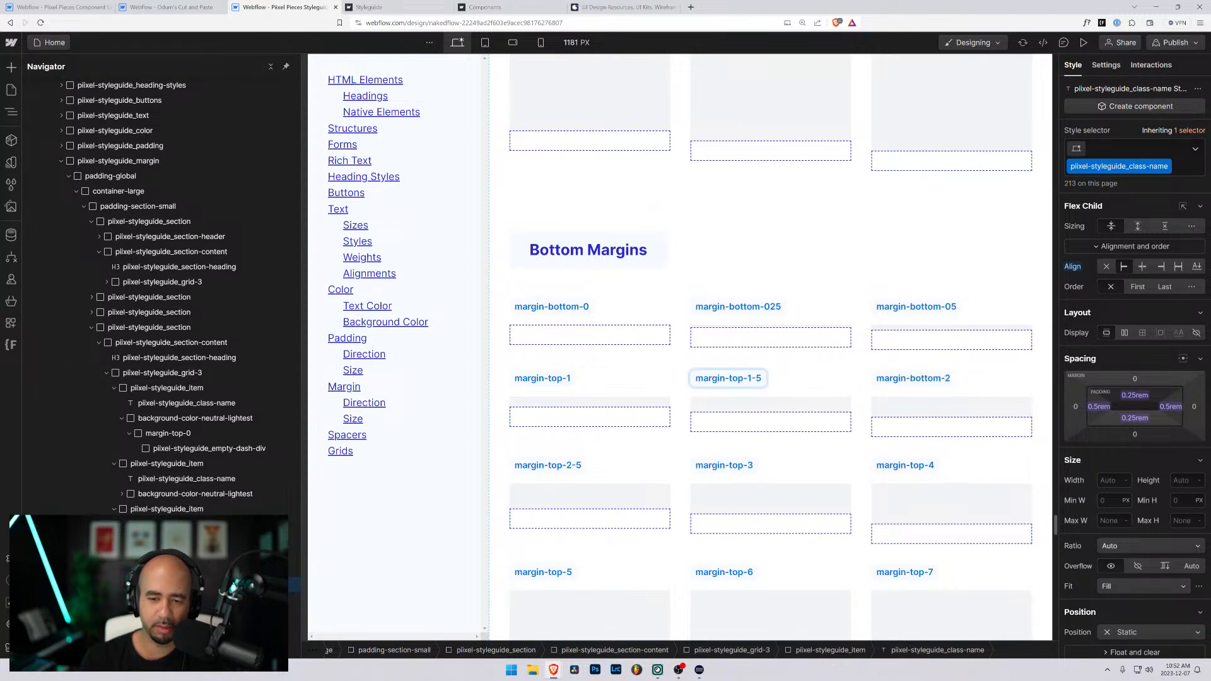
pyautogui.moveTo(745, 378); pyautogui.dragTo(730, 378)
pyautogui.write('bottom')
pyautogui.click(555, 378)
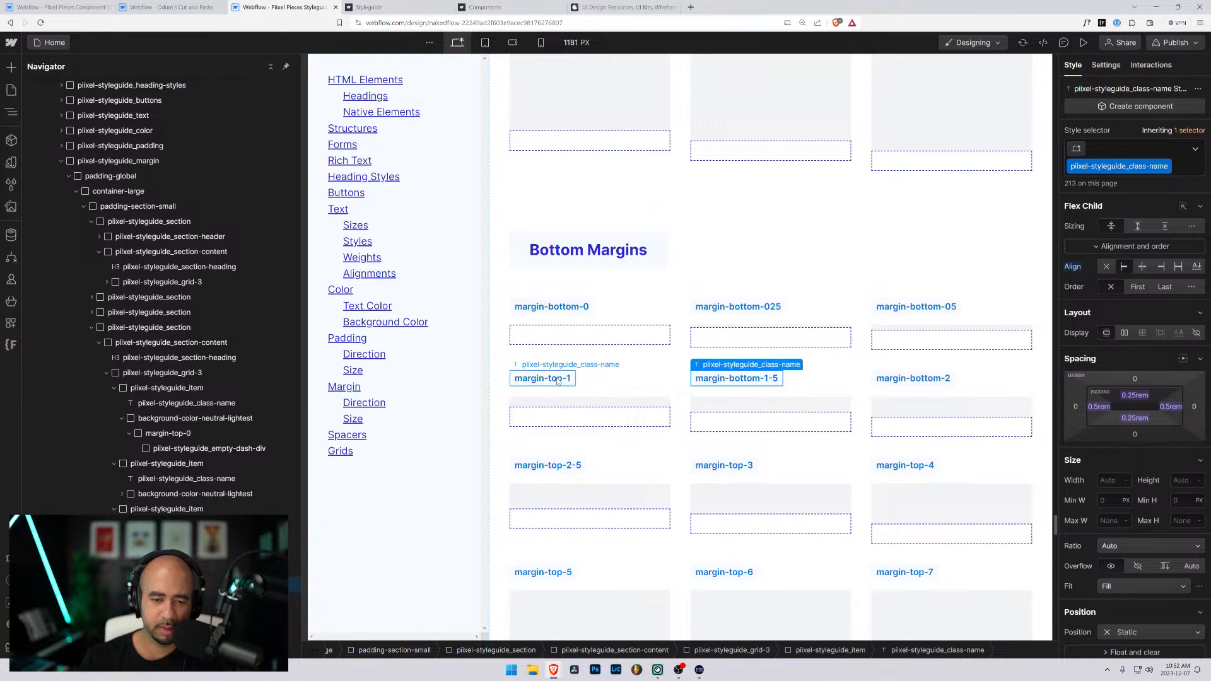
pyautogui.doubleClick(555, 379)
pyautogui.moveTo(561, 379); pyautogui.dragTo(546, 378)
pyautogui.write('bottom')
# - Relabel the third-row items of the Bottom Margins grid as margin-bottom-2-5, margin-bottom-3 and margin-bottom-4
pyautogui.scroll(-4, 670, 364)
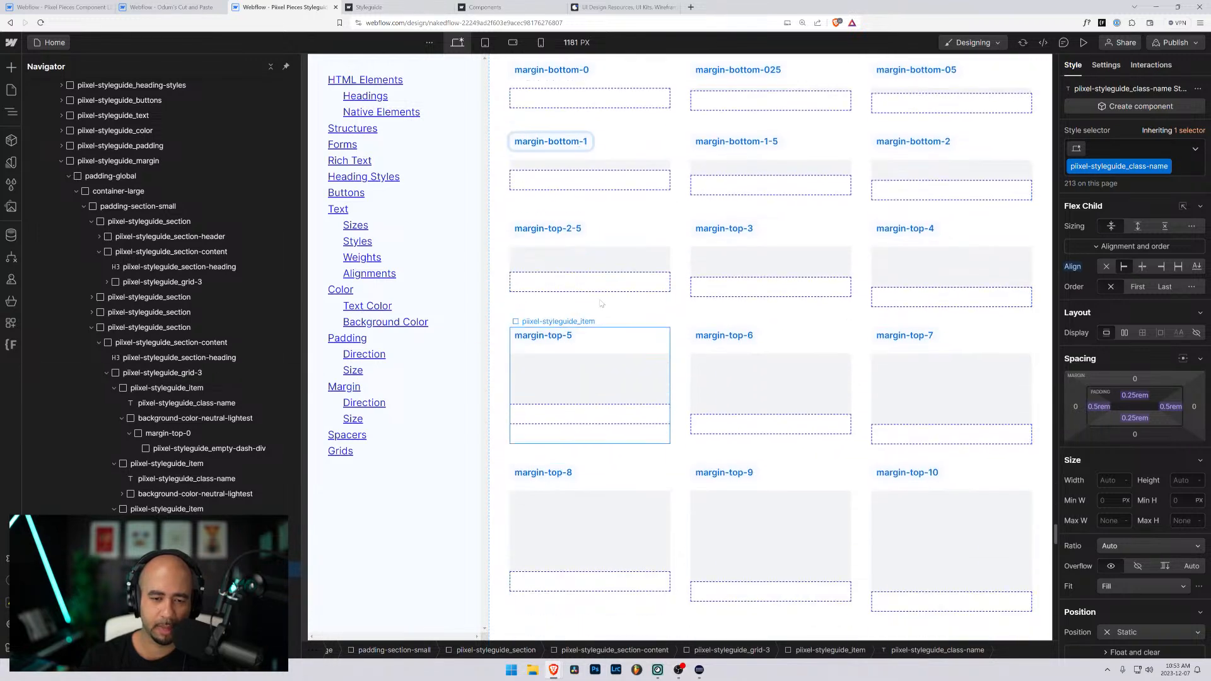
pyautogui.click(555, 229)
pyautogui.doubleClick(555, 229)
pyautogui.moveTo(562, 228); pyautogui.dragTo(547, 228)
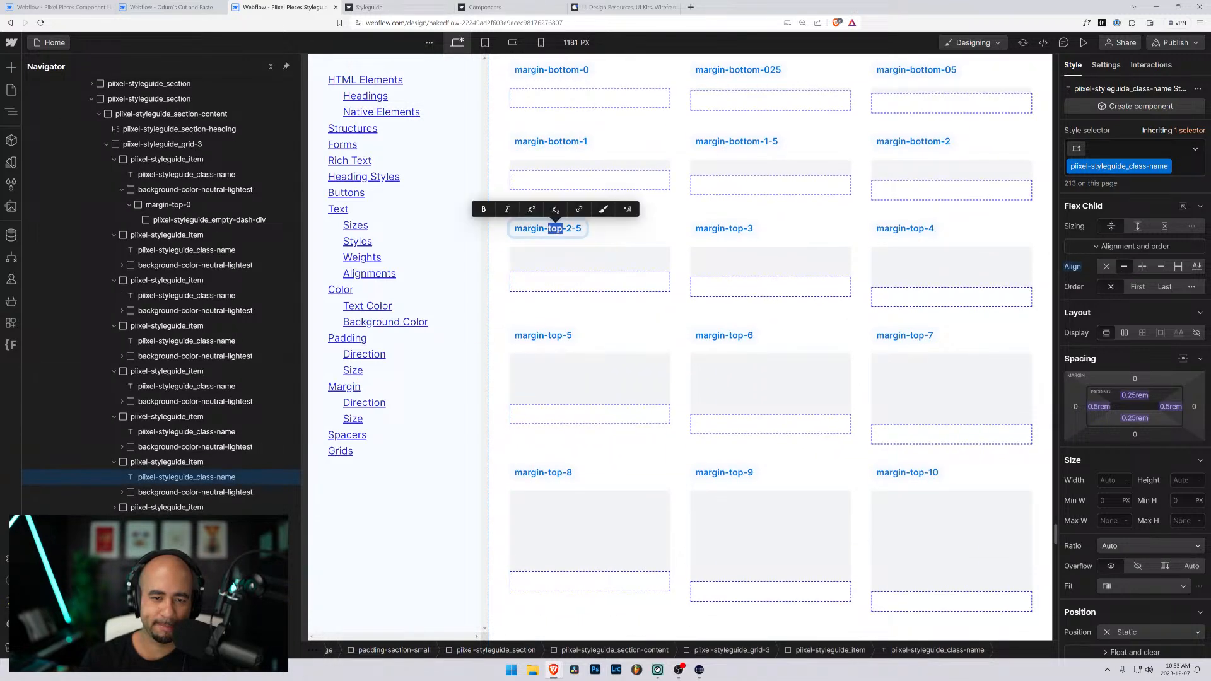
pyautogui.write('bottom')
pyautogui.click(737, 228)
pyautogui.doubleClick(737, 228)
pyautogui.moveTo(741, 228); pyautogui.dragTo(726, 228)
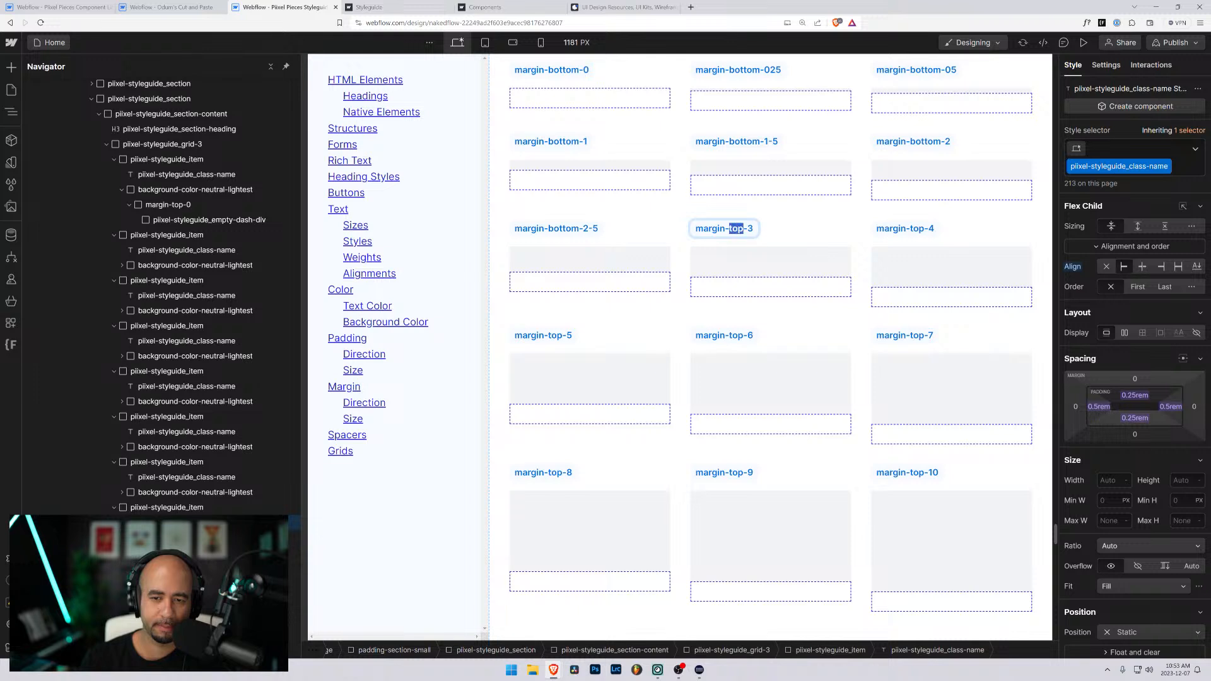
pyautogui.write('bottom')
pyautogui.click(905, 228)
pyautogui.doubleClick(905, 228)
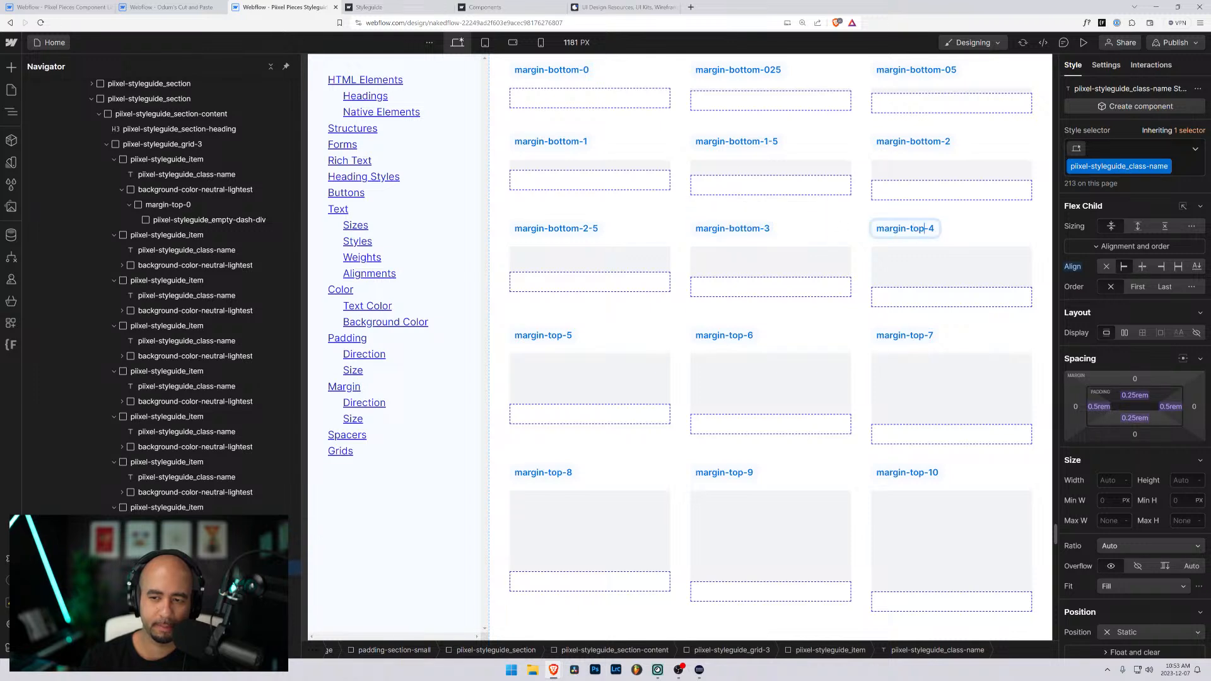
pyautogui.moveTo(926, 228); pyautogui.dragTo(910, 228)
pyautogui.write('bottom')
# - Relabel the fourth-row items of the Bottom Margins grid as margin-bottom-5, margin-bottom-6 and margin-bottom-7
pyautogui.doubleClick(919, 336)
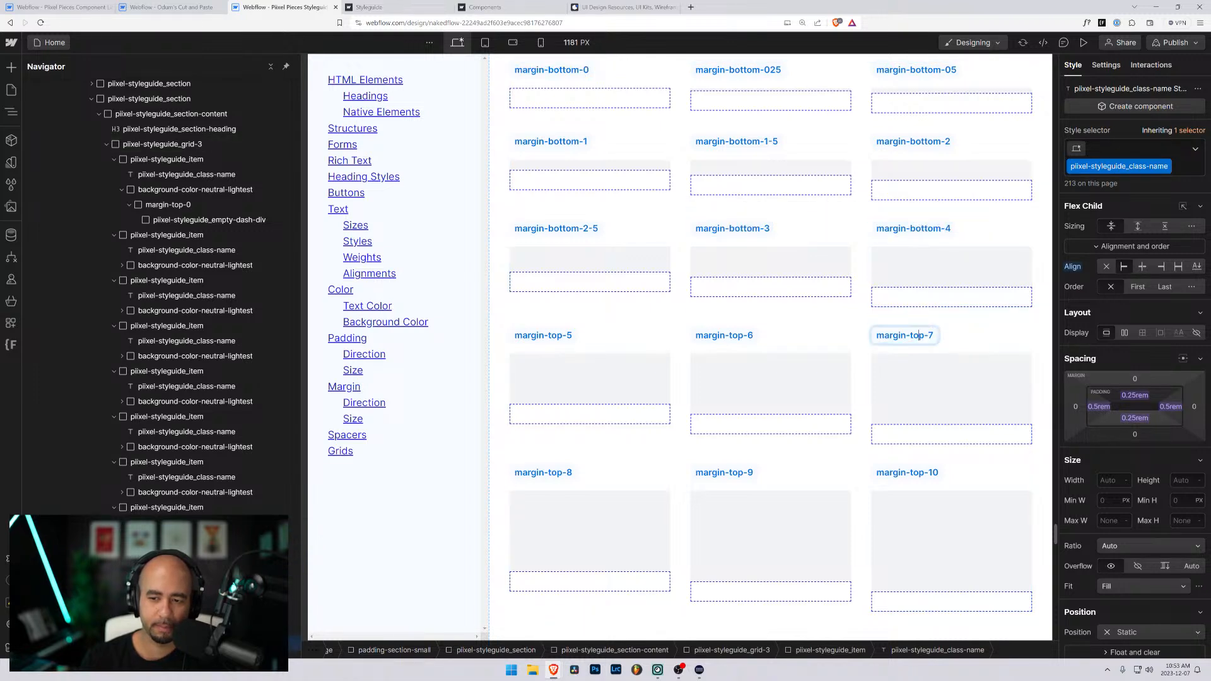
pyautogui.moveTo(925, 336); pyautogui.dragTo(909, 336)
pyautogui.write('bottom')
pyautogui.click(738, 336)
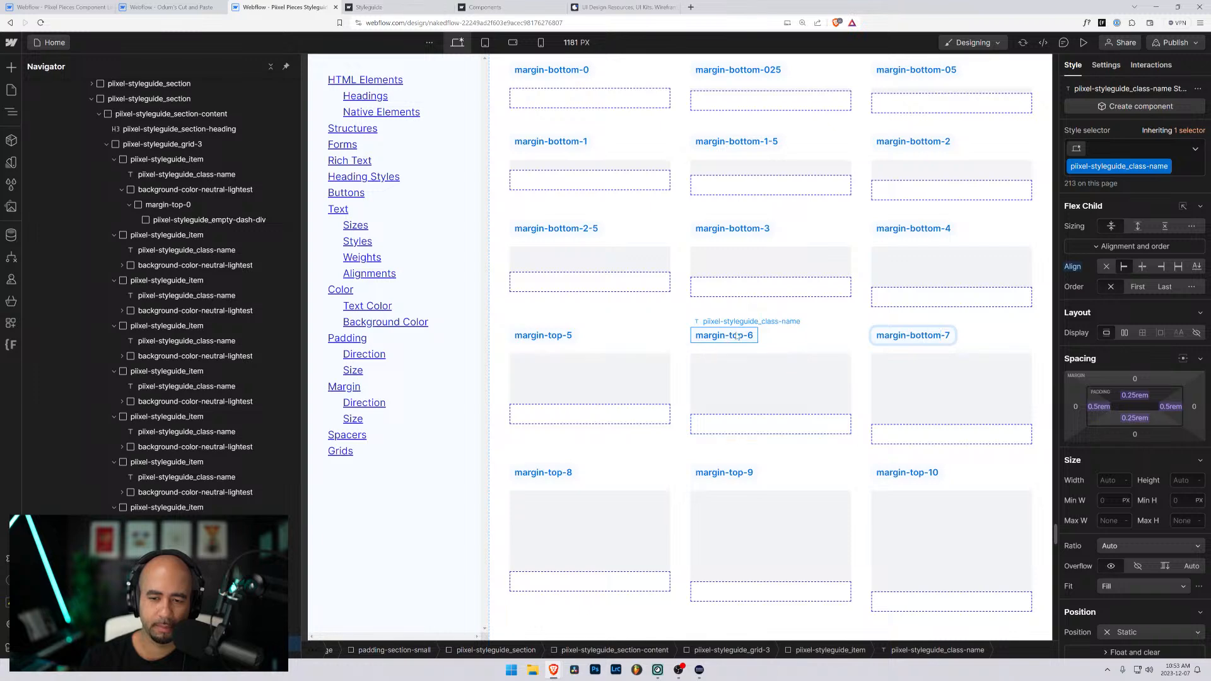
pyautogui.doubleClick(738, 337)
pyautogui.moveTo(743, 336); pyautogui.dragTo(733, 337)
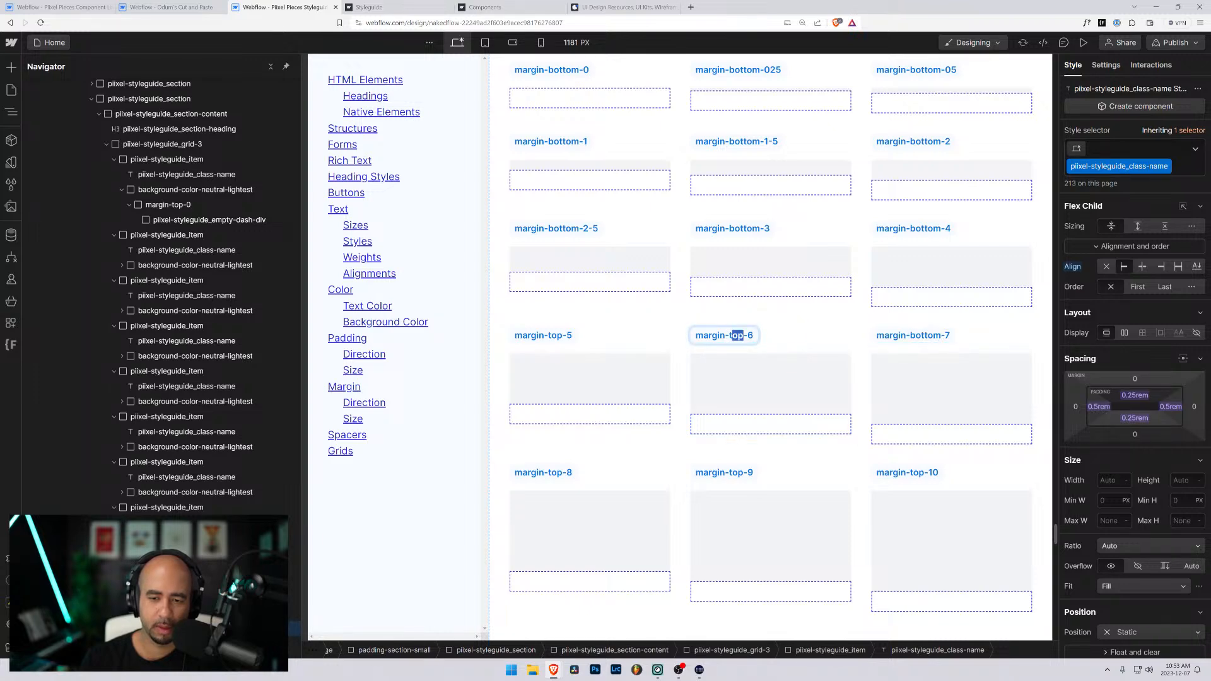
pyautogui.write('bottom')
pyautogui.click(557, 336)
pyautogui.doubleClick(558, 336)
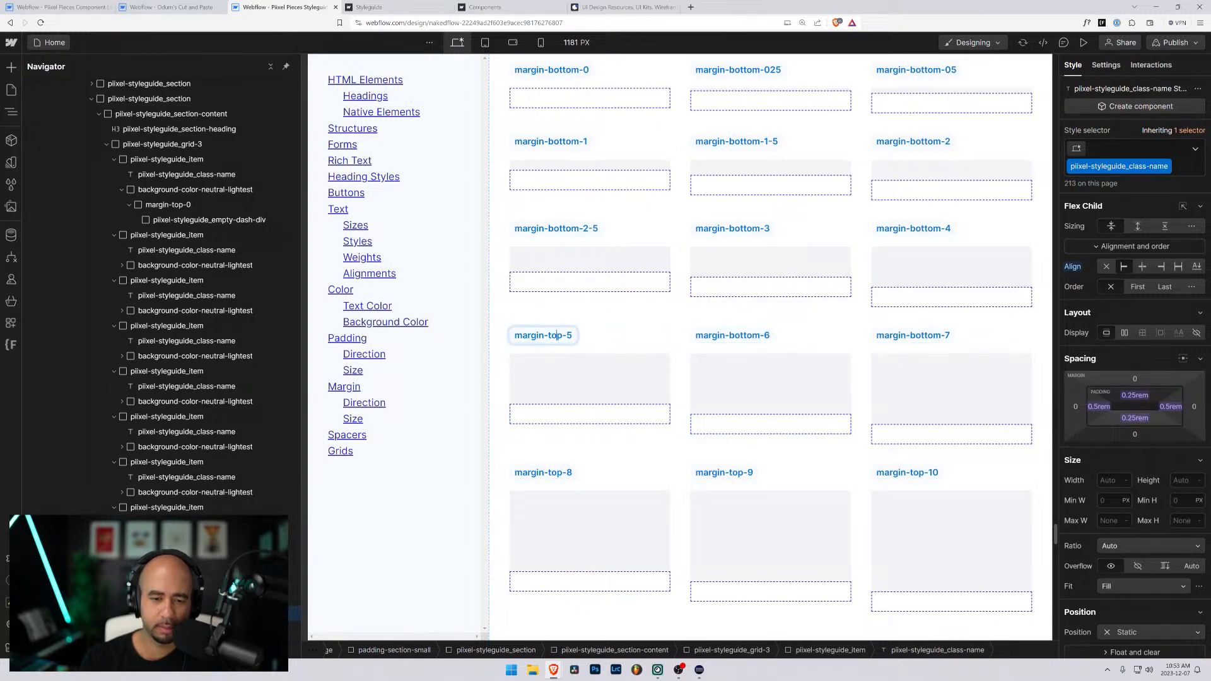
pyautogui.moveTo(564, 336); pyautogui.dragTo(547, 336)
pyautogui.write('bottom')
# - Relabel the last-row items of the Bottom Margins grid as margin-bottom-8, margin-bottom-9 and margin-bottom-10
pyautogui.scroll(-3, 561, 340)
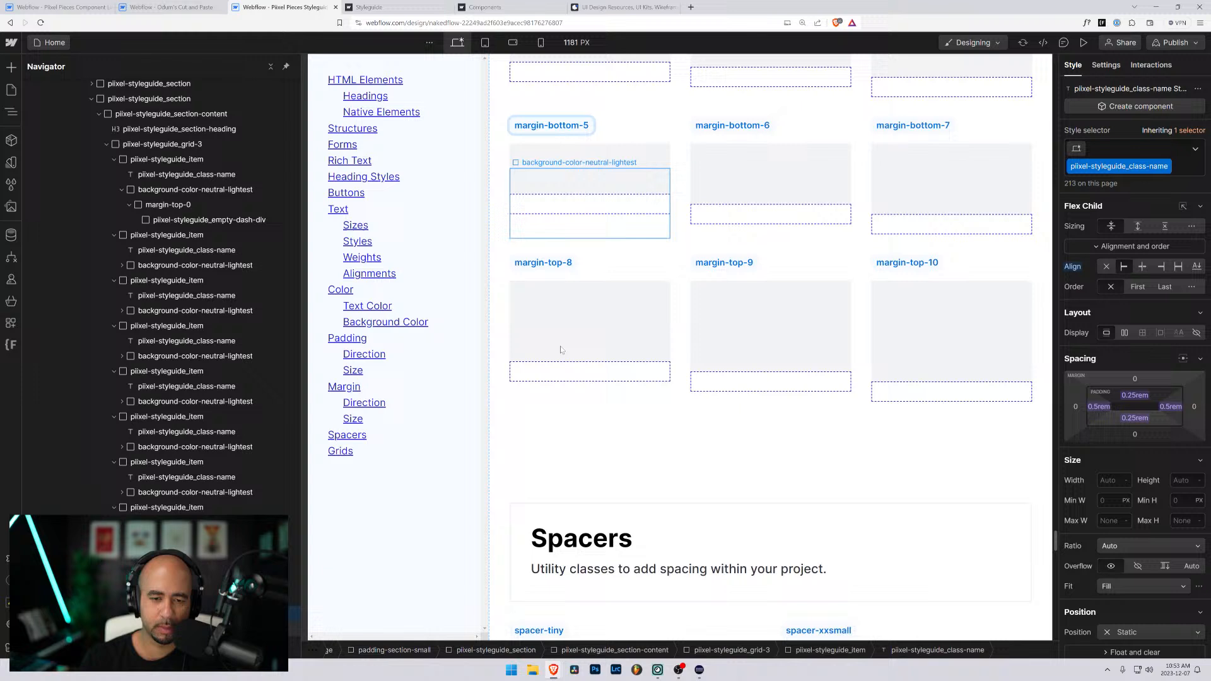
pyautogui.doubleClick(565, 264)
pyautogui.moveTo(564, 263); pyautogui.dragTo(544, 264)
pyautogui.write('bottom')
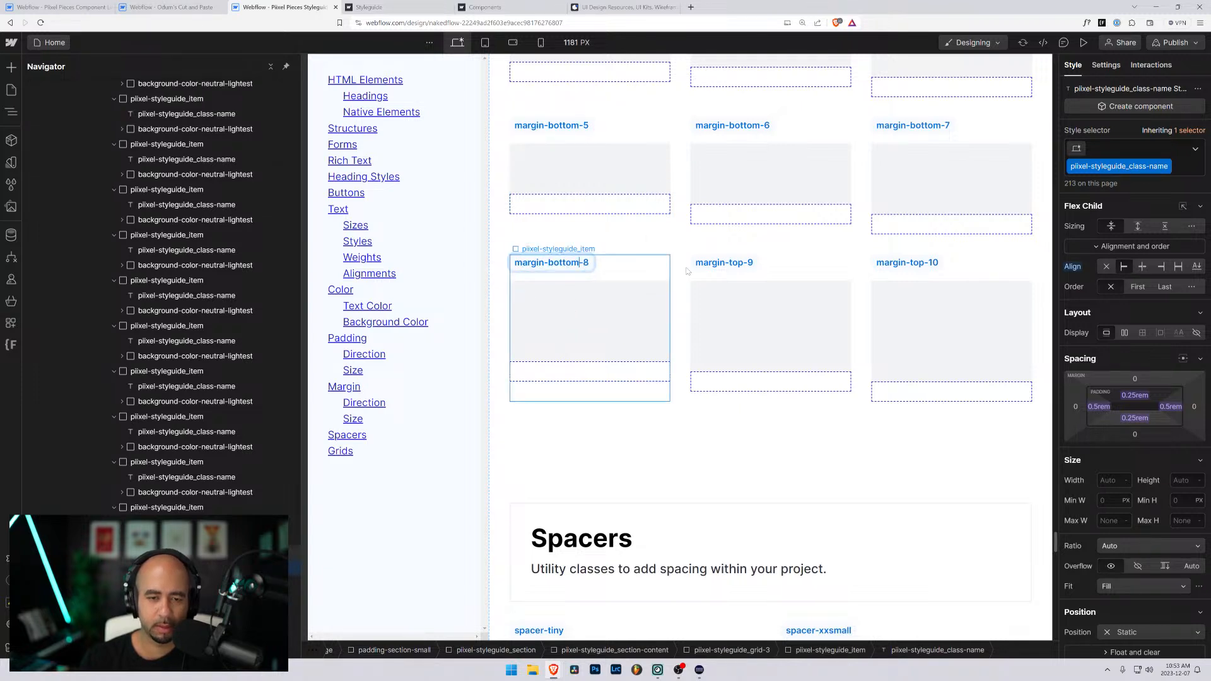
pyautogui.doubleClick(725, 264)
pyautogui.moveTo(744, 264); pyautogui.dragTo(730, 264)
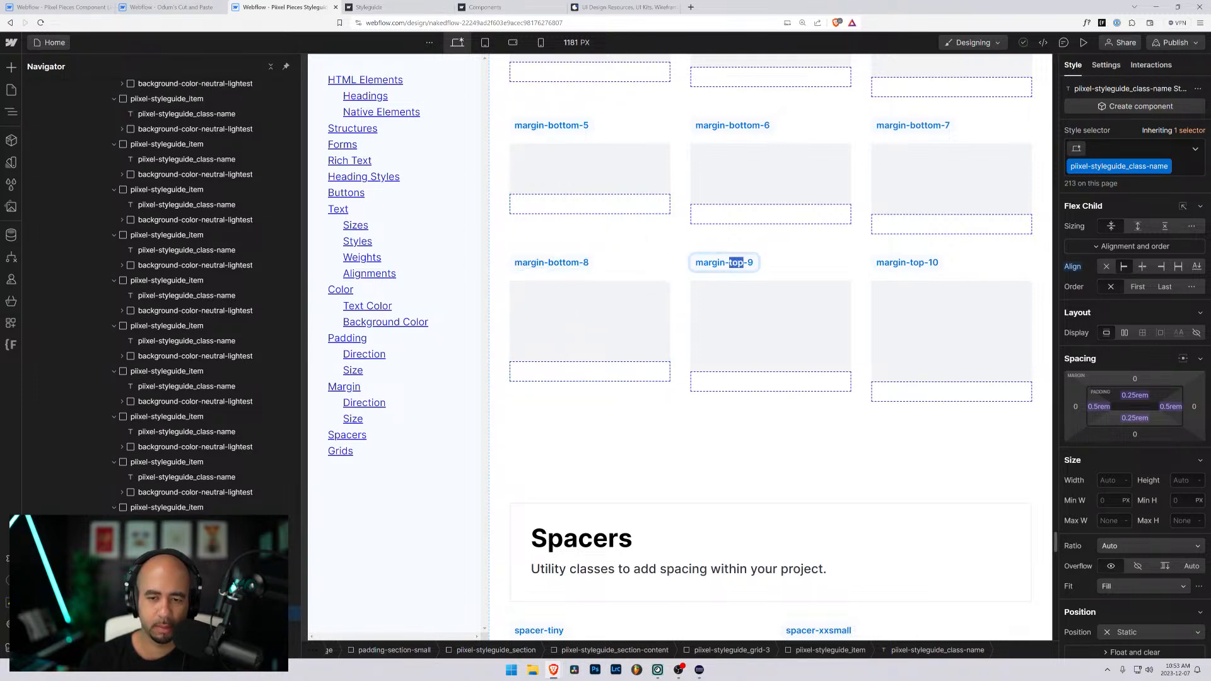
pyautogui.write('bottom')
pyautogui.doubleClick(925, 263)
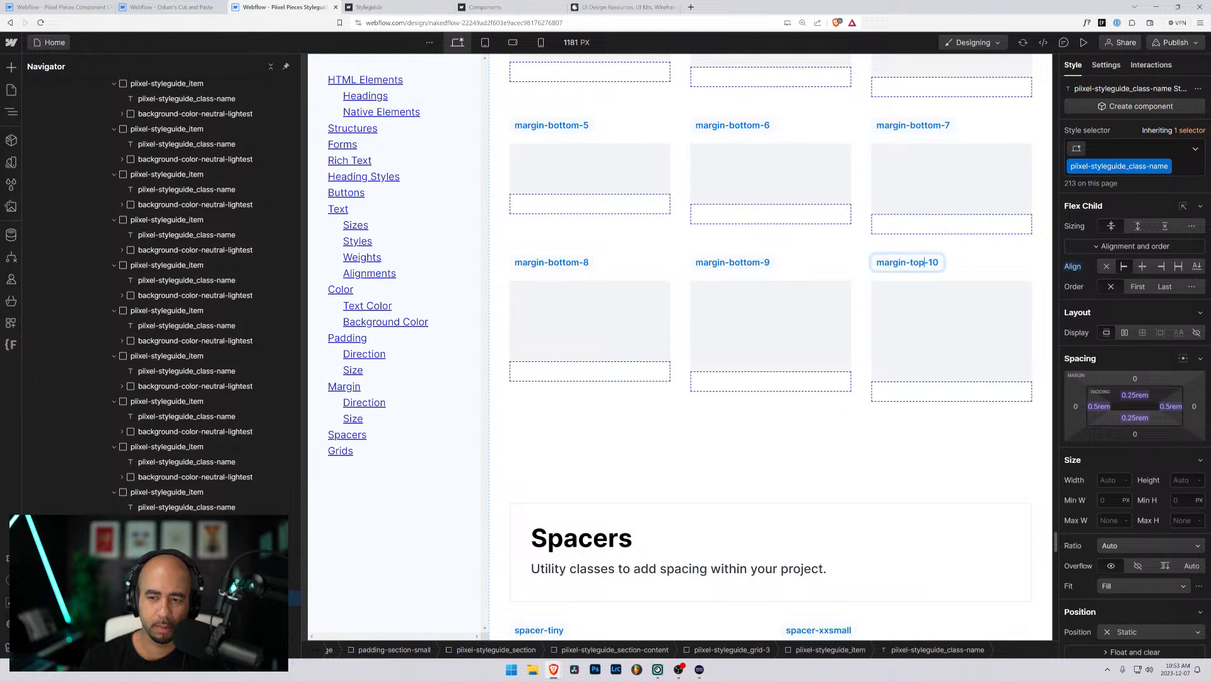
pyautogui.moveTo(925, 262); pyautogui.dragTo(910, 262)
pyautogui.write('bottom')
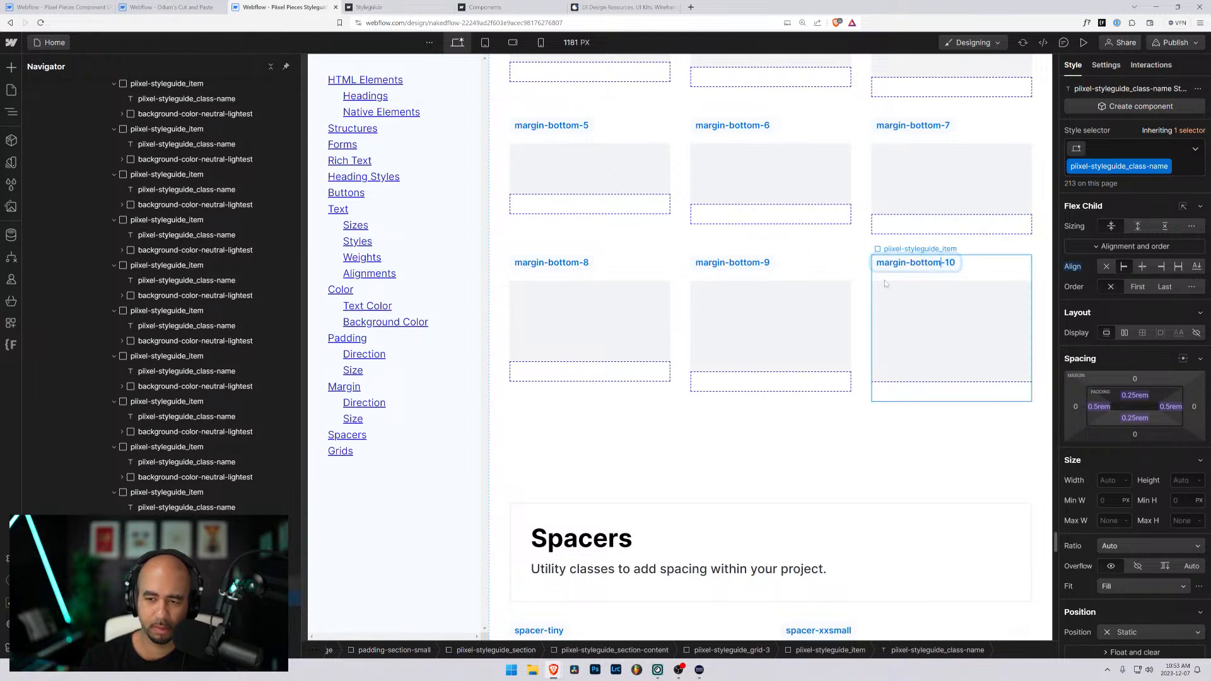
pyautogui.click(987, 250)
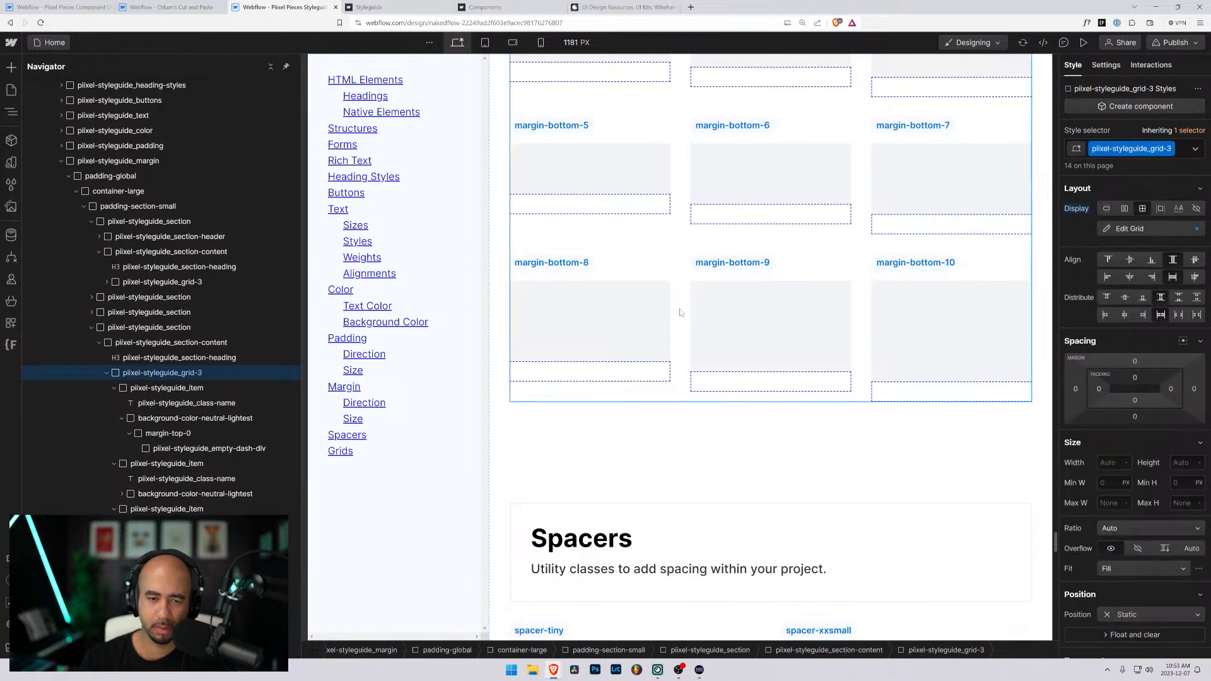
# - Replace the top-margin class on the first Bottom Margins item's wrapper div with a new margin-bottom-0 class with a 0rem bottom margin
pyautogui.scroll(5, 678, 310)
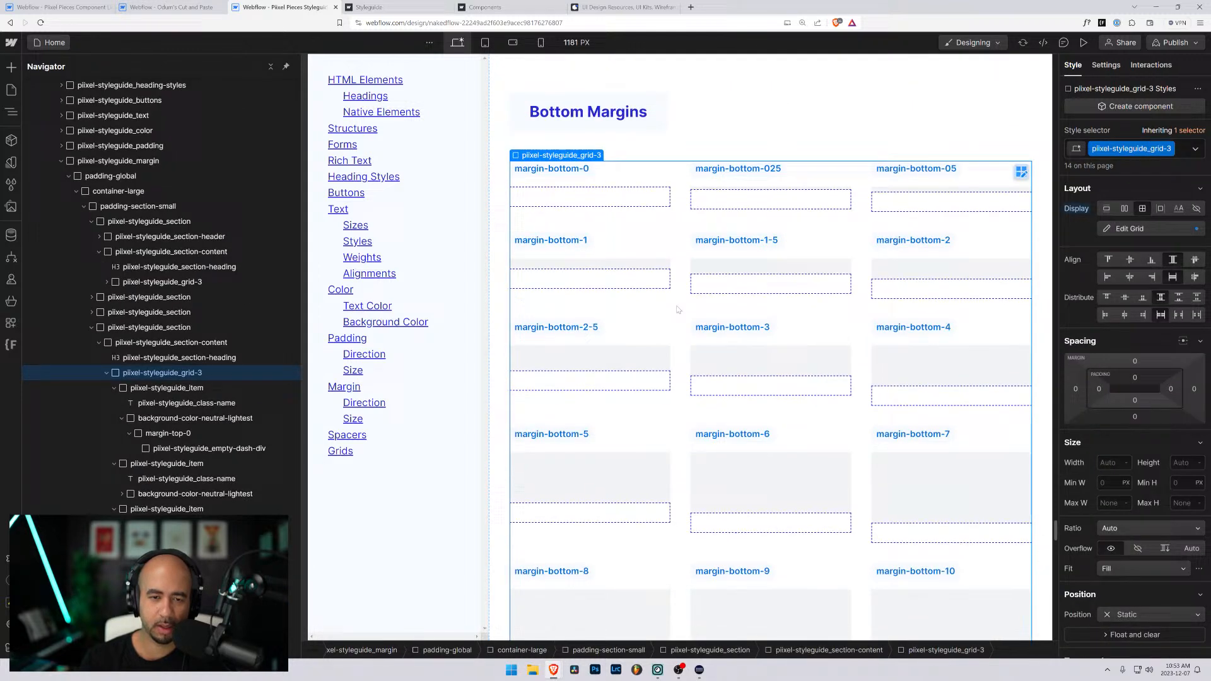
pyautogui.click(589, 200)
pyautogui.press('Up')
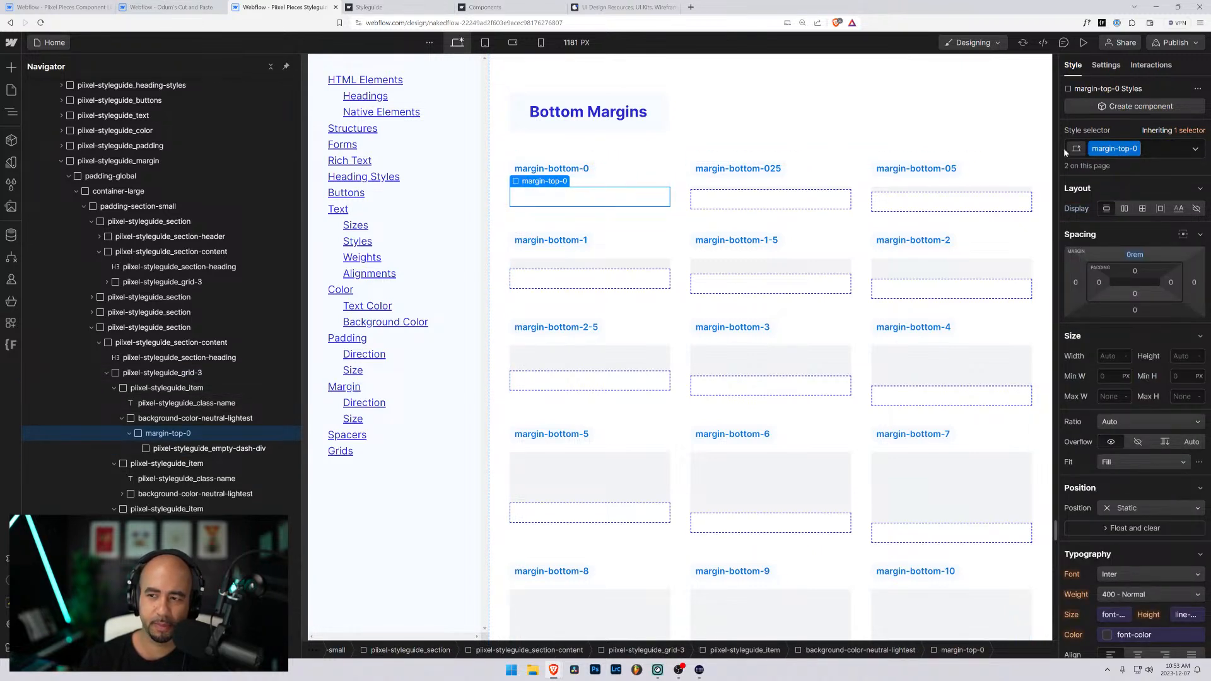
pyautogui.click(1165, 151)
pyautogui.press('BackSpace')
pyautogui.write('margin-bottom-')
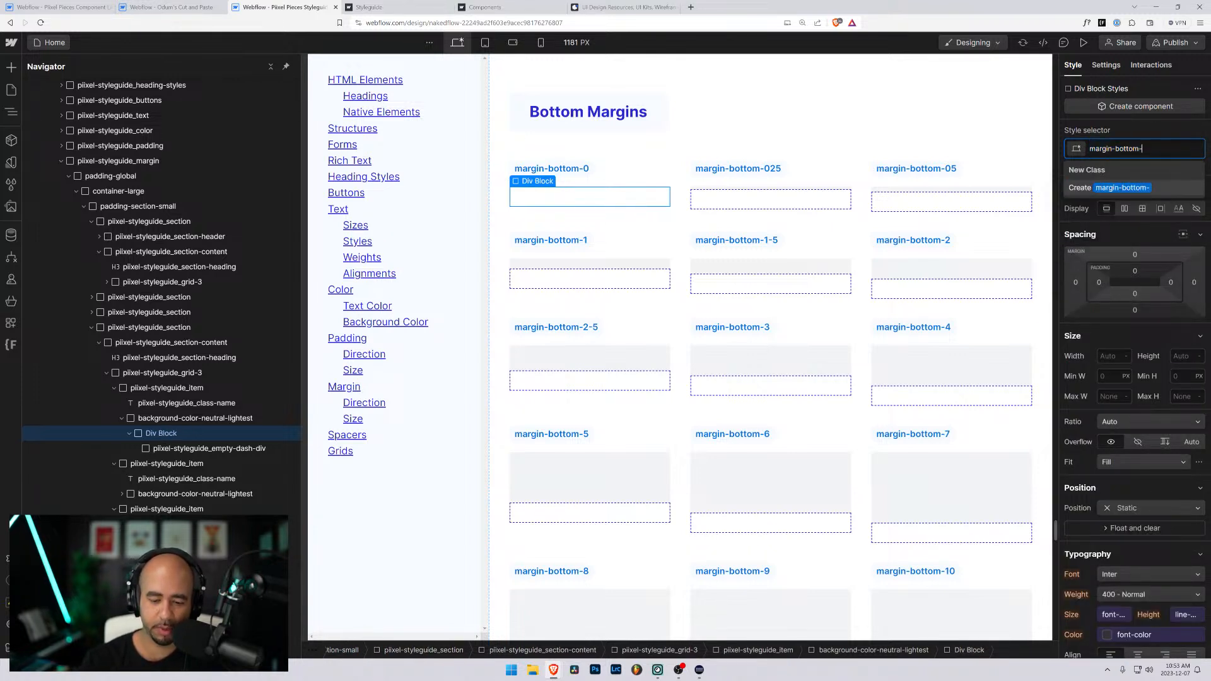
pyautogui.write('0')
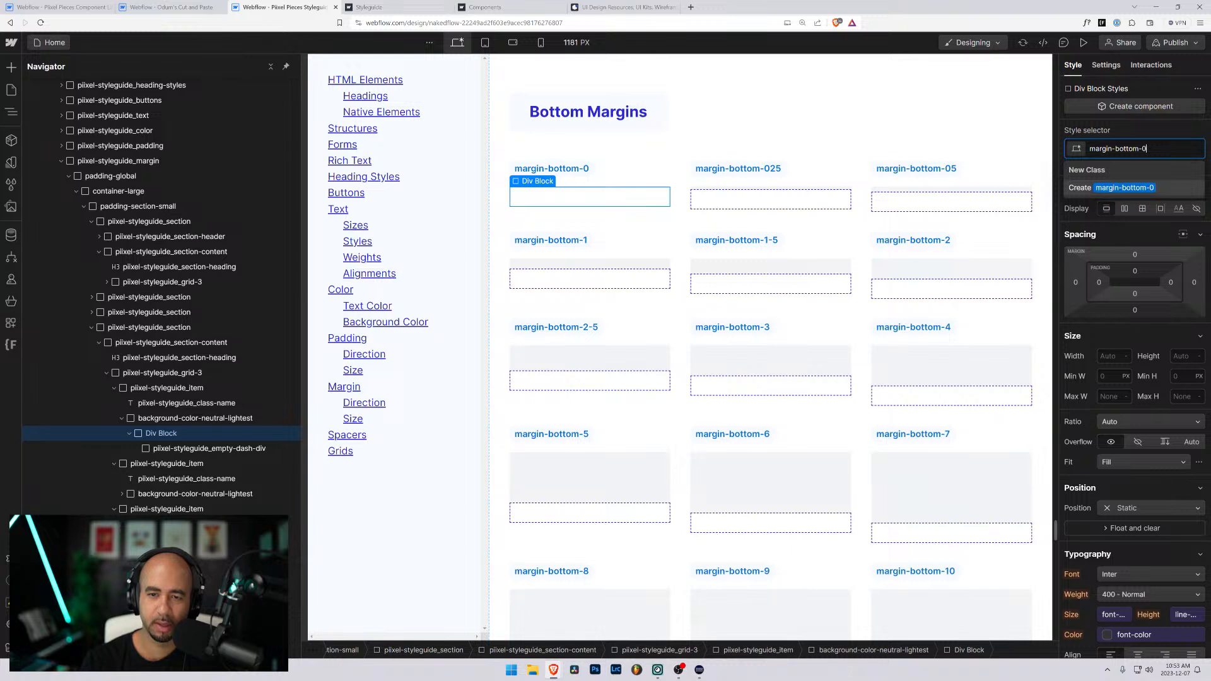
pyautogui.press('Return')
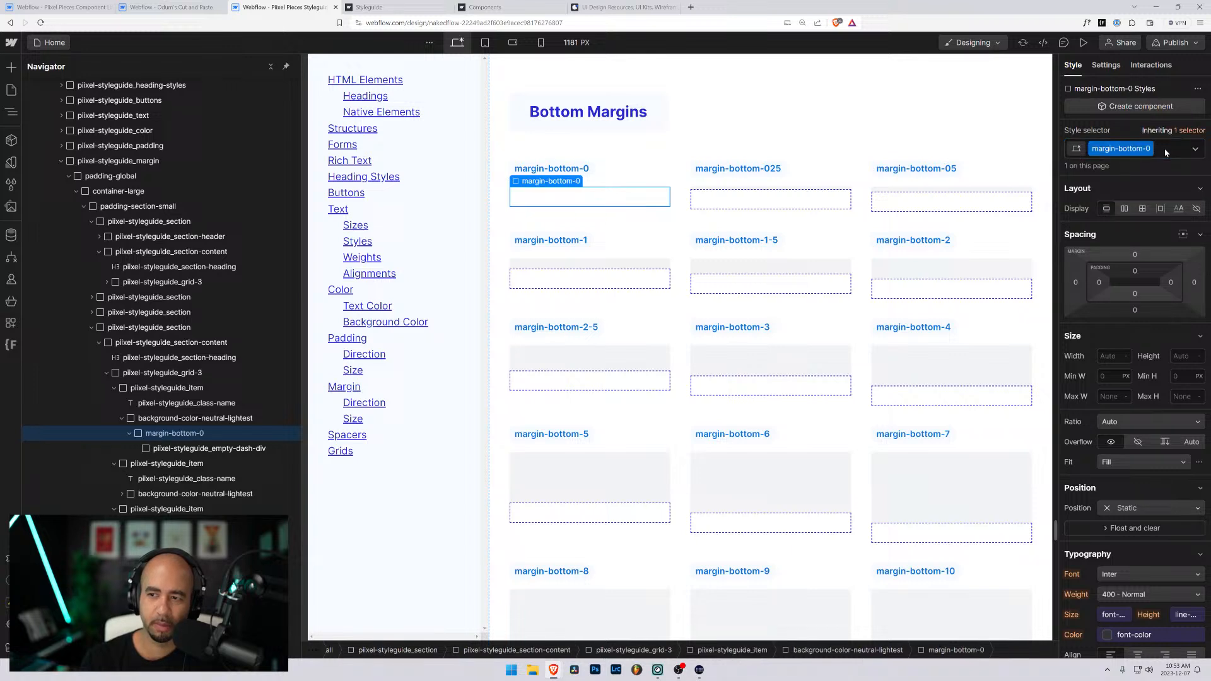
pyautogui.click(1135, 310)
pyautogui.write('0rem')
pyautogui.press('Return')
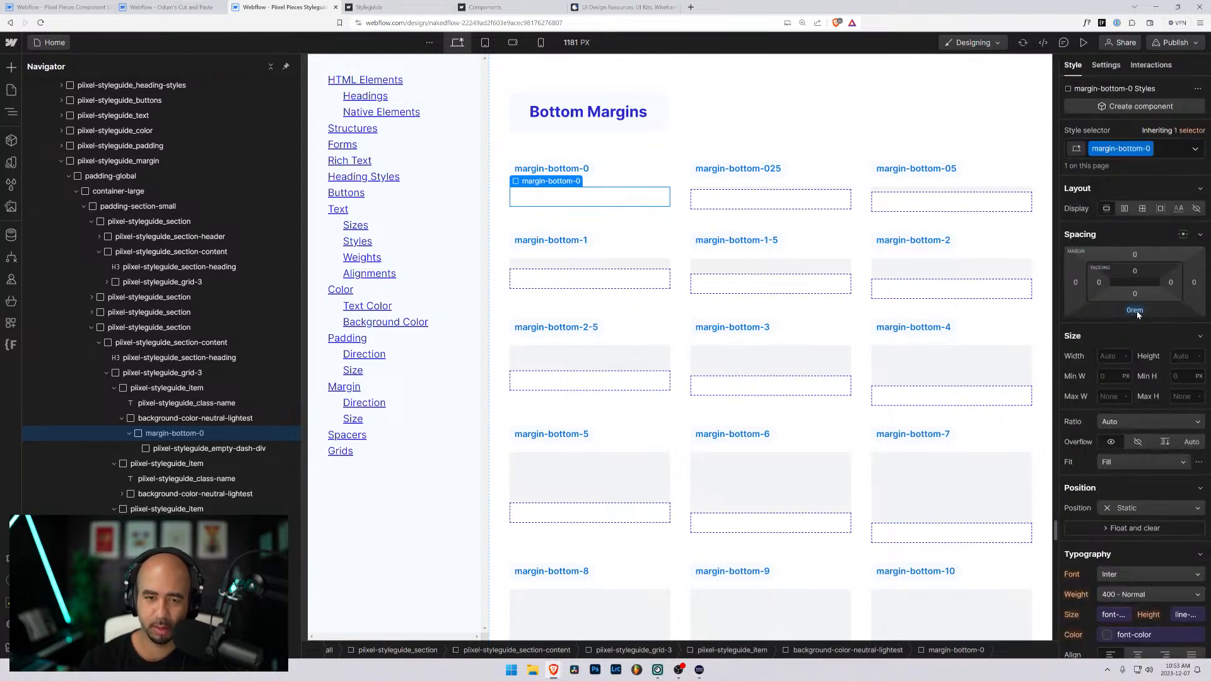
# - Swap the class on the second first-row item's wrapper div for a new margin-bottom-025 class with a 0.25rem bottom margin
pyautogui.click(823, 199)
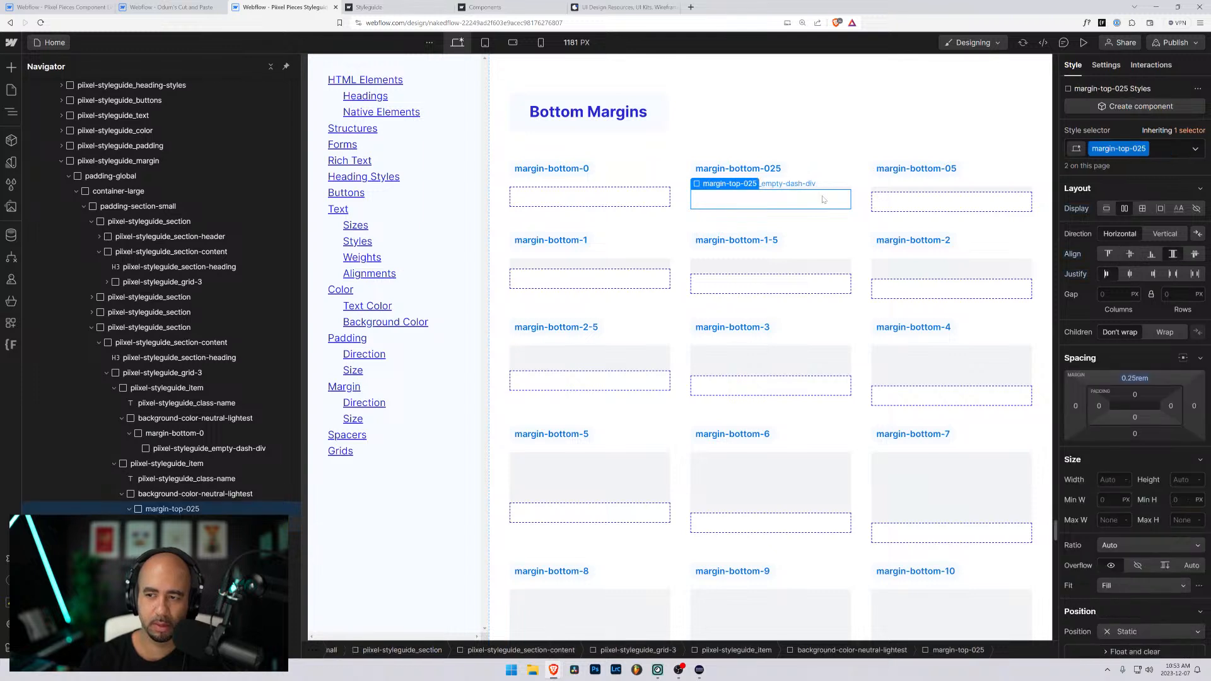
pyautogui.hotkey('ctrl', 'Return')
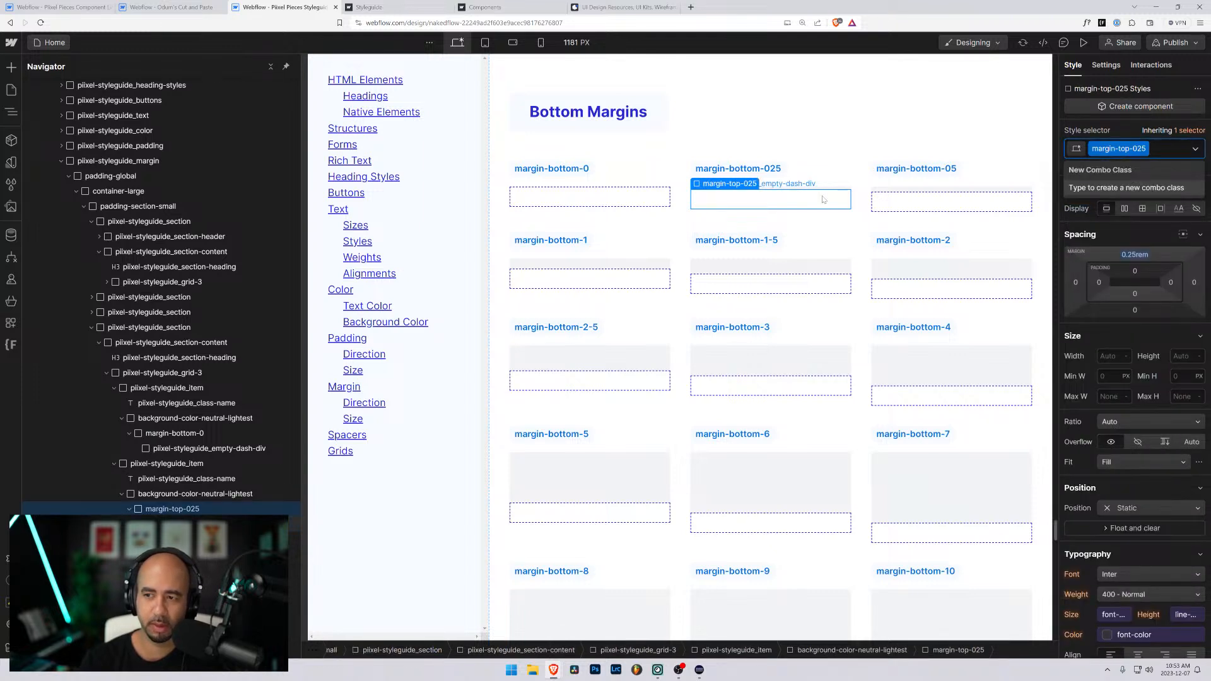
pyautogui.press('BackSpace')
pyautogui.write('margin-bottom-0')
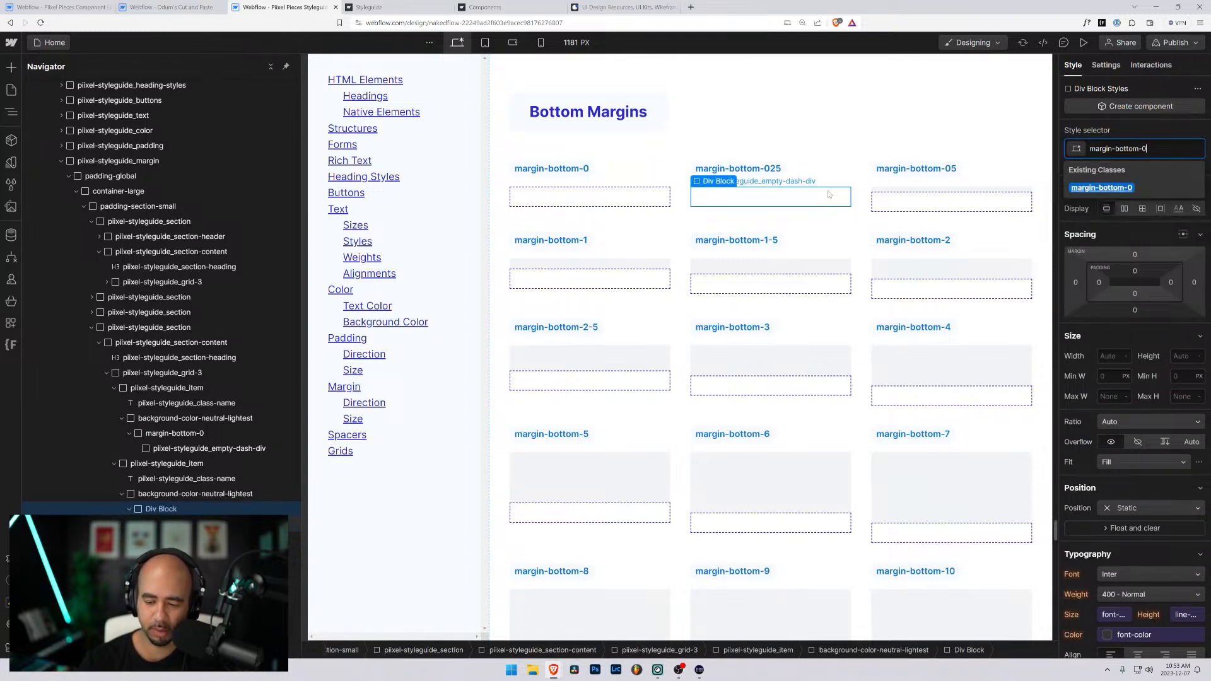
pyautogui.write('25')
pyautogui.press('Return')
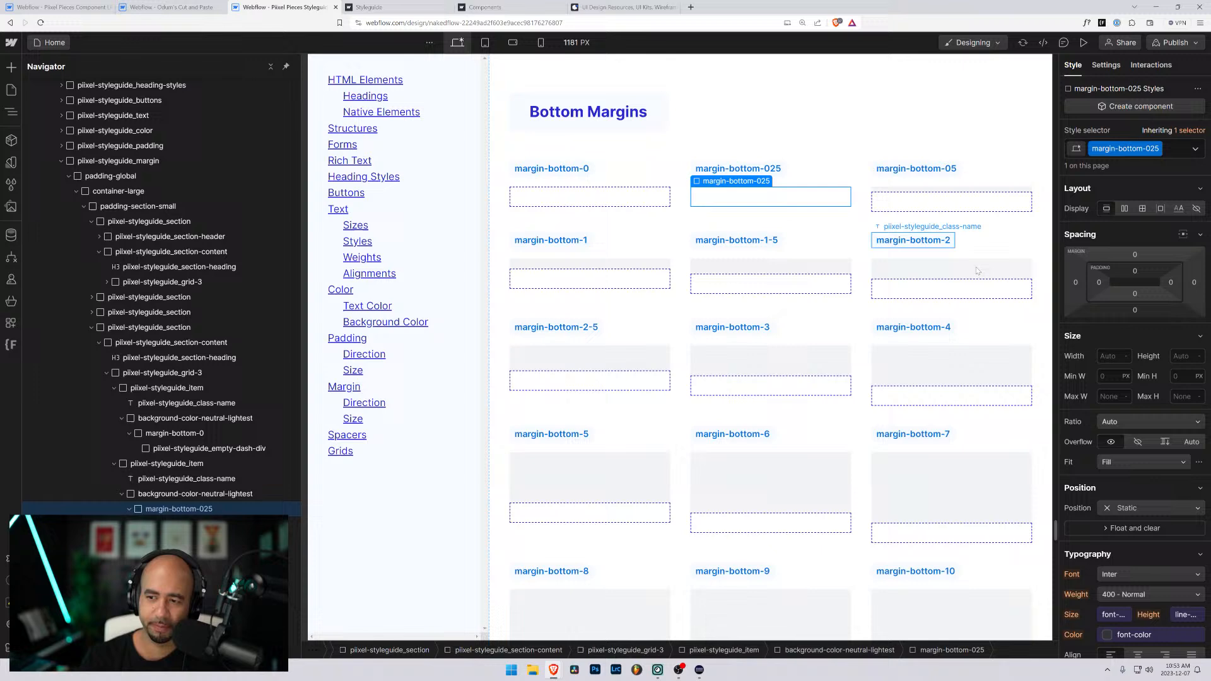
pyautogui.click(1134, 310)
pyautogui.write('.25rem')
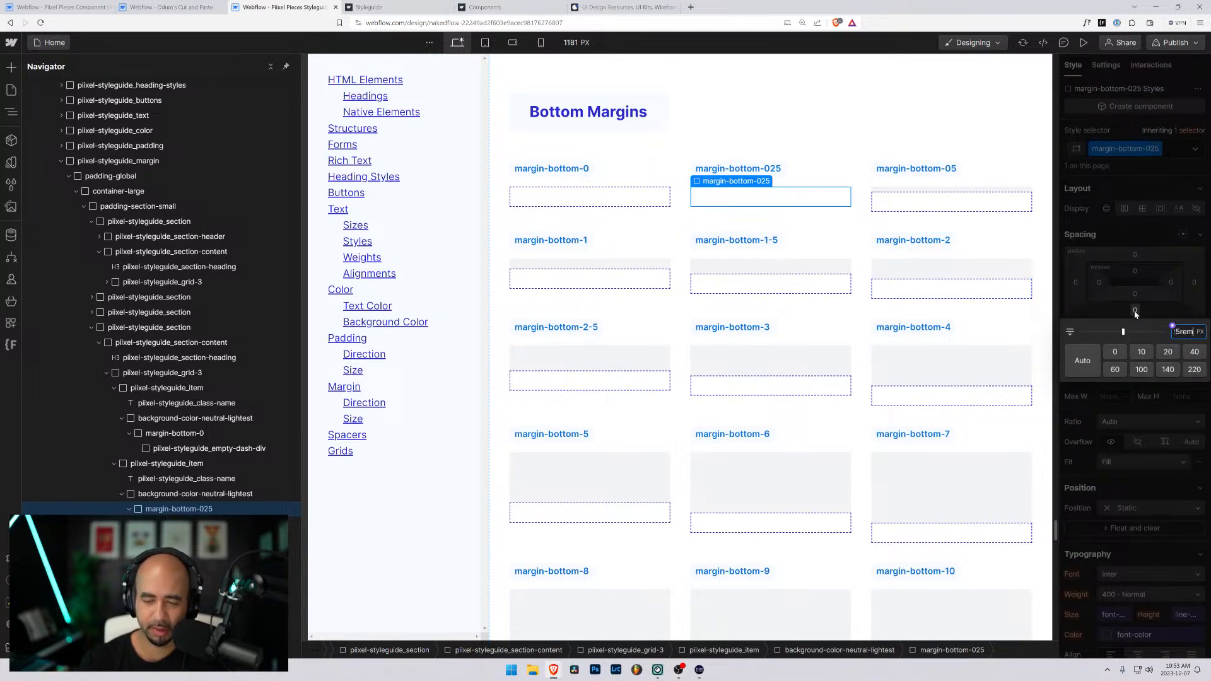
pyautogui.press('Return')
# - Swap the class on the third first-row item's wrapper div for a new margin-bottom-05 class with a 0.5rem bottom margin
pyautogui.click(974, 204)
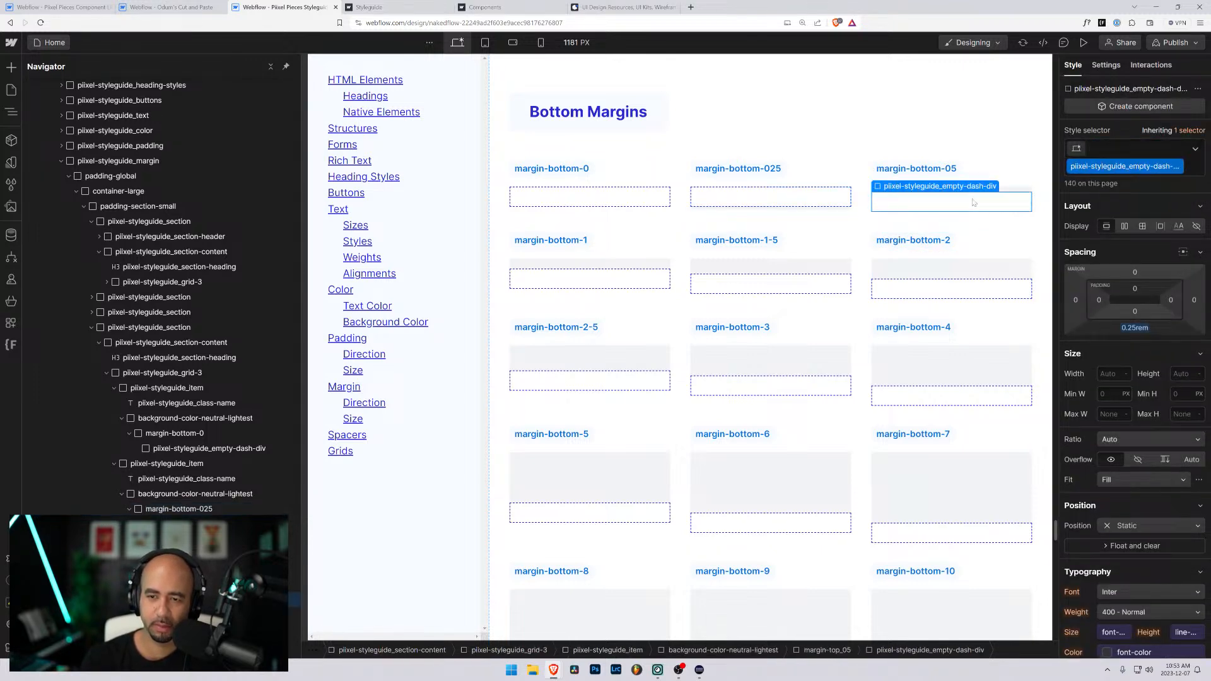
pyautogui.hotkey('ctrl', 'Return')
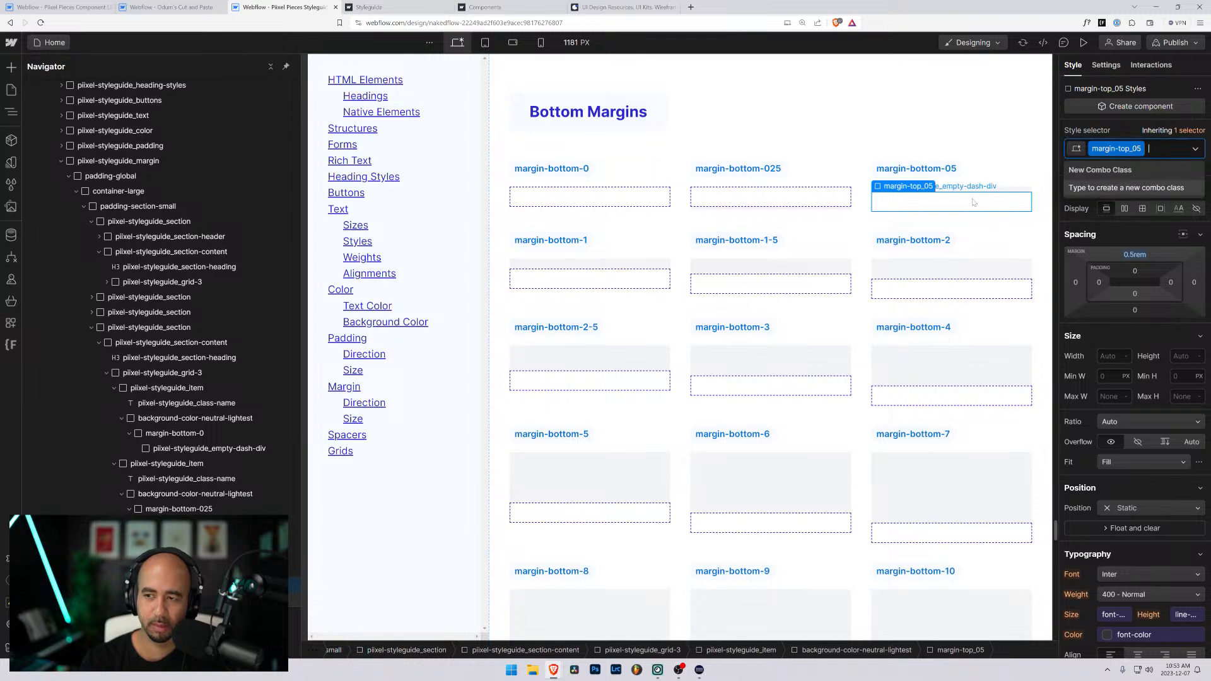
pyautogui.press('BackSpace')
pyautogui.write('margin-bottom-')
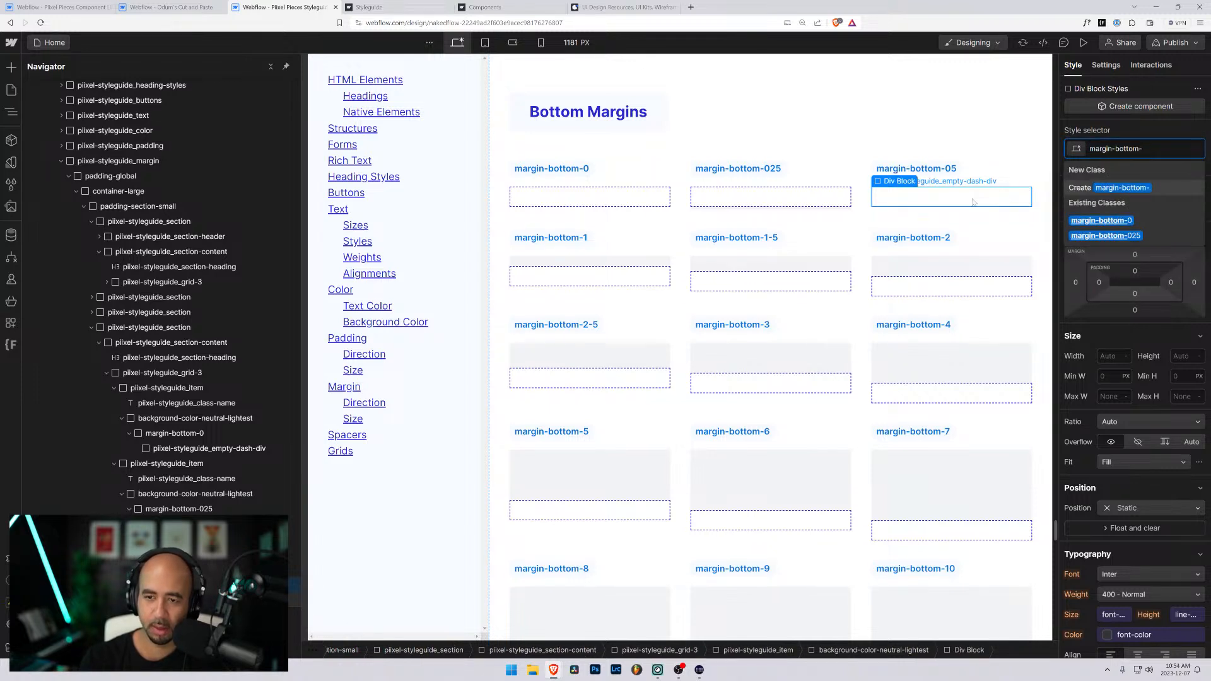
pyautogui.write('05')
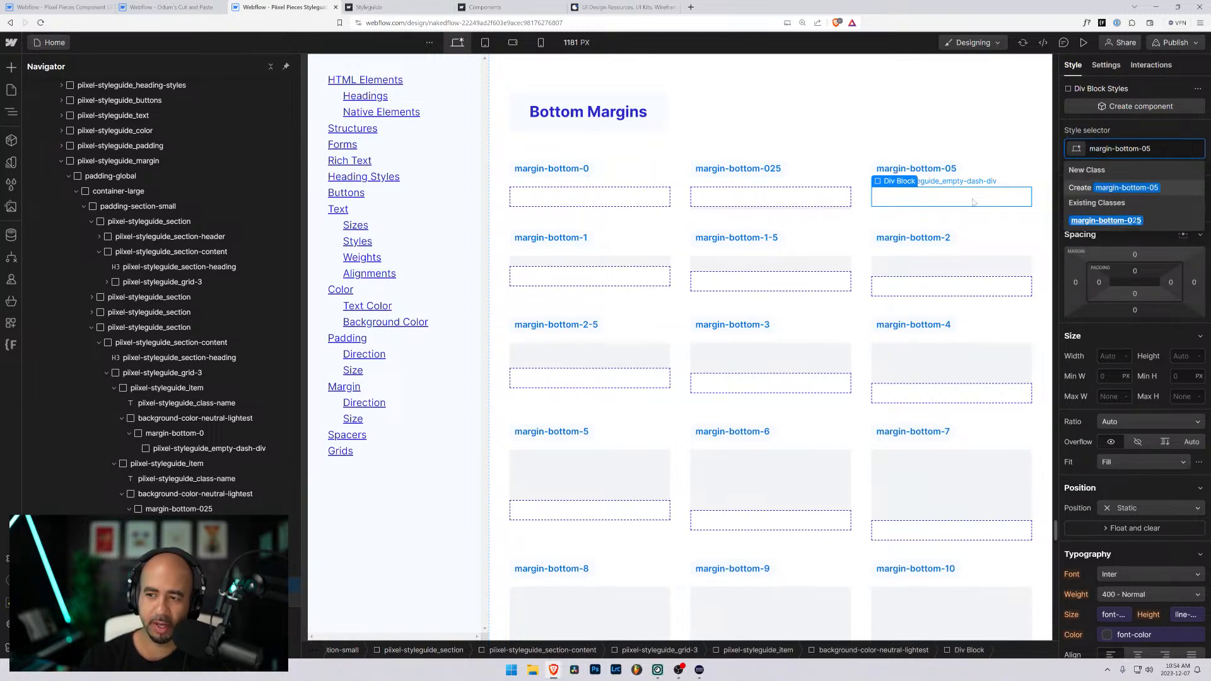
pyautogui.press('Return')
pyautogui.click(1134, 309)
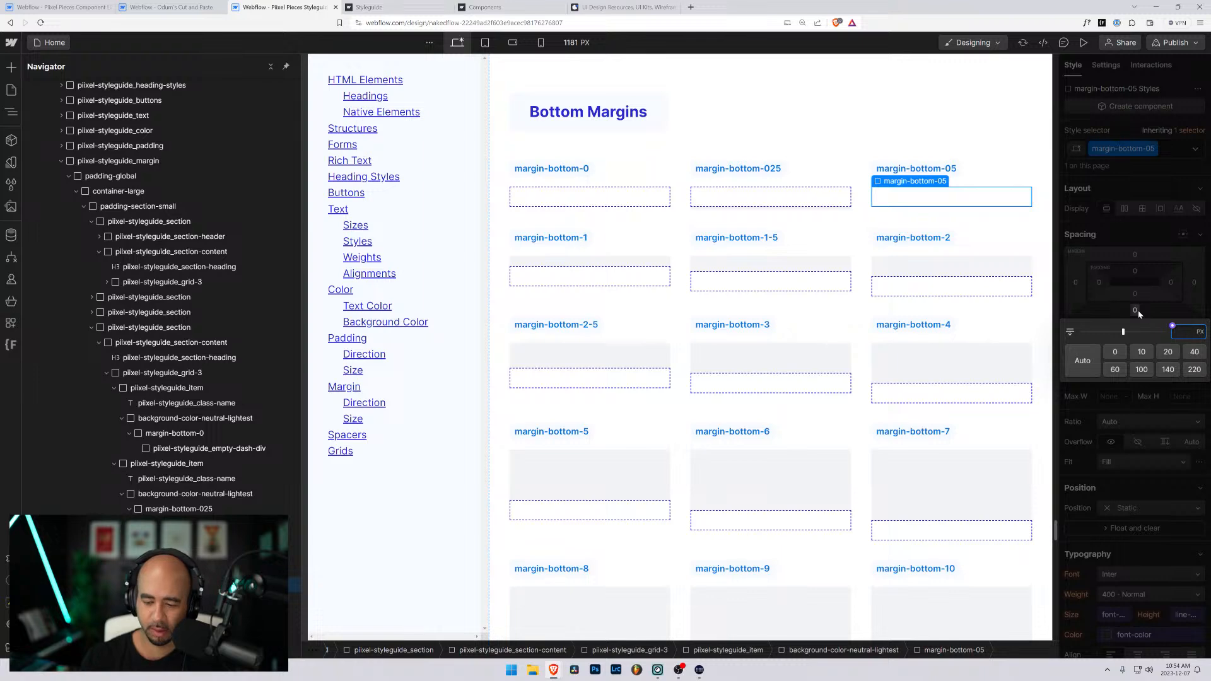
pyautogui.write('0.5rem')
pyautogui.press('Return')
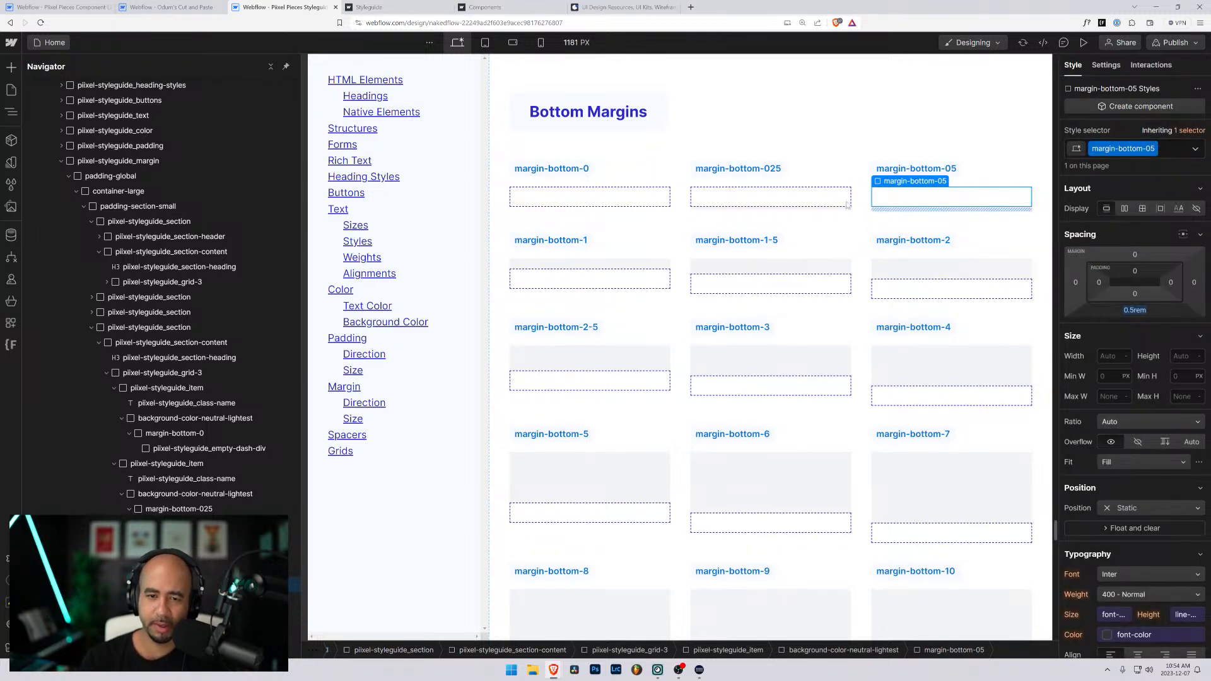
# - Swap the class on the first second-row item's wrapper div for a new margin-bottom-1 class with a 1rem bottom margin
pyautogui.click(593, 280)
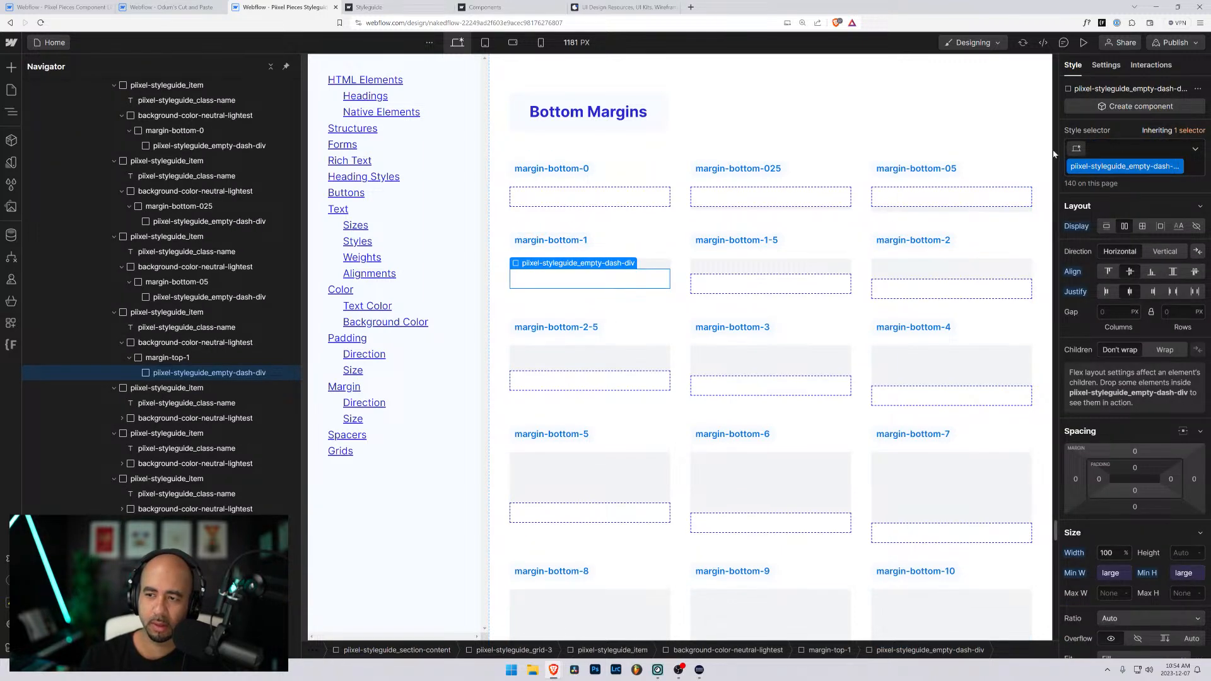
pyautogui.press('Up')
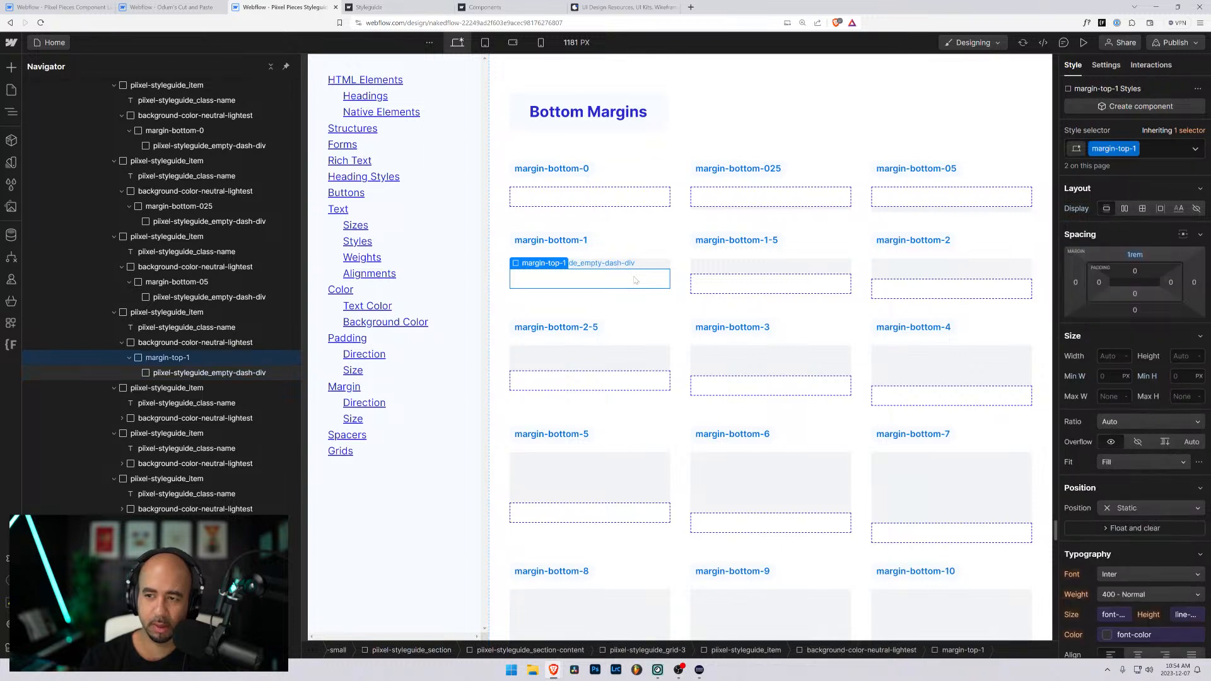
pyautogui.hotkey('ctrl', 'Return')
pyautogui.press('BackSpace')
pyautogui.write('margin-bottom-')
pyautogui.write('1')
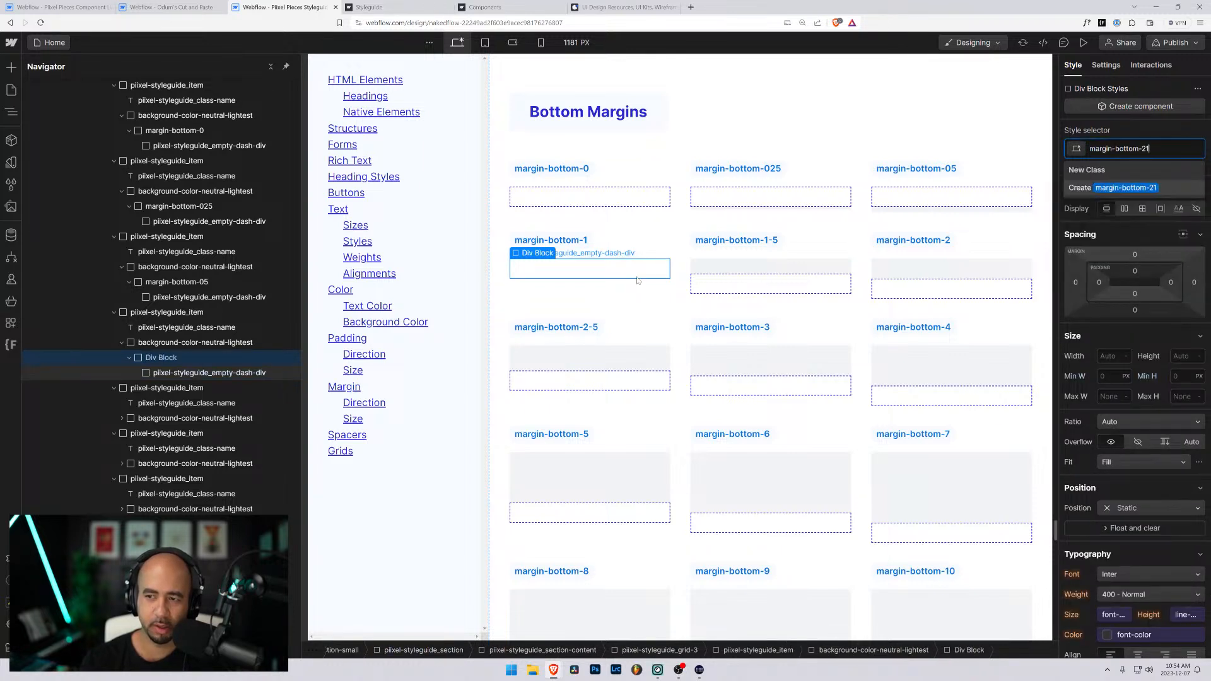
pyautogui.press('Return')
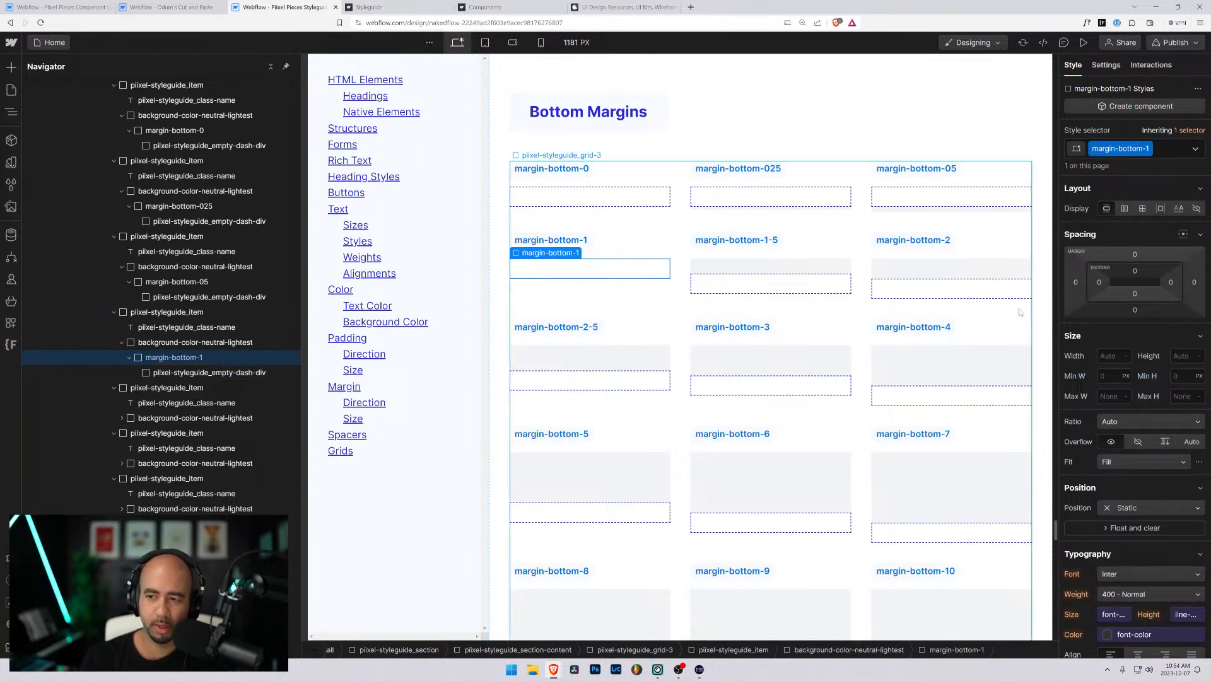
pyautogui.click(1134, 309)
pyautogui.write('1rem')
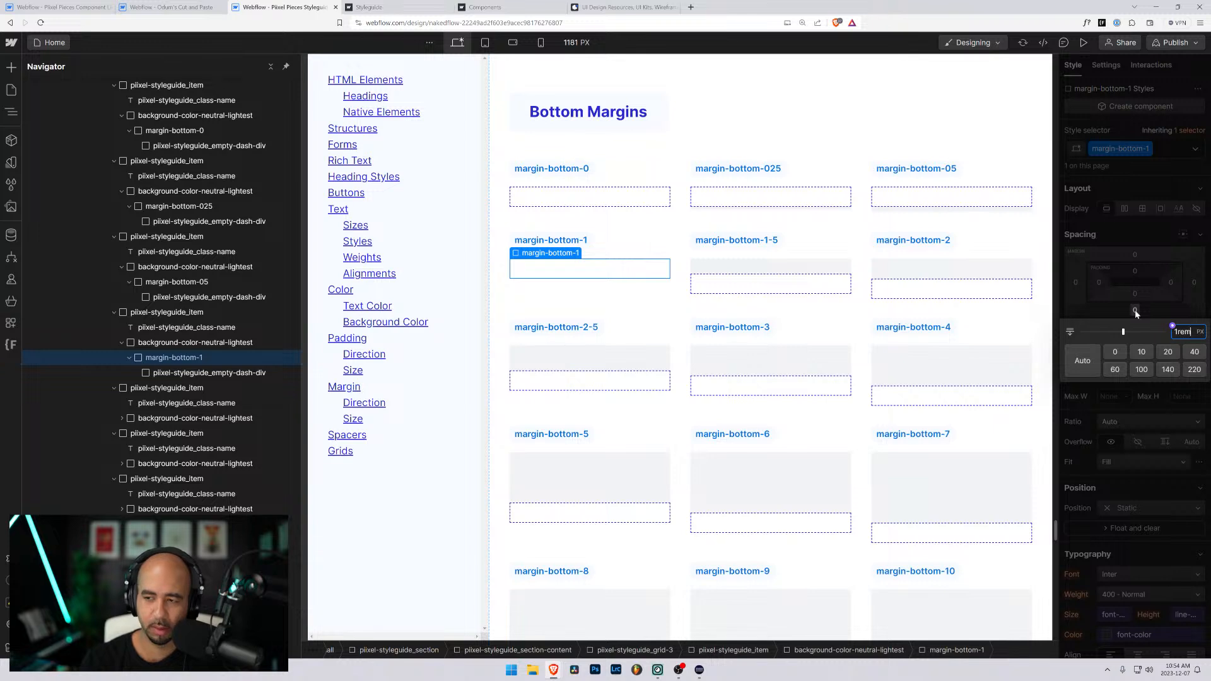
pyautogui.press('Return')
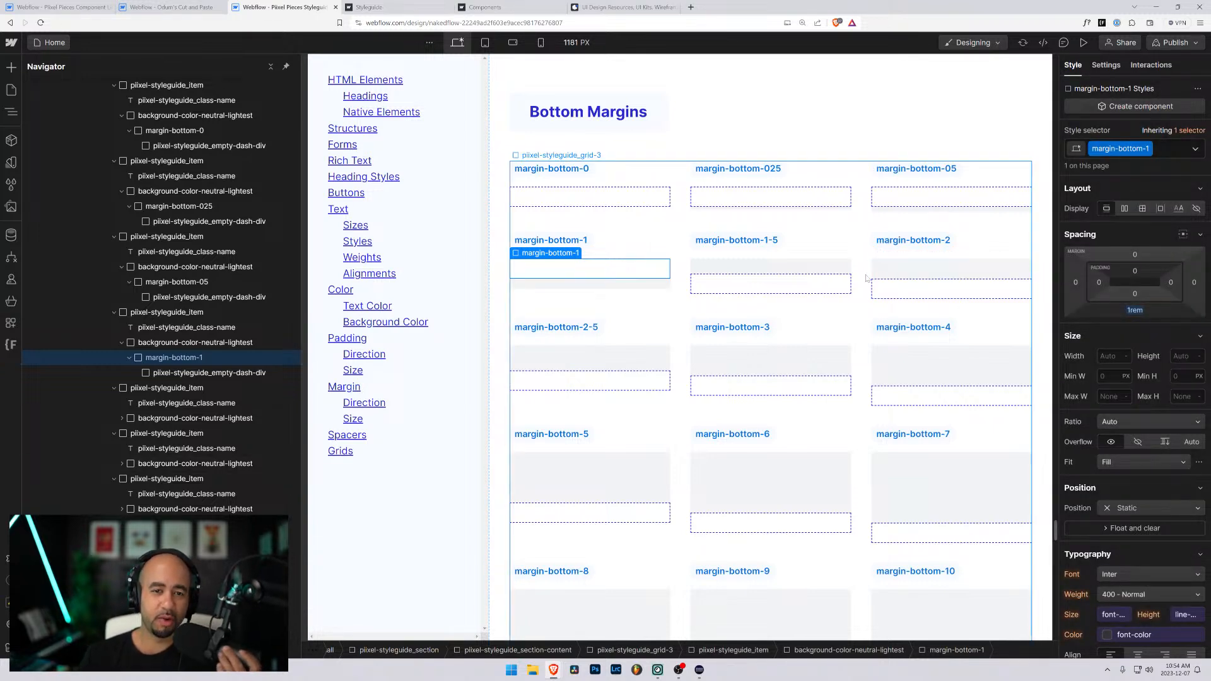
# - Swap the class on the middle second-row item's wrapper div for a new margin-bottom-1-5 class with a 1.5rem bottom margin
pyautogui.click(742, 285)
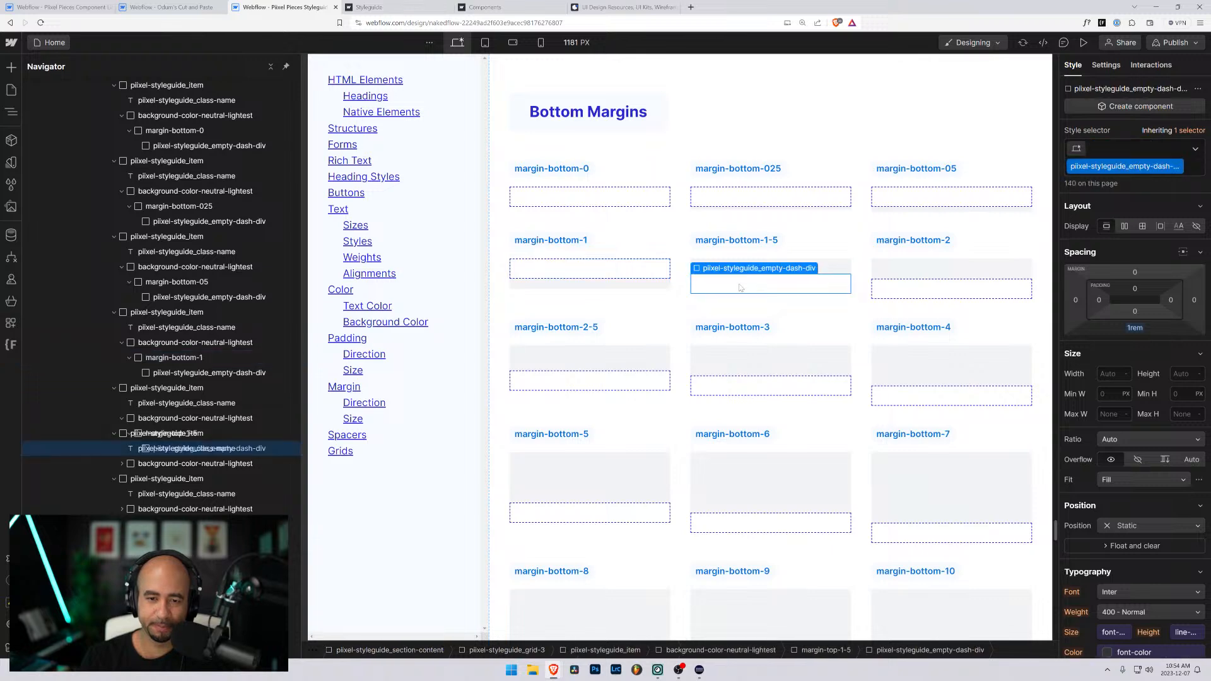
pyautogui.press('Up')
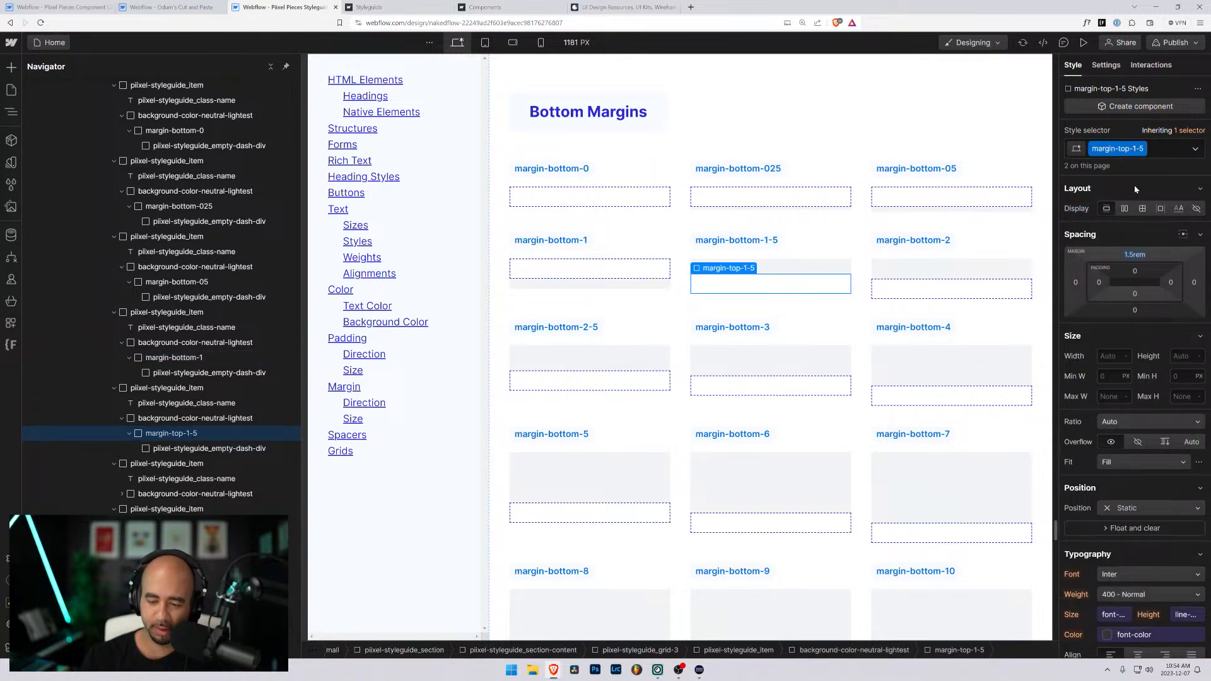
pyautogui.hotkey('ctrl', 'Return')
pyautogui.press('BackSpace')
pyautogui.write('margin-bottom-')
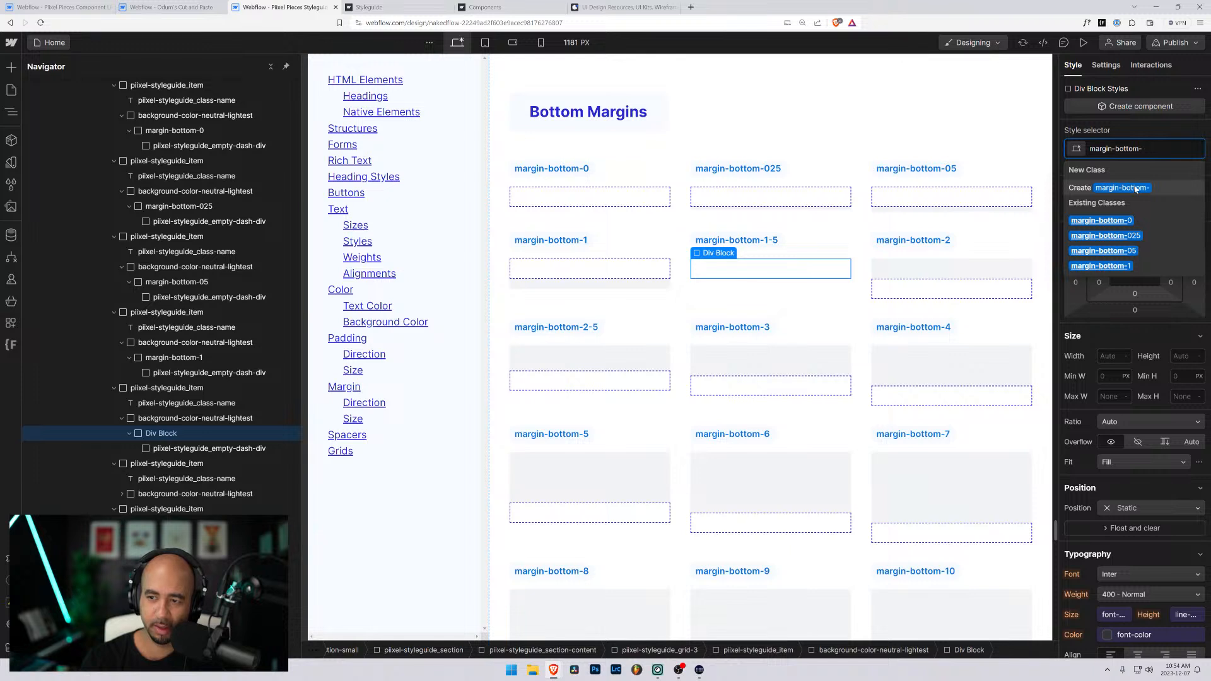
pyautogui.write('1')
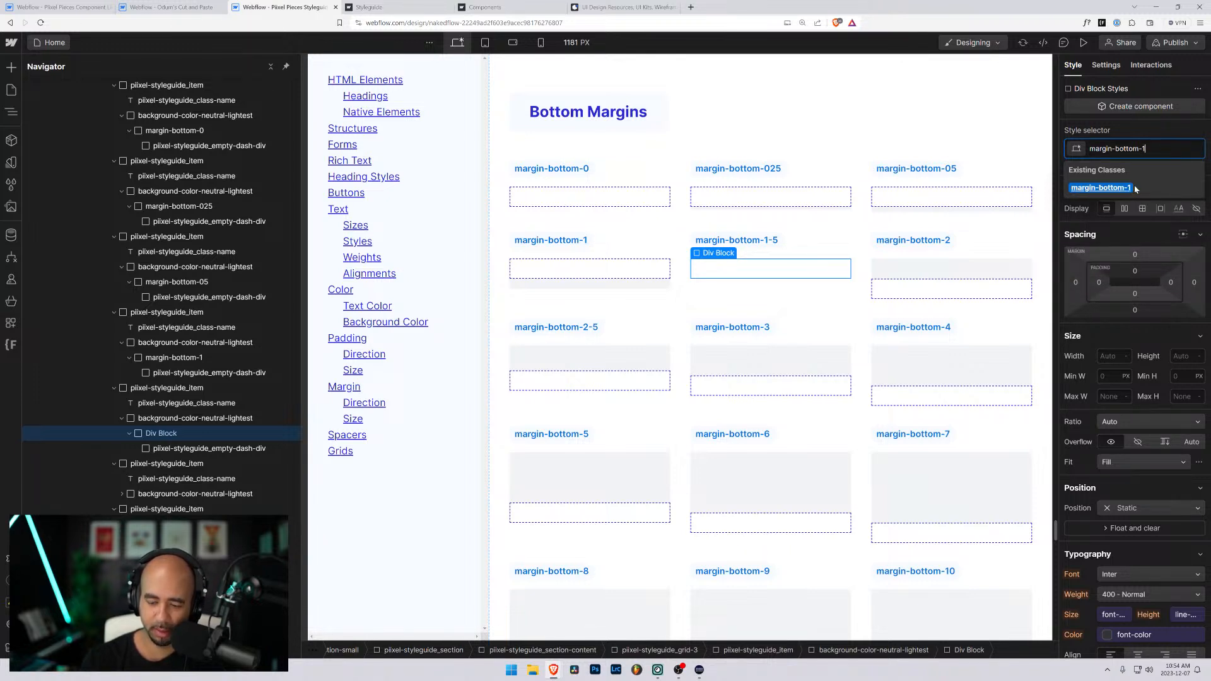
pyautogui.write('-5')
pyautogui.click(1128, 188)
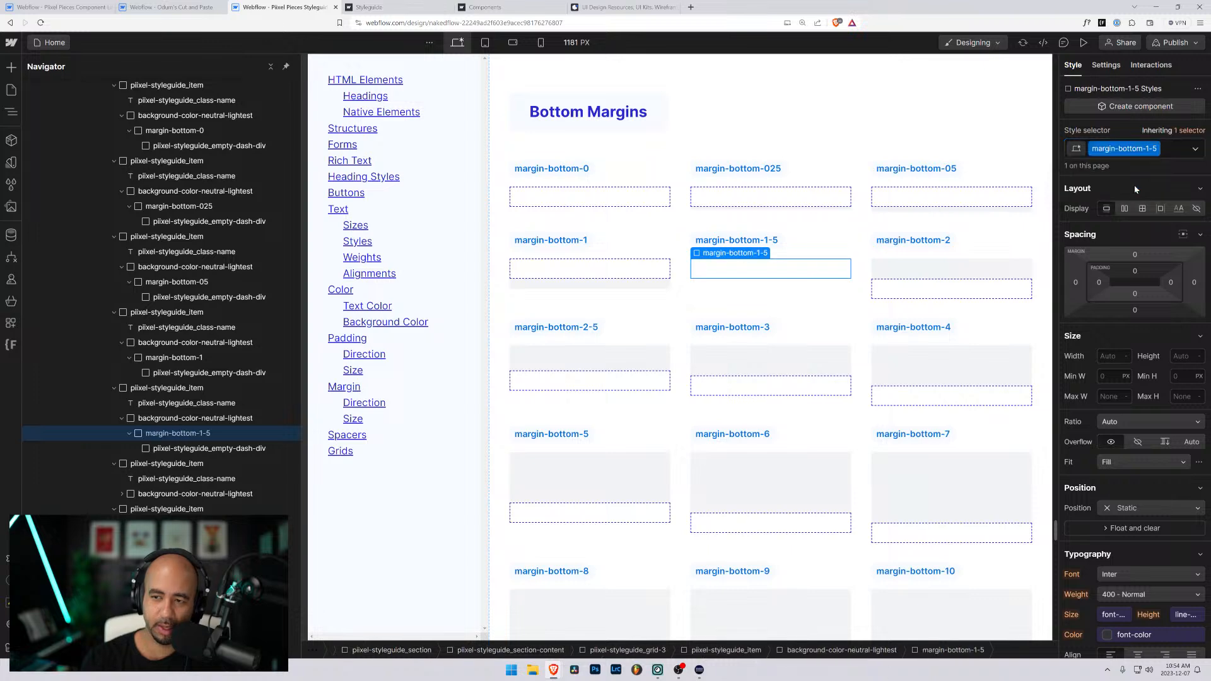
pyautogui.click(1135, 311)
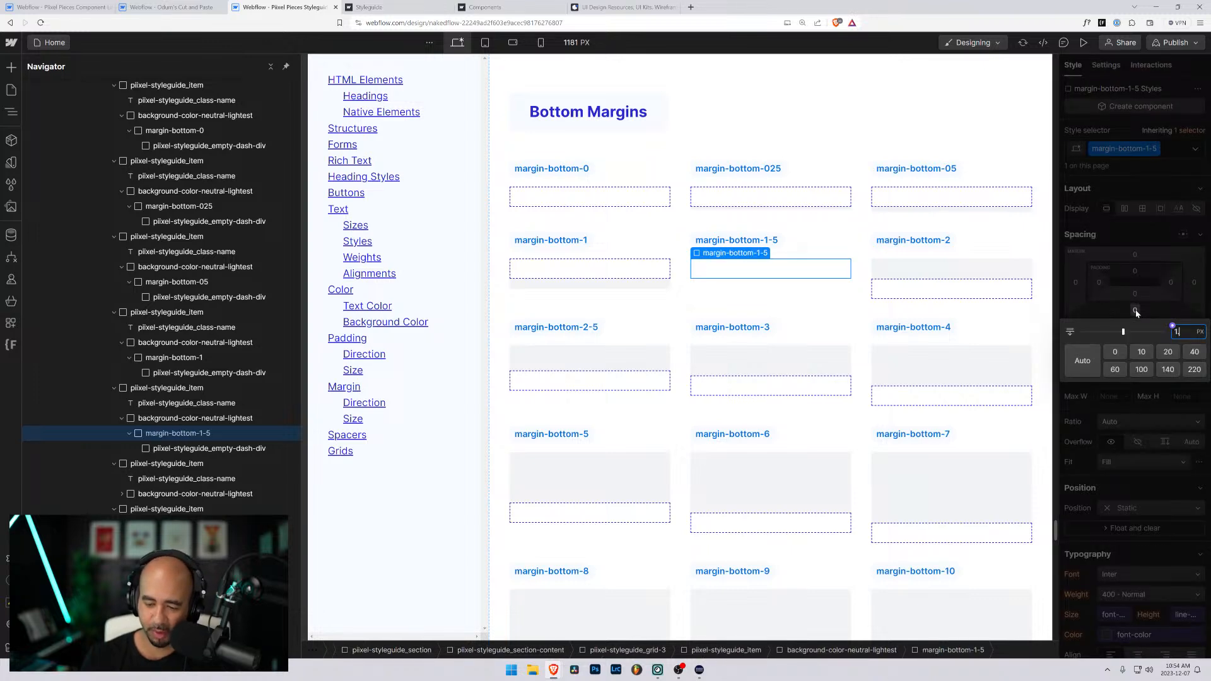
pyautogui.write('1.5rem')
pyautogui.press('Return')
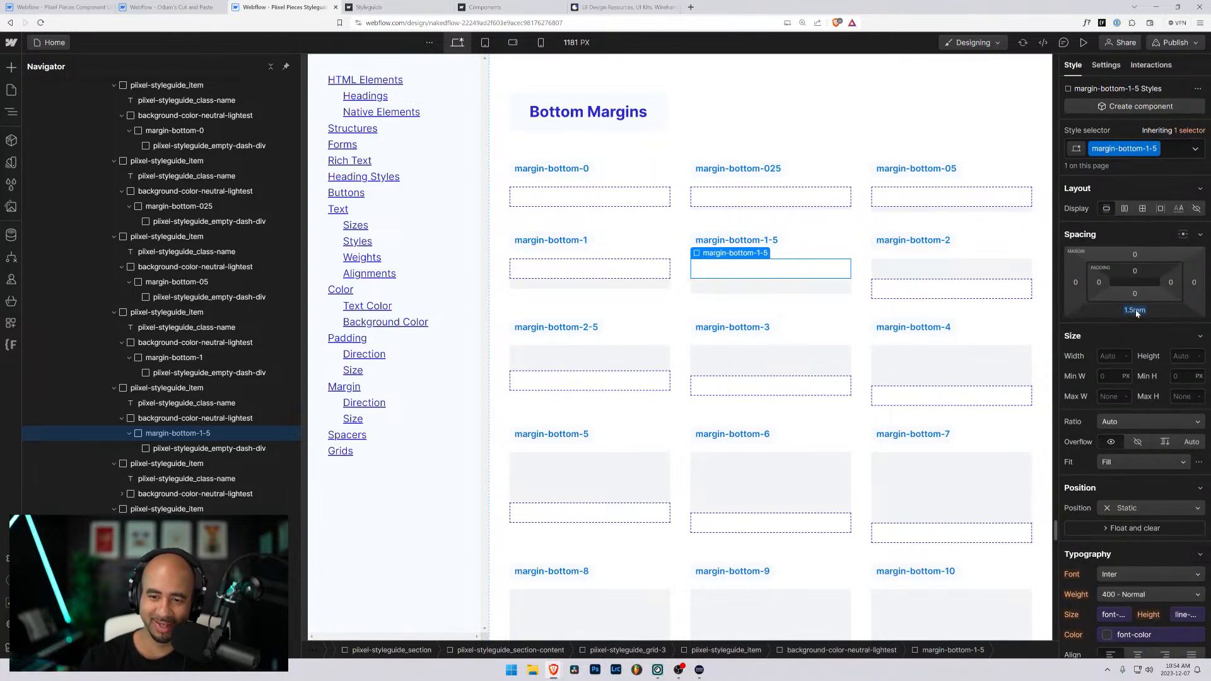
# - Swap the class on the last second-row item's wrapper div for a new margin-bottom-2 class with a 2rem bottom margin
pyautogui.click(940, 285)
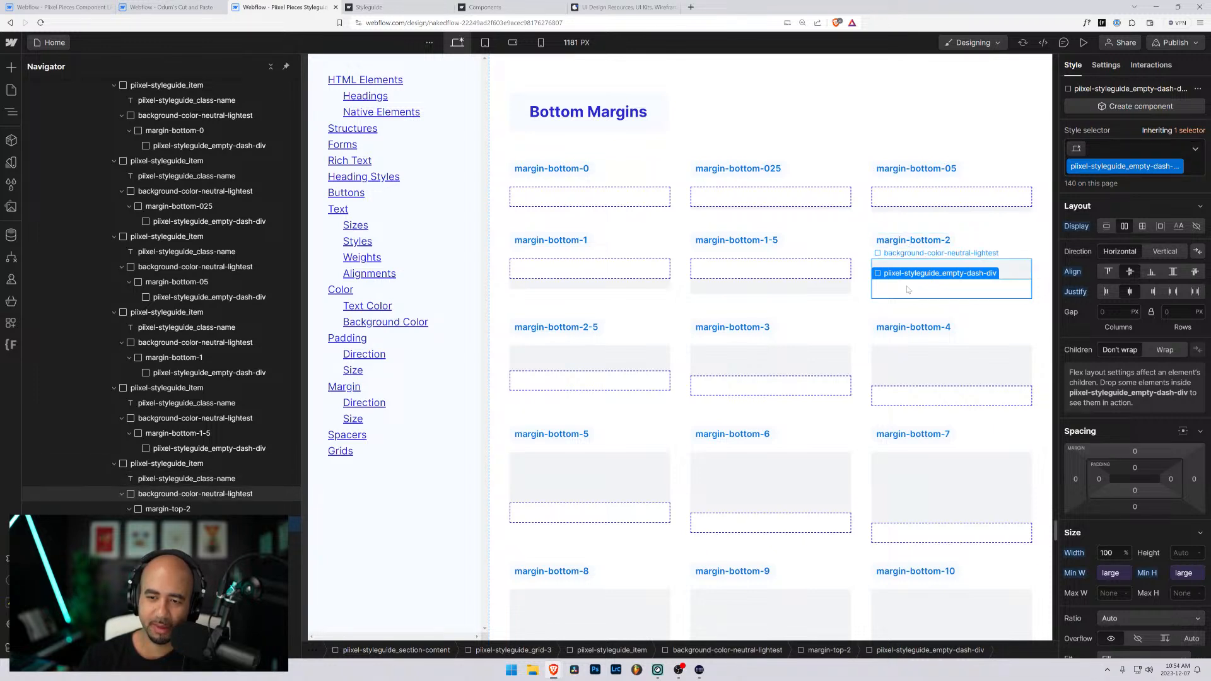
pyautogui.hotkey('ctrl', 'Up')
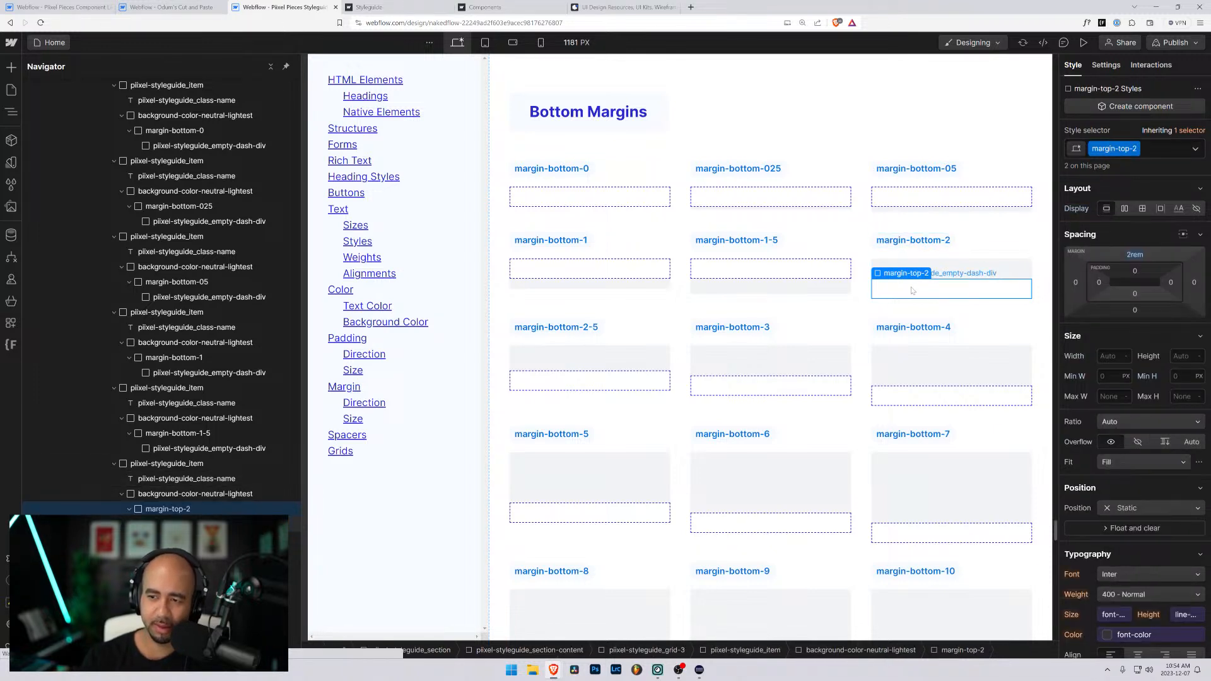
pyautogui.press('BackSpace')
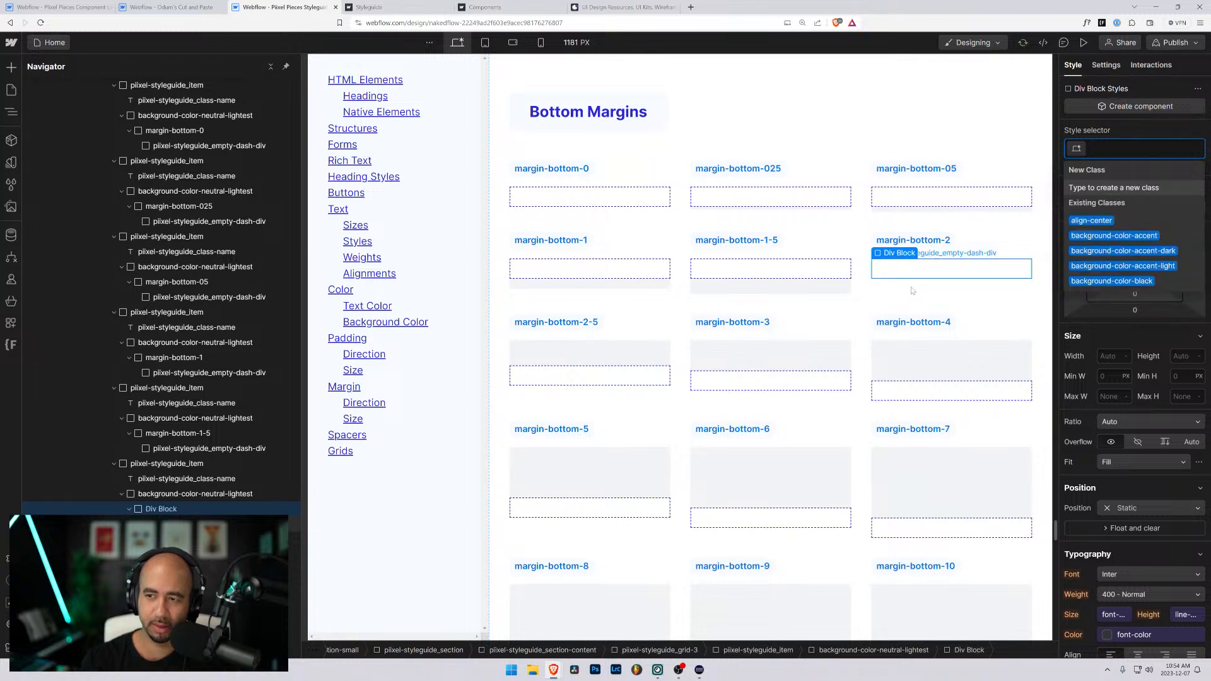
pyautogui.write('margin-bottom-2')
pyautogui.press('Return')
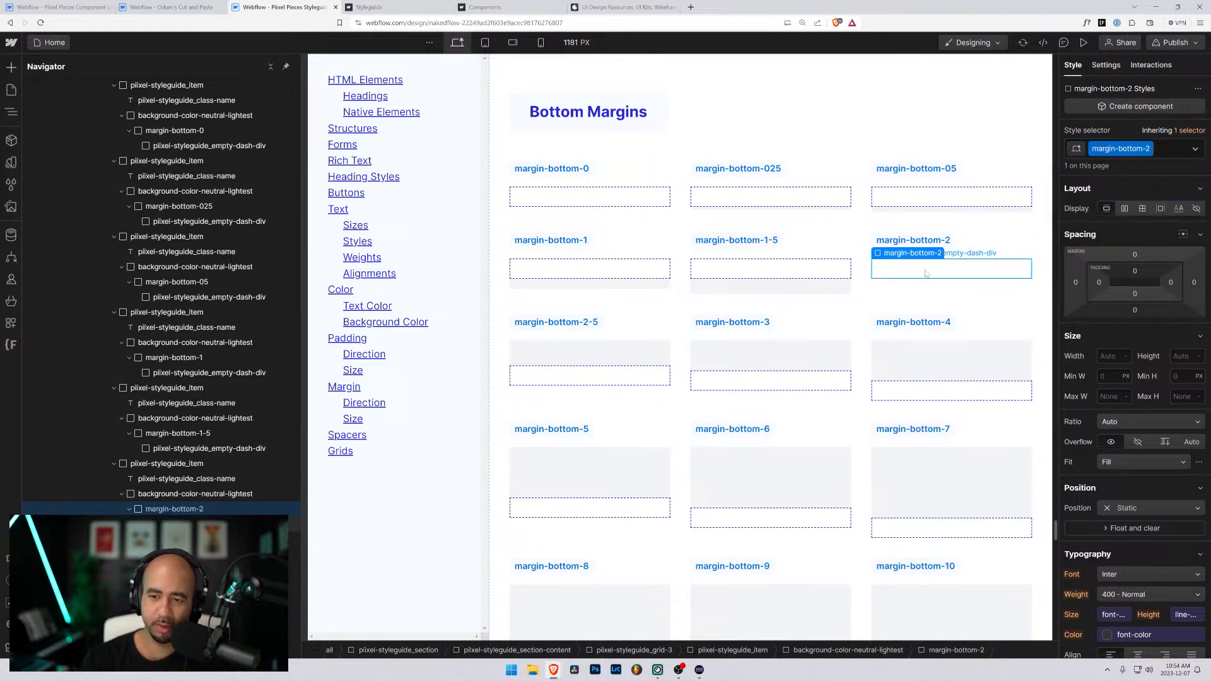
pyautogui.click(1134, 310)
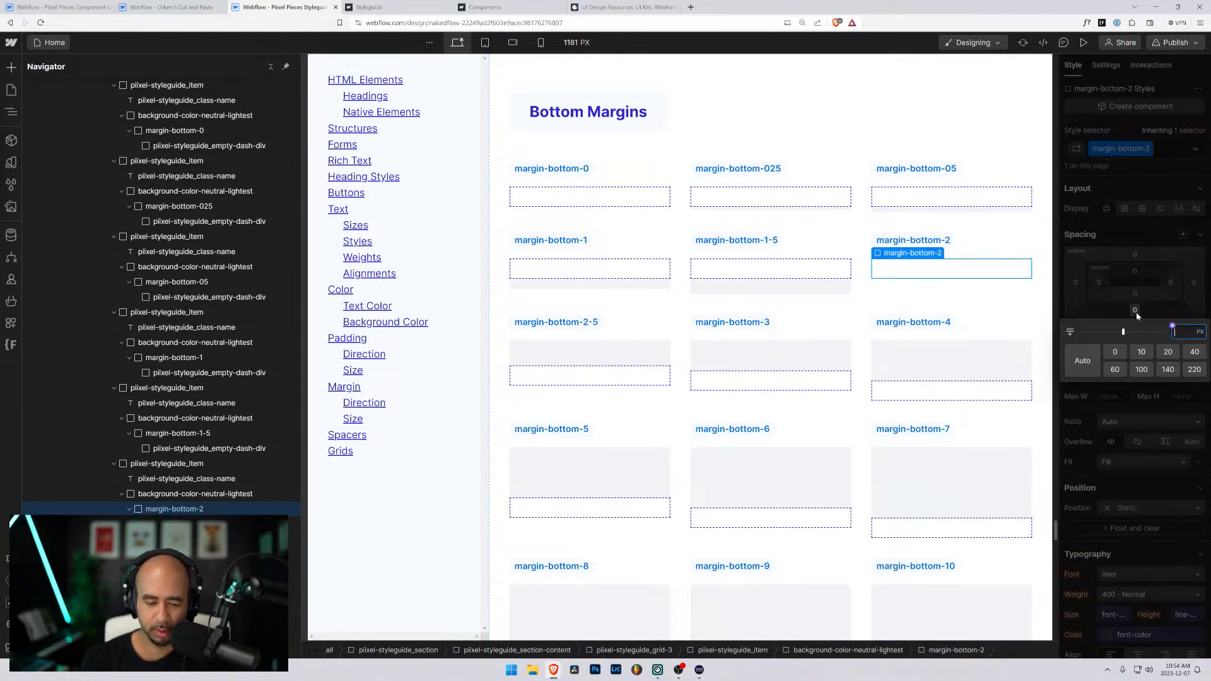
pyautogui.write('2rem')
pyautogui.press('Return')
# - Swap the class on the first third-row item's wrapper div for a new margin-bottom-2-5 class with a 2.5rem bottom margin
pyautogui.scroll(-2, 652, 291)
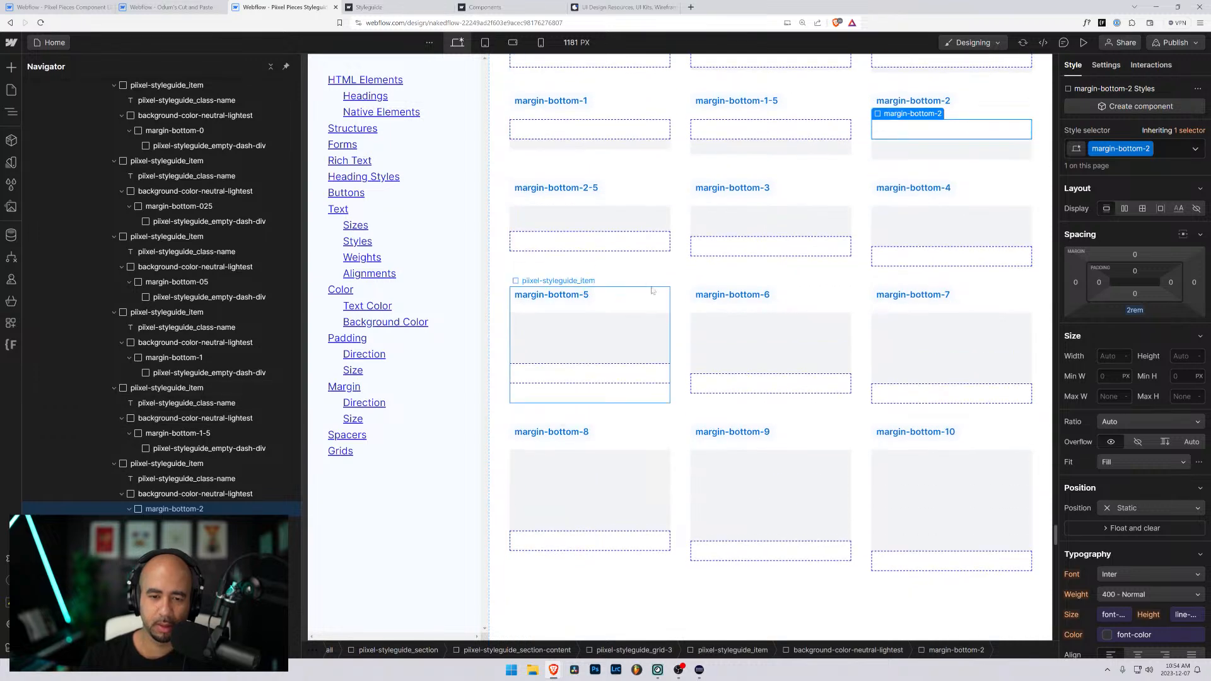
pyautogui.click(642, 244)
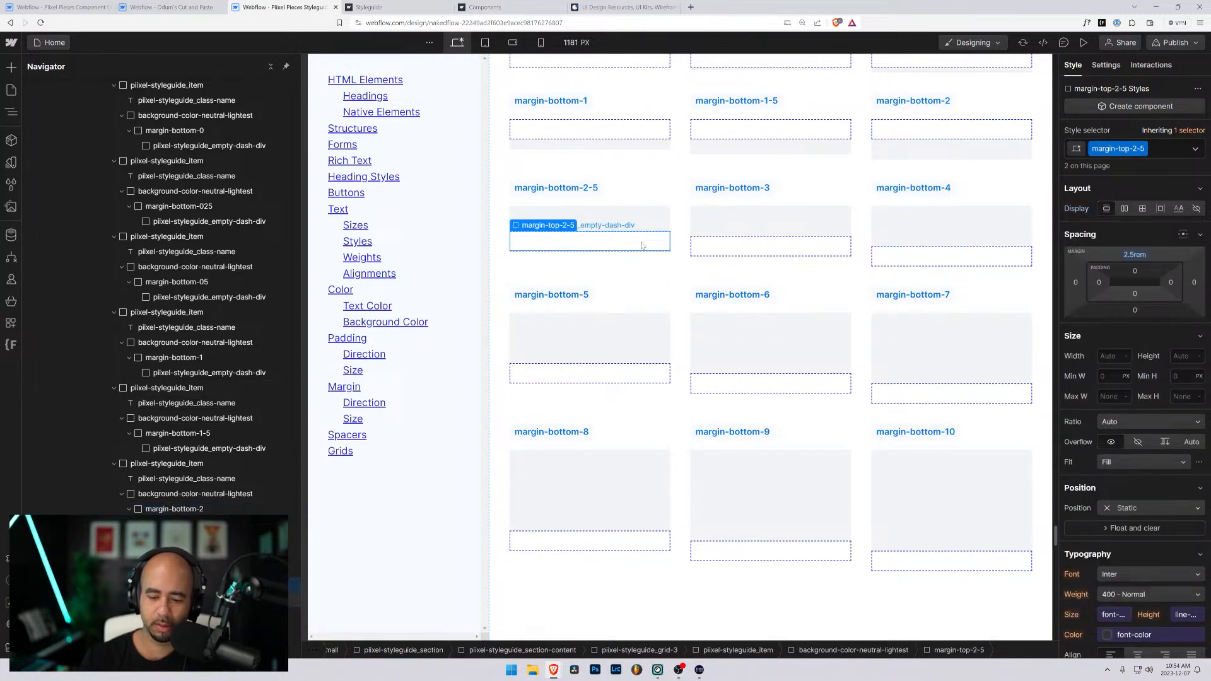
pyautogui.hotkey('ctrl', 'Return')
pyautogui.press('BackSpace')
pyautogui.write('margin-bottom-')
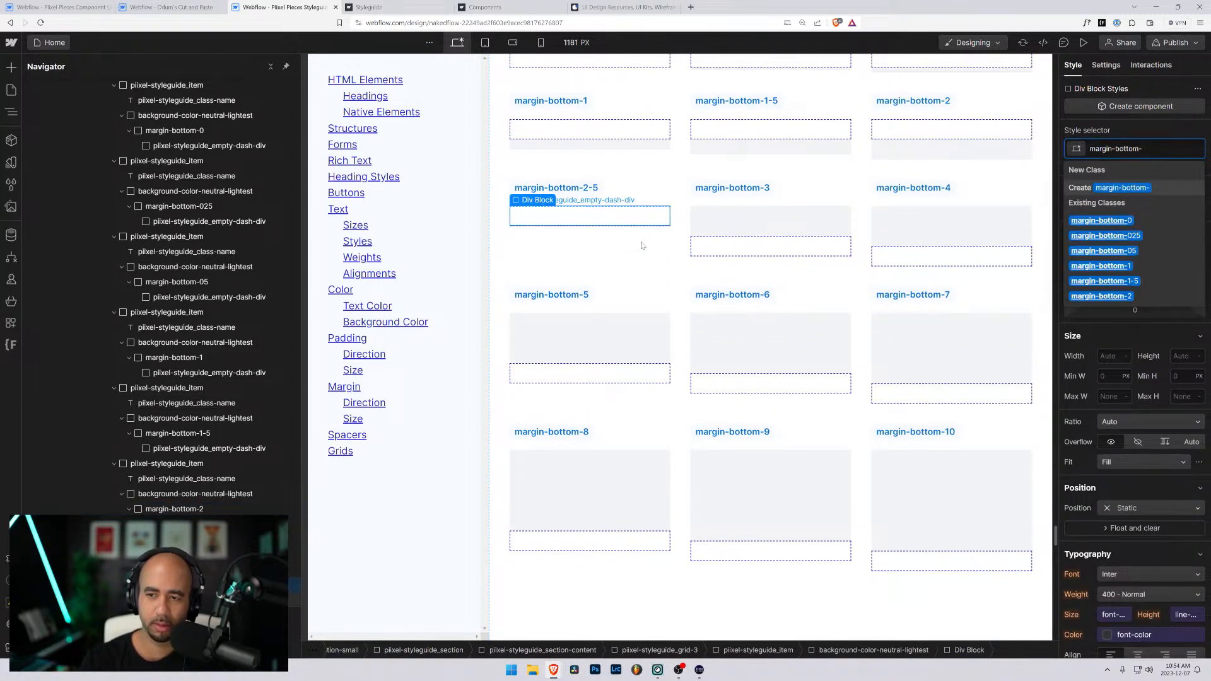
pyautogui.write('2-5')
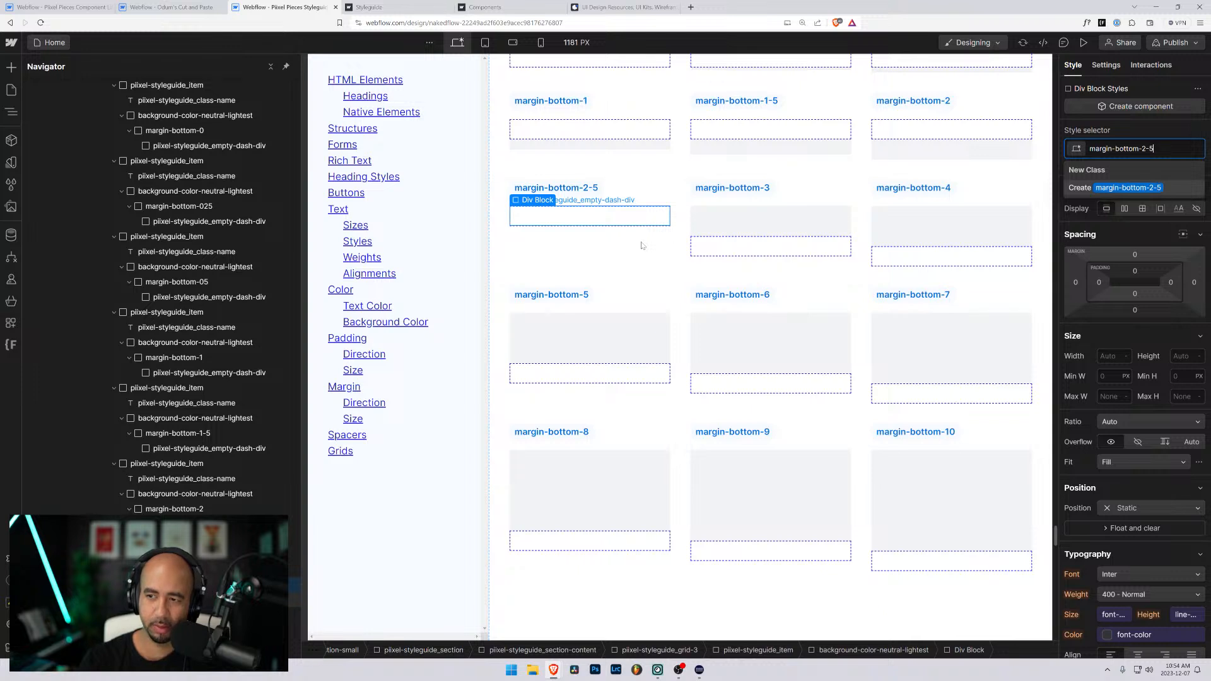
pyautogui.press('Return')
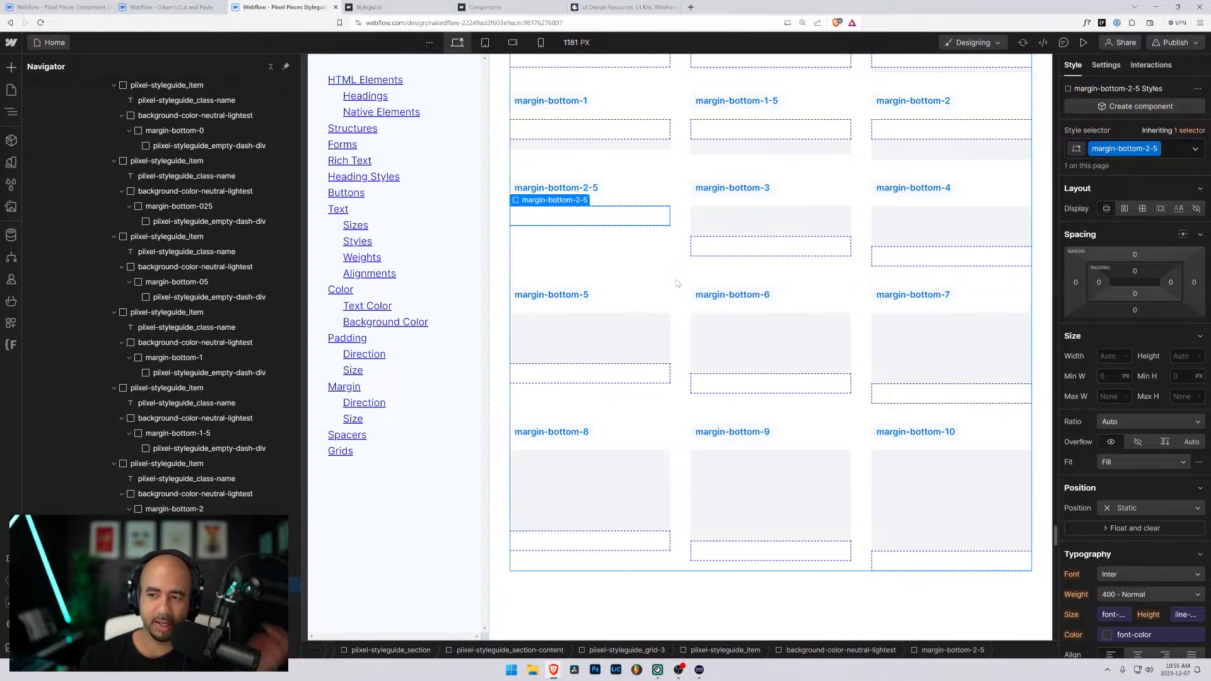
pyautogui.click(1134, 310)
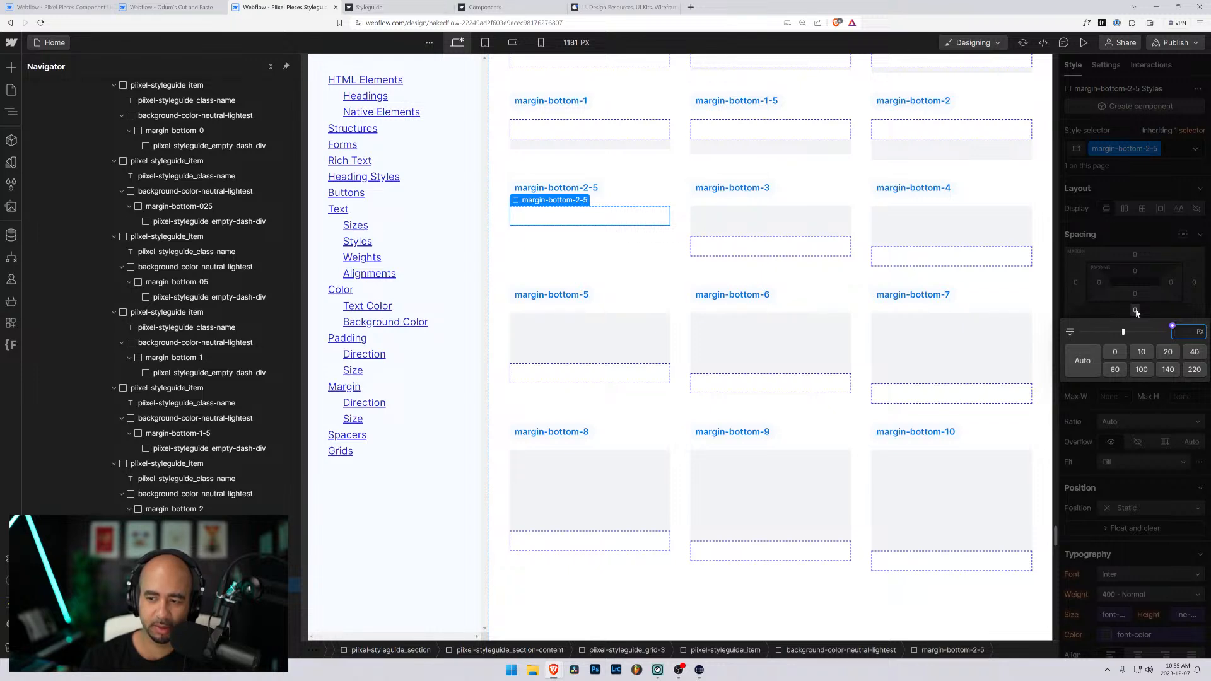
pyautogui.write('0.5rem')
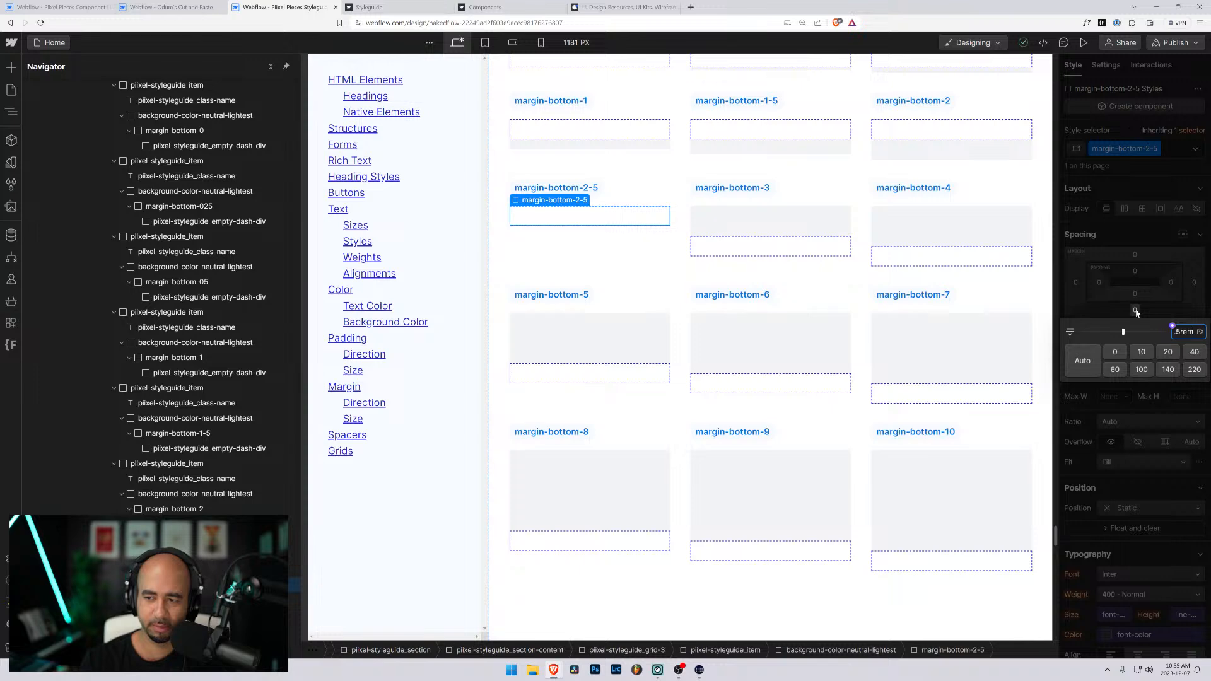
pyautogui.press('Return')
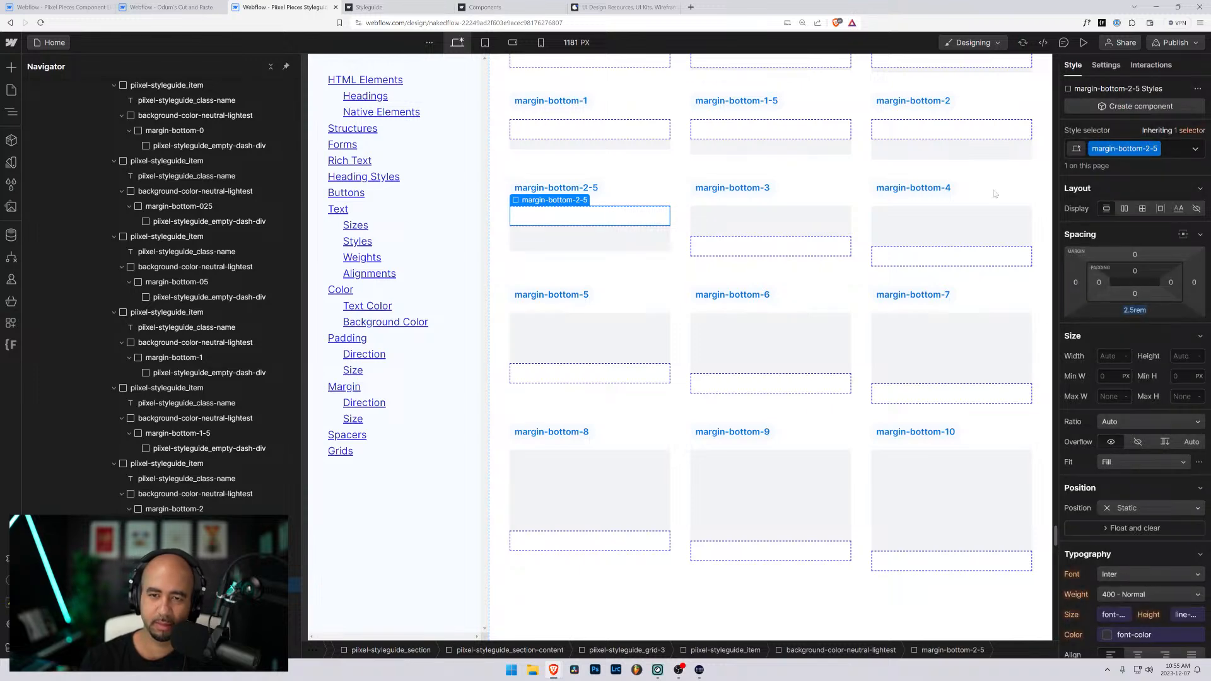
# - Swap the class on the middle third-row item's wrapper div for a new margin-bottom-3 class with a 3rem bottom margin
pyautogui.scroll(3, 994, 194)
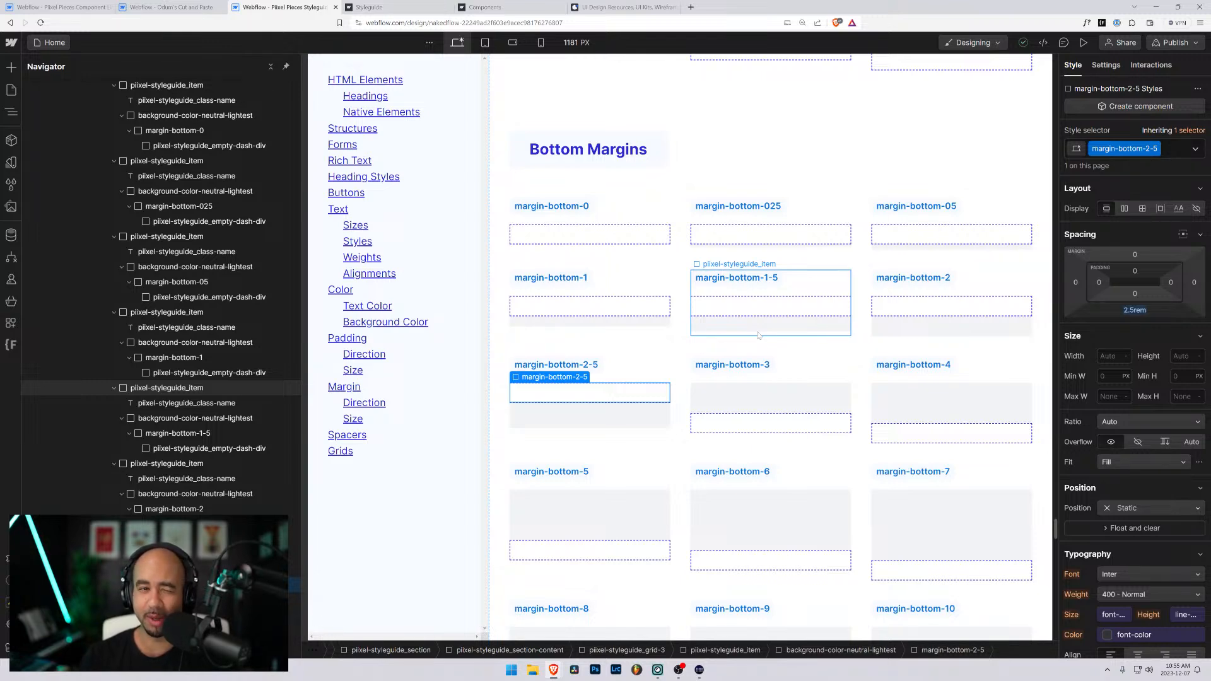
pyautogui.scroll(-4, 759, 335)
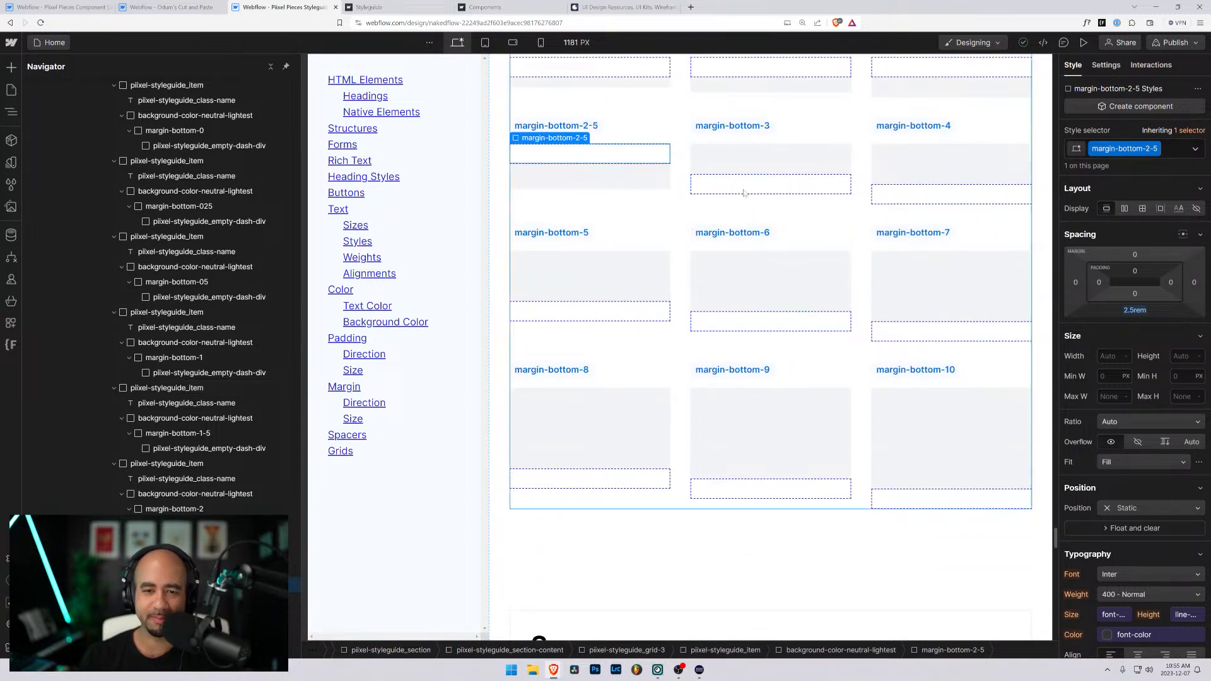
pyautogui.click(744, 190)
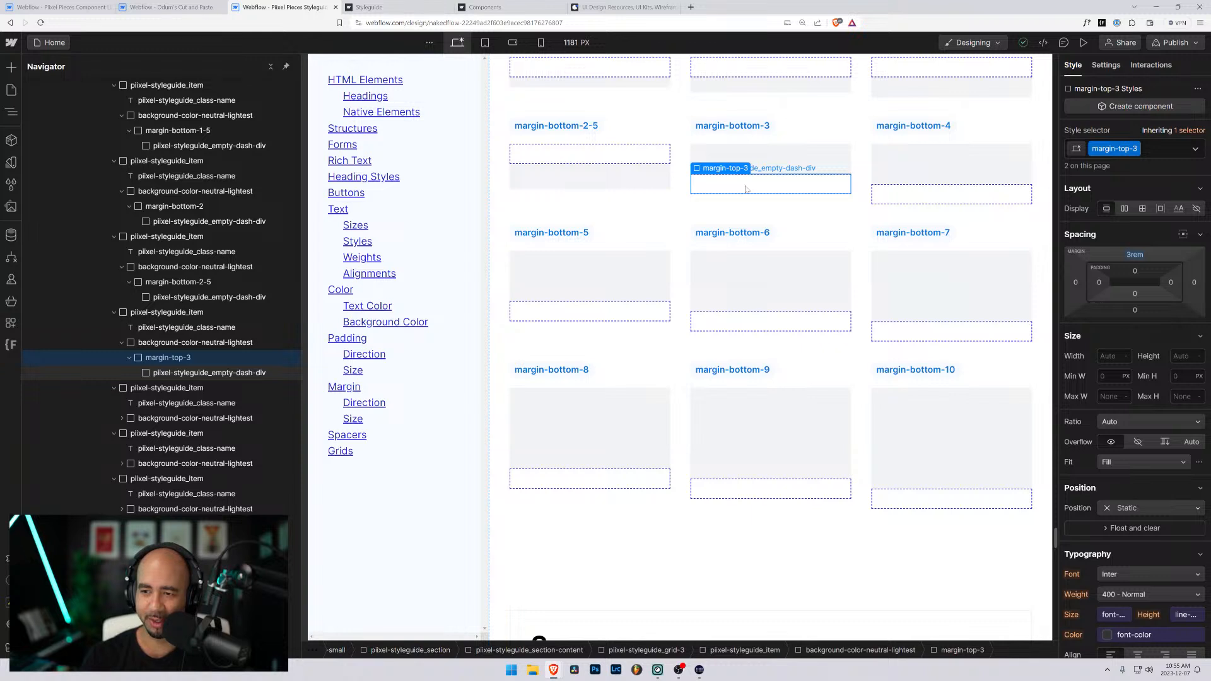
pyautogui.hotkey('ctrl', 'Return')
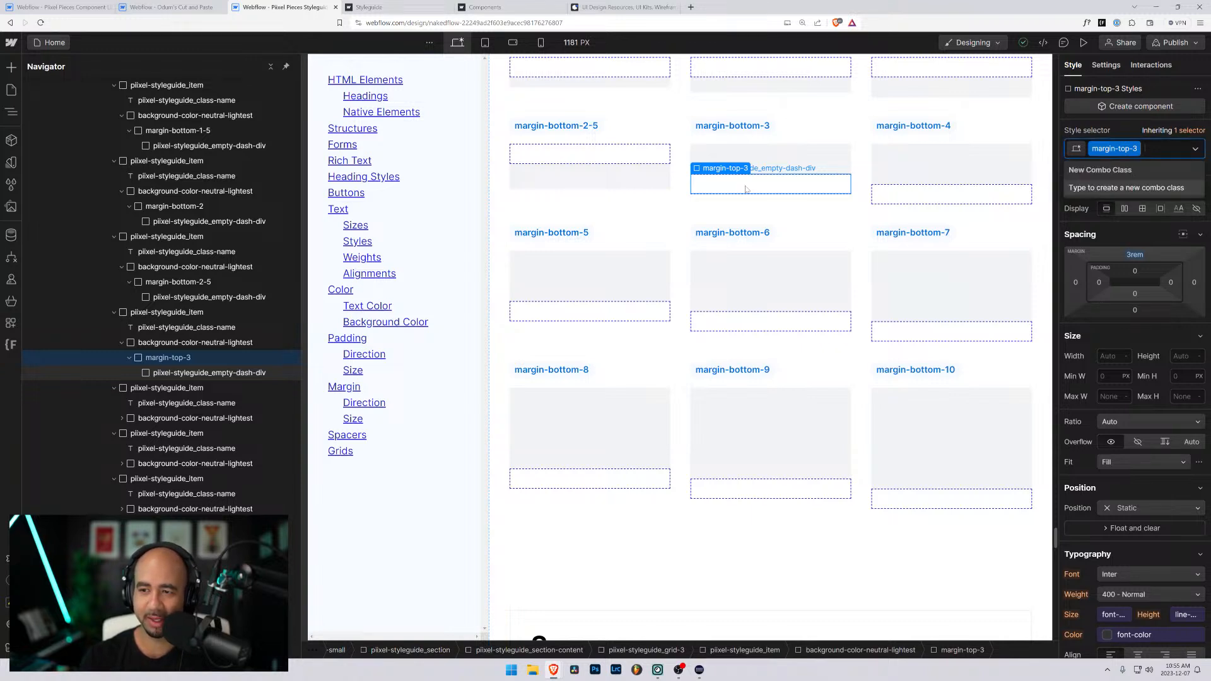
pyautogui.press('BackSpace')
pyautogui.write('margin-bottom-3')
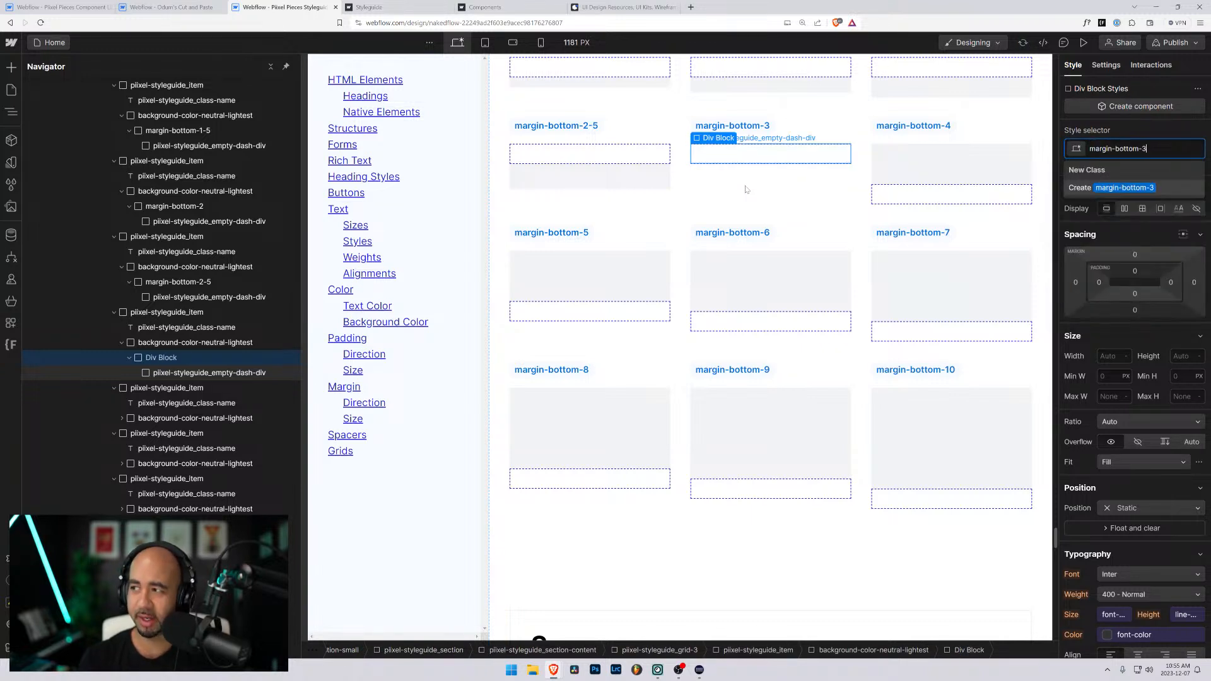
pyautogui.press('Return')
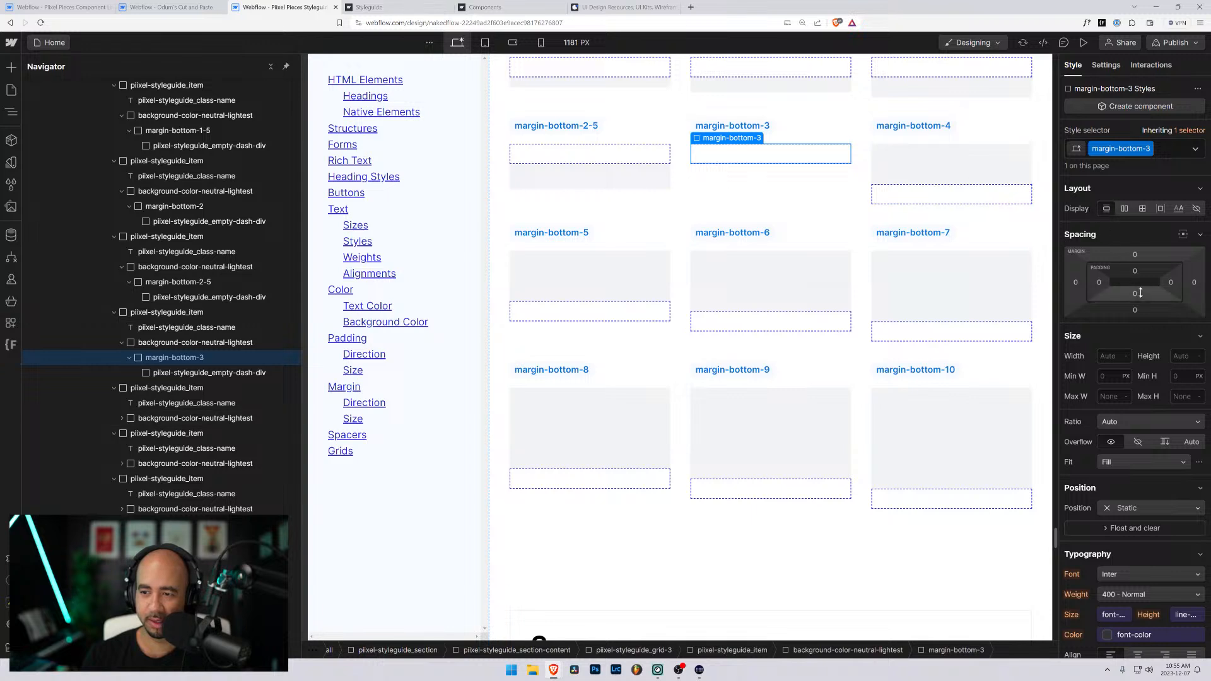
pyautogui.click(1135, 309)
pyautogui.write('3rem')
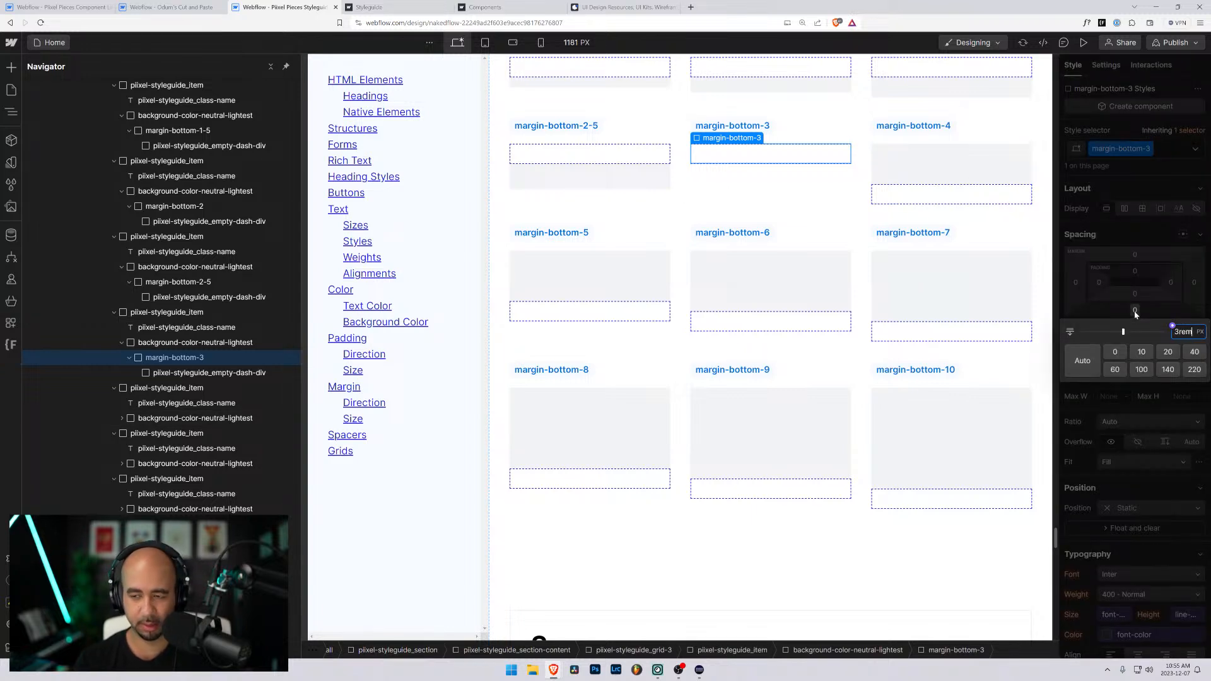
pyautogui.press('Return')
# - Swap the class on the last third-row item's wrapper div for a new margin-bottom-4 class with a 4rem bottom margin
pyautogui.click(950, 189)
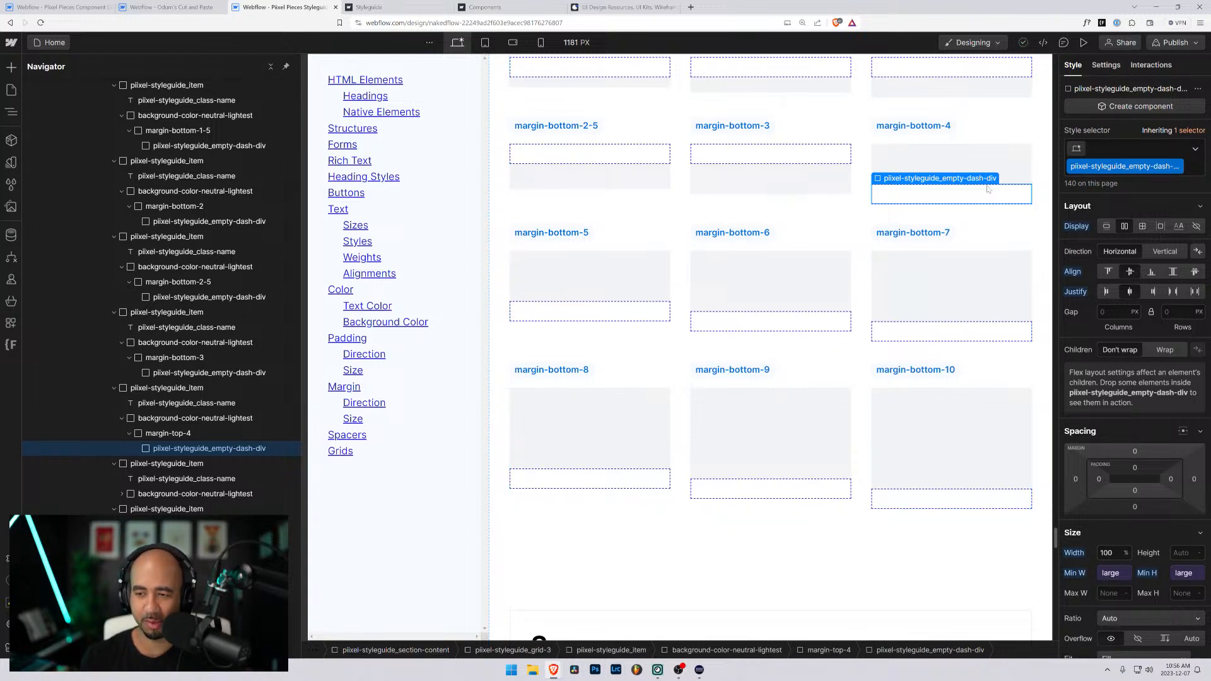
pyautogui.press('Up')
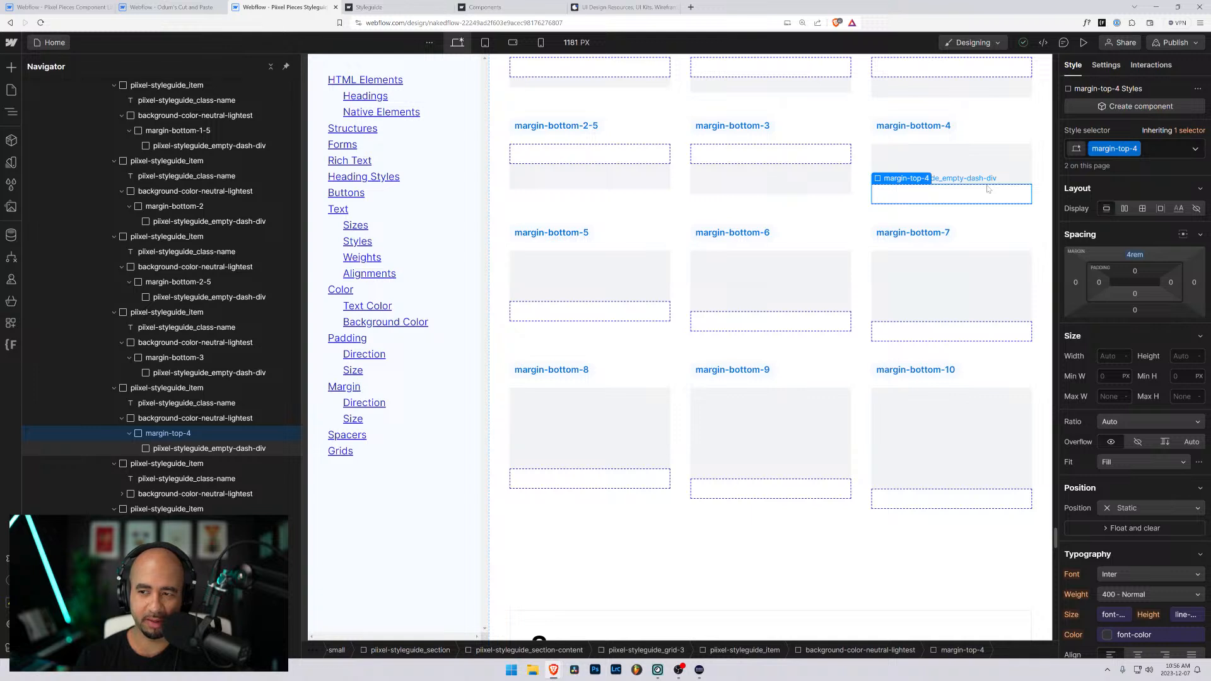
pyautogui.hotkey('ctrl', 'Return')
pyautogui.press('BackSpace')
pyautogui.write('margin-bottom-')
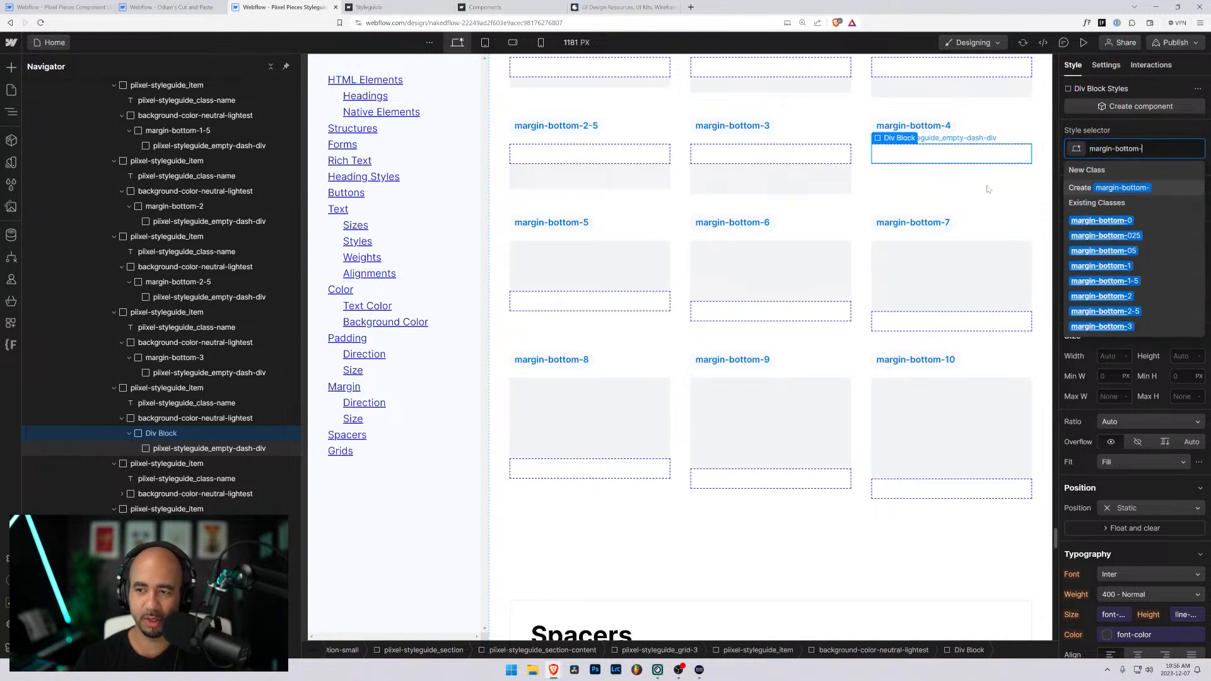
pyautogui.write('4')
pyautogui.press('Return')
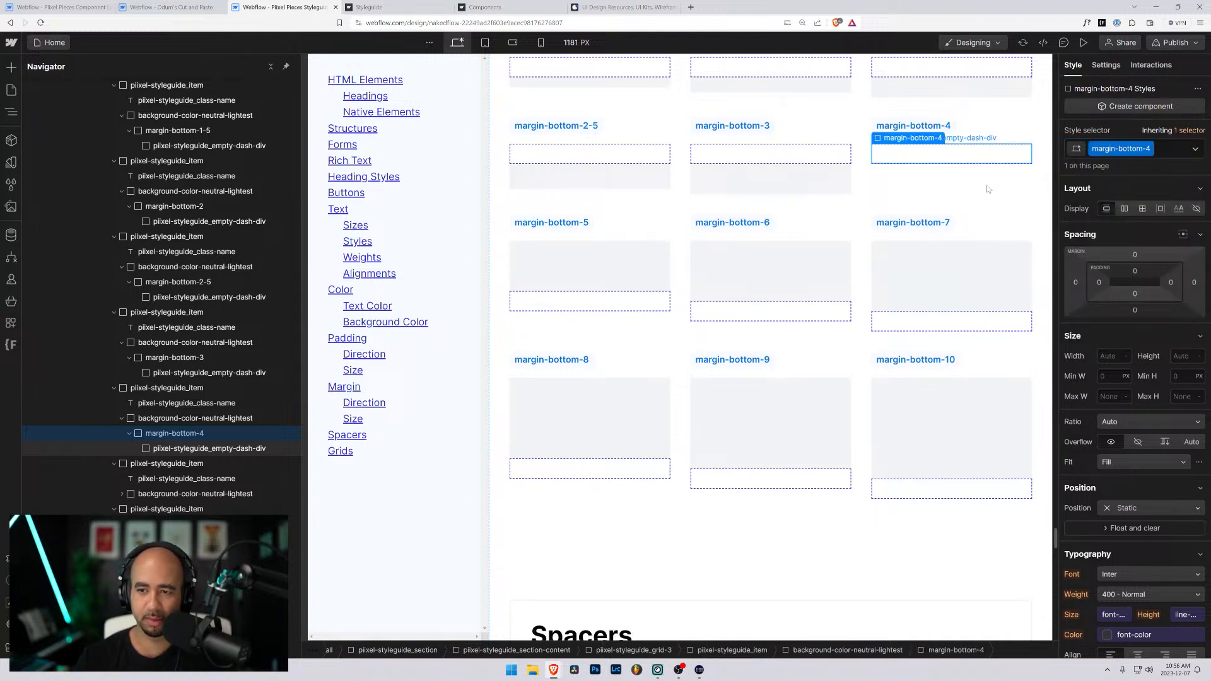
pyautogui.click(1134, 309)
pyautogui.write('4rem')
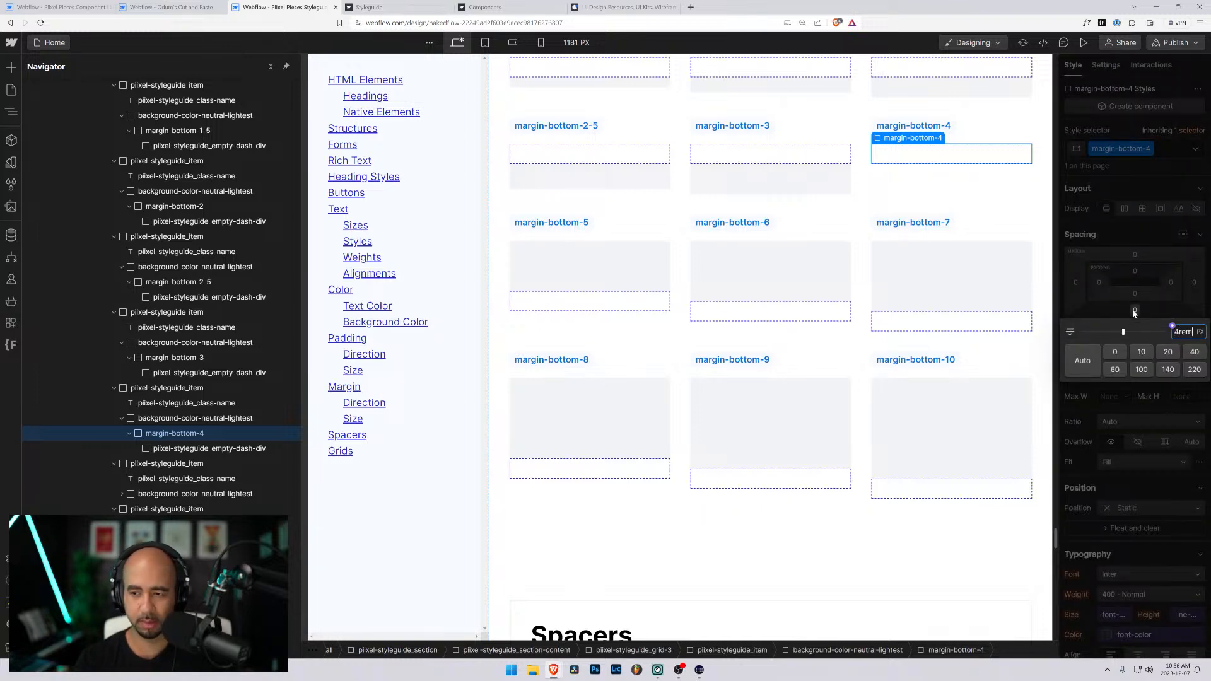
pyautogui.press('Return')
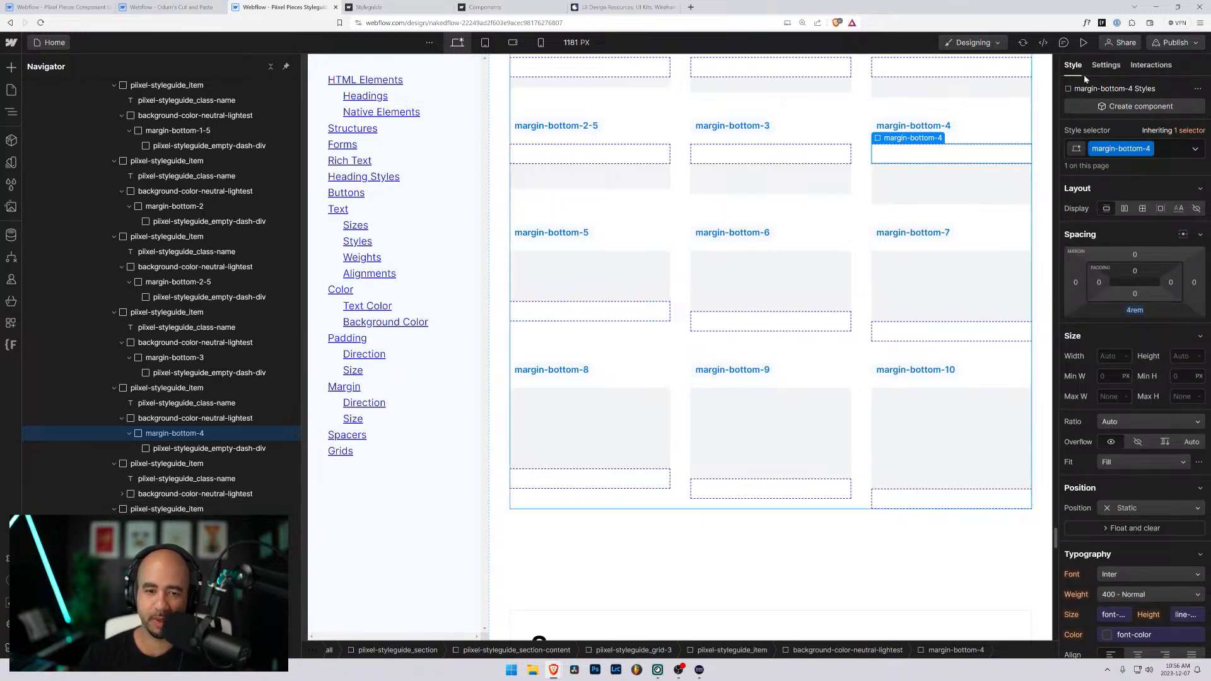
pyautogui.scroll(1, 795, 258)
pyautogui.scroll(-1, 791, 254)
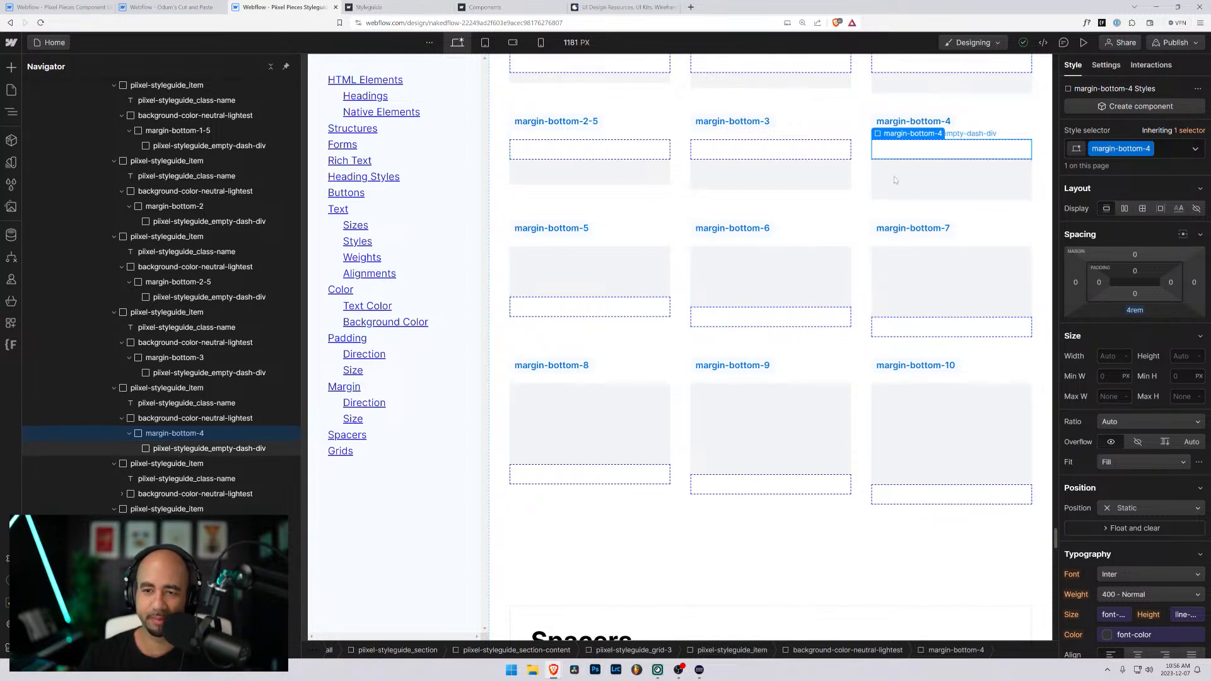
pyautogui.click(600, 312)
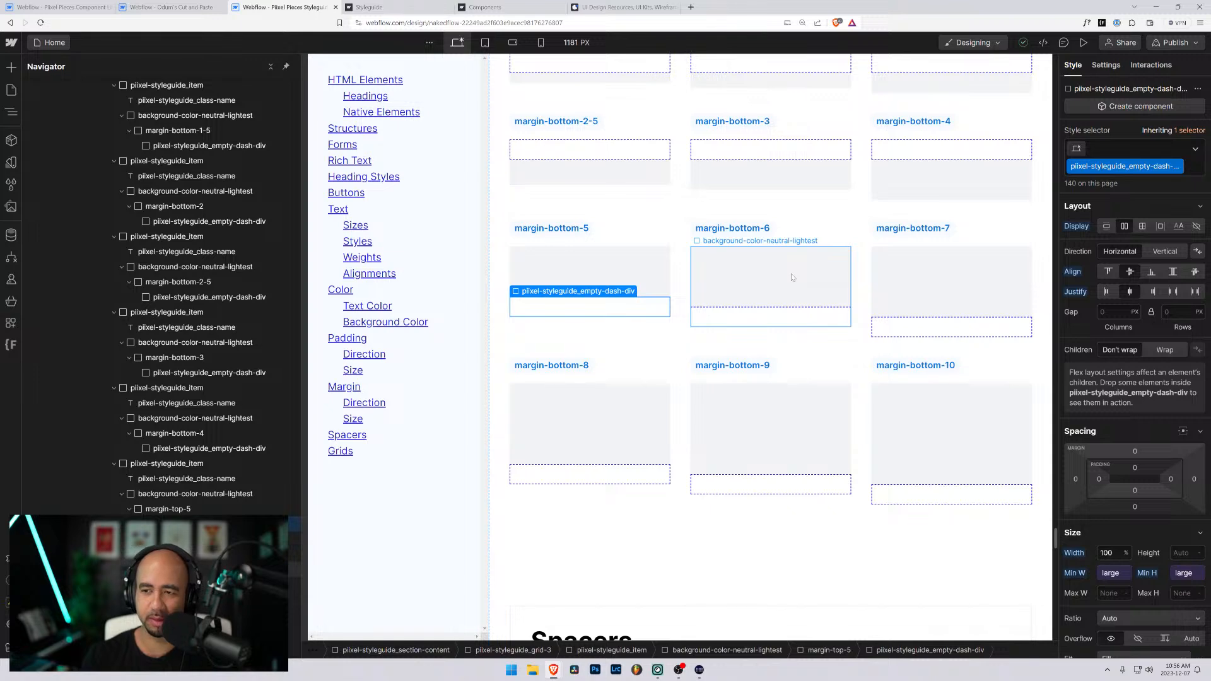
pyautogui.press('Up')
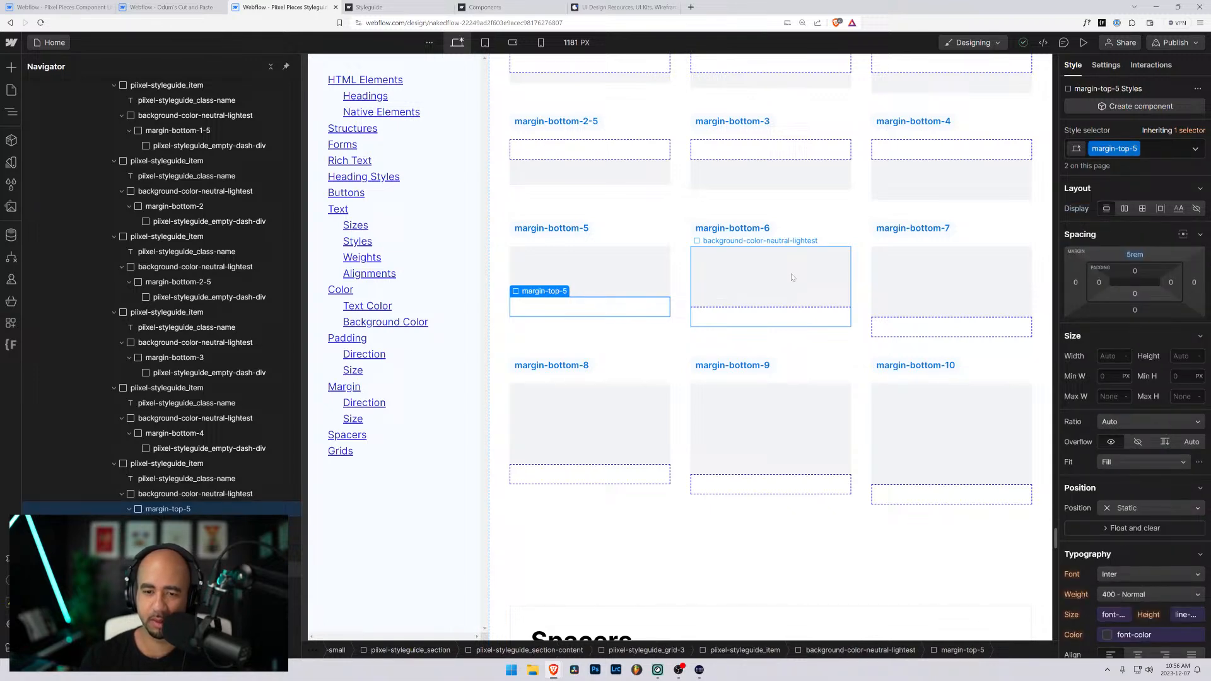
# - Swap the class on the middle fourth-row item's wrapper div for a new margin-bottom-6 class with a 6rem bottom margin
pyautogui.click(788, 316)
pyautogui.press('Up')
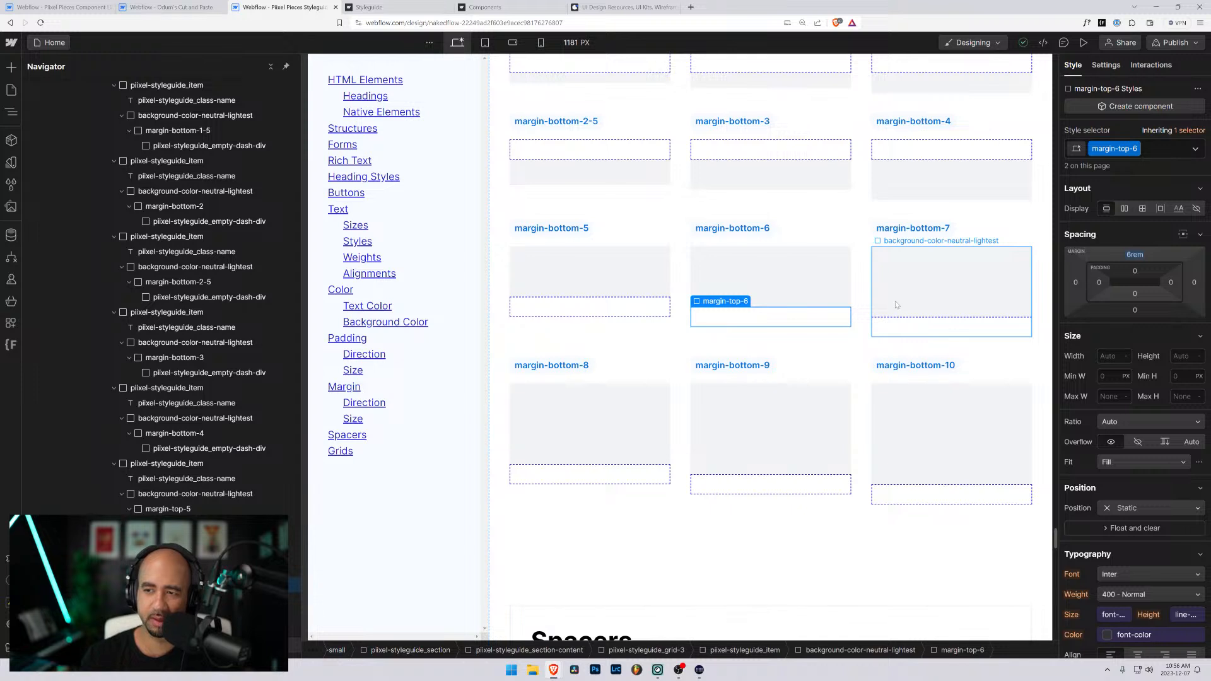
pyautogui.click(1150, 149)
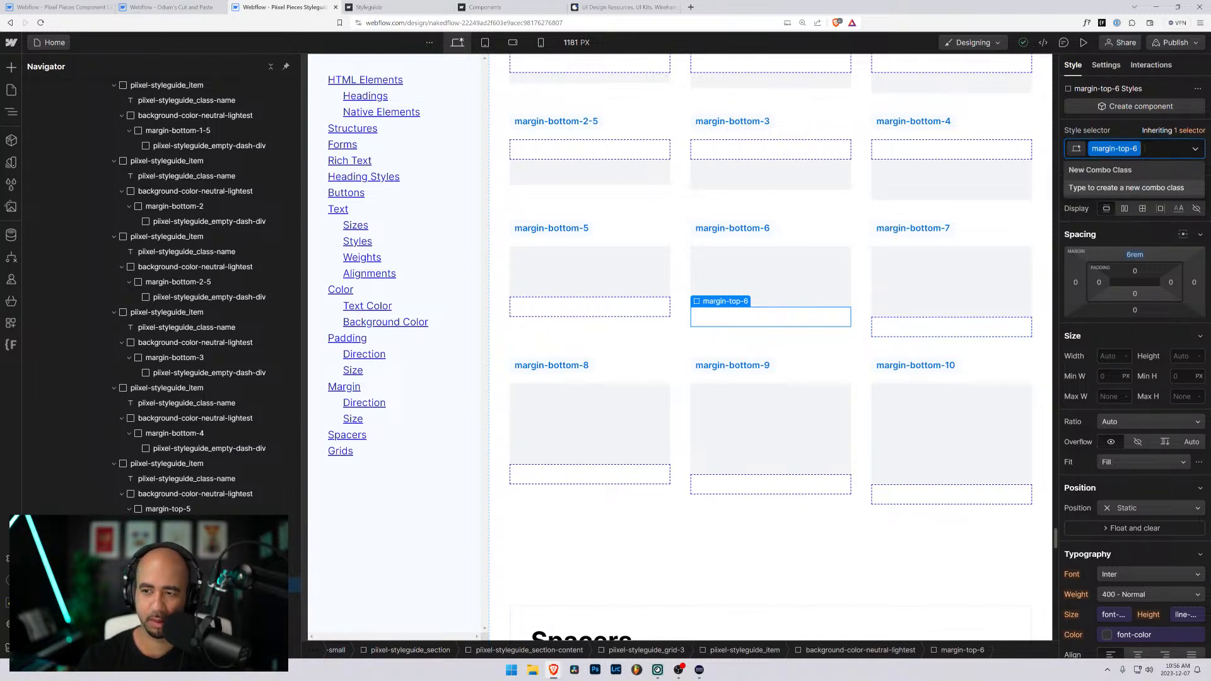
pyautogui.press('BackSpace')
pyautogui.write('margin-bottom--6')
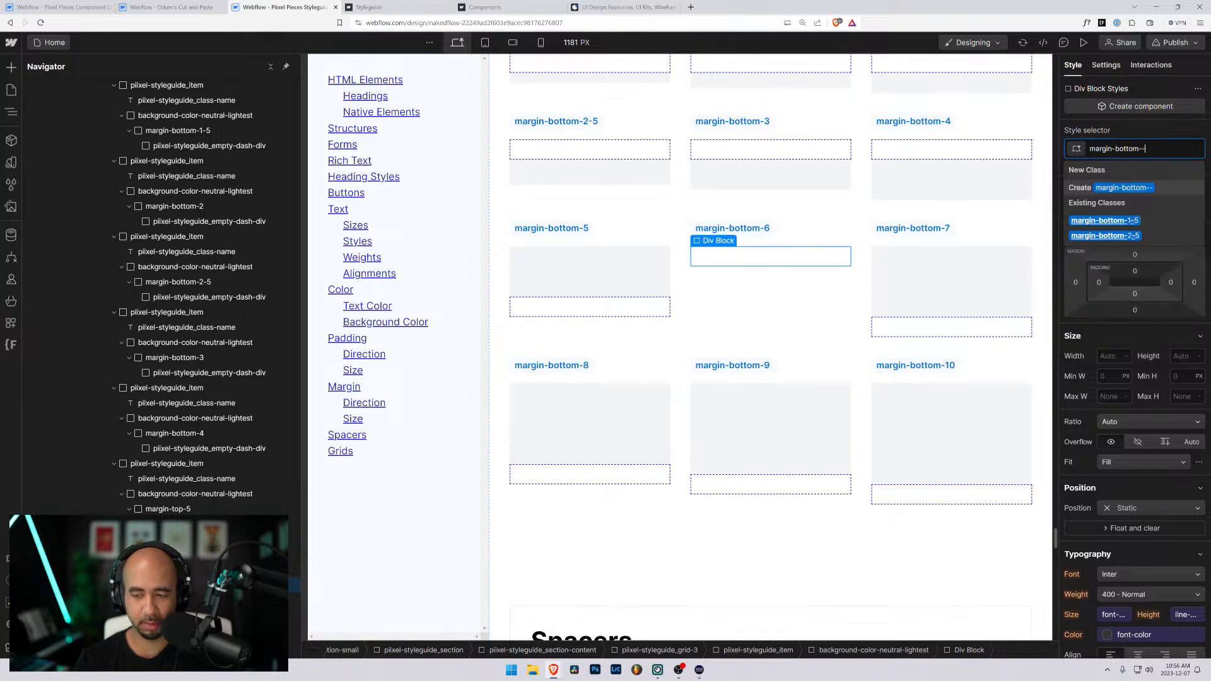
pyautogui.press('BackSpace')
pyautogui.press('BackSpace')
pyautogui.write('6')
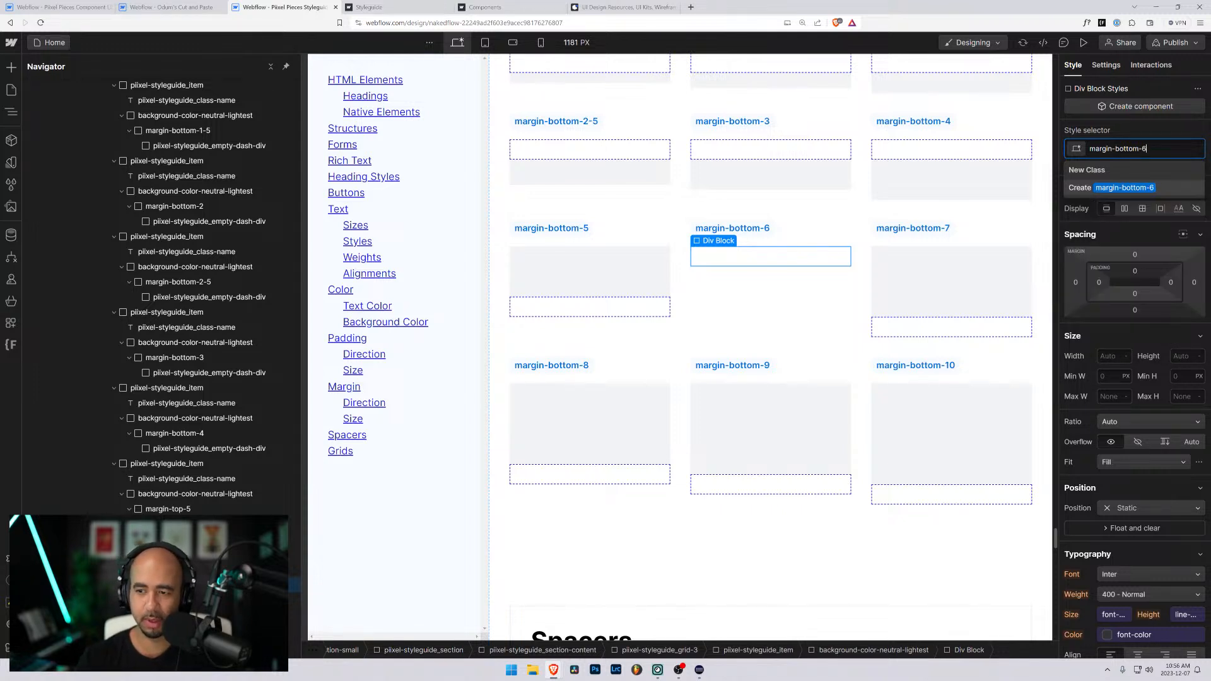
pyautogui.press('Return')
pyautogui.click(1135, 310)
pyautogui.write('6rem')
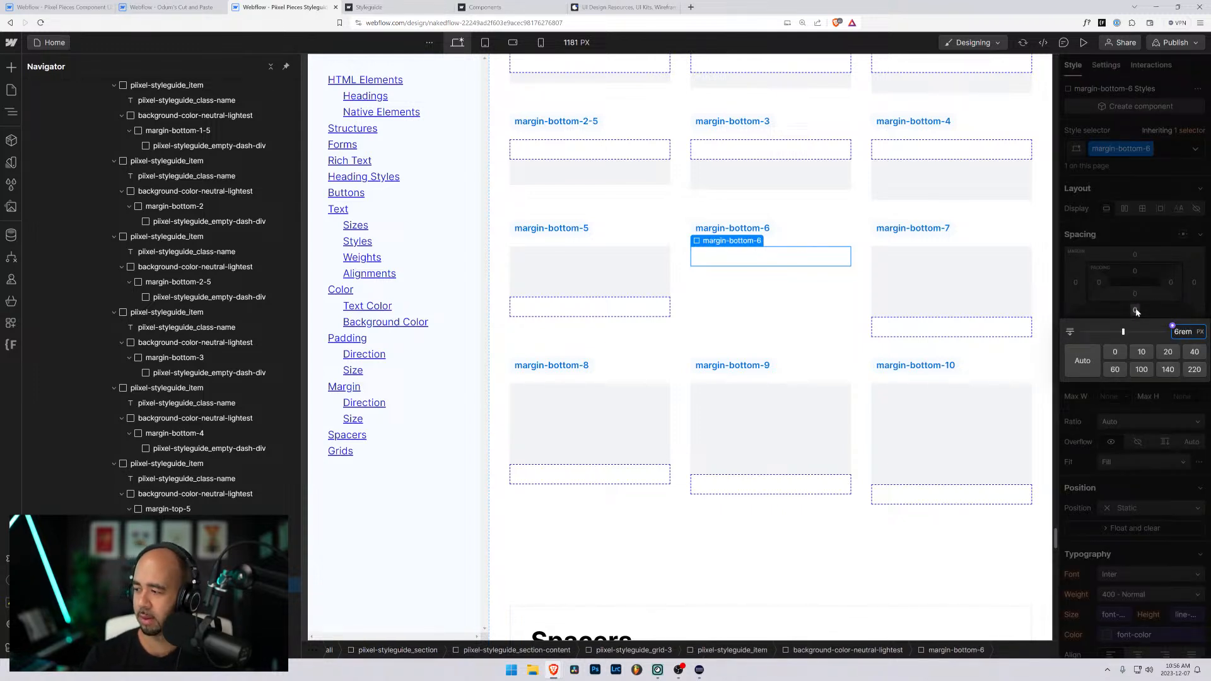
pyautogui.press('Return')
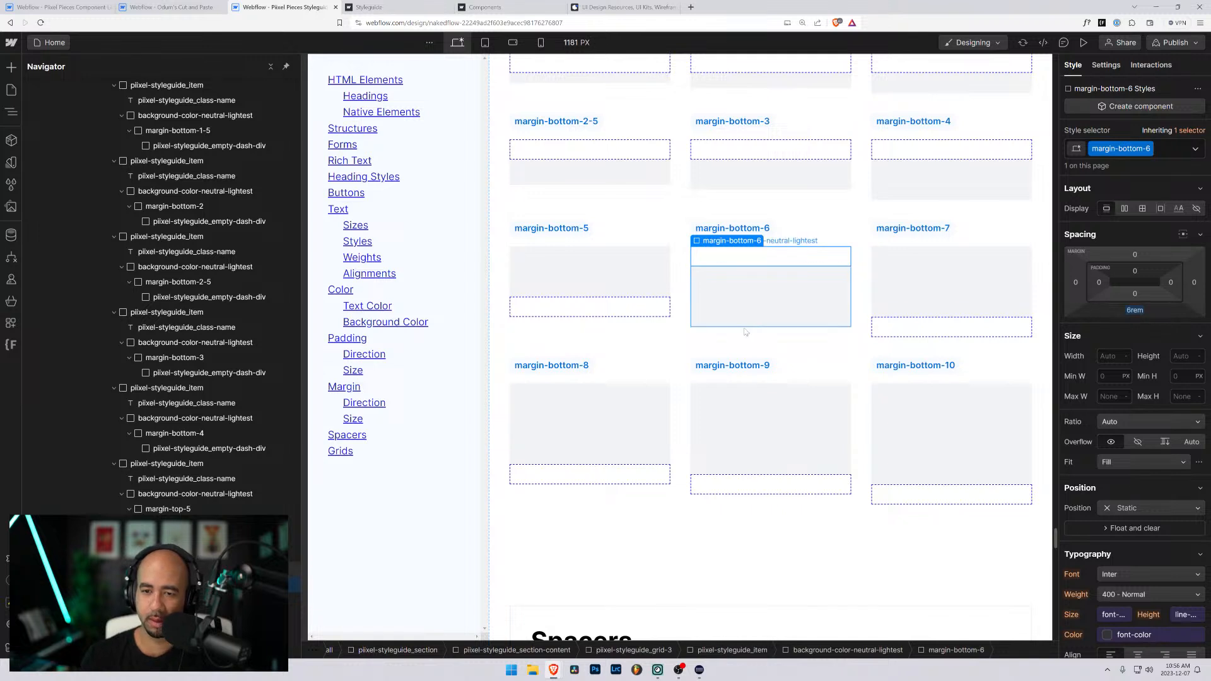
# - Swap the class on the last fourth-row item's wrapper div for a new margin-bottom-7 class with a 7rem bottom margin
pyautogui.click(946, 323)
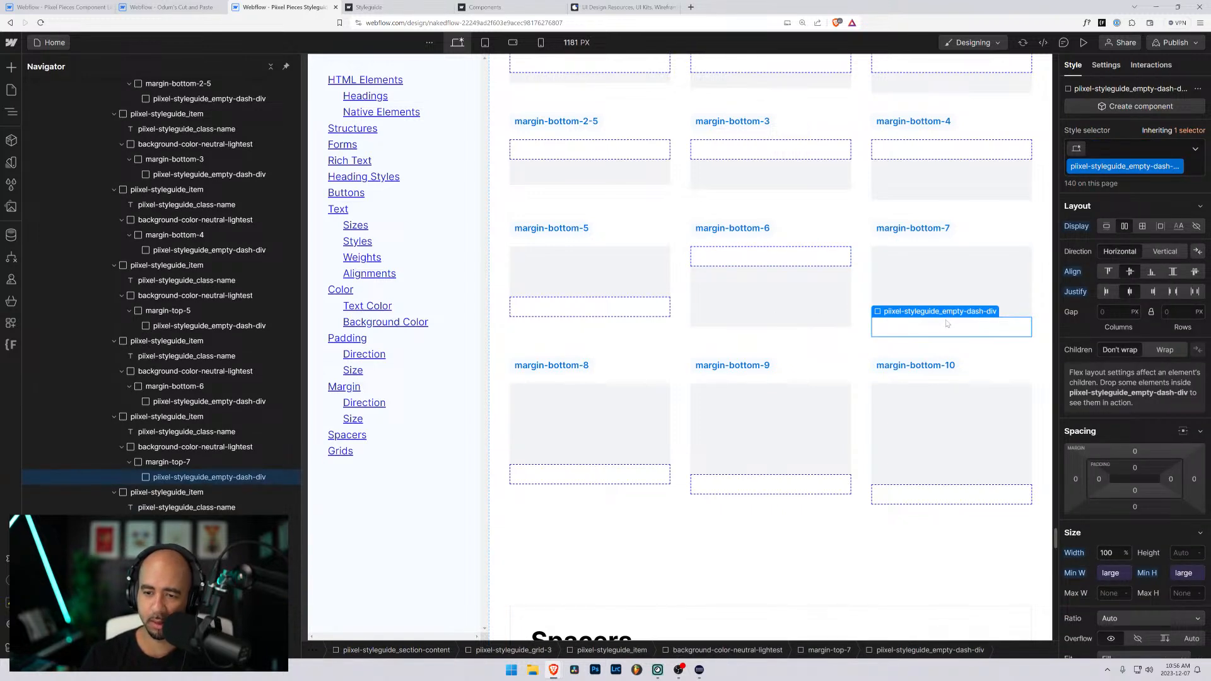
pyautogui.press('Up')
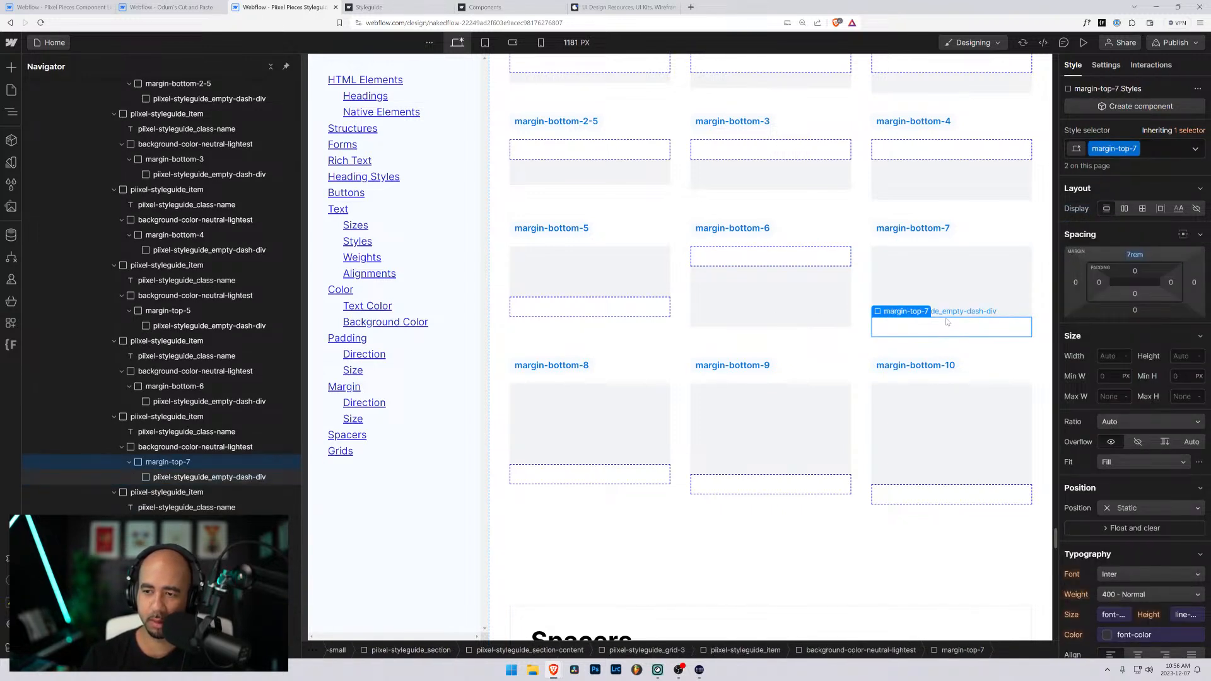
pyautogui.hotkey('ctrl', 'Return')
pyautogui.press('BackSpace')
pyautogui.write('margin-bottom-')
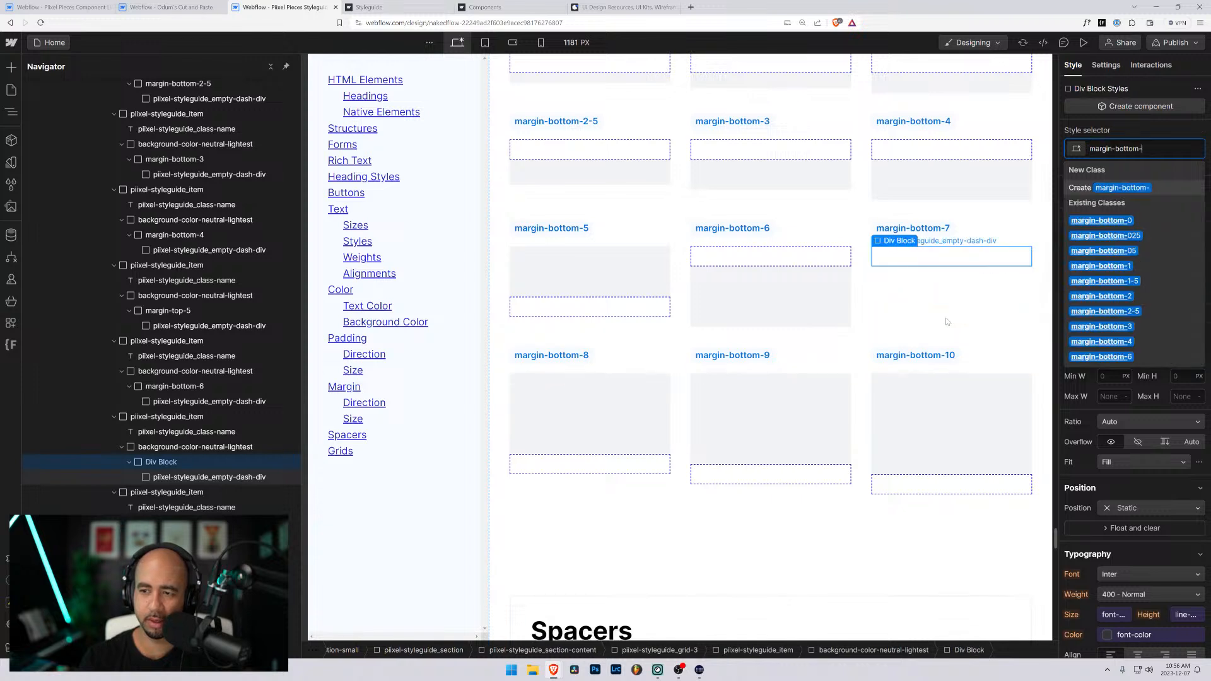
pyautogui.write('7')
pyautogui.press('Return')
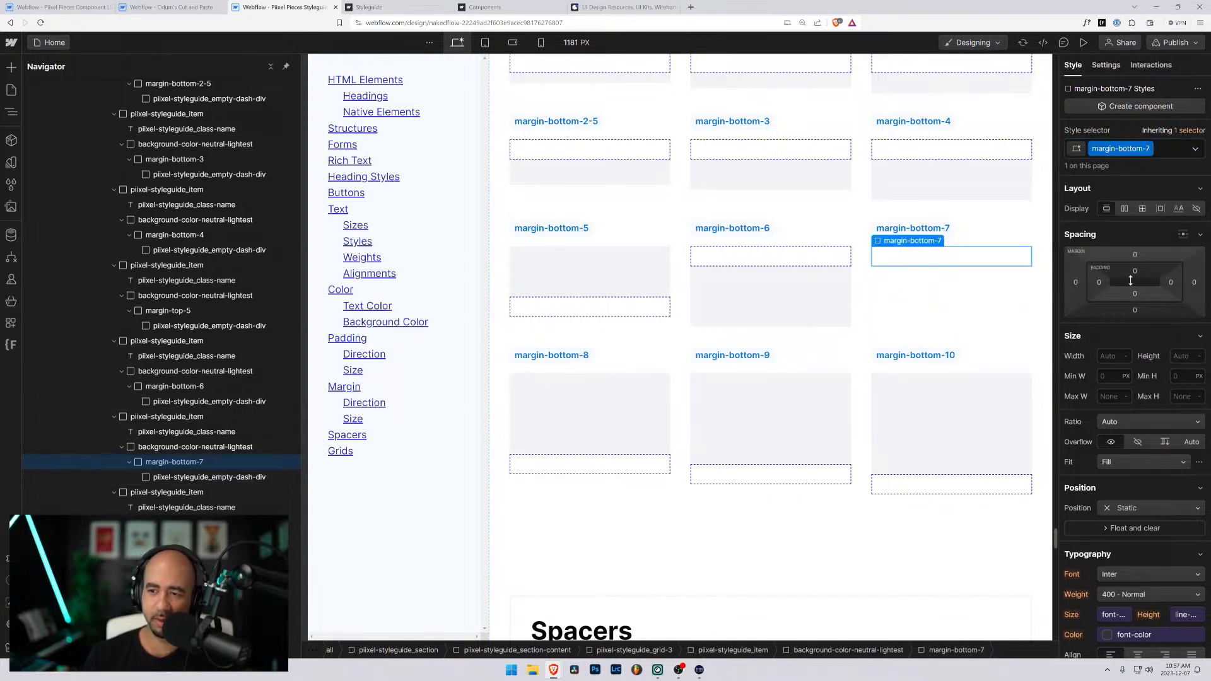
pyautogui.click(1135, 311)
pyautogui.write('7rem')
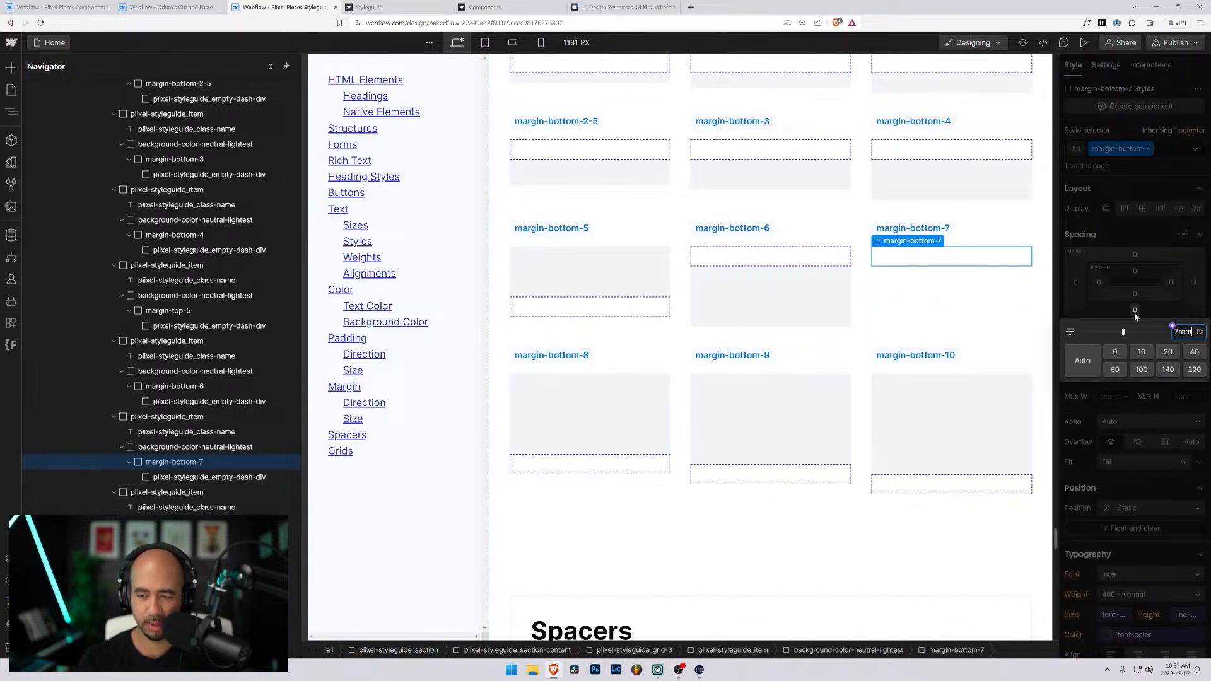
pyautogui.press('Return')
pyautogui.click(598, 475)
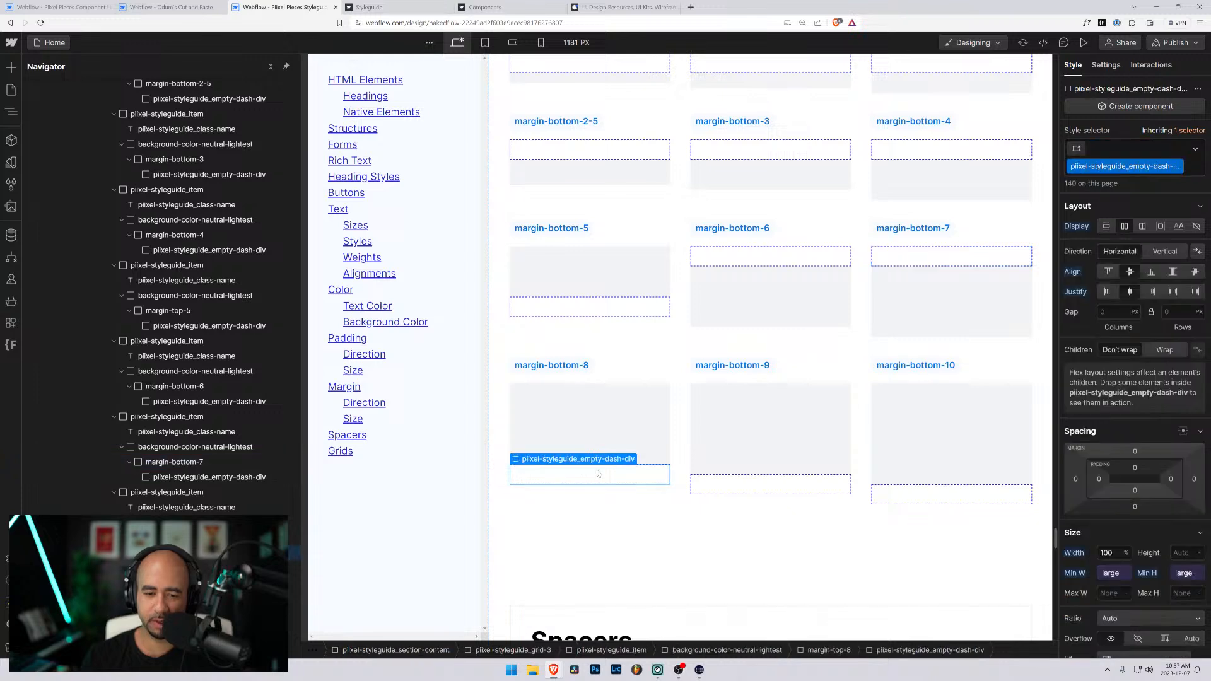
pyautogui.press('Delete')
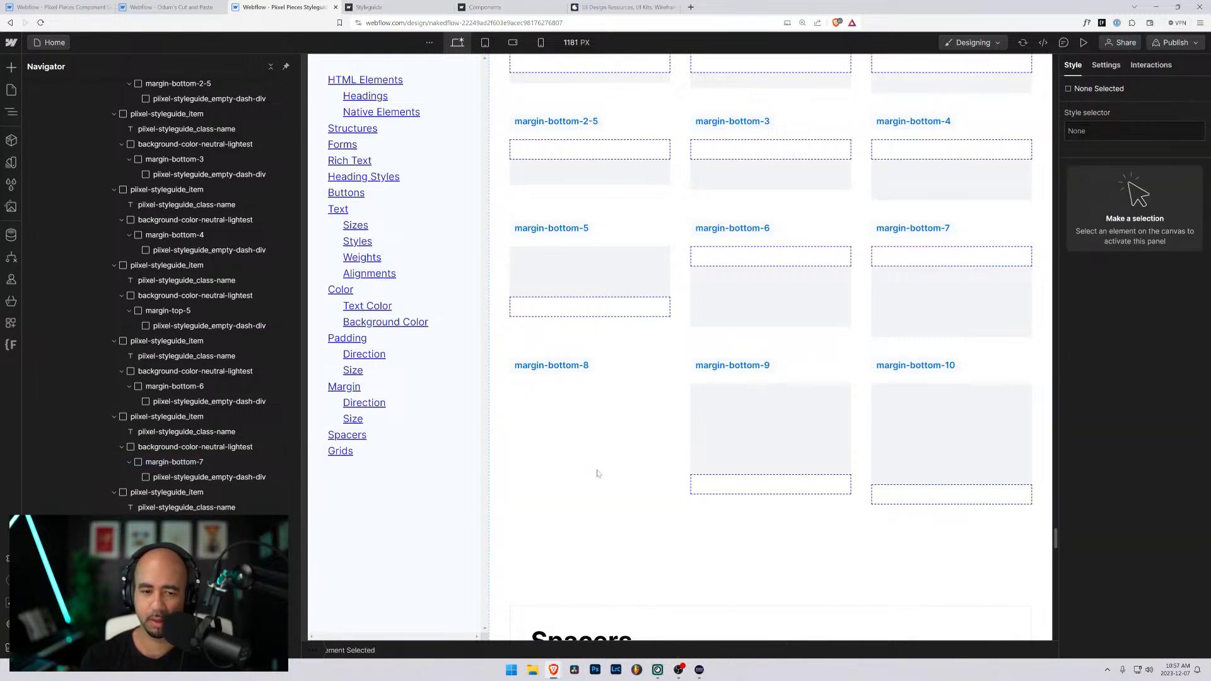
pyautogui.hotkey('ctrl', 'z')
# - Swap the class on the first fifth-row item's wrapper div for a new margin-bottom-8 class with an 8rem bottom margin
pyautogui.click(602, 471)
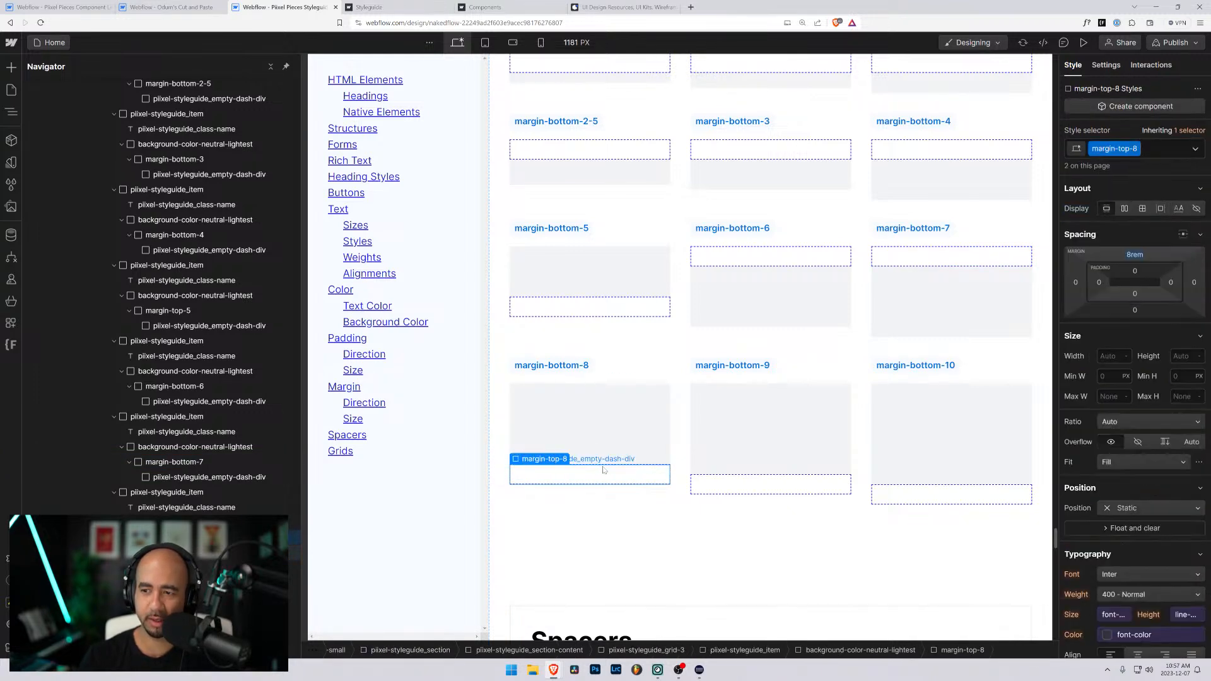
pyautogui.hotkey('ctrl', 'Return')
pyautogui.press('BackSpace')
pyautogui.write('margin-bottom-')
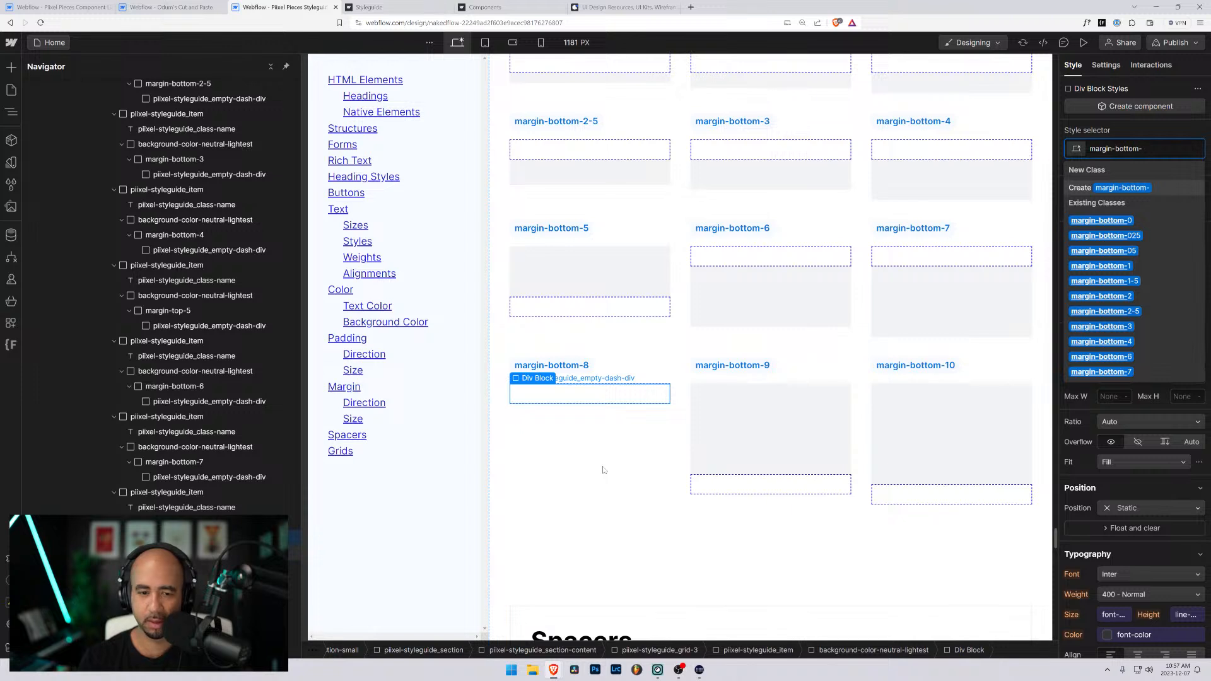
pyautogui.write('8')
pyautogui.press('Return')
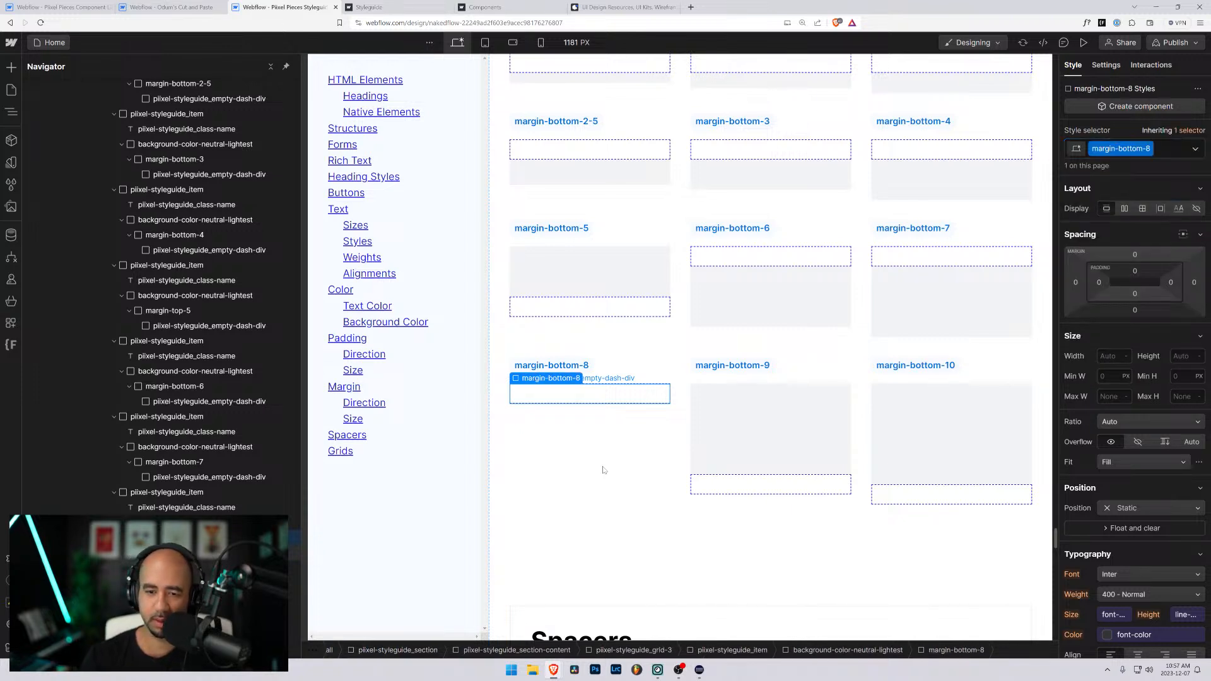
pyautogui.click(1134, 310)
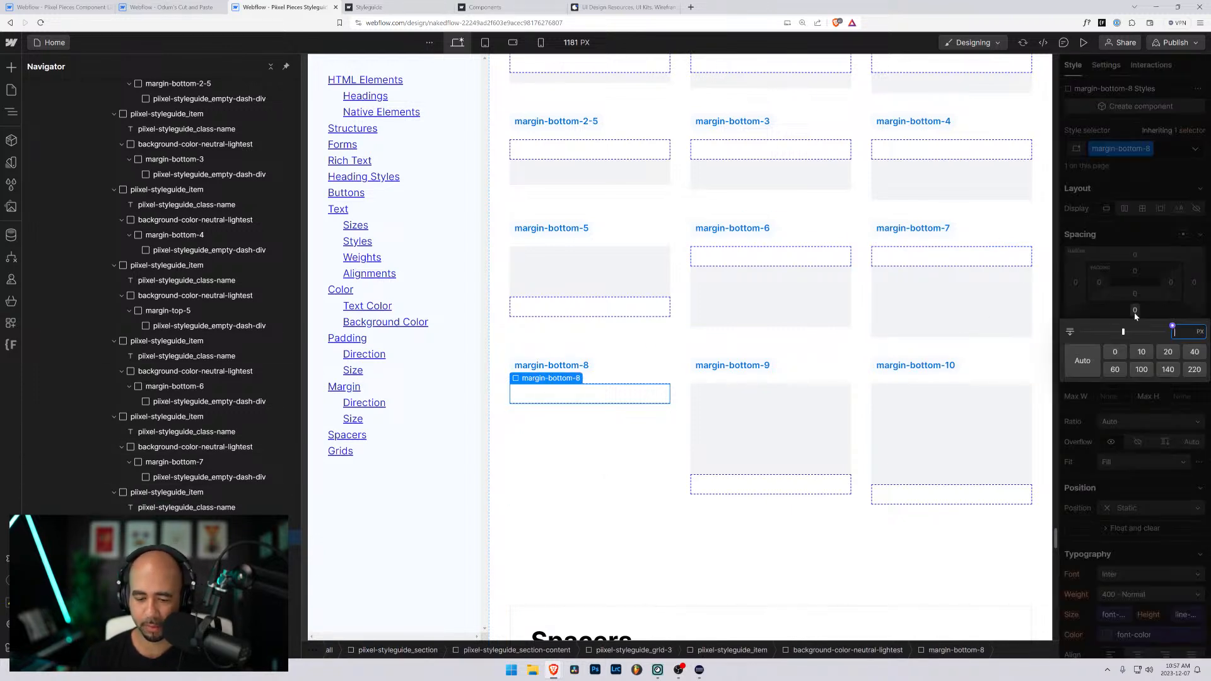
pyautogui.write('8rem')
pyautogui.press('Return')
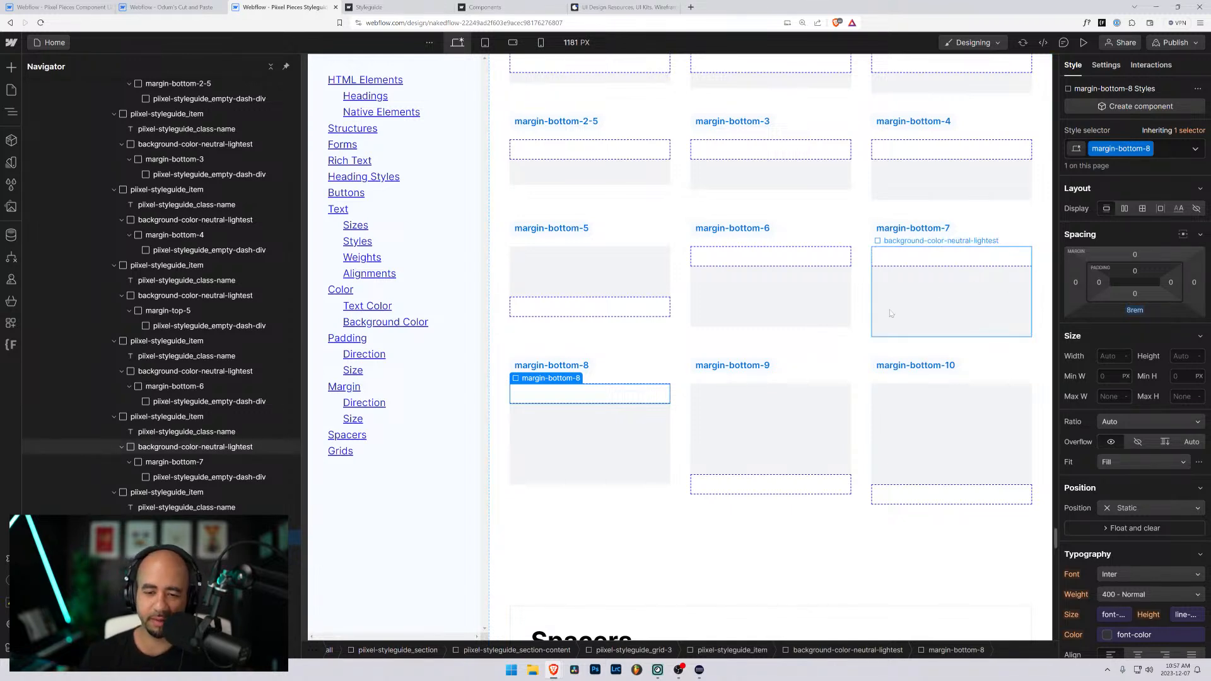
# - Swap the class on the middle fifth-row item's wrapper div for a new margin-bottom-9 class with a 9rem bottom margin
pyautogui.click(761, 483)
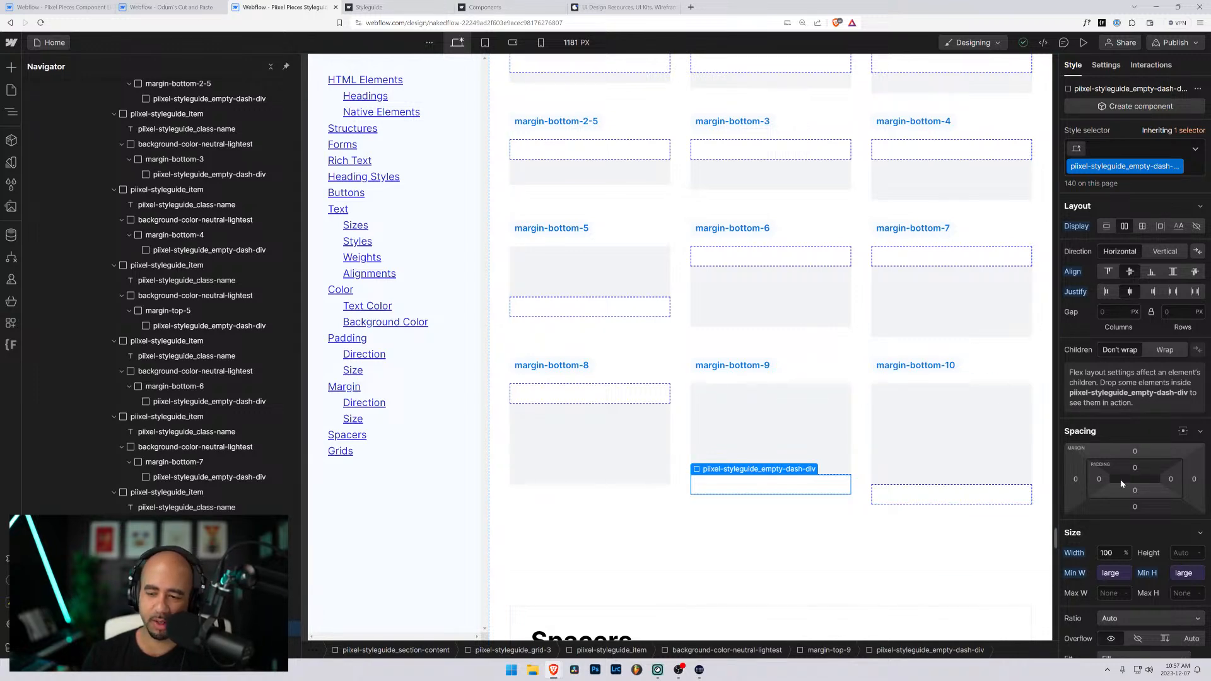
pyautogui.scroll(-2, 1122, 483)
pyautogui.scroll(2, 1116, 315)
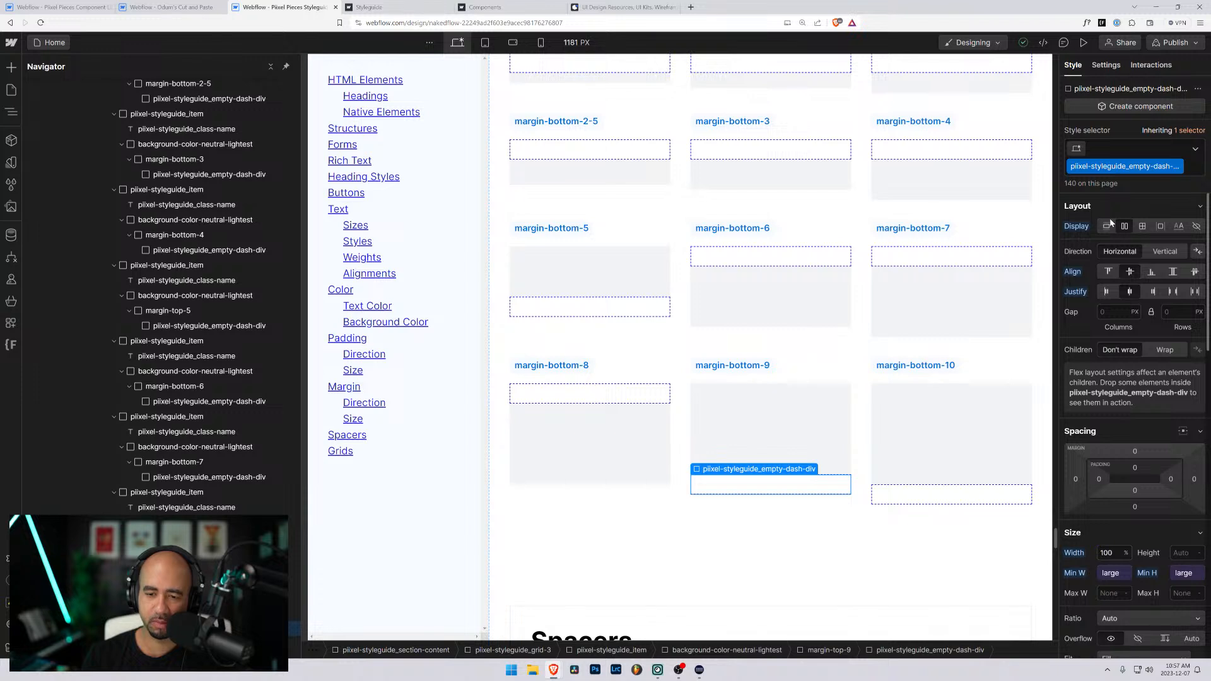
pyautogui.press('Up')
pyautogui.hotkey('ctrl', 'Return')
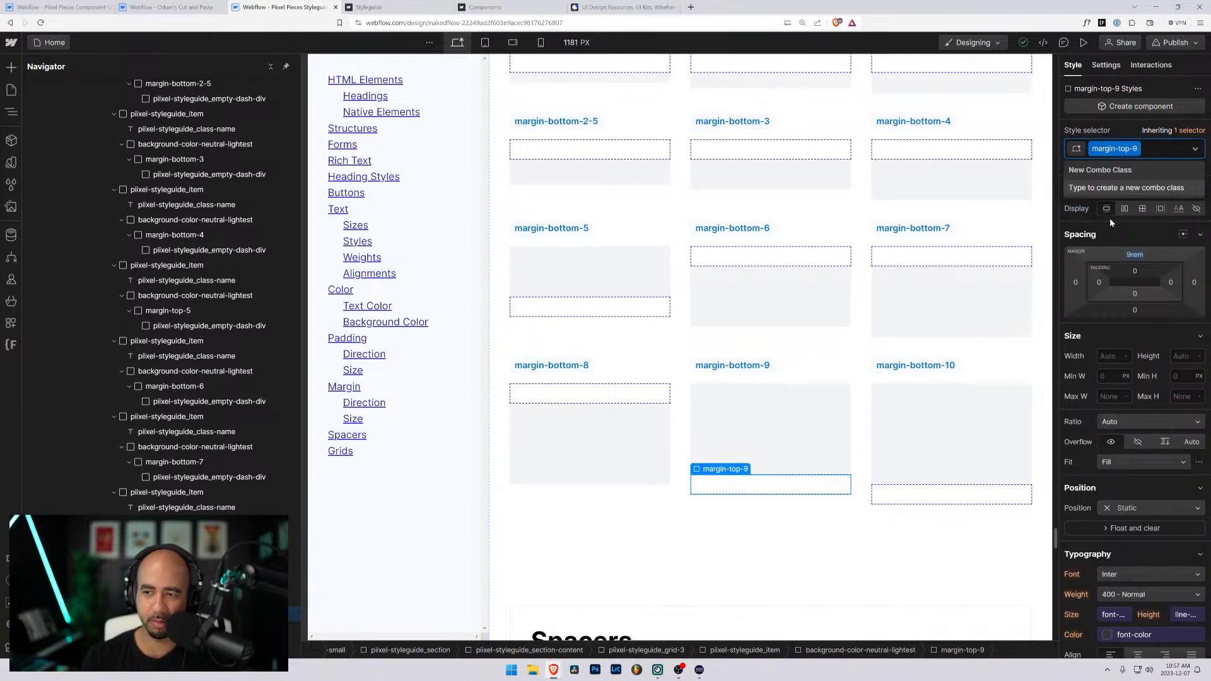
pyautogui.press('BackSpace')
pyautogui.write('margin-bottom-')
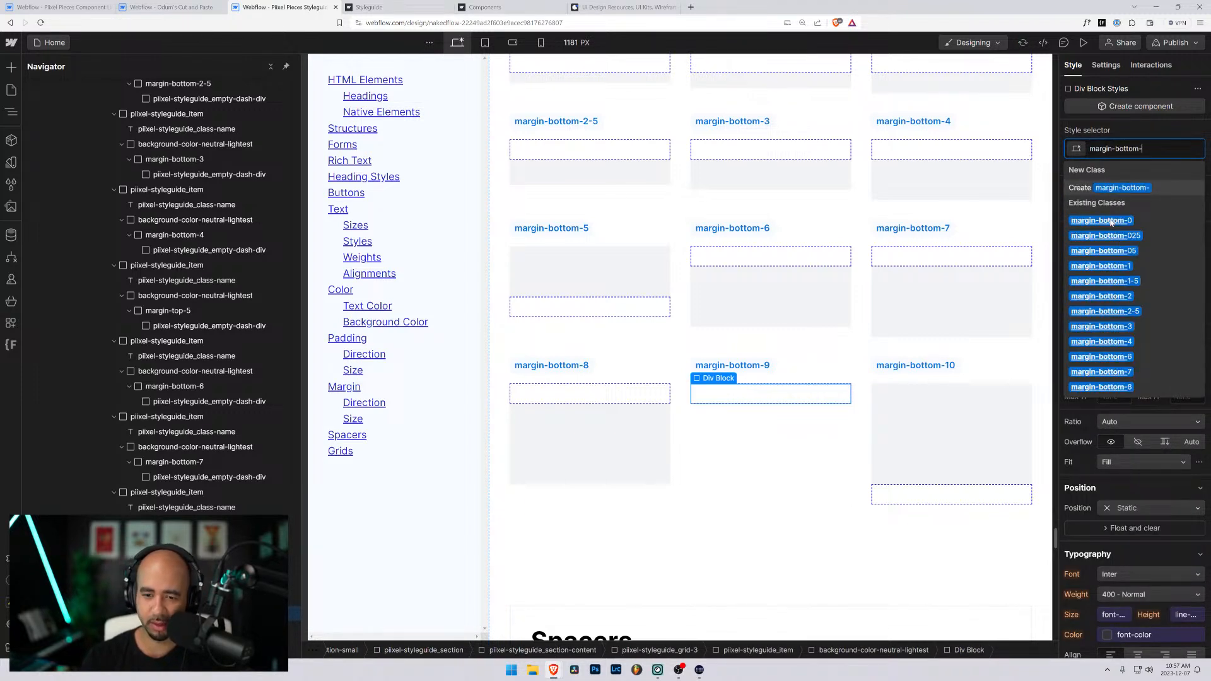
pyautogui.write('9')
pyautogui.press('Return')
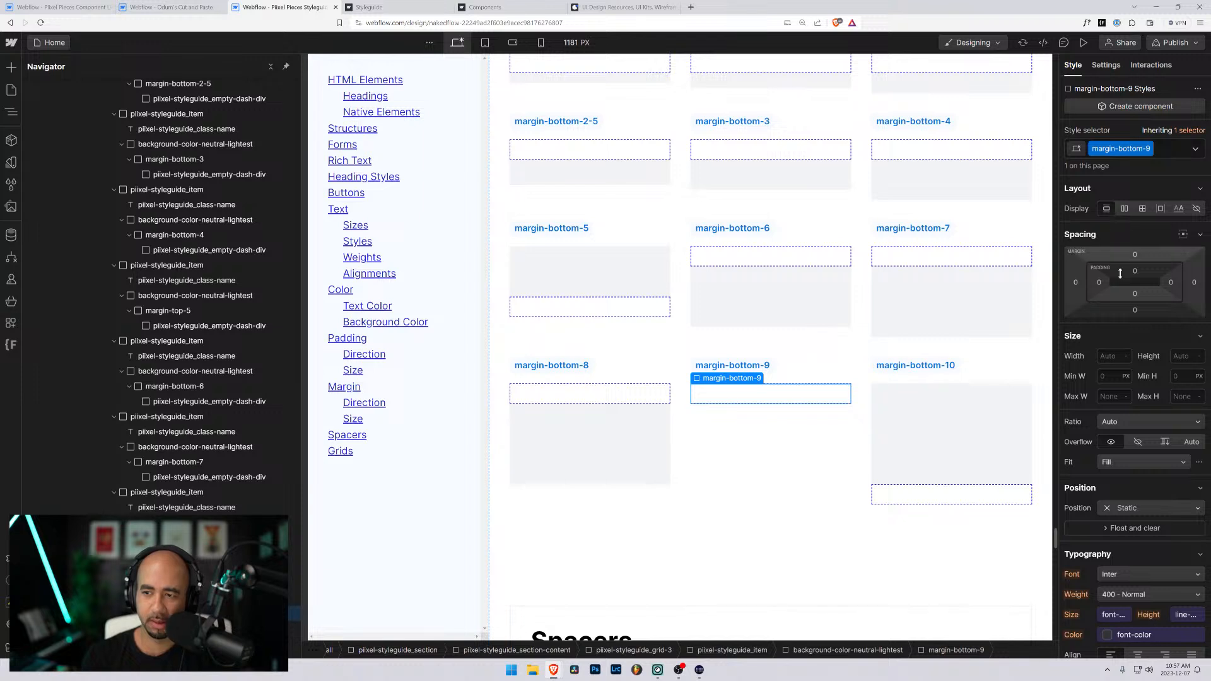
pyautogui.click(1135, 310)
pyautogui.write('9')
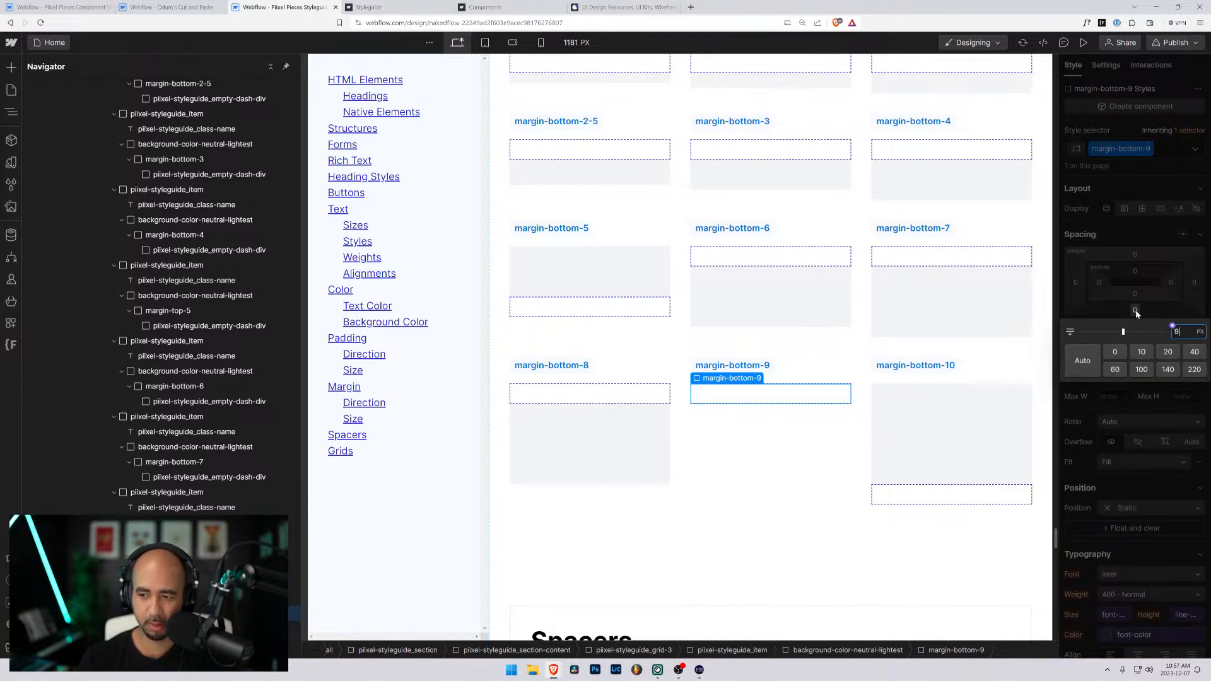
pyautogui.write('rem')
pyautogui.press('Return')
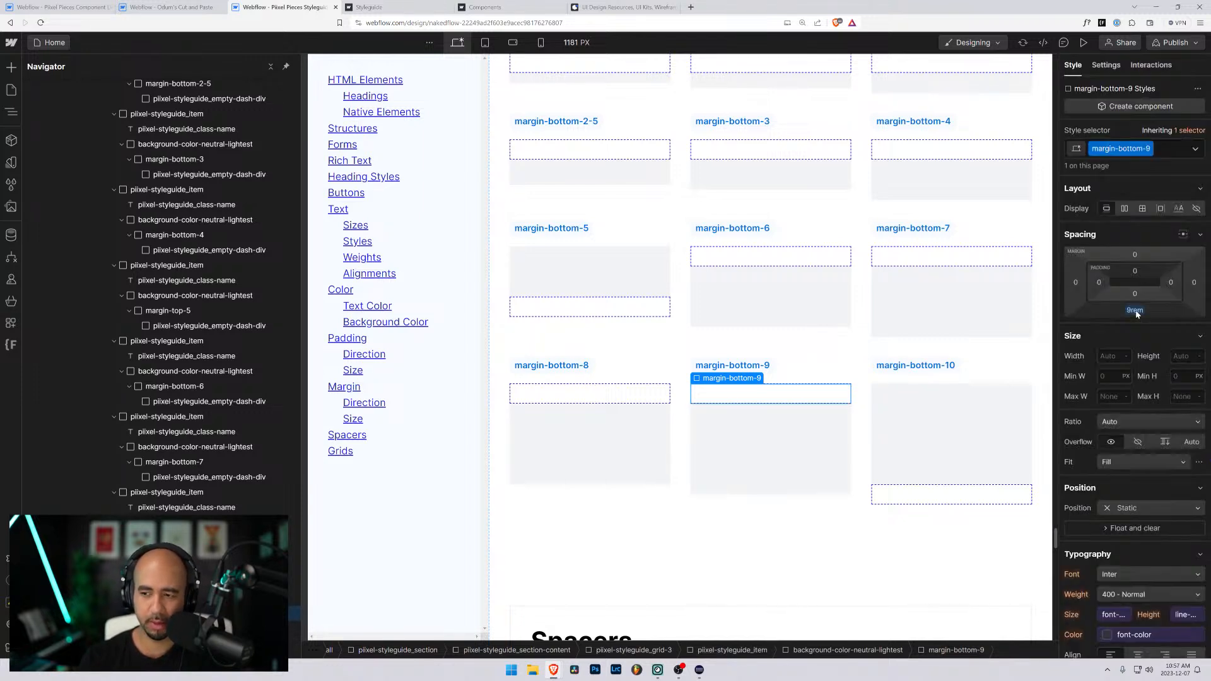
# - Swap the class on the last fifth-row item's wrapper div for a new margin-bottom-10 class with a 10rem bottom margin
pyautogui.click(974, 502)
pyautogui.press('Up')
pyautogui.hotkey('ctrl', 'Return')
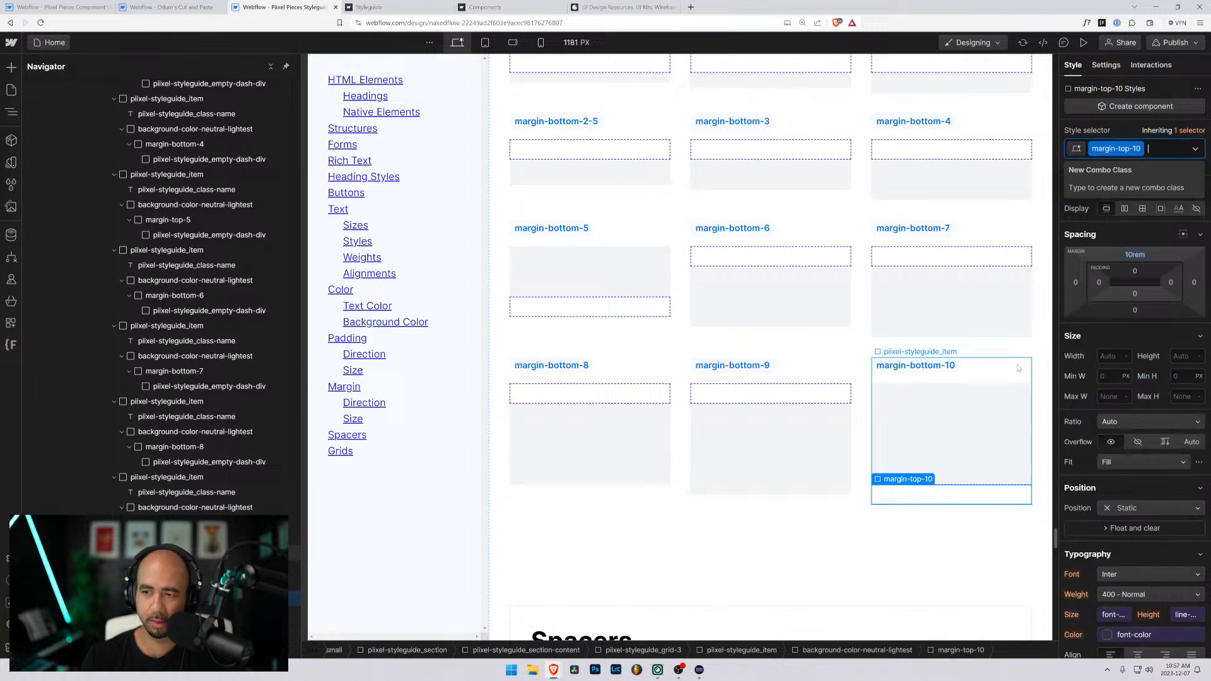
pyautogui.press('BackSpace')
pyautogui.write('margin-bottom-10')
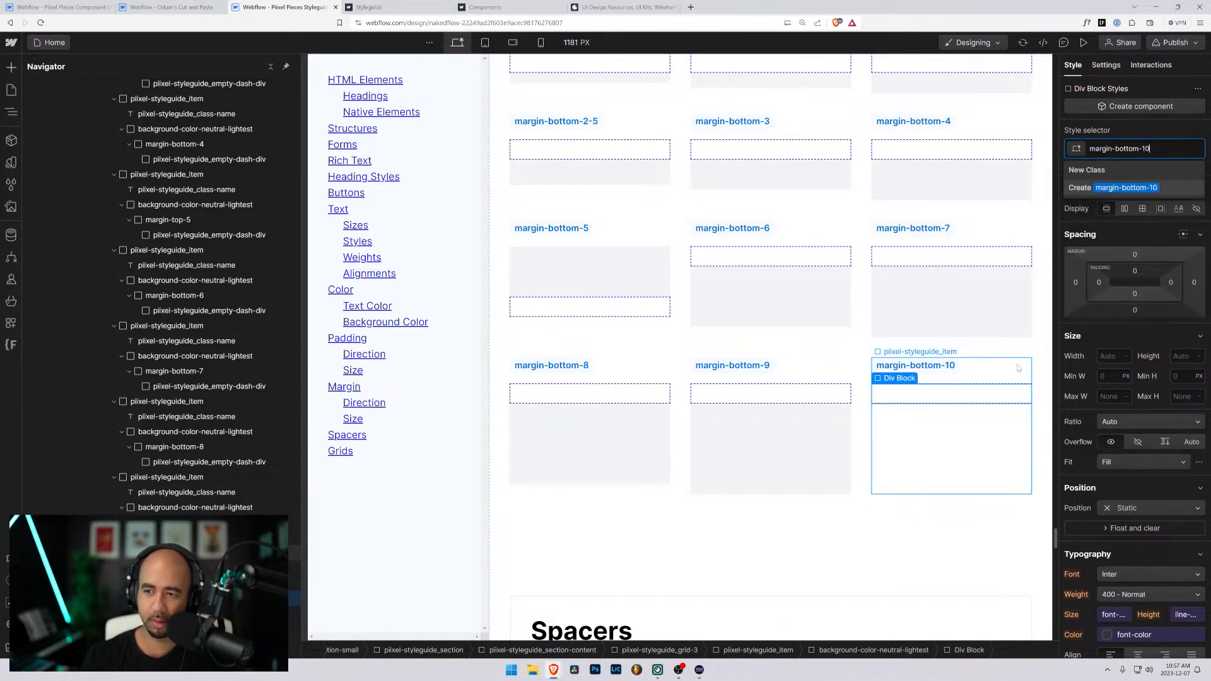
pyautogui.press('Return')
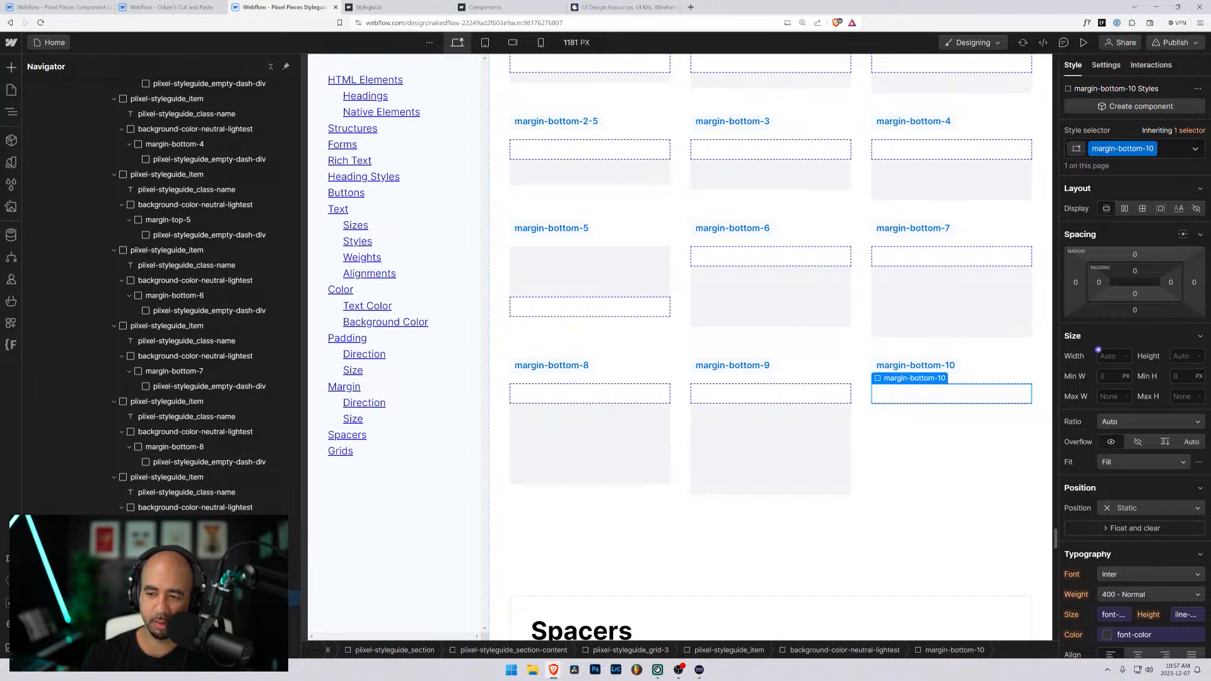
pyautogui.click(1135, 310)
pyautogui.write('10rem')
pyautogui.press('Return')
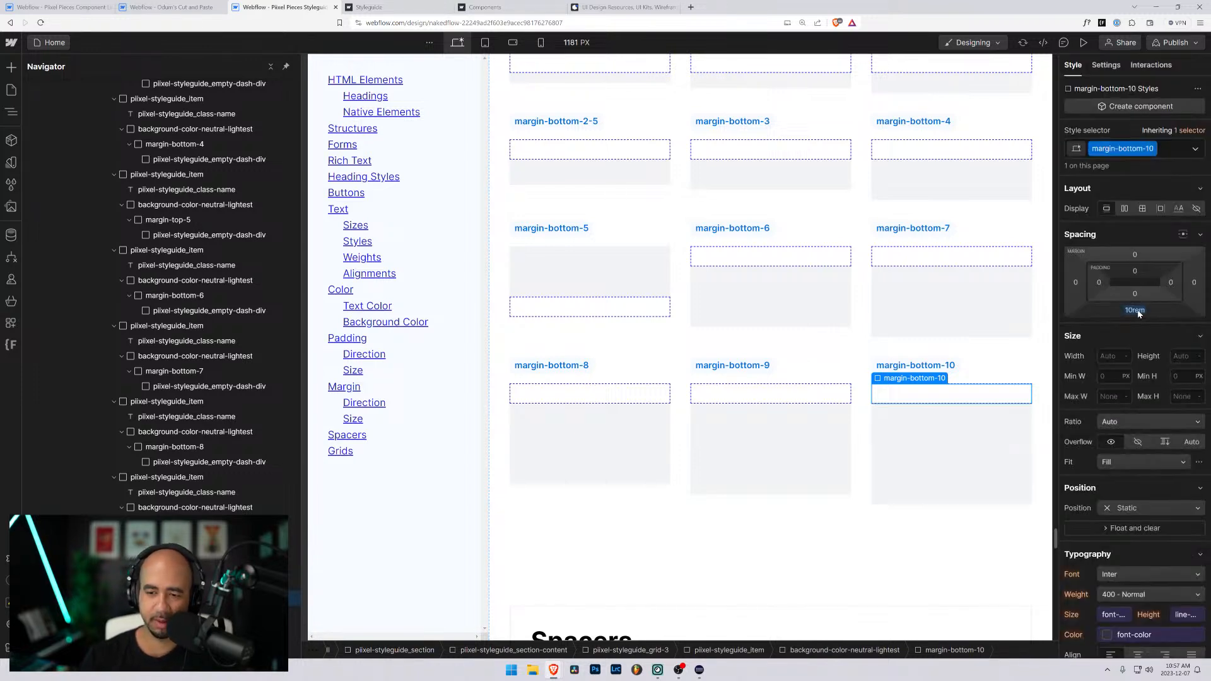
# - Review the Top Margins and Bottom Margins grids, along with the direction and sizing classes in the Margins and Padding sections
pyautogui.scroll(8, 697, 416)
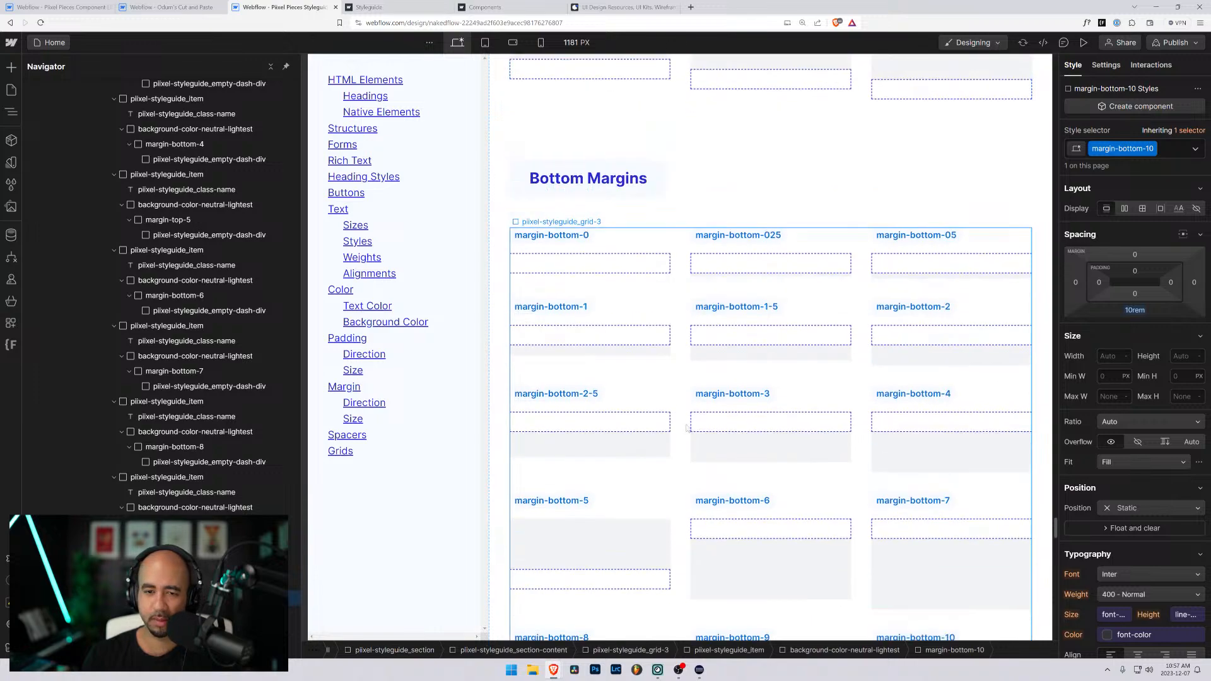
pyautogui.scroll(8, 697, 416)
pyautogui.scroll(-13, 616, 349)
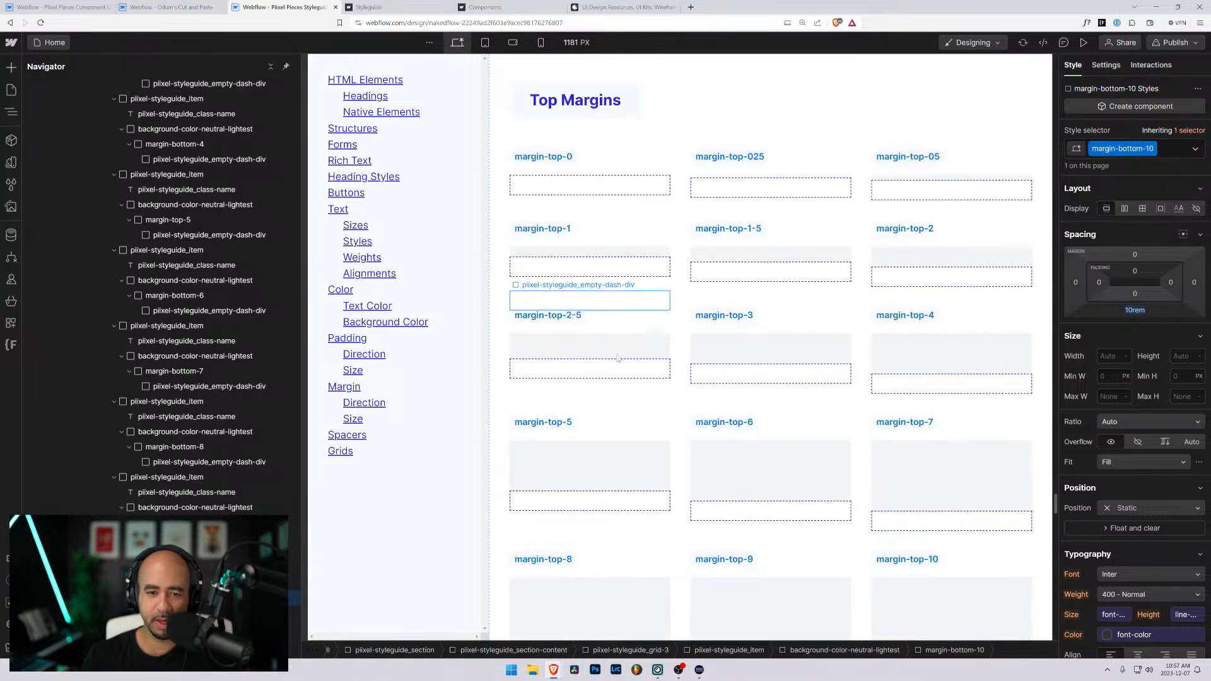
pyautogui.scroll(-4, 616, 349)
pyautogui.scroll(6, 712, 298)
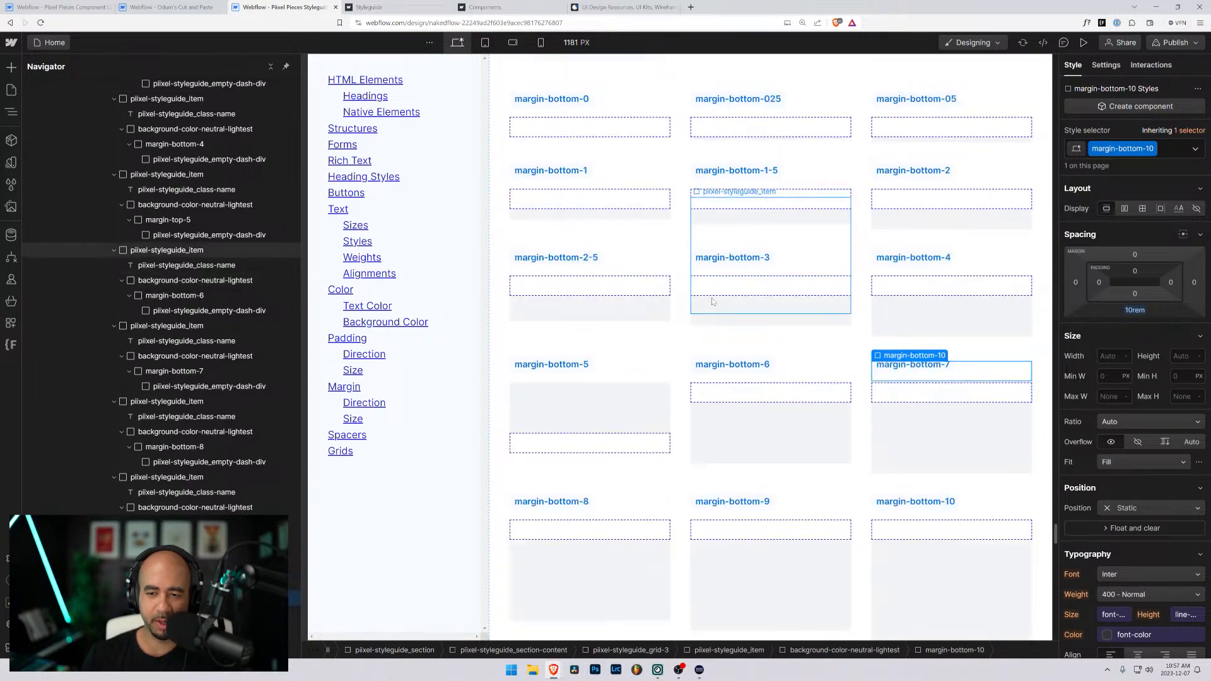
pyautogui.scroll(10, 713, 301)
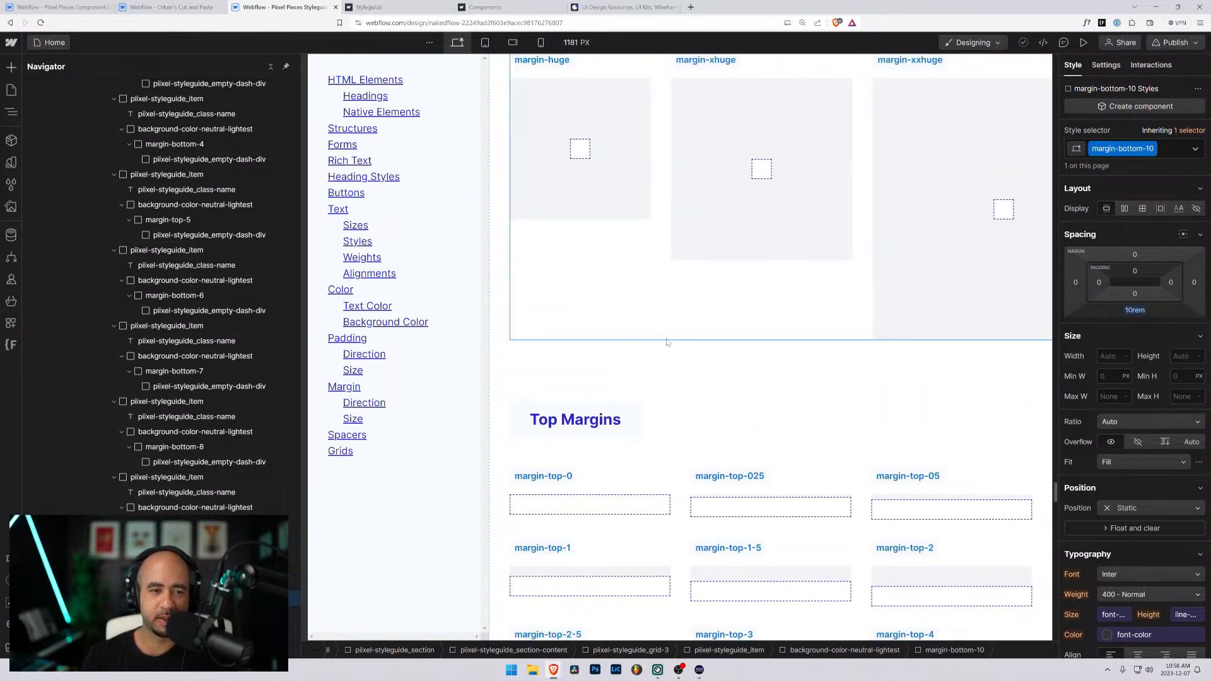
pyautogui.scroll(-5, 924, 378)
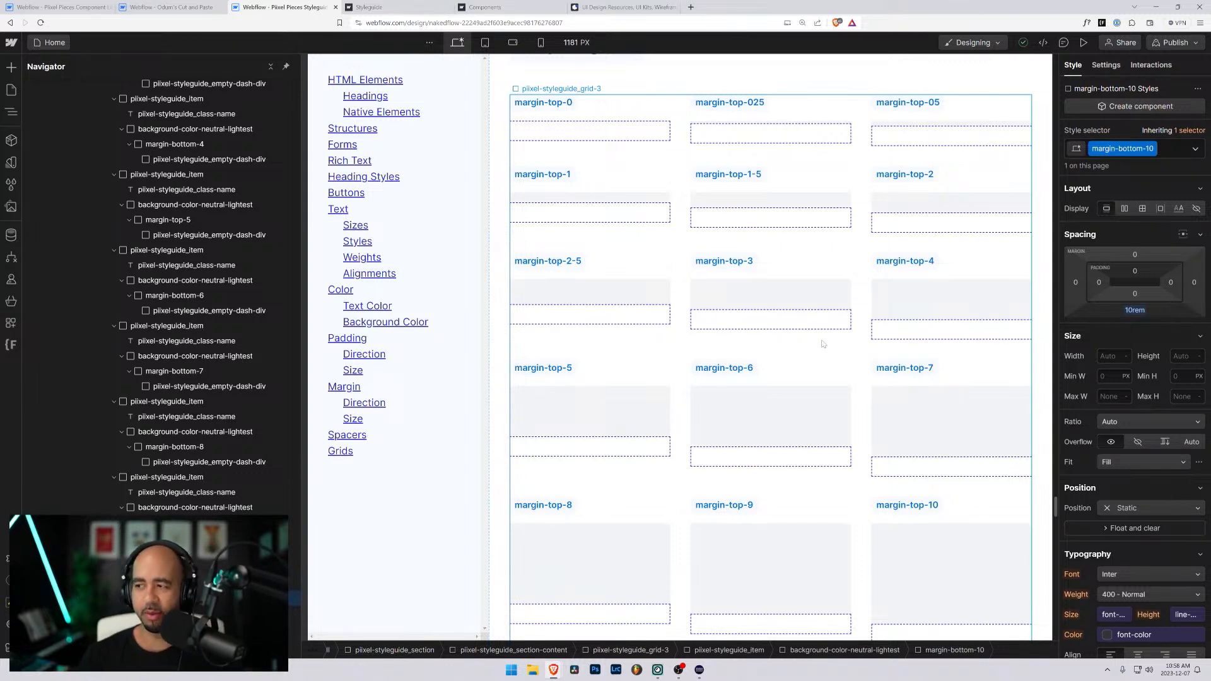
pyautogui.scroll(10, 833, 346)
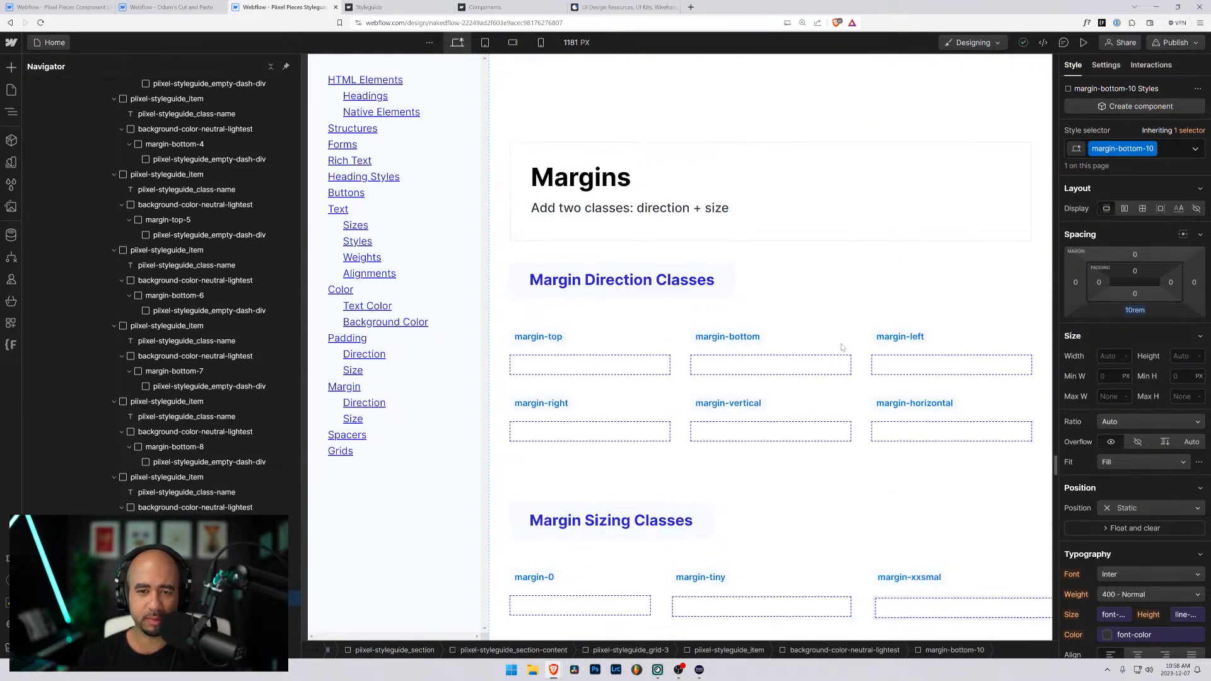
pyautogui.scroll(4, 841, 347)
pyautogui.scroll(-6, 804, 384)
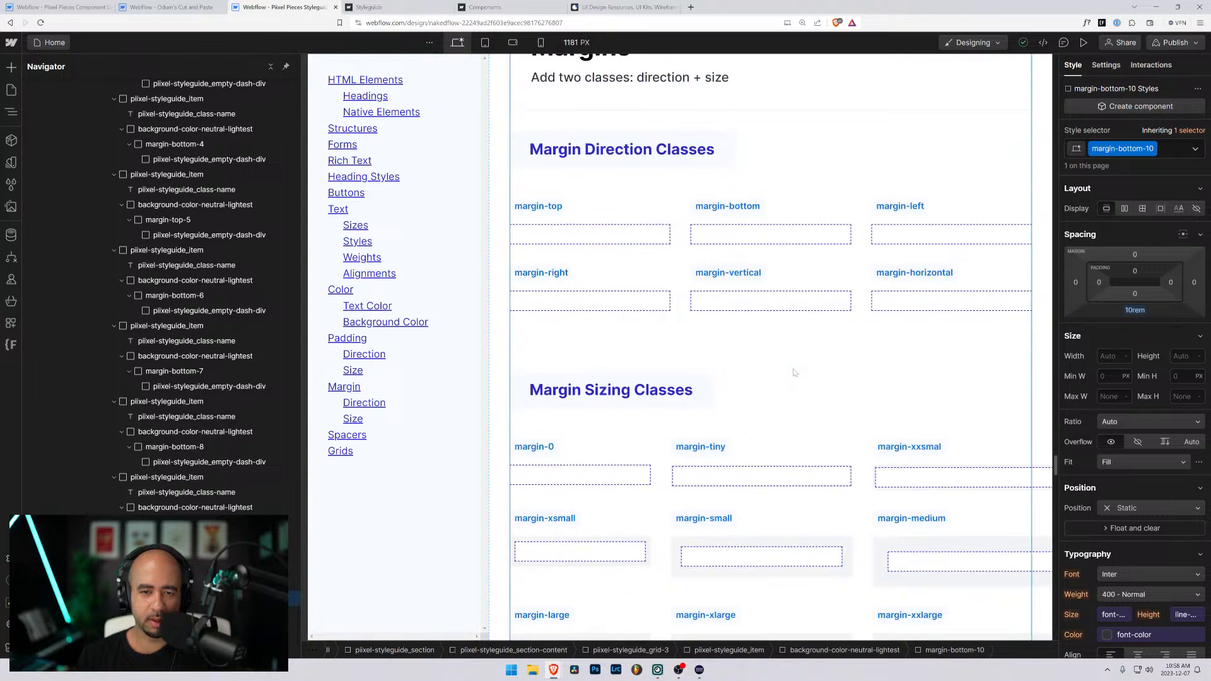
pyautogui.scroll(8, 794, 372)
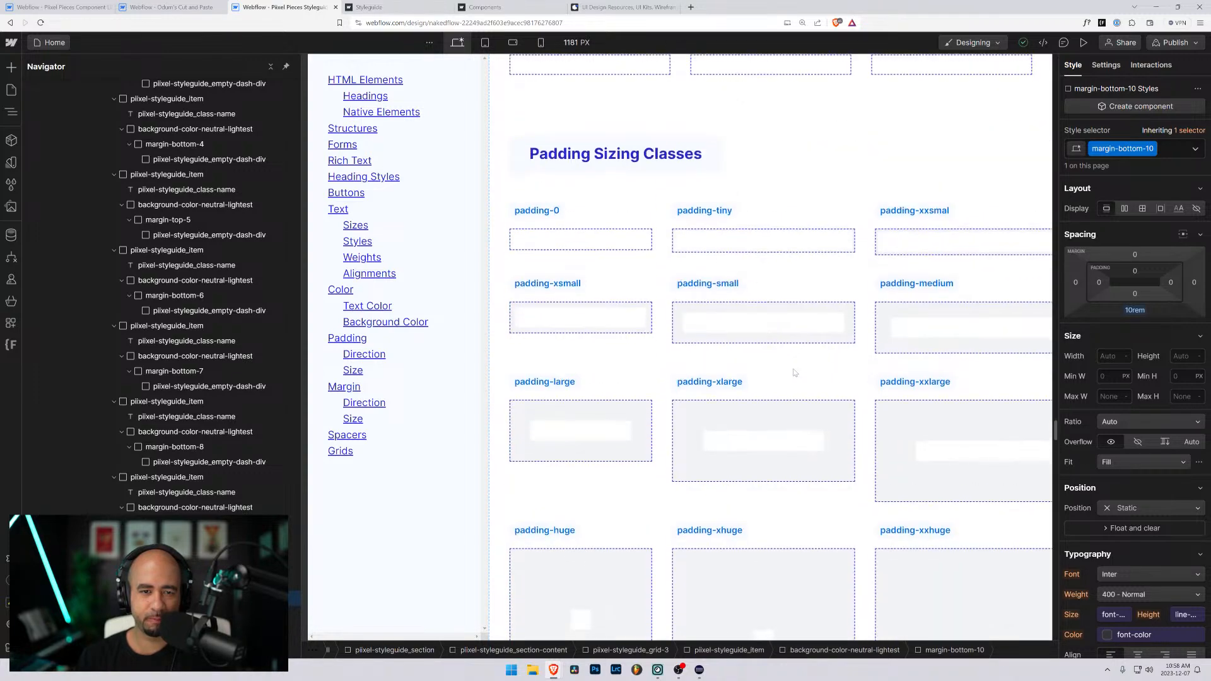
pyautogui.scroll(-10, 794, 373)
pyautogui.scroll(15, 788, 369)
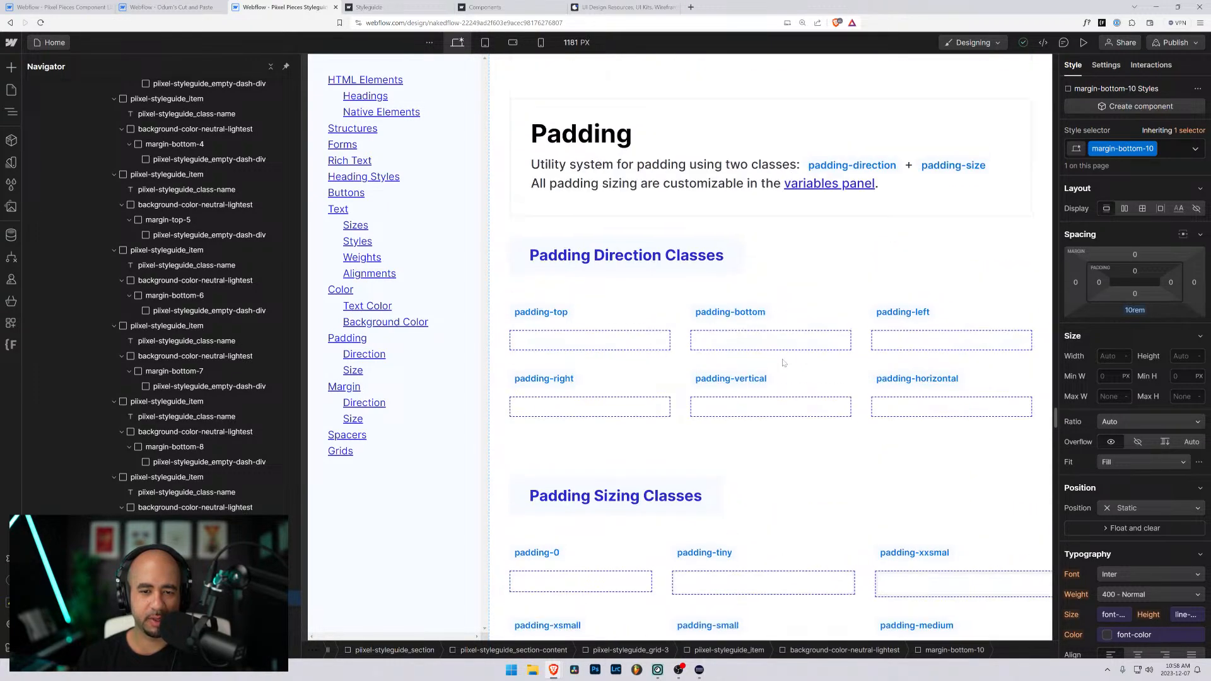
pyautogui.scroll(-7, 783, 363)
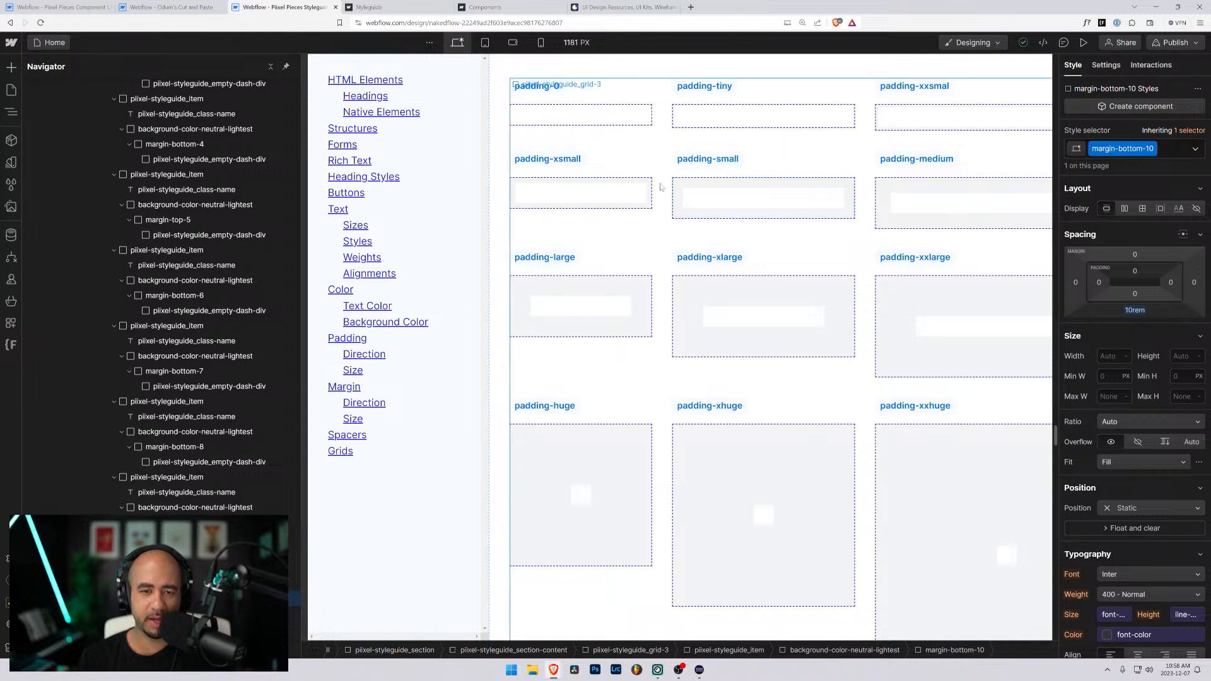
# - Examine how the Padding Sizing Classes and Margin Sizing Classes sections are structured on the page
pyautogui.click(660, 187)
pyautogui.scroll(3, 660, 186)
pyautogui.click(132, 357)
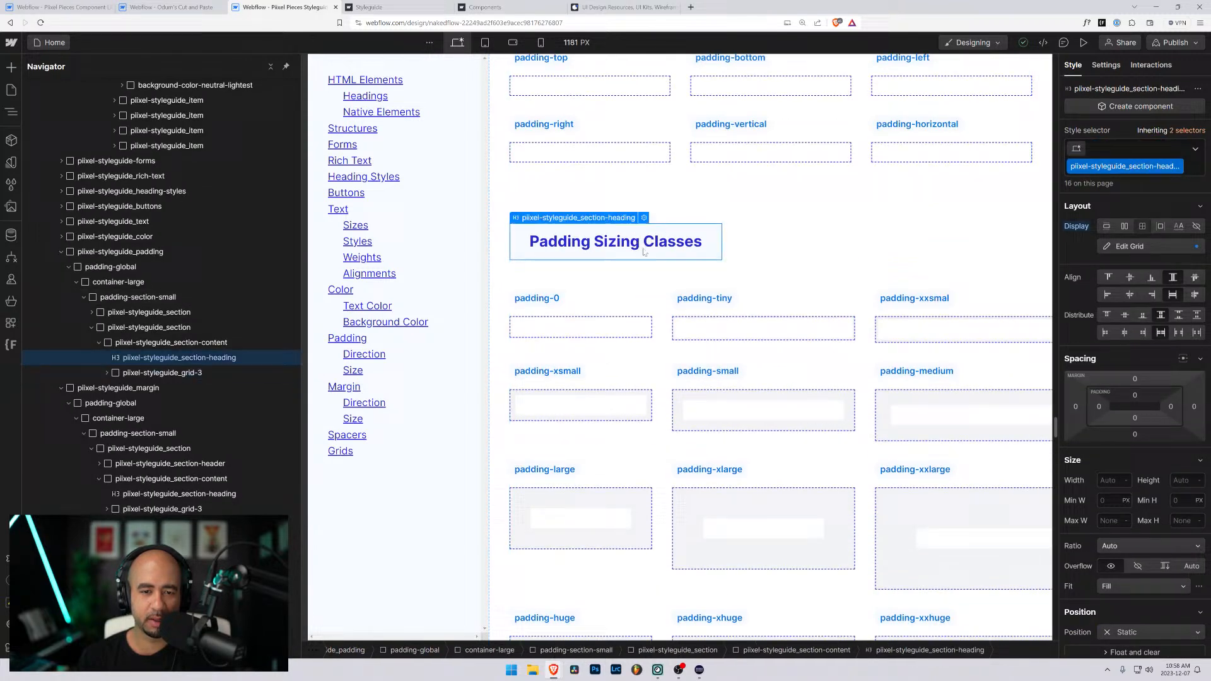
pyautogui.click(99, 343)
pyautogui.click(114, 329)
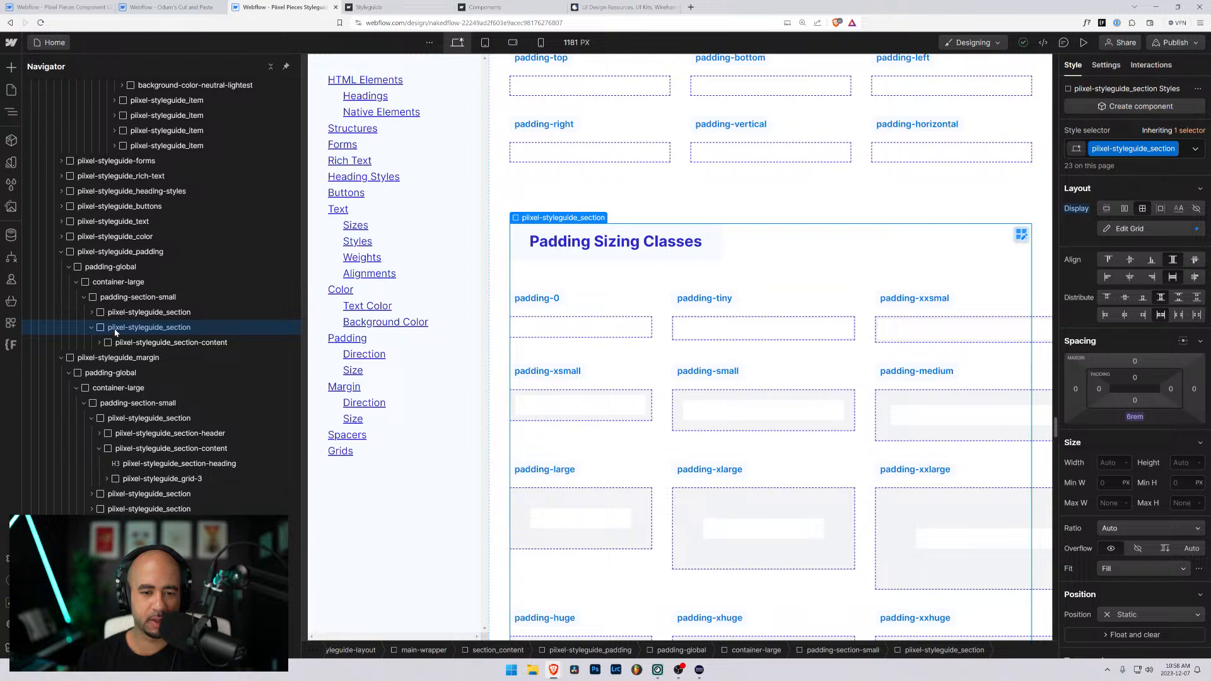
pyautogui.scroll(-15, 654, 348)
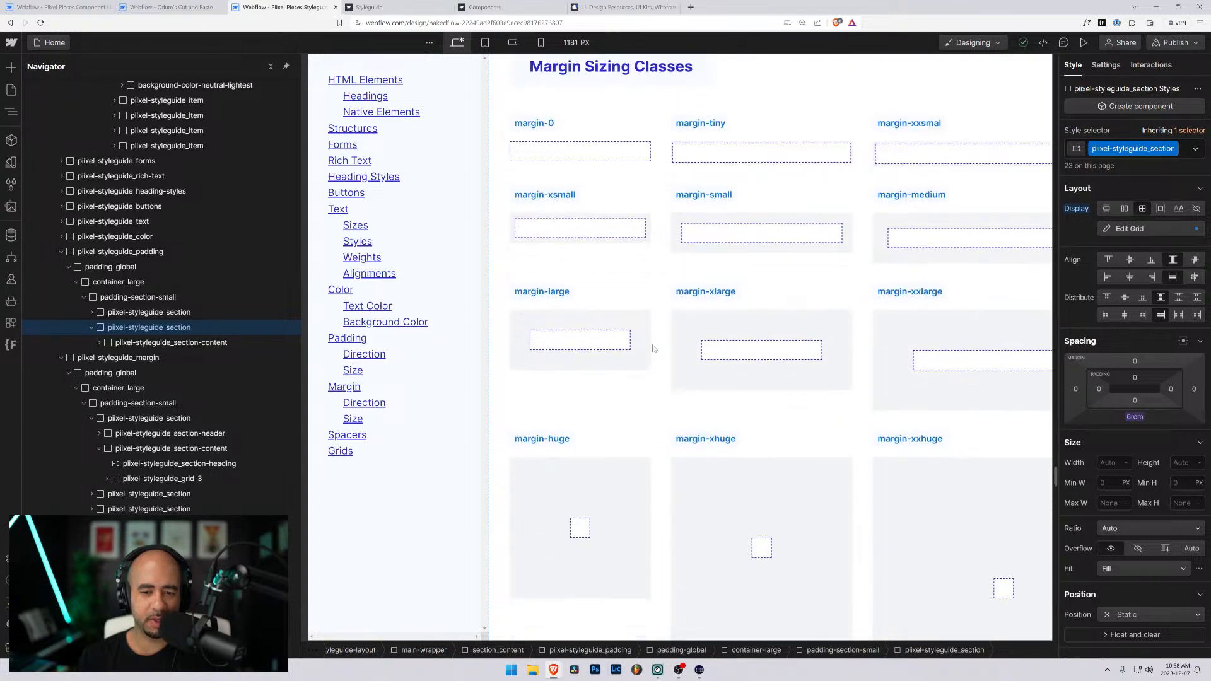
pyautogui.scroll(-3, 653, 349)
pyautogui.scroll(7, 659, 325)
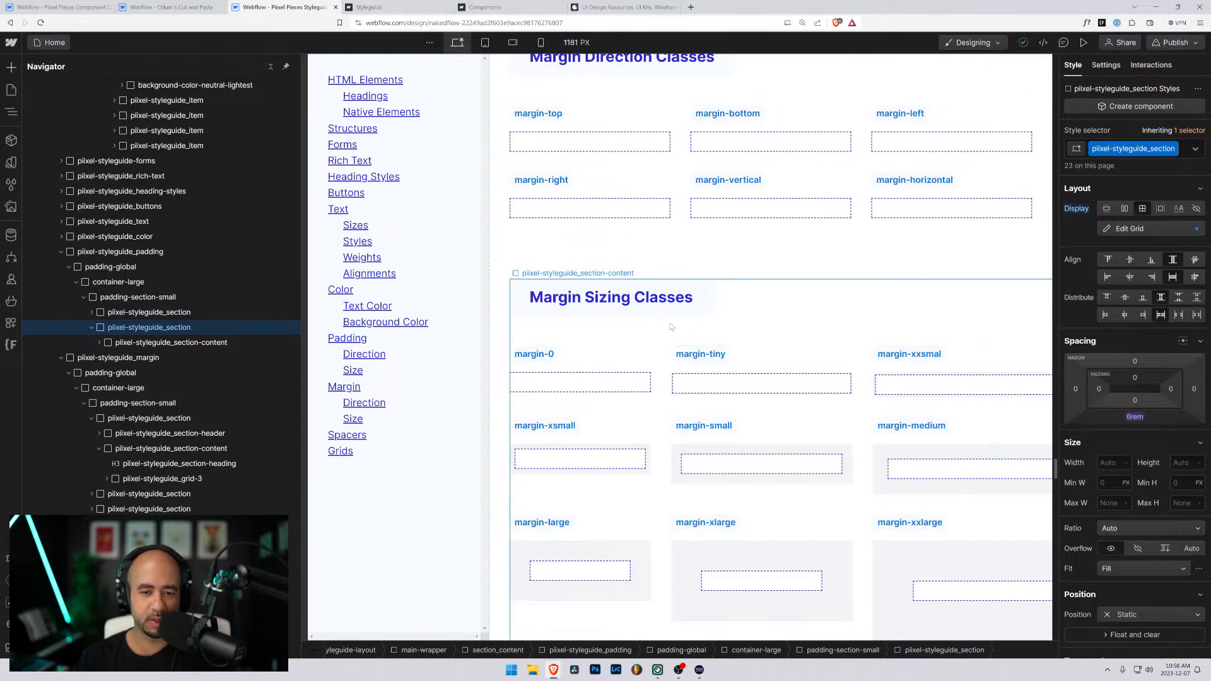
pyautogui.click(671, 326)
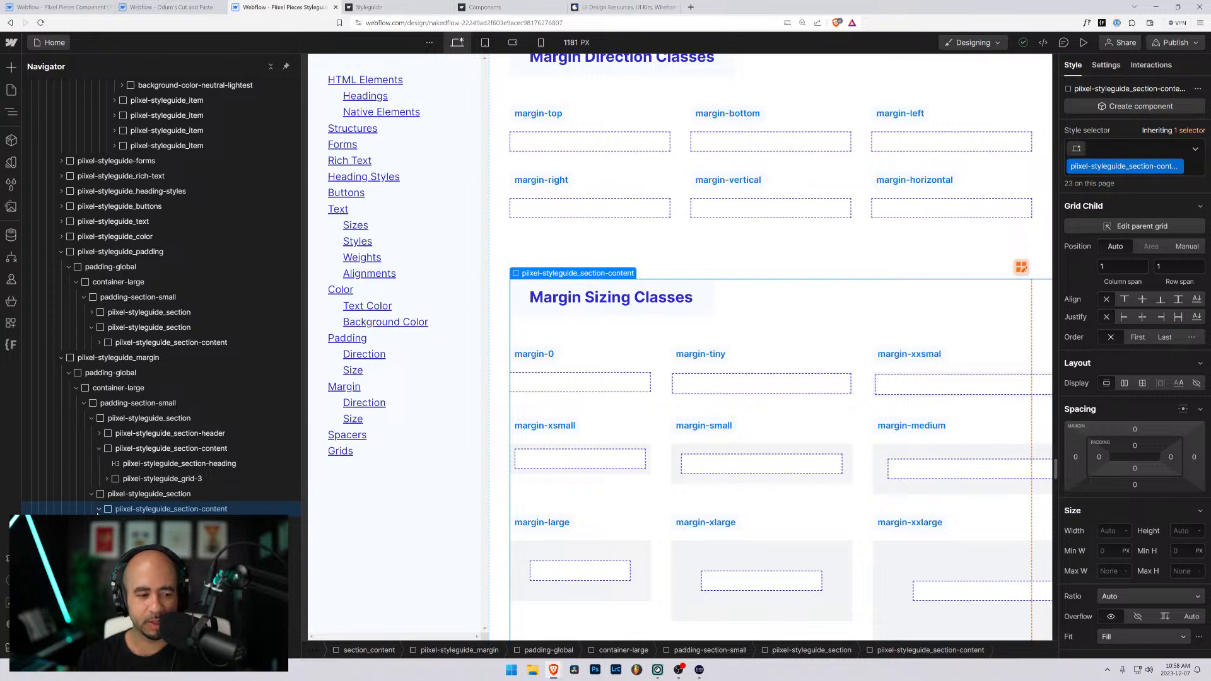
pyautogui.click(108, 497)
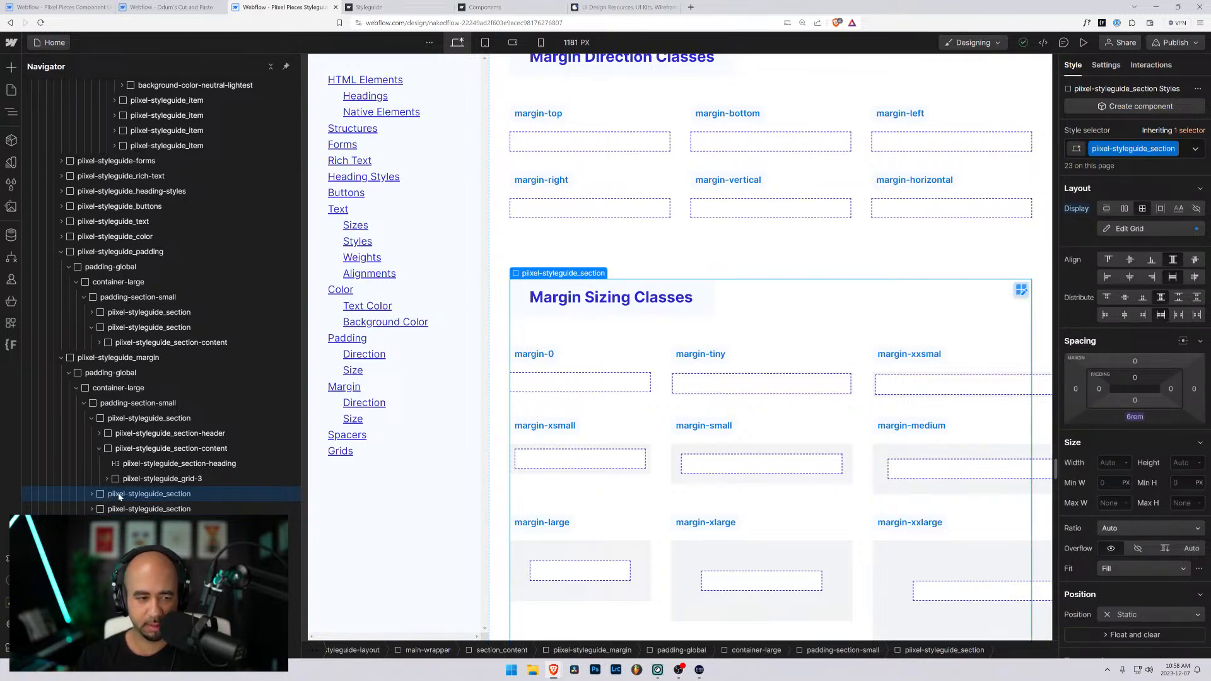
# - Duplicate the Bottom Margins section directly below the original
pyautogui.scroll(-15, 658, 380)
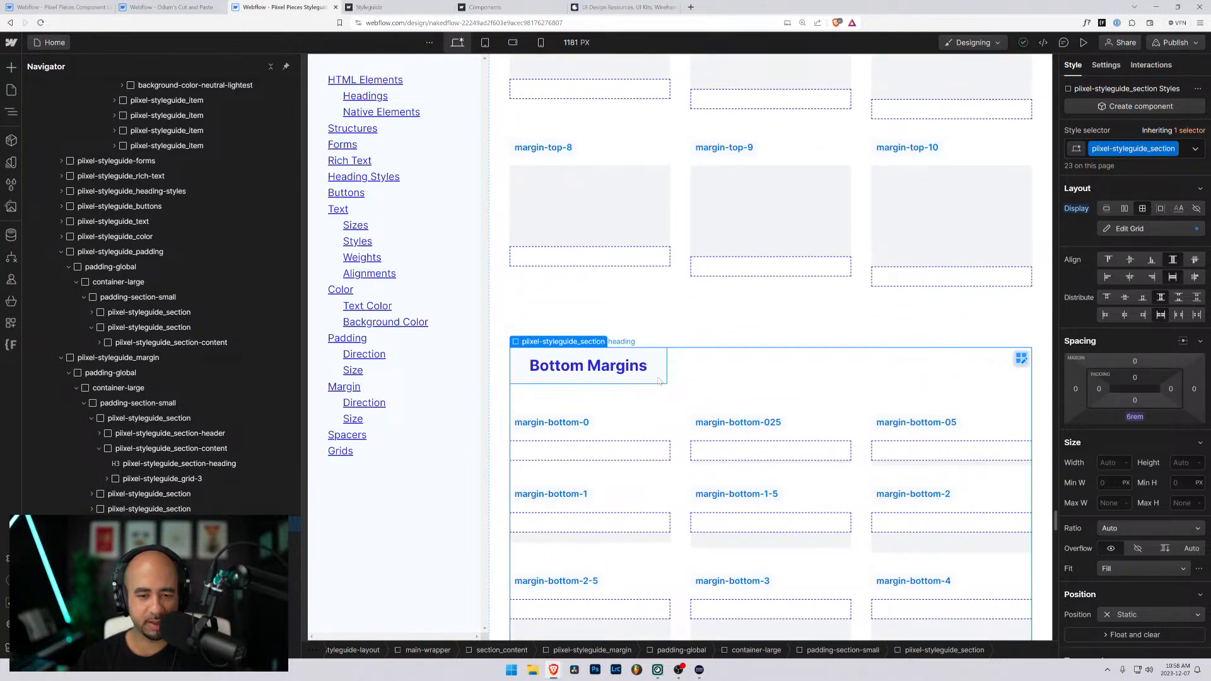
pyautogui.scroll(9, 657, 380)
pyautogui.scroll(-6, 636, 378)
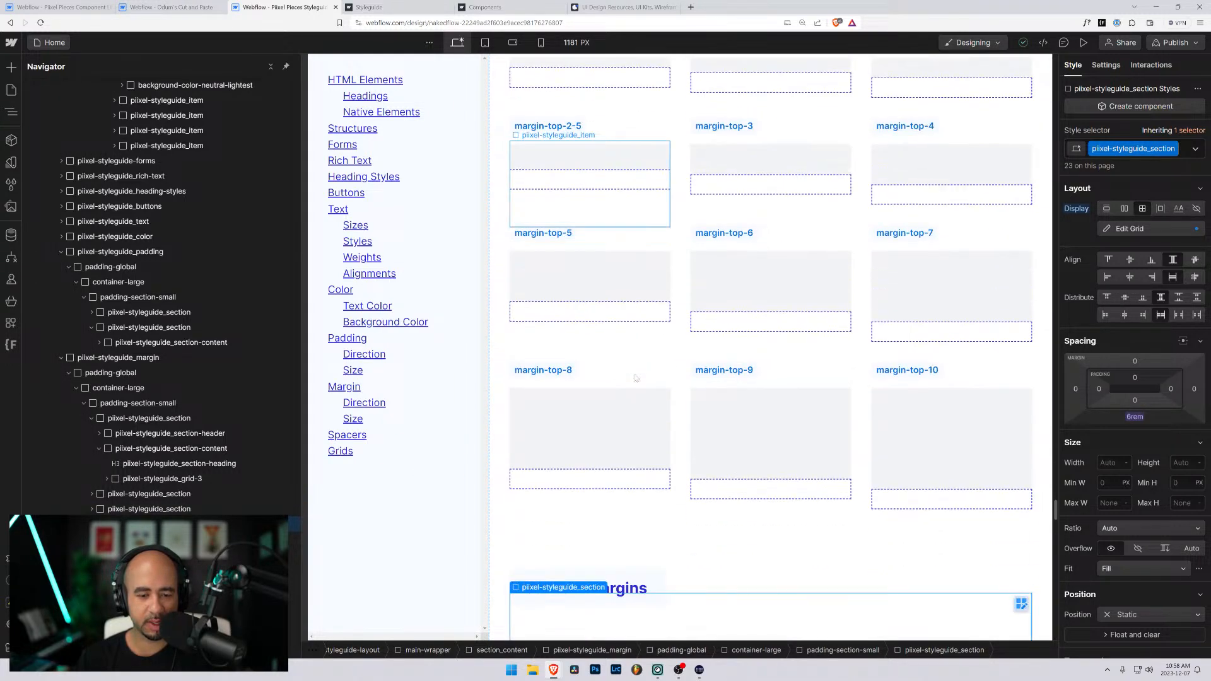
pyautogui.scroll(-6, 636, 377)
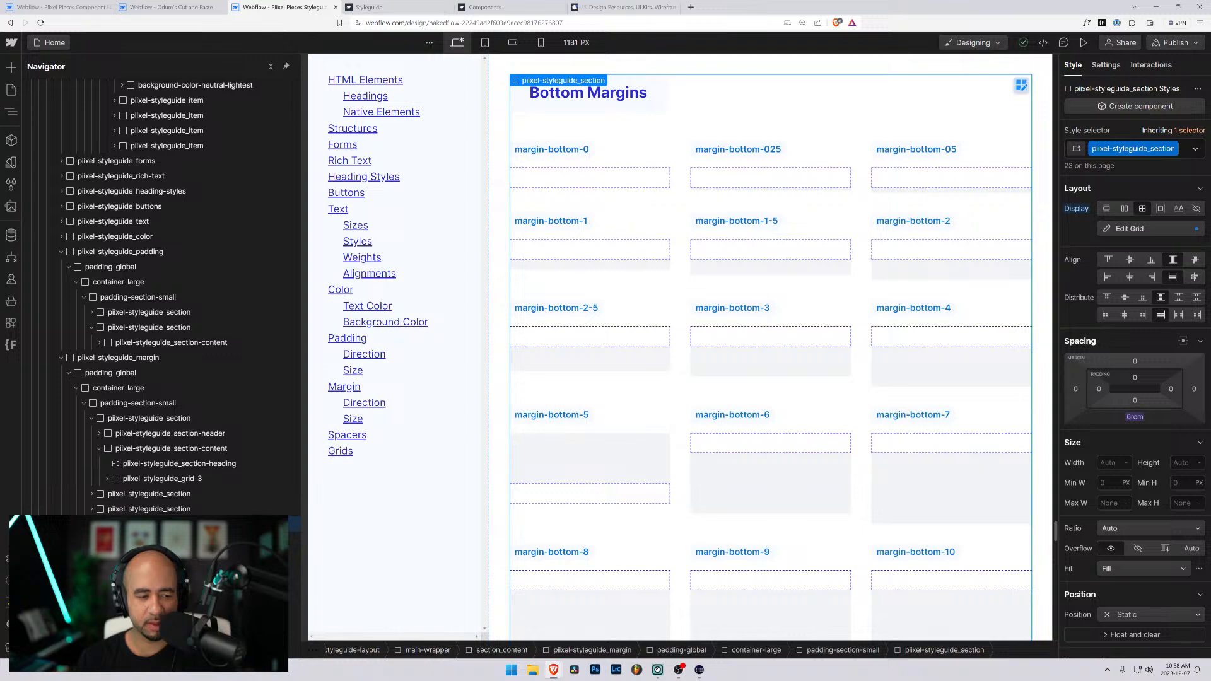
pyautogui.hotkey('ctrl', 'v')
pyautogui.scroll(-9, 735, 343)
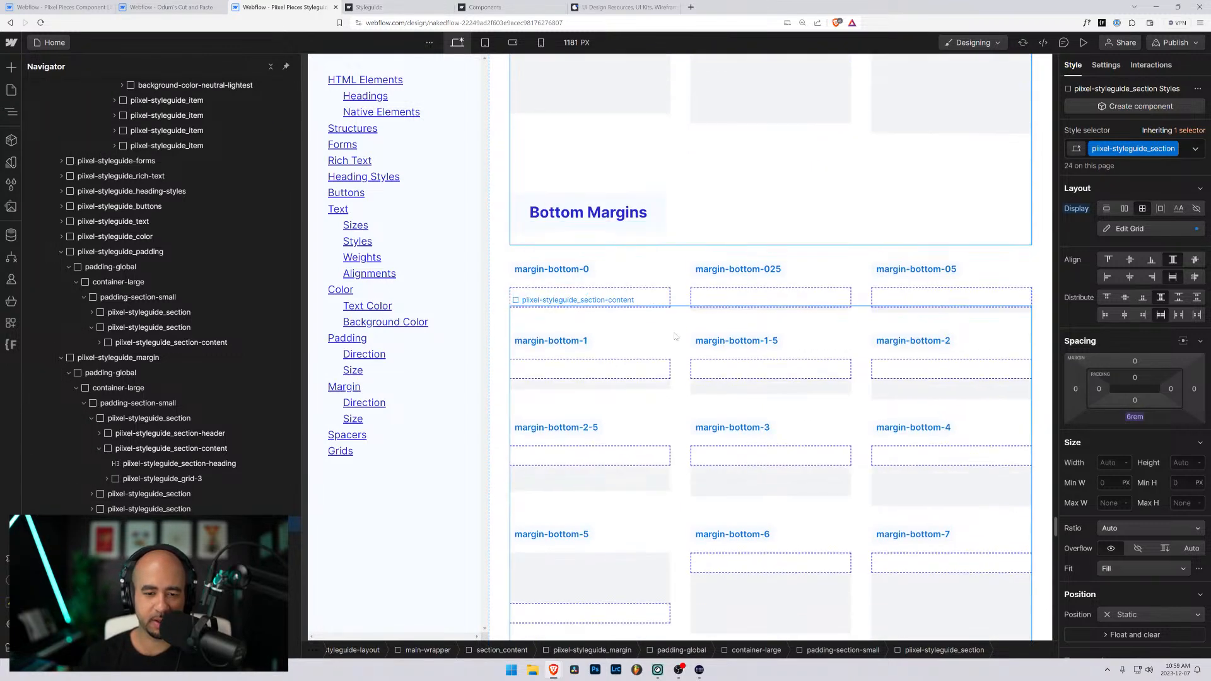
# - Retitle the duplicated section's heading as Bottom Padding
pyautogui.click(571, 200)
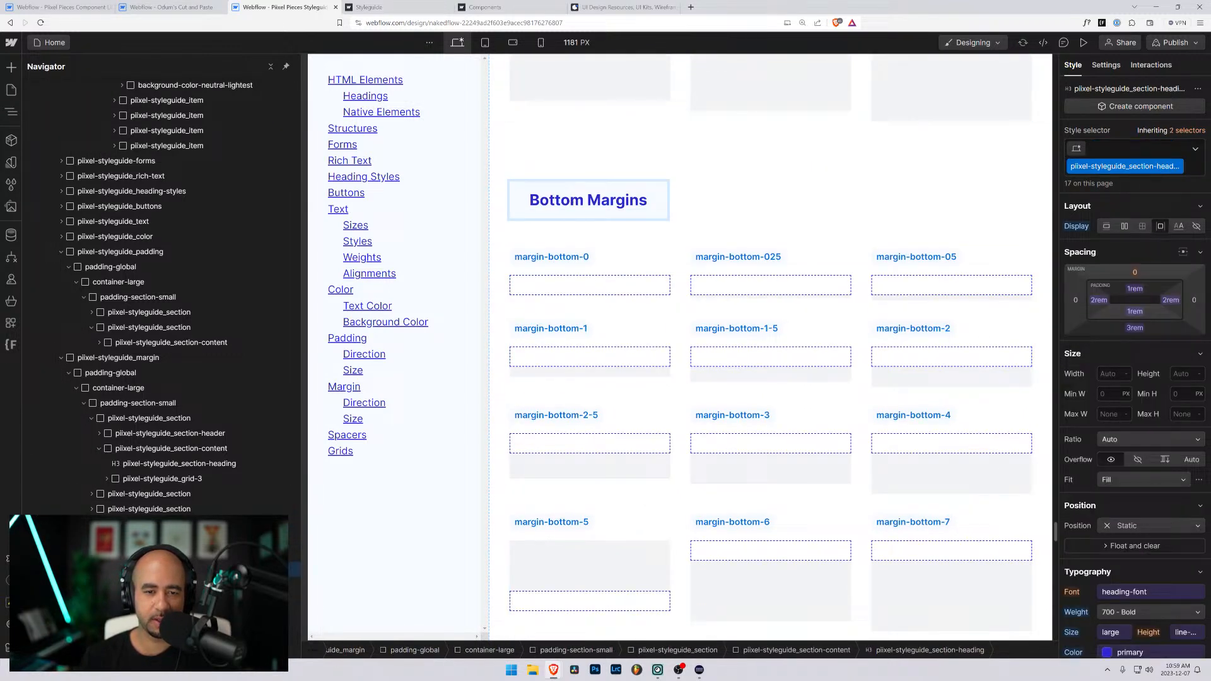
pyautogui.doubleClick(618, 200)
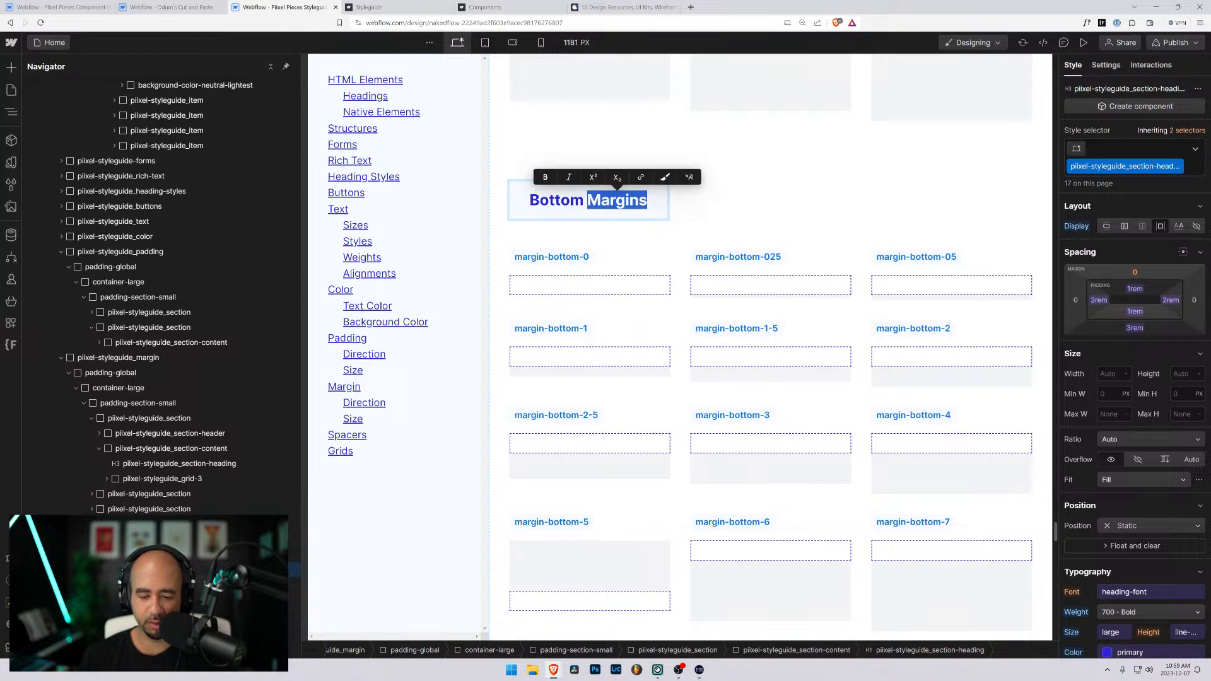
pyautogui.write('Padding')
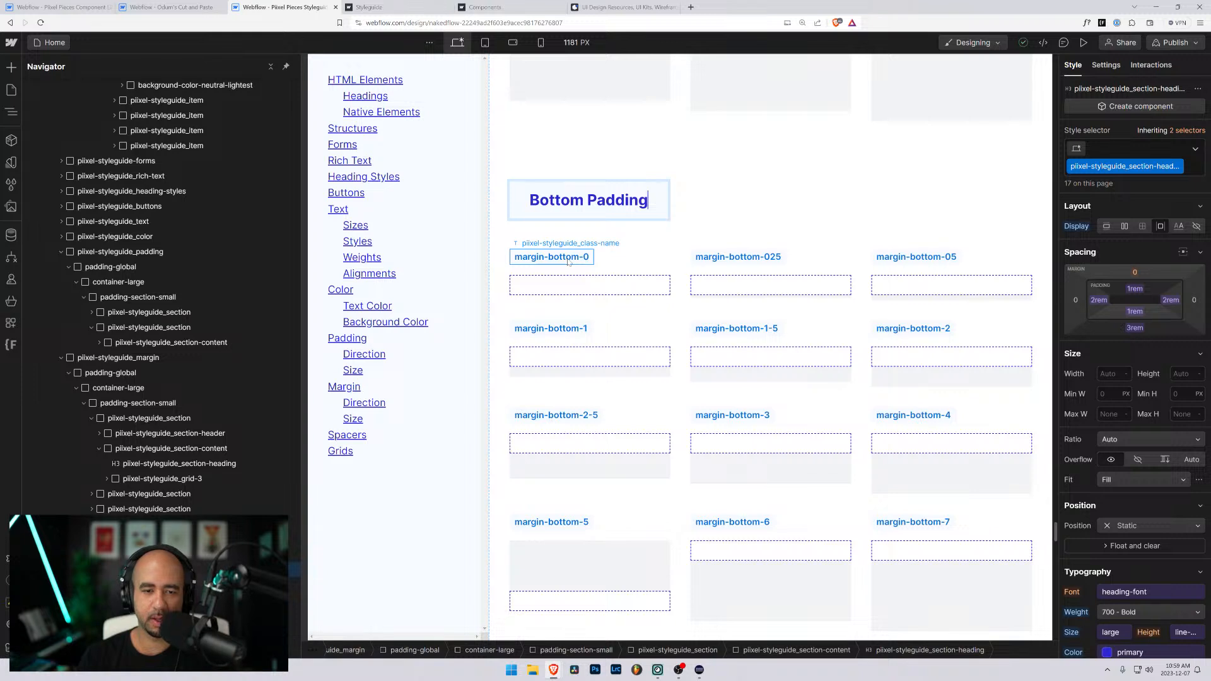
# - Rename the first-row labels under Bottom Padding to padding-bottom-0, padding-bottom-025 and padding-bottom-05
pyautogui.doubleClick(544, 257)
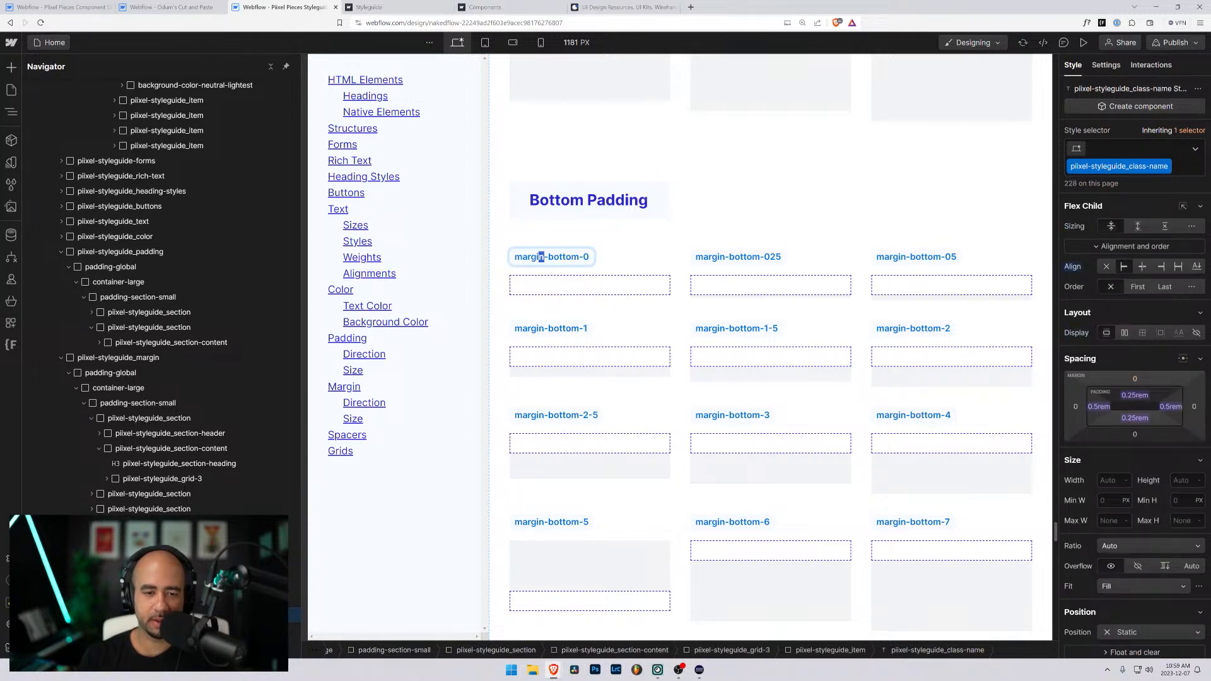
pyautogui.doubleClick(541, 257)
pyautogui.write('padding')
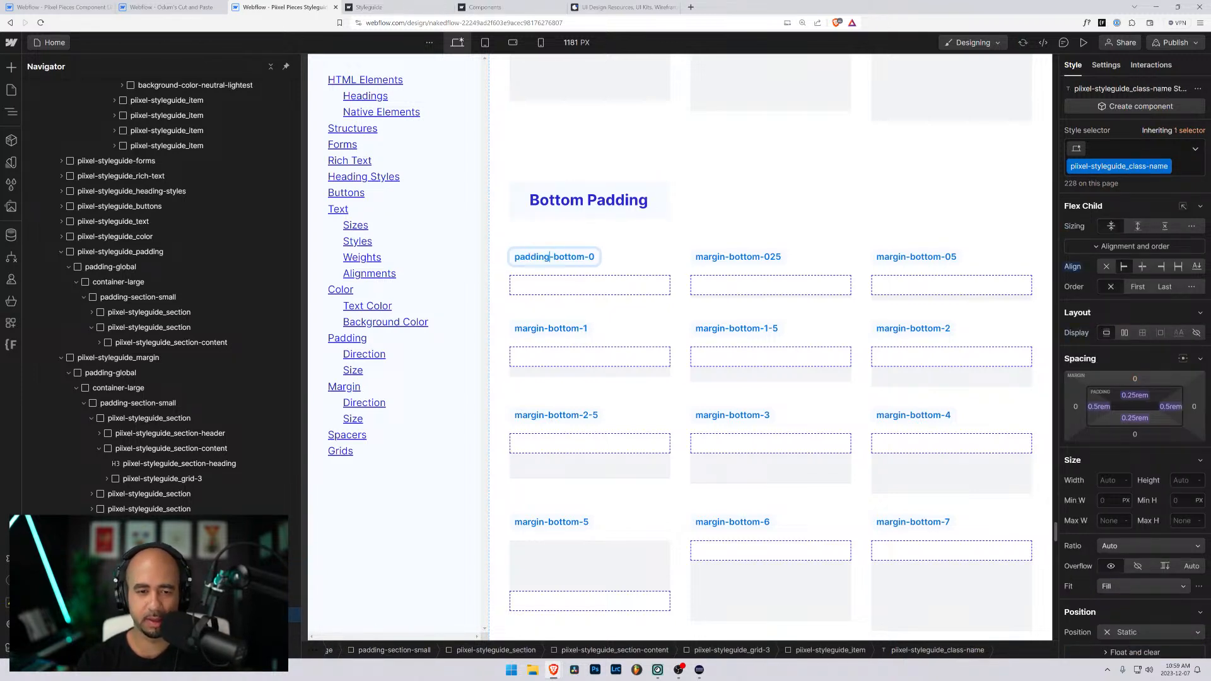
pyautogui.doubleClick(531, 257)
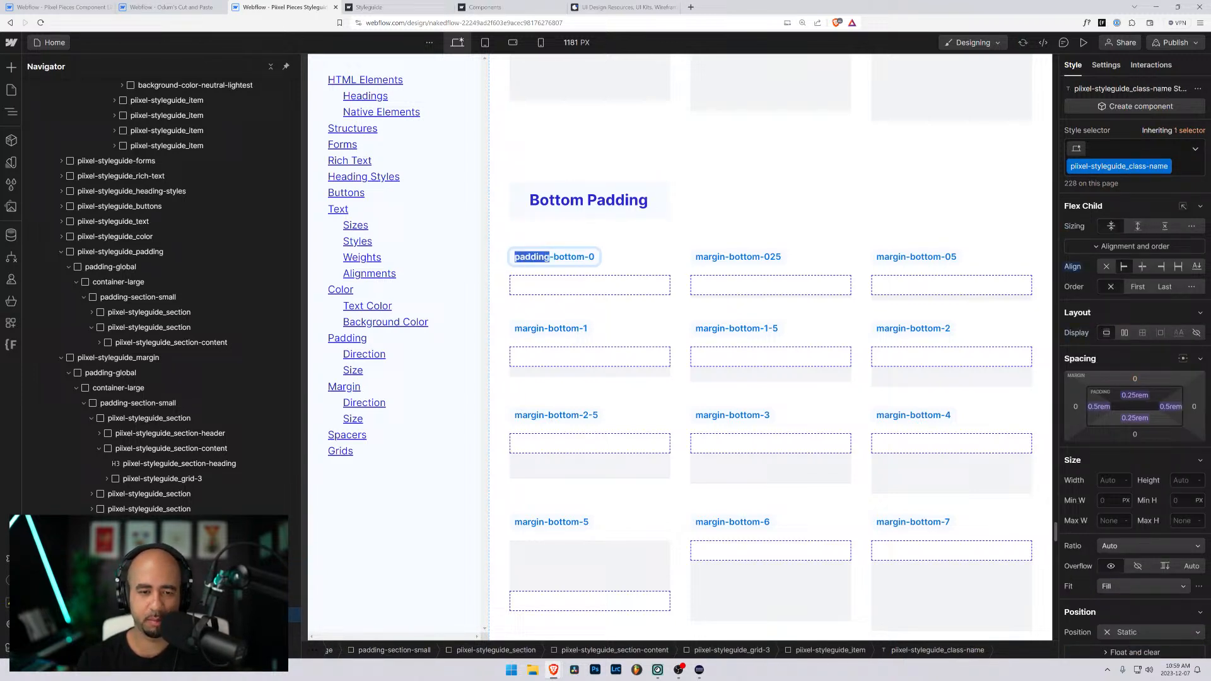
pyautogui.click(719, 259)
pyautogui.doubleClick(719, 258)
pyautogui.write('padding')
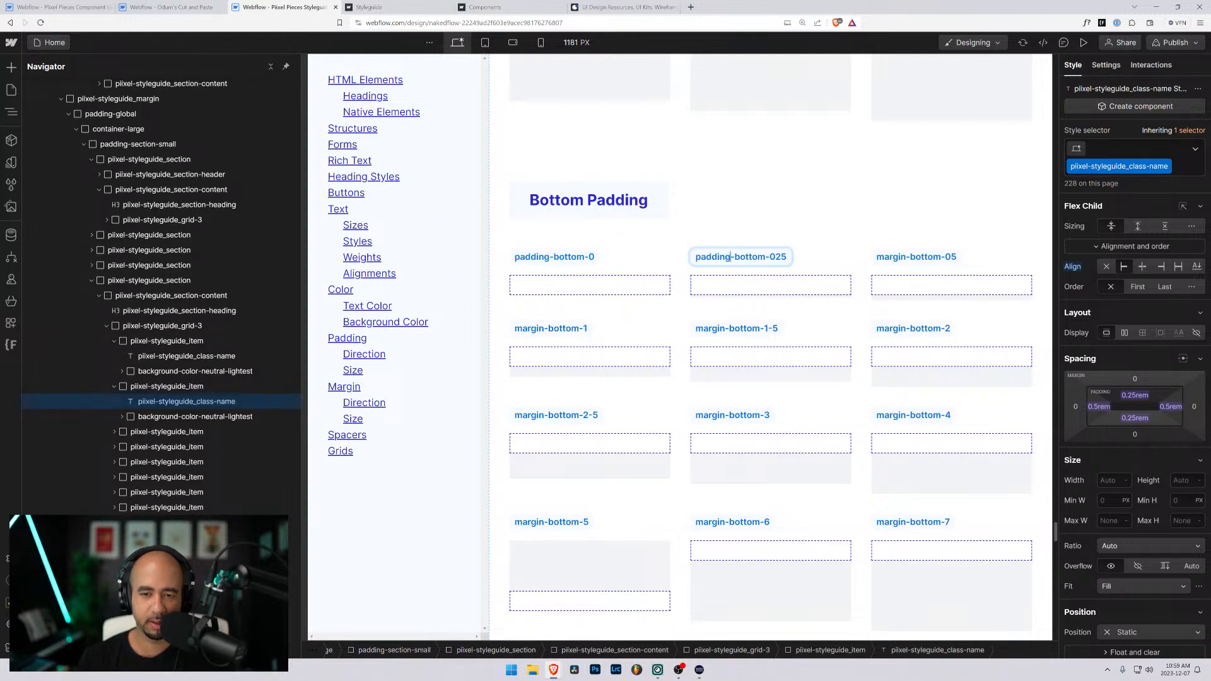
pyautogui.click(904, 258)
pyautogui.doubleClick(905, 257)
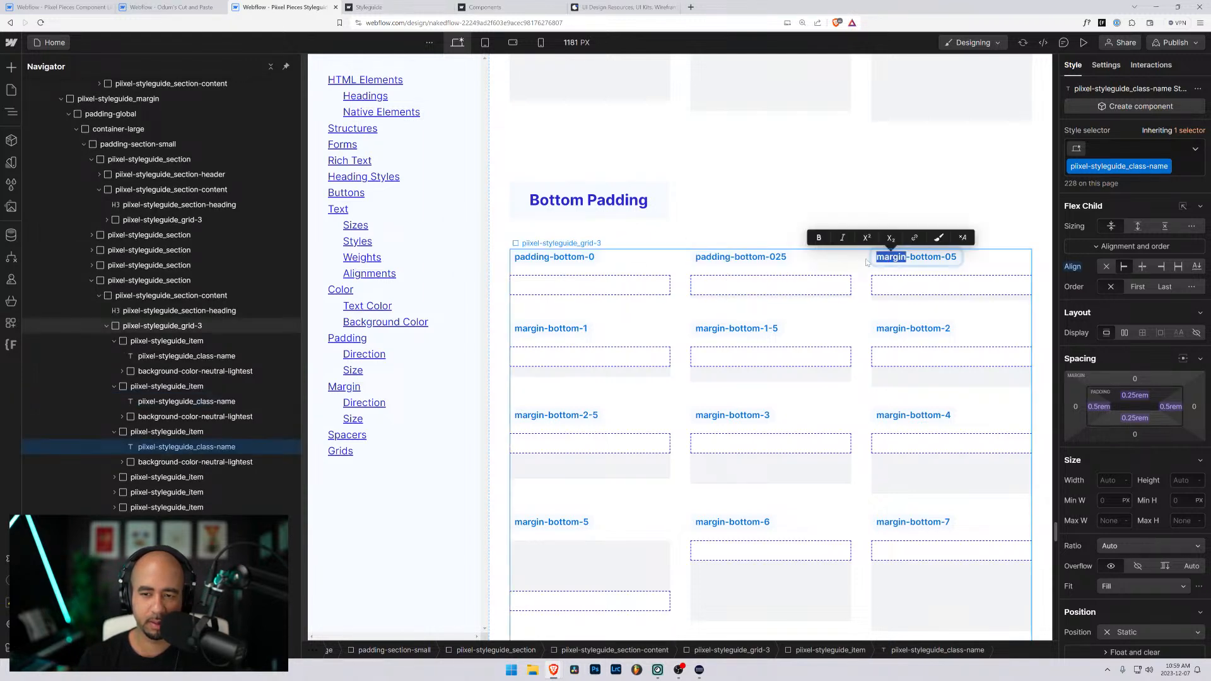
pyautogui.write('padding')
# - Rename the second-row labels under Bottom Padding to padding-bottom-1, padding-bottom-1-5 and padding-bottom-2
pyautogui.click(530, 328)
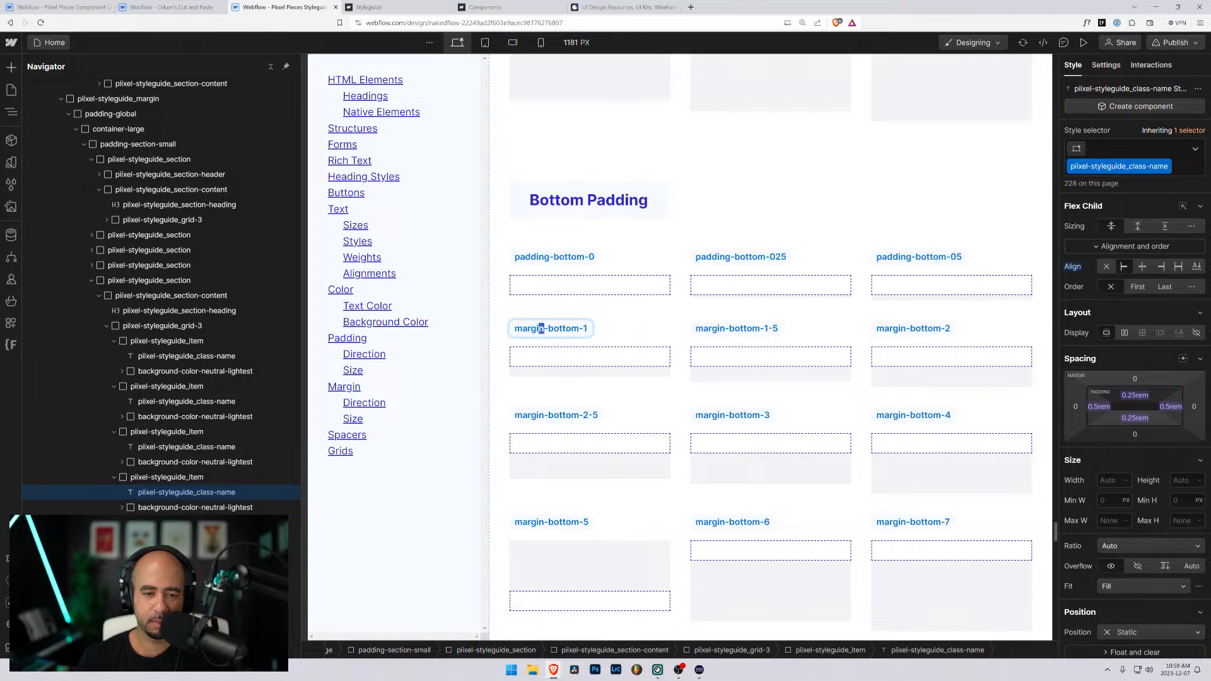
pyautogui.doubleClick(534, 328)
pyautogui.write('padding')
pyautogui.click(718, 328)
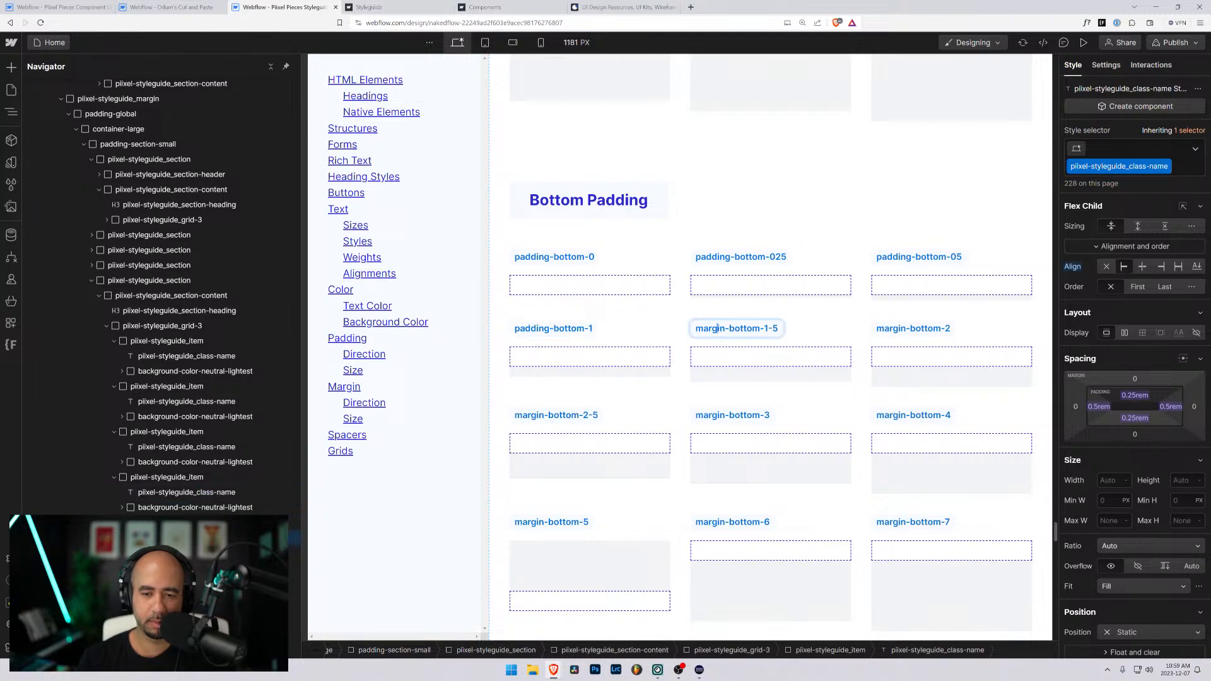
pyautogui.doubleClick(718, 328)
pyautogui.write('padding')
pyautogui.click(901, 331)
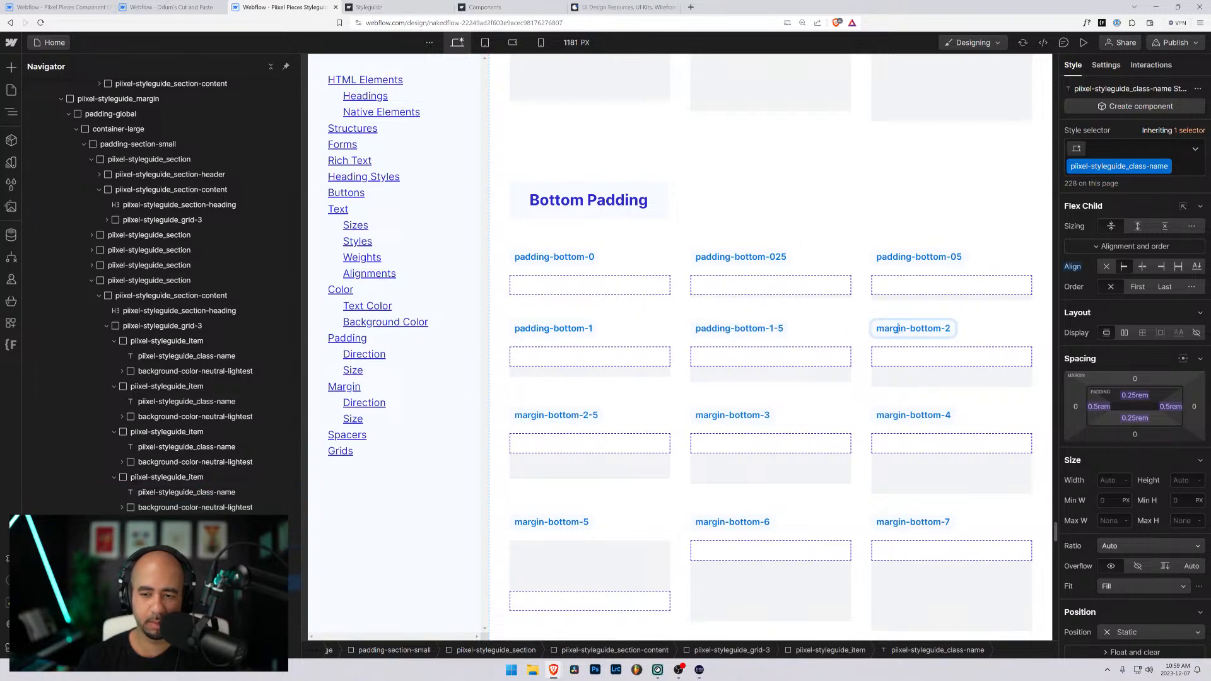
pyautogui.doubleClick(895, 328)
pyautogui.write('padding')
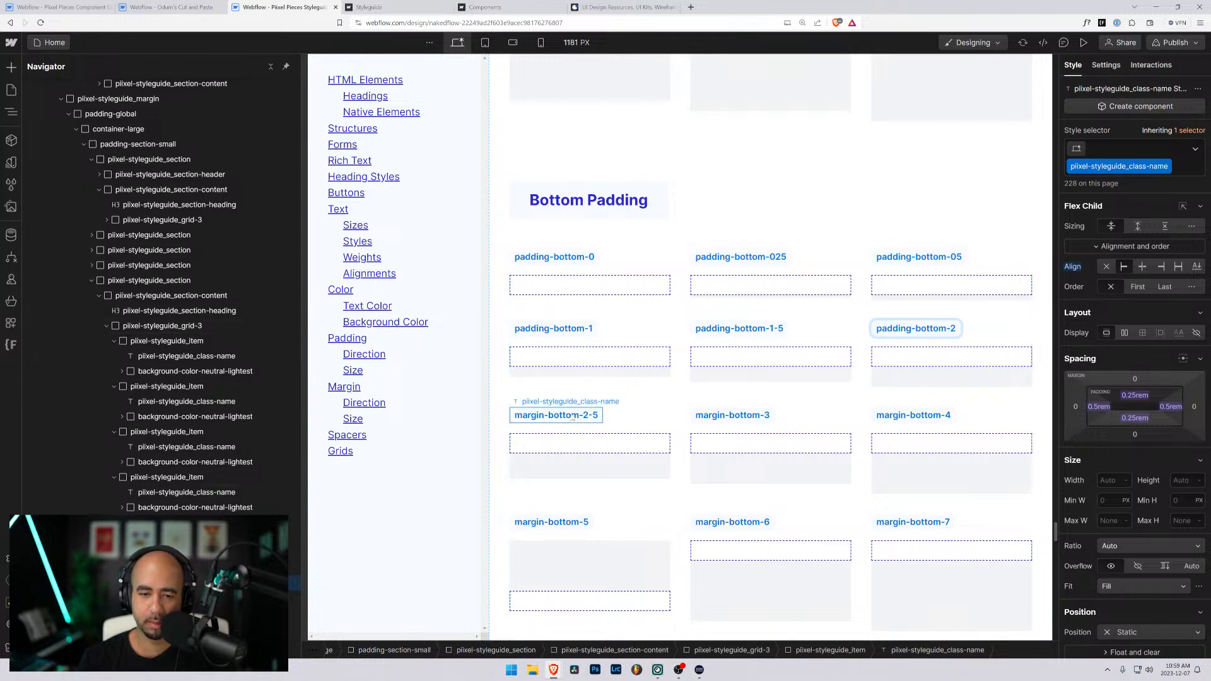
# - Rename the third-row labels under Bottom Padding to padding-bottom-2-5, padding-bottom-3 and padding-bottom-4
pyautogui.click(542, 417)
pyautogui.doubleClick(543, 417)
pyautogui.write('padding')
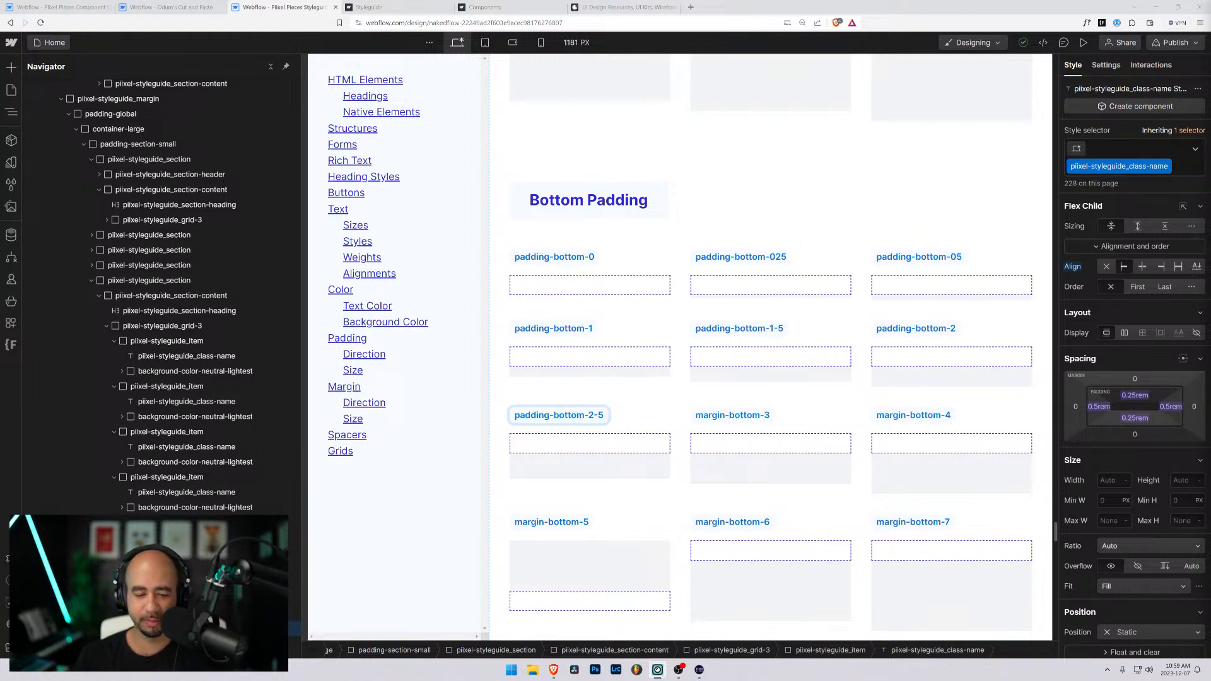
pyautogui.click(713, 415)
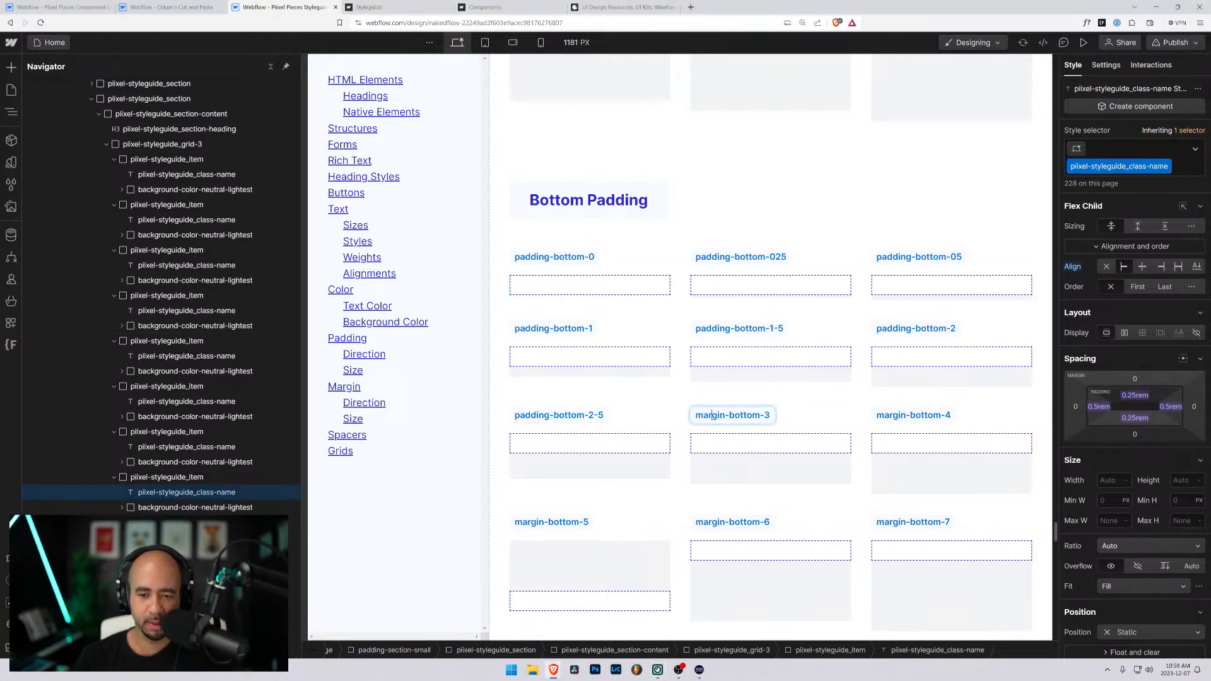
pyautogui.doubleClick(713, 415)
pyautogui.write('padding')
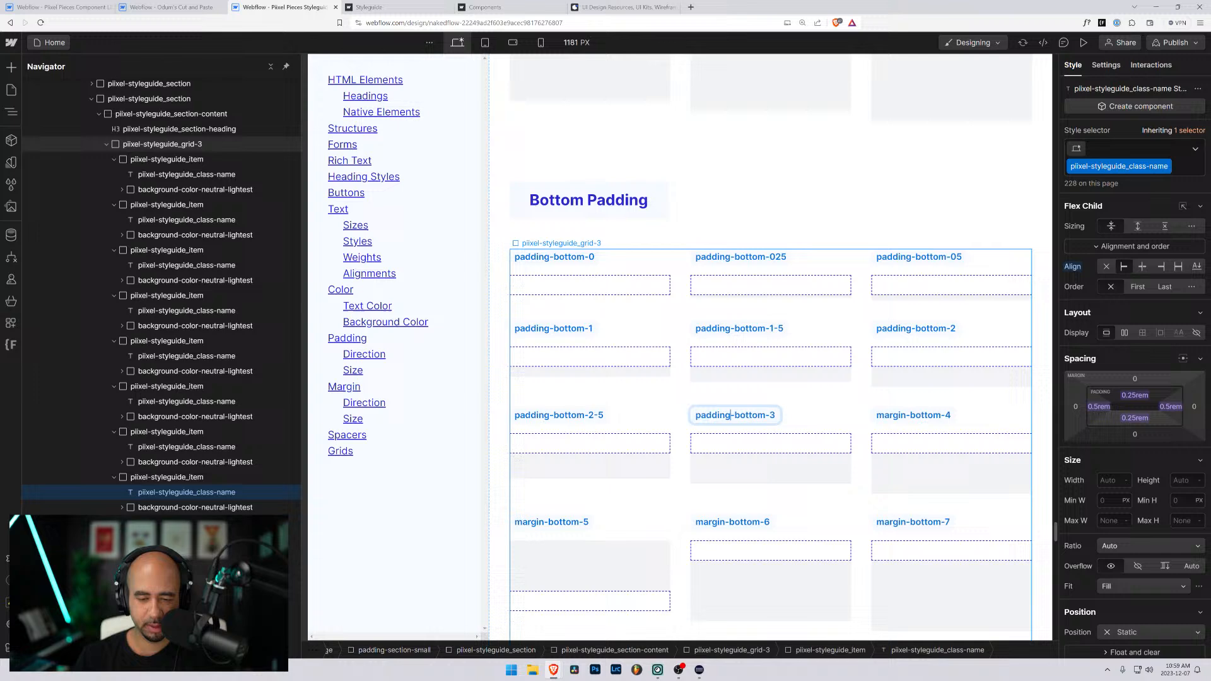
pyautogui.click(900, 417)
pyautogui.doubleClick(892, 415)
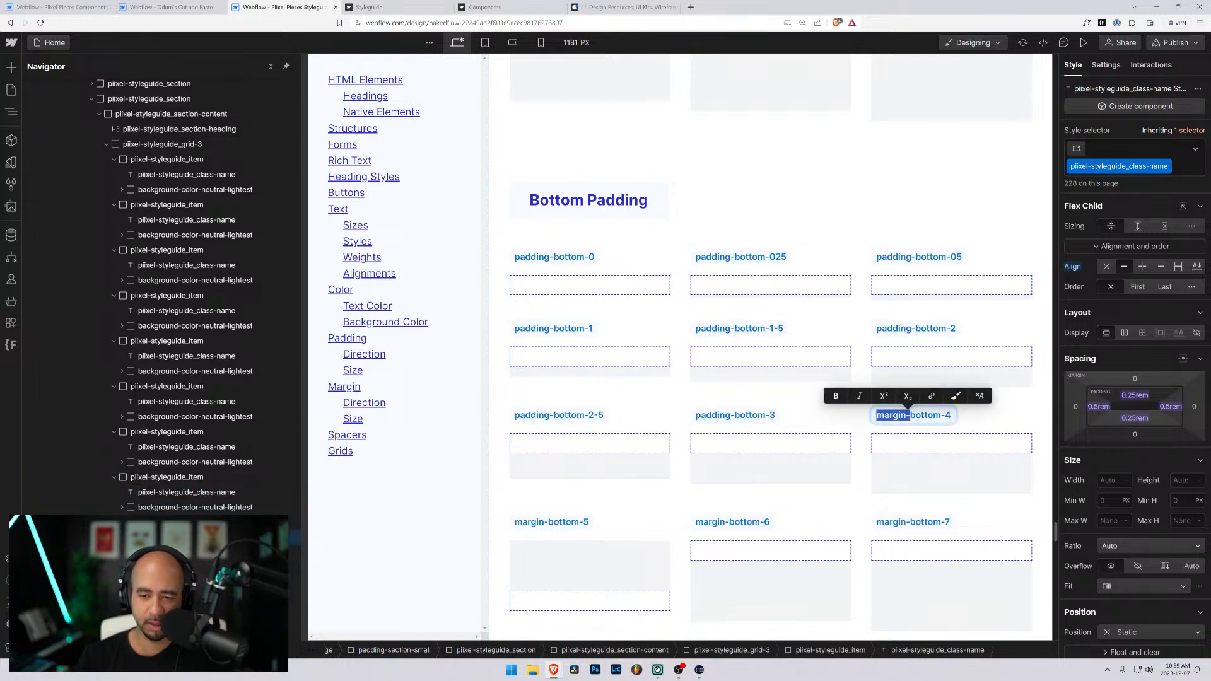
pyautogui.write('padding')
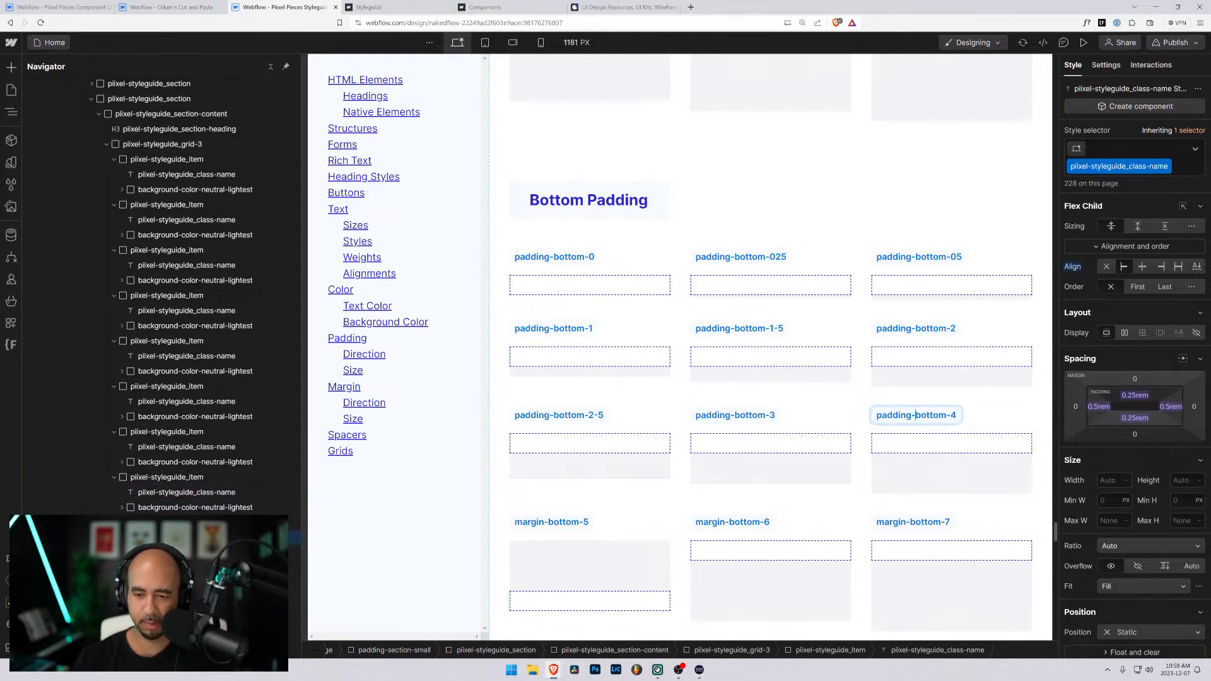
# - Rename the fourth-row labels under Bottom Padding to padding-bottom-5, padding-bottom-6 and padding-bottom-7
pyautogui.scroll(-3, 541, 322)
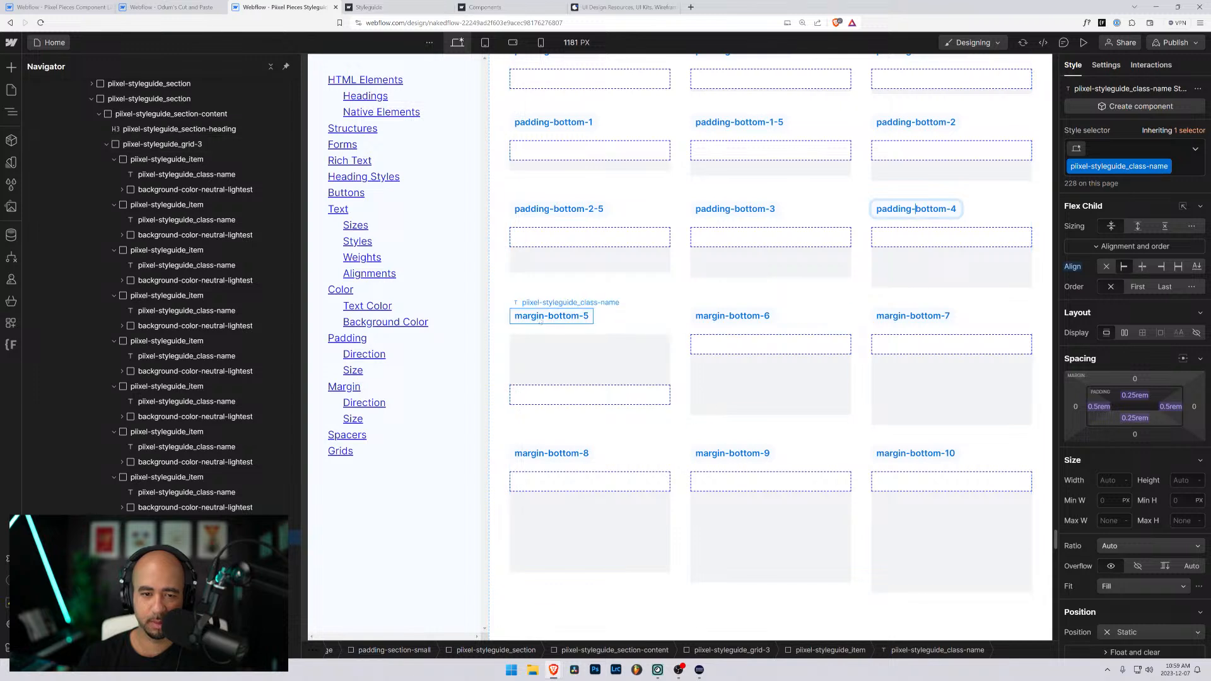
pyautogui.click(541, 320)
pyautogui.doubleClick(533, 316)
pyautogui.write('padding')
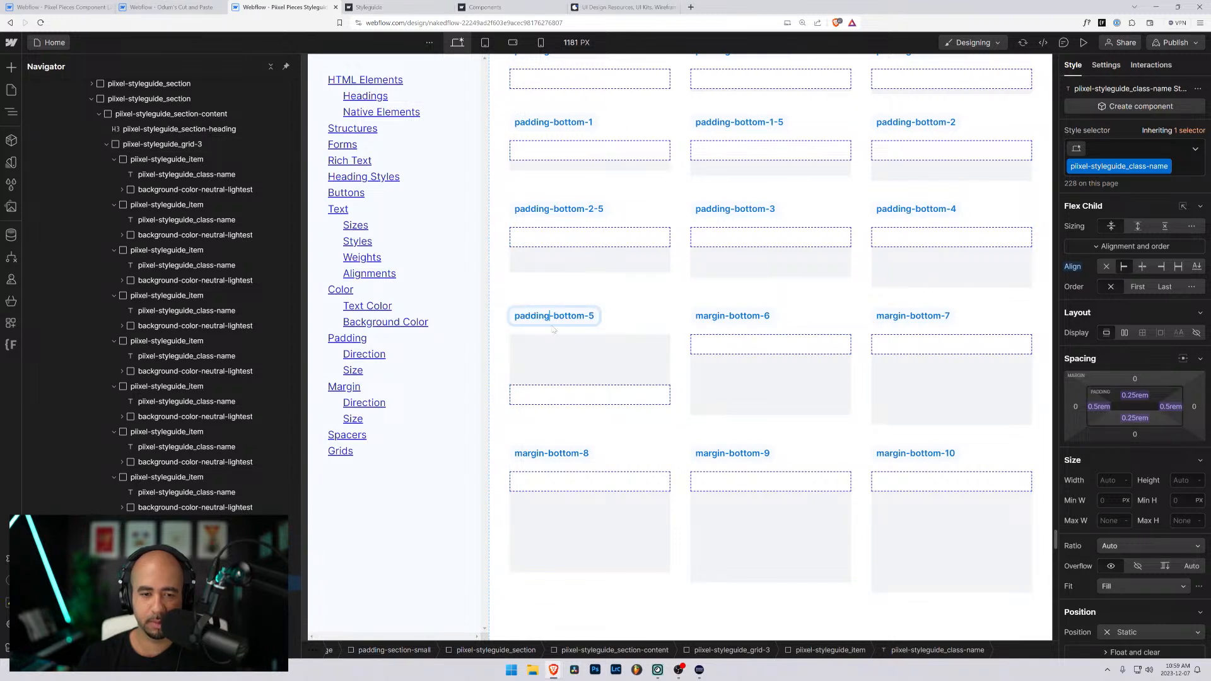
pyautogui.click(725, 316)
pyautogui.moveTo(726, 316); pyautogui.dragTo(695, 317)
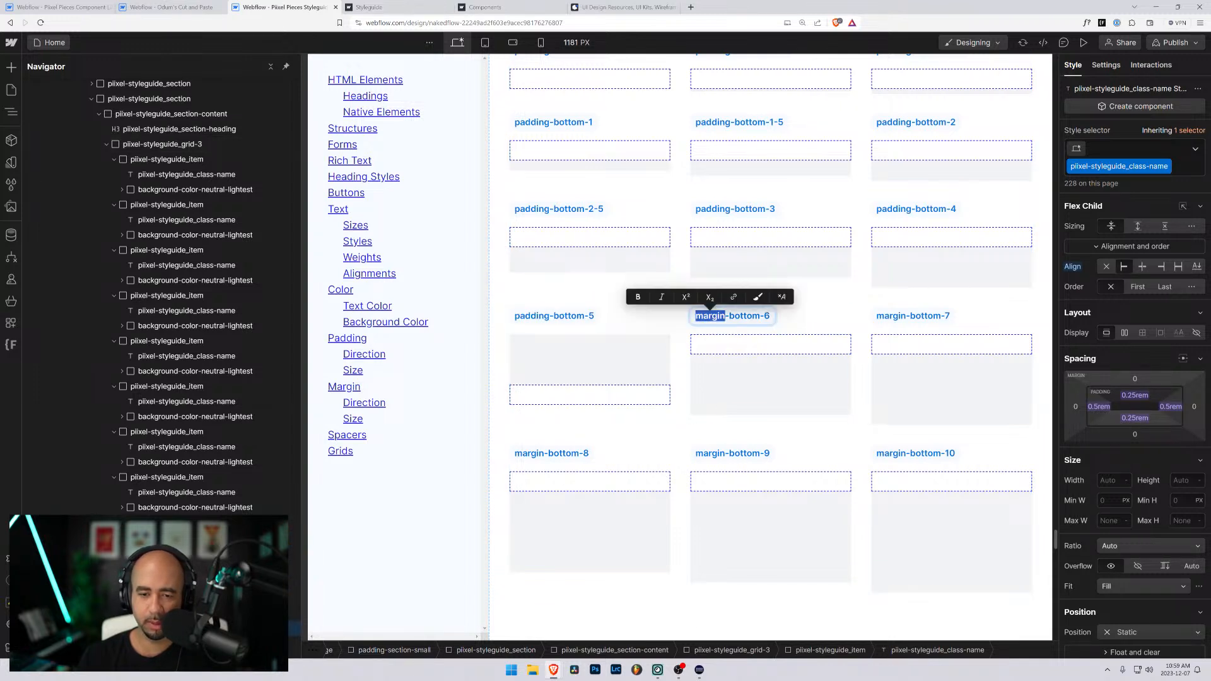
pyautogui.write('padding')
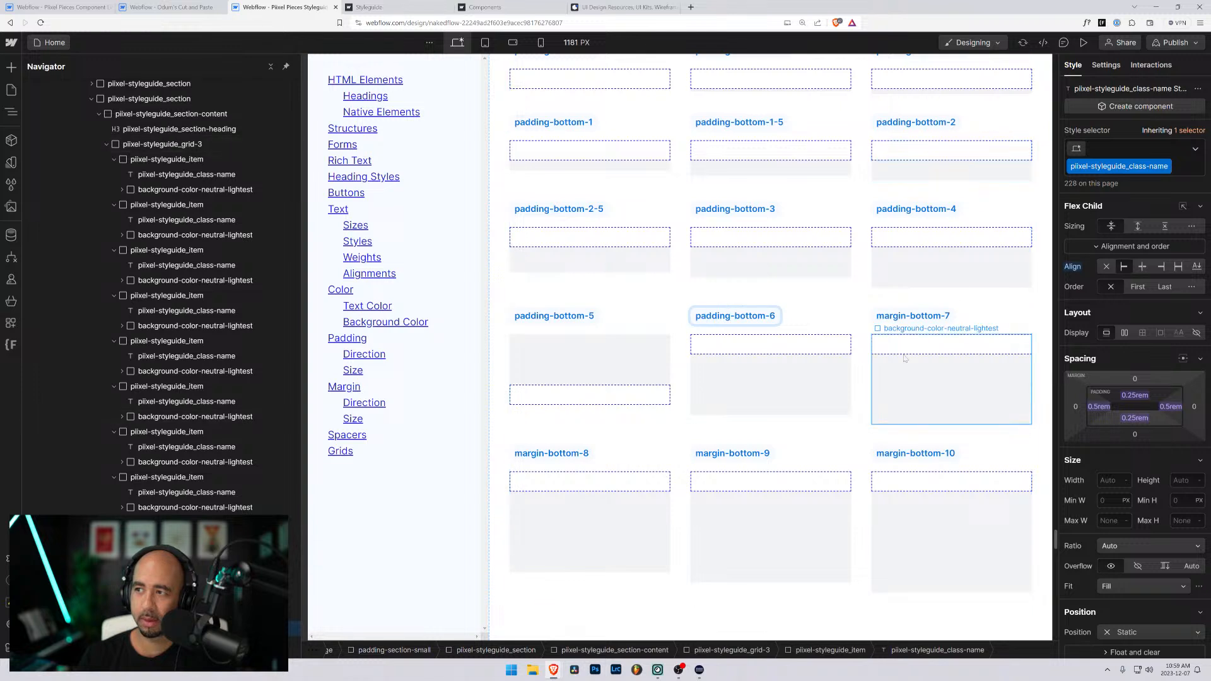
pyautogui.click(891, 317)
pyautogui.moveTo(906, 316); pyautogui.dragTo(874, 316)
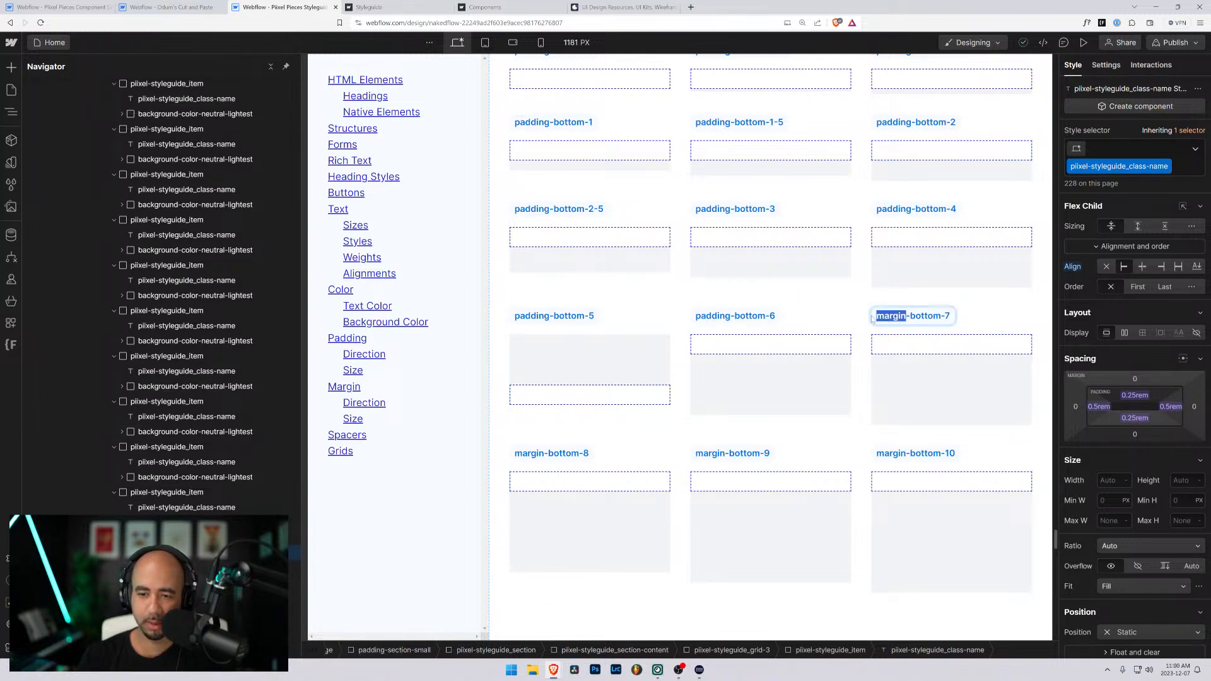
pyautogui.write('padding')
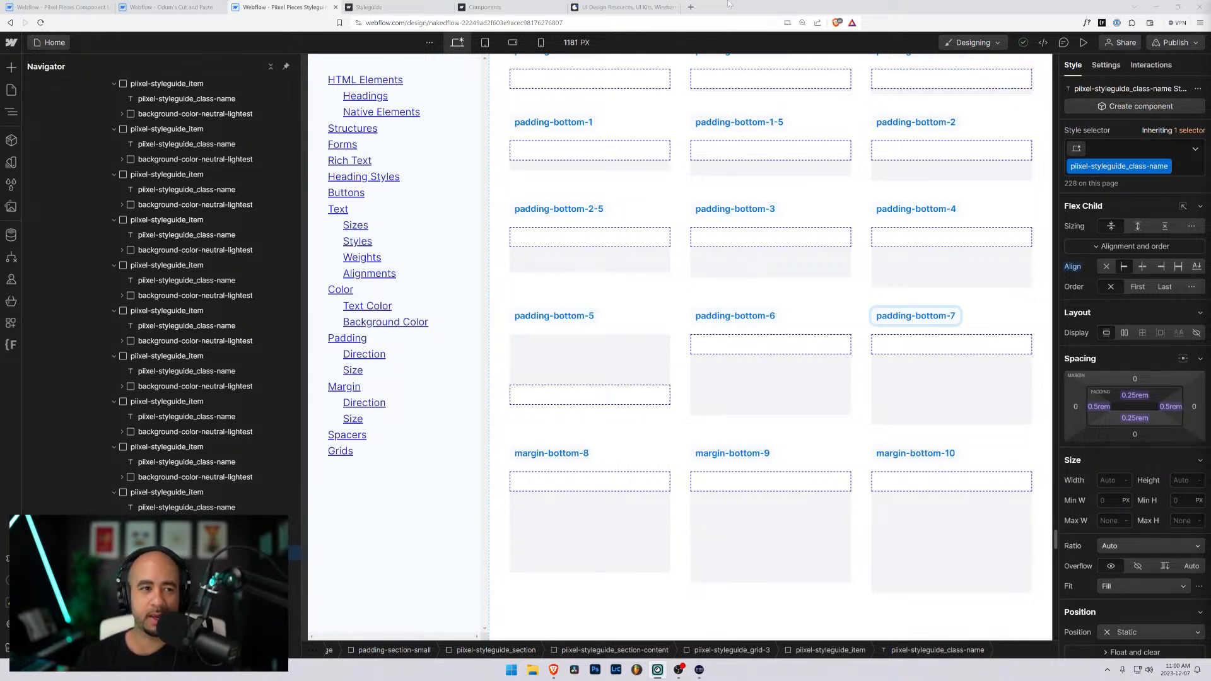
# - Switch to the published Styleguide page and reduce its browser zoom to 80%
pyautogui.click(395, 7)
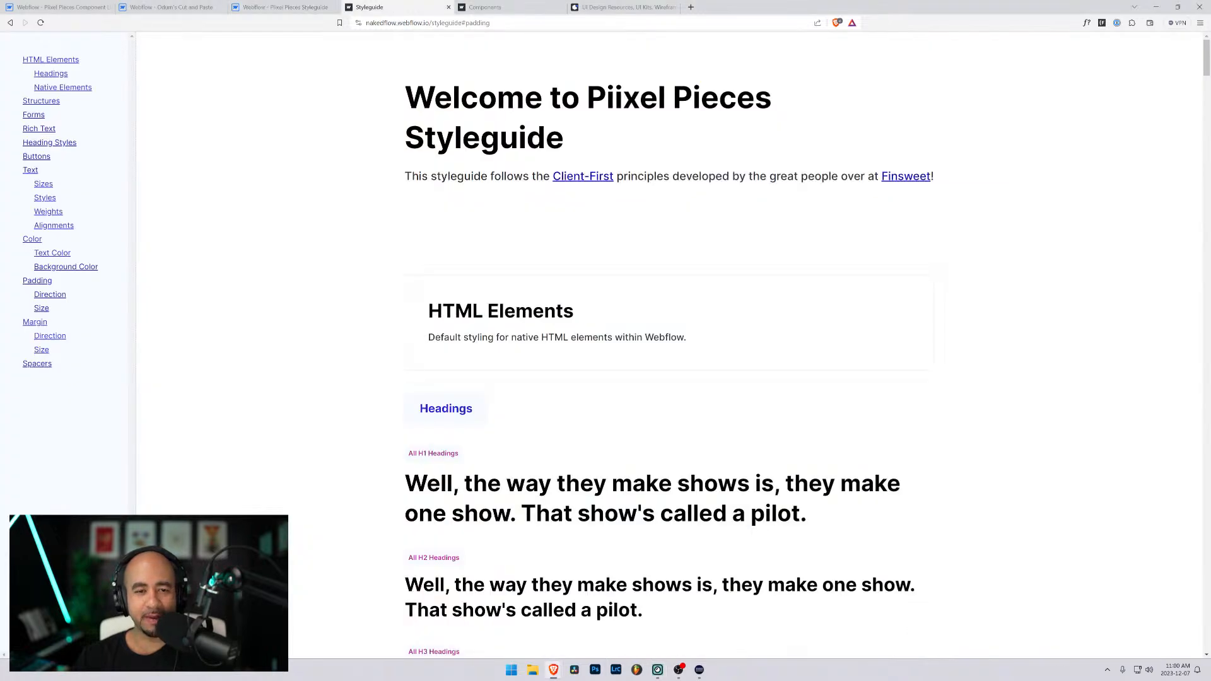
pyautogui.hotkey('ctrl', '-')
pyautogui.hotkey('ctrl', '-')
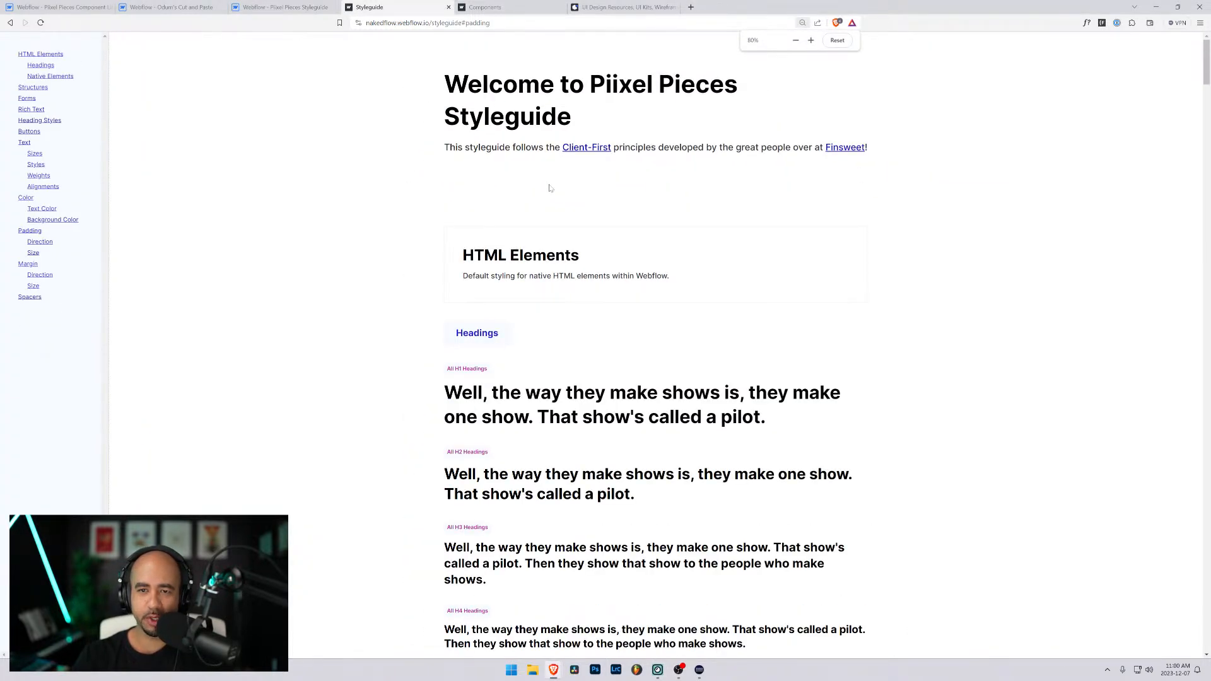
# - Restore the published Styleguide page's browser zoom to its default level and return to the page's beginning
pyautogui.hotkey('ctrl', '+')
pyautogui.hotkey('ctrl', '+')
pyautogui.scroll(-3, 544, 217)
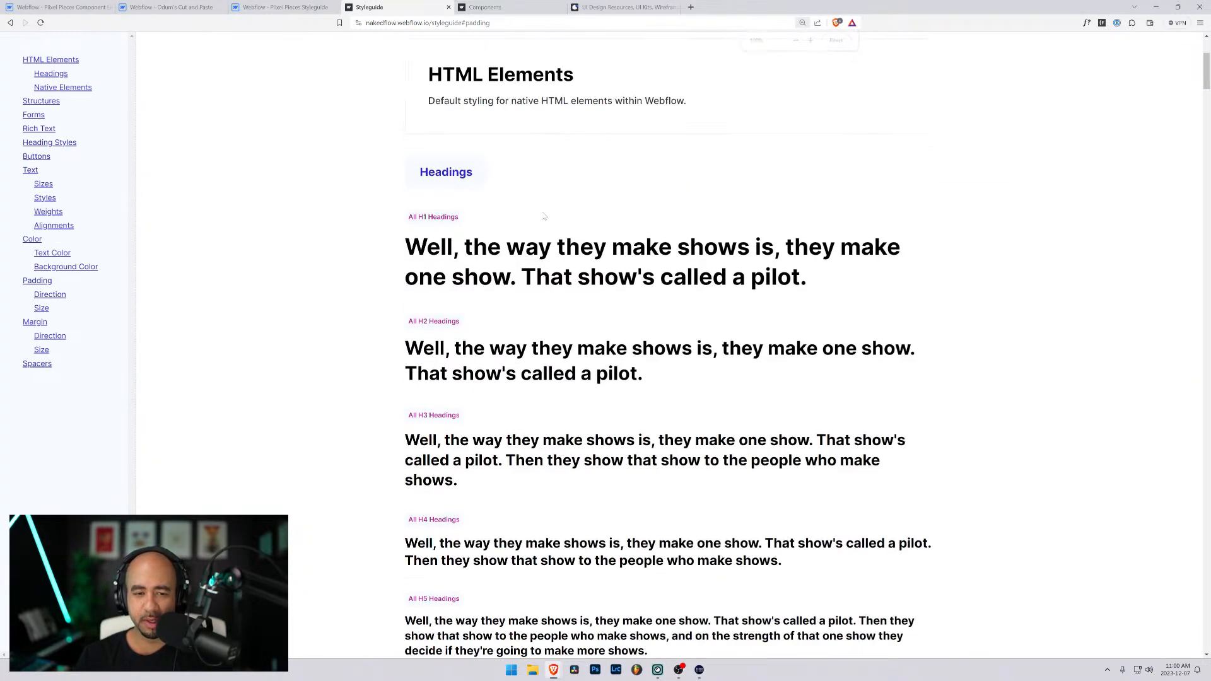
pyautogui.moveTo(1204, 70)
pyautogui.mouseDown()
pyautogui.moveTo(1204, 196)
pyautogui.moveTo(1203, 56)
pyautogui.mouseUp()
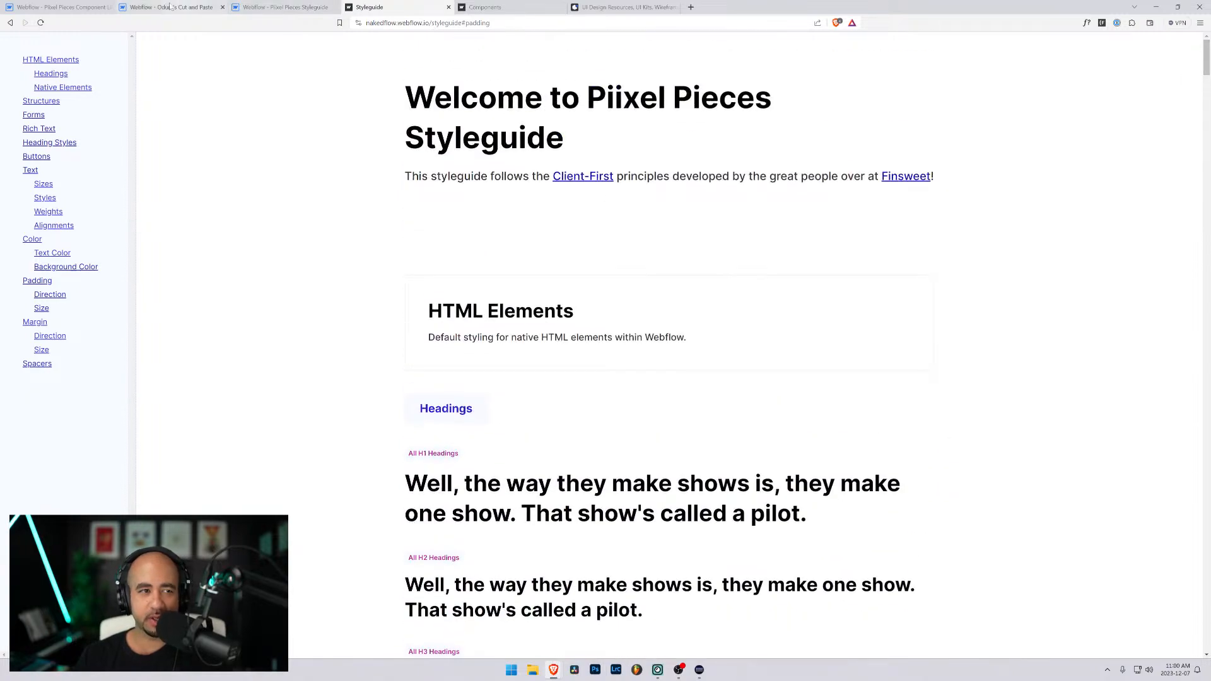
# - Look over the Piixel Pieces component project in Webflow, its published Components page, and the site's home page
pyautogui.click(63, 6)
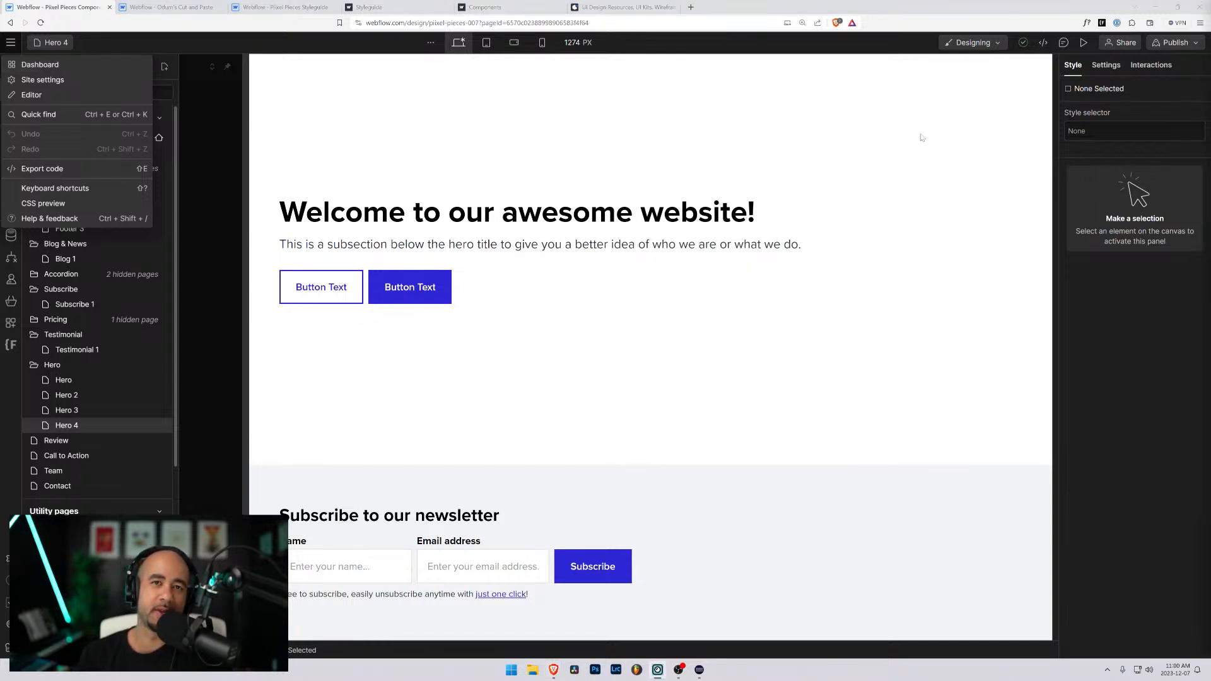
pyautogui.click(512, 6)
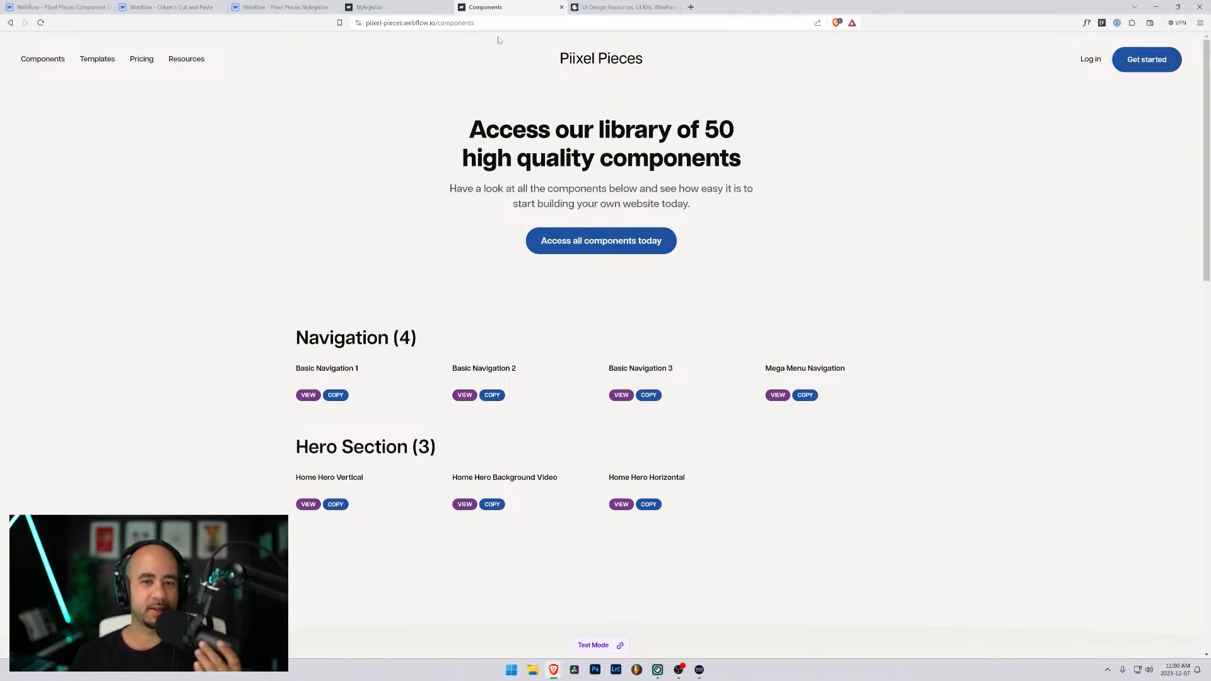
pyautogui.click(596, 58)
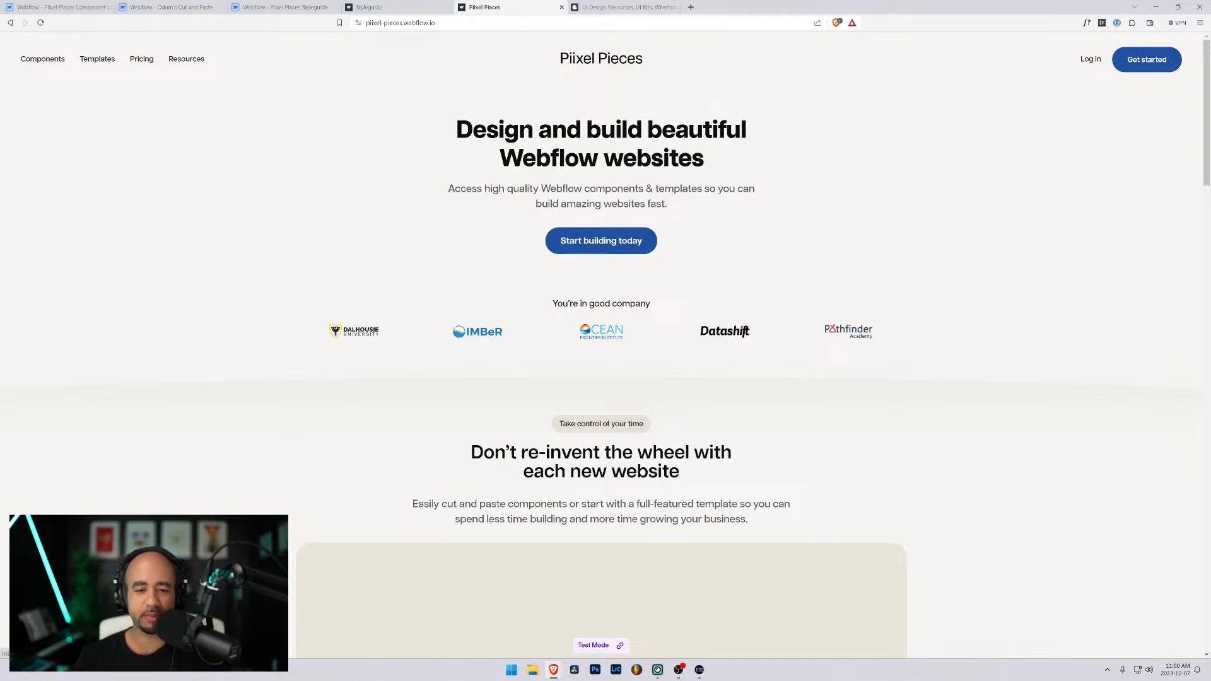
pyautogui.scroll(-20, 323, 340)
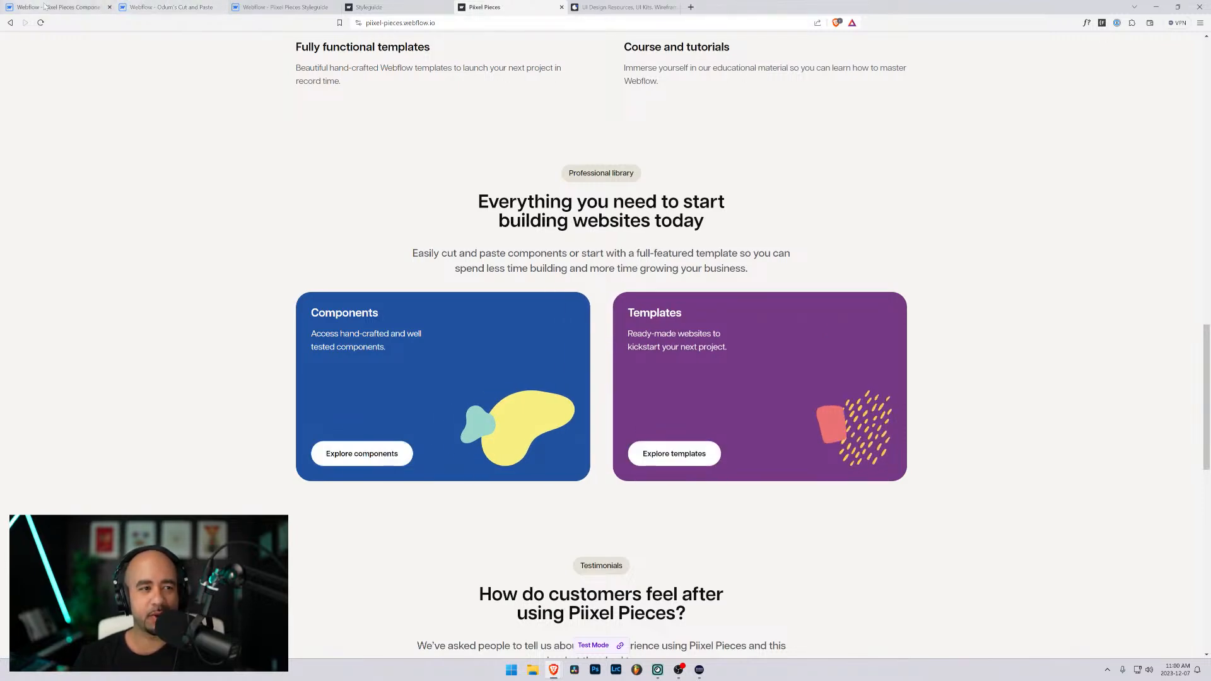
# - Switch to the Styleguide project in Webflow and review its margin classes, Bottom Margins and Bottom Padding sections
pyautogui.click(276, 7)
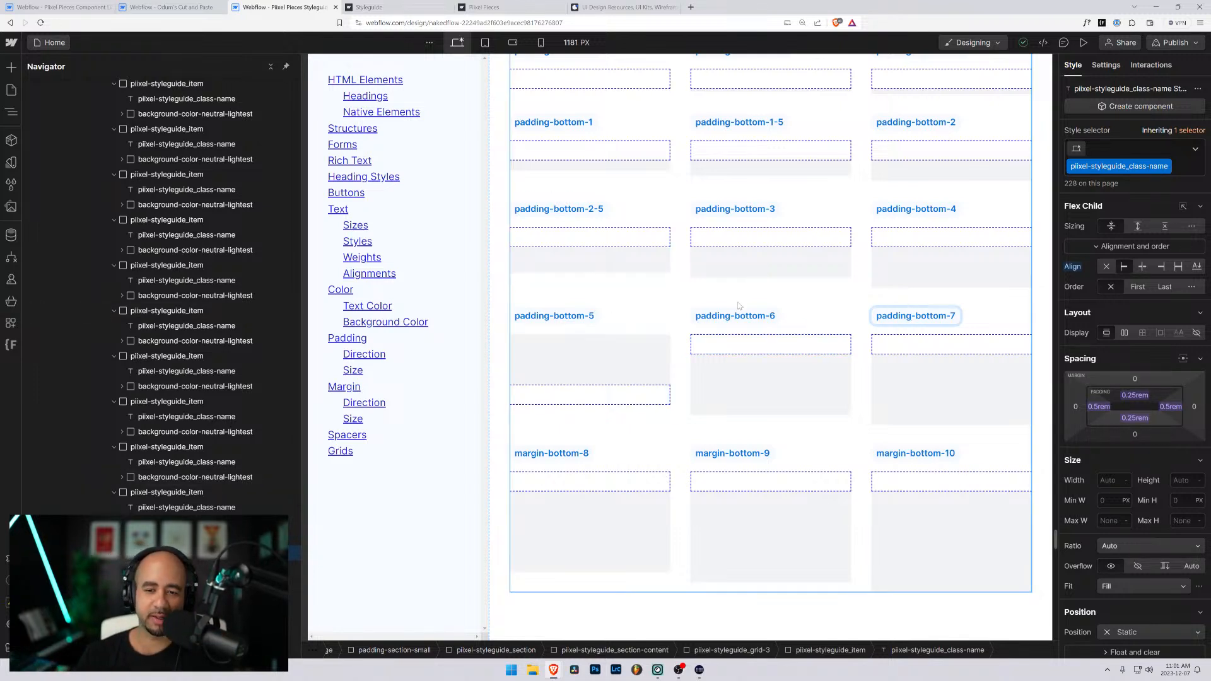
pyautogui.scroll(4, 725, 304)
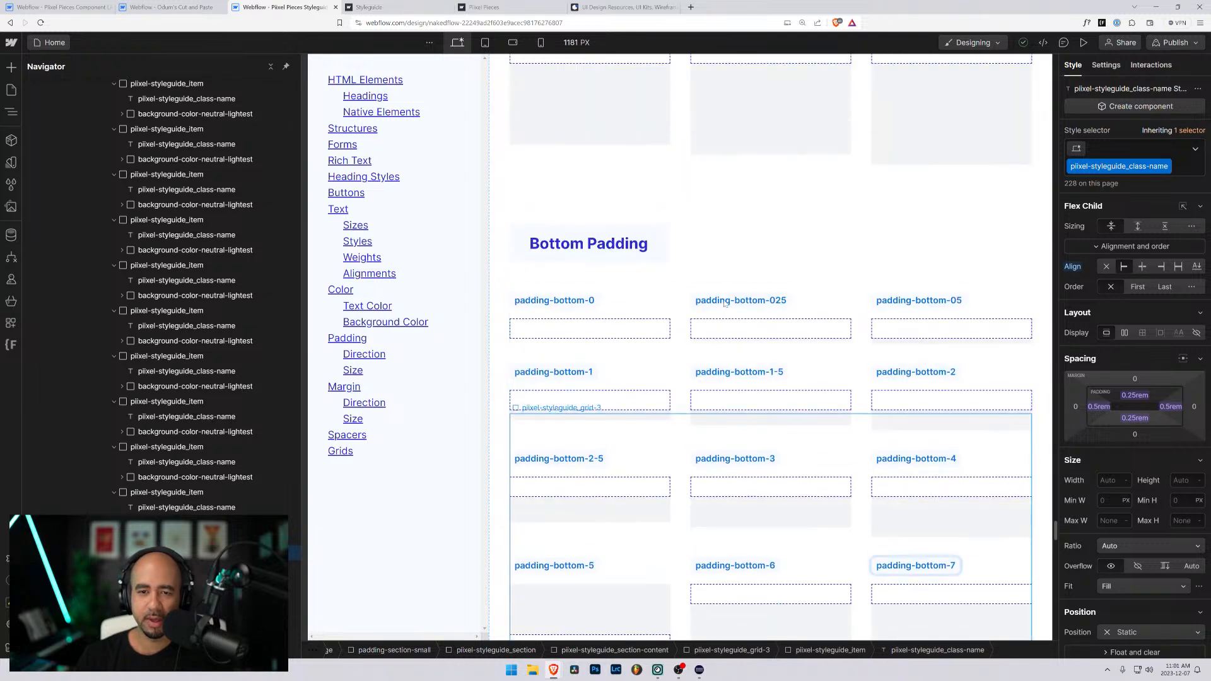
pyautogui.scroll(-4, 725, 303)
pyautogui.scroll(5, 581, 313)
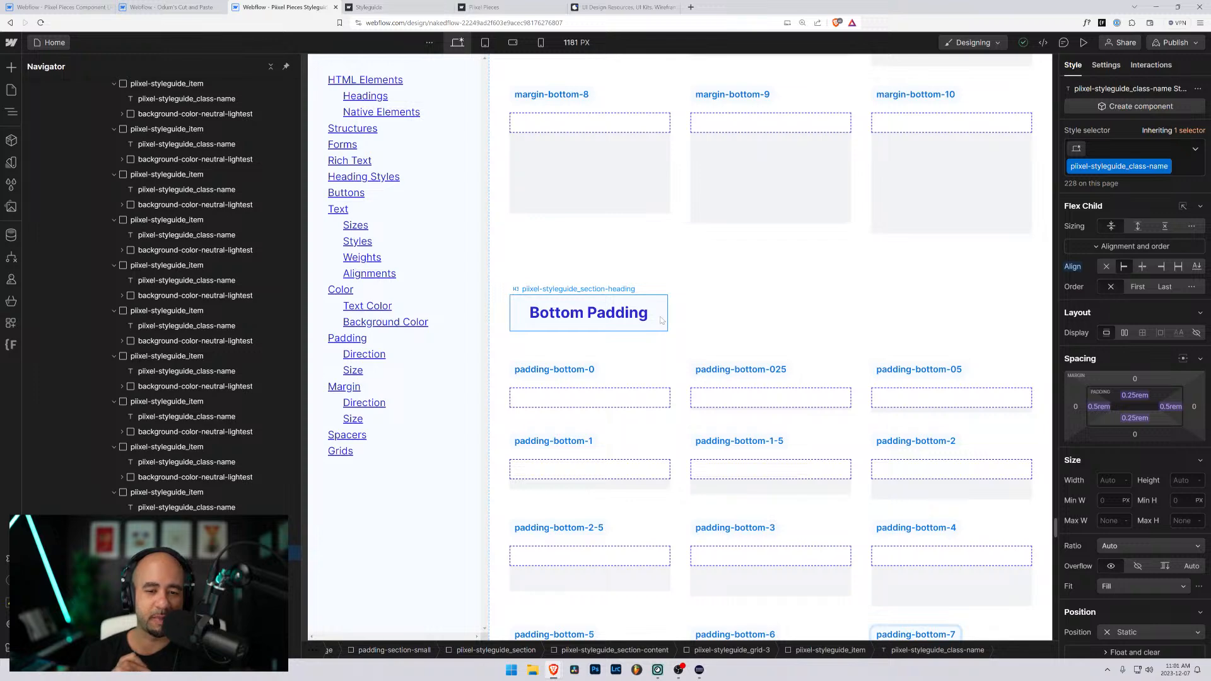
pyautogui.scroll(15, 757, 346)
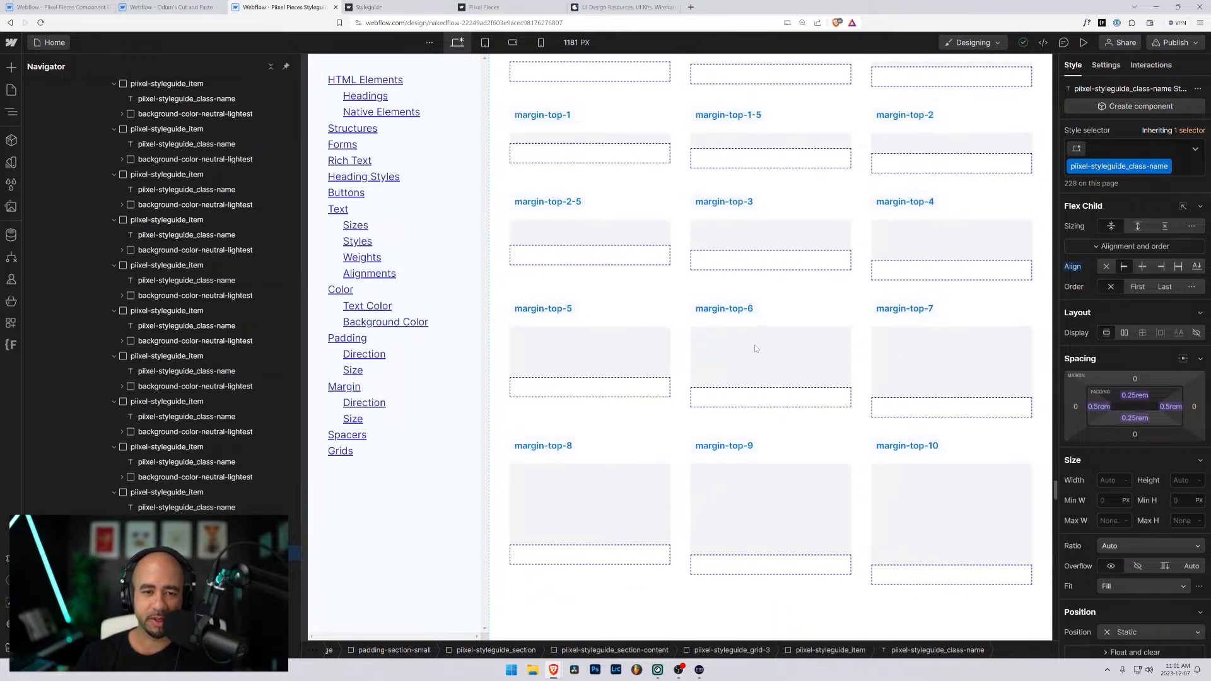
pyautogui.scroll(15, 755, 348)
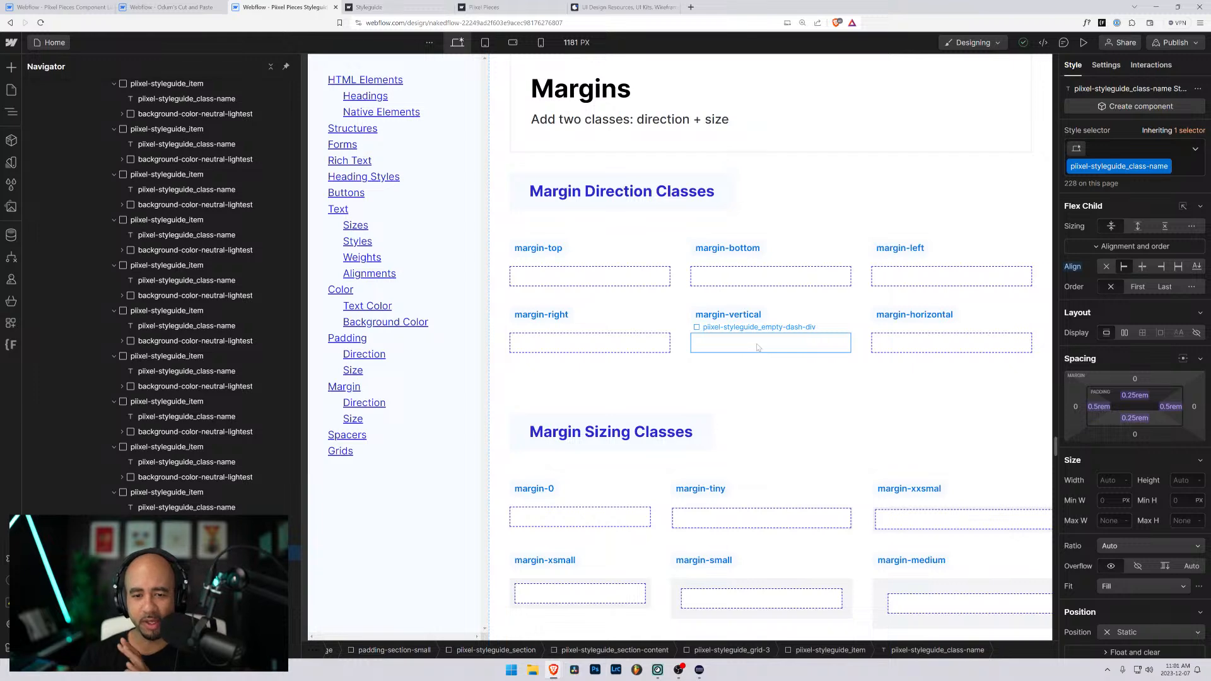
pyautogui.scroll(-20, 757, 346)
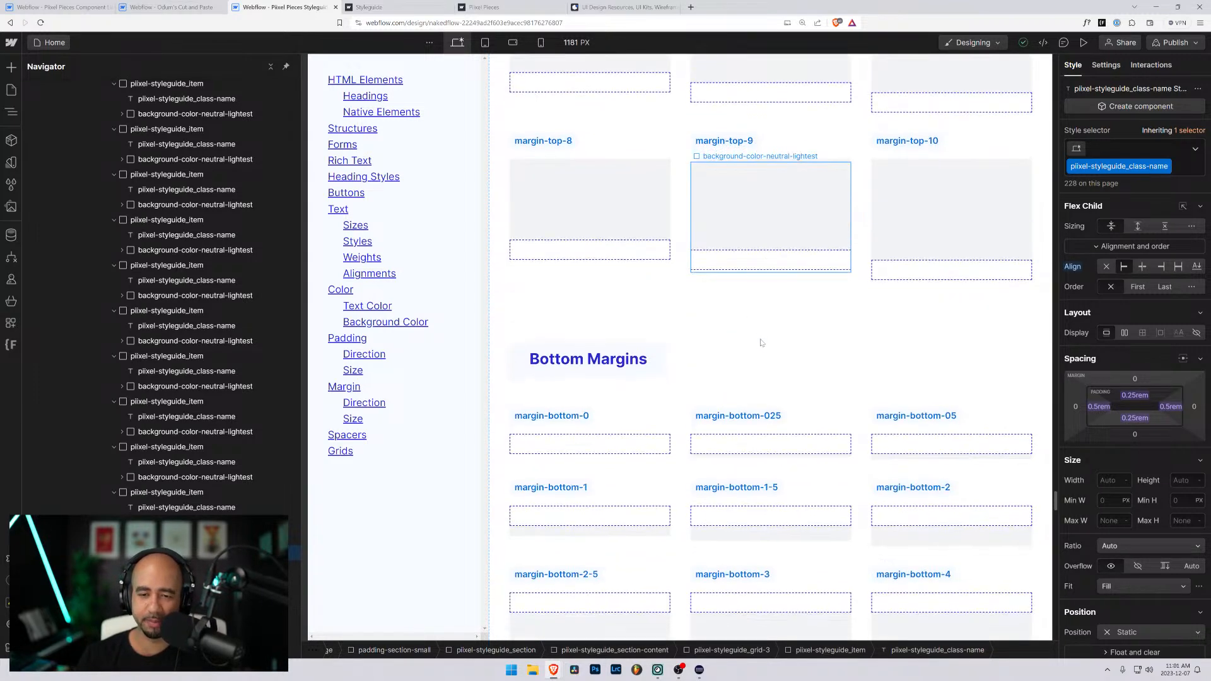
pyautogui.scroll(-5, 762, 343)
pyautogui.scroll(-5, 761, 341)
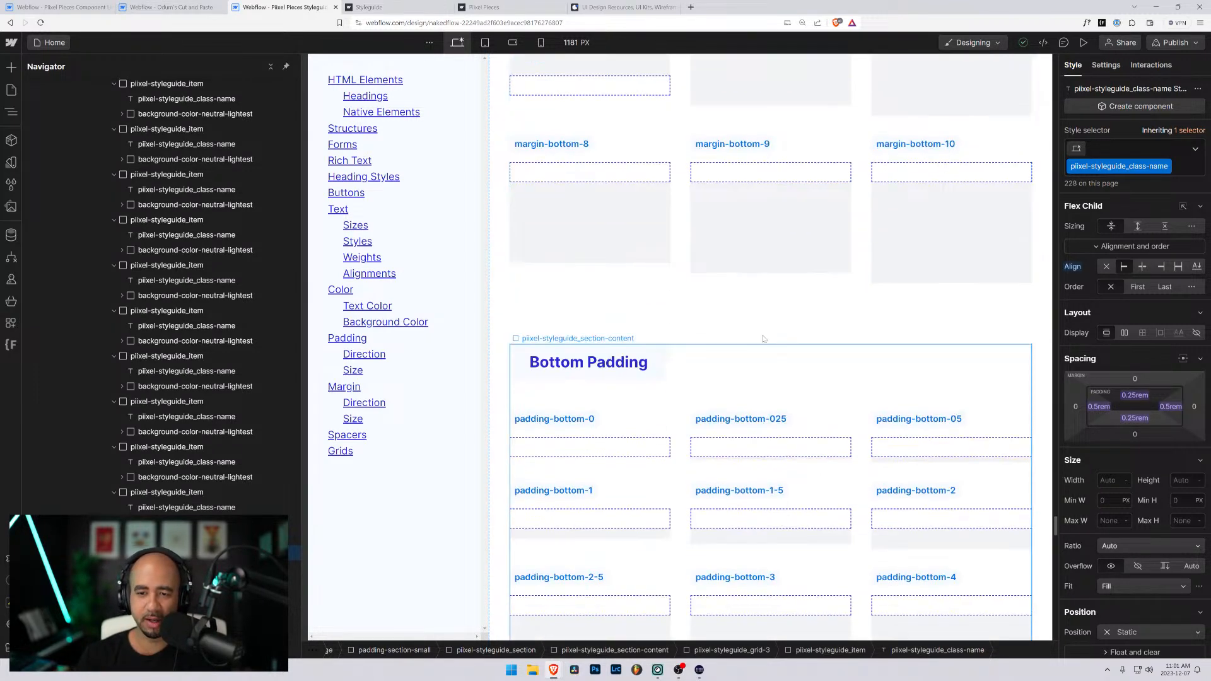
pyautogui.scroll(3, 763, 339)
pyautogui.scroll(-3, 762, 338)
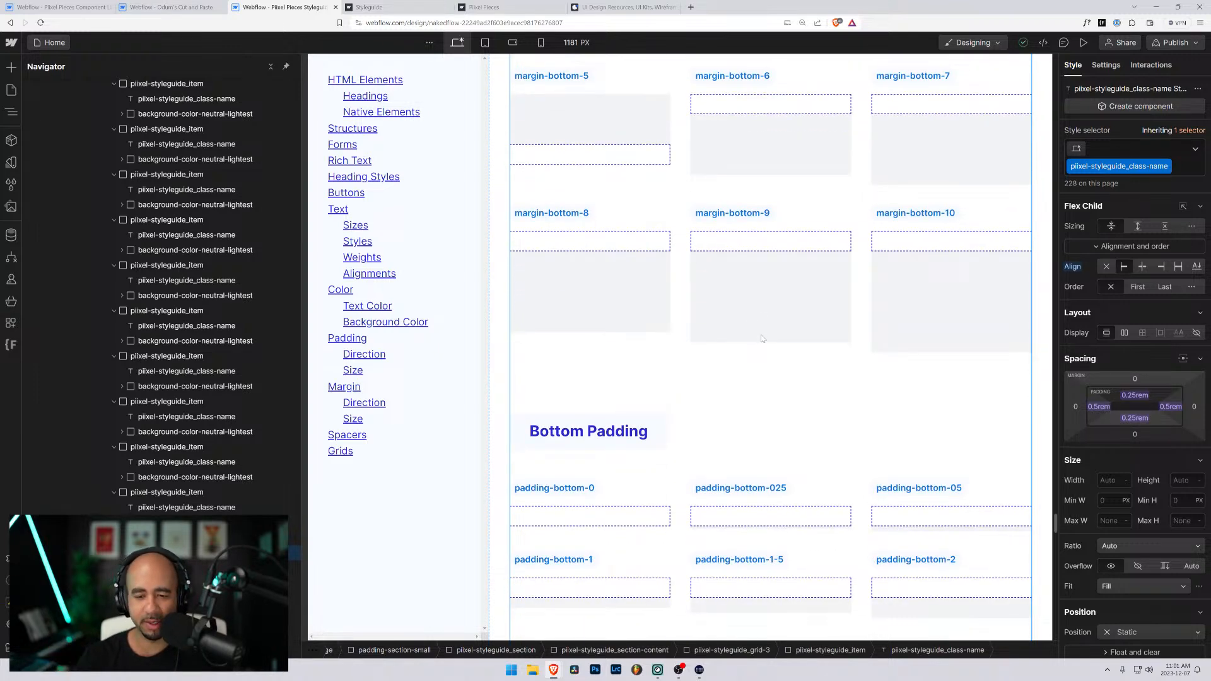
# - Rename the last-row labels under Bottom Padding to padding-bottom-8, padding-bottom-9 and padding-bottom-10
pyautogui.scroll(-7, 762, 344)
pyautogui.scroll(-5, 761, 346)
pyautogui.scroll(3, 761, 346)
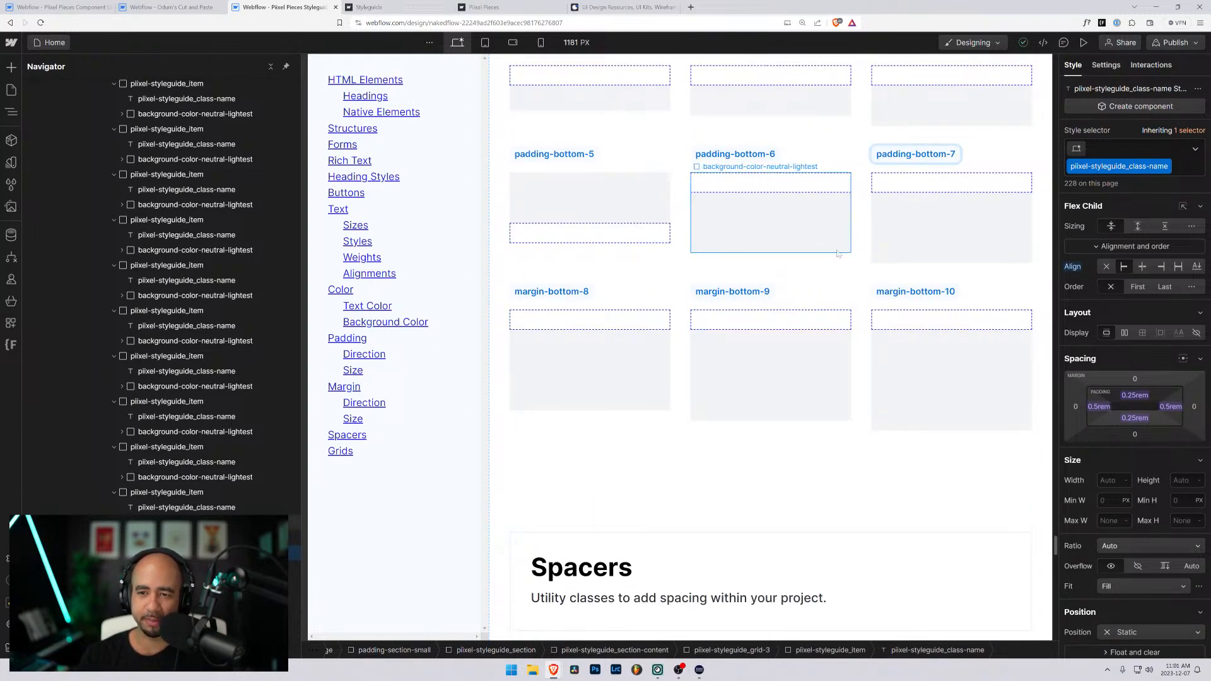
pyautogui.doubleClick(558, 296)
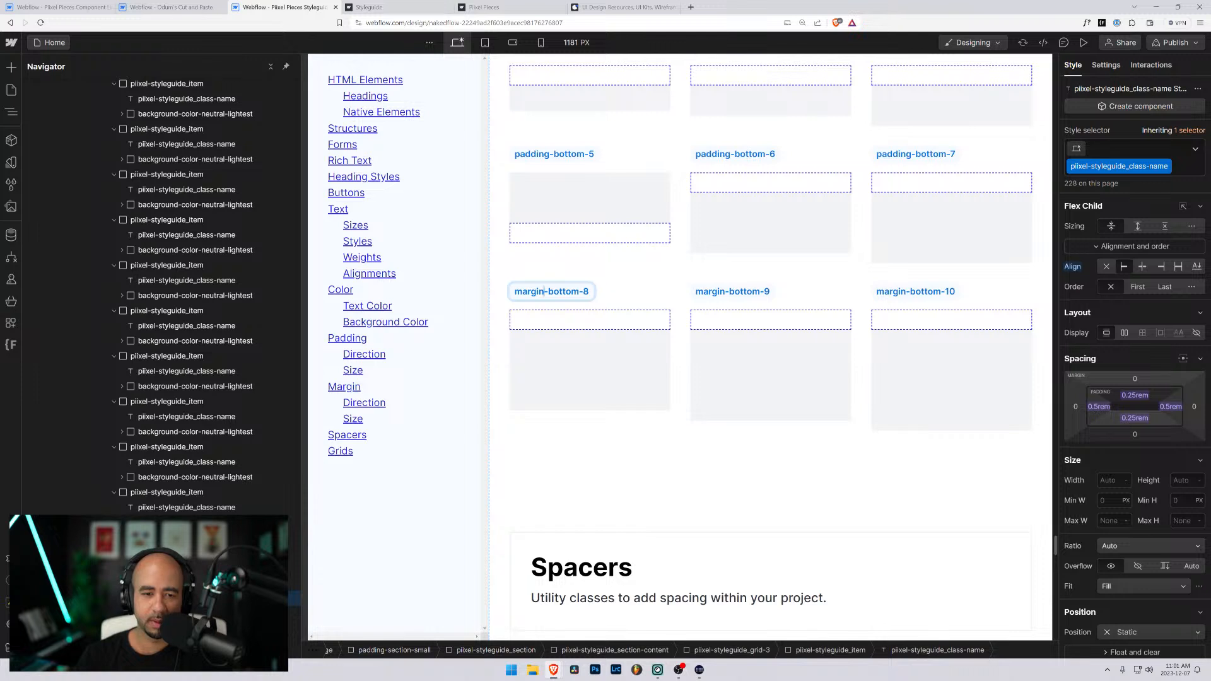
pyautogui.doubleClick(529, 291)
pyautogui.write('padding')
pyautogui.doubleClick(717, 291)
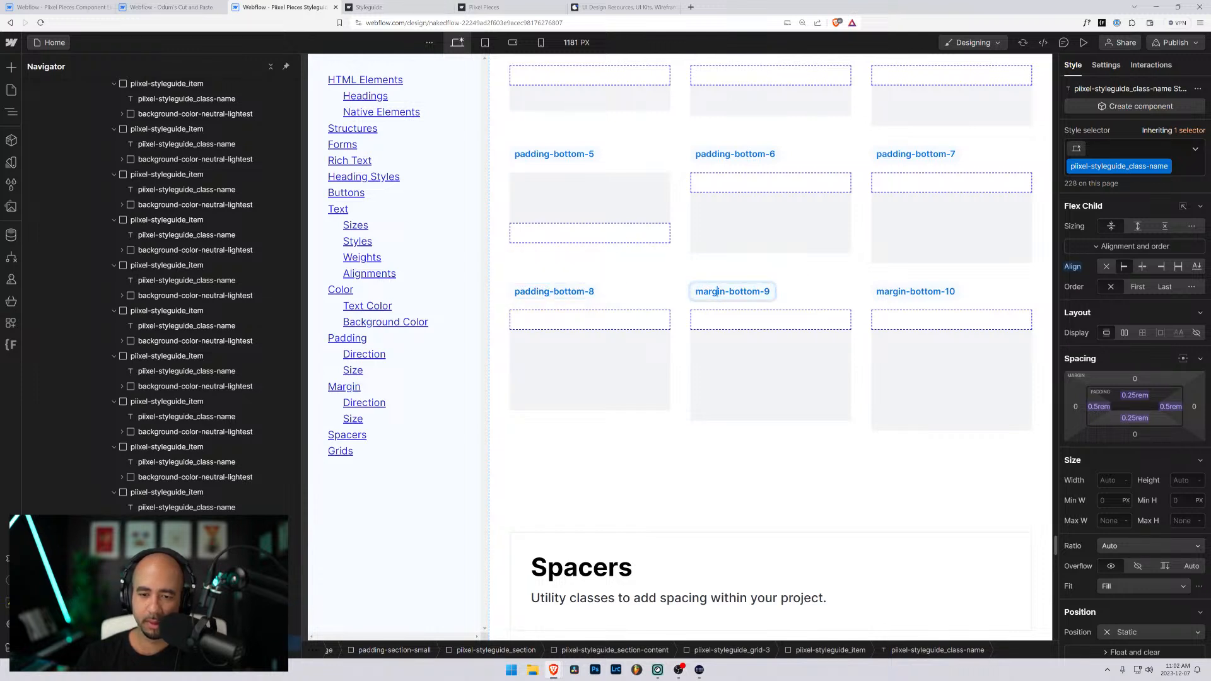
pyautogui.doubleClick(717, 292)
pyautogui.write('padding')
pyautogui.doubleClick(898, 291)
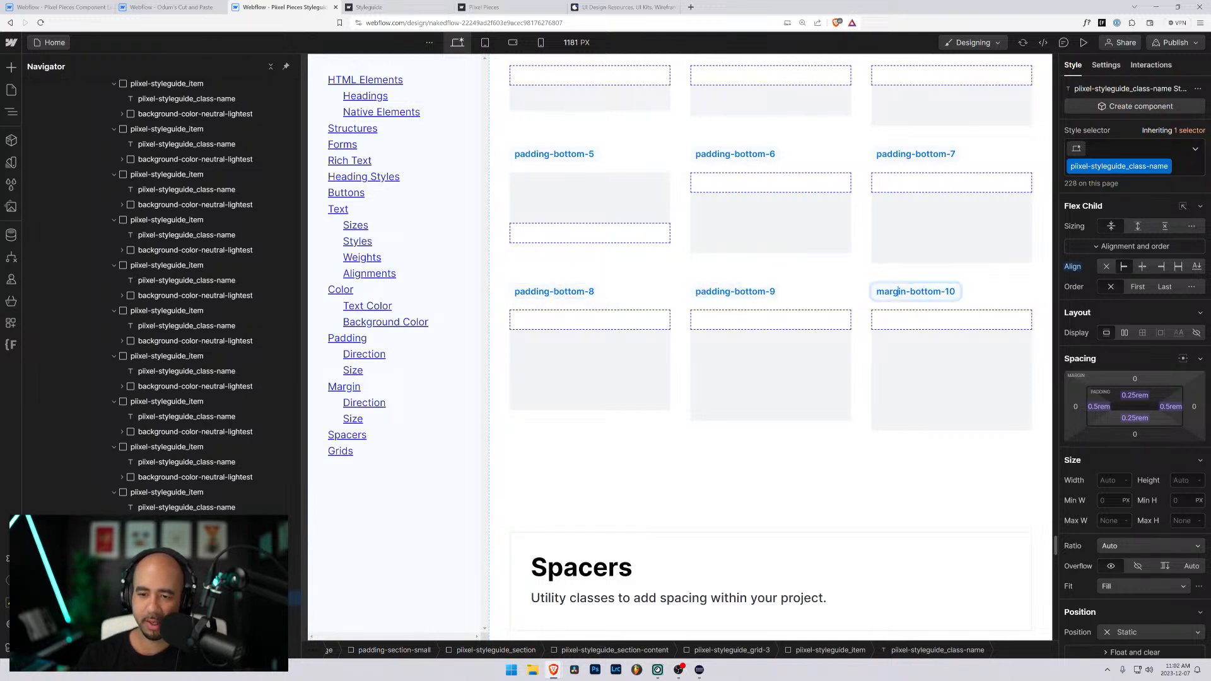
pyautogui.doubleClick(890, 291)
pyautogui.write('padding')
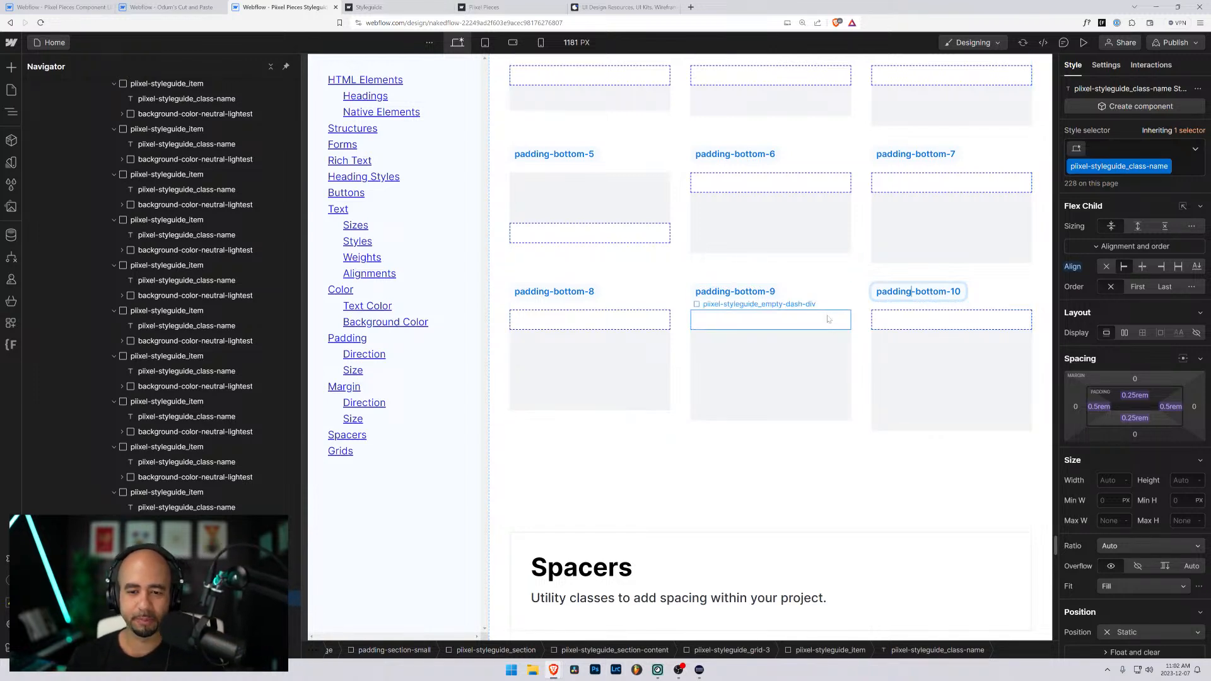
# - Examine the Bottom Padding examples and inspect the class on the wrapper div under the padding-bottom-6 label
pyautogui.click(914, 319)
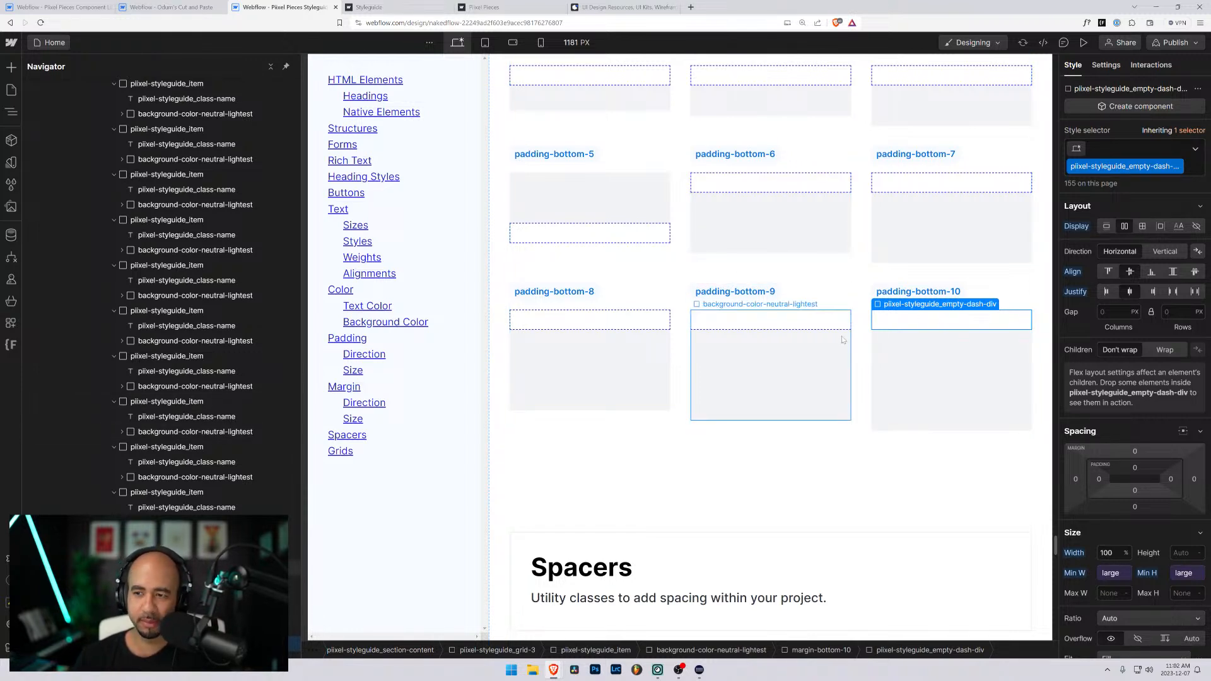
pyautogui.scroll(6, 757, 341)
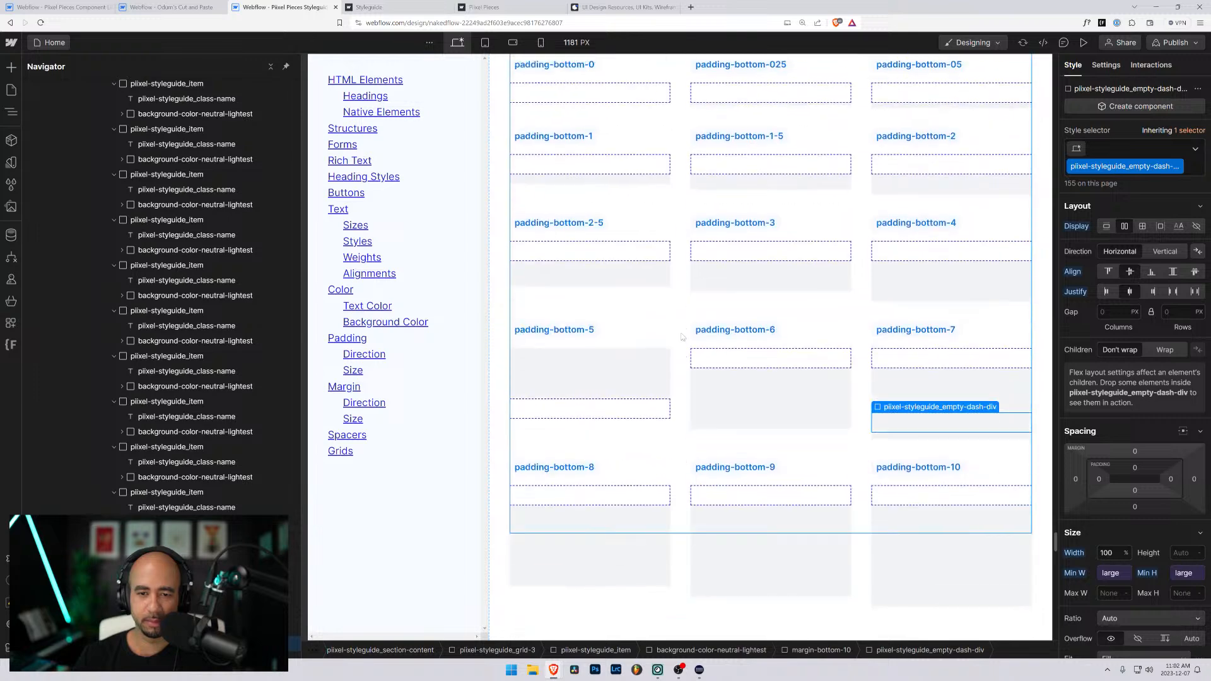
pyautogui.scroll(-3, 728, 341)
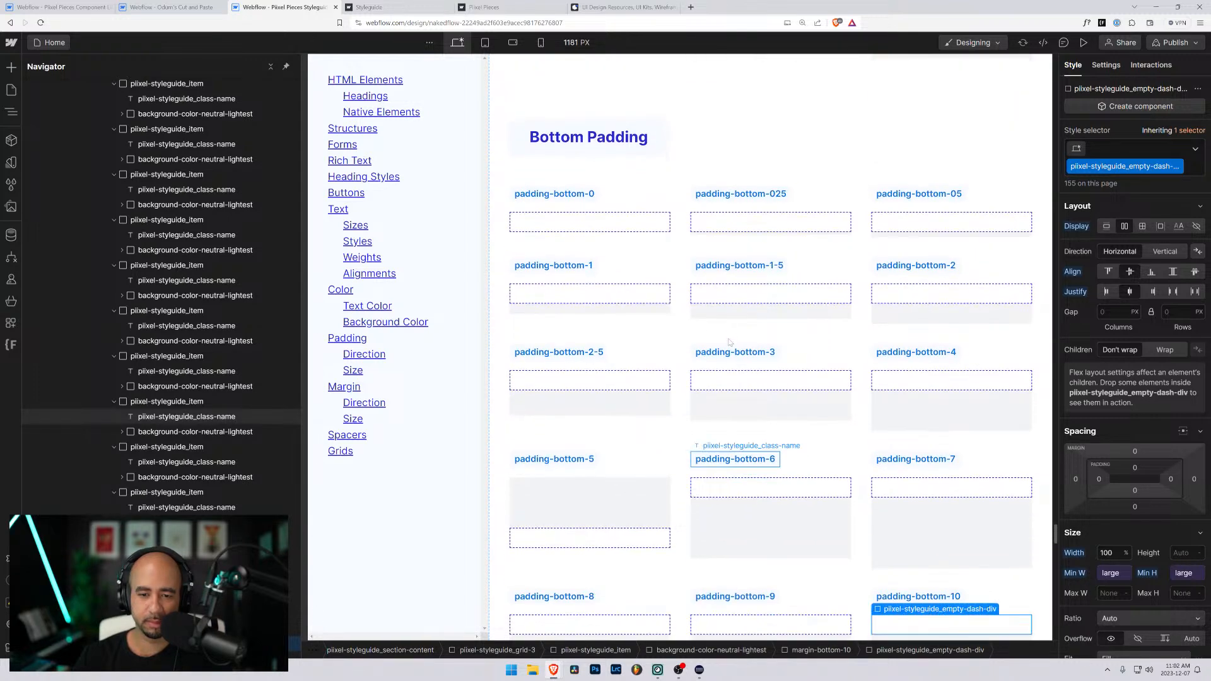
pyautogui.scroll(-5, 728, 341)
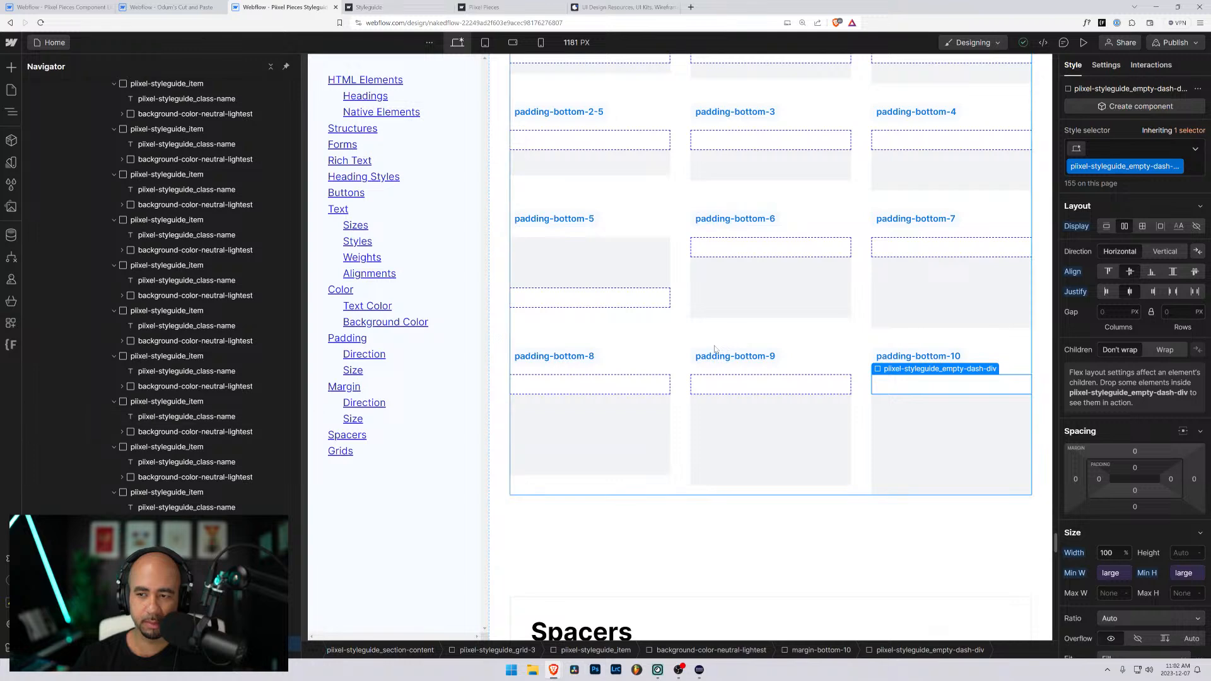
pyautogui.scroll(2, 757, 354)
pyautogui.scroll(3, 758, 354)
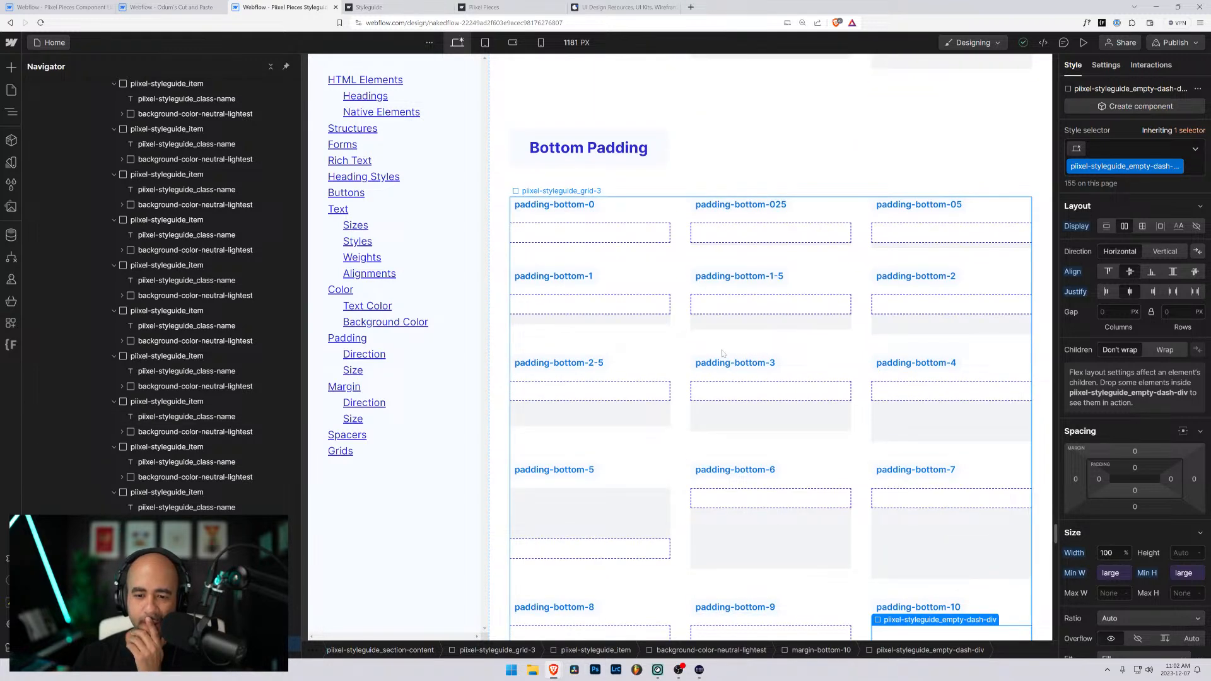
pyautogui.click(757, 501)
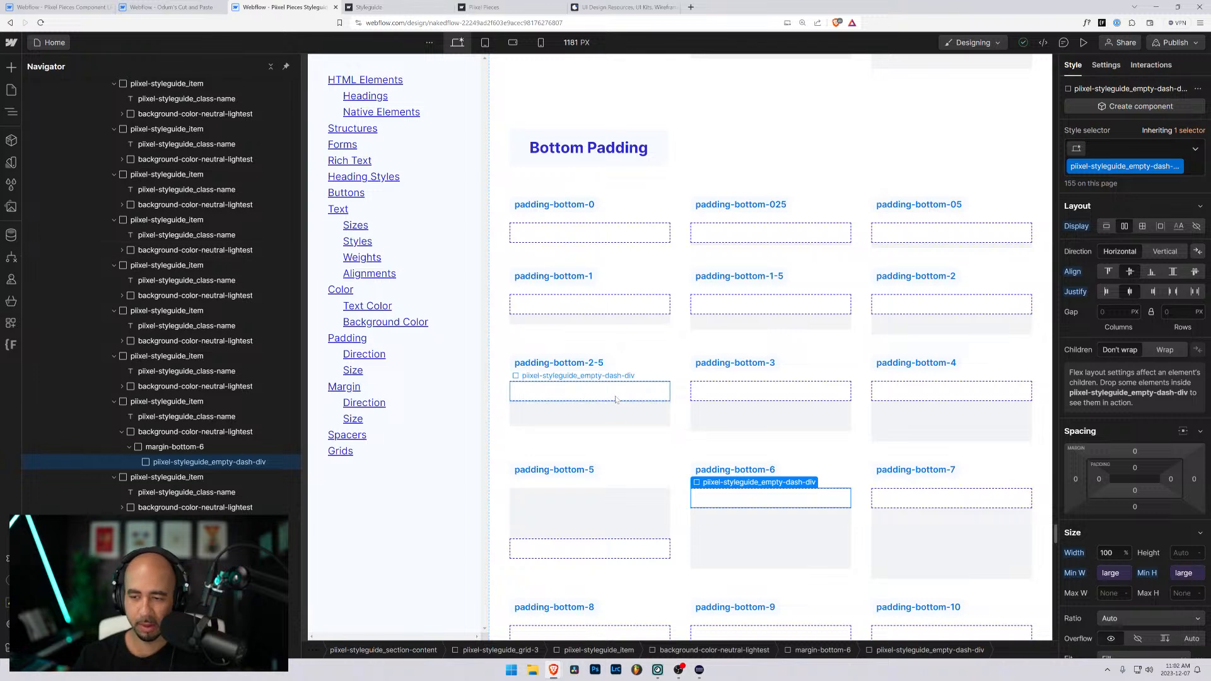
pyautogui.hotkey('ctrl', 'Up')
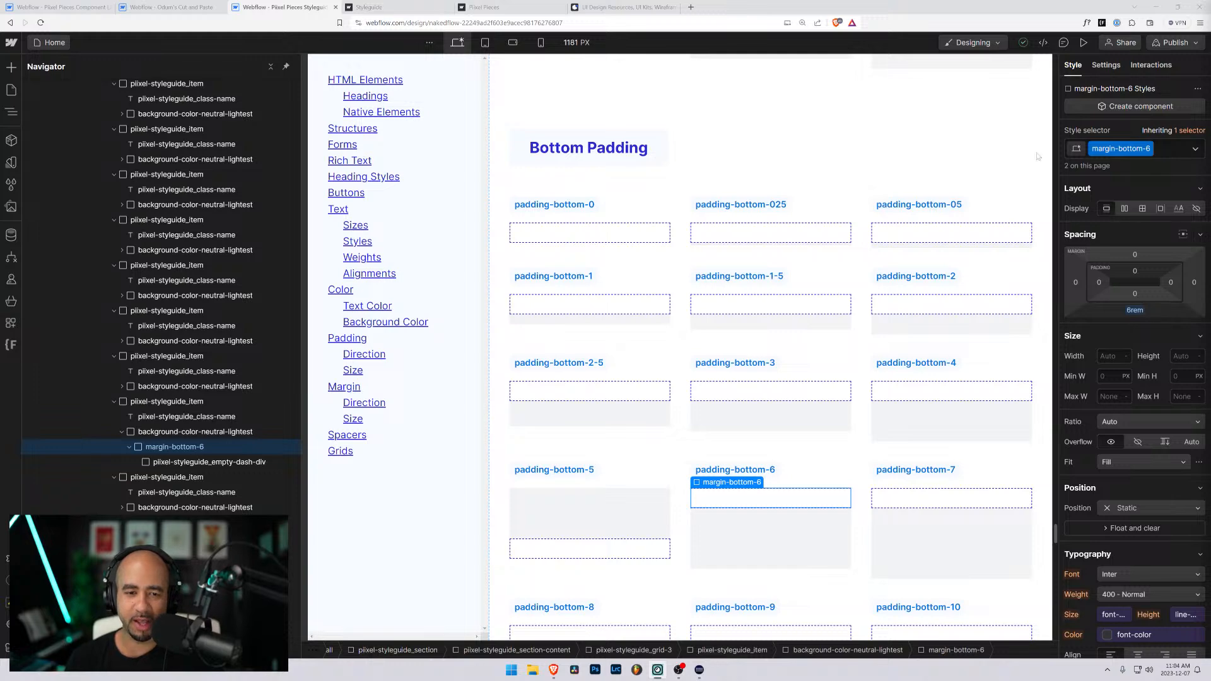
# - Replace the margin-bottom-0 class on the wrapper under the padding-bottom-0 label with a new padding-bottom-0 class and set its bottom padding to 0rem
pyautogui.click(645, 239)
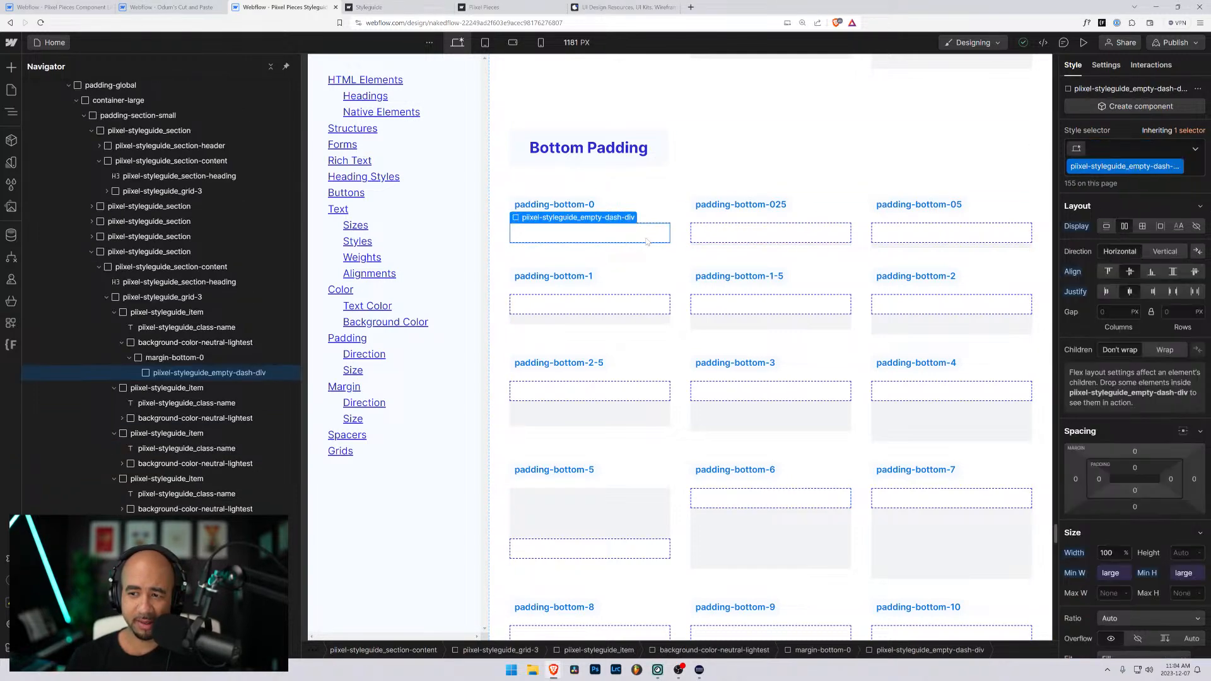
pyautogui.hotkey('ctrl', 'Up')
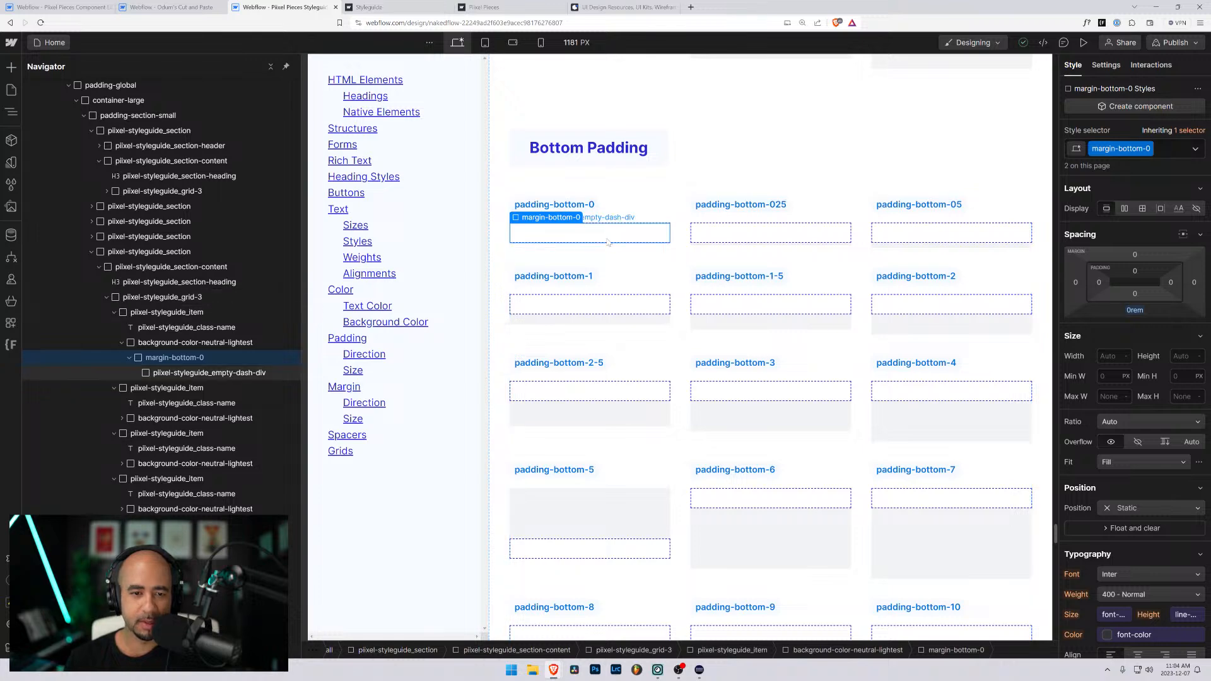
pyautogui.click(1170, 149)
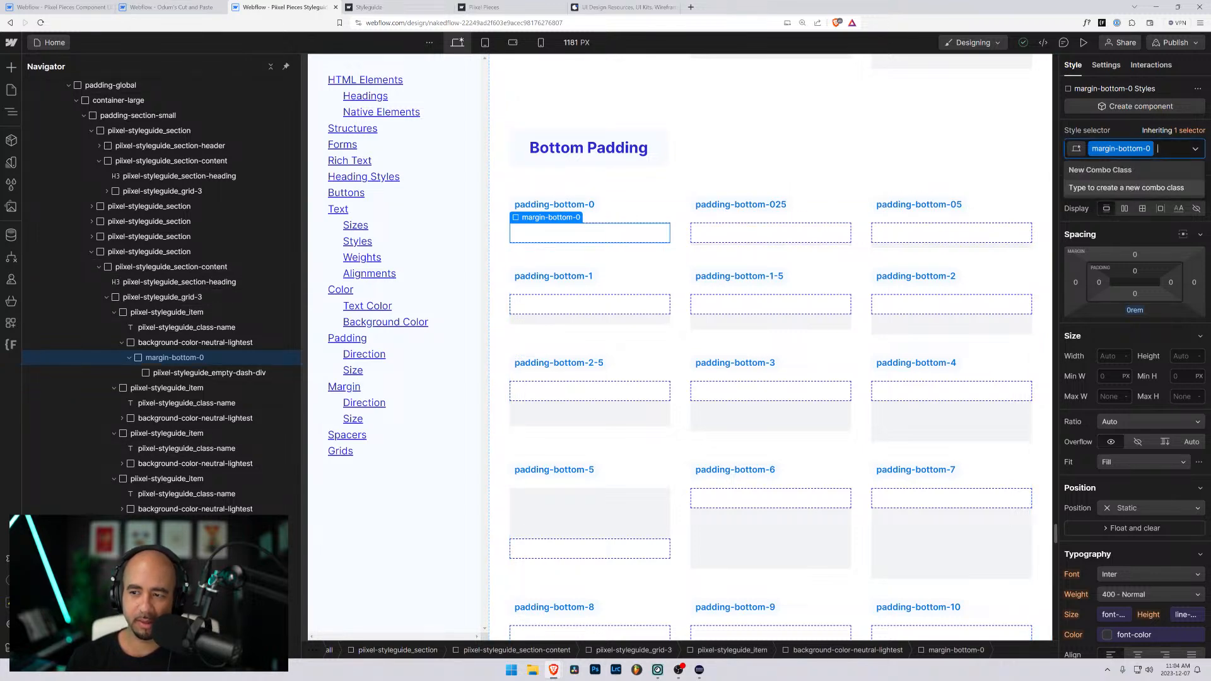
pyautogui.press('BackSpace')
pyautogui.write('padding=-')
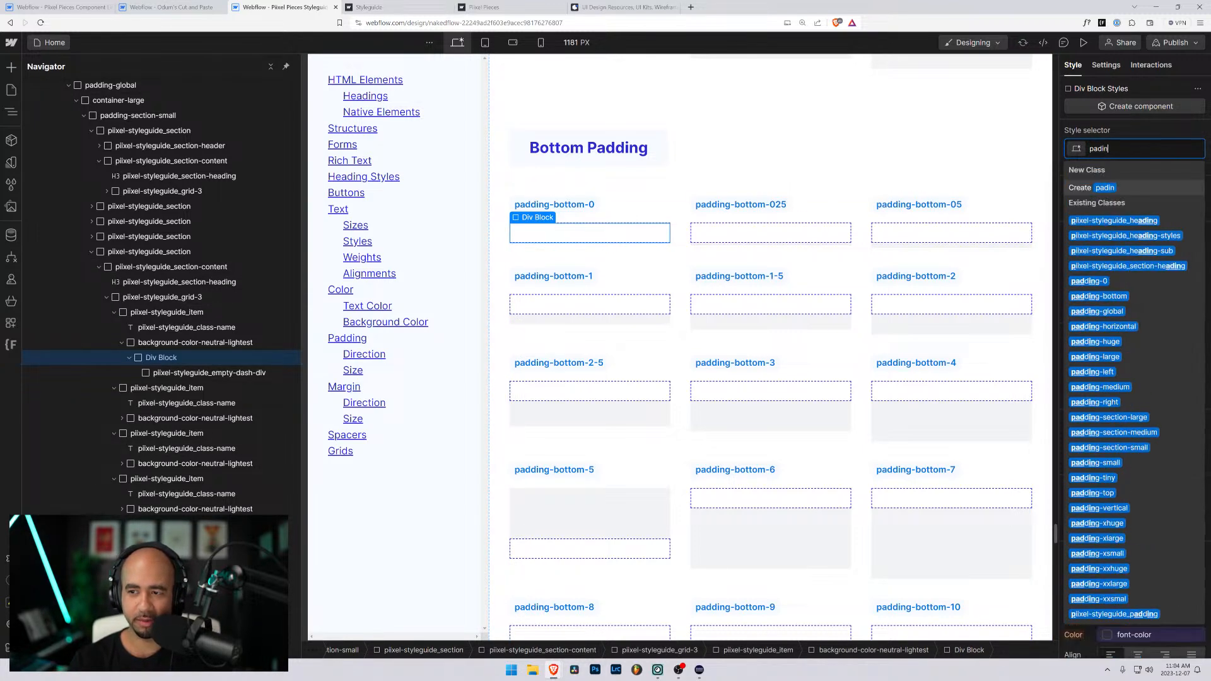
pyautogui.press('BackSpace')
pyautogui.press('BackSpace')
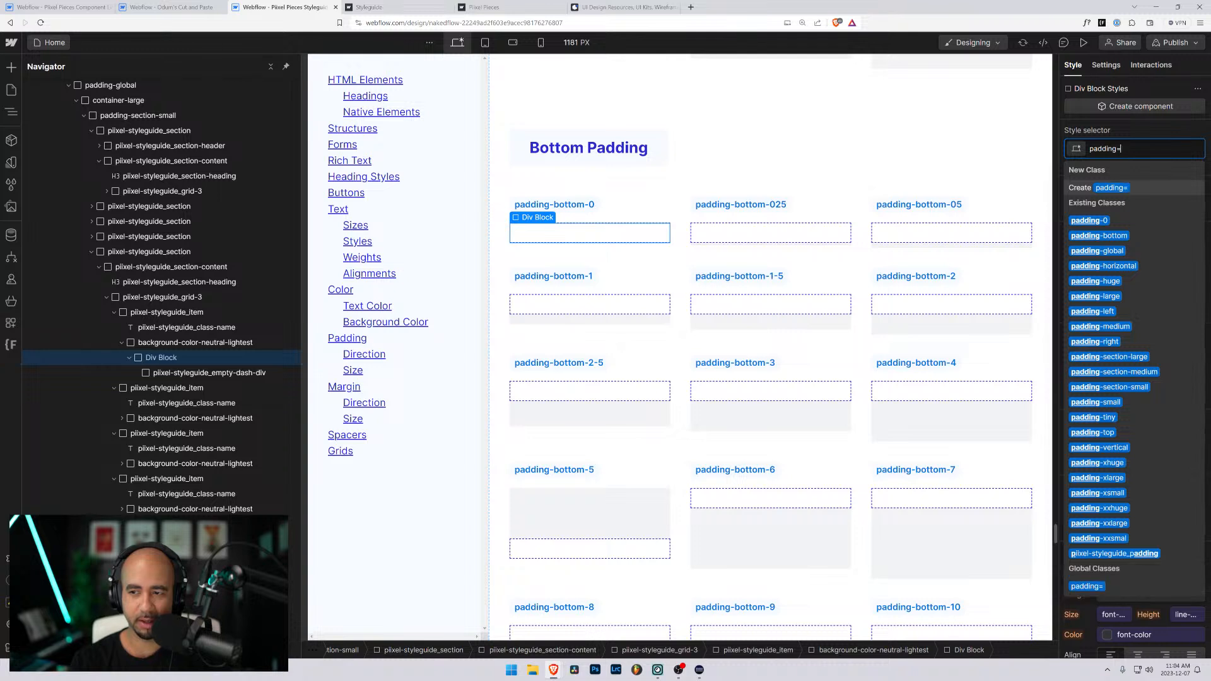
pyautogui.write('-bottom-0')
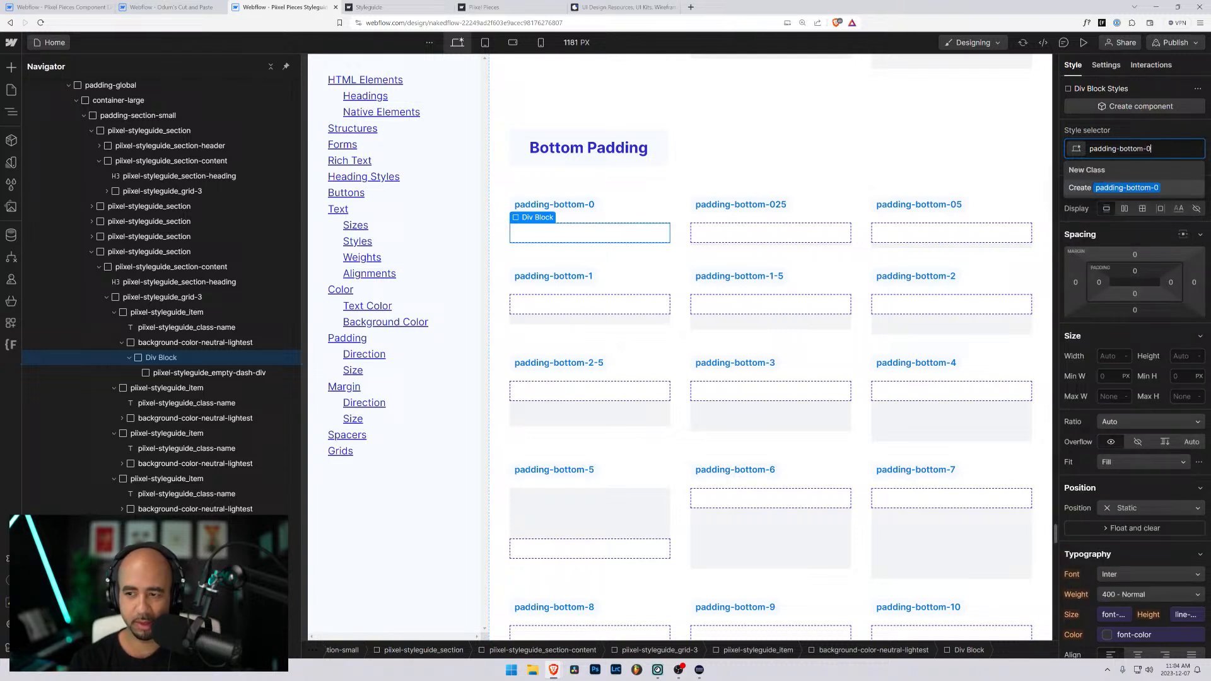
pyautogui.hotkey('ctrl', 'a')
pyautogui.press('Right')
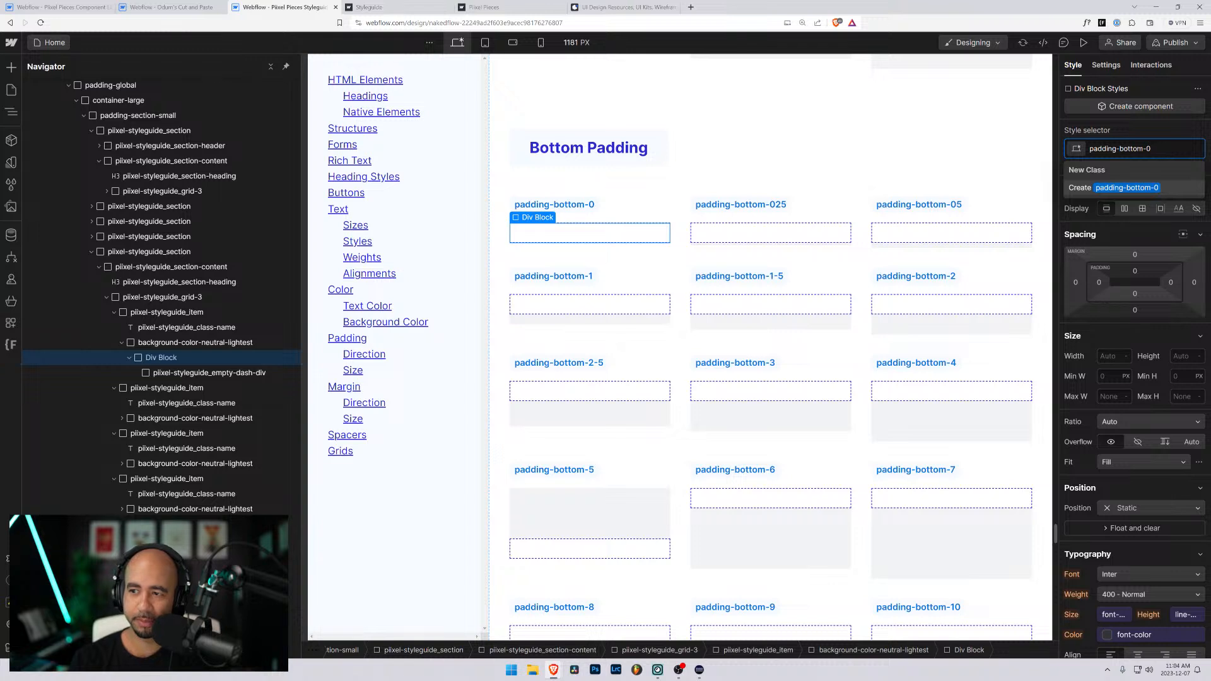
pyautogui.press('Return')
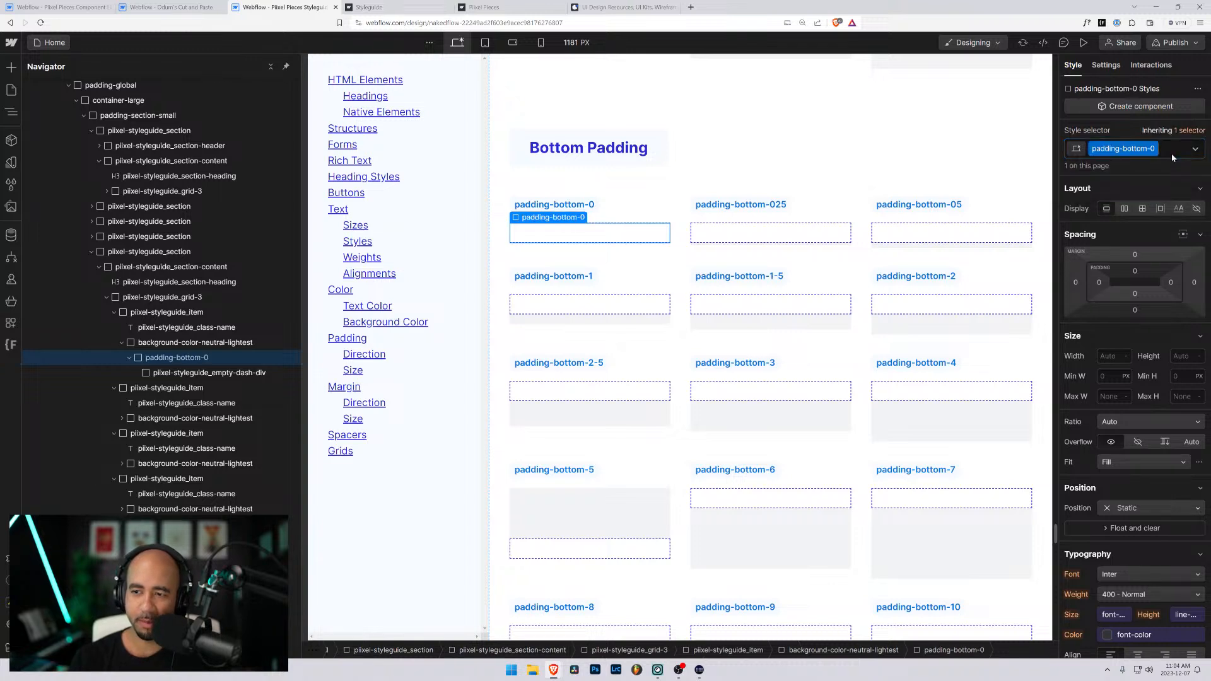
pyautogui.click(1134, 294)
pyautogui.write('0rem')
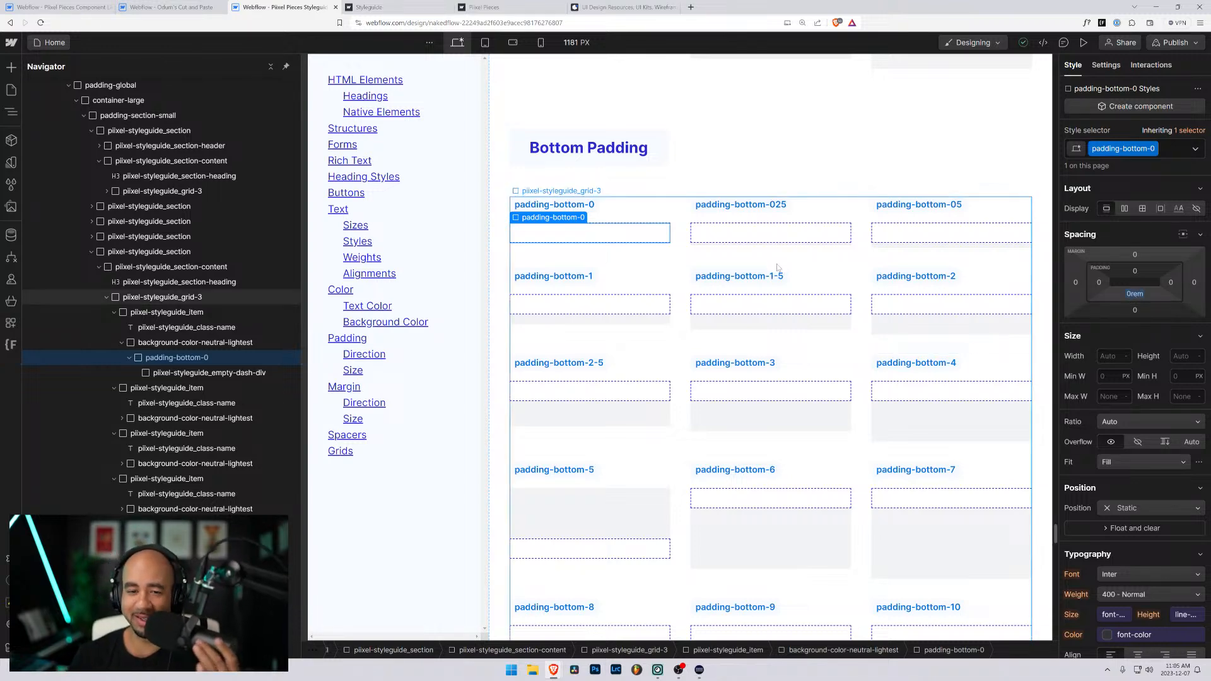
# - Replace the margin-bottom-025 class on the wrapper under the padding-bottom-025 label with a new padding-bottom-025 class and set its bottom padding to 0.25rem
pyautogui.click(782, 232)
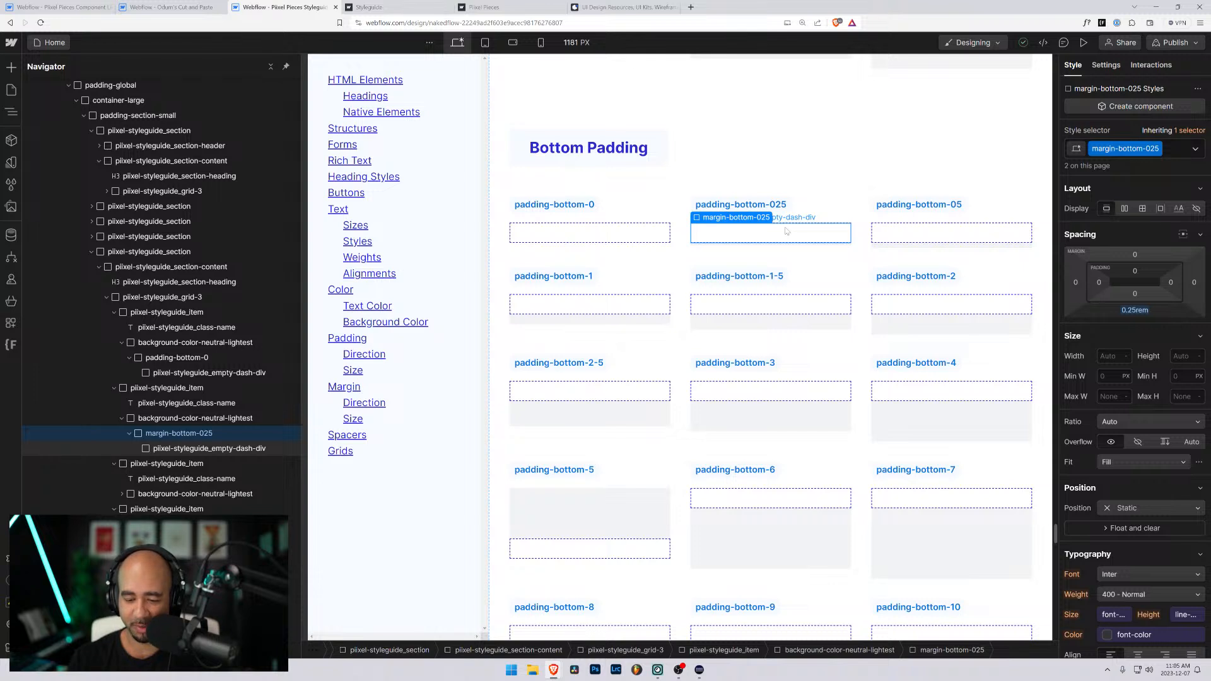
pyautogui.hotkey('ctrl', 'Return')
pyautogui.press('BackSpace')
pyautogui.write('padding-bottom-')
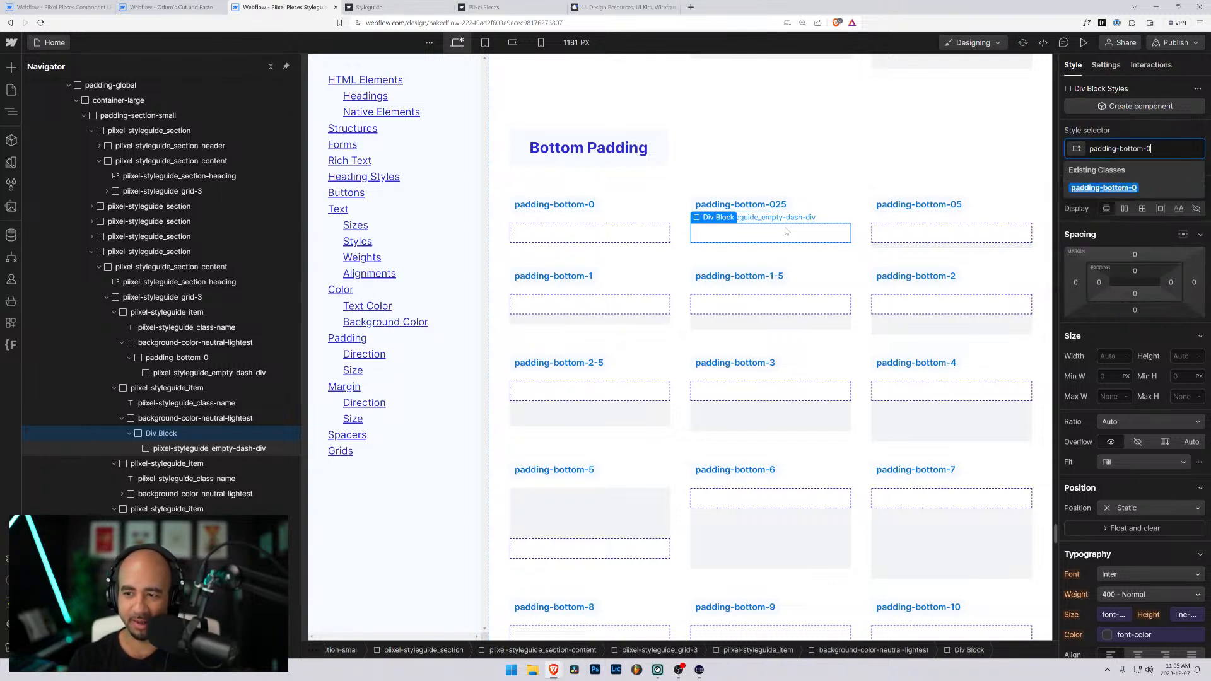
pyautogui.write('025')
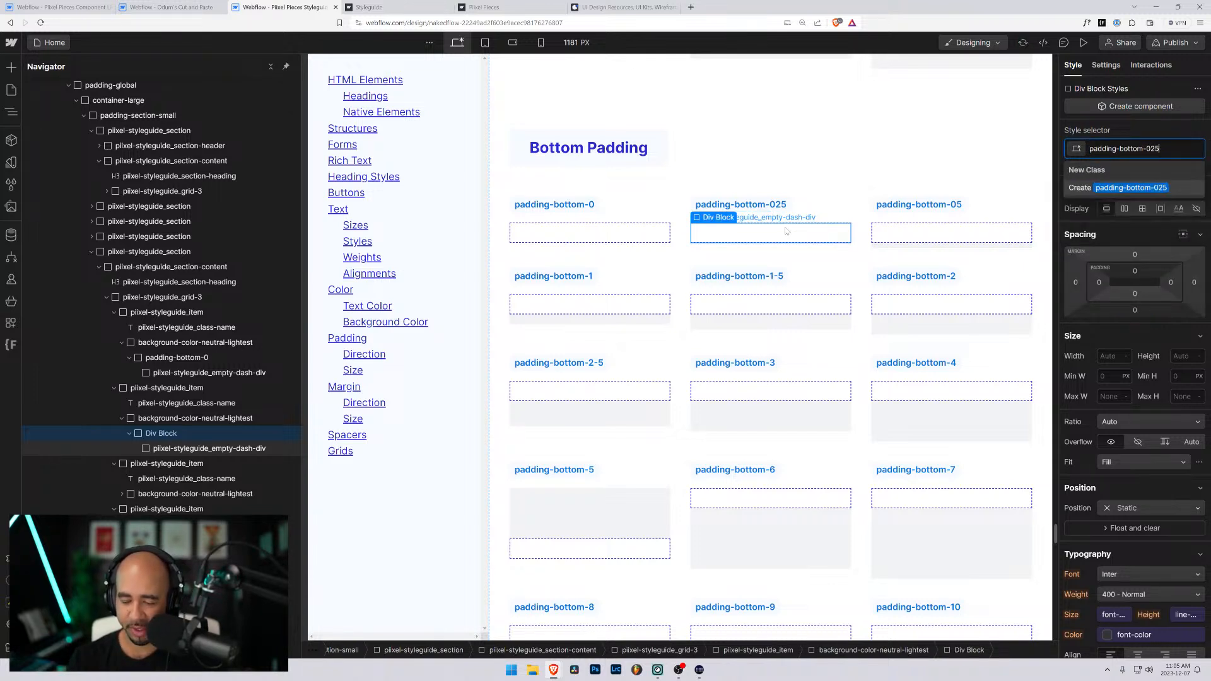
pyautogui.press('Return')
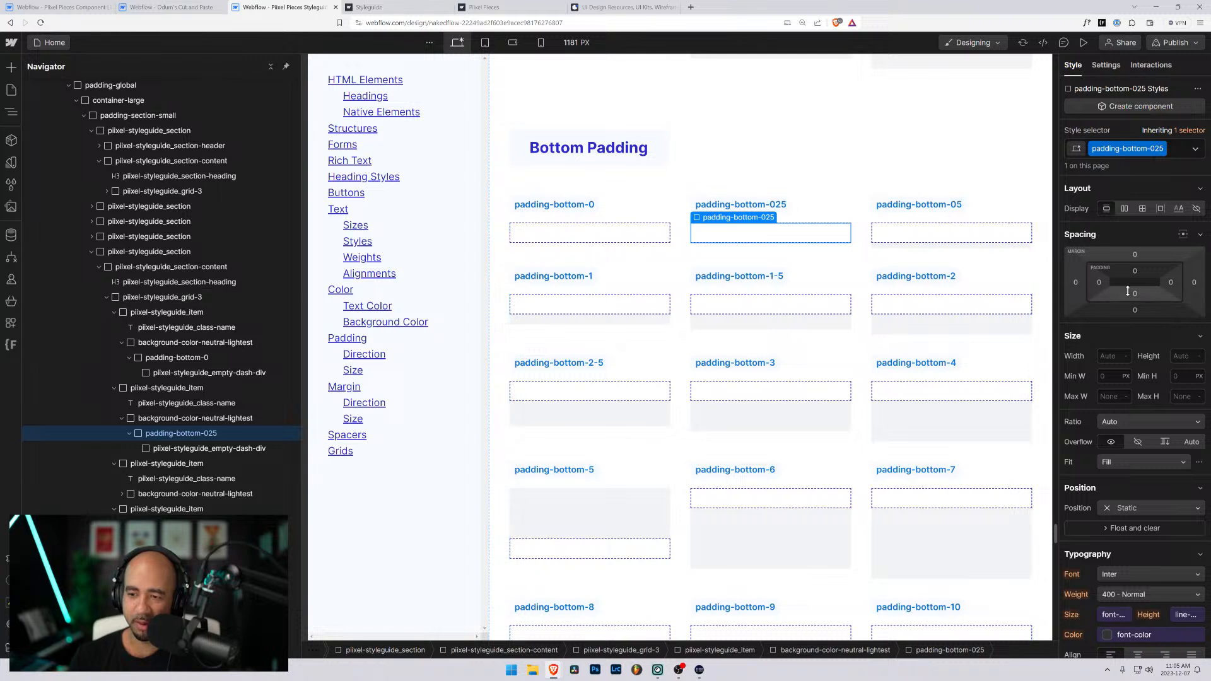
pyautogui.click(1135, 294)
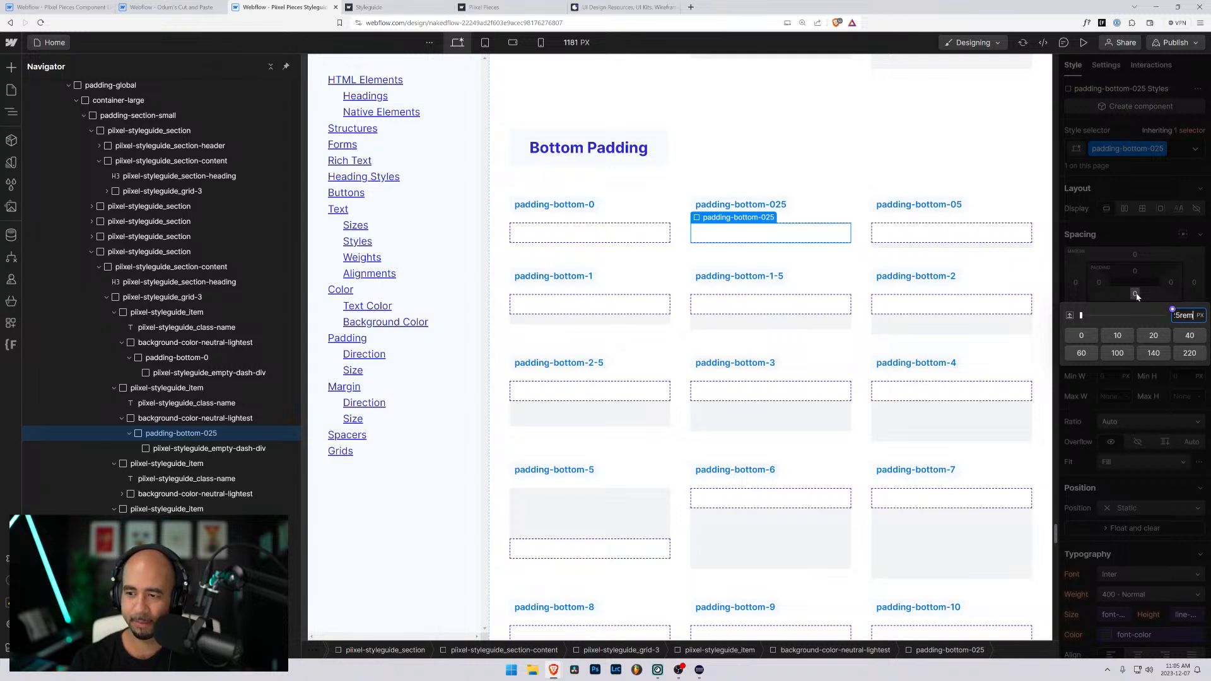
pyautogui.press('Return')
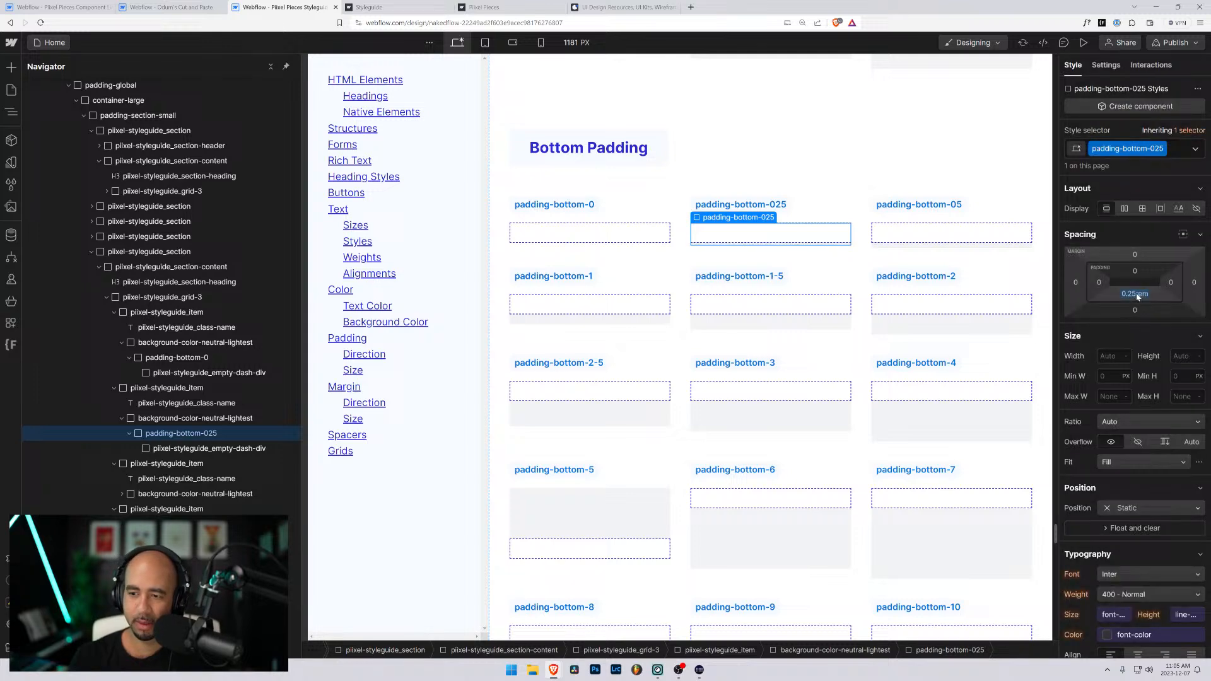
# - Examine the inner divs of the Bottom Padding examples and compare them with the margin and padding sizing examples further up the page
pyautogui.click(881, 234)
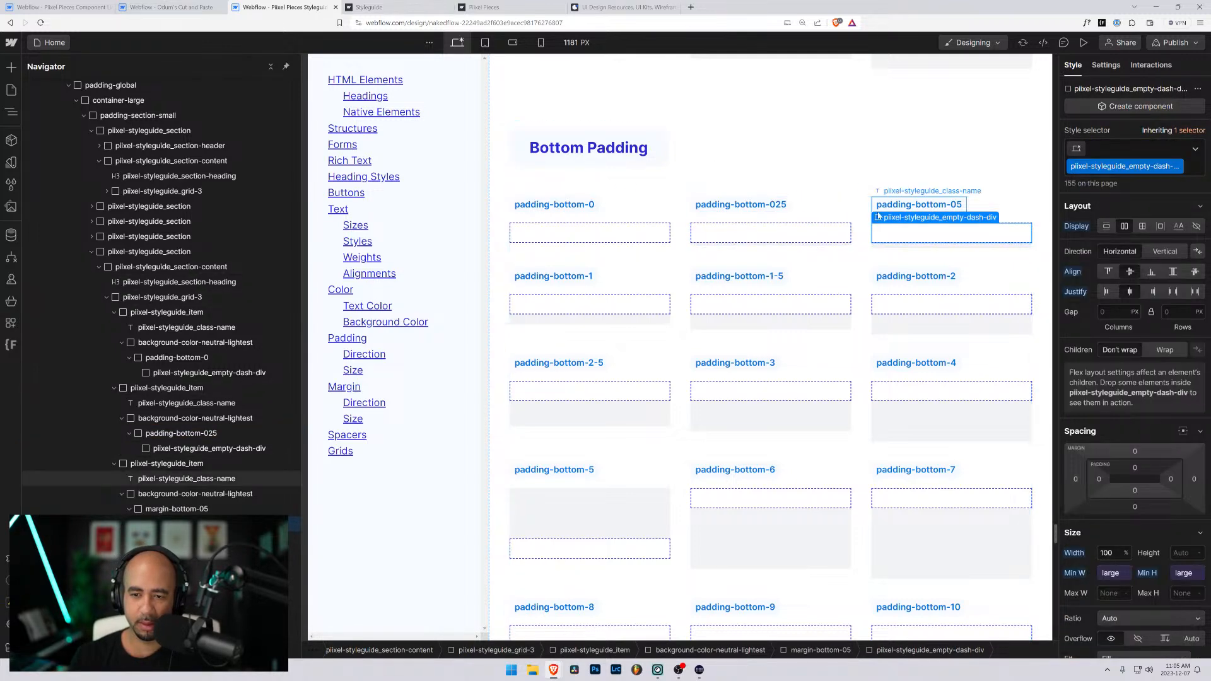
pyautogui.scroll(-4, 763, 315)
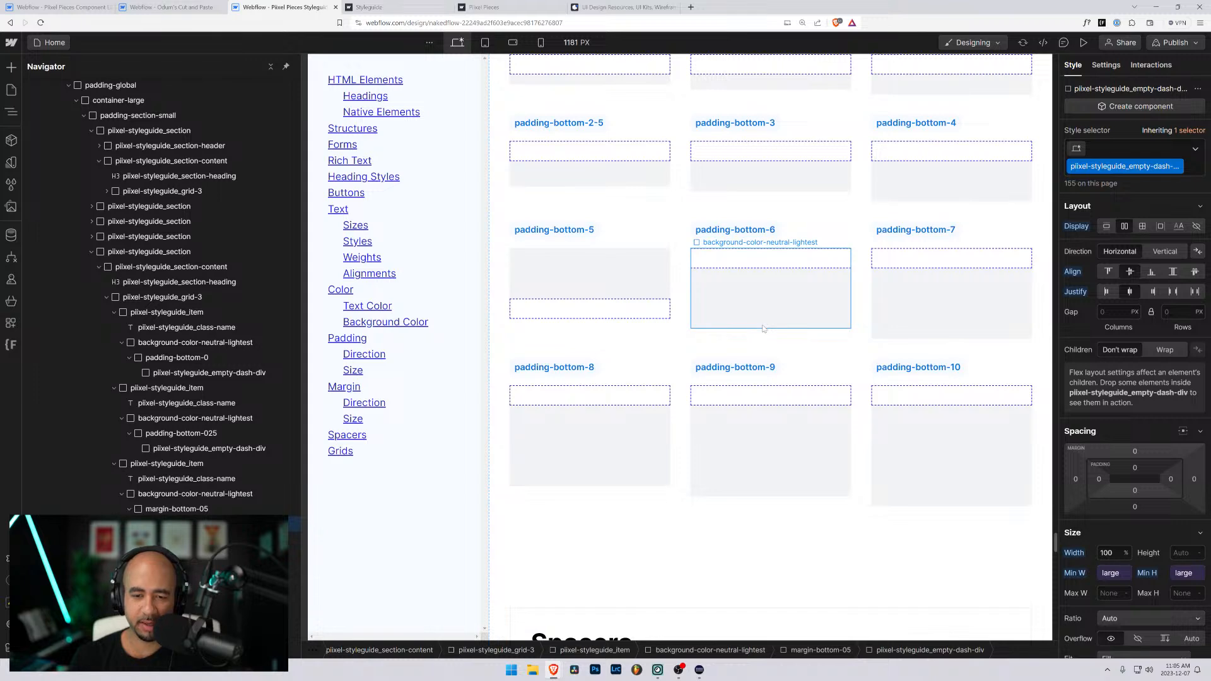
pyautogui.scroll(12, 767, 326)
pyautogui.scroll(-6, 772, 325)
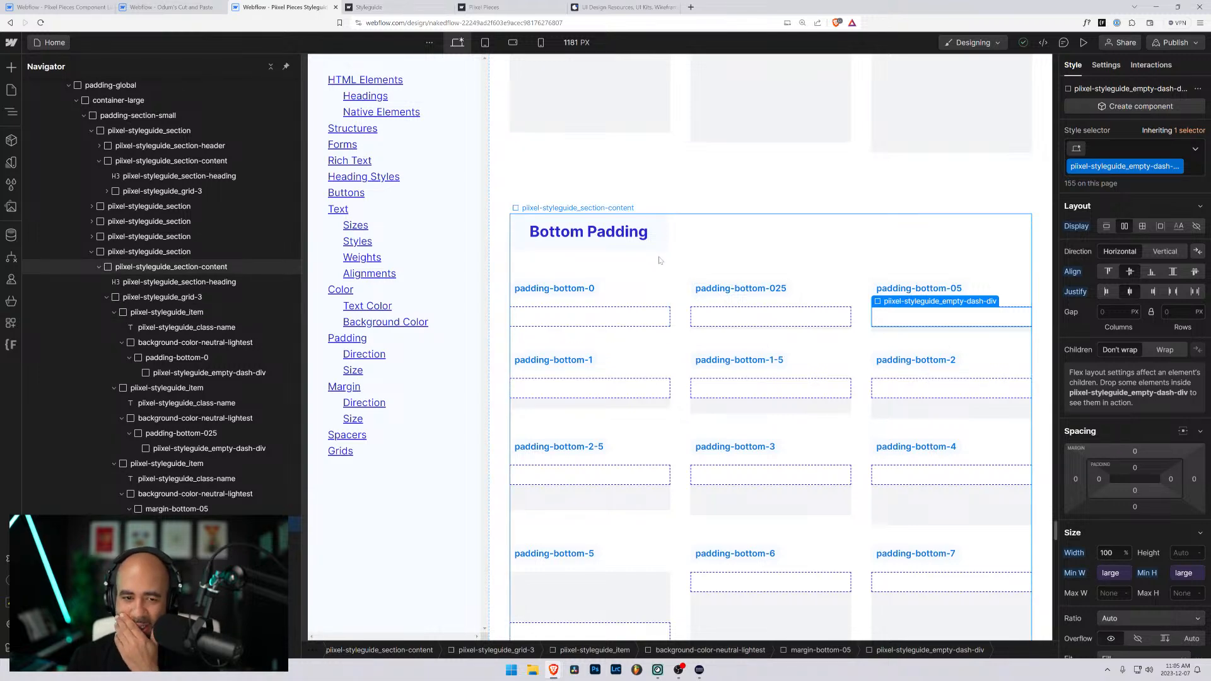
pyautogui.click(695, 321)
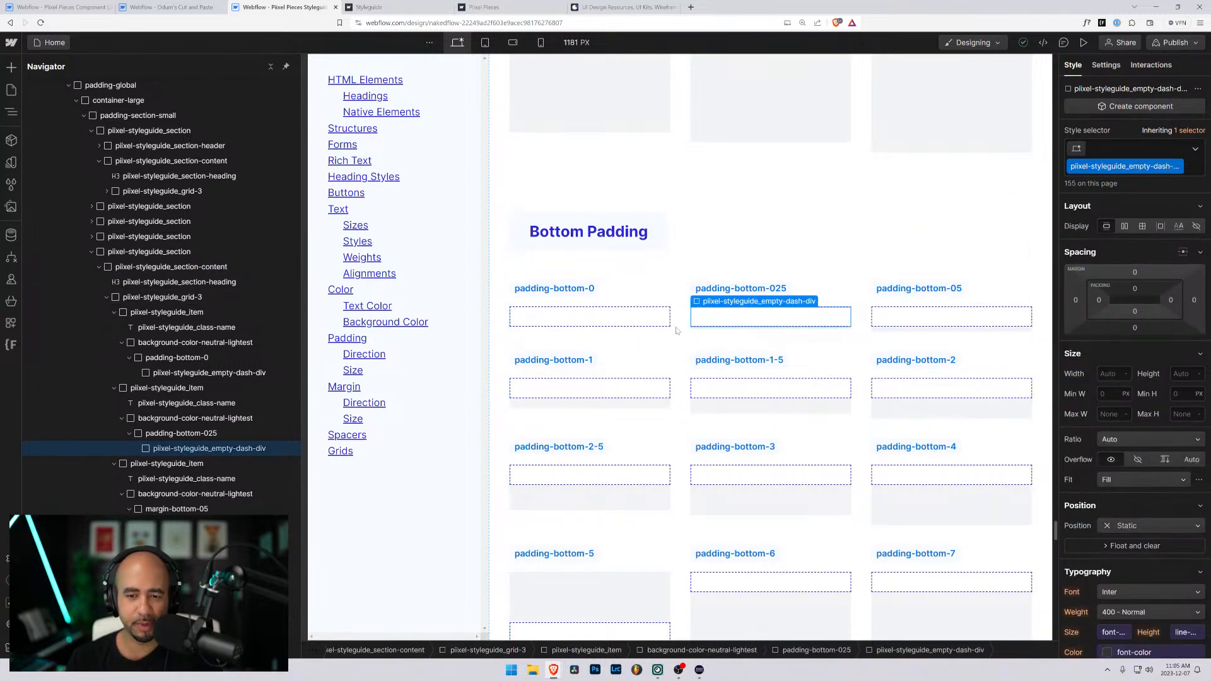
pyautogui.scroll(2, 230, 353)
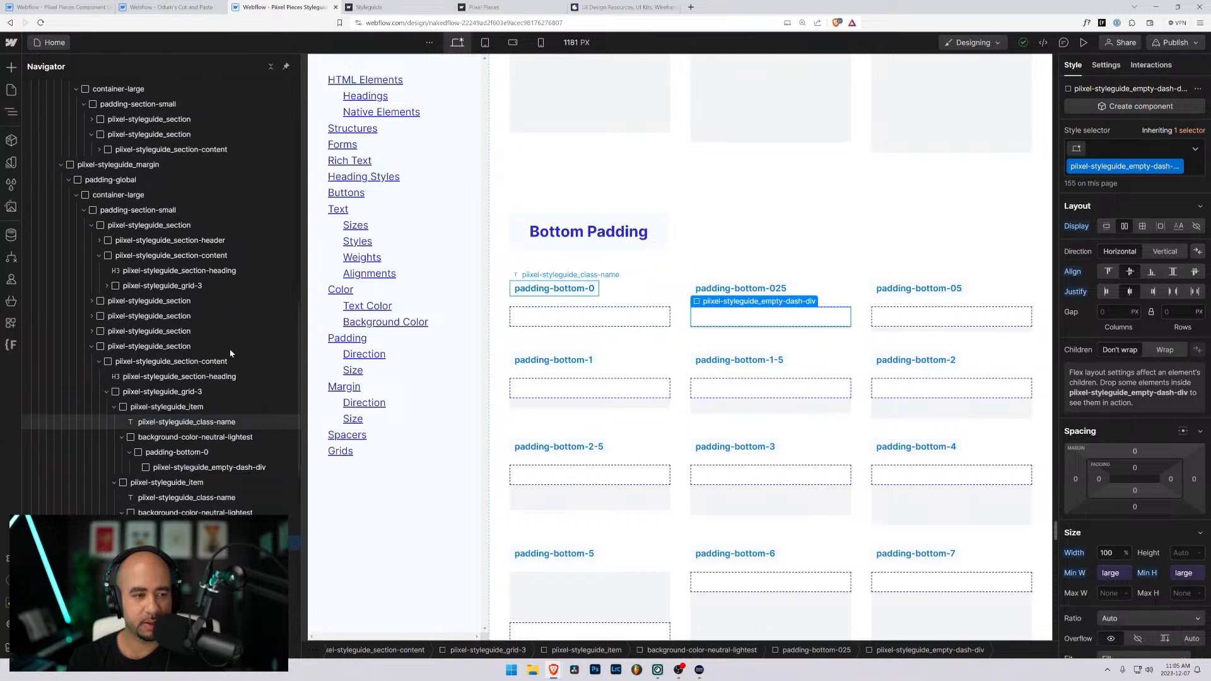
pyautogui.scroll(20, 586, 265)
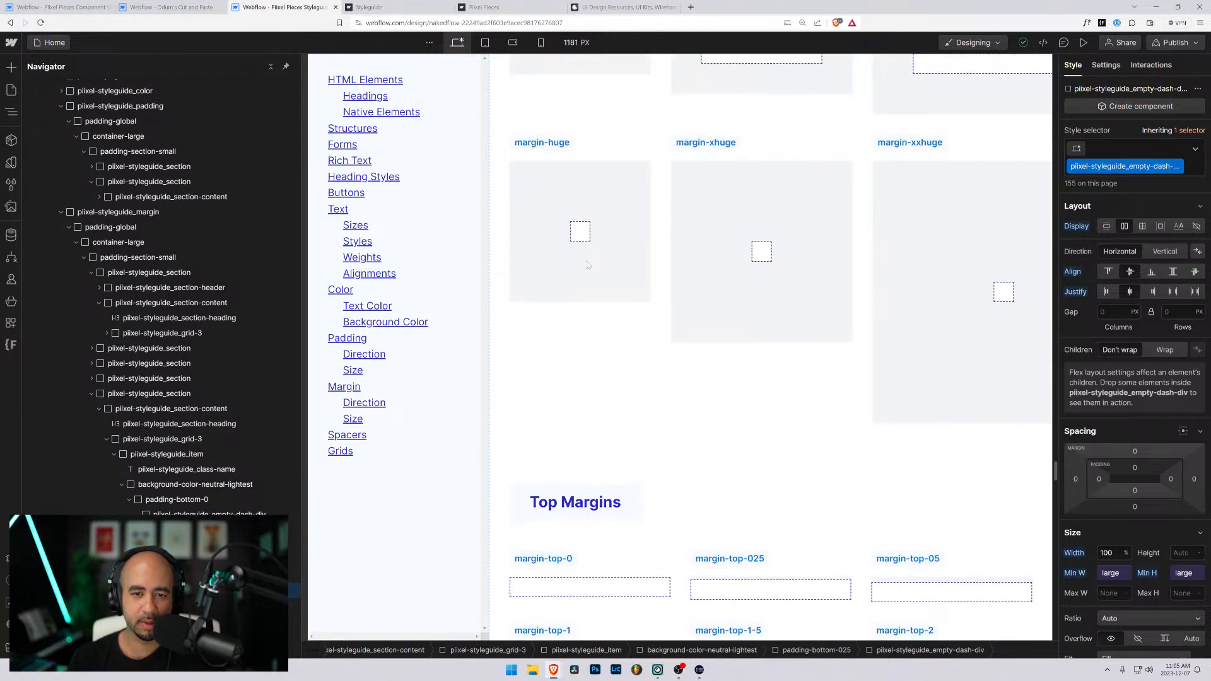
pyautogui.scroll(15, 585, 262)
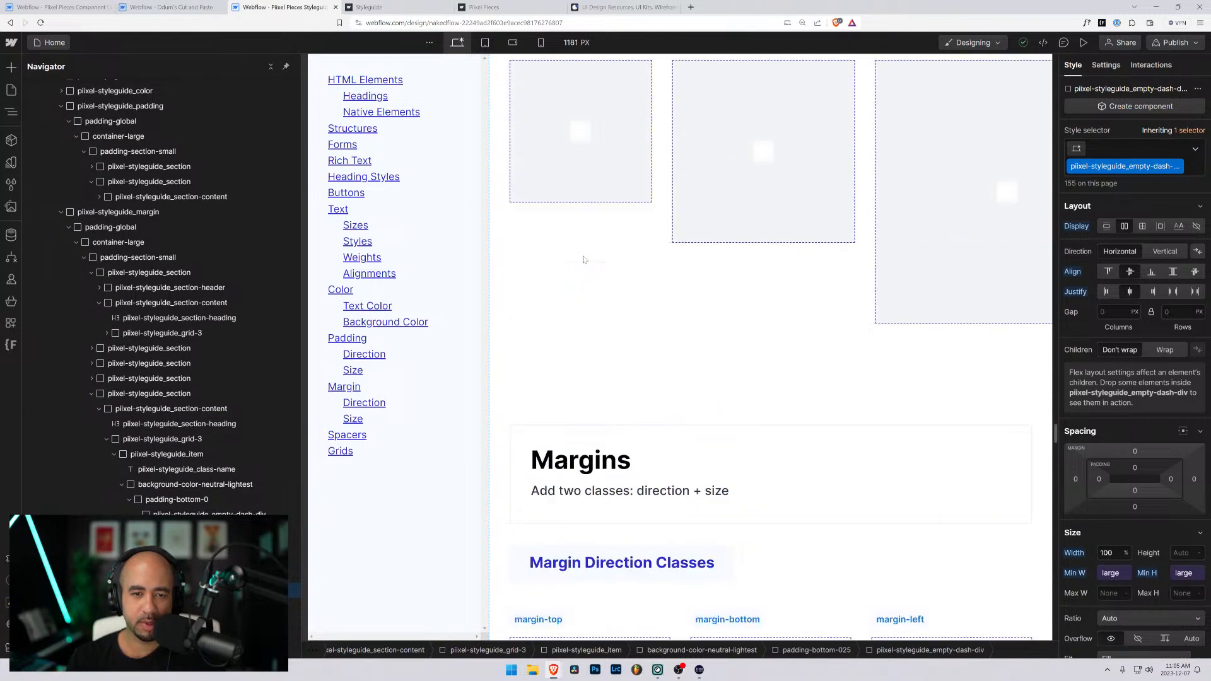
pyautogui.scroll(3, 583, 259)
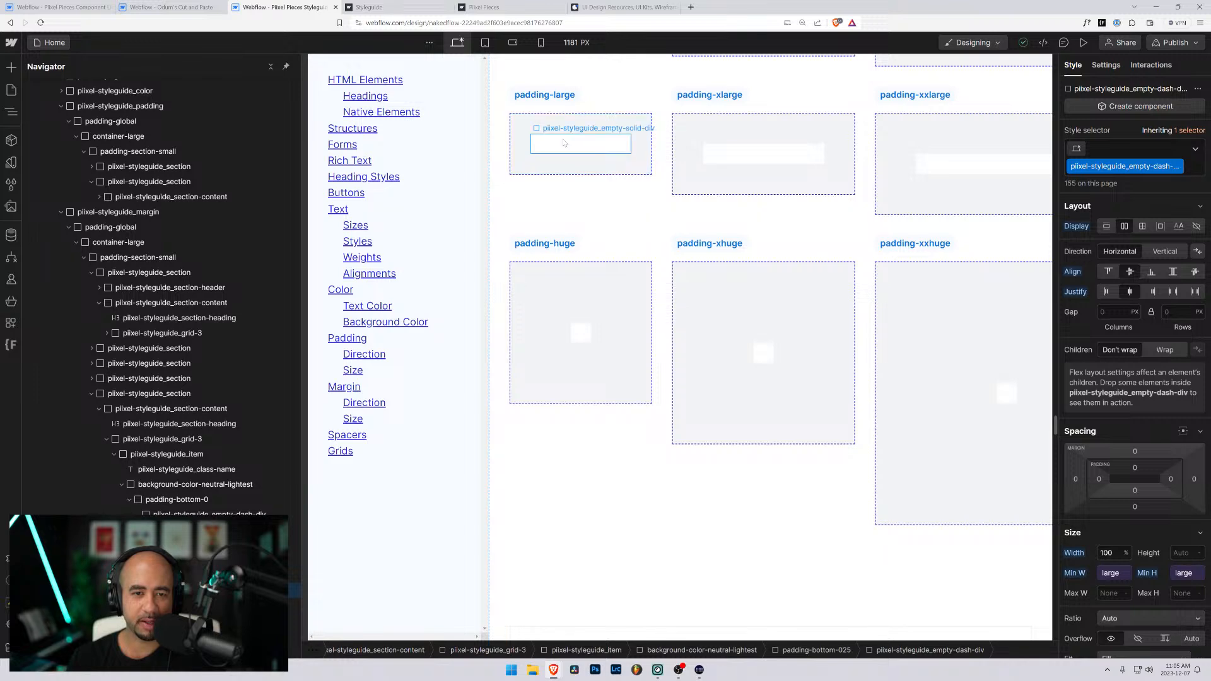
# - Inspect the background wrapper, padding-large div and inner solid div of the padding-large example and their classes
pyautogui.click(564, 142)
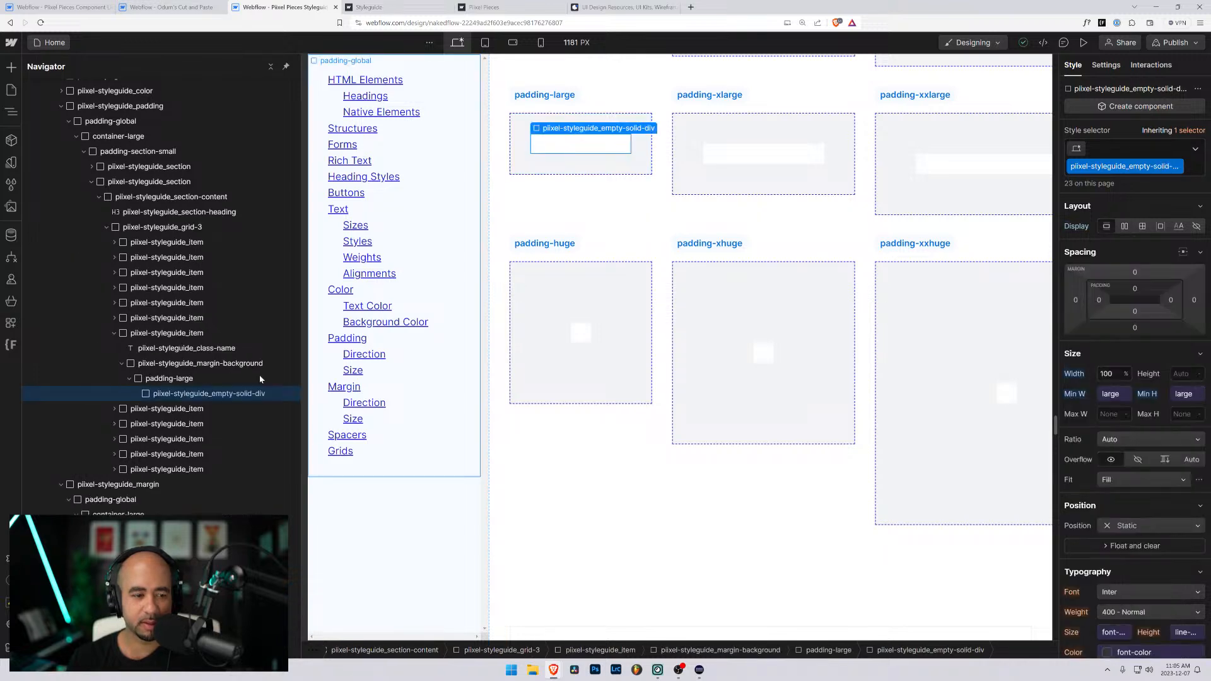
pyautogui.click(168, 365)
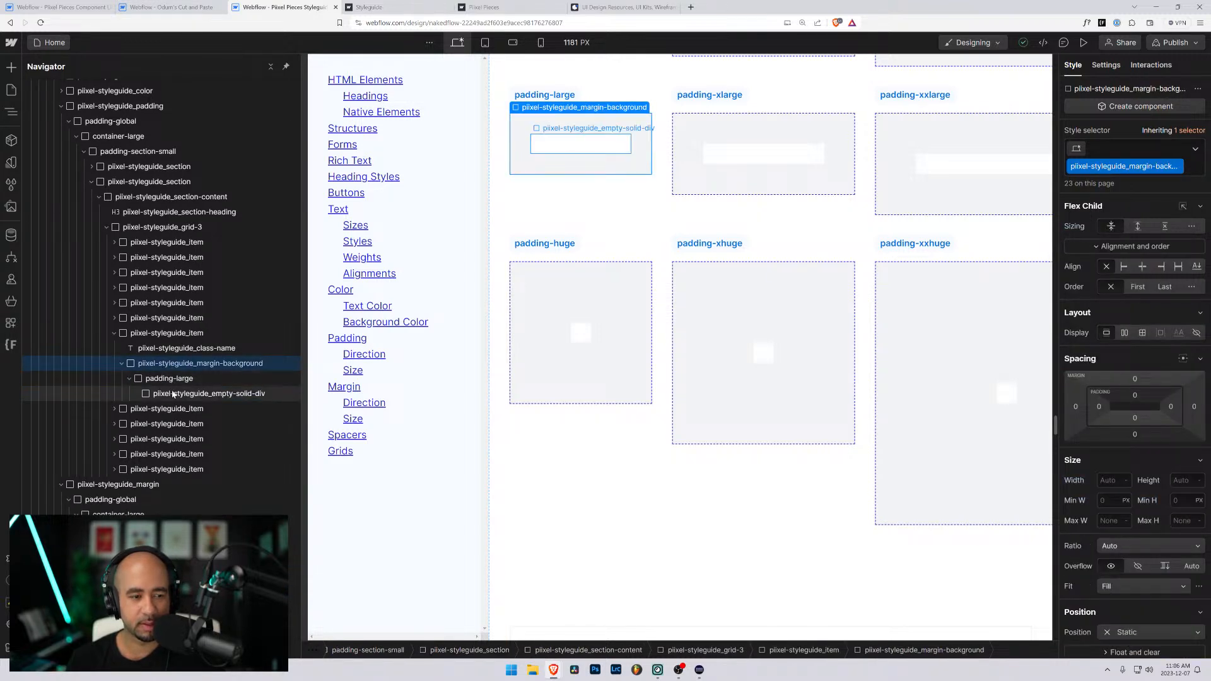
pyautogui.click(173, 395)
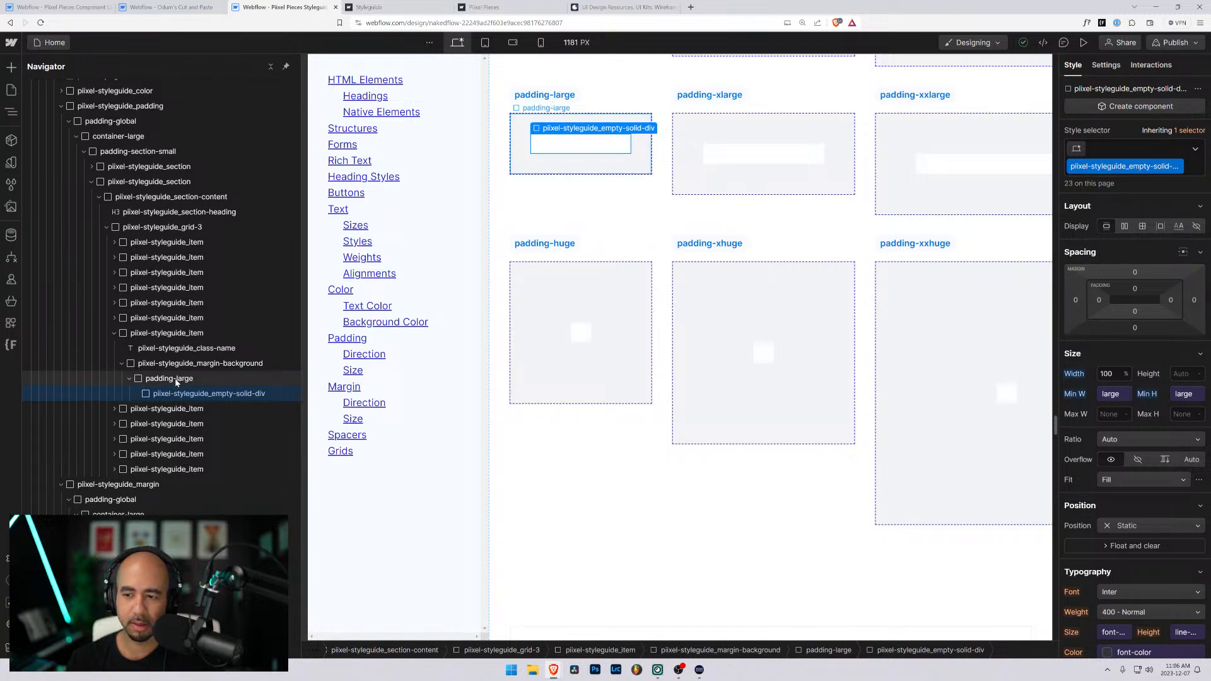
pyautogui.click(174, 379)
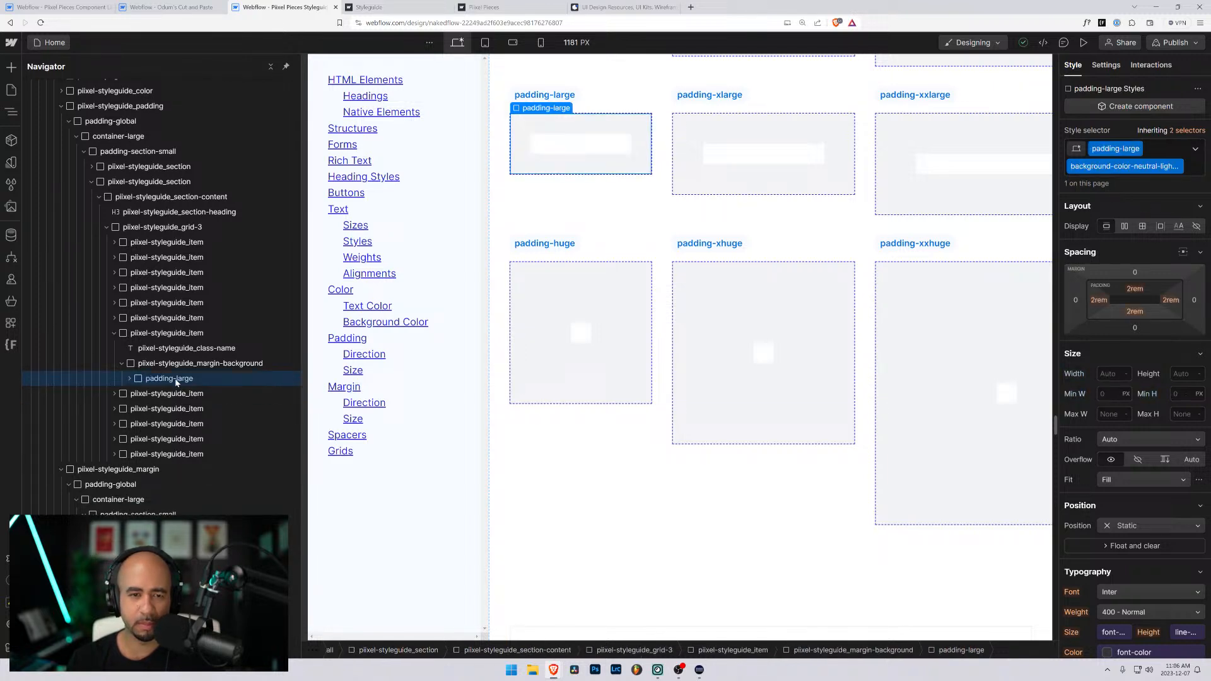
pyautogui.click(130, 378)
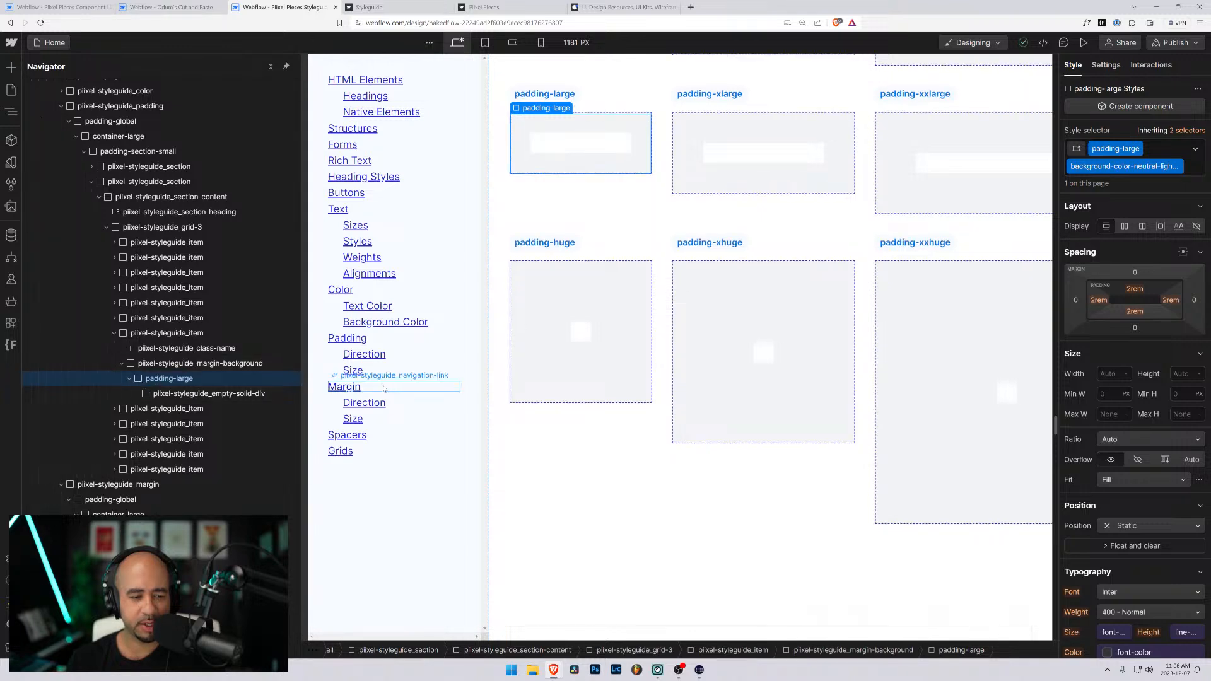
pyautogui.scroll(1, 583, 402)
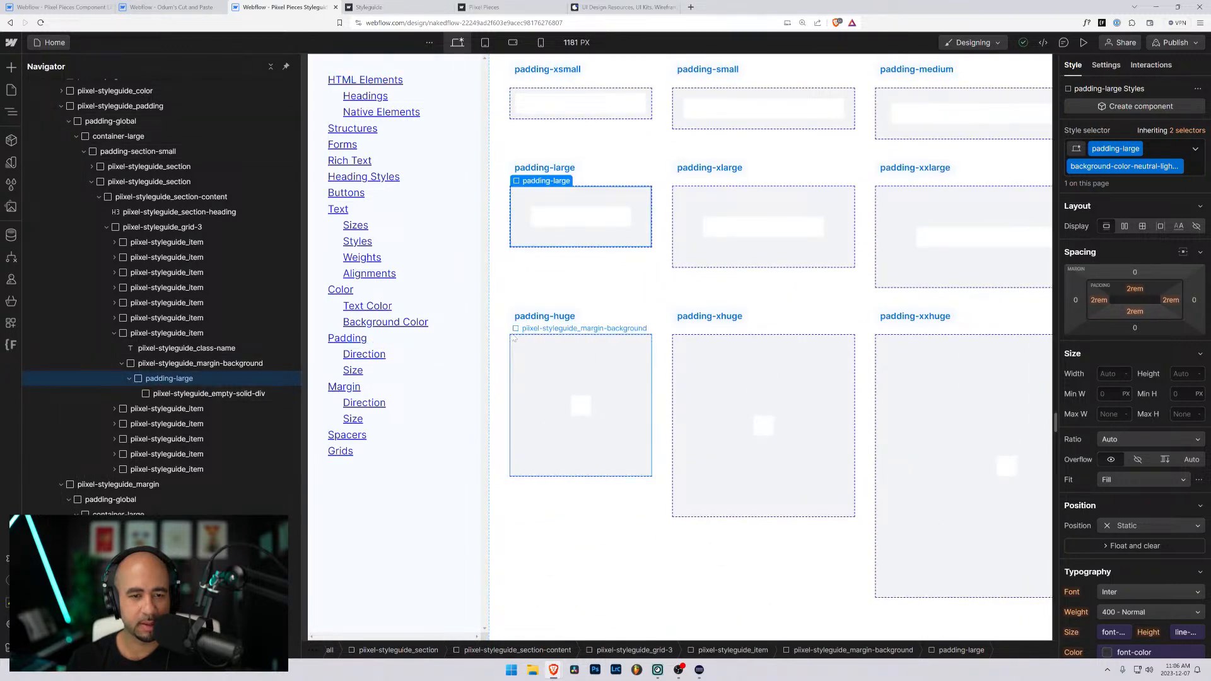
pyautogui.scroll(-5, 215, 367)
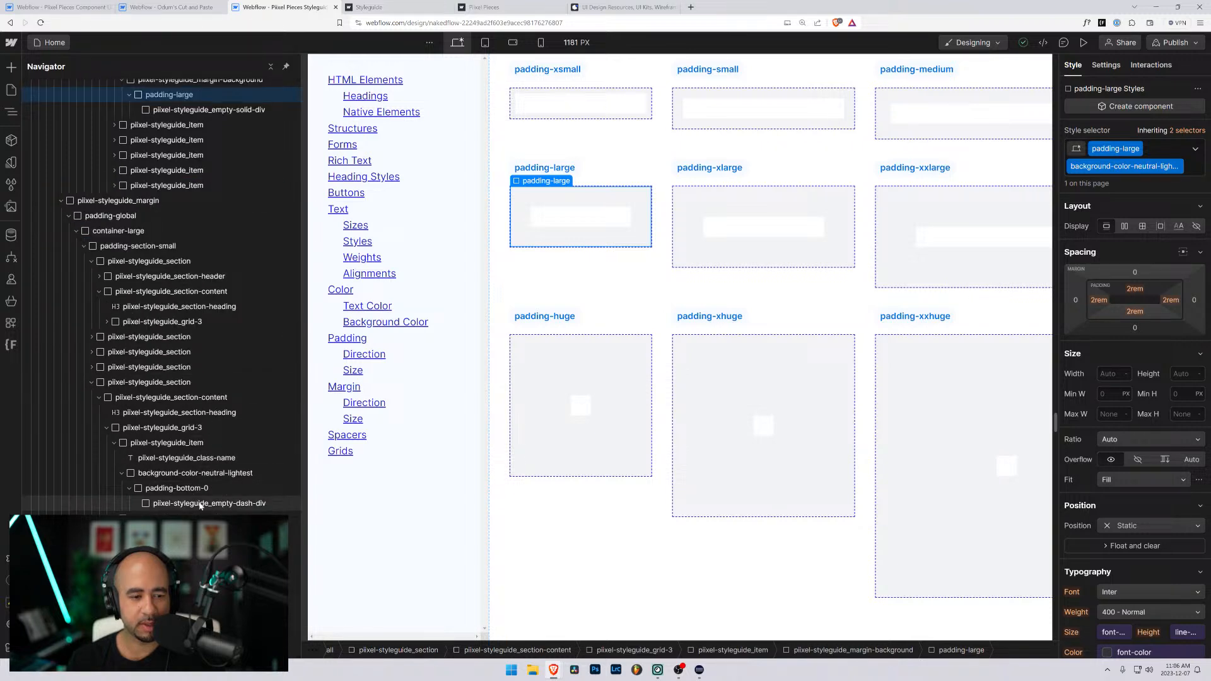
# - Review the Top Margins, Bottom Margins and Bottom Padding sections and inspect the dashed div inside the margin-bottom-0 example
pyautogui.scroll(-10, 636, 298)
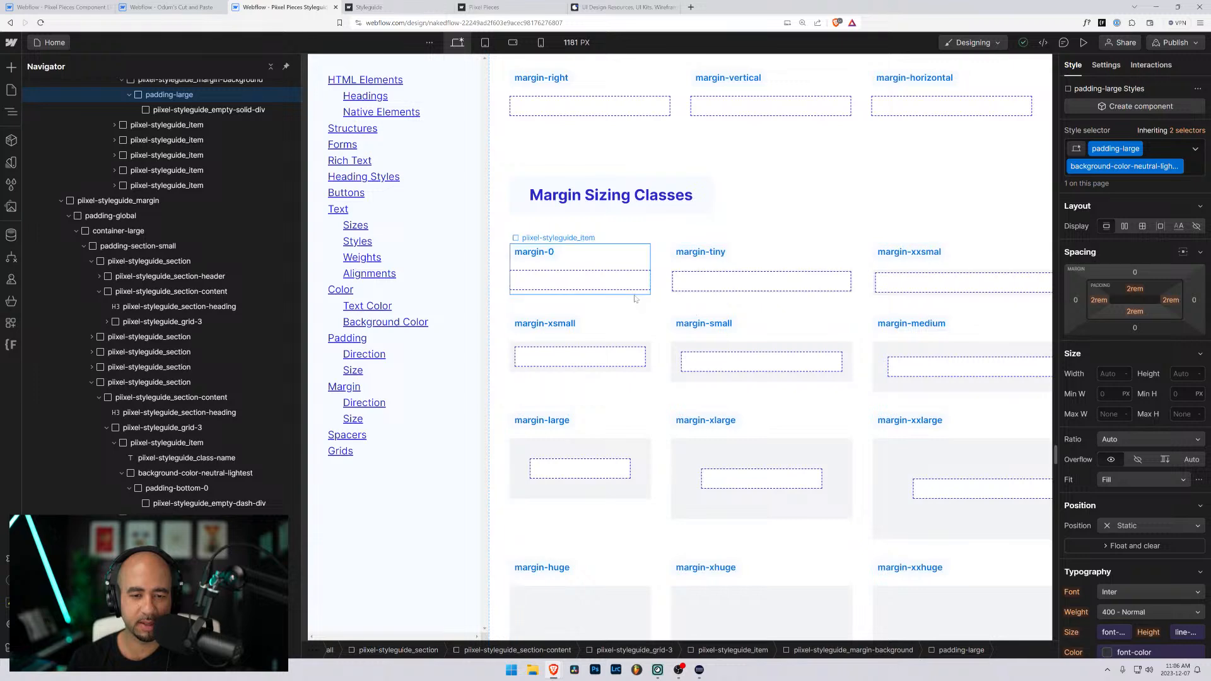
pyautogui.scroll(-8, 635, 298)
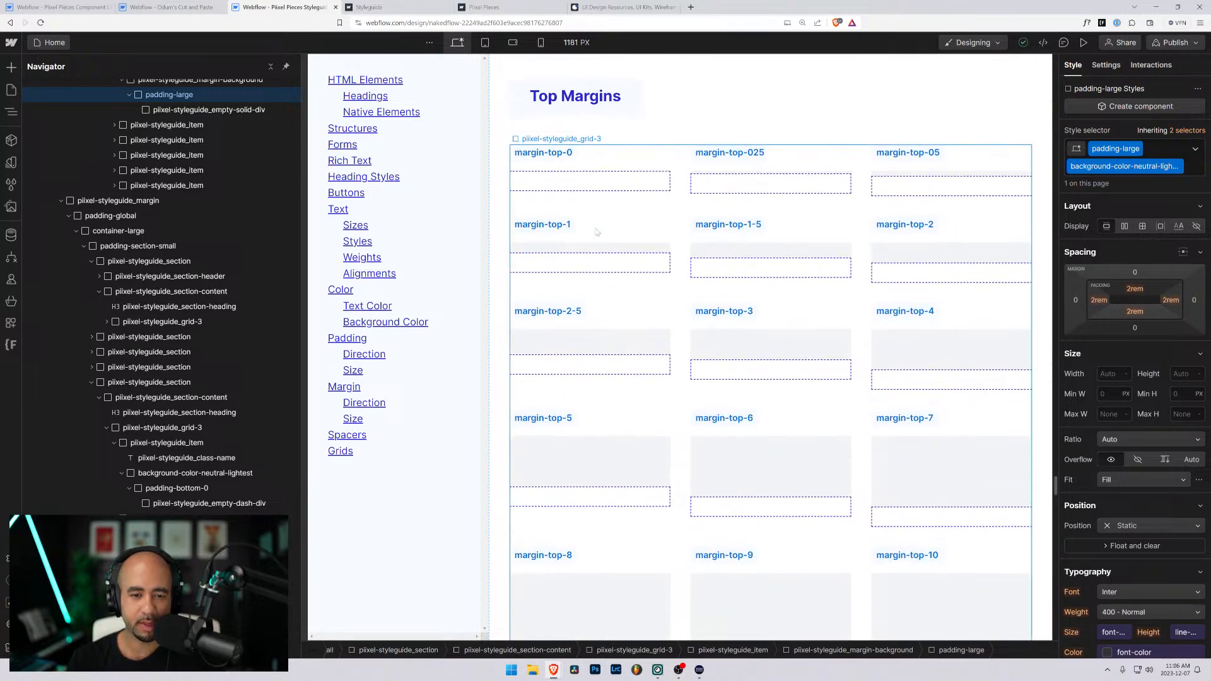
pyautogui.scroll(-6, 593, 237)
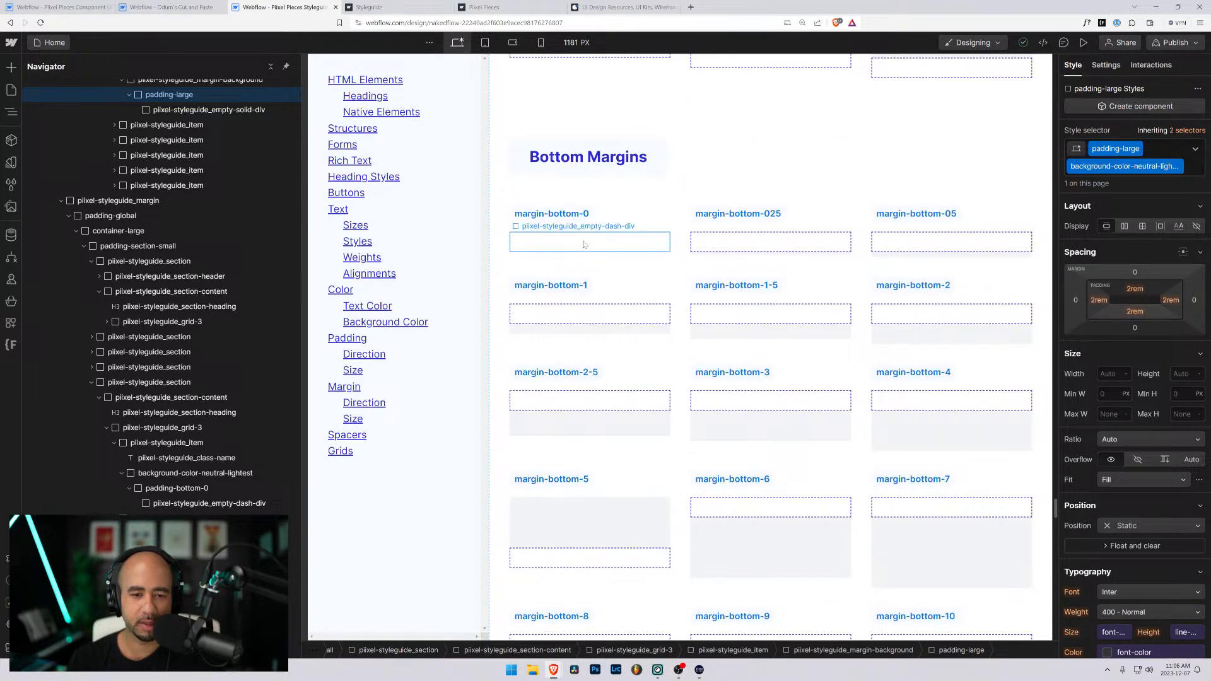
pyautogui.click(583, 245)
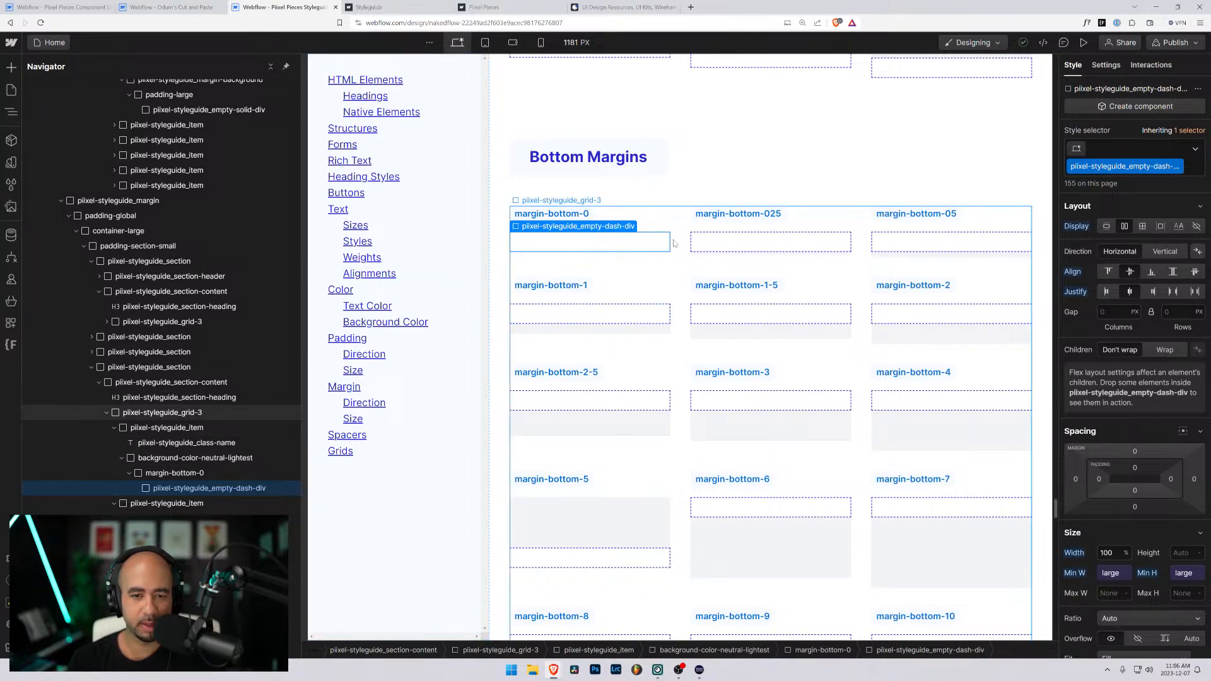
pyautogui.scroll(-10, 565, 338)
pyautogui.scroll(-3, 565, 338)
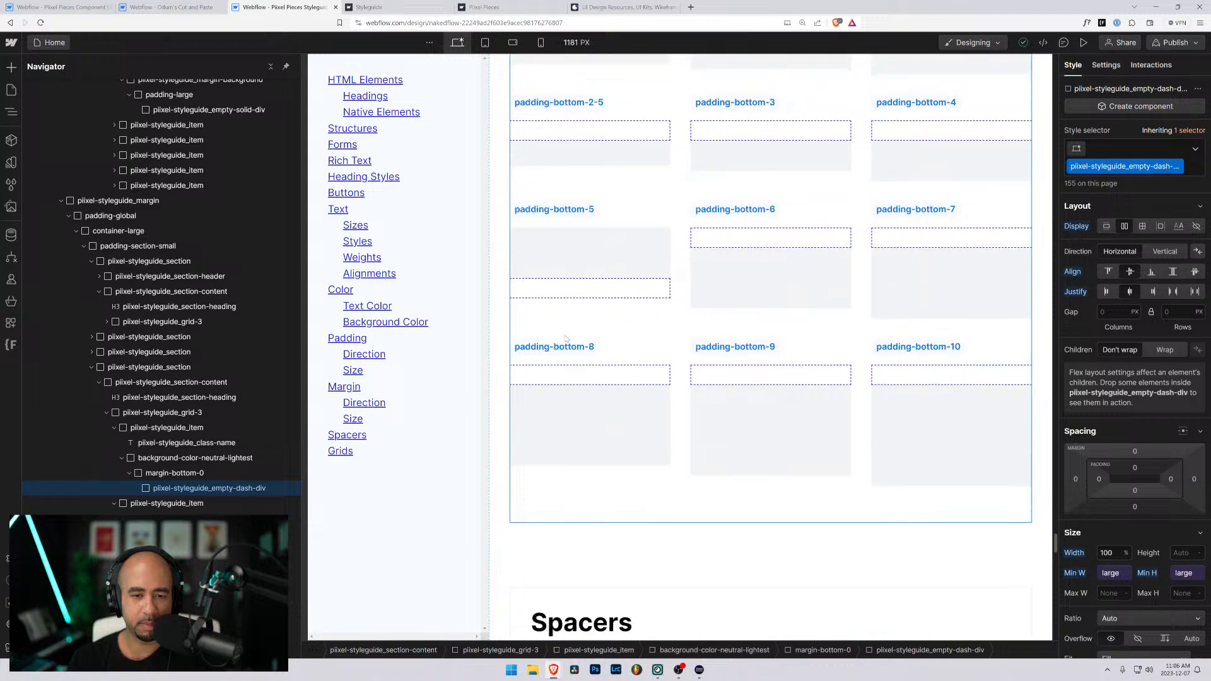
pyautogui.scroll(5, 565, 353)
# - Delete the dashed div inside the padding-bottom-0 example and undo the deletion
pyautogui.click(568, 382)
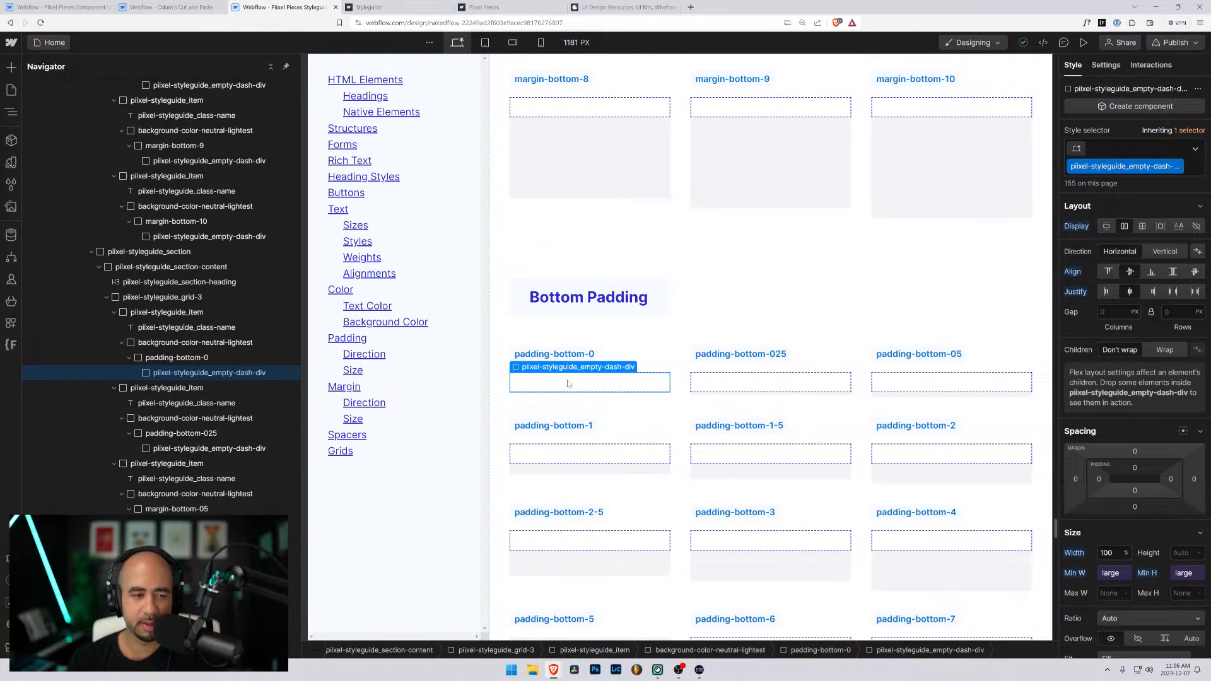
pyautogui.scroll(5, 211, 289)
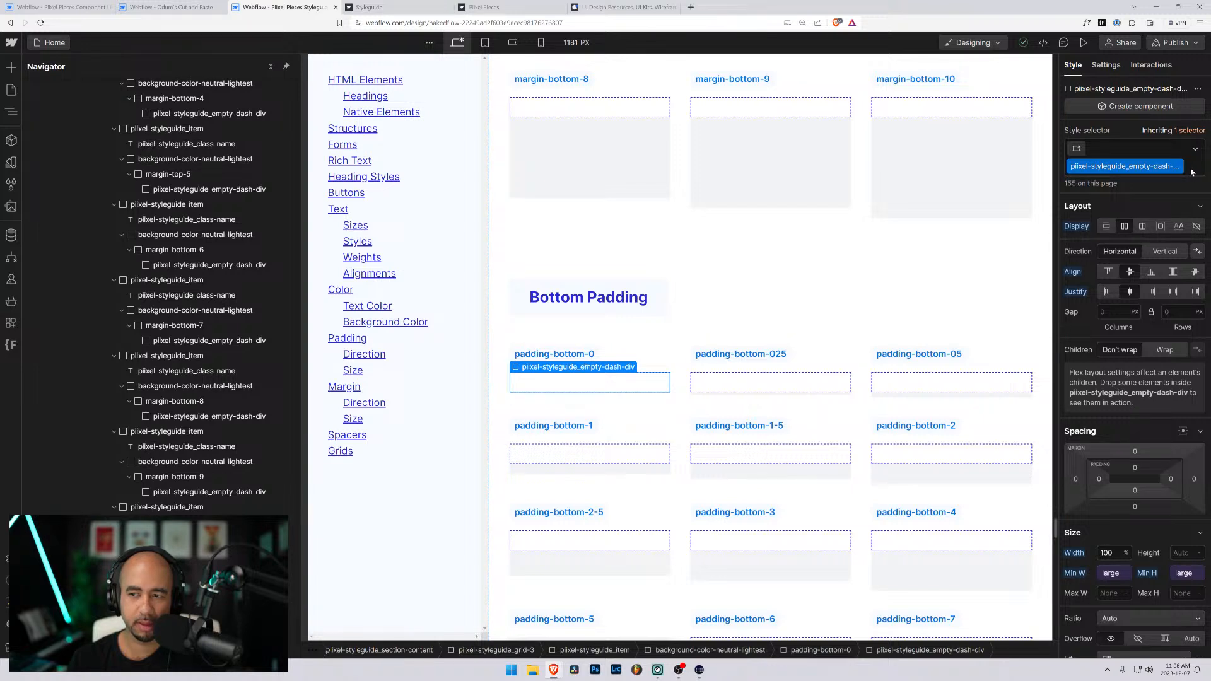
pyautogui.press('Delete')
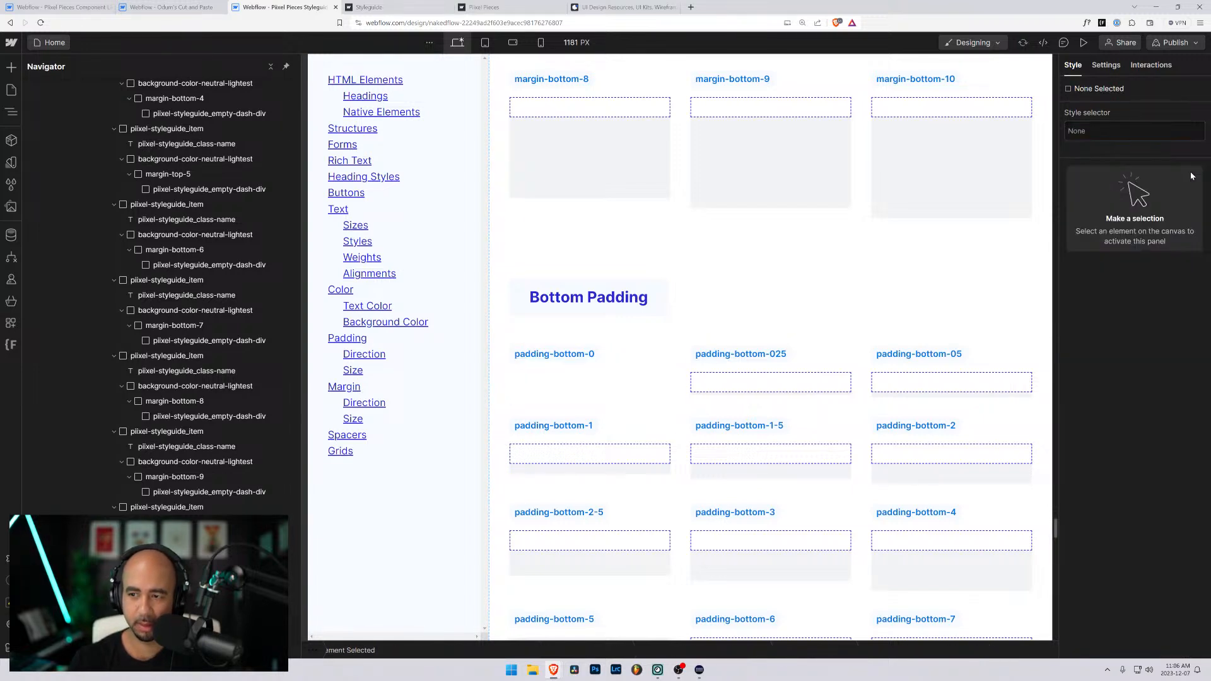
pyautogui.hotkey('ctrl', 'z')
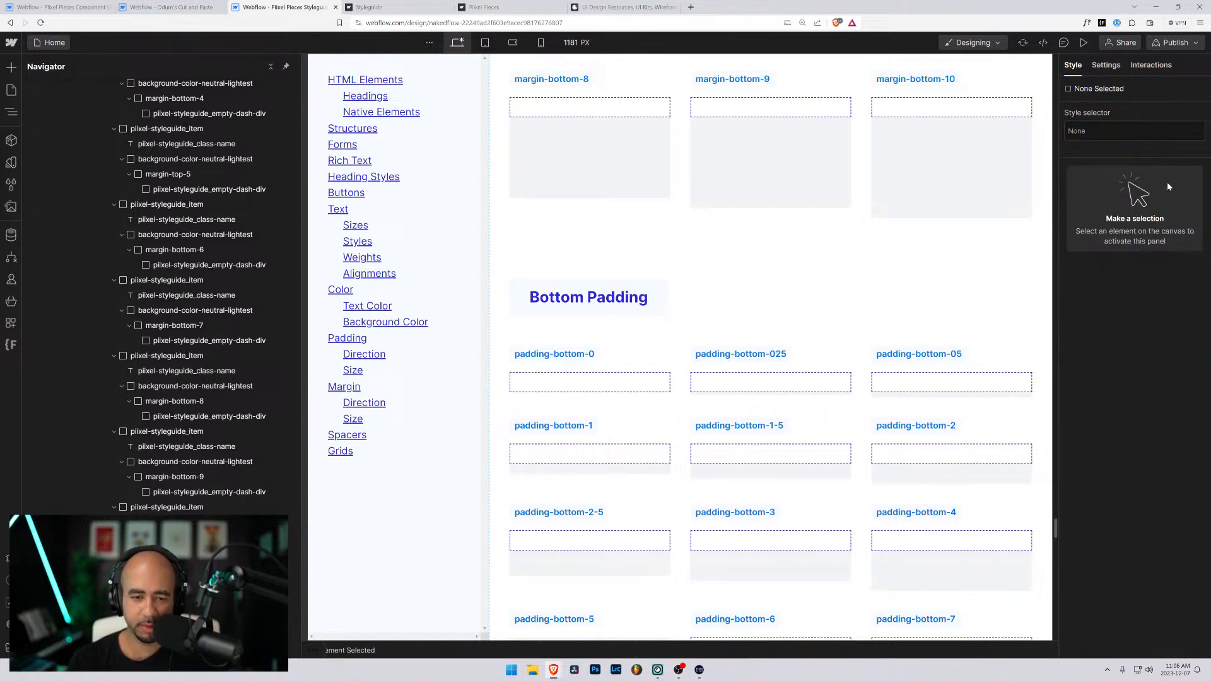
pyautogui.click(639, 372)
# - Replace the class on the inner dashed div of the padding-bottom-025 example with the existing piixel-styleguide_empty-solid-div class
pyautogui.click(770, 381)
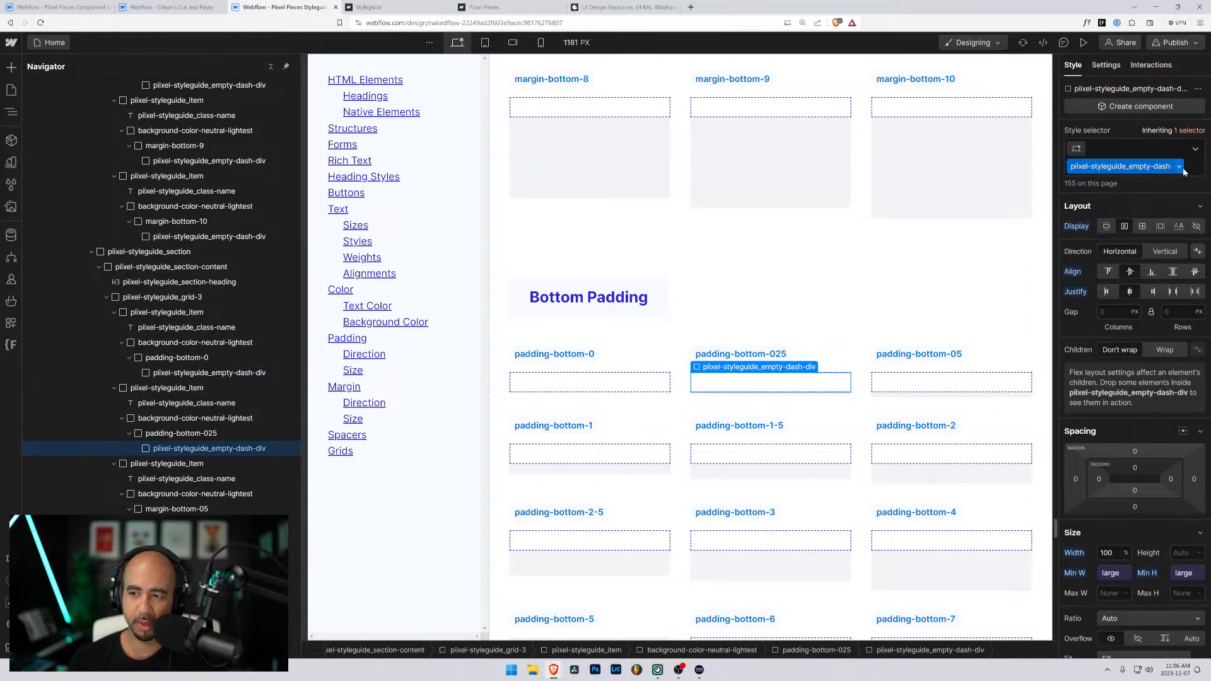
pyautogui.click(1157, 158)
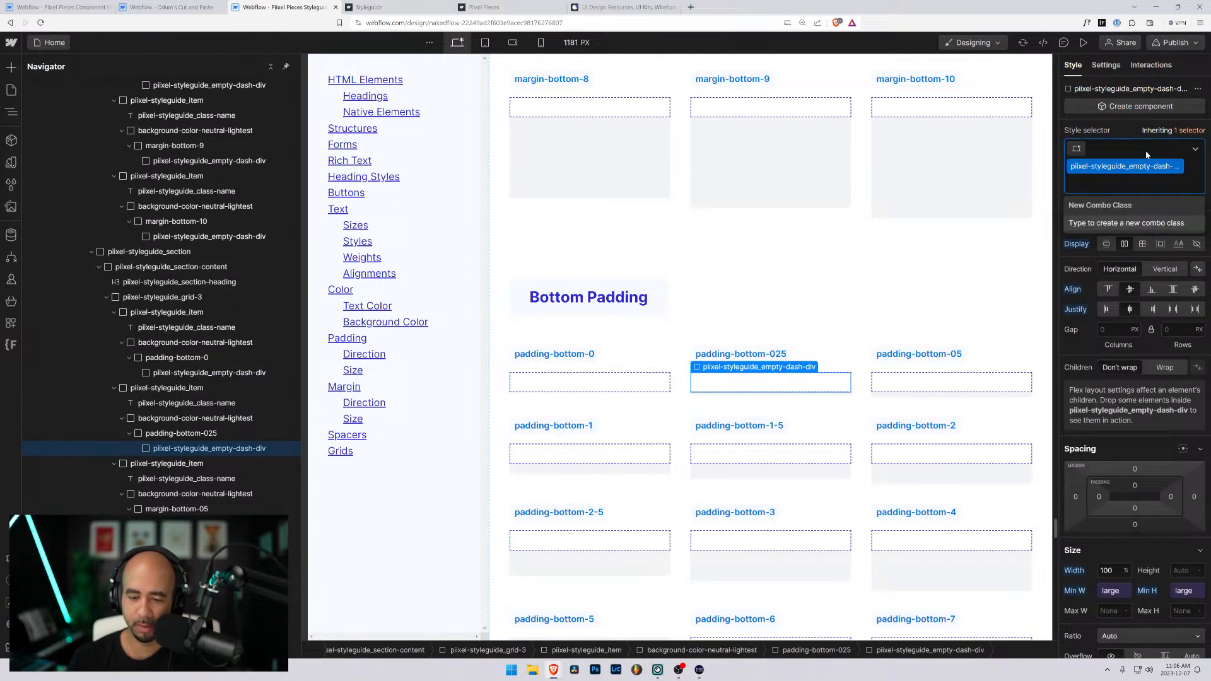
pyautogui.press('BackSpace')
pyautogui.write('pilxel')
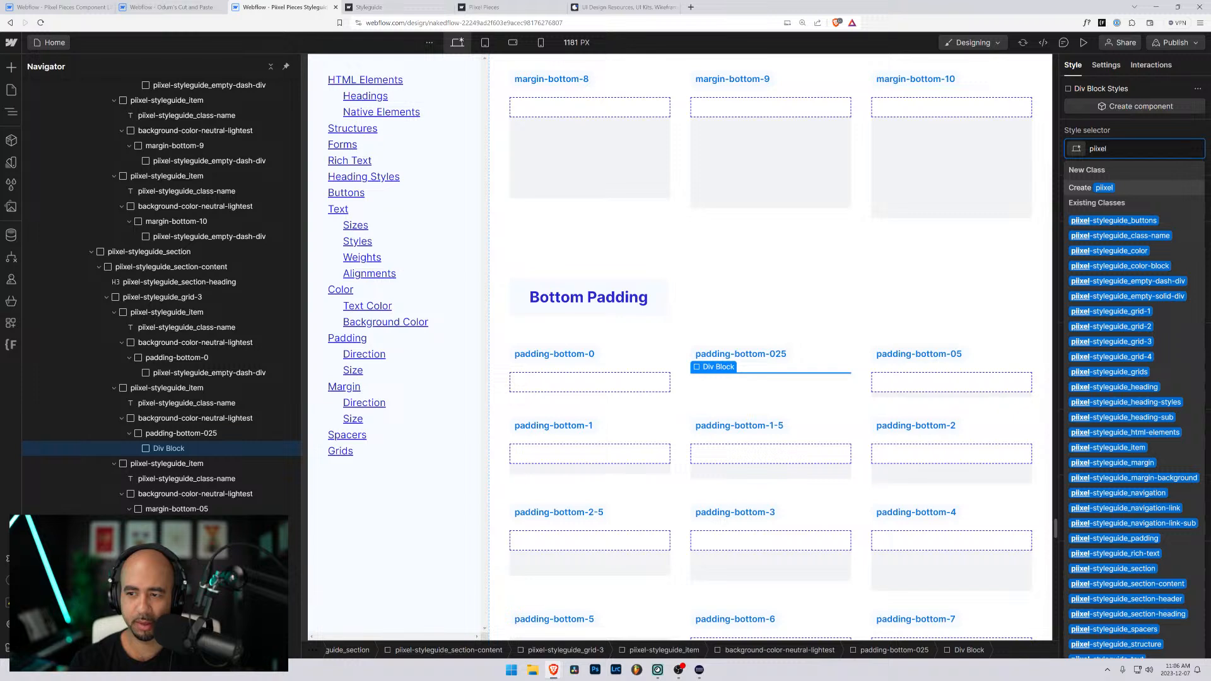
pyautogui.write('-styleguide')
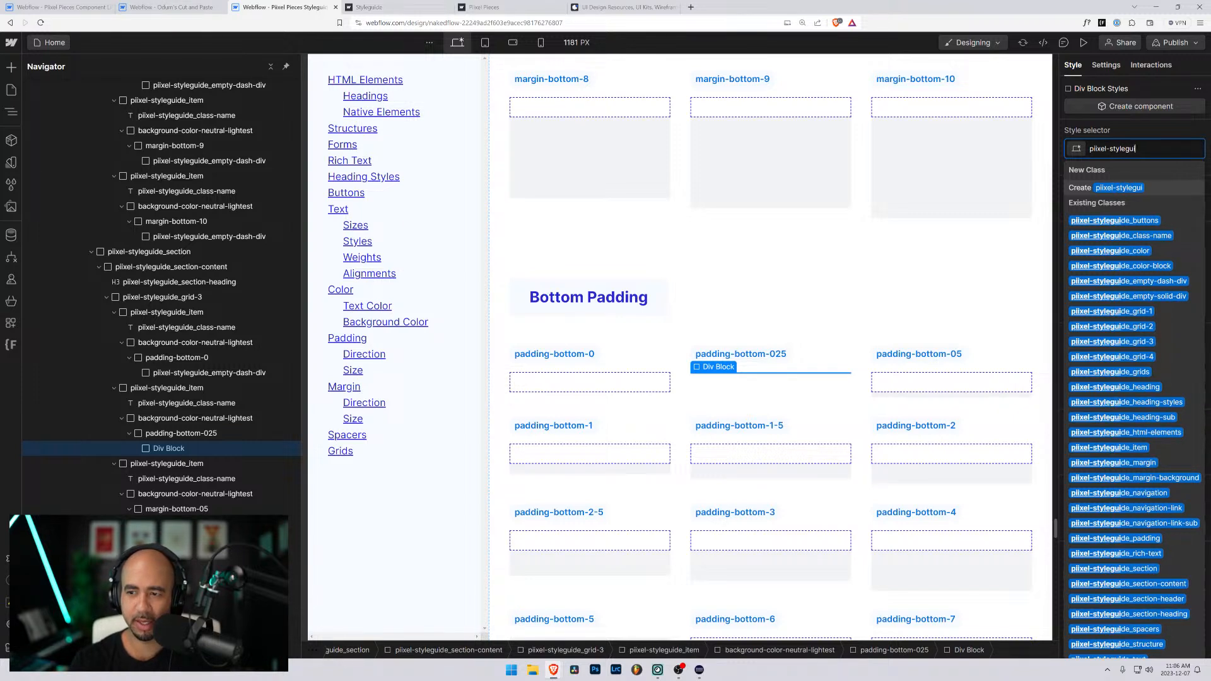
pyautogui.click(1120, 297)
pyautogui.click(802, 364)
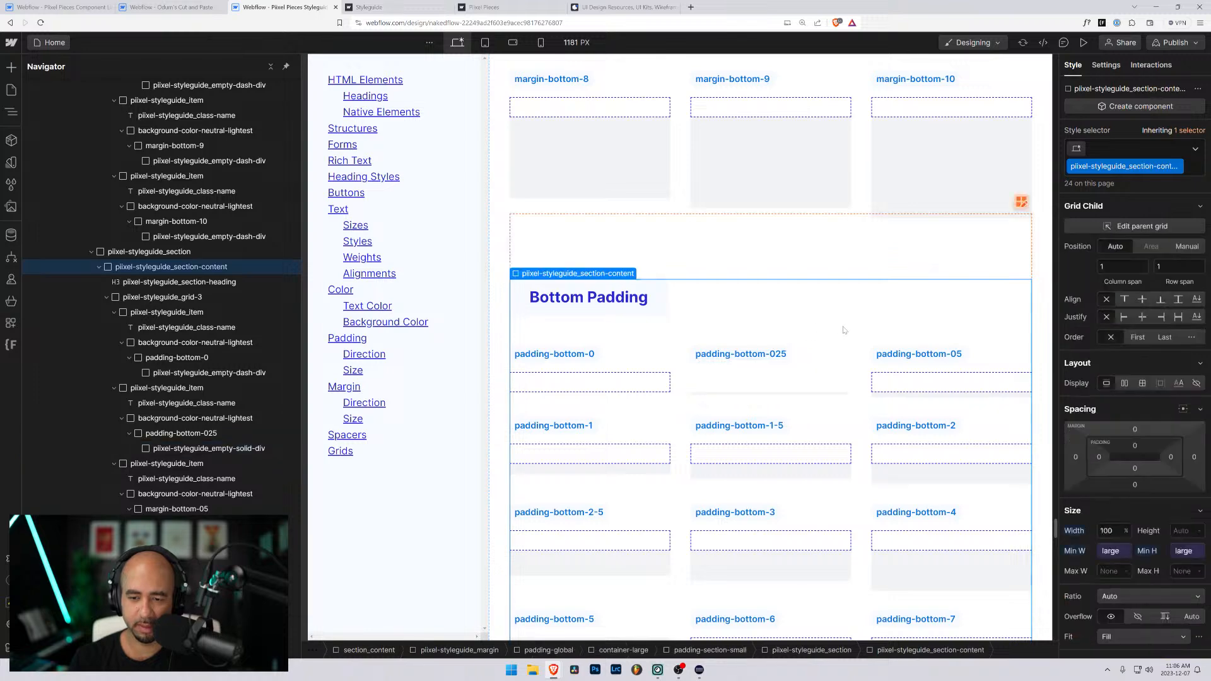
# - Inspect the padding-bottom-025 wrapper and its inner solid div in the Bottom Padding section
pyautogui.click(779, 385)
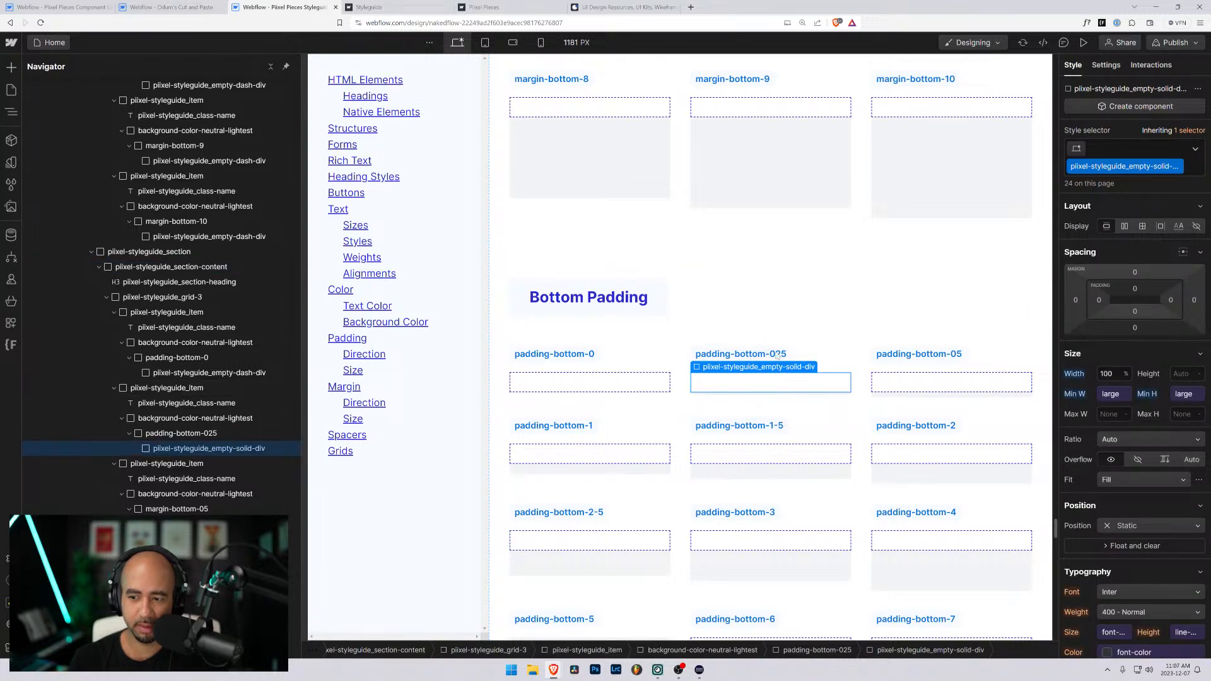
pyautogui.click(163, 434)
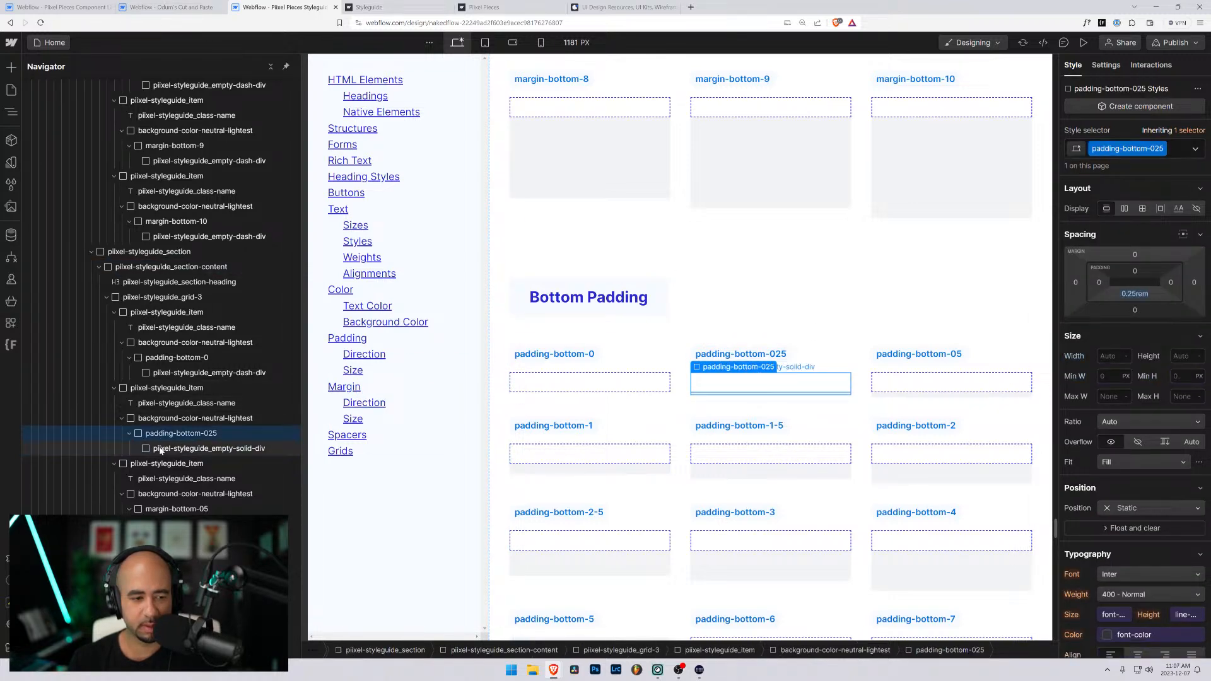
pyautogui.click(160, 448)
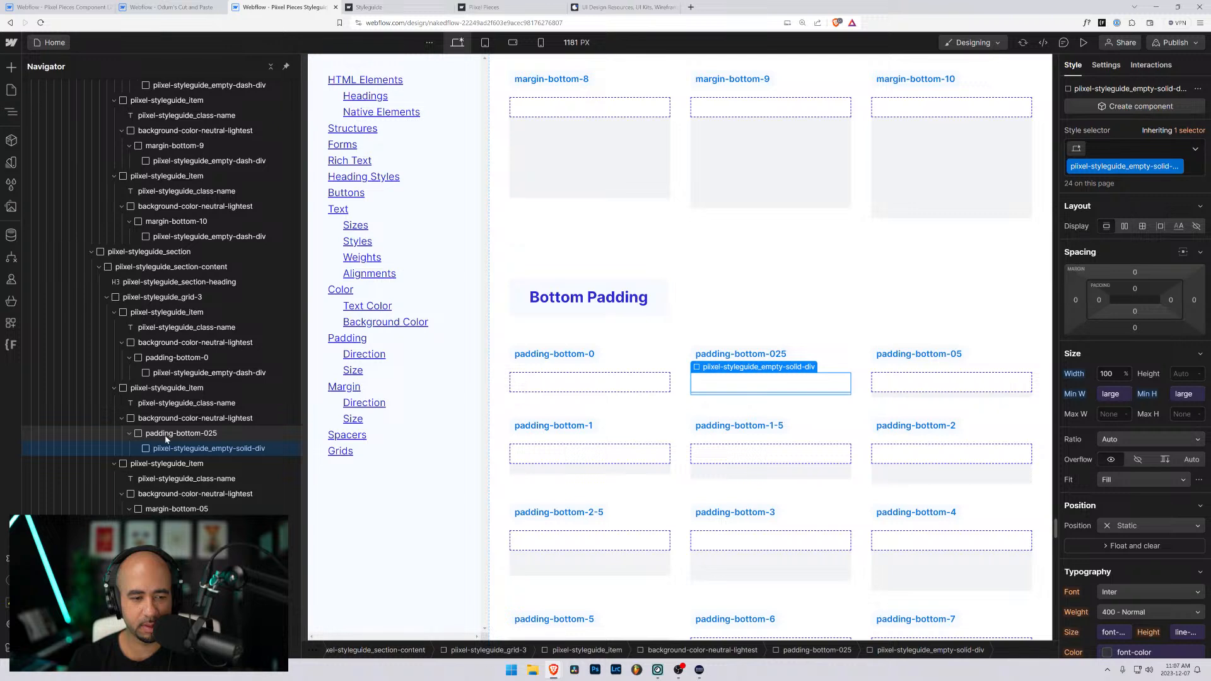
# - Delete the whole Bottom Padding section from the margin part of the styleguide
pyautogui.click(690, 339)
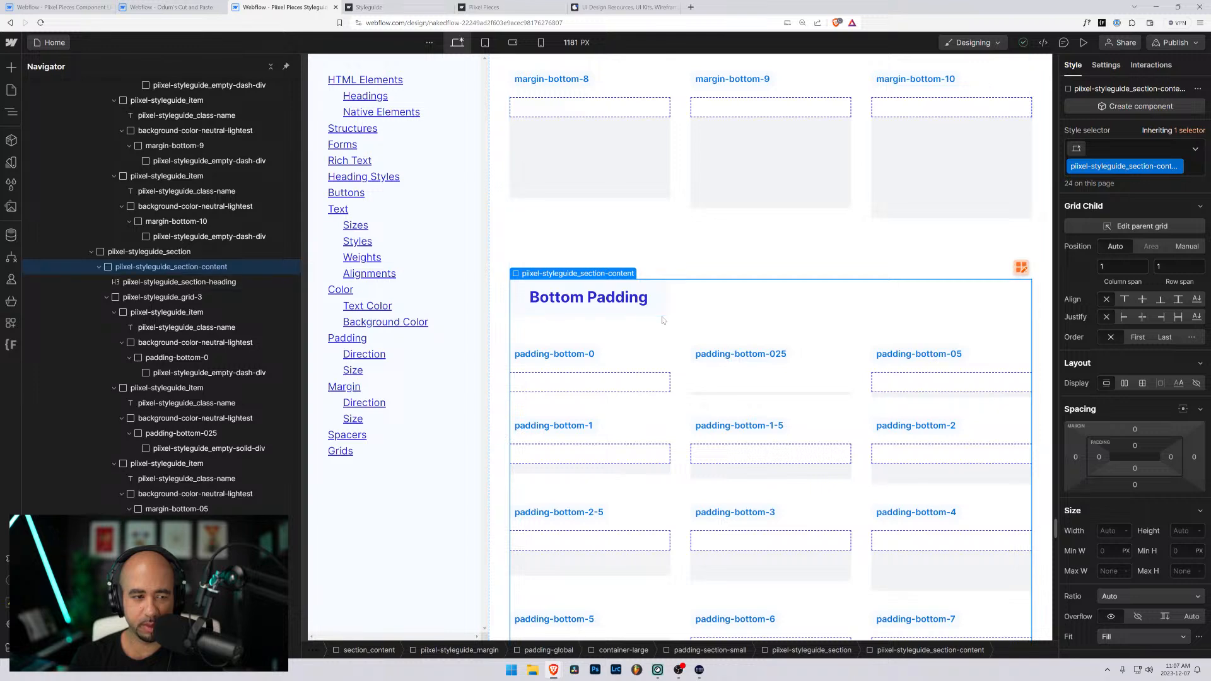
pyautogui.click(99, 267)
pyautogui.click(120, 252)
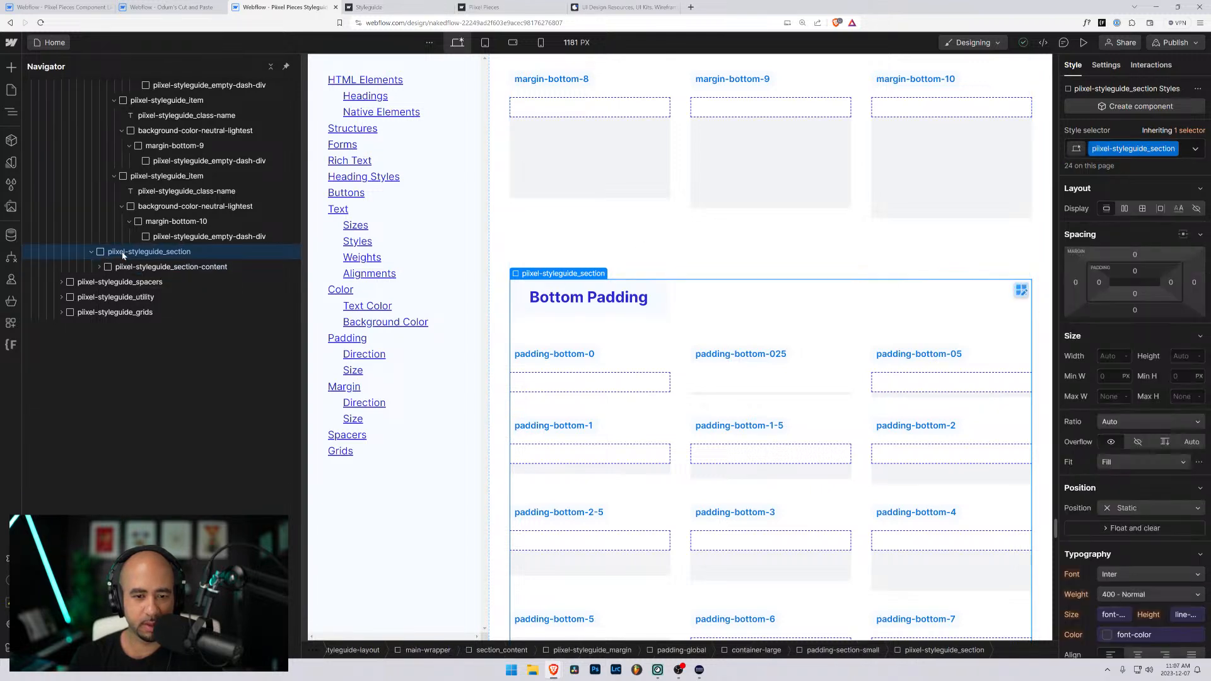
pyautogui.press('Delete')
# - Duplicate the Padding Sizing Classes section, placing the copy after the original inside the padding part's padding-section-small
pyautogui.scroll(20, 667, 339)
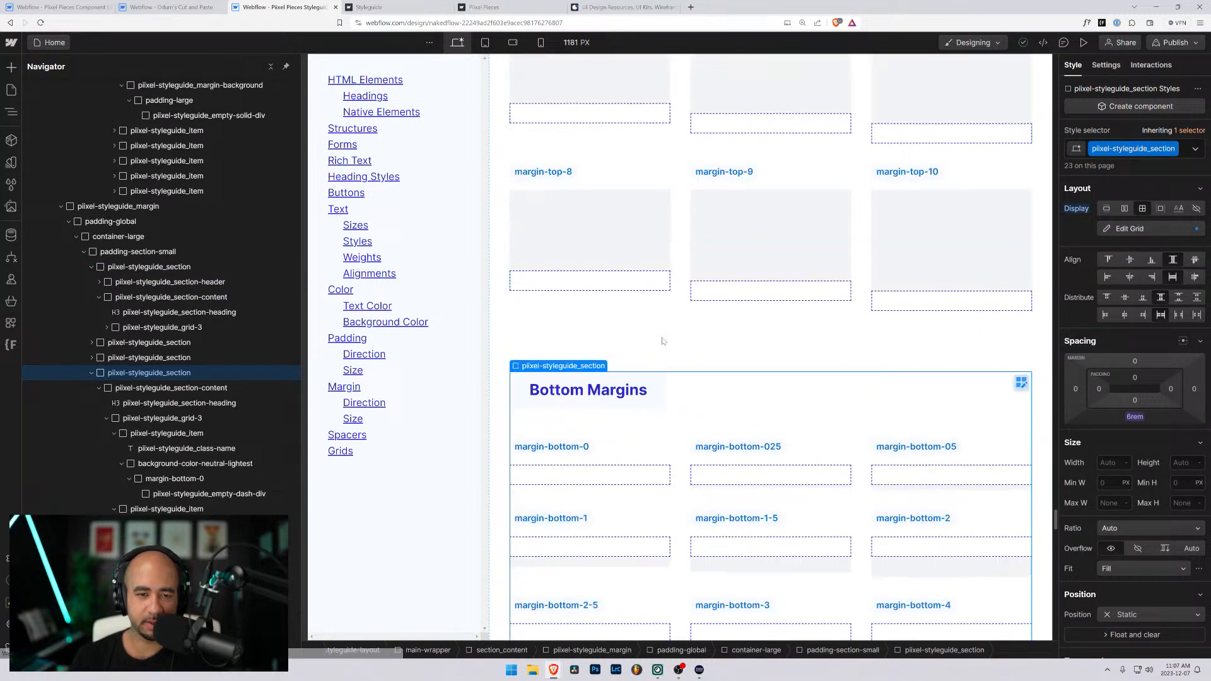
pyautogui.scroll(15, 662, 341)
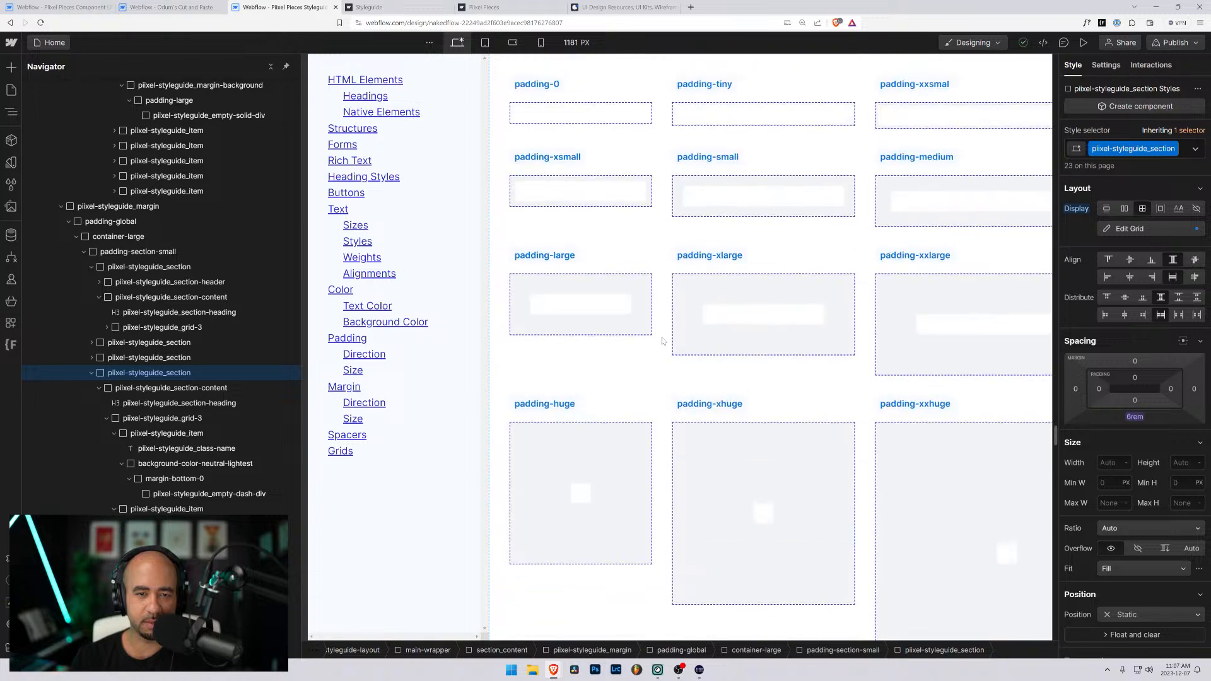
pyautogui.scroll(-3, 694, 337)
pyautogui.click(698, 335)
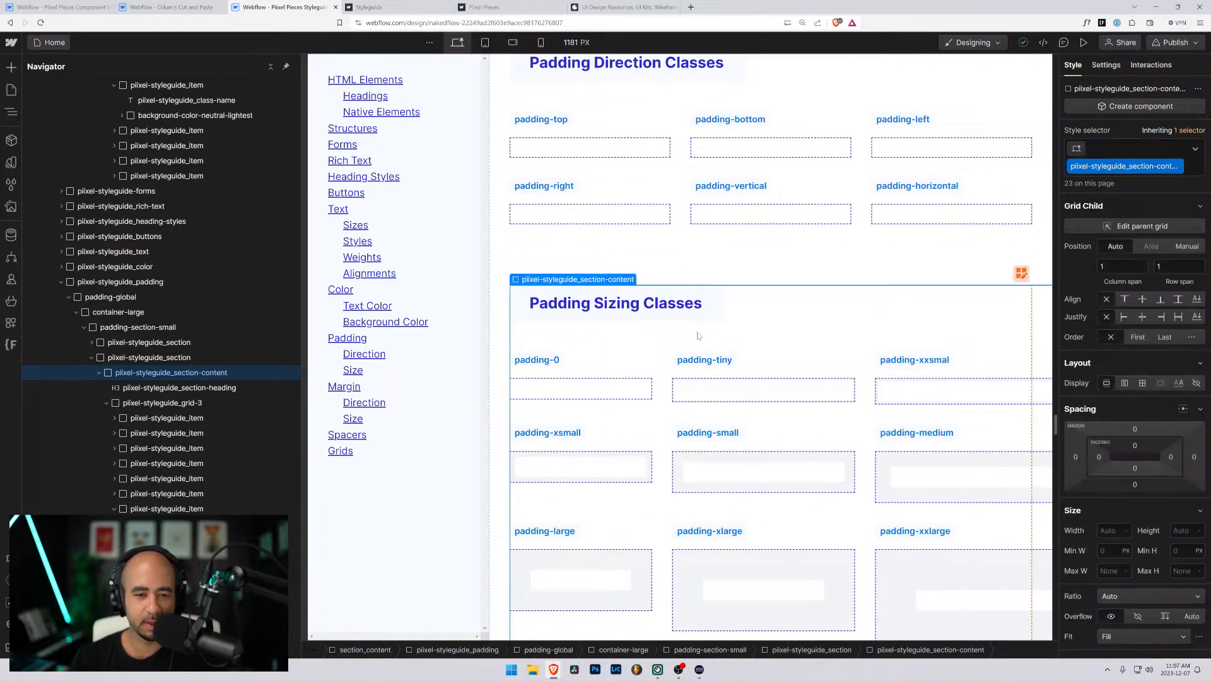
pyautogui.click(99, 373)
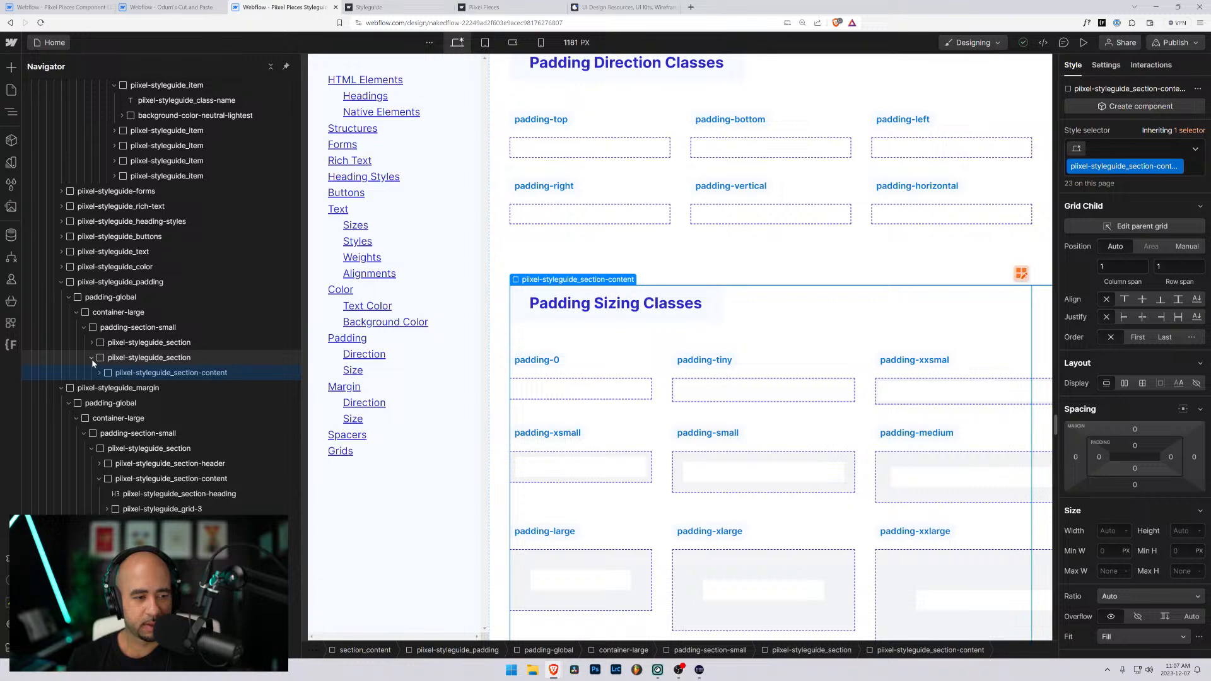
pyautogui.click(111, 358)
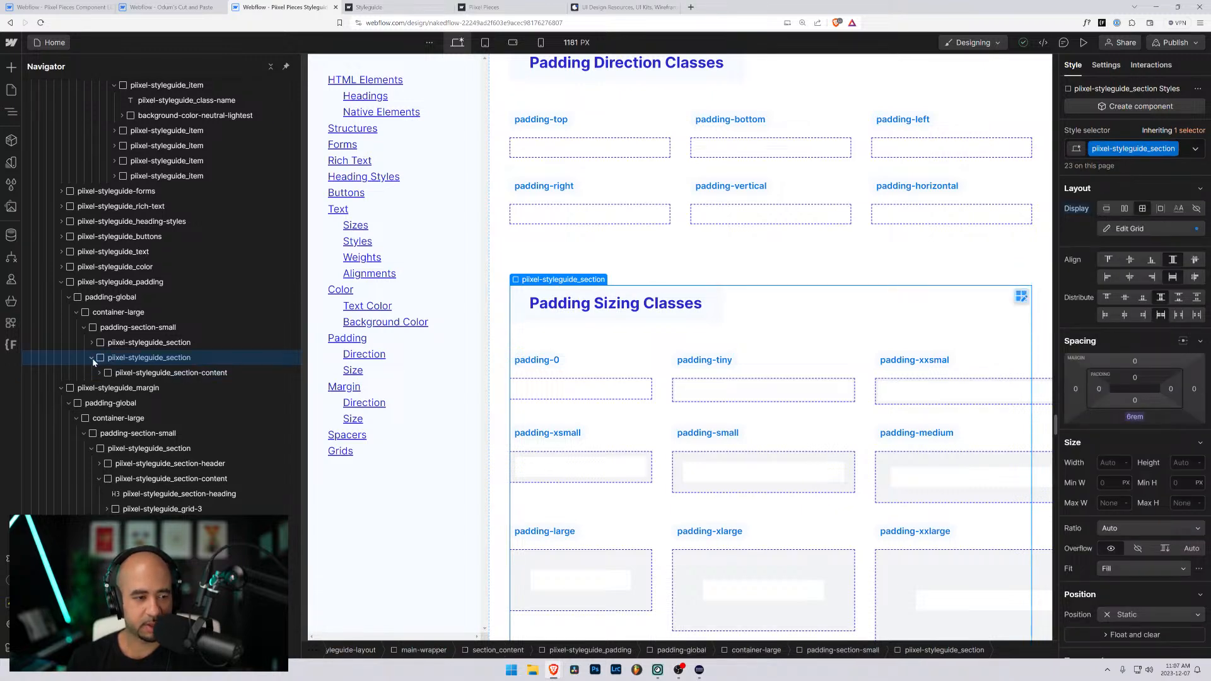
pyautogui.click(92, 358)
pyautogui.click(104, 329)
pyautogui.hotkey('ctrl', 'v')
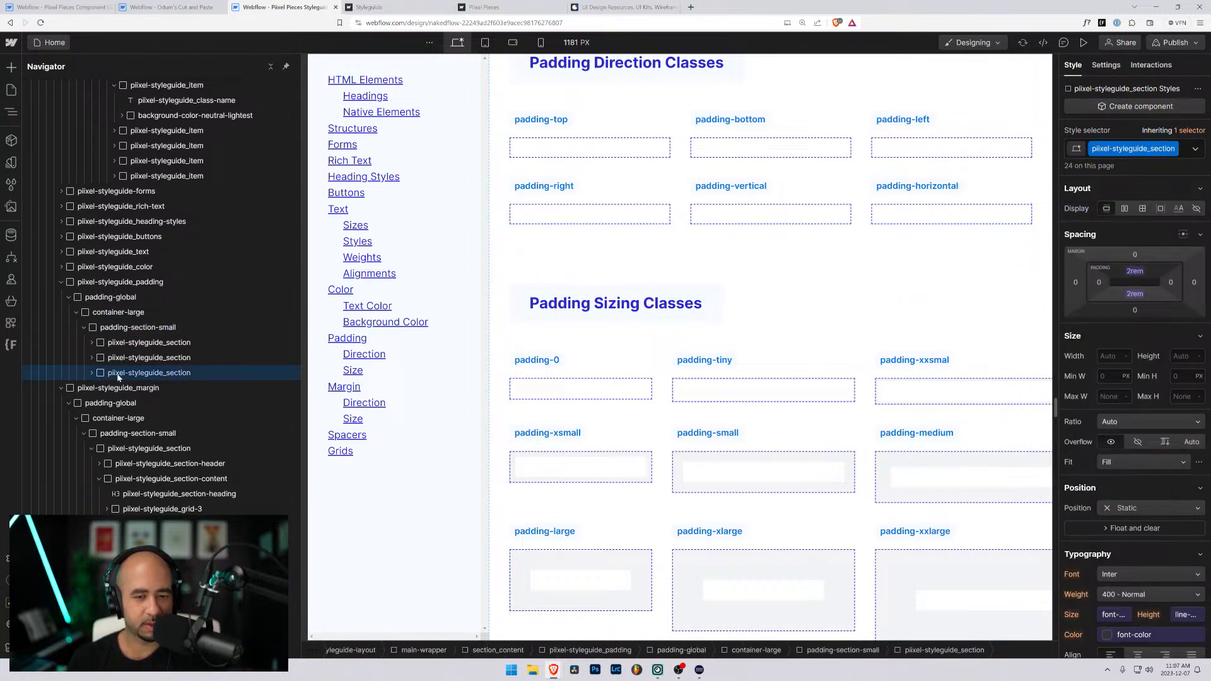
# - Change the heading of the copied padding sizing section to "Tom Padding Classes"
pyautogui.scroll(-10, 577, 309)
pyautogui.doubleClick(571, 366)
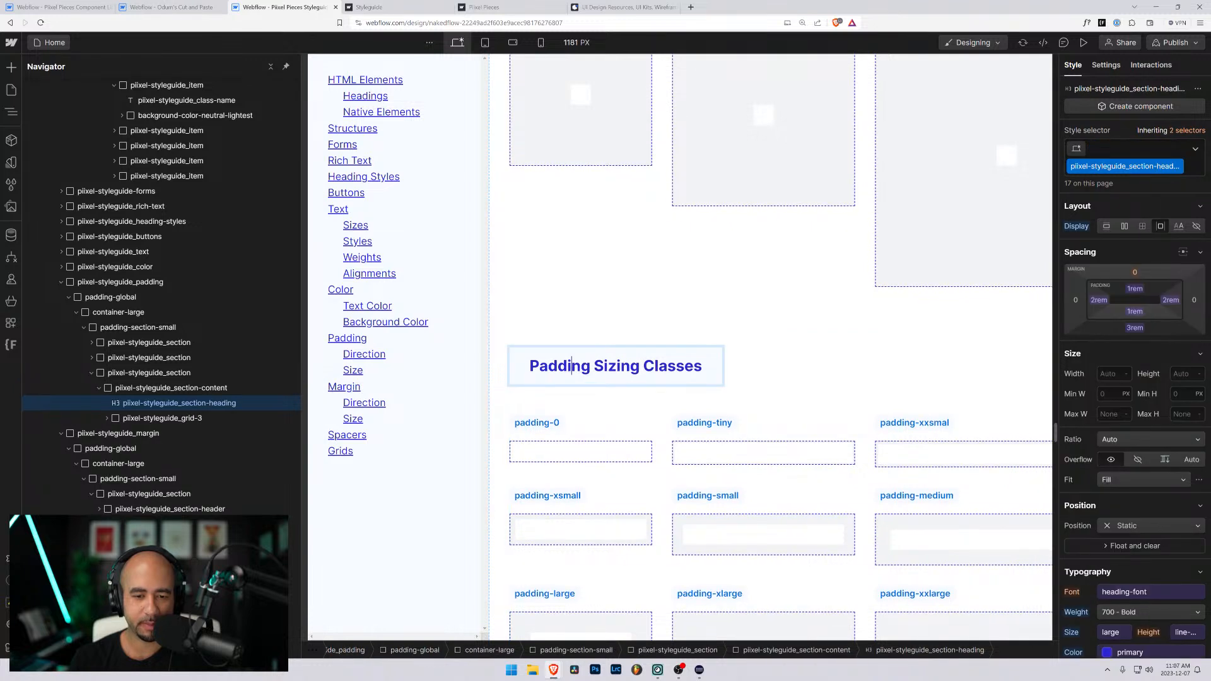
pyautogui.moveTo(593, 366); pyautogui.dragTo(639, 365)
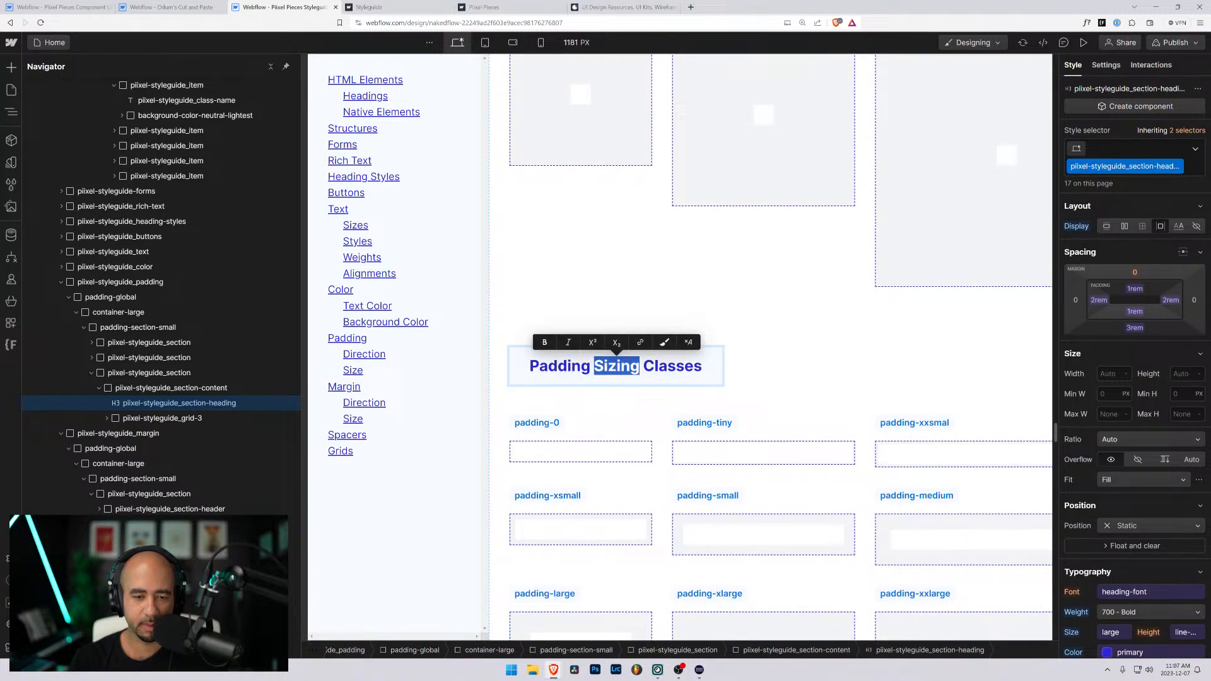
pyautogui.click(530, 366)
pyautogui.write('Tom')
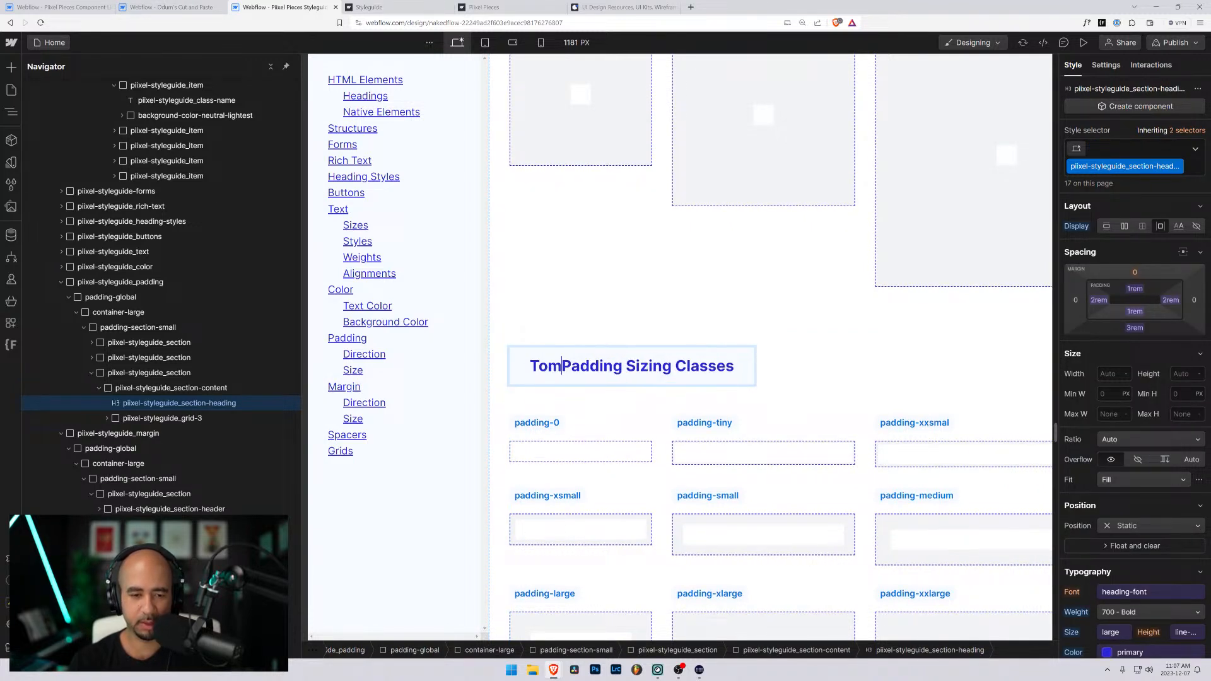
pyautogui.hotkey('ctrl', 'shift', 'Right')
pyautogui.hotkey('ctrl', 'shift', 'Right')
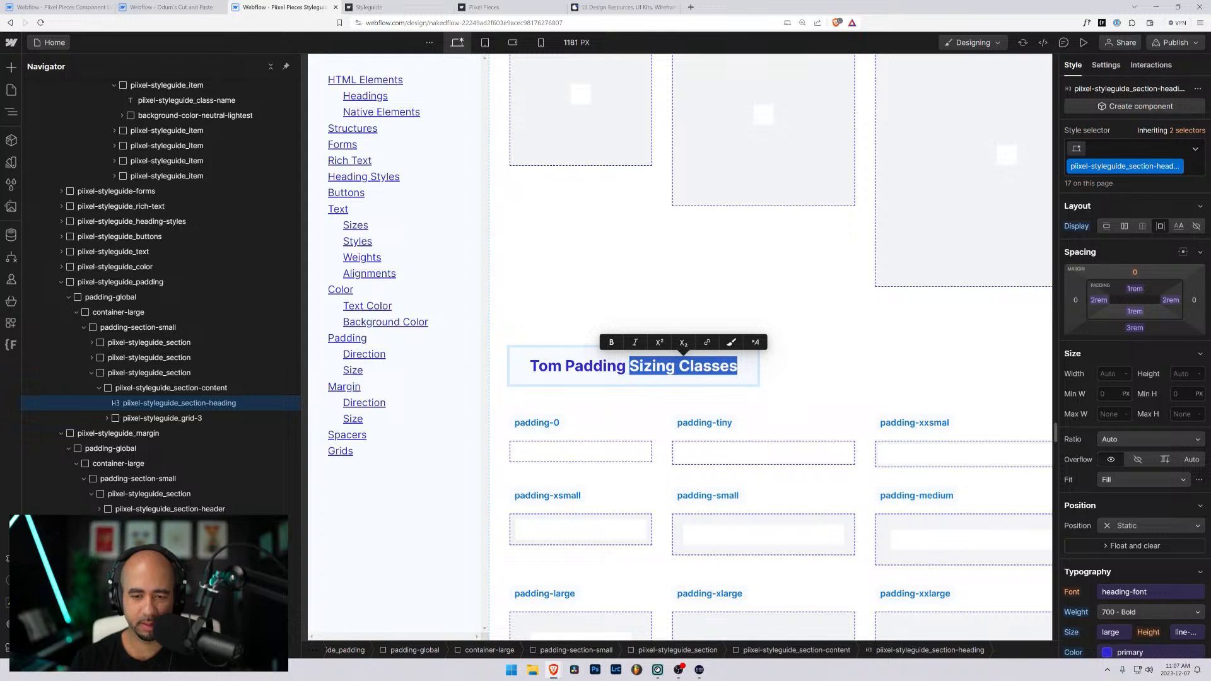
pyautogui.press('BackSpace')
pyautogui.write('Clas')
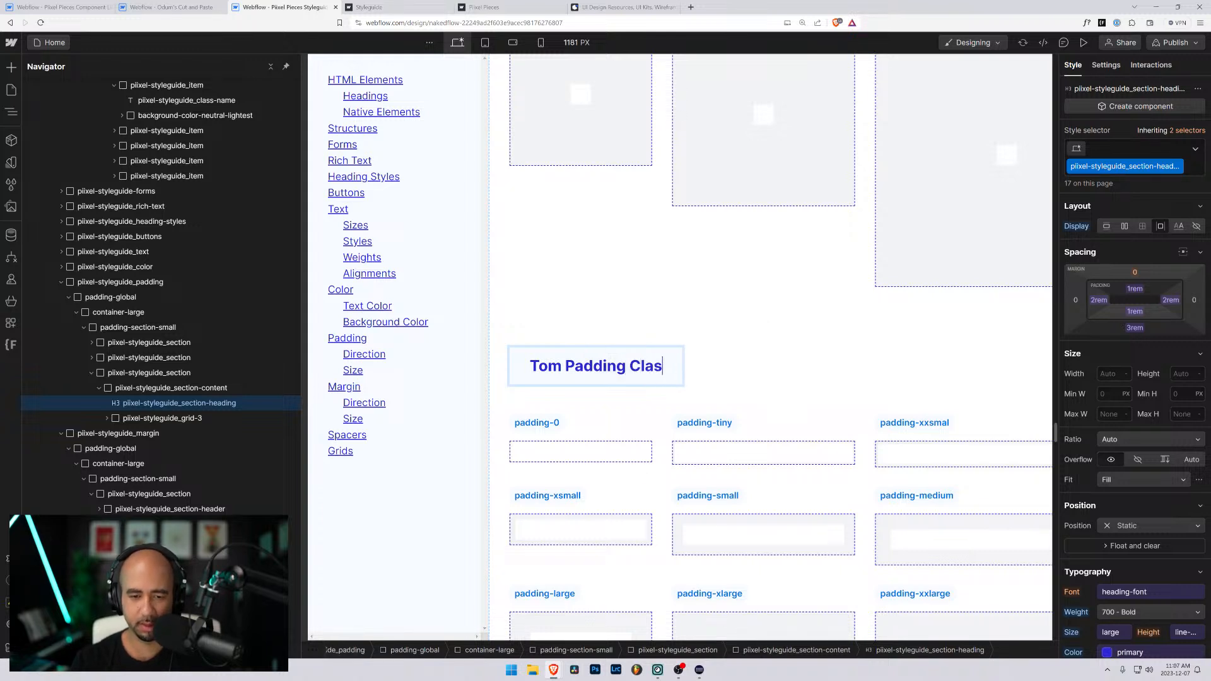
pyautogui.write('ses')
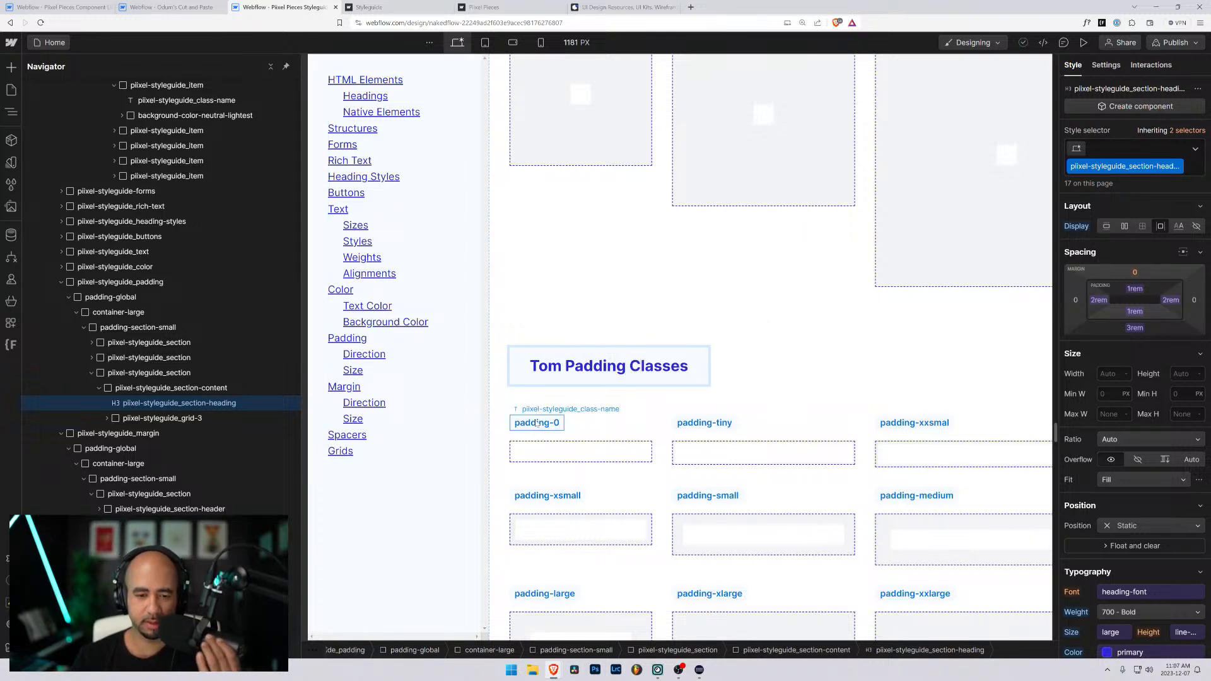
# - Rename the padding-0 label in the copied section to top-padding-0 and select the solid div inside its example
pyautogui.doubleClick(517, 423)
pyautogui.write('top-')
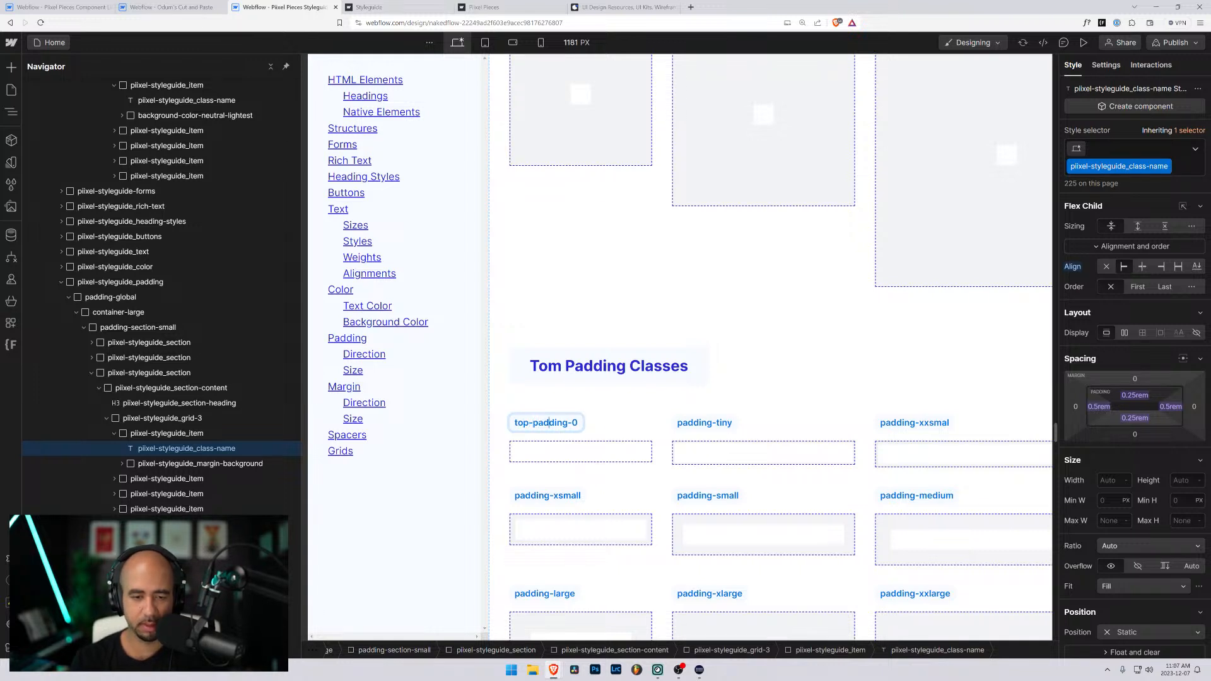
pyautogui.click(567, 452)
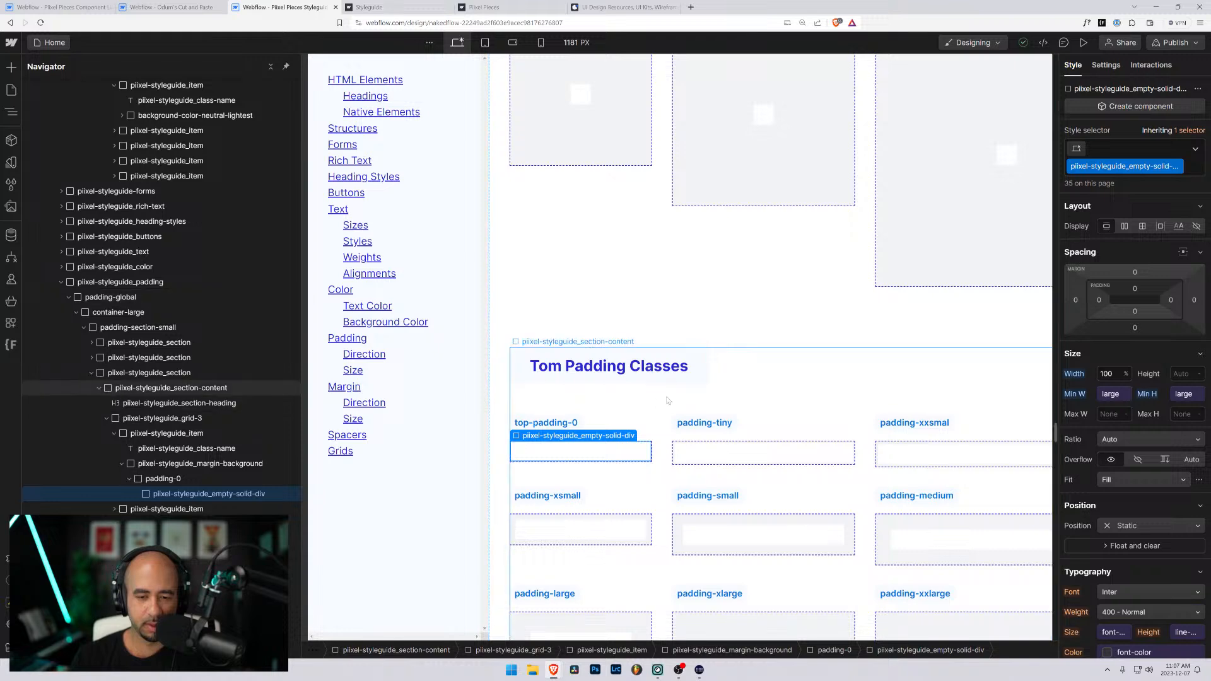
pyautogui.scroll(-2, 819, 391)
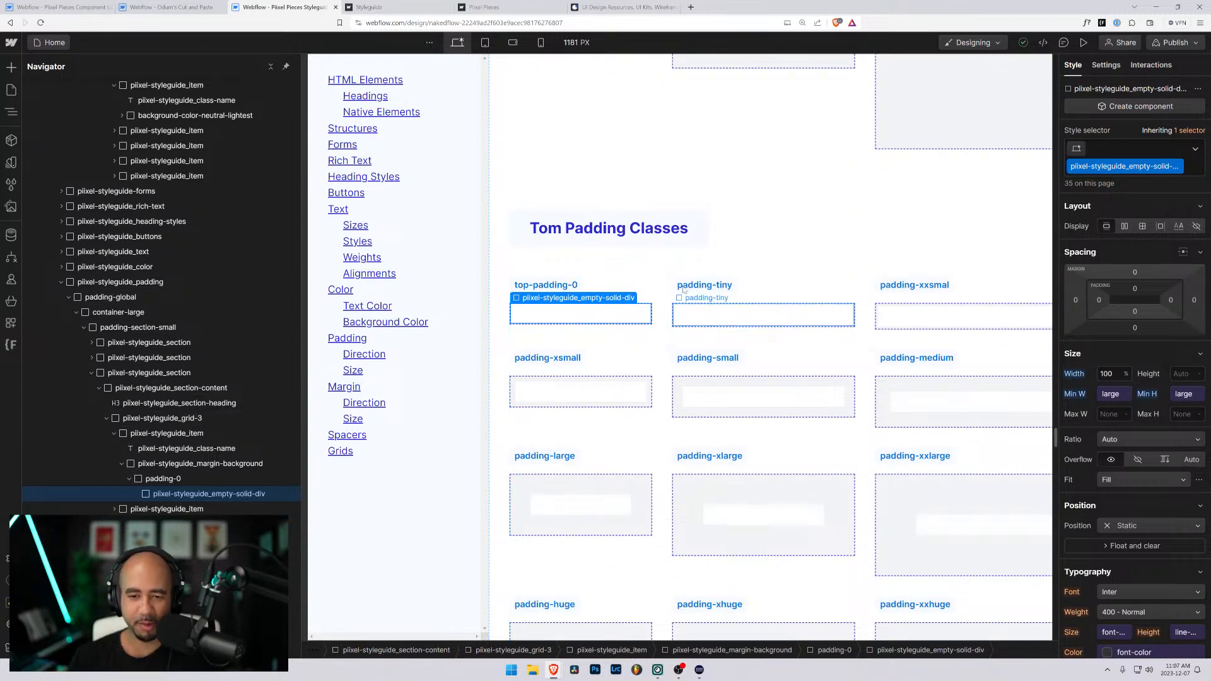
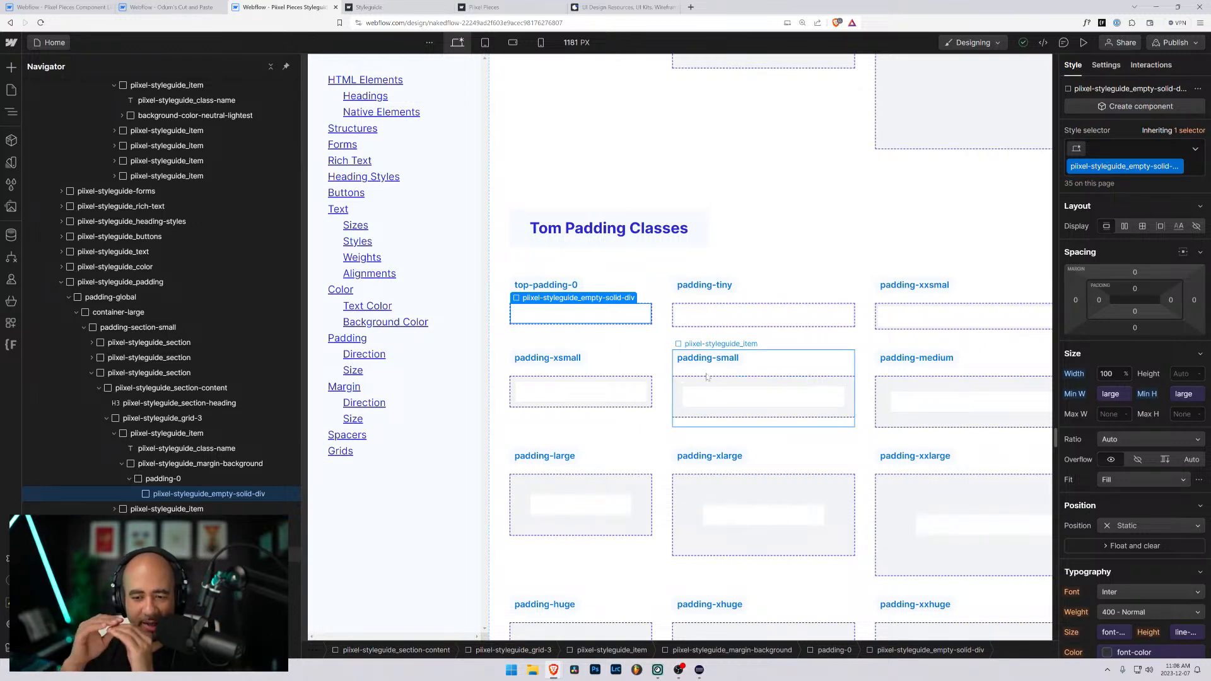
# - Examine the margin direction and sizing sections and compare them with the copied padding section
pyautogui.scroll(-10, 707, 379)
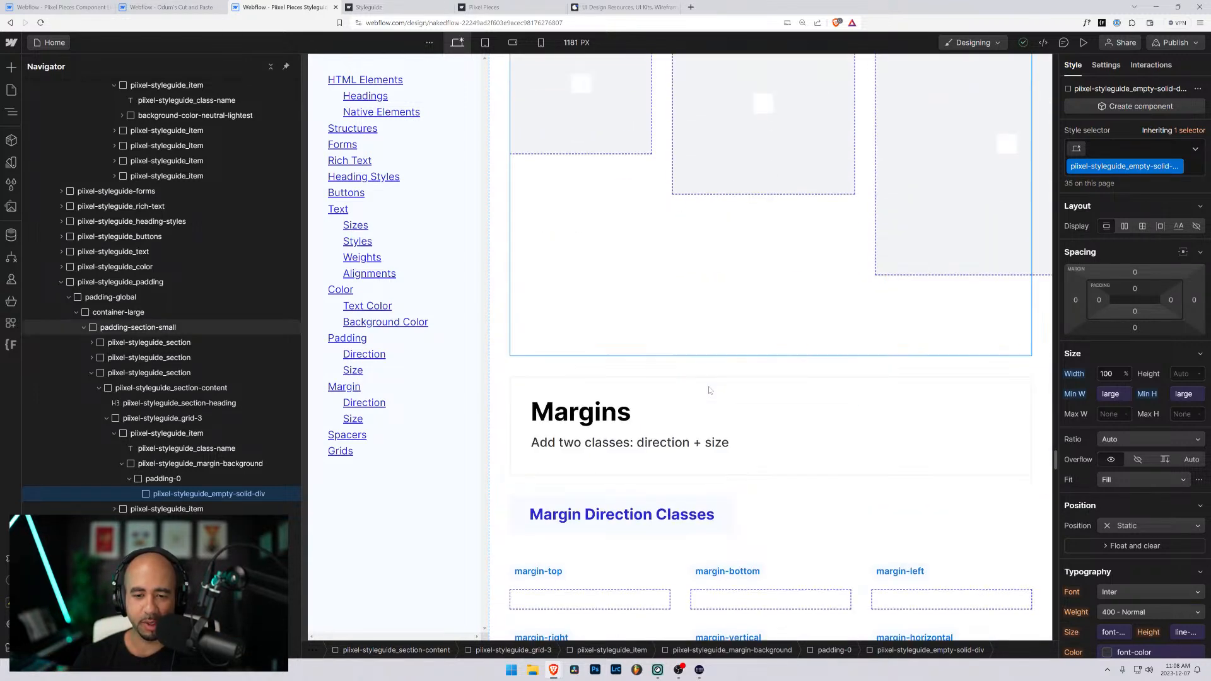
pyautogui.scroll(-10, 708, 390)
pyautogui.scroll(2, 718, 413)
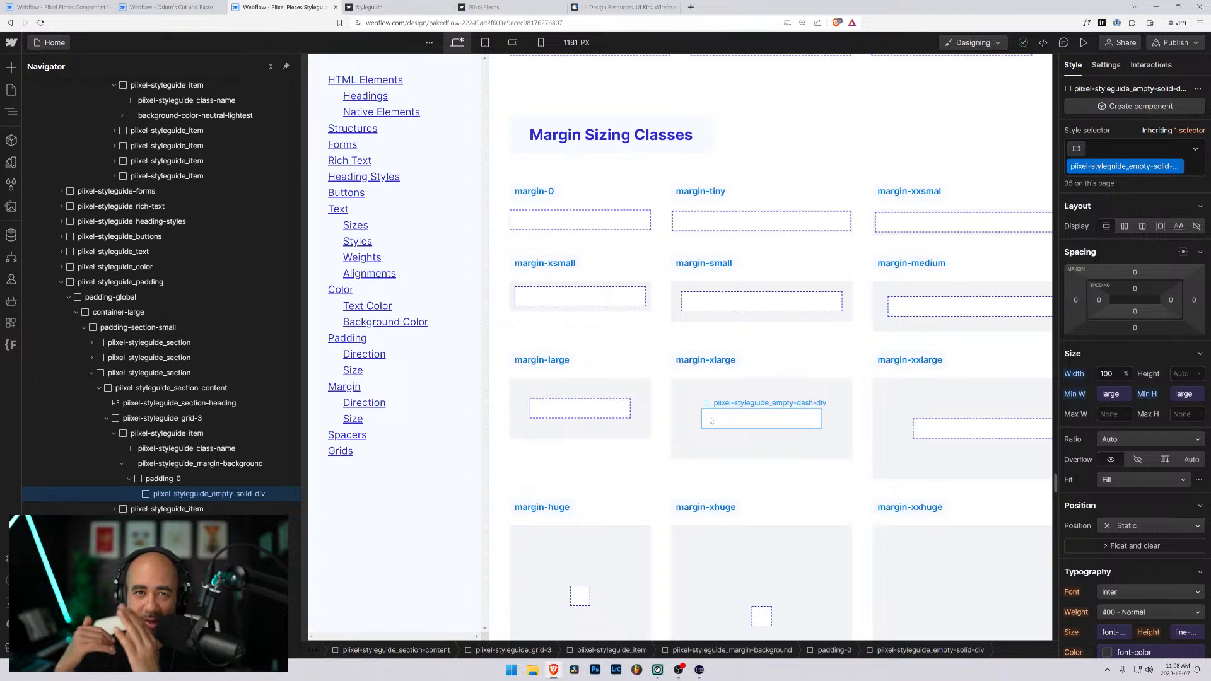
pyautogui.scroll(10, 719, 403)
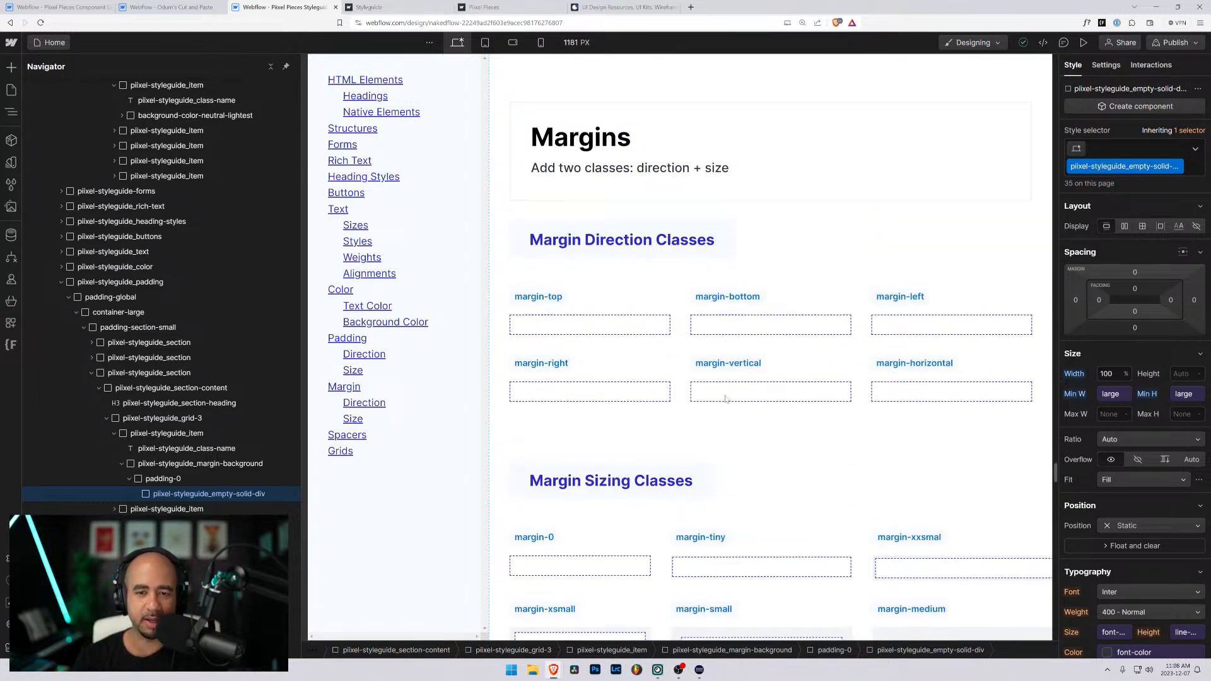
pyautogui.scroll(-8, 732, 379)
pyautogui.scroll(10, 736, 364)
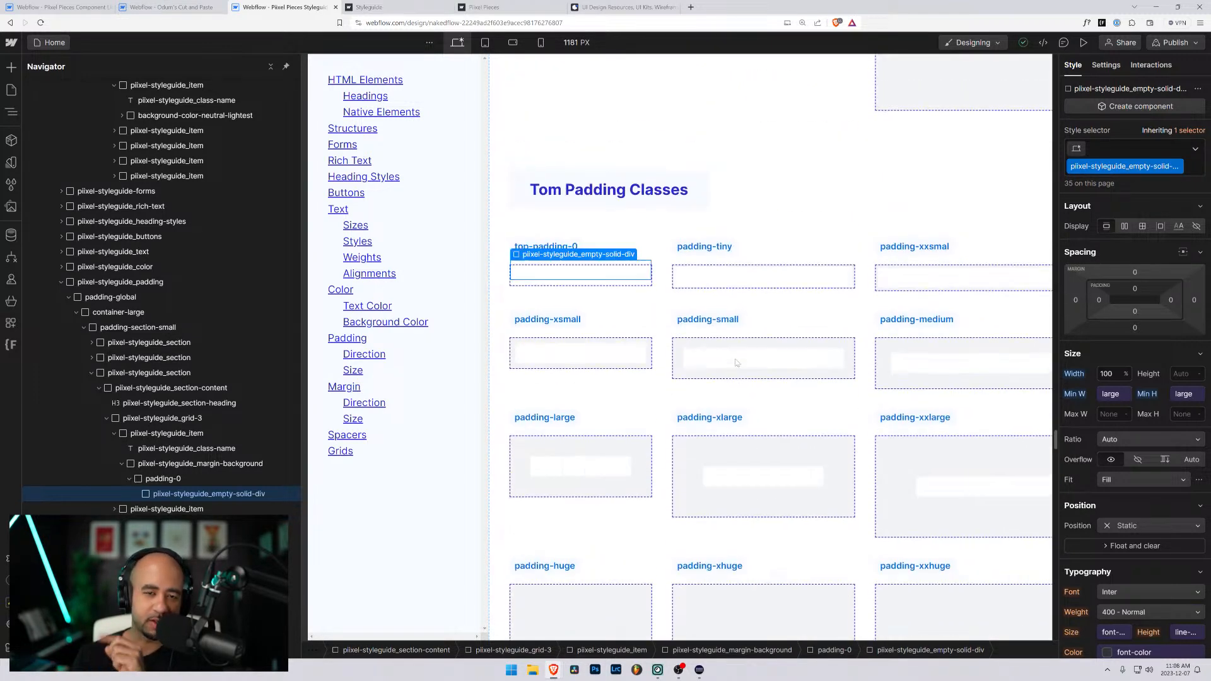
pyautogui.scroll(-5, 736, 362)
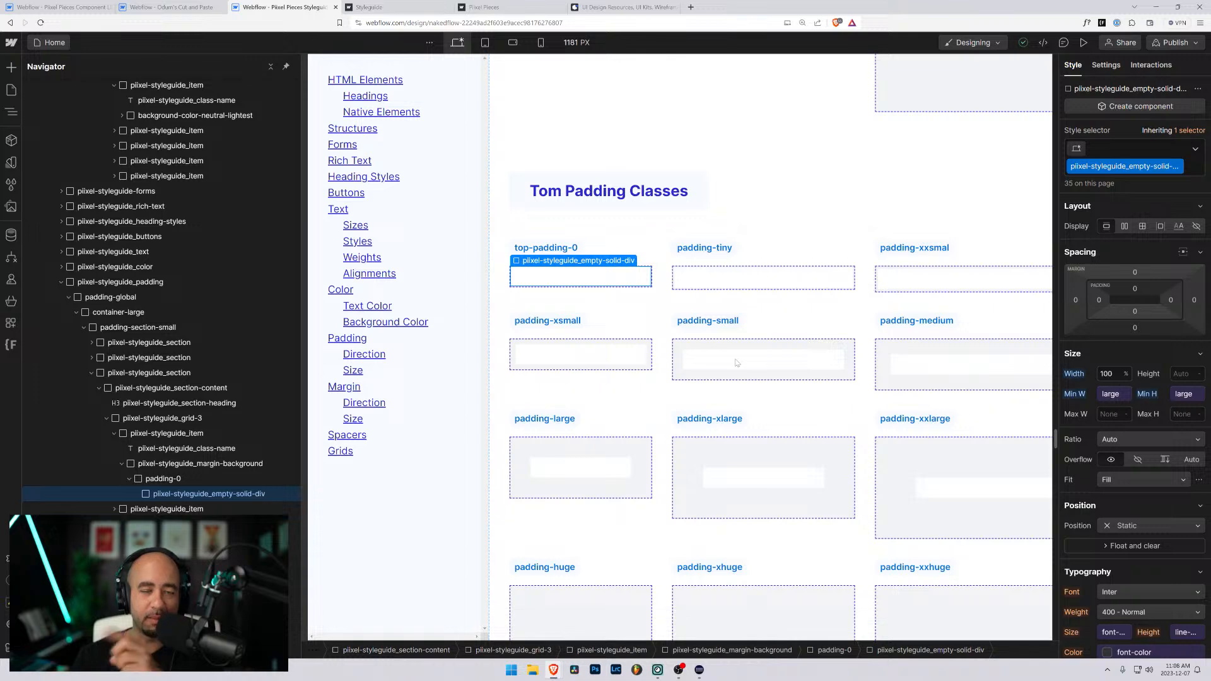
pyautogui.scroll(-3, 736, 362)
pyautogui.scroll(5, 608, 368)
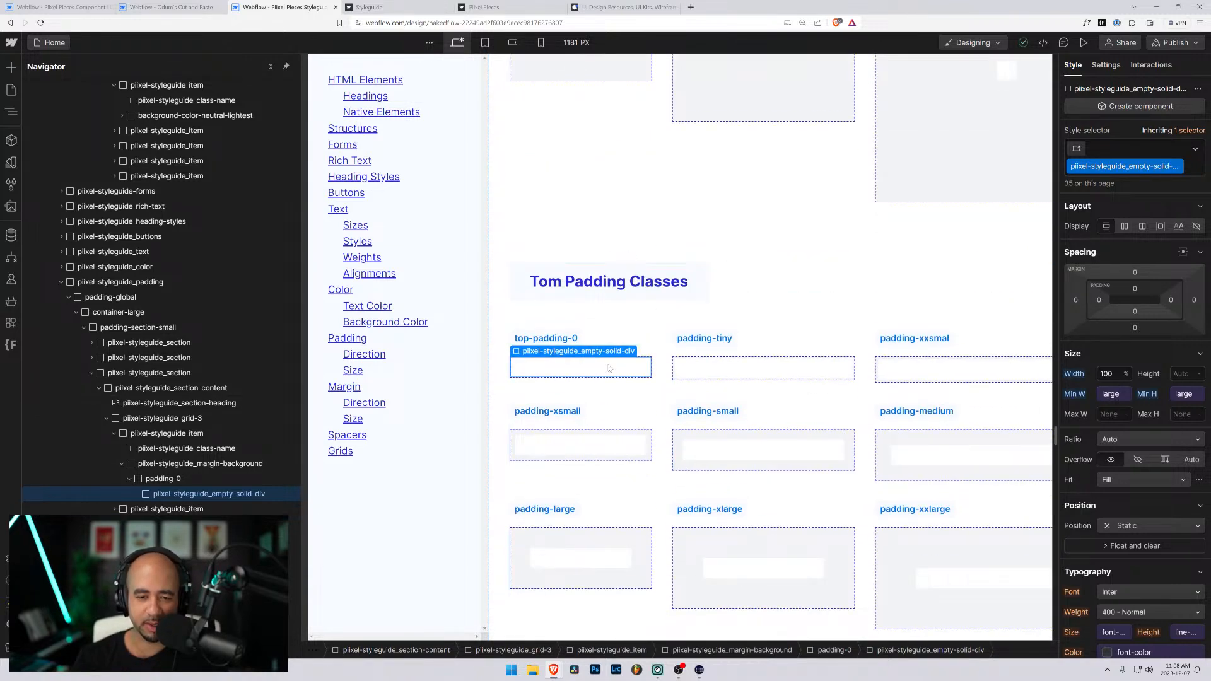
# - Replace the padding-0 and background-color-neutral-lightest classes on the wrapper under the top-padding-0 label with a new class top-padding-0
pyautogui.click(660, 347)
pyautogui.click(598, 371)
pyautogui.scroll(-2, 558, 275)
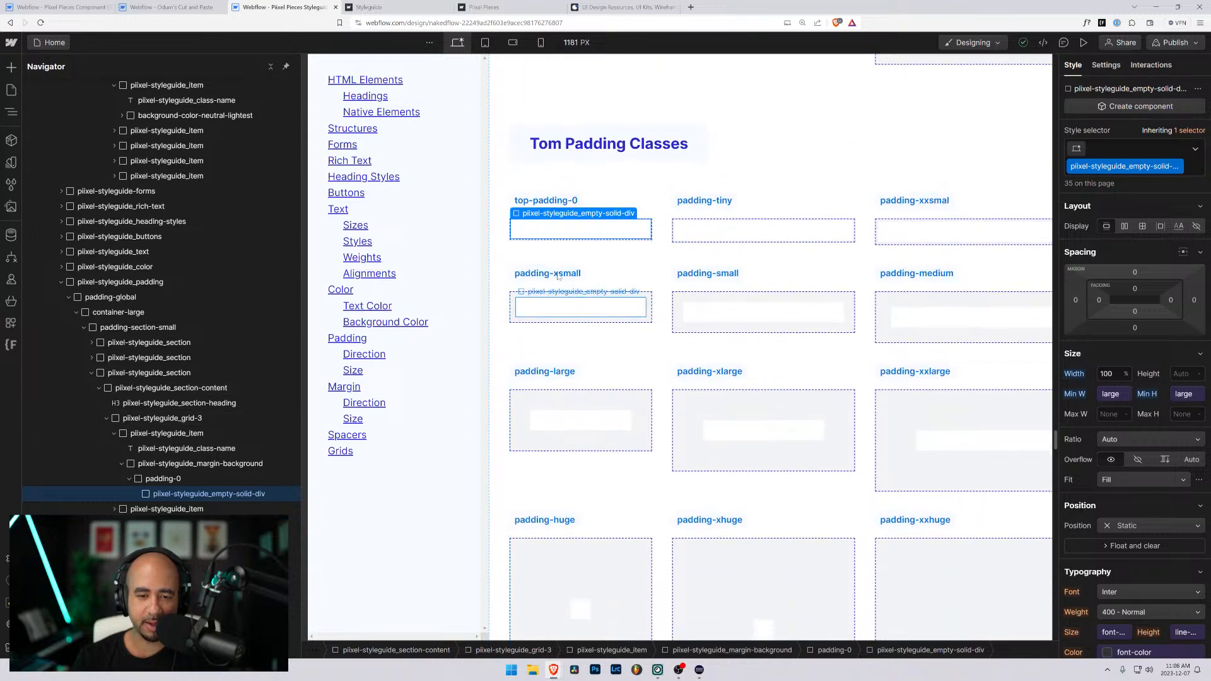
pyautogui.click(162, 479)
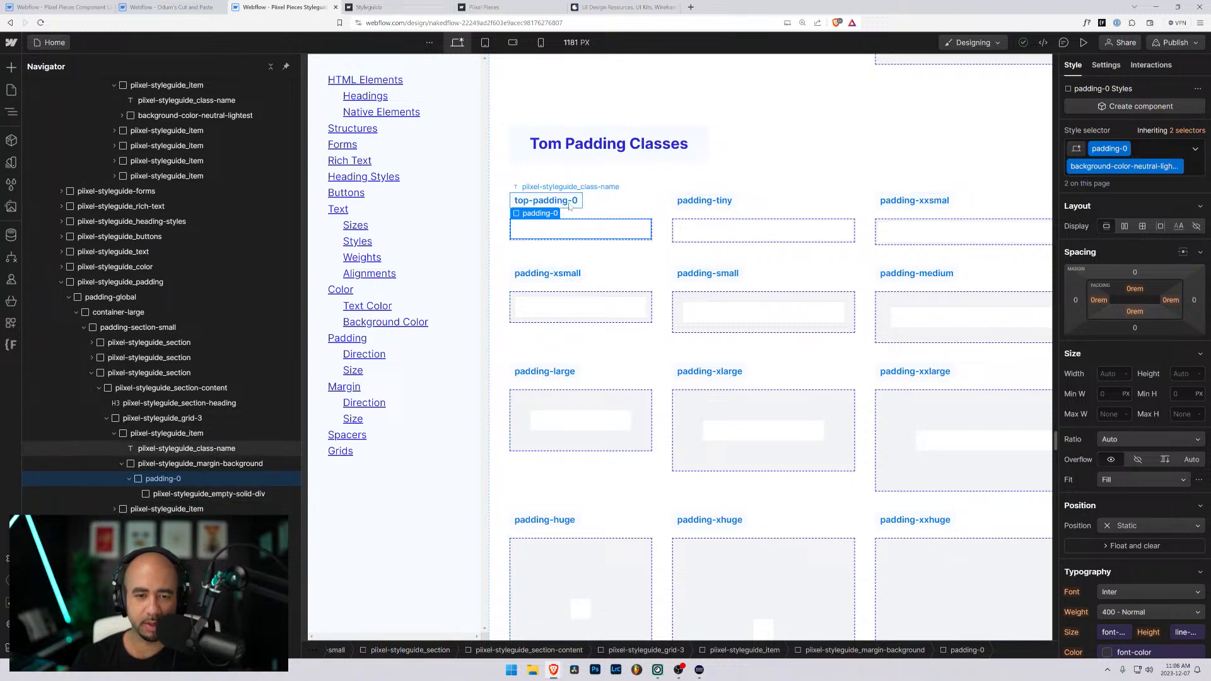
pyautogui.click(579, 223)
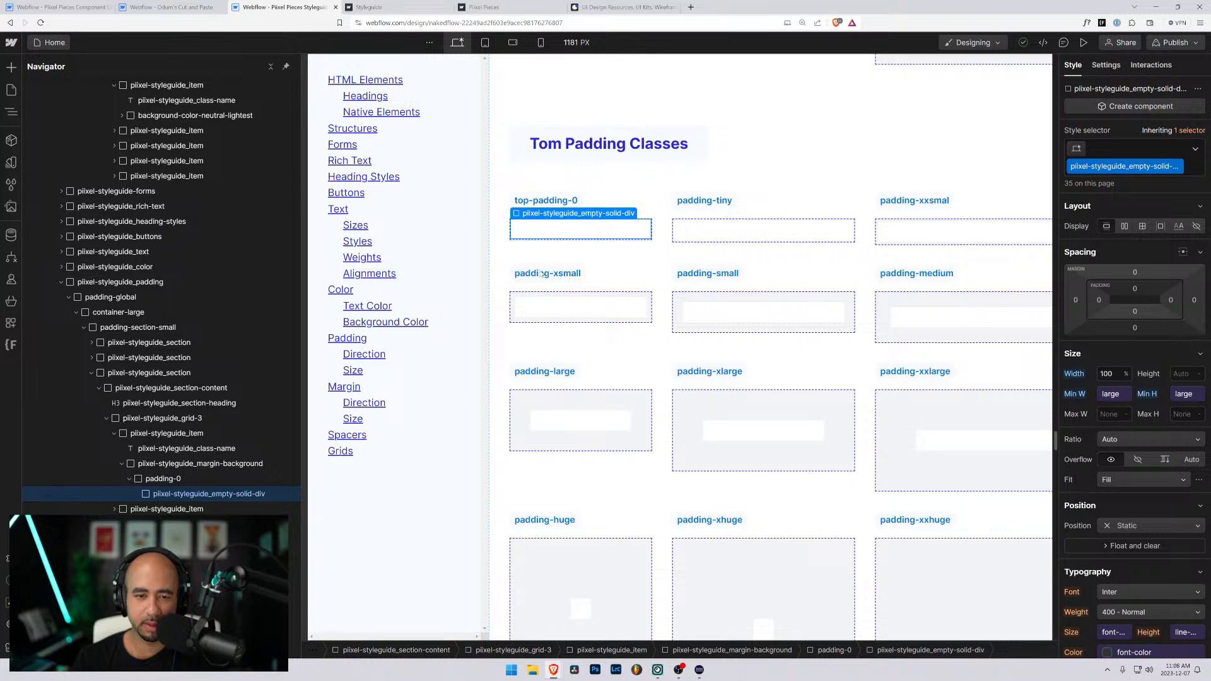
pyautogui.click(164, 481)
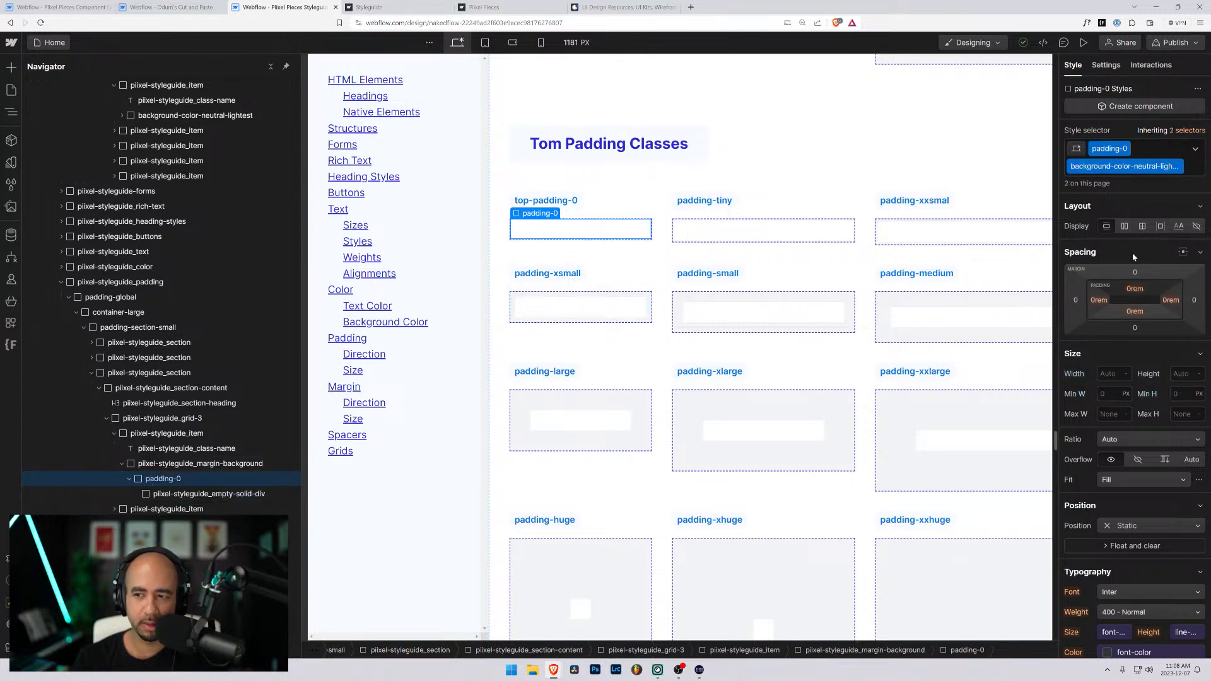
pyautogui.doubleClick(1120, 166)
pyautogui.hotkey('ctrl', 'c')
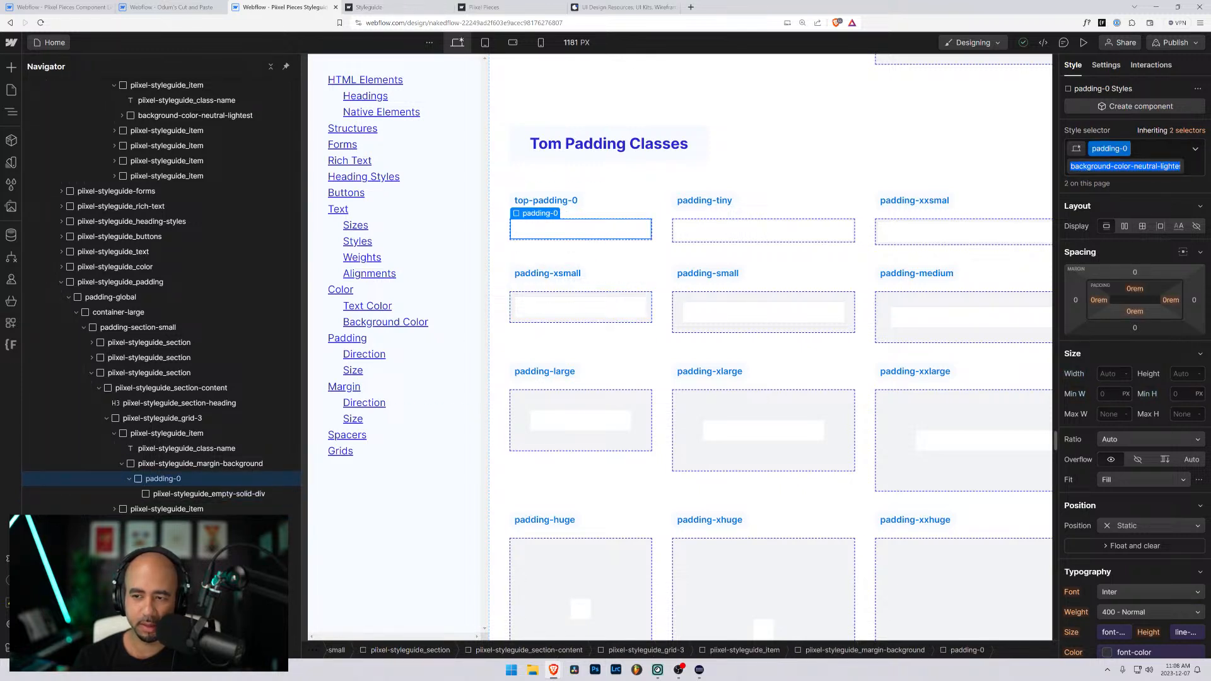
pyautogui.click(1197, 173)
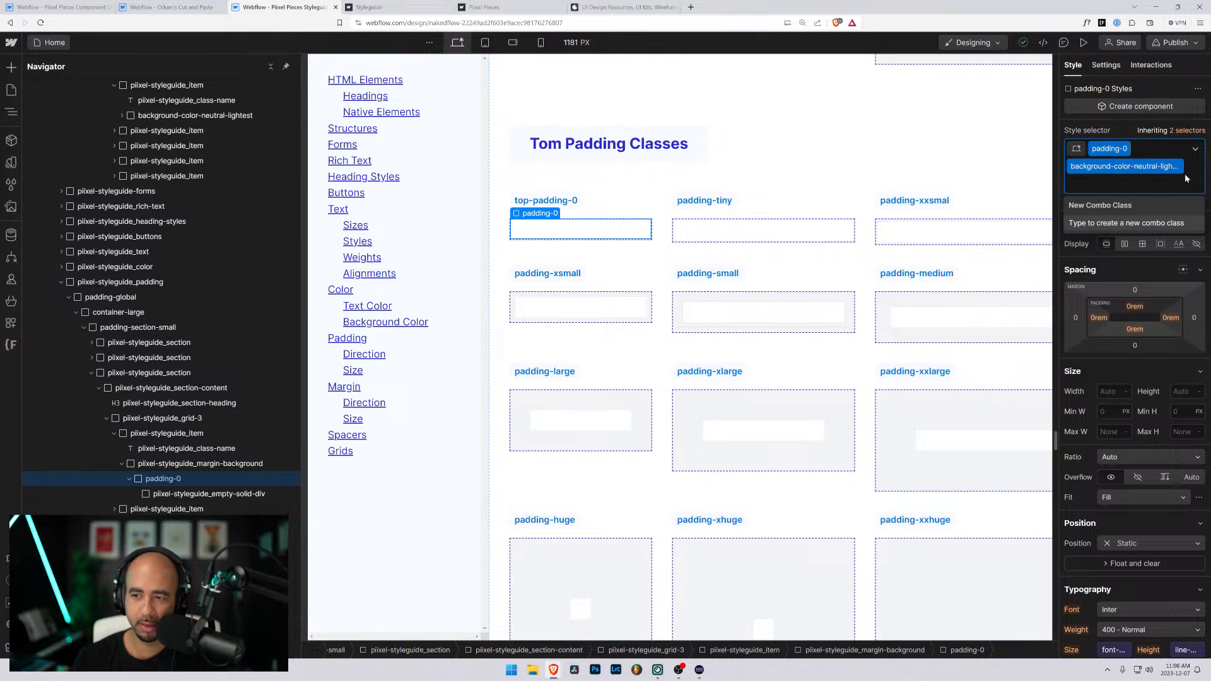
pyautogui.press('BackSpace')
pyautogui.press('BackSpace')
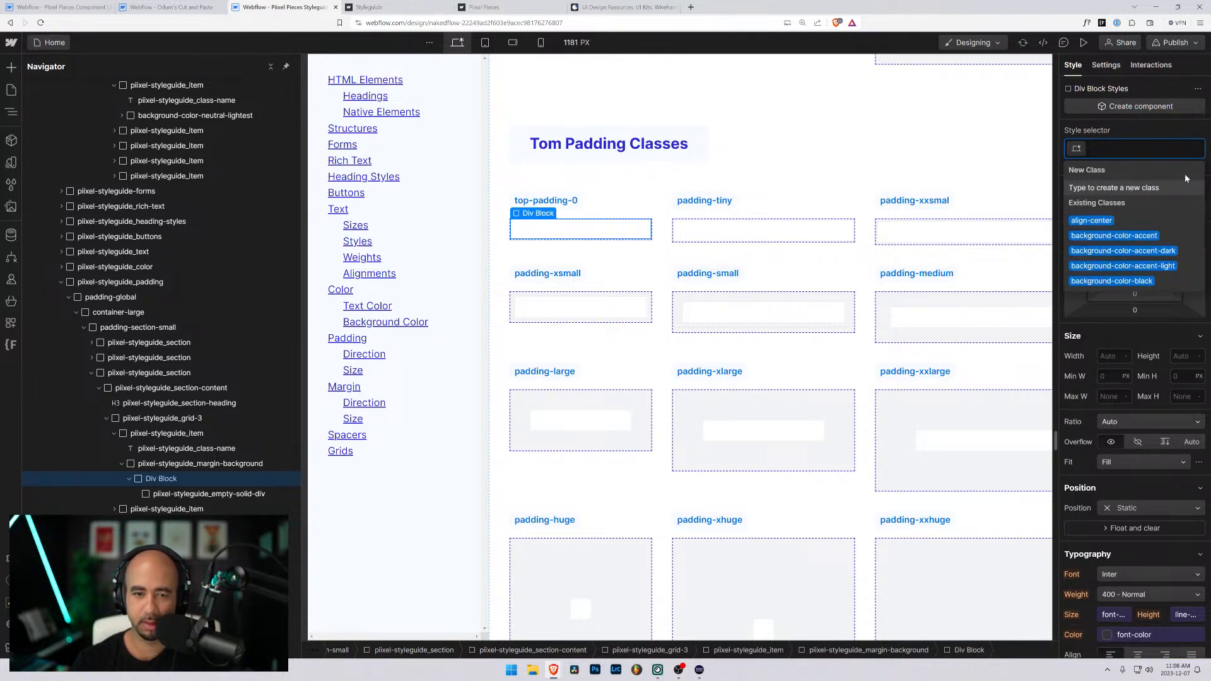
pyautogui.write('top-pad')
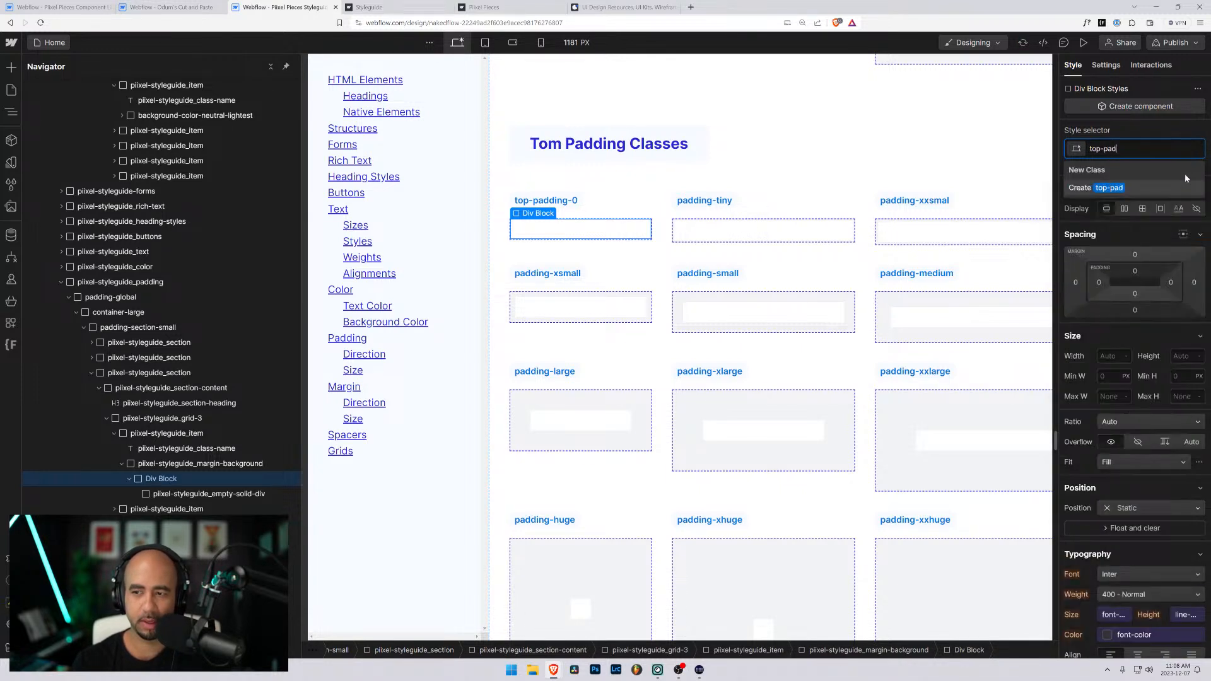
pyautogui.write('ding-0')
pyautogui.press('Return')
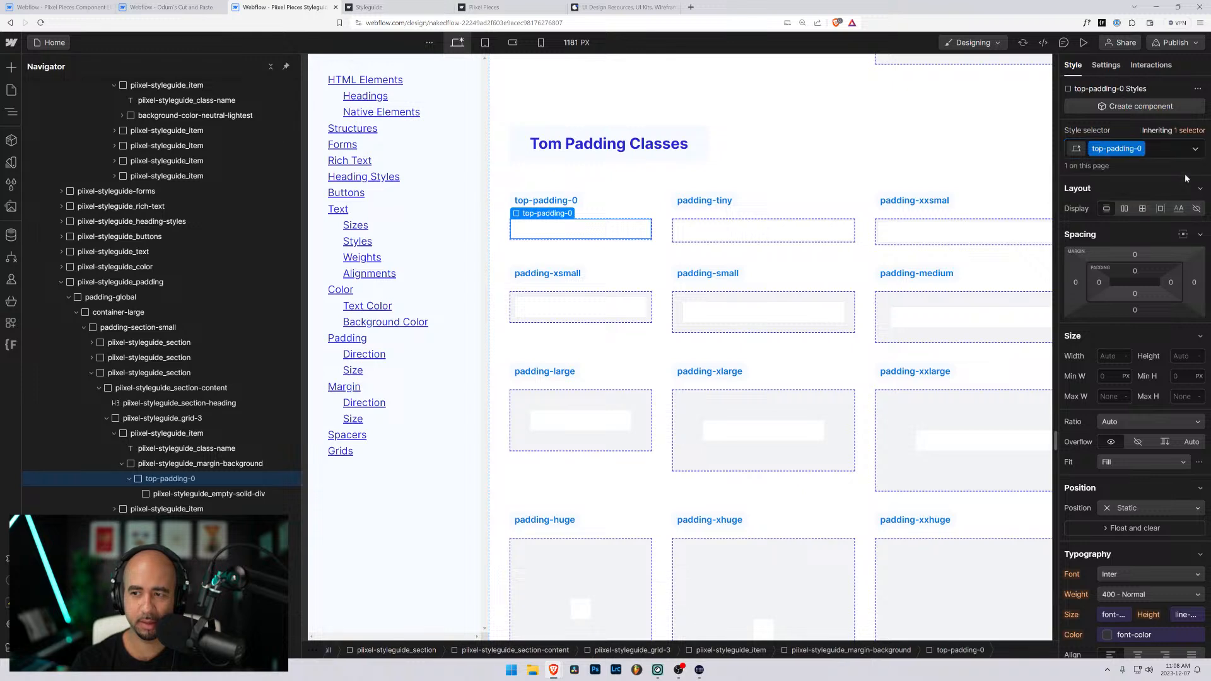
# - Add the background-color-neutral-lightest combo class to the top-padding-0 wrapper and set its top padding to 0rem
pyautogui.hotkey('ctrl', 'v')
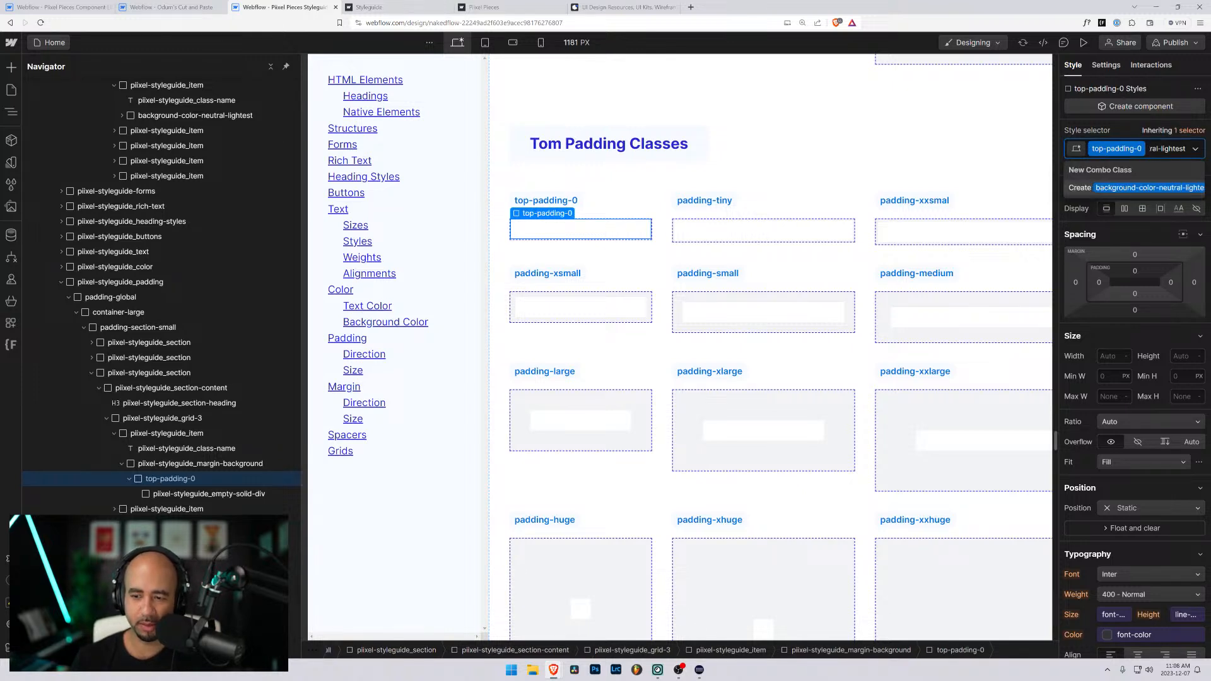
pyautogui.press('Return')
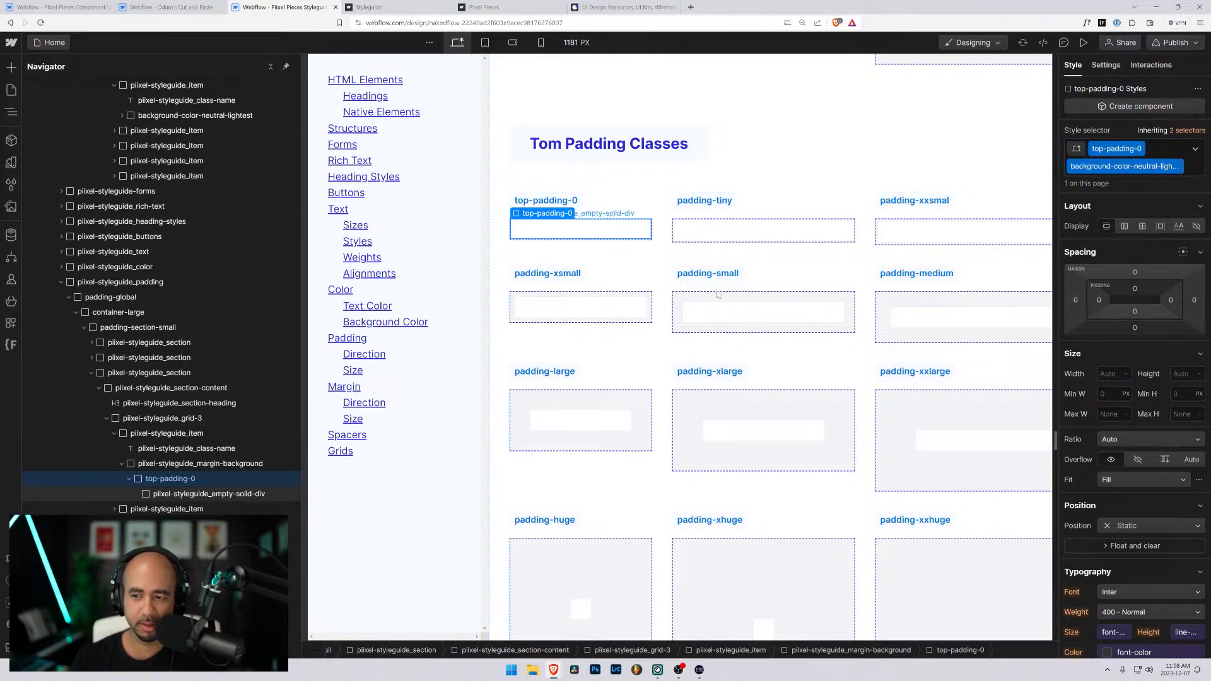
pyautogui.click(1136, 289)
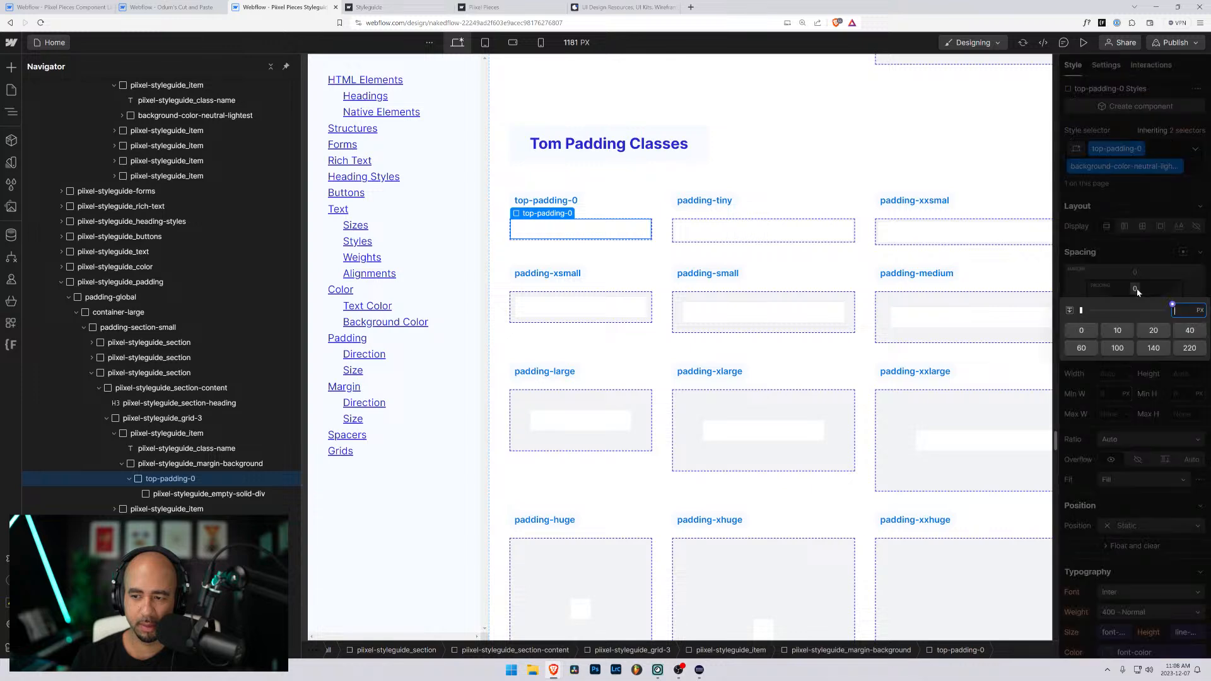
pyautogui.write('0rem')
pyautogui.press('Return')
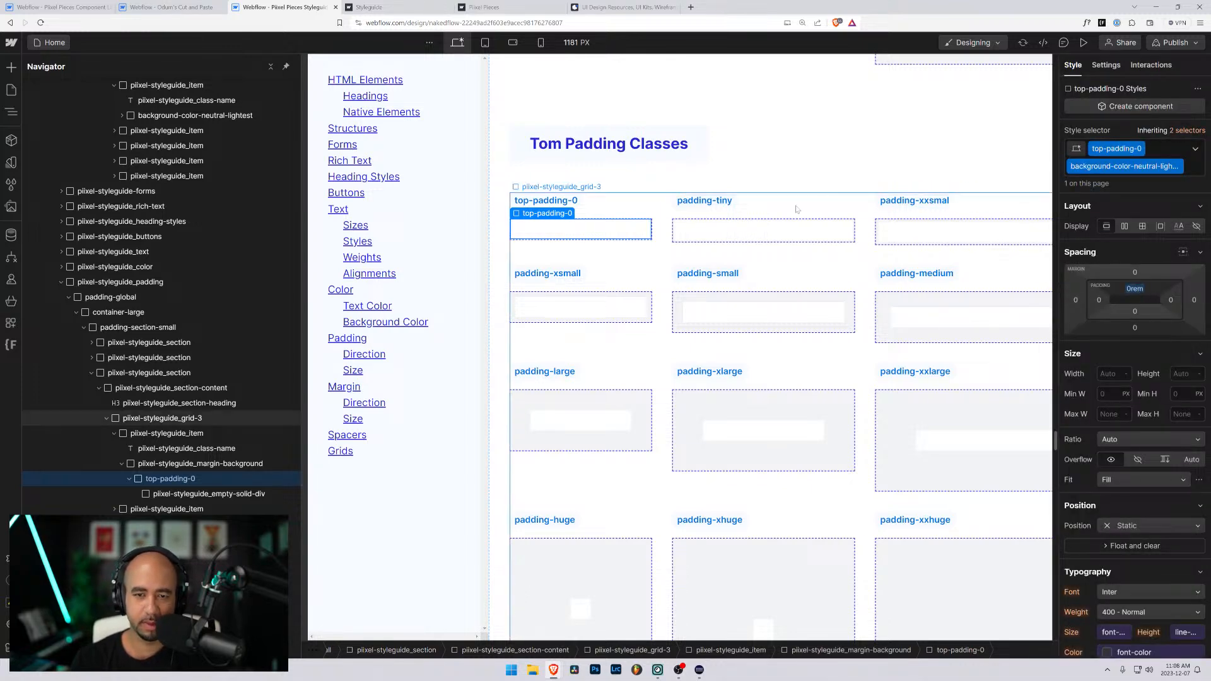
# - Rename the padding-tiny label in the Tom Padding Classes section to top-padding-025
pyautogui.click(724, 209)
pyautogui.doubleClick(723, 208)
pyautogui.write('t')
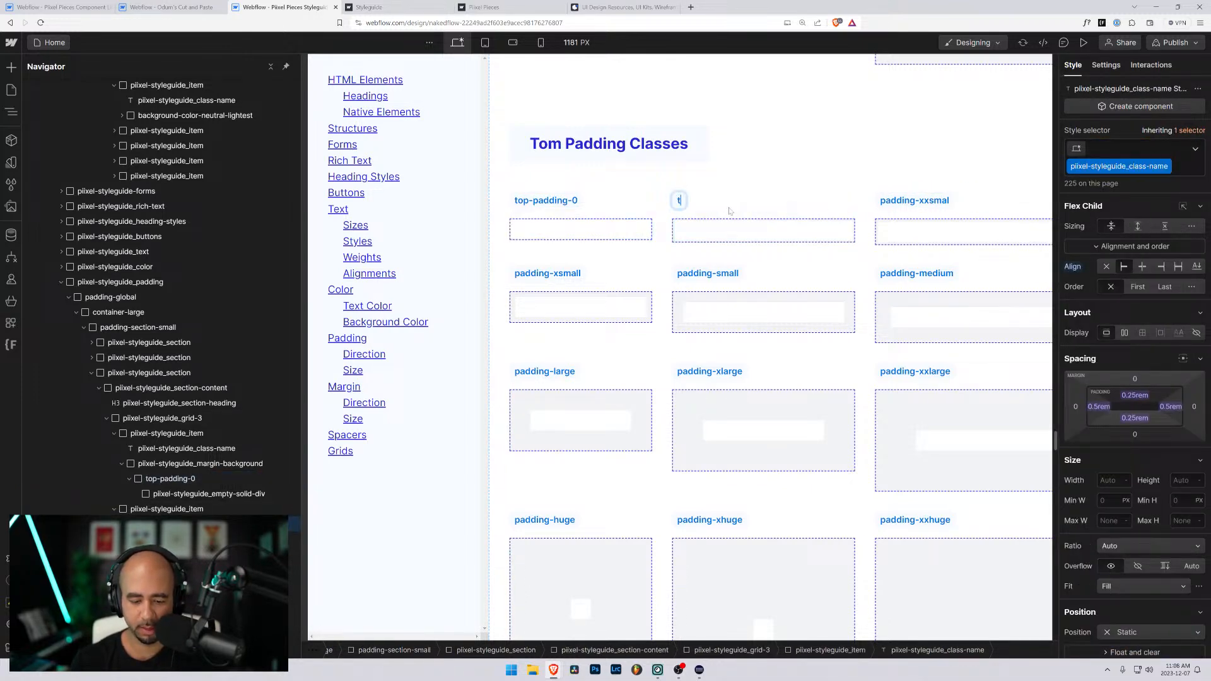
pyautogui.write('op-padding-')
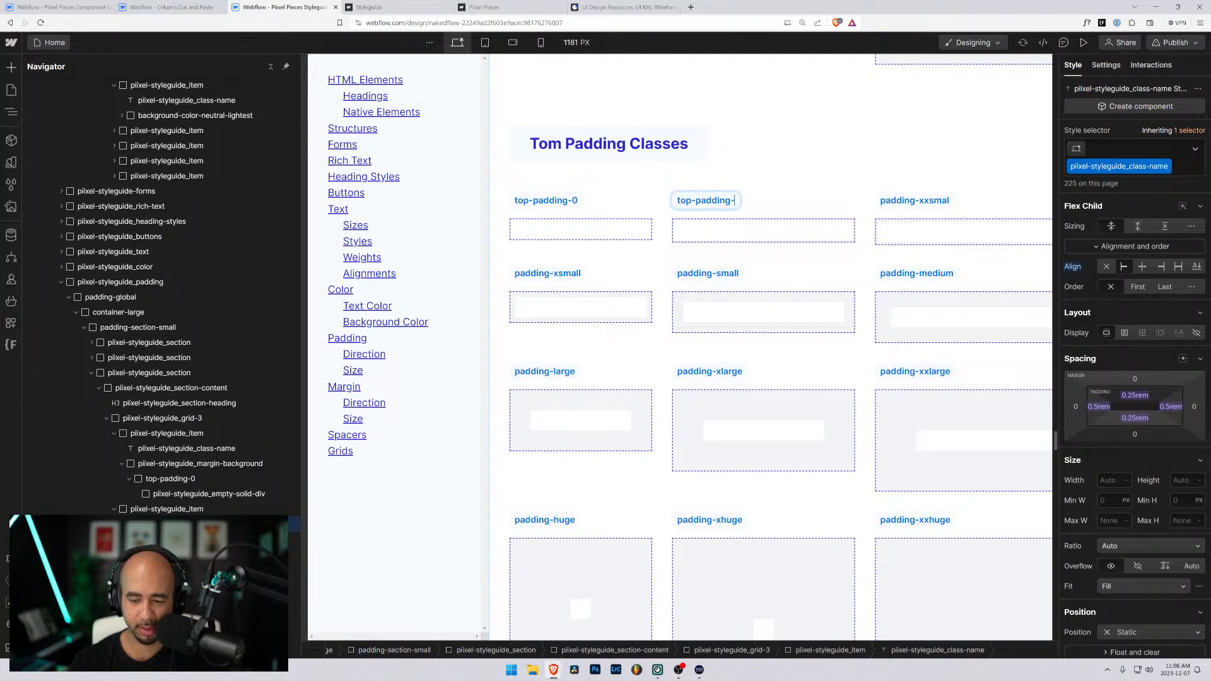
pyautogui.write('025')
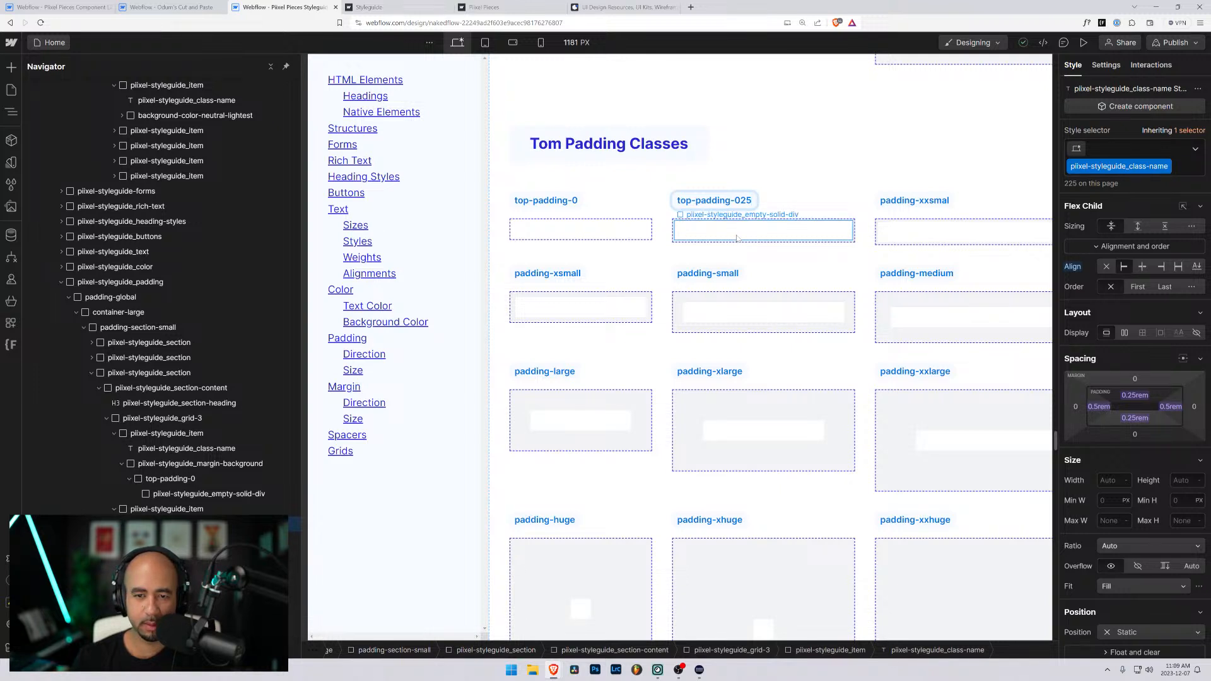
# - Replace both classes on the padding-tiny wrapper under the top-padding-025 label with a new class top-padding-025
pyautogui.click(737, 240)
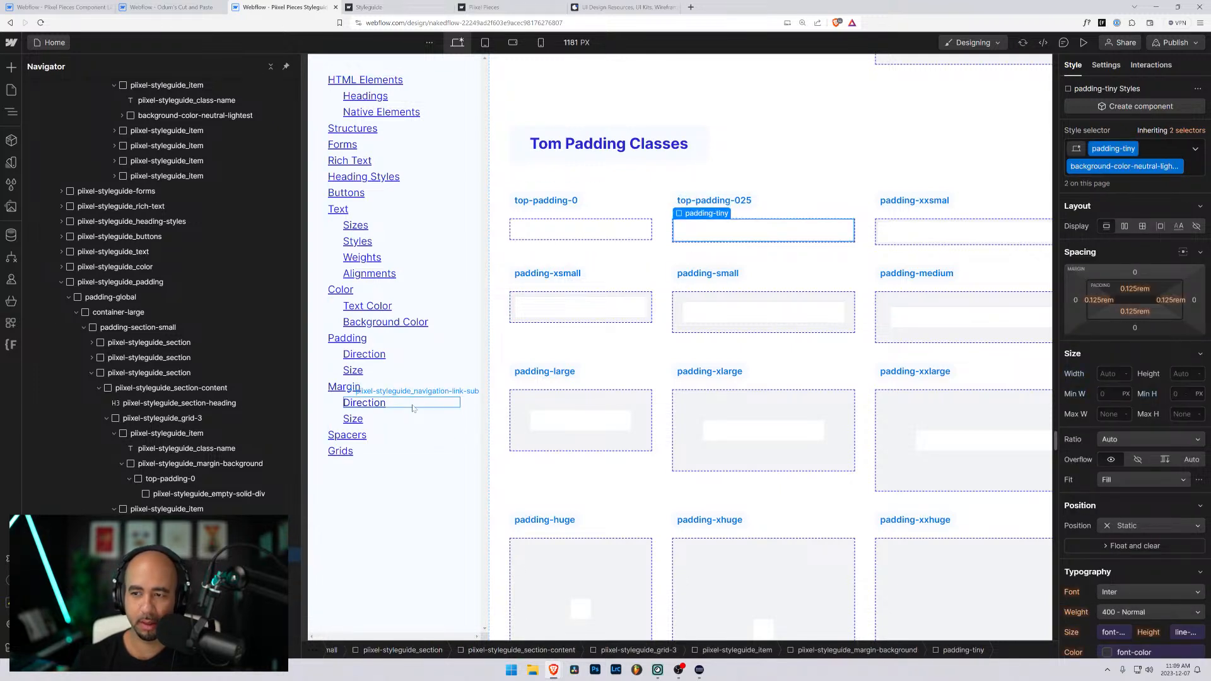
pyautogui.click(1177, 156)
pyautogui.press('BackSpace')
pyautogui.press('BackSpace')
pyautogui.write('top-poad')
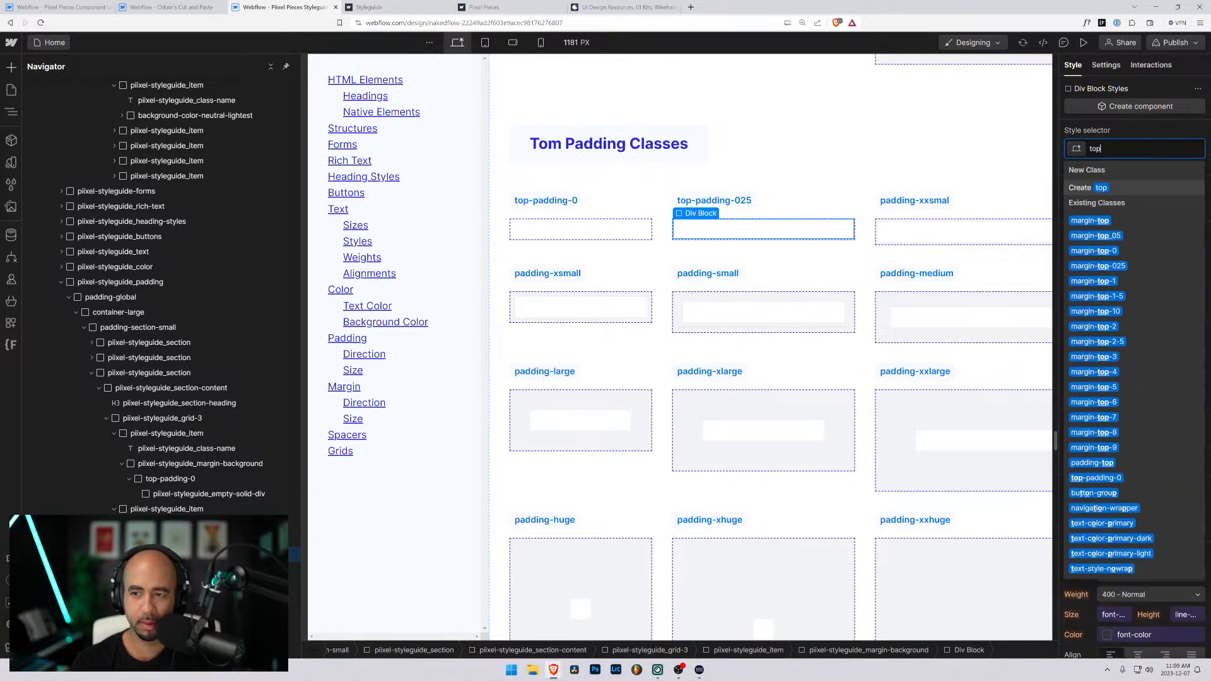
pyautogui.press('BackSpace')
pyautogui.press('BackSpace')
pyautogui.press('BackSpace')
pyautogui.write('ad')
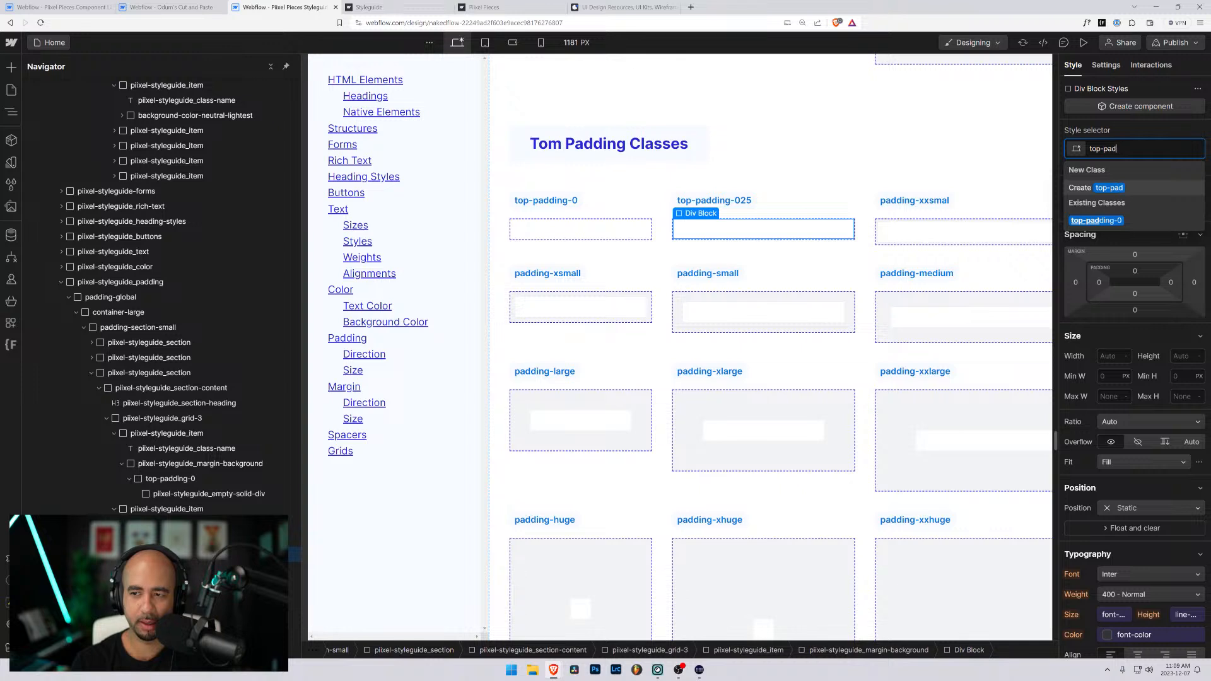
pyautogui.write('ding-025')
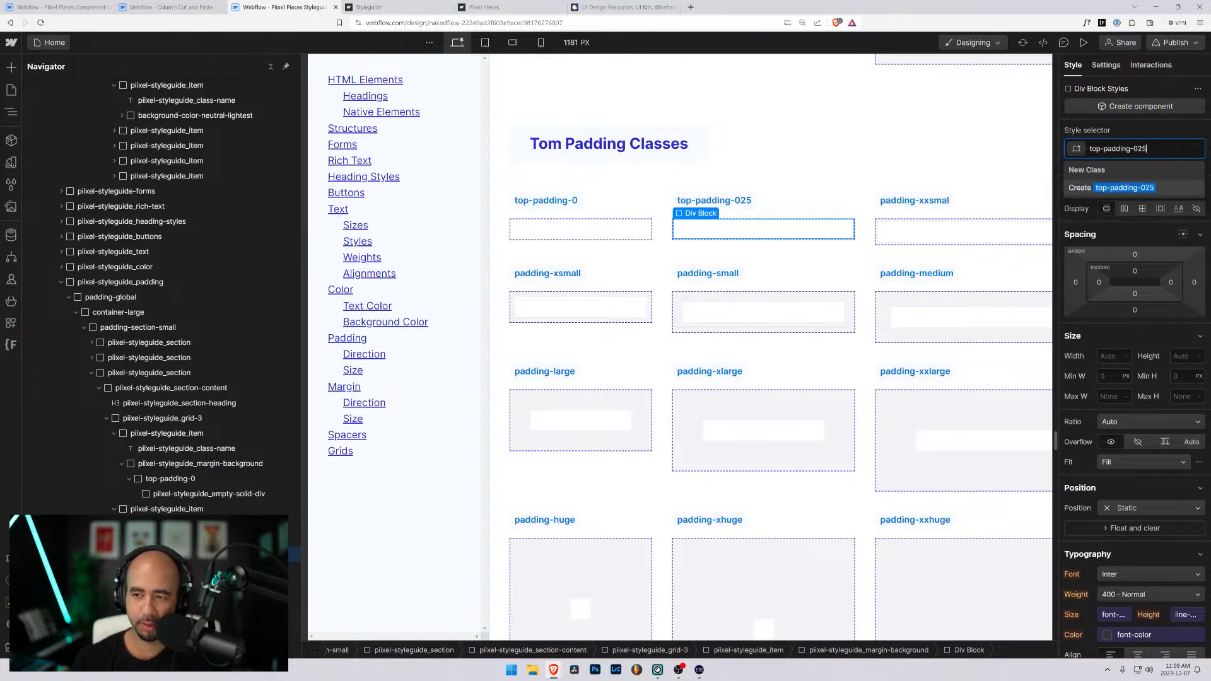
pyautogui.press('Return')
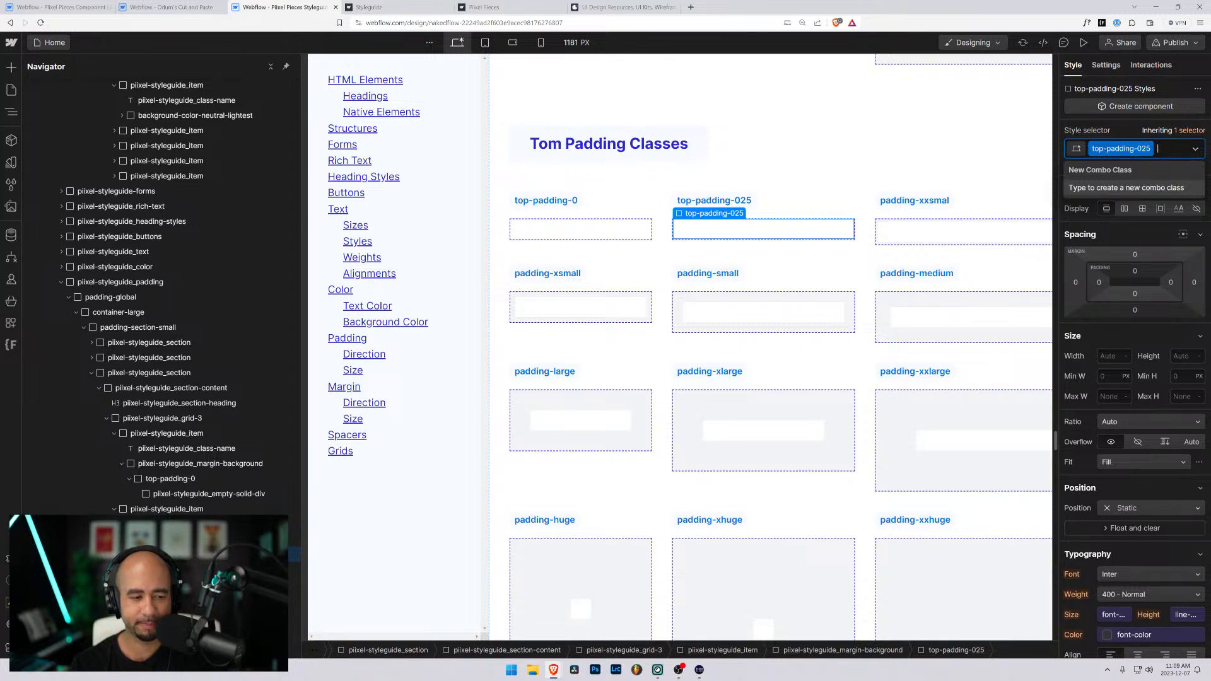
# - Check the top-padding-0 wrapper's classes, and try the background-color-neutral-light combo class on the top-padding-025 wrapper before removing it
pyautogui.click(580, 230)
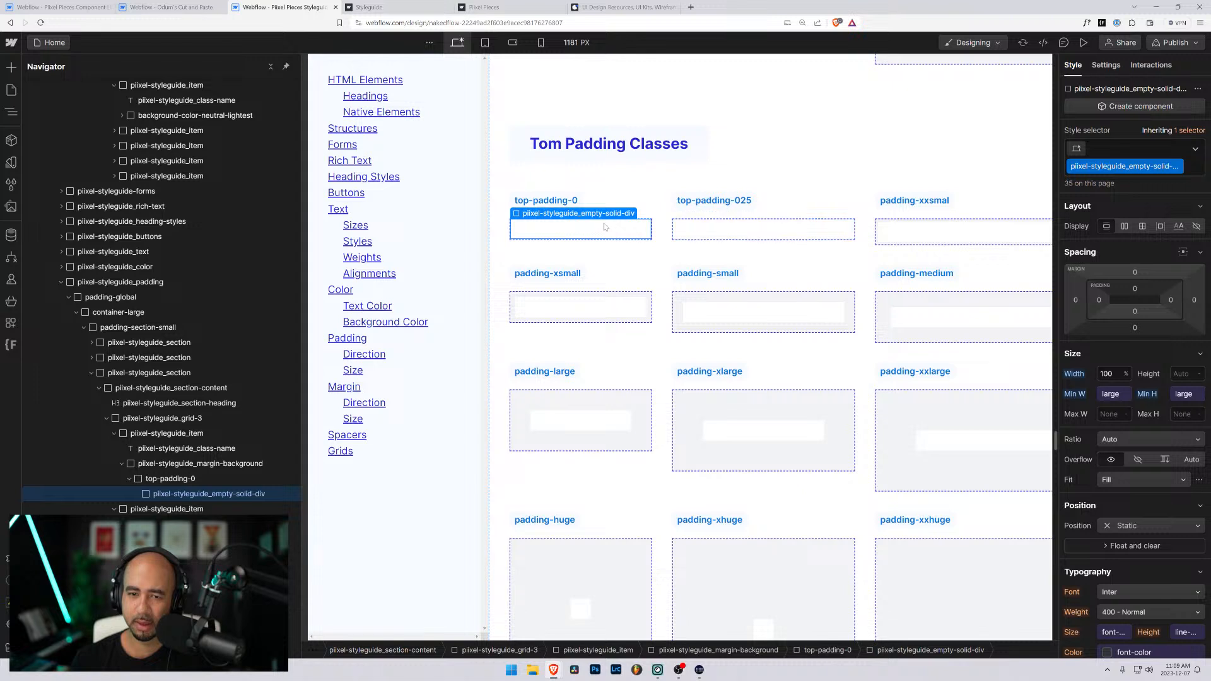
pyautogui.click(149, 480)
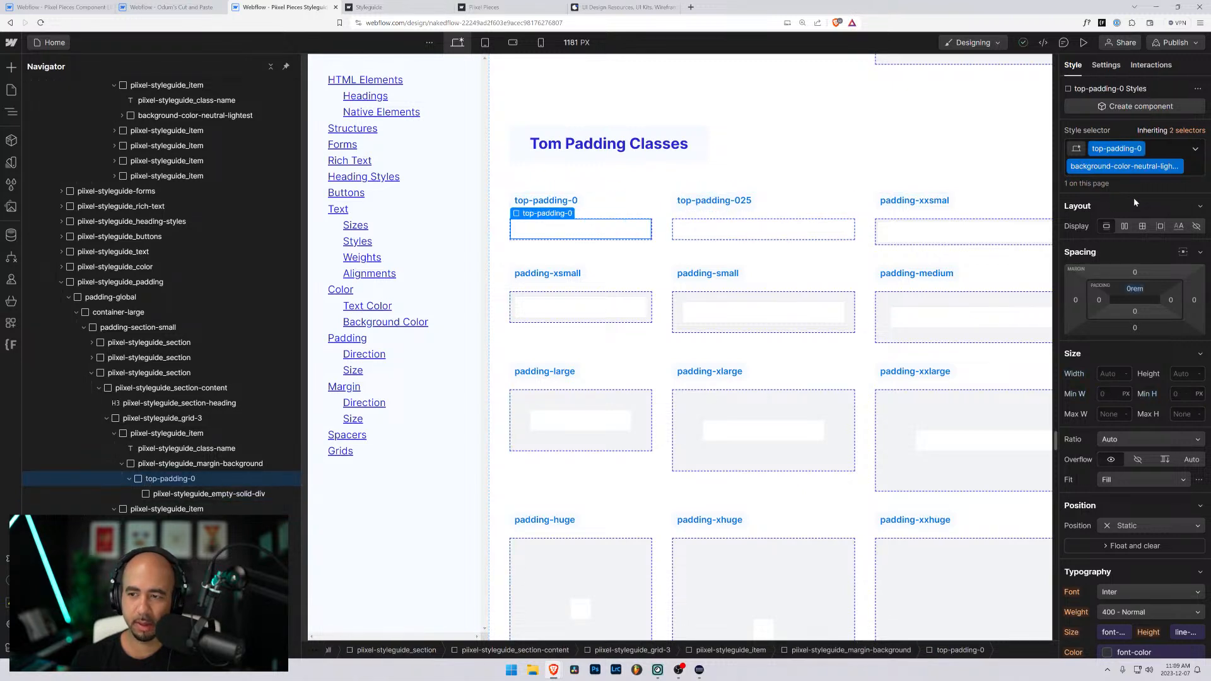
pyautogui.click(760, 230)
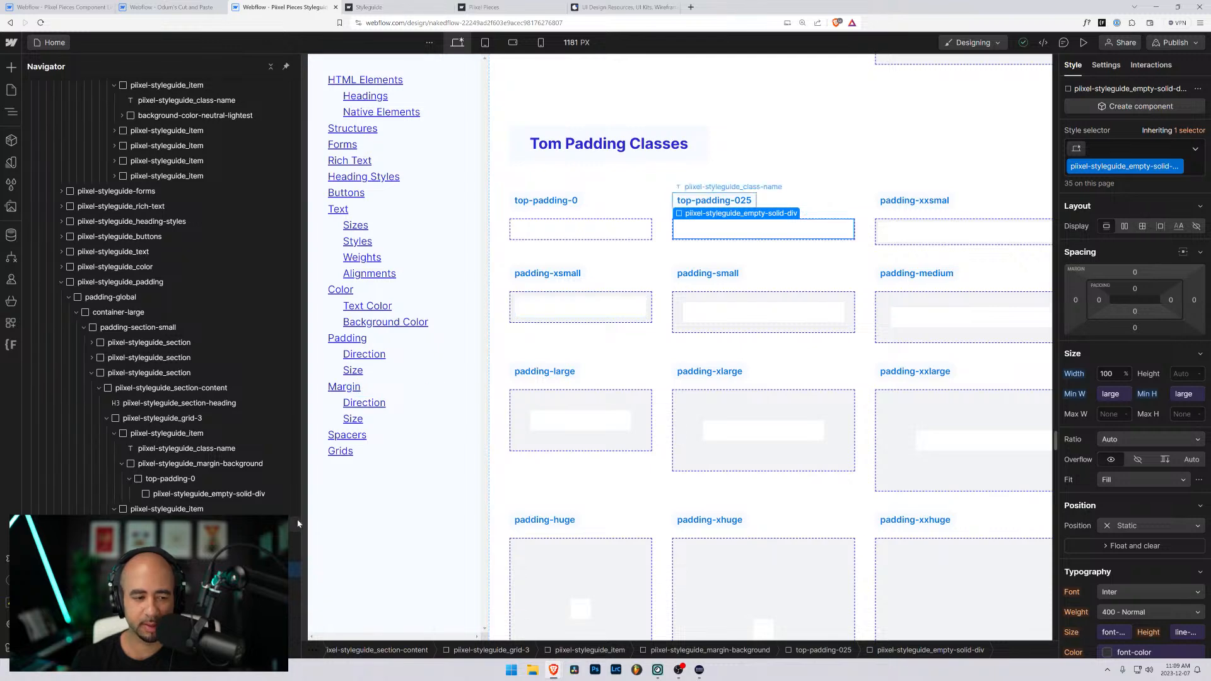
pyautogui.click(189, 554)
pyautogui.hotkey('ctrl', 'Return')
pyautogui.write('back')
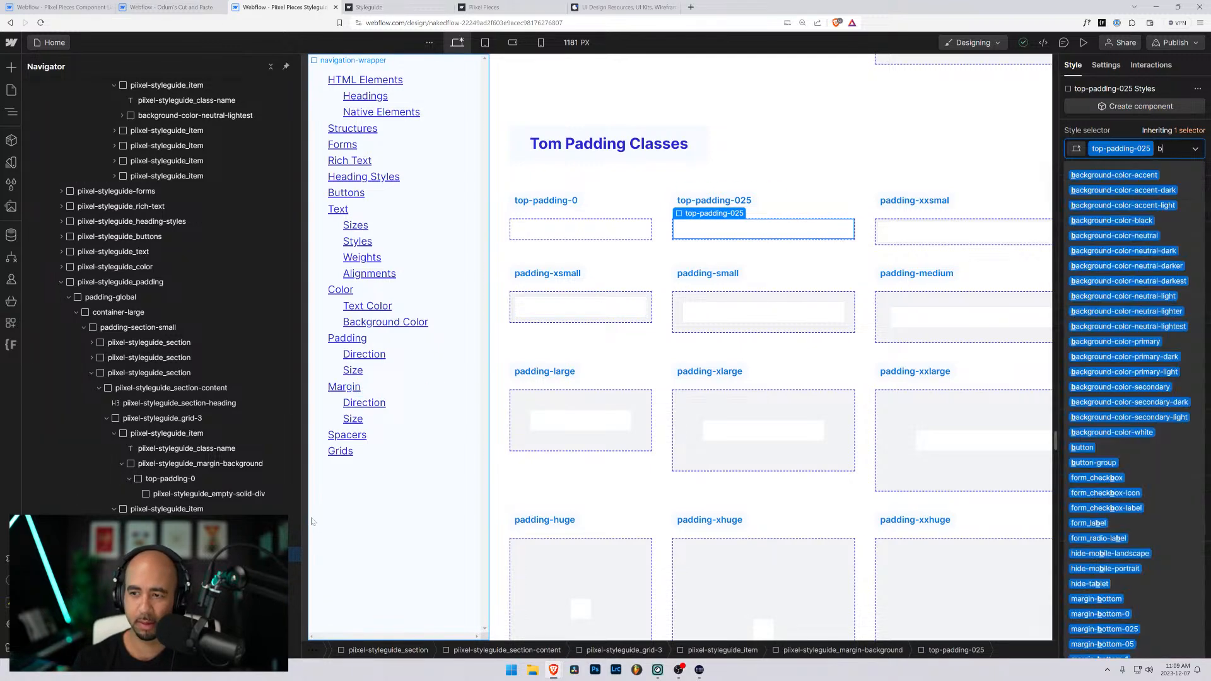
pyautogui.press('Down')
pyautogui.press('Down')
pyautogui.press('Down')
pyautogui.press('Down')
pyautogui.press('Down')
pyautogui.press('Down')
pyautogui.press('Down')
pyautogui.press('Down')
pyautogui.press('Down')
pyautogui.press('Down')
pyautogui.press('Down')
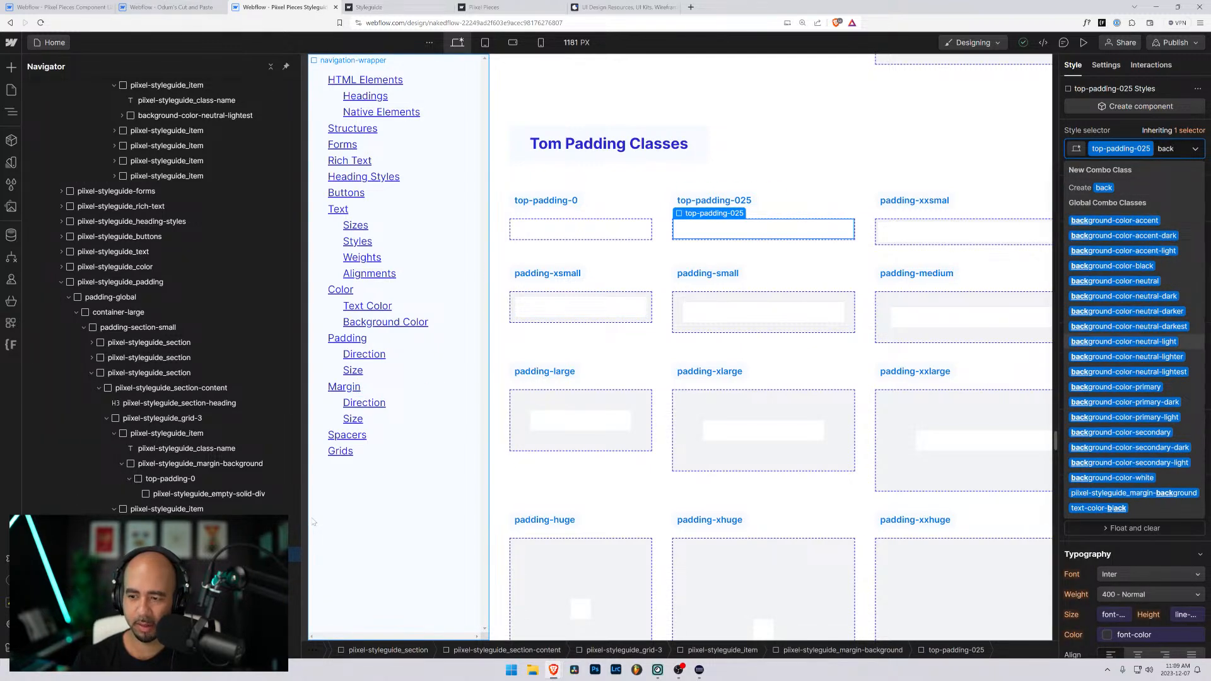
pyautogui.press('Up')
pyautogui.press('Up')
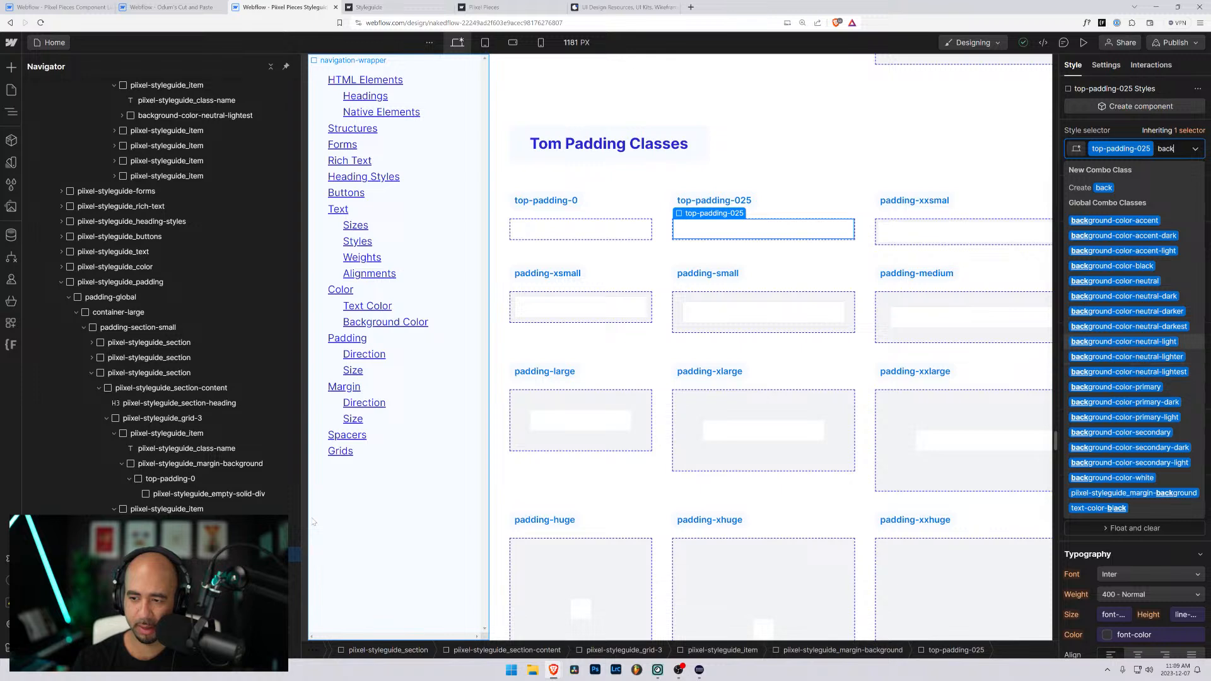
pyautogui.press('Return')
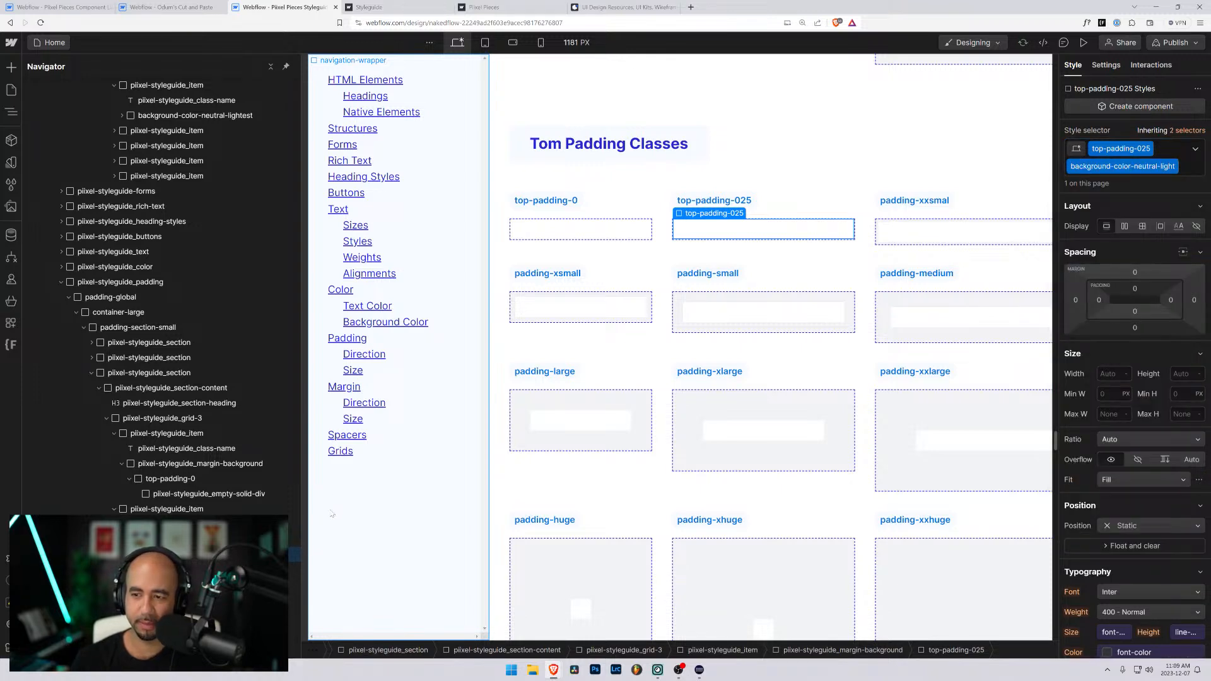
pyautogui.press('BackSpace')
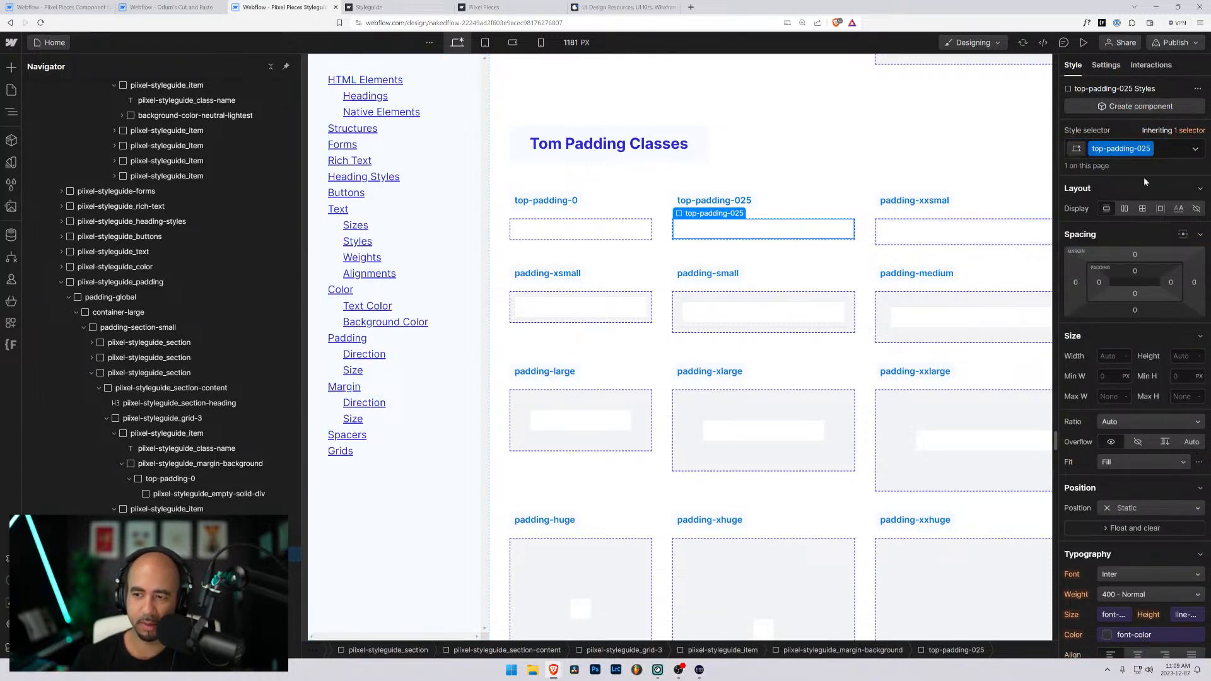
# - Set the top padding of the top-padding-025 class to 0.25rem
pyautogui.click(1134, 273)
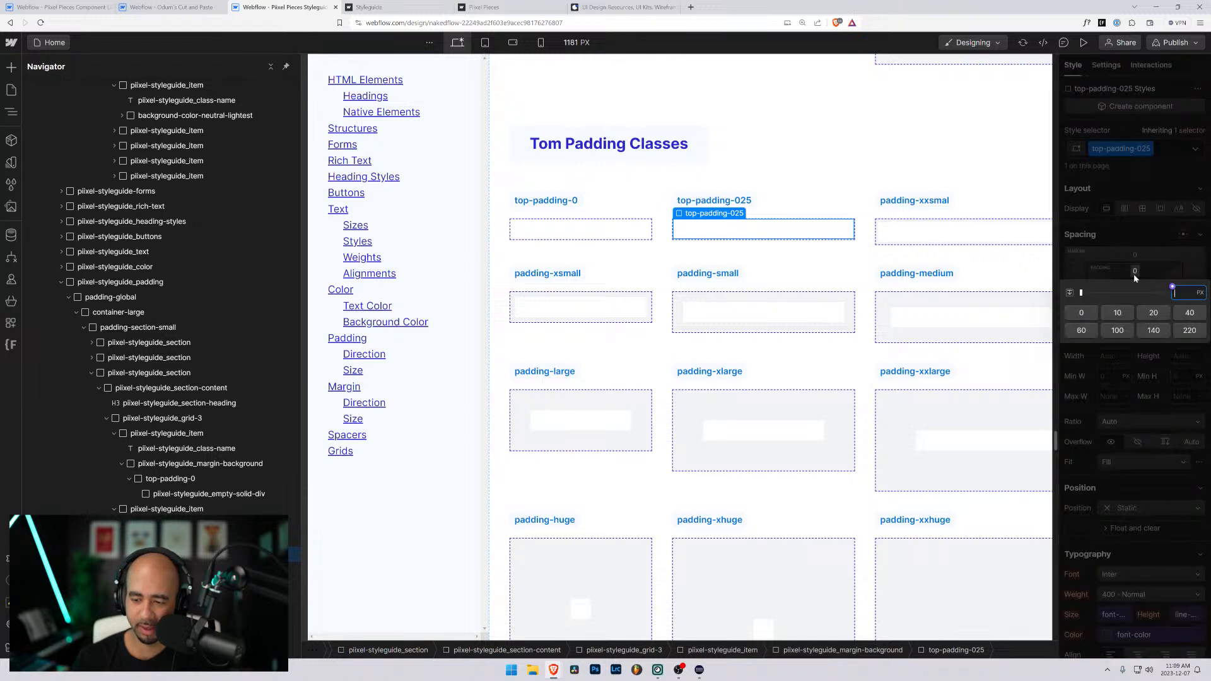
pyautogui.write('1.25re')
pyautogui.write('m')
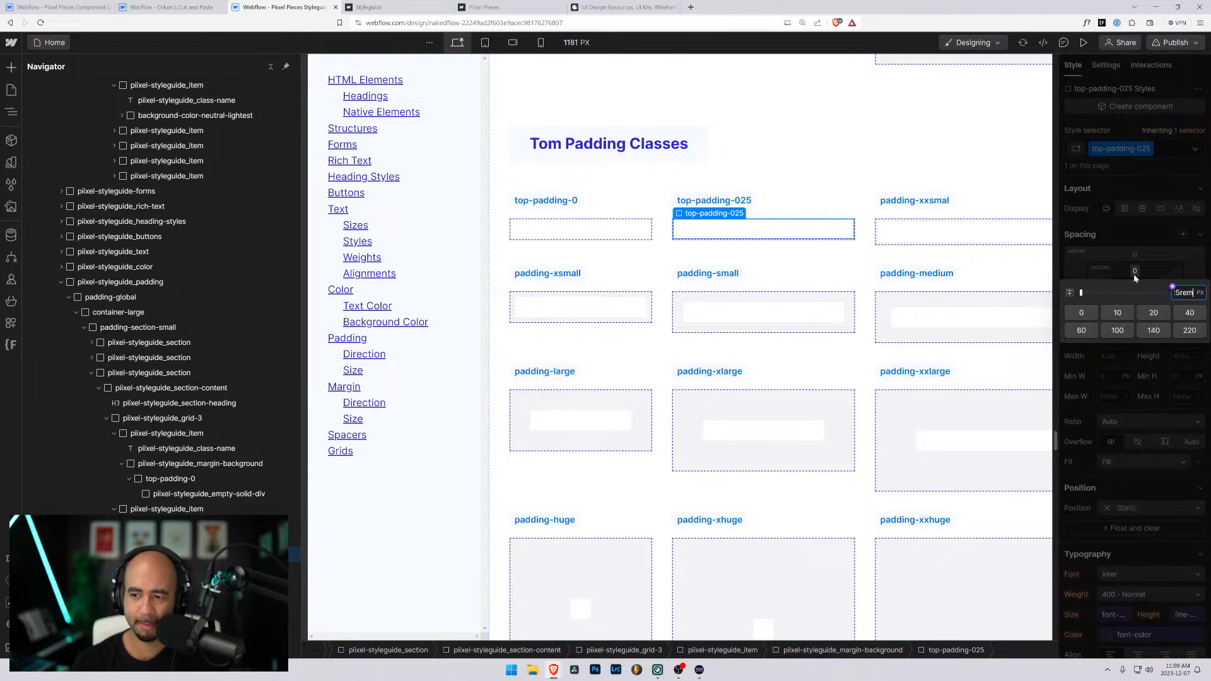
pyautogui.press('Return')
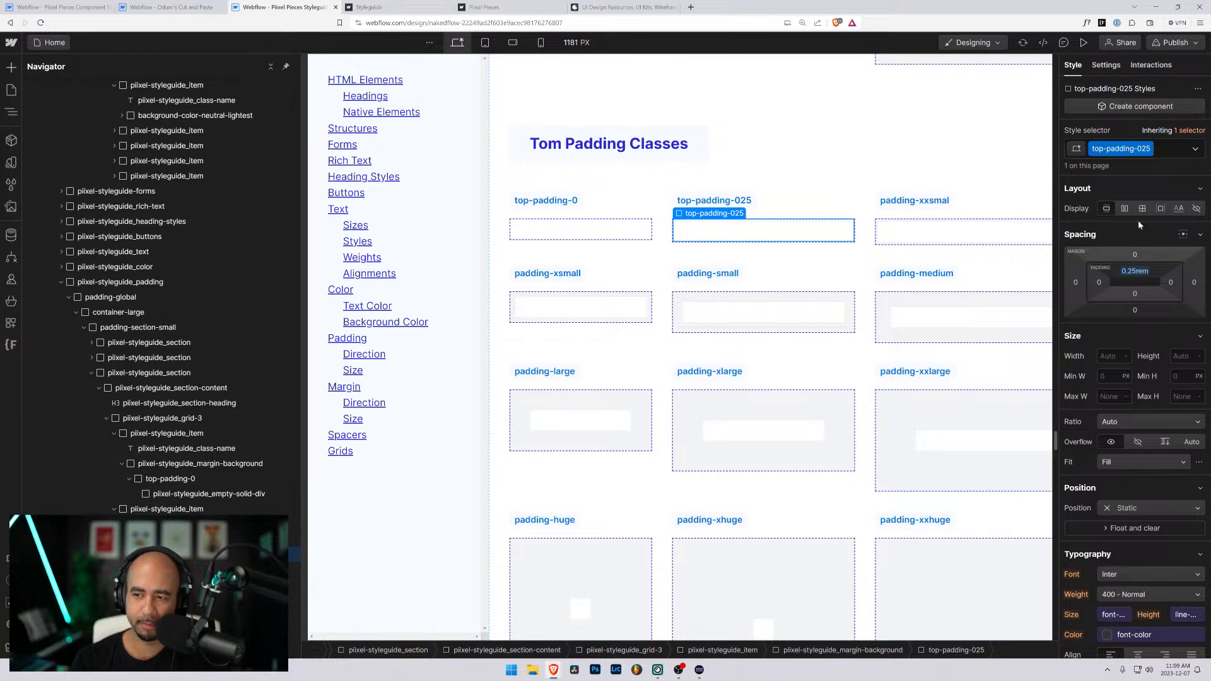
# - Add the background-color-neutral-light combo class to the top-padding-025 wrapper
pyautogui.click(1164, 147)
pyautogui.write('b')
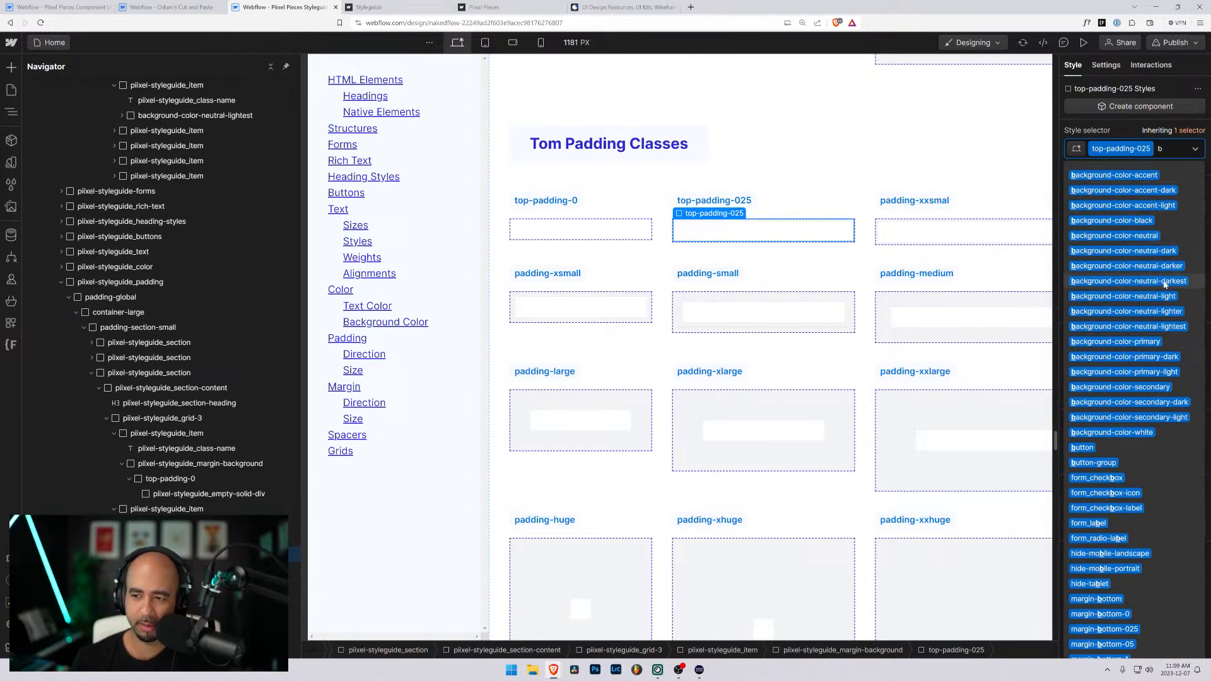
pyautogui.press('Escape')
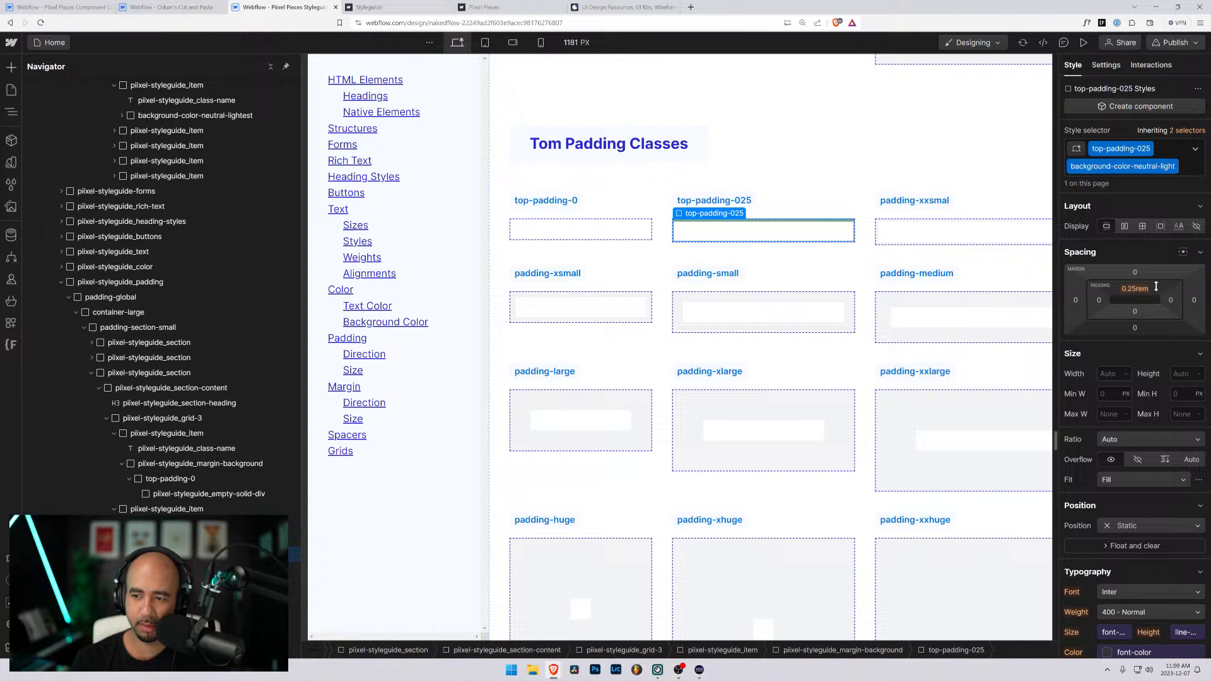
# - Copy the name of the background-color-neutral-lightest combo class from the top-padding-0 wrapper
pyautogui.click(592, 235)
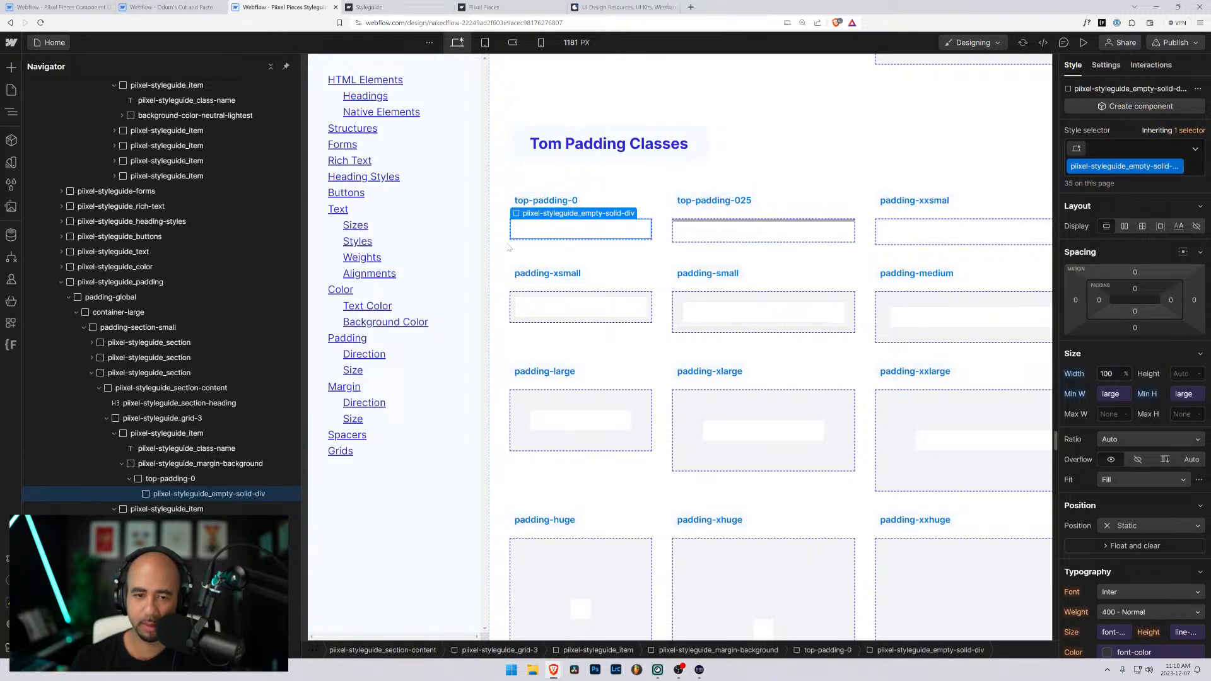
pyautogui.click(171, 478)
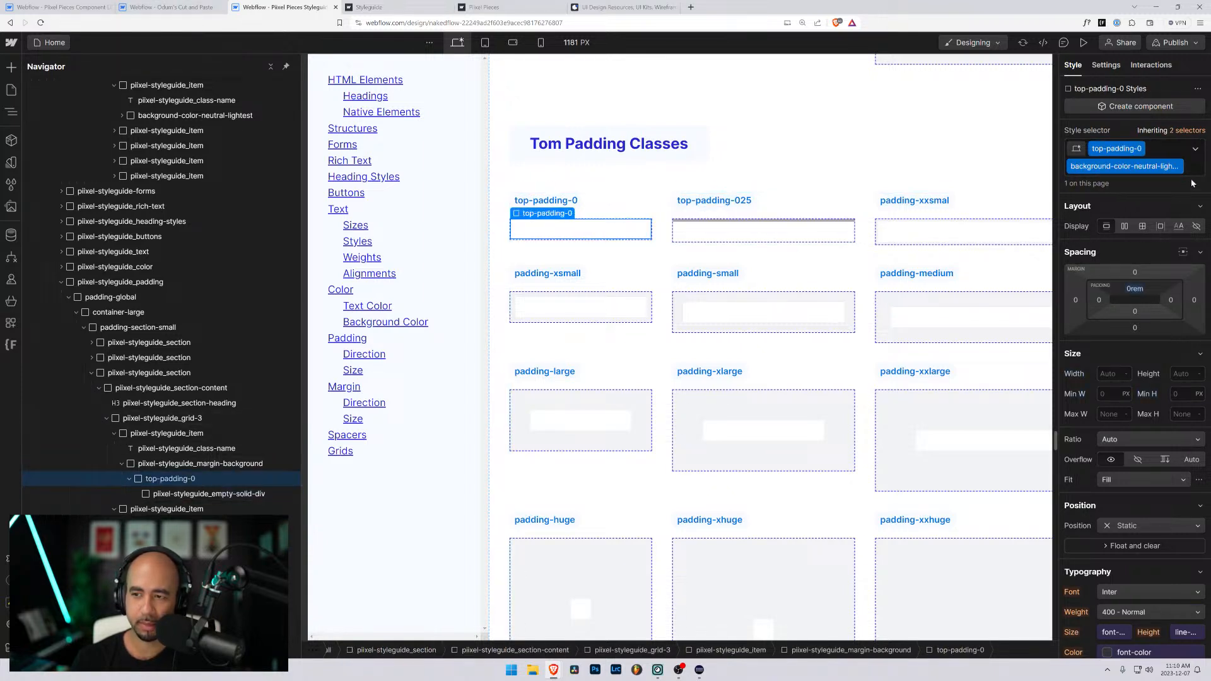
pyautogui.doubleClick(1176, 167)
pyautogui.hotkey('ctrl', 'c')
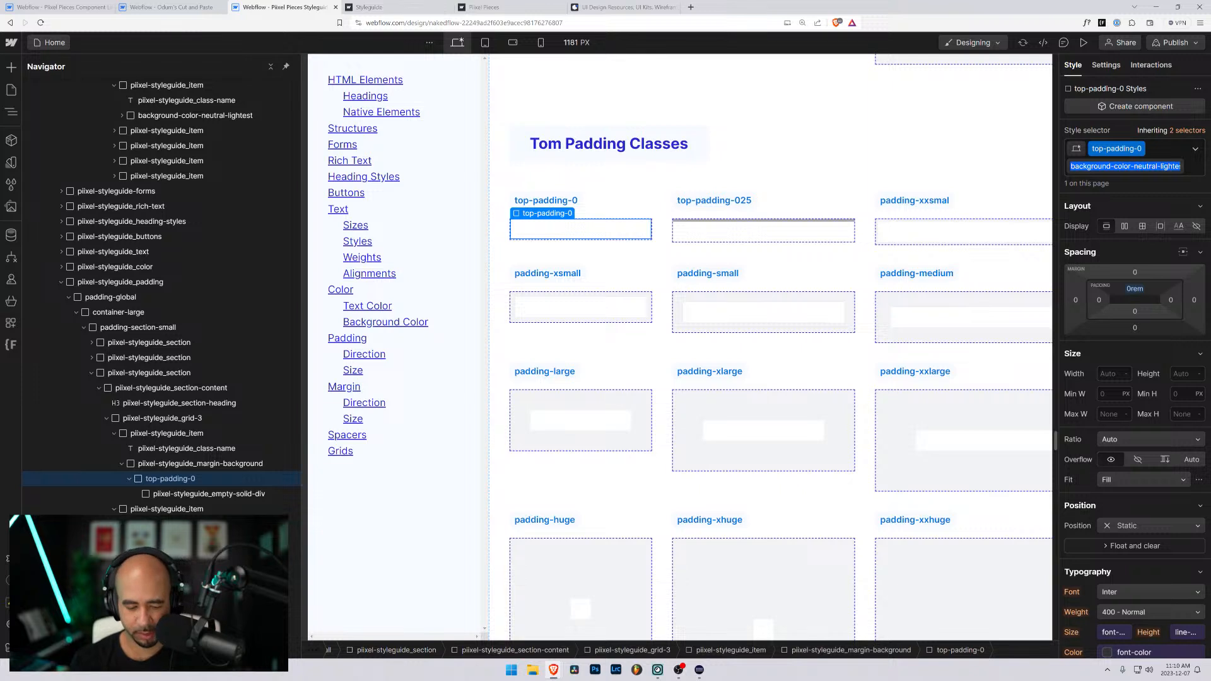
pyautogui.press('BackSpace')
pyautogui.press('Escape')
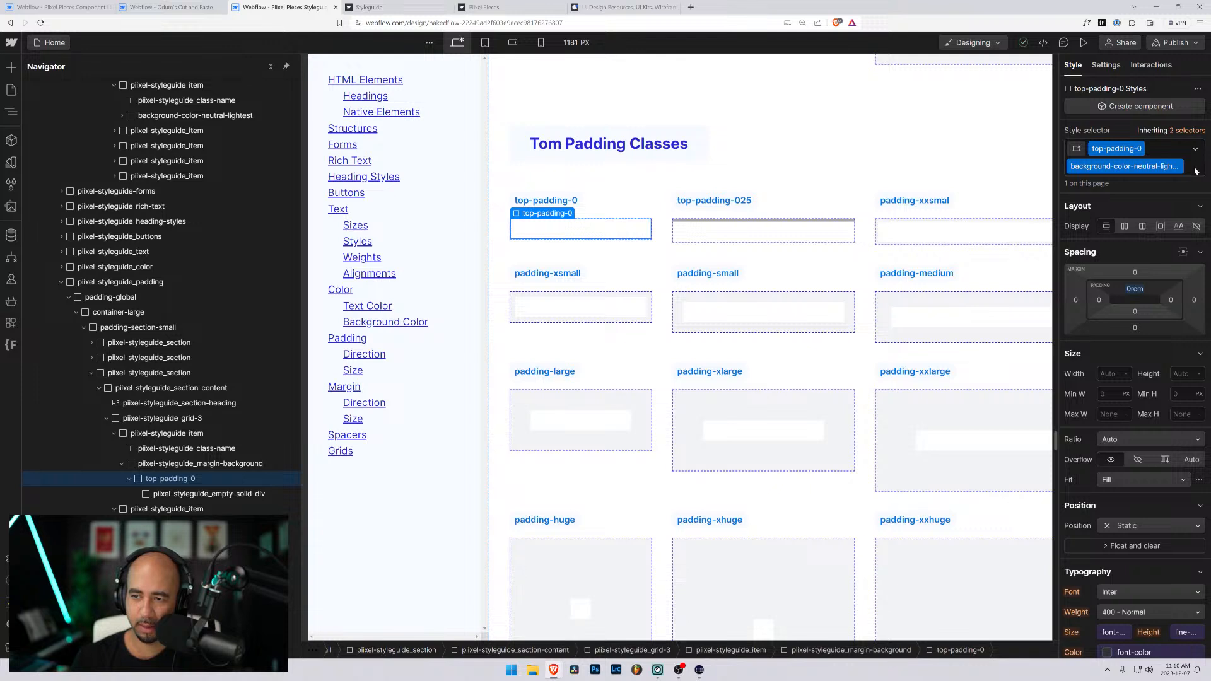
# - Remove the combo class from the top-padding-0 wrapper and set the base top-padding-0 class's top padding to 0rem
pyautogui.click(1169, 155)
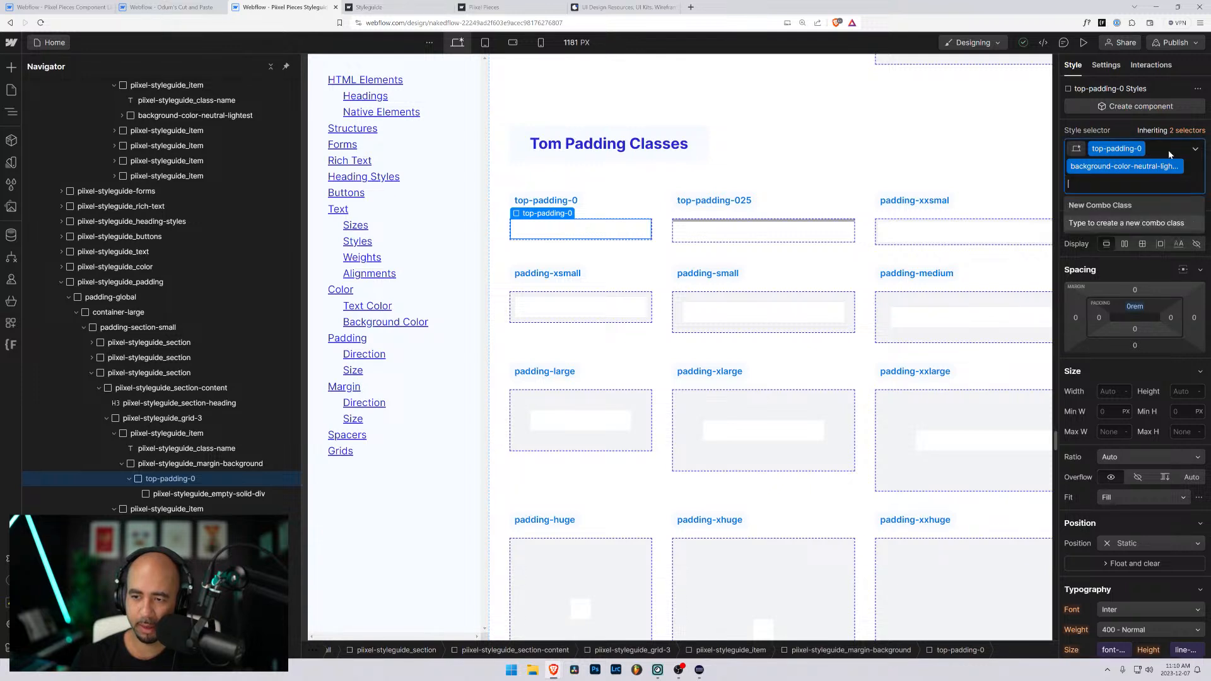
pyautogui.press('BackSpace')
pyautogui.click(1136, 275)
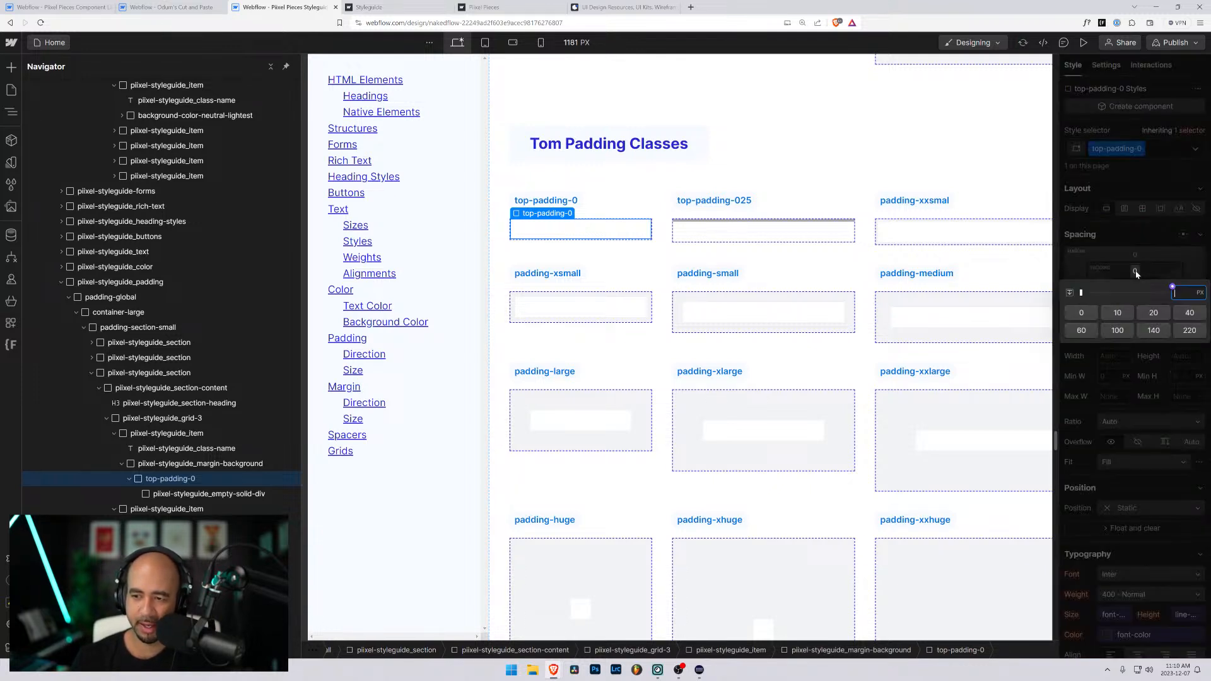
pyautogui.write('0.2')
pyautogui.press('BackSpace')
pyautogui.press('BackSpace')
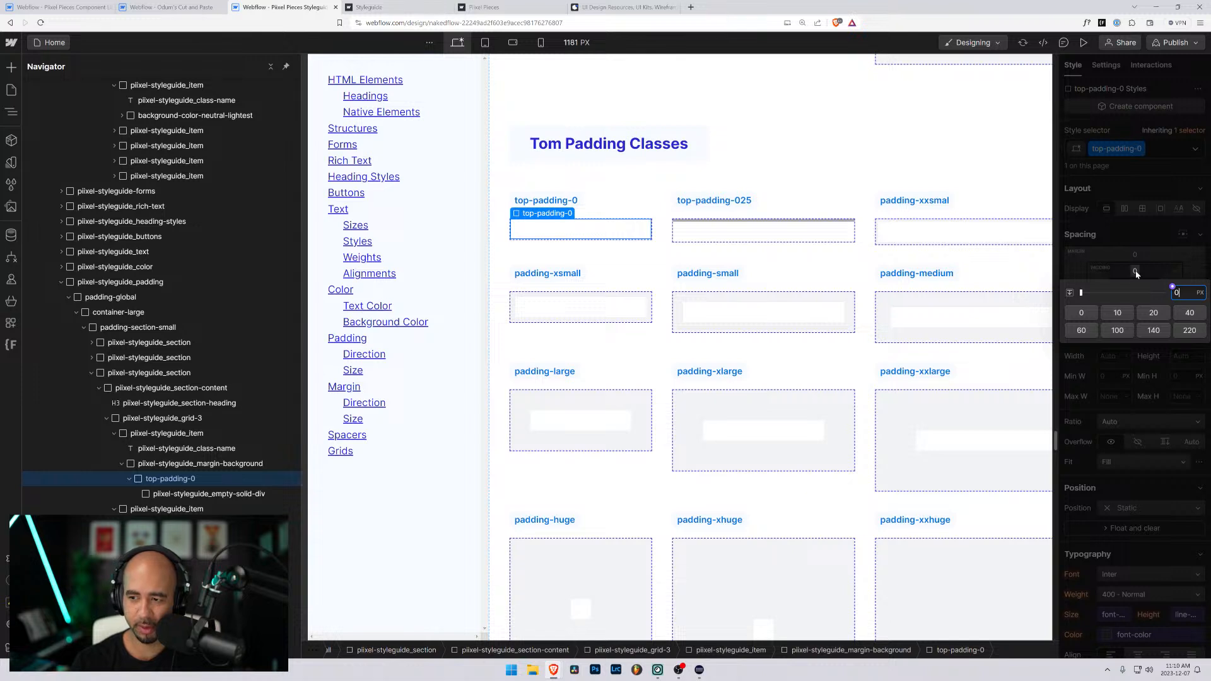
pyautogui.write('rem')
pyautogui.press('Return')
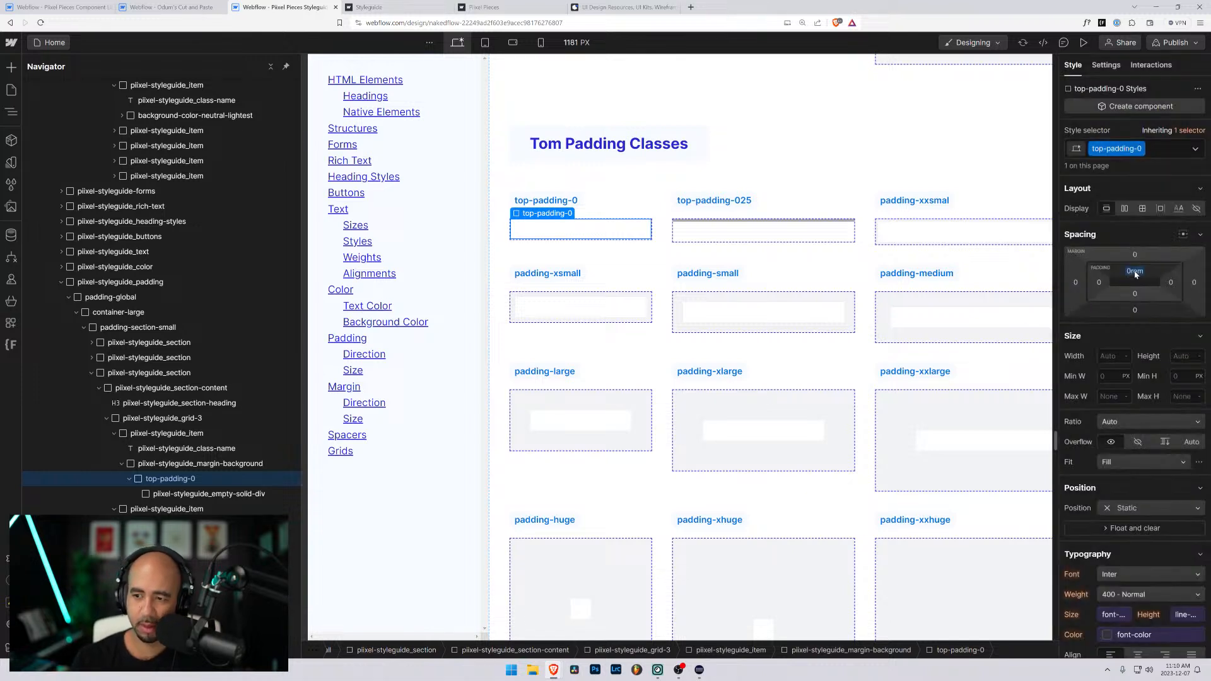
# - Reapply the copied background-color-neutral-lightest combo class to the top-padding-0 wrapper
pyautogui.click(1161, 149)
pyautogui.hotkey('ctrl', 'v')
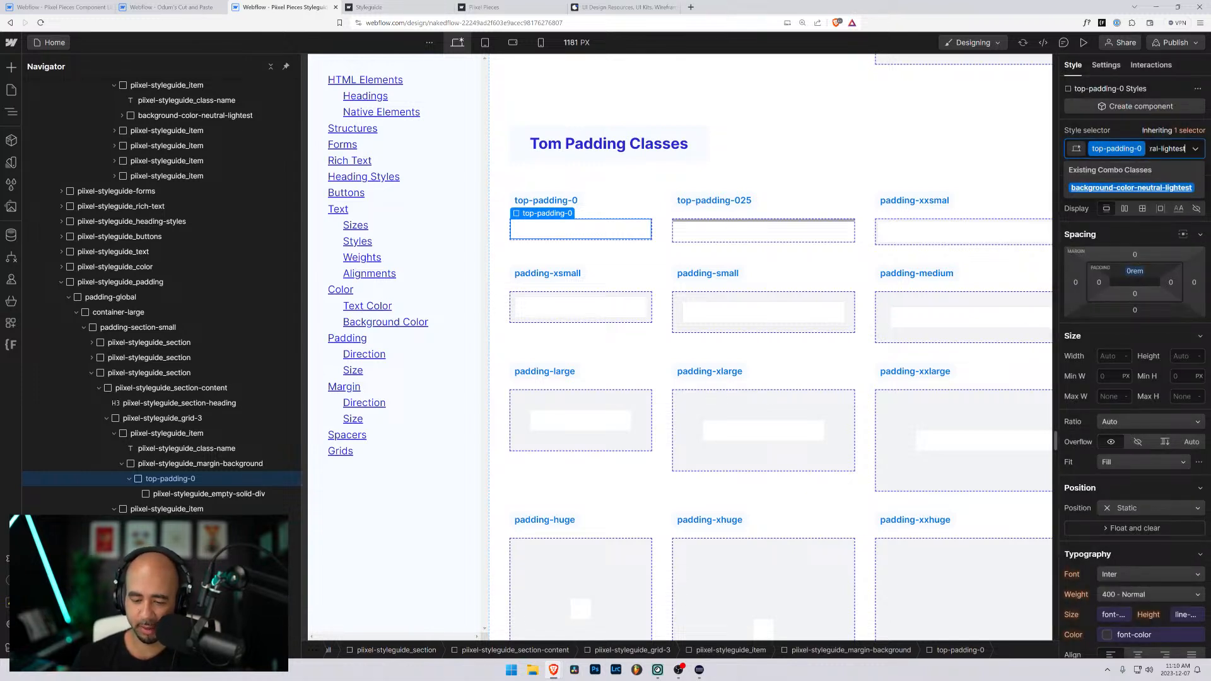
pyautogui.press('Return')
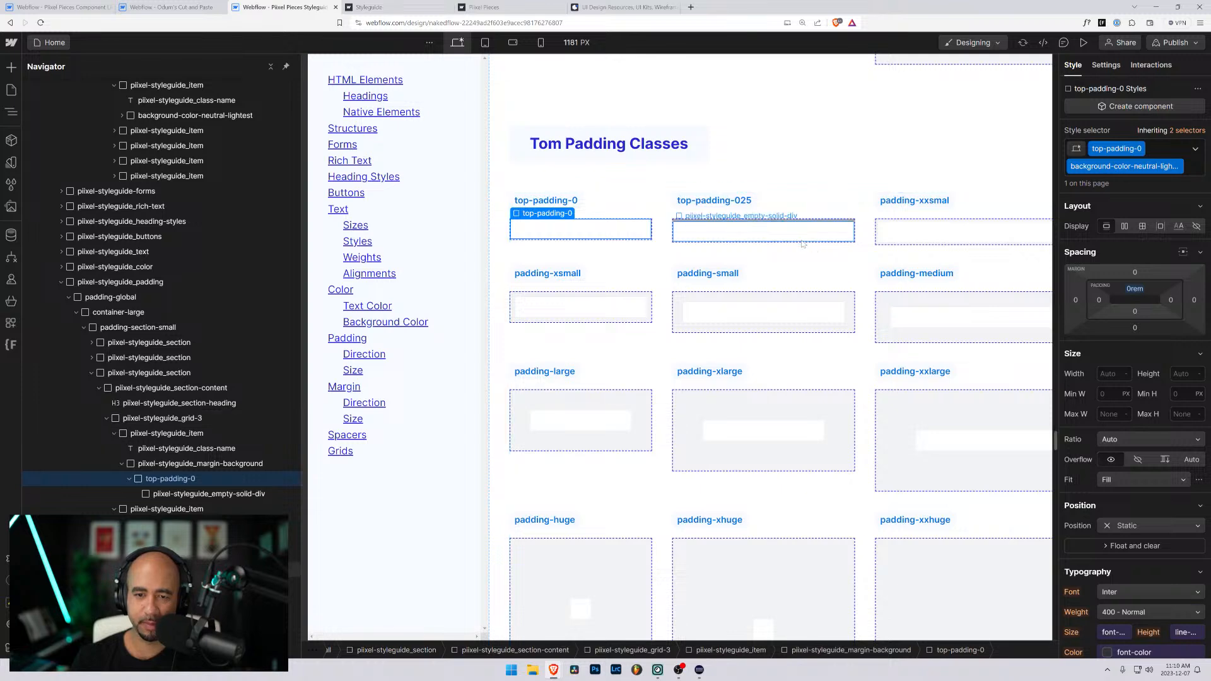
# - Replace the background-color-neutral-light combo class on the top-padding-025 wrapper with background-color-neutral-lightest
pyautogui.click(820, 180)
pyautogui.click(767, 223)
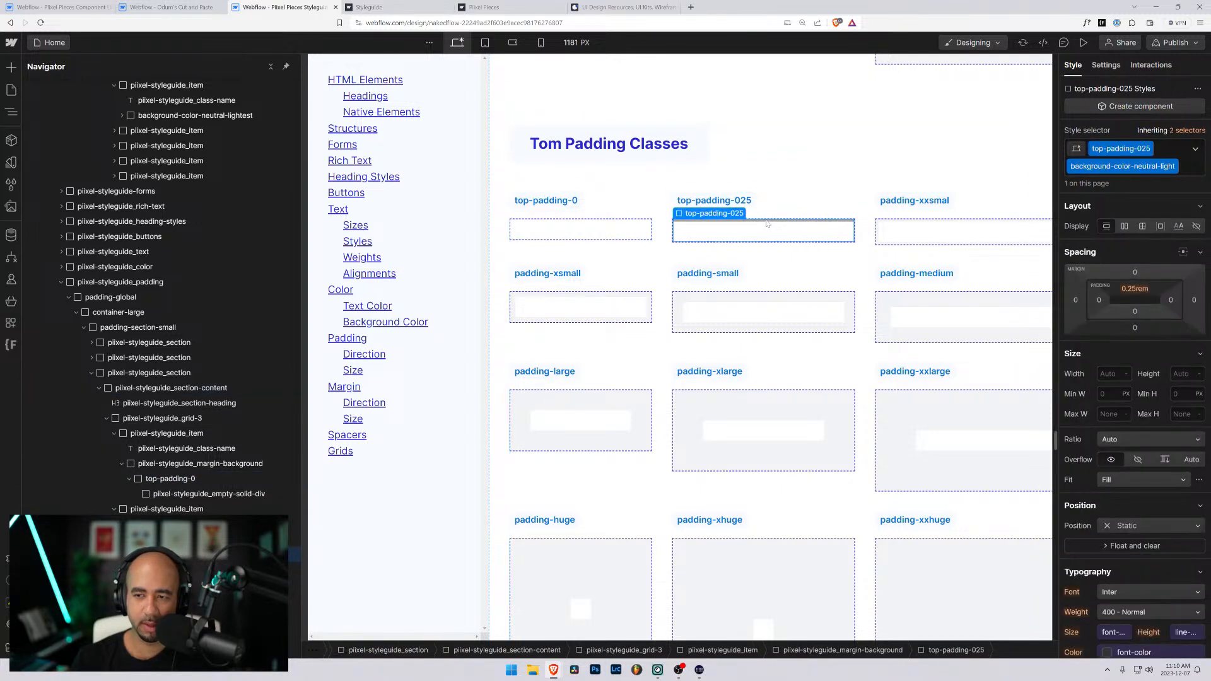
pyautogui.click(763, 230)
pyautogui.moveTo(770, 220)
pyautogui.click(725, 203)
pyautogui.click(1186, 174)
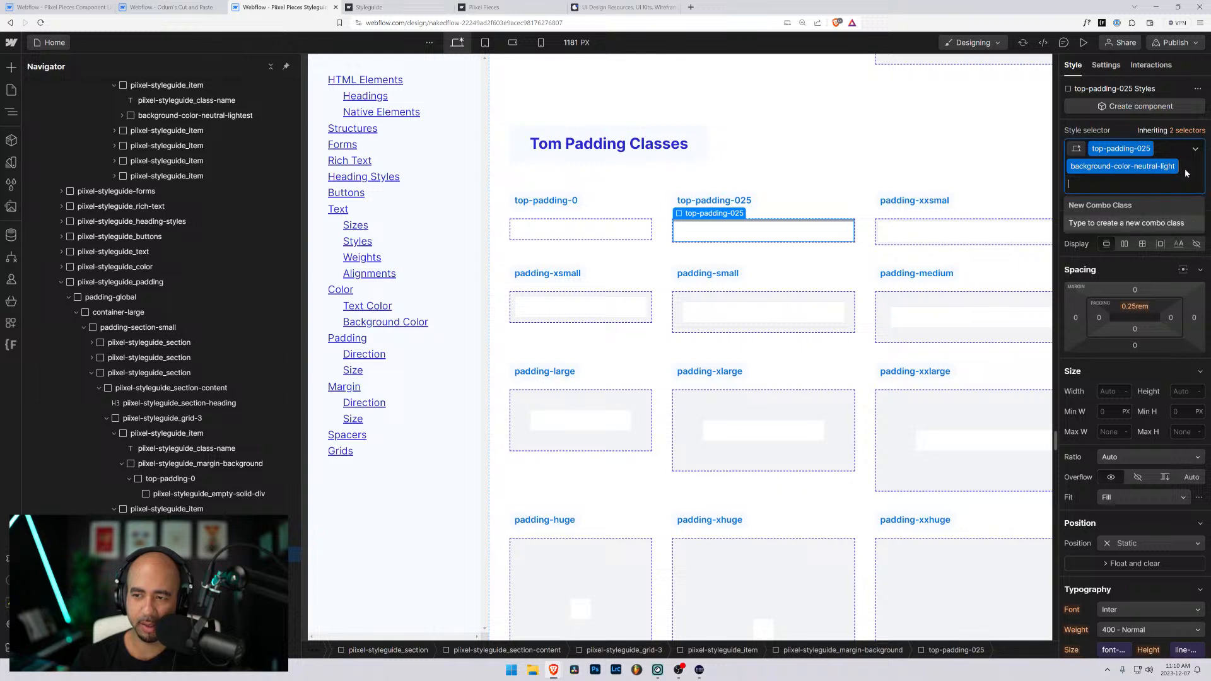
pyautogui.press('BackSpace')
pyautogui.write('est')
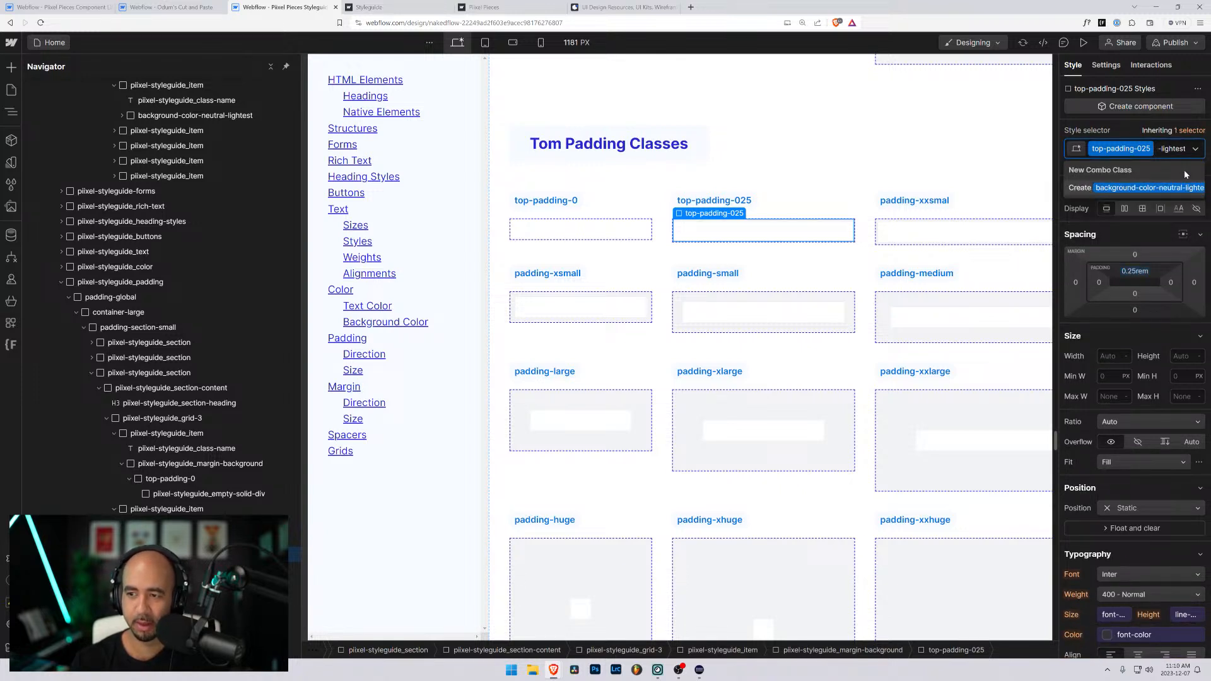
pyautogui.press('Return')
# - Replace both classes on the wrapper under the padding-xxsmal label with a new class padding-top-05
pyautogui.click(898, 238)
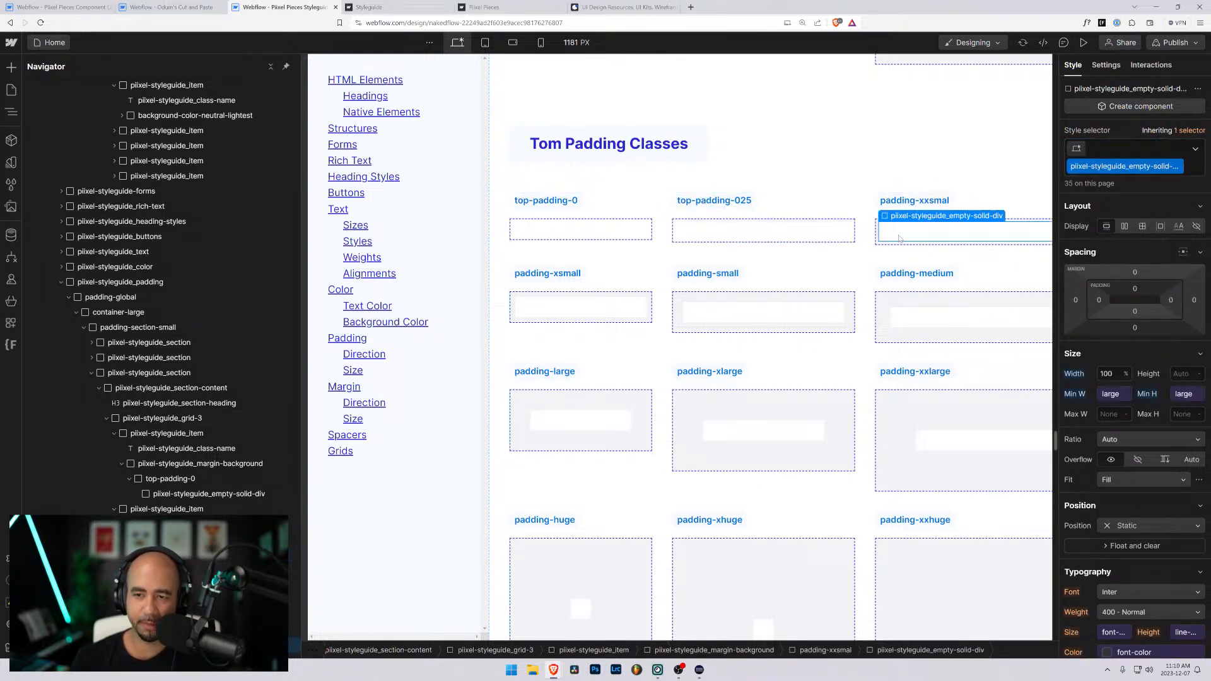
pyautogui.press('Up')
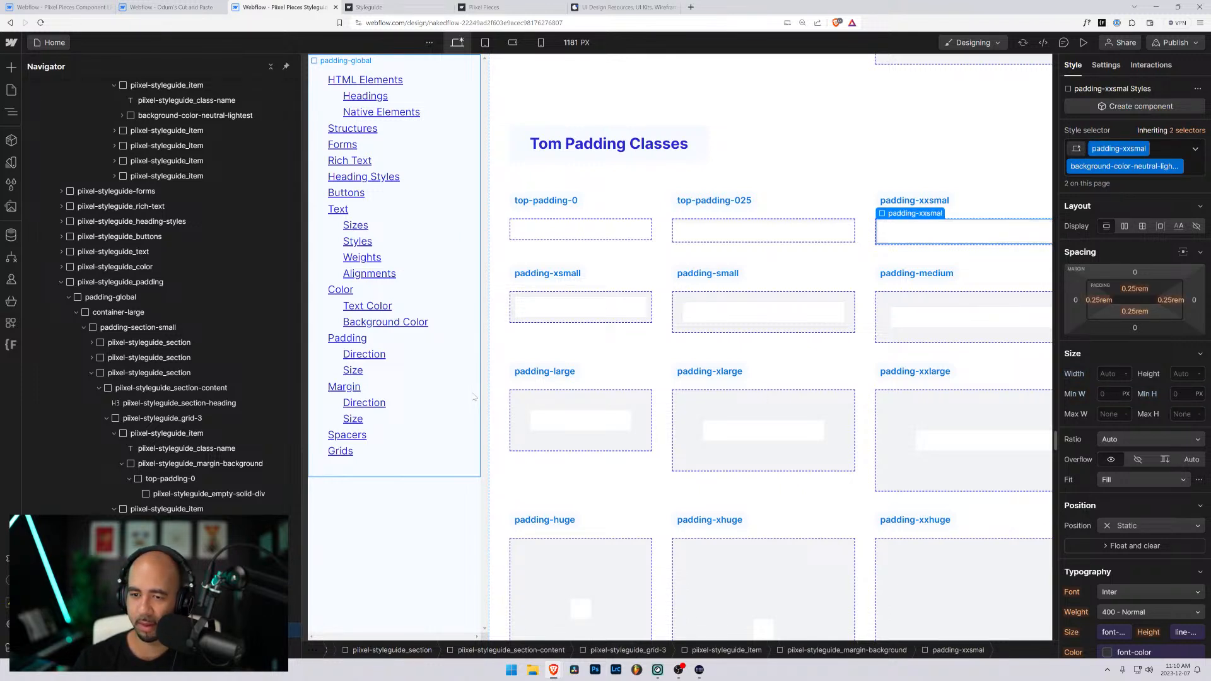
pyautogui.hotkey('ctrl', 'Return')
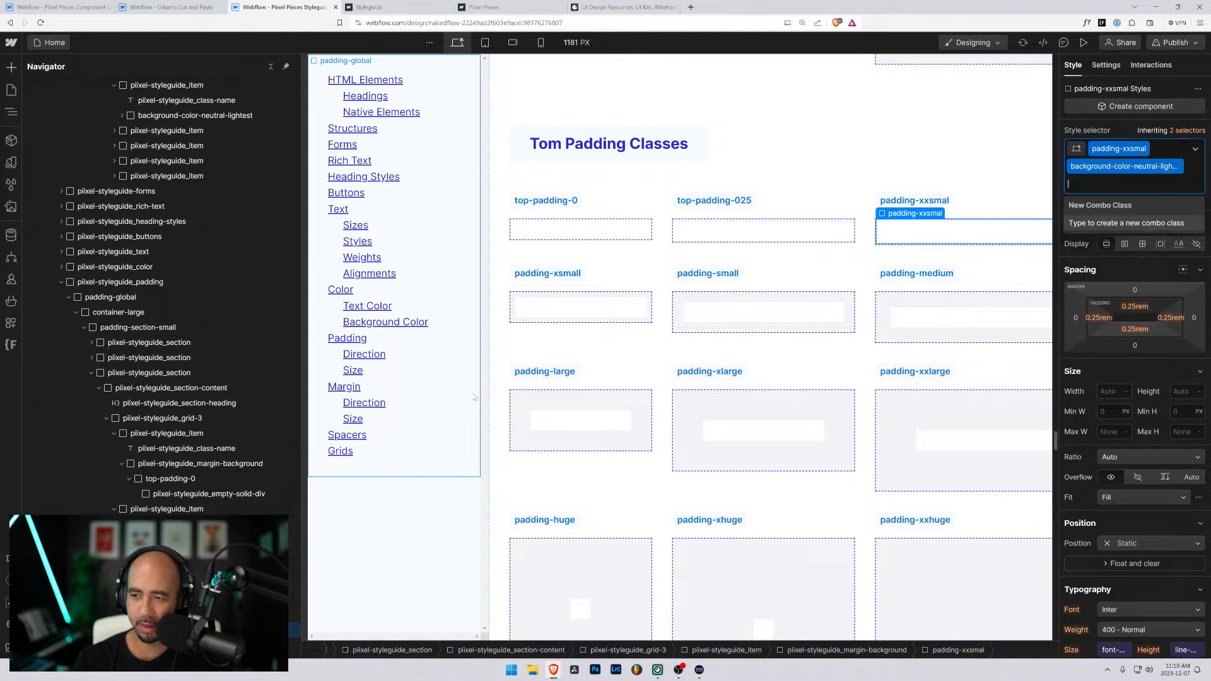
pyautogui.press('BackSpace')
pyautogui.press('BackSpace')
pyautogui.write('pa')
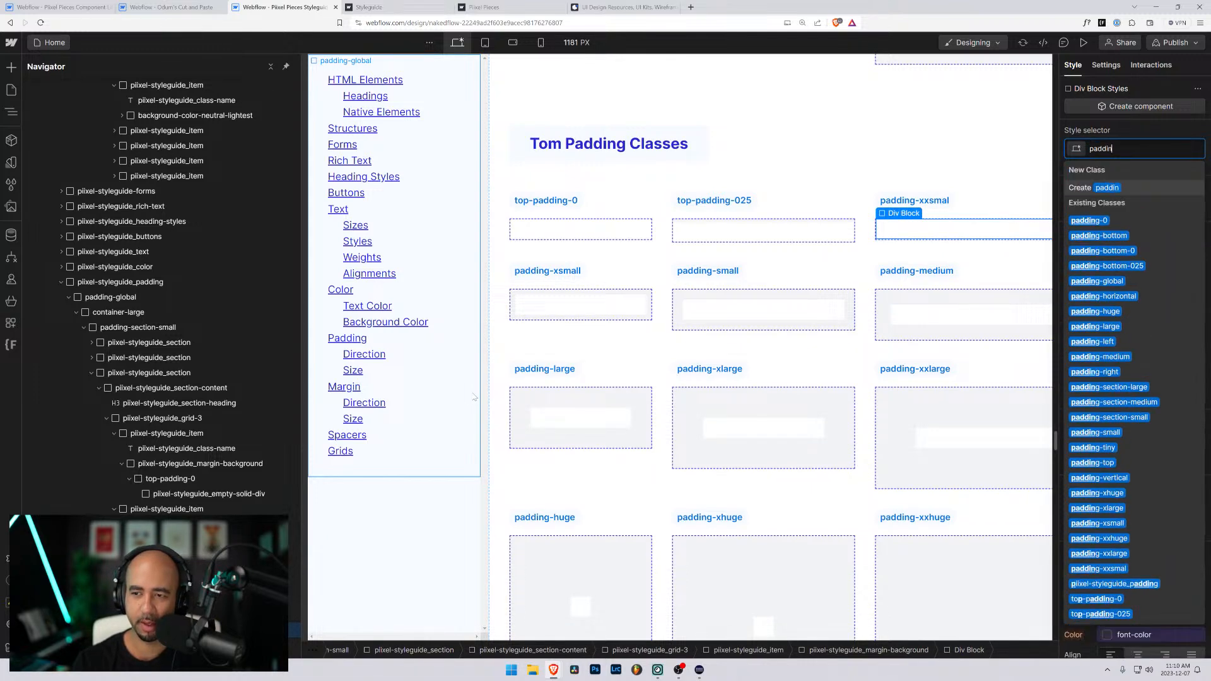
pyautogui.write('d')
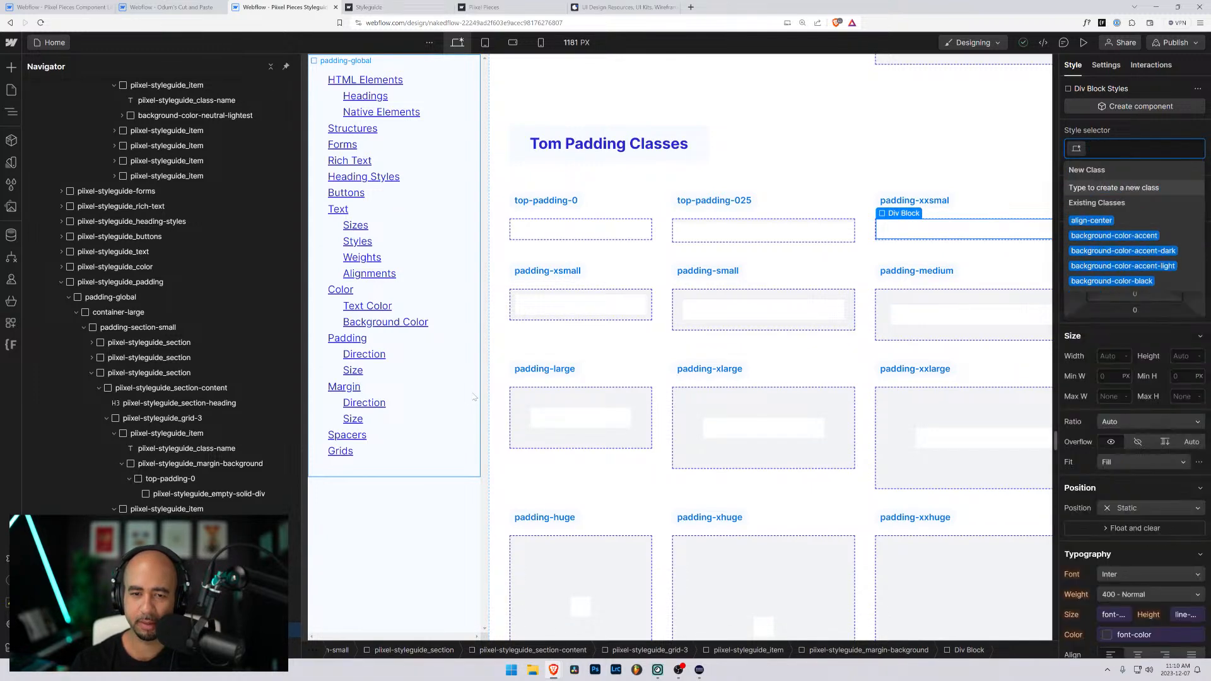
pyautogui.write('ding-to')
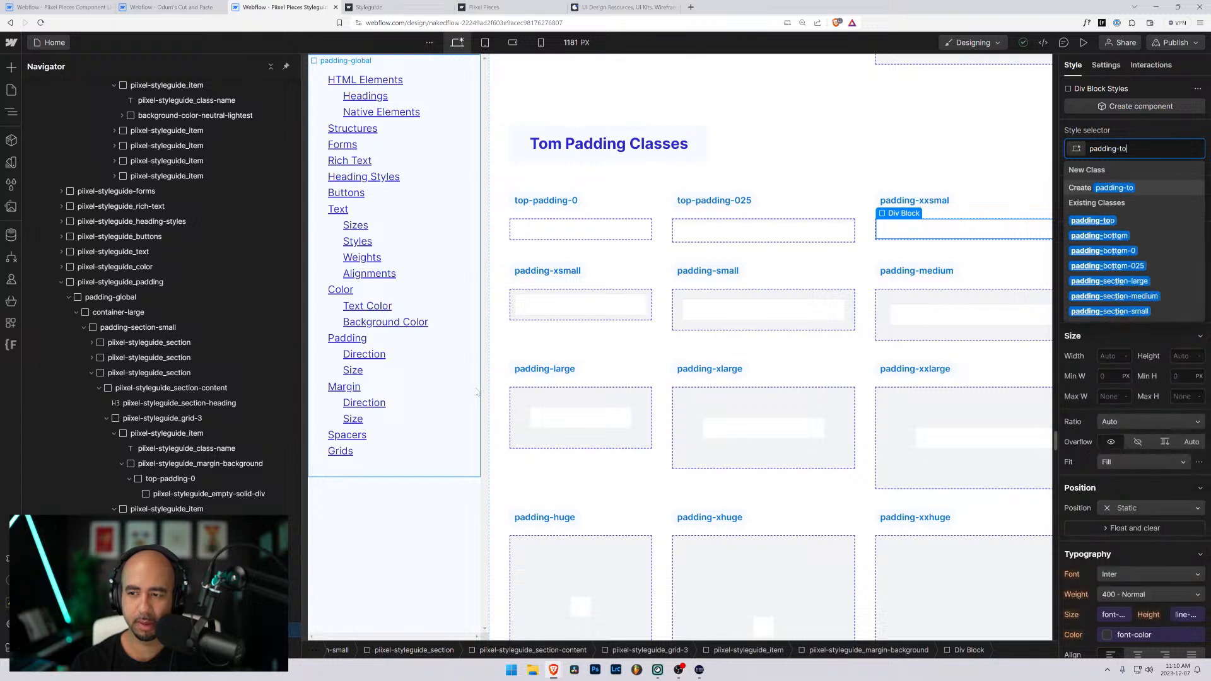
pyautogui.write('p-')
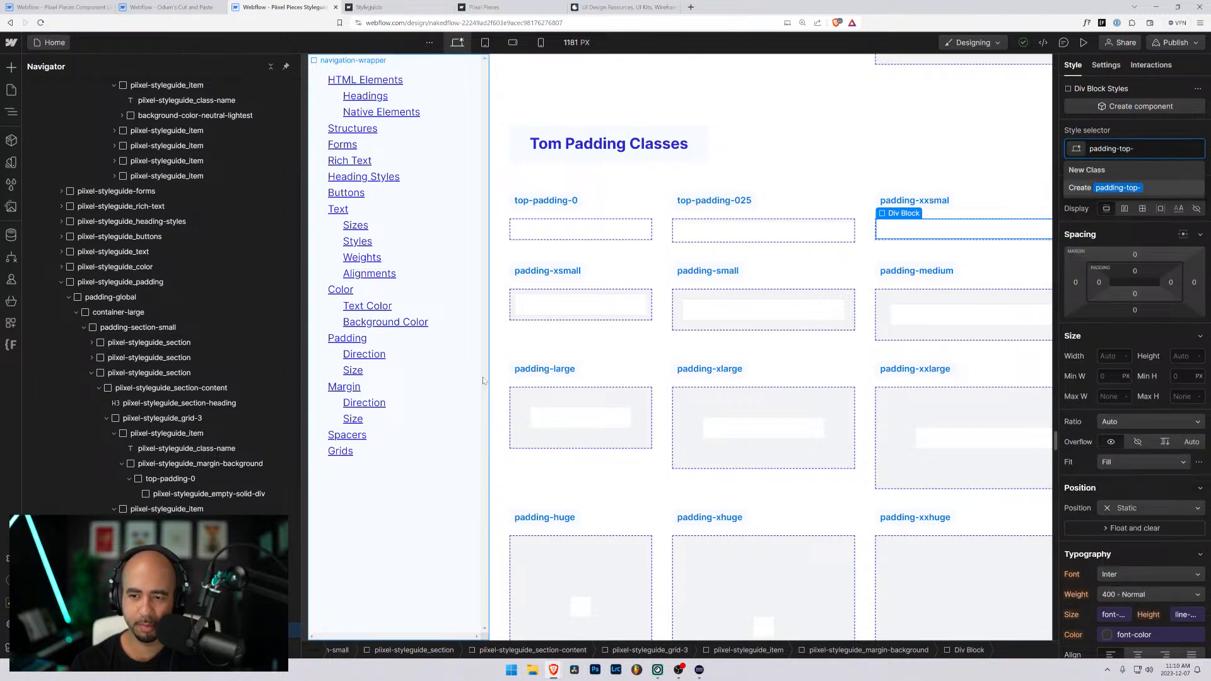
pyautogui.write('050')
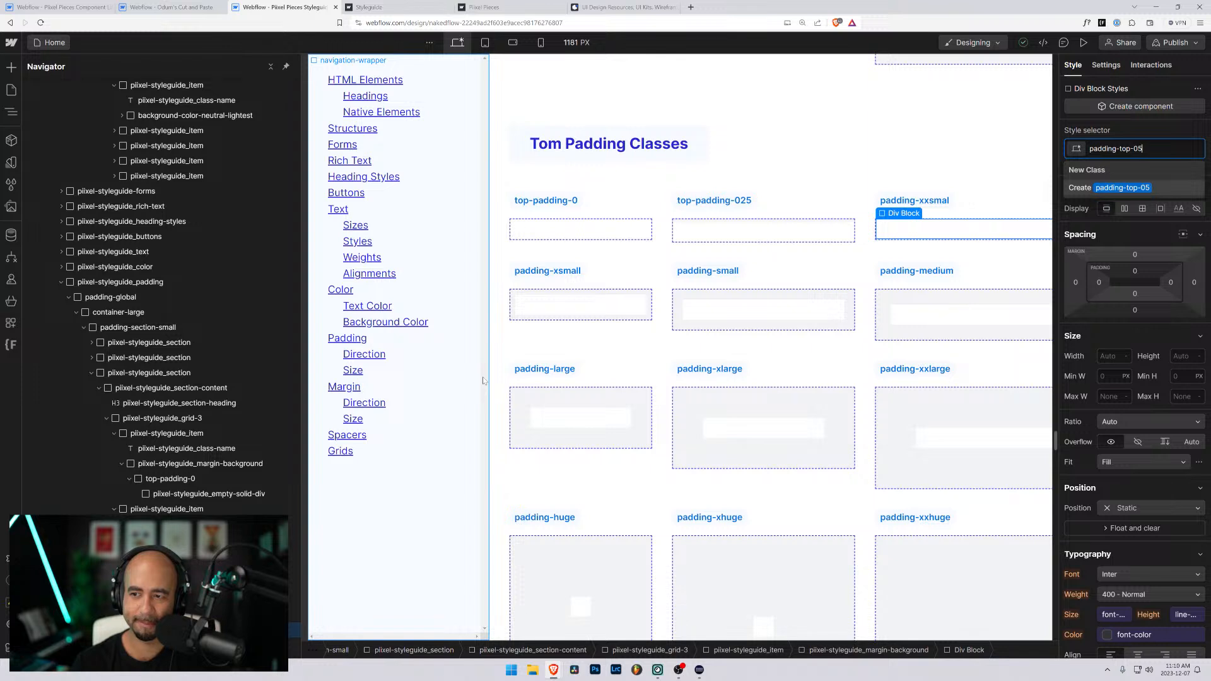
pyautogui.press('Return')
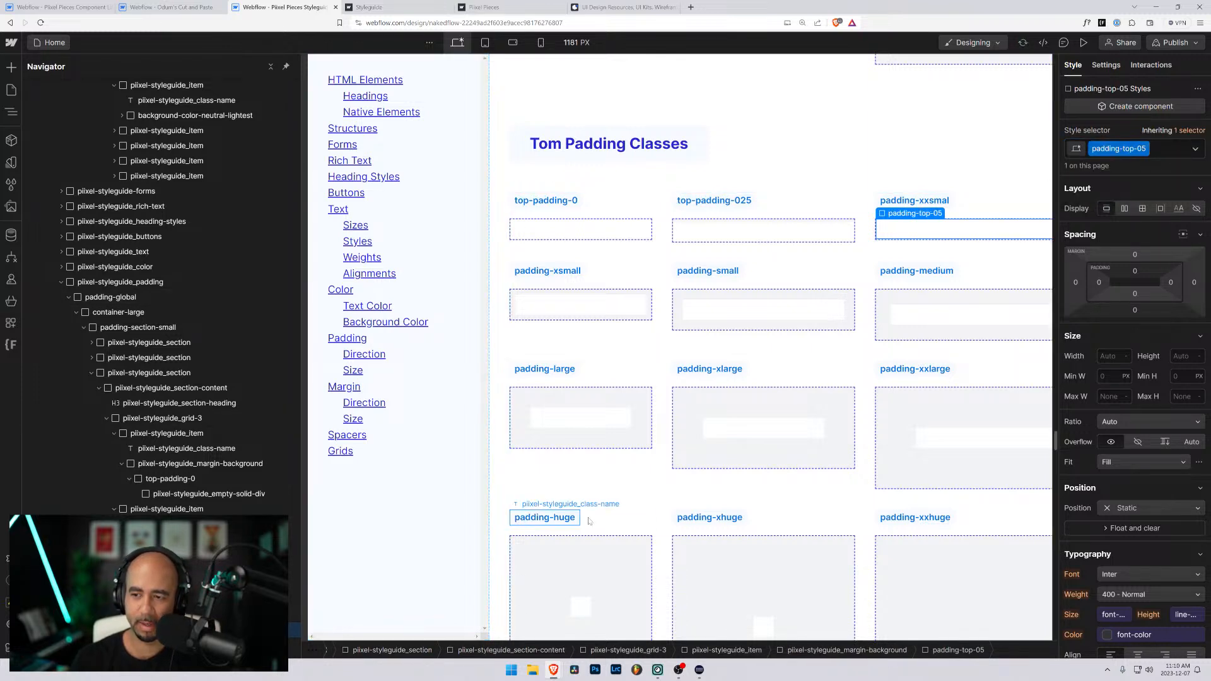
# - Set the padding-top-05 class's top padding to 0.5rem and add the background-color-neutral-lightest combo class to its wrapper
pyautogui.click(1135, 272)
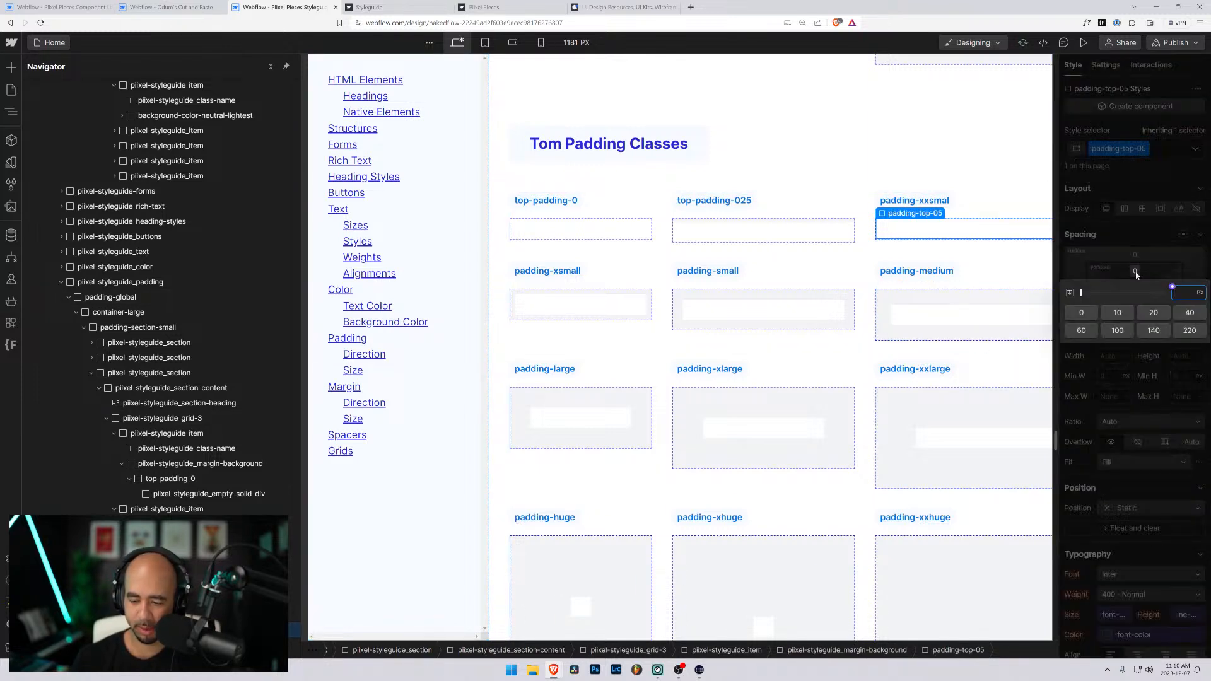
pyautogui.write('0.5rem')
pyautogui.press('Return')
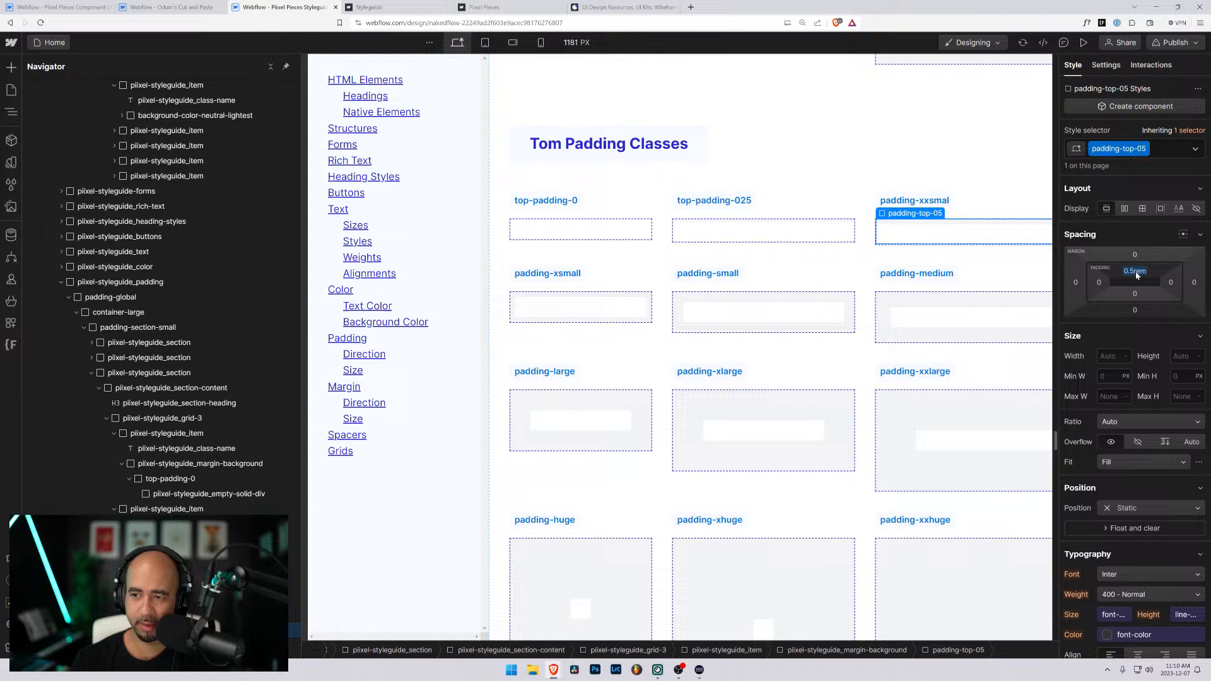
pyautogui.click(1179, 150)
pyautogui.write('background-color-neutral-lightest')
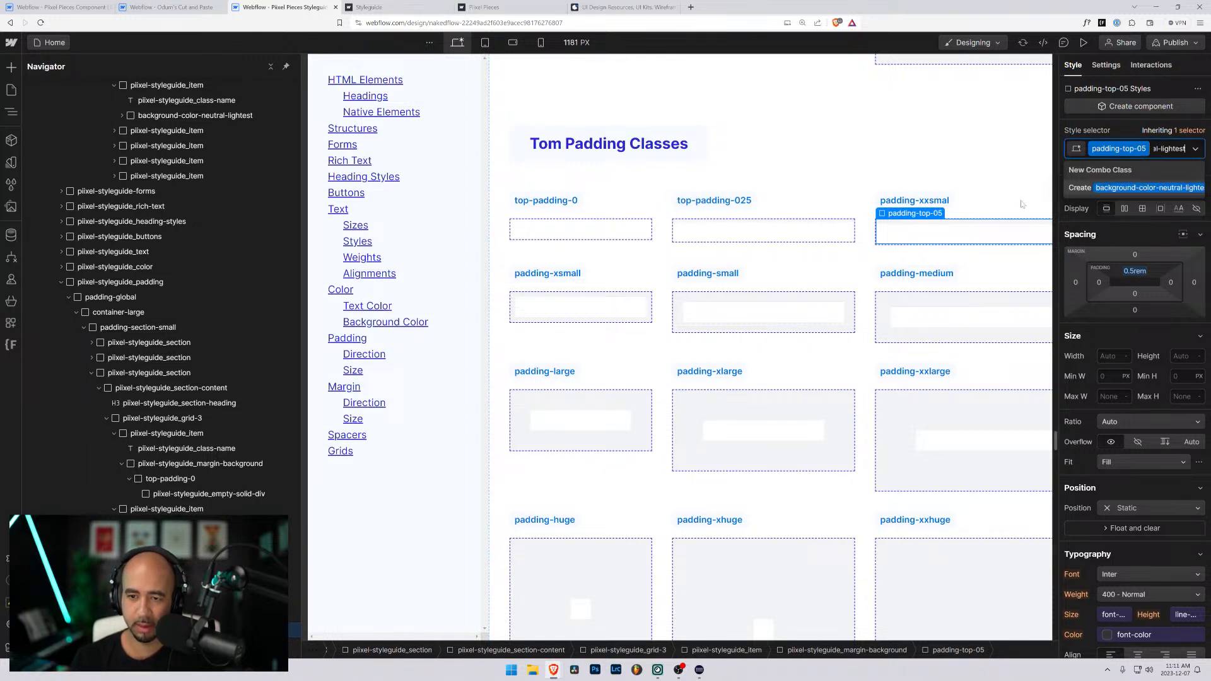
pyautogui.press('Return')
# - Rename the padding-xxsmal label in the Tom Padding Classes section to padding-top-05
pyautogui.click(946, 202)
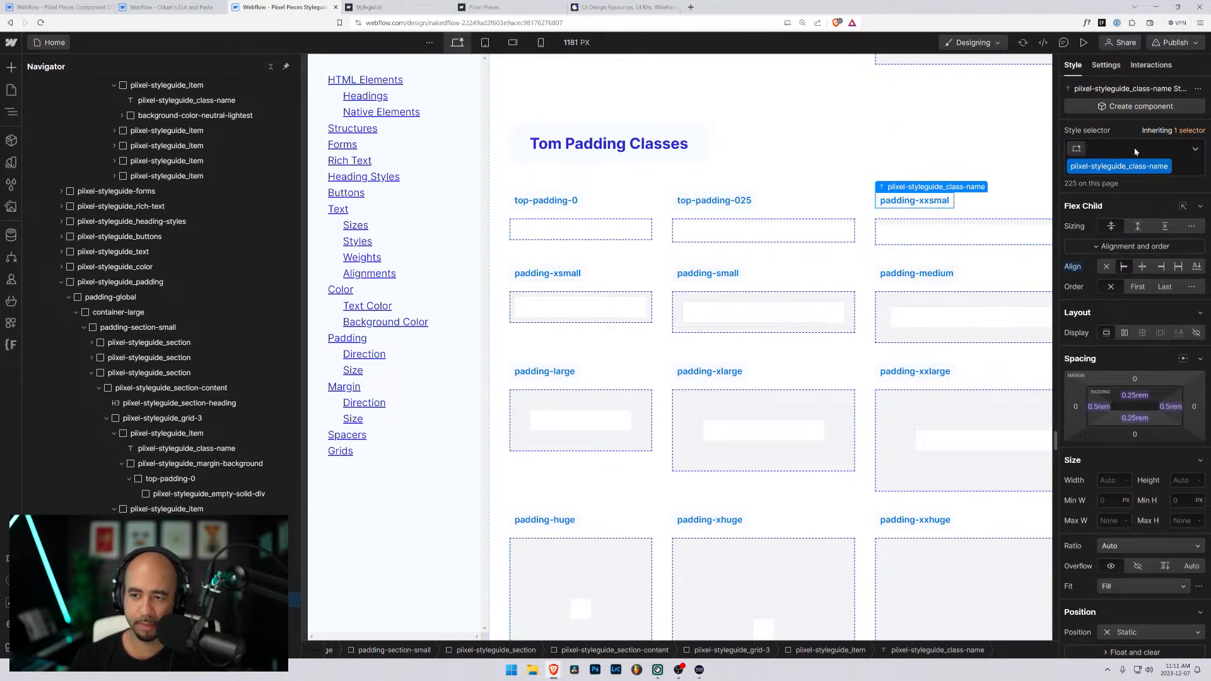
pyautogui.doubleClick(905, 201)
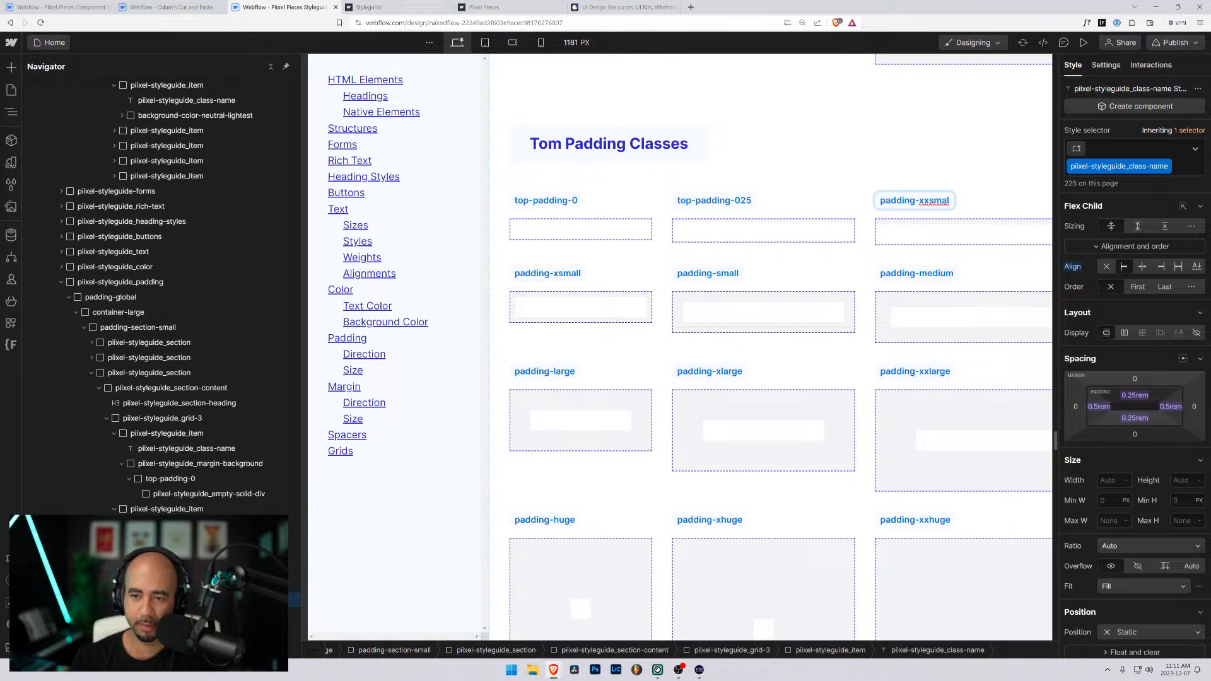
pyautogui.doubleClick(933, 201)
pyautogui.write('top')
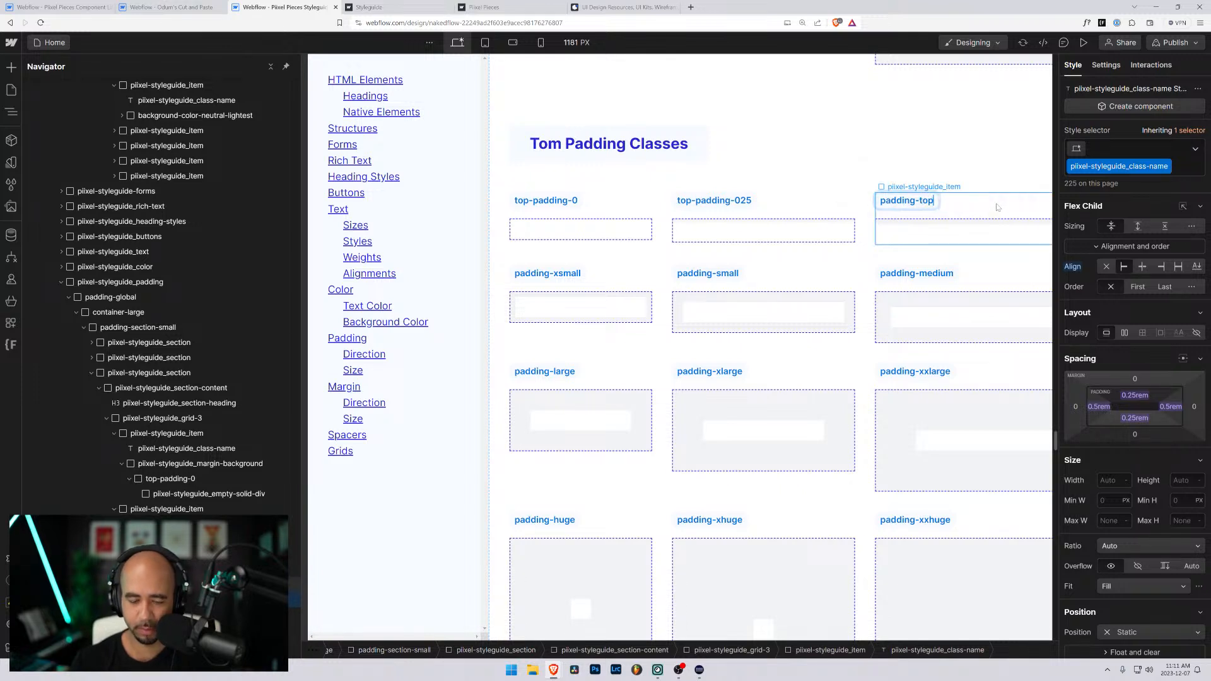
pyautogui.write('-05')
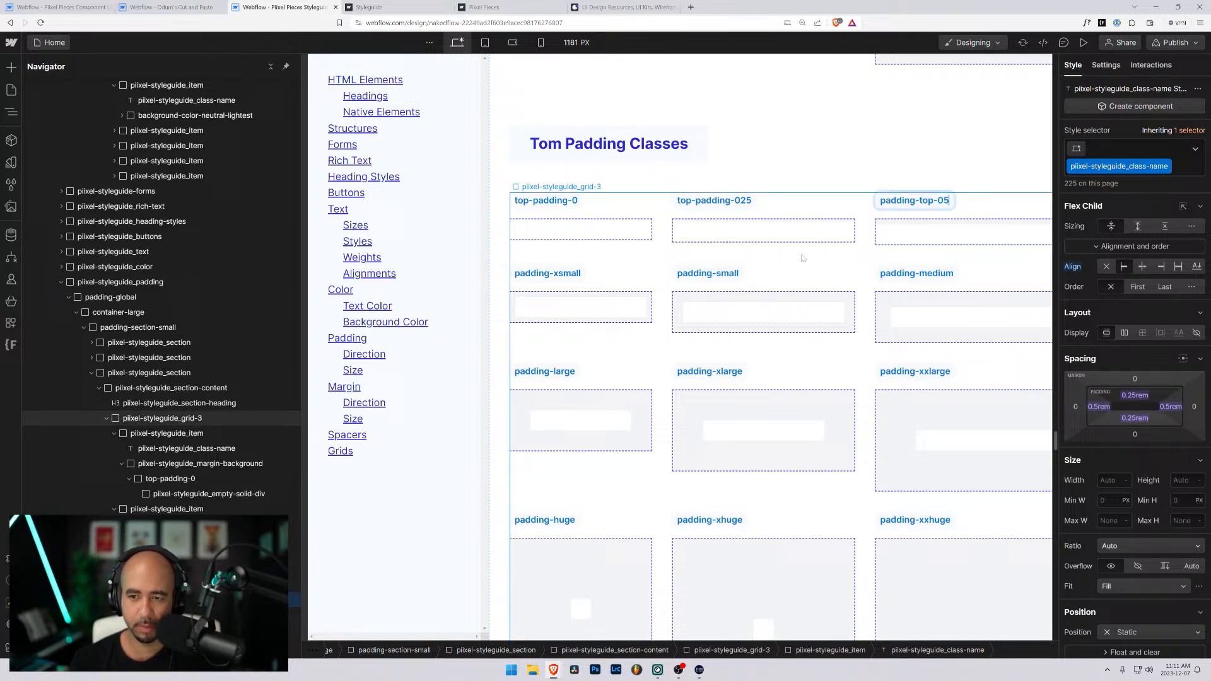
# - Rename the top-padding-025 label in the Tom Padding Classes section to padding-top-025
pyautogui.click(733, 204)
pyautogui.doubleClick(712, 201)
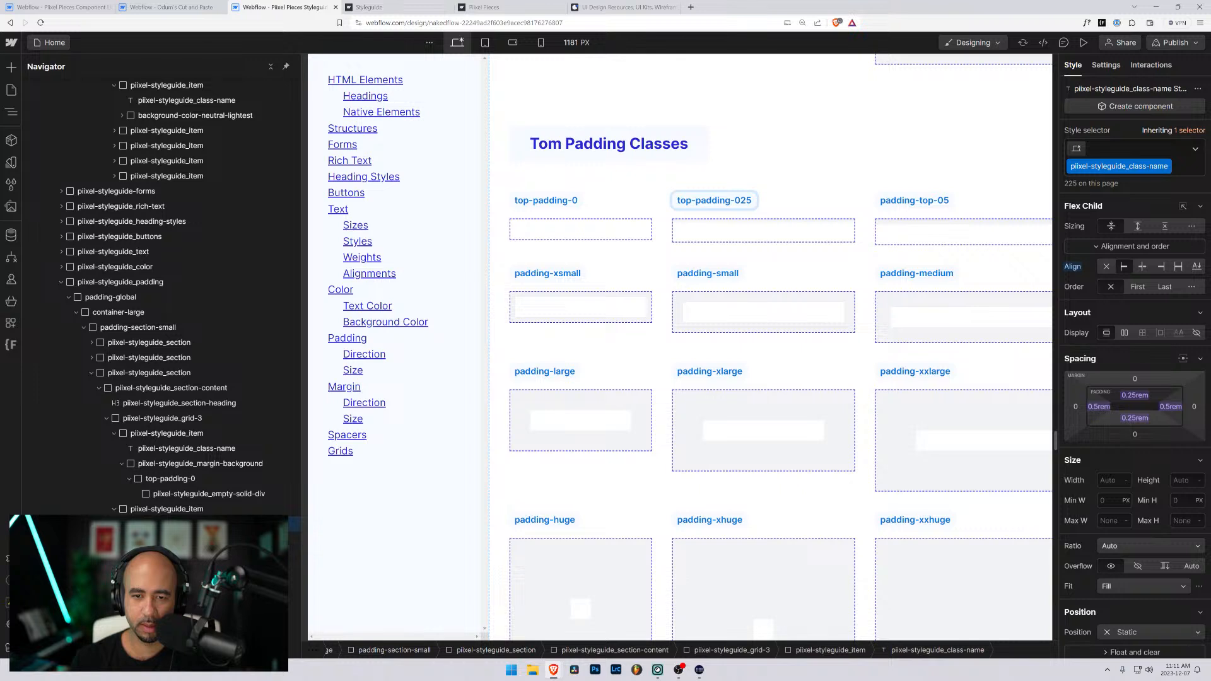
pyautogui.moveTo(695, 201); pyautogui.dragTo(663, 201)
pyautogui.press('BackSpace')
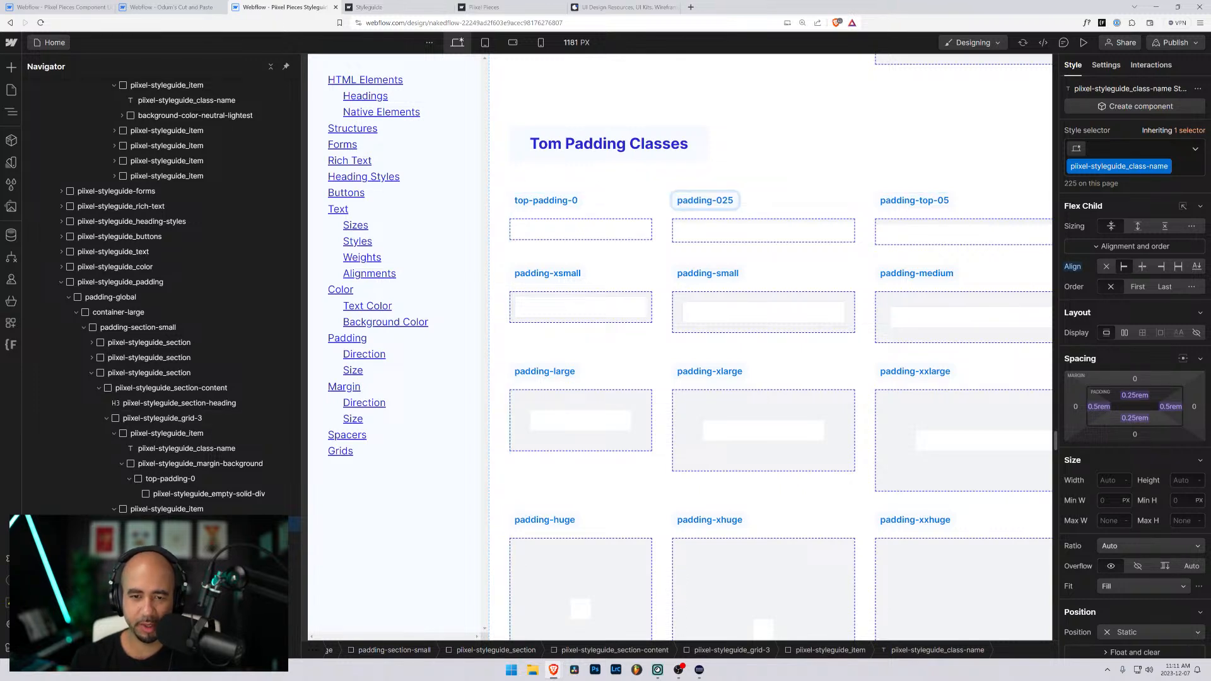
pyautogui.write('-top')
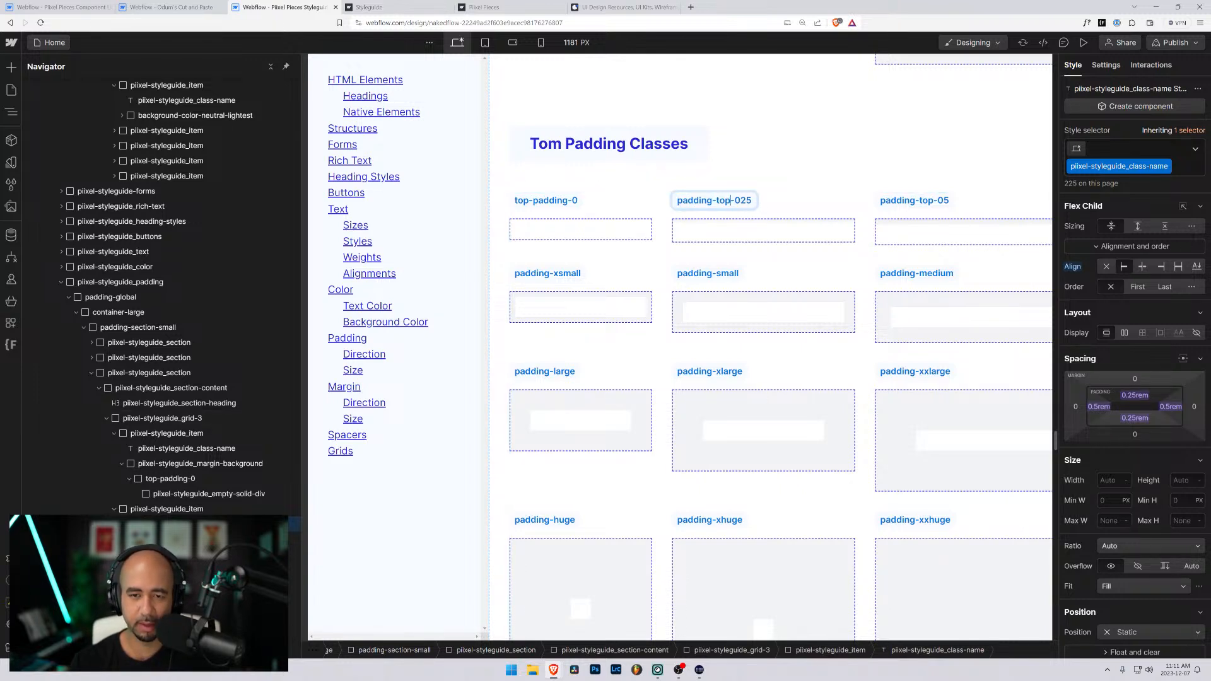
# - Rename the top-padding-0 label in the Tom Padding Classes section to padding-top-0
pyautogui.doubleClick(560, 200)
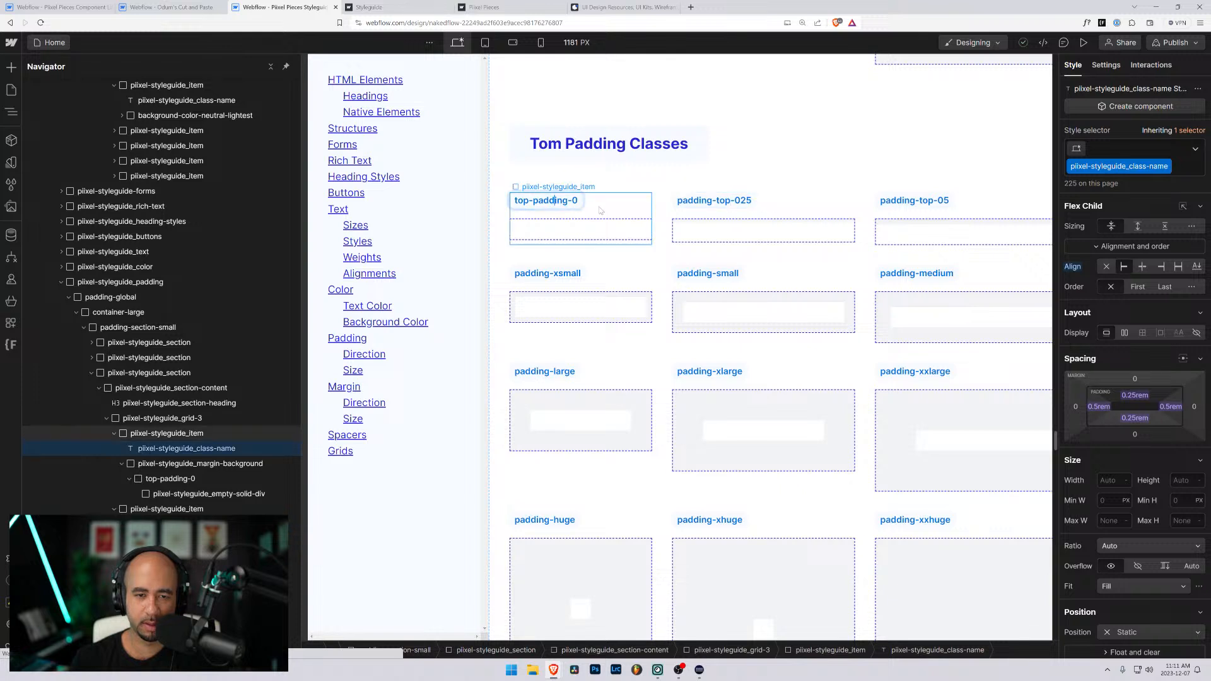
pyautogui.moveTo(533, 200); pyautogui.dragTo(493, 202)
pyautogui.press('BackSpace')
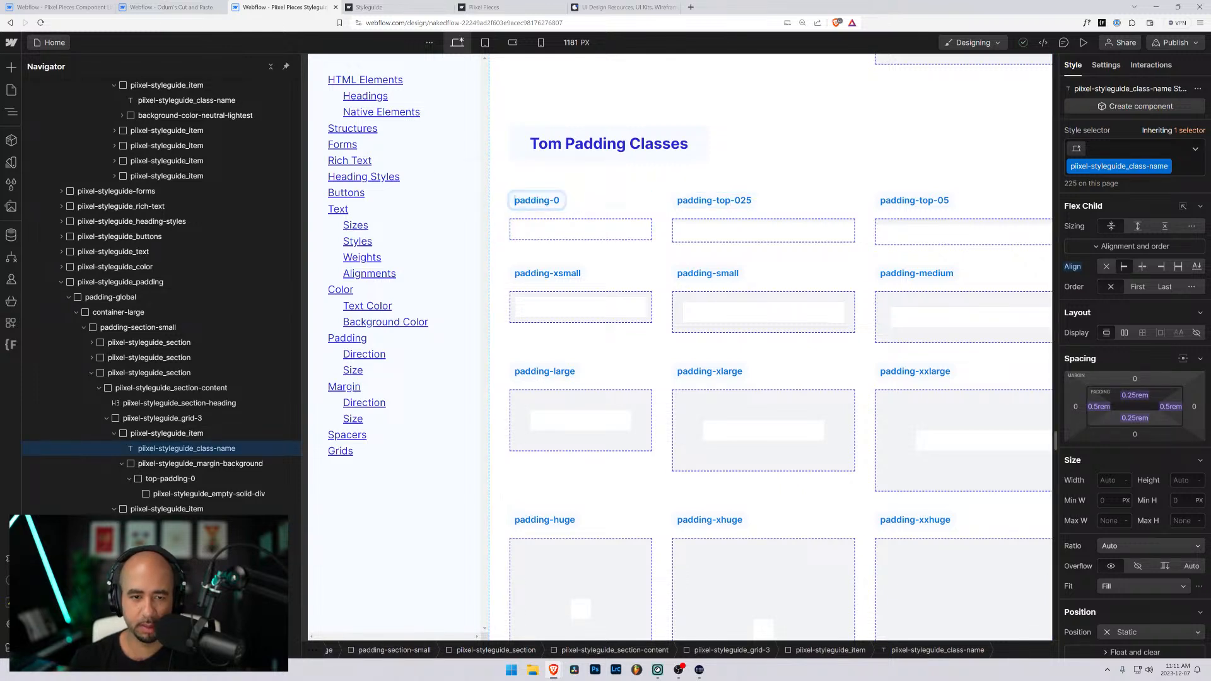
pyautogui.write('top-')
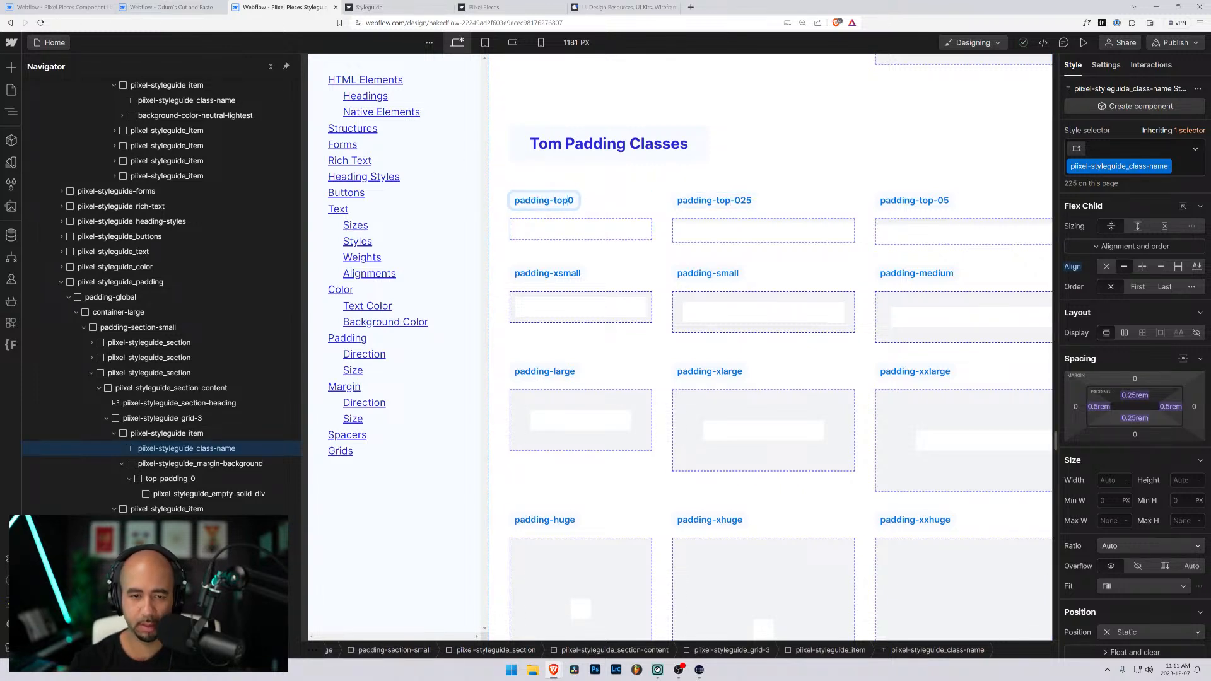
pyautogui.press('Escape')
# - Rename the top-padding-0 class on the wrapper under the padding-top-0 label to padding-top-0
pyautogui.click(570, 230)
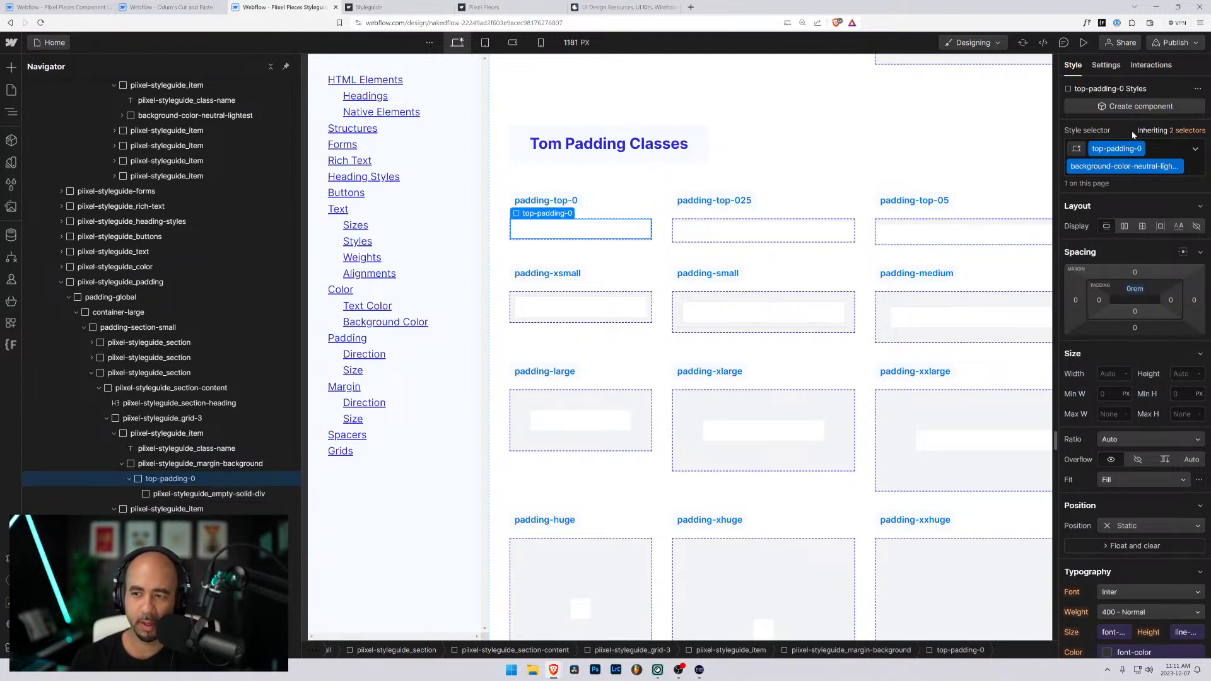
pyautogui.click(1141, 150)
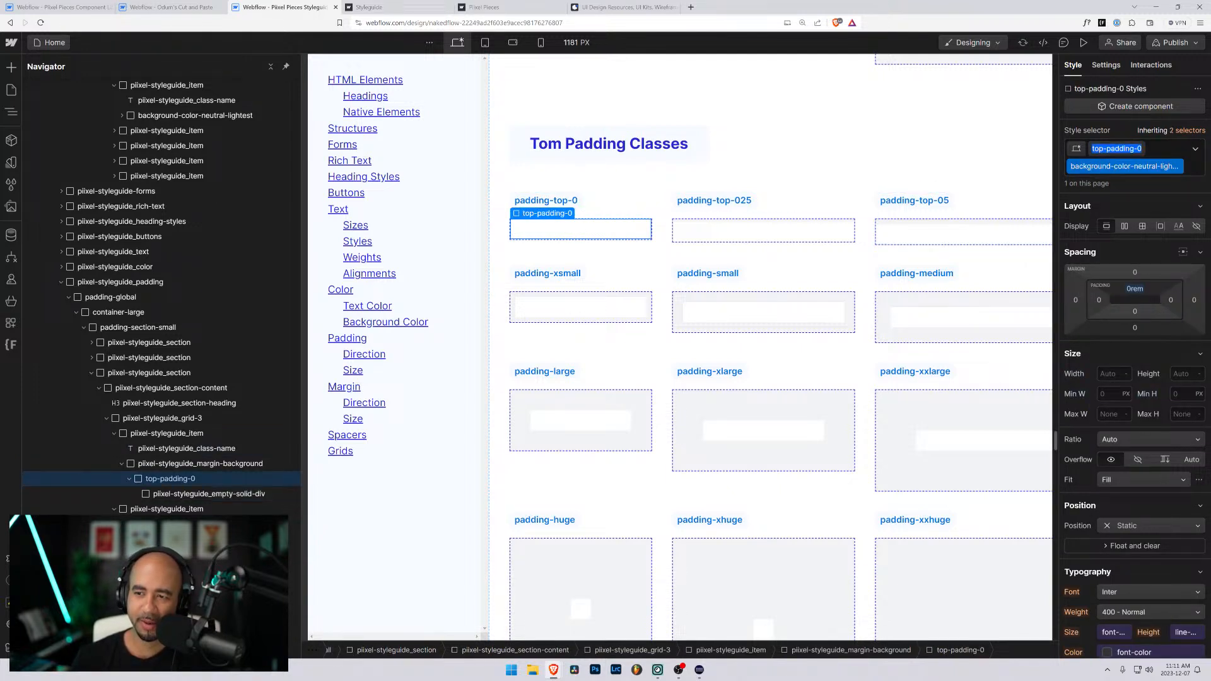
pyautogui.click(1104, 149)
pyautogui.press('BackSpace')
pyautogui.press('BackSpace')
pyautogui.press('BackSpace')
pyautogui.press('BackSpace')
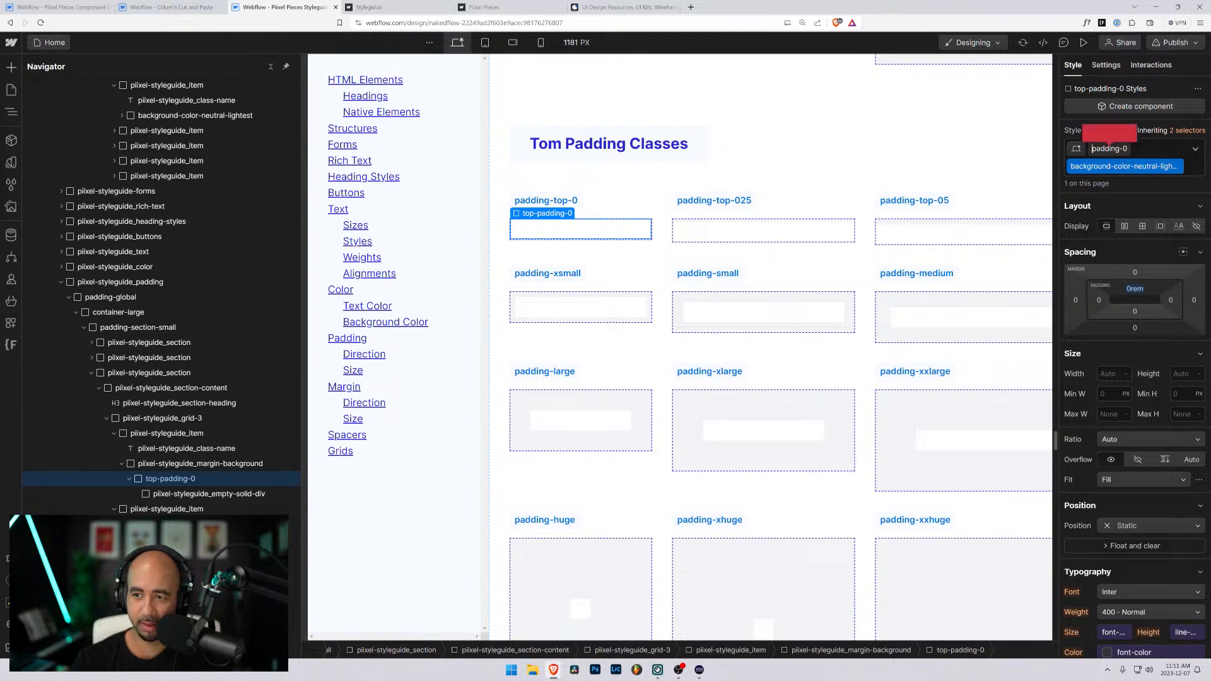
pyautogui.write('top-')
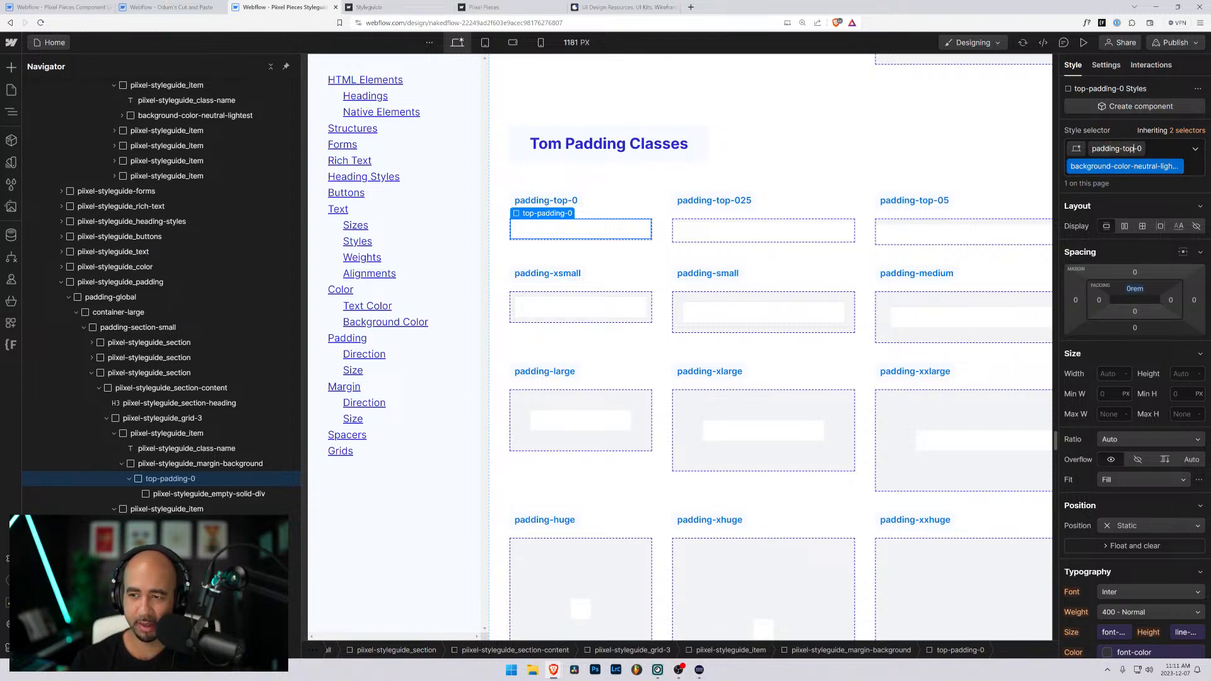
pyautogui.press('Return')
# - Rename the top-padding-025 class on the wrapper under the padding-top-025 label to padding-top-025
pyautogui.click(751, 236)
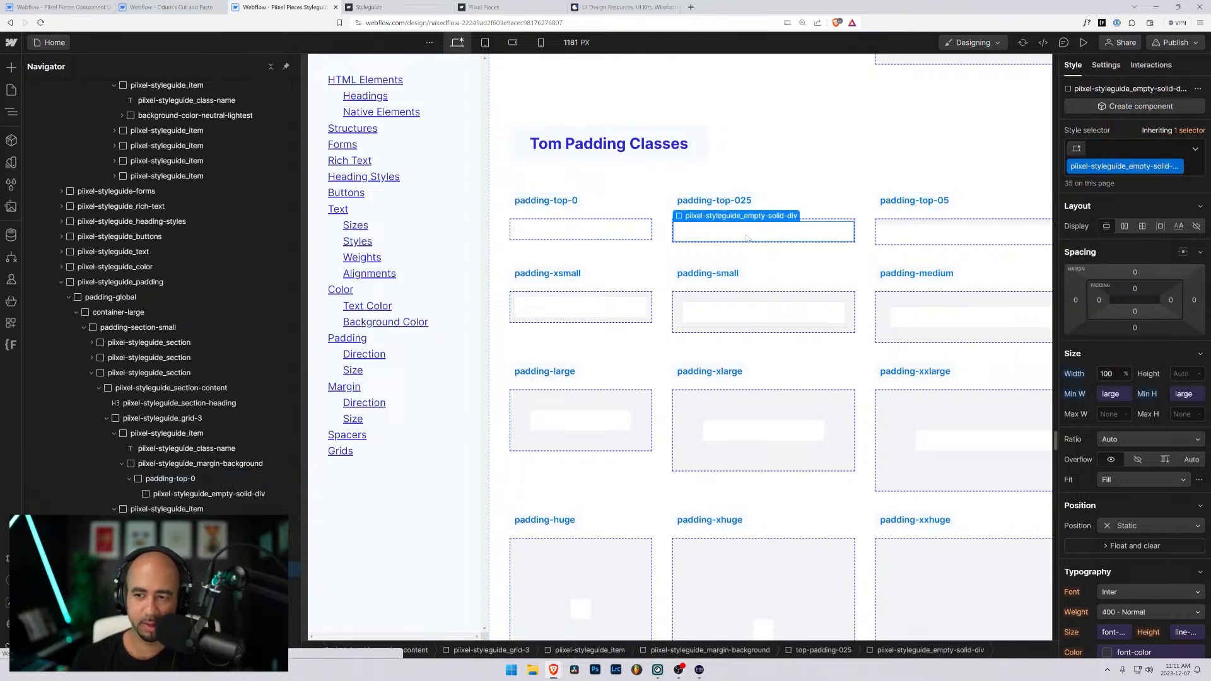
pyautogui.doubleClick(1127, 149)
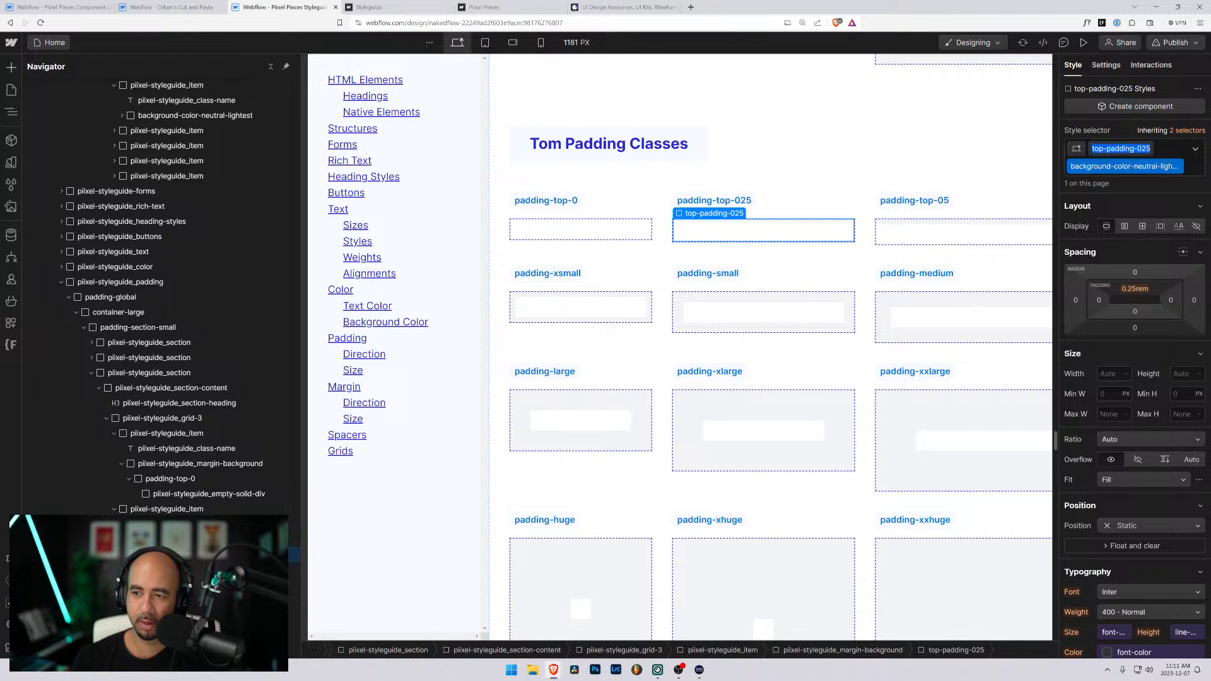
pyautogui.click(1104, 148)
pyautogui.press('BackSpace')
pyautogui.press('BackSpace')
pyautogui.press('BackSpace')
pyautogui.press('BackSpace')
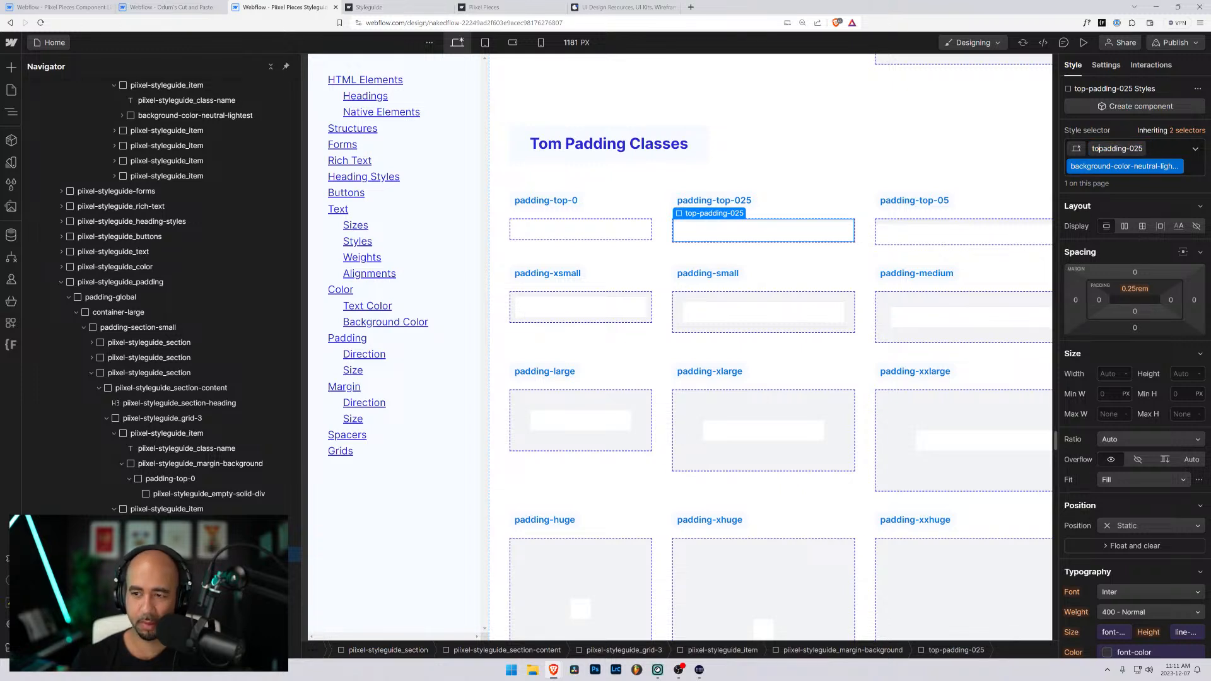
pyautogui.write('-top-')
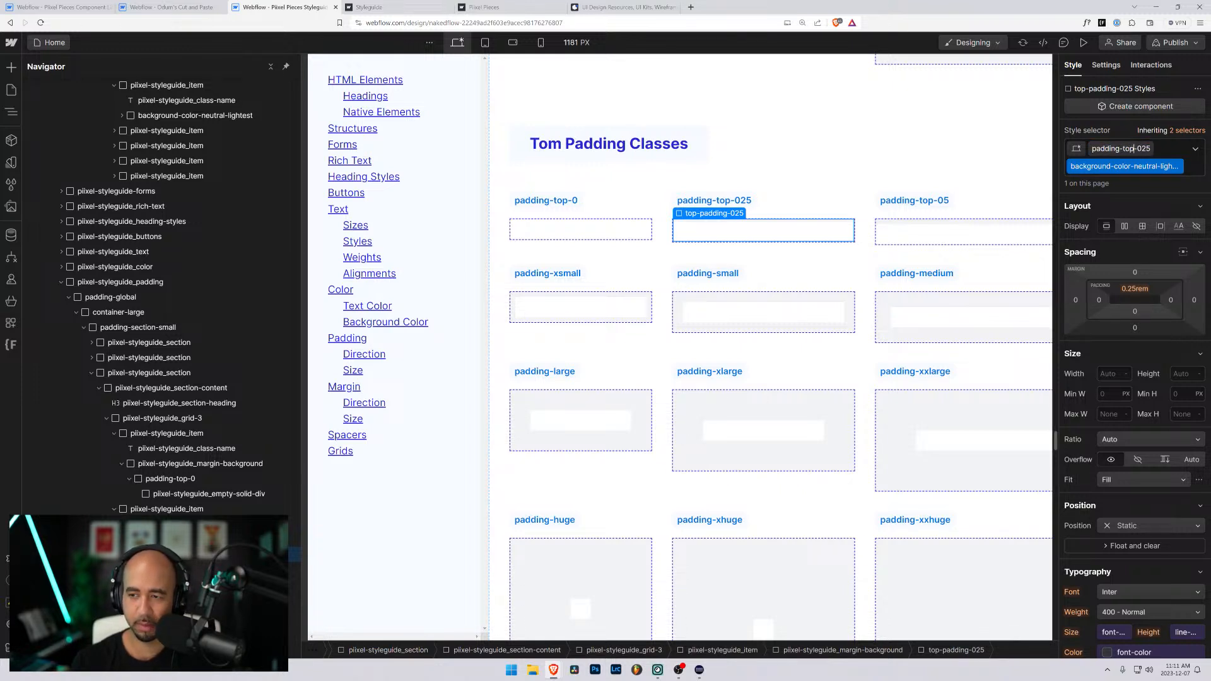
pyautogui.press('Return')
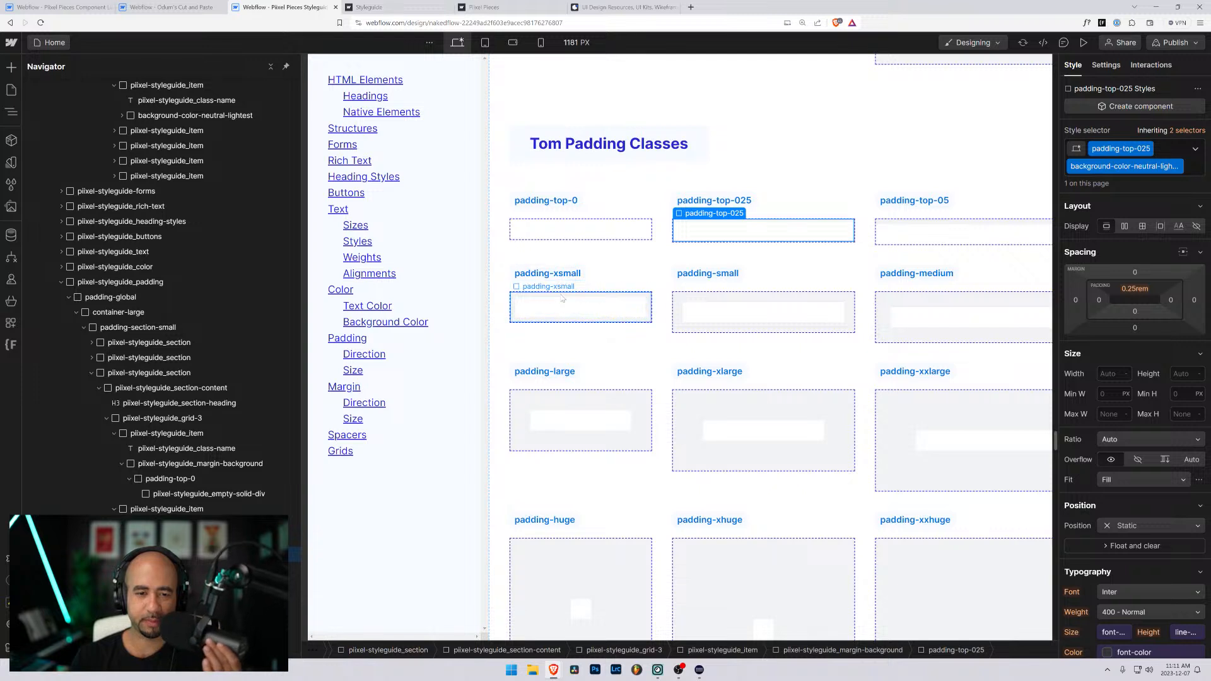
# - Rename the padding-xsmall label in the Tom Padding Classes section to top-padding-1
pyautogui.doubleClick(558, 273)
pyautogui.hotkey('ctrl', 'a')
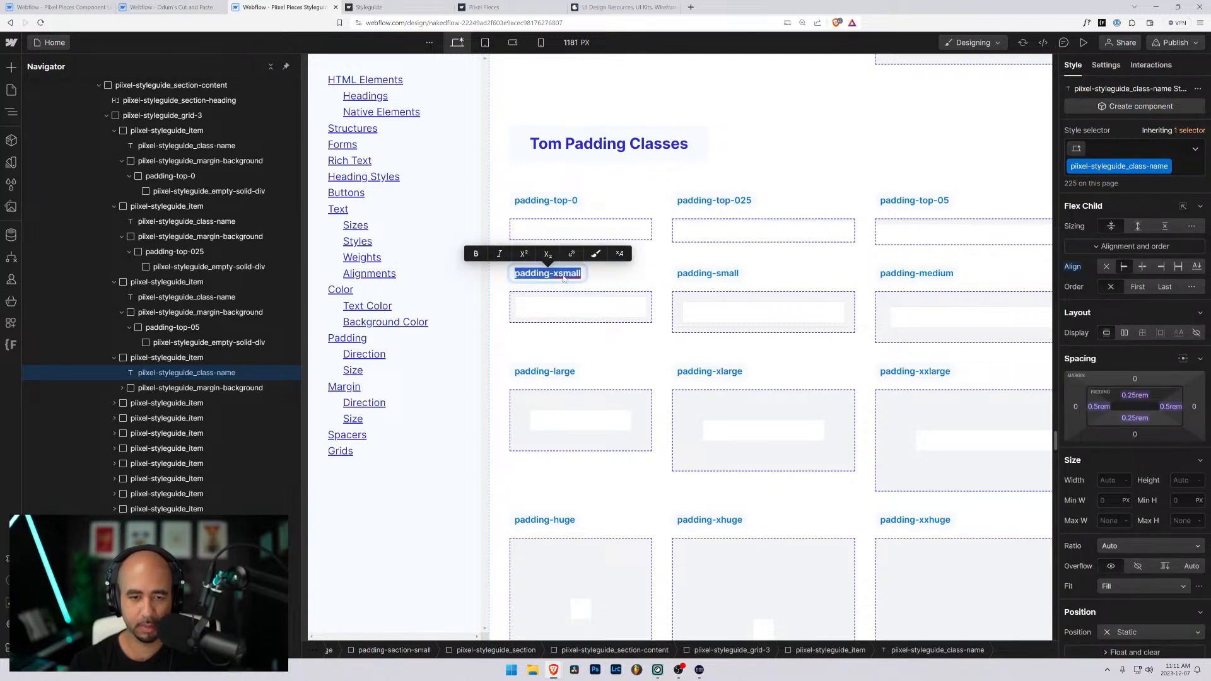
pyautogui.write('top-padi')
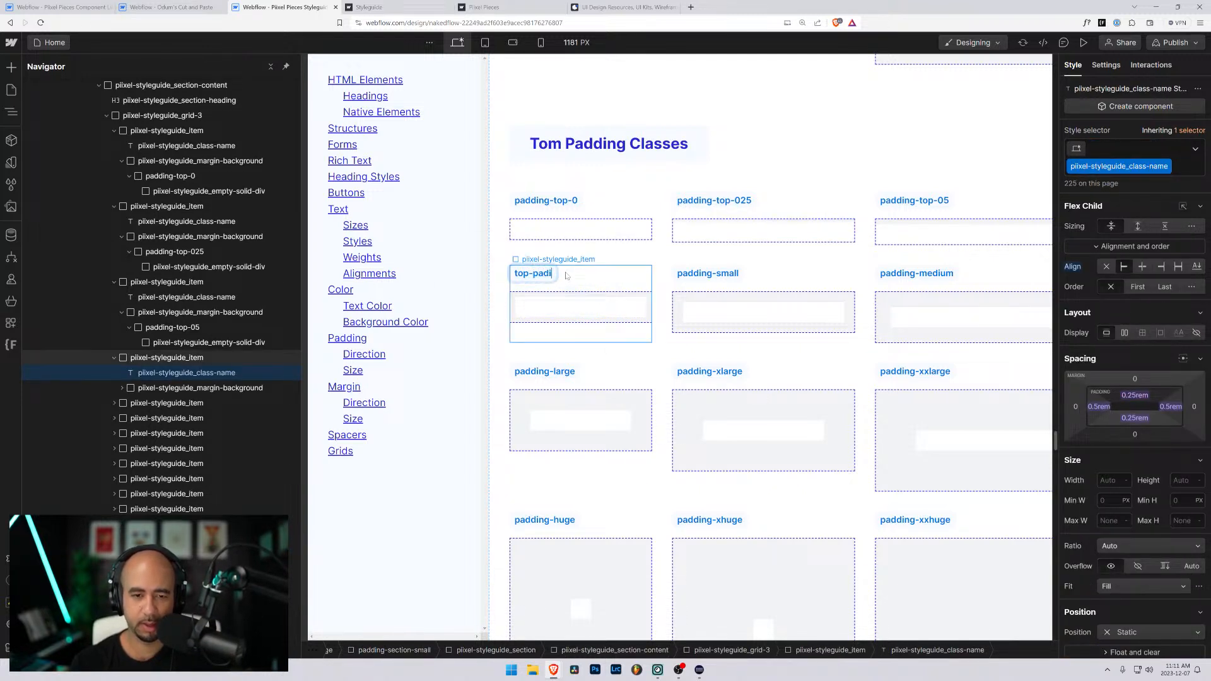
pyautogui.write('ng-1')
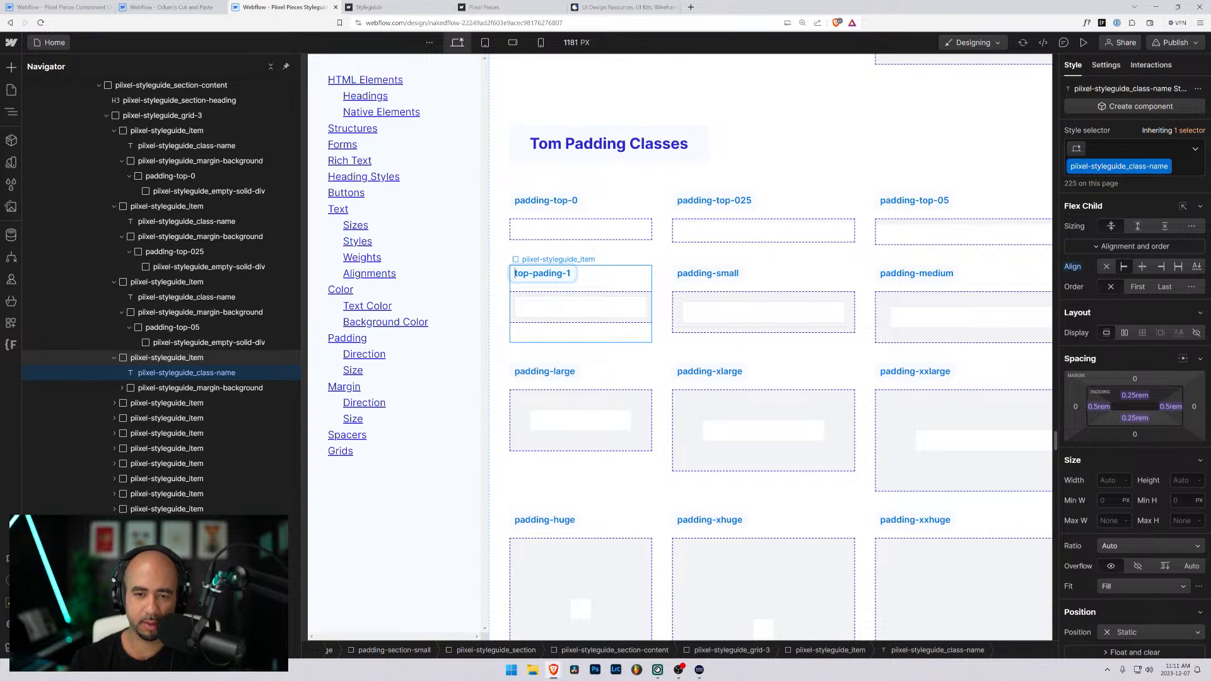
pyautogui.write('d')
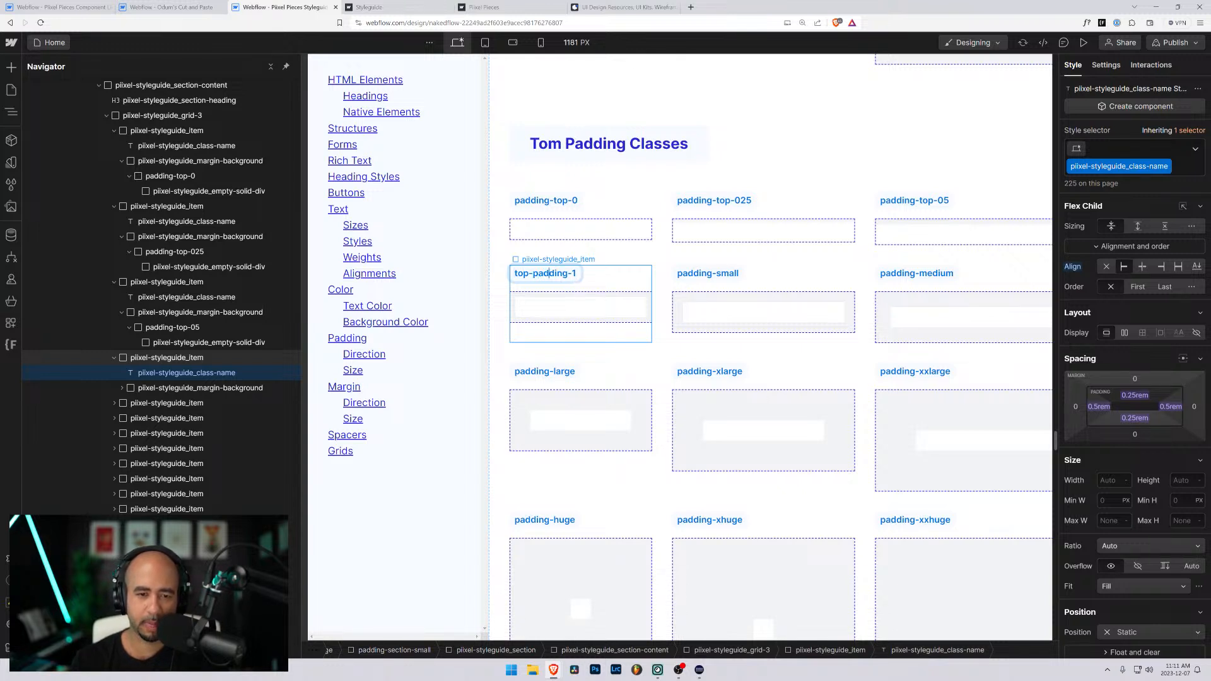
# - Replace both classes on the wrapper under the top-padding-1 label with a new class padding-top-1
pyautogui.click(560, 311)
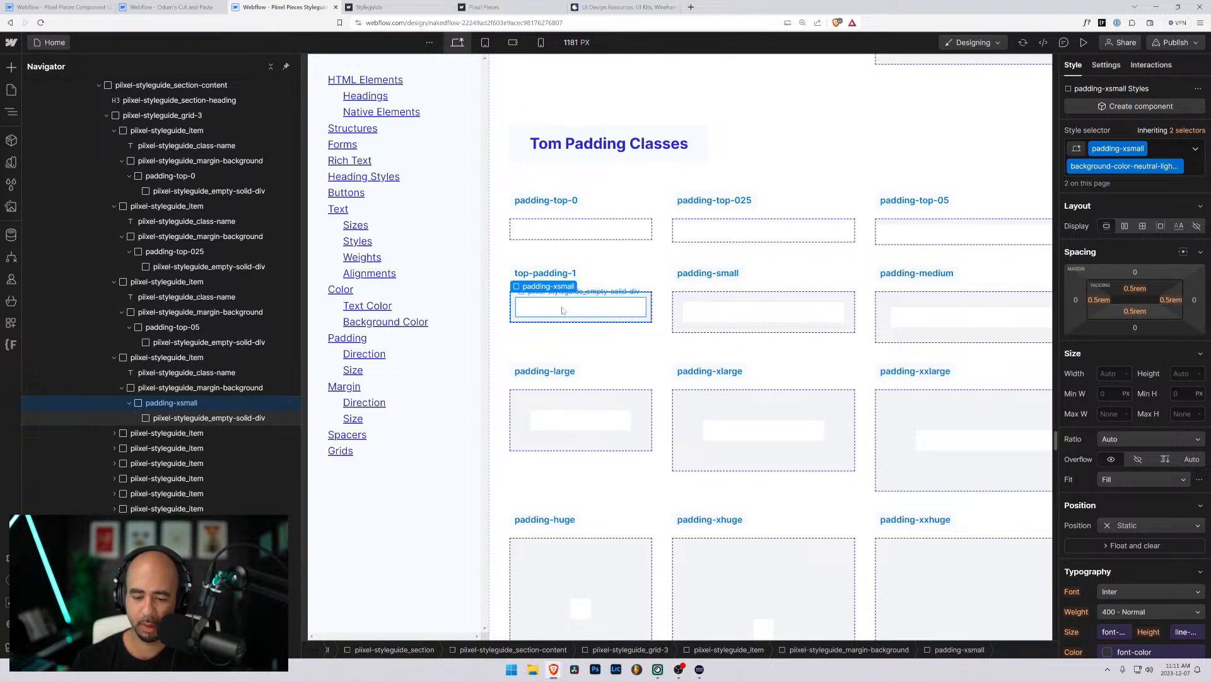
pyautogui.hotkey('ctrl', 'Return')
pyautogui.press('BackSpace')
pyautogui.press('BackSpace')
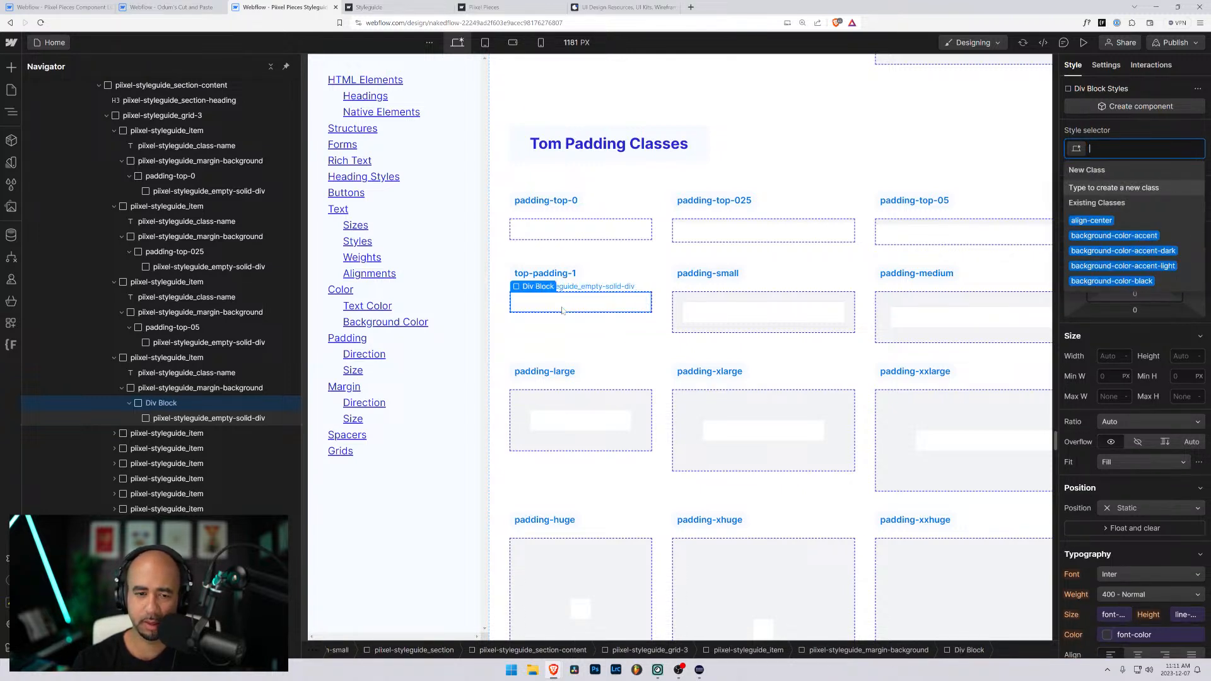
pyautogui.write('padding-t')
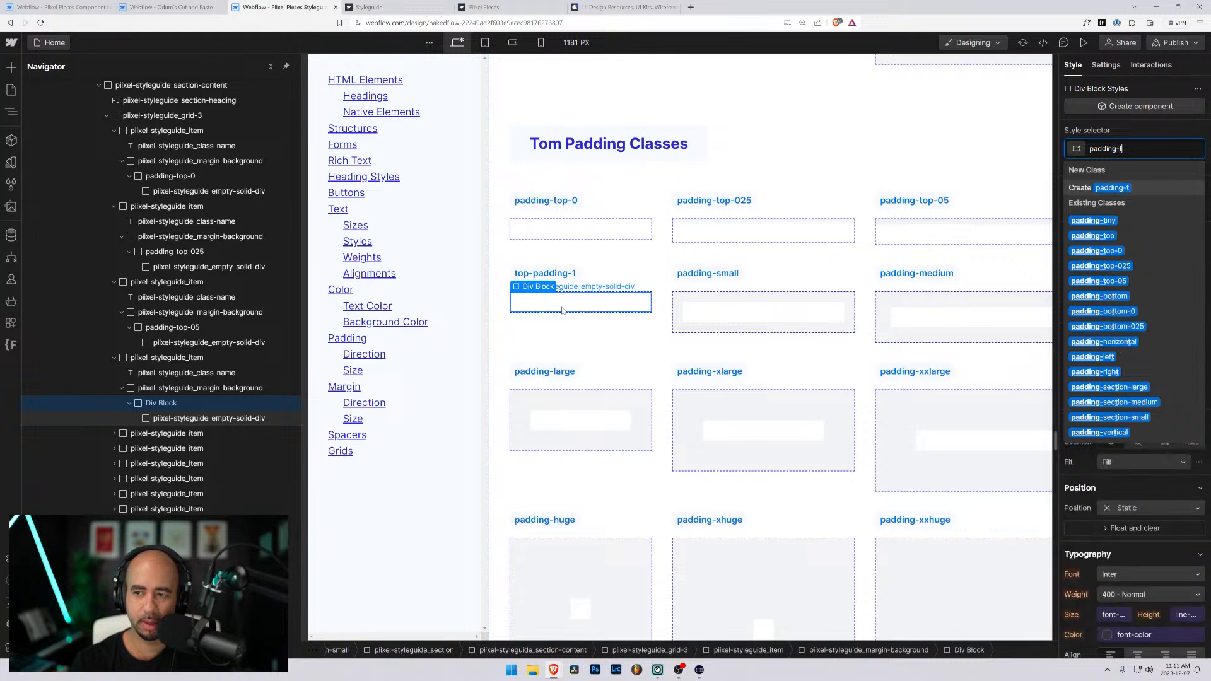
pyautogui.write('op-1')
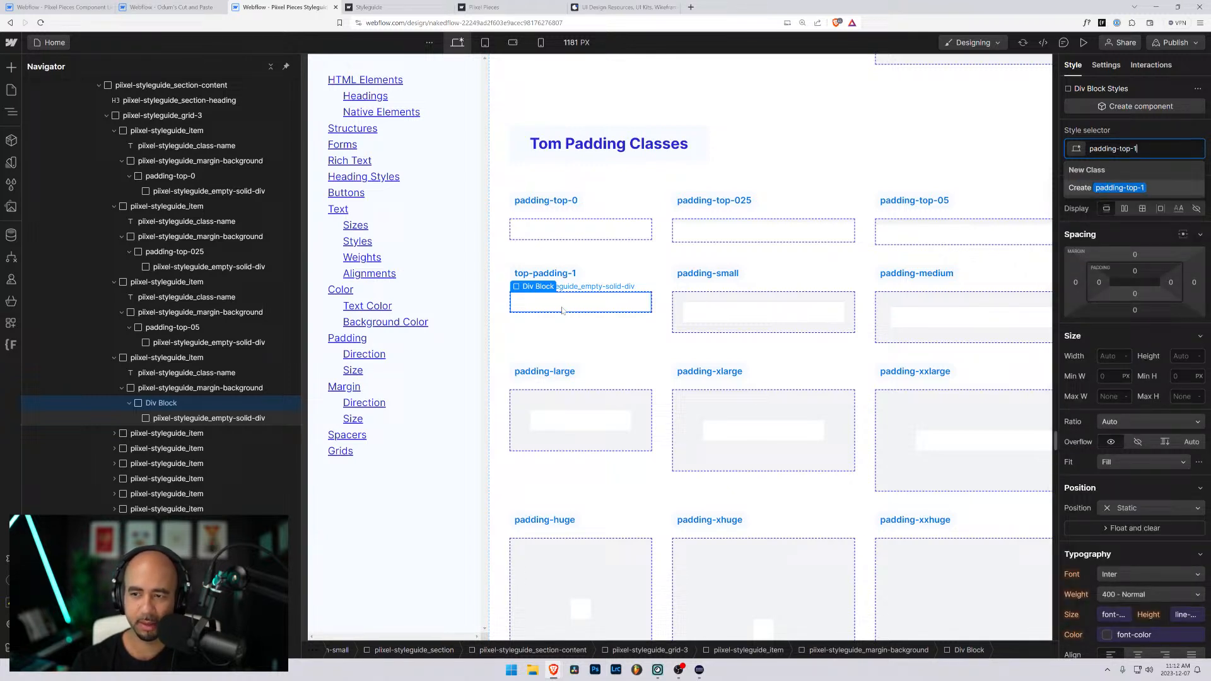
pyautogui.press('Return')
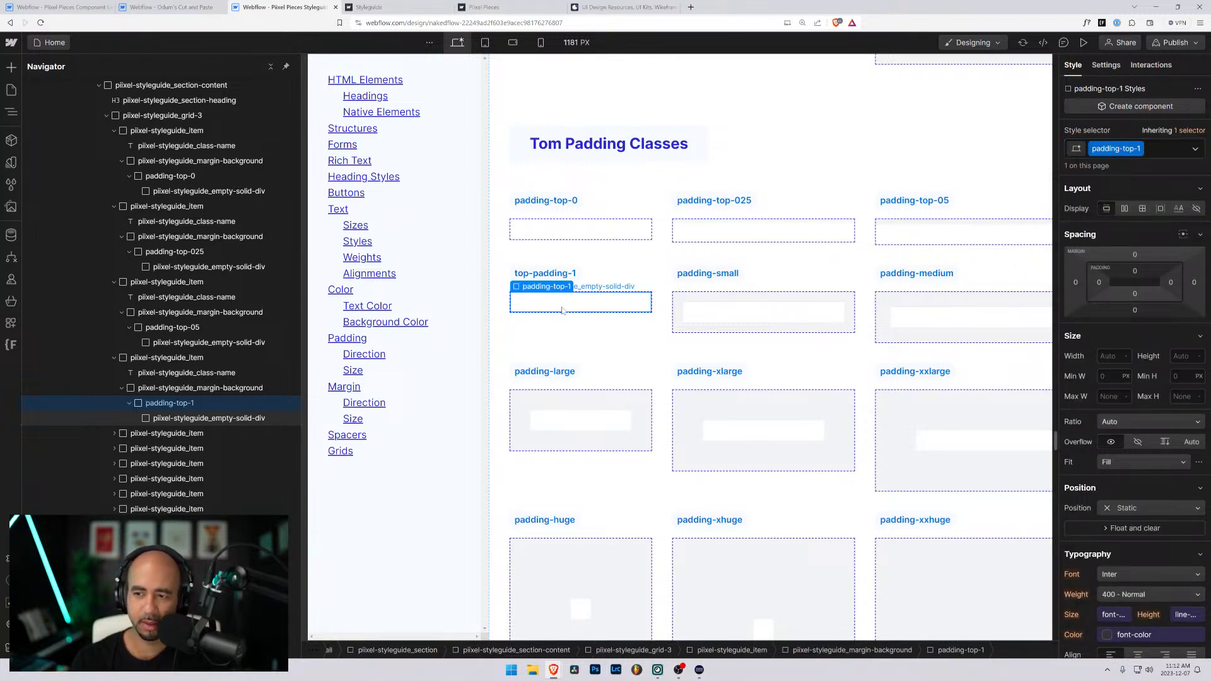
# - Set the padding-top-1 class's top padding to 1rem and add the background-color-neutral-lightest combo class to its wrapper
pyautogui.click(1136, 273)
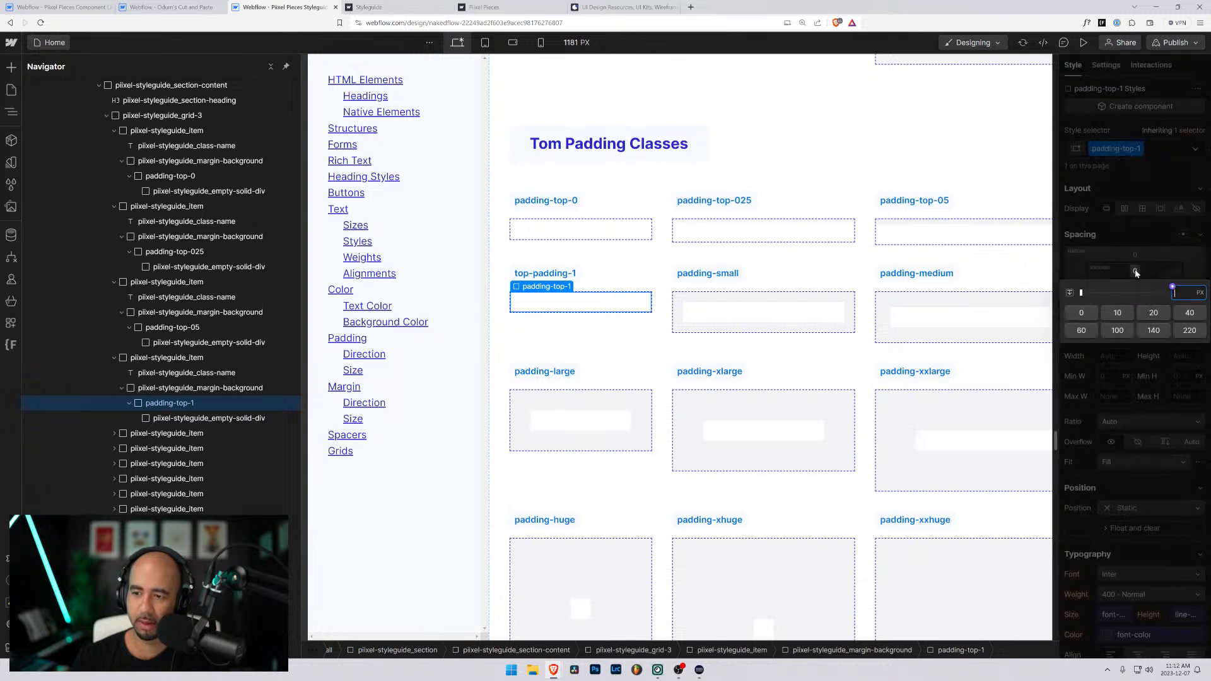
pyautogui.write('1rem')
pyautogui.press('Return')
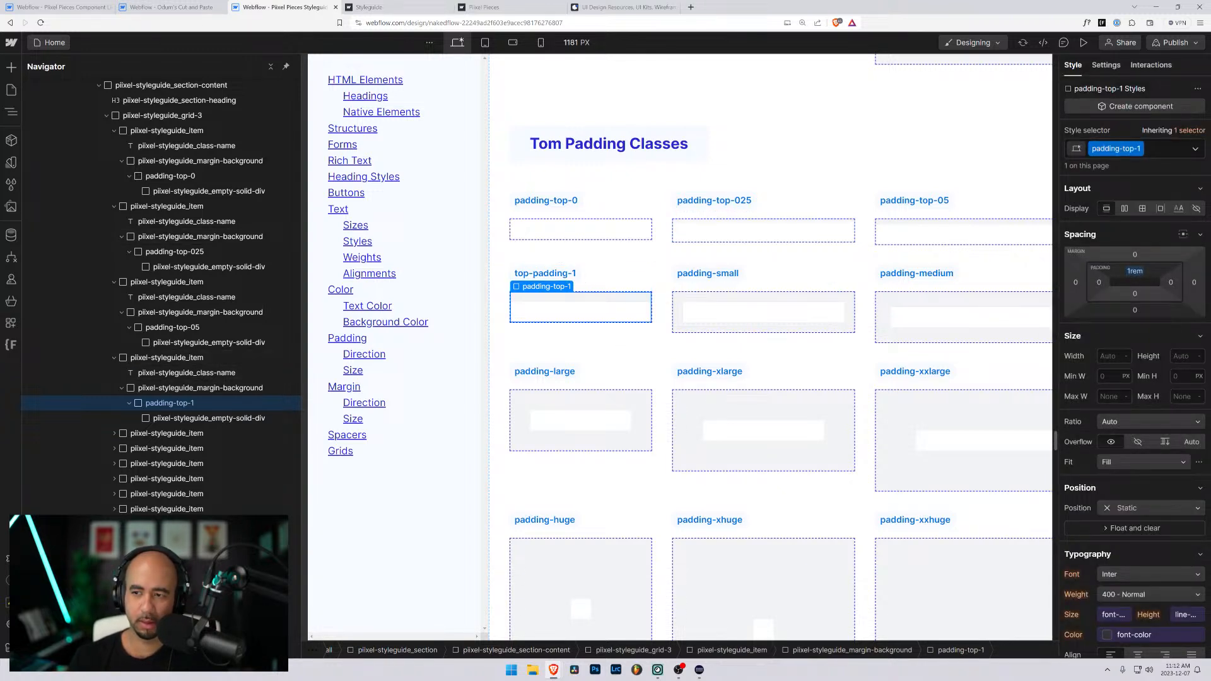
pyautogui.click(1173, 151)
pyautogui.write('background-color-neutral-lightest')
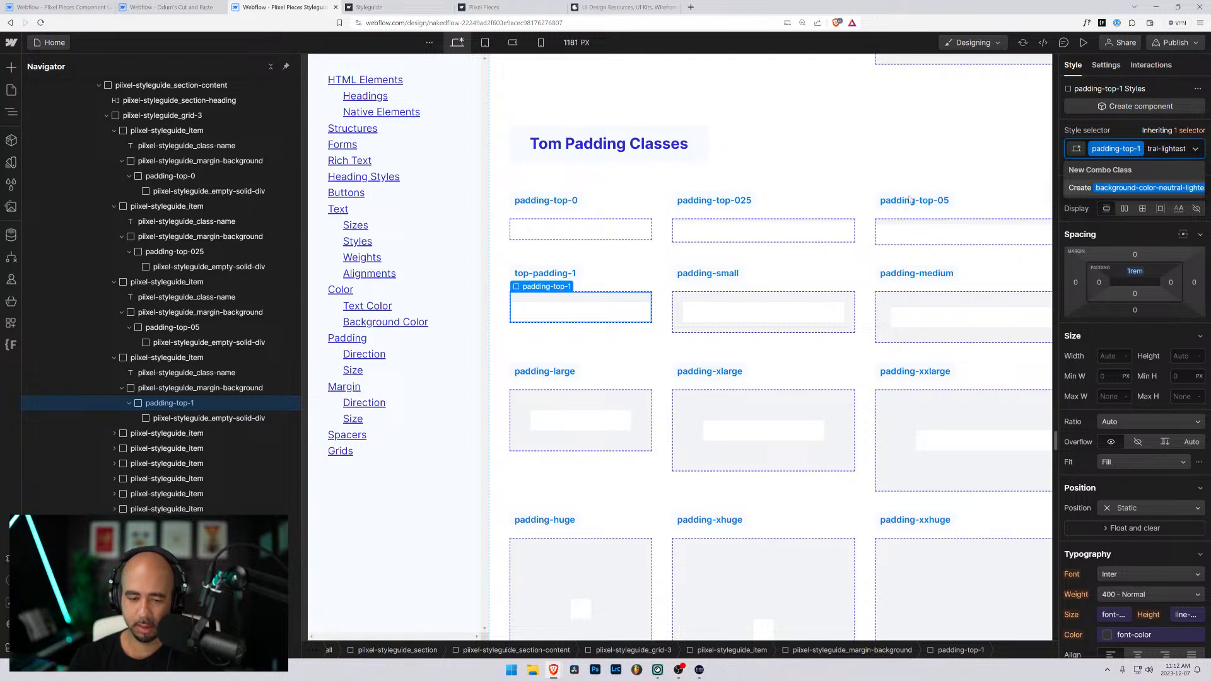
pyautogui.press('Escape')
# - Correct the top-padding-1 label in the Tom Padding Classes section to padding-top-1
pyautogui.click(544, 273)
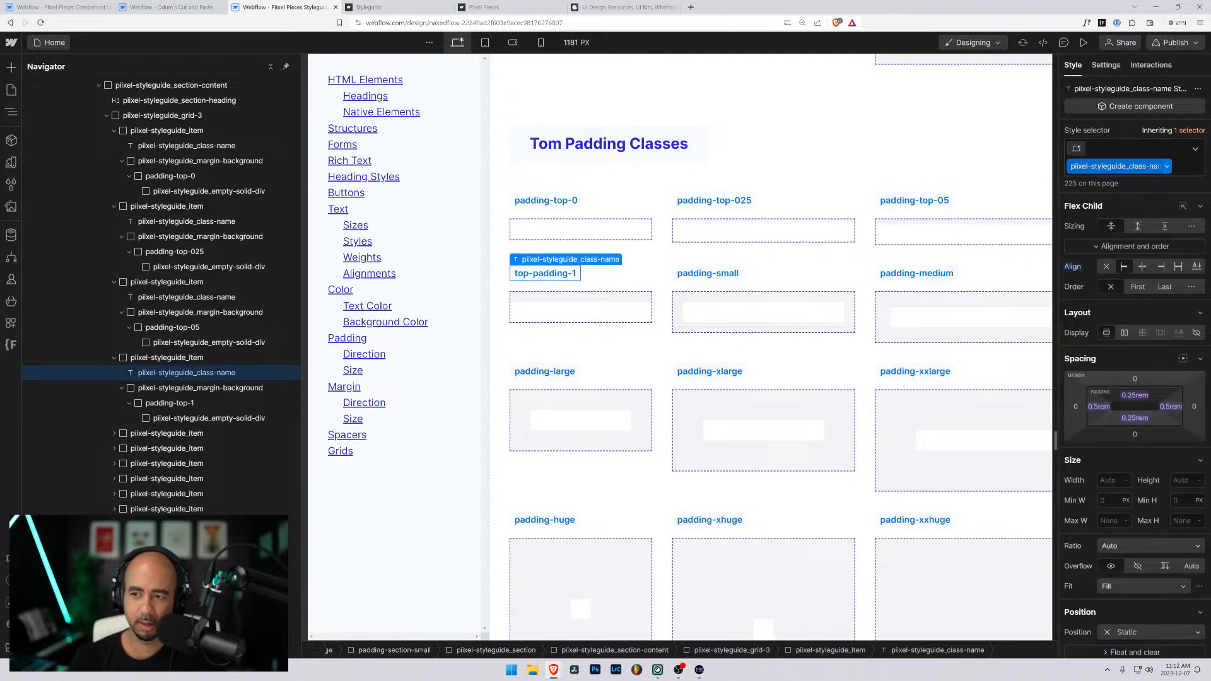
pyautogui.doubleClick(534, 275)
pyautogui.press('BackSpace')
pyautogui.press('BackSpace')
pyautogui.press('BackSpace')
pyautogui.press('BackSpace')
pyautogui.hotkey('ctrl', 'Right')
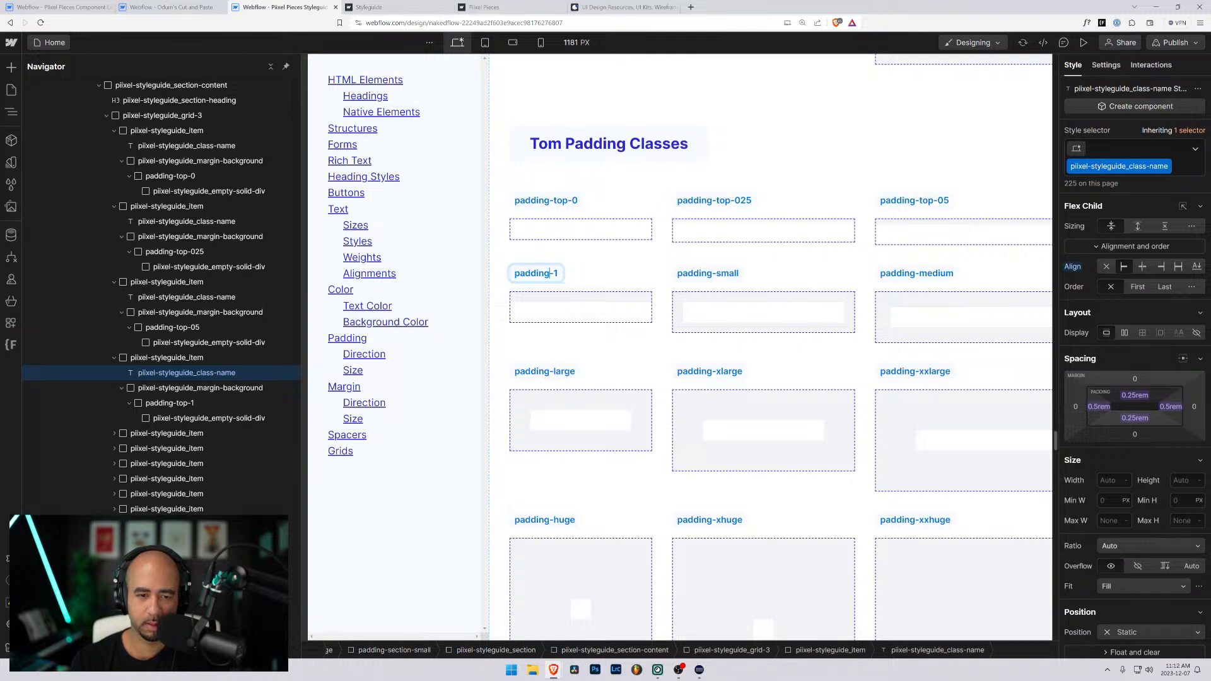
pyautogui.write('-top')
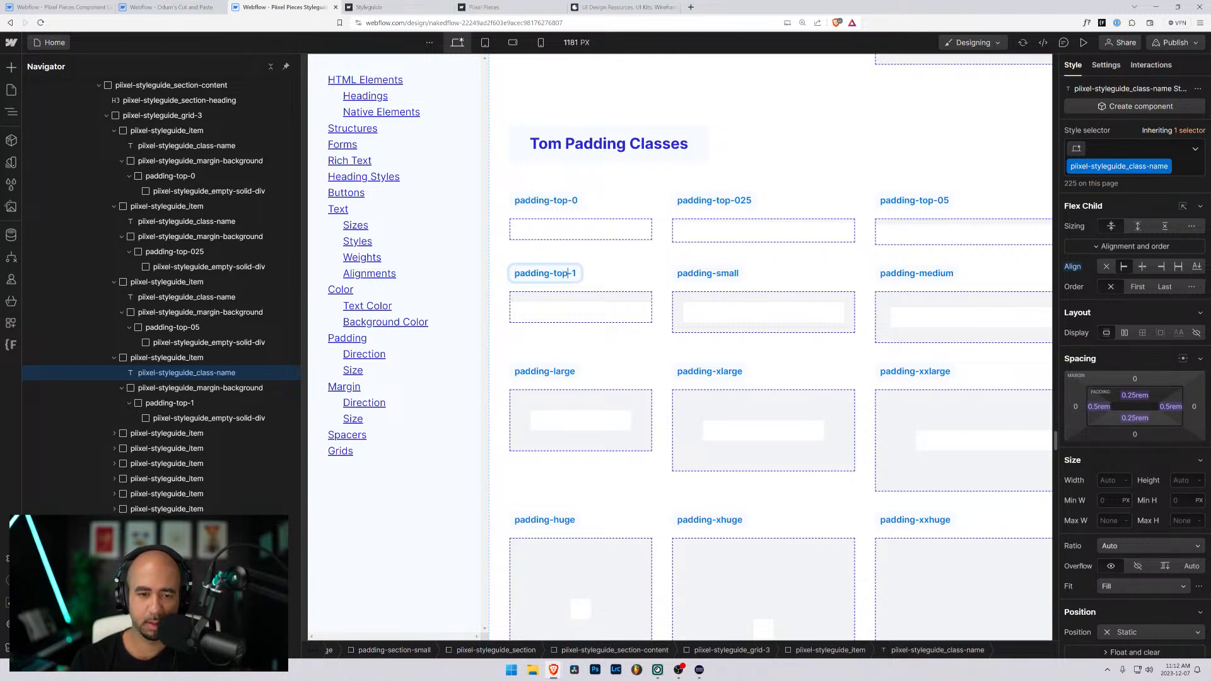
# - Rename the padding-small label in the Tom Padding Classes section to padding-top-1-5
pyautogui.click(707, 272)
pyautogui.doubleClick(715, 273)
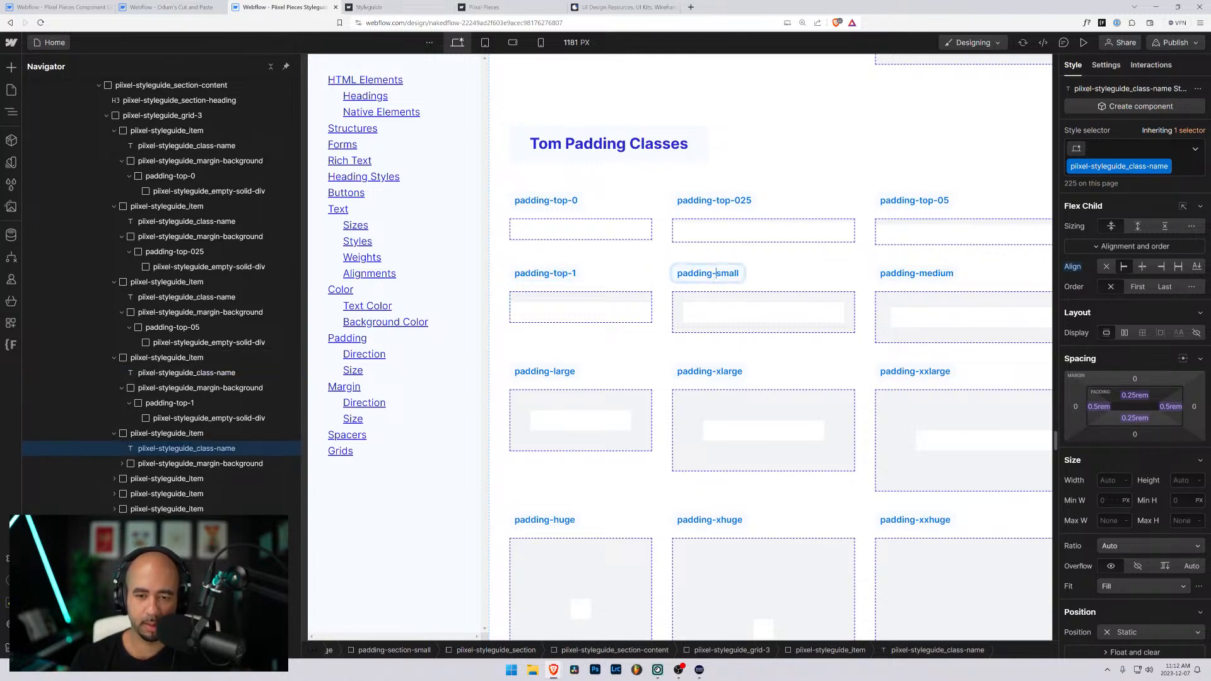
pyautogui.doubleClick(725, 273)
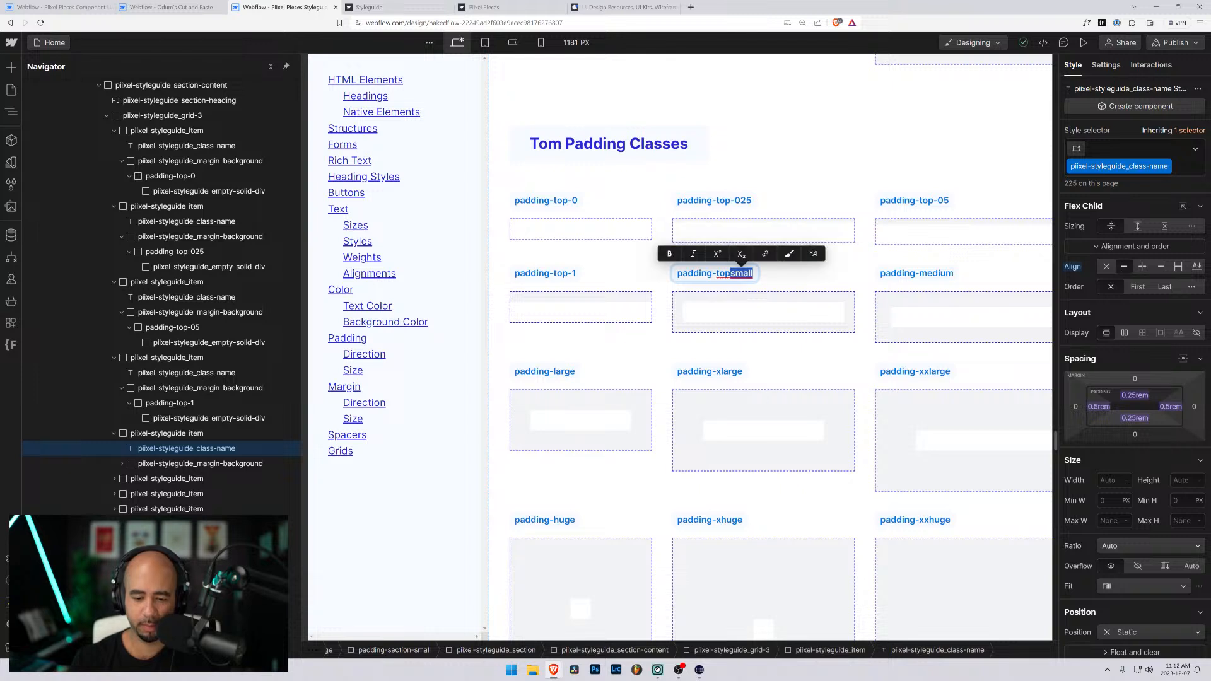
pyautogui.write('top-101')
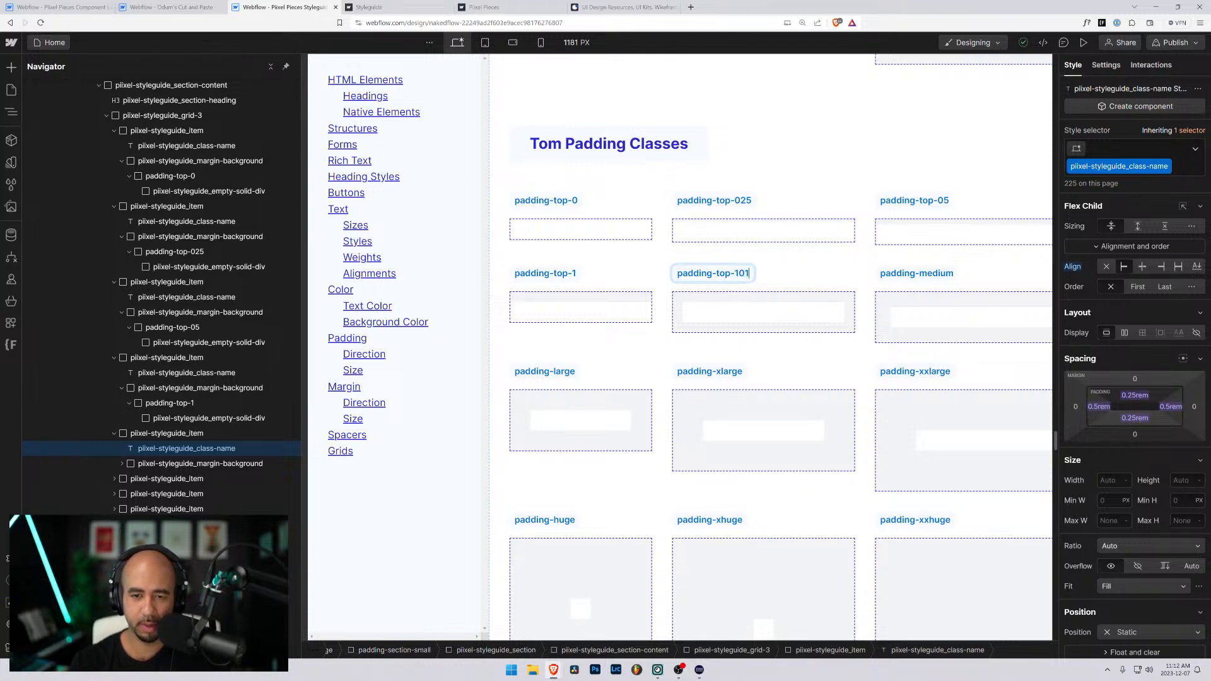
pyautogui.press('BackSpace')
pyautogui.press('BackSpace')
pyautogui.write('-5')
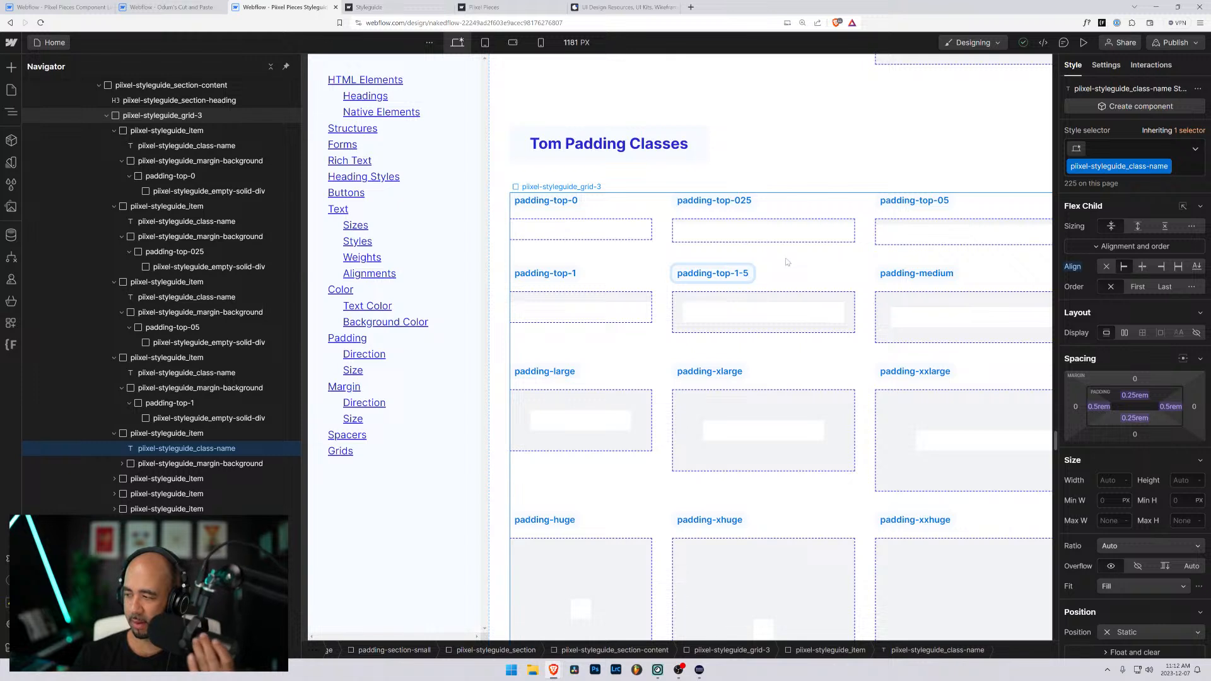
# - Replace both classes on the wrapper under the padding-top-1-5 label with a new class padding-top-1-5
pyautogui.click(726, 320)
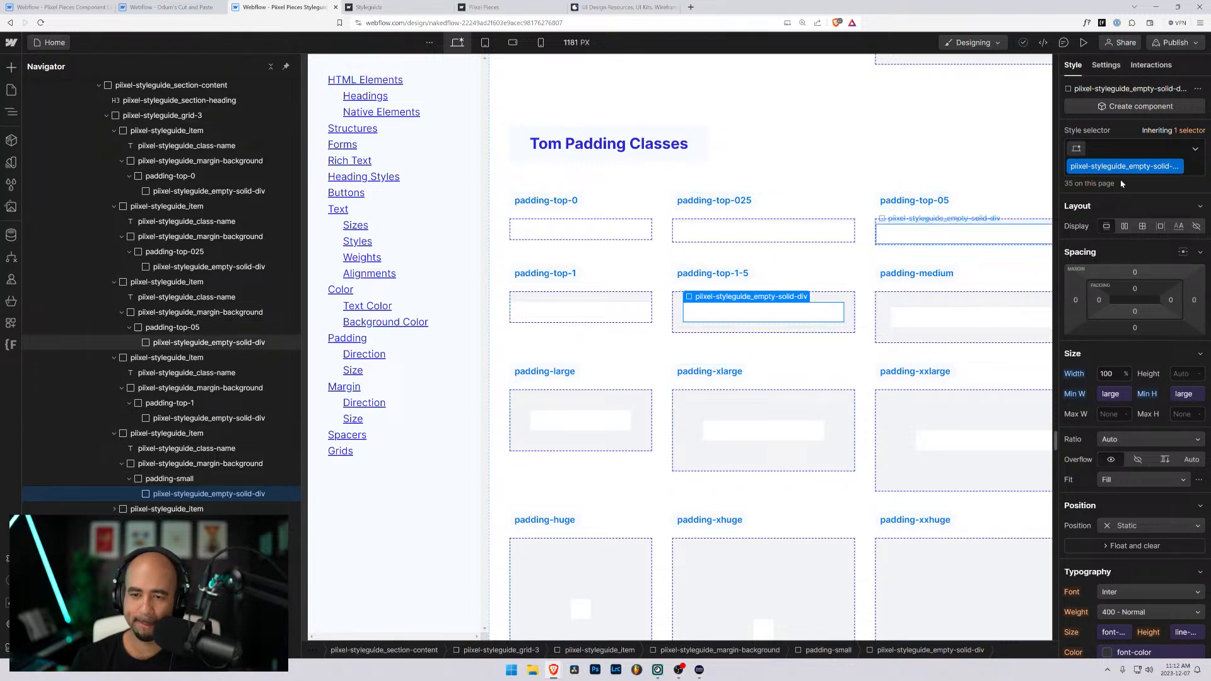
pyautogui.press('Up')
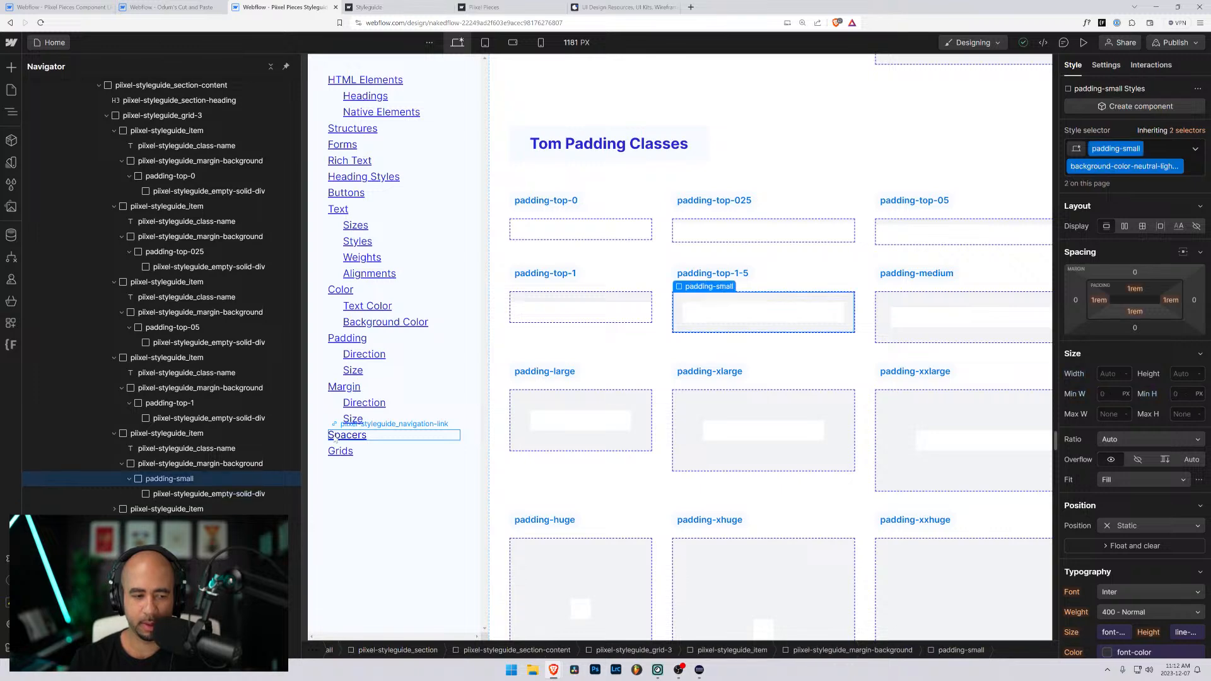
pyautogui.hotkey('ctrl', 'Return')
pyautogui.press('BackSpace')
pyautogui.press('BackSpace')
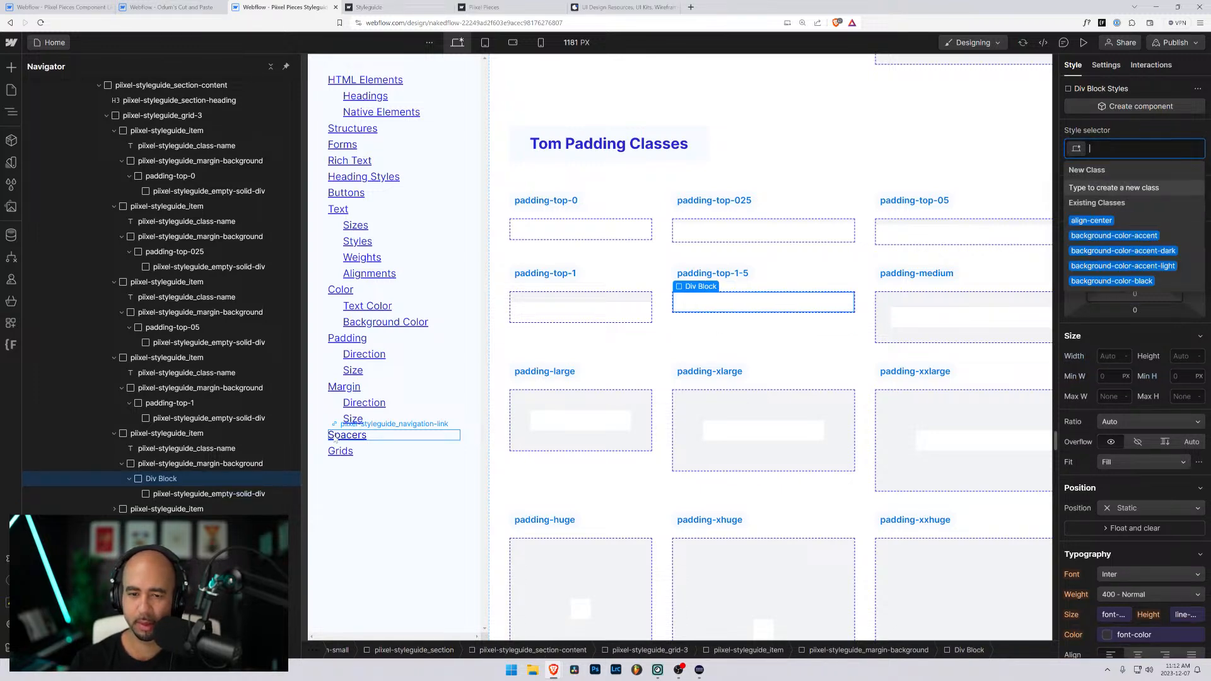
pyautogui.write('padding')
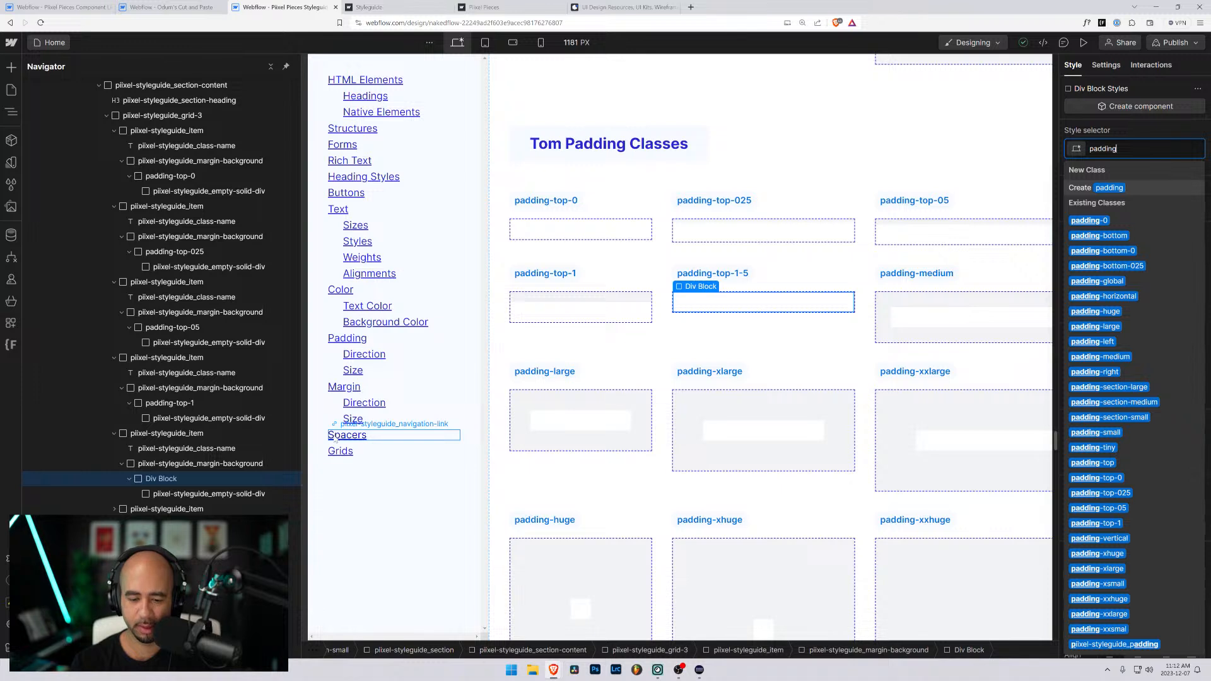
pyautogui.write('-top-1-')
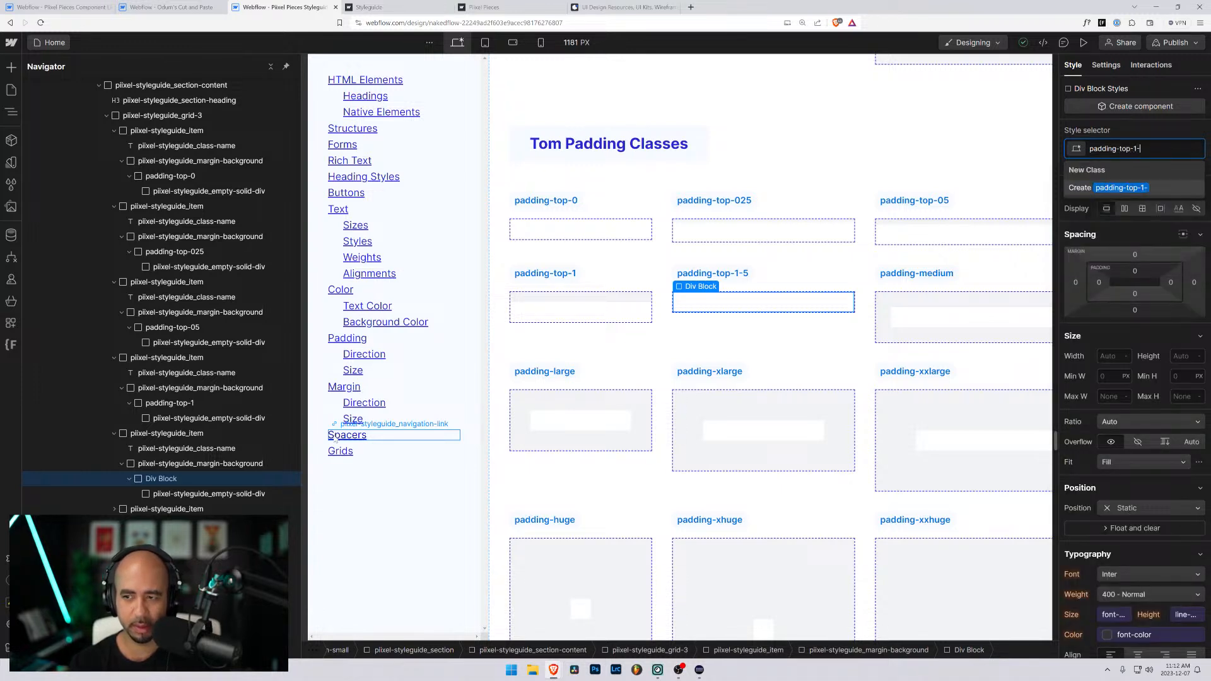
pyautogui.write('5')
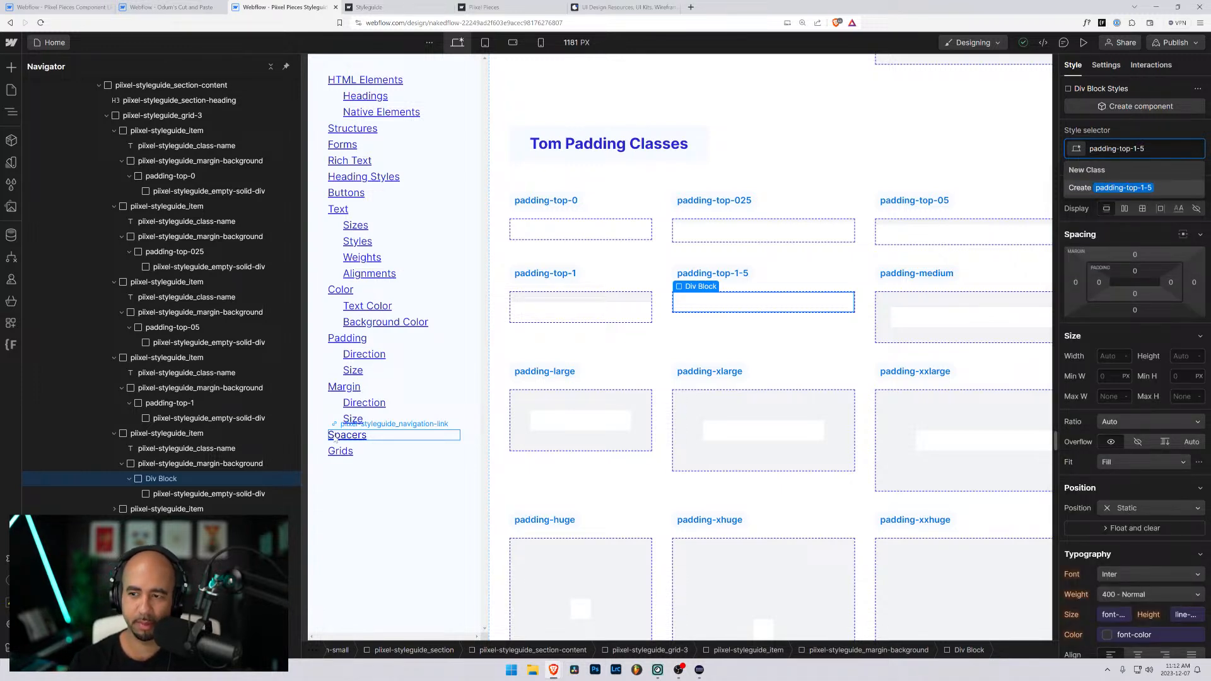
pyautogui.press('Return')
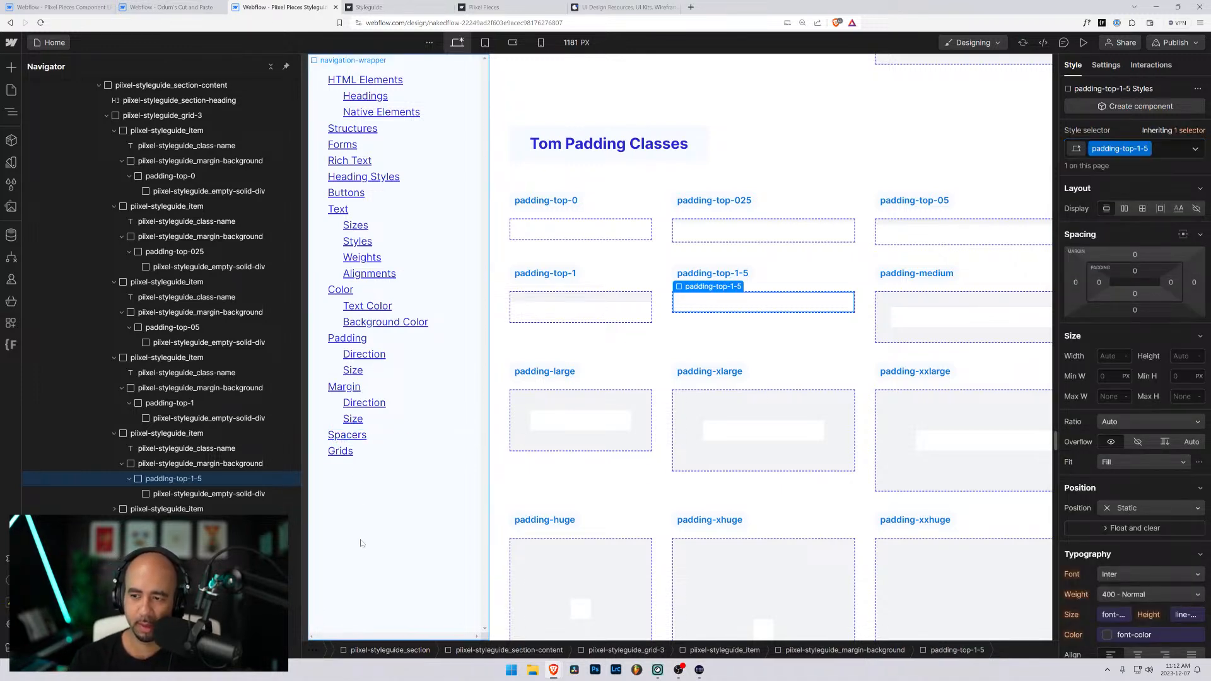
# - Set the padding-top-1-5 class's top padding to 1.5rem and add the background-color-neutral-lightest combo class to its wrapper
pyautogui.click(1136, 272)
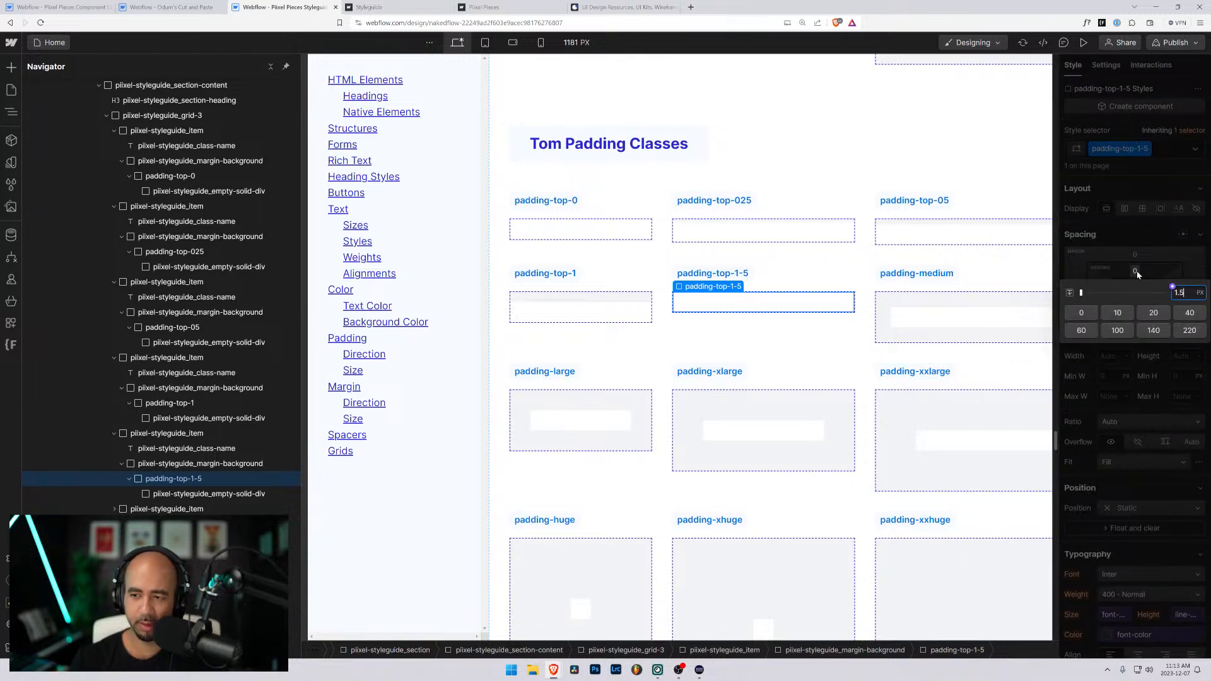
pyautogui.write('1.5re')
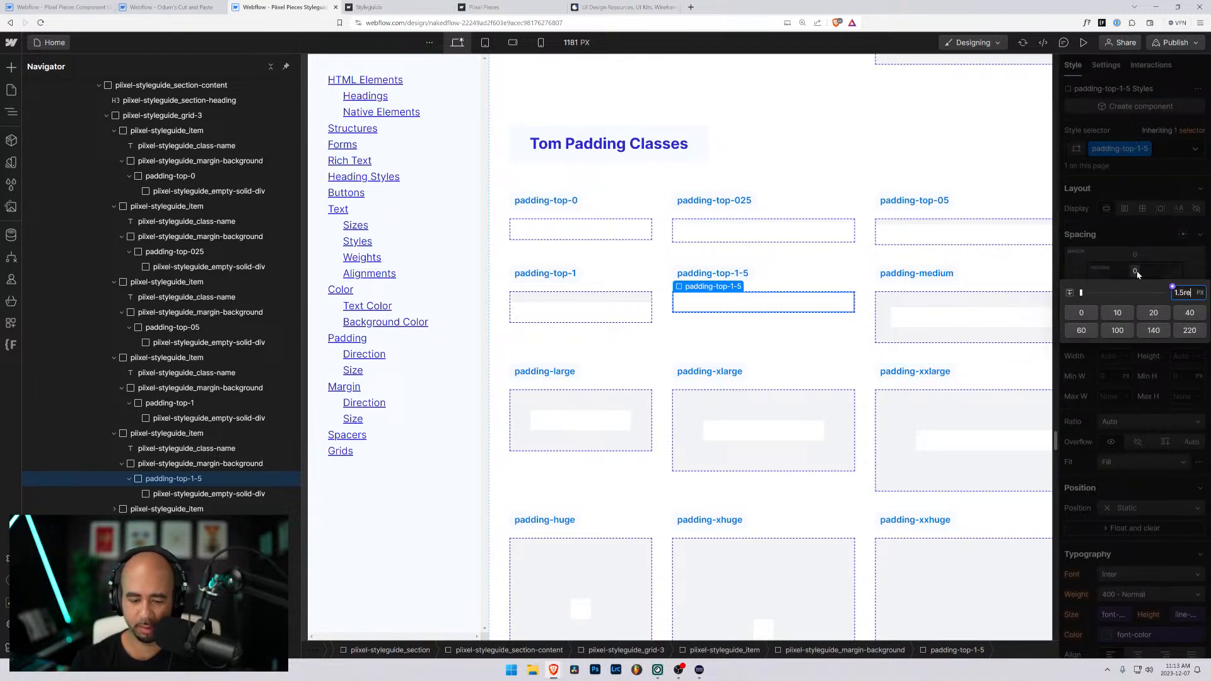
pyautogui.write('m')
pyautogui.press('Return')
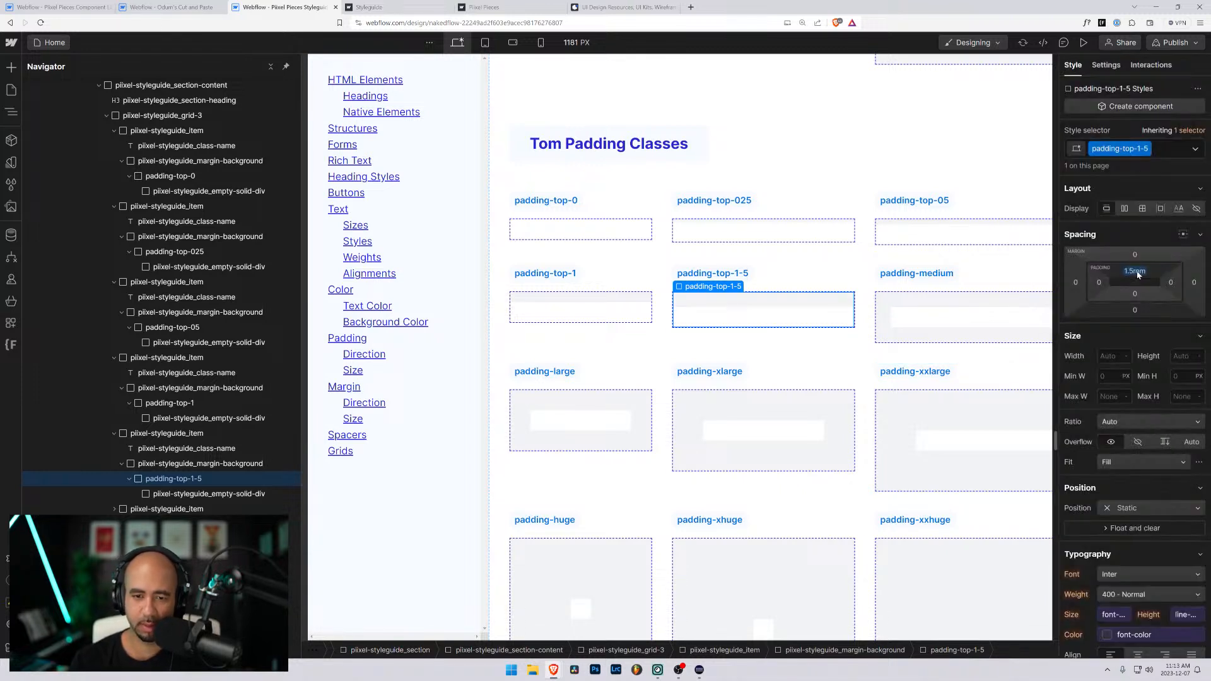
pyautogui.click(1171, 153)
pyautogui.write('background-color-neutral-lightest')
pyautogui.press('Return')
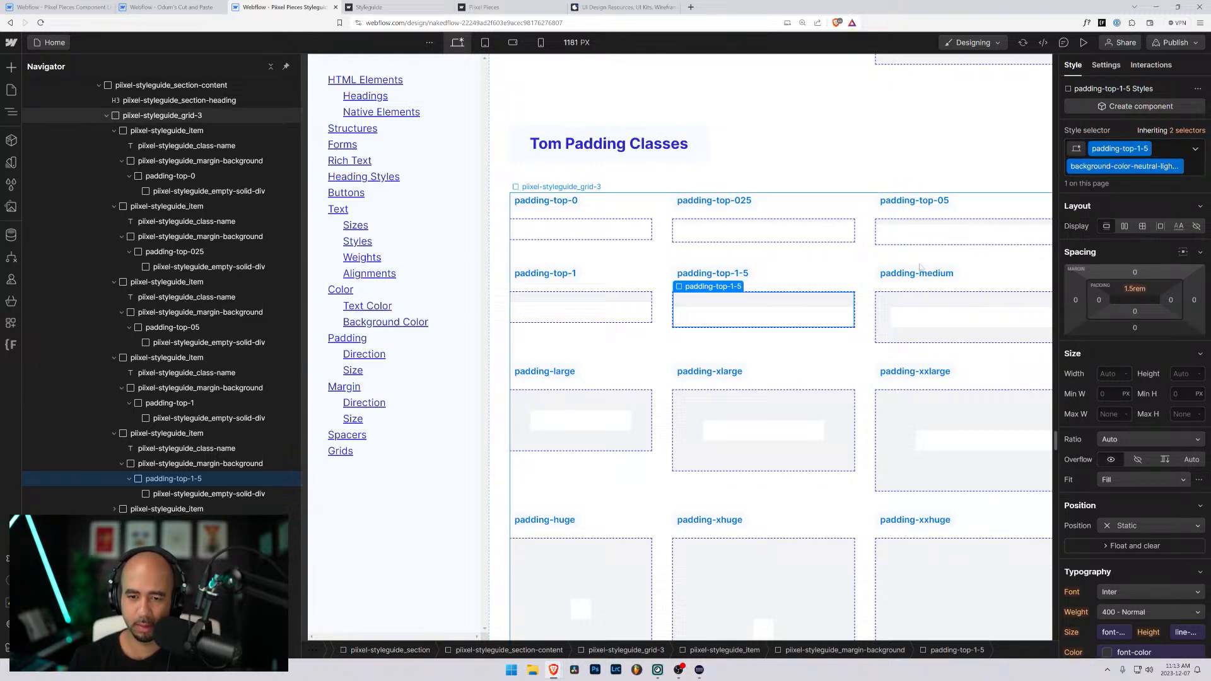
# - Replace both classes on the wrapper under the padding-medium label in Tom Padding Classes with a new class padding-top-2
pyautogui.click(914, 321)
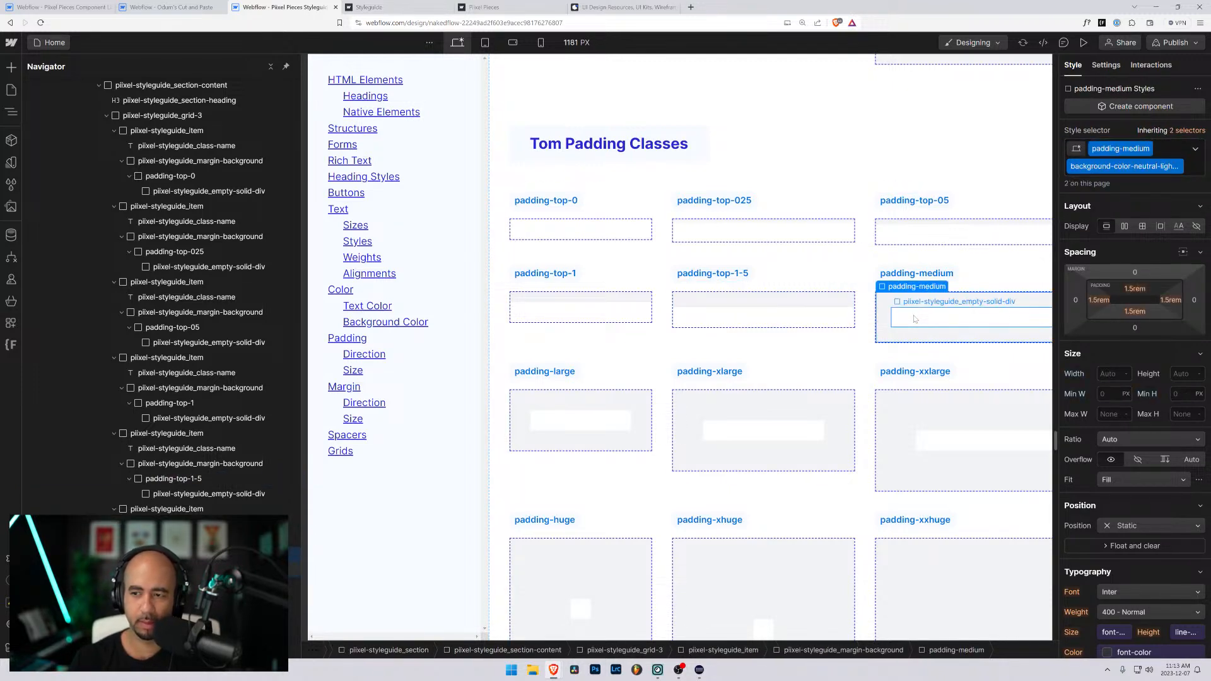
pyautogui.hotkey('ctrl', 'Return')
pyautogui.press('BackSpace')
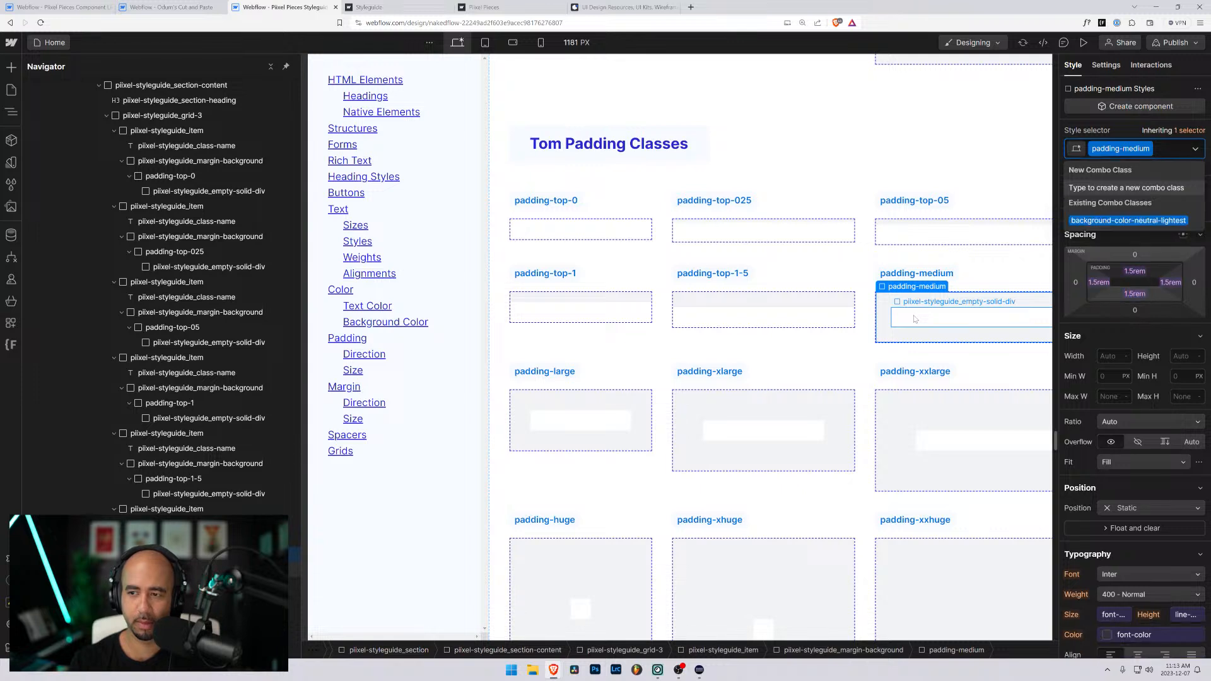
pyautogui.press('BackSpace')
pyautogui.write('paddi')
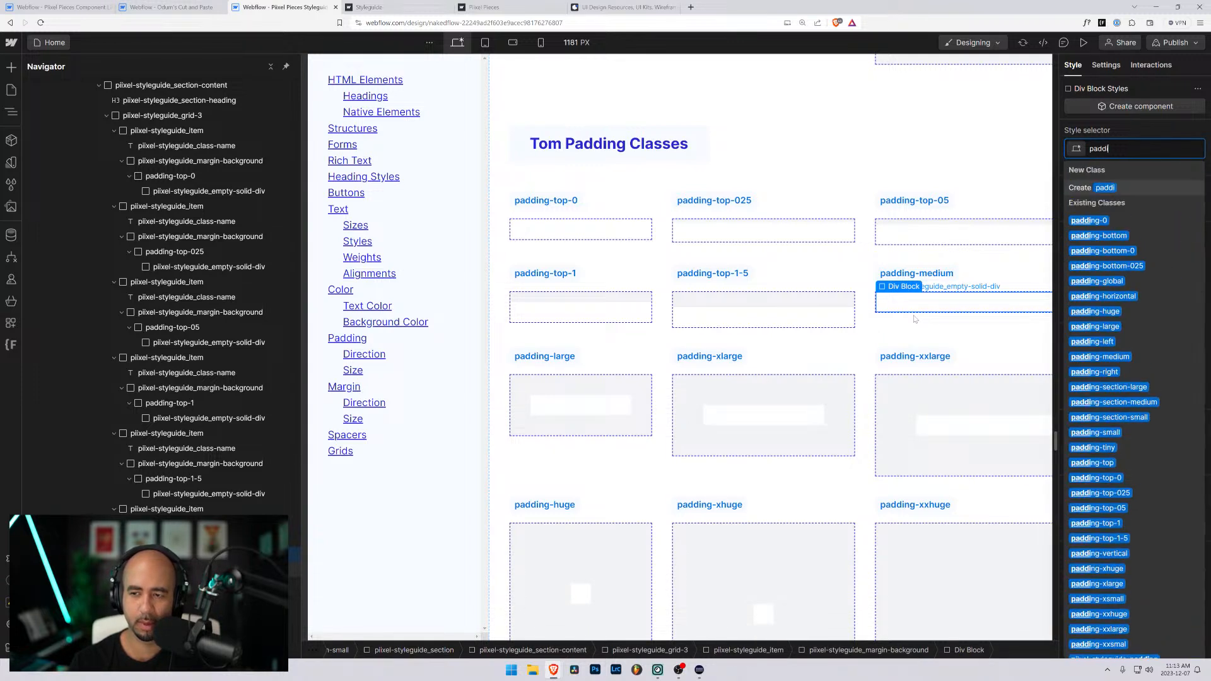
pyautogui.write('ng-top-')
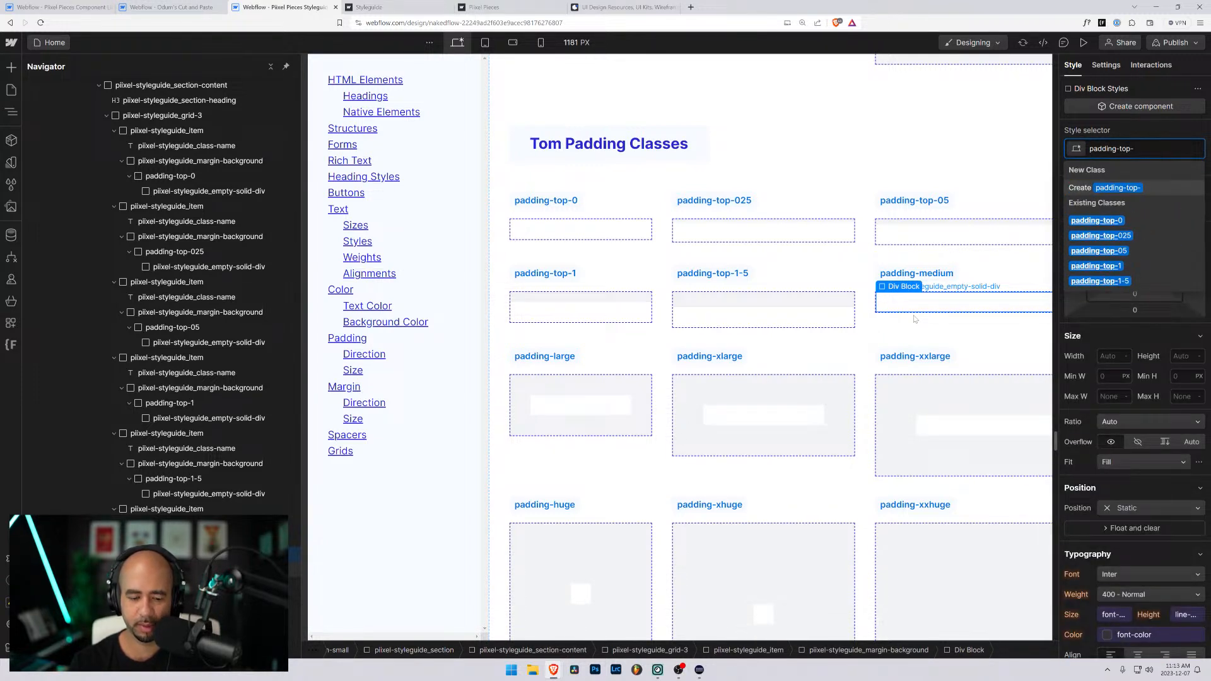
pyautogui.write('2')
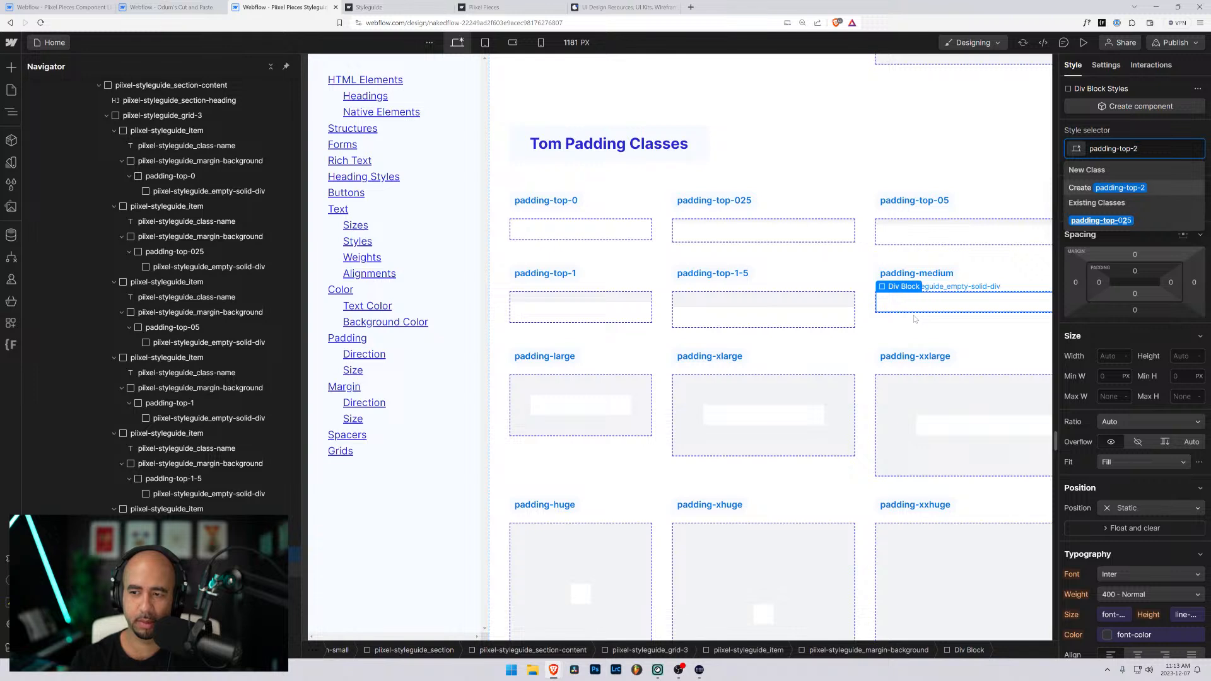
pyautogui.press('Return')
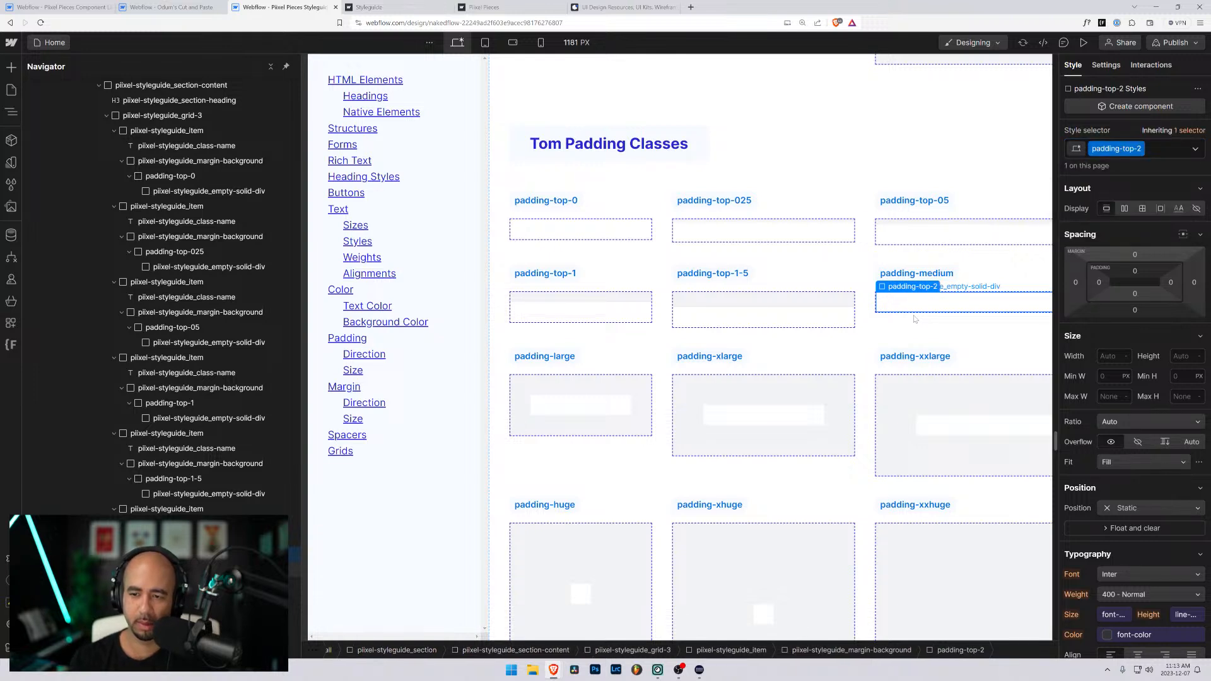
# - Set the padding-top-2 class's top padding to 2rem and add the background-color-neutral-lightest combo class to its wrapper
pyautogui.click(1135, 273)
pyautogui.write('2rem')
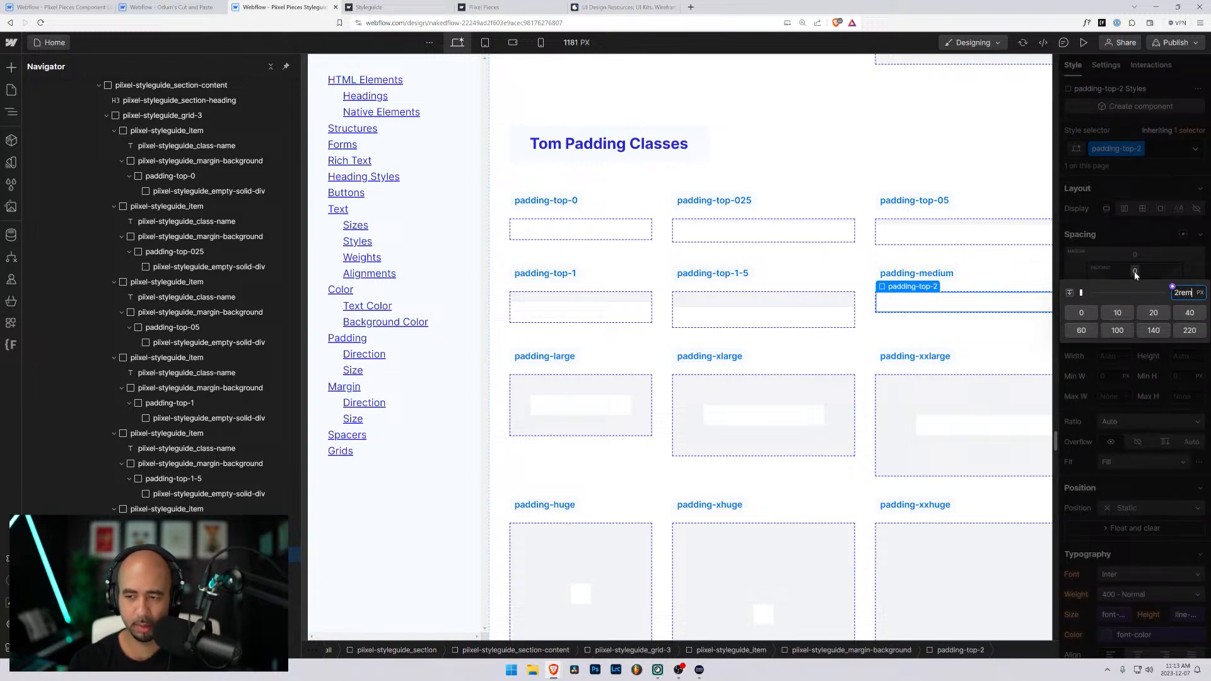
pyautogui.press('Return')
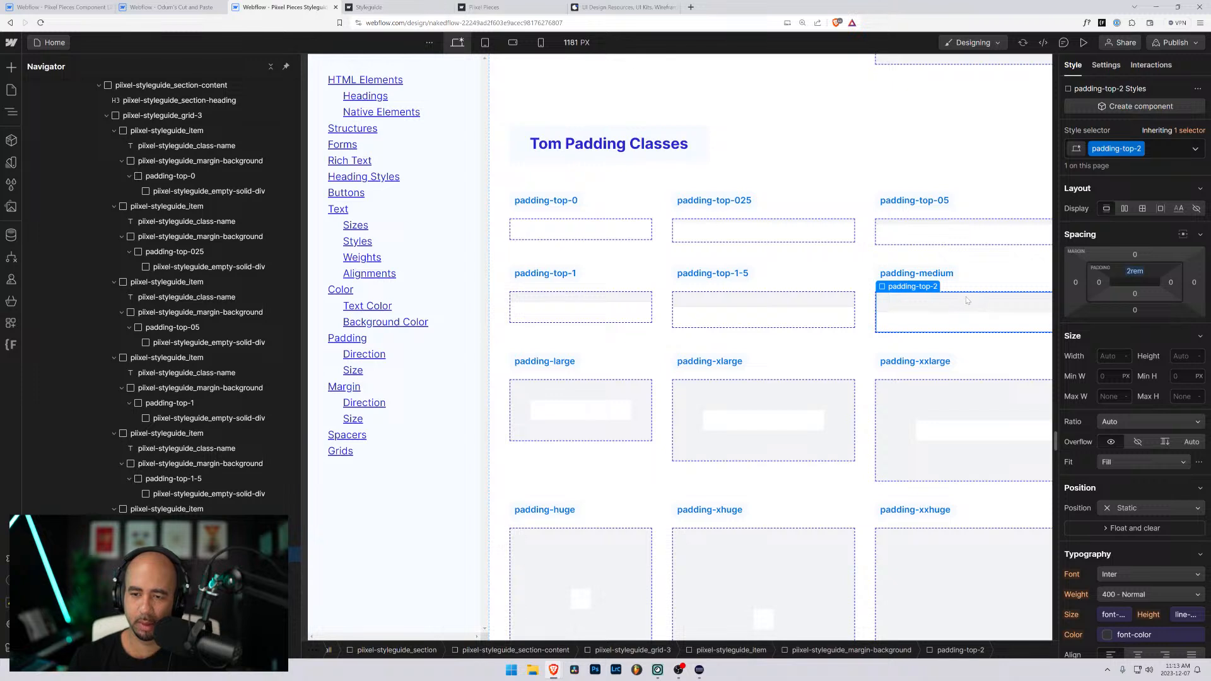
pyautogui.click(1152, 151)
pyautogui.write('background-color-neutral-lightest')
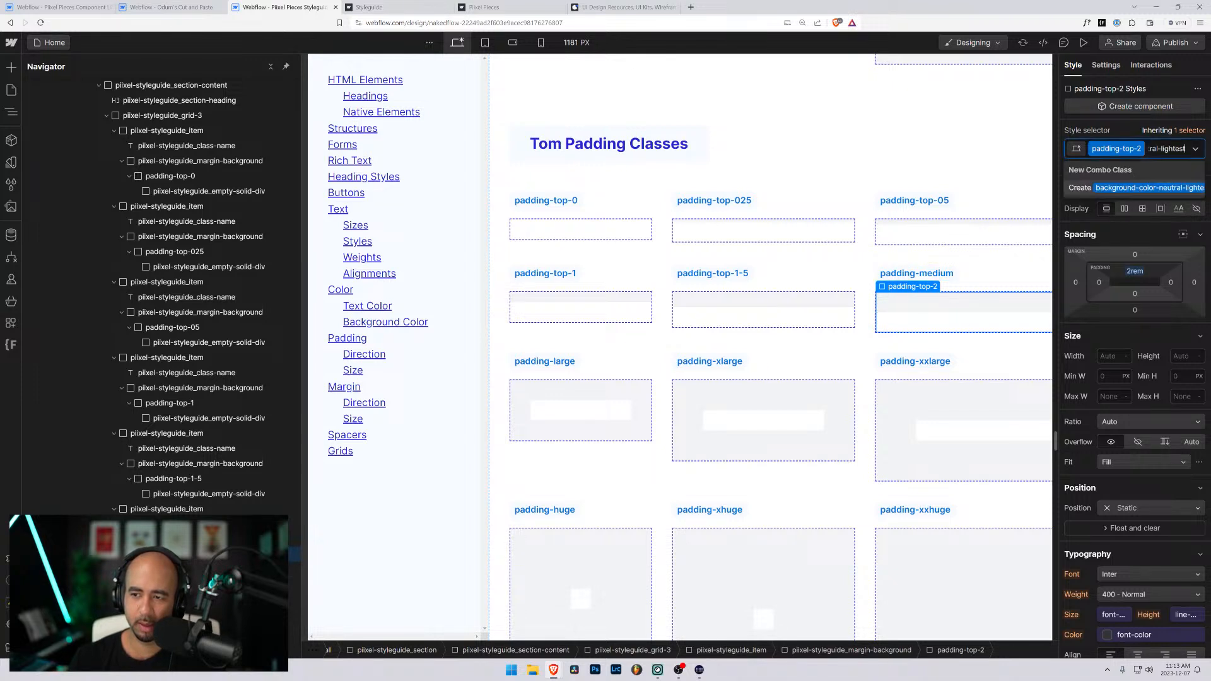
pyautogui.press('Return')
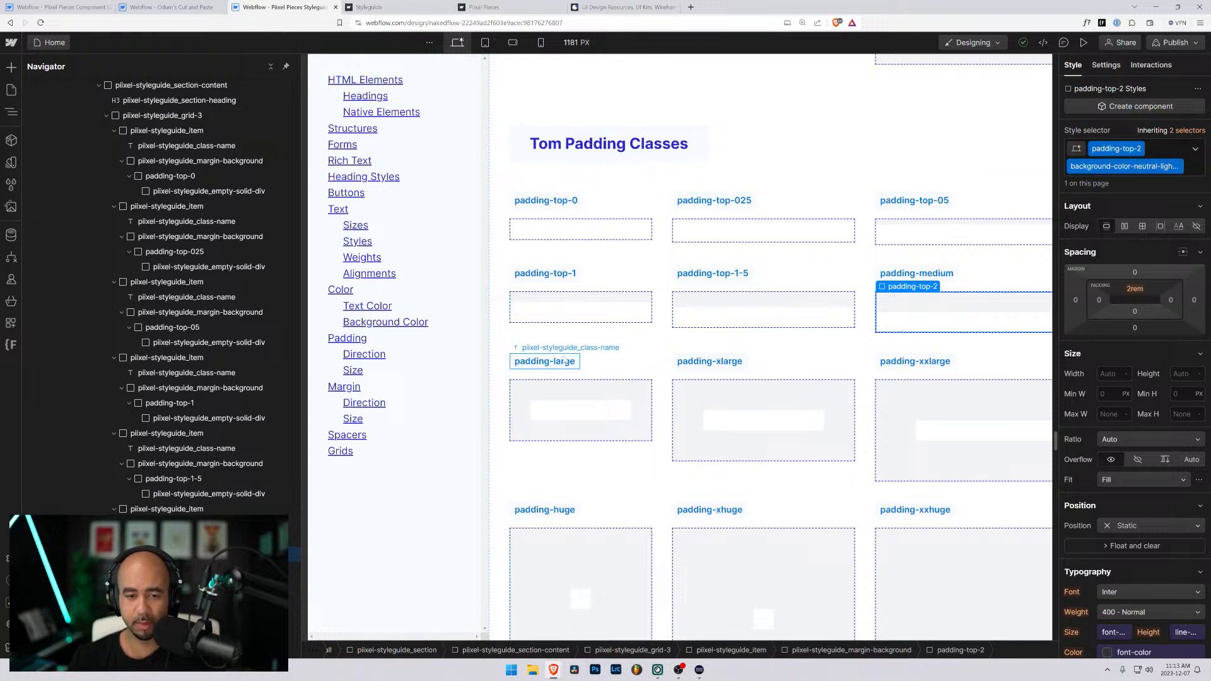
# - Rename the padding-medium label in the Tom Padding Classes section to padding-top-2
pyautogui.click(932, 273)
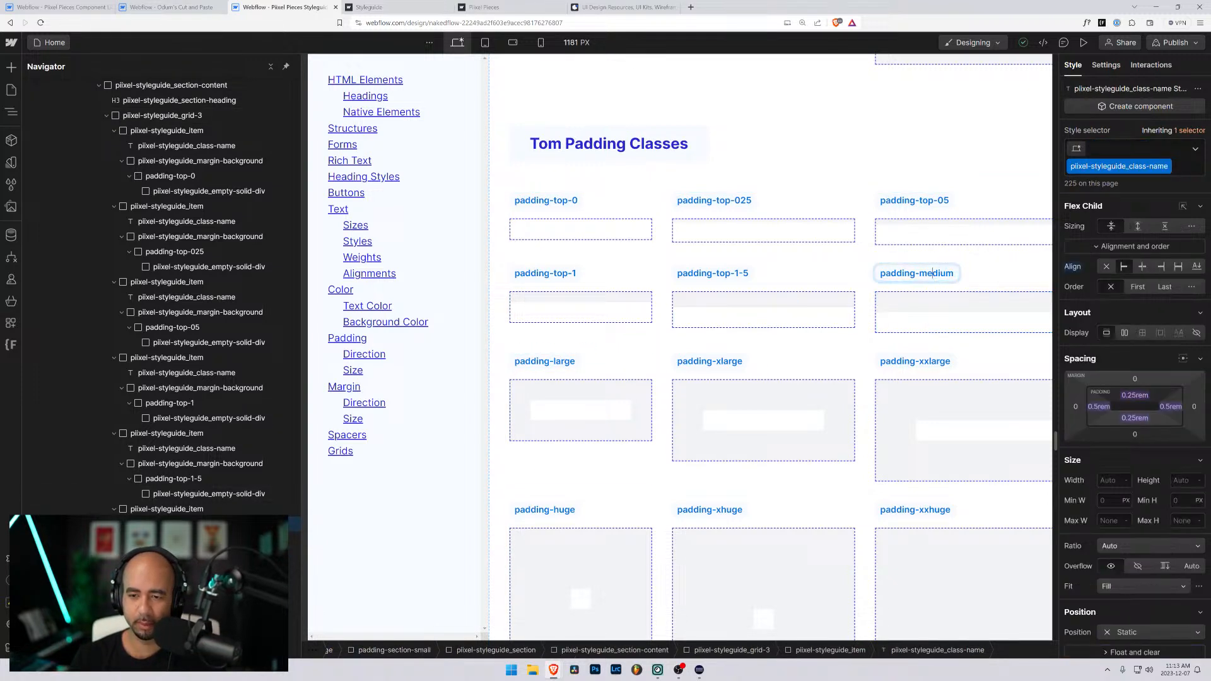
pyautogui.moveTo(918, 273); pyautogui.dragTo(970, 277)
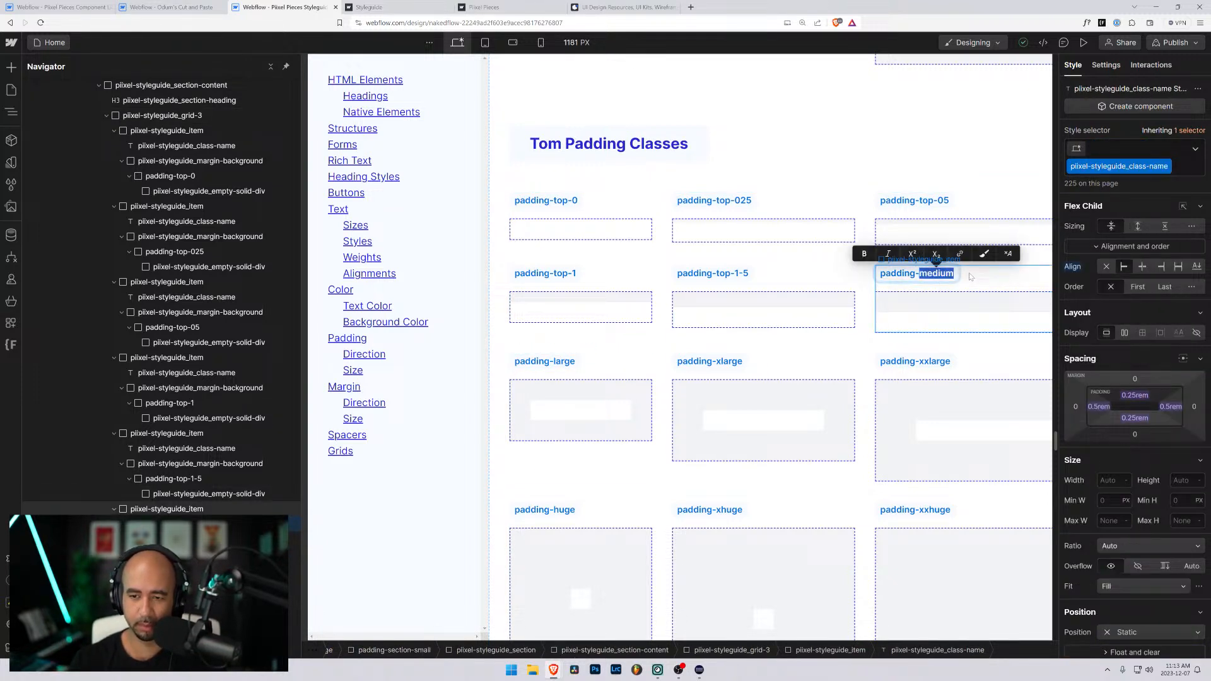
pyautogui.write('top-2')
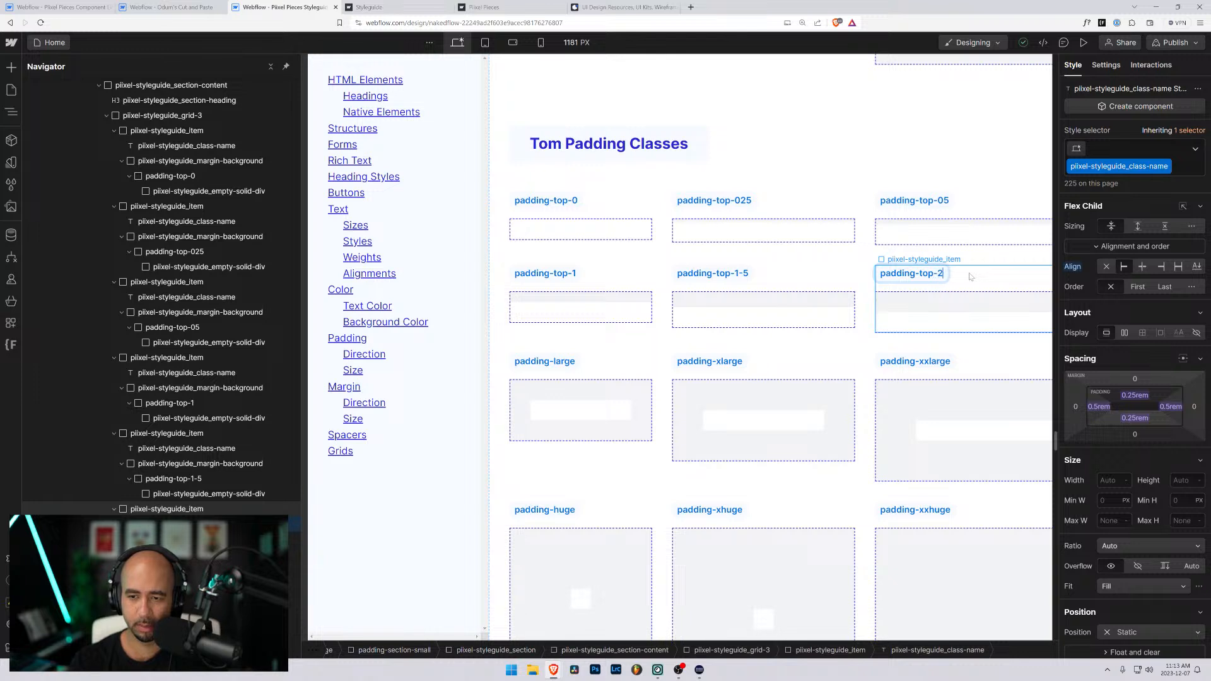
# - Rename the padding-large label in the Tom Padding Classes section to padding-top-3
pyautogui.click(561, 361)
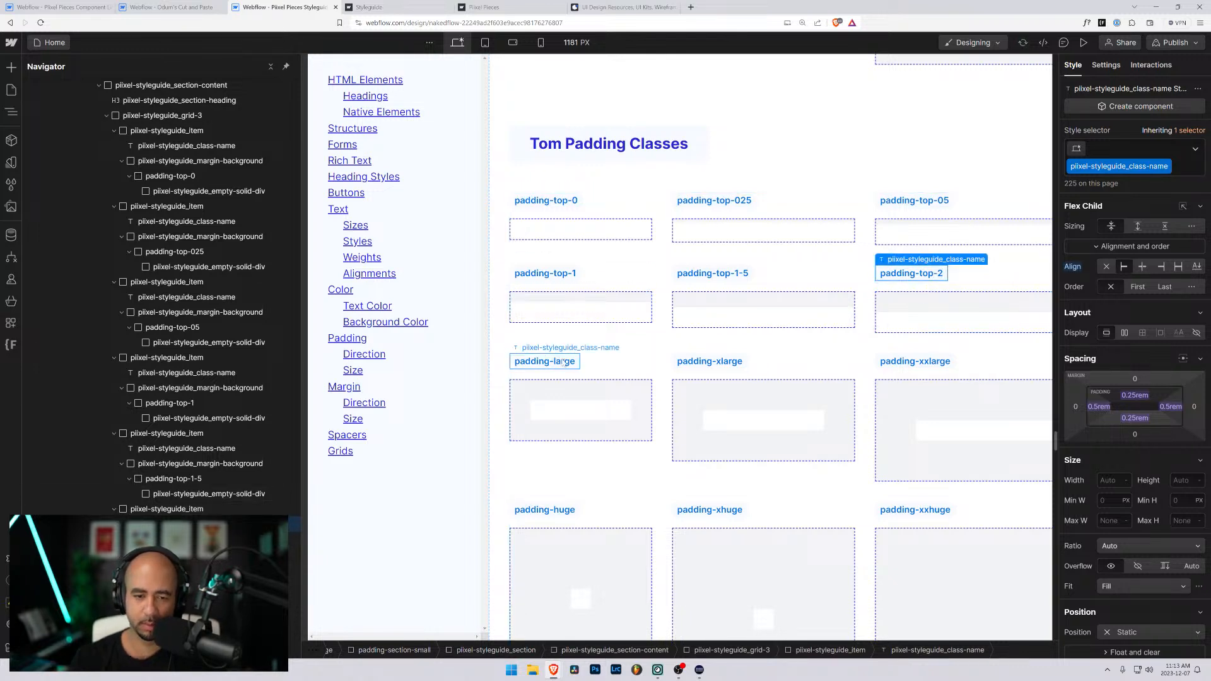
pyautogui.click(560, 361)
pyautogui.doubleClick(560, 361)
pyautogui.write('top-3')
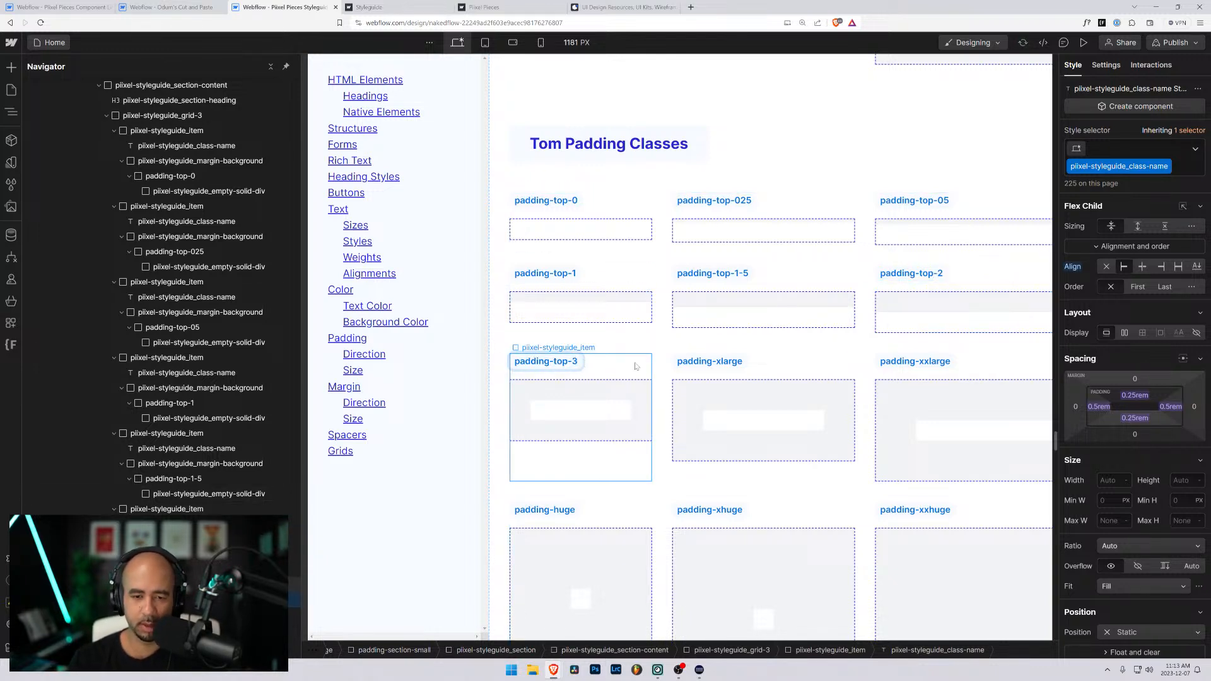
# - Rename the padding-xlarge label in the Tom Padding Classes section to padding-top-4
pyautogui.click(713, 361)
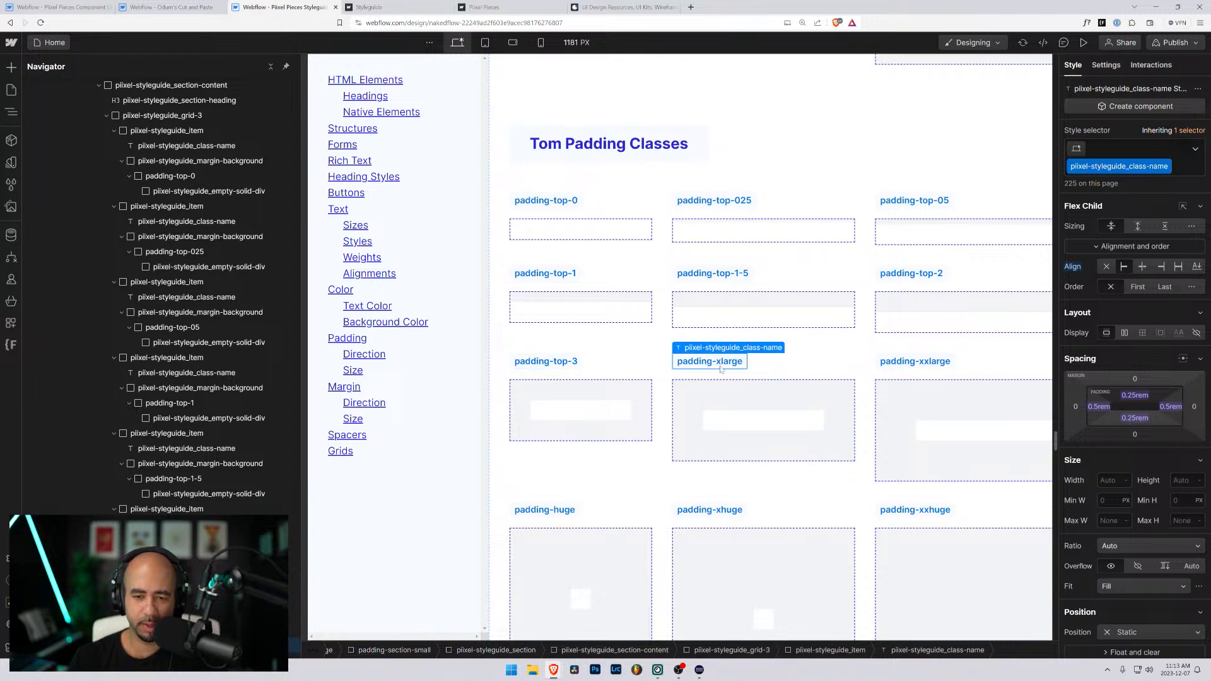
pyautogui.click(717, 361)
pyautogui.doubleClick(726, 361)
pyautogui.write('top-4')
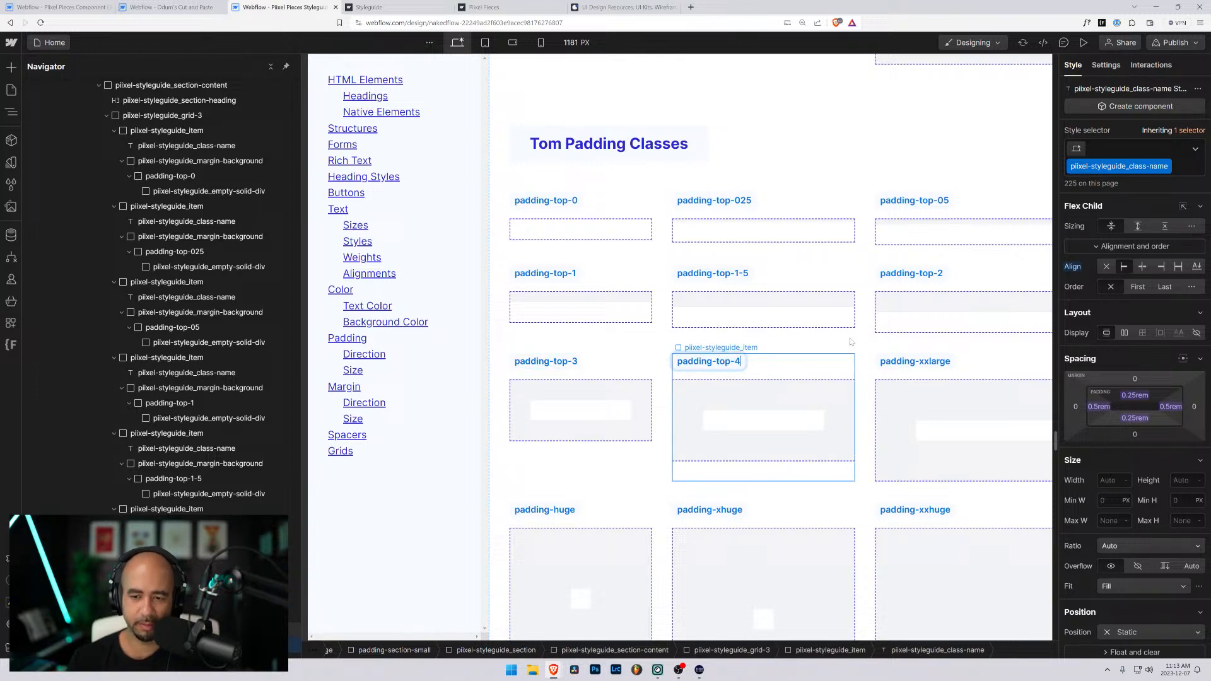
# - Rename the padding-xxlarge label in the Tom Padding Classes section to padding-top-5
pyautogui.click(931, 362)
pyautogui.click(930, 362)
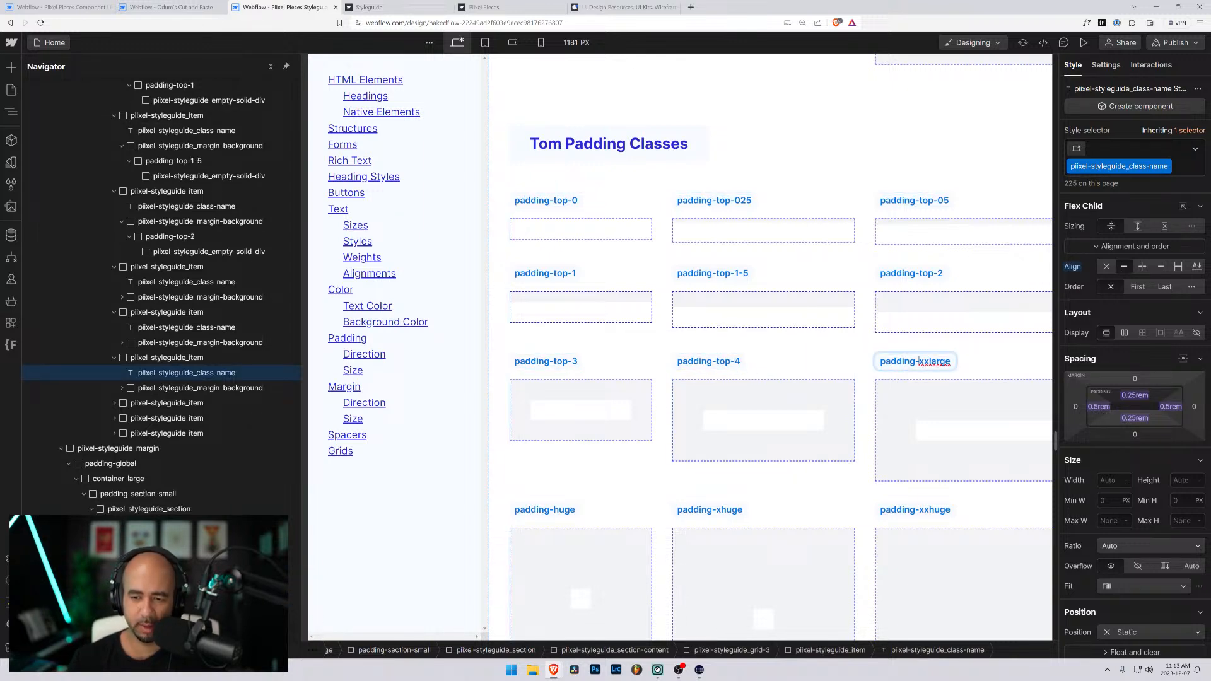
pyautogui.doubleClick(930, 361)
pyautogui.write('top-5')
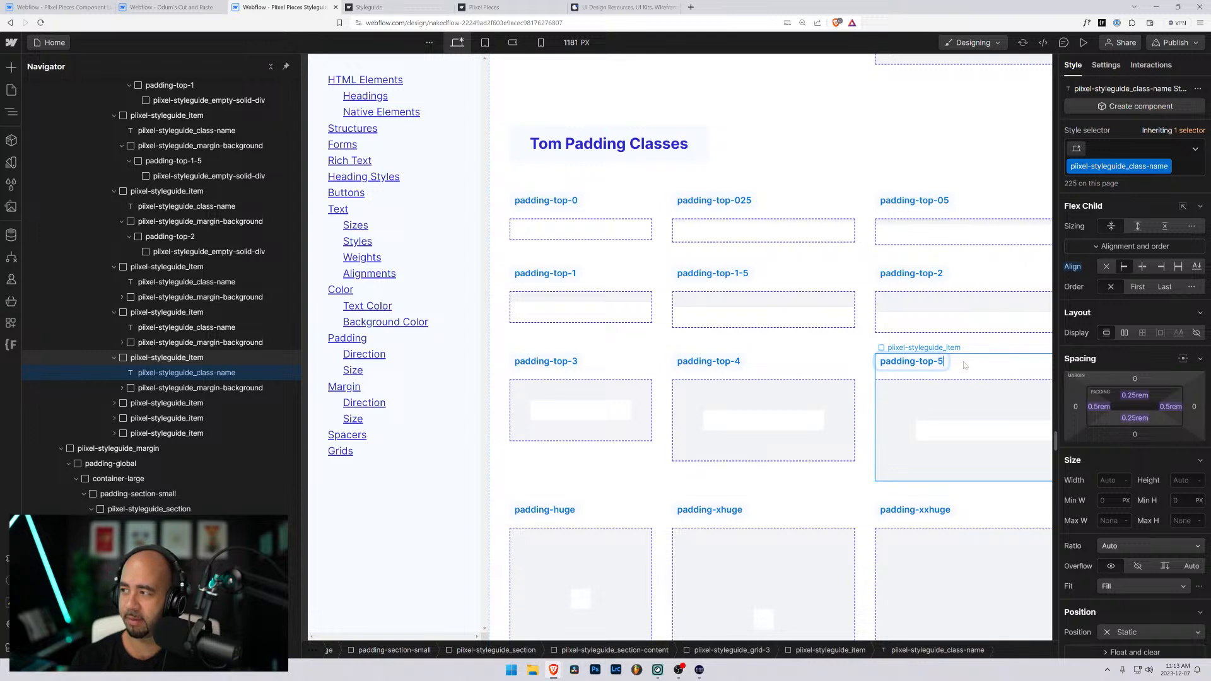
pyautogui.press('Escape')
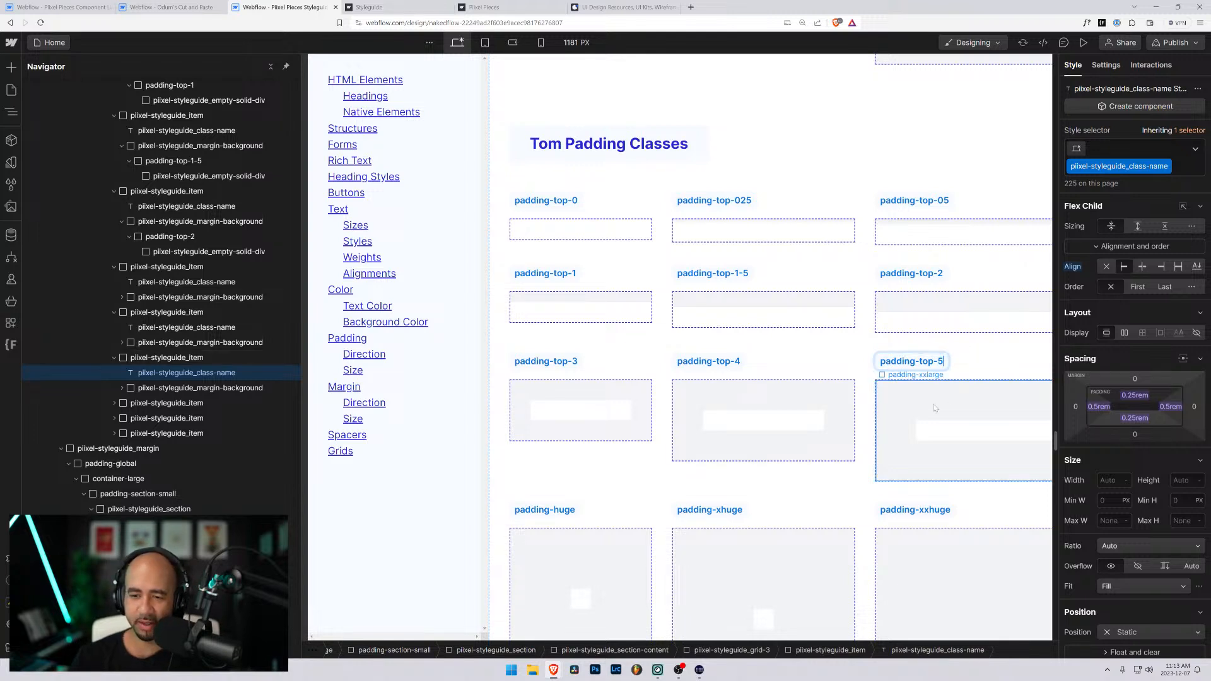
# - Rename the padding-huge label in the Tom Padding Classes section to padding-top-6
pyautogui.click(558, 512)
pyautogui.doubleClick(562, 511)
pyautogui.write('t')
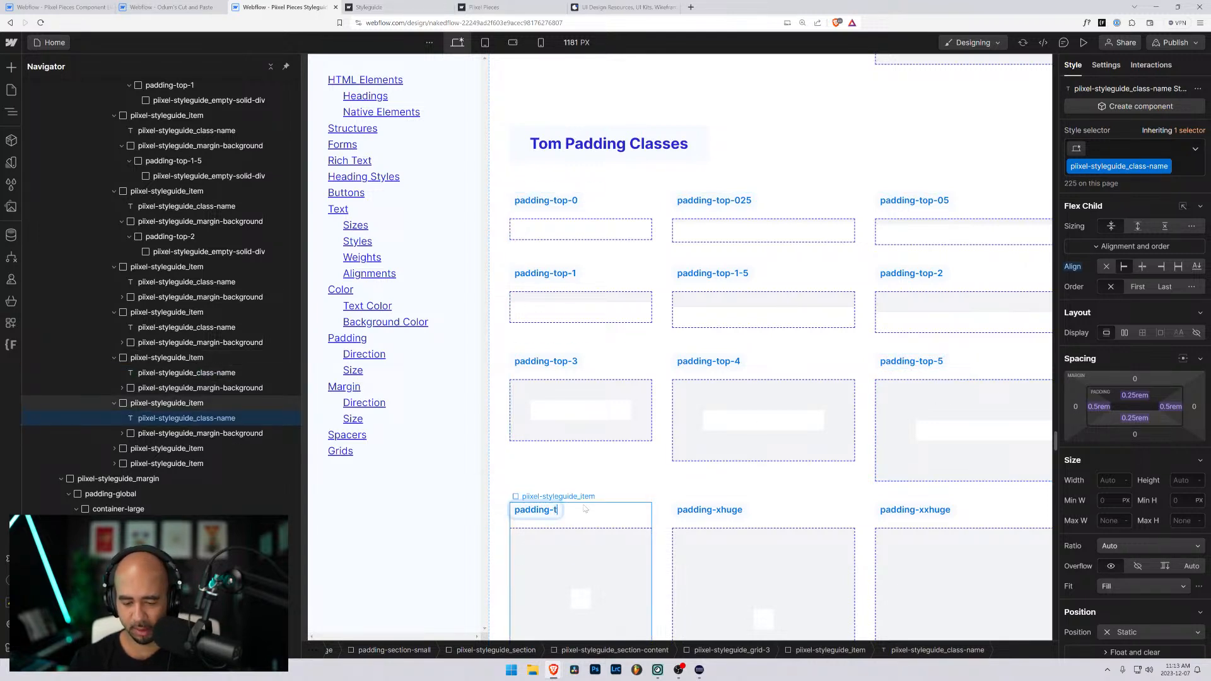
pyautogui.write('op-6')
pyautogui.press('Escape')
# - Rename the padding-xhuge label in the Tom Padding Classes section to padding-top-7
pyautogui.scroll(-5, 694, 316)
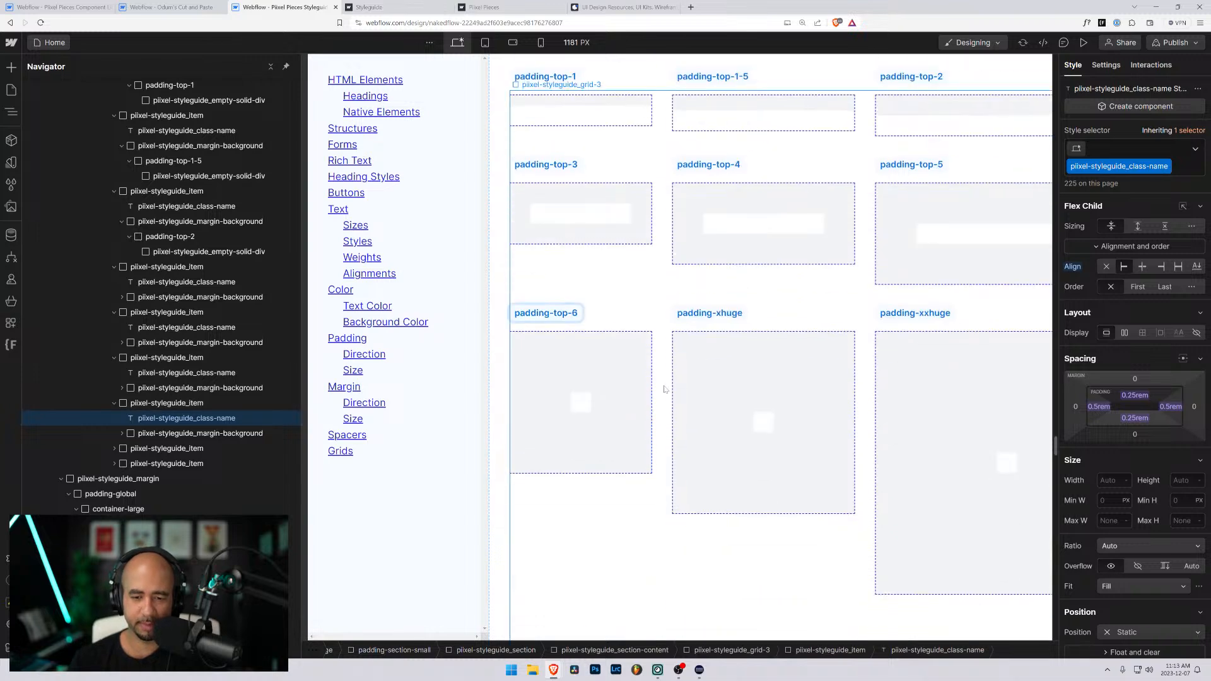
pyautogui.click(728, 193)
pyautogui.doubleClick(730, 192)
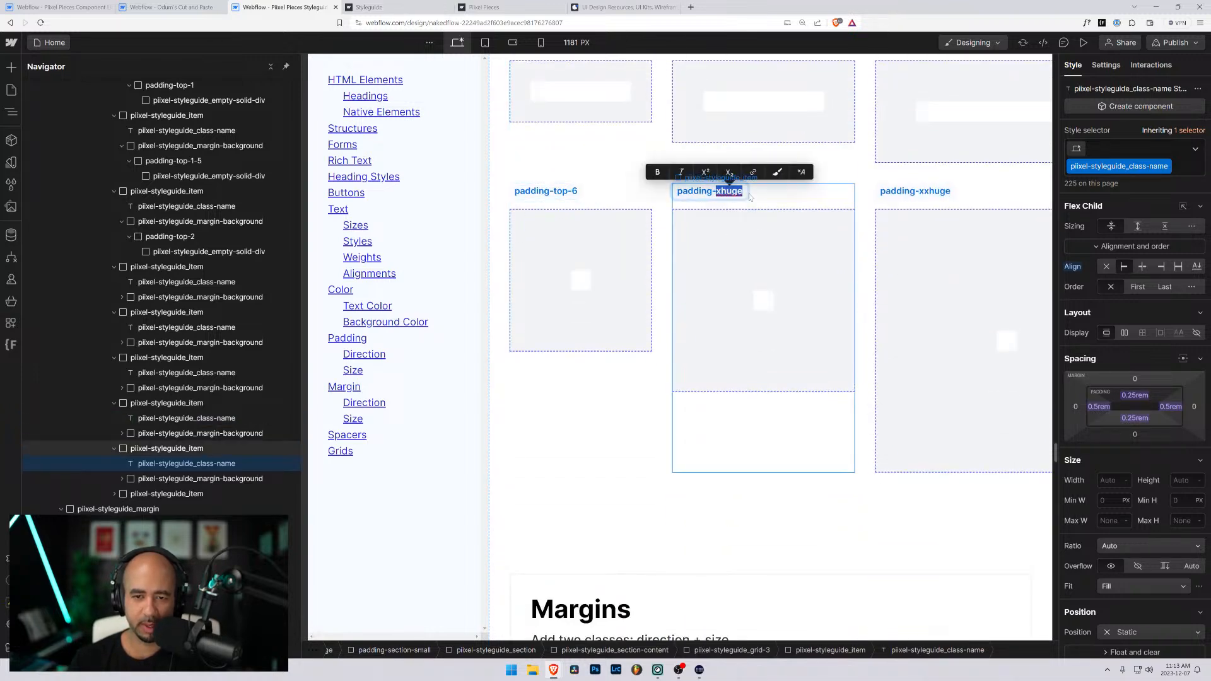
pyautogui.write('7')
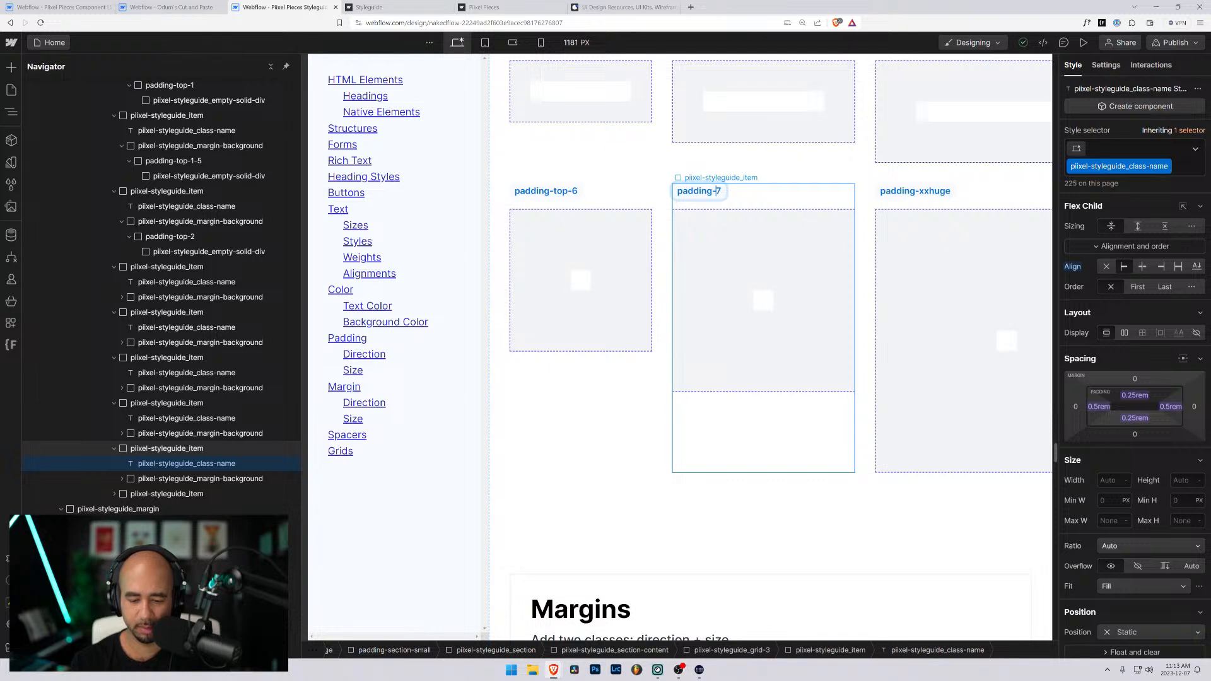
pyautogui.write('top-')
# - Rename the padding-xxhuge label in the Tom Padding Classes section to padding-top-8
pyautogui.click(914, 191)
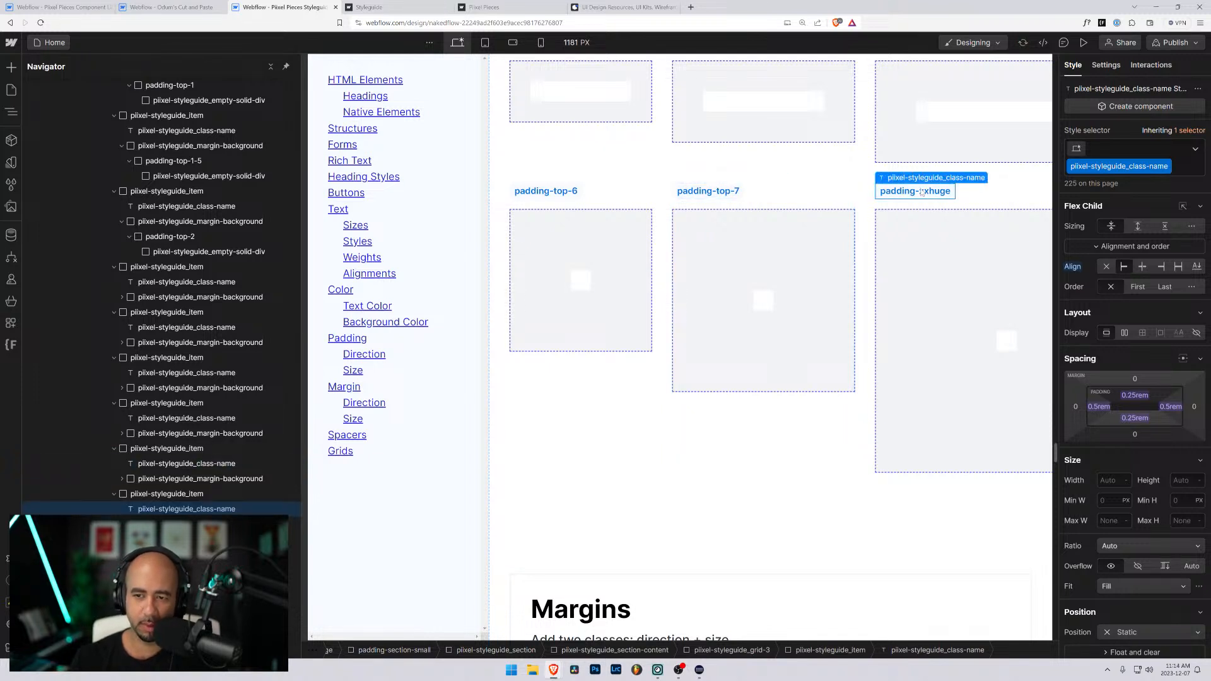
pyautogui.doubleClick(935, 191)
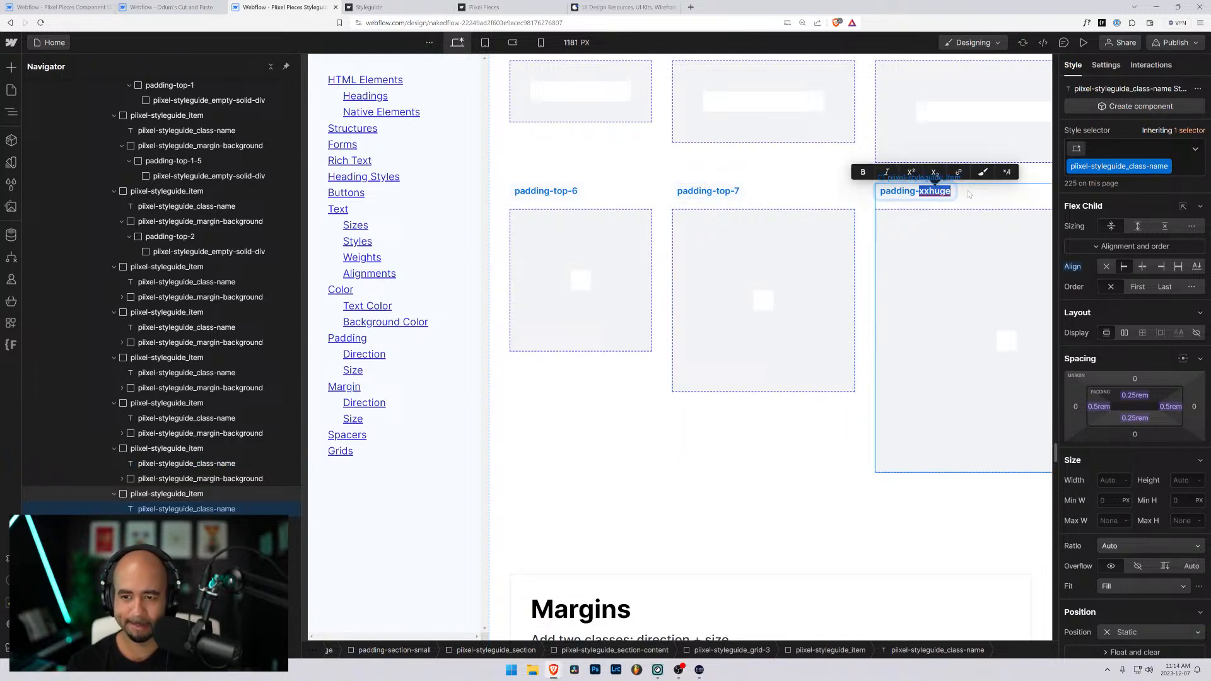
pyautogui.write('top-8')
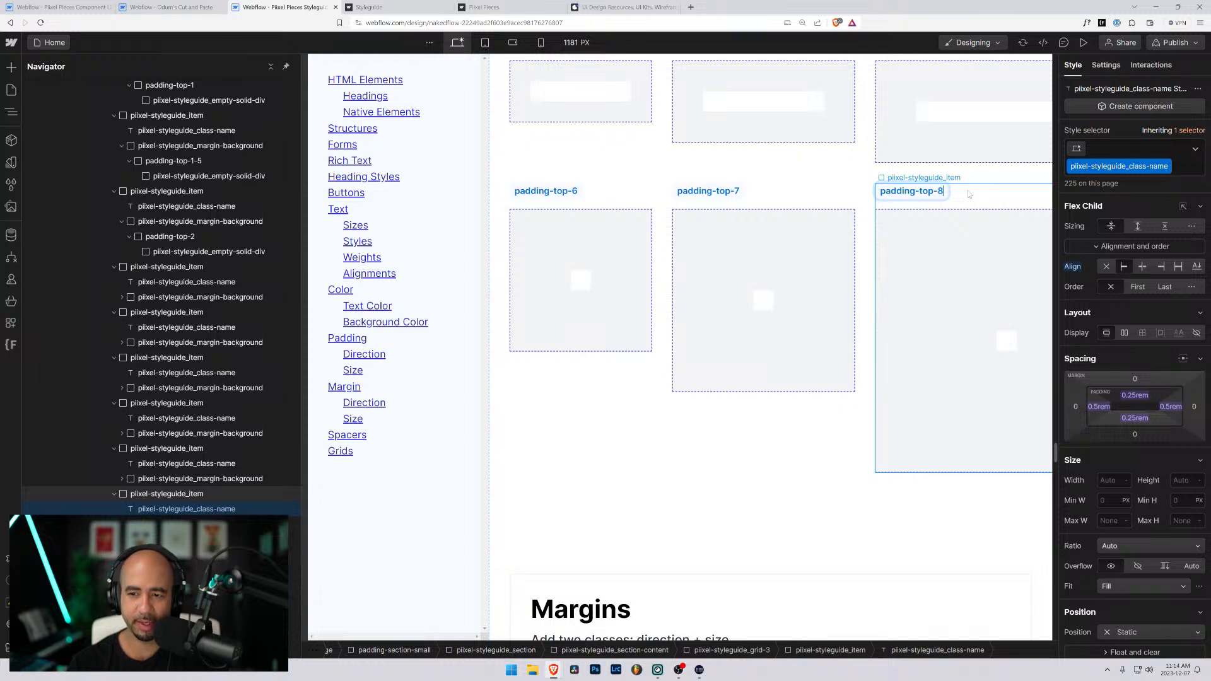
pyautogui.click(963, 194)
# - Duplicate the padding-top-2 styleguide item and rename the copy's label to padding-top-2-5
pyautogui.scroll(5, 823, 193)
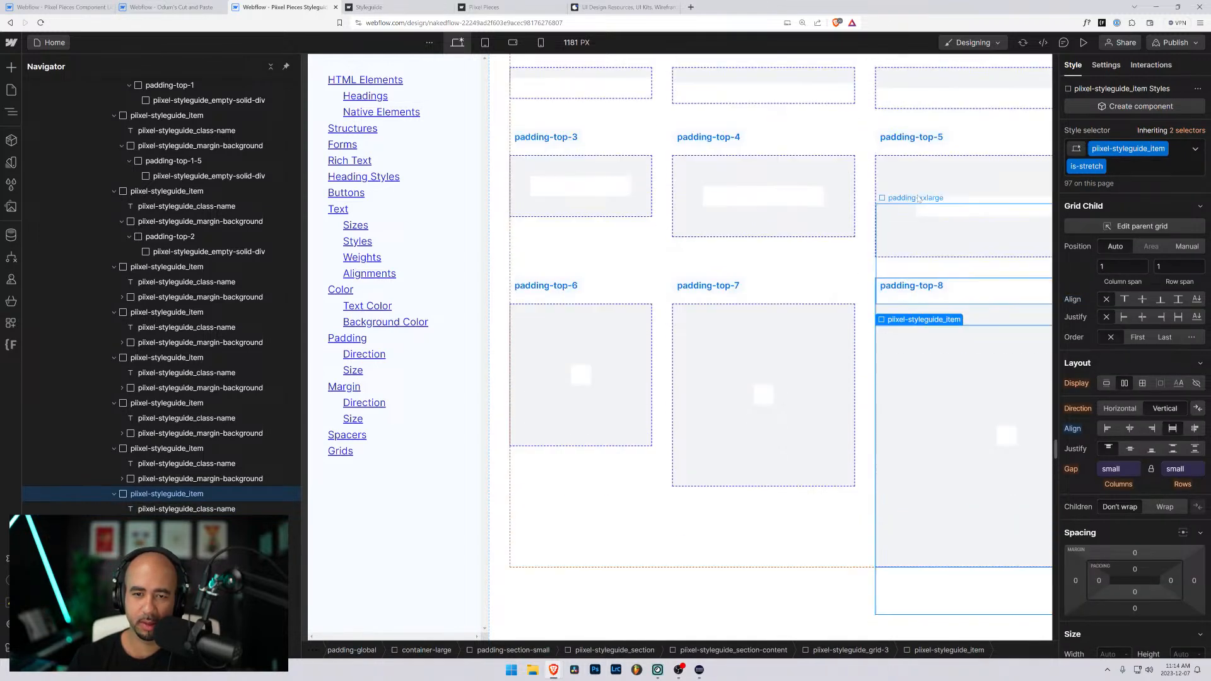
pyautogui.scroll(-2, 823, 193)
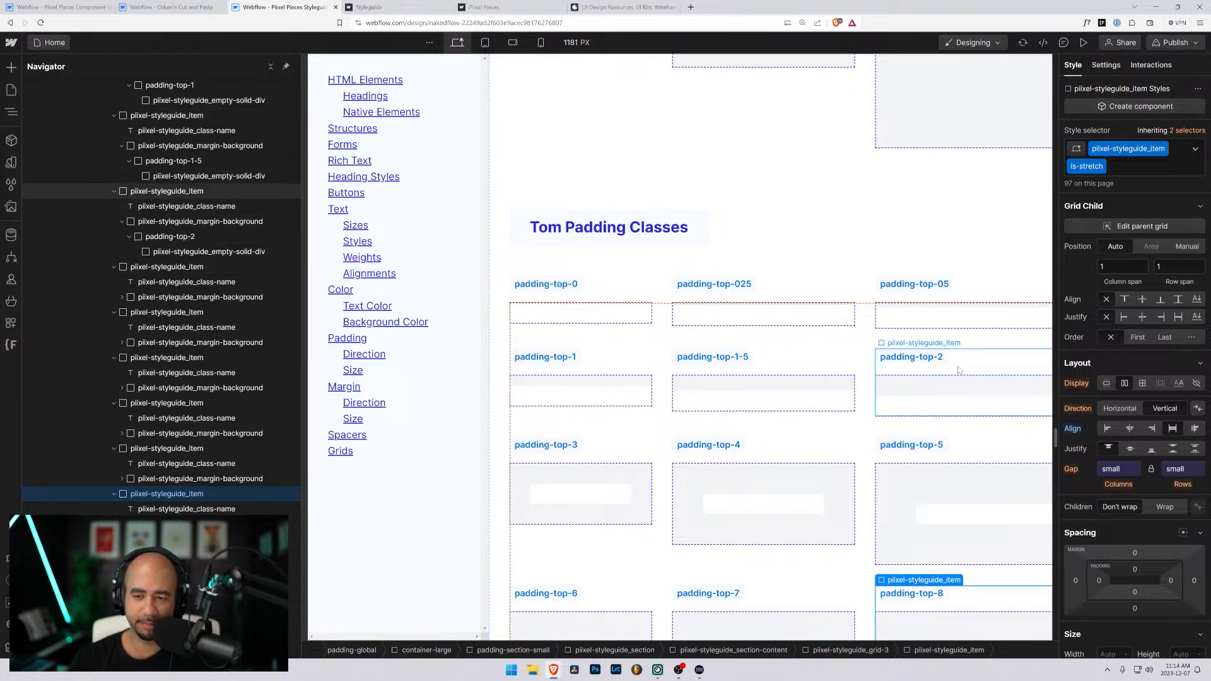
pyautogui.click(934, 368)
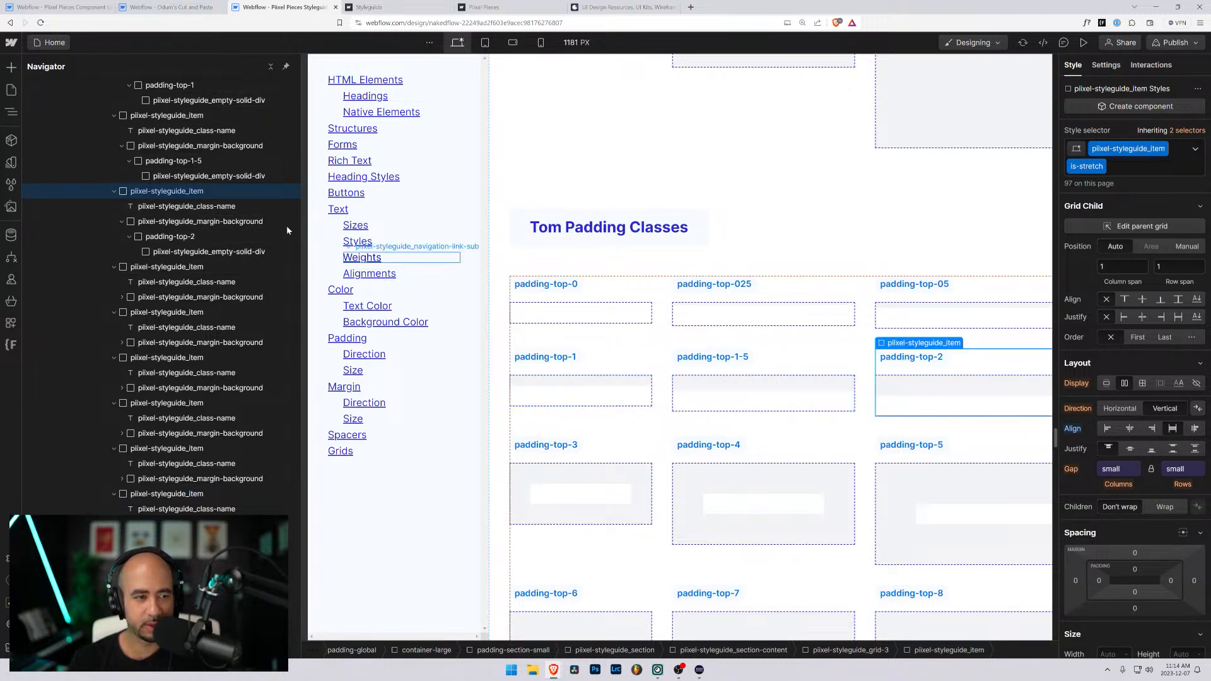
pyautogui.click(114, 190)
pyautogui.click(114, 206)
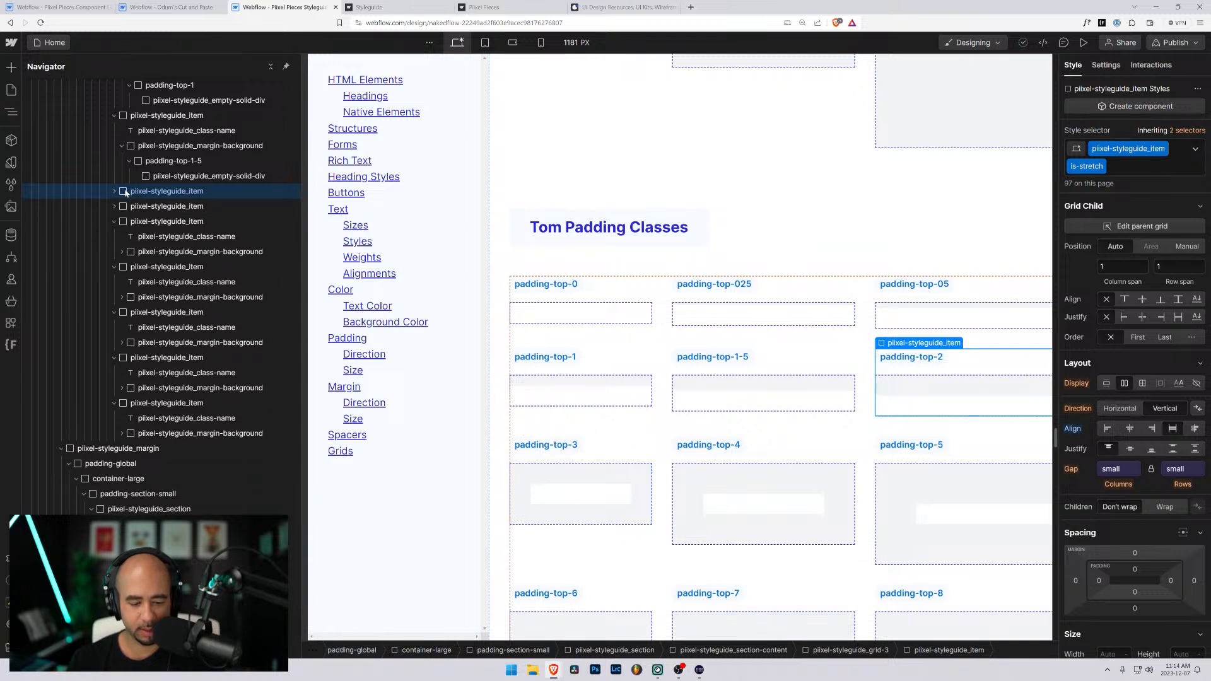
pyautogui.hotkey('ctrl', 'd')
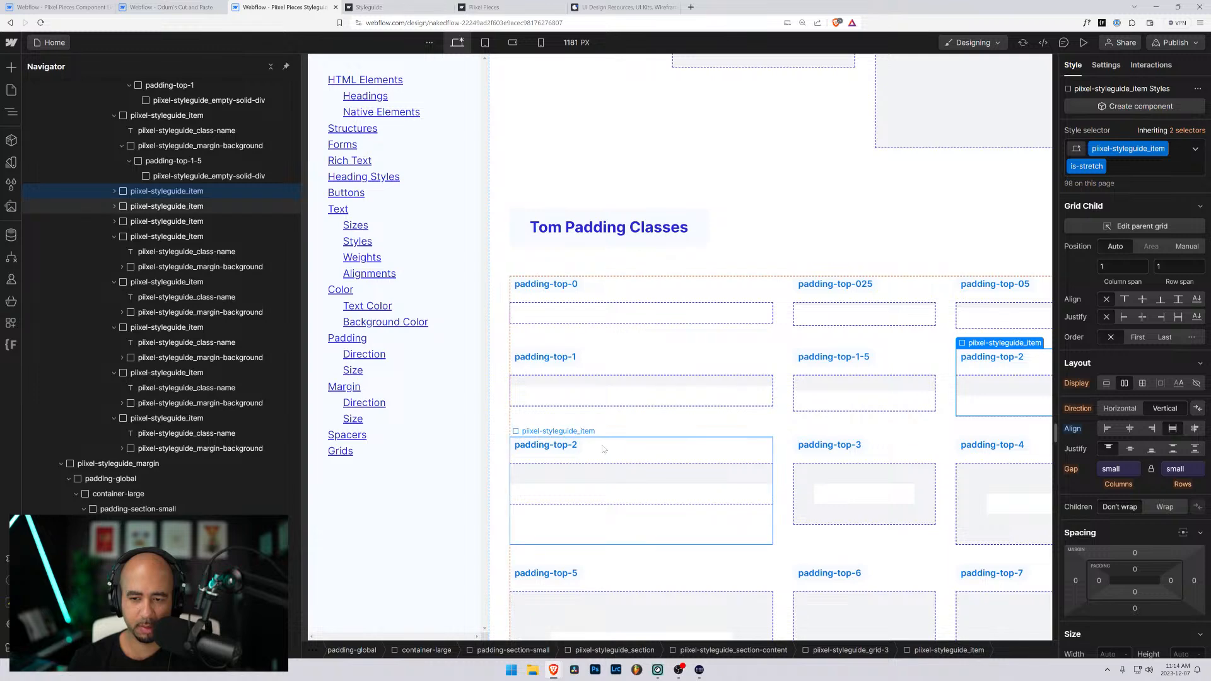
pyautogui.click(579, 449)
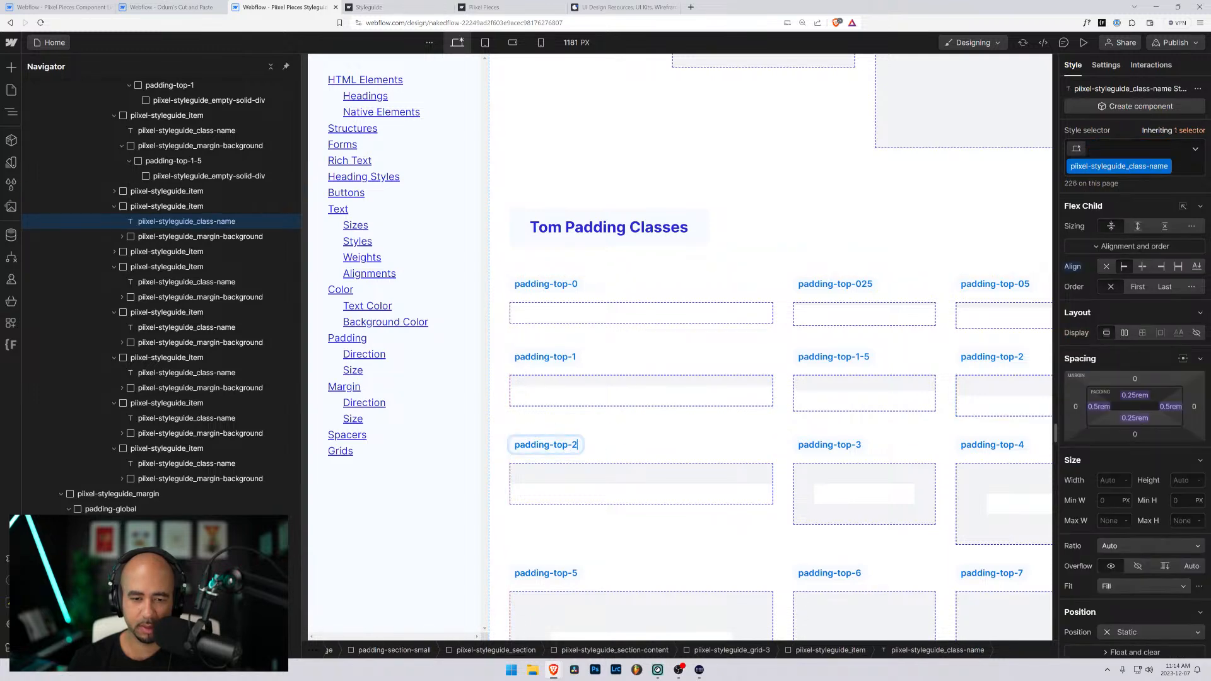
pyautogui.write('-5')
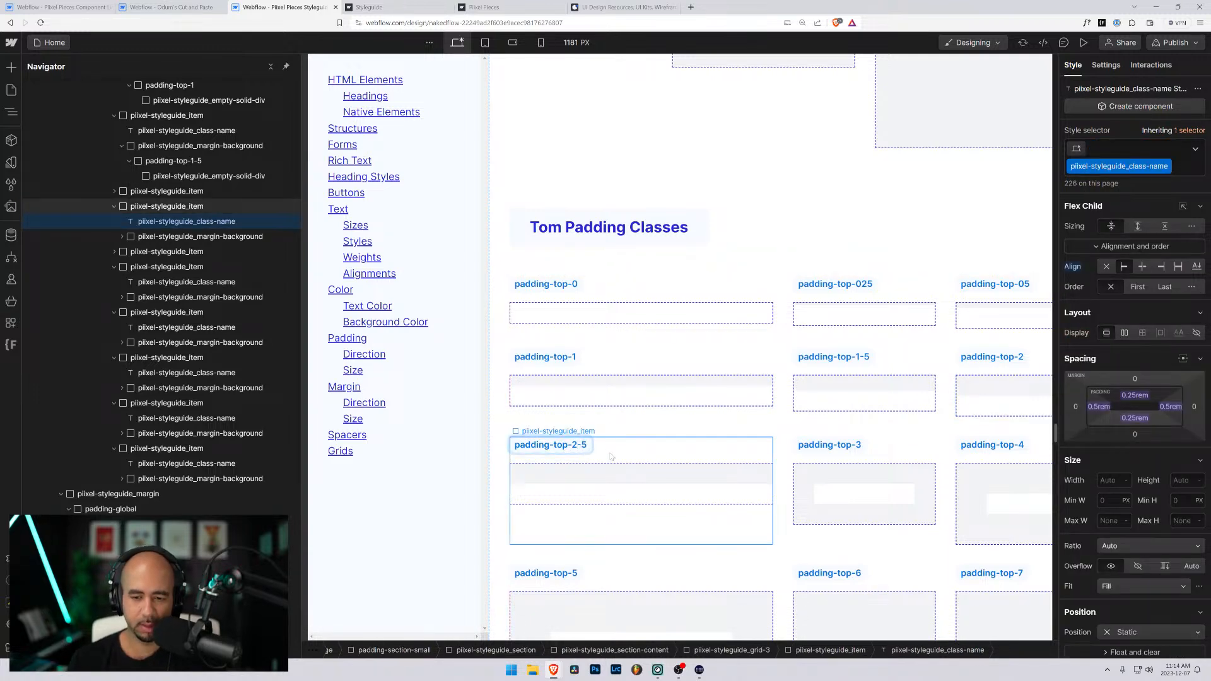
# - Replace both classes on the padding block under the padding-top-2-5 label with a new class named padding-top-2-5
pyautogui.click(609, 490)
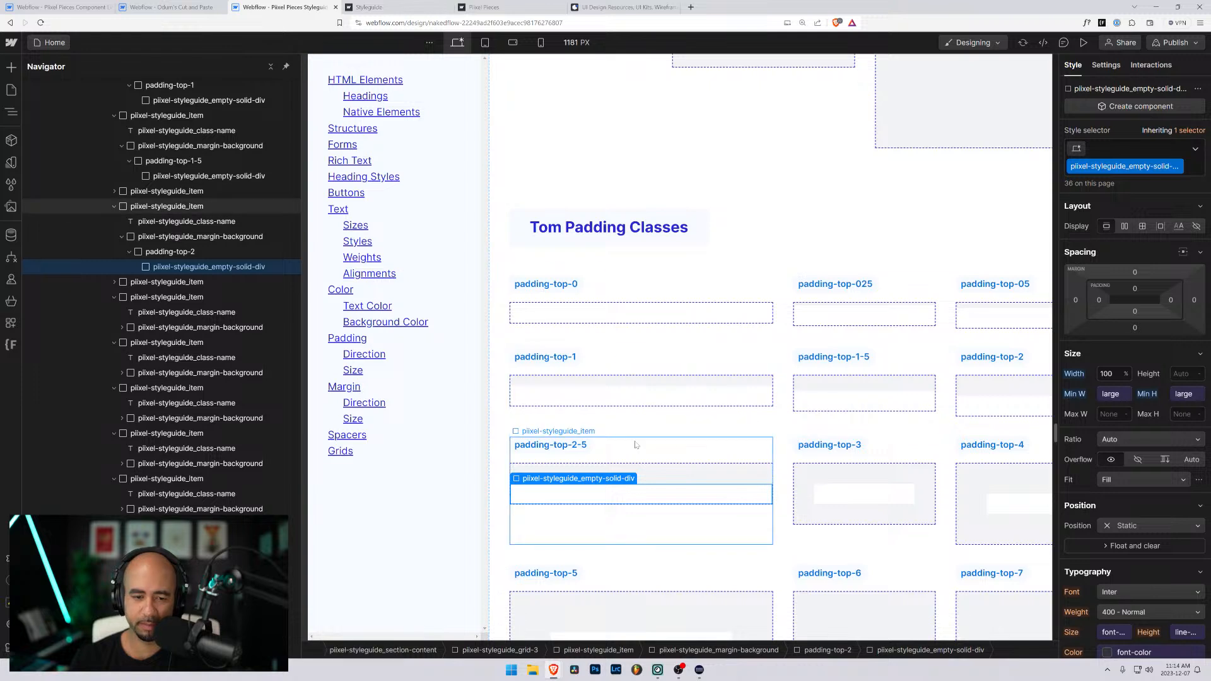
pyautogui.hotkey('ctrl', 'Up')
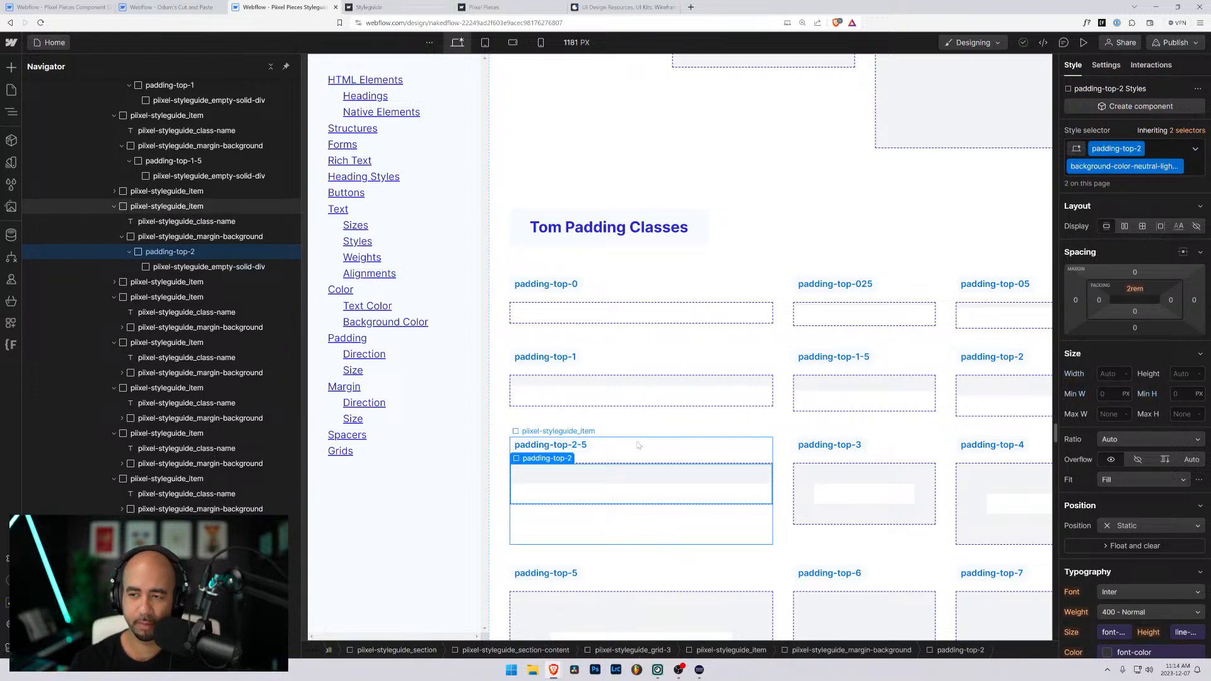
pyautogui.hotkey('ctrl', 'Return')
pyautogui.press('BackSpace')
pyautogui.press('BackSpace')
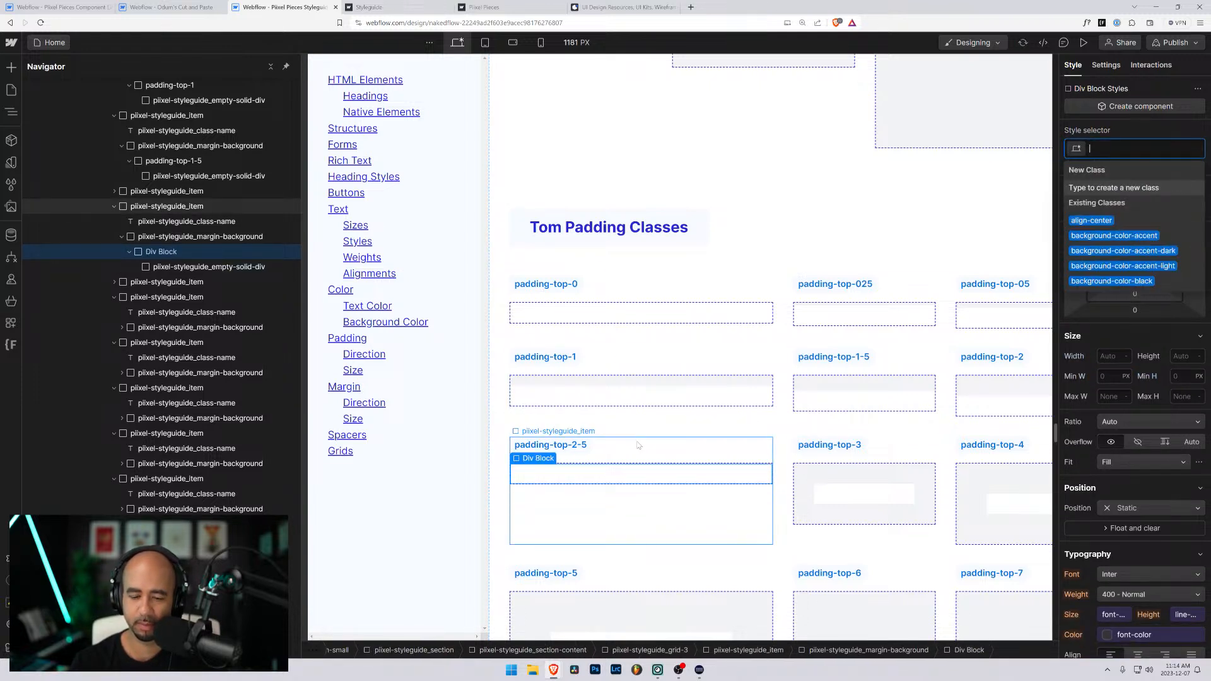
pyautogui.write('padding-top')
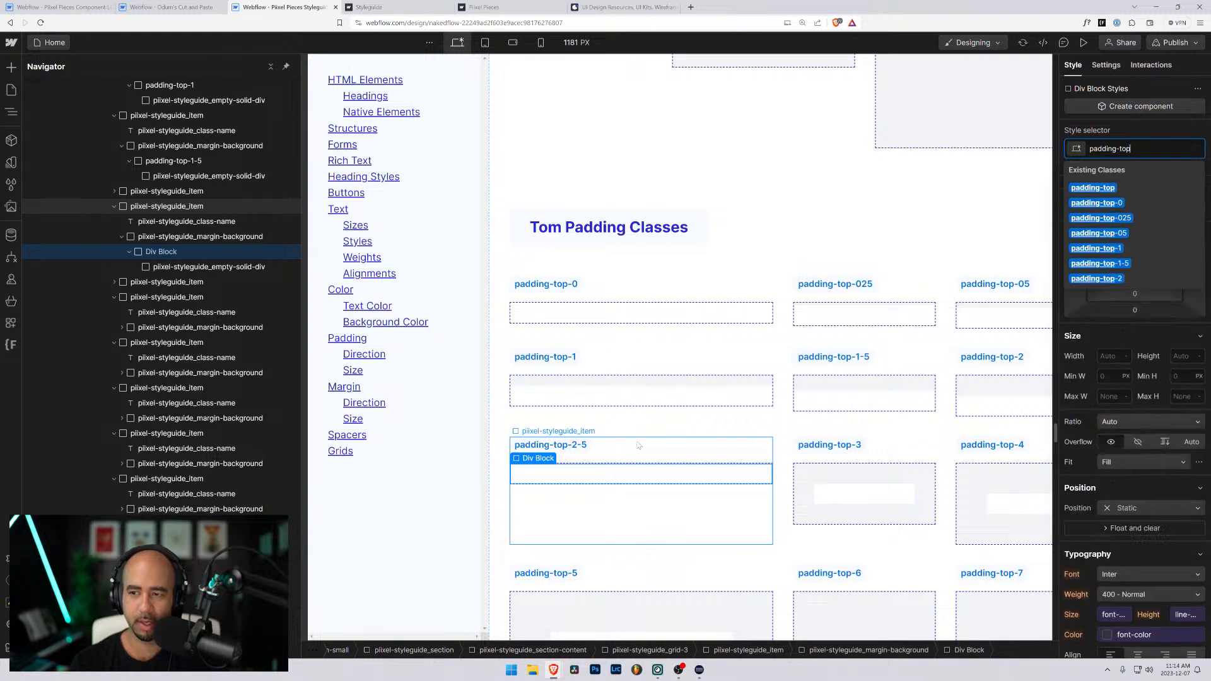
pyautogui.write('=')
pyautogui.press('BackSpace')
pyautogui.write('-2-5')
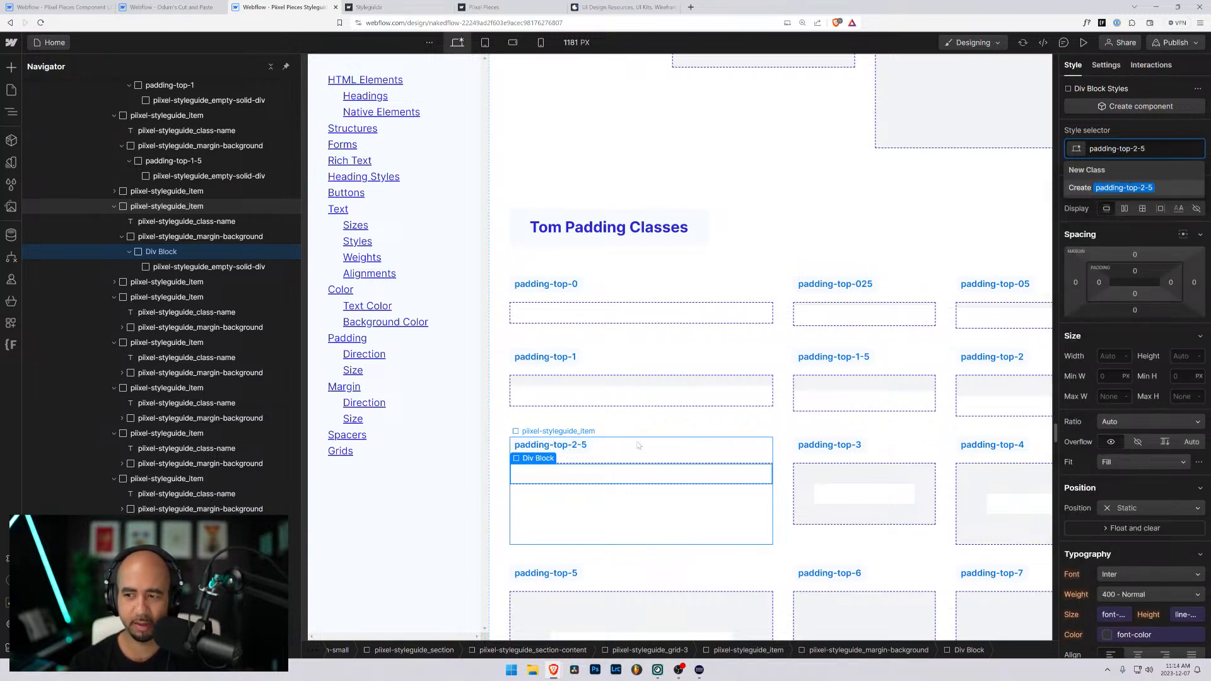
pyautogui.press('Return')
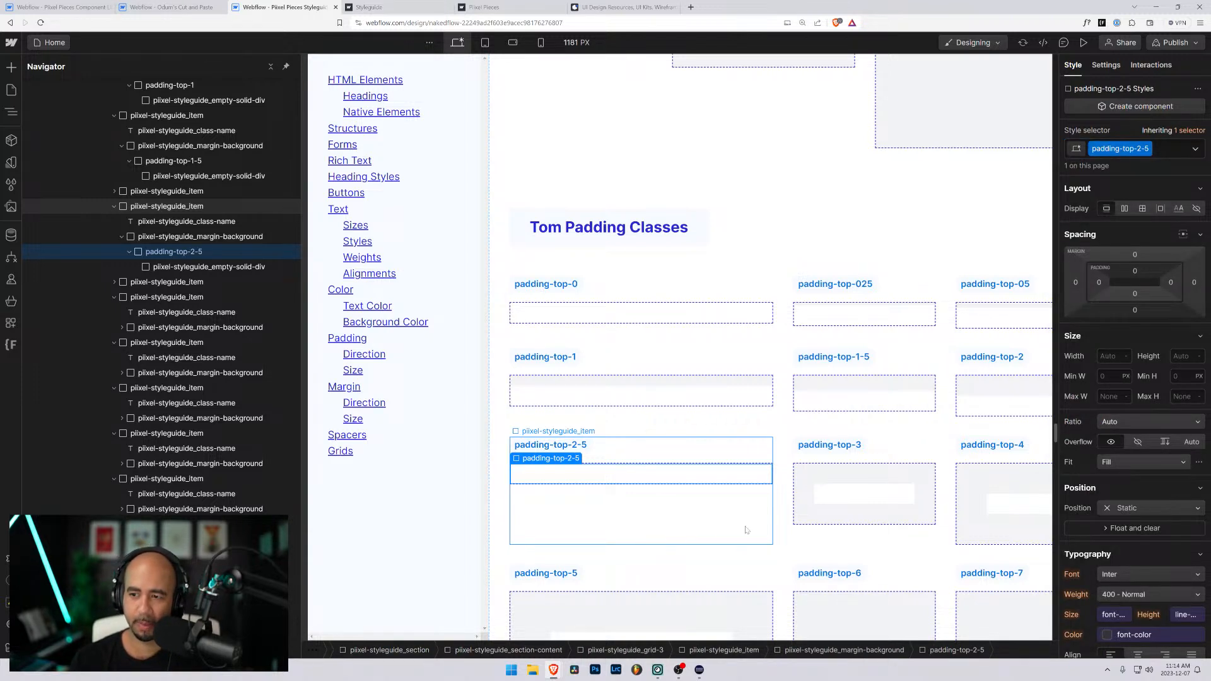
# - Set the top padding of the padding-top-2-5 class to 2.5rem
pyautogui.click(1136, 272)
pyautogui.write('2')
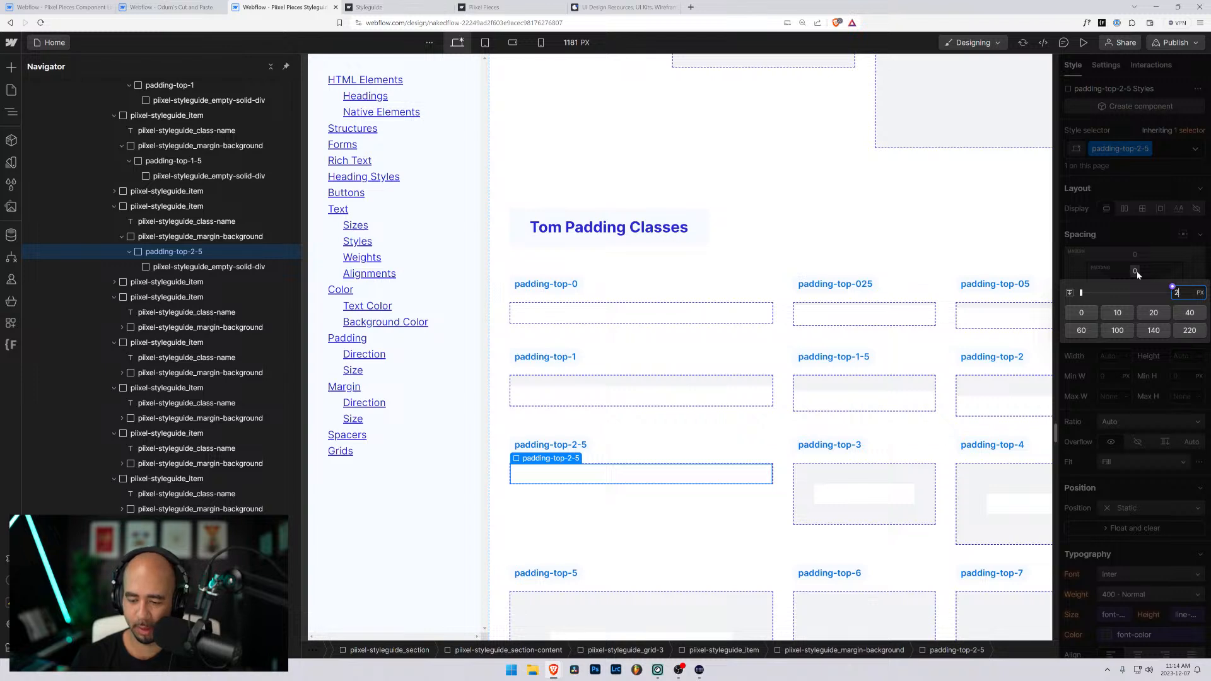
pyautogui.write('.5rem')
pyautogui.press('Return')
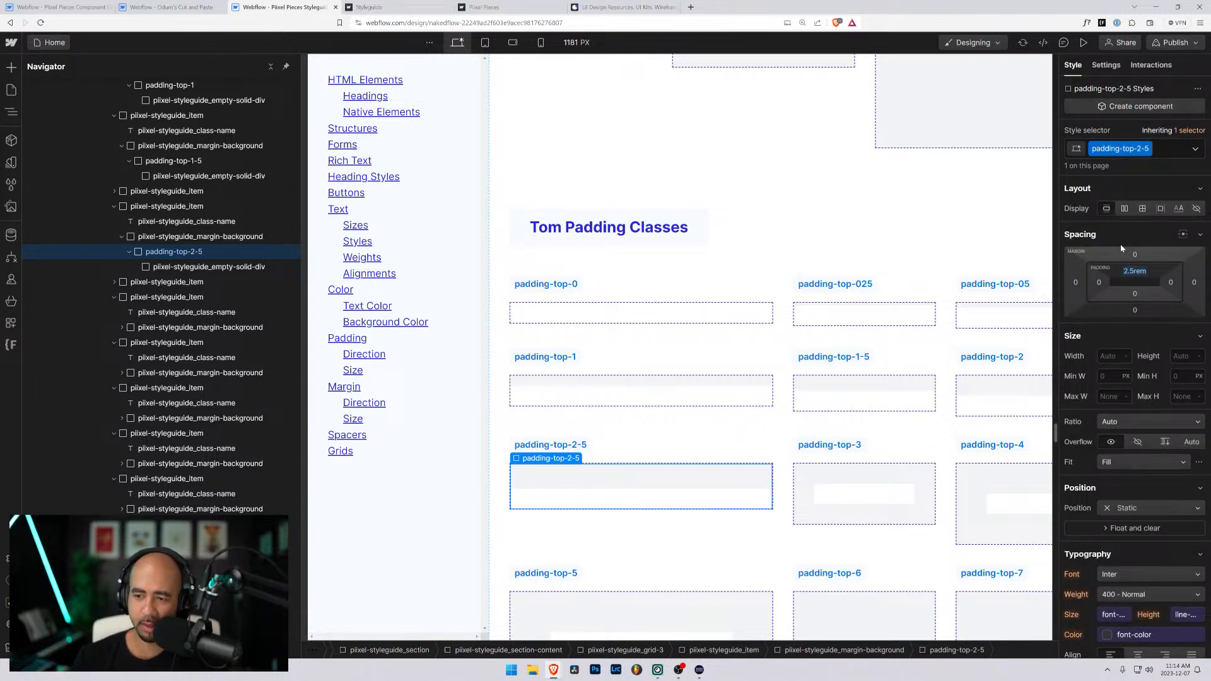
# - Add the global combo class background-color-neutral-lightest to the padding-top-2-5 block
pyautogui.click(1159, 149)
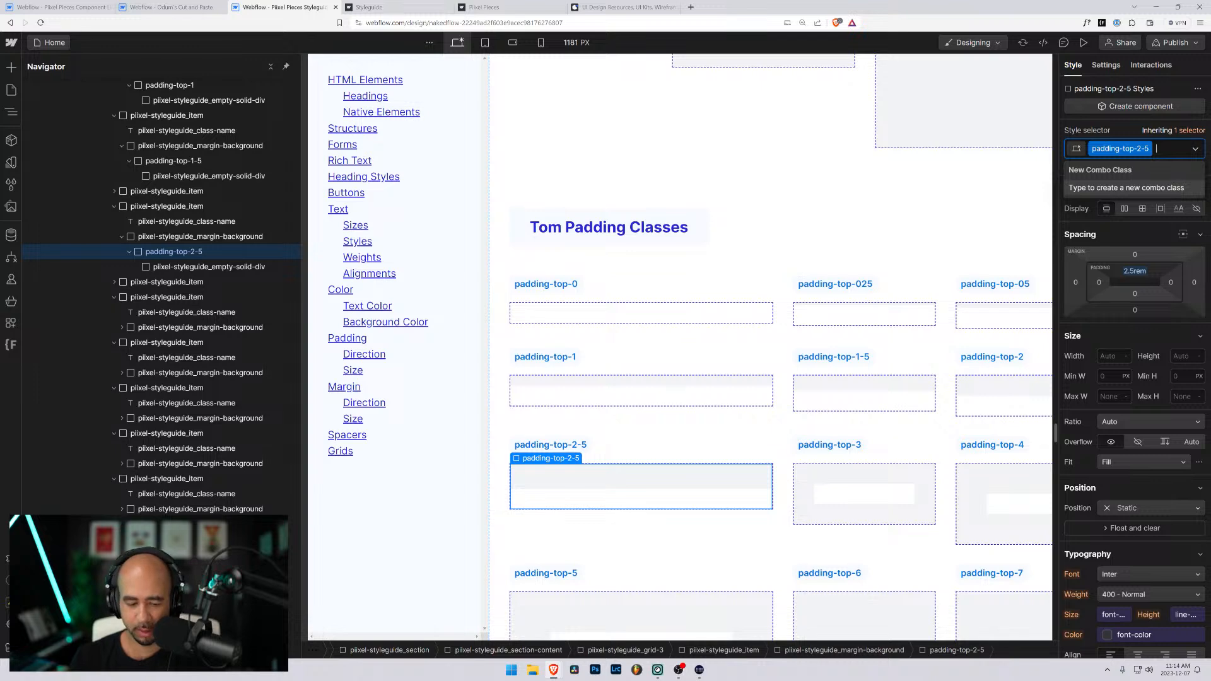
pyautogui.write('lightest')
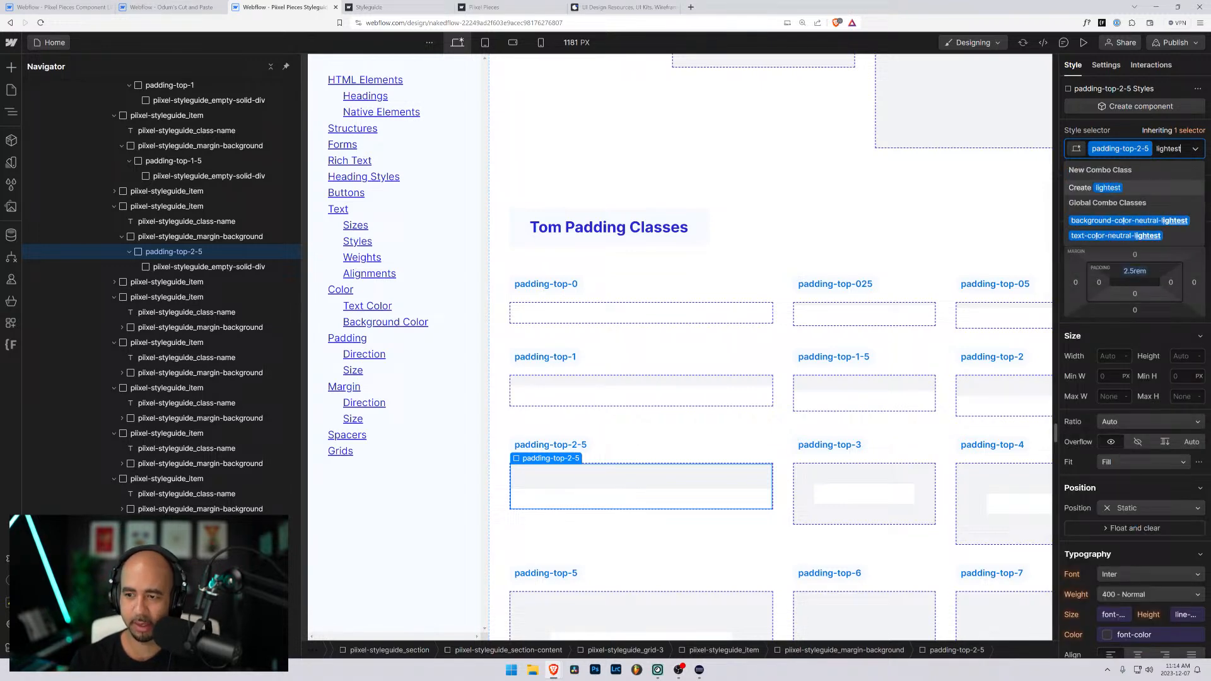
pyautogui.press('Down')
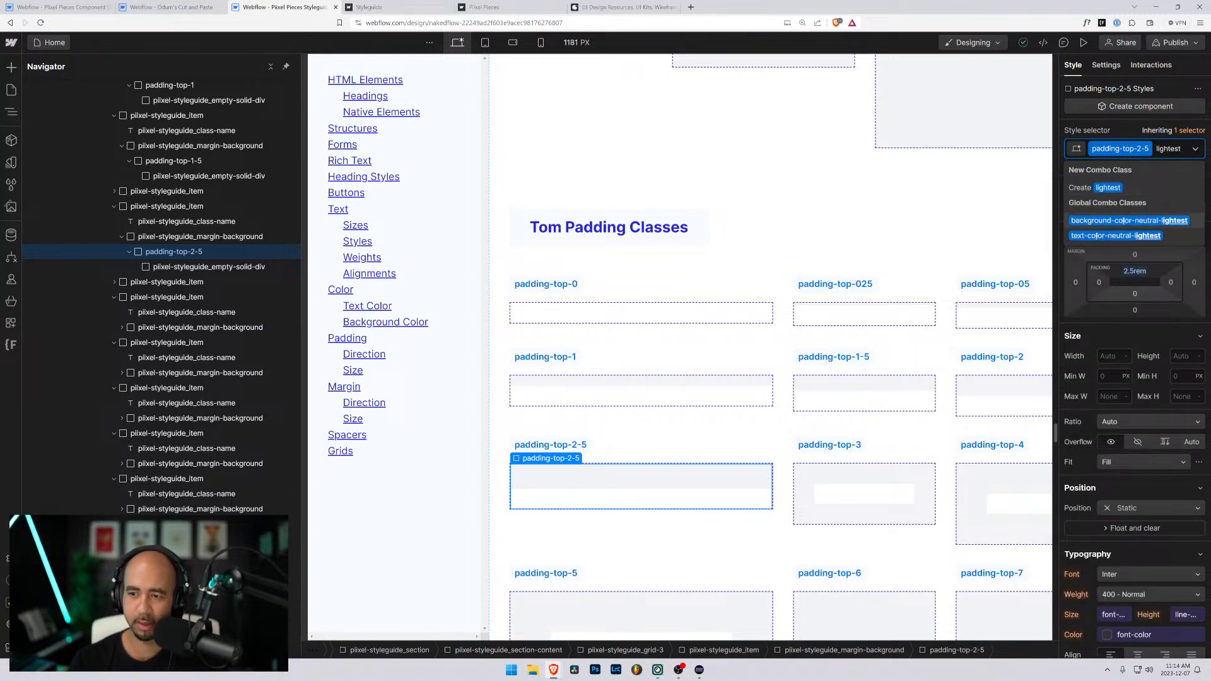
pyautogui.press('Return')
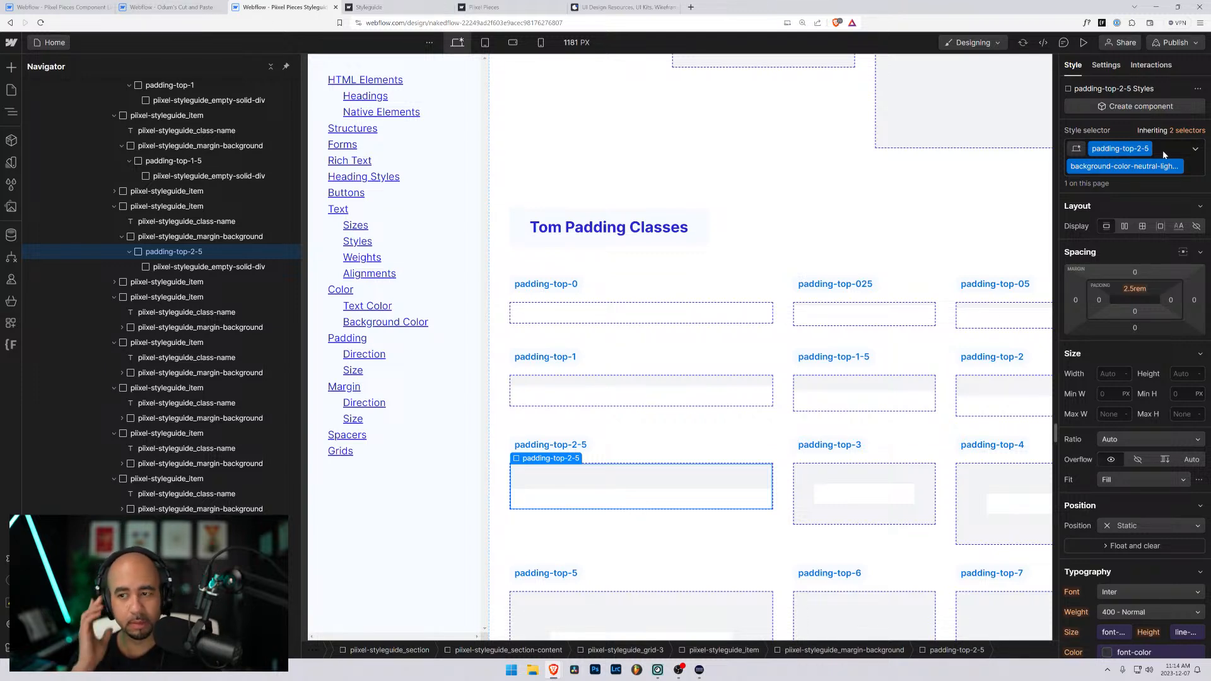
pyautogui.click(633, 431)
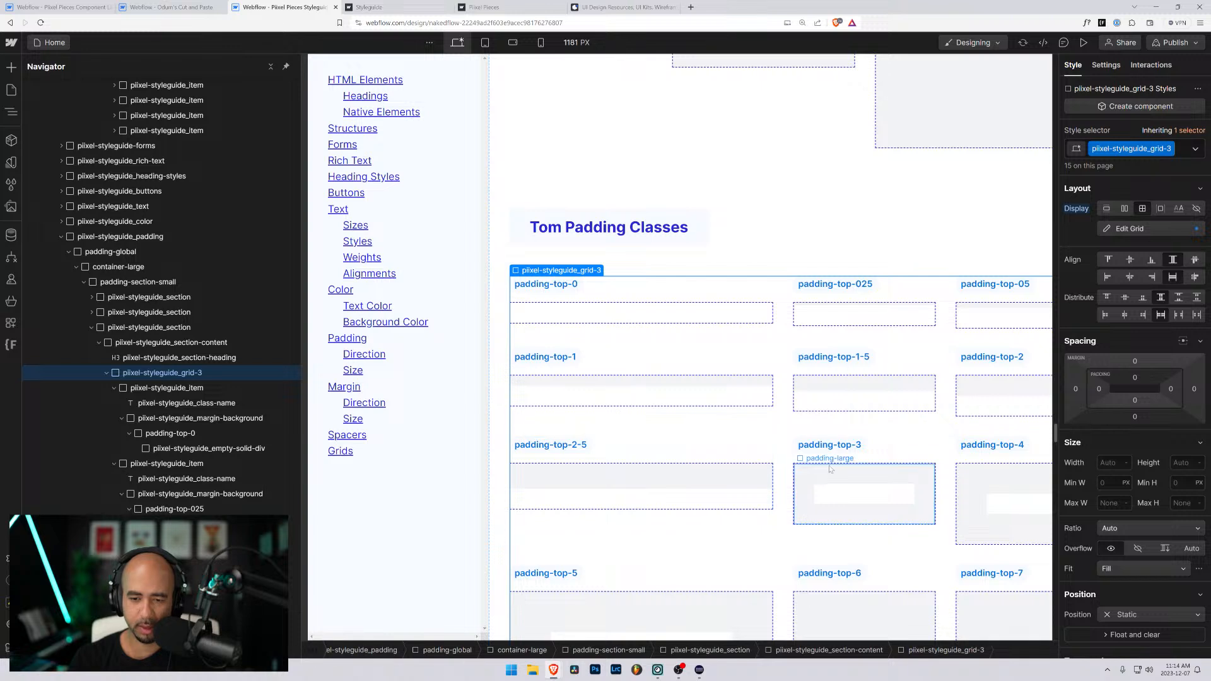
# - Replace the padding-large and background classes on the block under the padding-top-3 label with a new class named padding-top-3
pyautogui.click(833, 489)
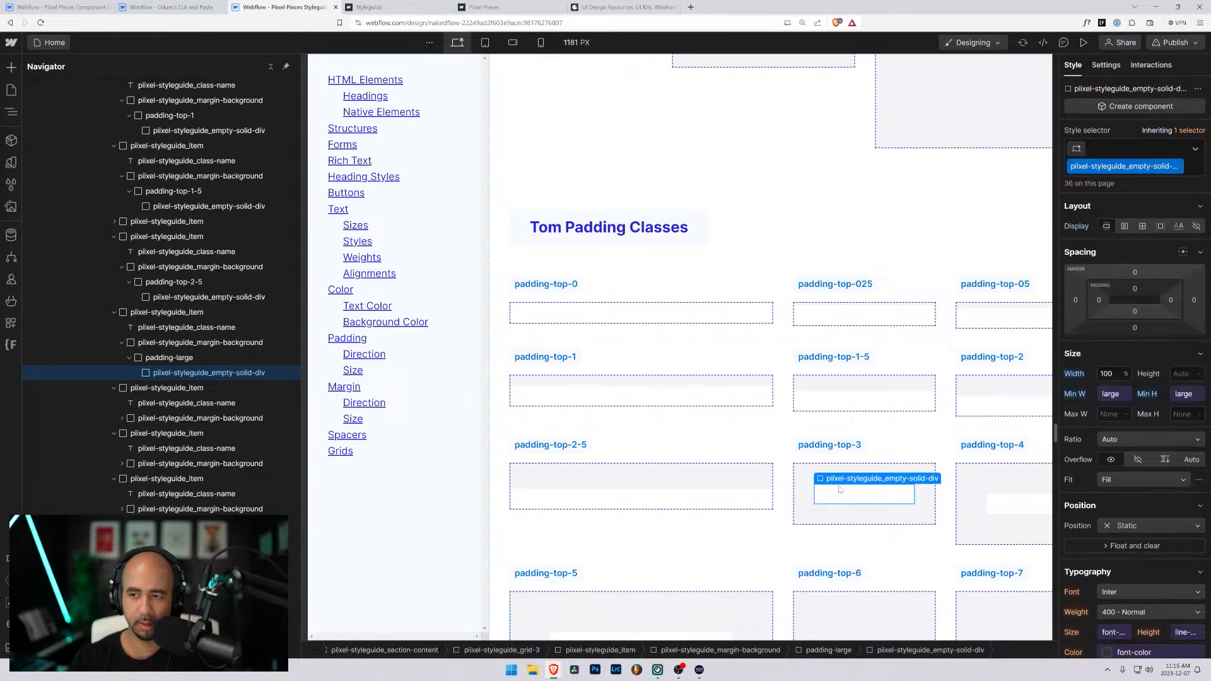
pyautogui.press('Up')
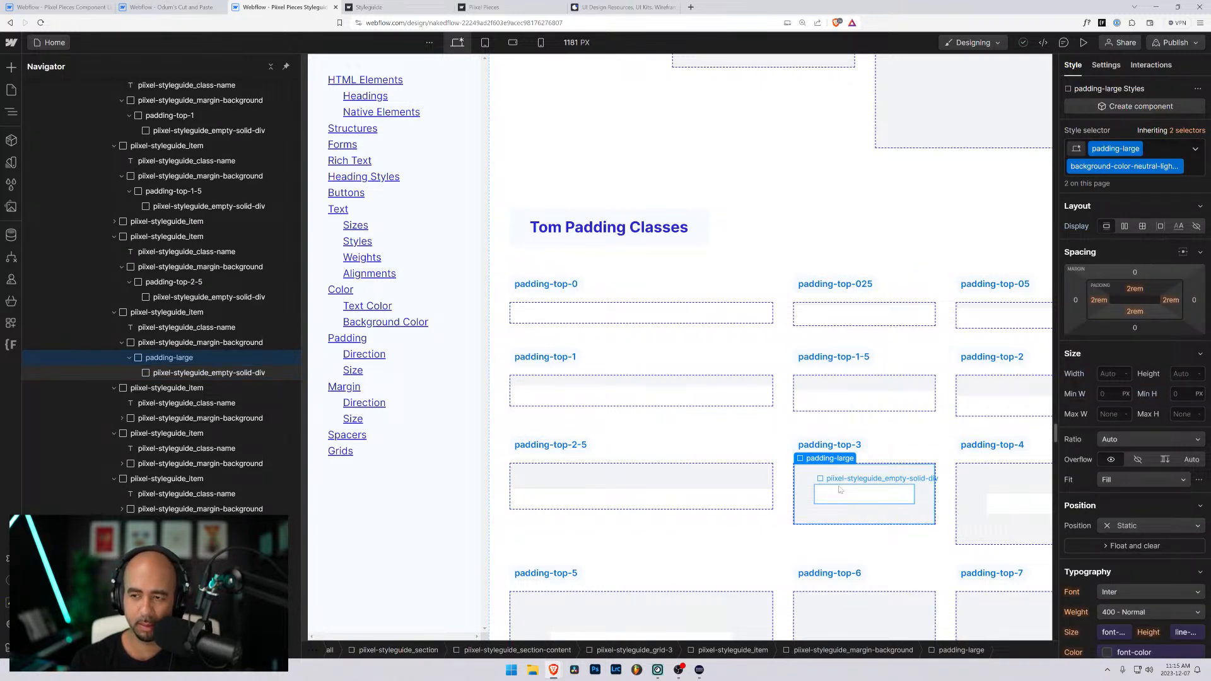
pyautogui.hotkey('ctrl', 'Return')
pyautogui.press('BackSpace')
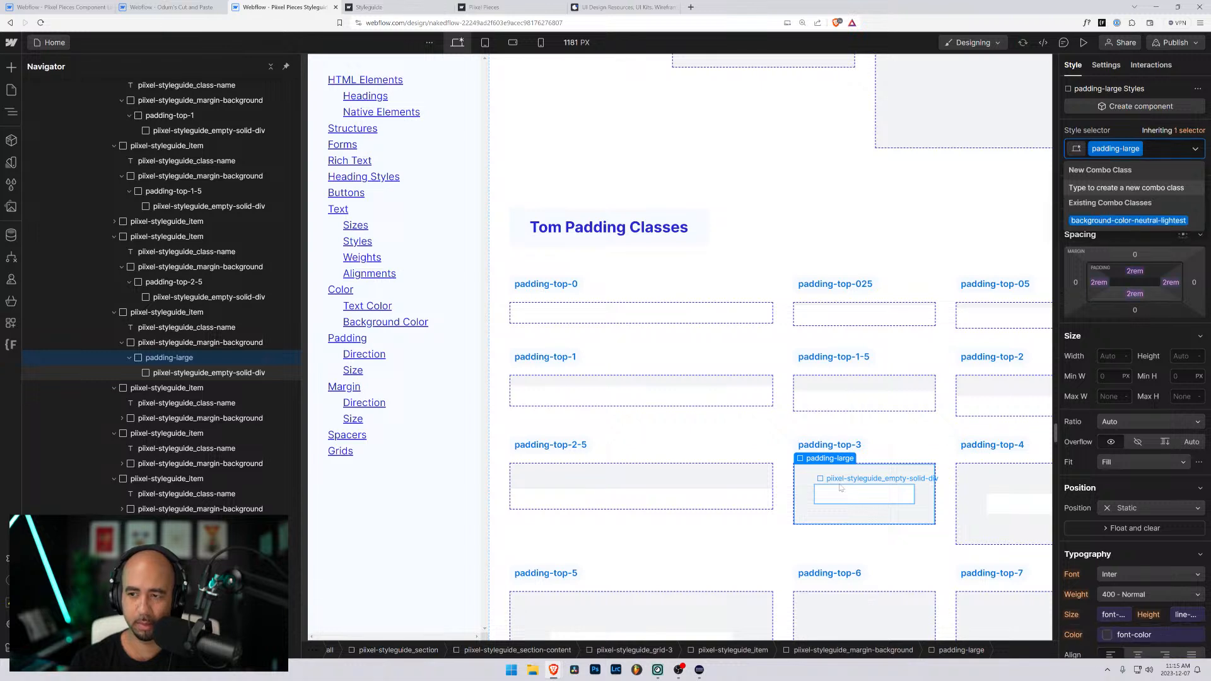
pyautogui.press('BackSpace')
pyautogui.write('padding-')
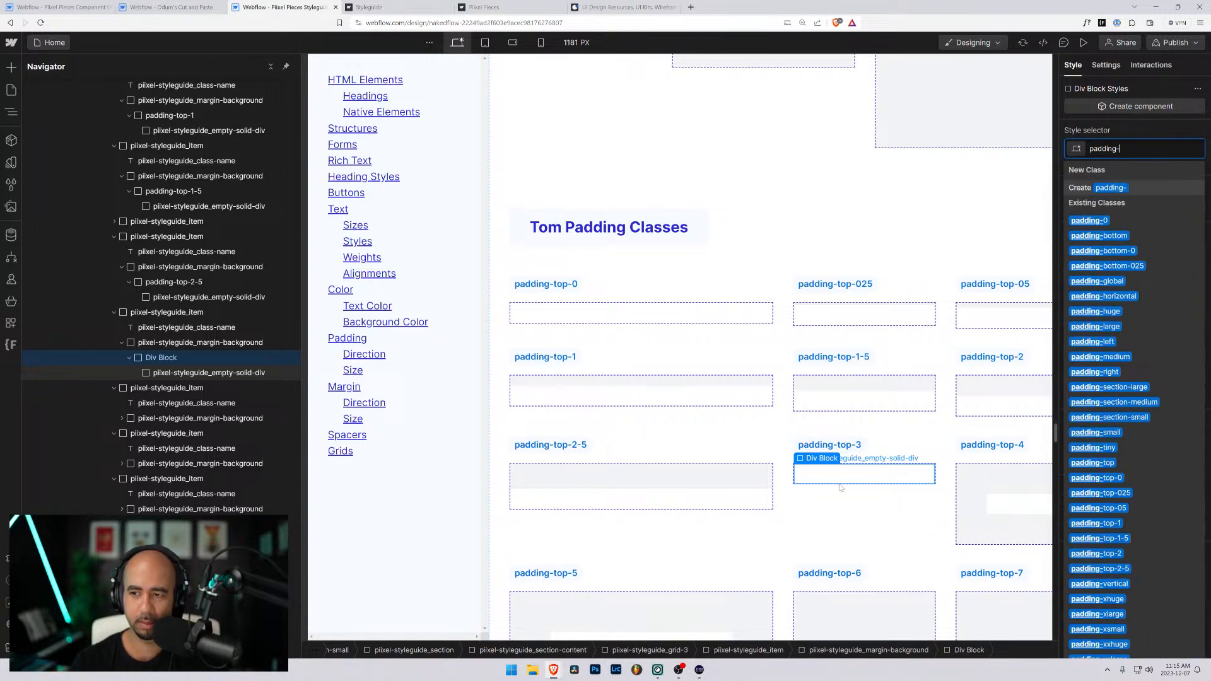
pyautogui.write('top-3')
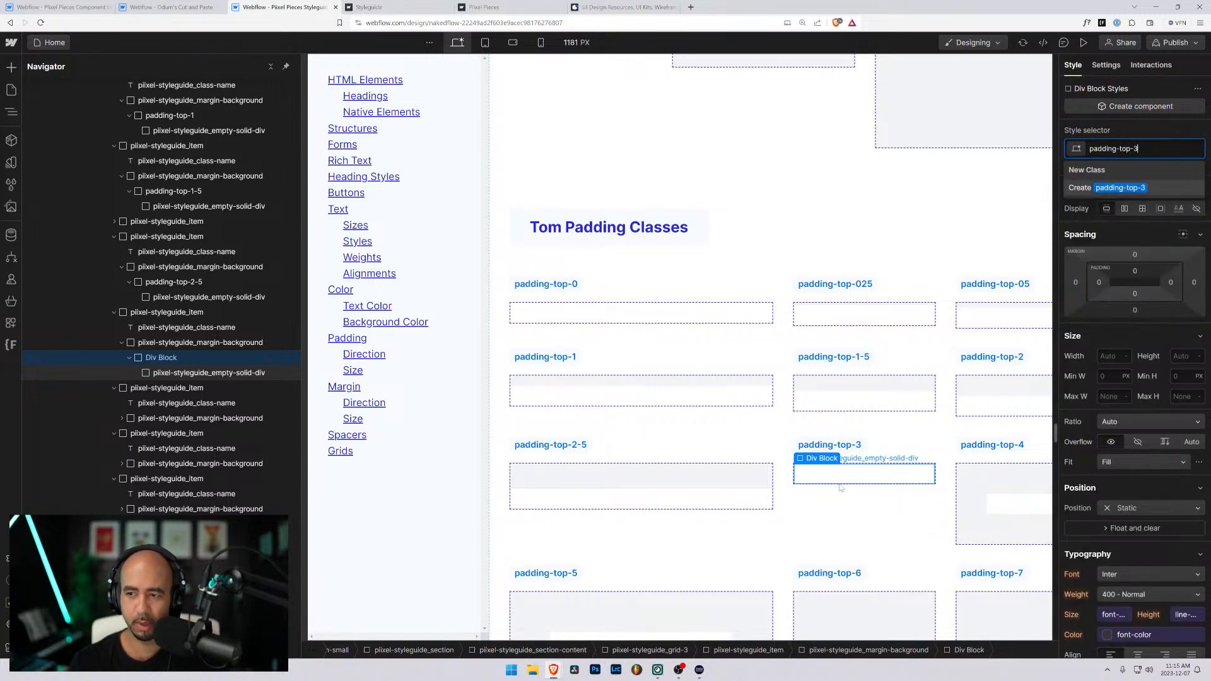
pyautogui.press('Return')
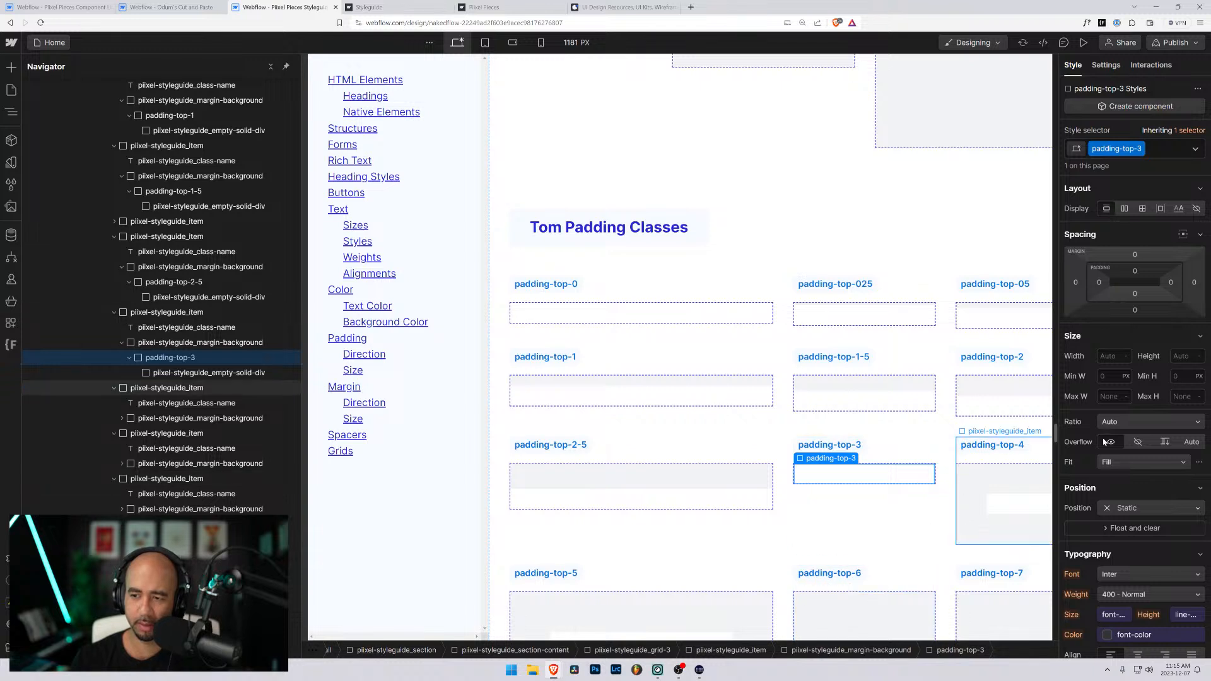
# - Set the top padding of the padding-top-3 class to 3rem
pyautogui.click(1134, 271)
pyautogui.write('3rem')
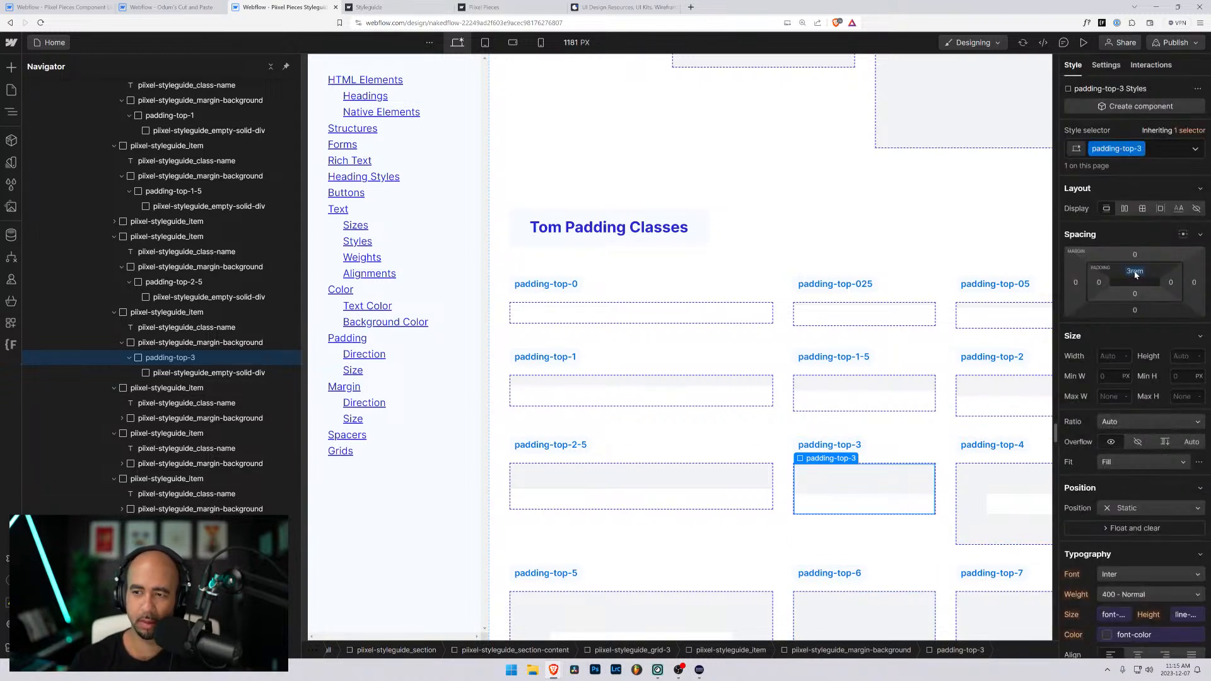
pyautogui.press('Return')
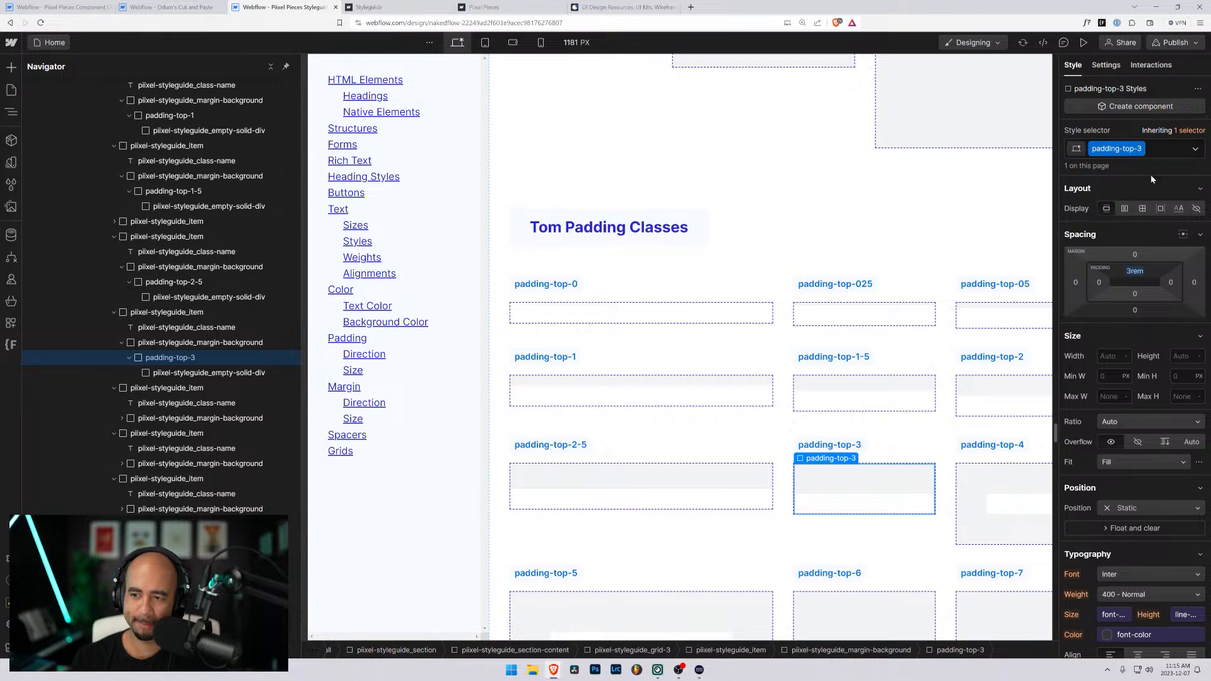
# - Add the global combo class background-color-neutral-lightest to the padding-top-3 block
pyautogui.click(1150, 148)
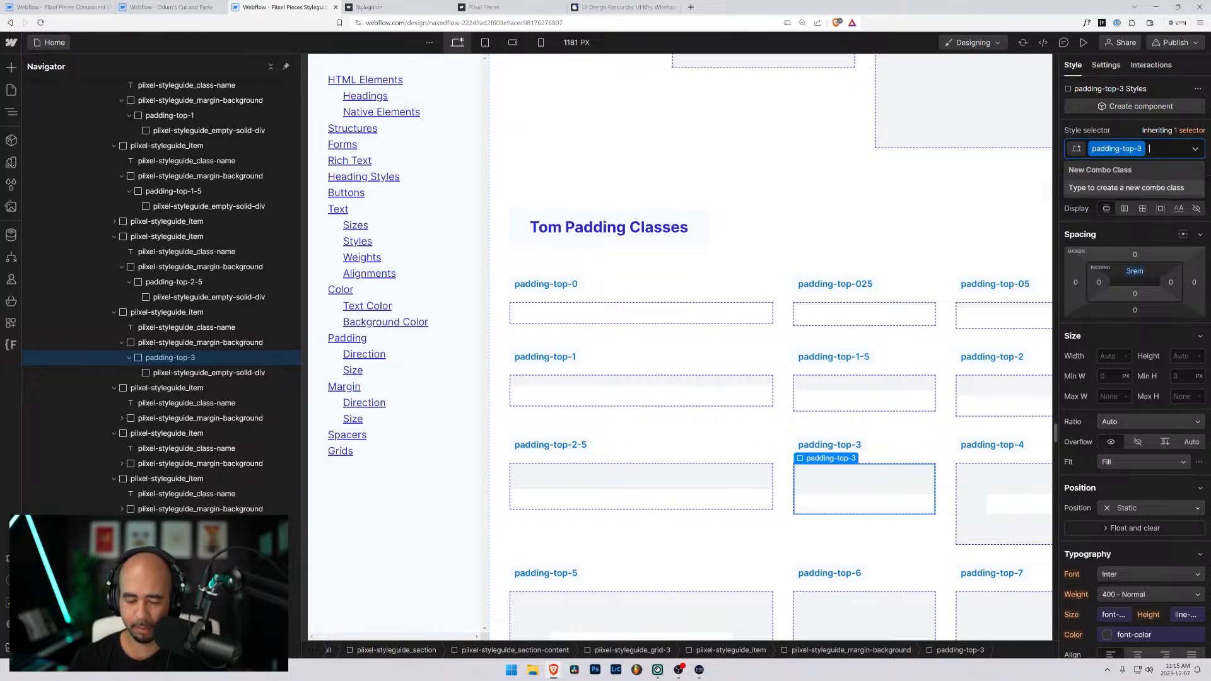
pyautogui.write('lightes')
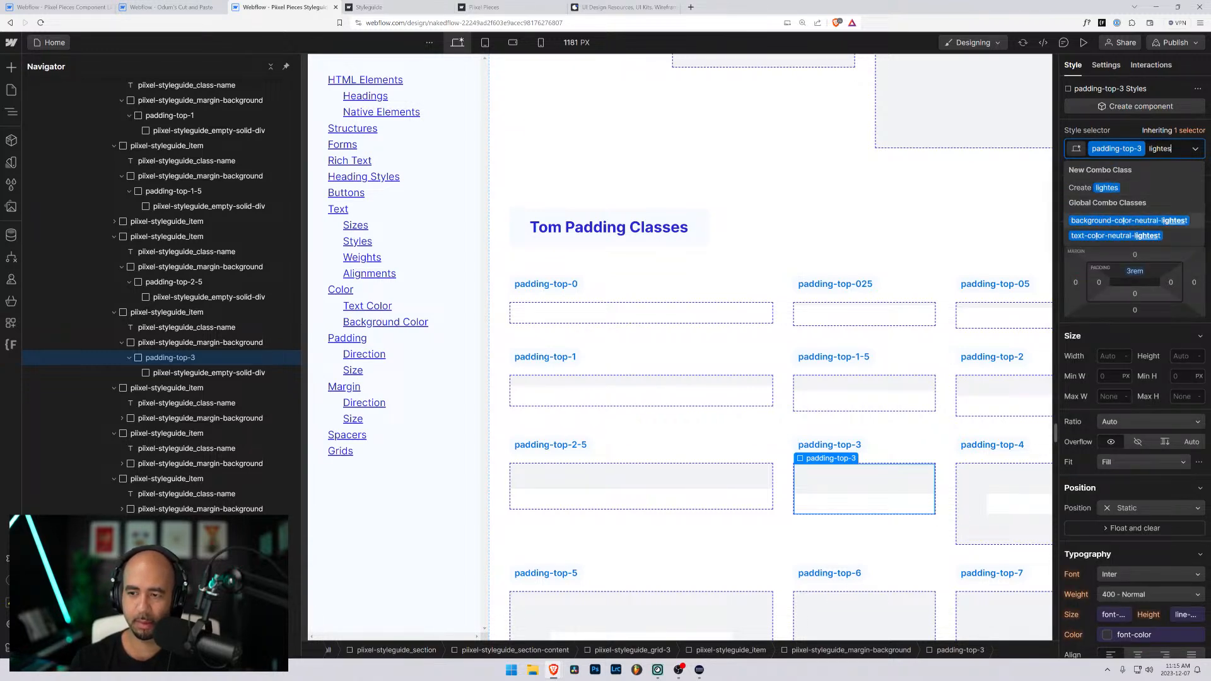
pyautogui.press('Return')
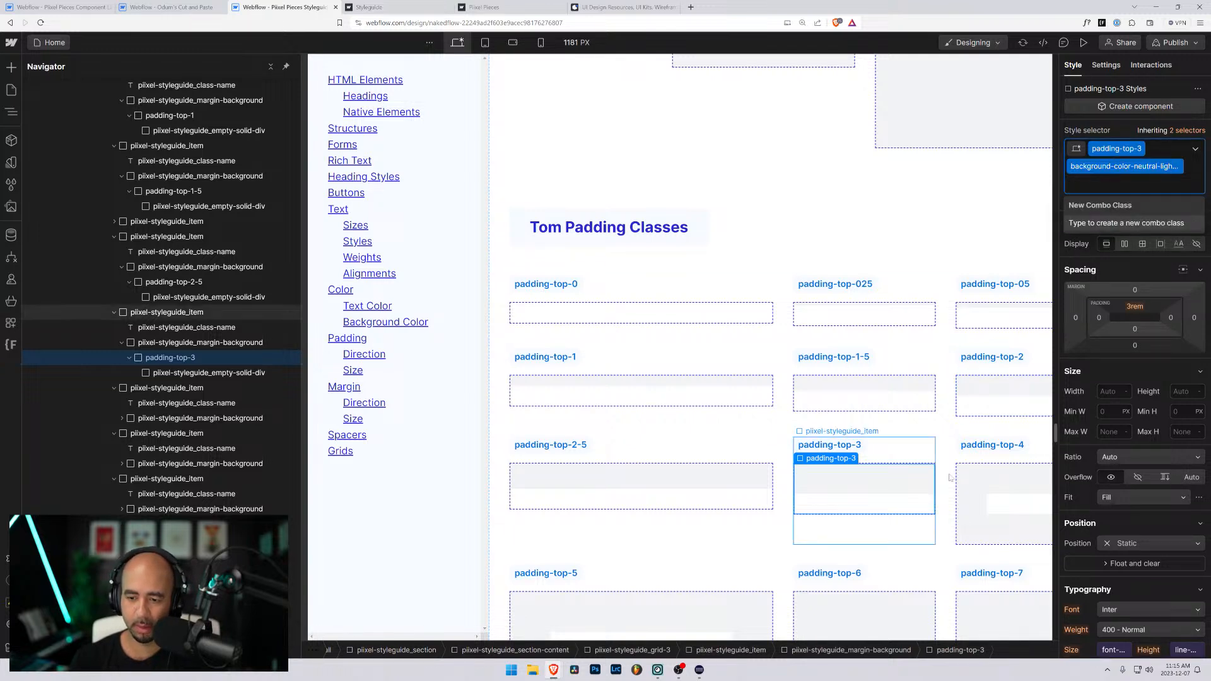
# - Replace the padding-xlarge and background classes on the block under the padding-top-4 label with a new class named padding-top-4
pyautogui.click(1005, 502)
pyautogui.click(1004, 503)
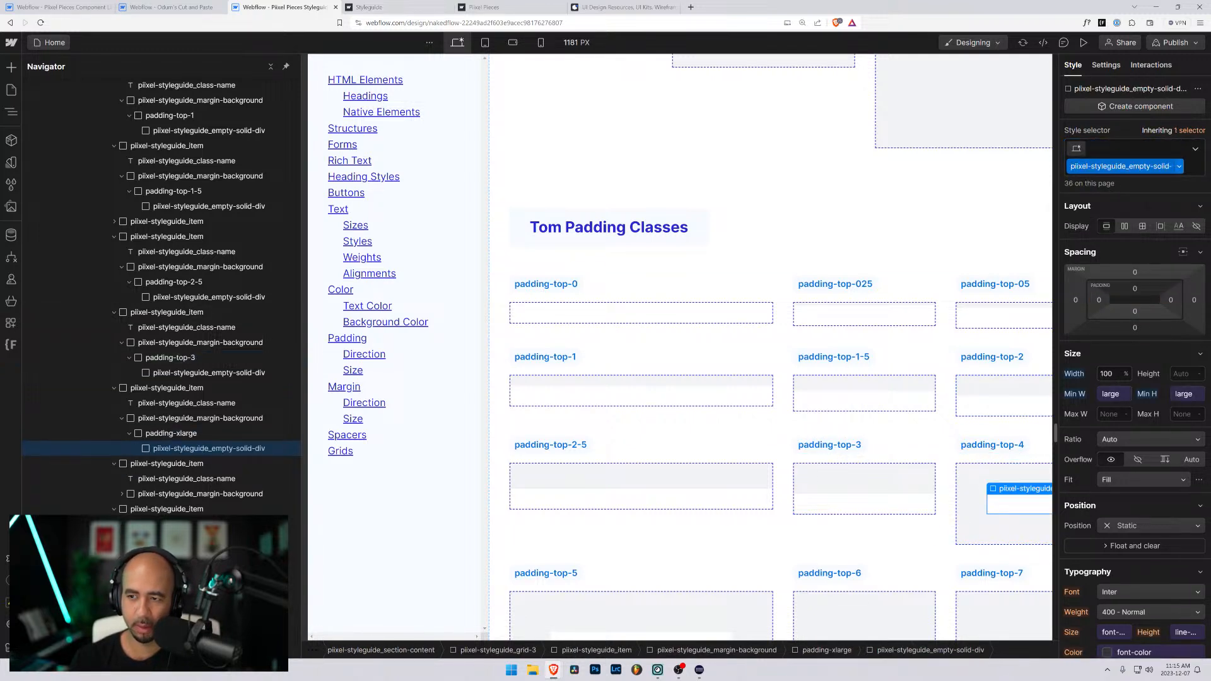
pyautogui.press('Up')
pyautogui.hotkey('ctrl', 'Return')
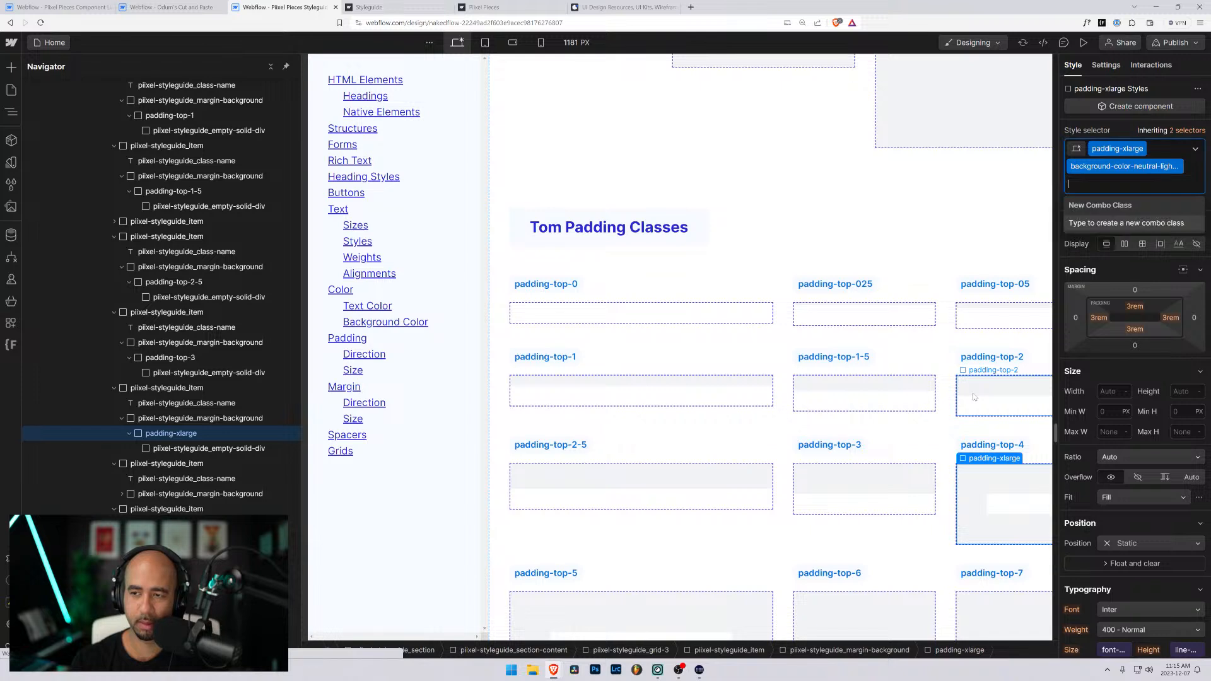
pyautogui.press('BackSpace')
pyautogui.press('BackSpace')
pyautogui.write('padding-top-45')
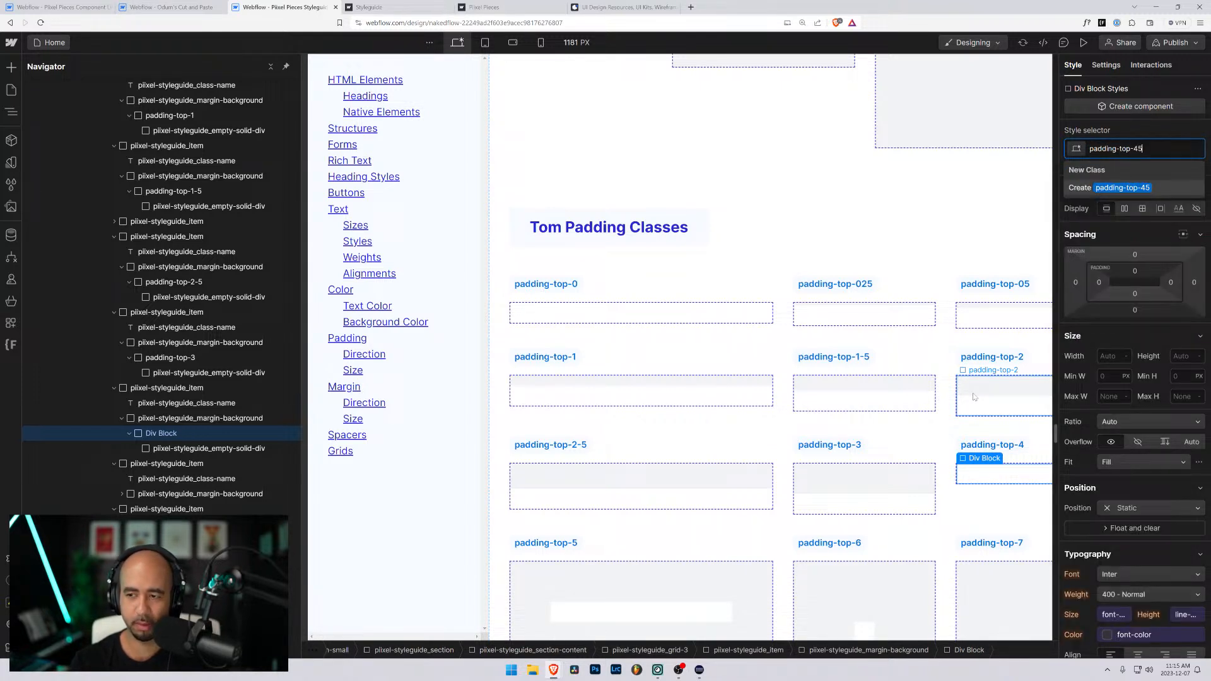
pyautogui.press('BackSpace')
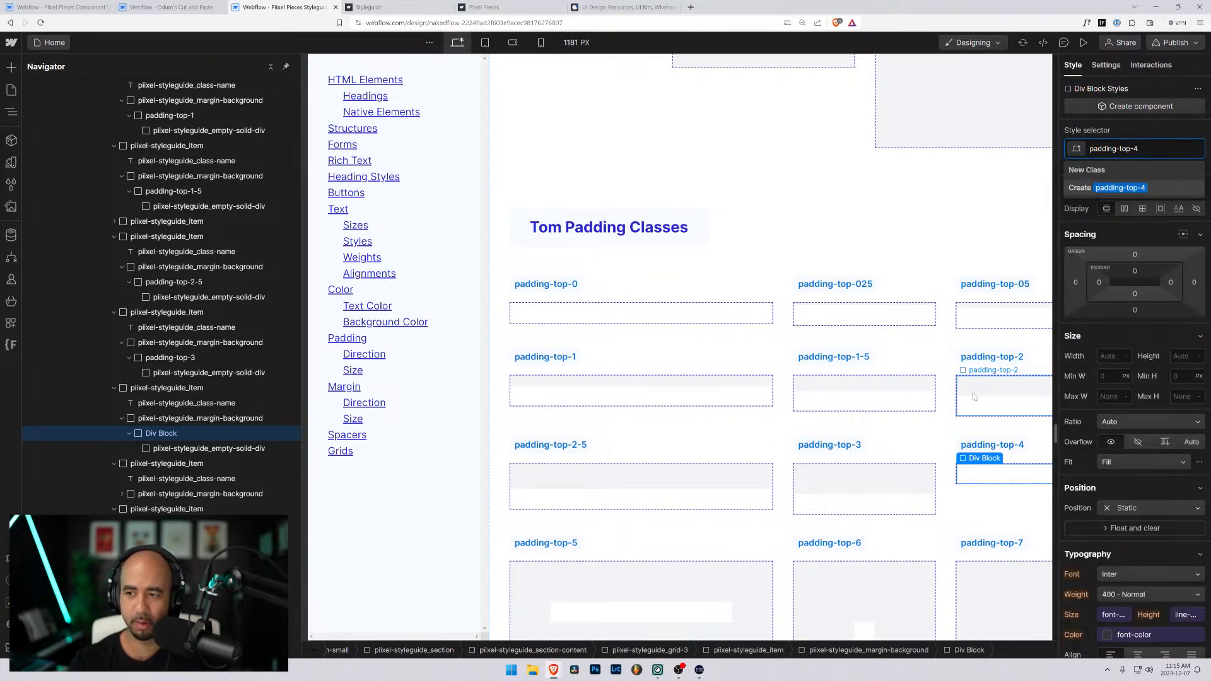
pyautogui.press('Return')
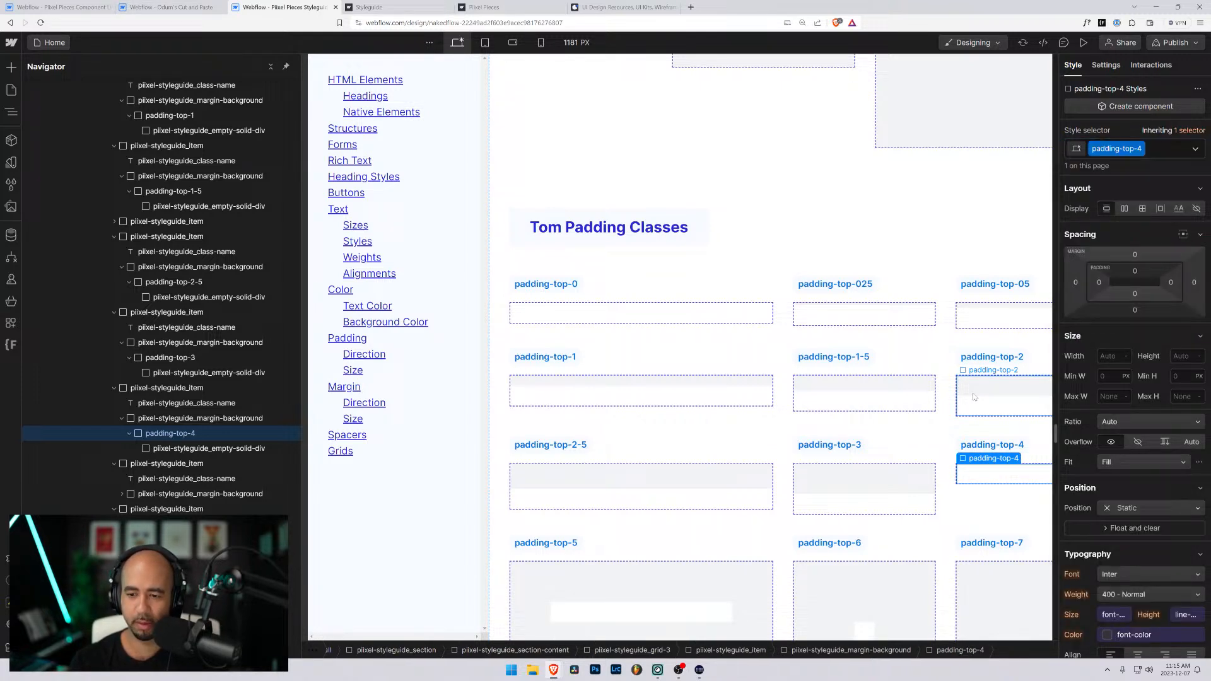
# - Set the top padding of the padding-top-4 class to 4rem
pyautogui.click(1135, 271)
pyautogui.write('4rem')
pyautogui.press('Return')
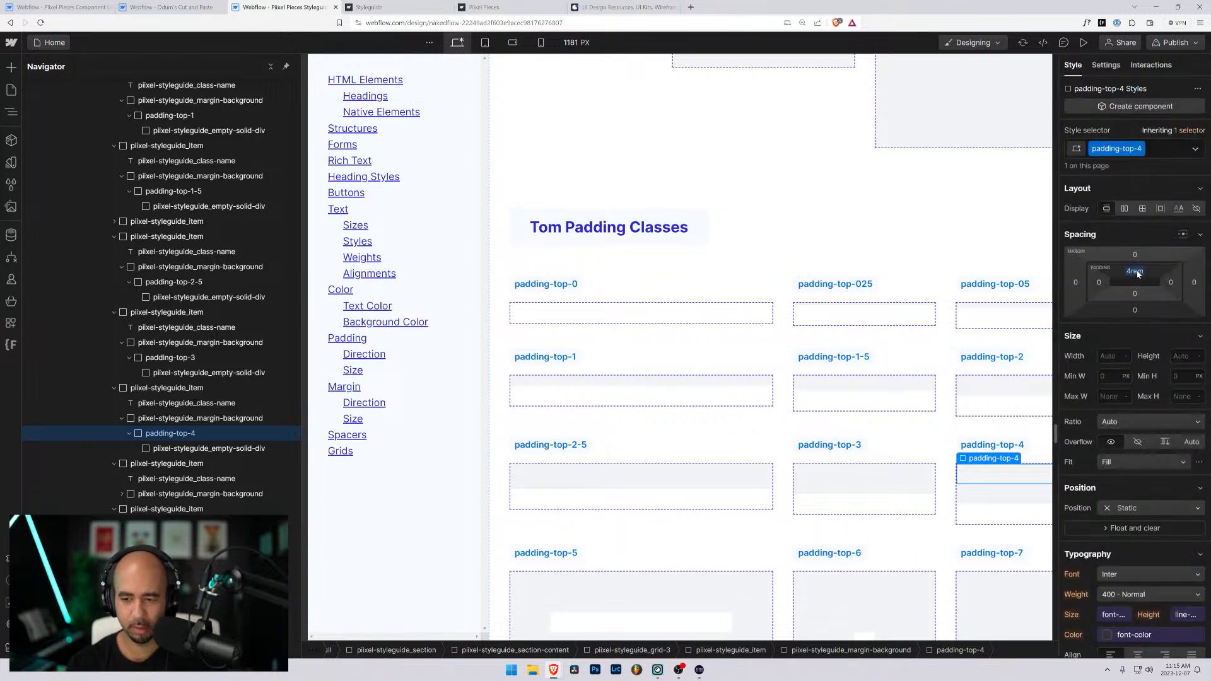
pyautogui.click(945, 439)
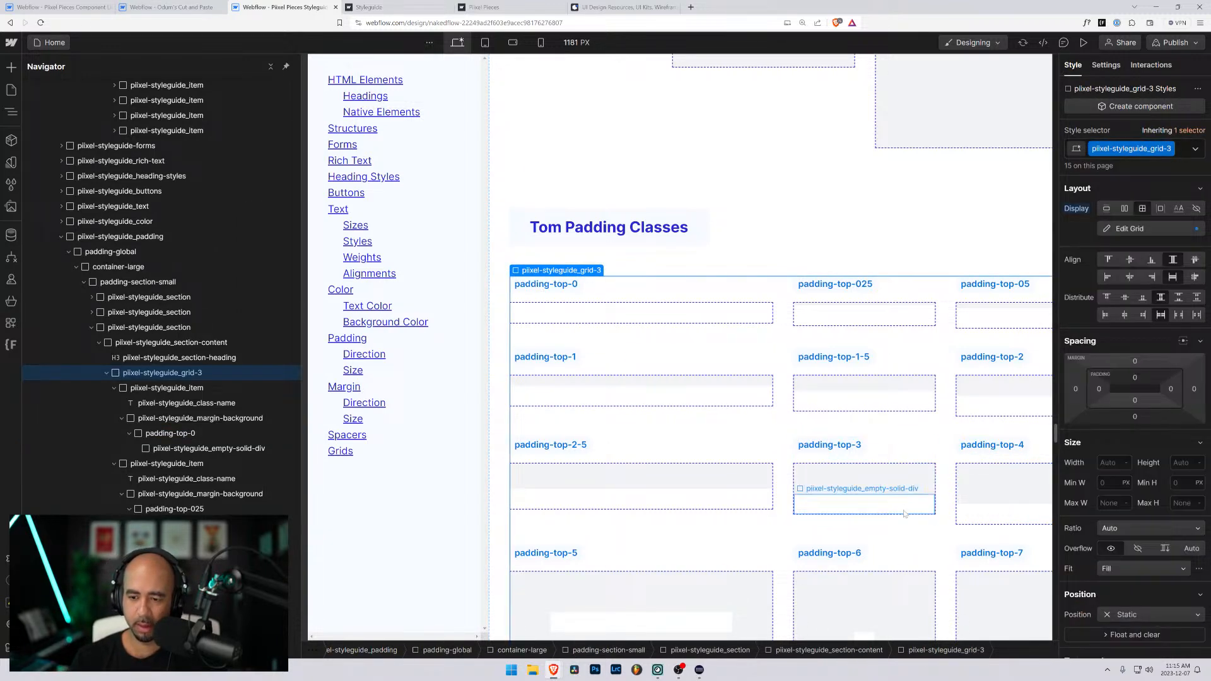
# - Check the background color defined on the piixel-styleguide_margin-background wrapper around the padding-top-4 block
pyautogui.click(1012, 481)
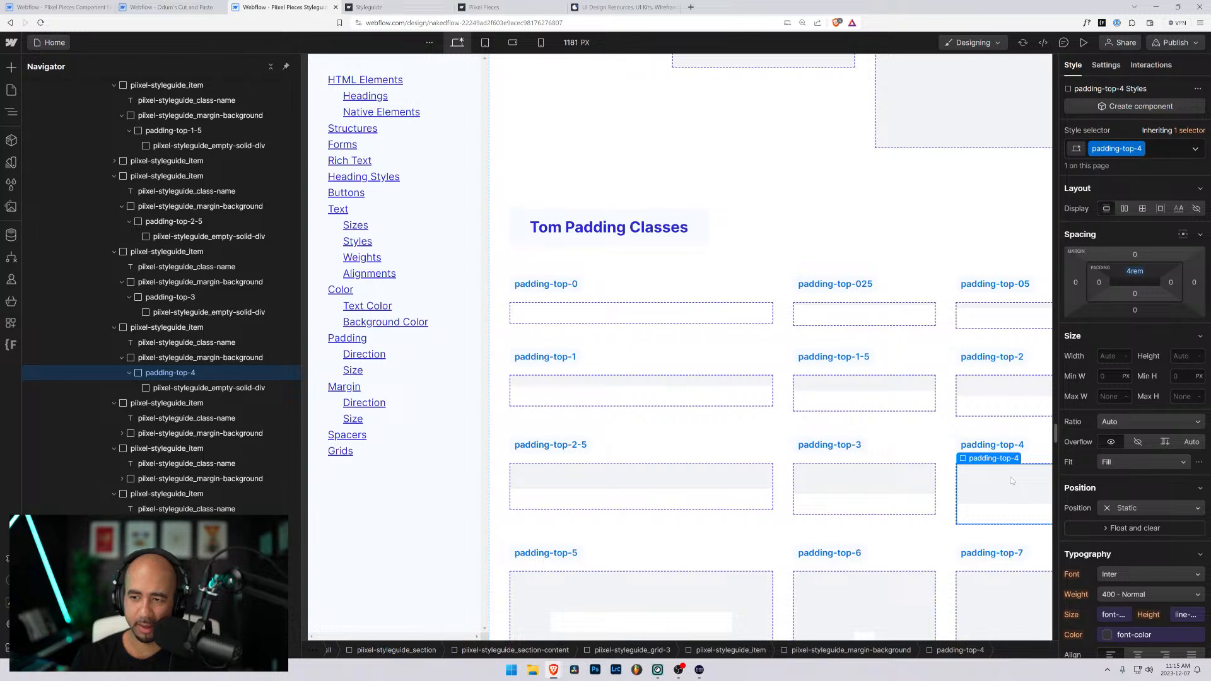
pyautogui.click(167, 358)
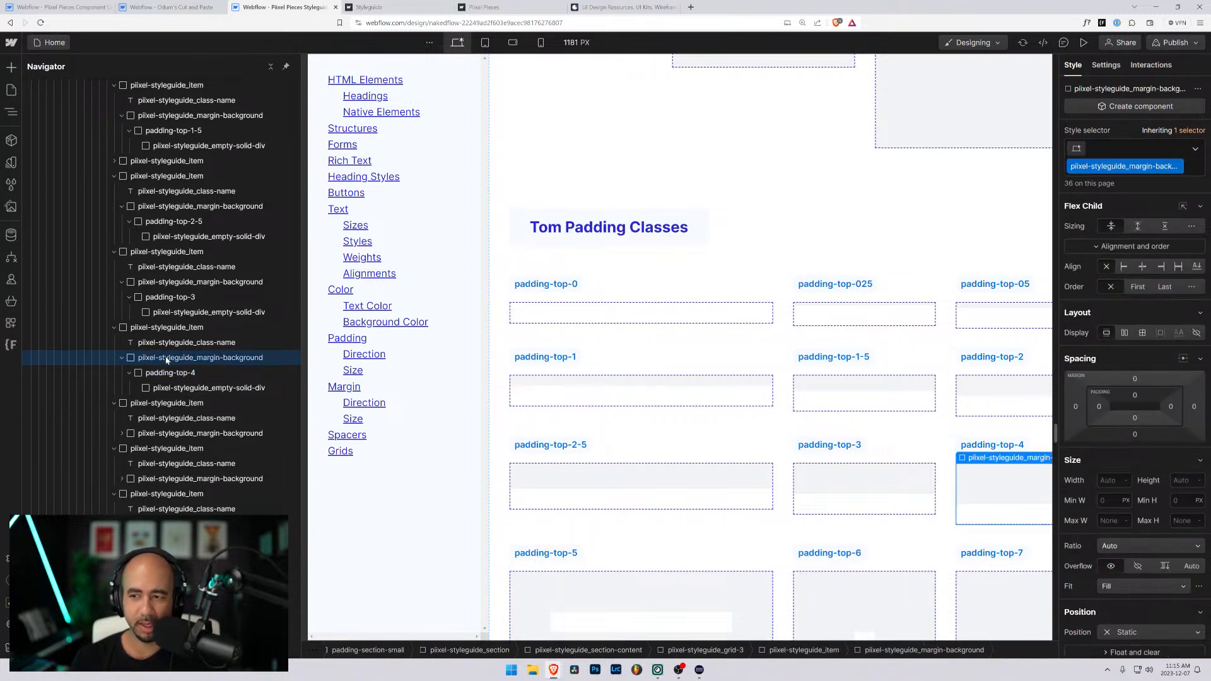
pyautogui.scroll(-1, 1069, 416)
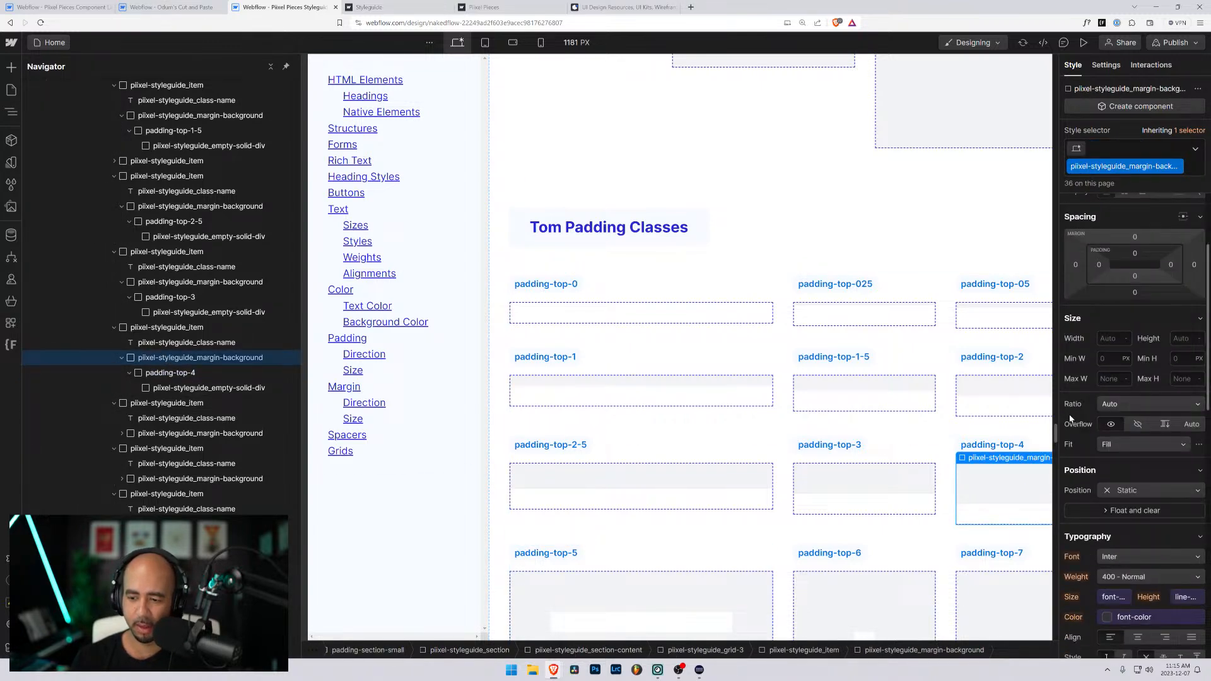
pyautogui.scroll(-6, 1068, 416)
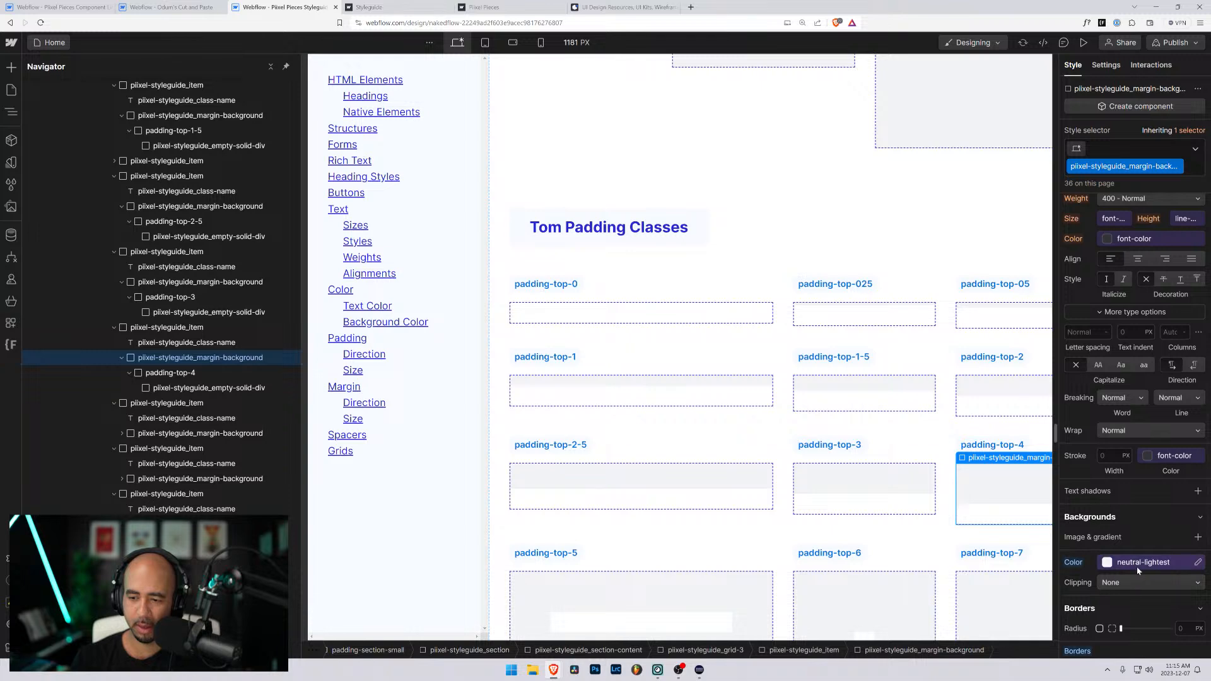
# - Copy the class name from the padding-top-5 label
pyautogui.scroll(-3, 635, 422)
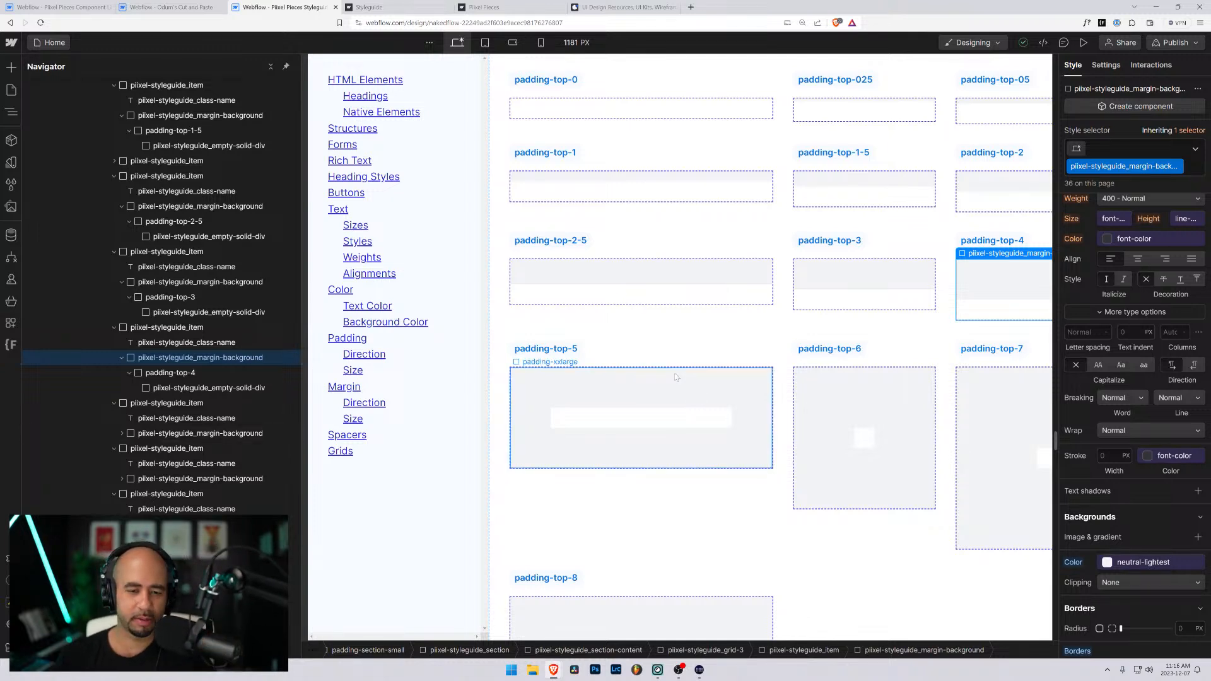
pyautogui.click(664, 411)
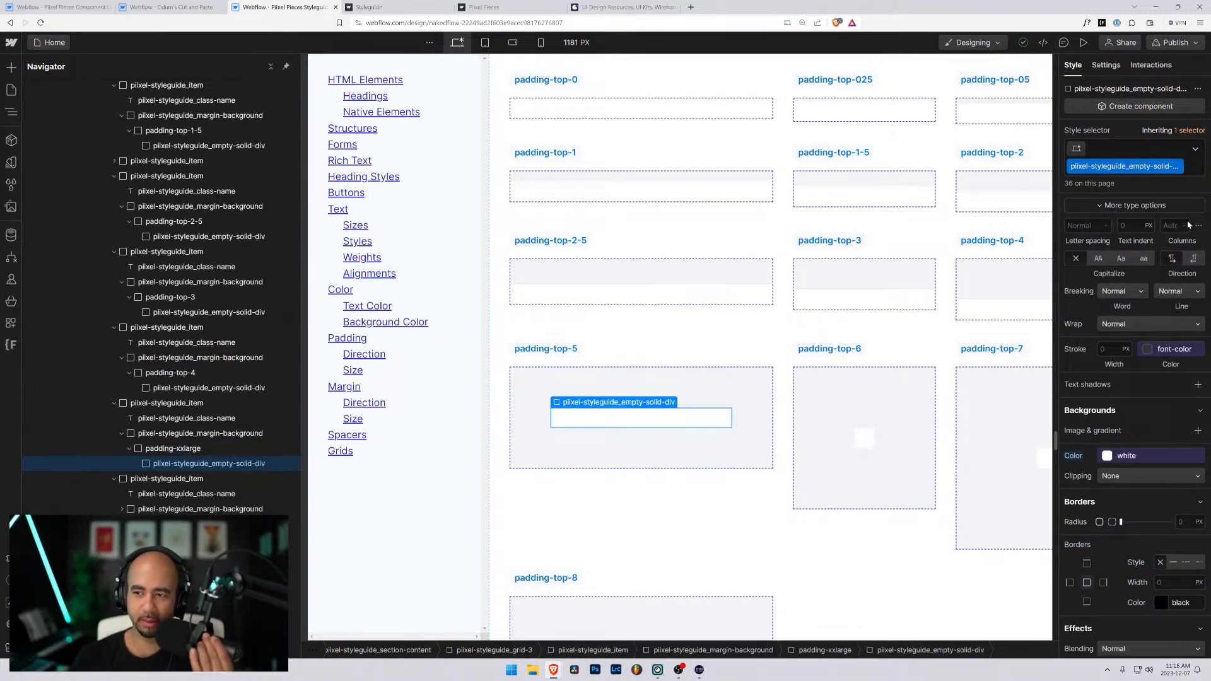
pyautogui.hotkey('ctrl', 'Up')
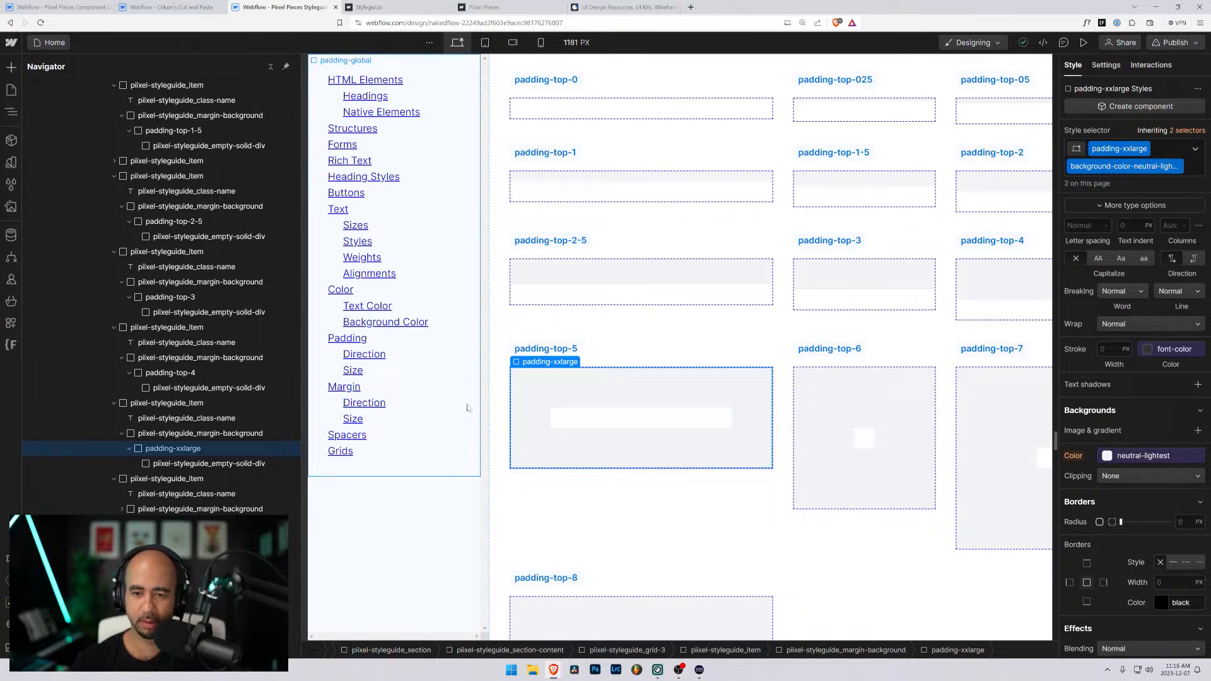
pyautogui.click(544, 349)
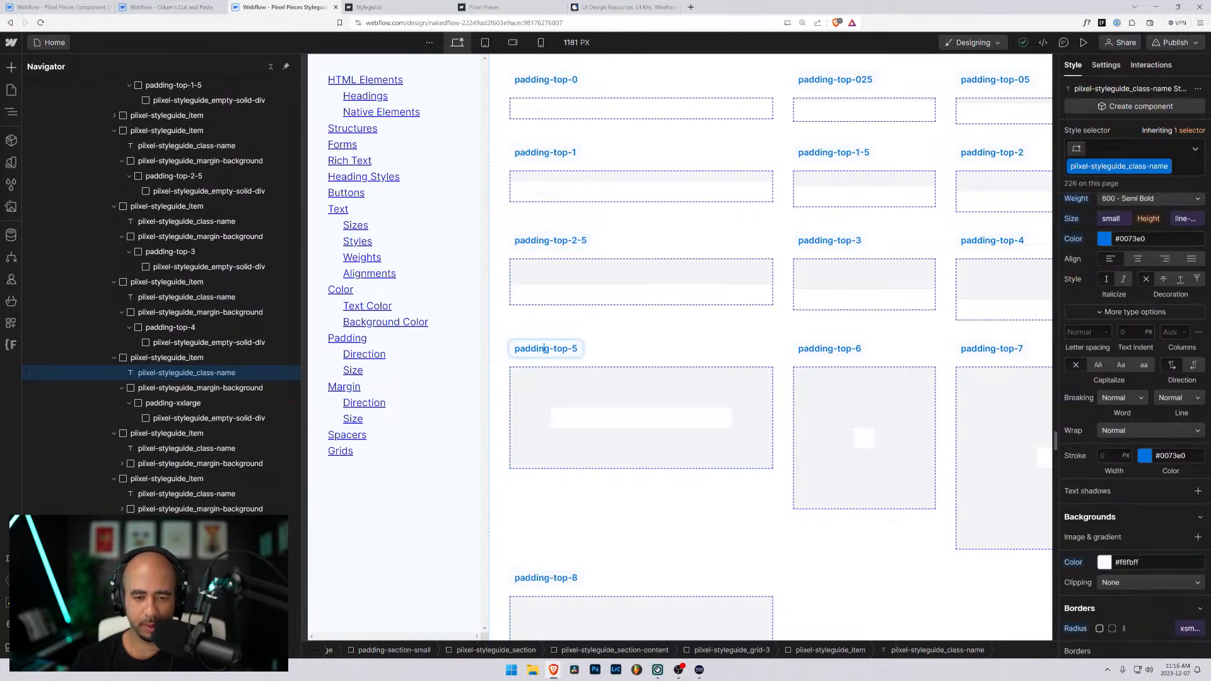
pyautogui.hotkey('ctrl', 'a')
pyautogui.hotkey('ctrl', 'c')
pyautogui.click(586, 402)
# - Replace the padding-xxlarge and background classes on the block under the padding-top-5 label with a new class named padding-top-5
pyautogui.click(591, 417)
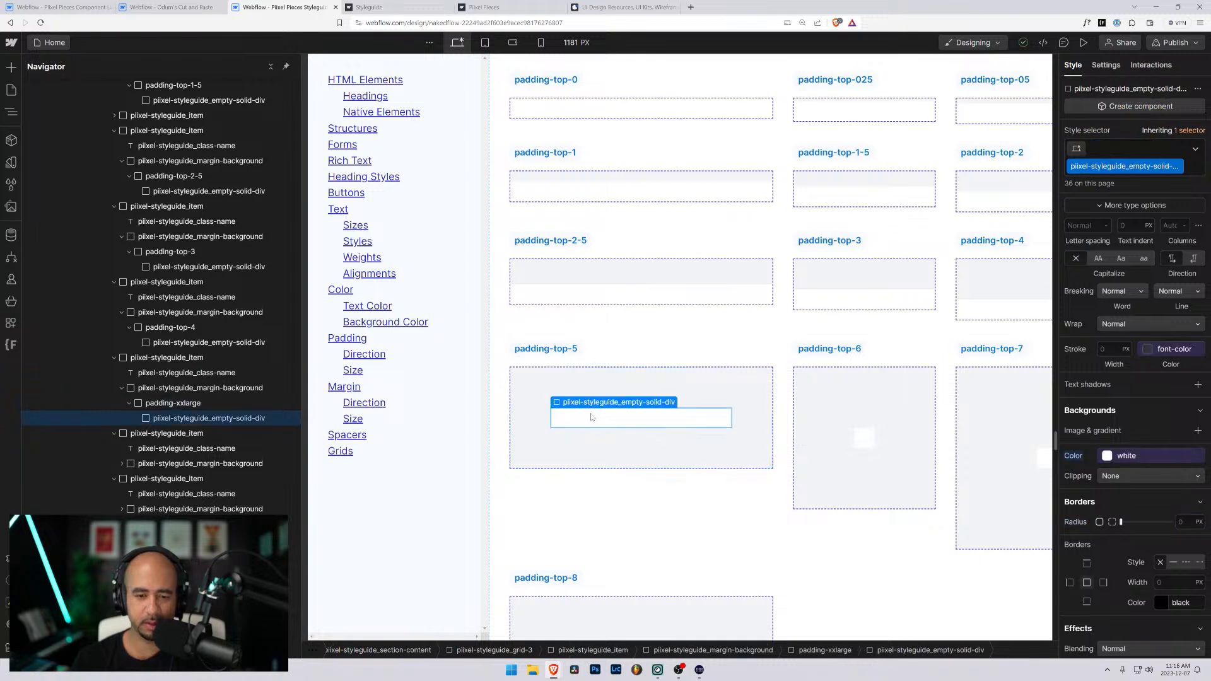
pyautogui.press('Up')
pyautogui.hotkey('ctrl', 'Return')
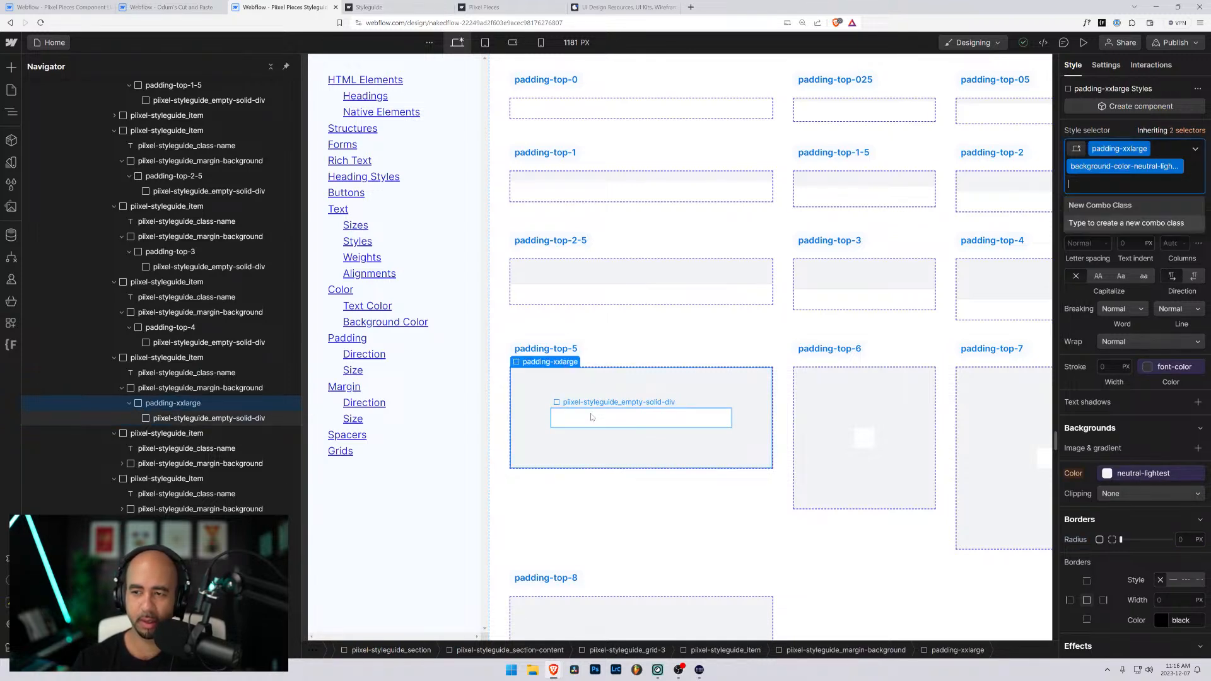
pyautogui.press('BackSpace')
pyautogui.press('BackSpace')
pyautogui.hotkey('ctrl', 'v')
pyautogui.press('Return')
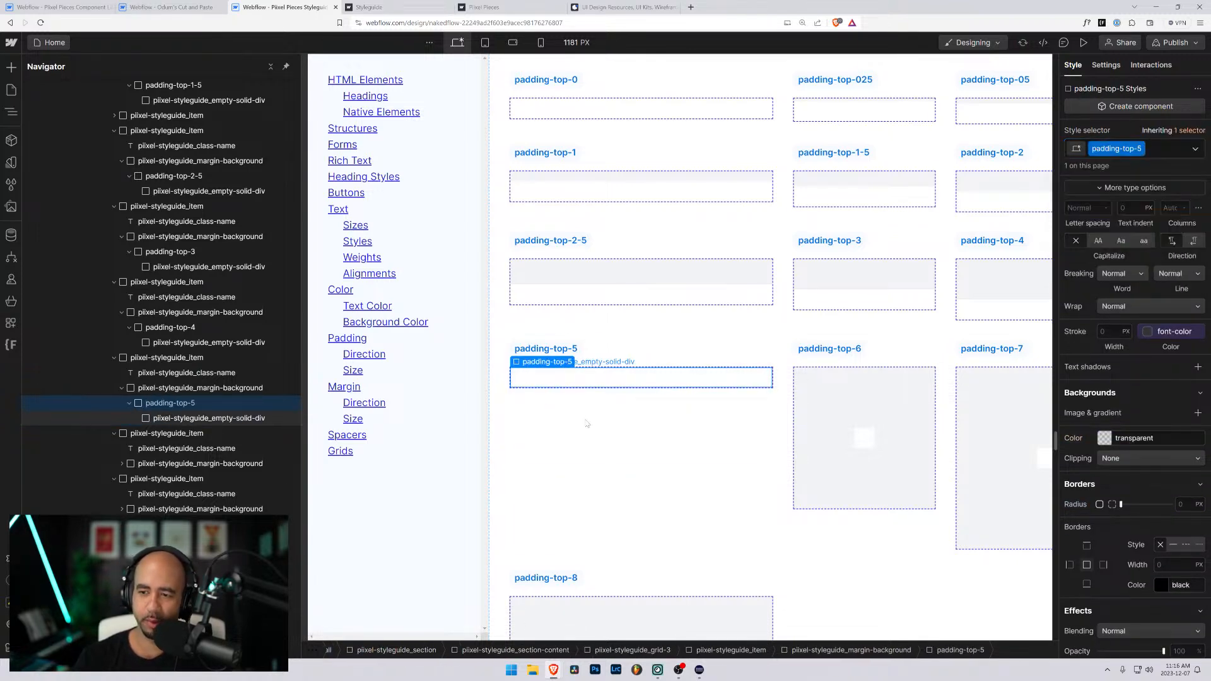
# - Set the top padding of the padding-top-5 class to 5rem
pyautogui.scroll(5, 1120, 236)
pyautogui.scroll(3, 1120, 237)
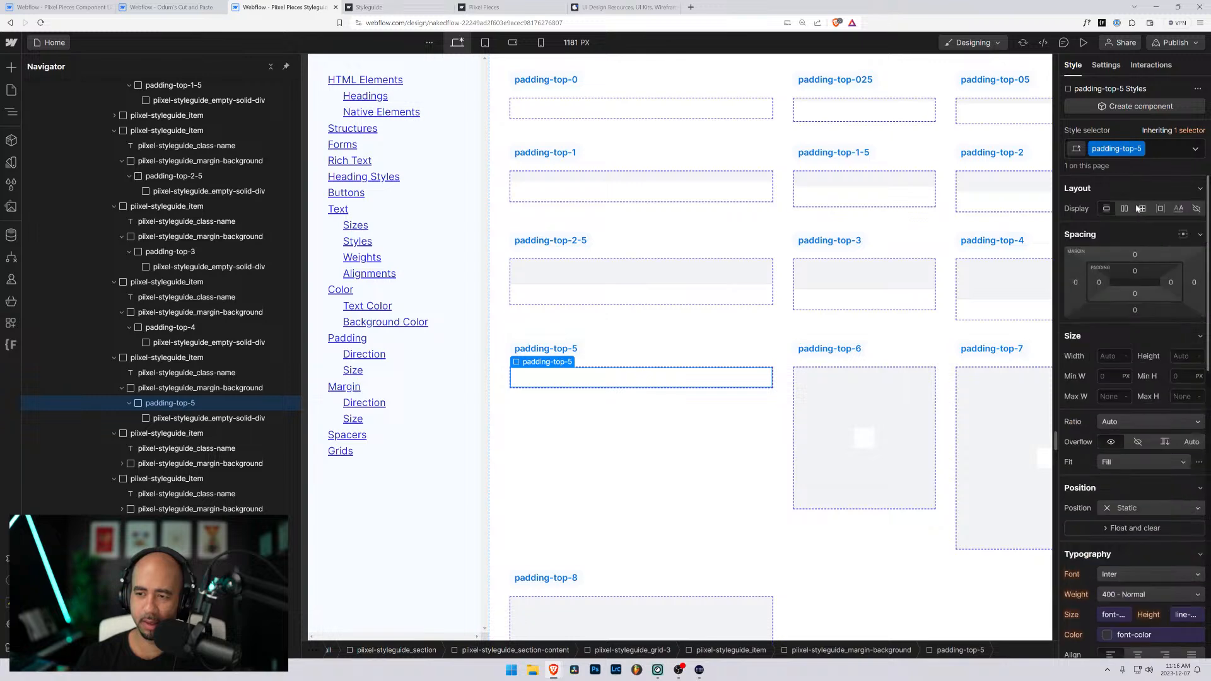
pyautogui.click(1136, 271)
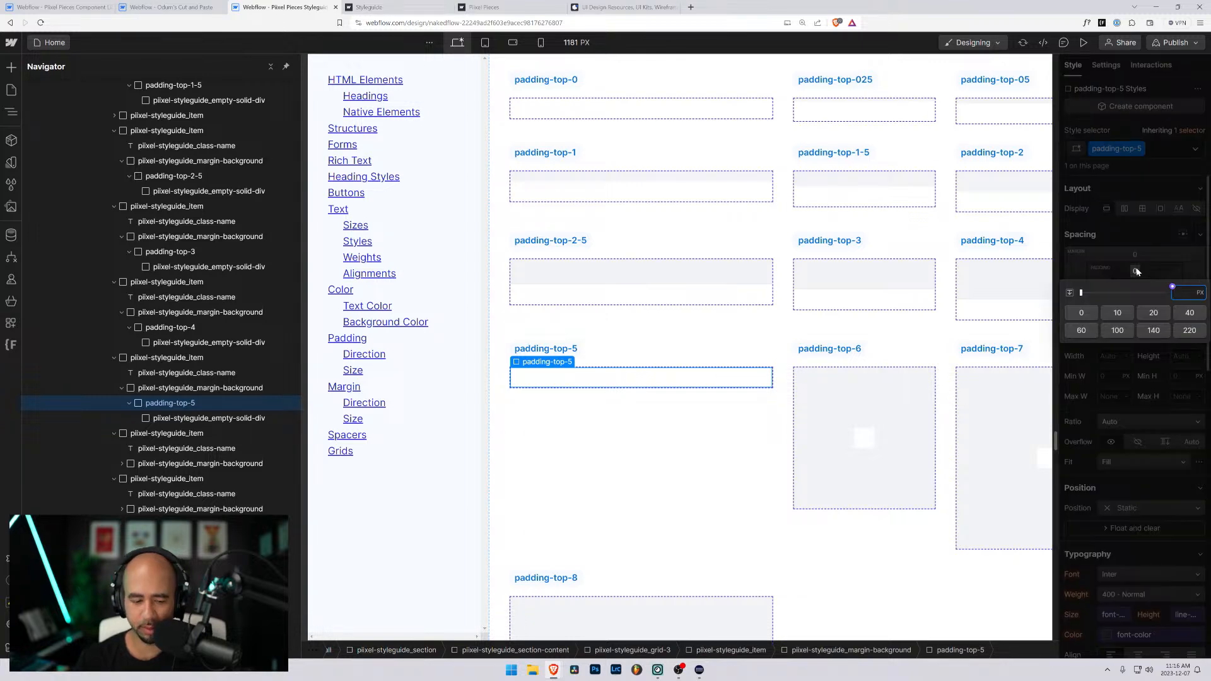
pyautogui.write('5rem')
pyautogui.press('Return')
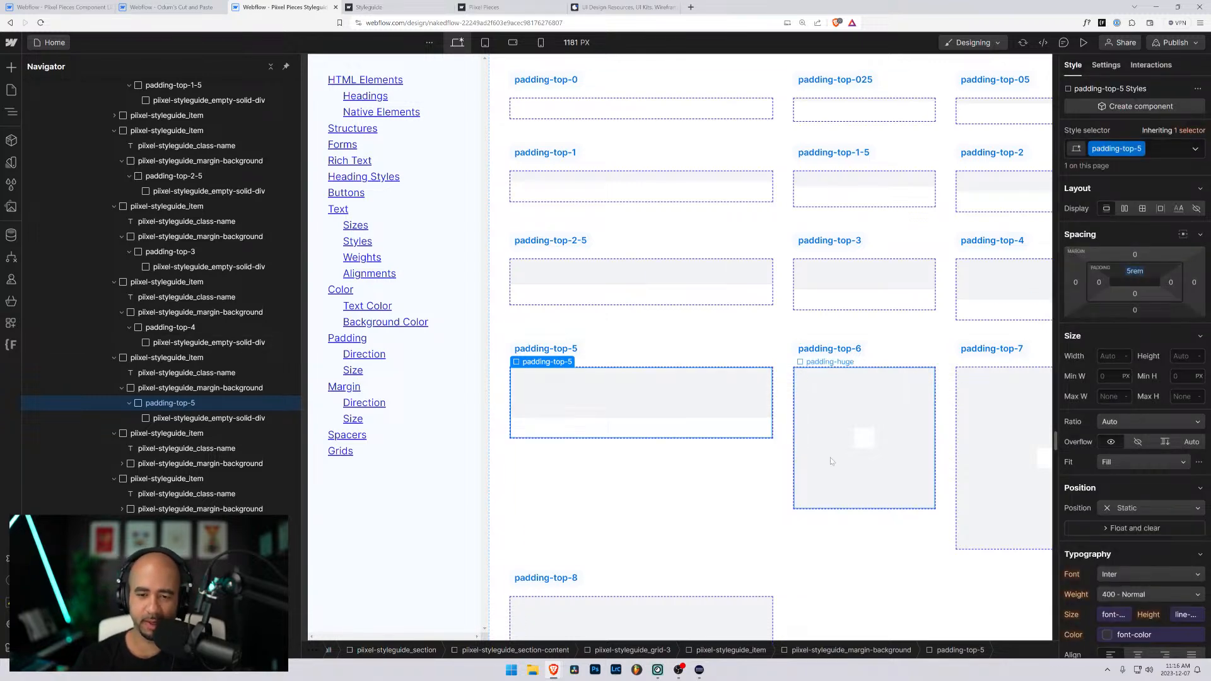
# - Replace the padding-huge and background classes on the block under the padding-top-6 label with a new class named padding-top-6
pyautogui.click(861, 443)
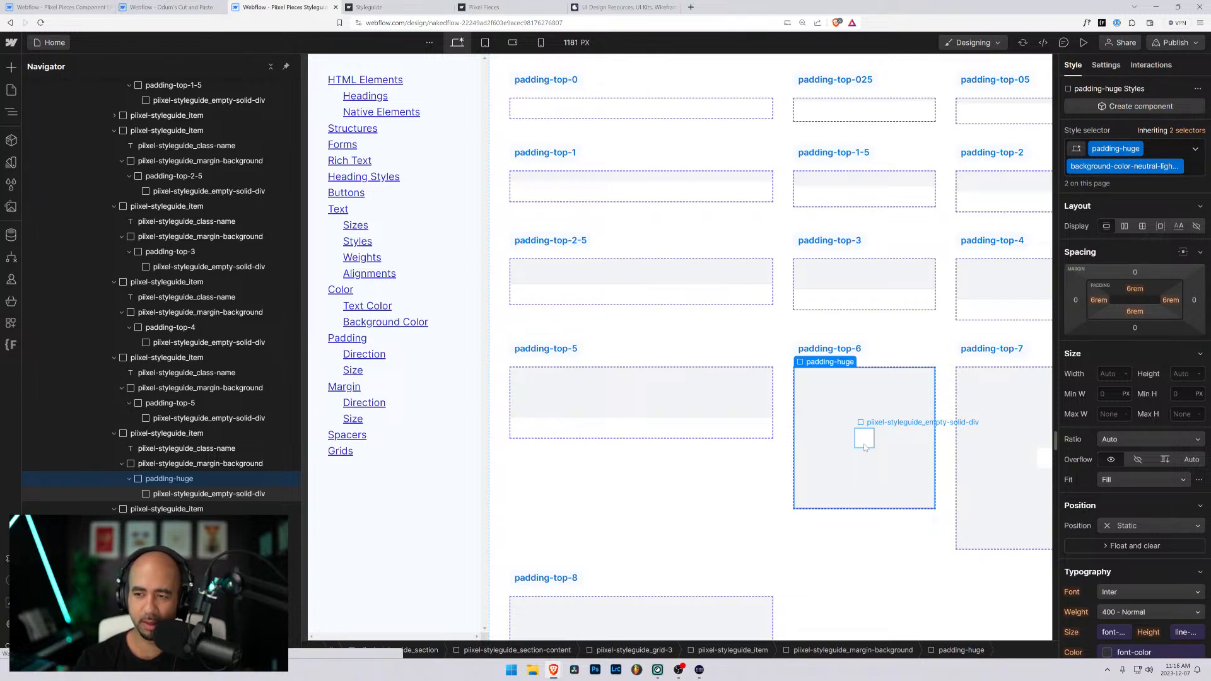
pyautogui.hotkey('ctrl', 'Return')
pyautogui.press('BackSpace')
pyautogui.press('BackSpace')
pyautogui.hotkey('ctrl', 'v')
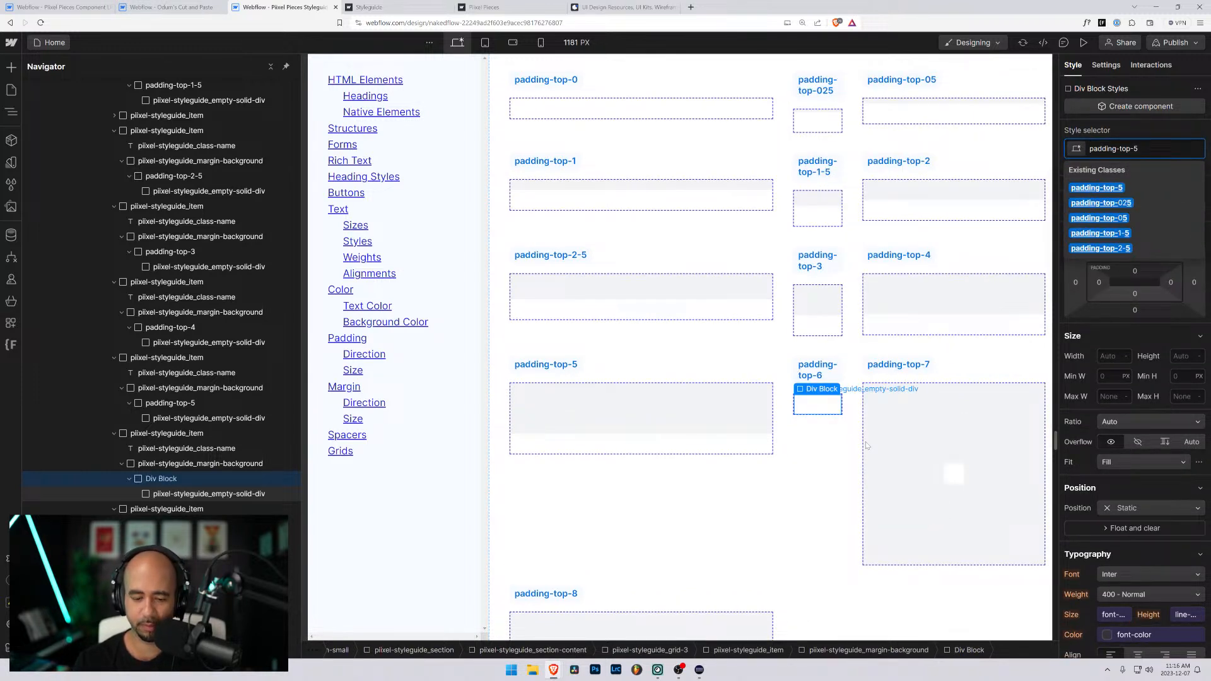
pyautogui.press('BackSpace')
pyautogui.write('6')
pyautogui.press('Return')
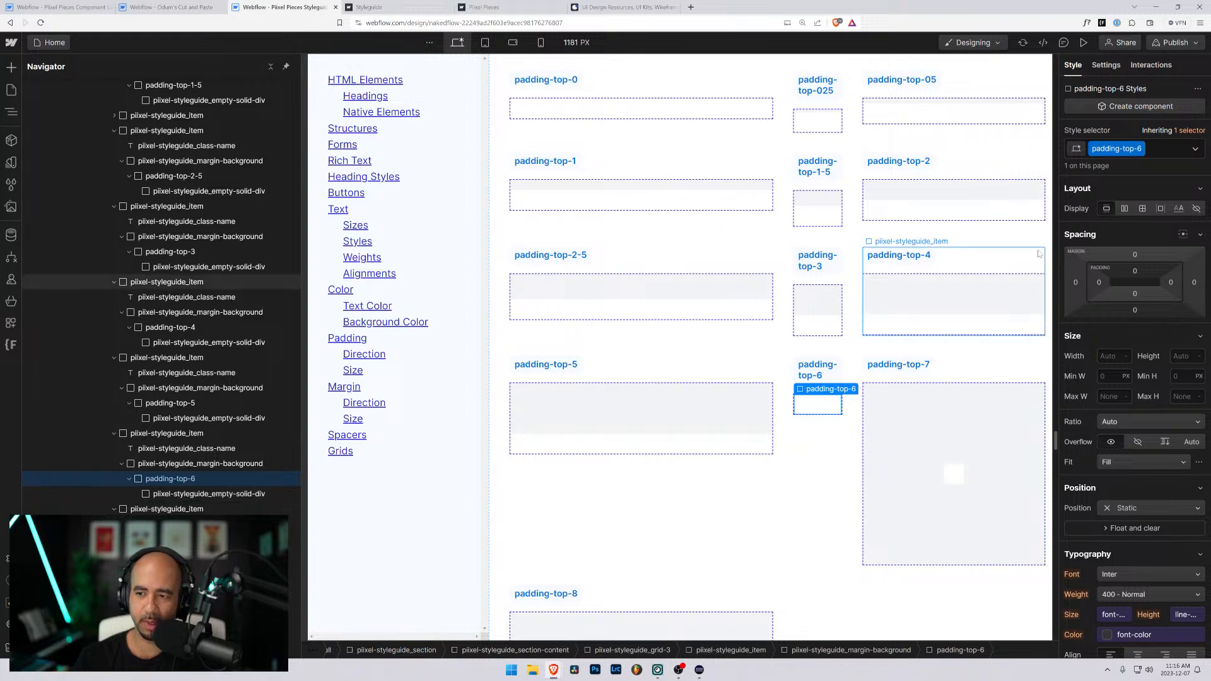
# - Set the top padding of the padding-top-6 class to 6rem
pyautogui.click(1134, 272)
pyautogui.write('6rem')
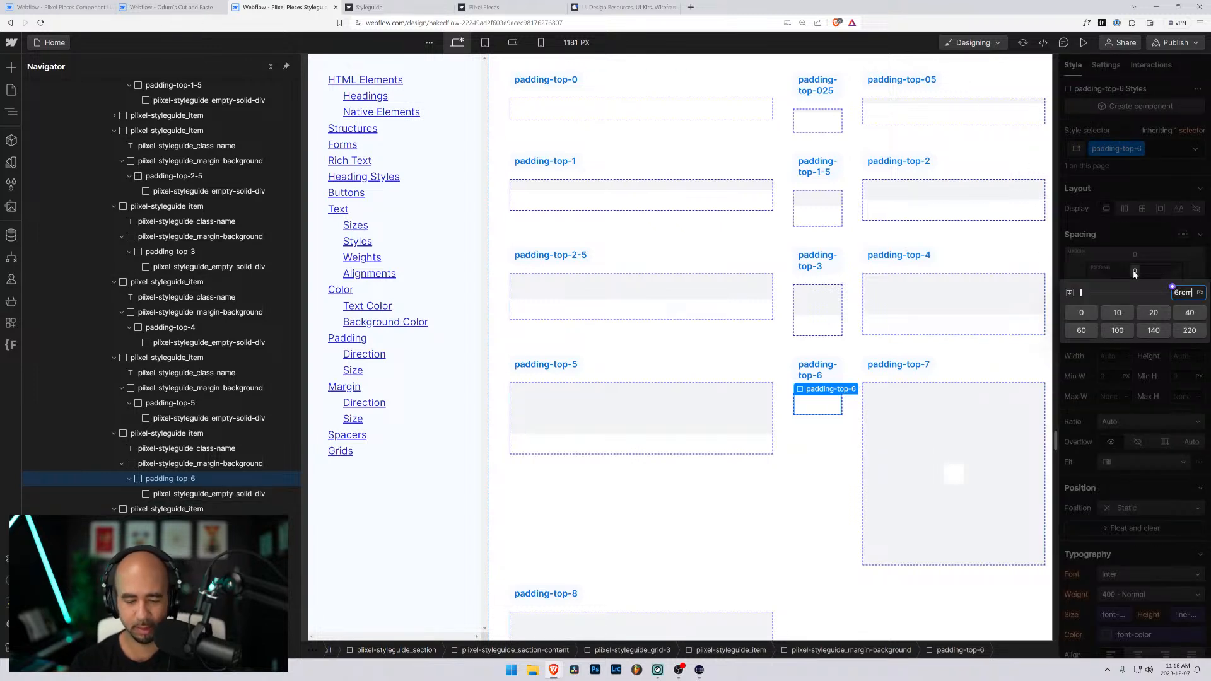
pyautogui.press('Return')
# - Replace the padding-xhuge and background classes on the block under the padding-top-7 label with a new class named padding-top-7
pyautogui.click(953, 473)
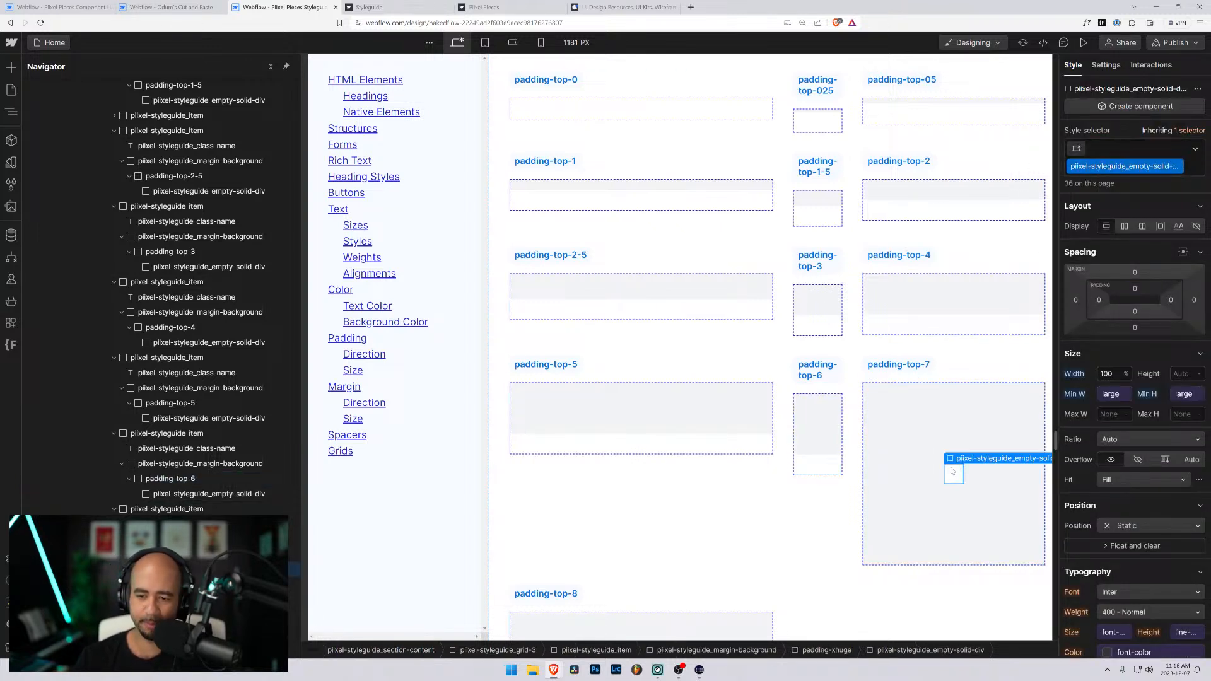
pyautogui.press('Up')
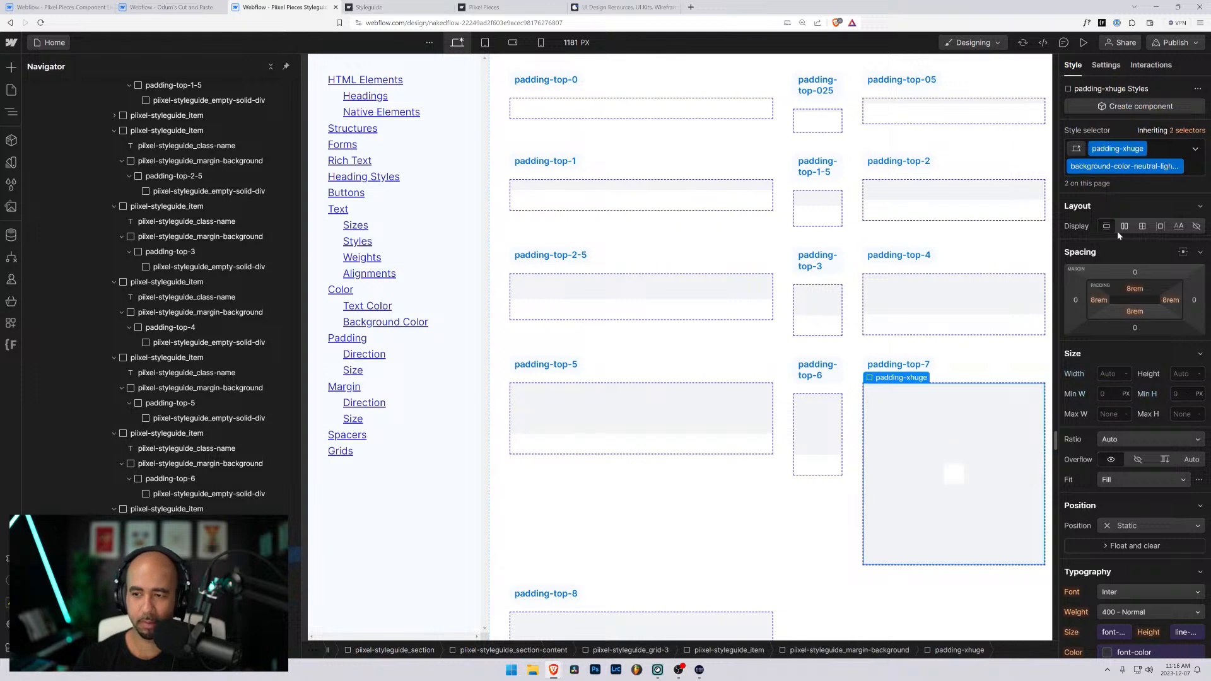
pyautogui.hotkey('ctrl', 'Return')
pyautogui.press('BackSpace')
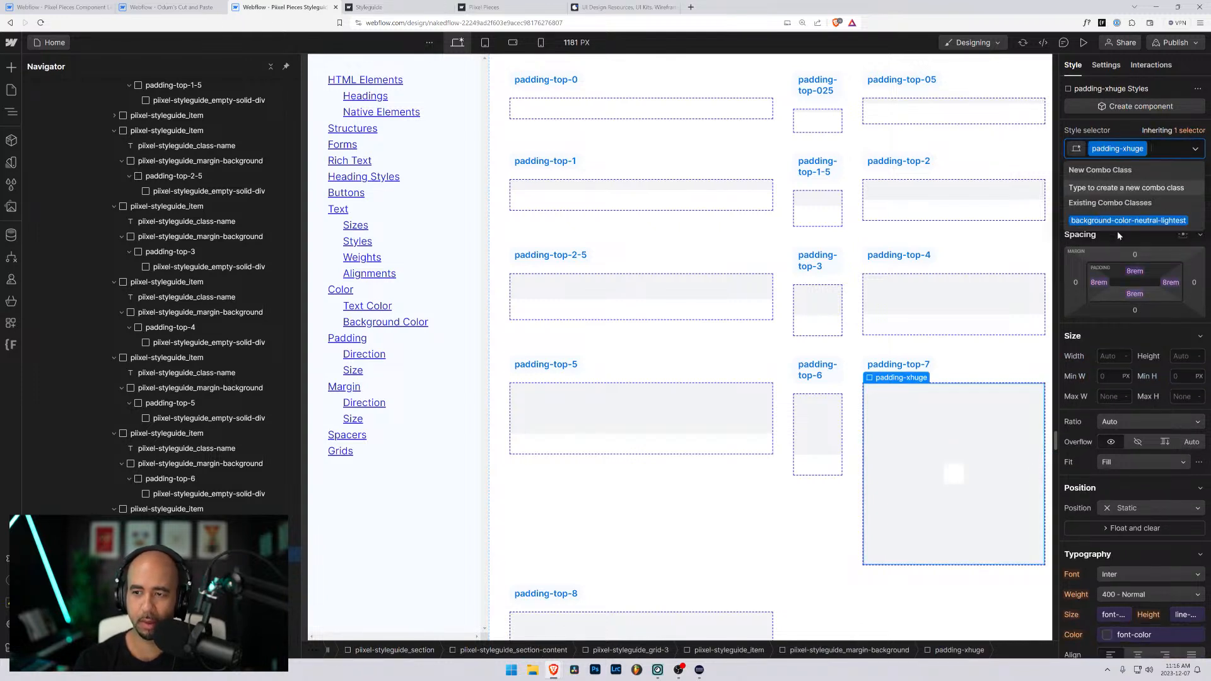
pyautogui.press('BackSpace')
pyautogui.hotkey('ctrl', 'v')
pyautogui.press('BackSpace')
pyautogui.write('7')
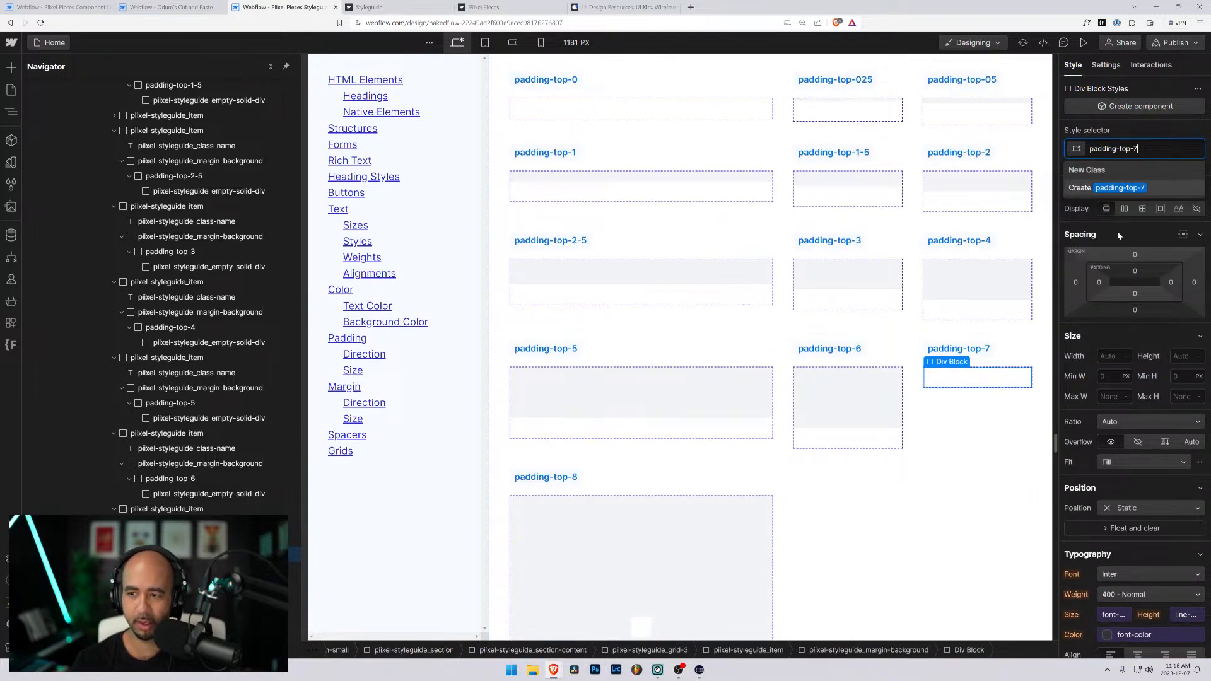
pyautogui.press('Return')
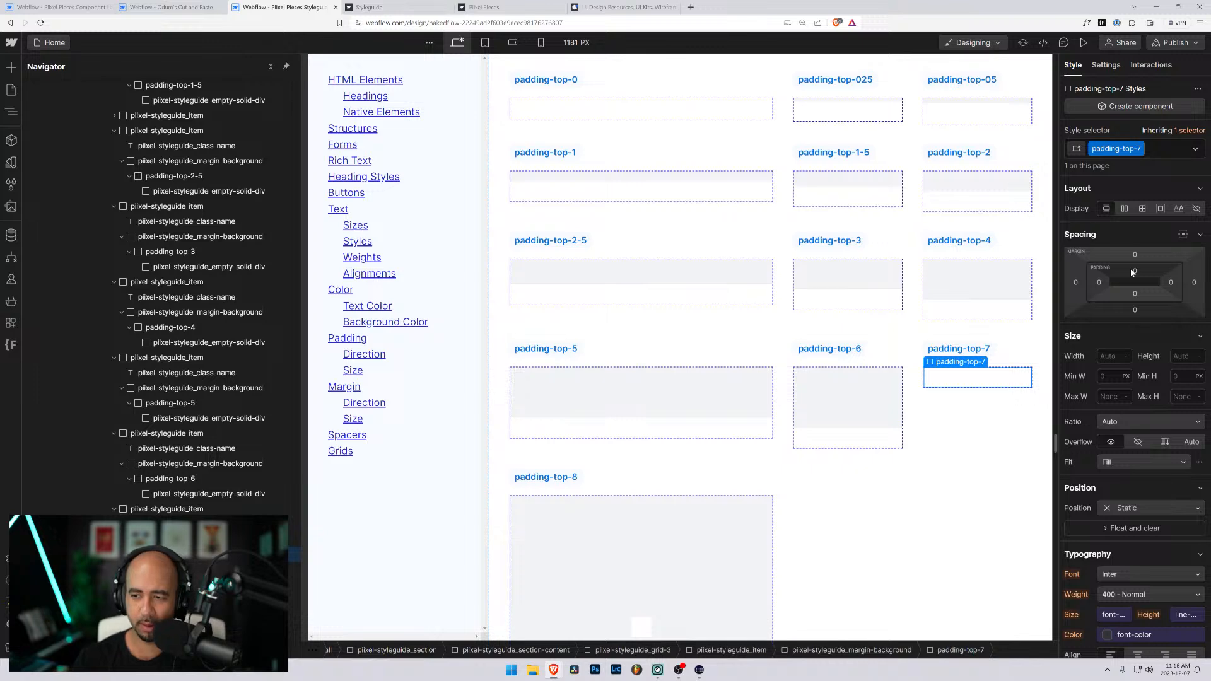
# - Set the top padding of the padding-top-7 class to 7rem
pyautogui.click(1135, 272)
pyautogui.write('7rem')
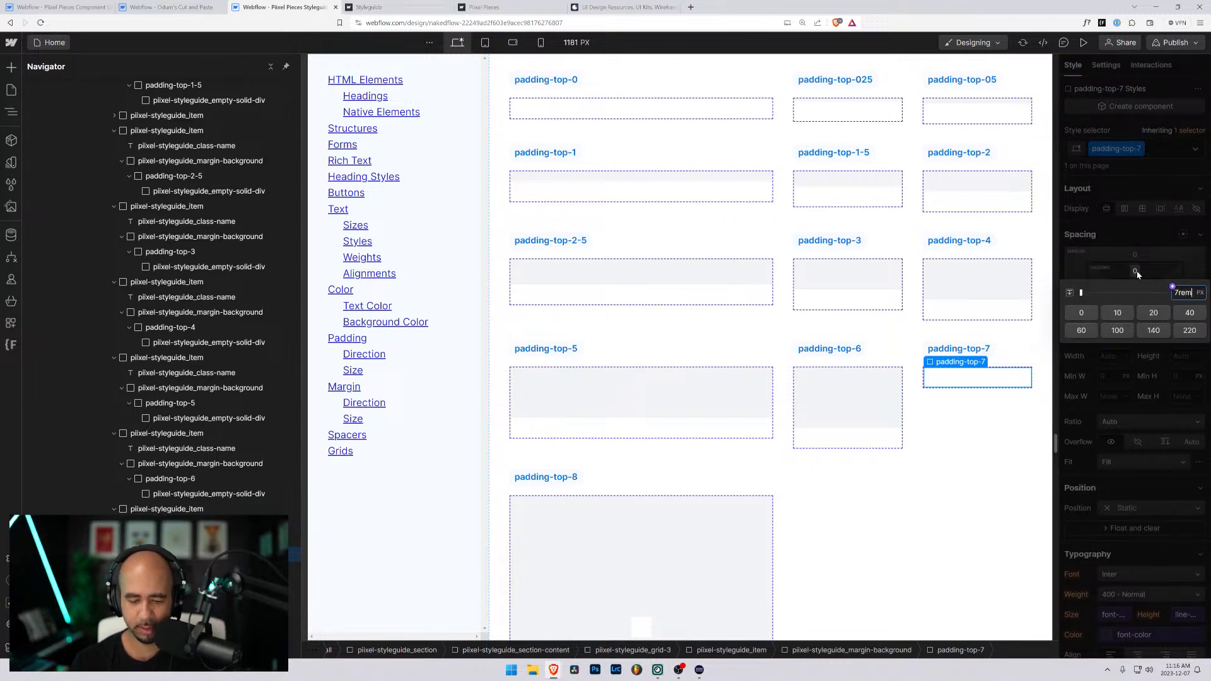
pyautogui.press('Return')
pyautogui.scroll(-3, 651, 296)
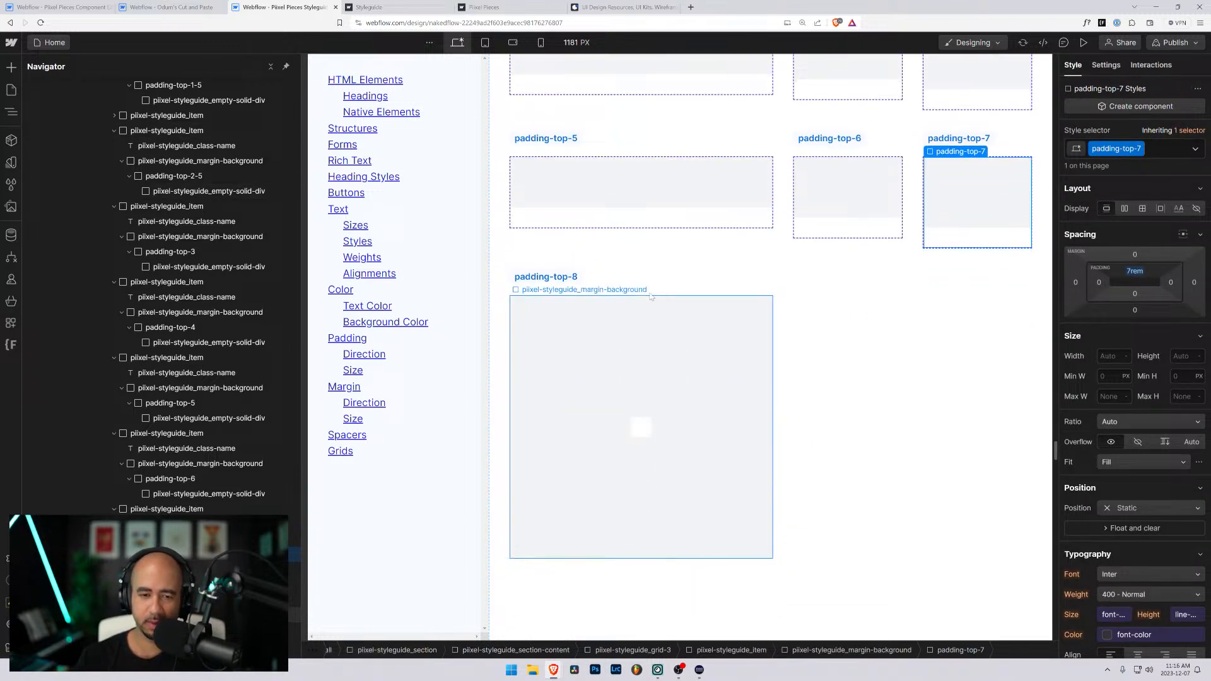
# - Duplicate the padding-top-8 styleguide item twice and copy its label text
pyautogui.click(592, 297)
pyautogui.hotkey('ctrl', 'd')
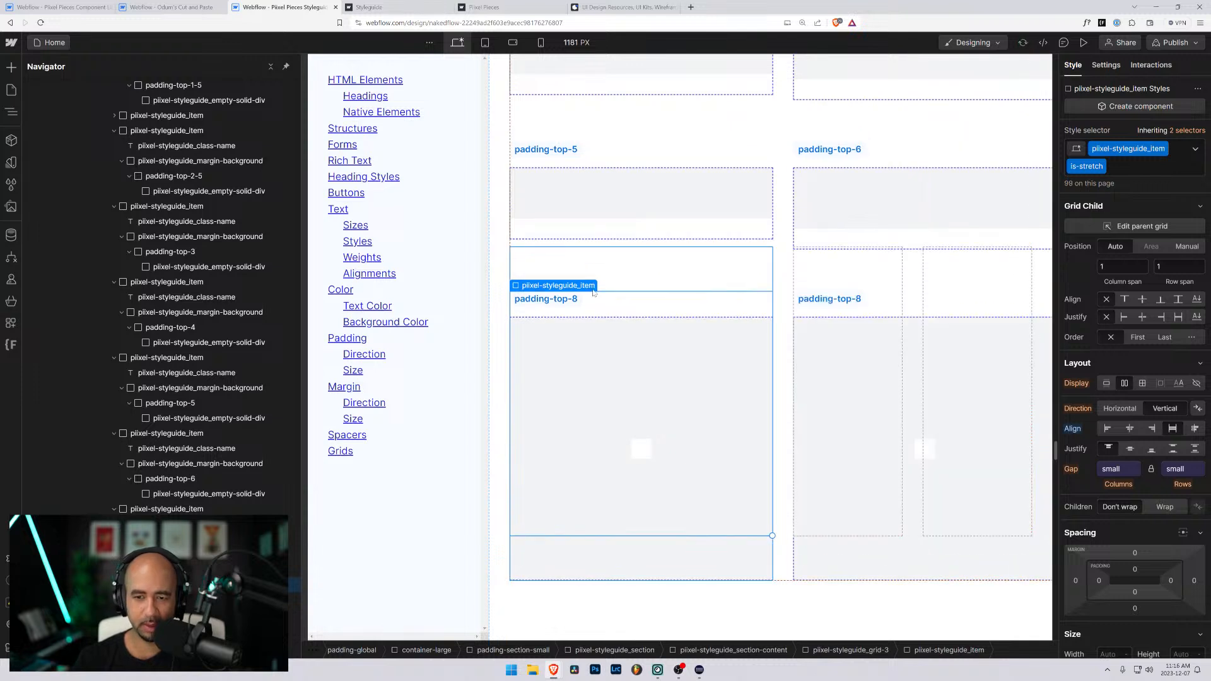
pyautogui.doubleClick(575, 278)
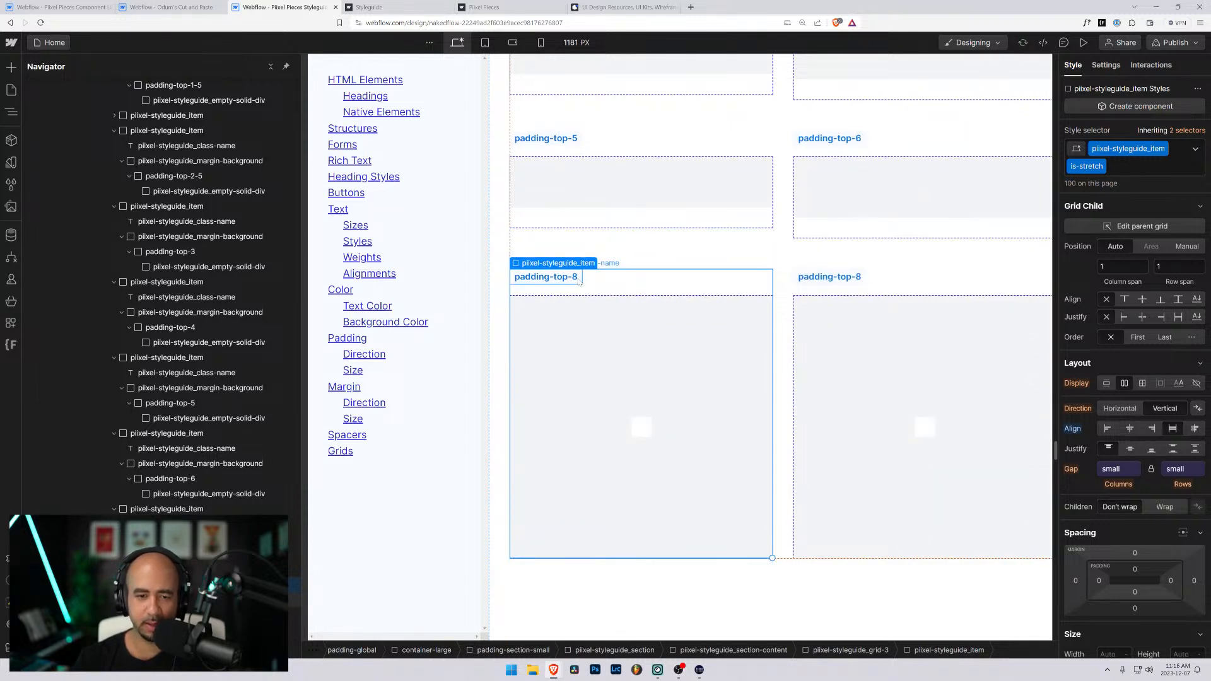
pyautogui.doubleClick(574, 277)
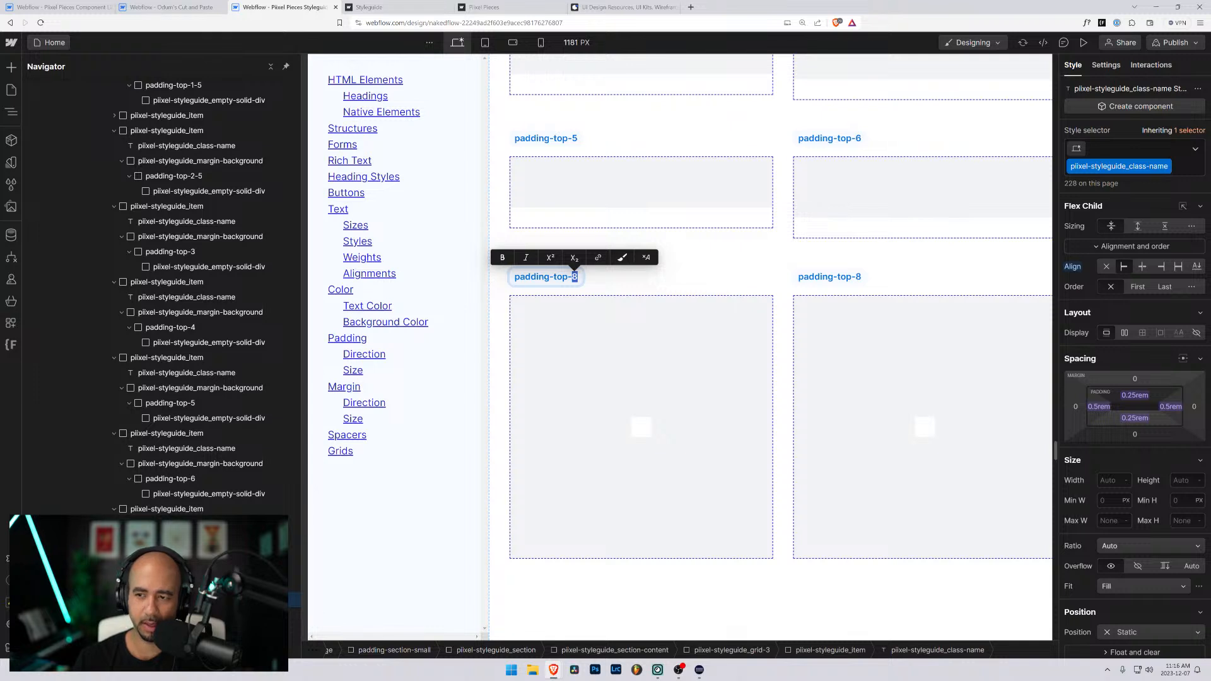
pyautogui.hotkey('ctrl', 'a')
pyautogui.hotkey('ctrl', 'c')
pyautogui.press('Escape')
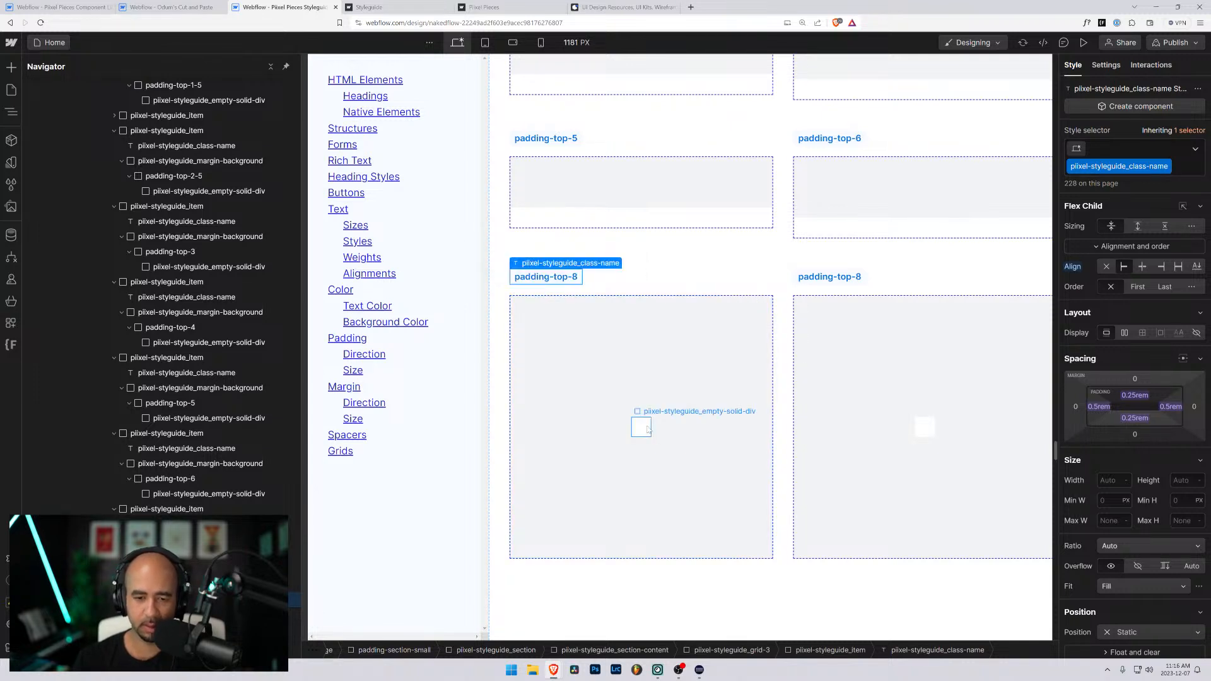
# - Replace the padding-xxhuge and background classes on the first padding-top-8 item's block with a new class named padding-top-8
pyautogui.click(648, 430)
pyautogui.hotkey('ctrl', 'Return')
pyautogui.press('BackSpace')
pyautogui.press('BackSpace')
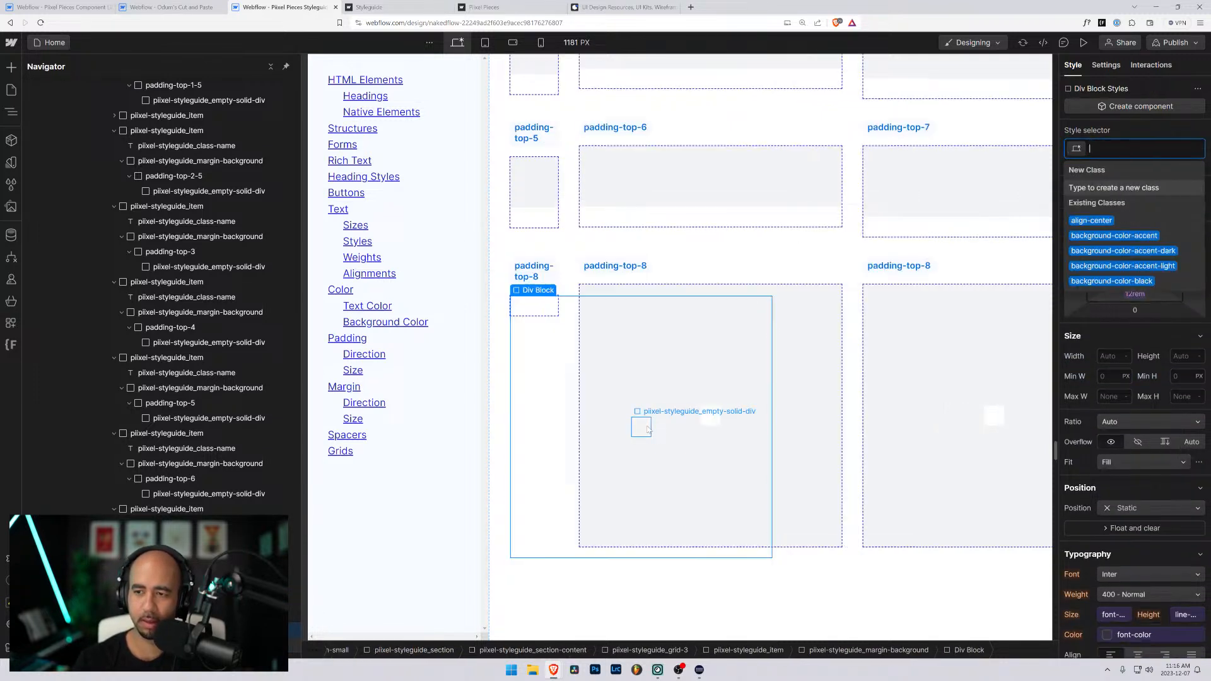
pyautogui.hotkey('ctrl', 'v')
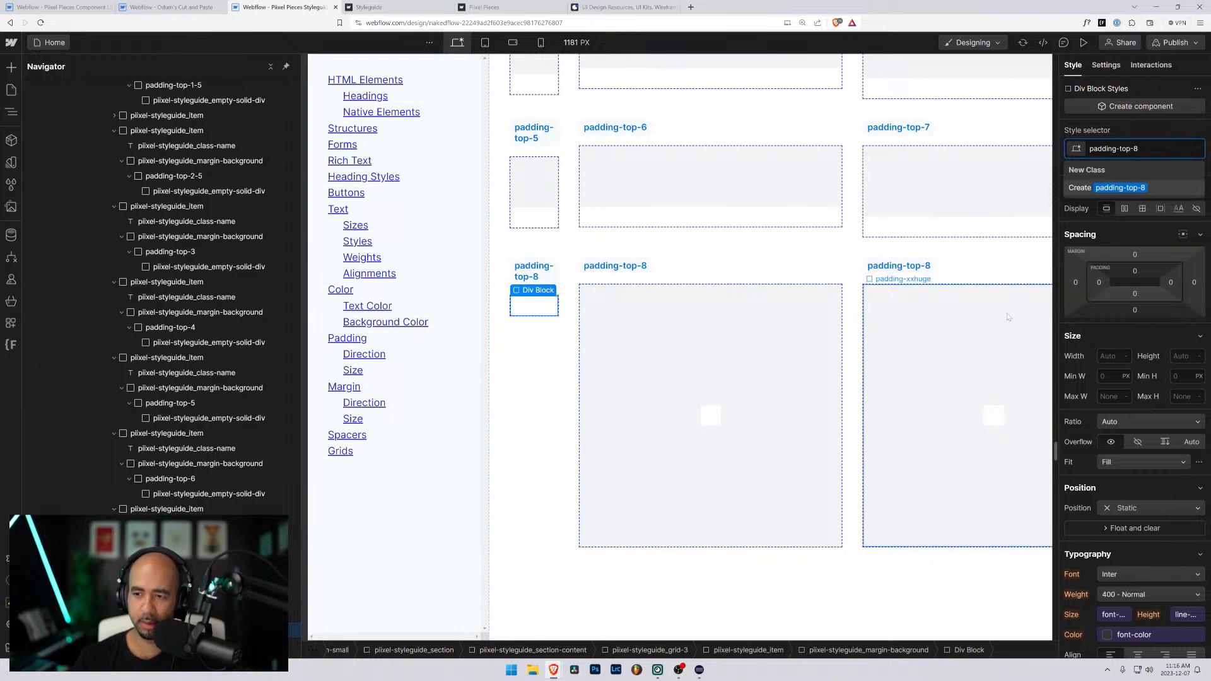
pyautogui.press('Return')
# - Set the top padding of the padding-top-8 class to 8rem
pyautogui.click(1134, 272)
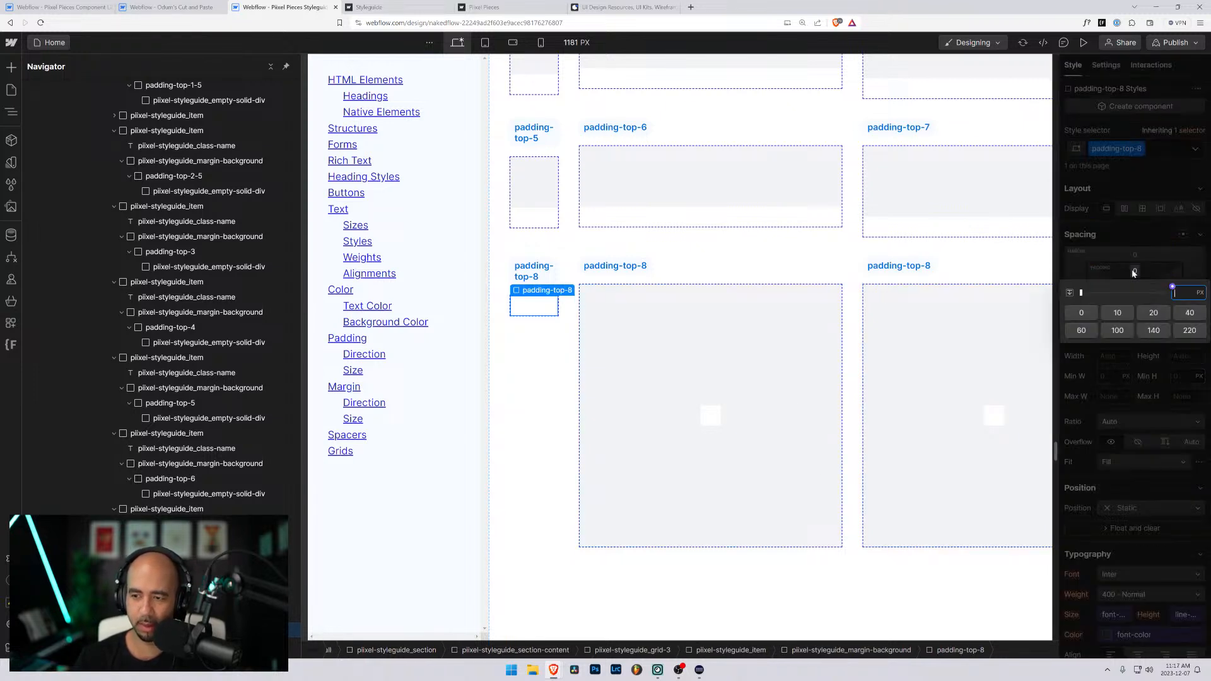
pyautogui.write('8rem')
pyautogui.press('Return')
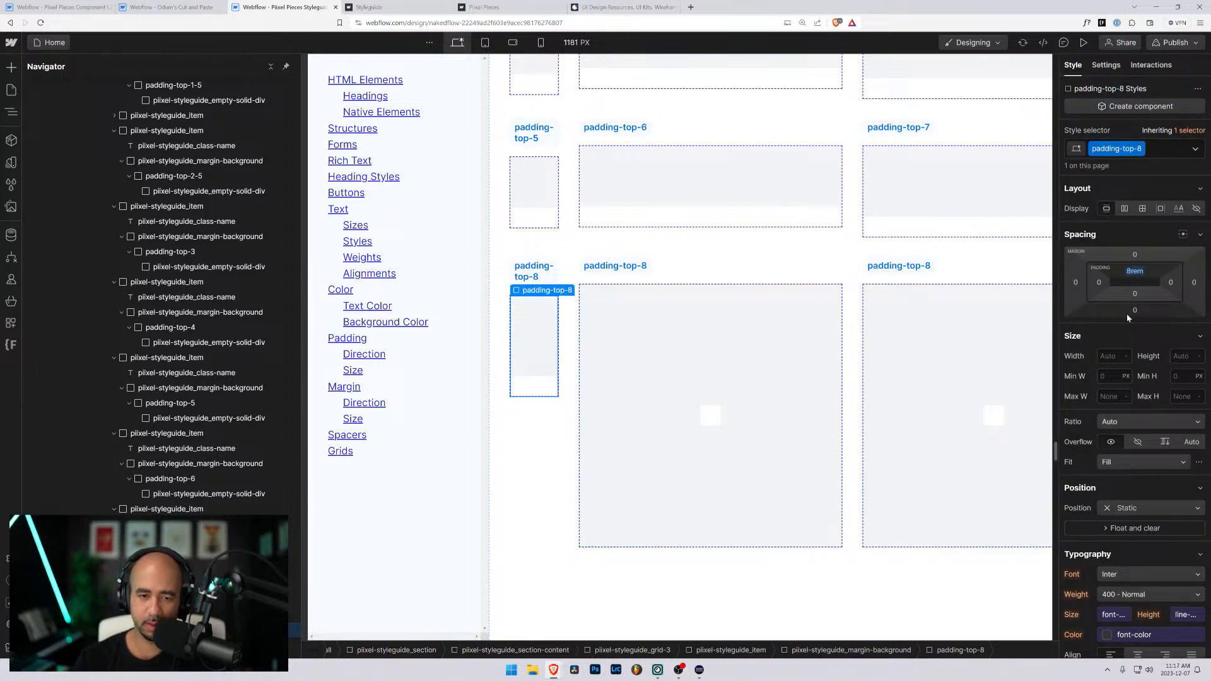
# - Replace the padding-xxhuge and background classes on the first duplicated item's block with a new class named padding-top-9
pyautogui.click(710, 414)
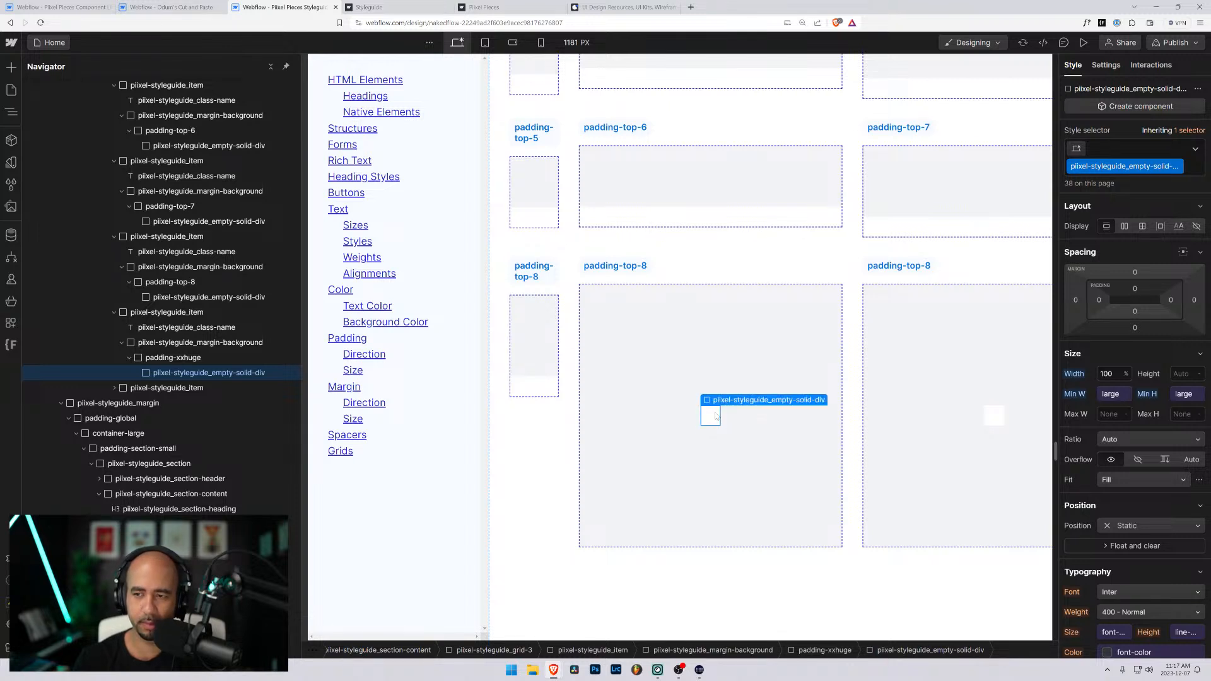
pyautogui.press('Up')
pyautogui.hotkey('ctrl', 'Return')
pyautogui.press('BackSpace')
pyautogui.press('BackSpace')
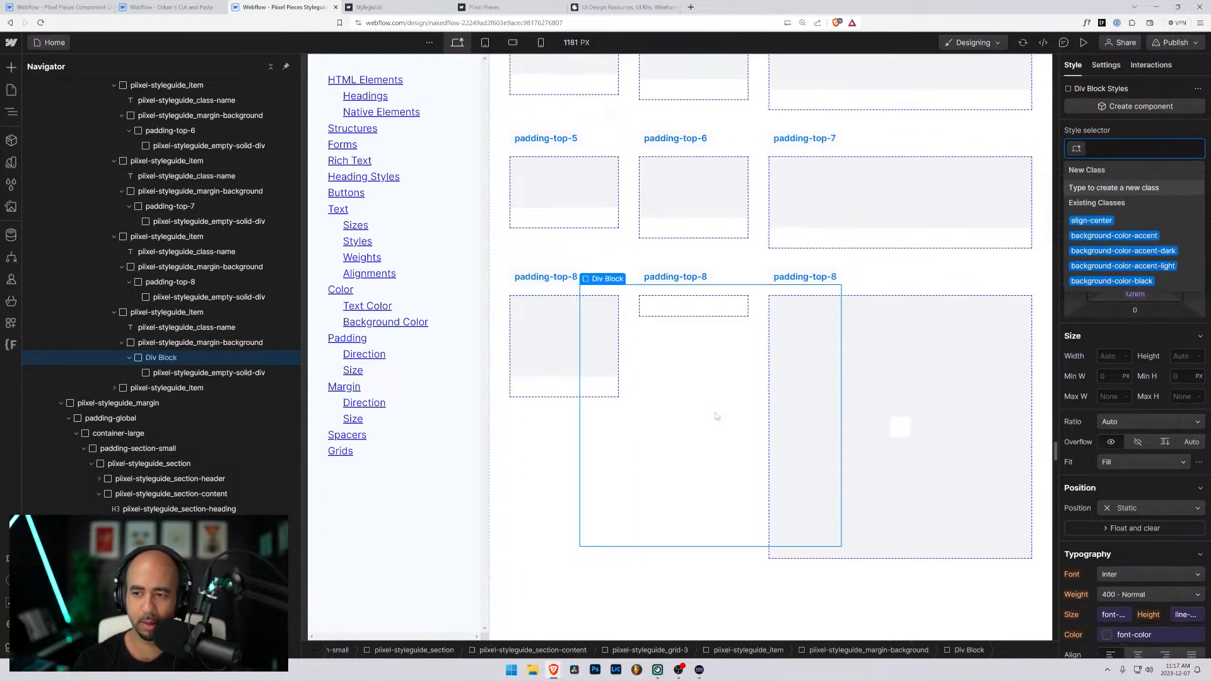
pyautogui.write('padding-top-9')
pyautogui.press('Return')
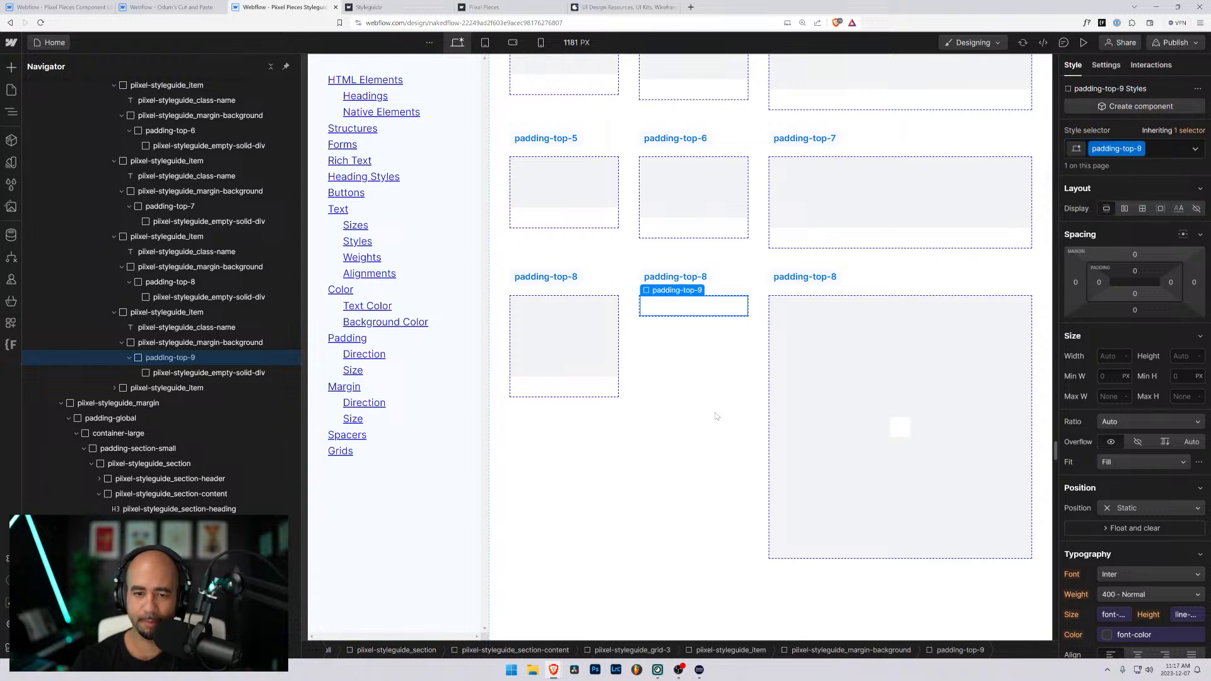
# - Set the top padding of the padding-top-9 class to 9rem
pyautogui.click(1135, 273)
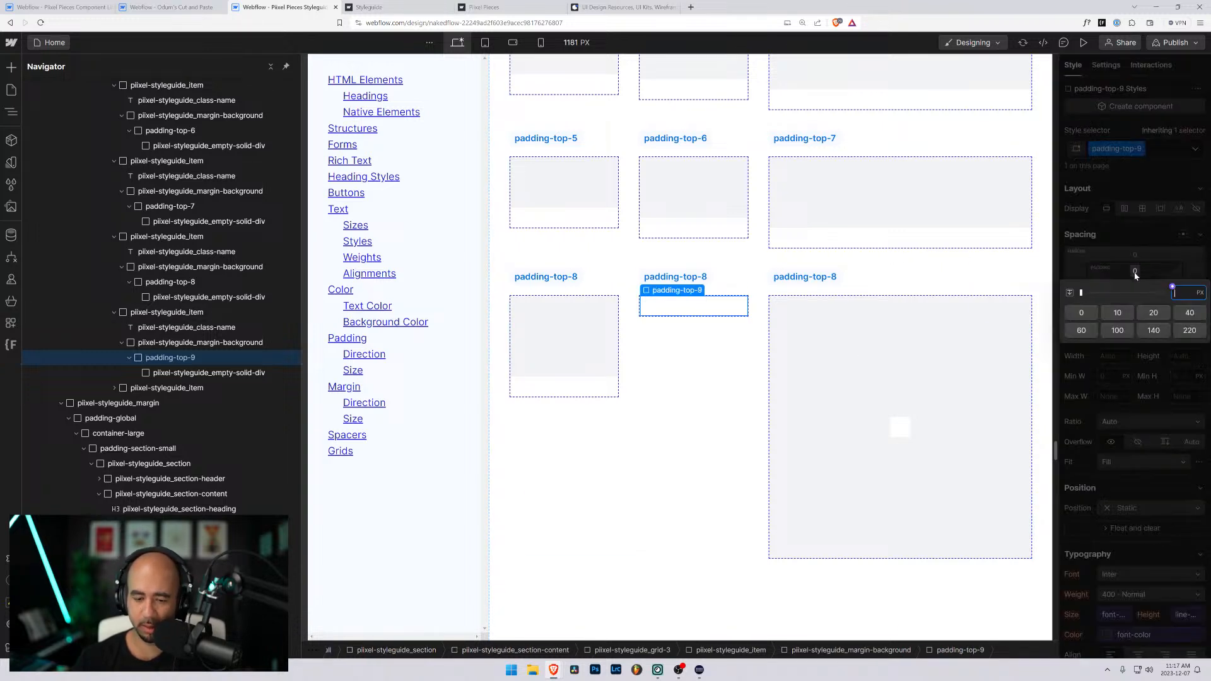
pyautogui.write('9rem')
pyautogui.press('Return')
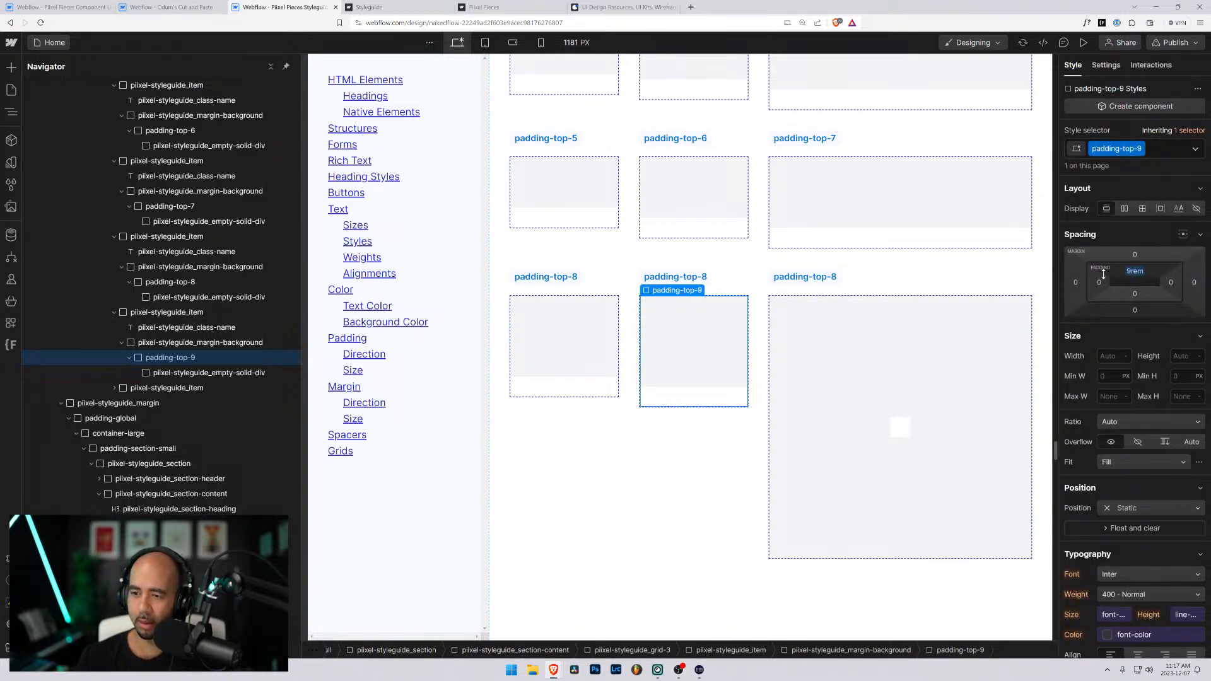
# - Replace the padding-xxhuge and background classes on the last duplicated item's block with a new class named padding-top-10
pyautogui.click(900, 427)
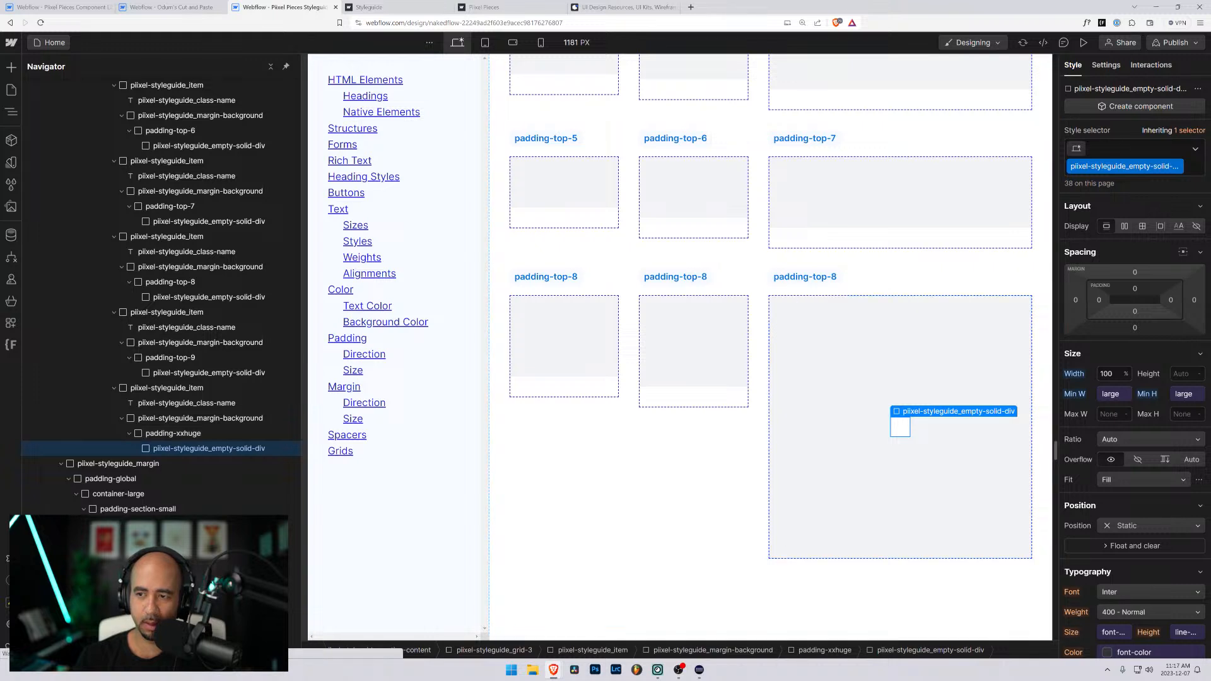
pyautogui.press('Up')
pyautogui.click(1153, 151)
pyautogui.press('BackSpace')
pyautogui.press('BackSpace')
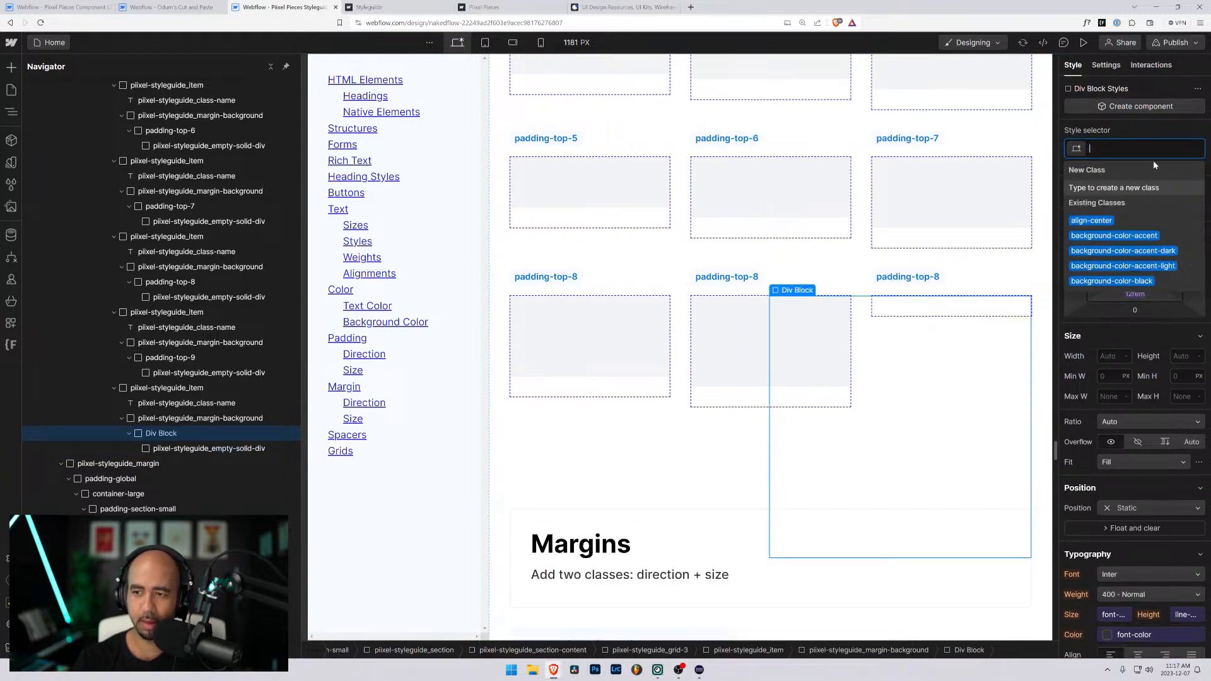
pyautogui.write('padding-top-10')
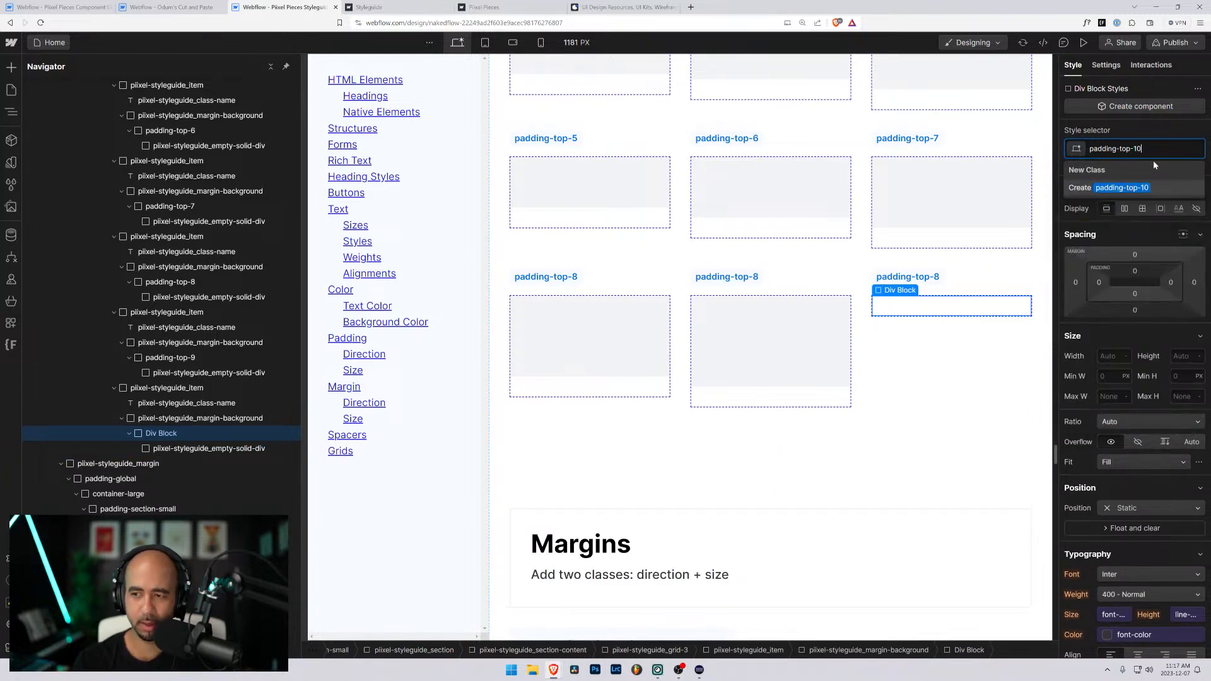
pyautogui.press('Return')
# - Set the top padding of the padding-top-10 class to 10rem
pyautogui.click(1132, 271)
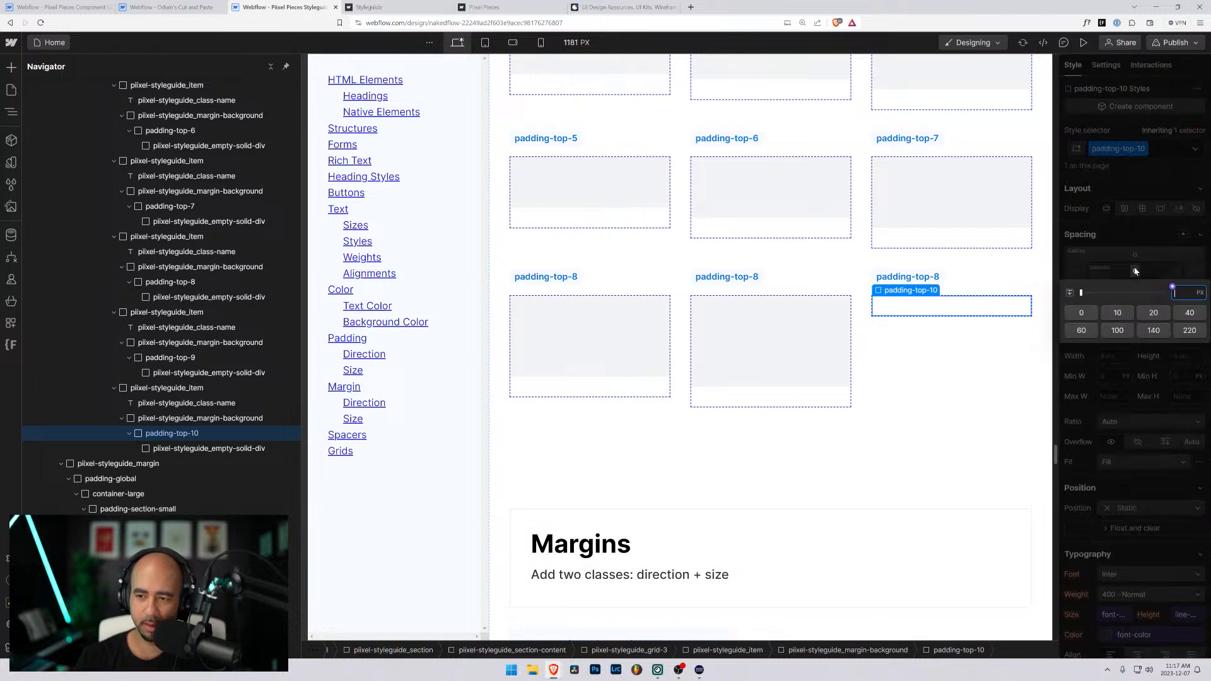
pyautogui.write('10rem')
pyautogui.press('Return')
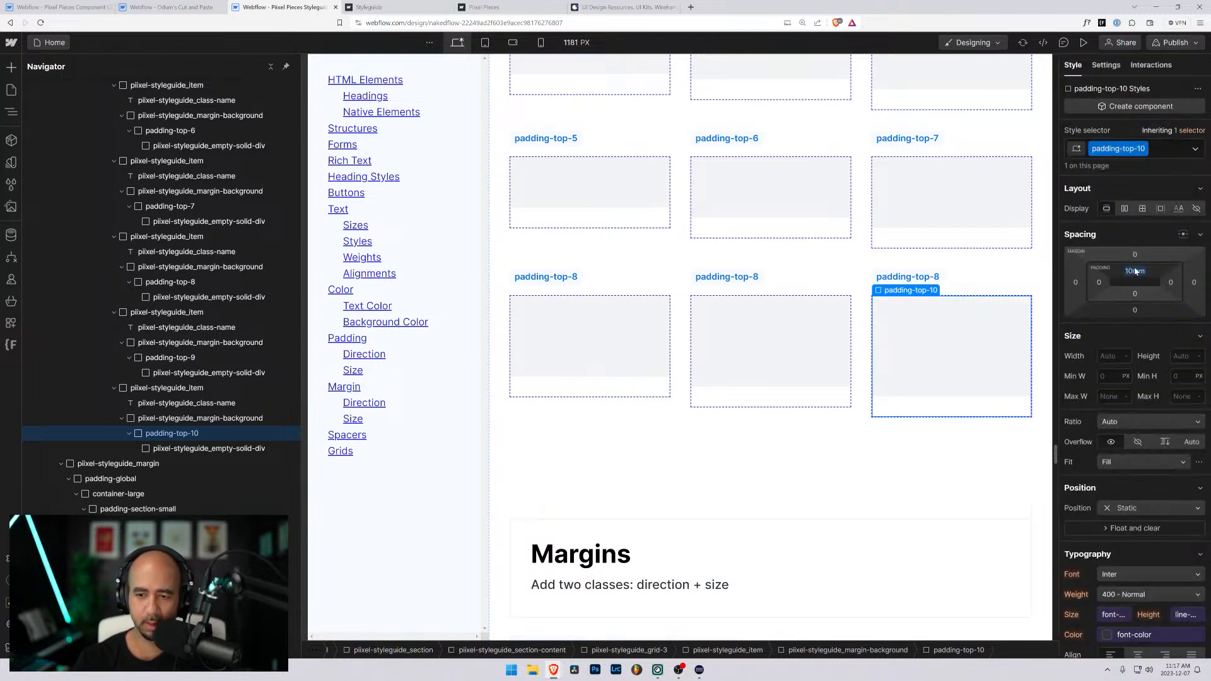
# - Change the labels of the two duplicated items to padding-top-9 and padding-top-10
pyautogui.click(754, 278)
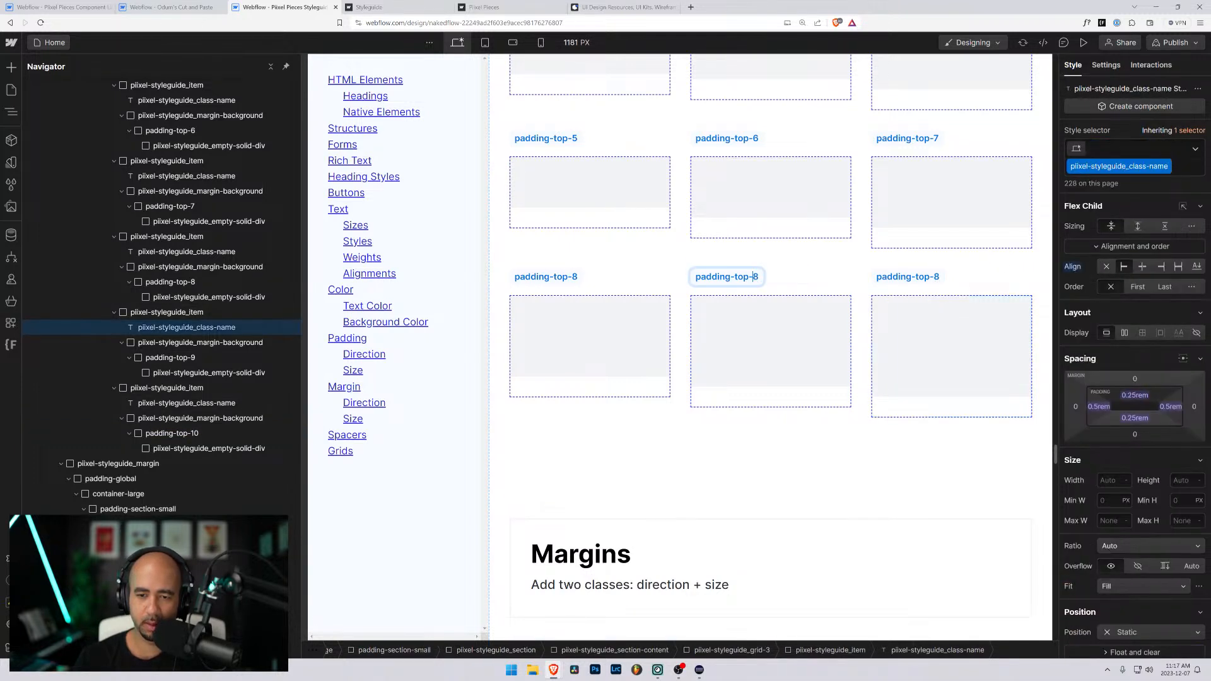
pyautogui.doubleClick(755, 278)
pyautogui.write('9')
pyautogui.click(908, 276)
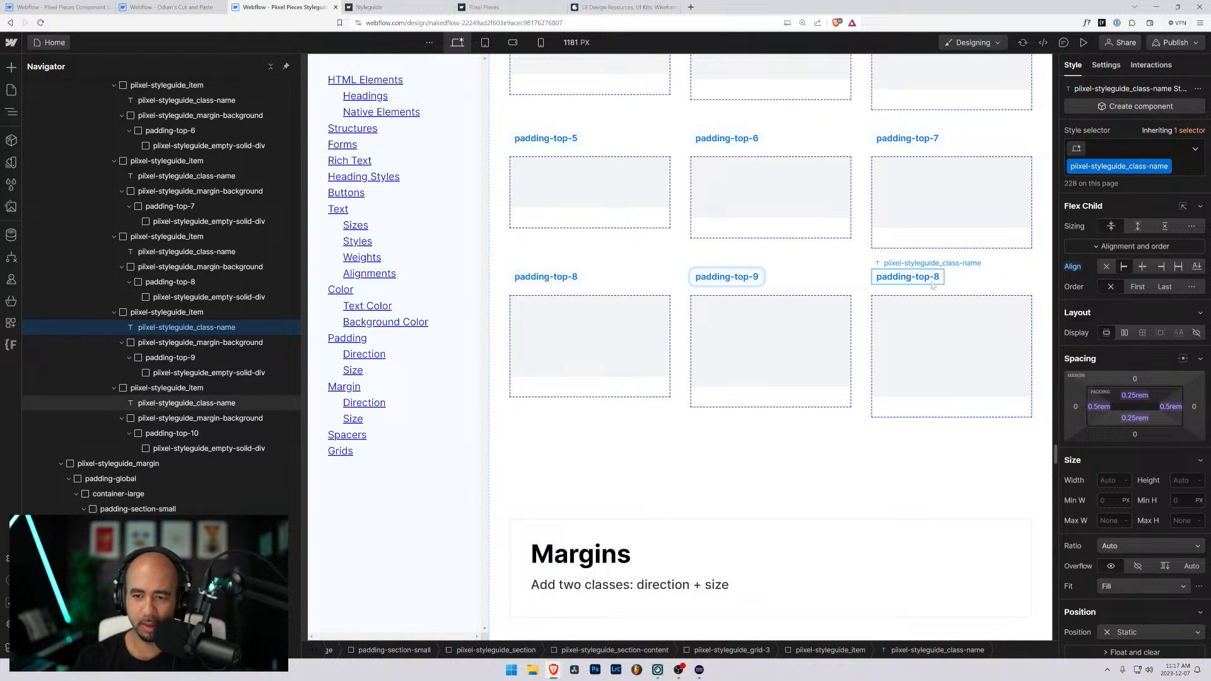
pyautogui.doubleClick(937, 277)
pyautogui.write('10')
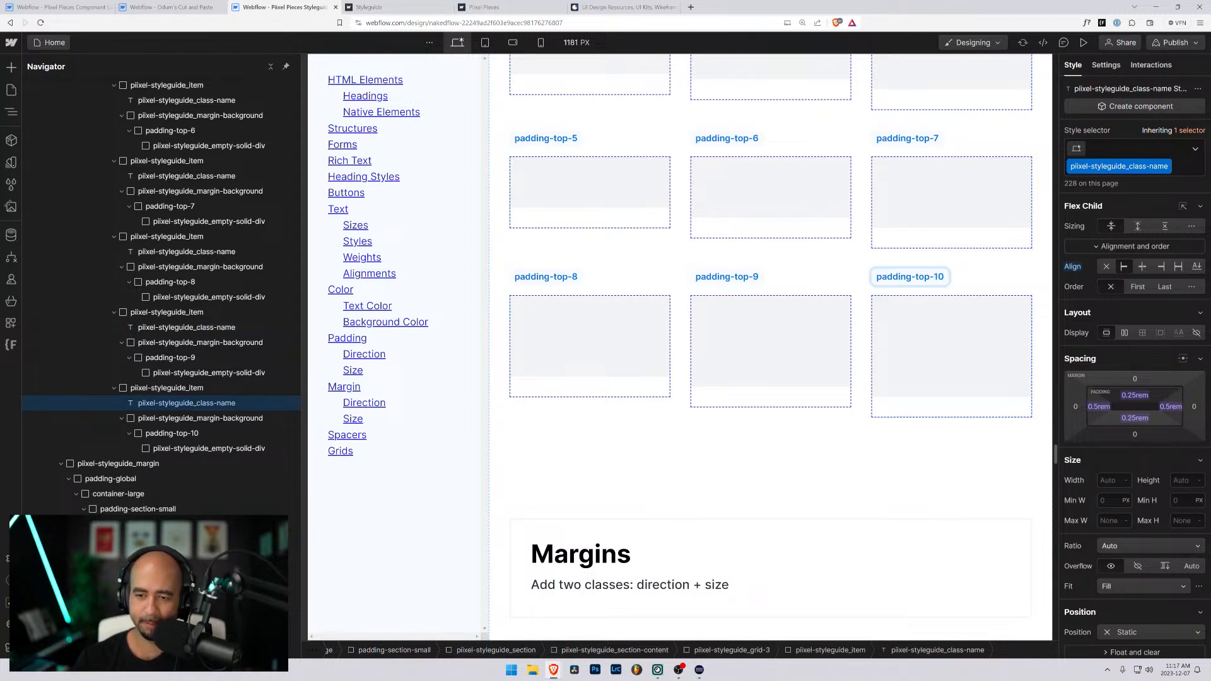
pyautogui.click(856, 434)
# - Remove the neutral background color class from the padding-top-0 and padding-top-025 blocks under Tom Padding Classes
pyautogui.scroll(6, 693, 378)
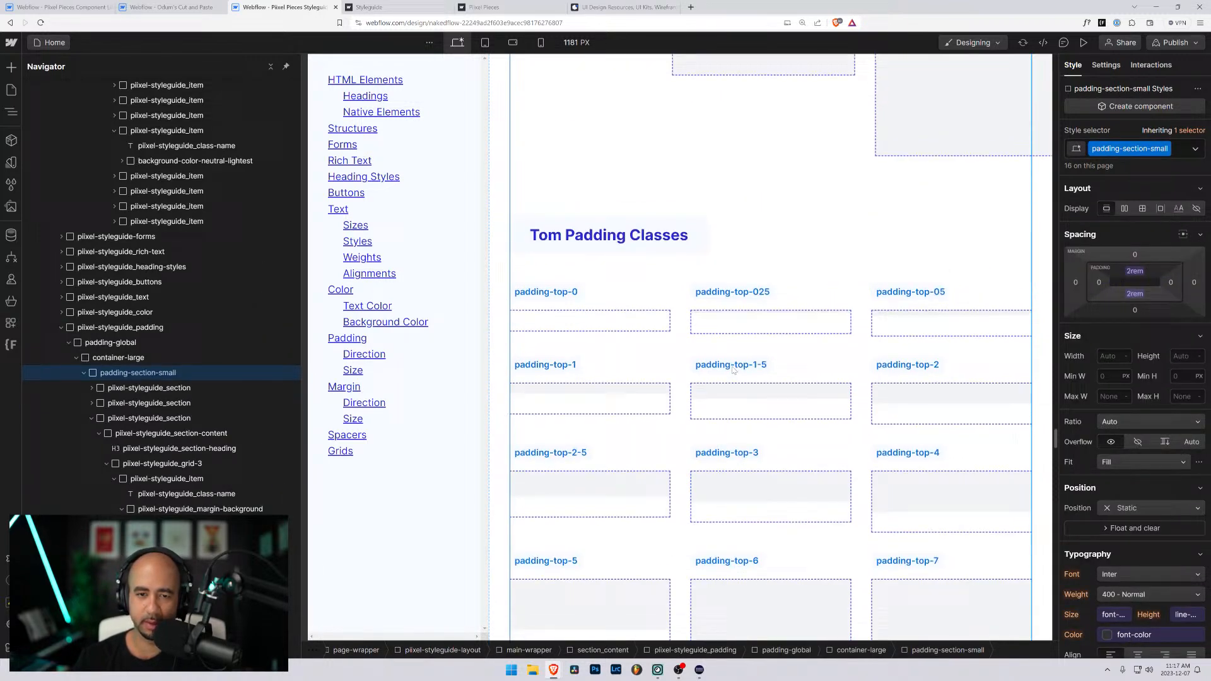
pyautogui.click(624, 326)
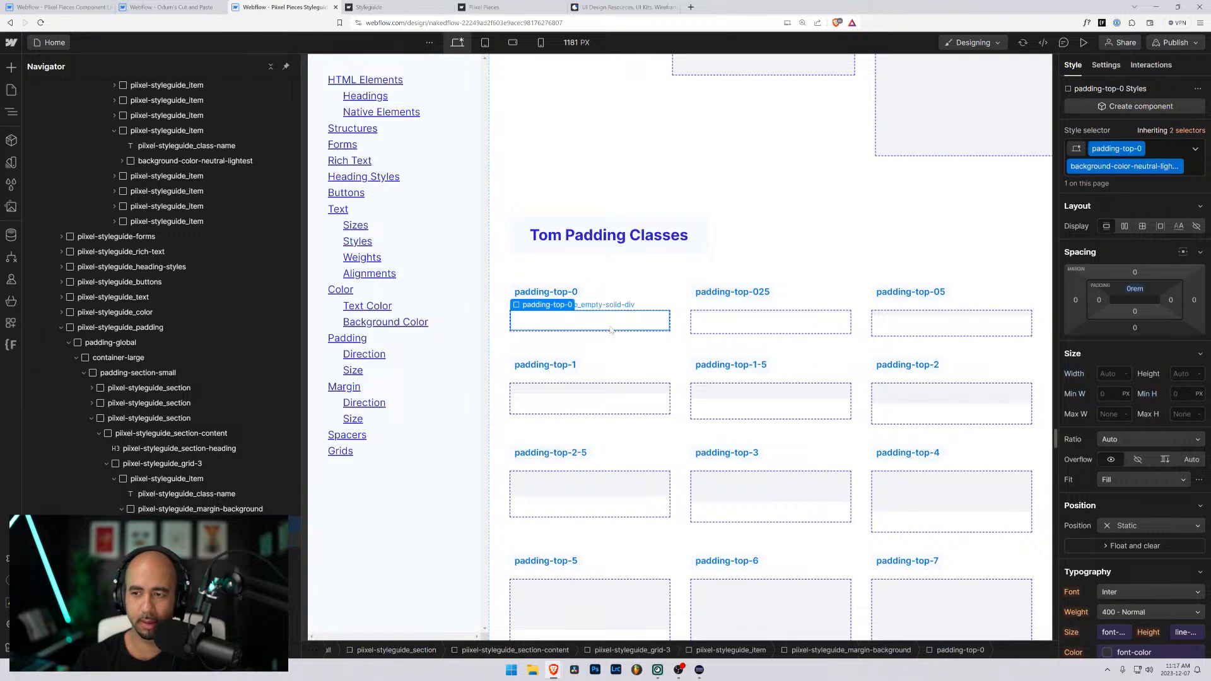
pyautogui.click(1185, 171)
pyautogui.click(779, 324)
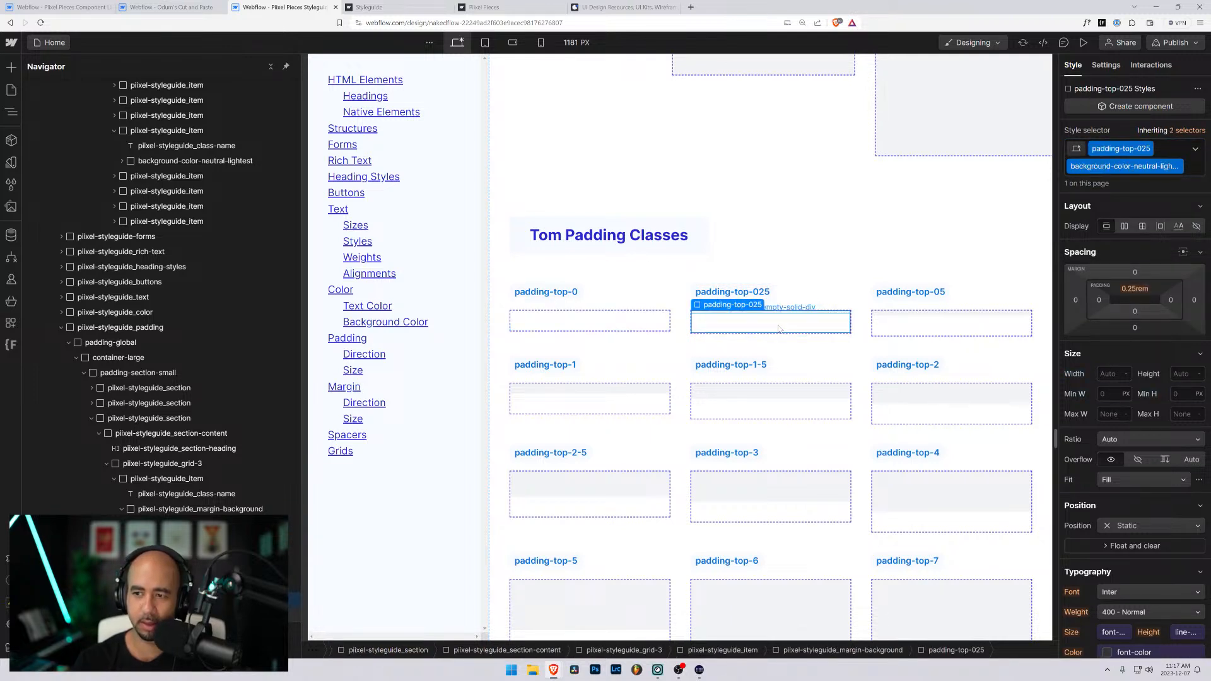
pyautogui.hotkey('ctrl', 'Return')
pyautogui.press('BackSpace')
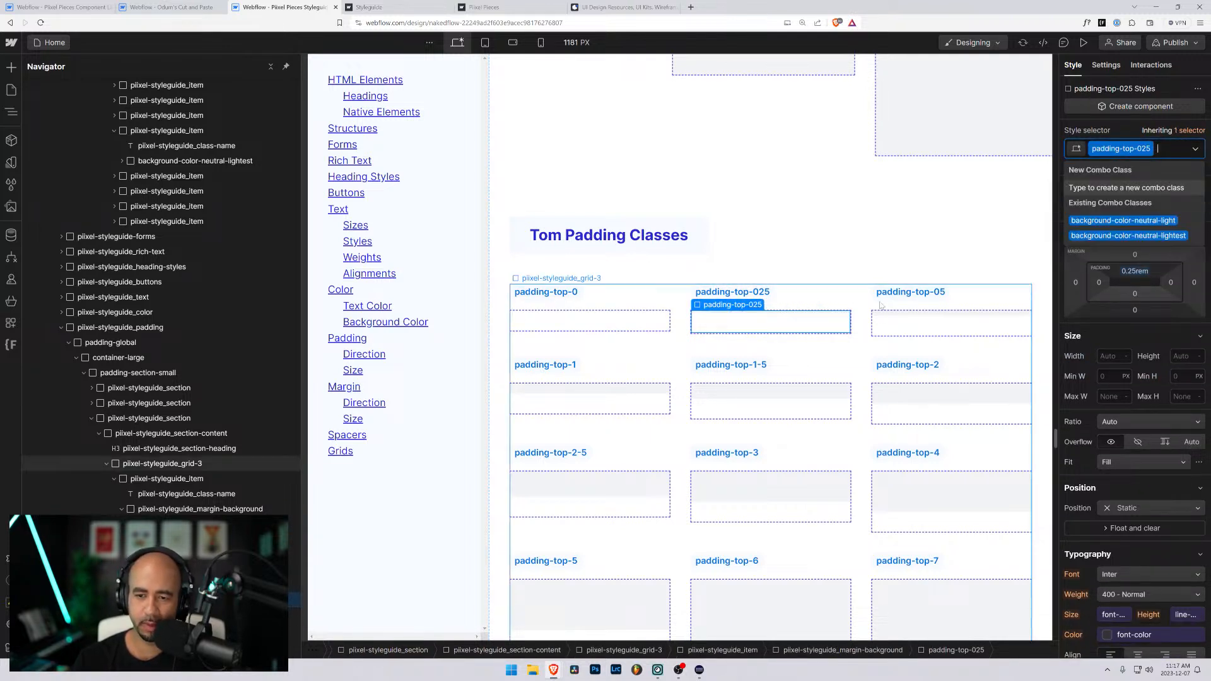
# - Remove the background-color-neutral-lightest class from the padding-top-05 block
pyautogui.click(924, 333)
pyautogui.click(924, 333)
pyautogui.press('Up')
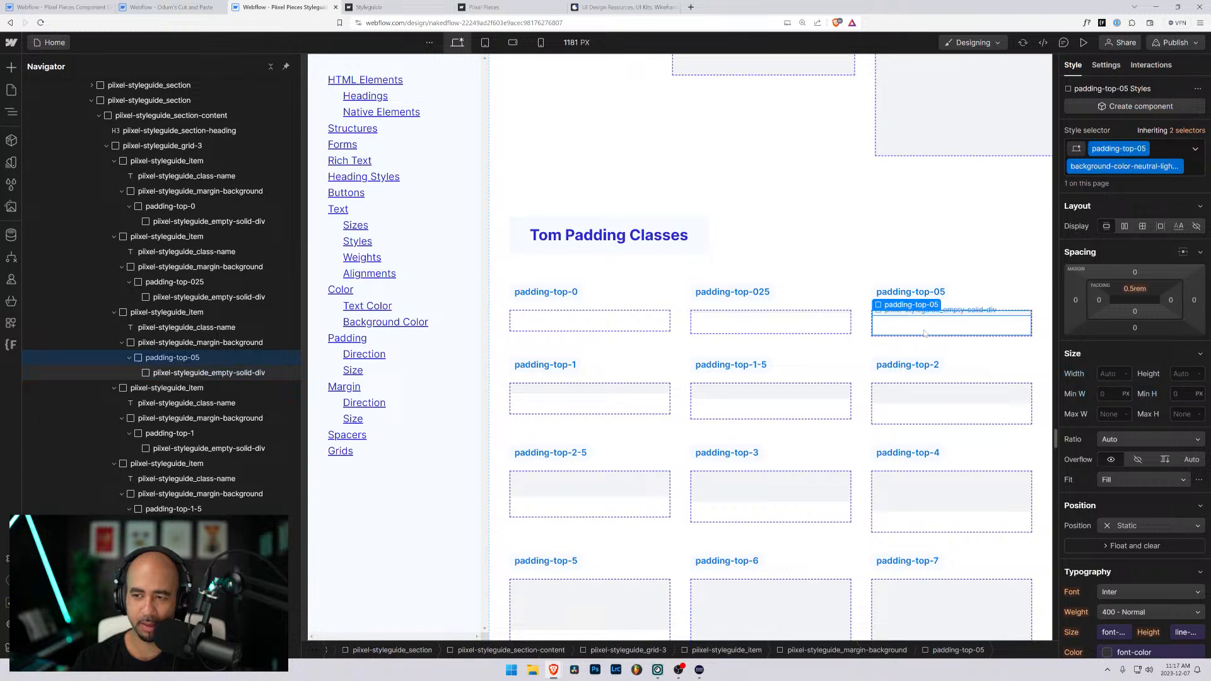
pyautogui.hotkey('ctrl', 'Return')
pyautogui.click(578, 405)
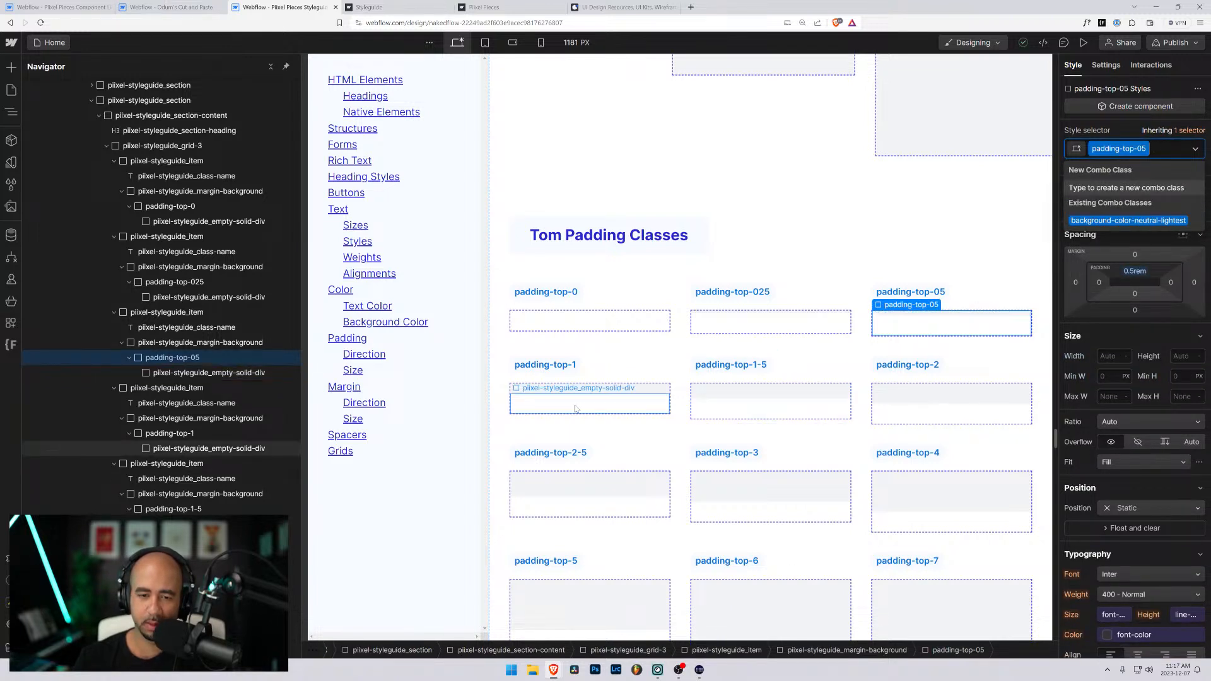
pyautogui.hotkey('ctrl', 'Return')
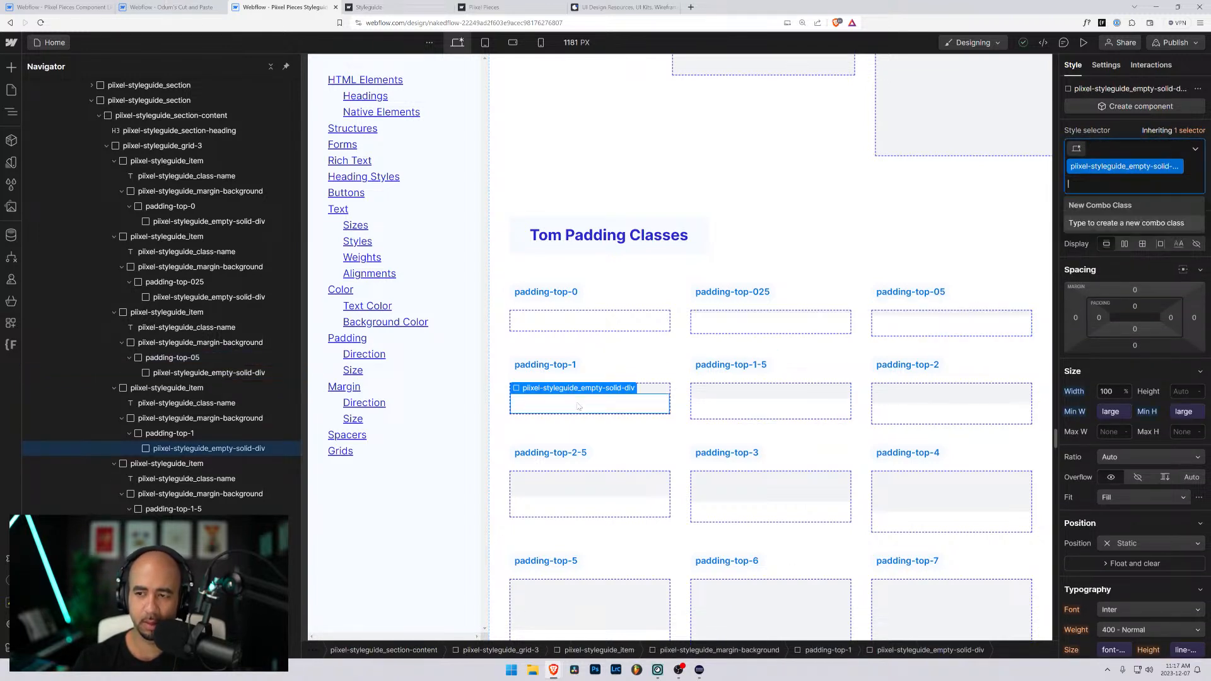
pyautogui.press('BackSpace')
pyautogui.hotkey('ctrl', 'z')
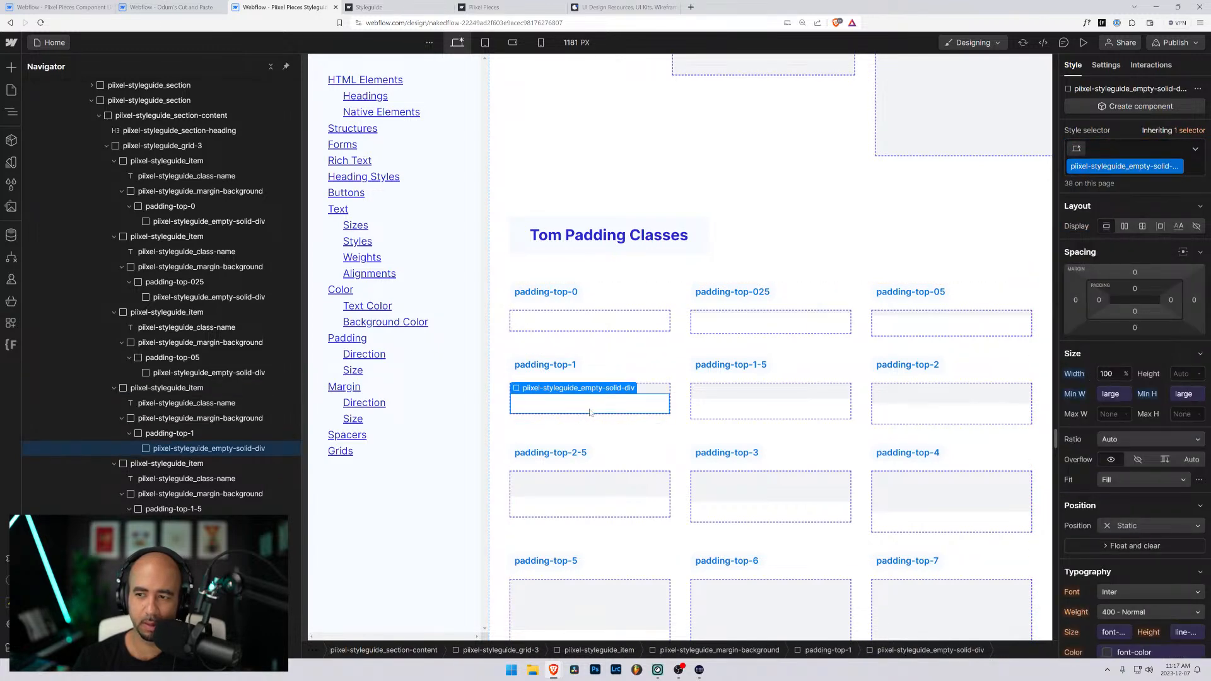
# - Remove the neutral background color class from the padding-top-1 and padding-top-1-5 blocks
pyautogui.press('Up')
pyautogui.hotkey('ctrl', 'Return')
pyautogui.press('BackSpace')
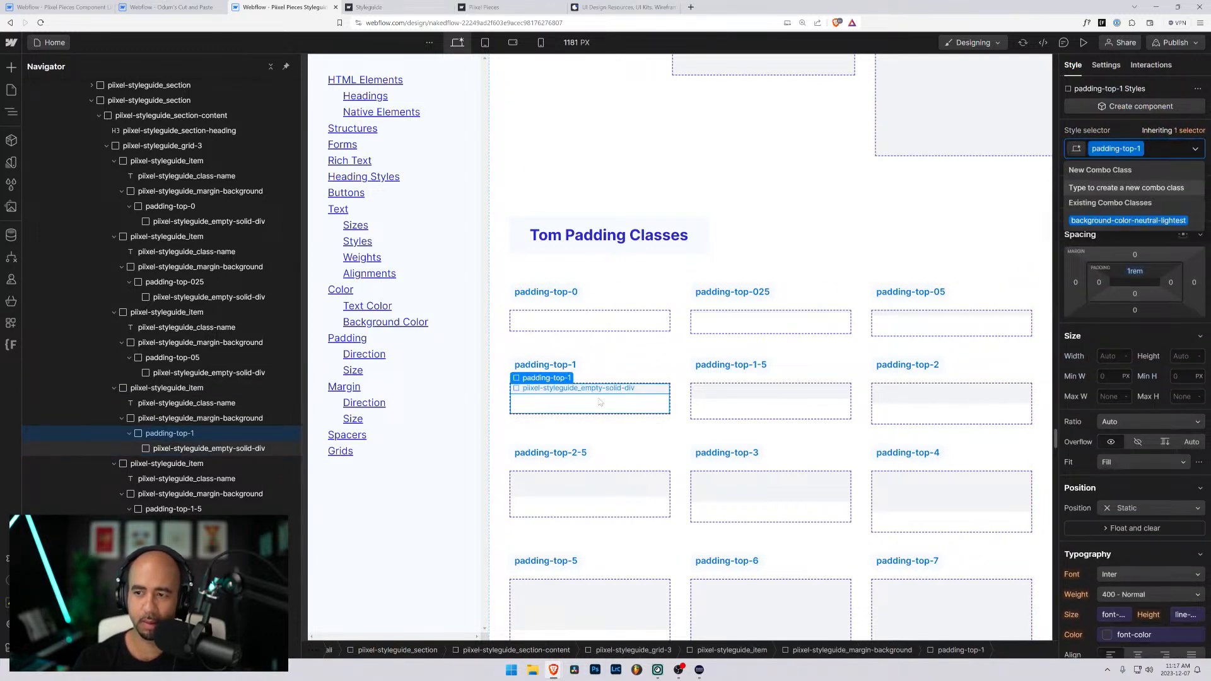
pyautogui.click(724, 413)
pyautogui.press('Up')
pyautogui.hotkey('ctrl', 'Return')
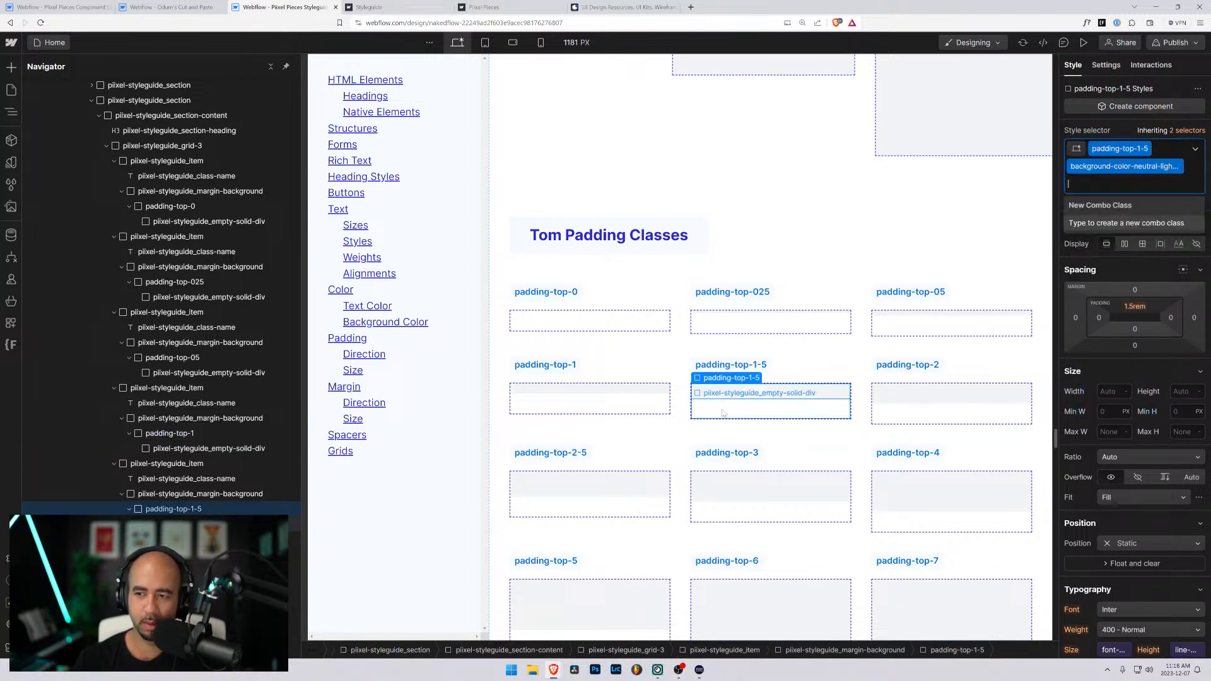
pyautogui.press('Escape')
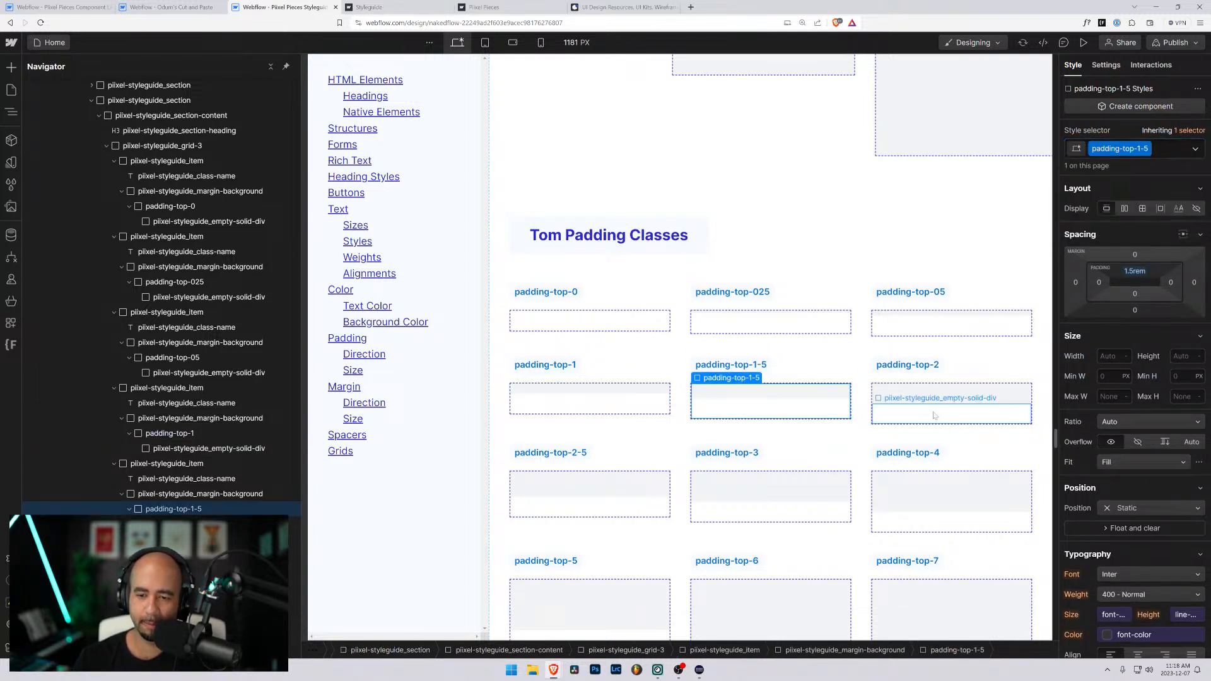
# - Remove the background-color-neutral-lightest class from the padding-top-2 block
pyautogui.click(934, 415)
pyautogui.hotkey('ctrl', 'Return')
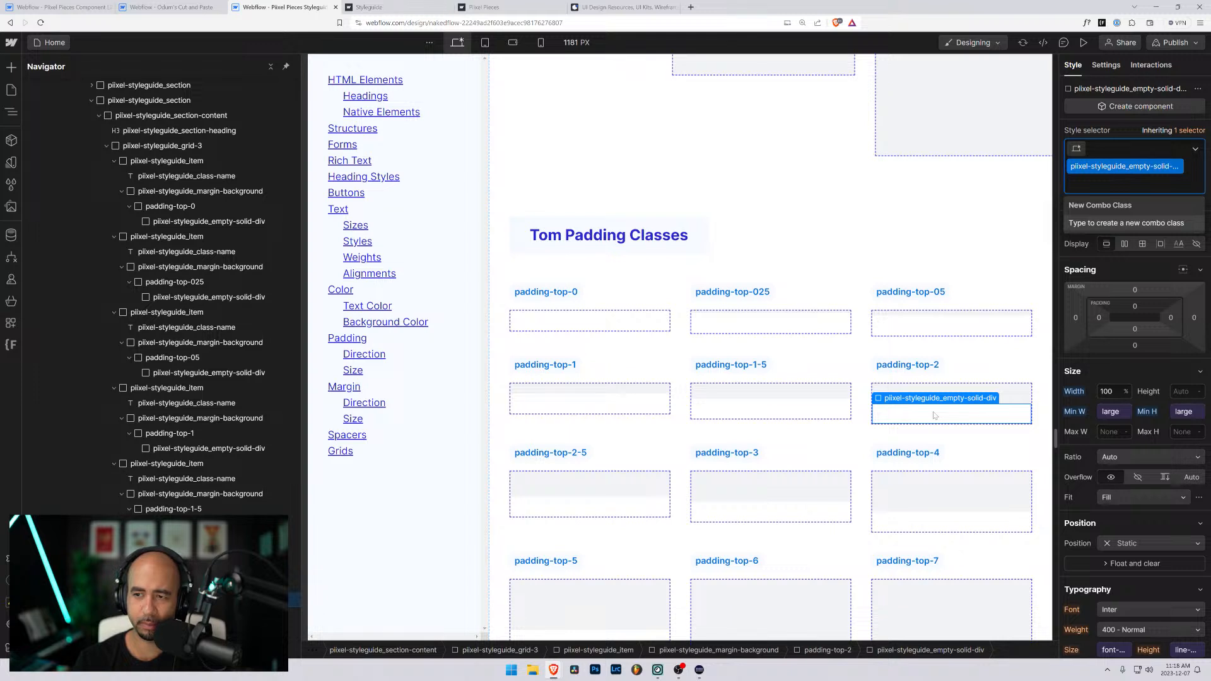
pyautogui.press('Escape')
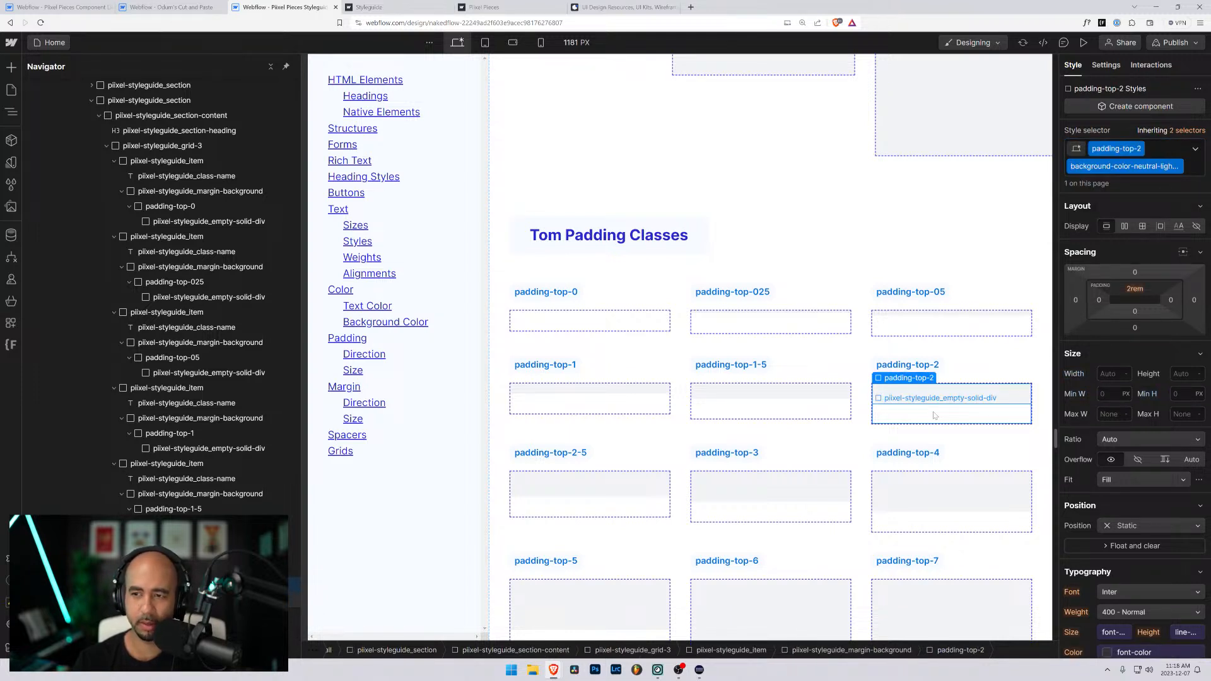
pyautogui.hotkey('ctrl', 'Return')
pyautogui.press('BackSpace')
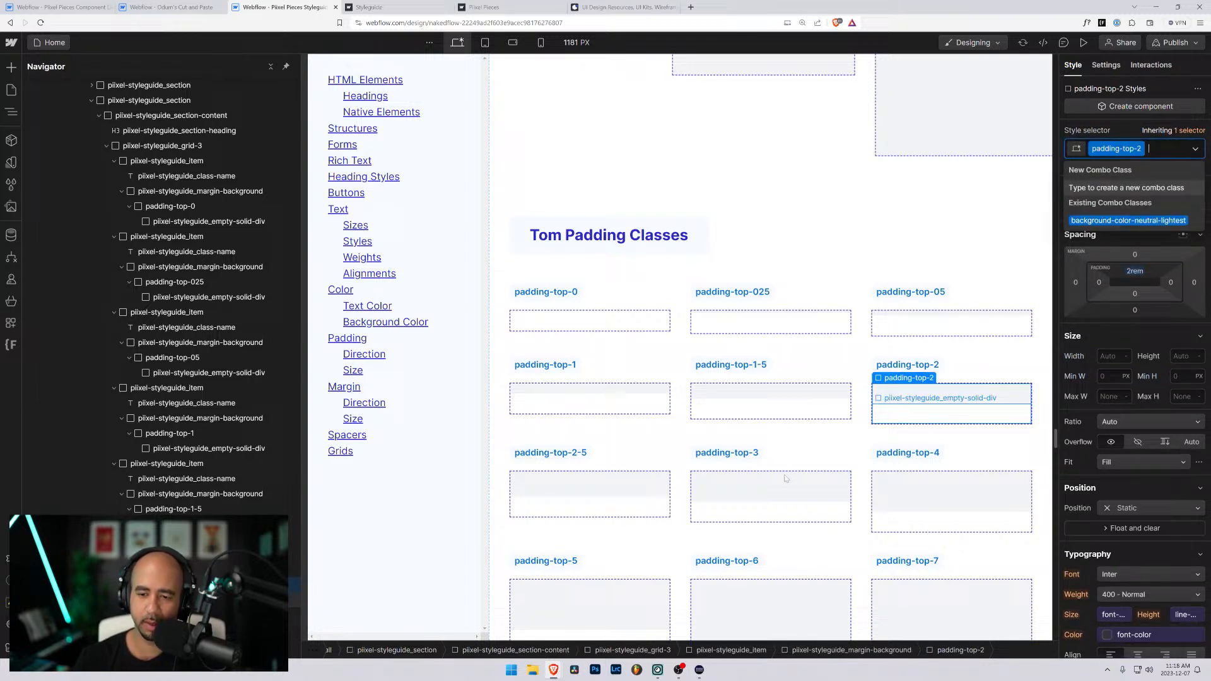
# - Remove the background-color-neutral-lightest class from the padding-top-2-5 block
pyautogui.click(562, 508)
pyautogui.press('Up')
pyautogui.hotkey('ctrl', 'Return')
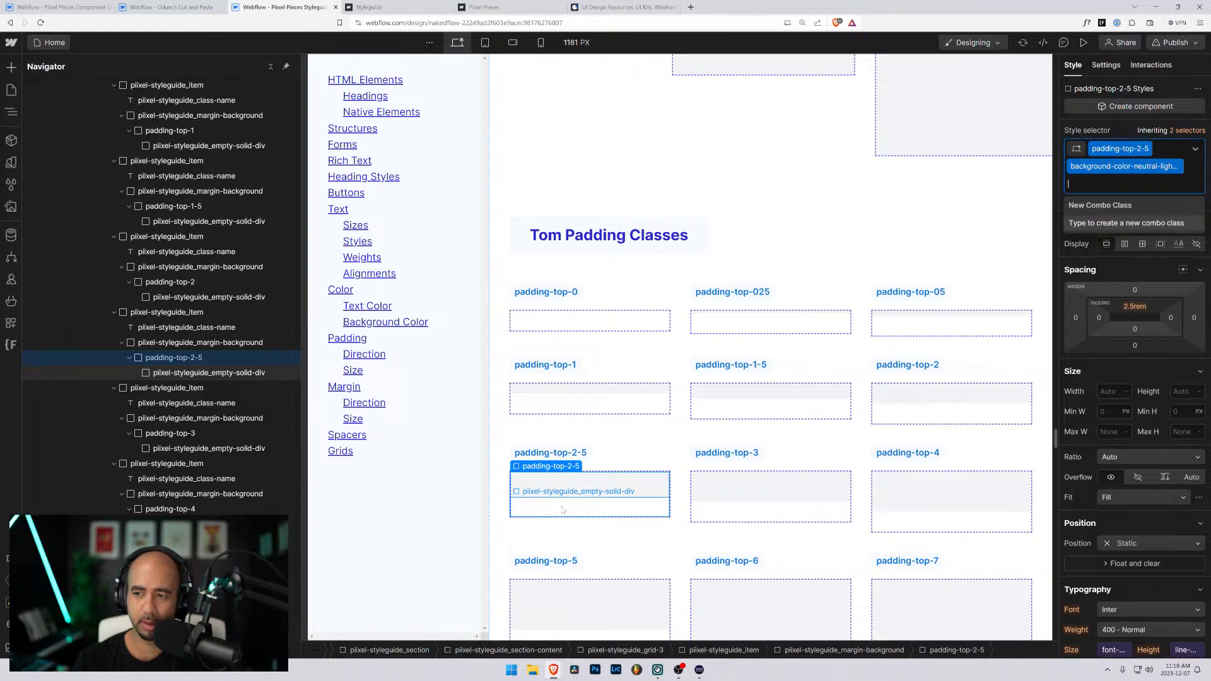
pyautogui.press('BackSpace')
# - Remove the background-color-neutral-lightest class from the padding-top-3 and padding-top-4 blocks
pyautogui.click(759, 516)
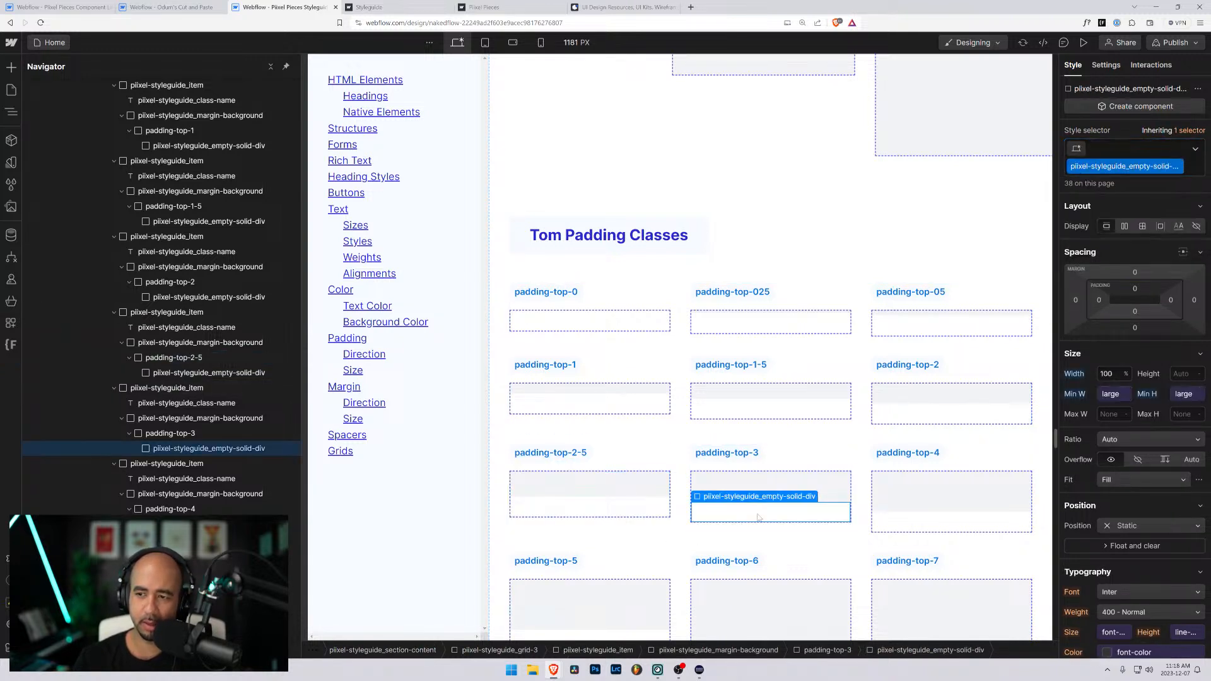
pyautogui.press('Up')
pyautogui.hotkey('ctrl', 'Return')
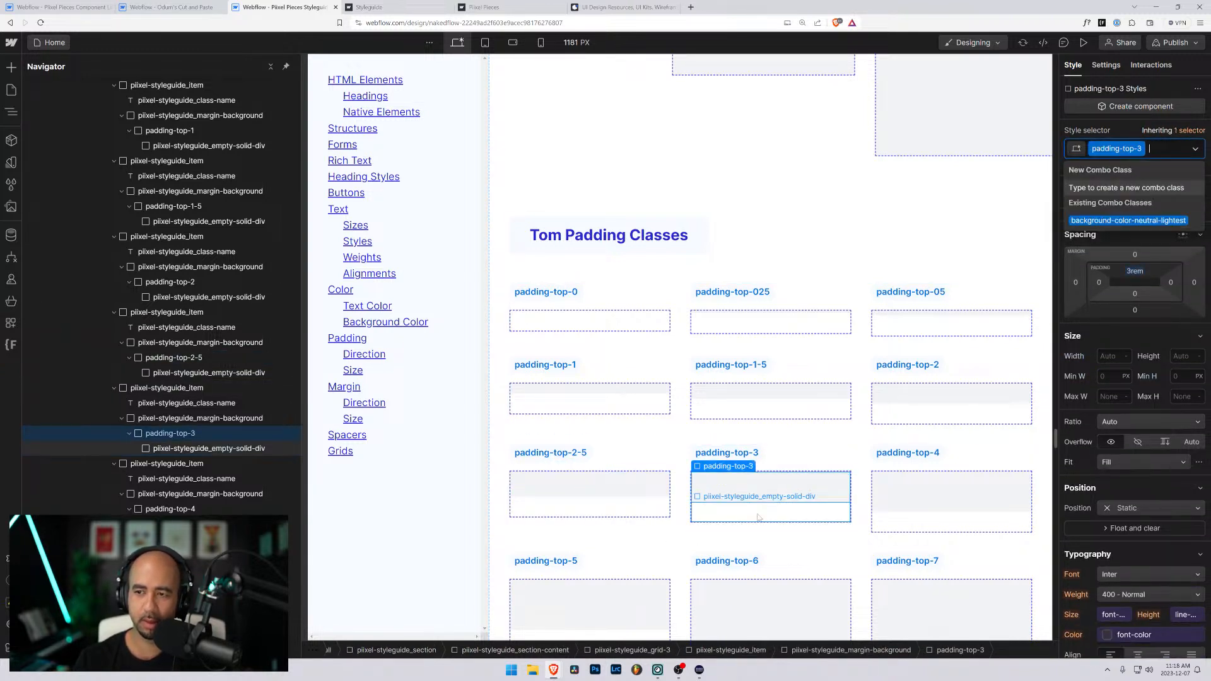
pyautogui.click(920, 528)
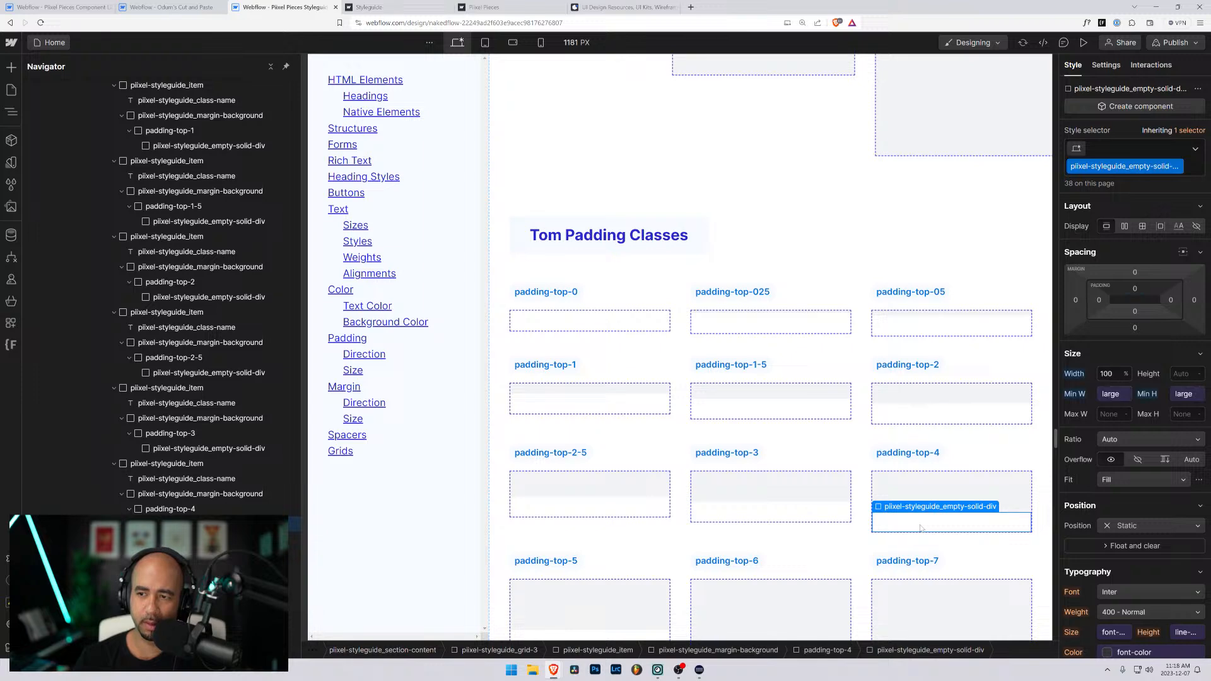
pyautogui.press('Up')
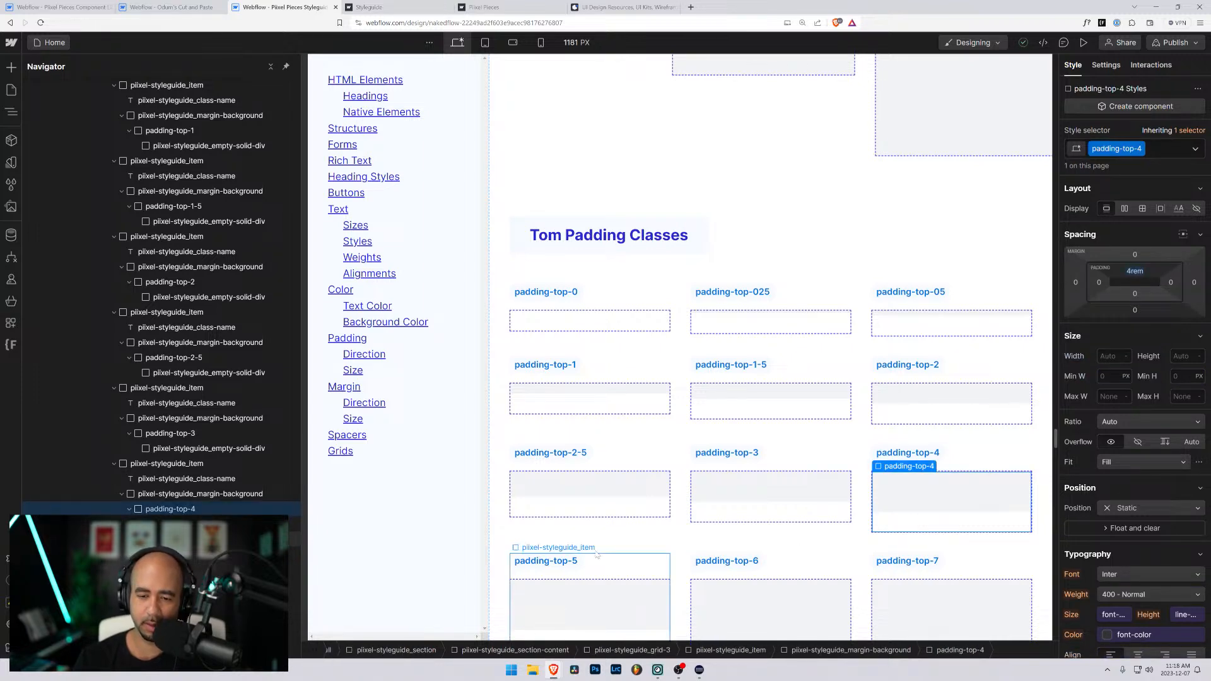
# - Duplicate the whole piixel-styleguide_section that holds the Tom Padding Classes heading and its padding-top blocks
pyautogui.scroll(-3, 584, 536)
pyautogui.scroll(1, 623, 347)
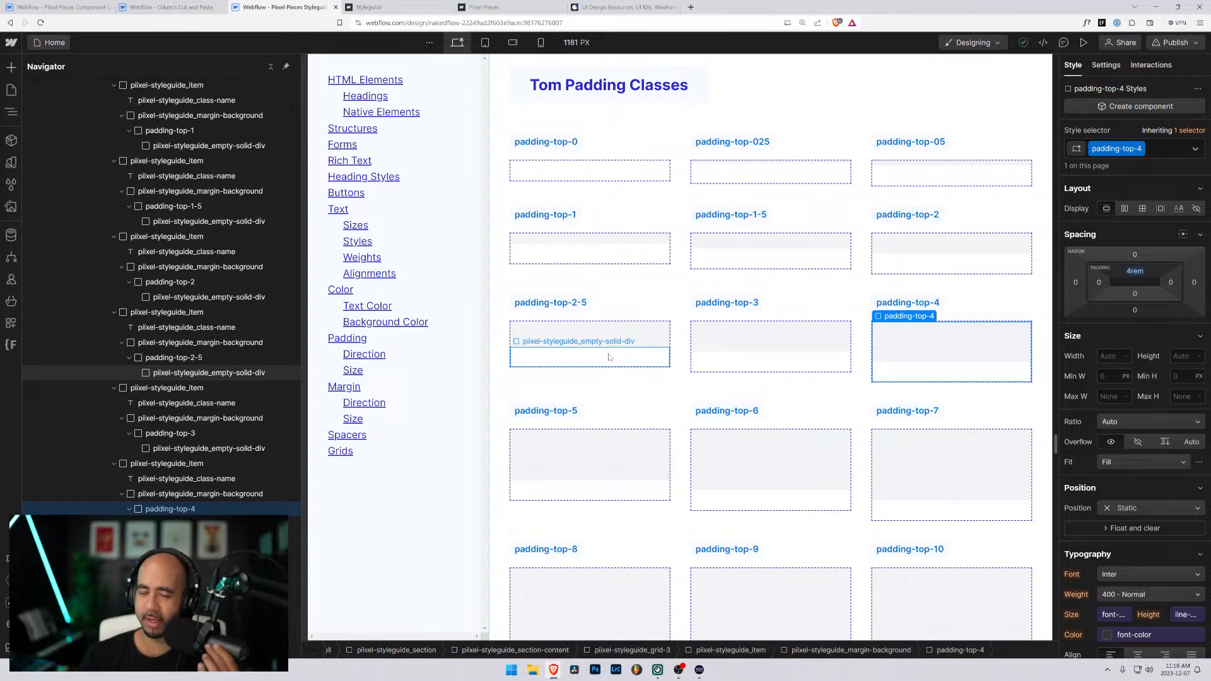
pyautogui.scroll(3, 599, 340)
pyautogui.scroll(2, 590, 319)
pyautogui.scroll(-1, 587, 428)
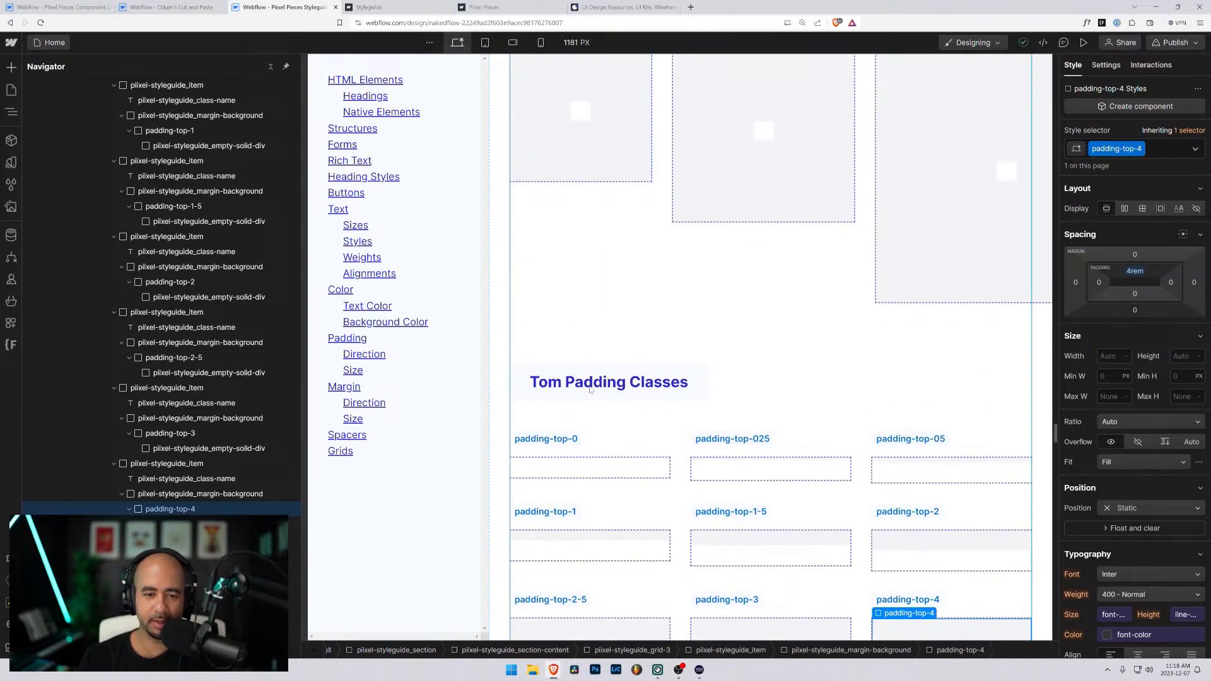
pyautogui.click(585, 431)
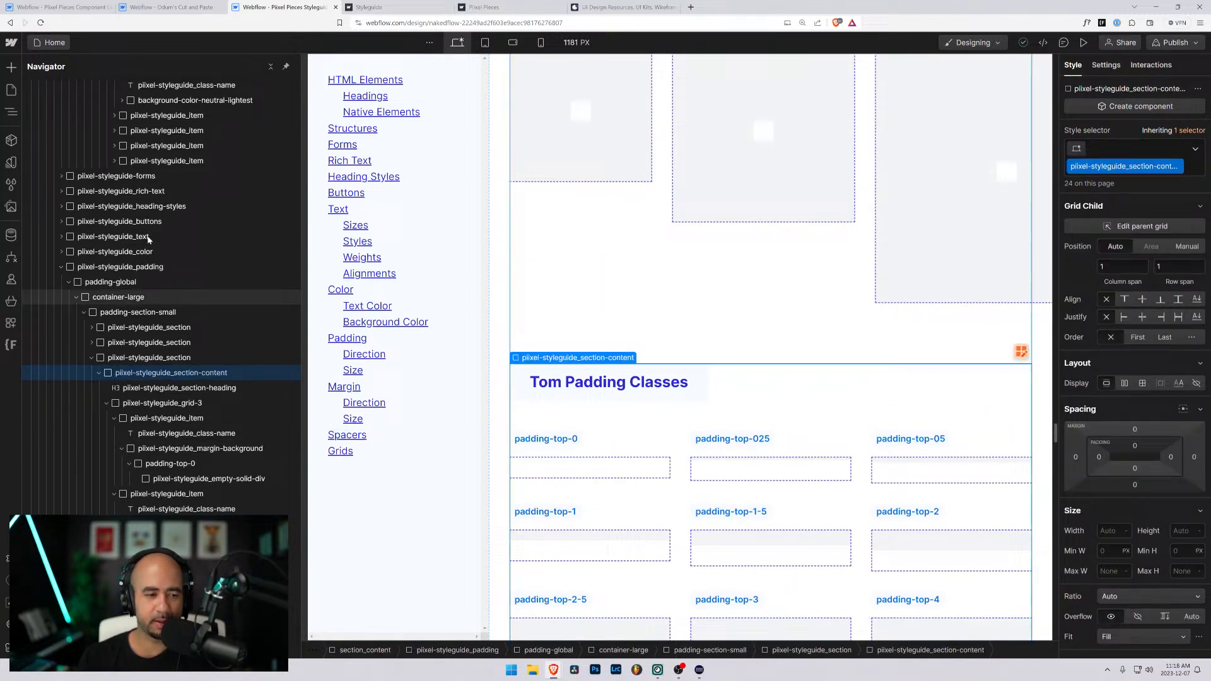
pyautogui.click(93, 357)
pyautogui.click(116, 359)
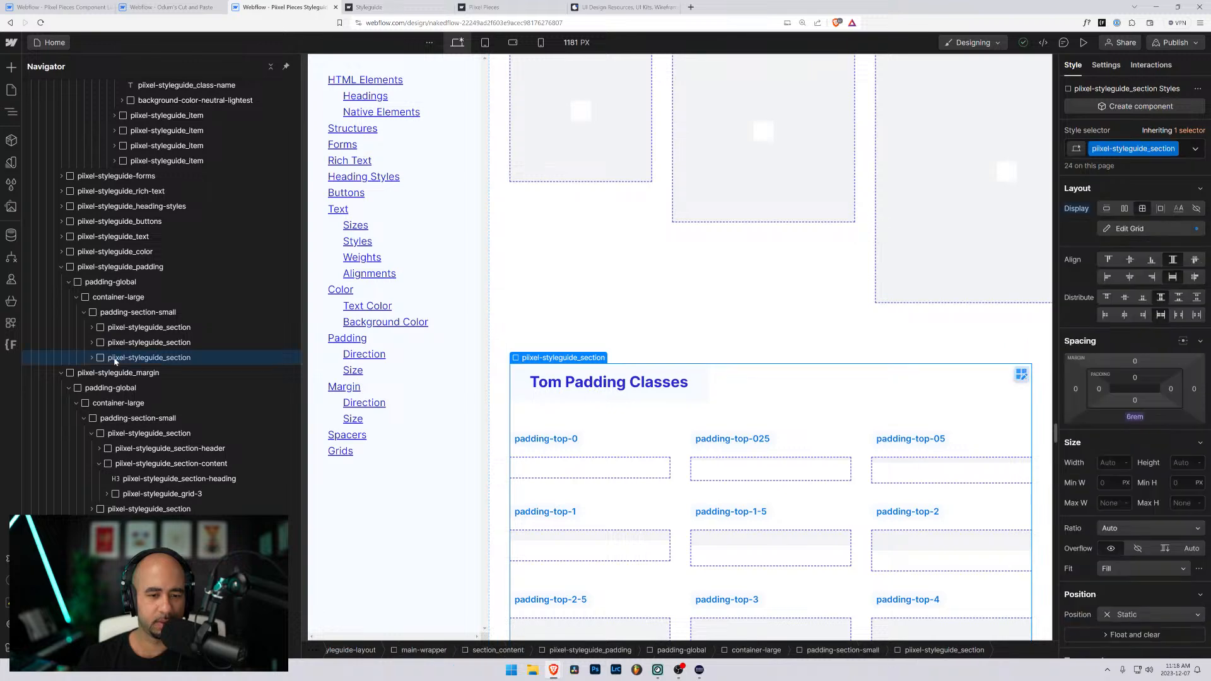
pyautogui.click(93, 359)
pyautogui.click(104, 372)
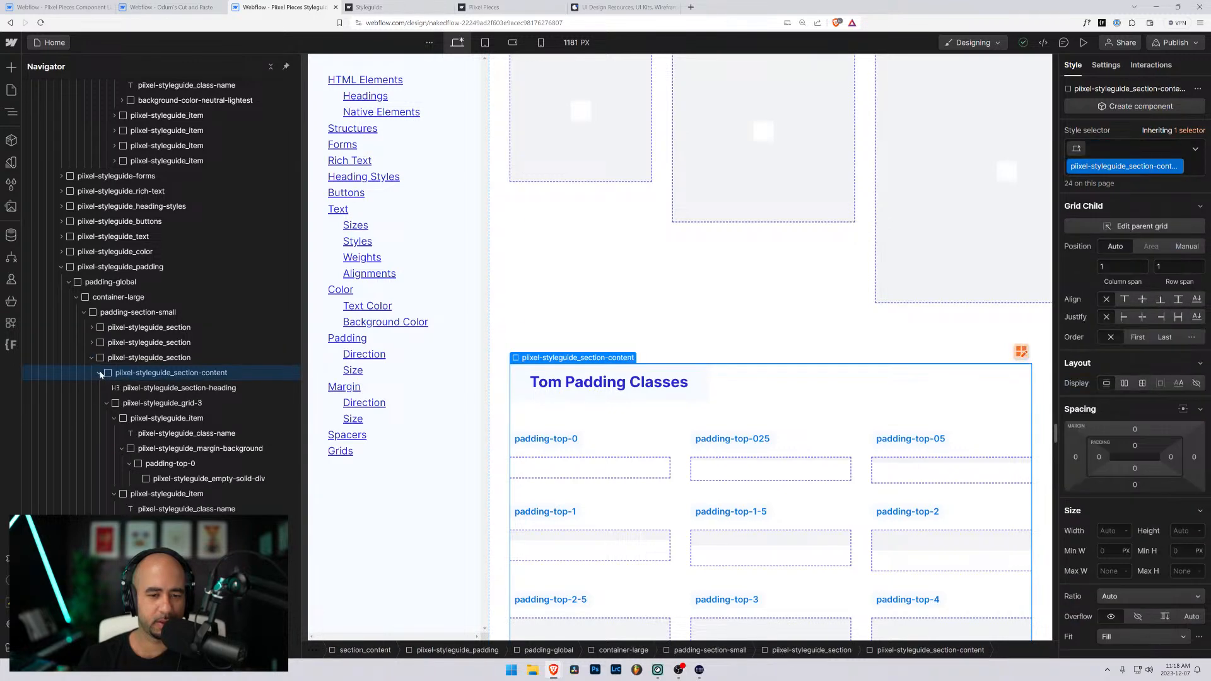
pyautogui.click(100, 373)
pyautogui.click(90, 360)
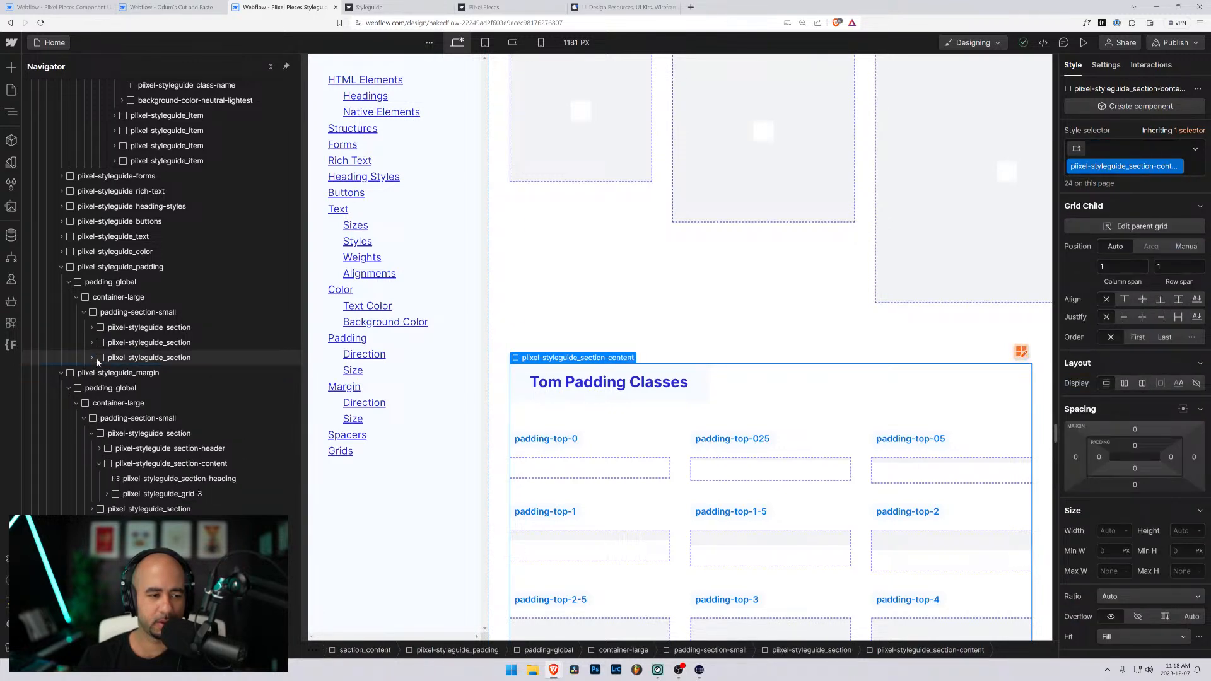
pyautogui.click(98, 359)
pyautogui.hotkey('ctrl', 'd')
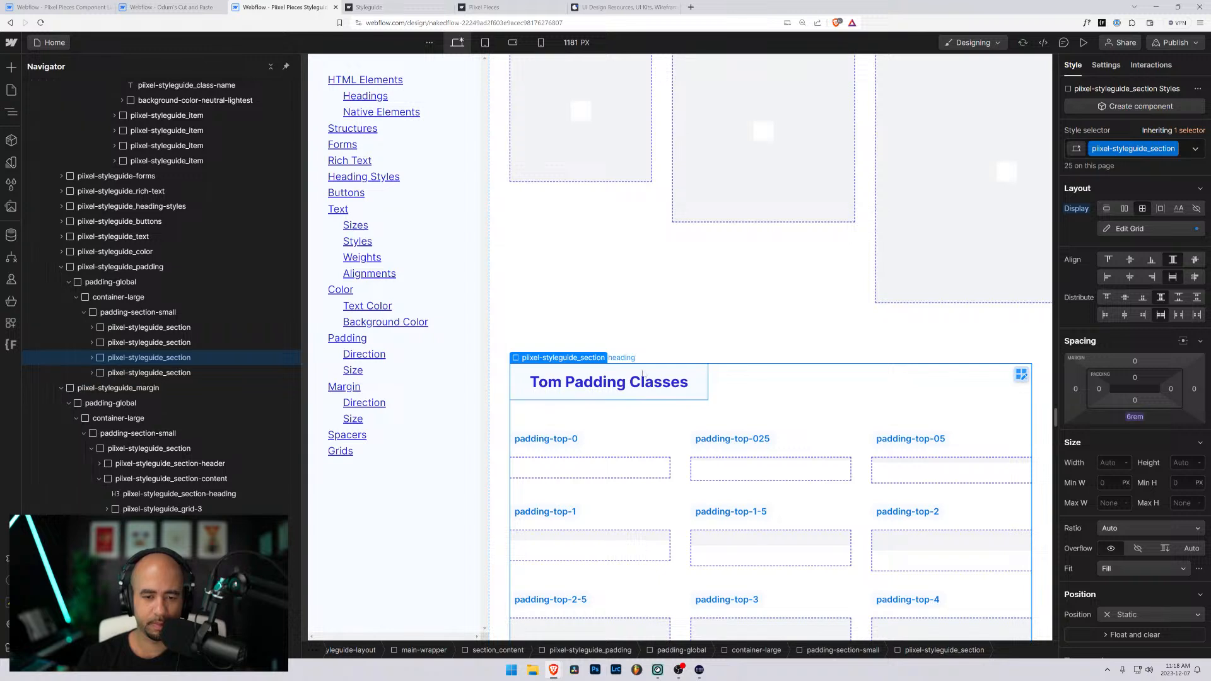
# - Change the heading of the first of the two Tom Padding Classes sections to "Padding Top Classes"
pyautogui.click(555, 391)
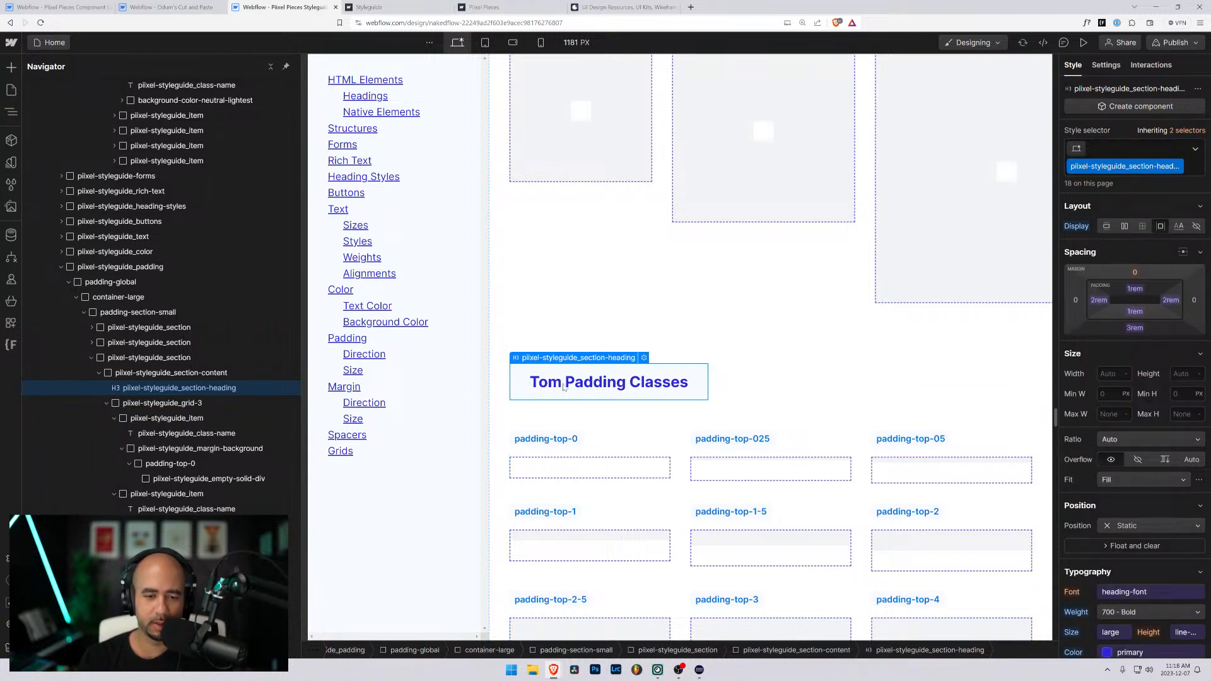
pyautogui.doubleClick(563, 386)
pyautogui.moveTo(564, 383); pyautogui.dragTo(529, 383)
pyautogui.press('BackSpace')
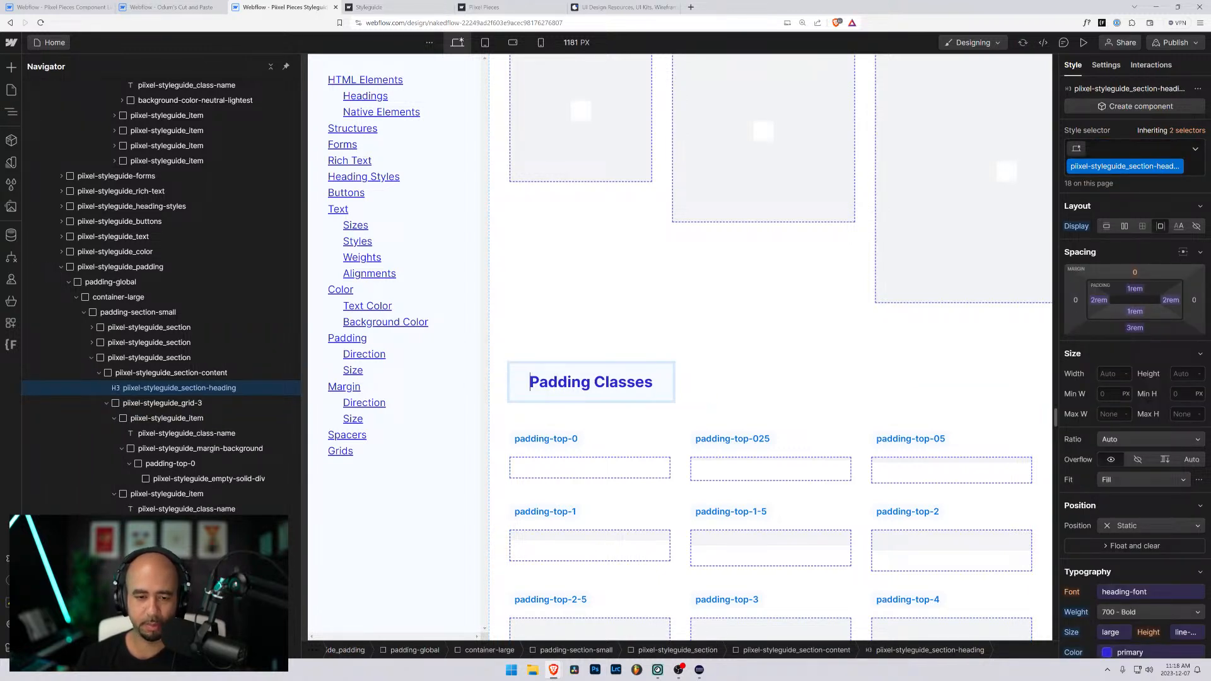
pyautogui.write('Top')
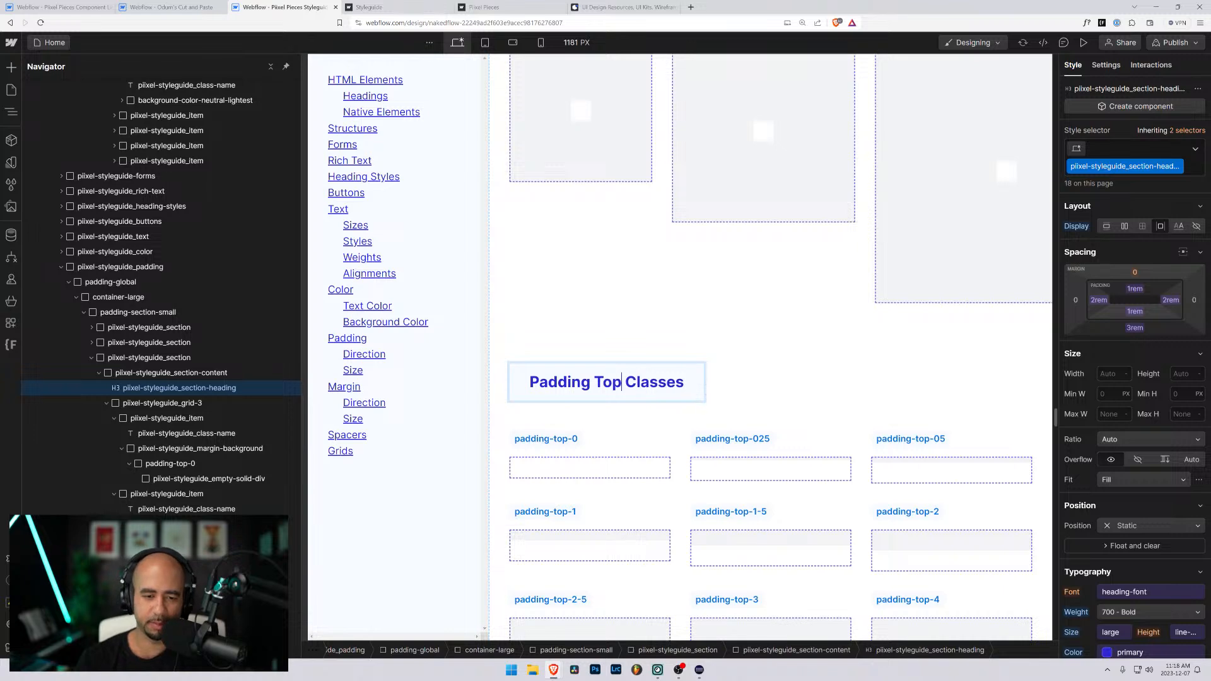
# - Change the heading of the duplicated section below to "Padding Bottom Classes"
pyautogui.click(99, 373)
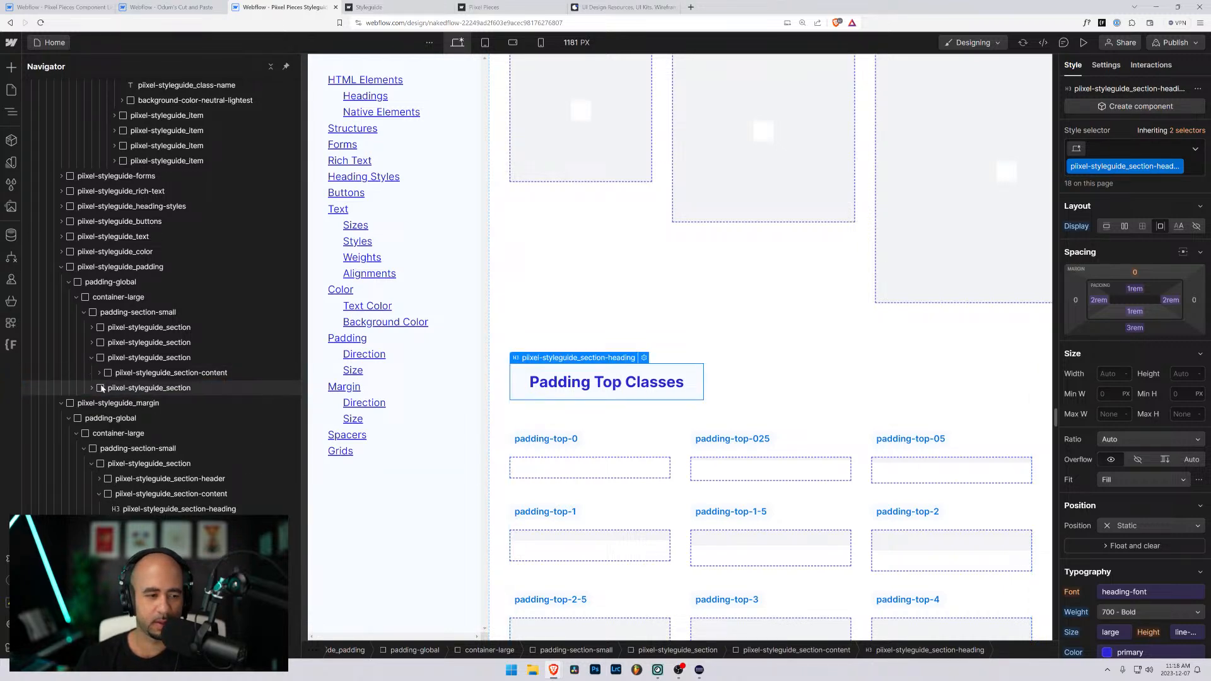
pyautogui.click(90, 357)
pyautogui.click(149, 373)
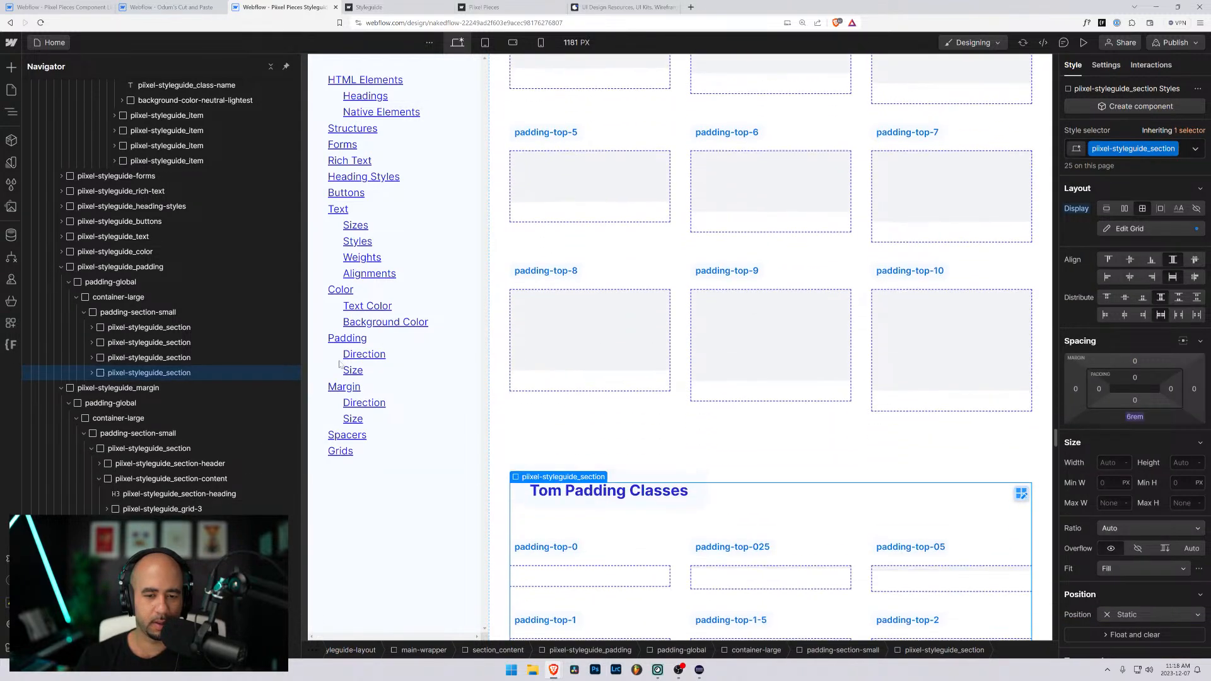
pyautogui.doubleClick(565, 366)
pyautogui.moveTo(565, 366); pyautogui.dragTo(528, 366)
pyautogui.press('BackSpace')
pyautogui.write('Bottom')
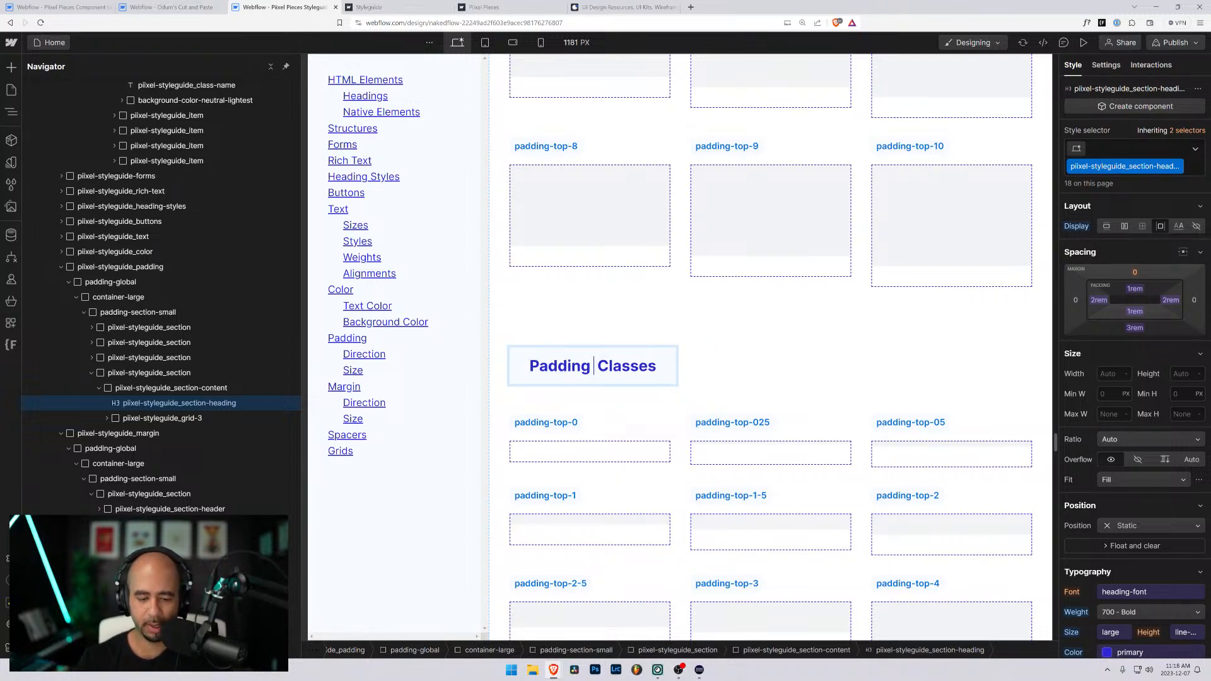
# - Rename the padding-top-0 label under Padding Bottom Classes as padding-bottom-0
pyautogui.scroll(-1, 660, 341)
pyautogui.scroll(-3, 660, 341)
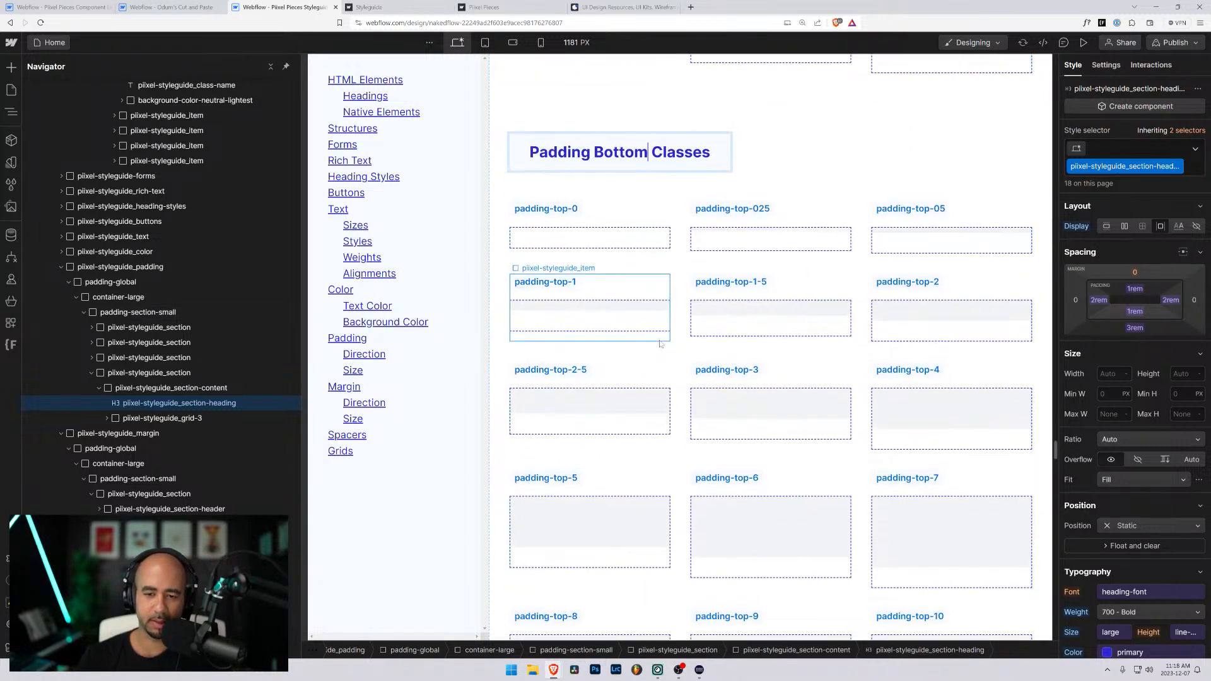
pyautogui.scroll(-20, 660, 341)
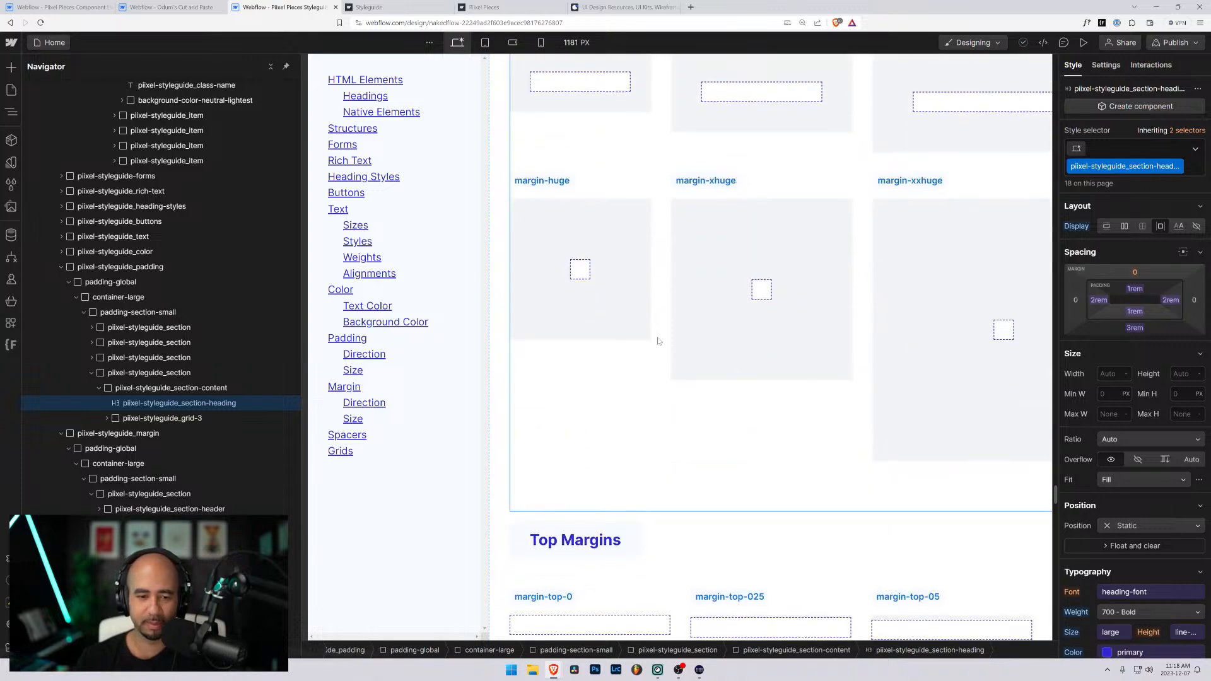
pyautogui.scroll(-20, 658, 341)
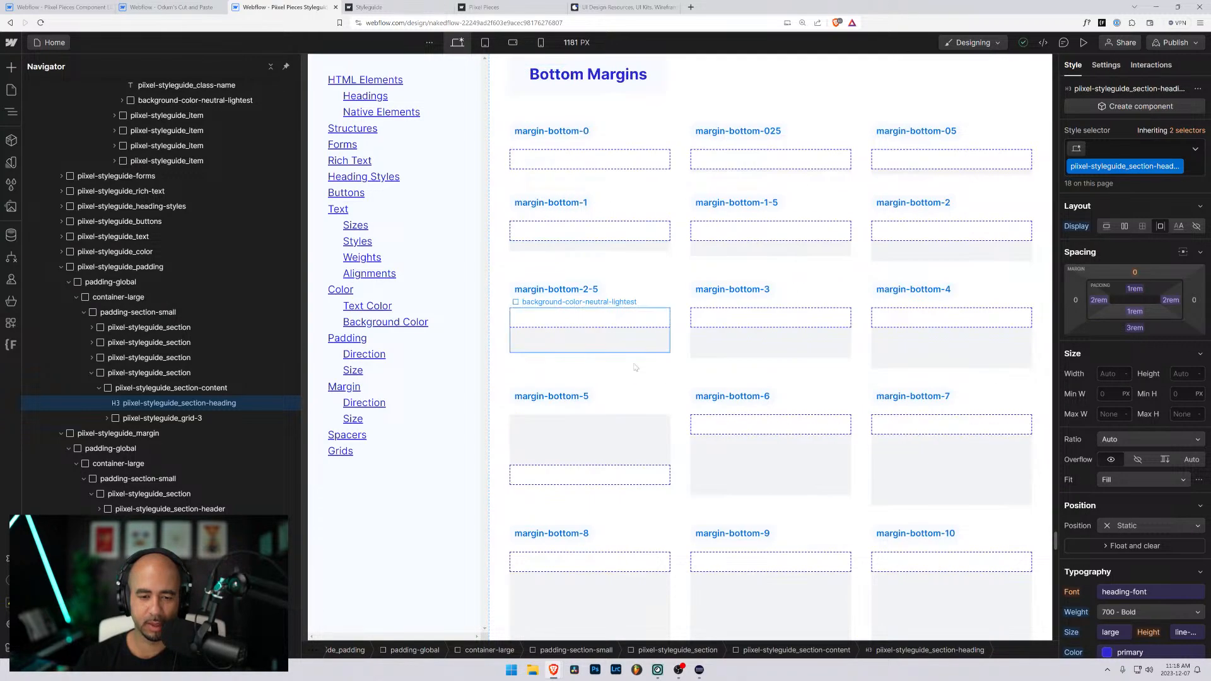
pyautogui.scroll(20, 658, 344)
pyautogui.scroll(18, 628, 406)
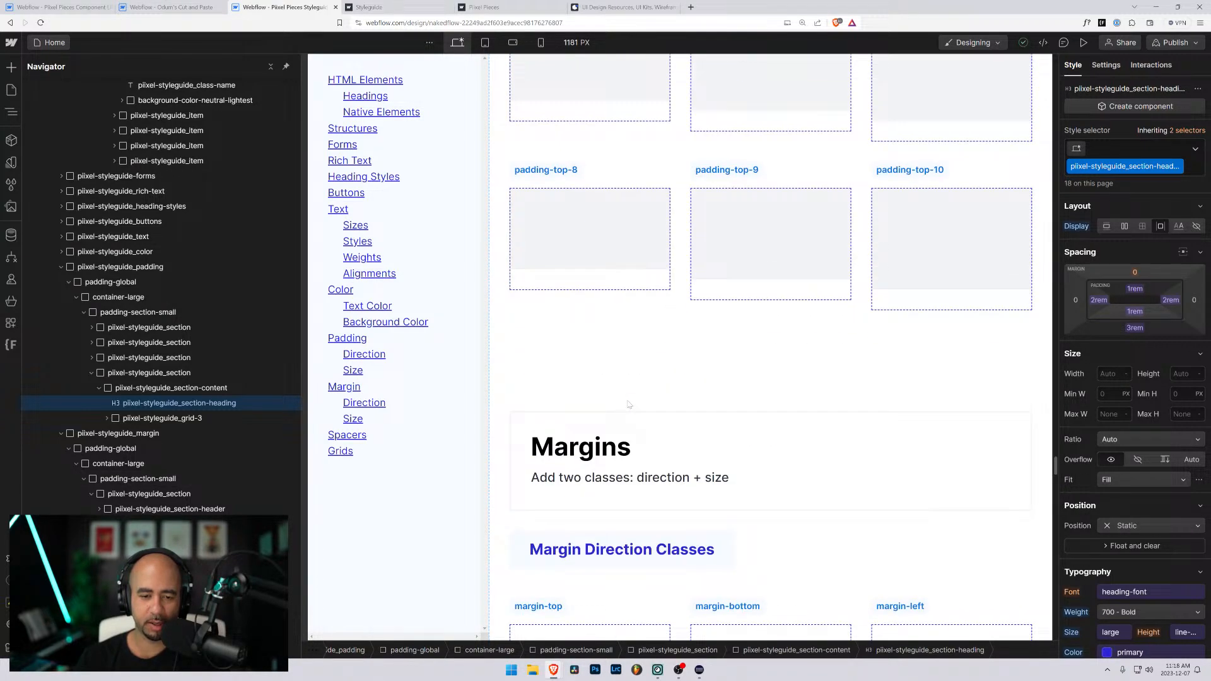
pyautogui.scroll(9, 628, 404)
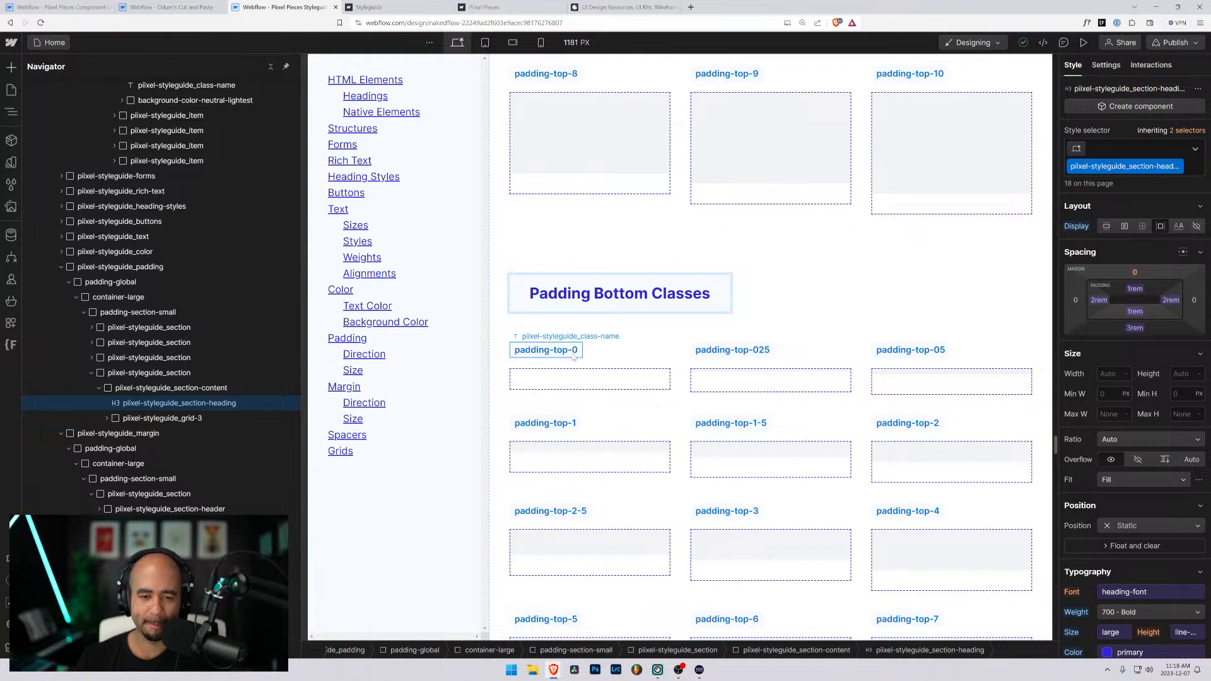
pyautogui.click(568, 353)
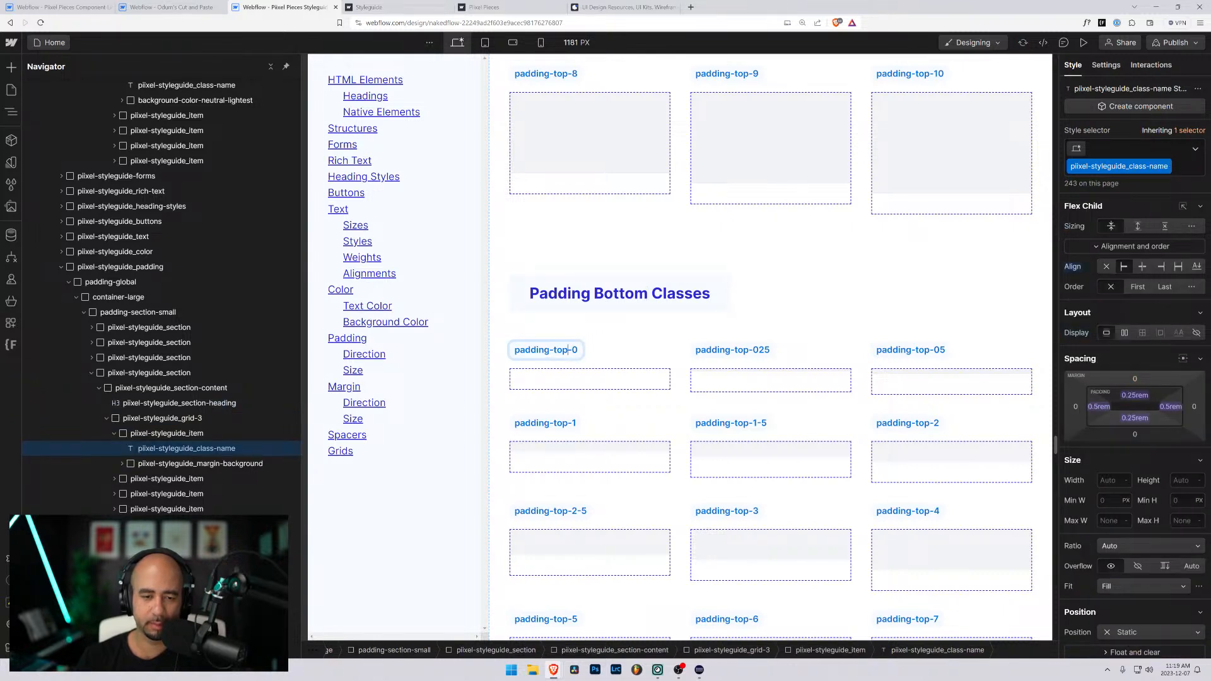
pyautogui.doubleClick(563, 350)
pyautogui.write('b')
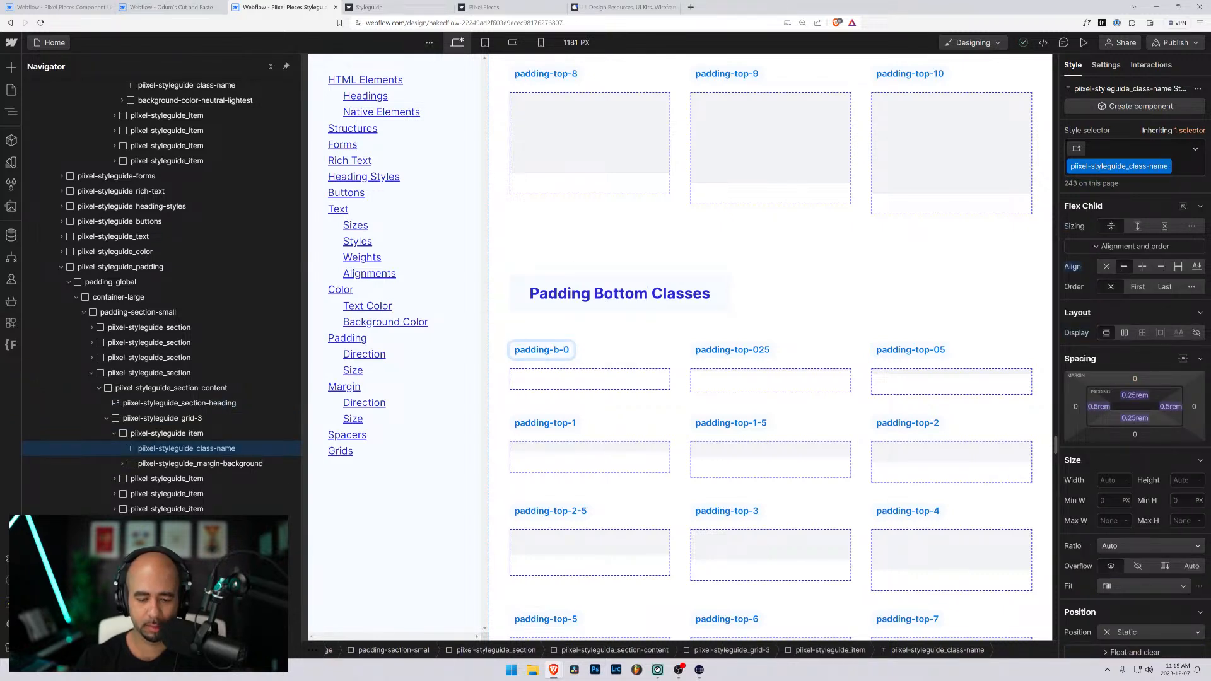
pyautogui.write('ottom')
# - Reuse the word "bottom" to rename the next two labels in that row as padding-bottom-025 and padding-bottom-05
pyautogui.doubleClick(569, 350)
pyautogui.hotkey('ctrl', 'c')
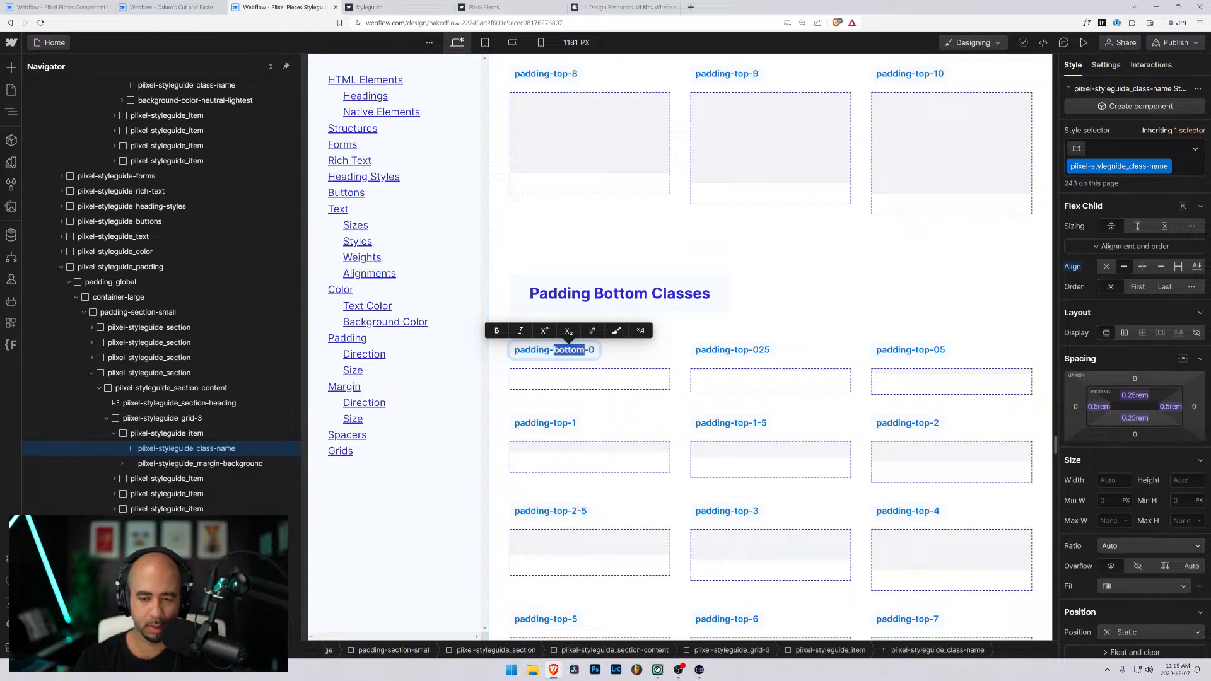
pyautogui.click(749, 351)
pyautogui.doubleClick(749, 350)
pyautogui.moveTo(749, 351); pyautogui.dragTo(731, 350)
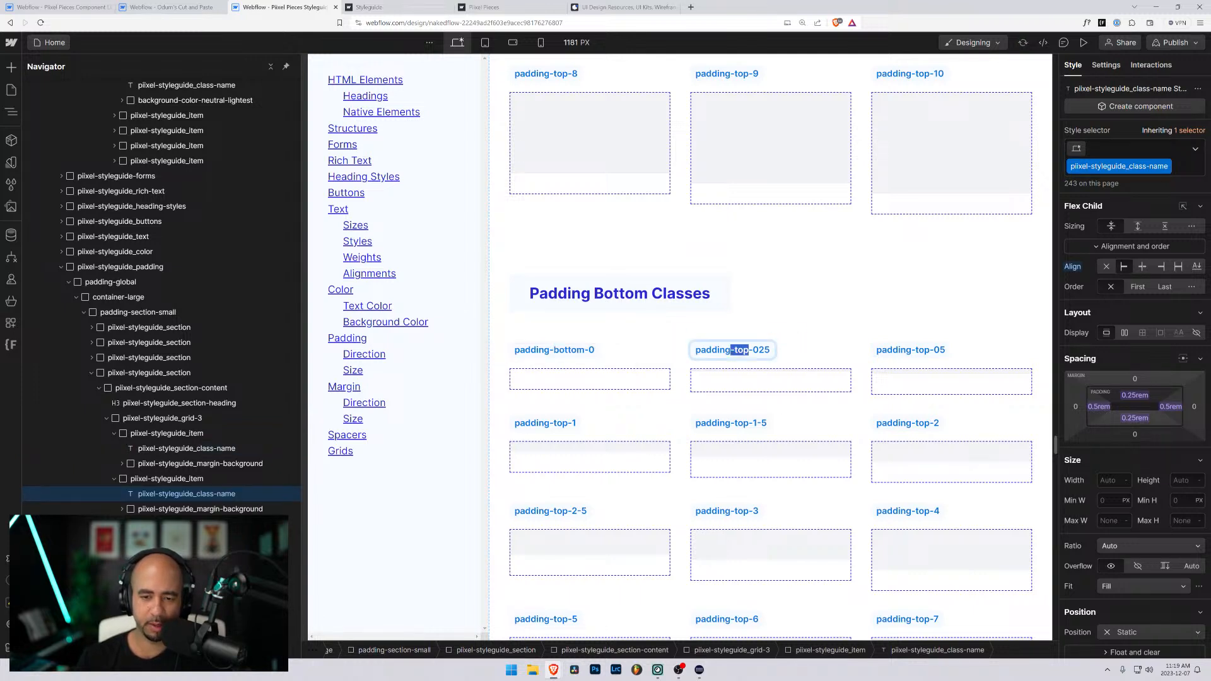
pyautogui.write('-bottom')
pyautogui.press('Escape')
pyautogui.doubleClick(918, 350)
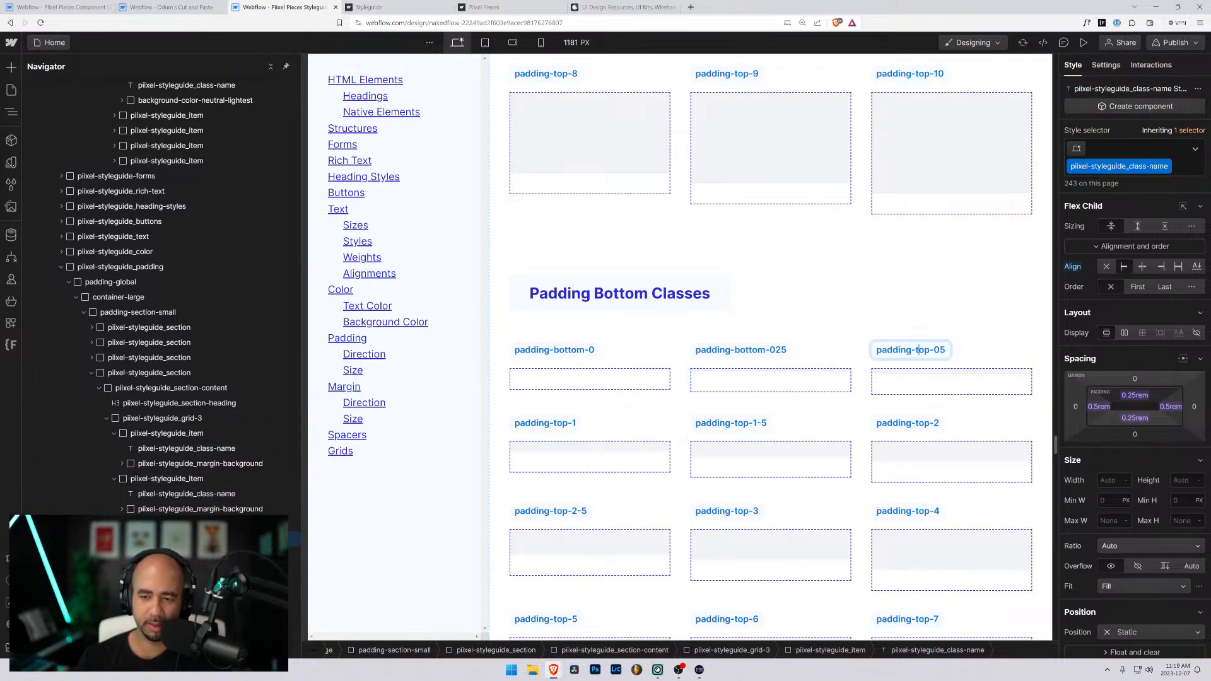
pyautogui.moveTo(918, 350); pyautogui.dragTo(913, 350)
pyautogui.hotkey('ctrl', 'v')
# - Rename the second-row labels under Padding Bottom Classes as padding-bottom-1, padding-bottom-1-5 and padding-bottom-2
pyautogui.doubleClick(556, 424)
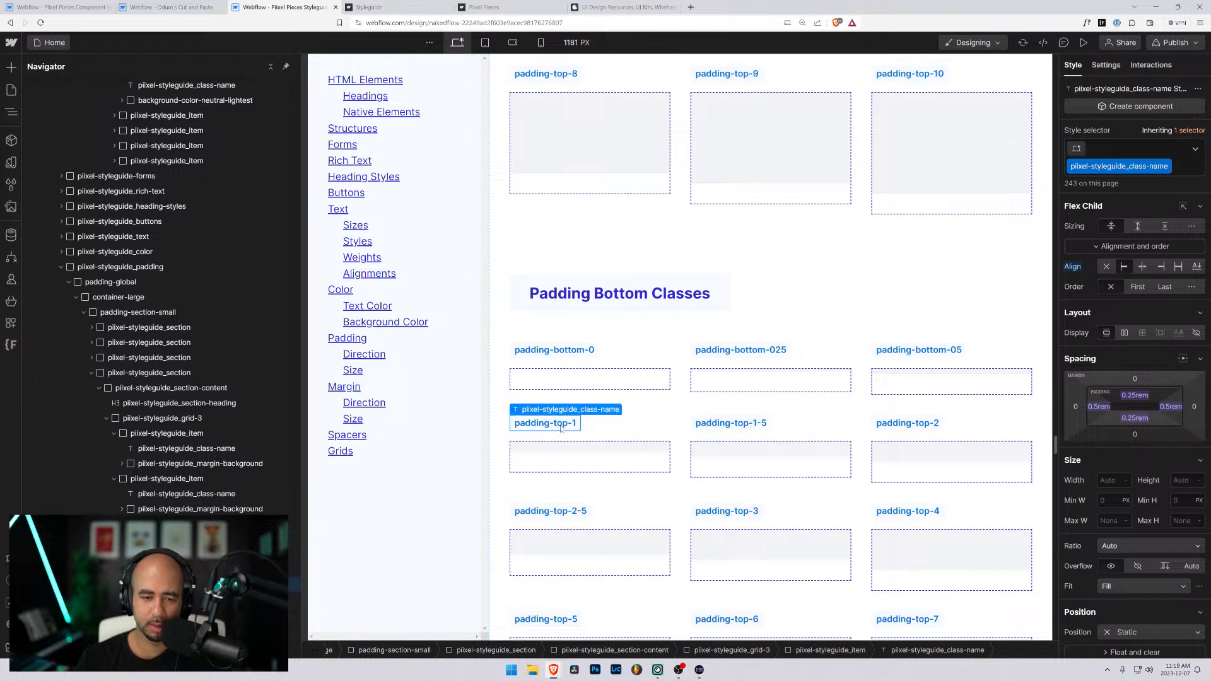
pyautogui.moveTo(557, 423); pyautogui.dragTo(552, 424)
pyautogui.hotkey('ctrl', 'v')
pyautogui.press('Escape')
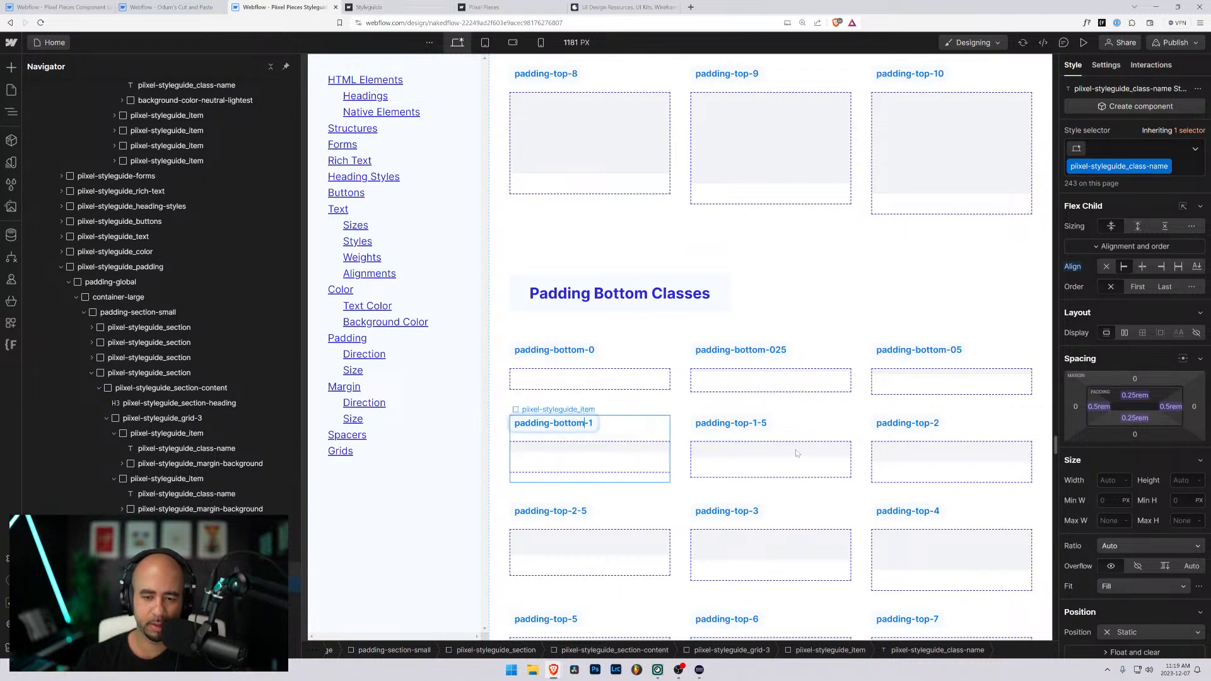
pyautogui.click(752, 423)
pyautogui.doubleClick(753, 423)
pyautogui.moveTo(740, 423); pyautogui.dragTo(748, 423)
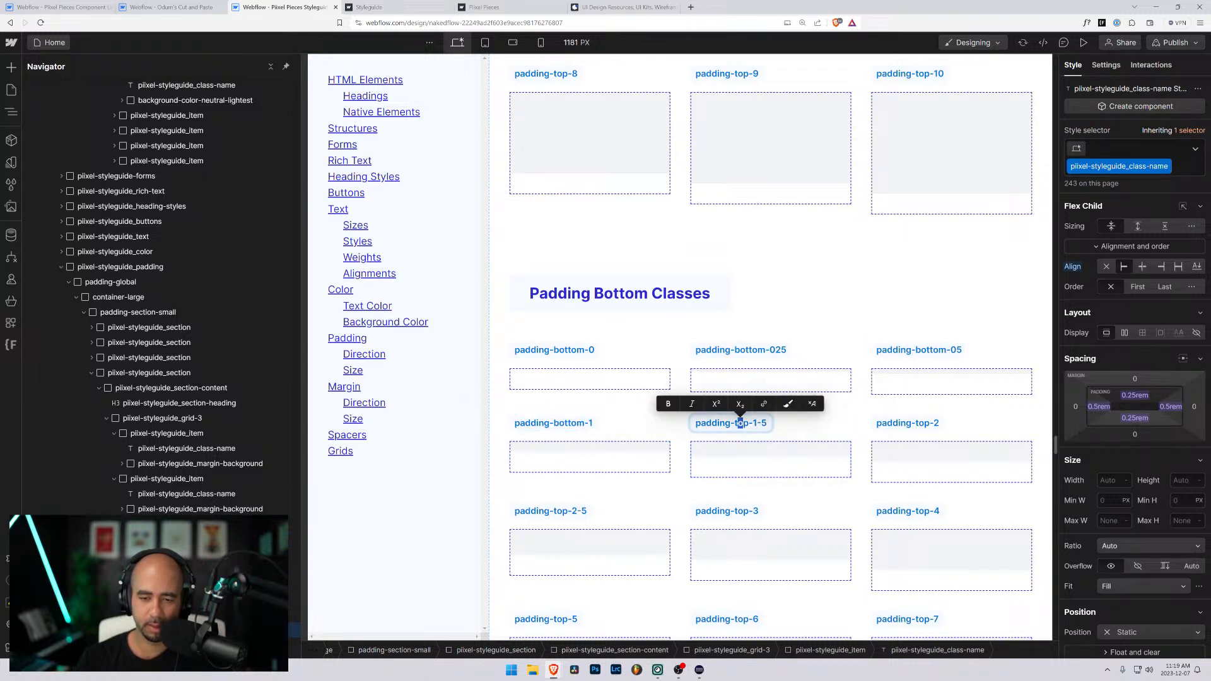
pyautogui.hotkey('ctrl', 'v')
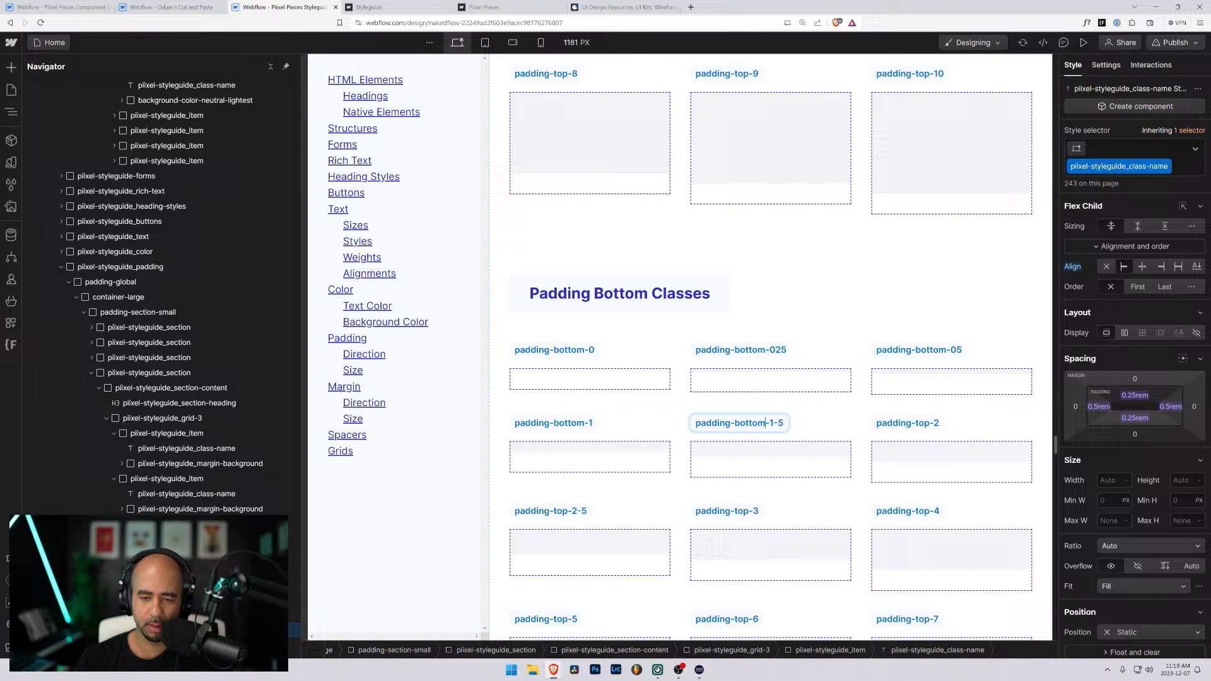
pyautogui.doubleClick(910, 423)
pyautogui.moveTo(925, 423); pyautogui.dragTo(918, 423)
pyautogui.hotkey('ctrl', 'v')
# - Rename the padding-top-4 and padding-top-3 labels under Padding Bottom Classes as padding-bottom-4 and padding-bottom-3
pyautogui.click(908, 511)
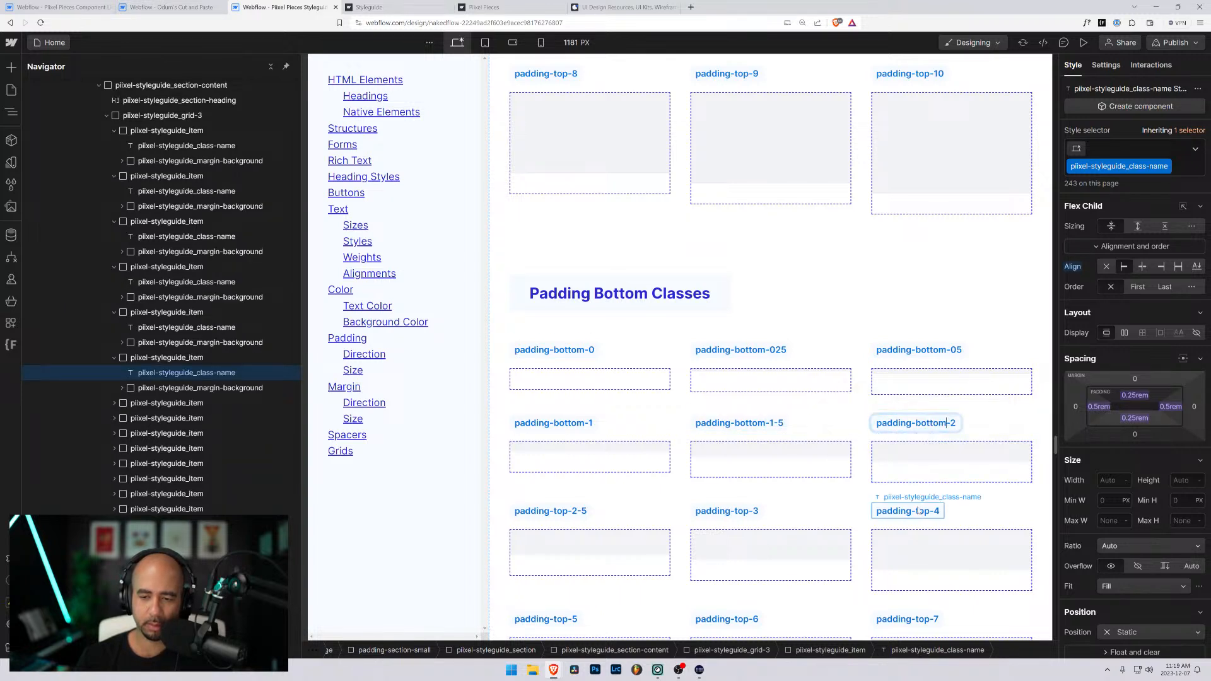
pyautogui.doubleClick(929, 510)
pyautogui.hotkey('ctrl', 'v')
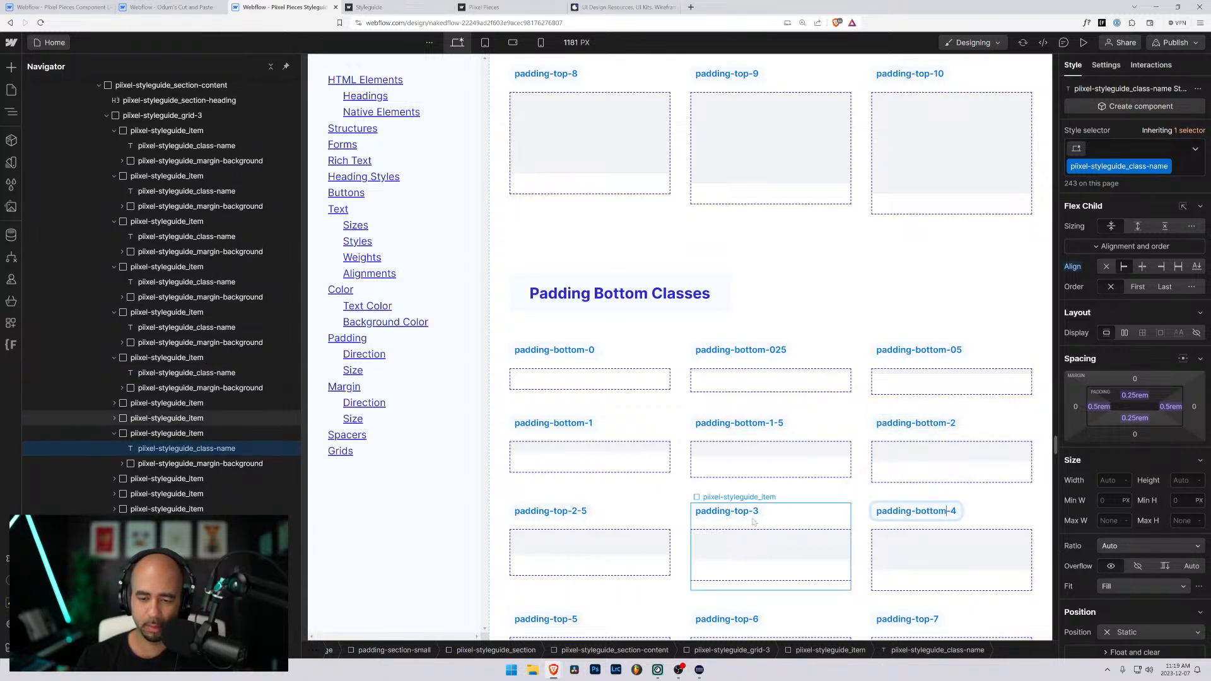
pyautogui.click(743, 512)
pyautogui.doubleClick(743, 511)
pyautogui.hotkey('ctrl', 'v')
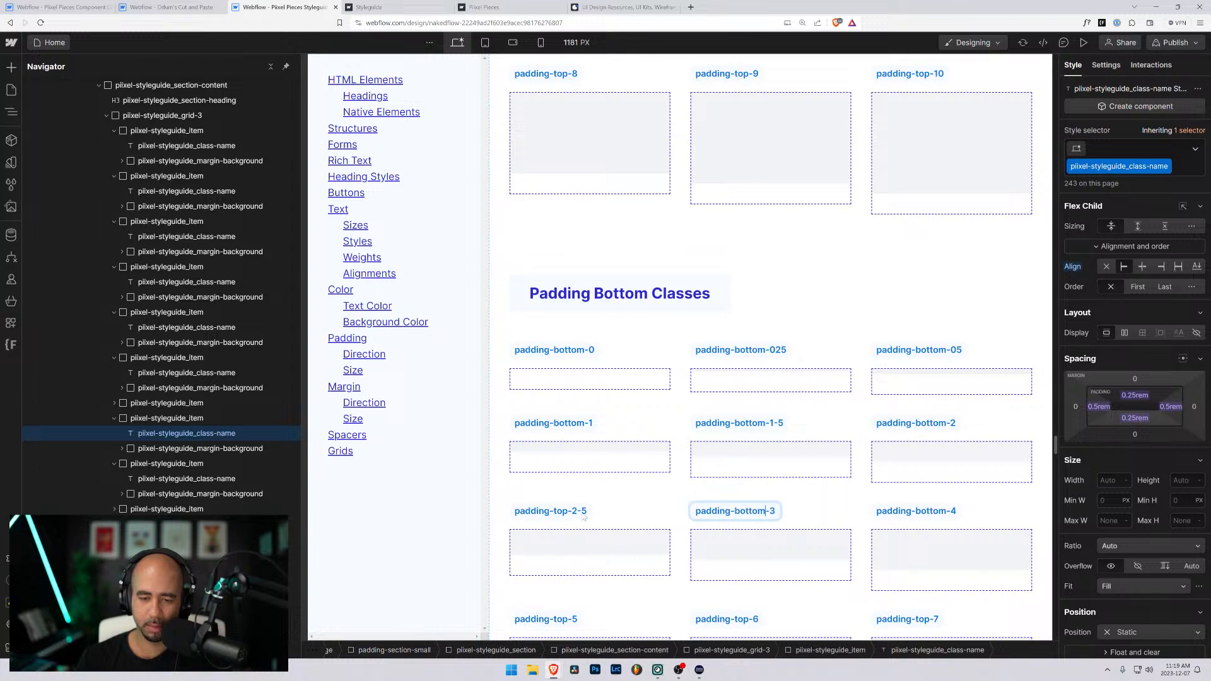
# - Rename the padding-top-2-5 and padding-top-5 labels under Padding Bottom Classes as padding-bottom-2-5 and padding-bottom-5
pyautogui.click(550, 510)
pyautogui.doubleClick(556, 511)
pyautogui.doubleClick(561, 510)
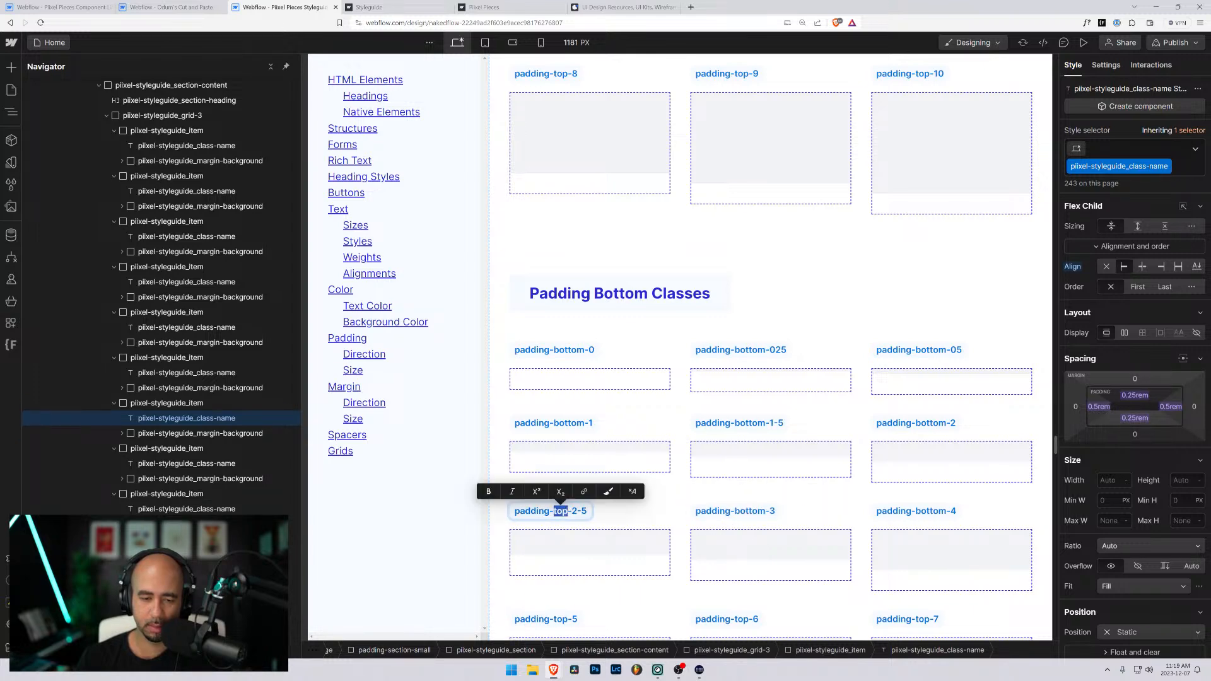
pyautogui.hotkey('ctrl', 'v')
pyautogui.scroll(-5, 560, 353)
pyautogui.click(560, 317)
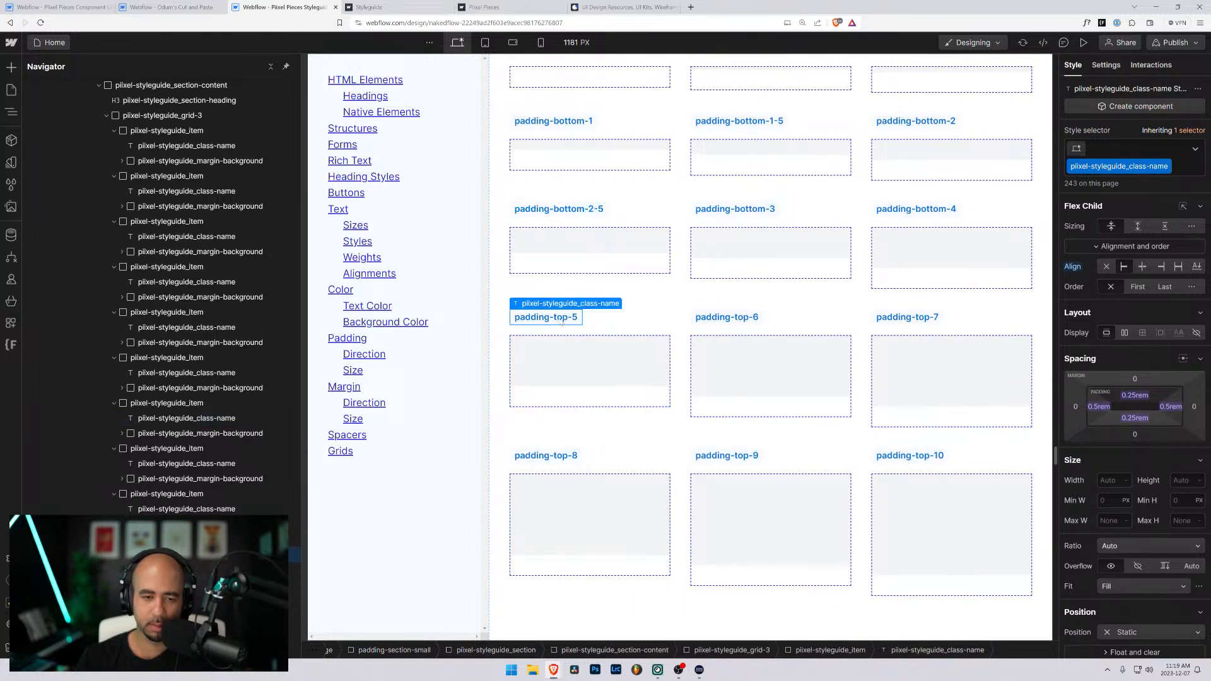
pyautogui.doubleClick(560, 318)
pyautogui.doubleClick(561, 317)
pyautogui.hotkey('ctrl', 'v')
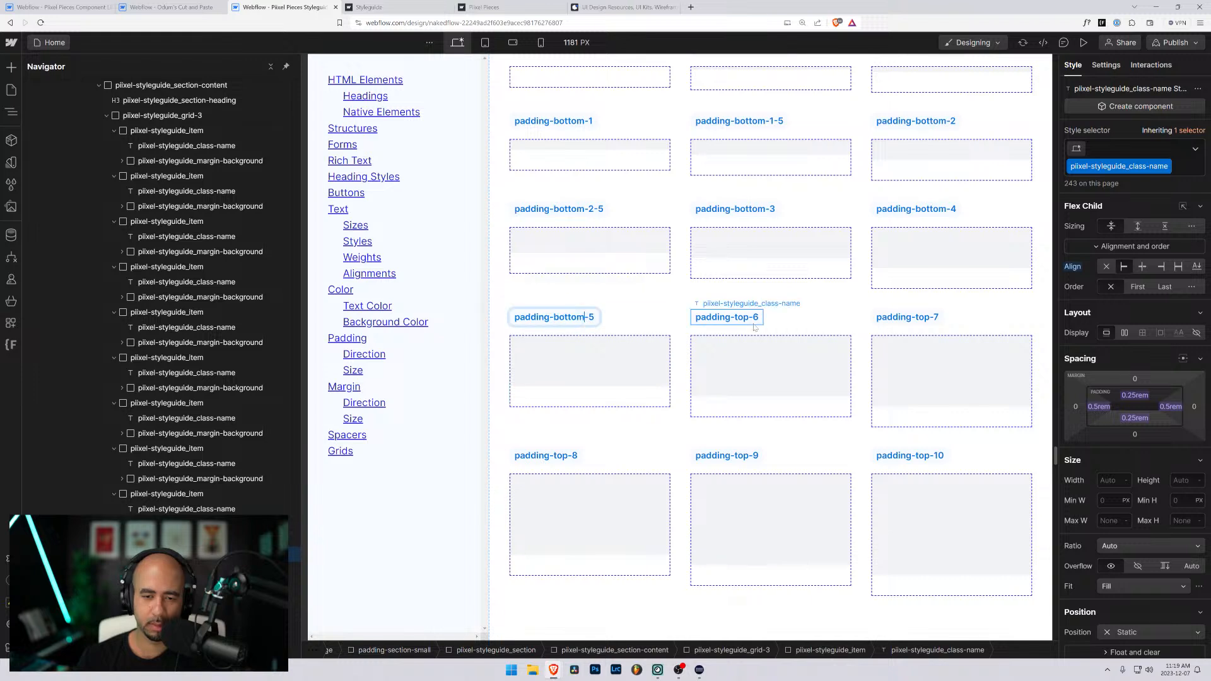
# - Rename the padding-top-6 and padding-top-7 labels under Padding Bottom Classes as padding-bottom-6 and padding-bottom-7
pyautogui.press('Escape')
pyautogui.doubleClick(739, 318)
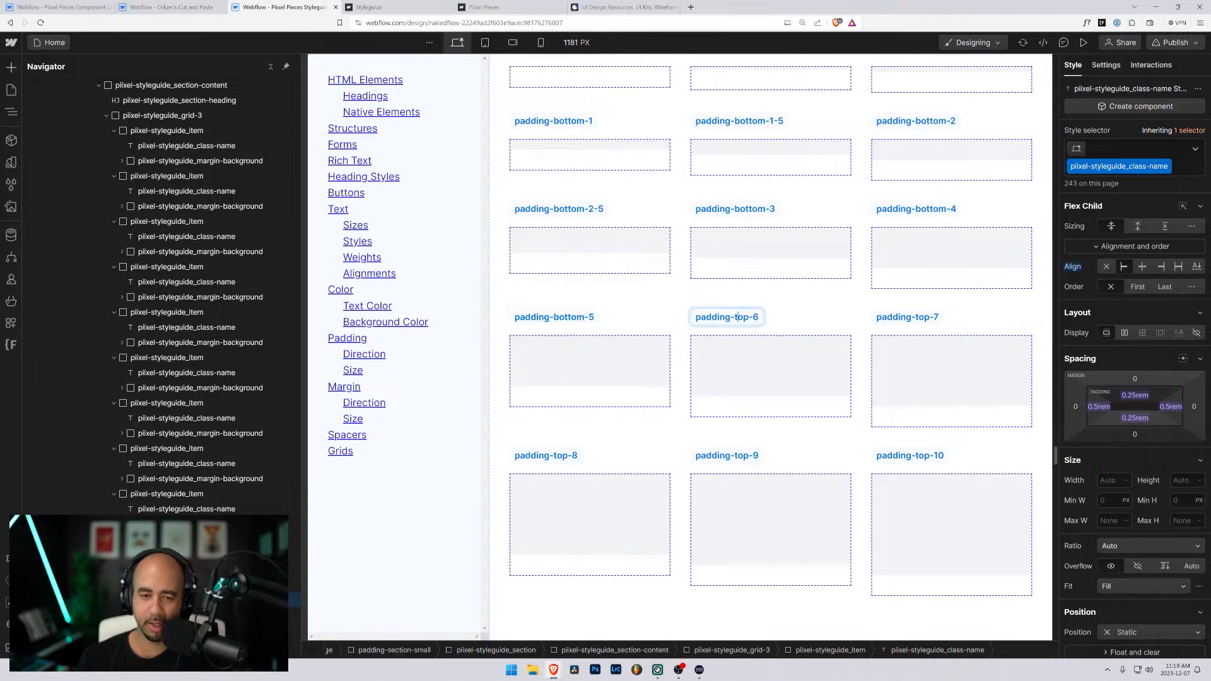
pyautogui.doubleClick(741, 317)
pyautogui.hotkey('ctrl', 'v')
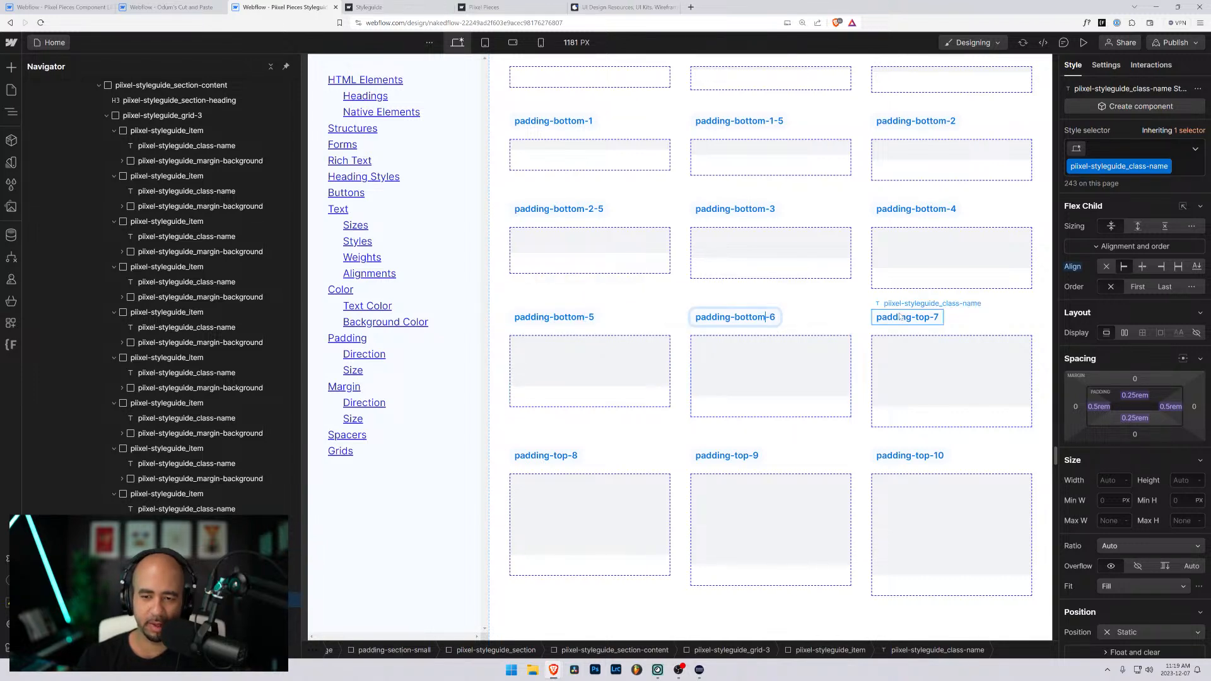
pyautogui.press('Escape')
pyautogui.doubleClick(908, 318)
pyautogui.doubleClick(921, 318)
pyautogui.hotkey('ctrl', 'v')
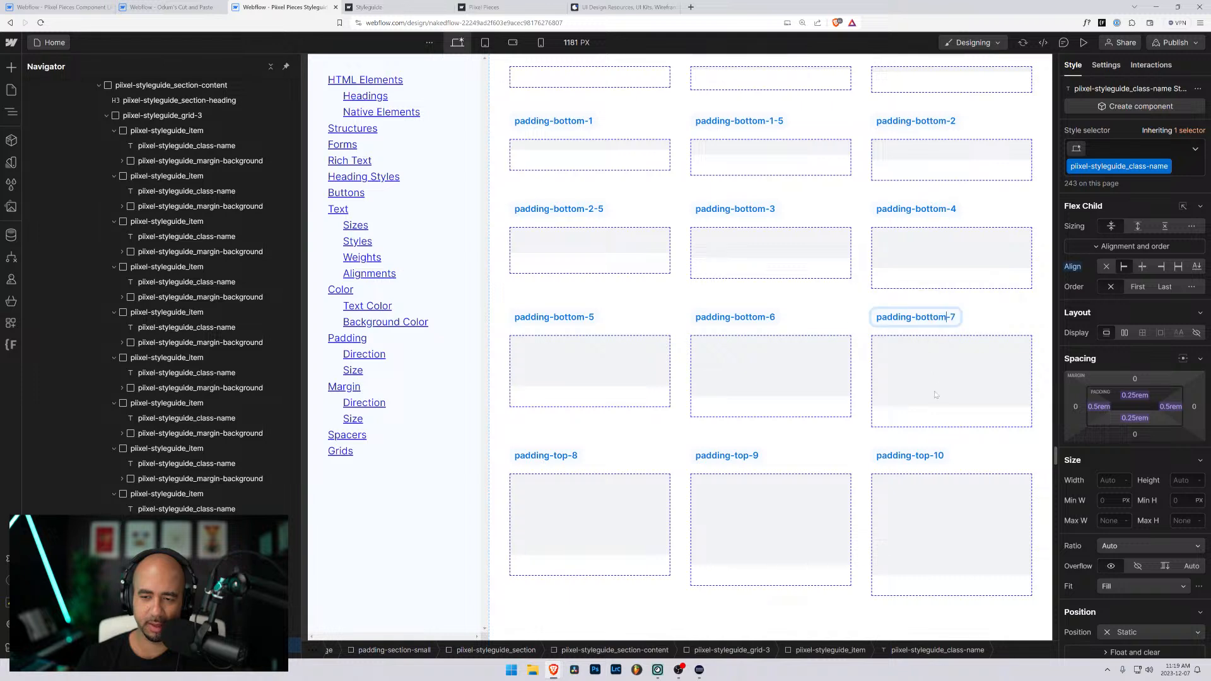
# - Rename the last-row labels under Padding Bottom Classes as padding-bottom-10, padding-bottom-9 and padding-bottom-8
pyautogui.doubleClick(928, 456)
pyautogui.doubleClick(919, 455)
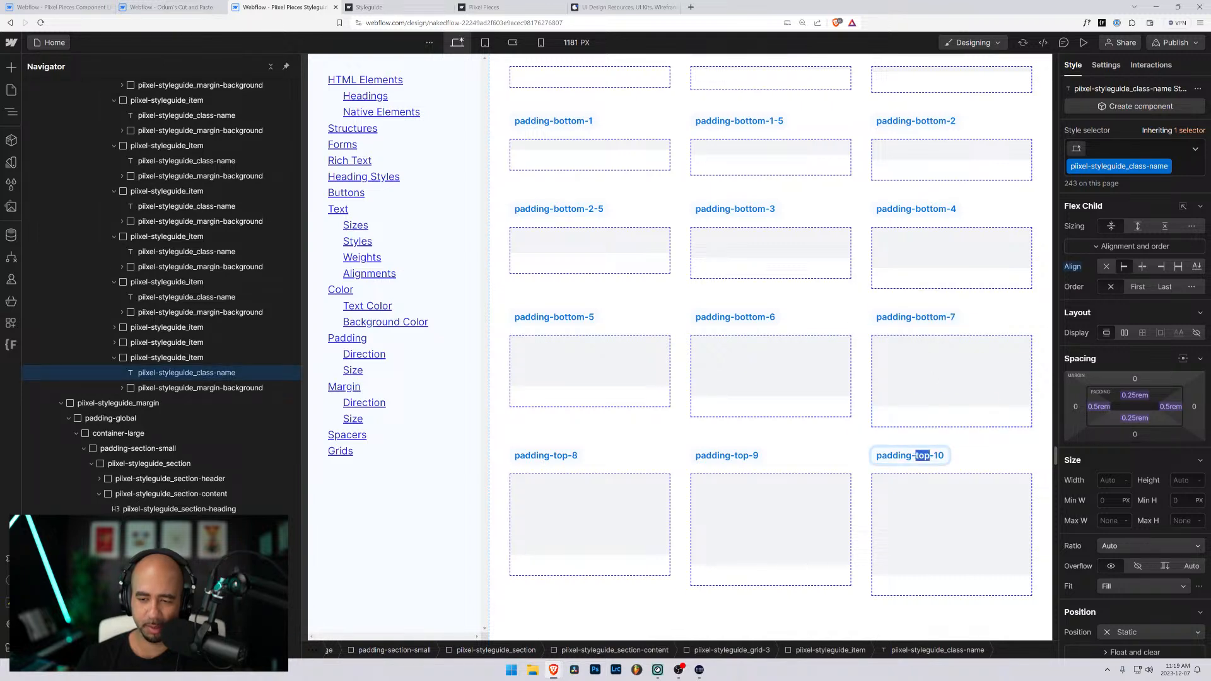
pyautogui.write('bottom')
pyautogui.click(725, 456)
pyautogui.doubleClick(735, 455)
pyautogui.moveTo(737, 455); pyautogui.dragTo(749, 455)
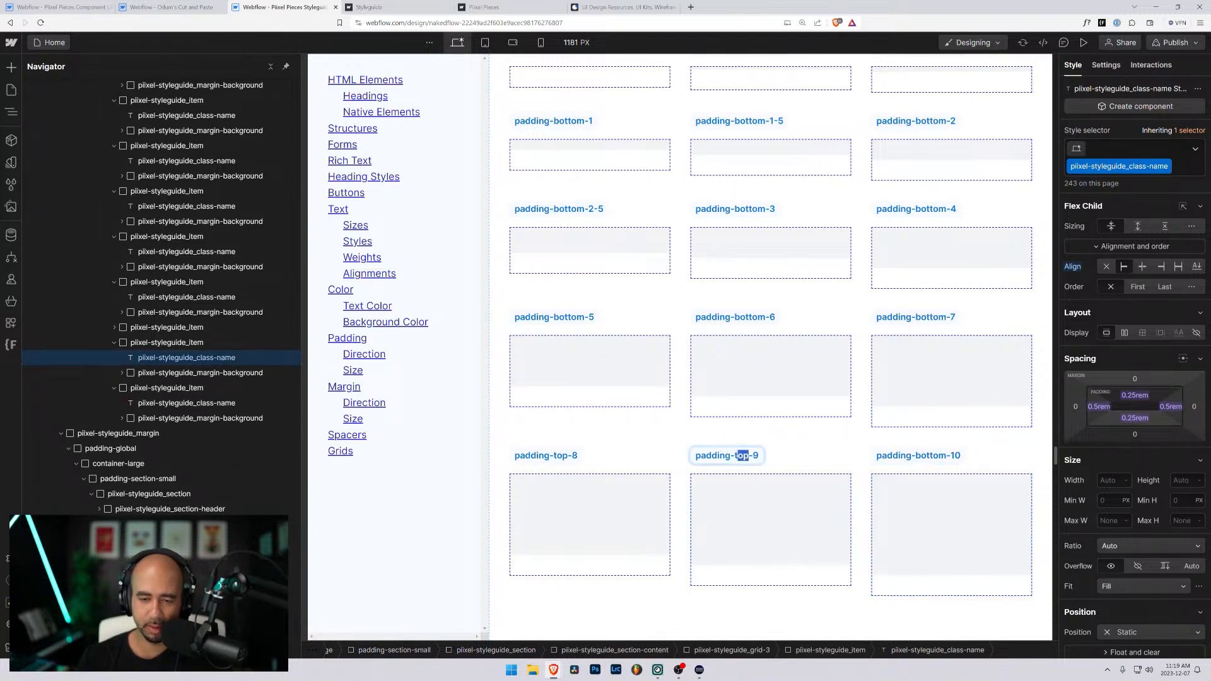
pyautogui.write('bottom')
pyautogui.doubleClick(559, 456)
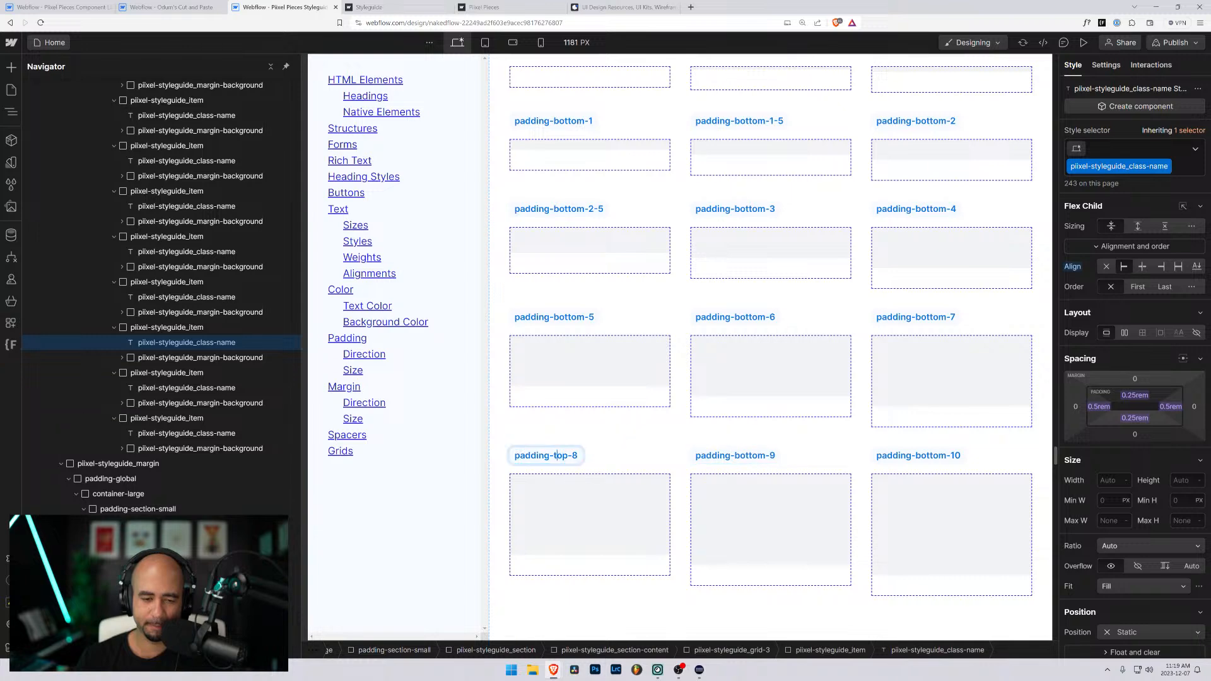
pyautogui.write('bottom')
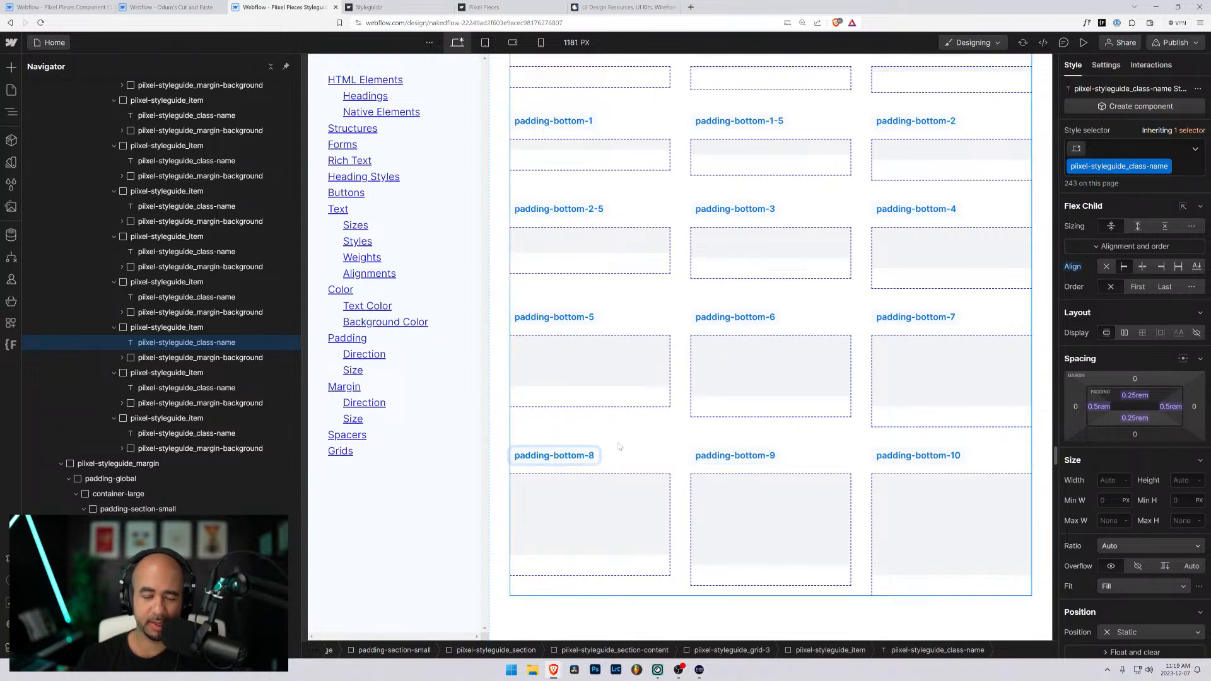
# - Review the labels and sample boxes of the whole Padding Bottom Classes section
pyautogui.scroll(3, 620, 446)
pyautogui.scroll(-3, 620, 446)
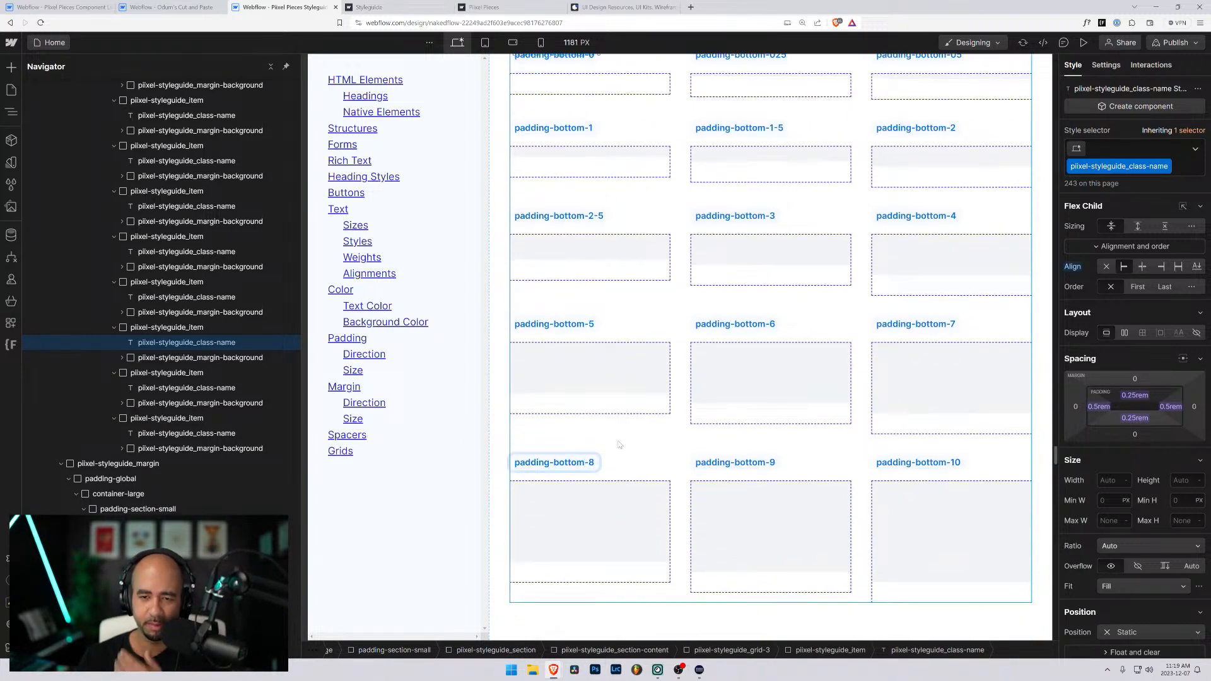
pyautogui.scroll(3, 620, 446)
pyautogui.scroll(-3, 620, 446)
pyautogui.scroll(3, 968, 208)
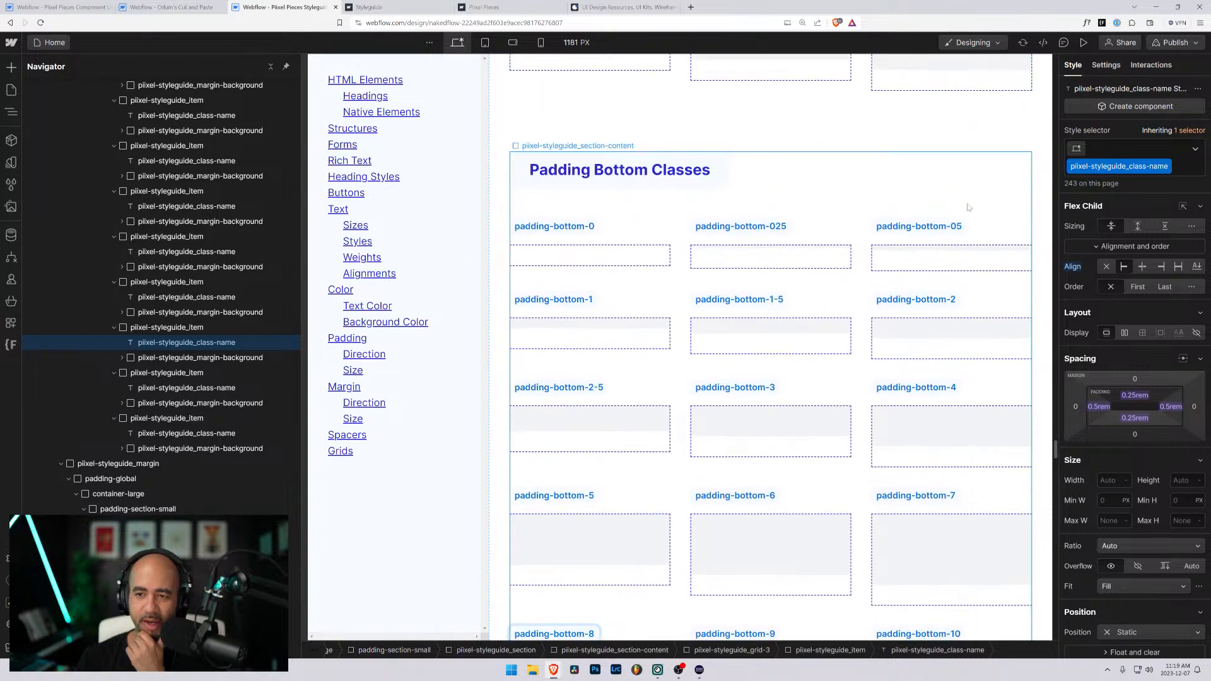
pyautogui.scroll(-3, 968, 208)
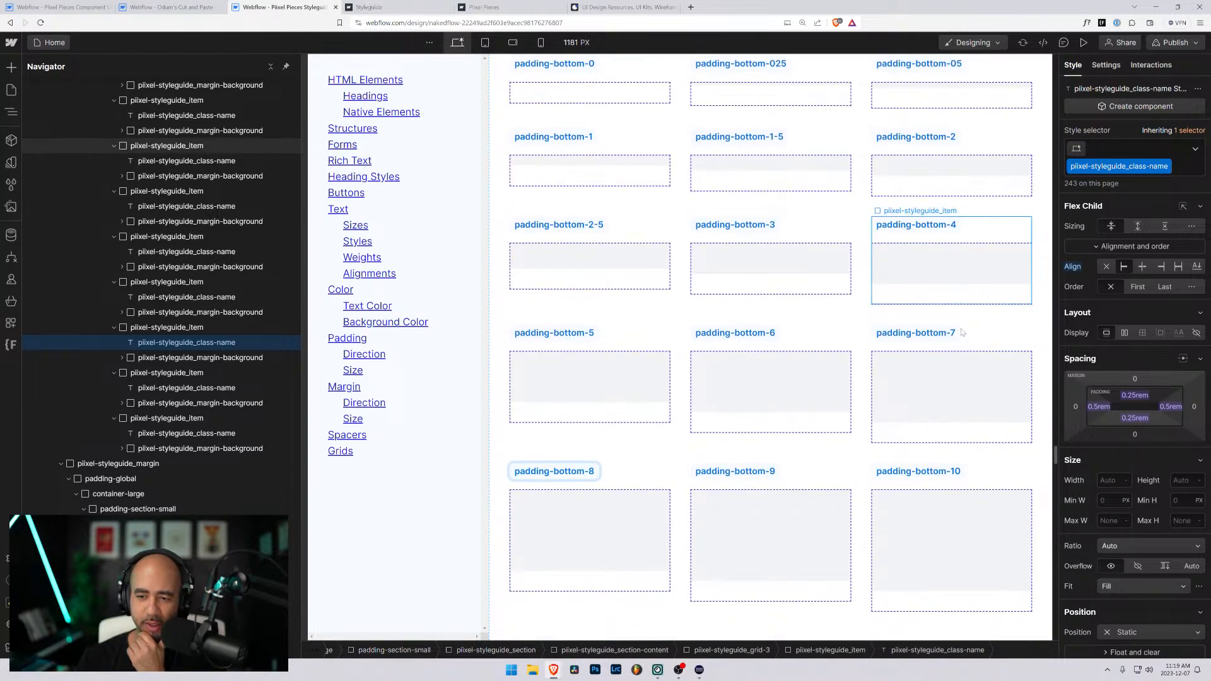
pyautogui.scroll(-3, 962, 334)
pyautogui.scroll(3, 961, 355)
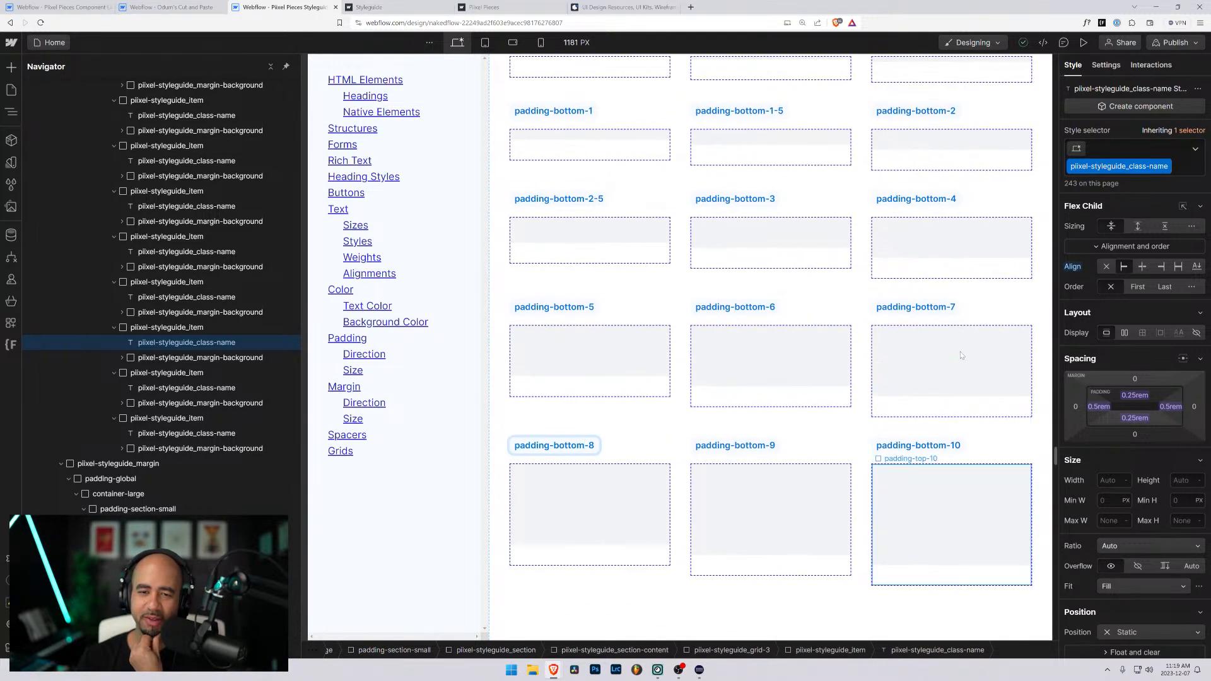
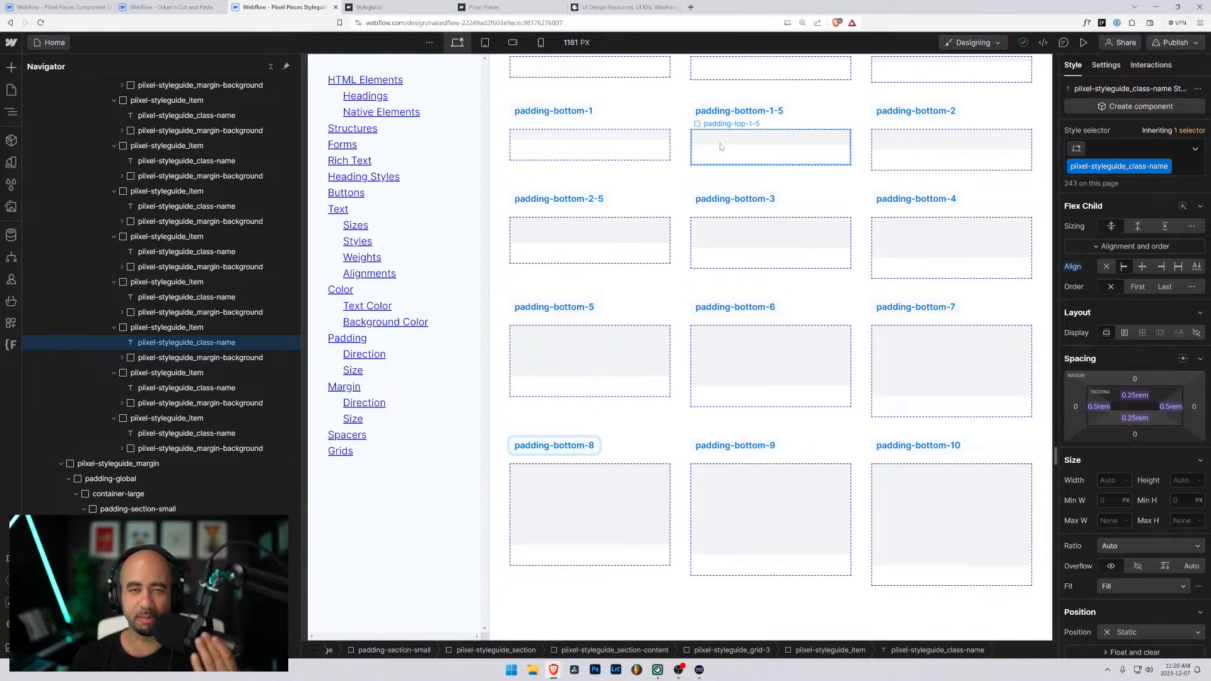
# - Review the Padding Bottom Classes samples and check which class the padding-bottom-1 sample's wrapper uses
pyautogui.scroll(3, 720, 146)
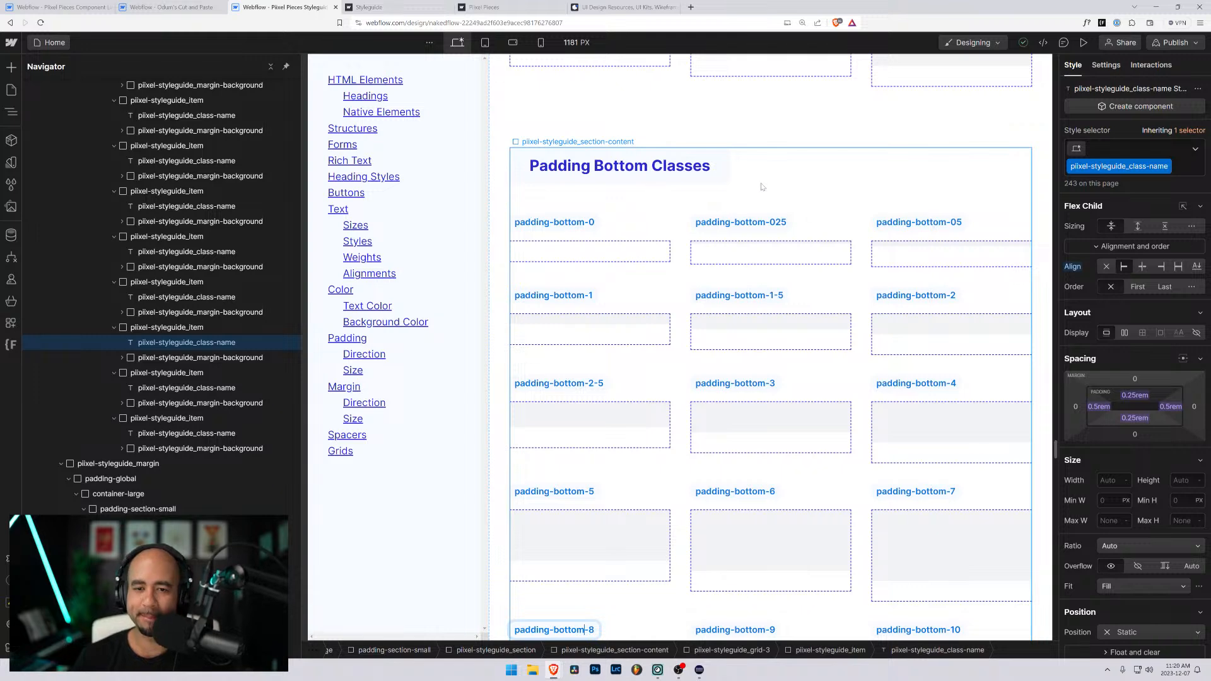
pyautogui.scroll(8, 745, 194)
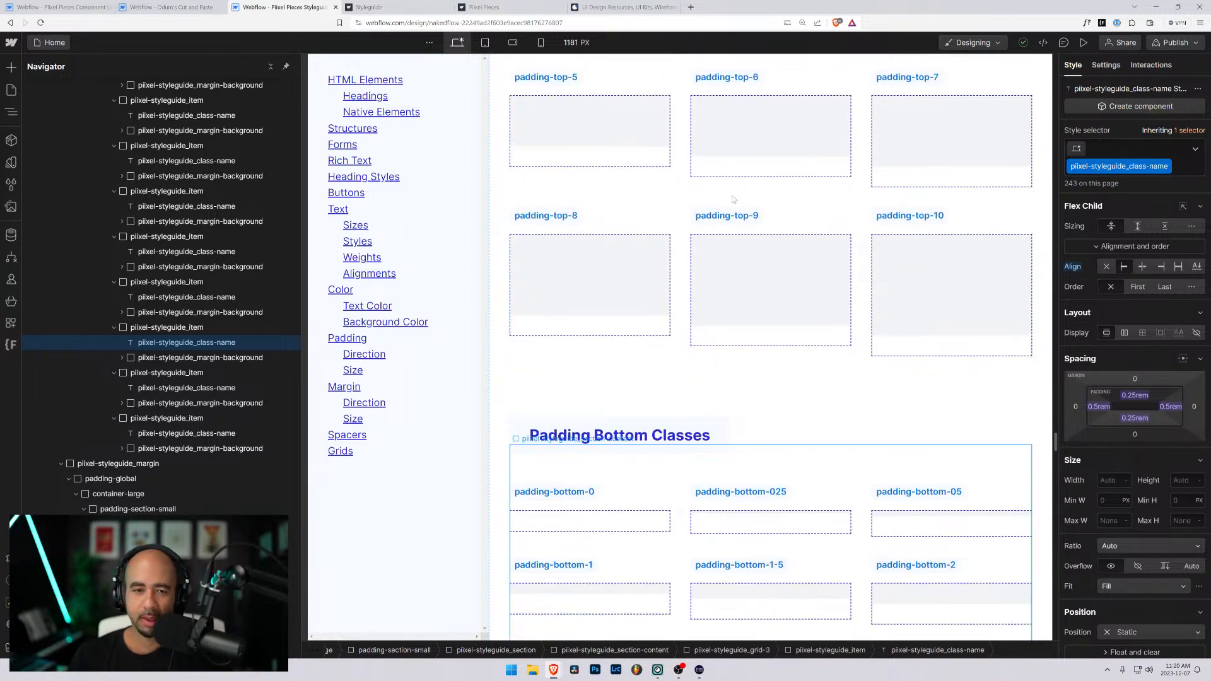
pyautogui.scroll(-10, 648, 266)
pyautogui.scroll(-1, 647, 267)
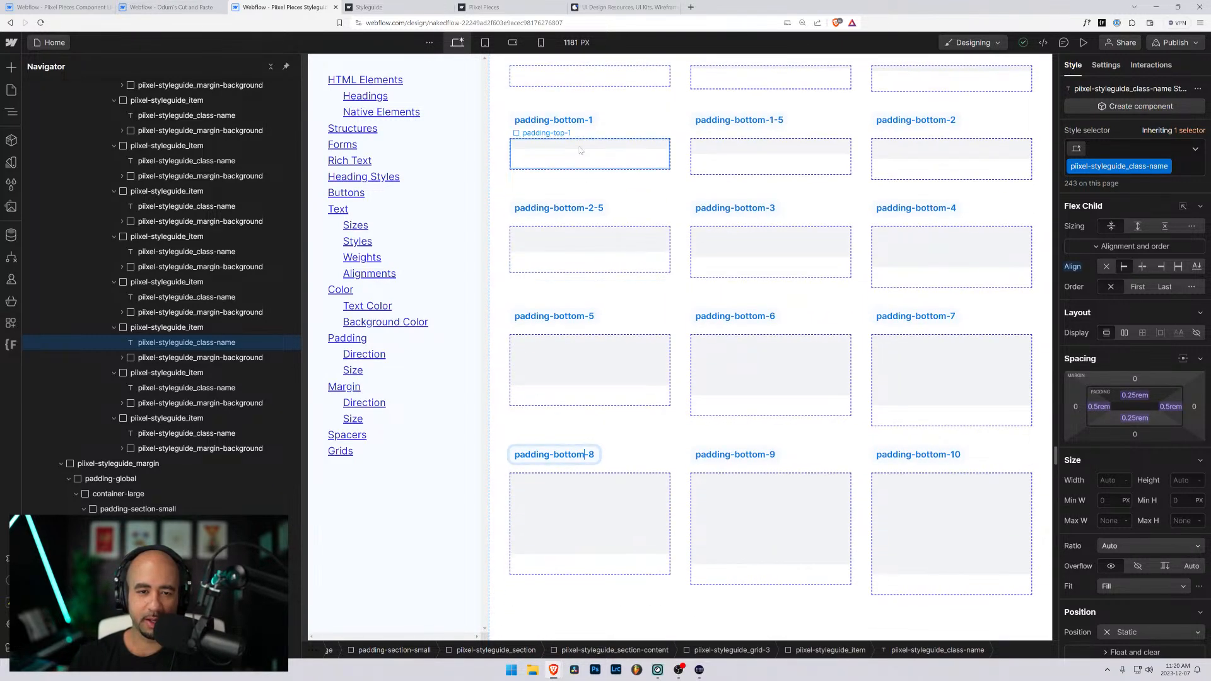
pyautogui.click(656, 158)
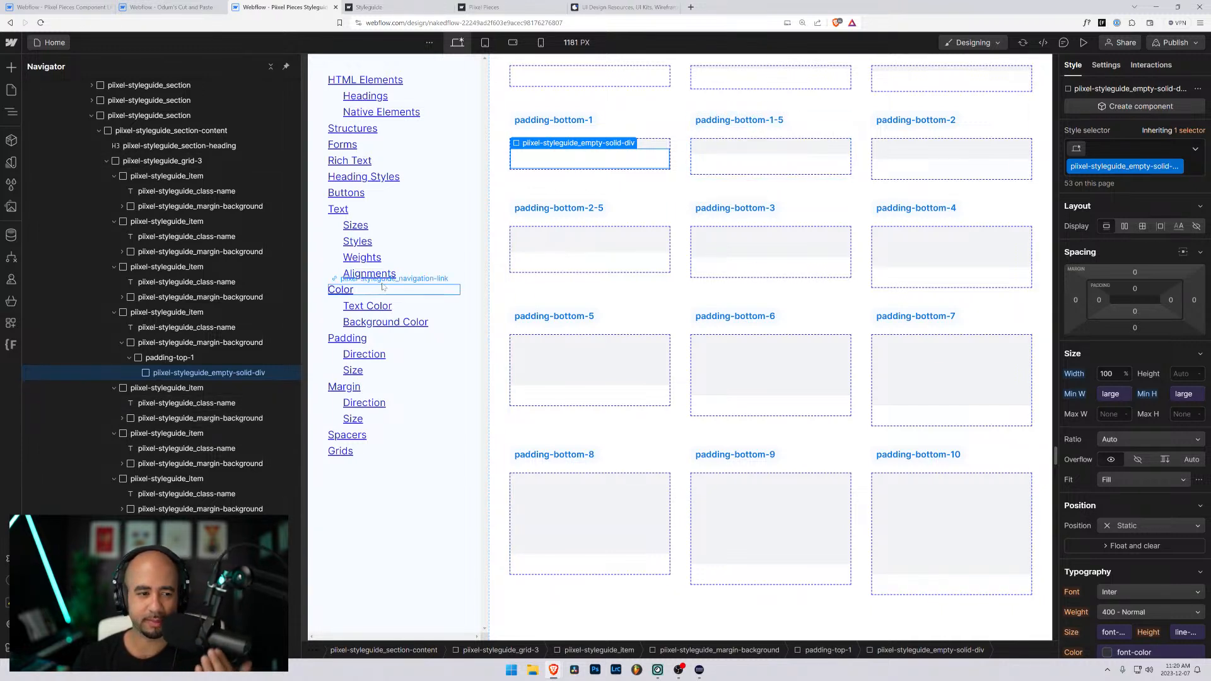
pyautogui.press('Up')
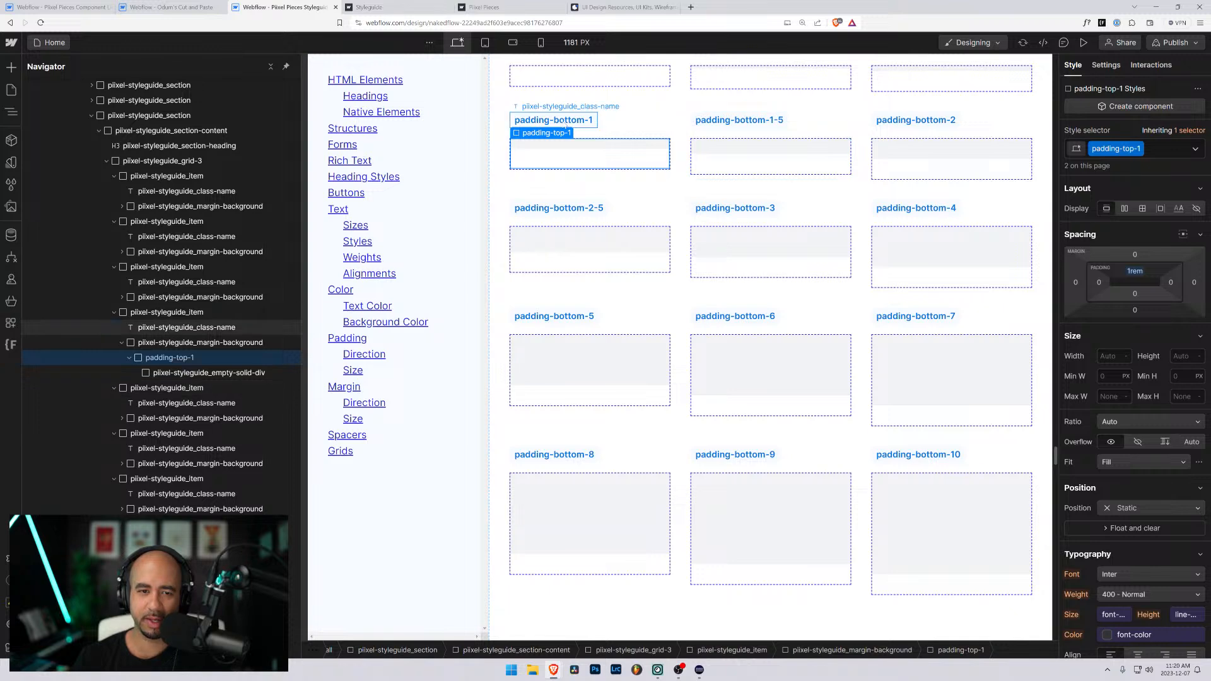
# - Copy the text "padding-bottom-" from the padding-bottom-0 label under Padding Bottom Classes
pyautogui.click(563, 124)
pyautogui.scroll(3, 562, 158)
pyautogui.click(559, 233)
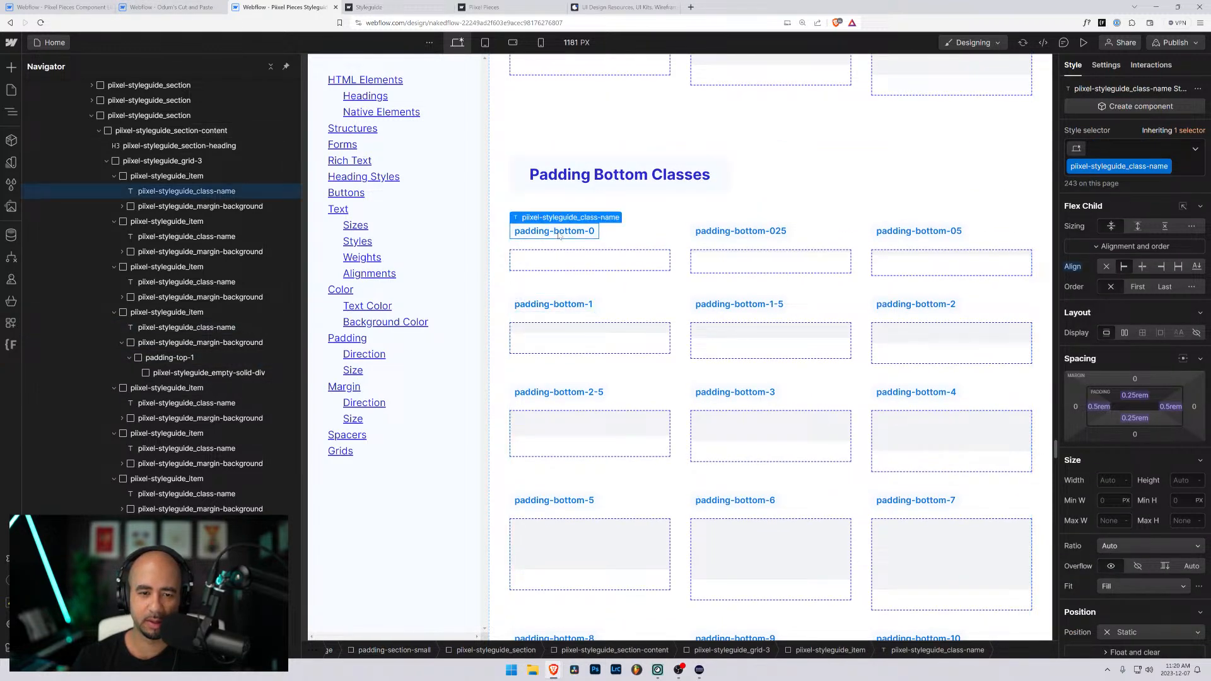
pyautogui.doubleClick(558, 233)
pyautogui.moveTo(513, 231); pyautogui.dragTo(589, 231)
pyautogui.hotkey('ctrl', 'c')
# - Replace the padding-top-0 class with the existing padding-bottom-0 class on the padding-bottom-0 sample's wrapper
pyautogui.click(615, 259)
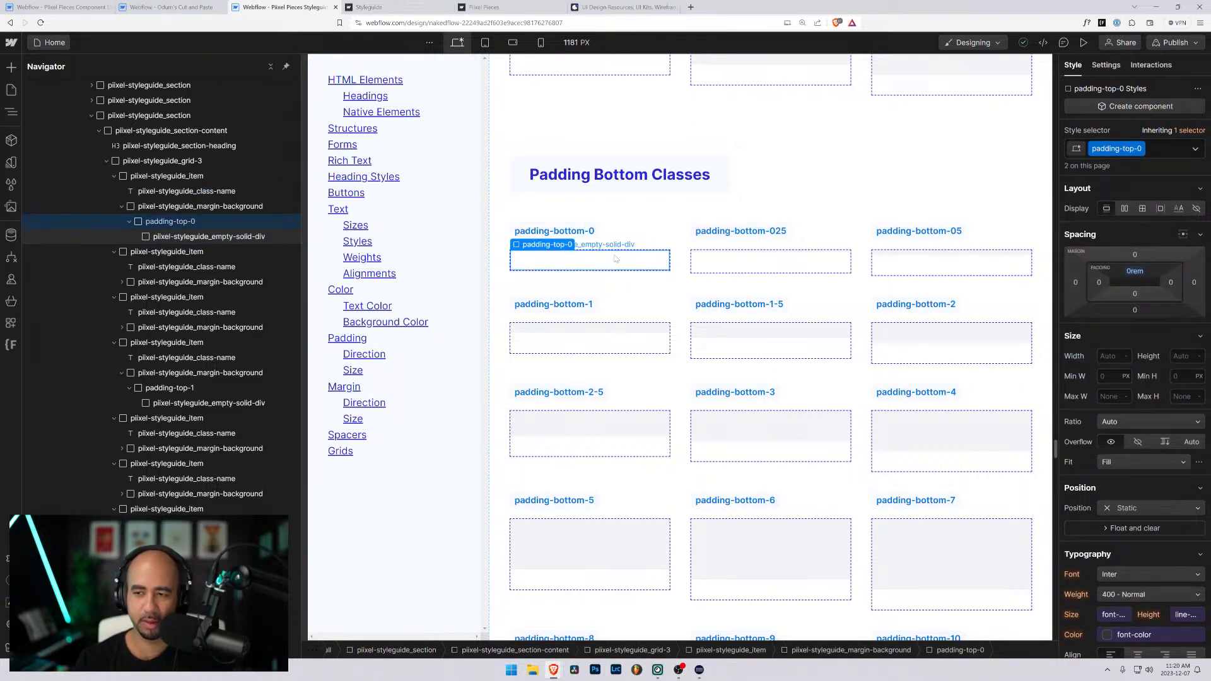
pyautogui.hotkey('ctrl', 'Return')
pyautogui.press('BackSpace')
pyautogui.hotkey('ctrl', 'v')
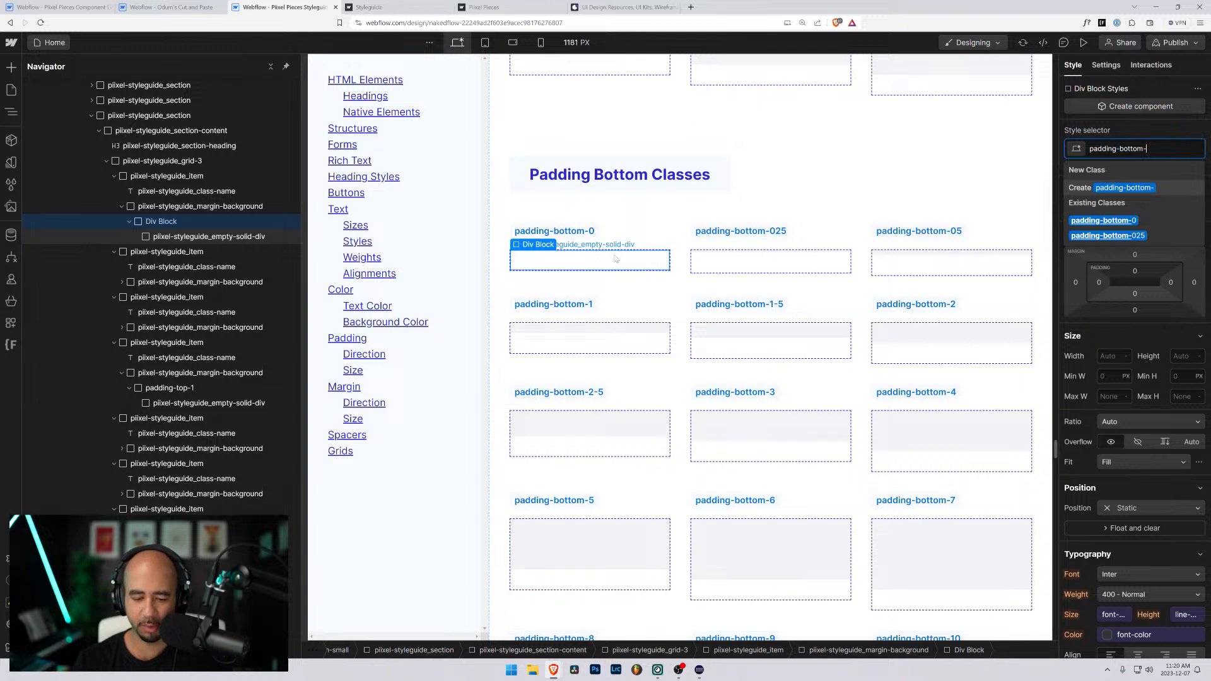
pyautogui.write('0')
pyautogui.press('Return')
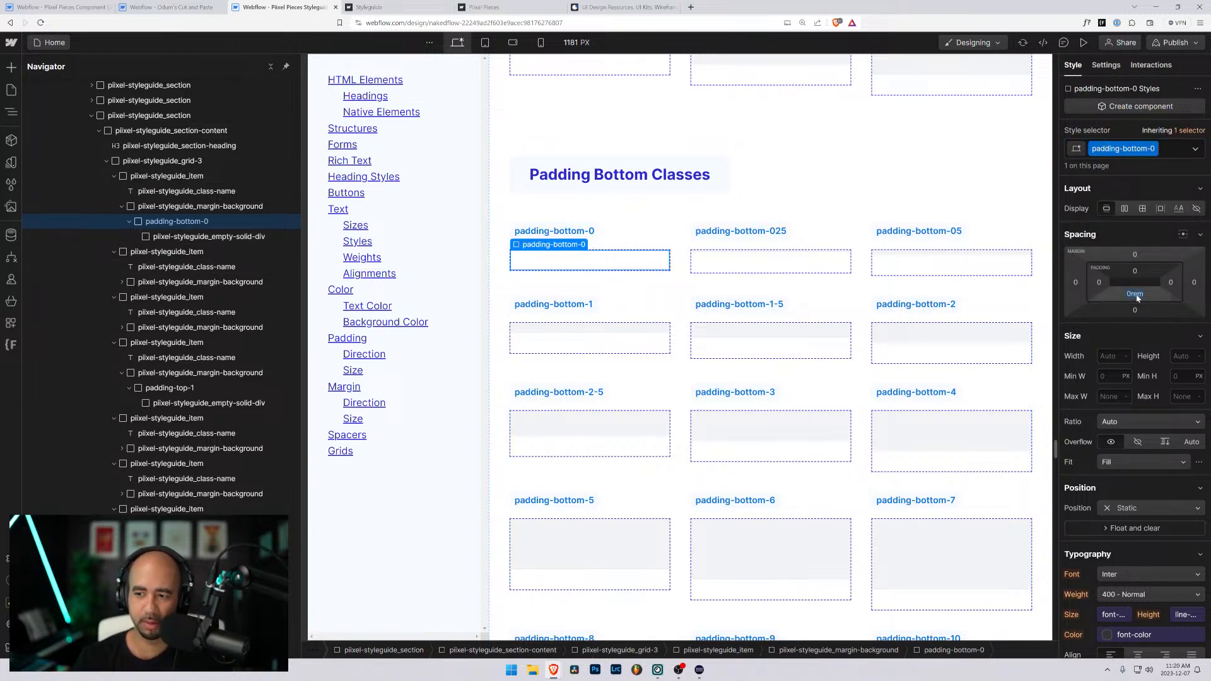
# - Replace the padding-top-025 class with the existing padding-bottom-025 class on the padding-bottom-025 sample's wrapper
pyautogui.click(757, 264)
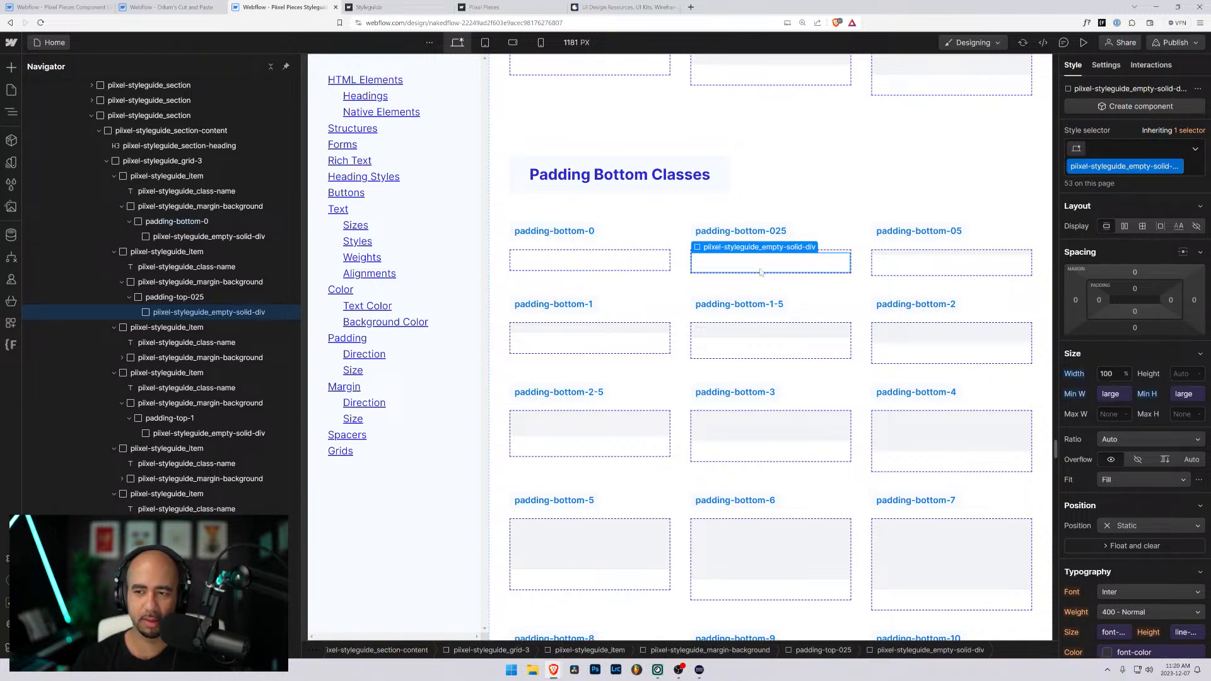
pyautogui.press('Up')
pyautogui.hotkey('ctrl', 'Return')
pyautogui.press('BackSpace')
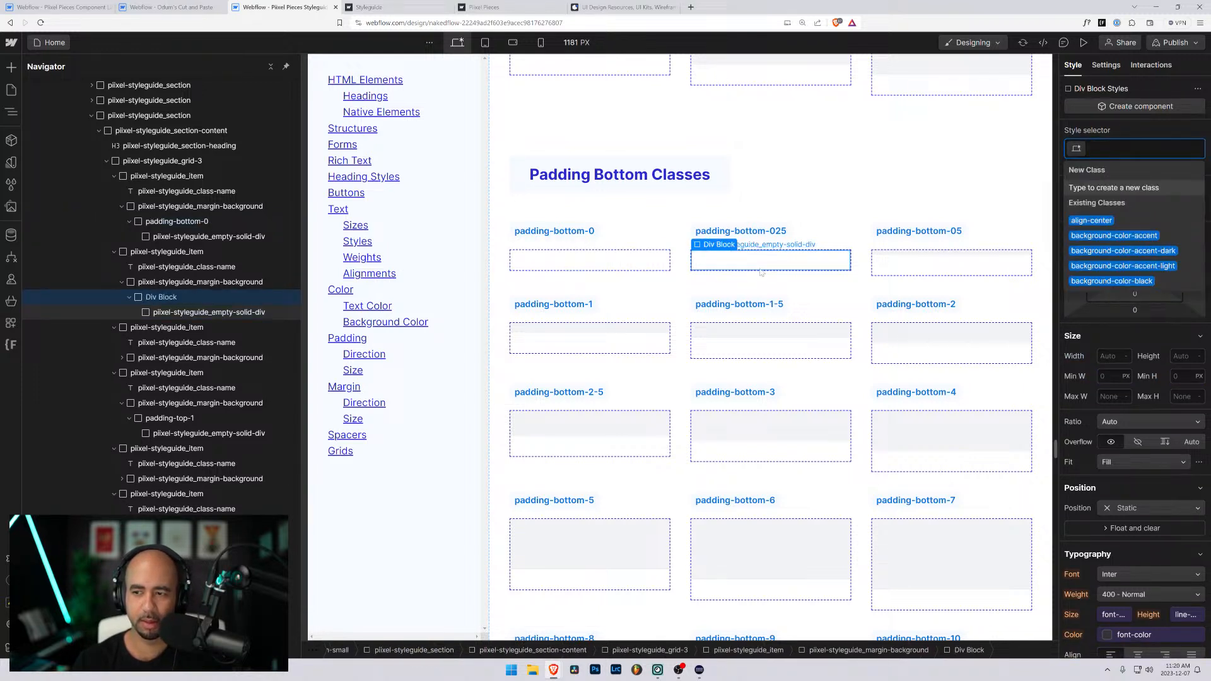
pyautogui.write('padding-bottom-025')
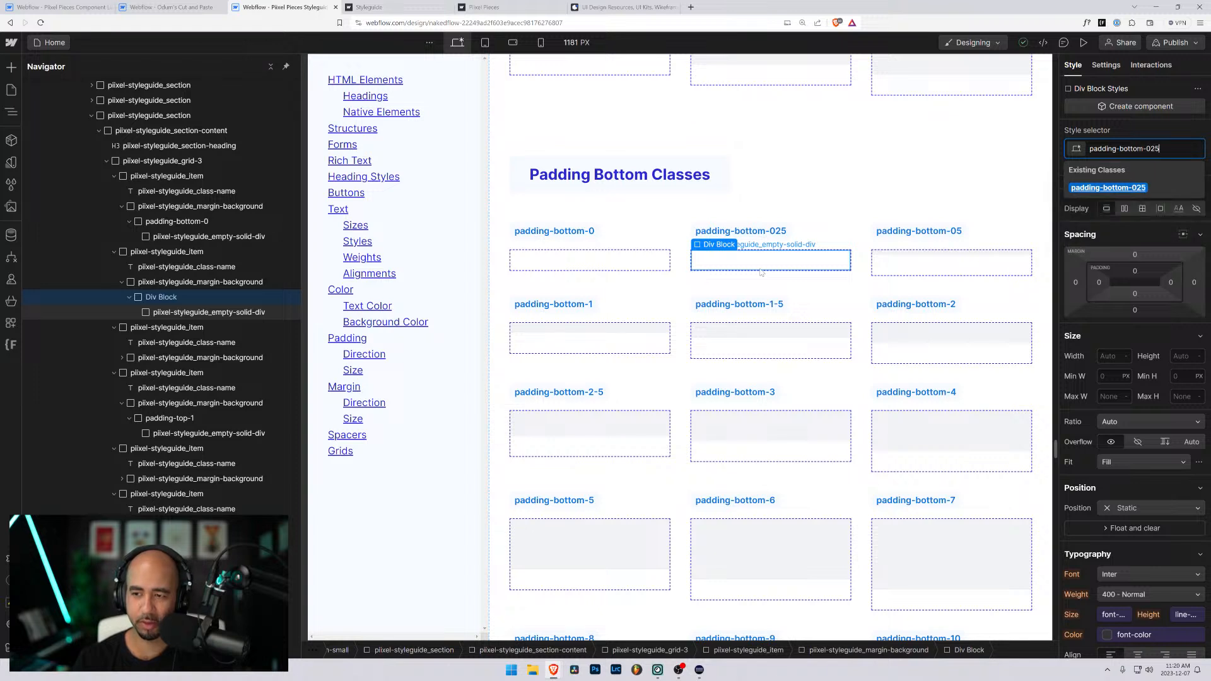
pyautogui.press('Return')
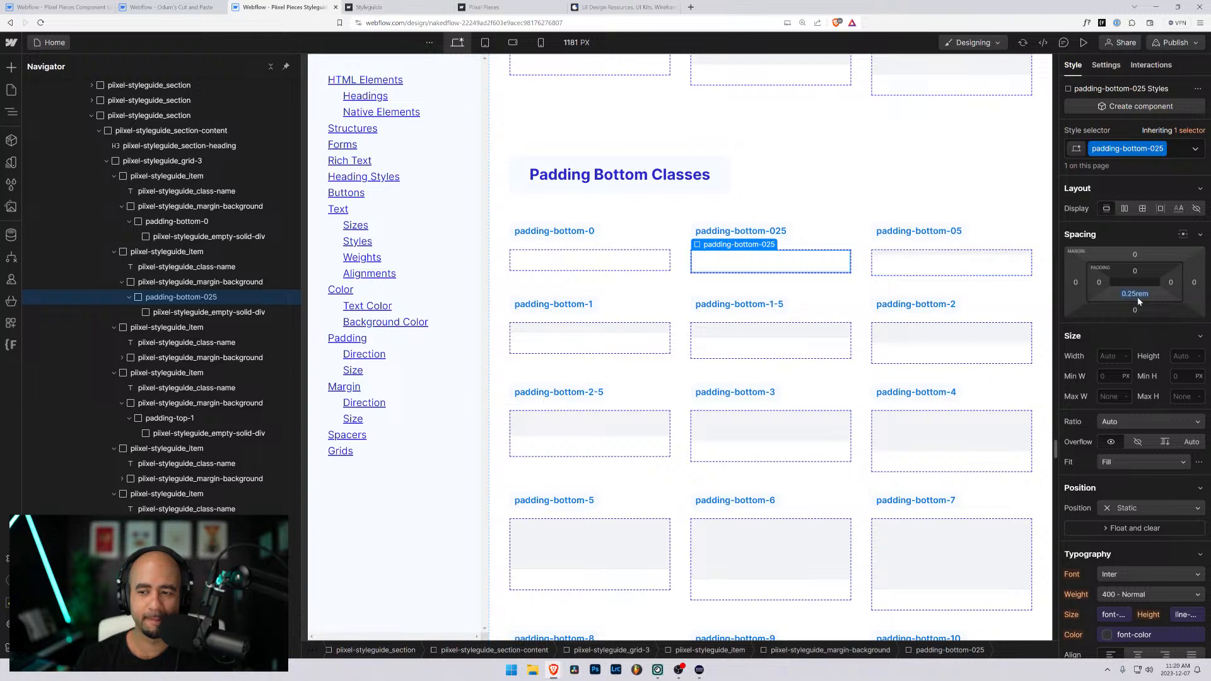
# - Replace padding-top-05 with a new padding-bottom-05 class on the padding-bottom-05 sample's wrapper and set its bottom padding to 0.5rem
pyautogui.click(931, 264)
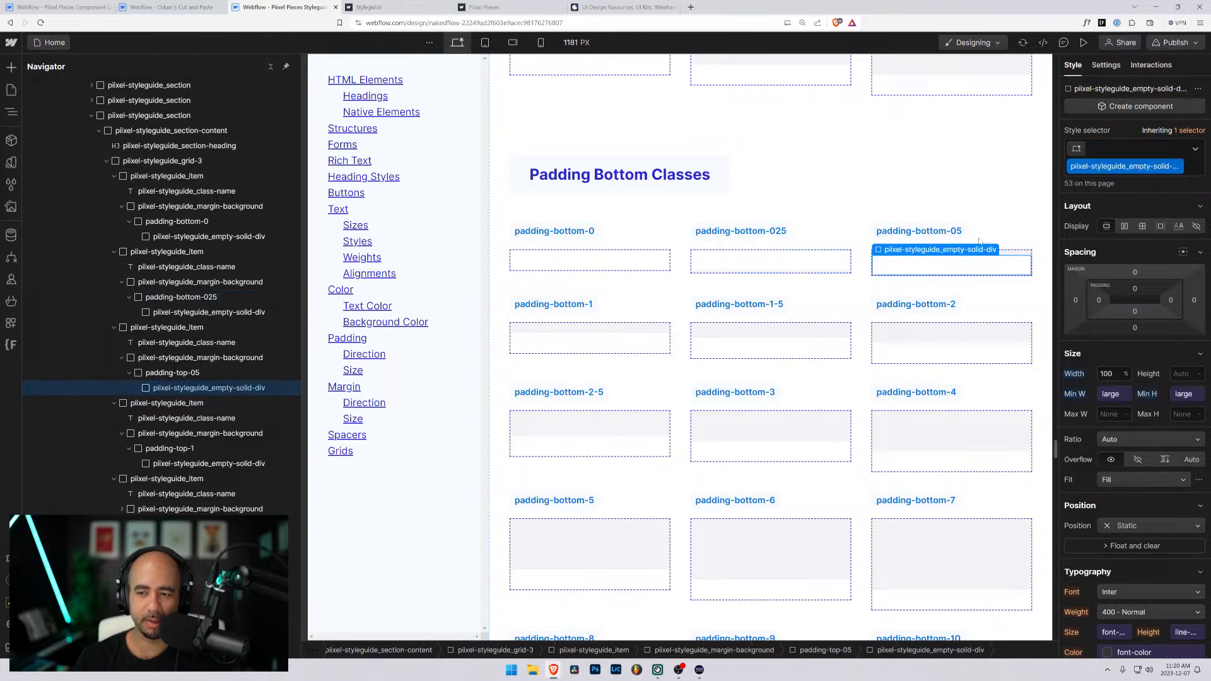
pyautogui.press('Up')
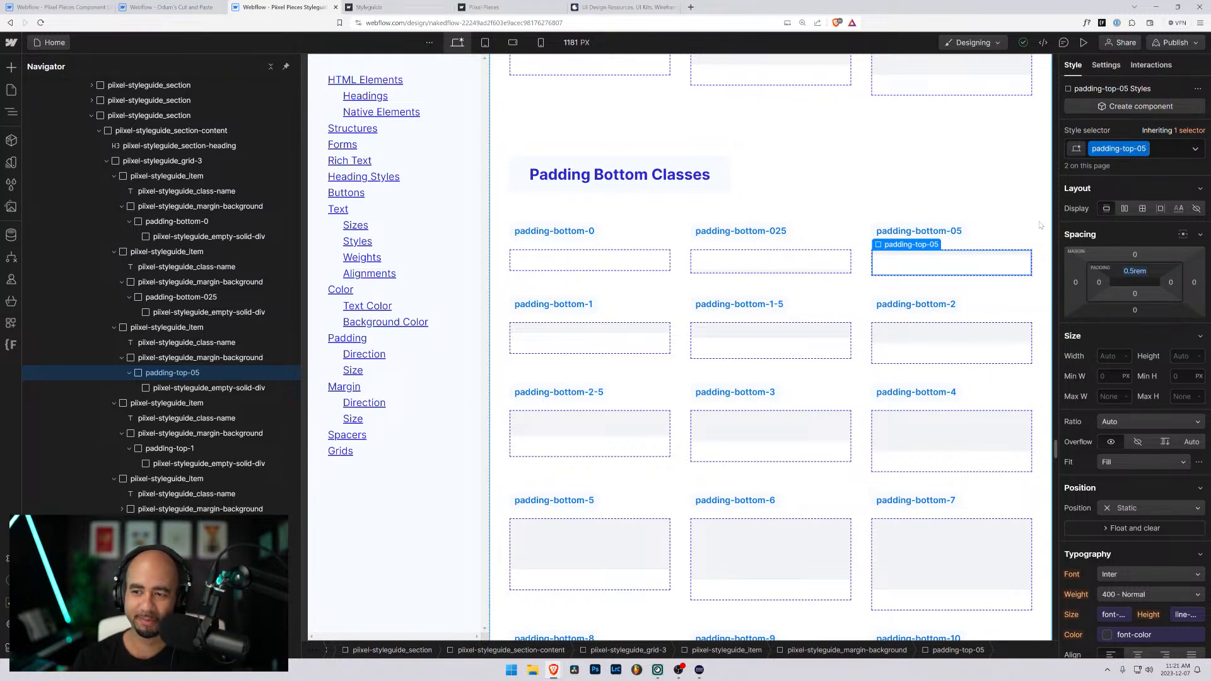
pyautogui.click(1168, 152)
pyautogui.press('BackSpace')
pyautogui.write('padding-bottom-')
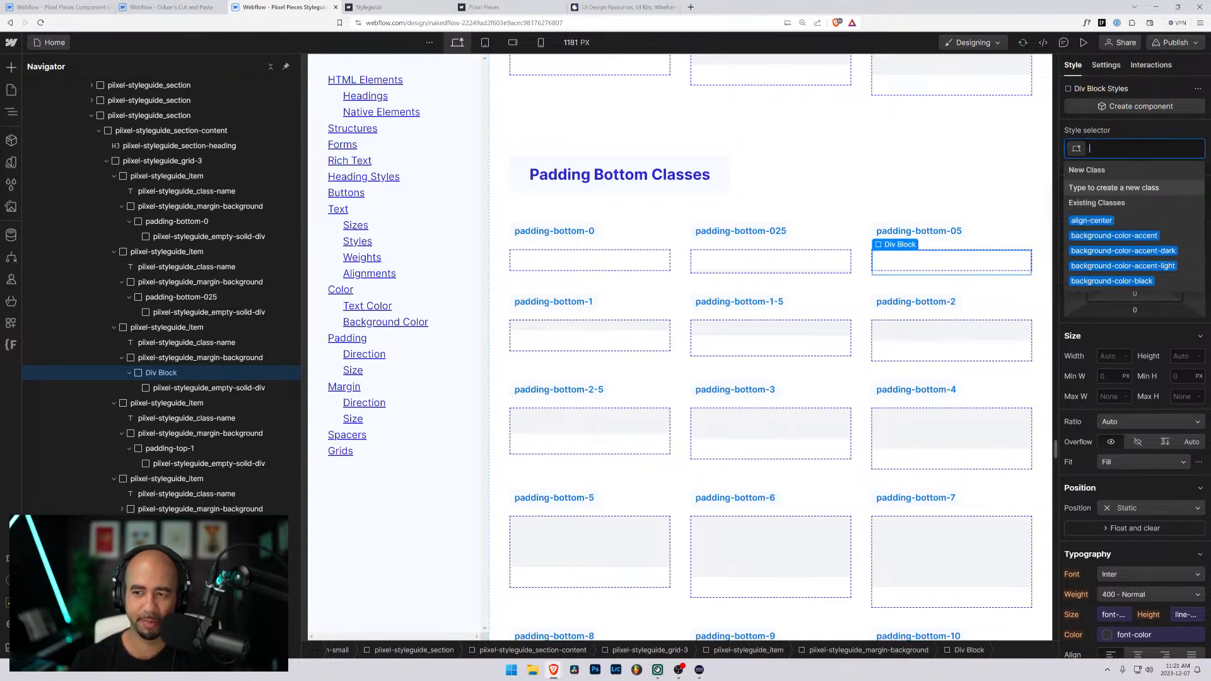
pyautogui.write('05')
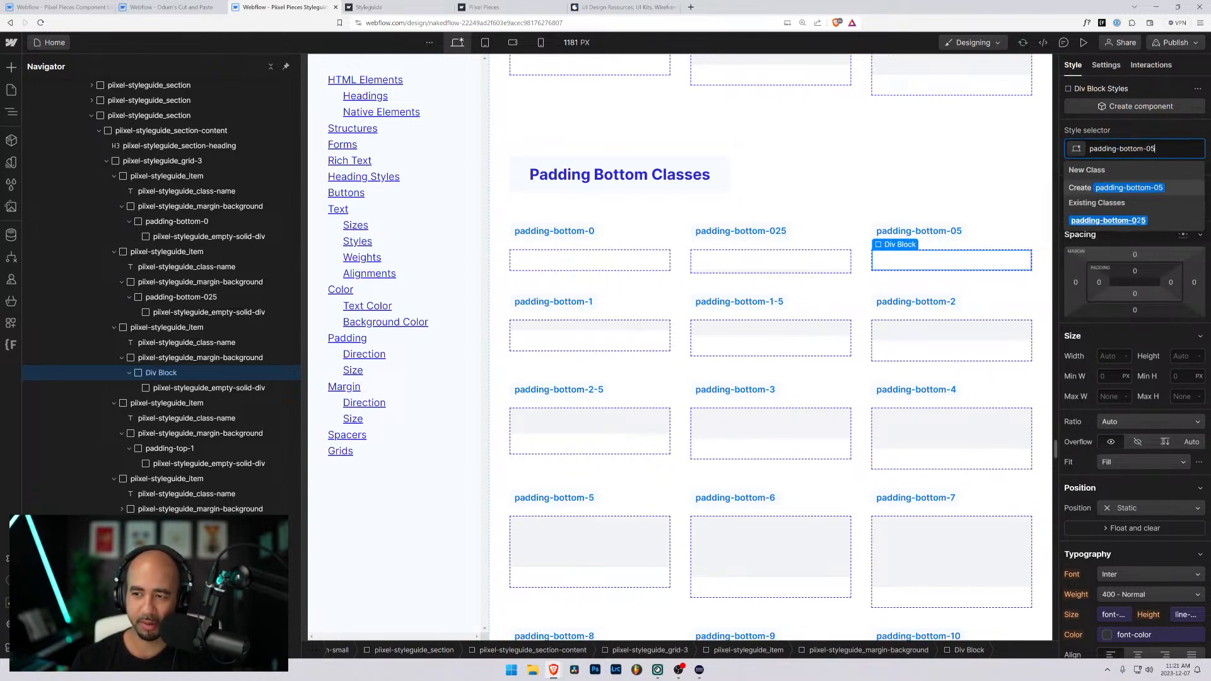
pyautogui.press('Return')
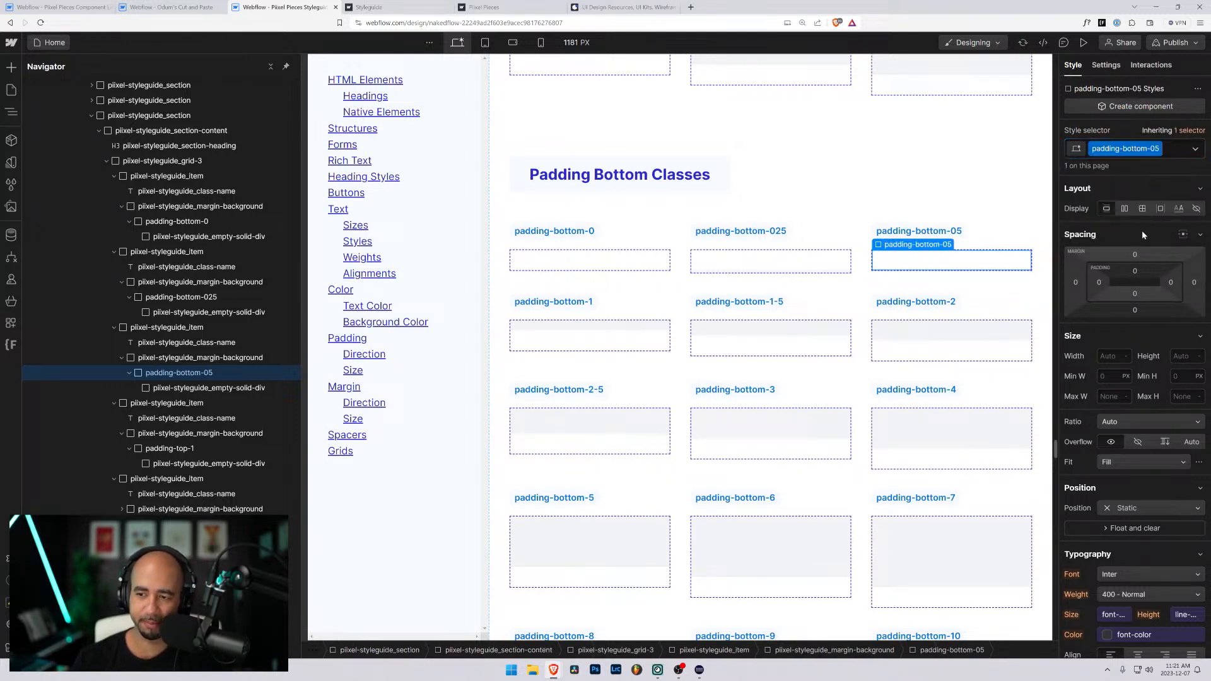
pyautogui.click(1135, 295)
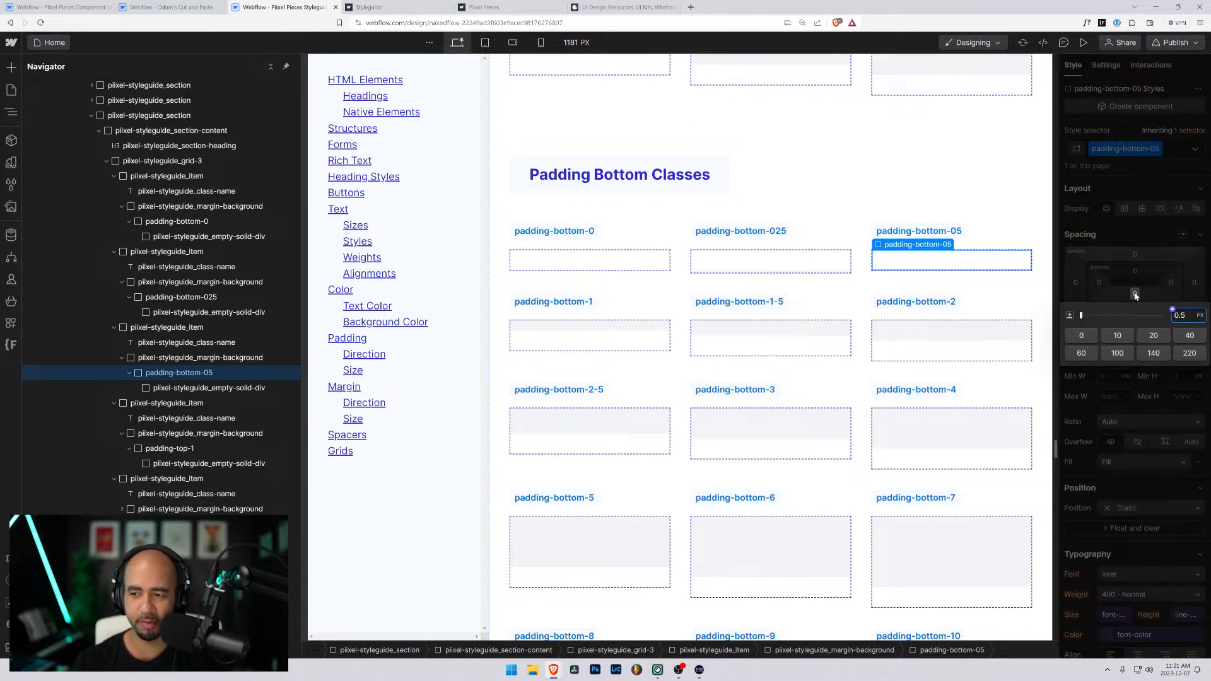
pyautogui.press('Return')
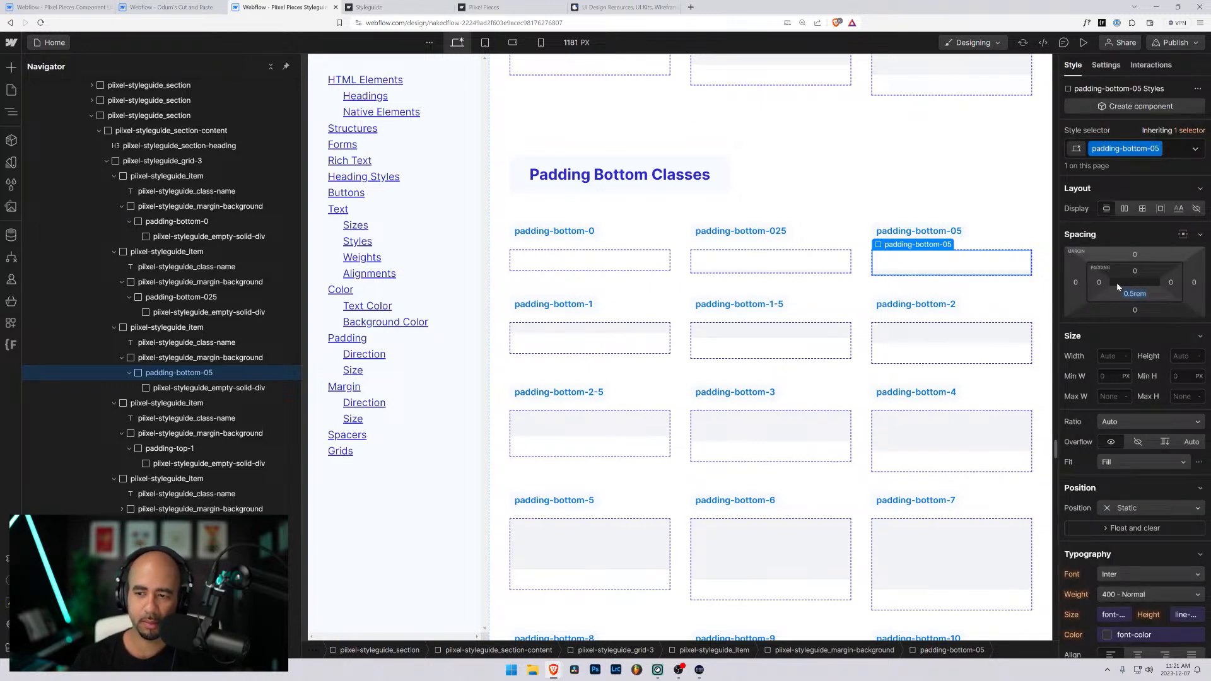
# - Replace padding-top-1 with a new padding-bottom-1 class on the padding-bottom-1 sample's wrapper and set its bottom padding to 1rem
pyautogui.click(621, 348)
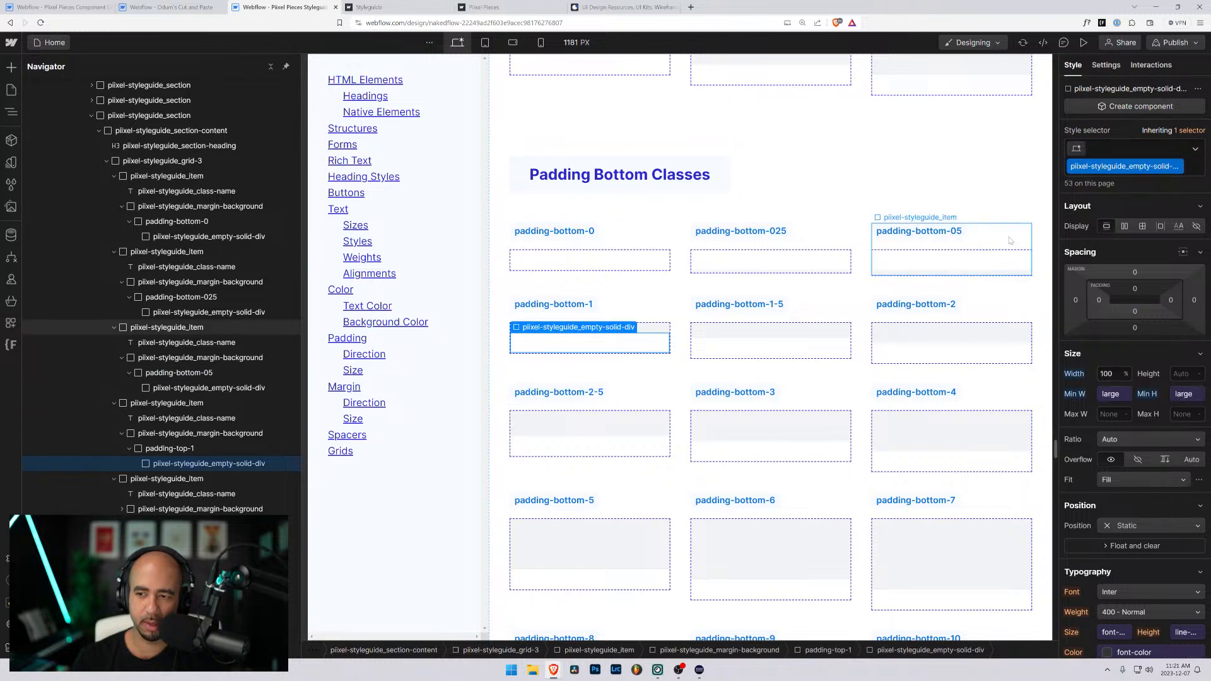
pyautogui.press('Up')
pyautogui.hotkey('ctrl', 'Return')
pyautogui.press('BackSpace')
pyautogui.hotkey('ctrl', 'v')
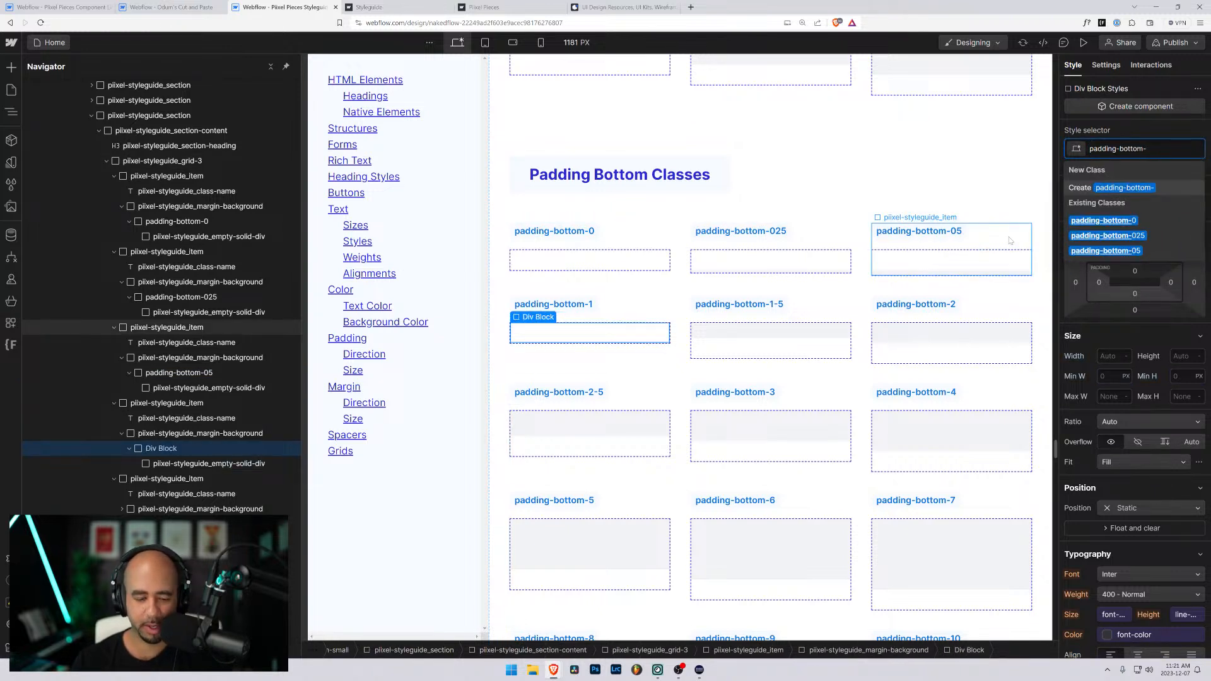
pyautogui.write('1')
pyautogui.press('Return')
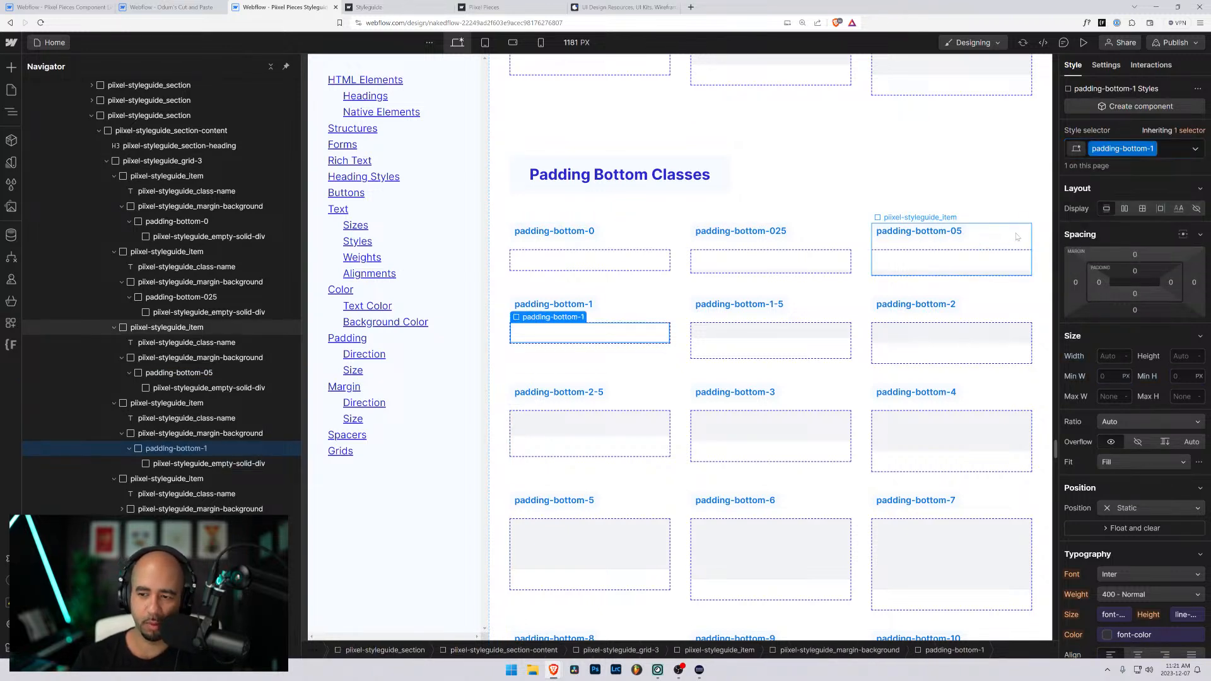
pyautogui.click(1135, 294)
pyautogui.write('1rem')
pyautogui.press('Return')
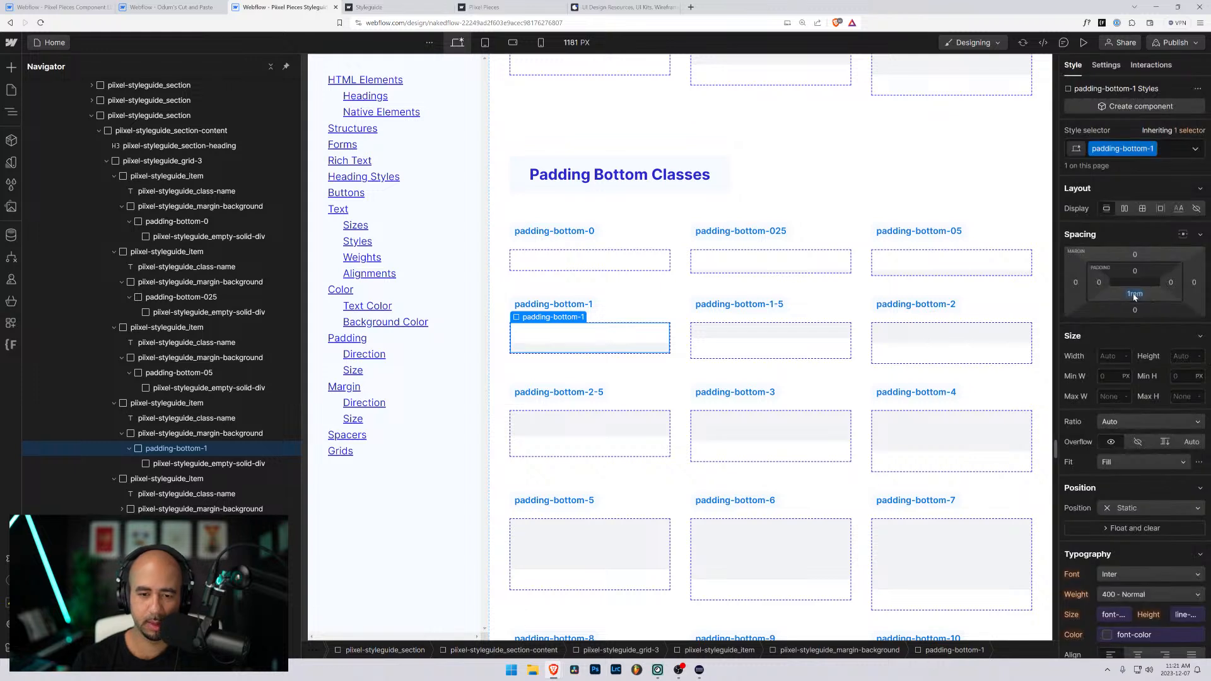
# - Replace padding-top-1-5 with a new padding-bottom-1-5 class on the padding-bottom-1-5 sample's wrapper and set its bottom padding to 1.5rem
pyautogui.click(741, 352)
pyautogui.click(741, 352)
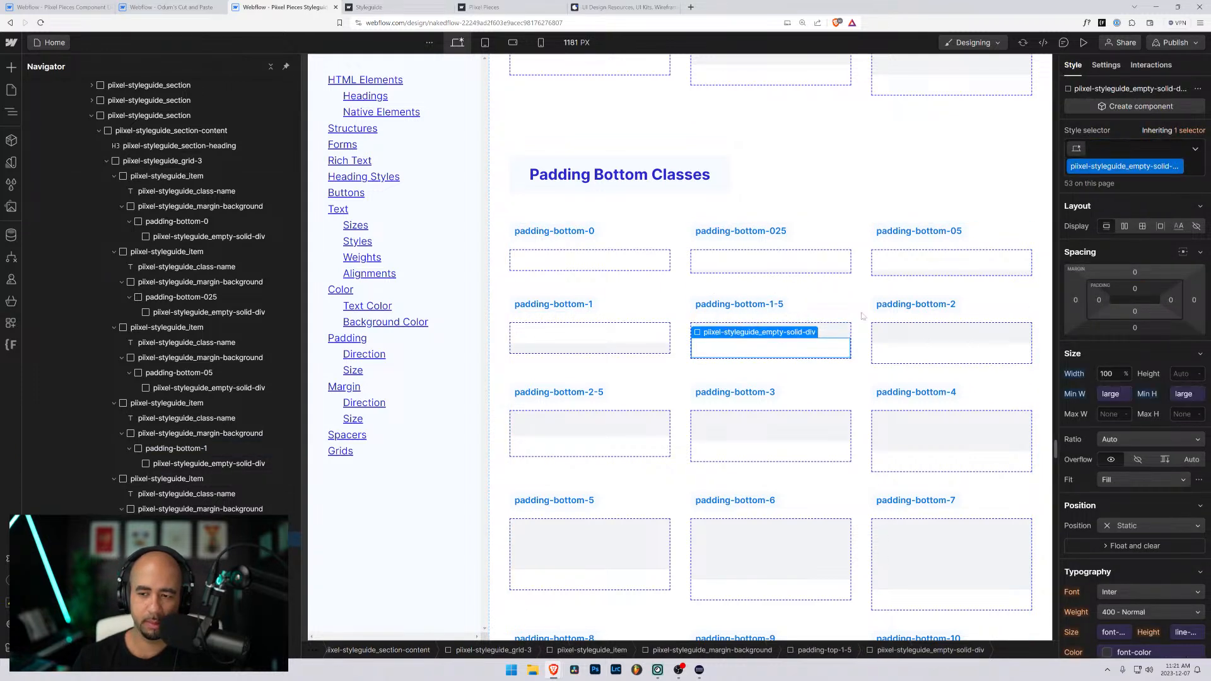
pyautogui.hotkey('ctrl', 'Return')
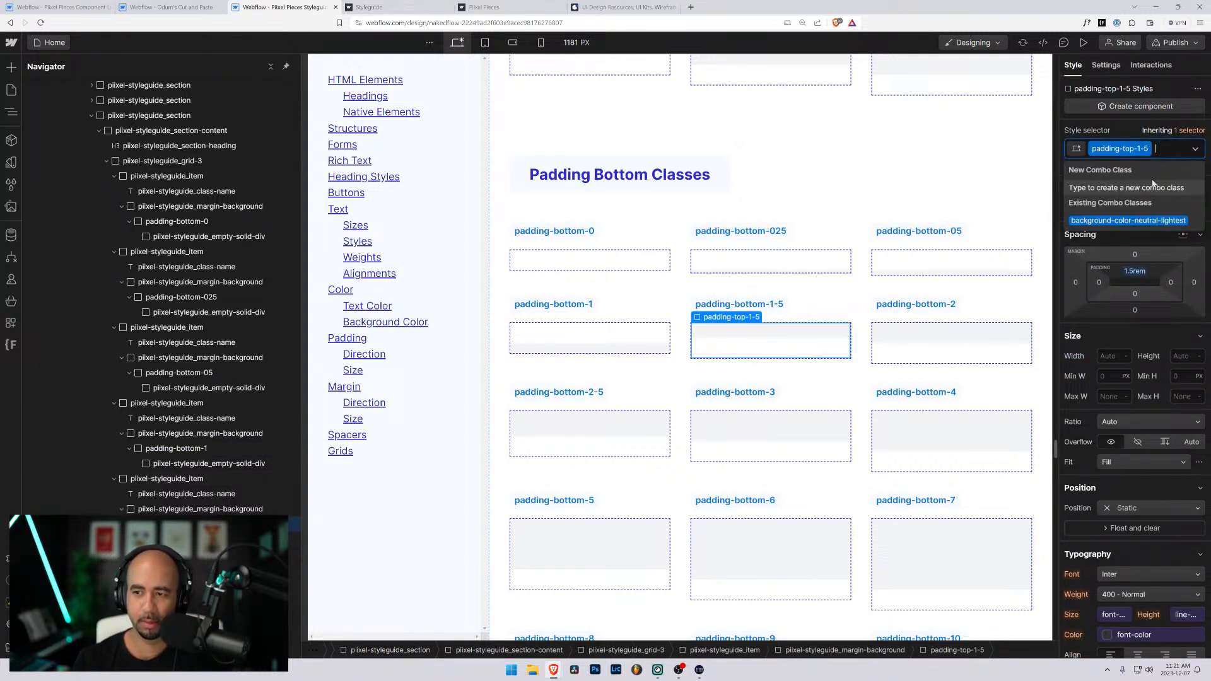
pyautogui.press('BackSpace')
pyautogui.write('padding-bottom-')
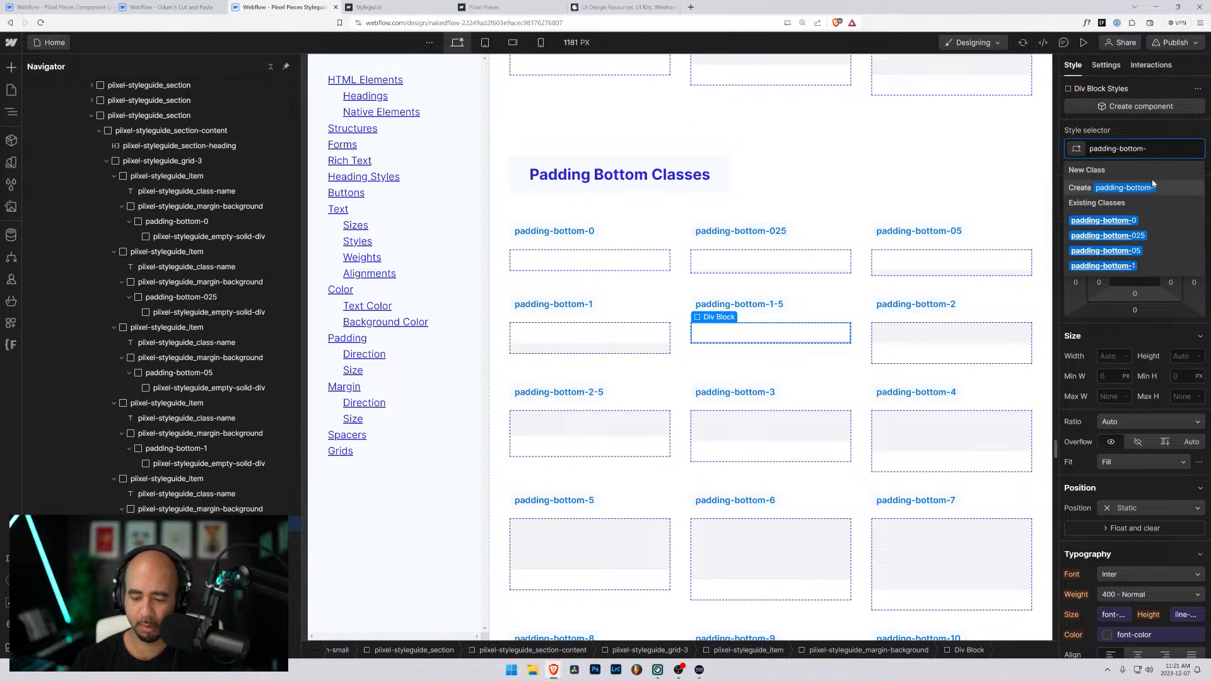
pyautogui.write('1-5')
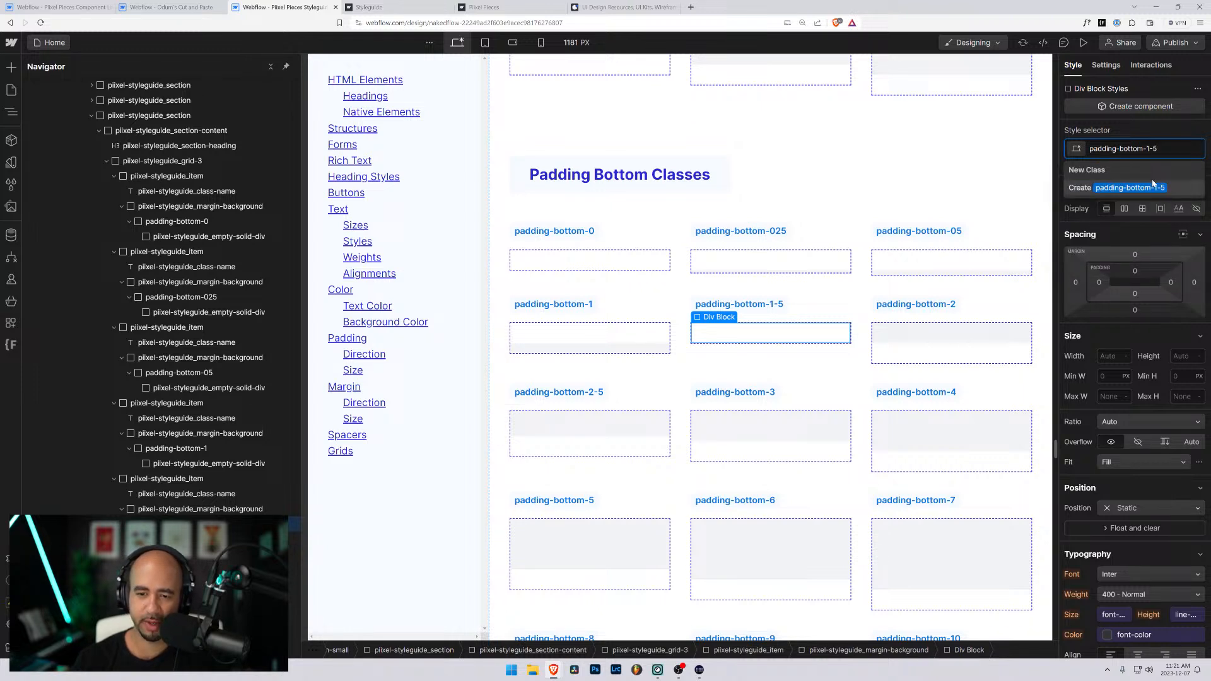
pyautogui.press('Return')
pyautogui.click(1135, 294)
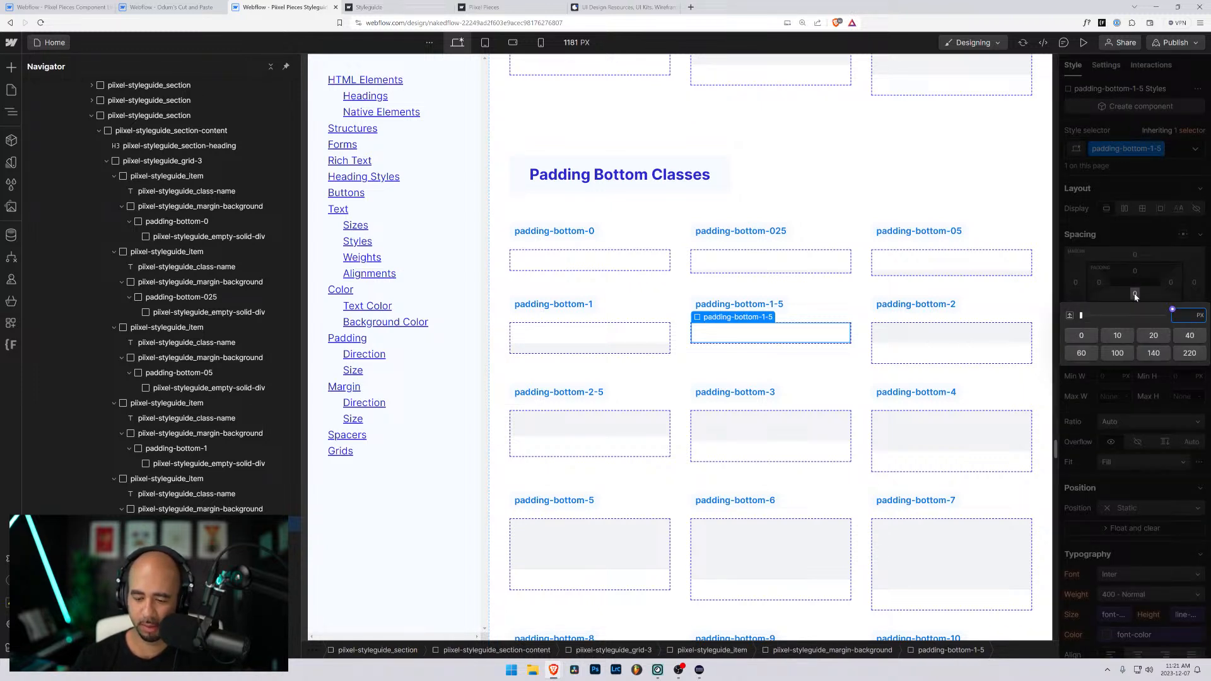
pyautogui.write('1.5rem')
pyautogui.press('Return')
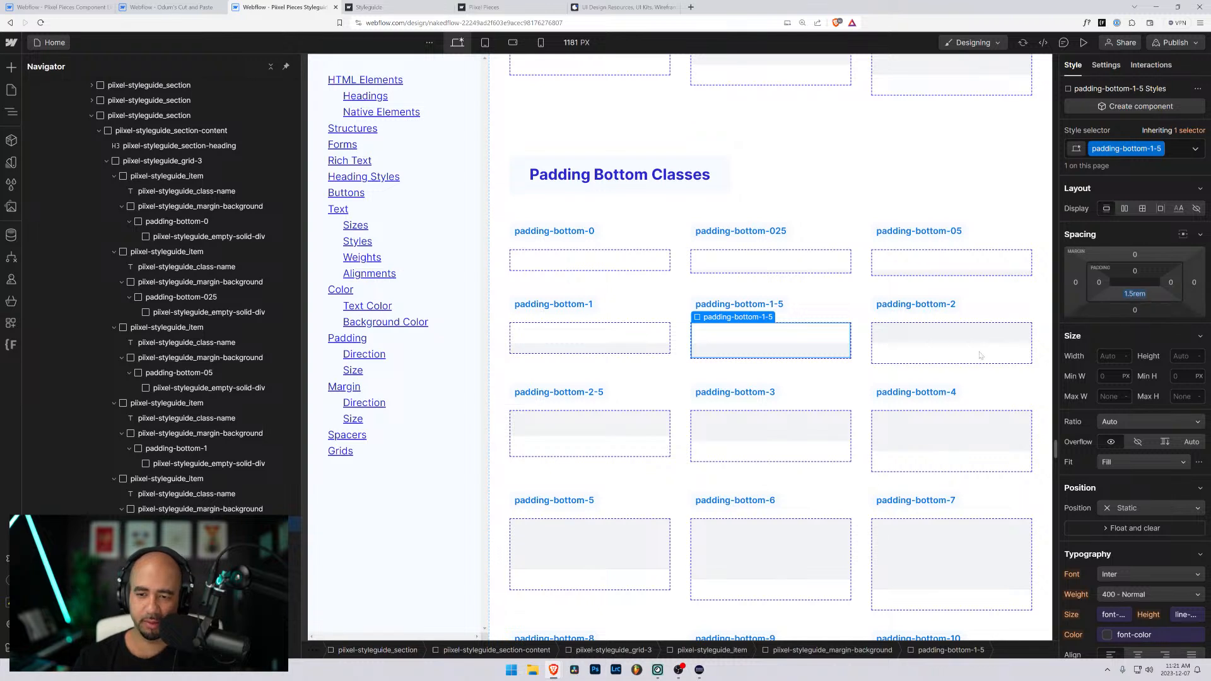
# - Replace padding-top-2 with a new padding-bottom-2 class on the padding-bottom-2 sample's wrapper and set its bottom padding to 2rem
pyautogui.click(937, 355)
pyautogui.press('Up')
pyautogui.hotkey('ctrl', 'Return')
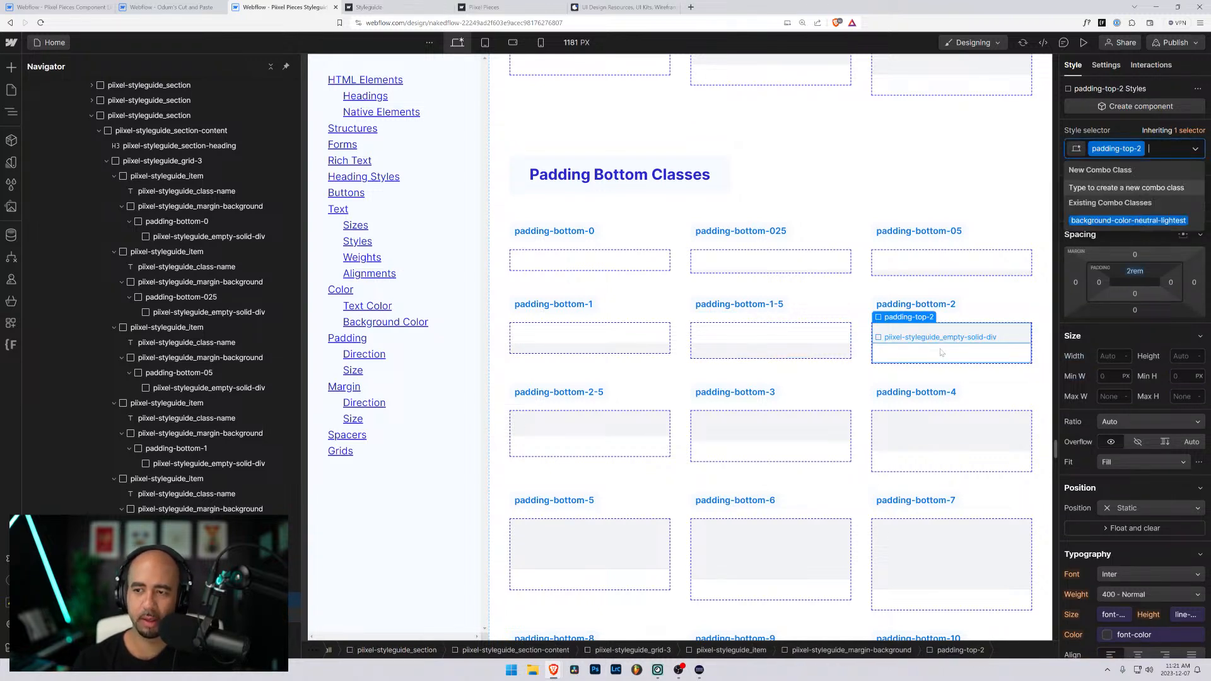
pyautogui.press('BackSpace')
pyautogui.write('padding-bottom-')
pyautogui.write('2')
pyautogui.press('Return')
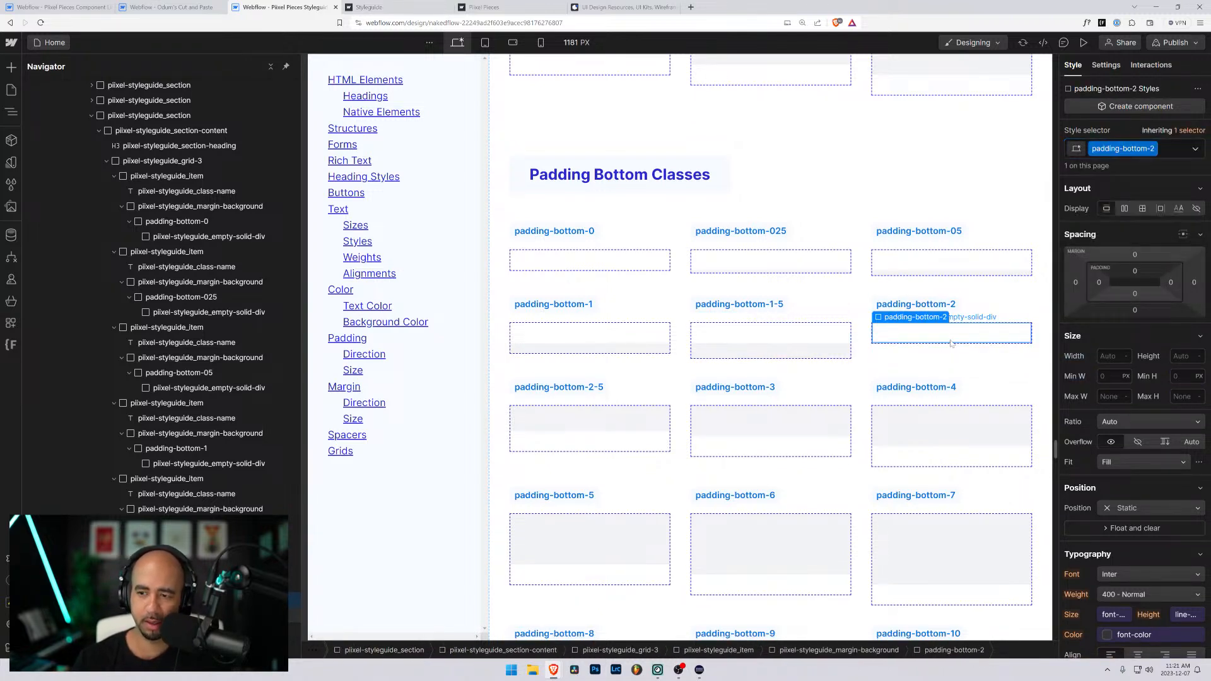
pyautogui.click(1137, 293)
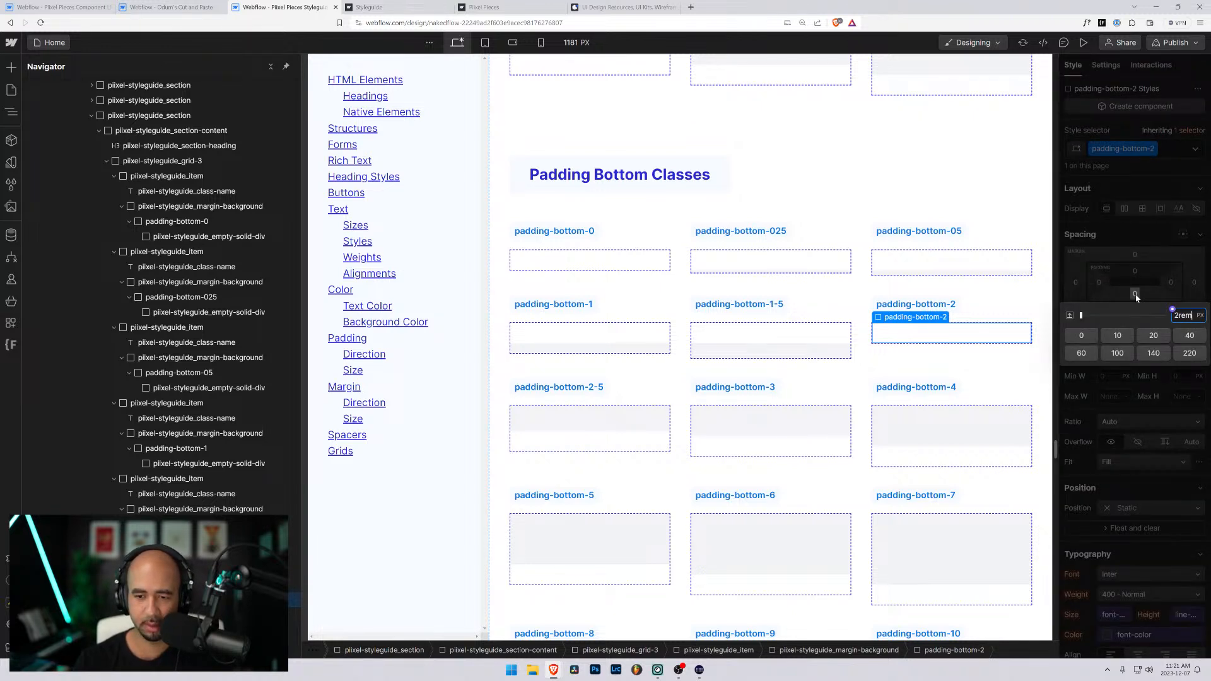
pyautogui.press('Return')
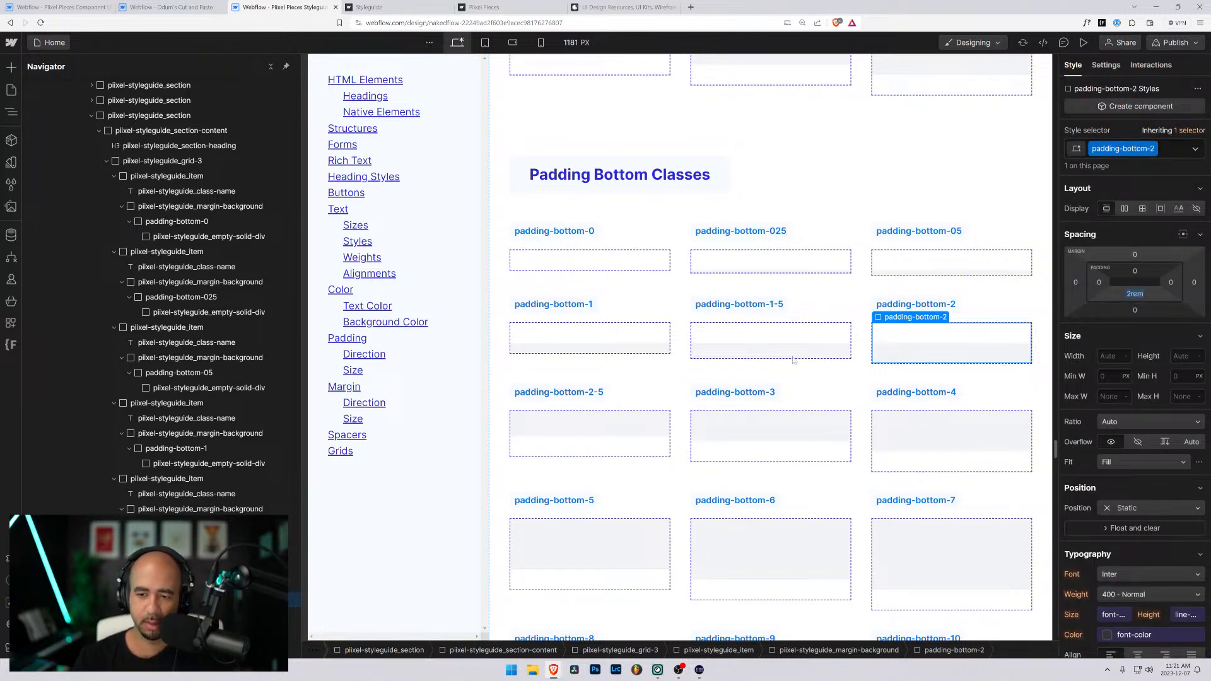
# - Replace padding-top-2-5 with a new padding-bottom-2-5 class on the padding-bottom-2-5 sample's wrapper and set its bottom padding to 2.5rem
pyautogui.click(604, 438)
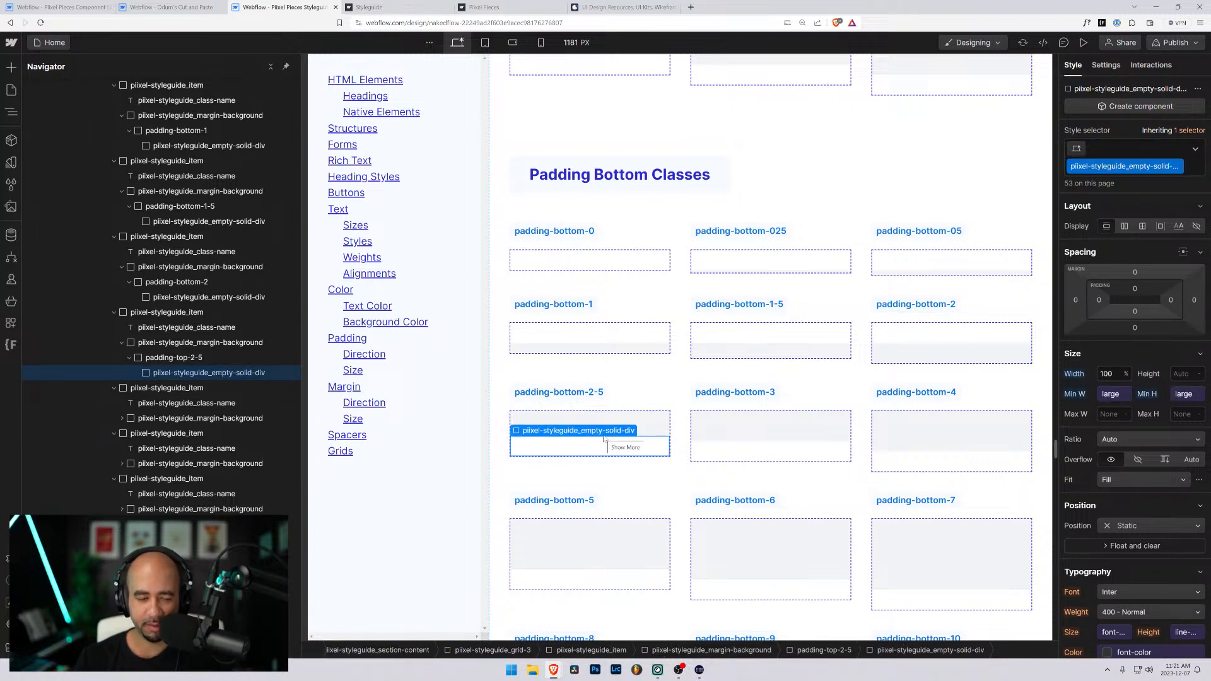
pyautogui.press('Up')
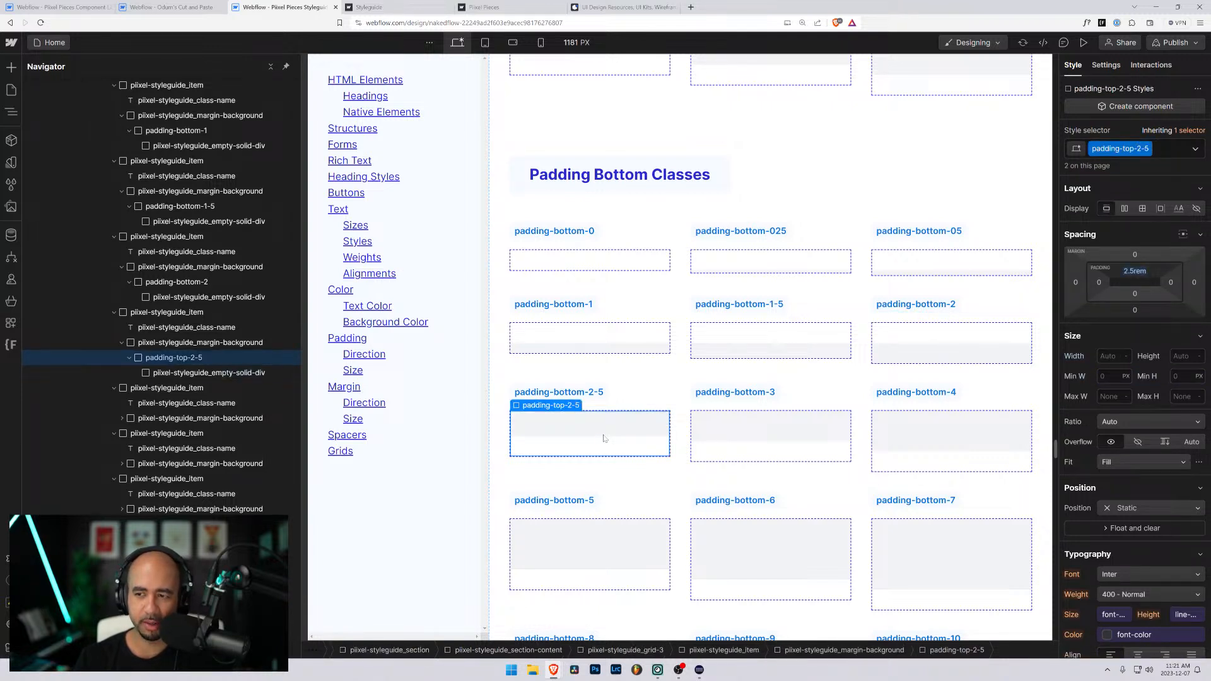
pyautogui.hotkey('ctrl', 'Return')
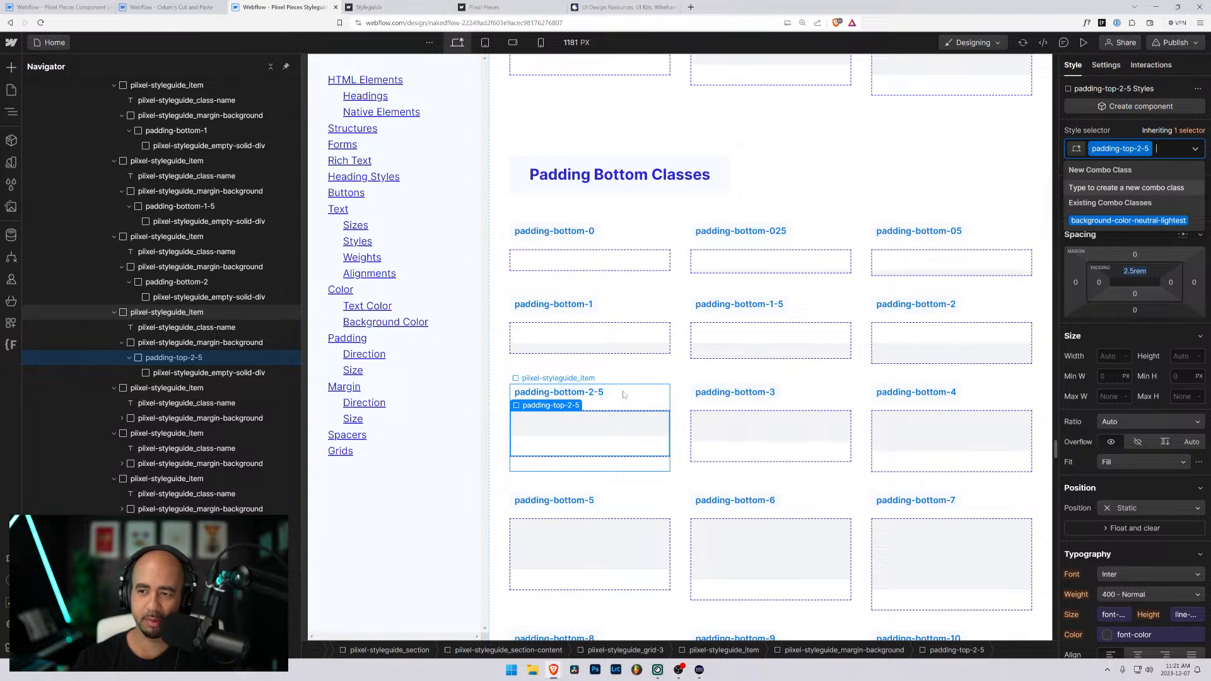
pyautogui.press('BackSpace')
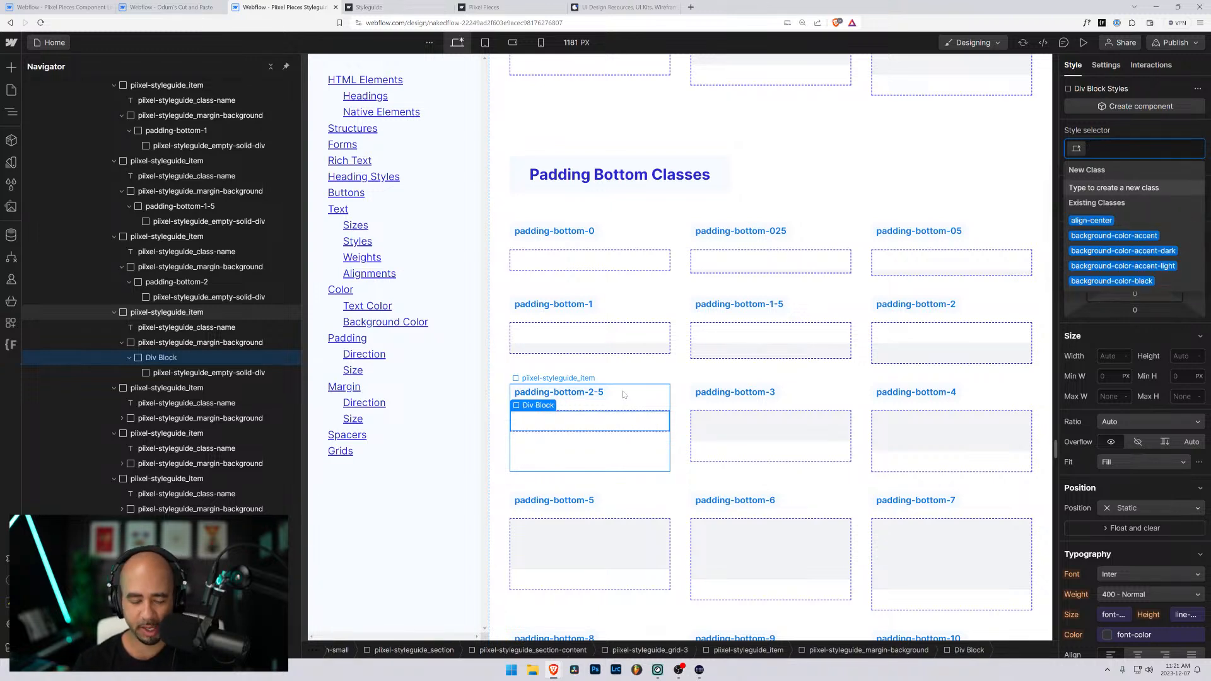
pyautogui.write('padding-bottom-')
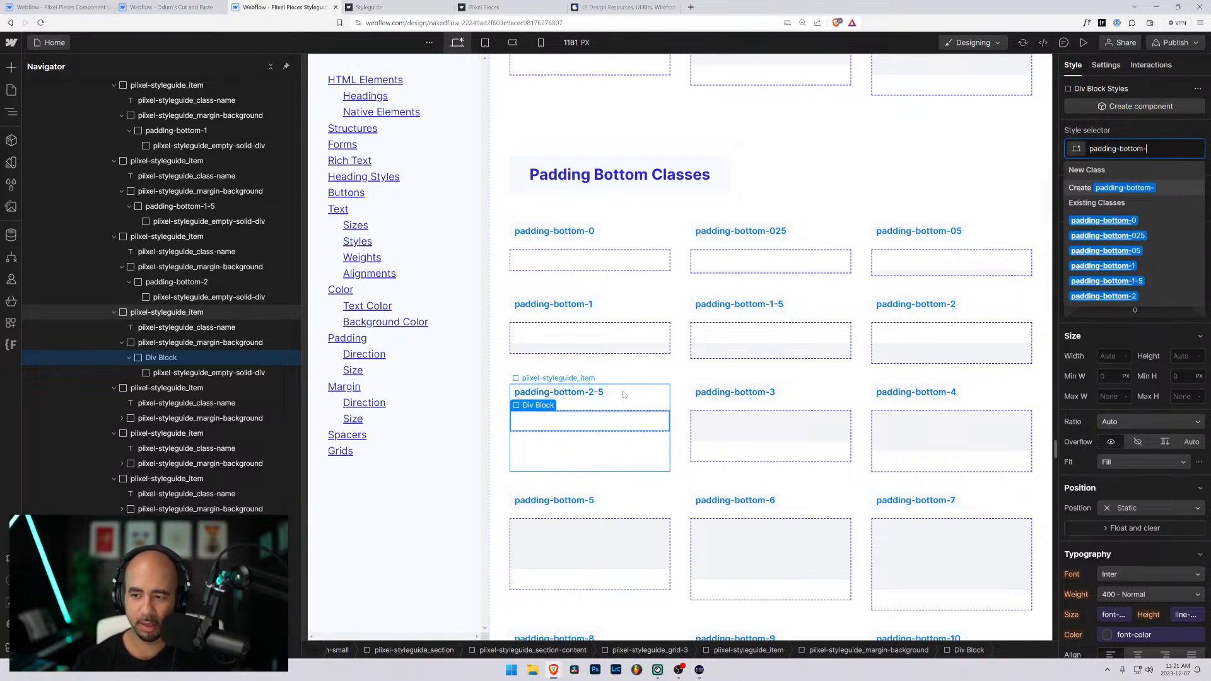
pyautogui.write('2-5')
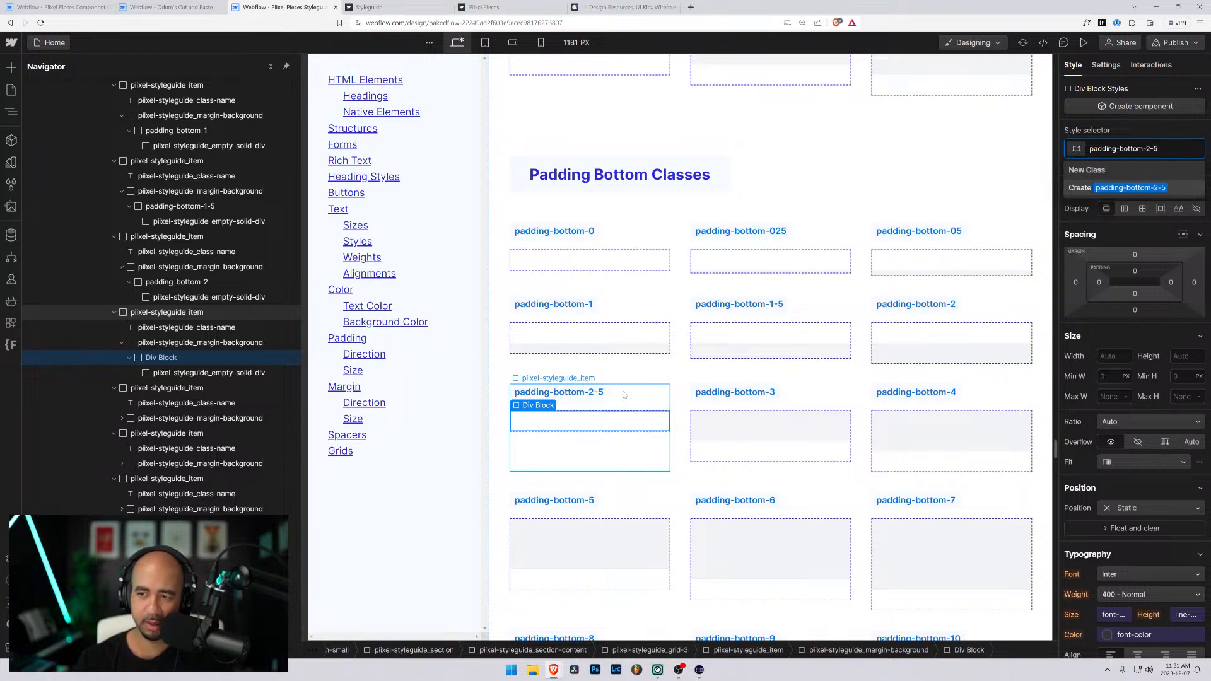
pyautogui.press('Return')
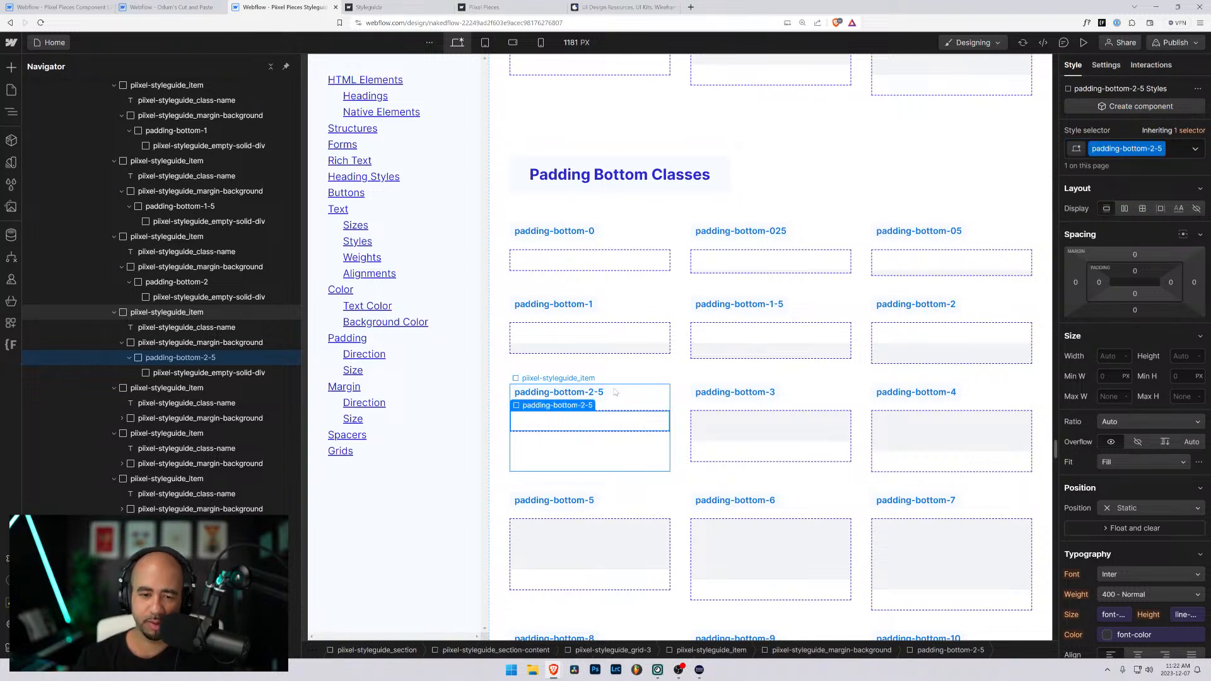
pyautogui.click(1134, 293)
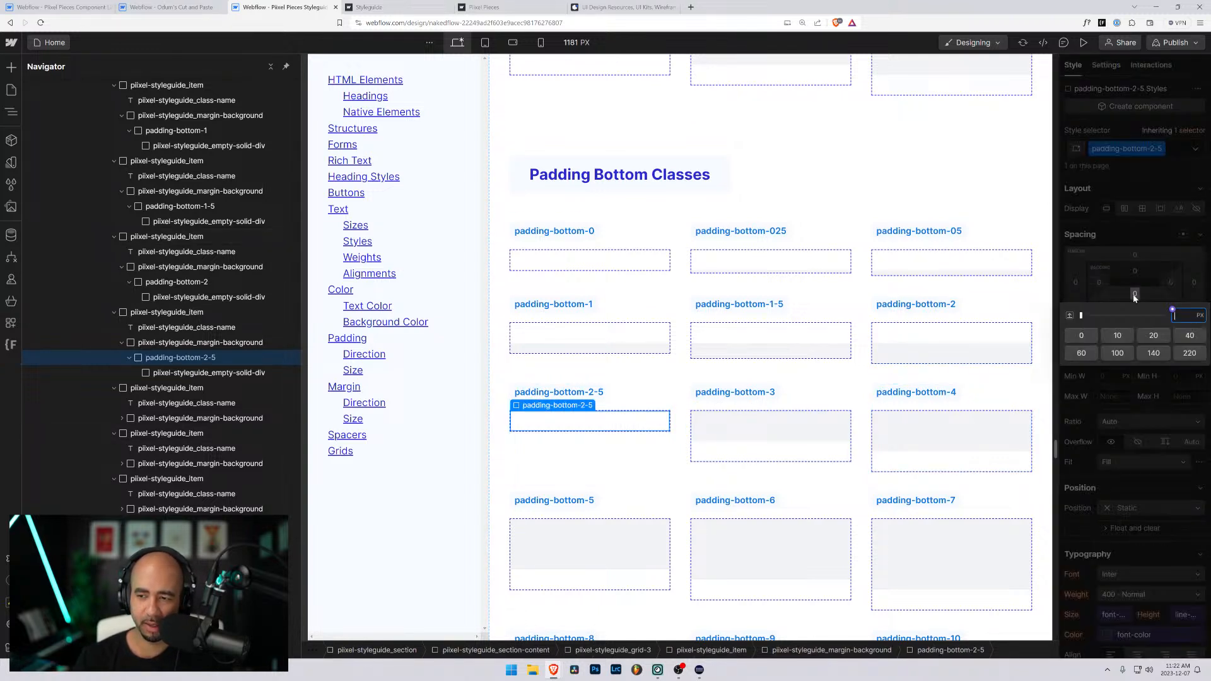
pyautogui.write('2.5rem')
pyautogui.press('Return')
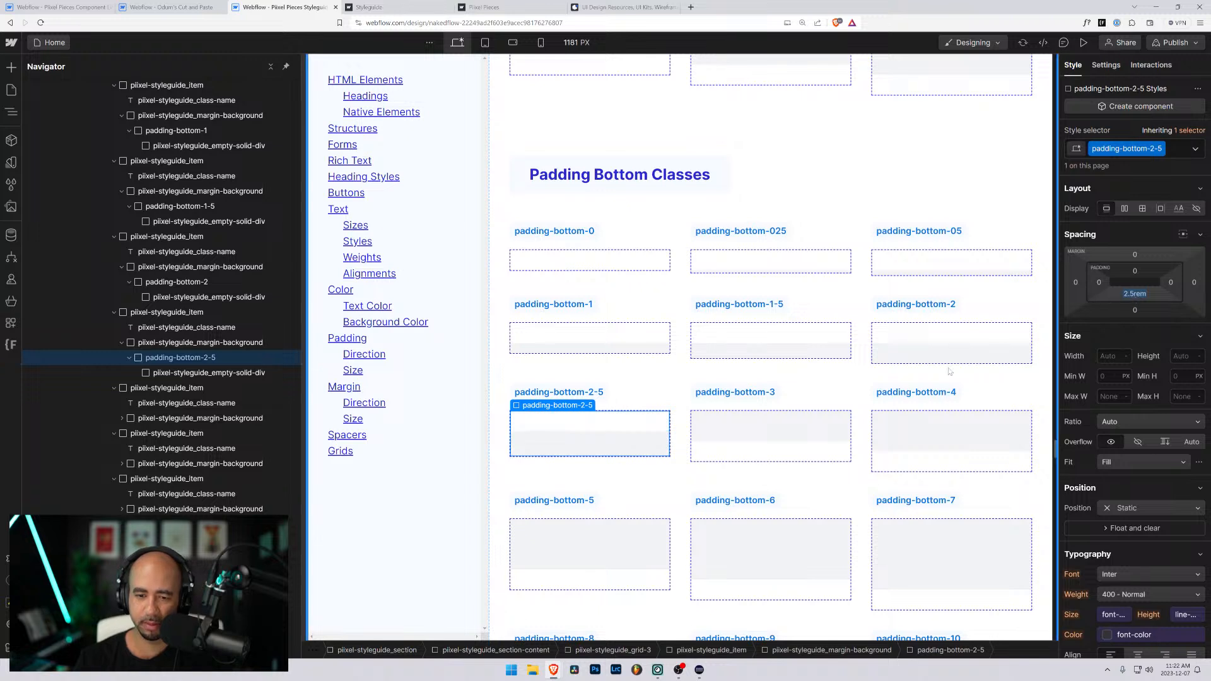
# - Replace padding-top-3 with a new padding-bottom-3 class on the padding-bottom-3 sample's wrapper and set its bottom padding to 3rem
pyautogui.click(749, 454)
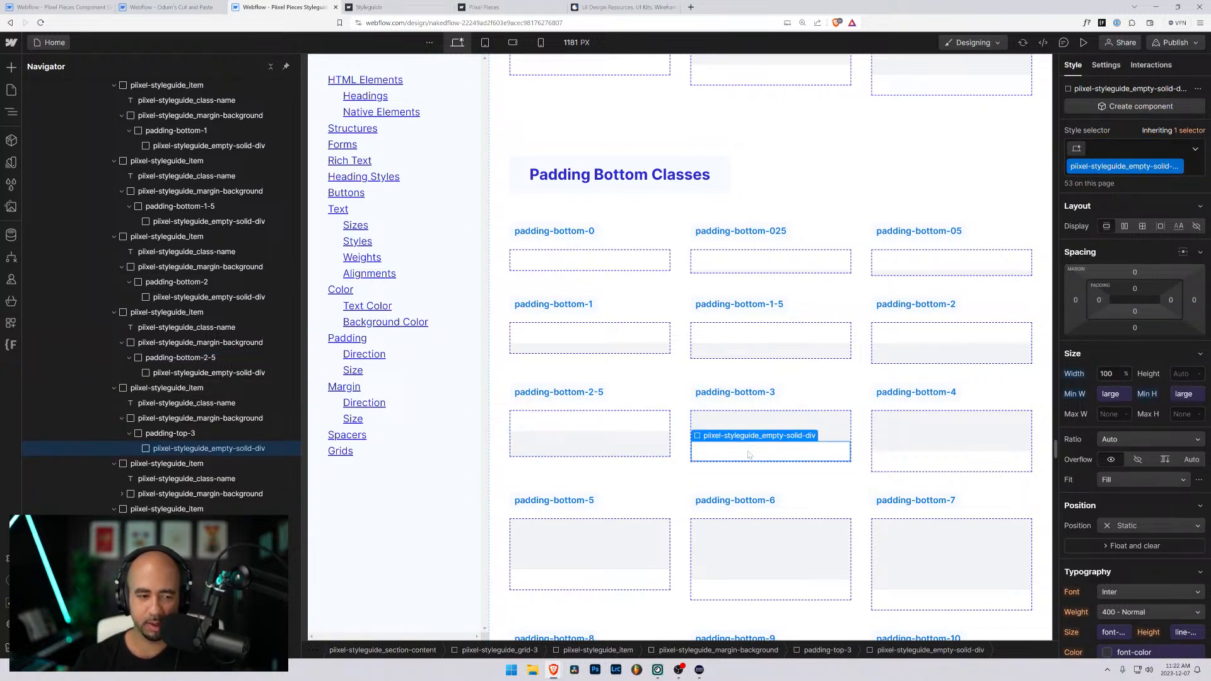
pyautogui.hotkey('ctrl', 'Up')
pyautogui.hotkey('ctrl', 'Down')
pyautogui.press('Up')
pyautogui.hotkey('ctrl', 'Return')
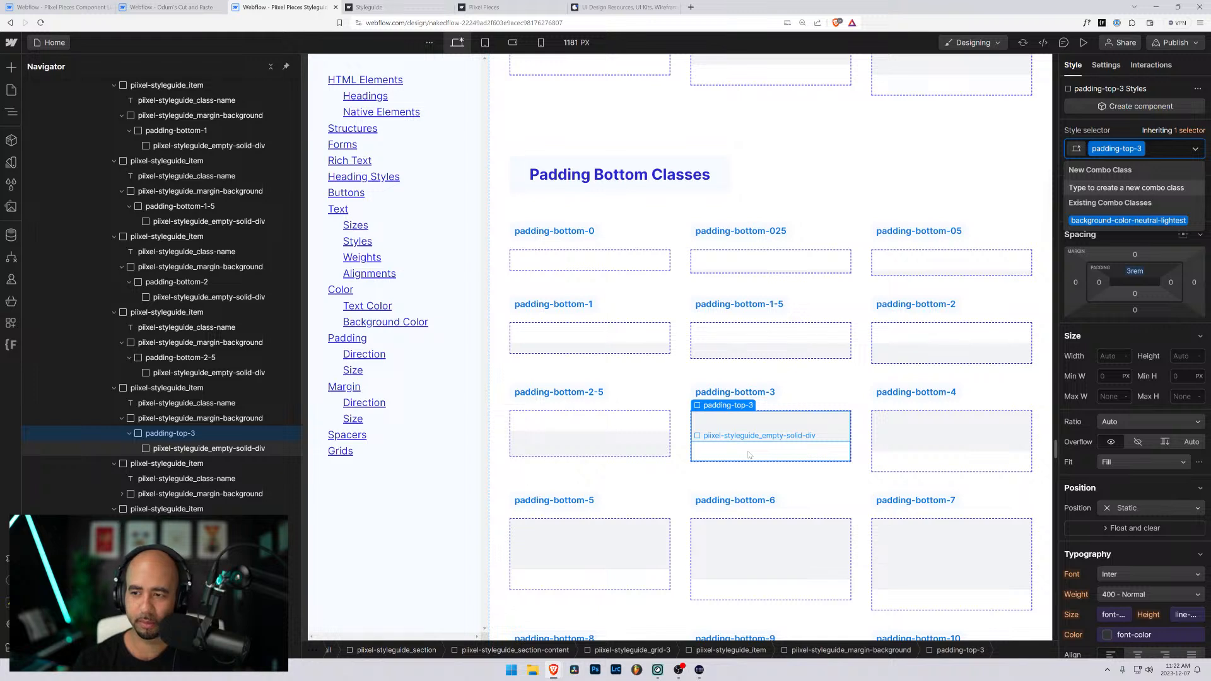
pyautogui.press('BackSpace')
pyautogui.write('padding-bottom-')
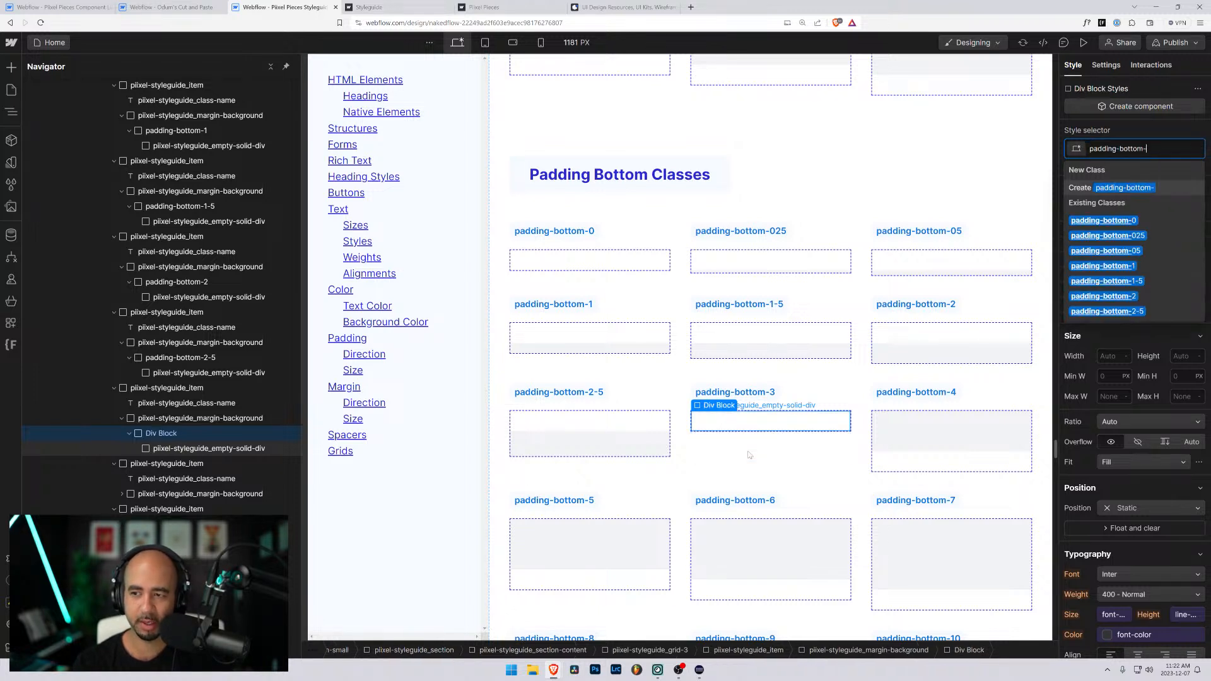
pyautogui.write('3')
pyautogui.press('Return')
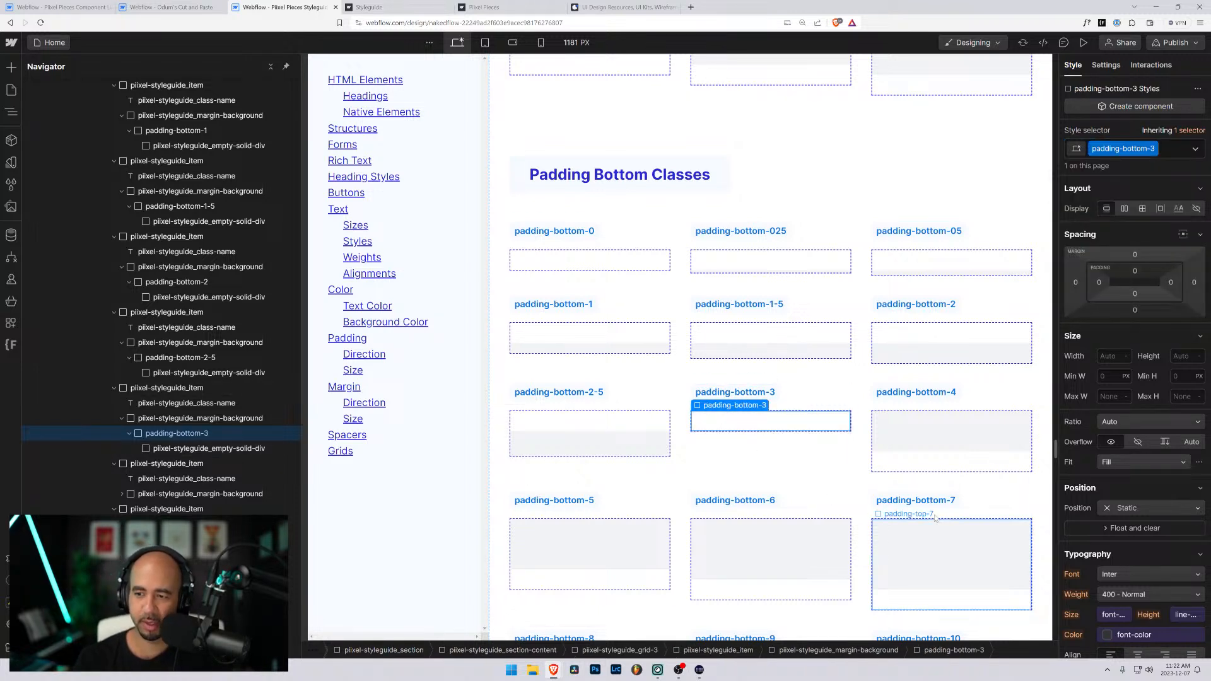
pyautogui.click(1135, 294)
pyautogui.write('3')
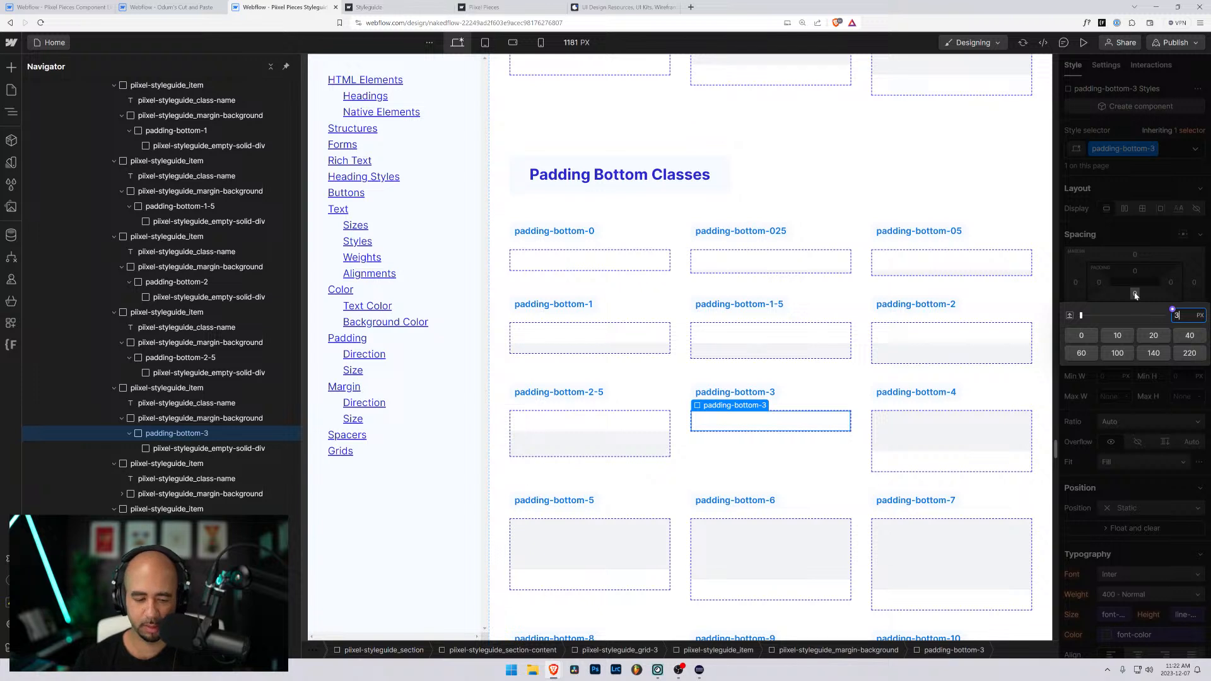
pyautogui.write('rem')
pyautogui.press('Return')
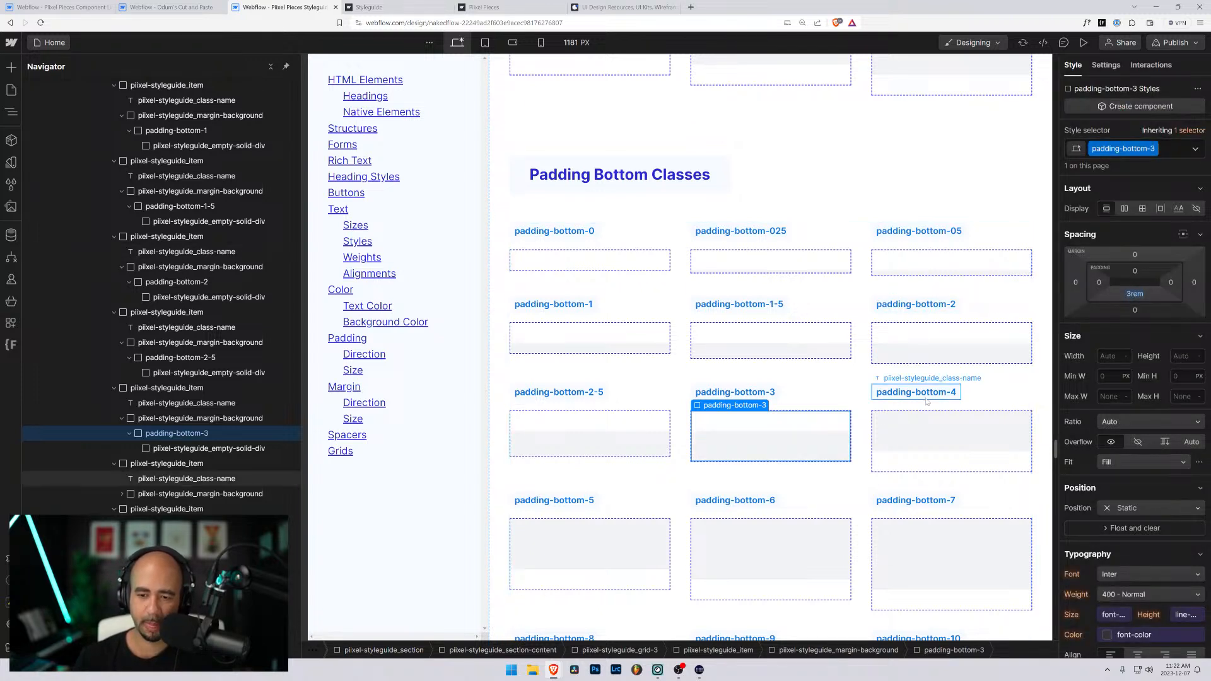
# - Replace padding-top-4 with a new padding-bottom-4 class on the padding-bottom-4 sample's wrapper and set its bottom padding to 4rem
pyautogui.click(927, 461)
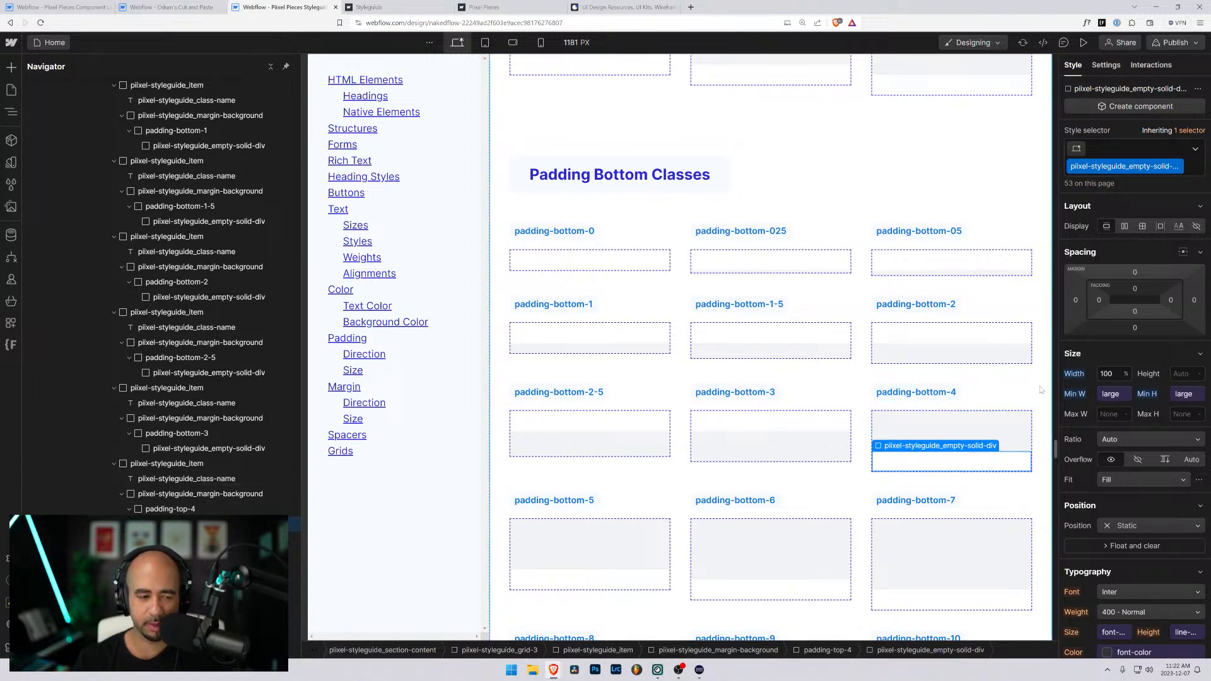
pyautogui.press('Up')
pyautogui.hotkey('ctrl', 'Return')
pyautogui.press('BackSpace')
pyautogui.write('padding-bottom-')
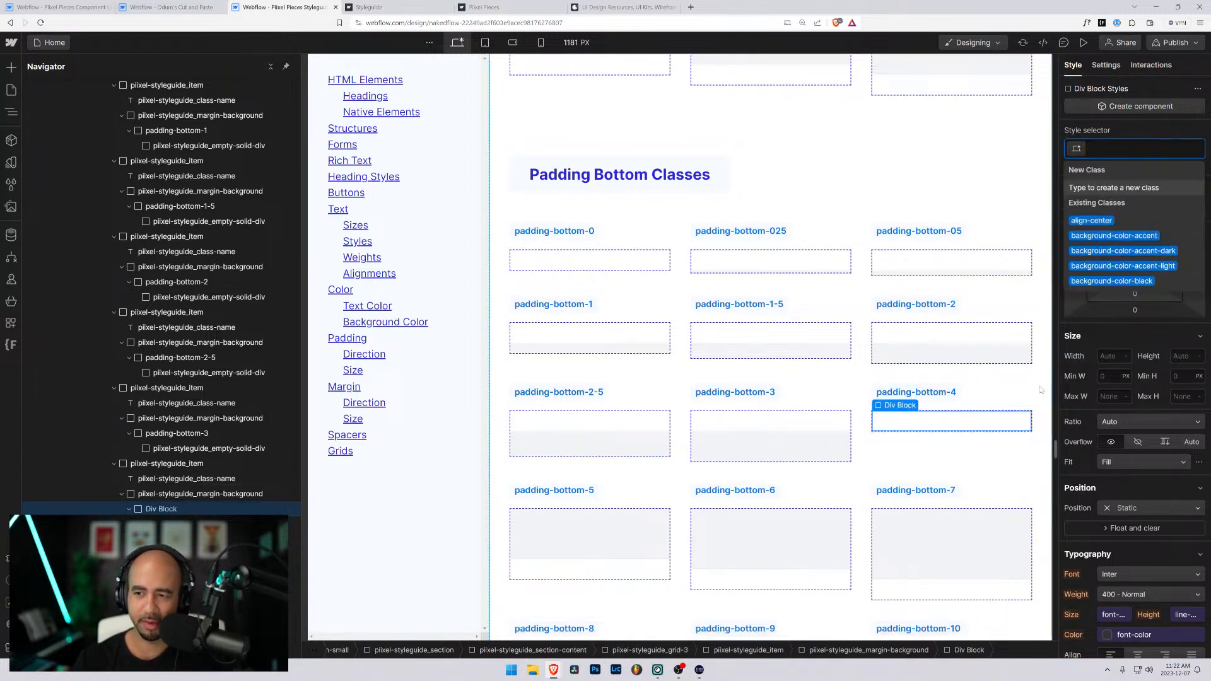
pyautogui.write('4')
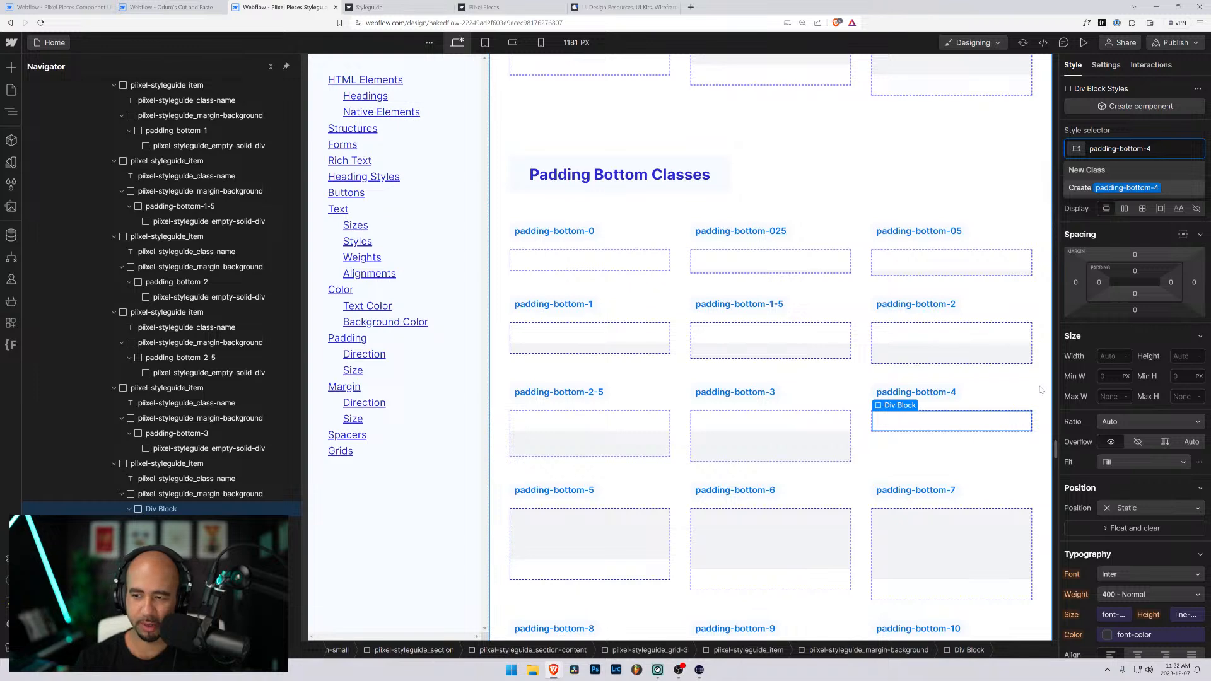
pyautogui.press('Return')
pyautogui.click(1134, 294)
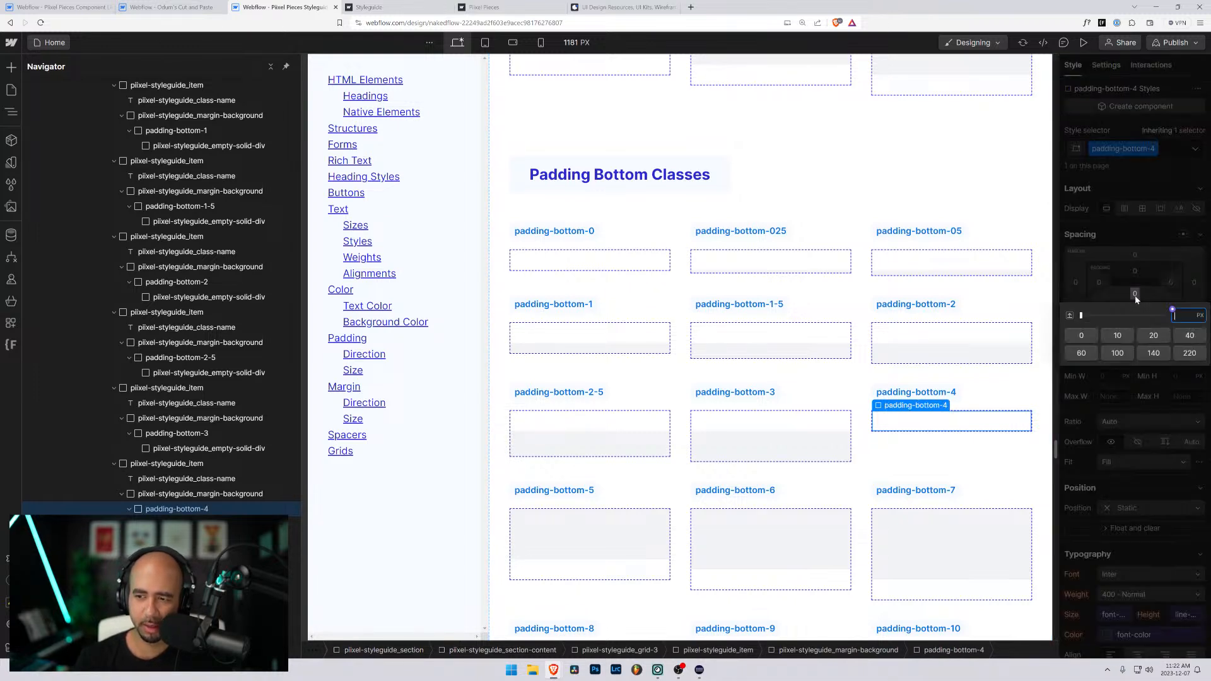
pyautogui.write('4rem')
pyautogui.press('Return')
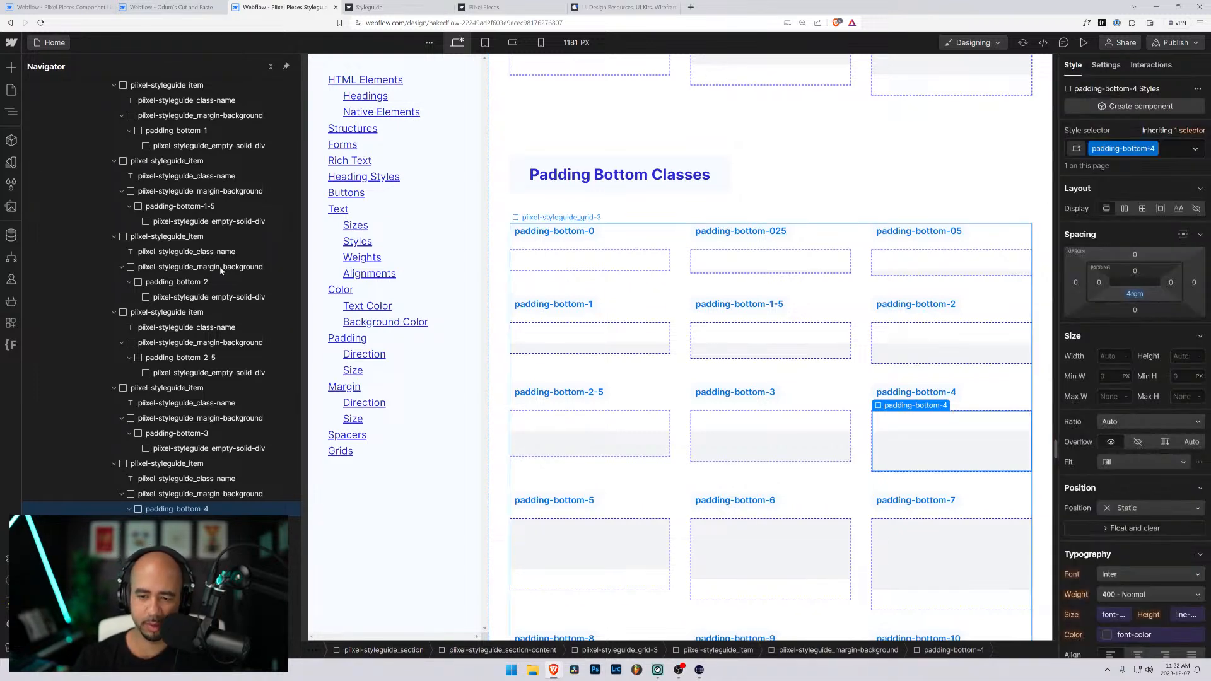
# - Replace padding-top-5 with a new padding-bottom-5 class on the padding-bottom-5 sample's wrapper and set its bottom padding to 5rem
pyautogui.scroll(-4, 511, 326)
pyautogui.click(512, 334)
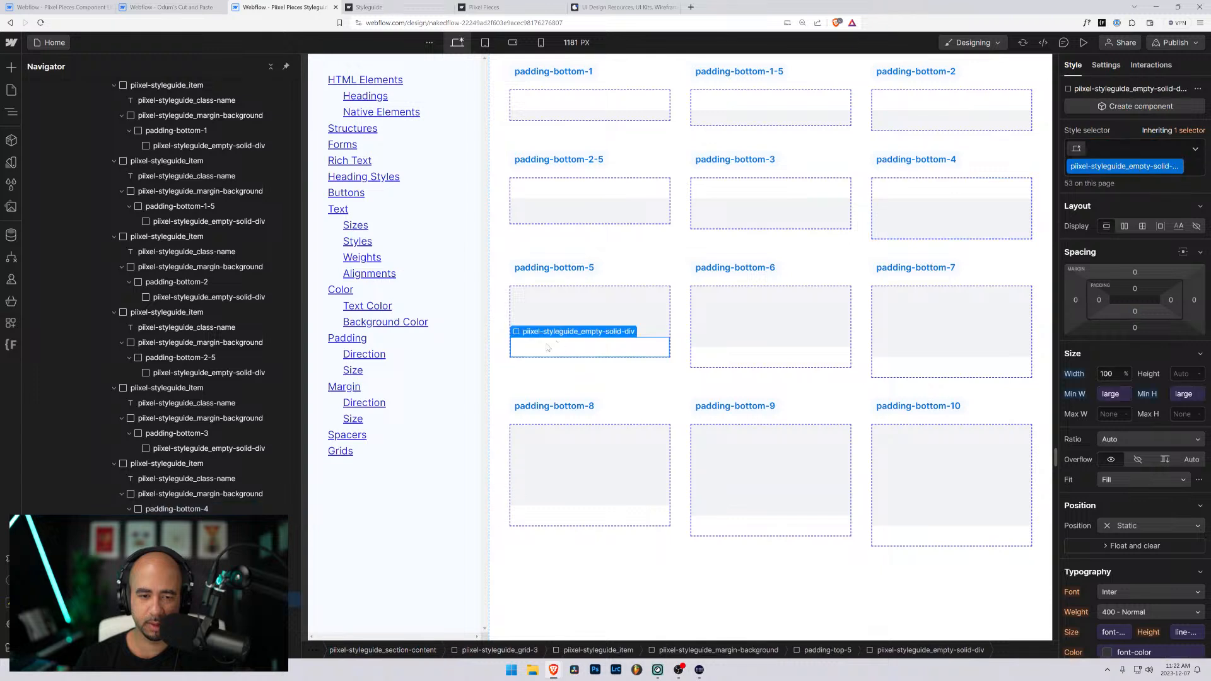
pyautogui.press('Up')
pyautogui.hotkey('ctrl', 'Return')
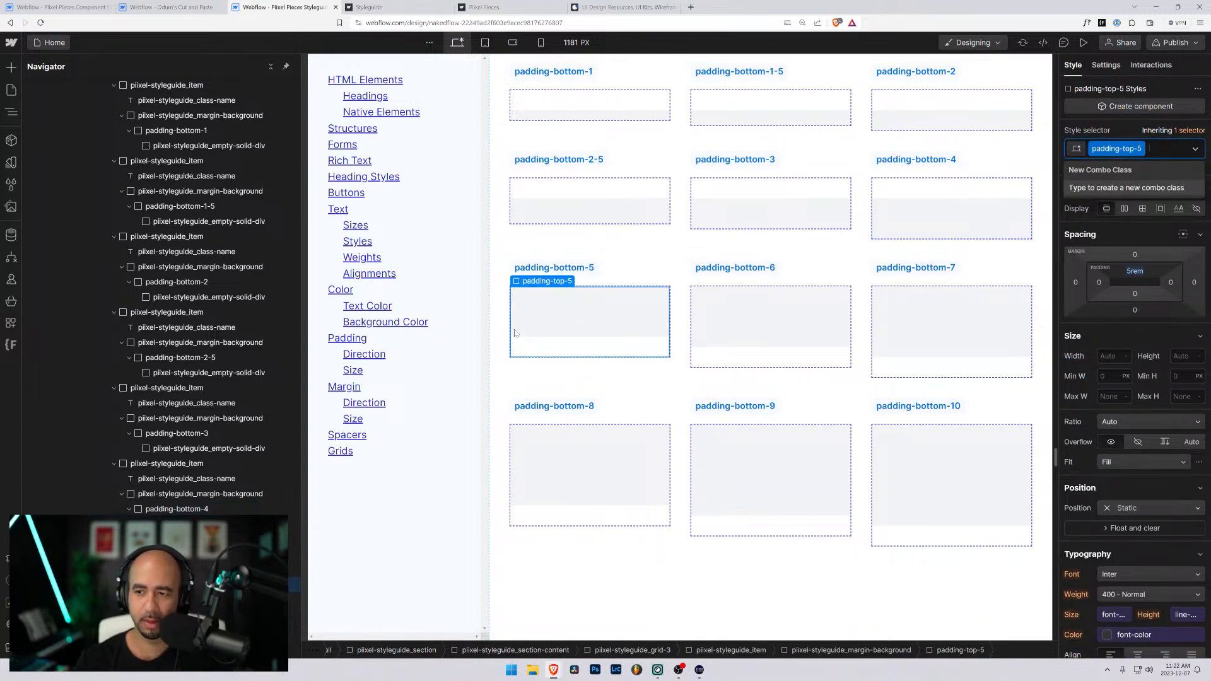
pyautogui.press('BackSpace')
pyautogui.write('padding-bottom-')
pyautogui.write('5')
pyautogui.press('Return')
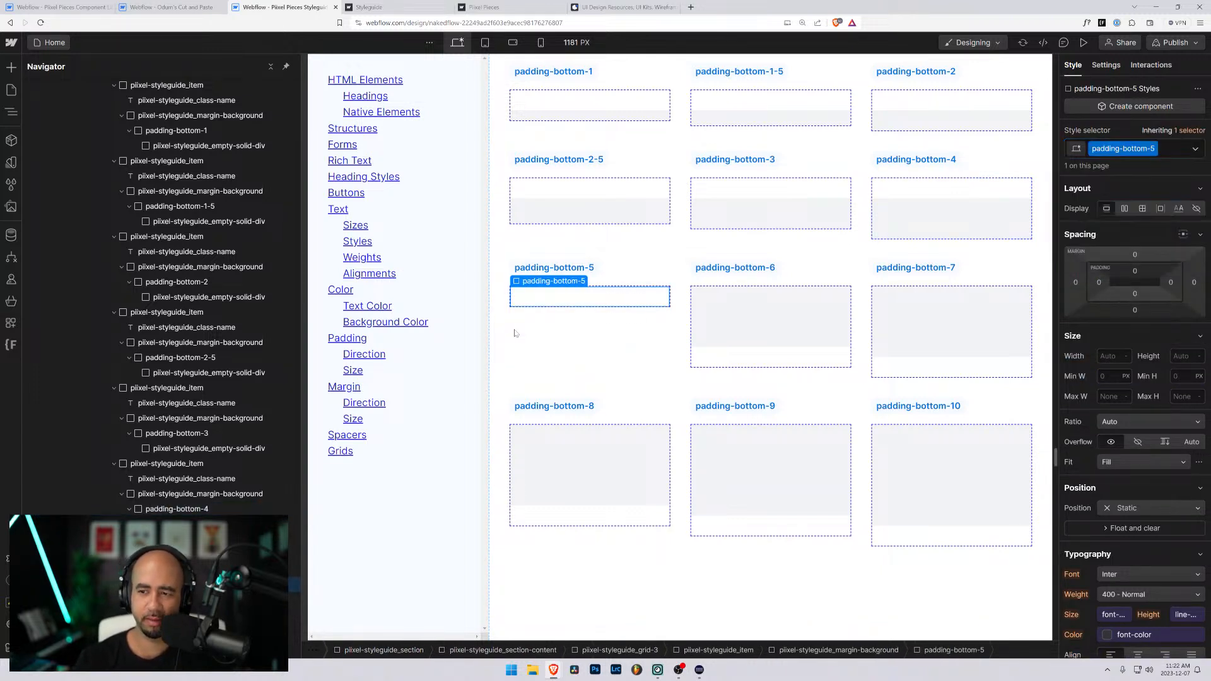
pyautogui.click(1135, 294)
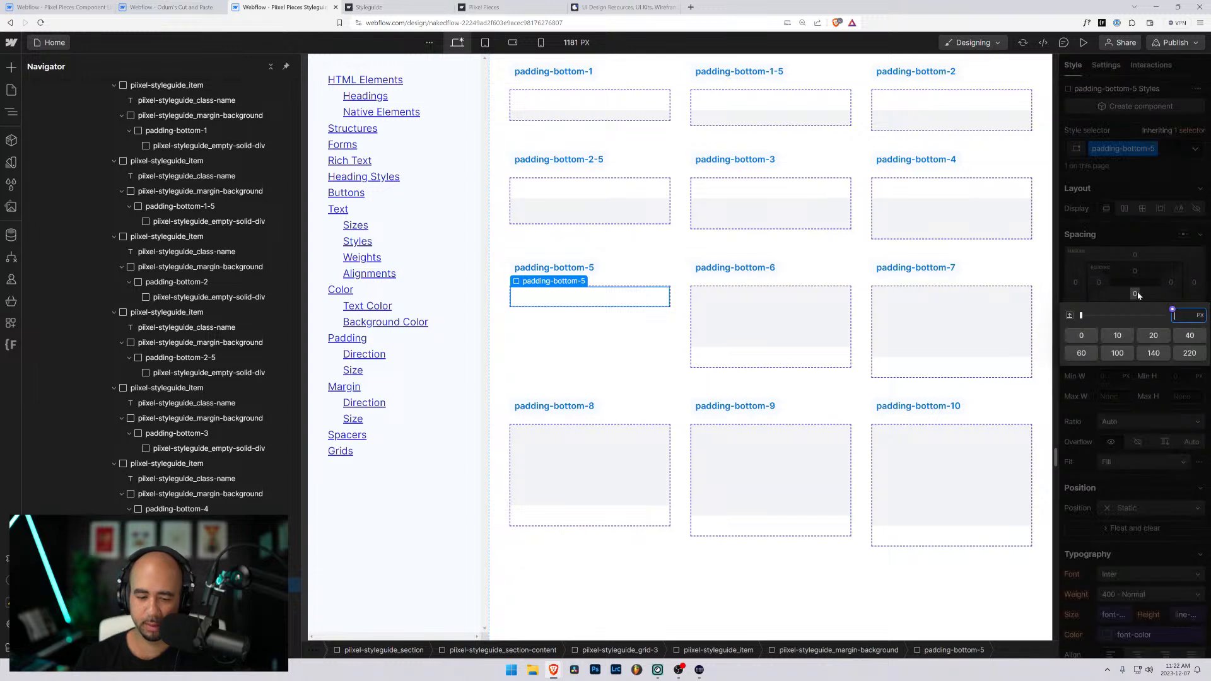
pyautogui.write('5rem')
pyautogui.press('Return')
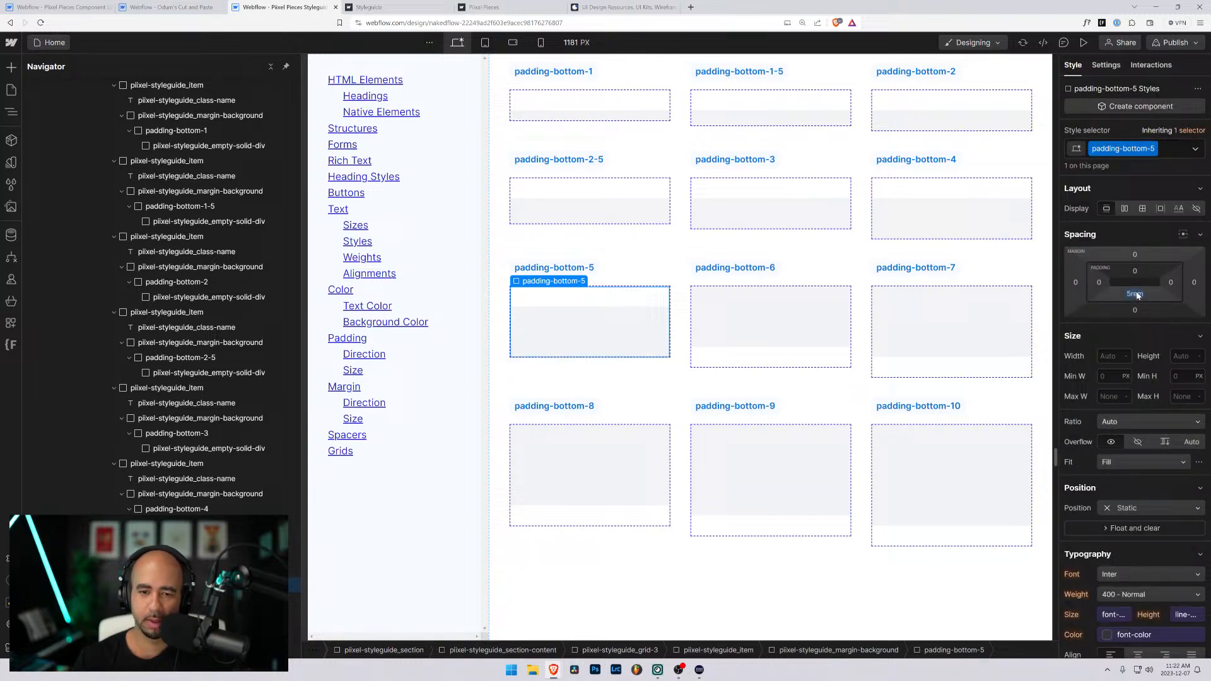
# - Replace padding-top-6 with a new padding-bottom-6 class on the padding-bottom-6 sample's wrapper and set its bottom padding to 6rem
pyautogui.click(800, 357)
pyautogui.press('Up')
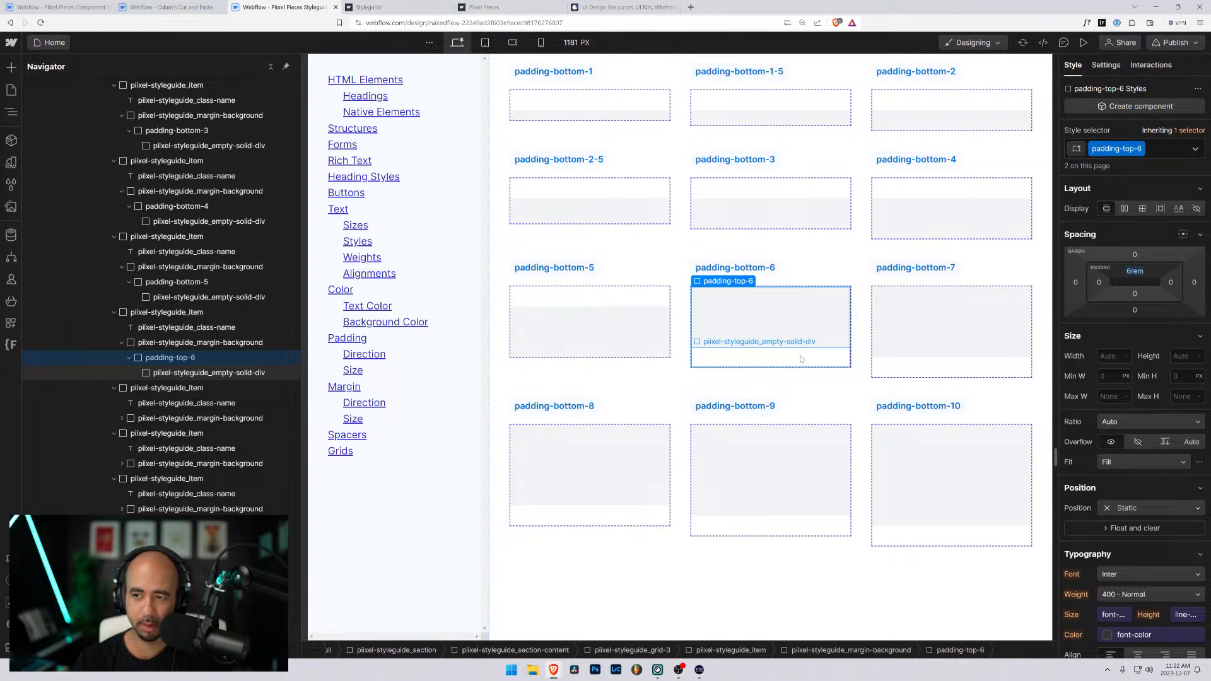
pyautogui.hotkey('ctrl', 'Return')
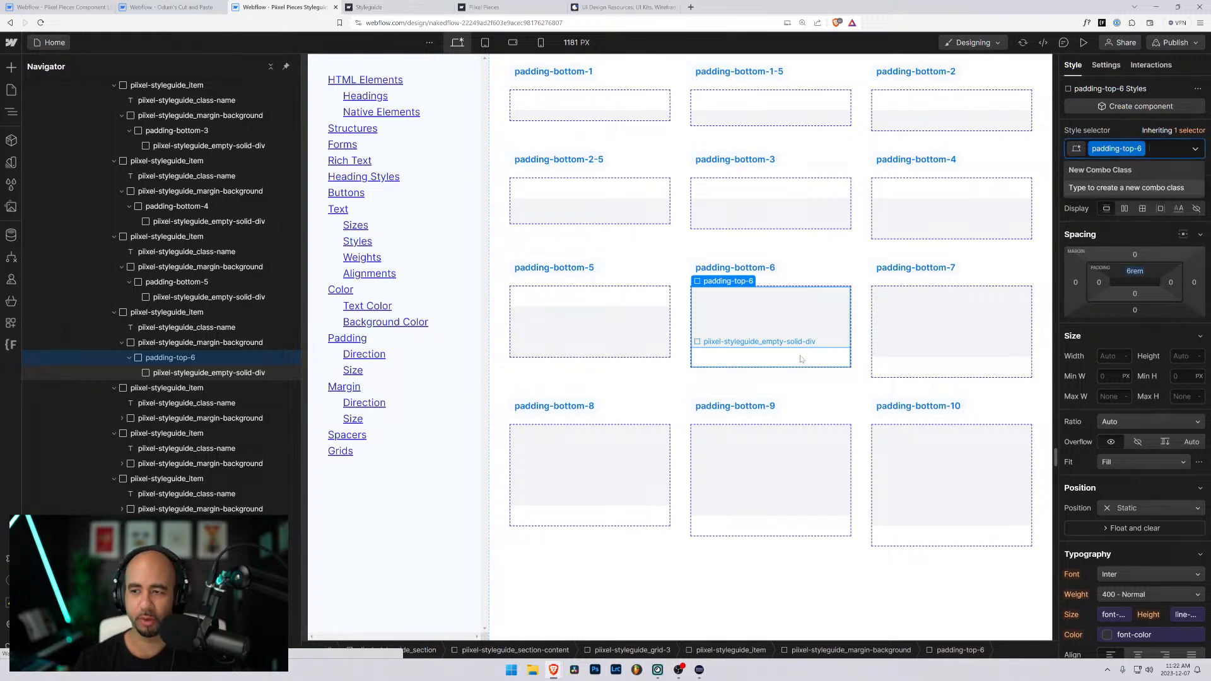
pyautogui.press('BackSpace')
pyautogui.write('padding-bottom-6')
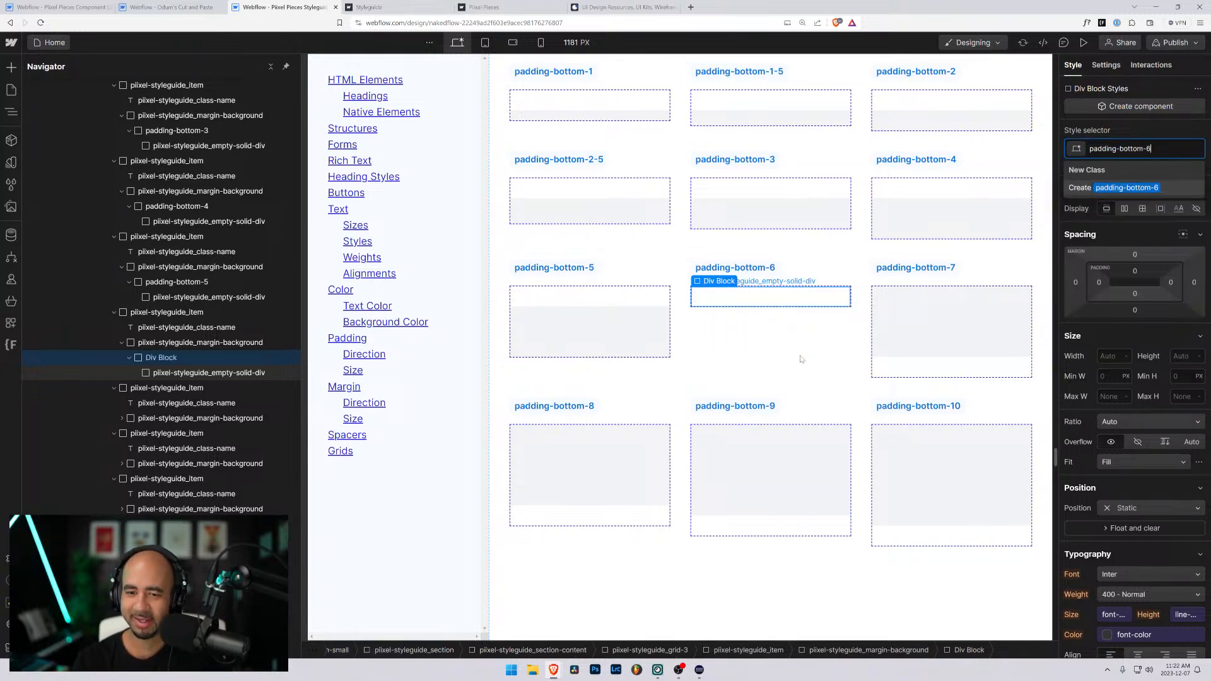
pyautogui.press('Return')
pyautogui.click(1121, 294)
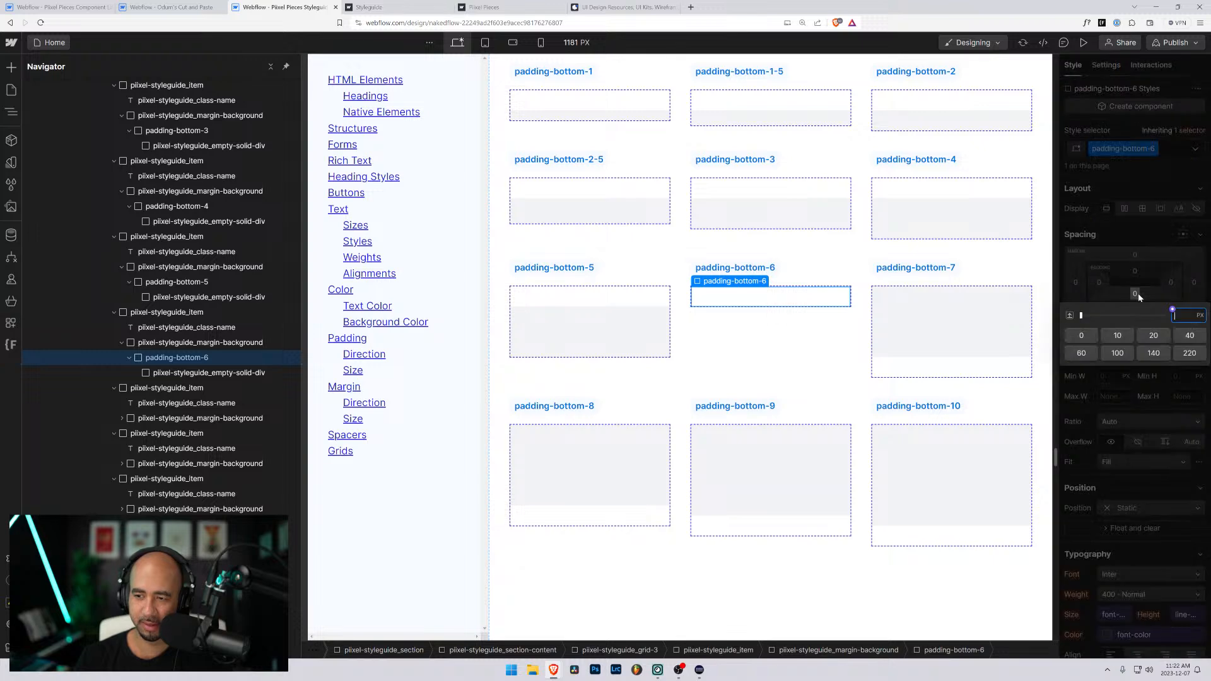
pyautogui.write('6rem')
pyautogui.press('Return')
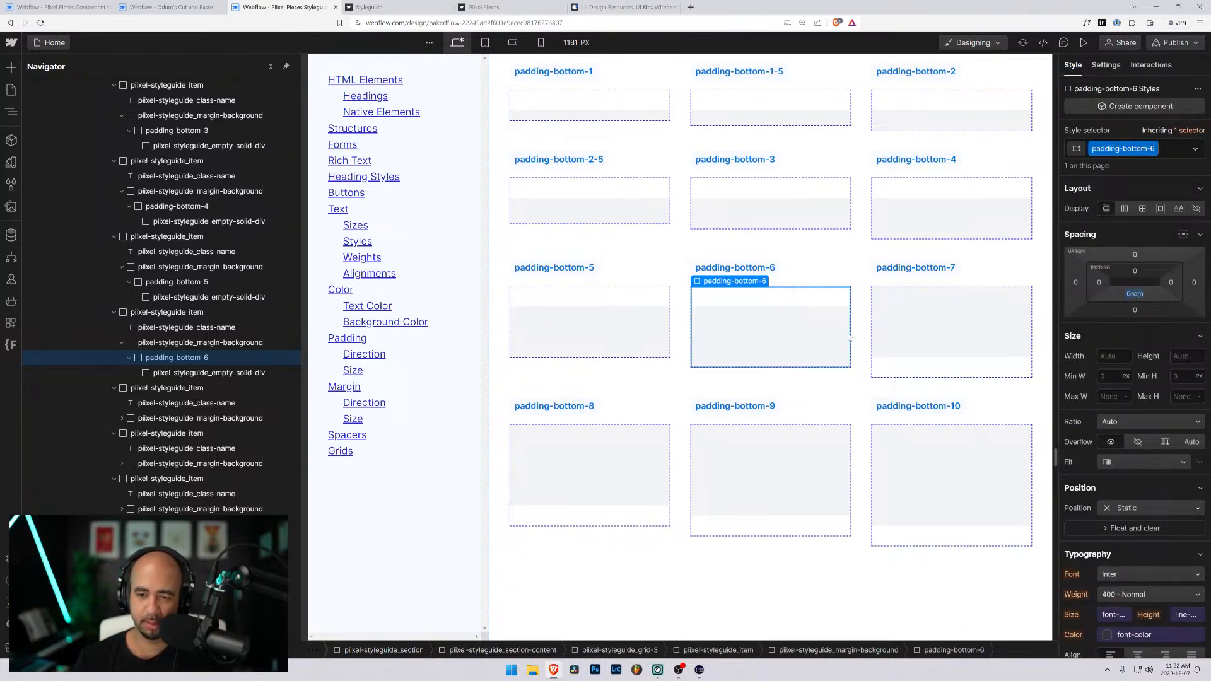
# - Replace padding-top-7 with a new padding-bottom-7 class on the padding-bottom-7 sample's wrapper and set its bottom padding to 7rem
pyautogui.click(909, 366)
pyautogui.press('Up')
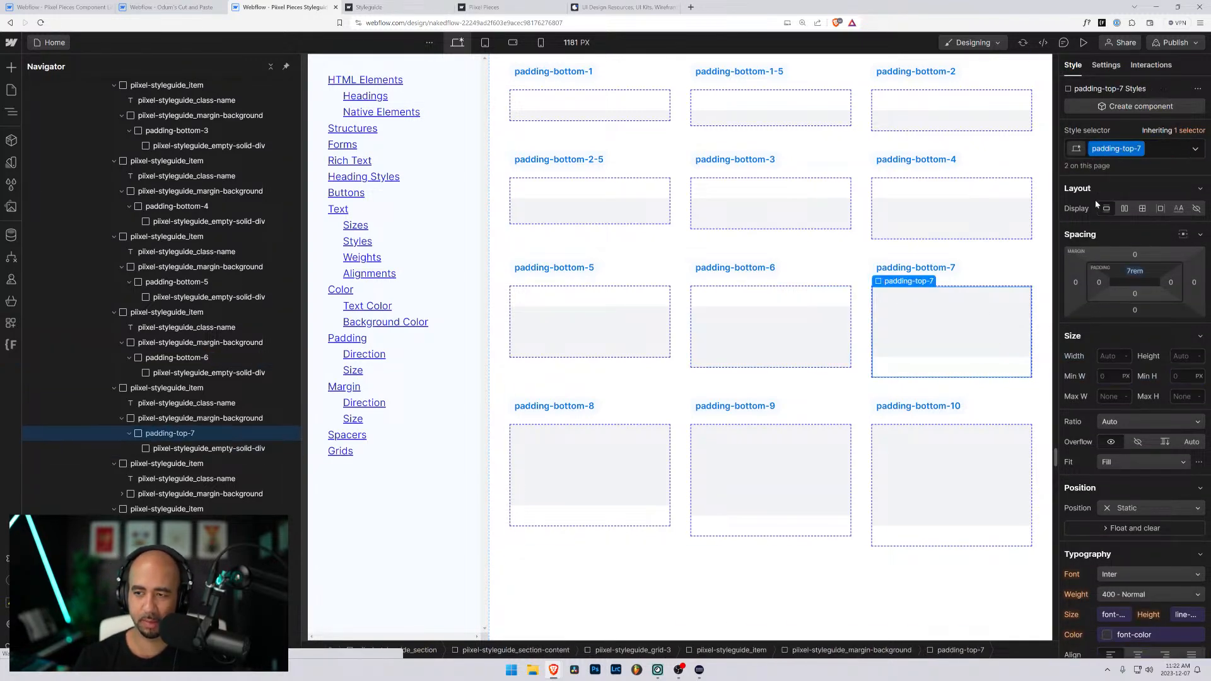
pyautogui.hotkey('ctrl', 'Return')
pyautogui.press('BackSpace')
pyautogui.write('padding-bottom-')
pyautogui.write('7')
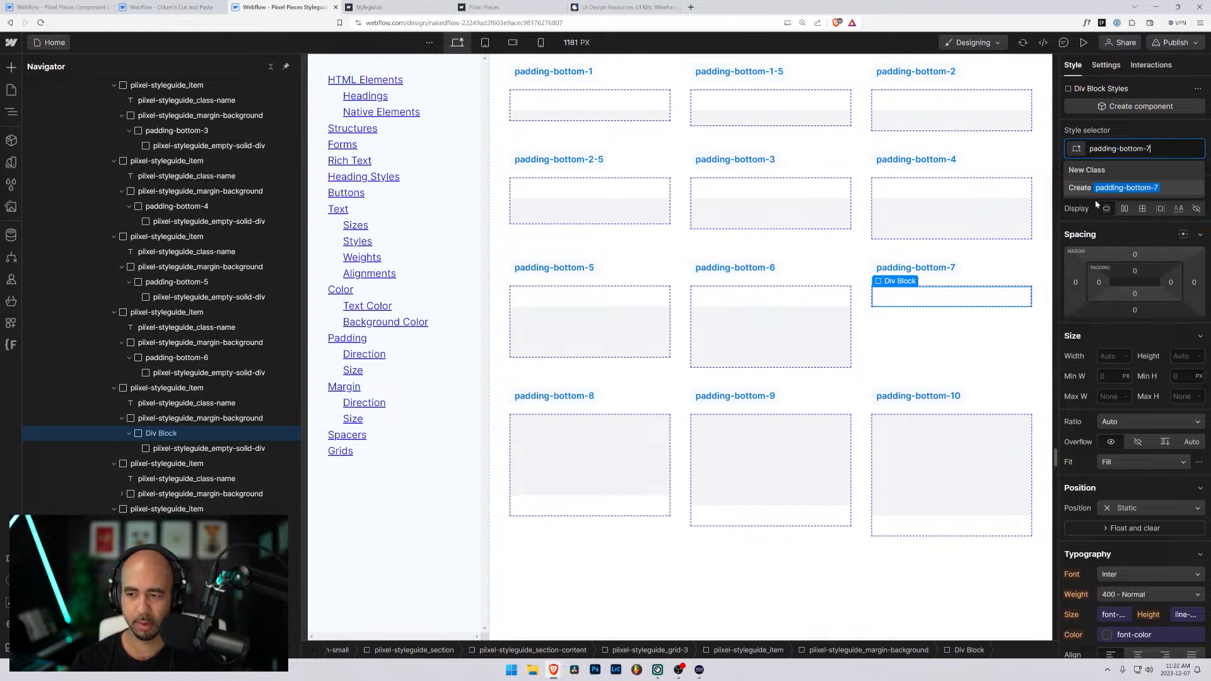
pyautogui.press('Return')
pyautogui.click(1136, 295)
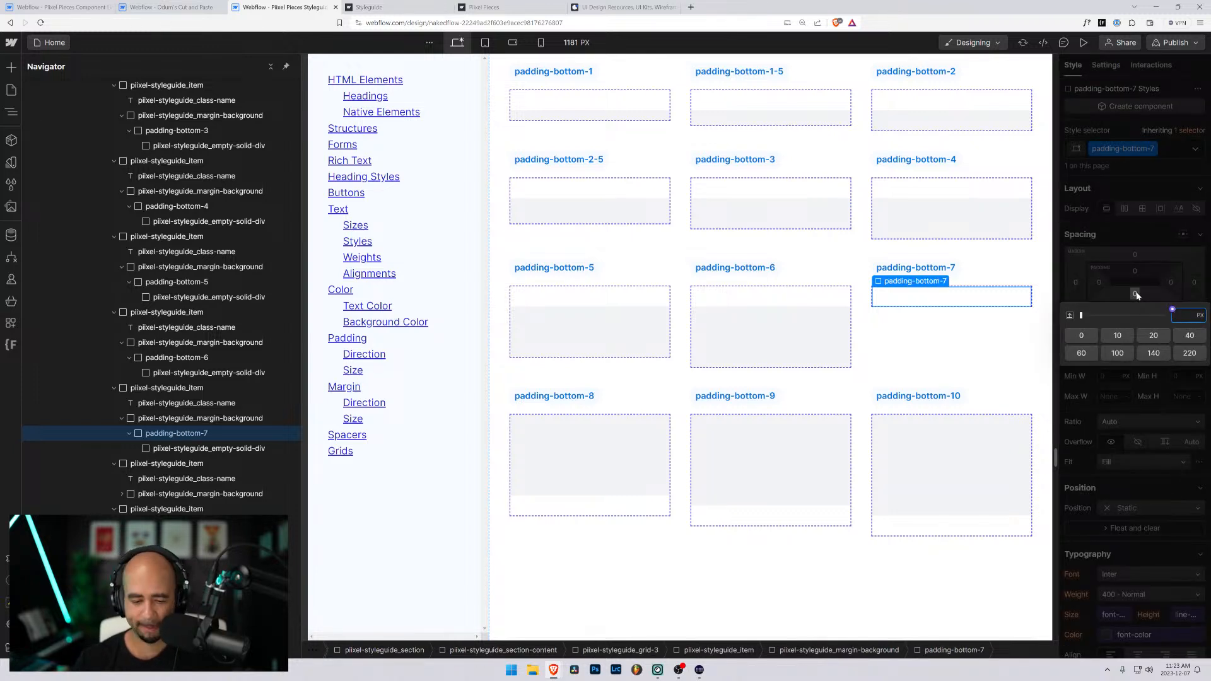
pyautogui.press('Return')
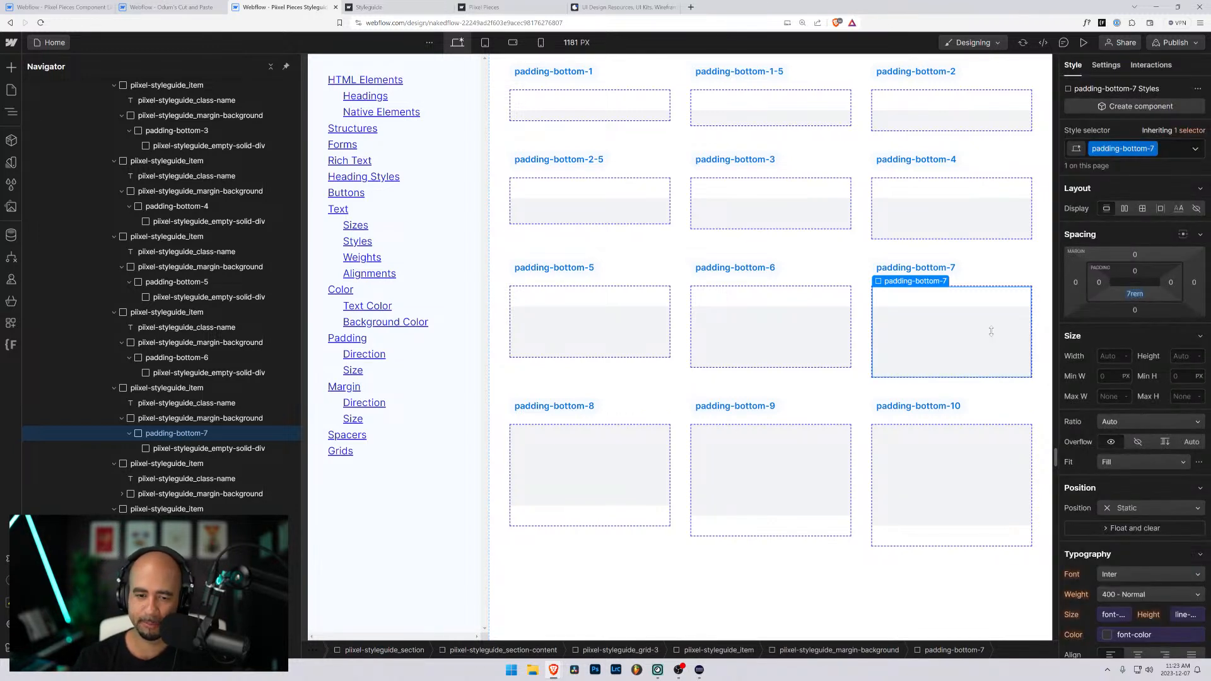
# - Replace padding-top-8 with a new padding-bottom-8 class on the padding-bottom-8 sample's wrapper and set its bottom padding to 8rem
pyautogui.click(610, 513)
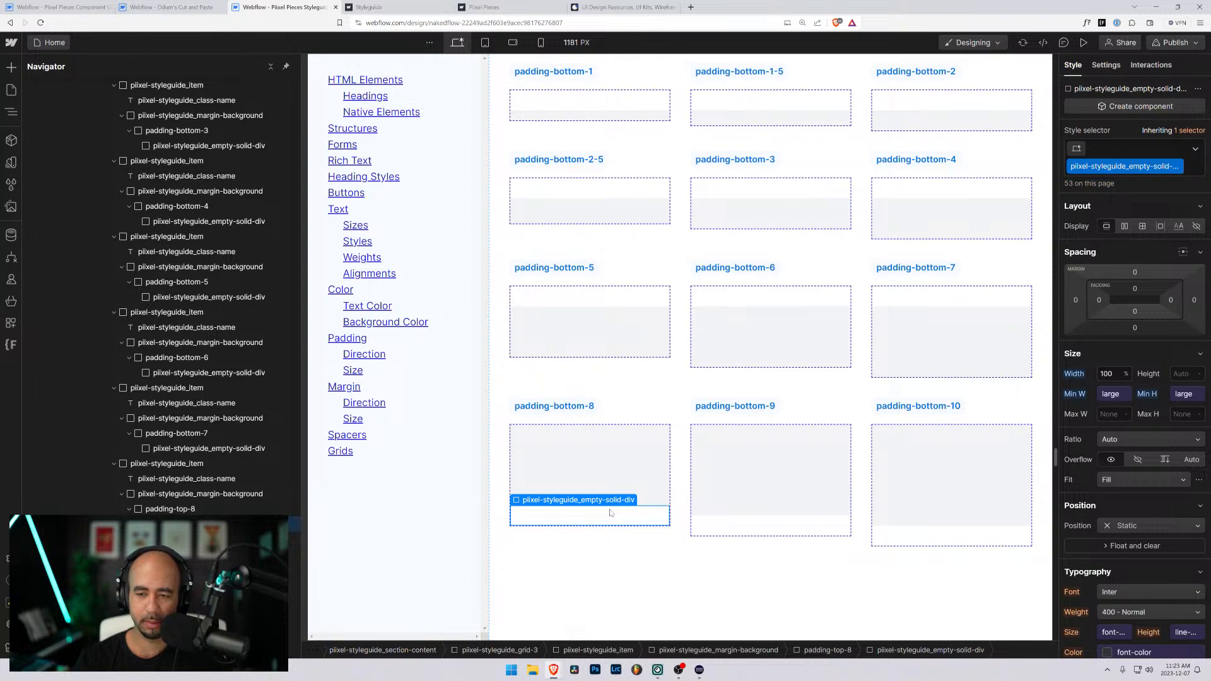
pyautogui.hotkey('ctrl', 'Up')
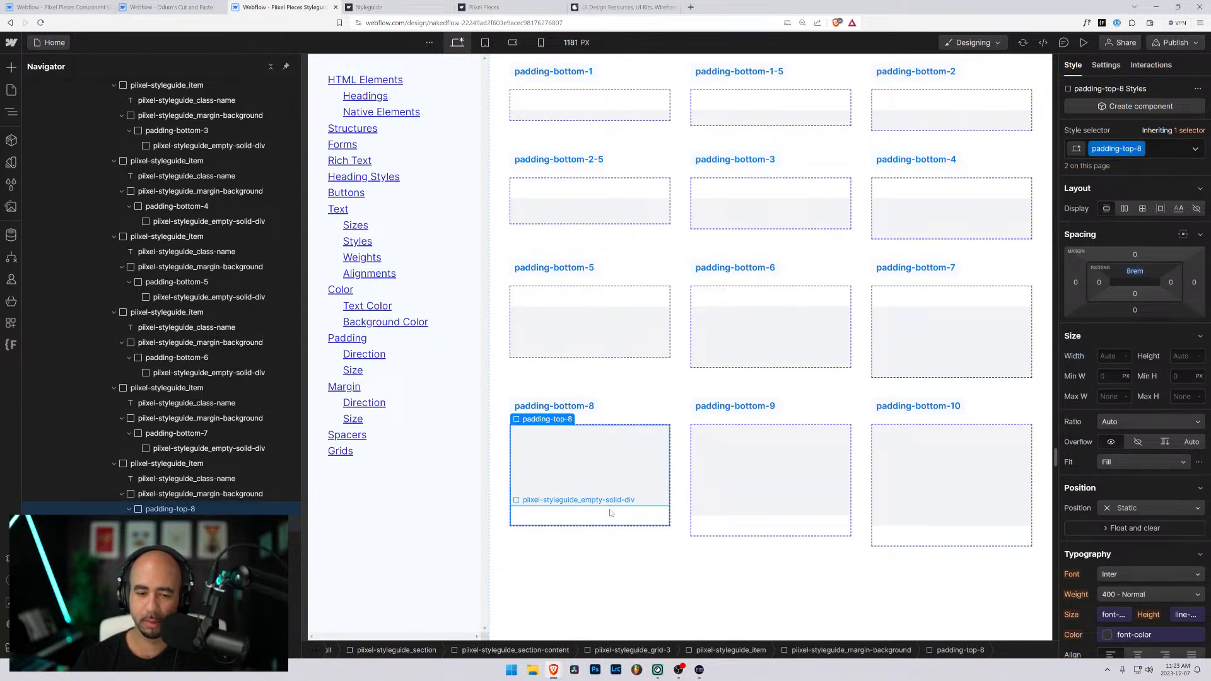
pyautogui.hotkey('ctrl', 'Return')
pyautogui.press('BackSpace')
pyautogui.write('padding-bottom-')
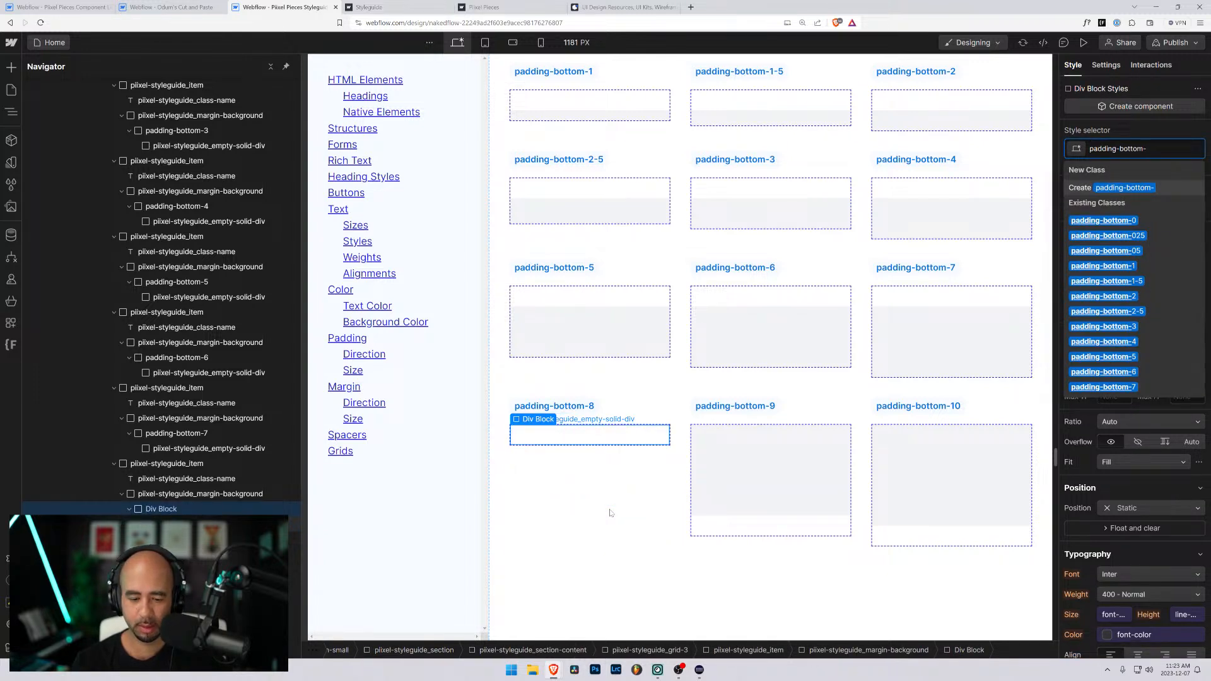
pyautogui.write('8')
pyautogui.press('Return')
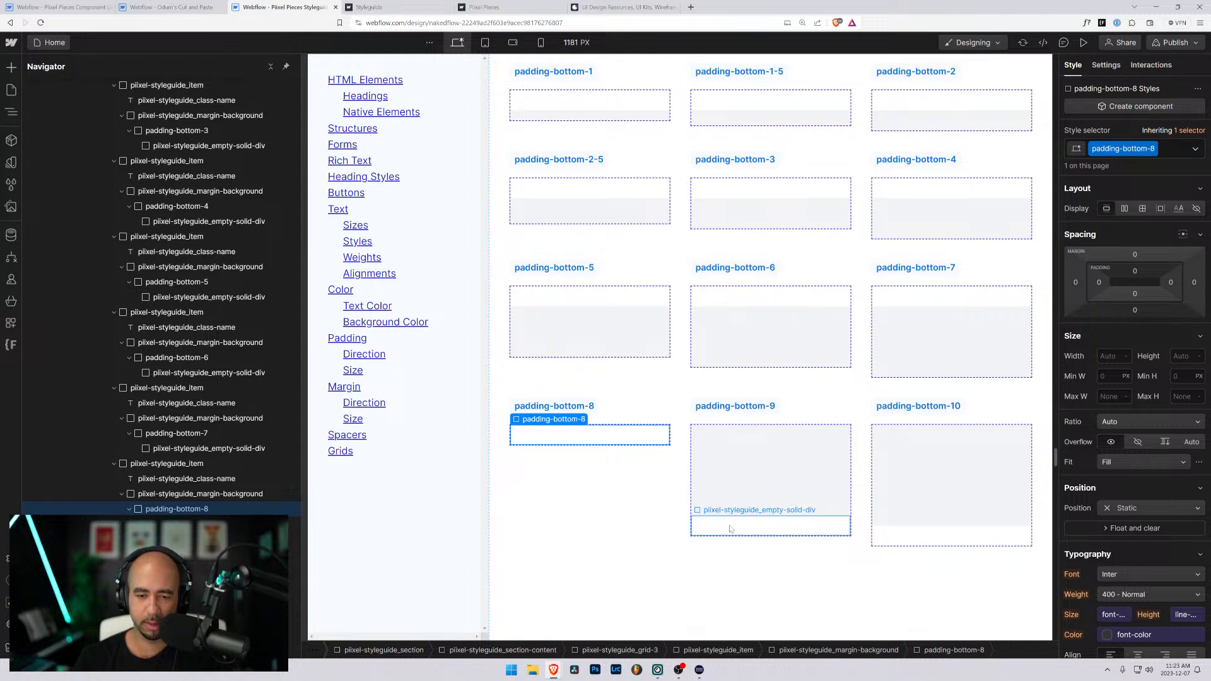
pyautogui.click(1135, 294)
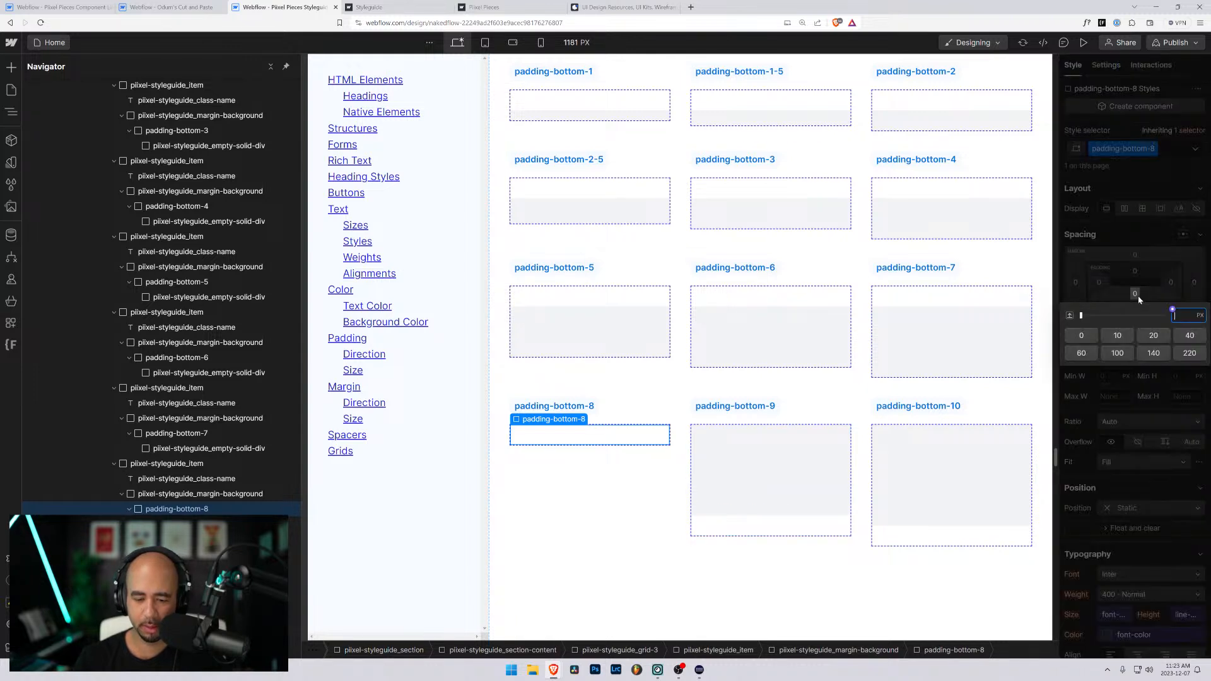
pyautogui.write('8rem')
pyautogui.press('Return')
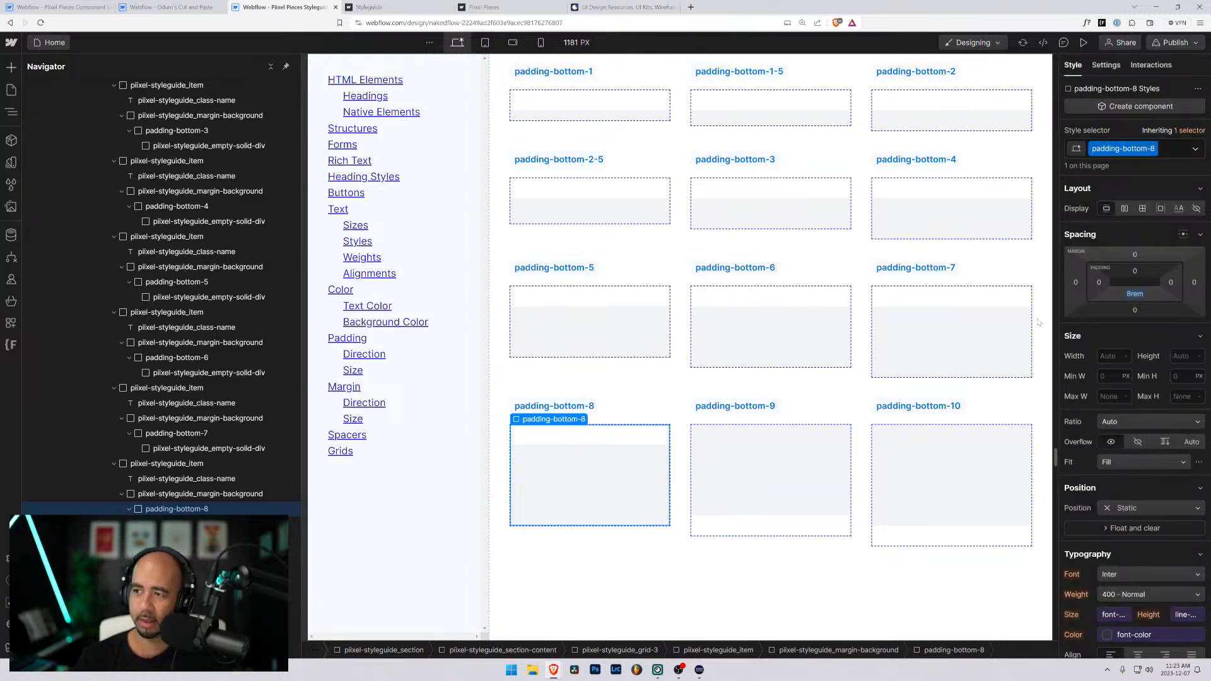
# - Replace padding-top-9 with a new padding-bottom-9 class on the padding-bottom-9 sample's wrapper and set its bottom padding to 9rem
pyautogui.click(746, 519)
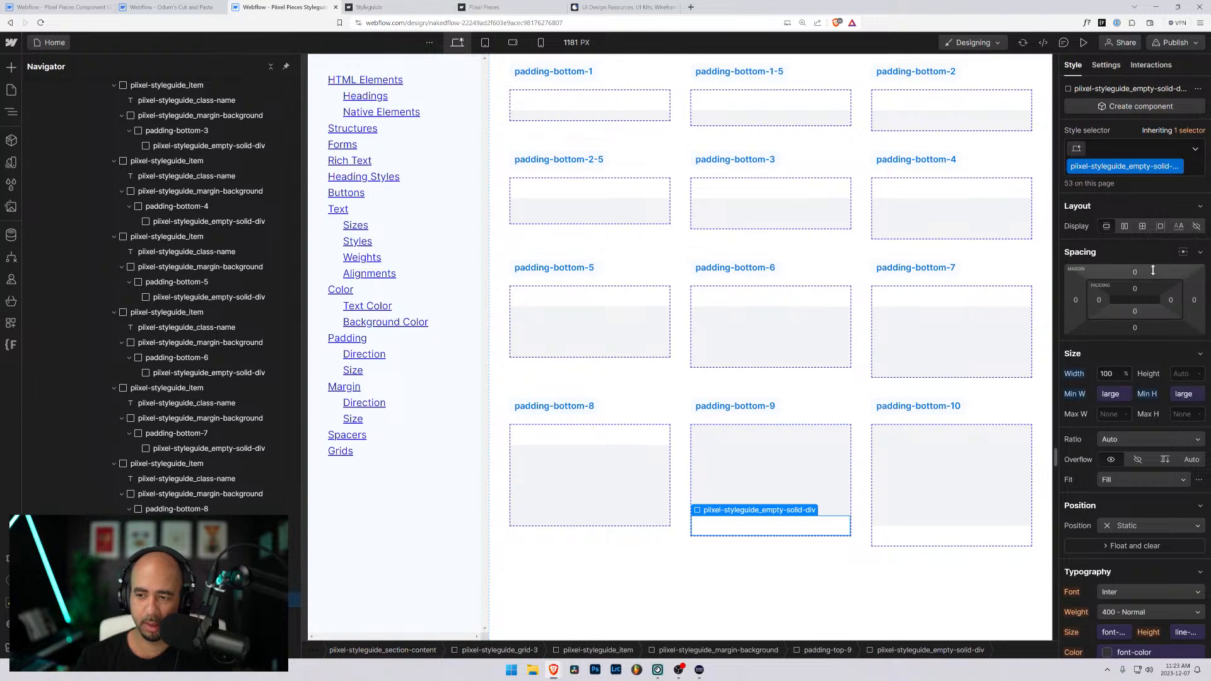
pyautogui.press('Up')
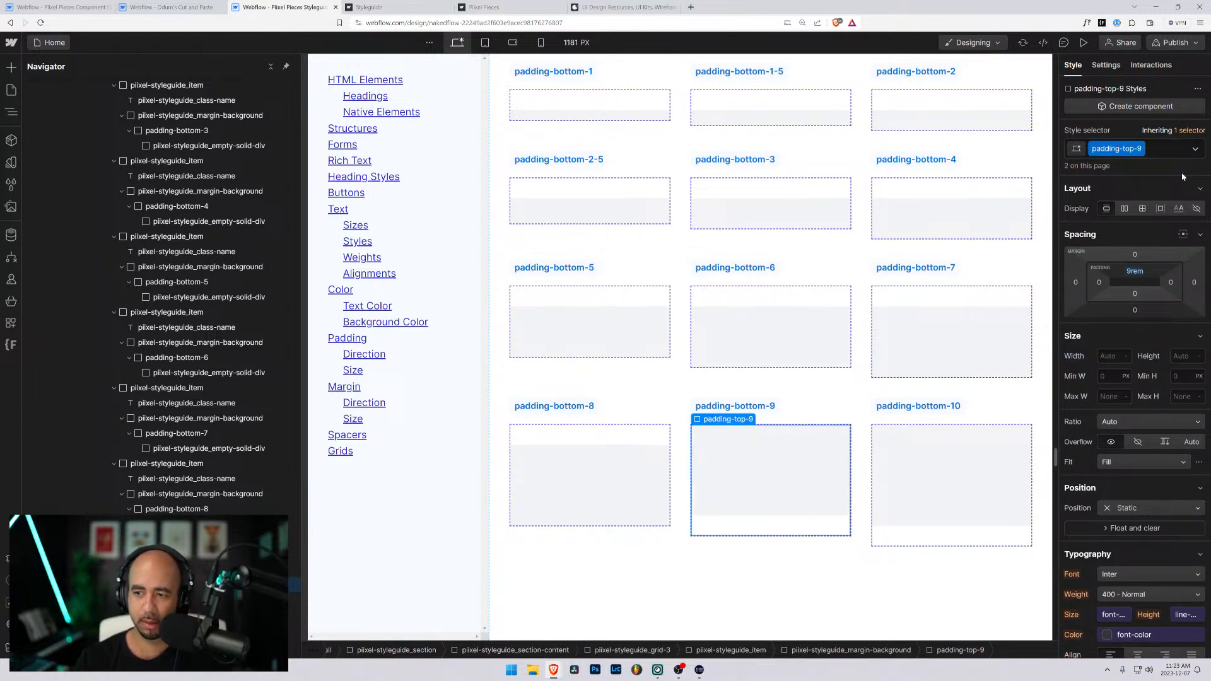
pyautogui.hotkey('ctrl', 'Return')
pyautogui.press('BackSpace')
pyautogui.write('padding-bottom-')
pyautogui.write('9')
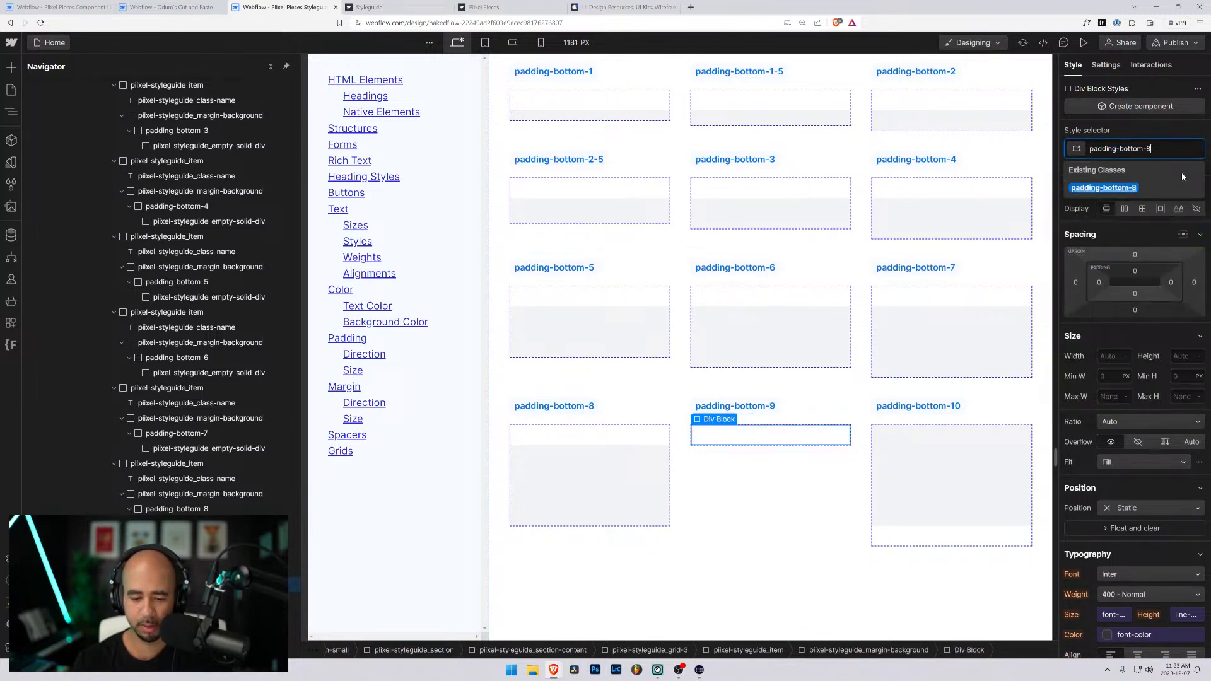
pyautogui.press('Return')
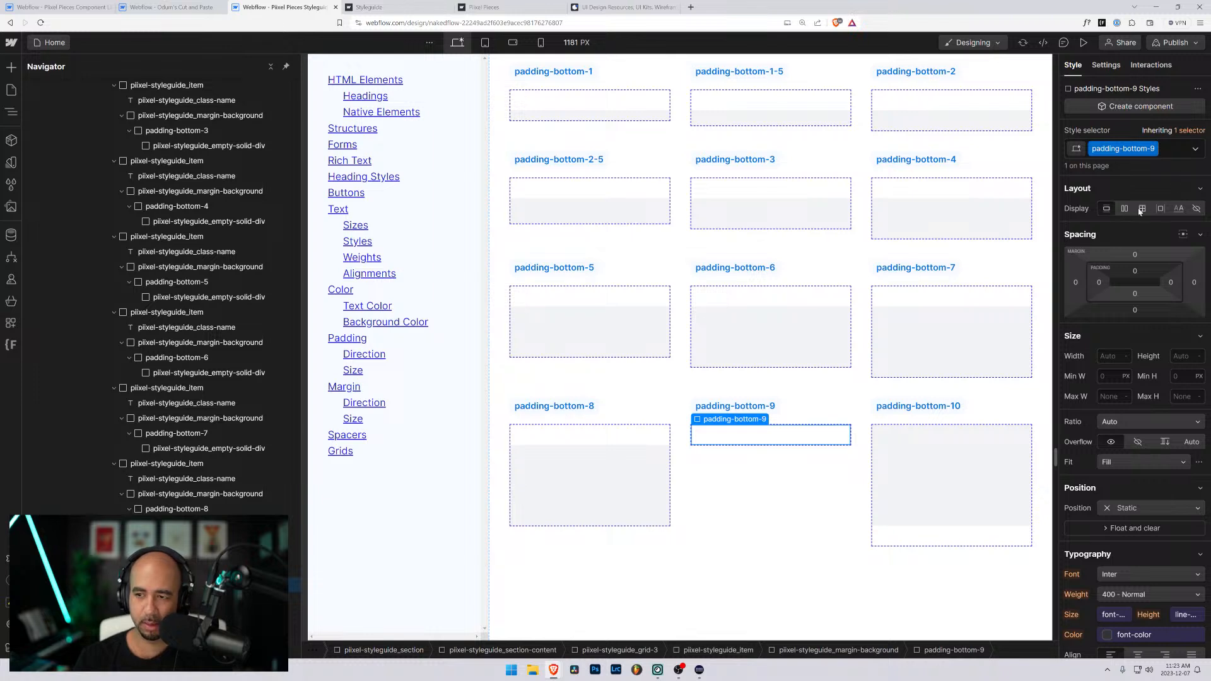
pyautogui.click(1135, 295)
pyautogui.write('9')
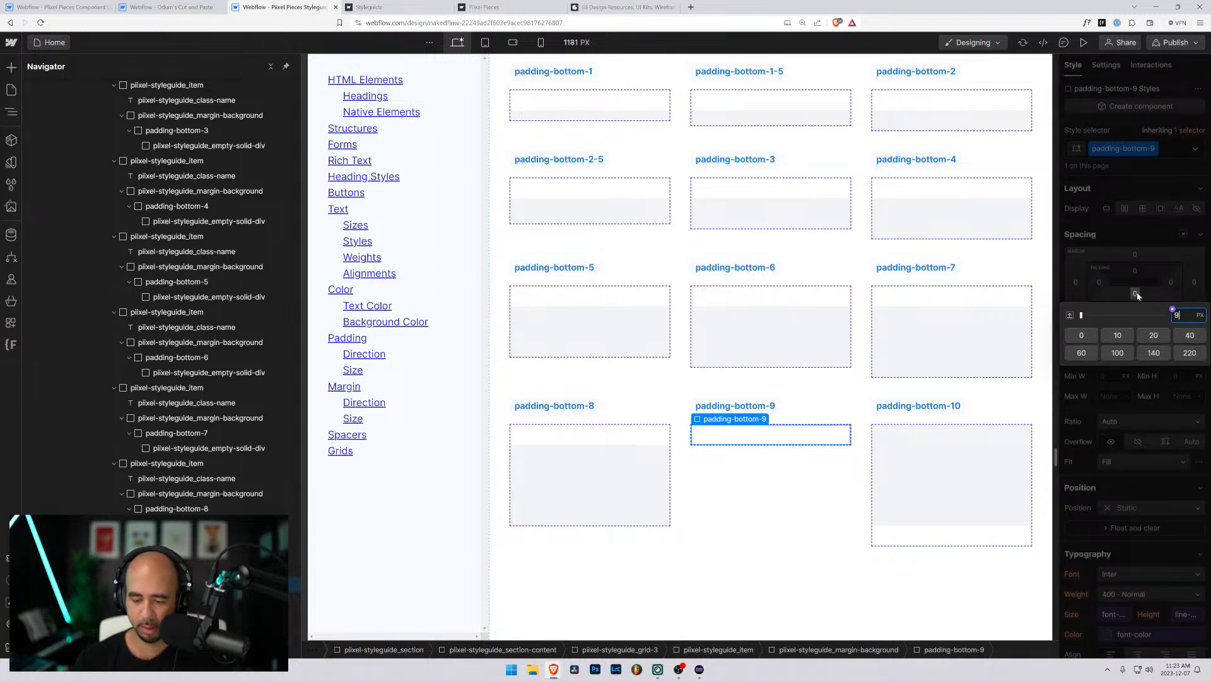
pyautogui.write('rem')
pyautogui.press('Return')
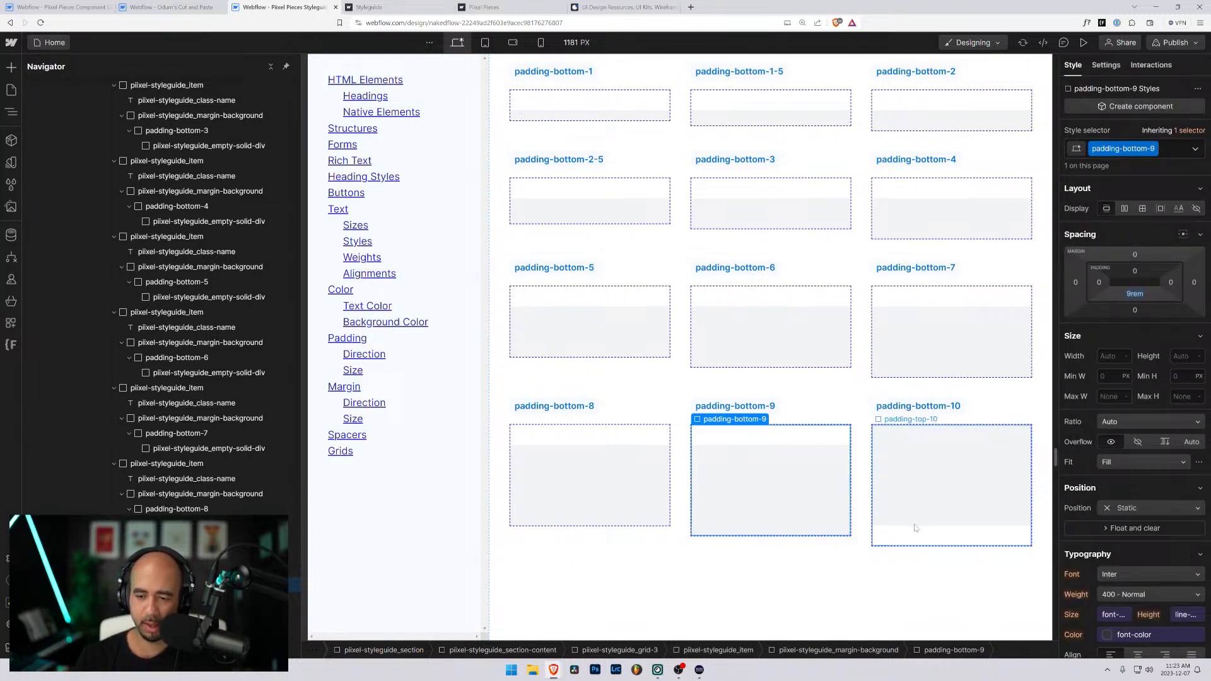
# - Replace padding-top-10 with a new padding-bottom-10 class on the padding-bottom-10 sample's wrapper and set its bottom padding to 10rem
pyautogui.click(915, 530)
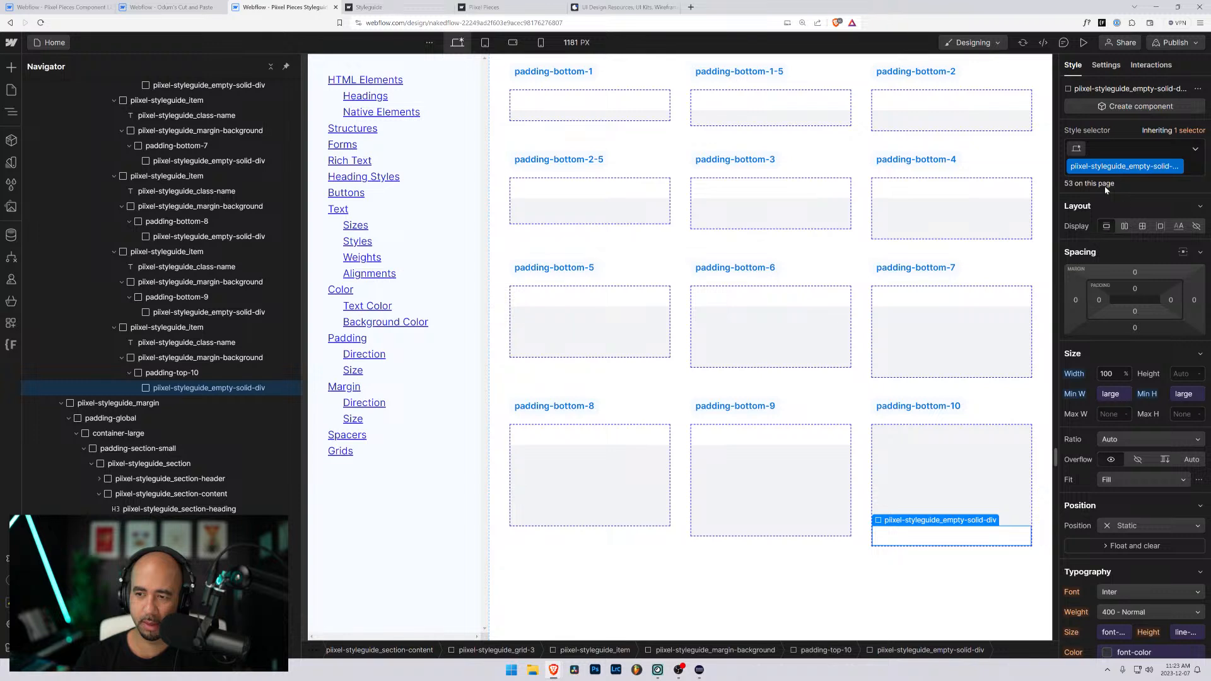
pyautogui.press('Up')
pyautogui.hotkey('ctrl', 'Return')
pyautogui.press('BackSpace')
pyautogui.write('padding-bottom-')
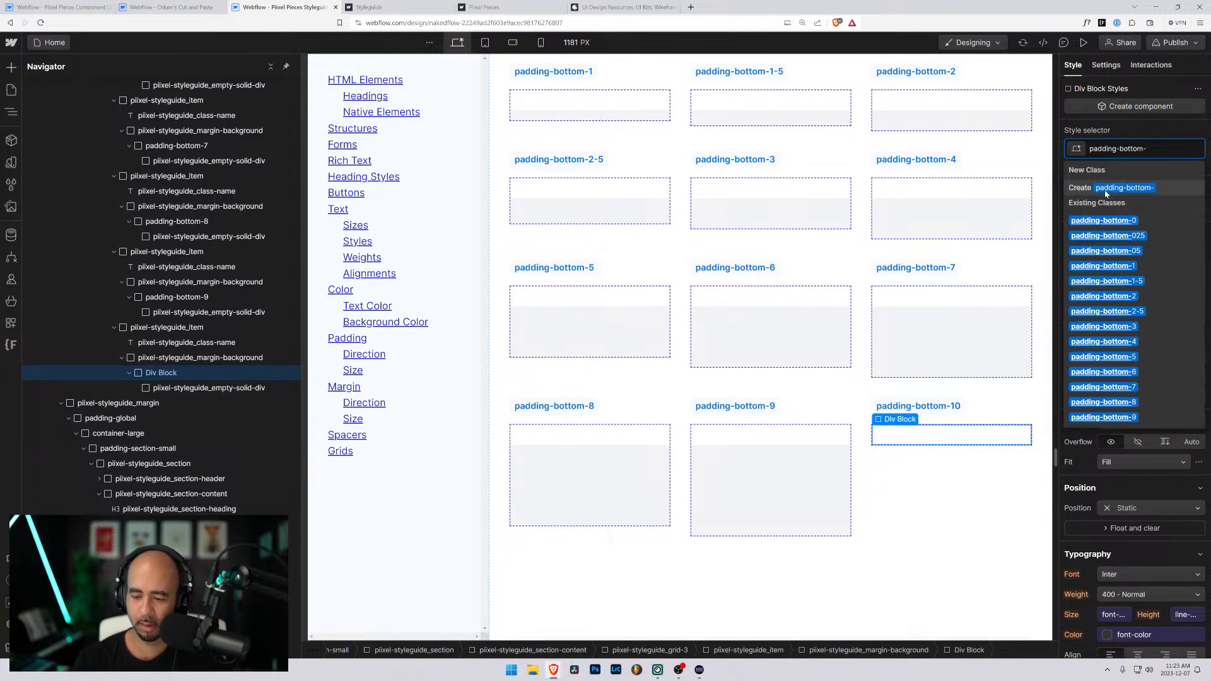
pyautogui.write('10')
pyautogui.press('Return')
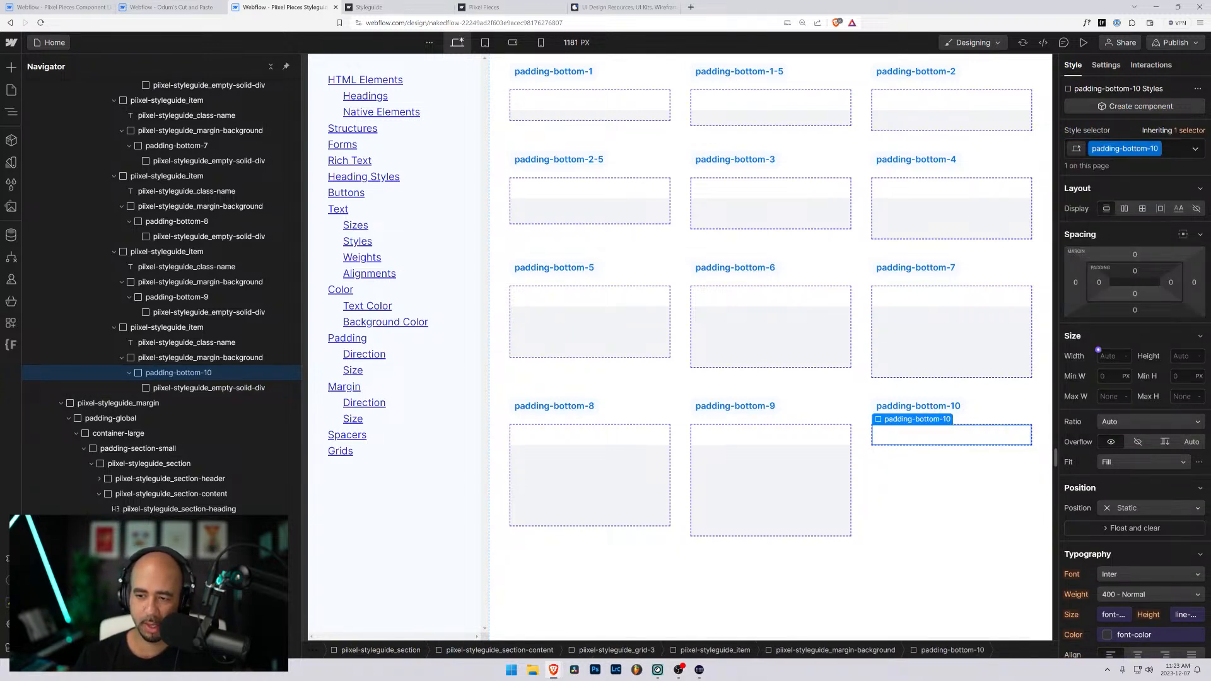
pyautogui.click(1134, 294)
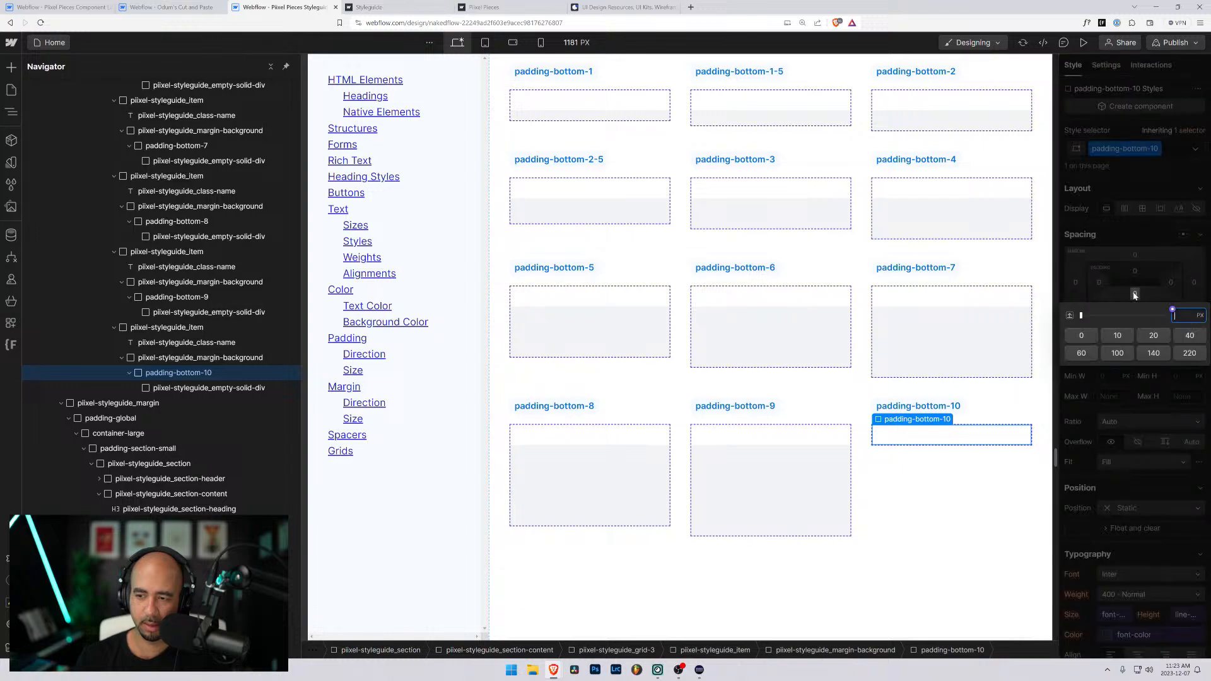
pyautogui.write('10rem')
pyautogui.press('Return')
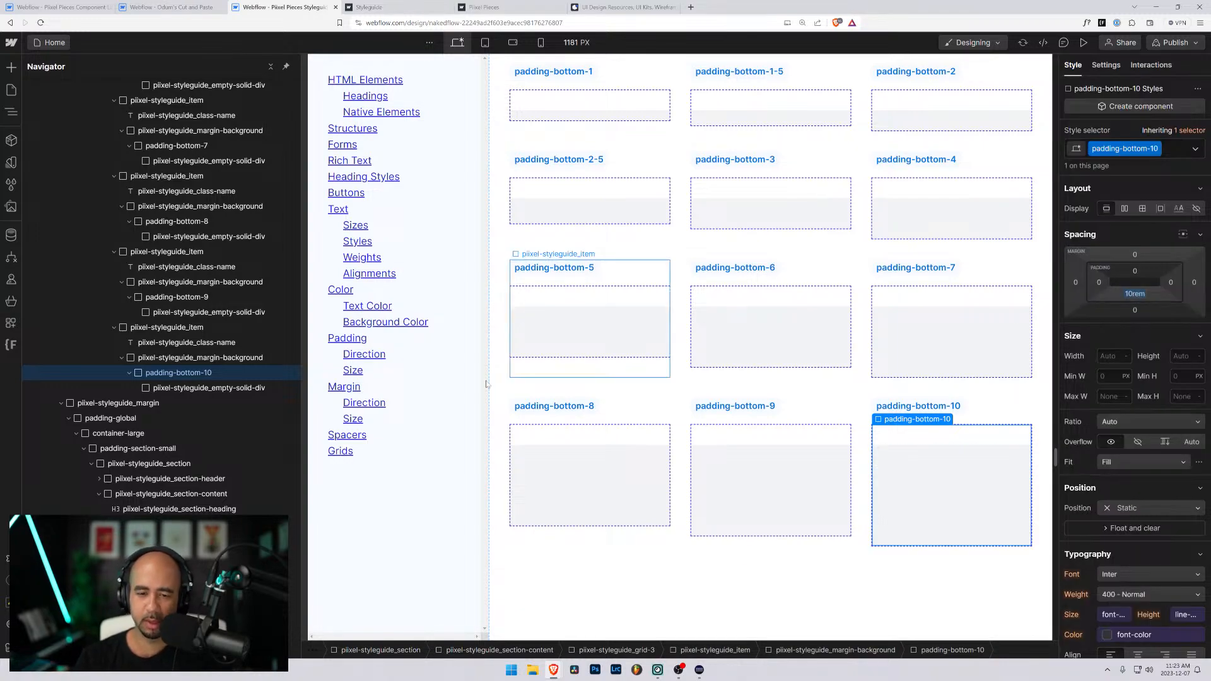
# - Review the styleguide's padding direction, sizing, top and bottom class samples
pyautogui.scroll(-3, 580, 382)
pyautogui.scroll(-4, 581, 381)
pyautogui.scroll(15, 586, 366)
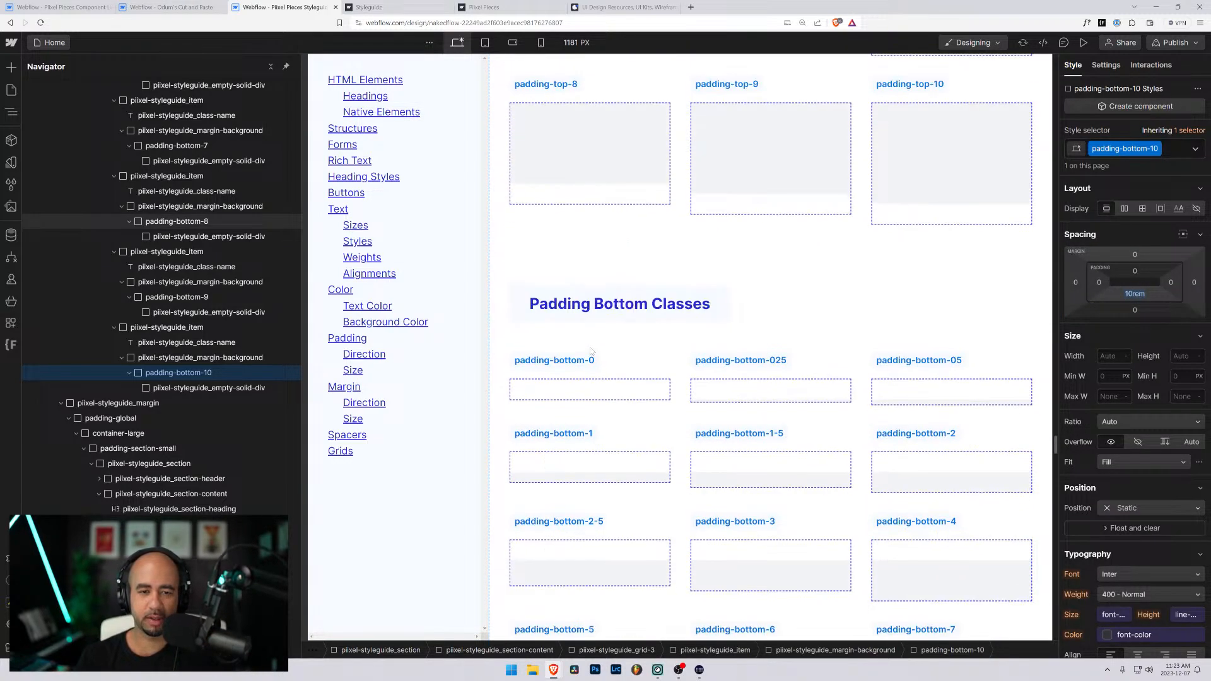
pyautogui.scroll(10, 589, 351)
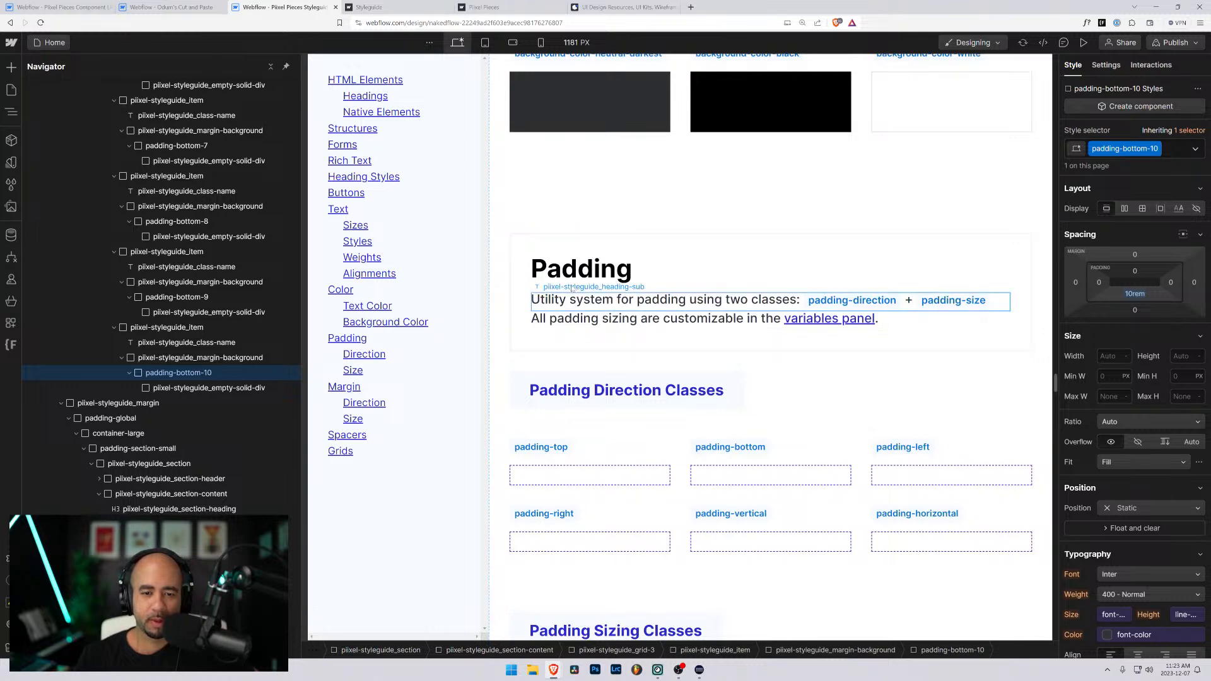
pyautogui.scroll(-3, 707, 128)
pyautogui.scroll(-4, 602, 144)
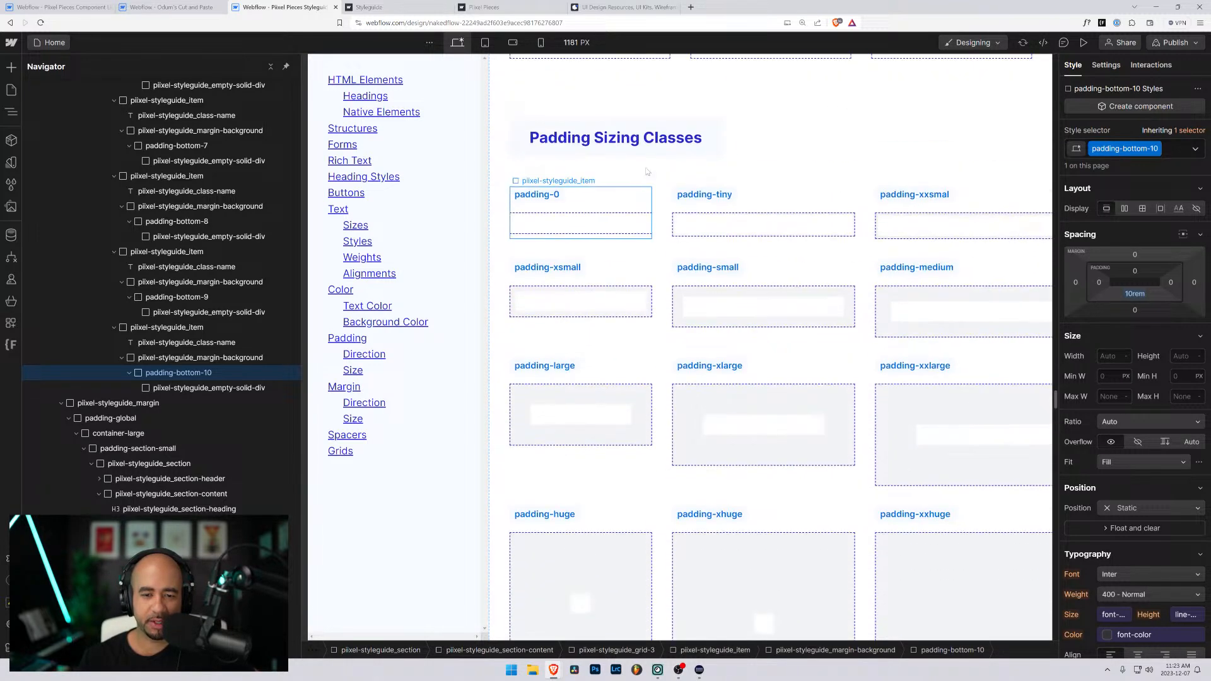
pyautogui.scroll(-9, 662, 154)
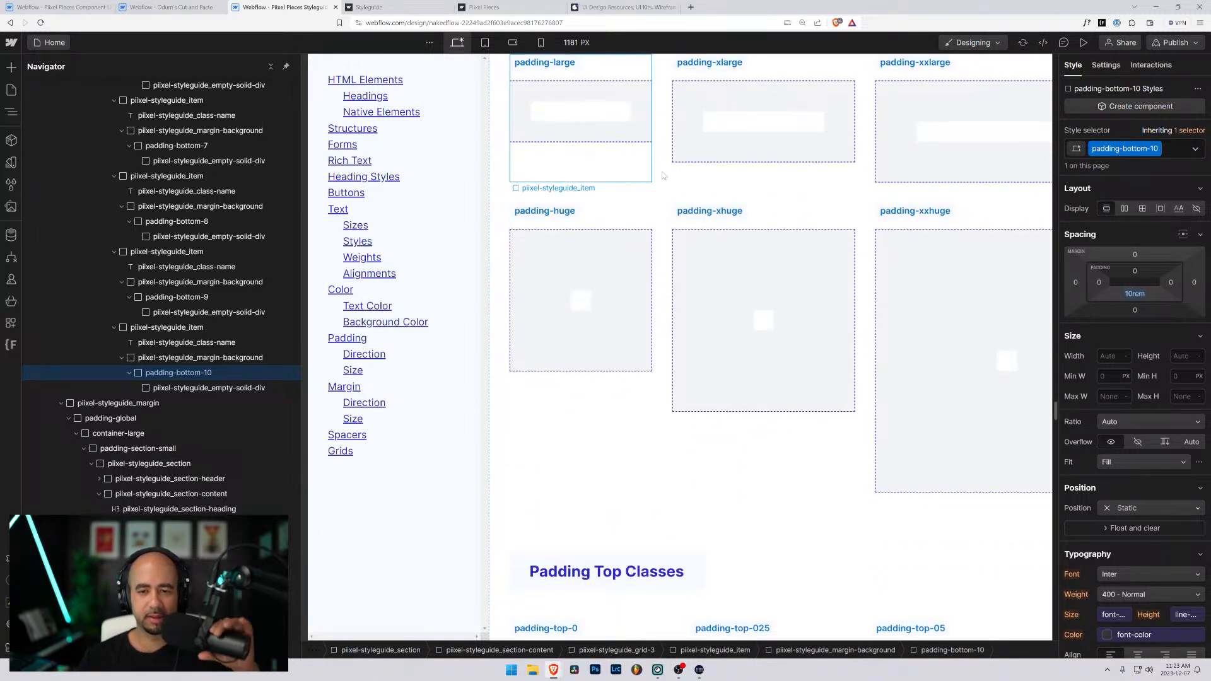
pyautogui.scroll(-5, 640, 252)
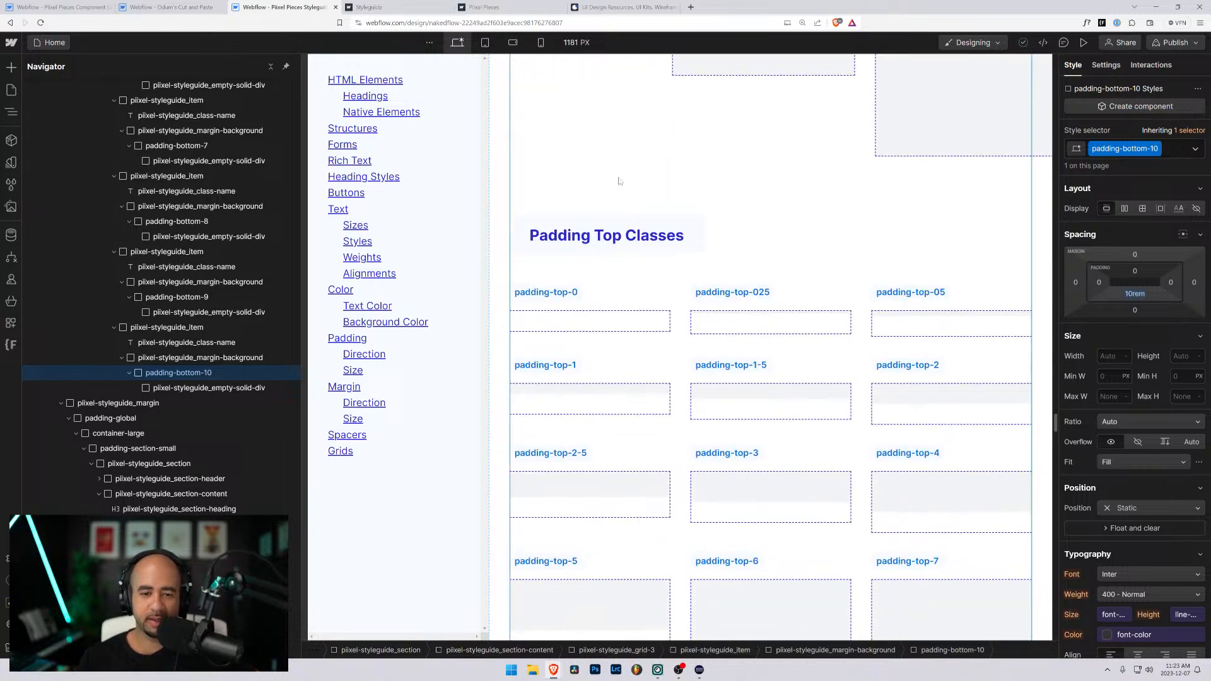
pyautogui.scroll(-8, 643, 275)
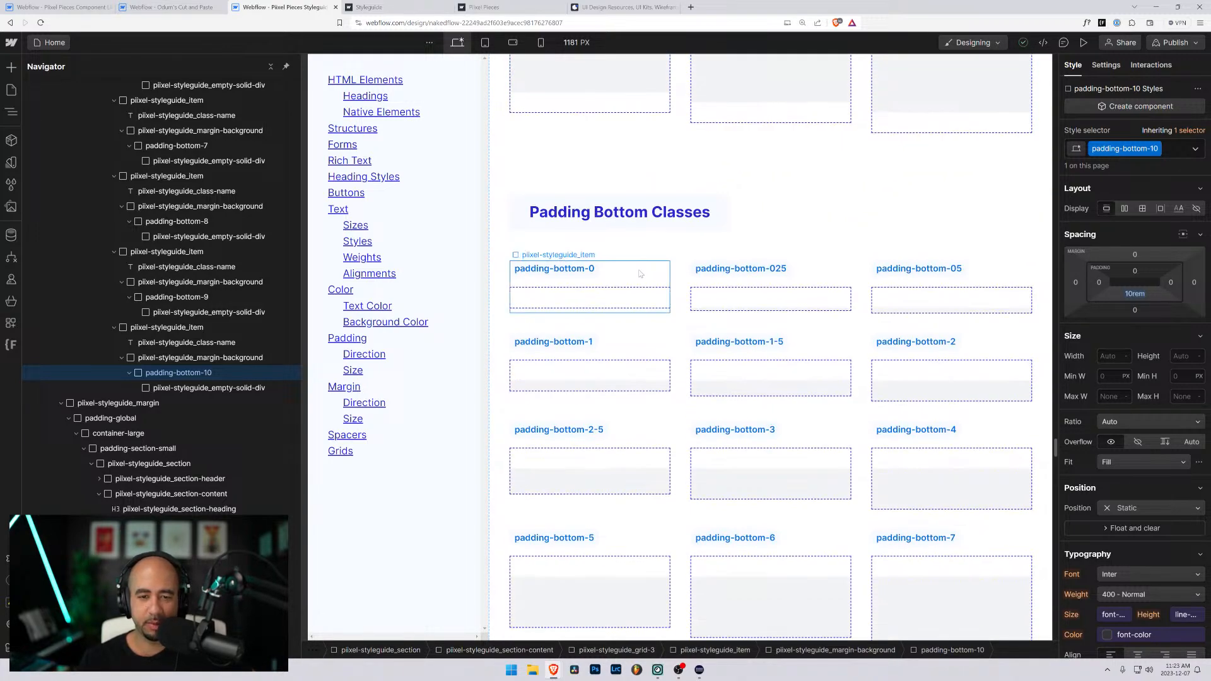
pyautogui.scroll(7, 642, 274)
pyautogui.scroll(-6, 640, 272)
pyautogui.scroll(-2, 640, 273)
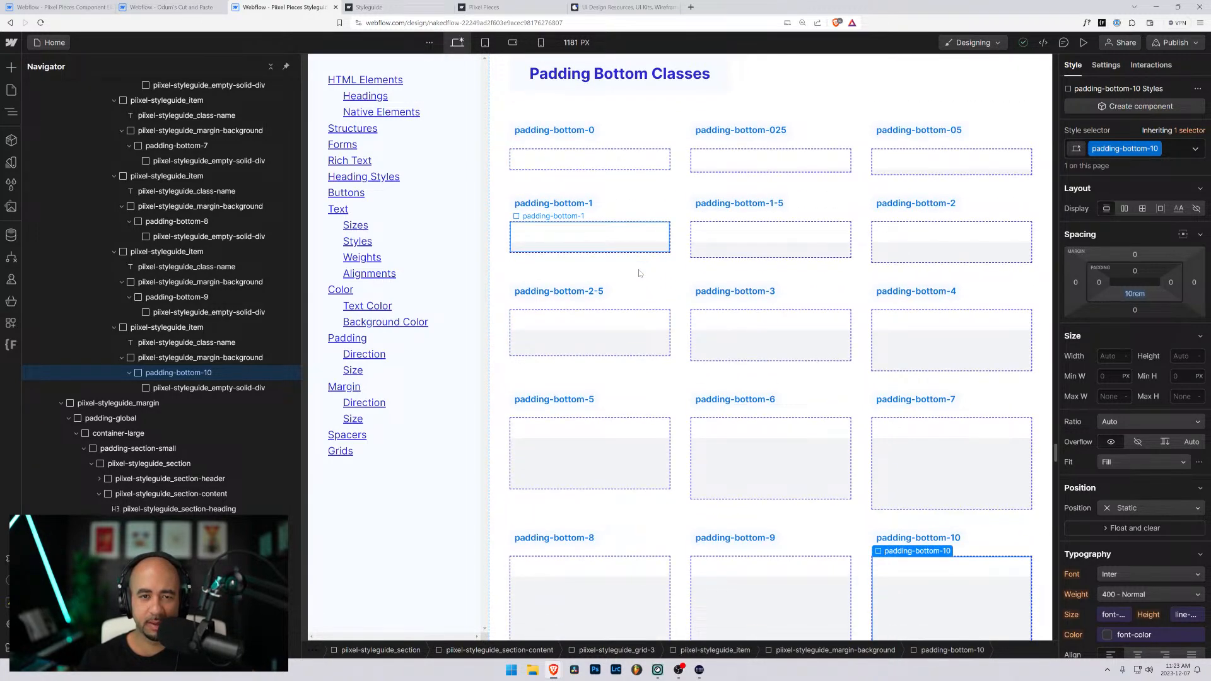
# - Review the Margins section's direction, sizing, top margin and bottom margin class samples
pyautogui.scroll(-8, 639, 273)
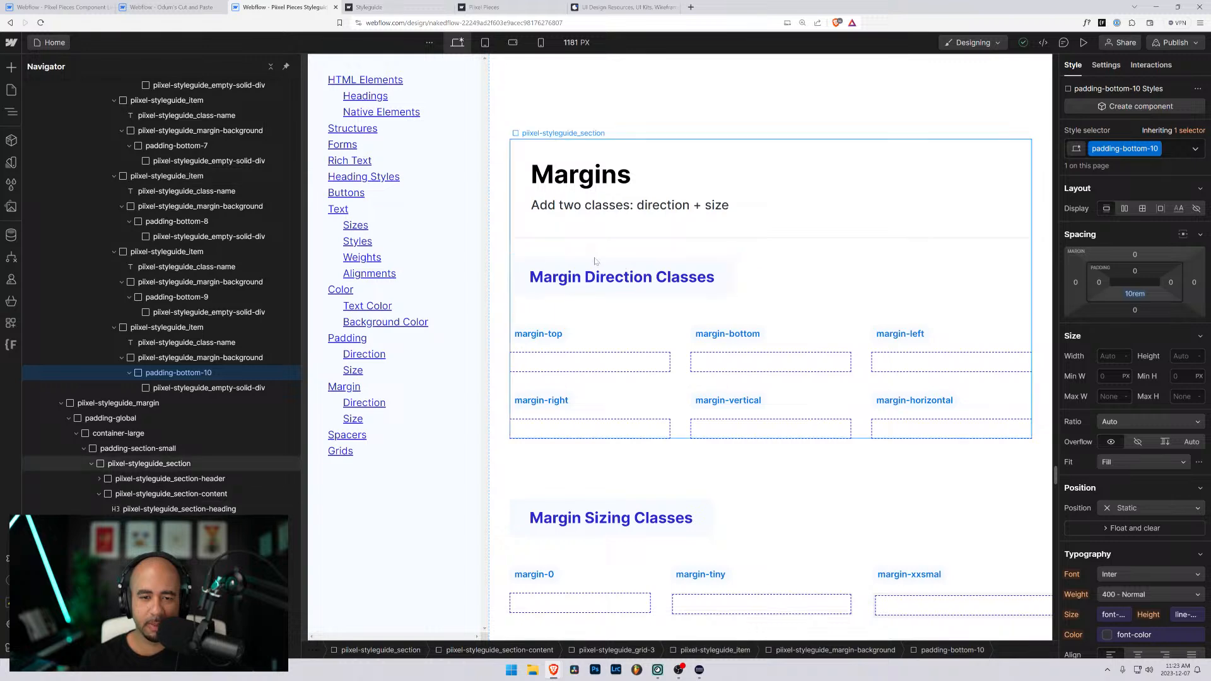
pyautogui.scroll(-4, 592, 259)
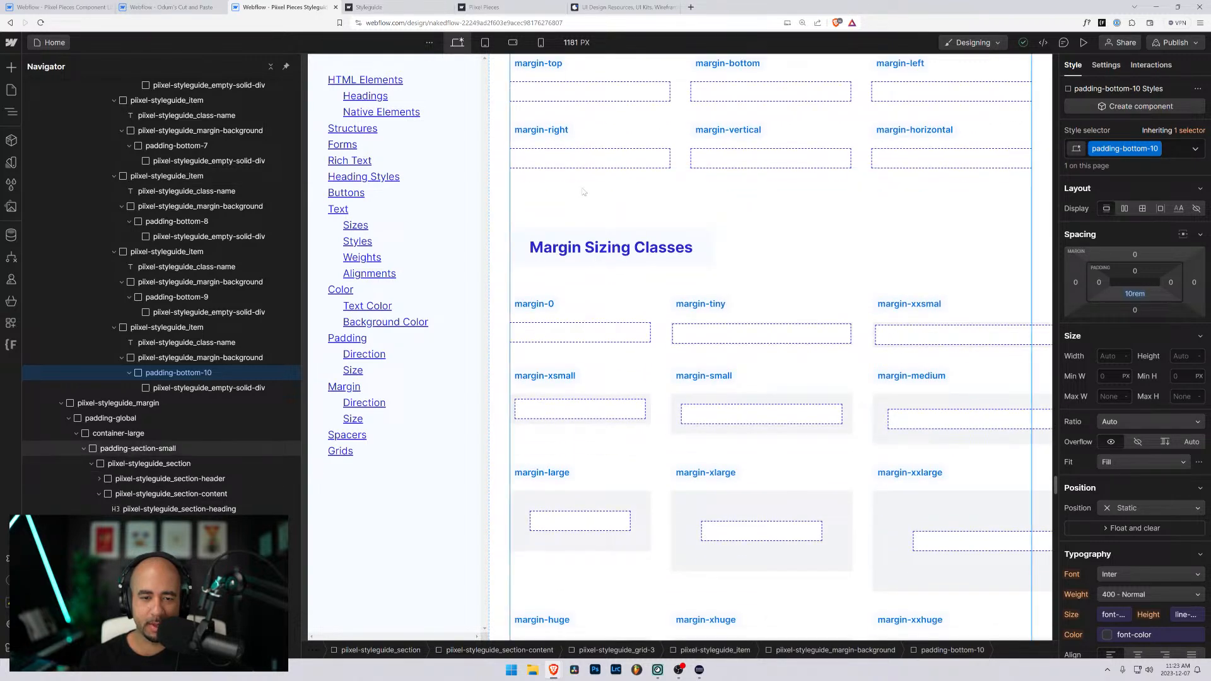
pyautogui.scroll(-2, 582, 210)
pyautogui.scroll(-8, 586, 214)
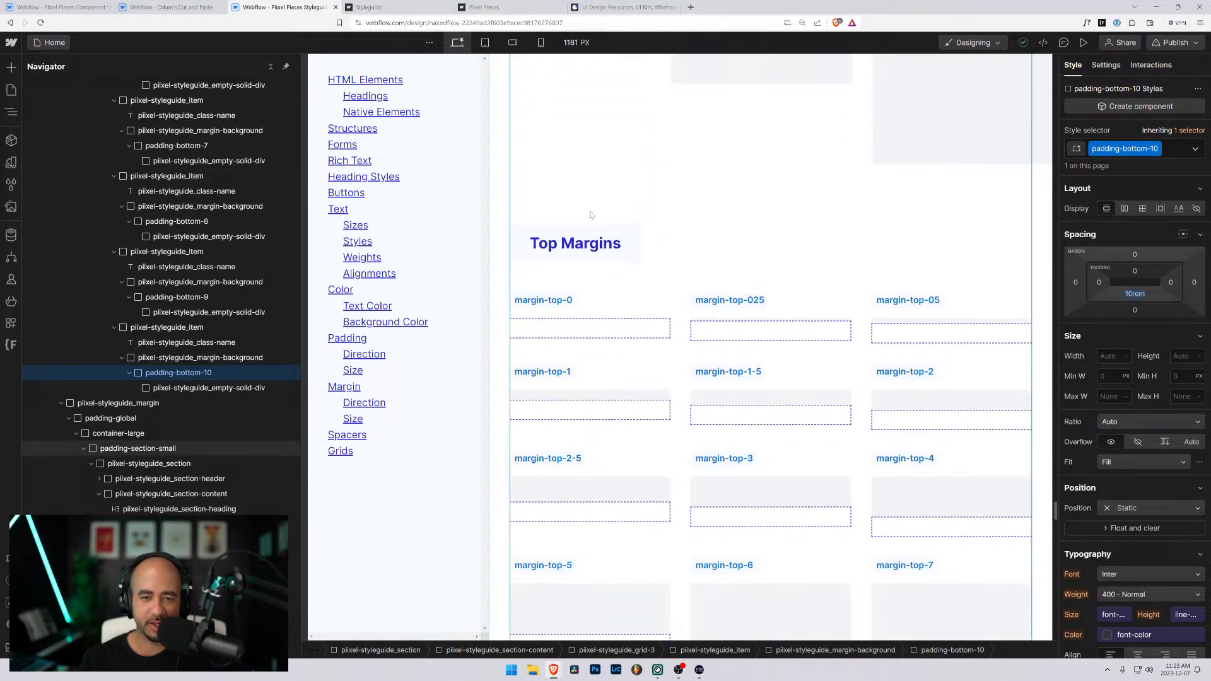
pyautogui.scroll(-15, 649, 286)
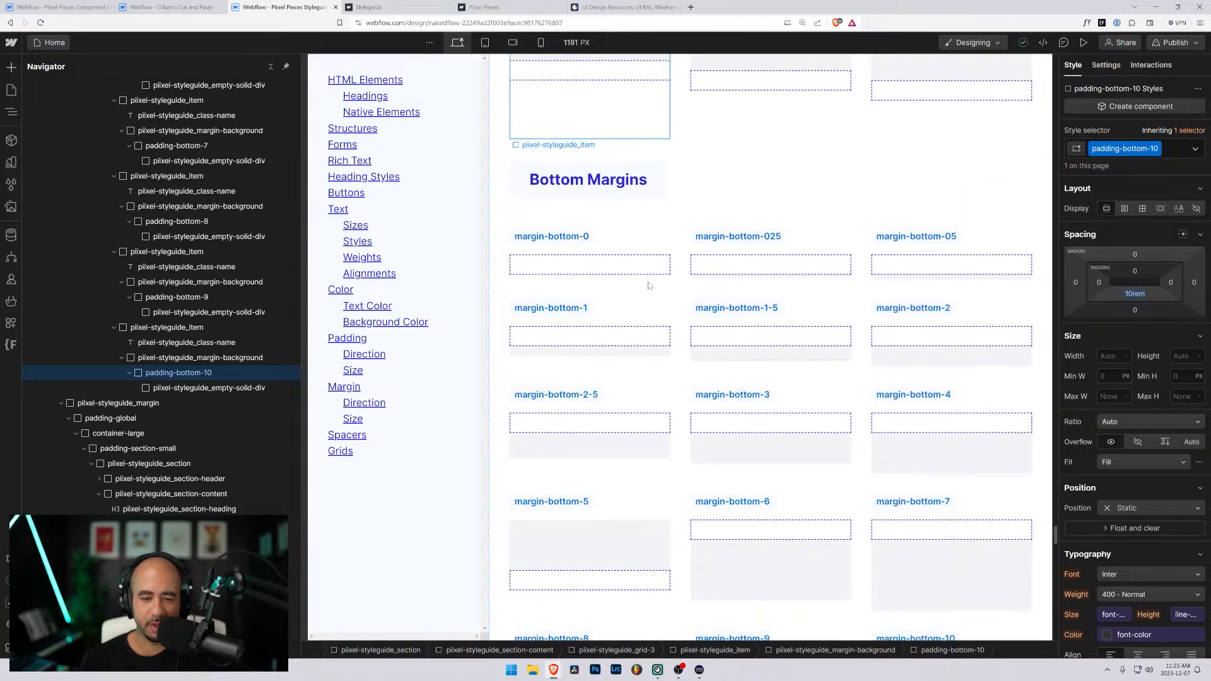
pyautogui.scroll(14, 658, 276)
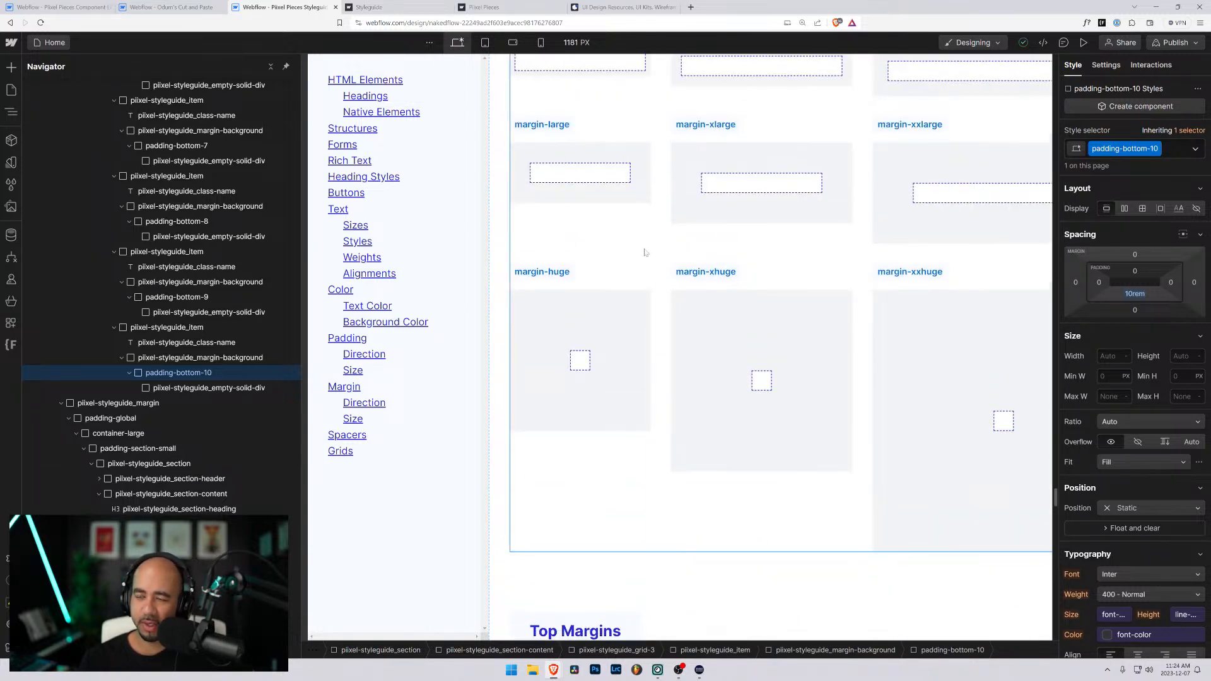
pyautogui.scroll(4, 668, 290)
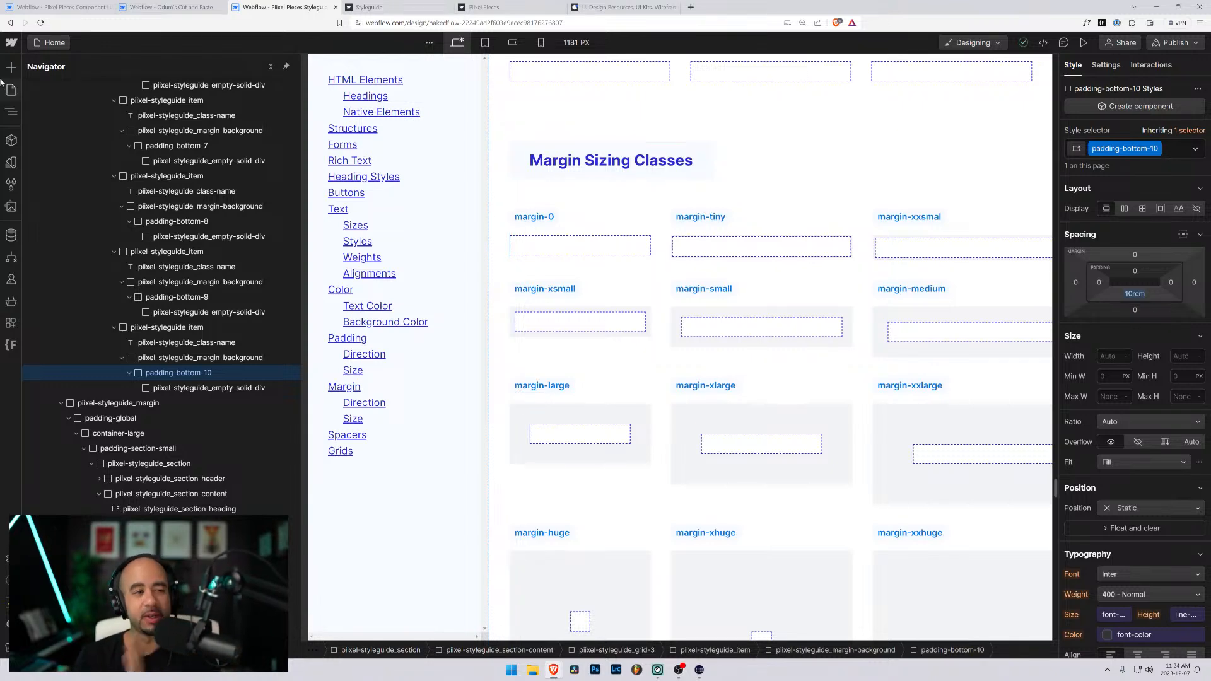
# - Examine the project's sizing variables and compare them with the Margin Sizing Classes samples on the page
pyautogui.click(11, 165)
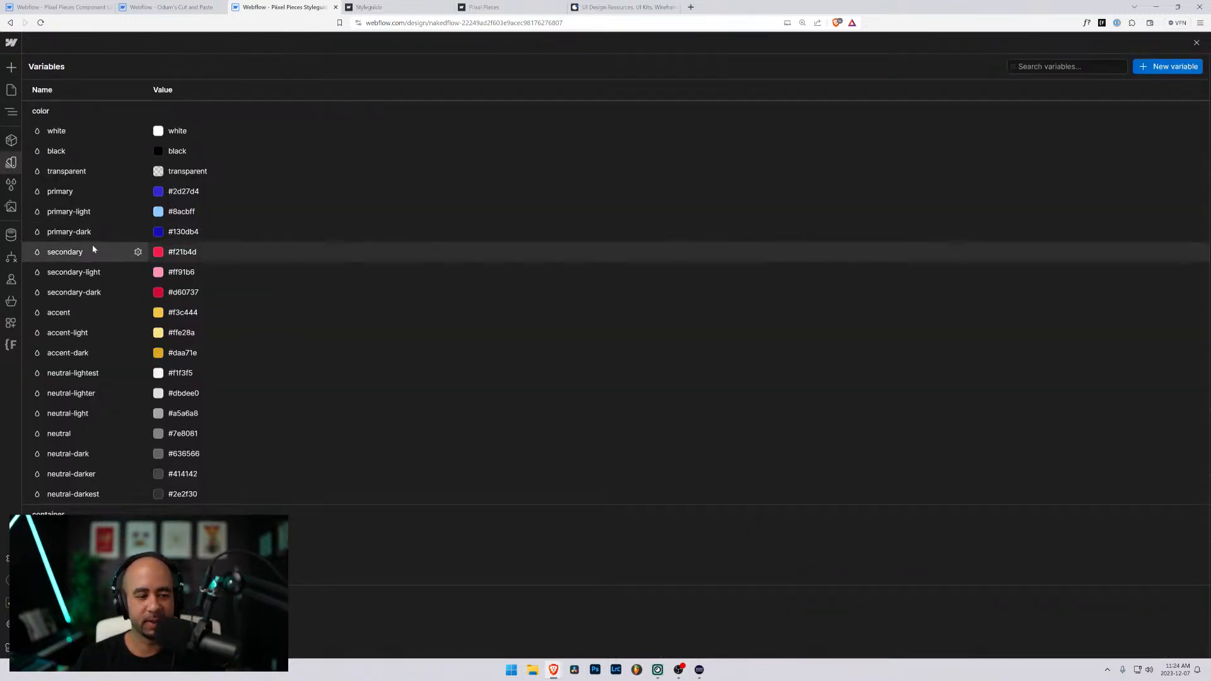
pyautogui.scroll(-15, 91, 252)
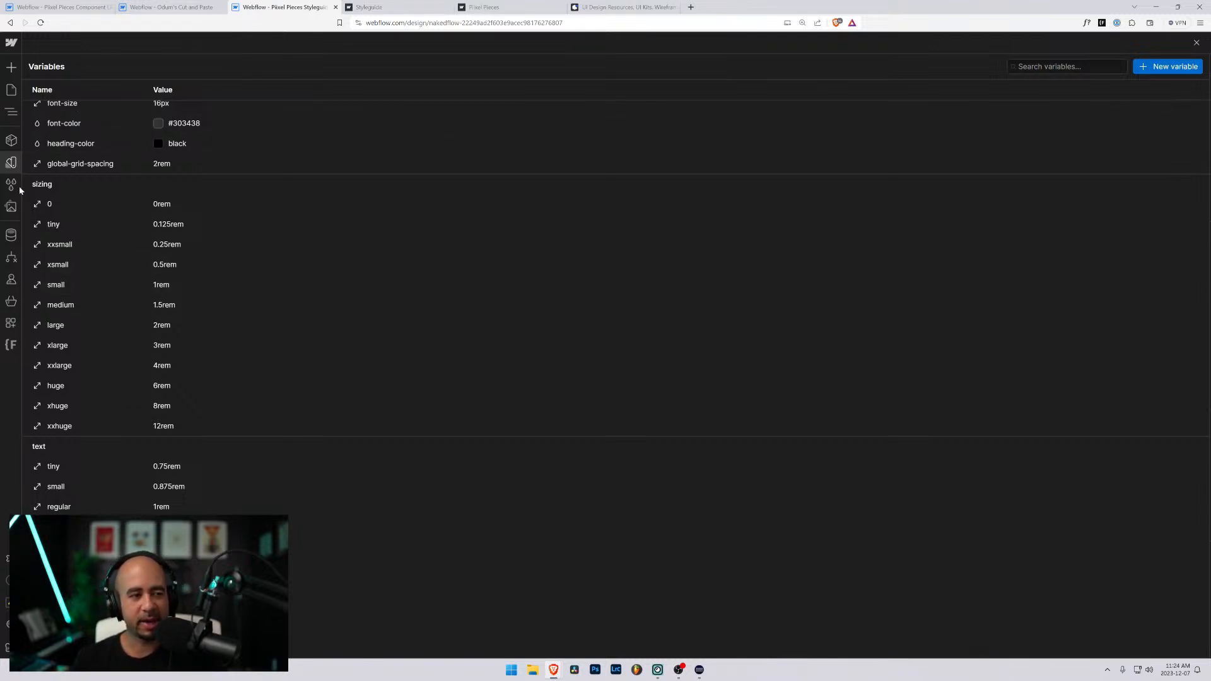
pyautogui.click(10, 92)
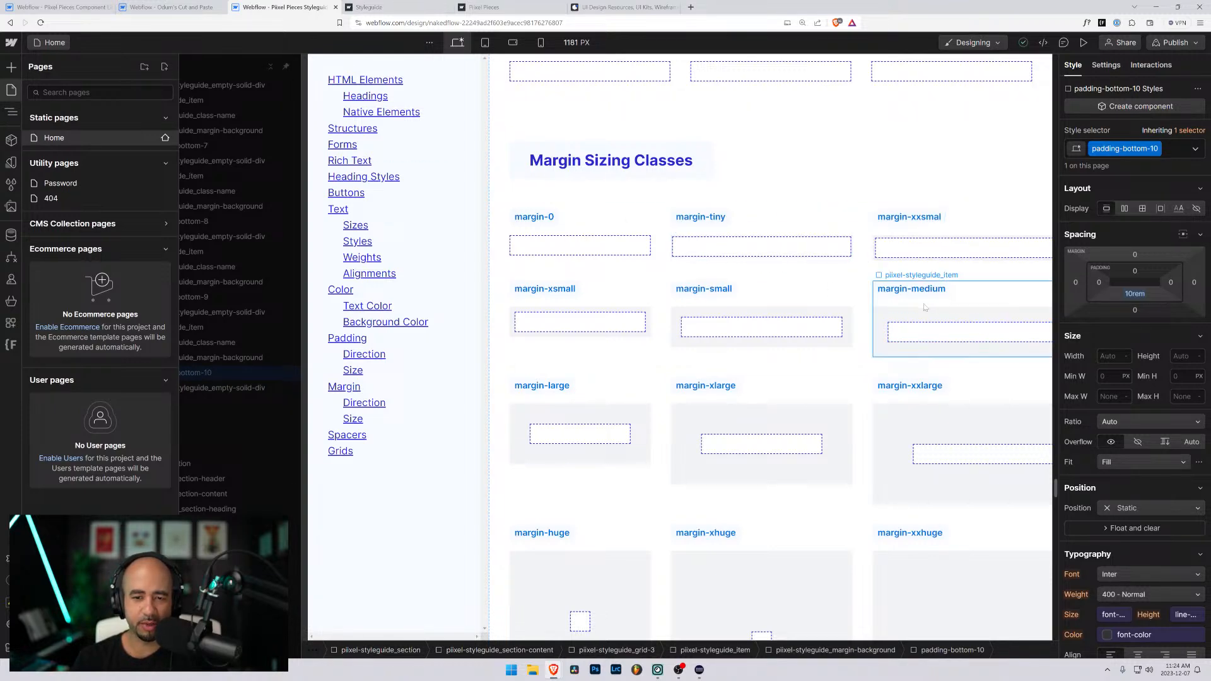
pyautogui.scroll(-4, 781, 375)
pyautogui.scroll(4, 774, 367)
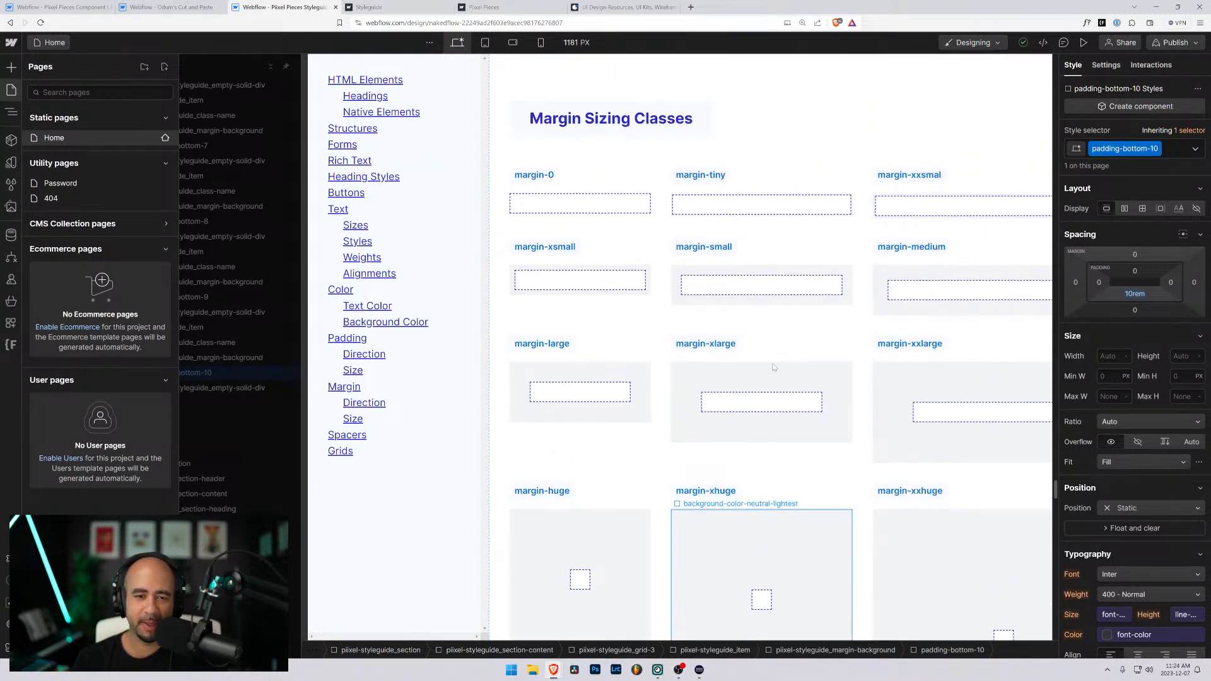
pyautogui.scroll(2, 774, 367)
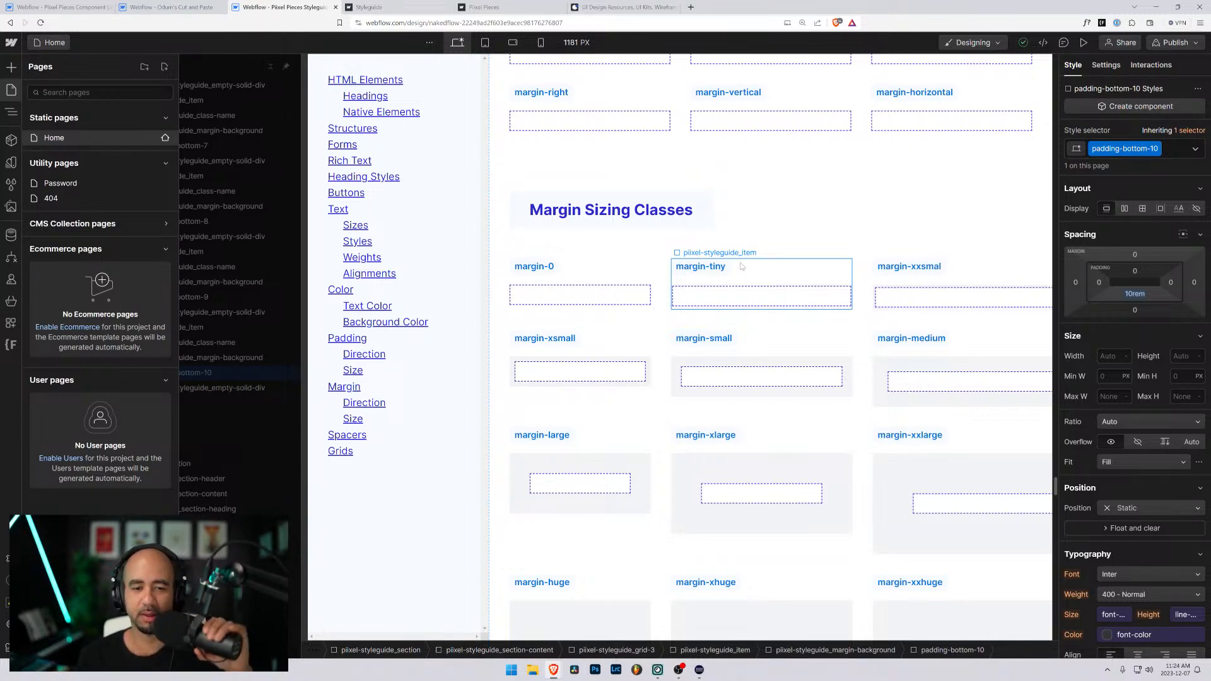
# - Return to the Padding Bottom Classes samples, close the list of pages, and narrow the Navigator to widen the canvas
pyautogui.scroll(5, 744, 262)
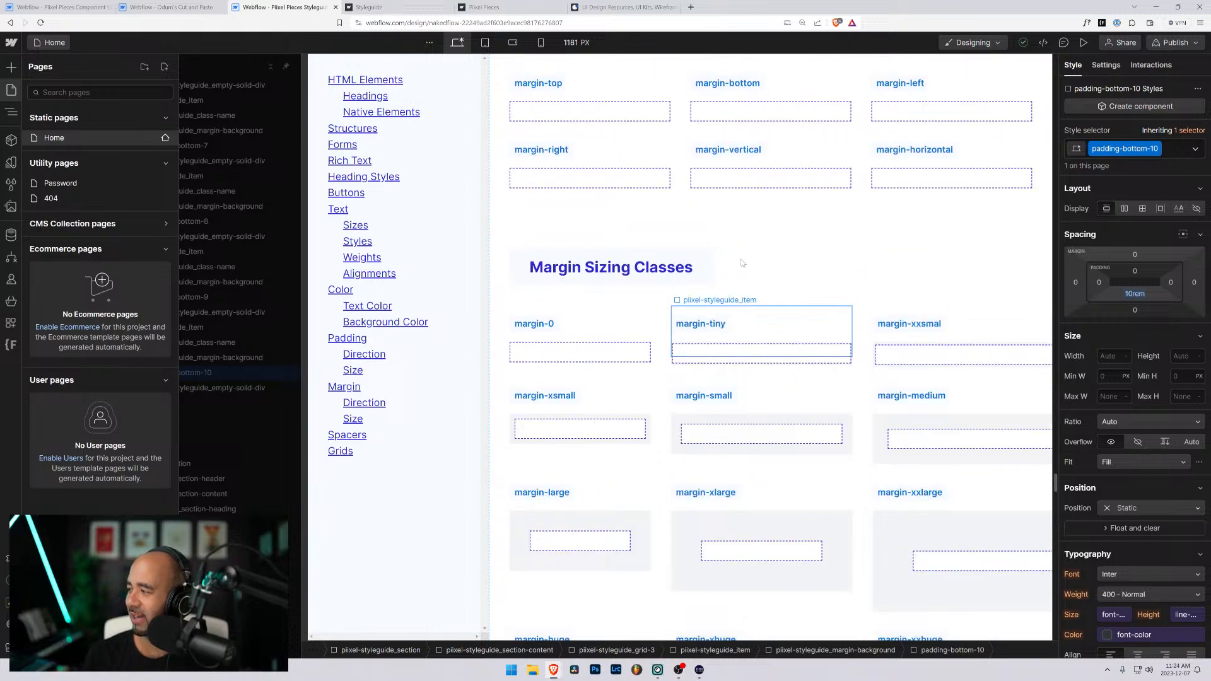
pyautogui.scroll(12, 759, 247)
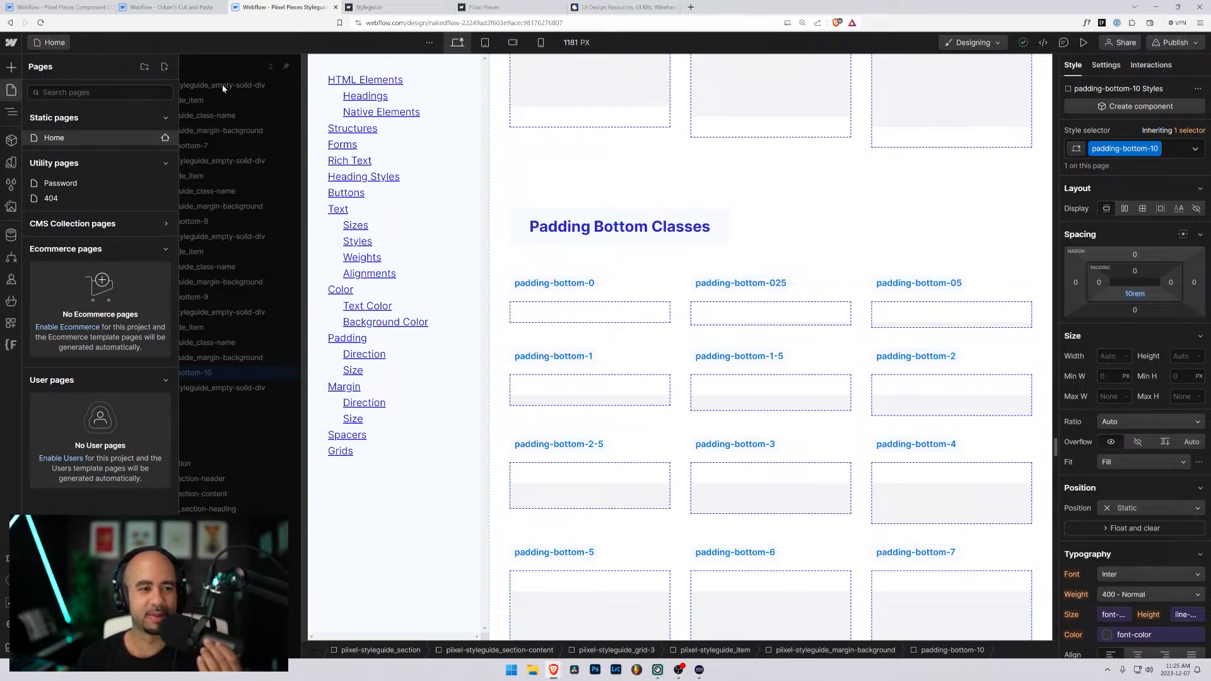
pyautogui.click(259, 92)
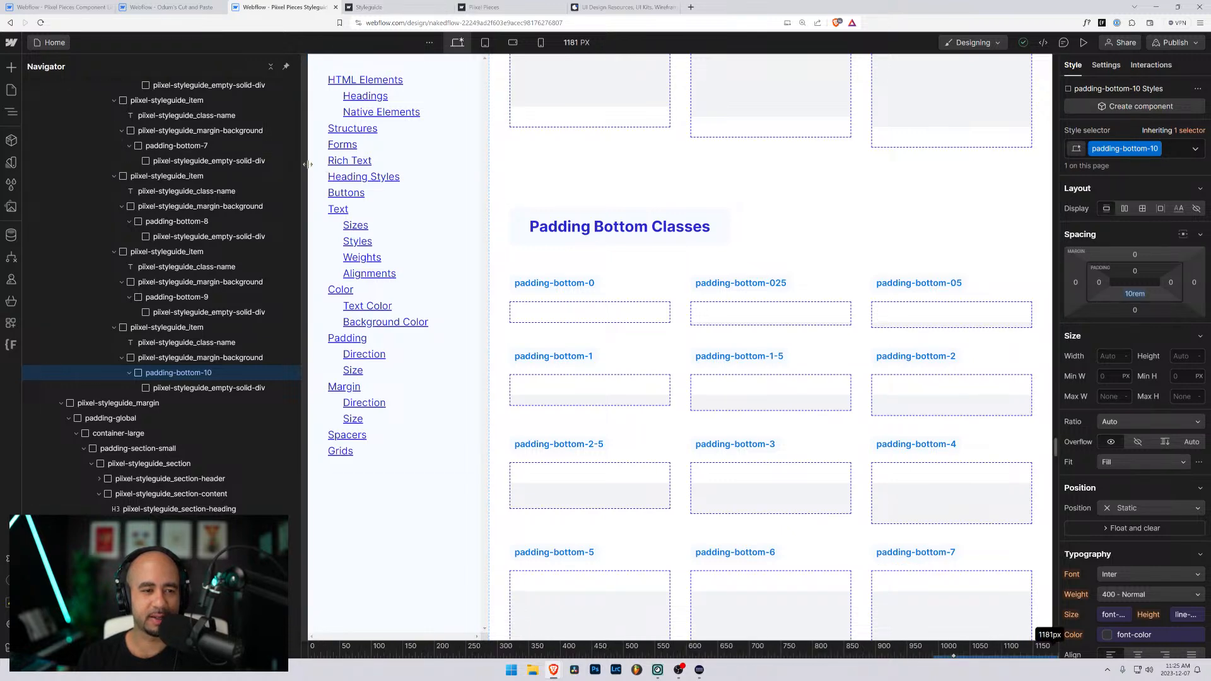
pyautogui.moveTo(271, 163); pyautogui.dragTo(231, 163)
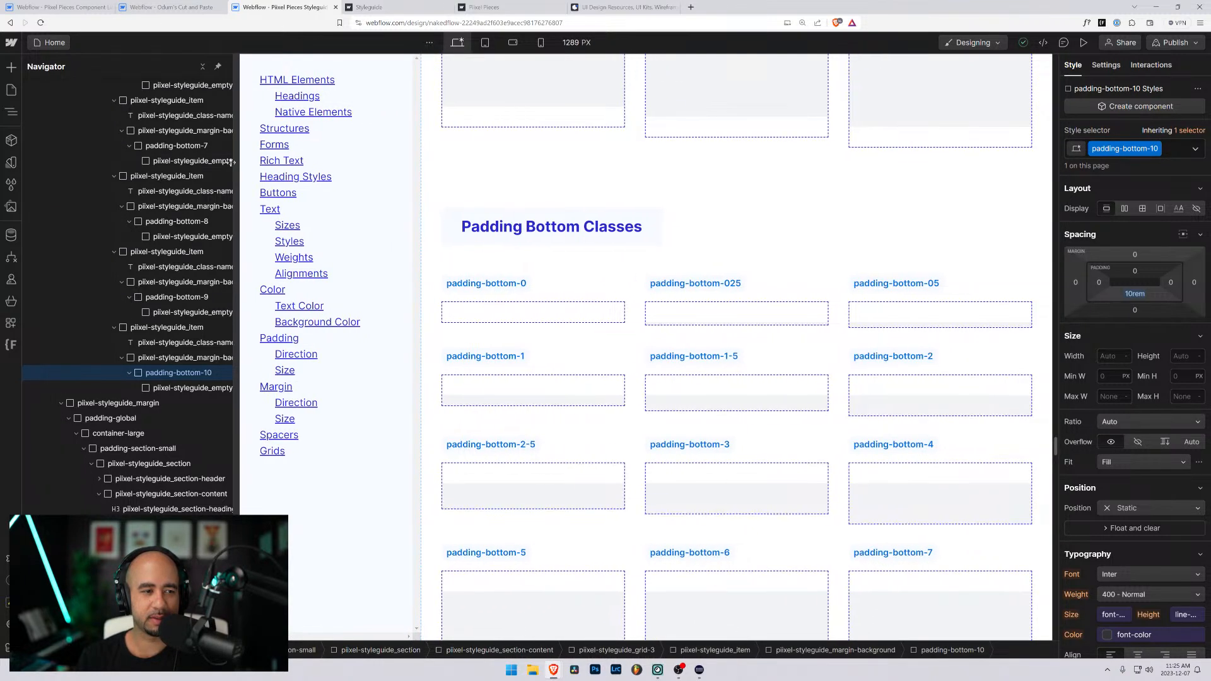
# - Collapse the section_content branch and its expanded child sections in the Navigator
pyautogui.scroll(3, 151, 193)
pyautogui.scroll(12, 151, 194)
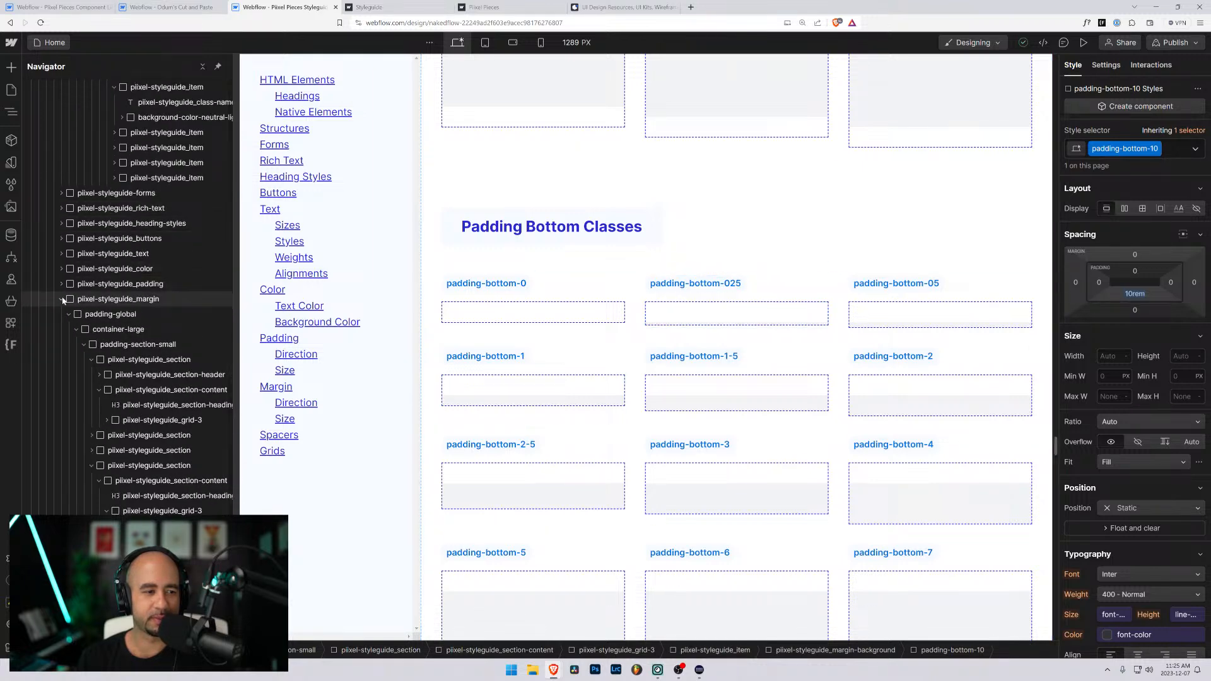
pyautogui.click(61, 284)
pyautogui.scroll(10, 62, 312)
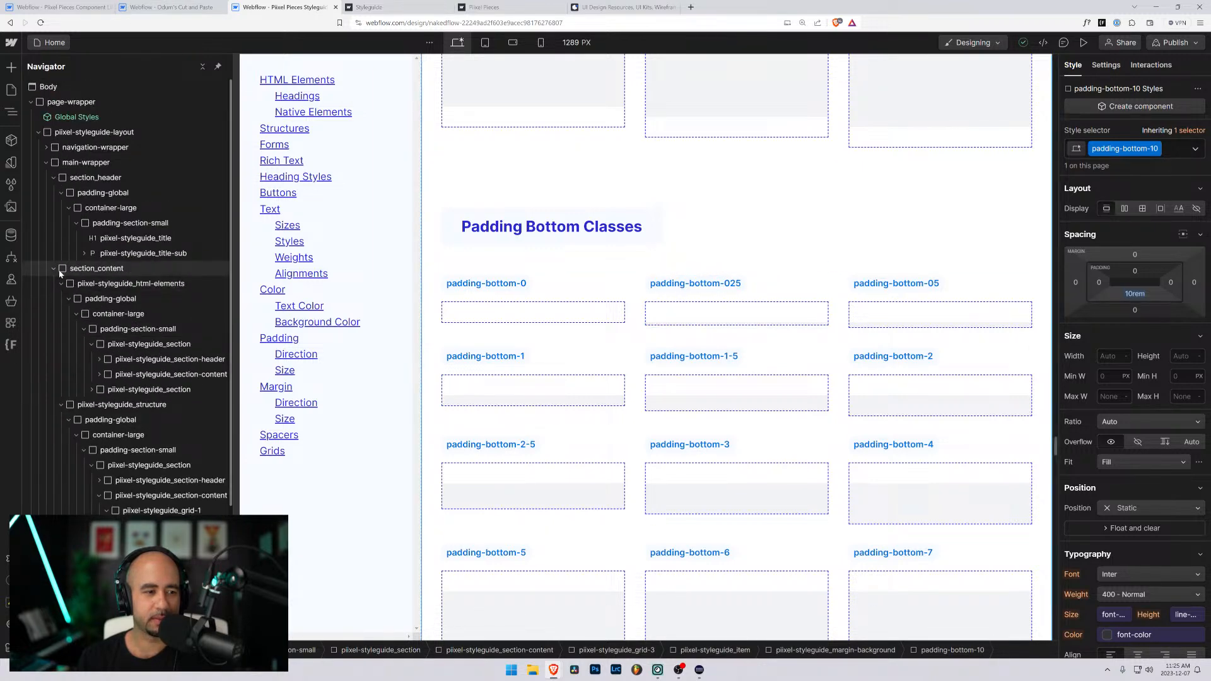
pyautogui.click(61, 405)
pyautogui.click(54, 268)
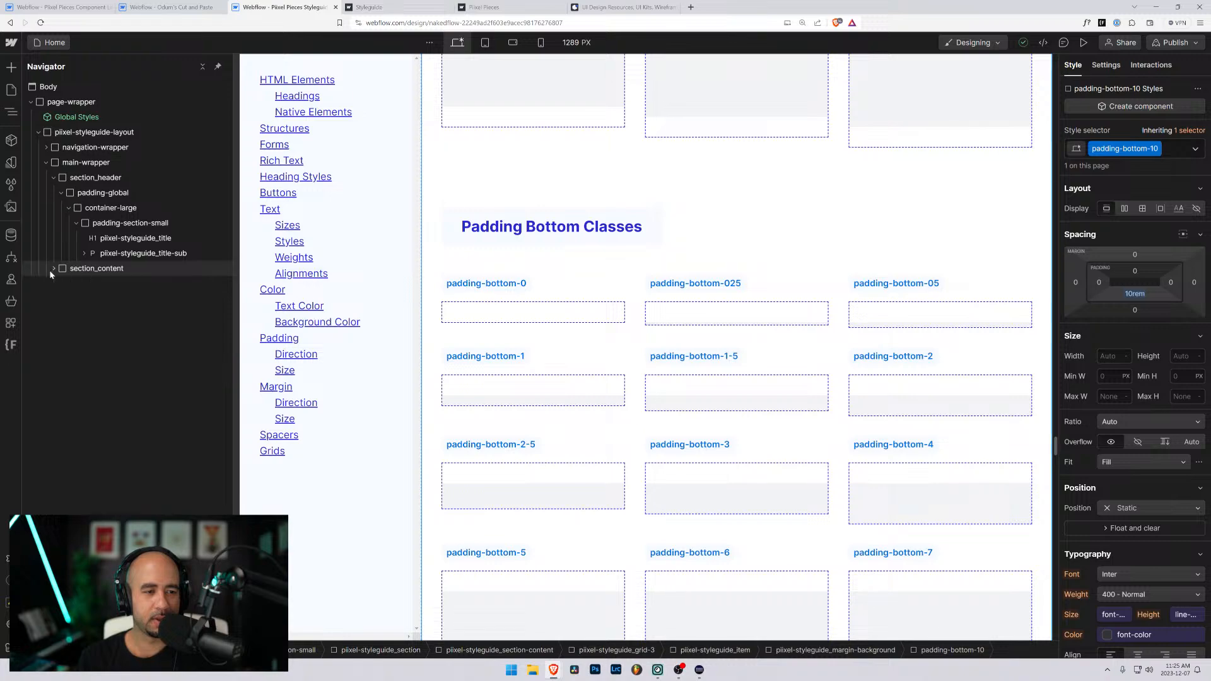
# - Try the global-padding variable as the line height of the All Paragraphs tag, using the Native Elements paragraph sample
pyautogui.scroll(5, 445, 159)
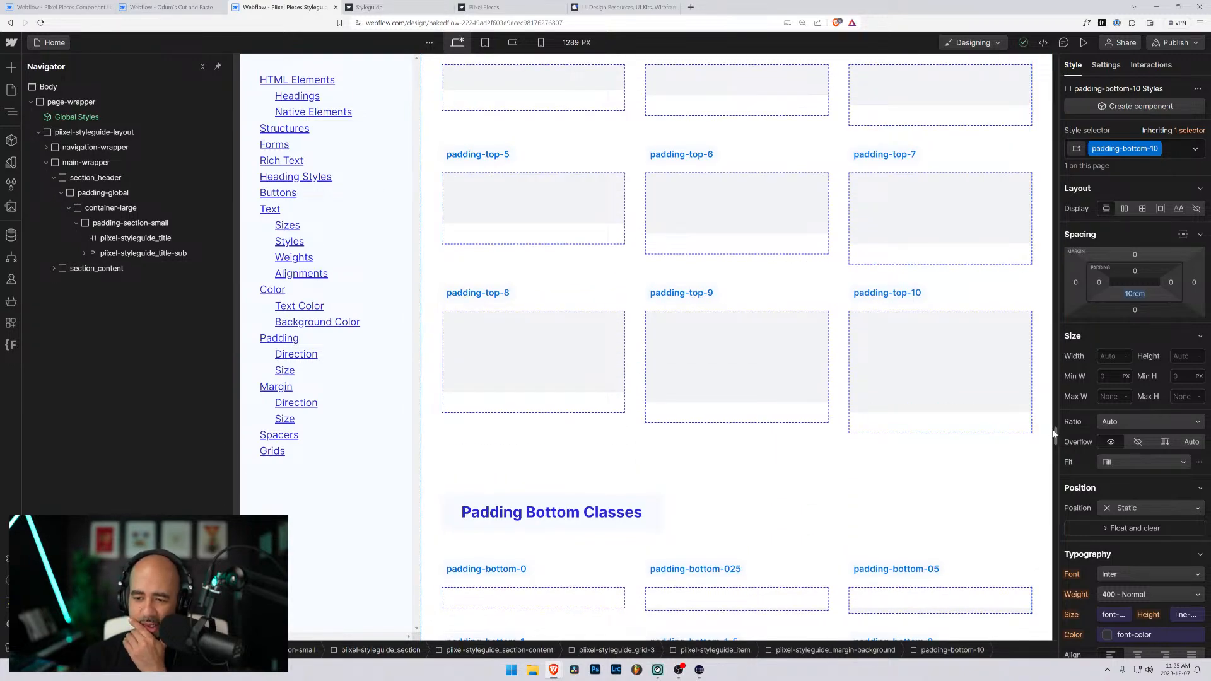
pyautogui.moveTo(1056, 436); pyautogui.dragTo(1056, 108)
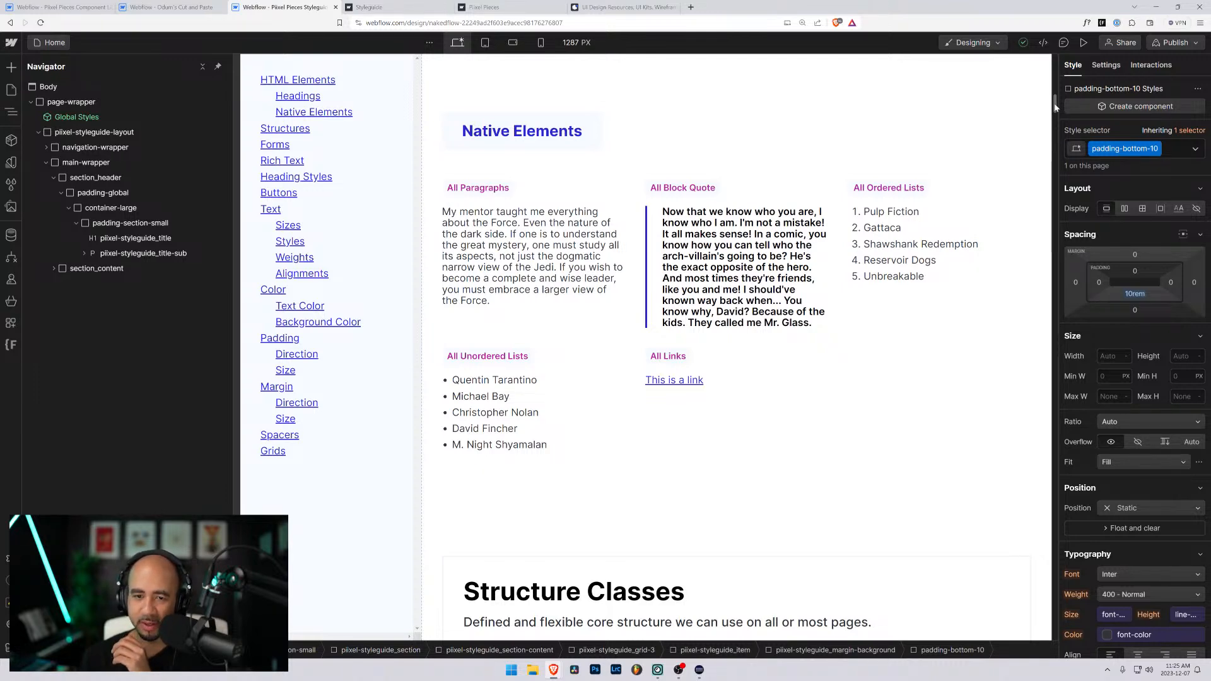
pyautogui.click(533, 255)
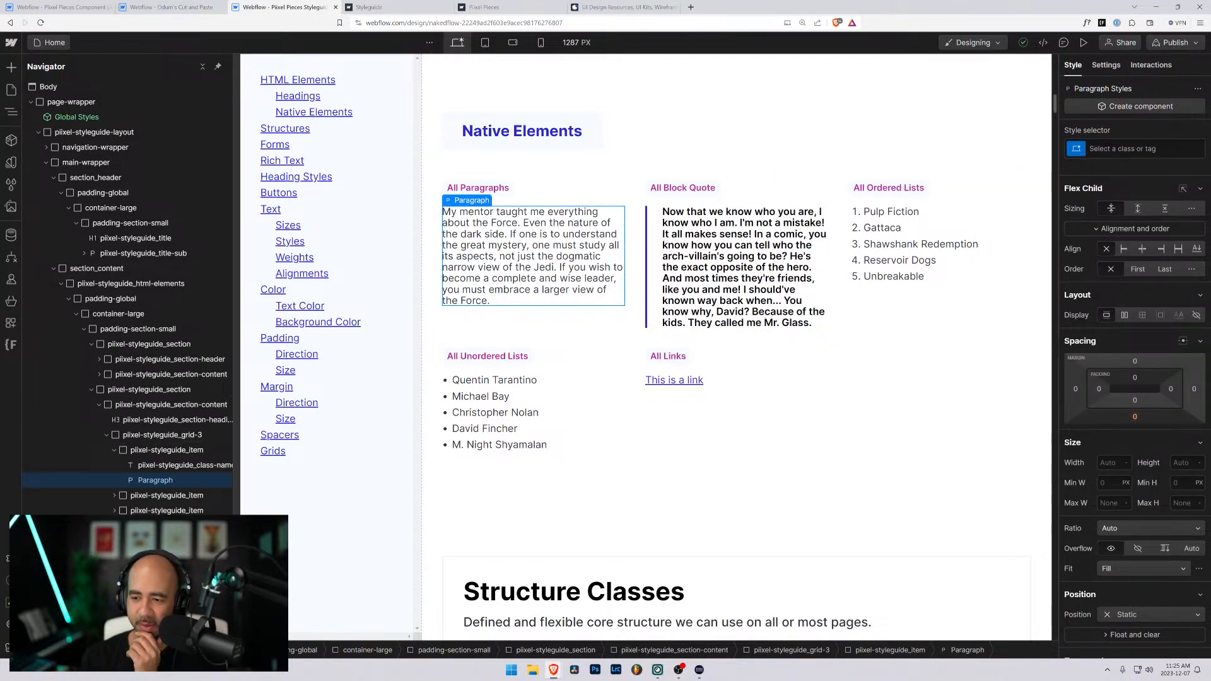
pyautogui.scroll(-2, 1072, 253)
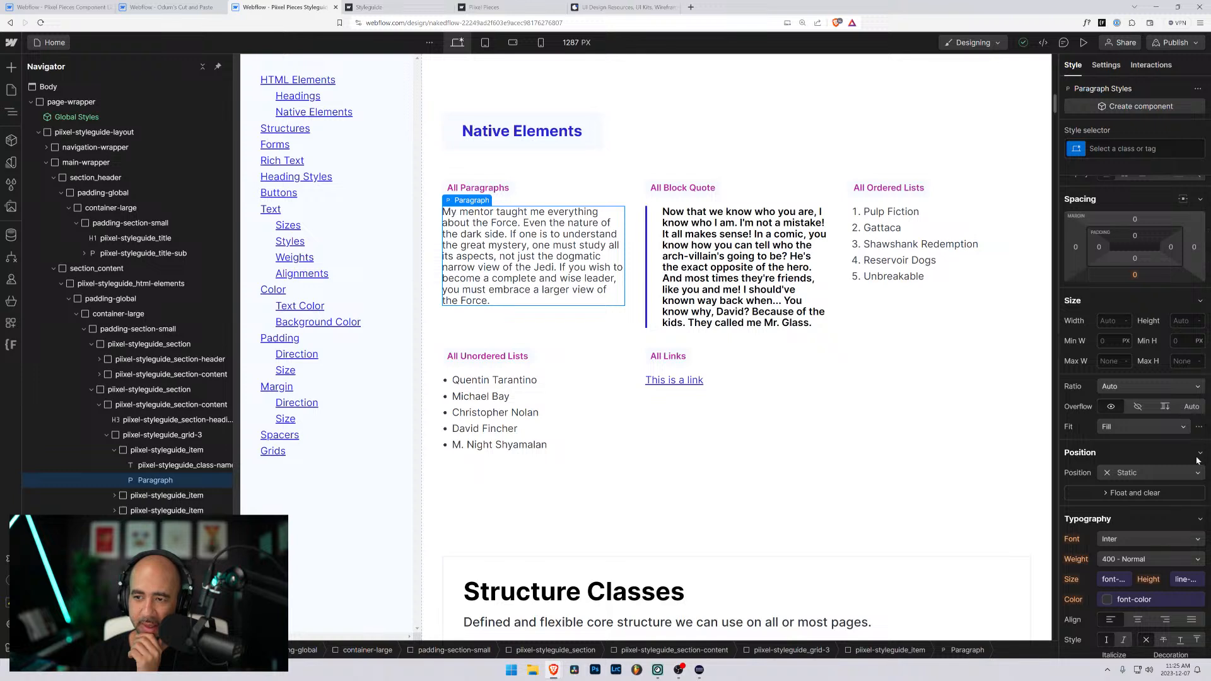
pyautogui.click(1123, 148)
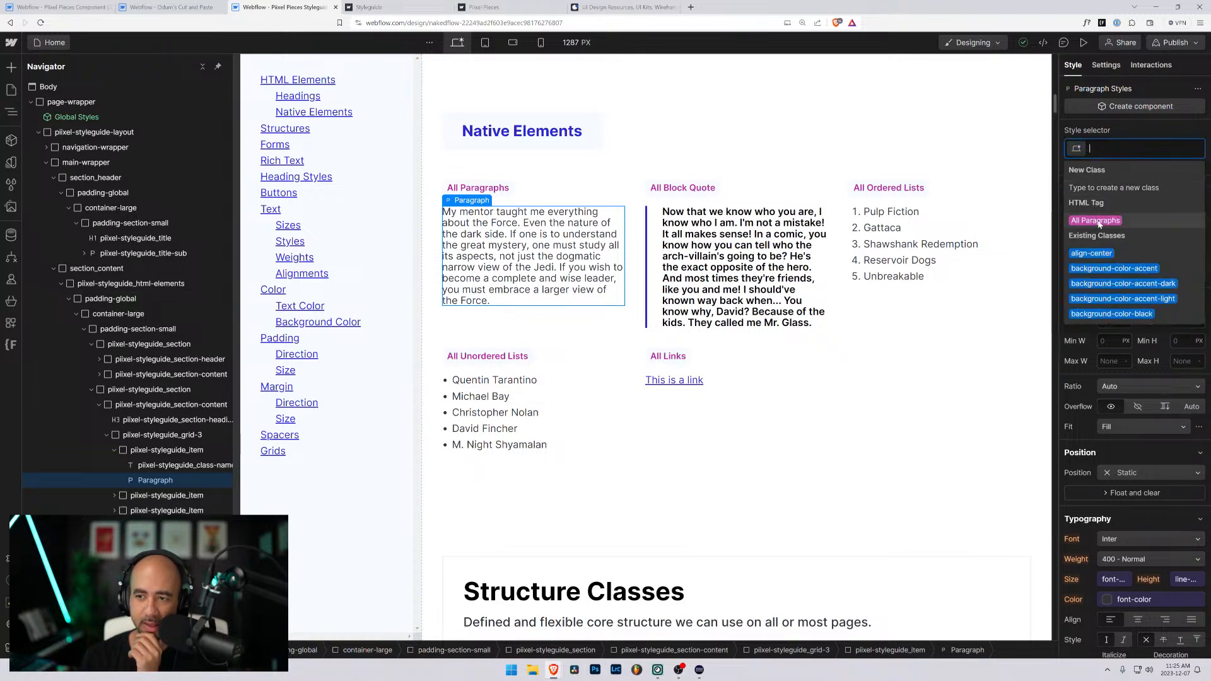
pyautogui.click(1098, 222)
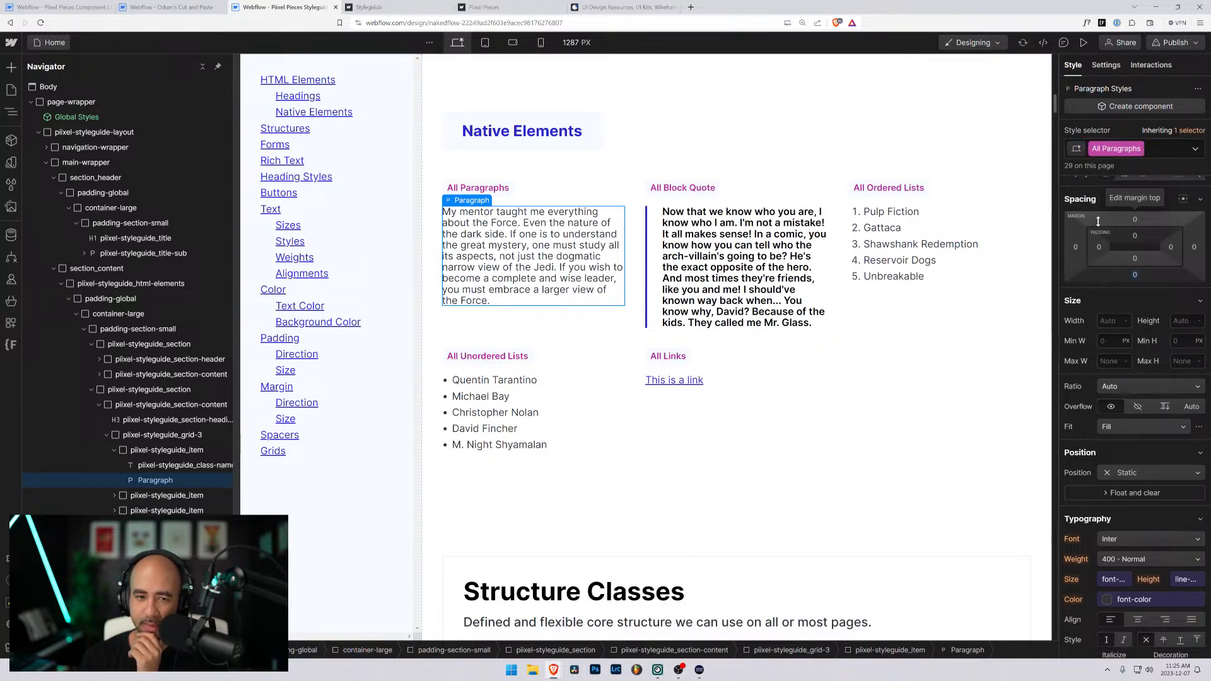
pyautogui.click(1183, 584)
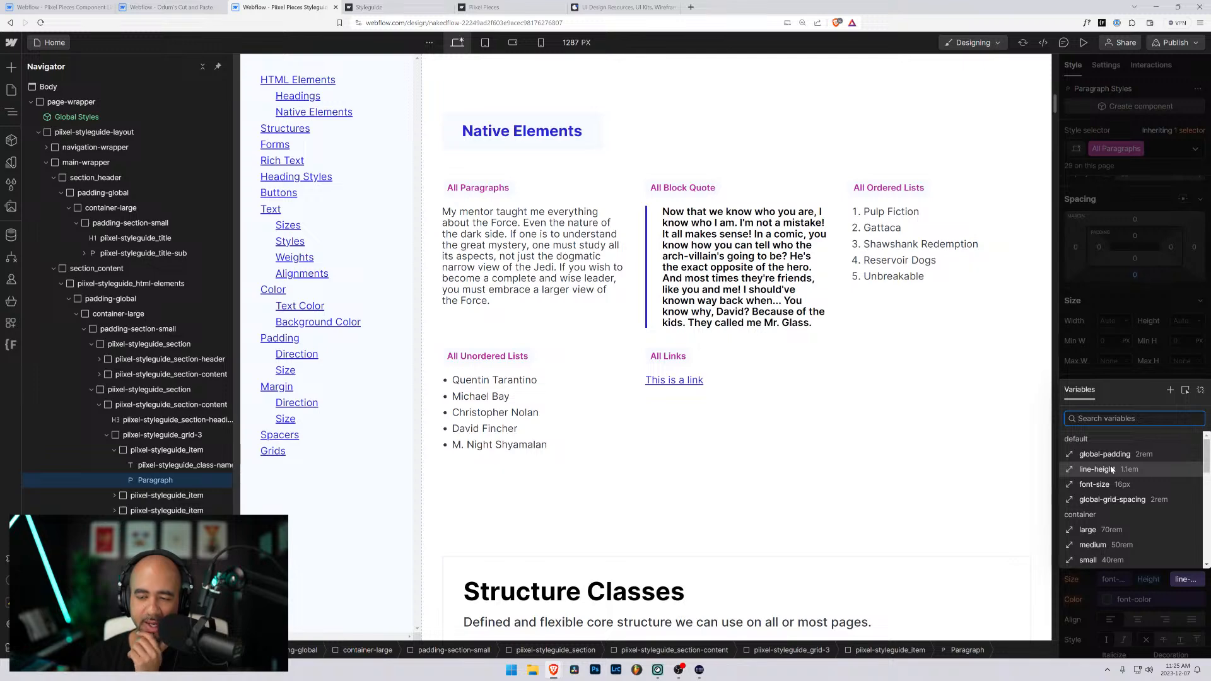
pyautogui.click(1089, 372)
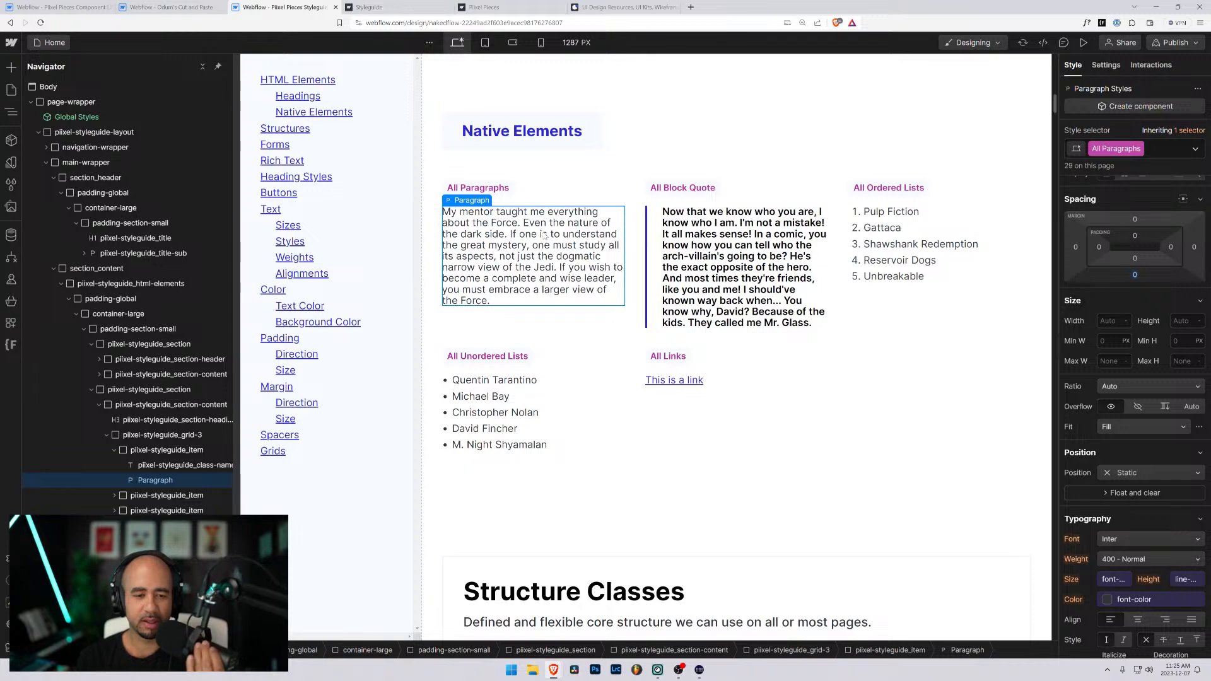
# - Try the container variable small as the line height of the All H1 Headings tag, using the H1 sample
pyautogui.scroll(-4, 544, 237)
pyautogui.scroll(12, 545, 236)
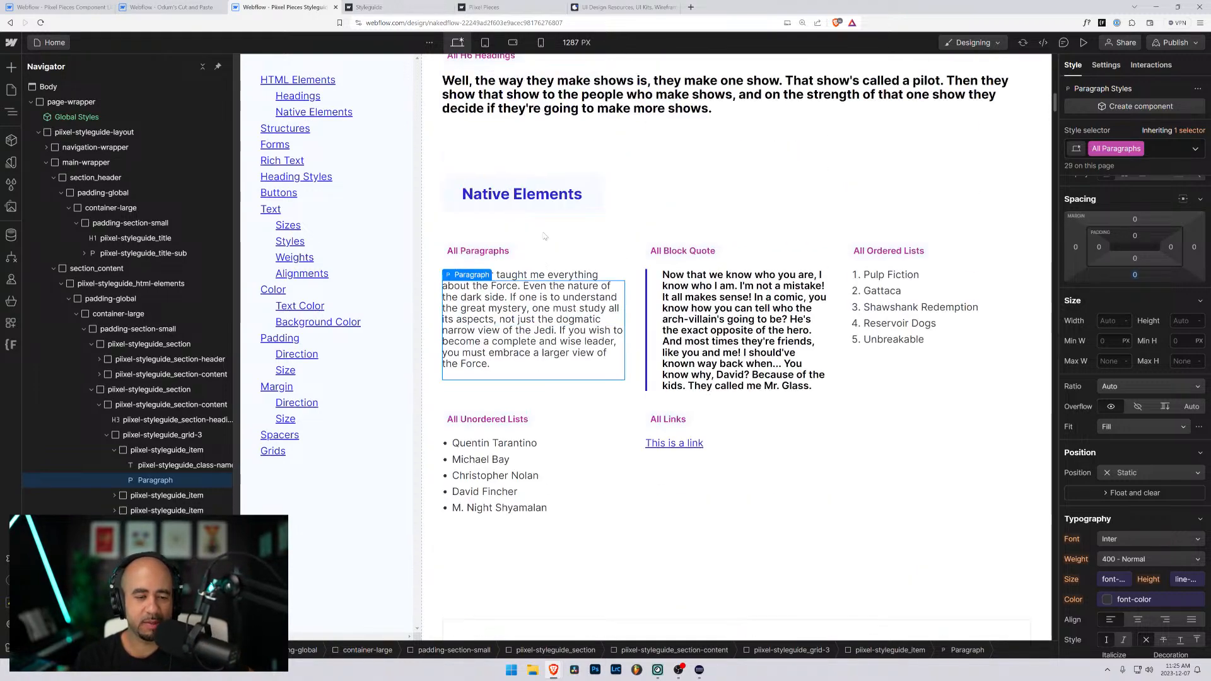
pyautogui.click(543, 236)
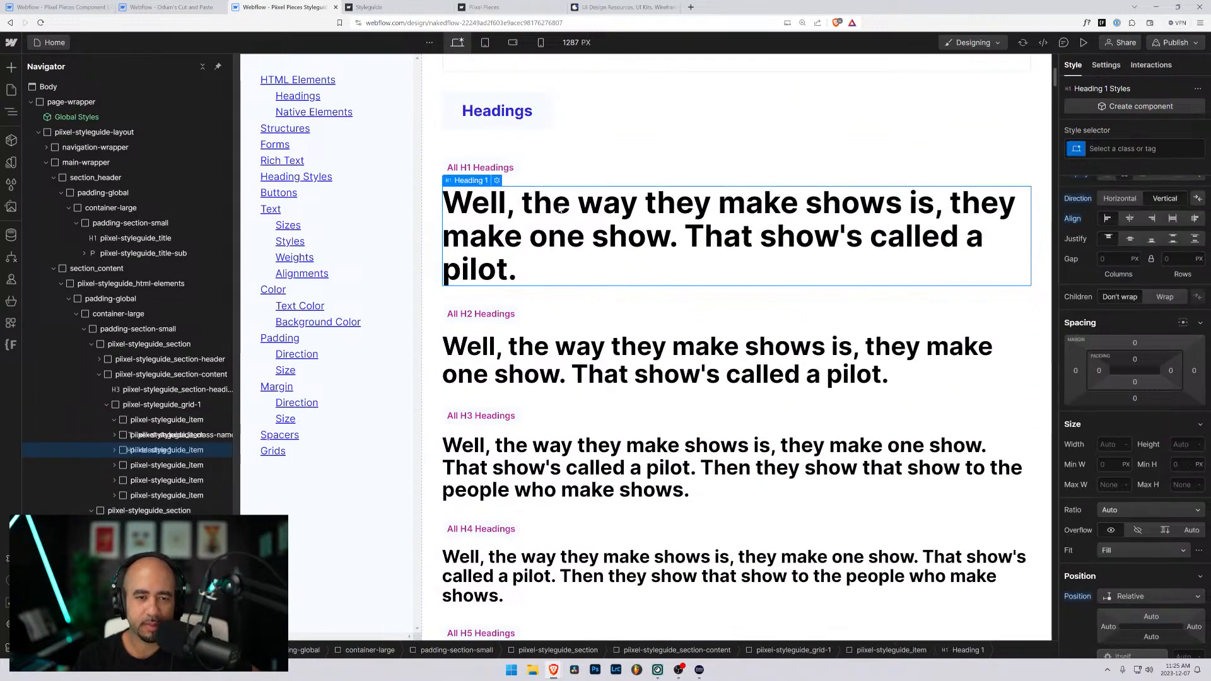
pyautogui.click(1074, 152)
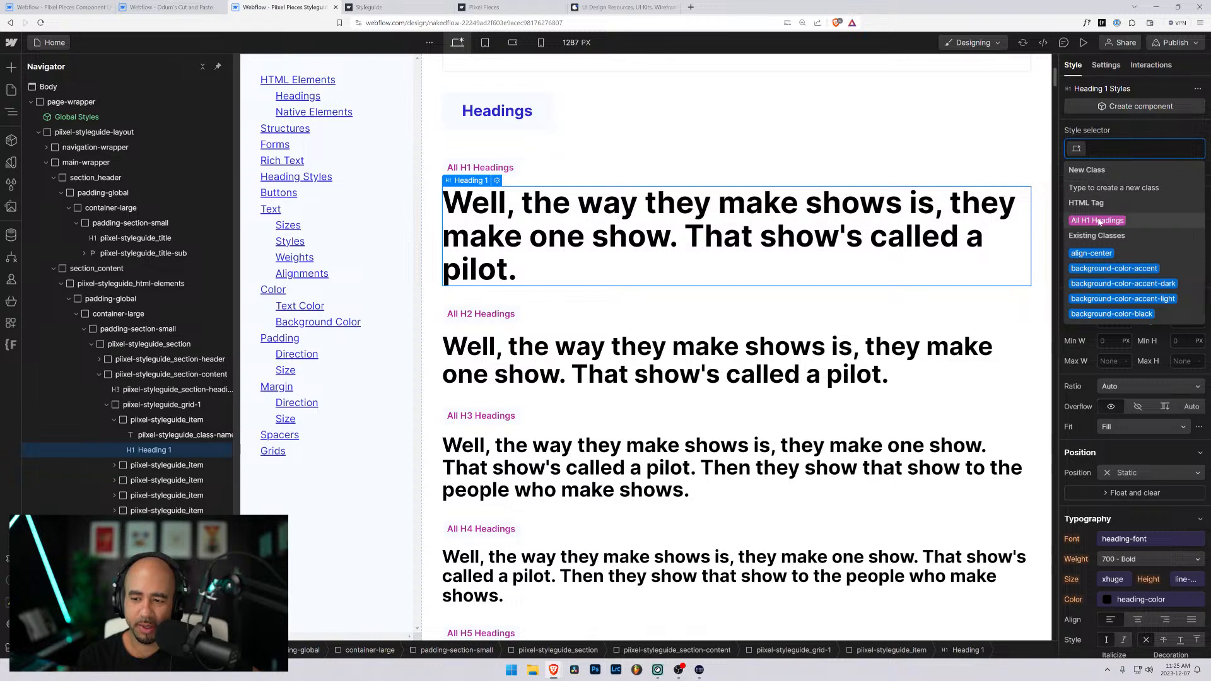
pyautogui.click(1113, 198)
pyautogui.click(1183, 581)
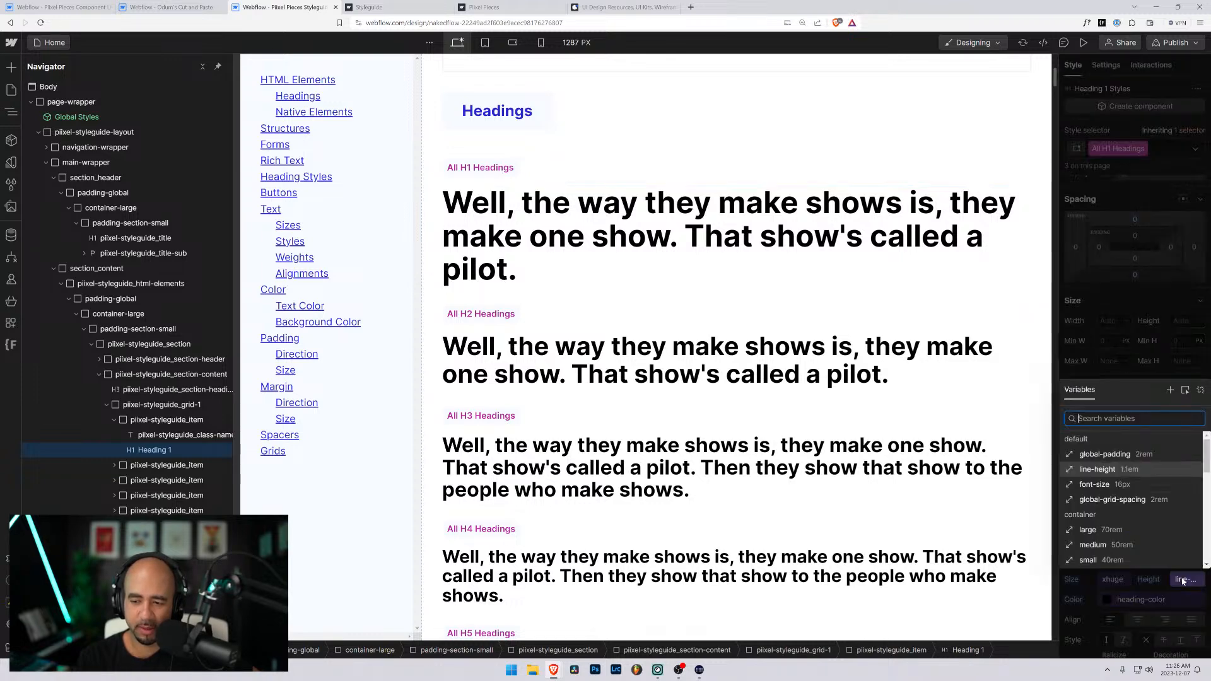
pyautogui.click(1089, 560)
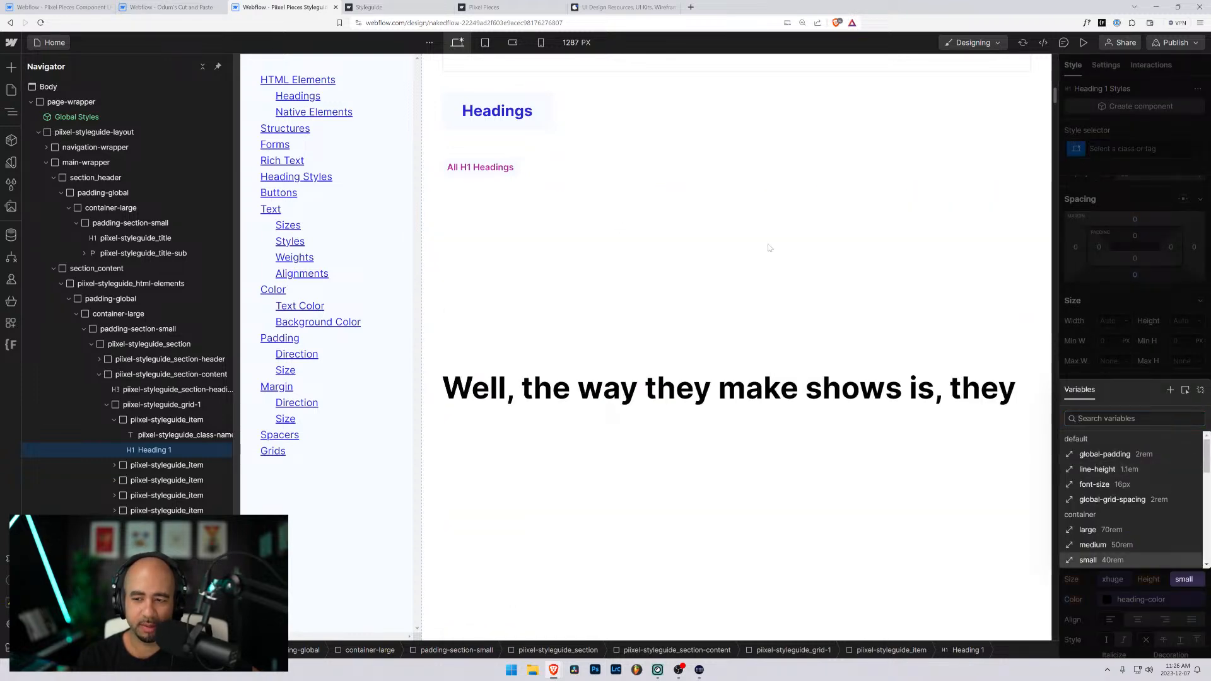
pyautogui.click(1087, 299)
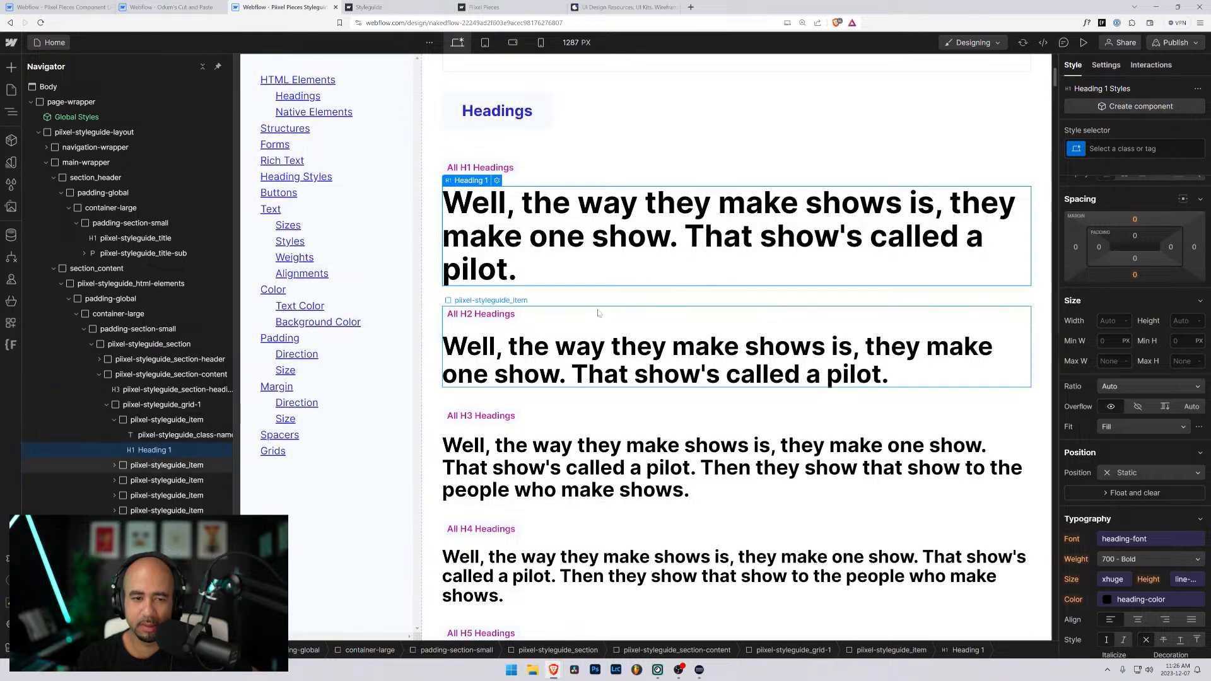
# - Review the styleguide's heading samples, native elements, structure classes and form components
pyautogui.scroll(-20, 599, 313)
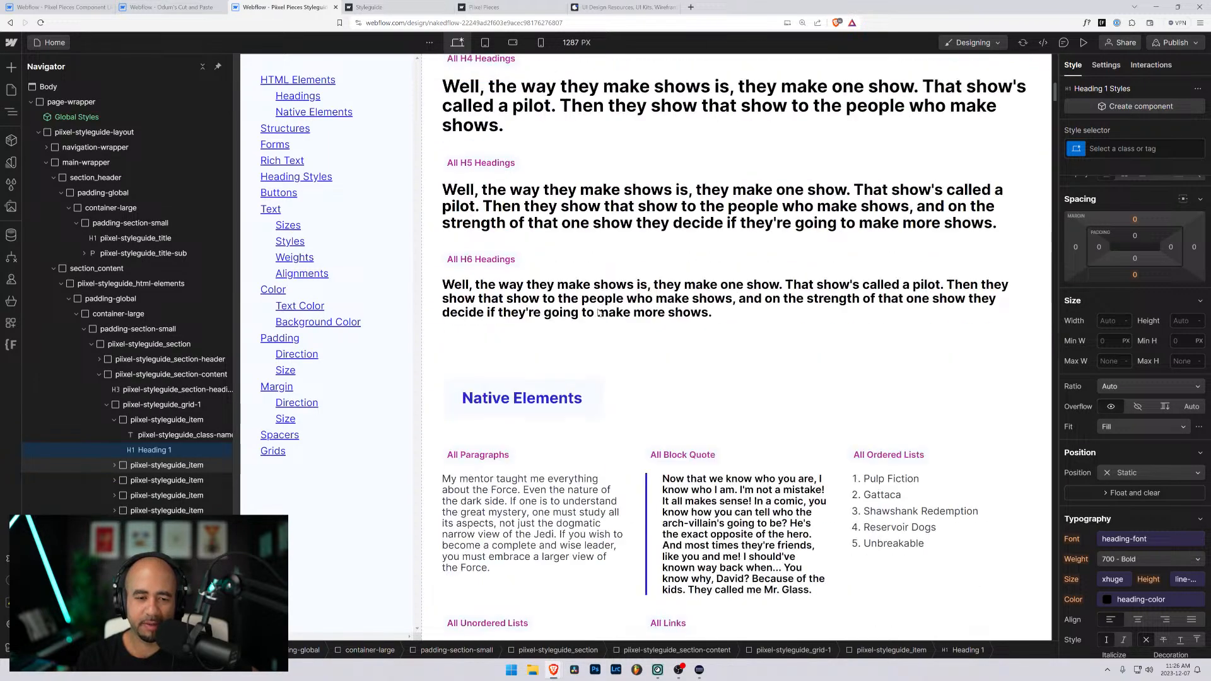
pyautogui.scroll(-10, 605, 303)
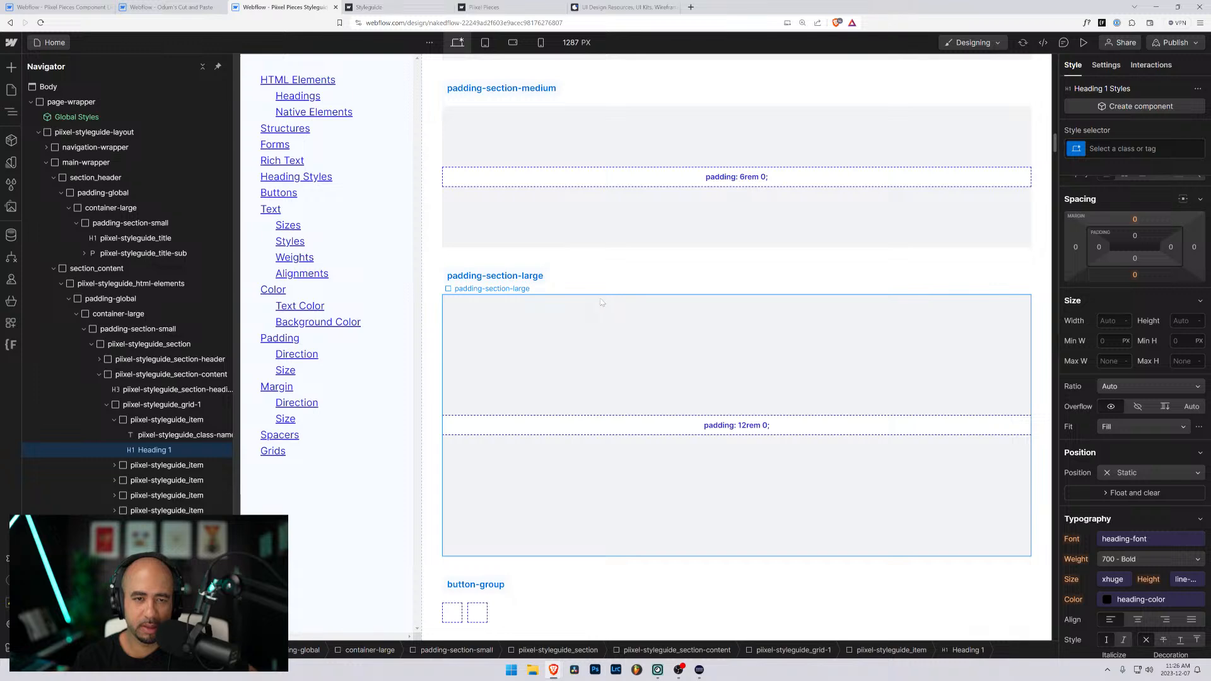
pyautogui.scroll(7, 602, 302)
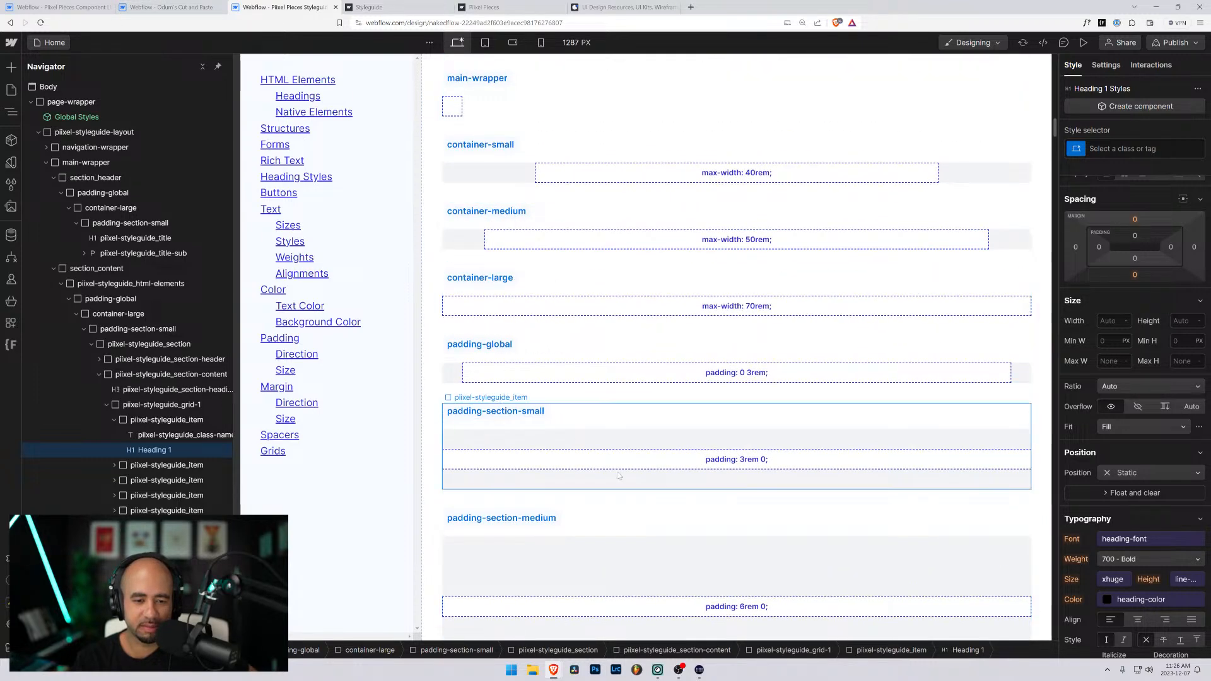
pyautogui.scroll(3, 606, 442)
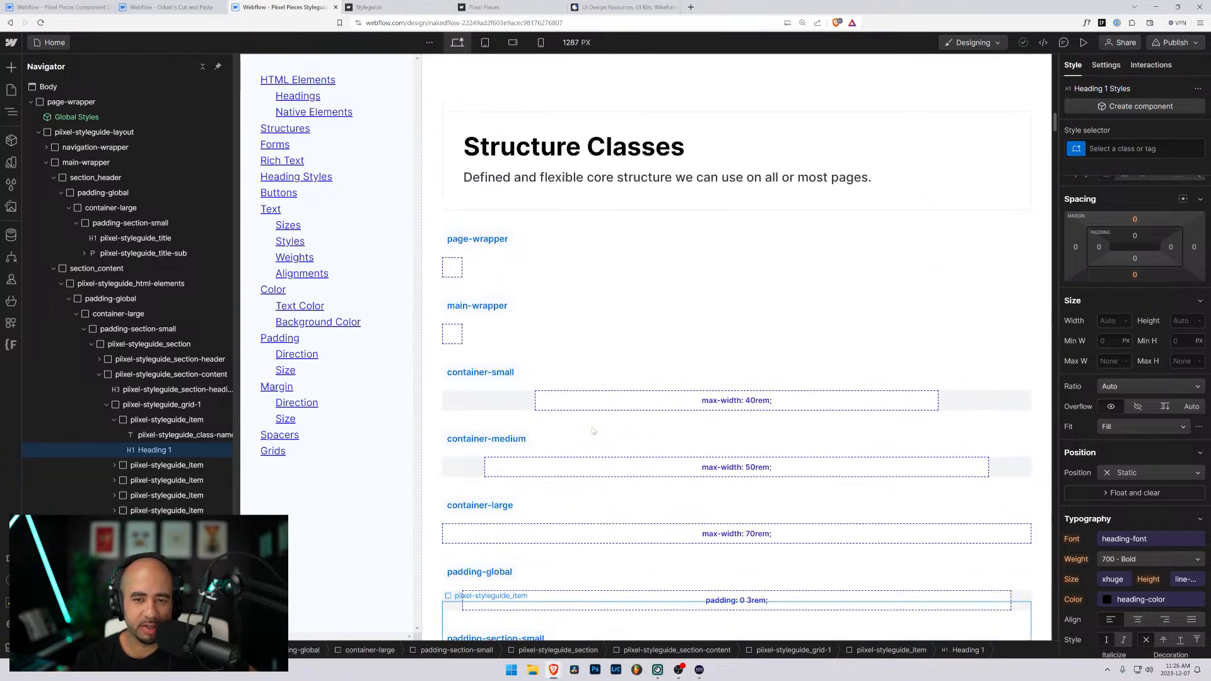
pyautogui.scroll(-4, 593, 431)
pyautogui.scroll(-5, 575, 448)
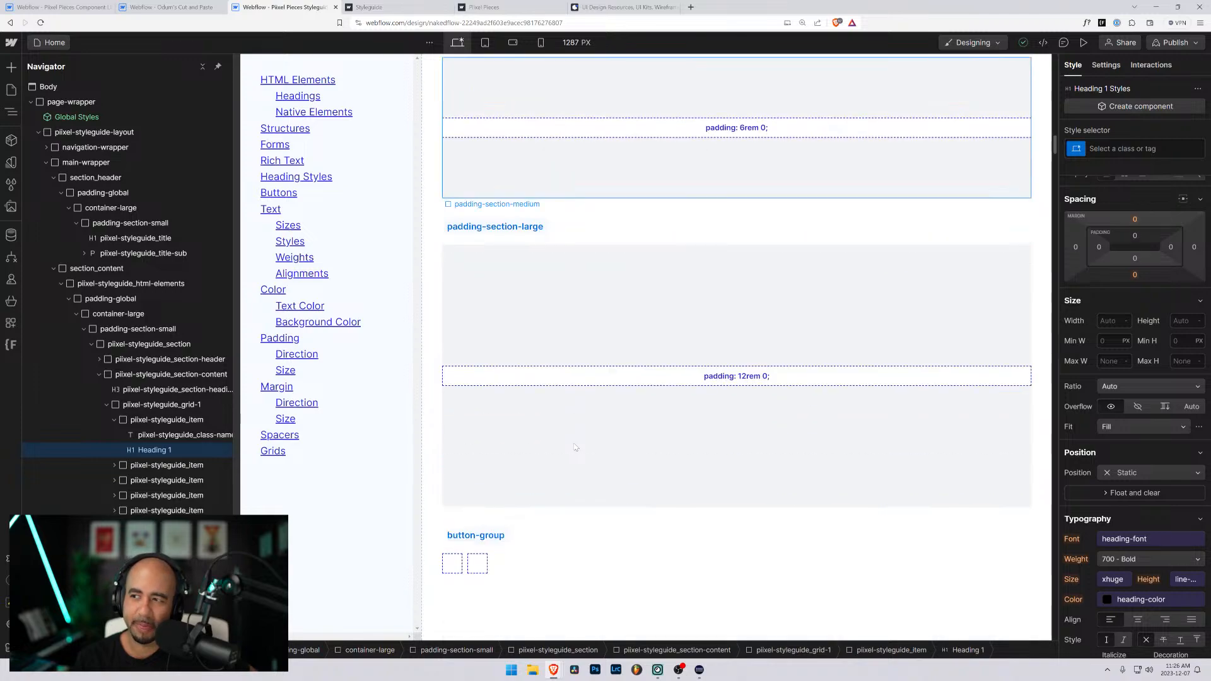
pyautogui.scroll(-5, 575, 447)
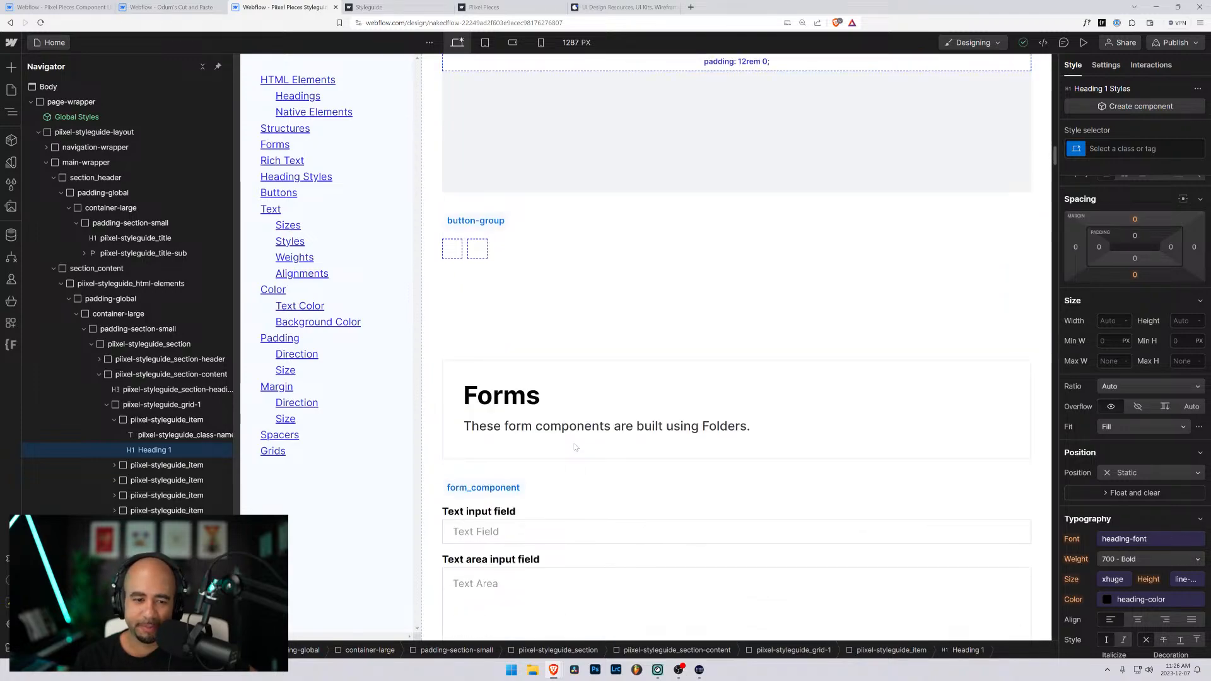
pyautogui.scroll(-3, 576, 447)
pyautogui.scroll(-18, 575, 447)
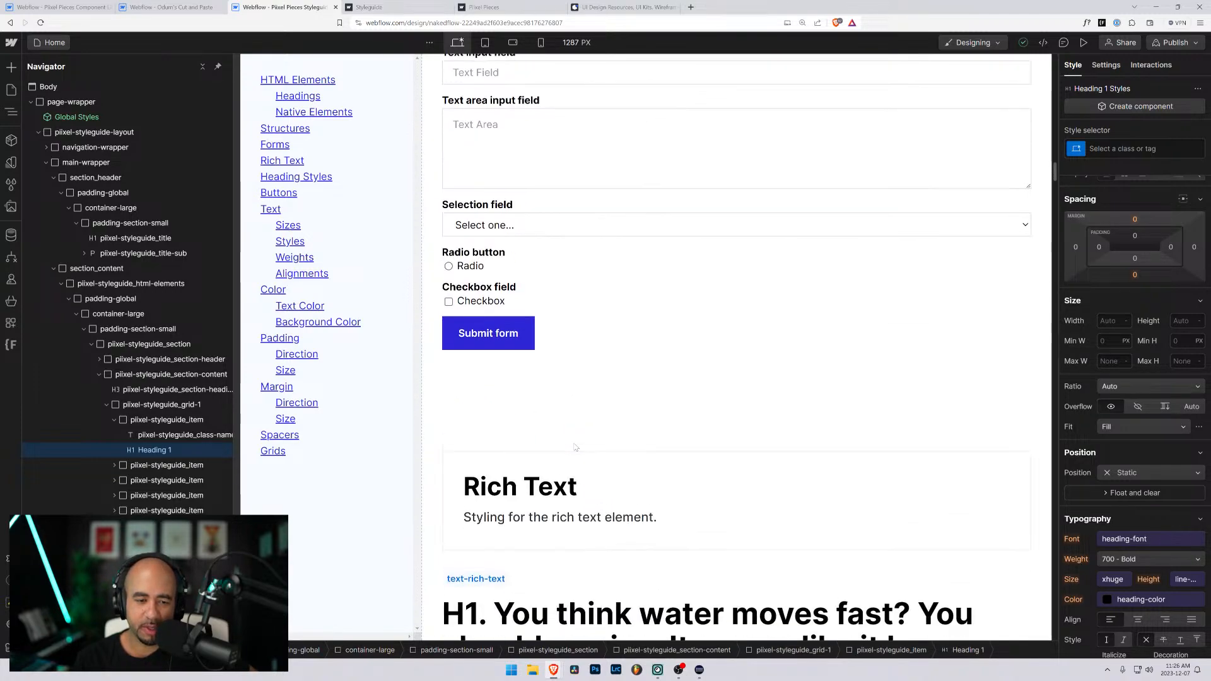
# - Try the global-padding variable as the line height of All Paragraphs nested inside text-rich-text in the Rich Text section
pyautogui.scroll(-4, 550, 404)
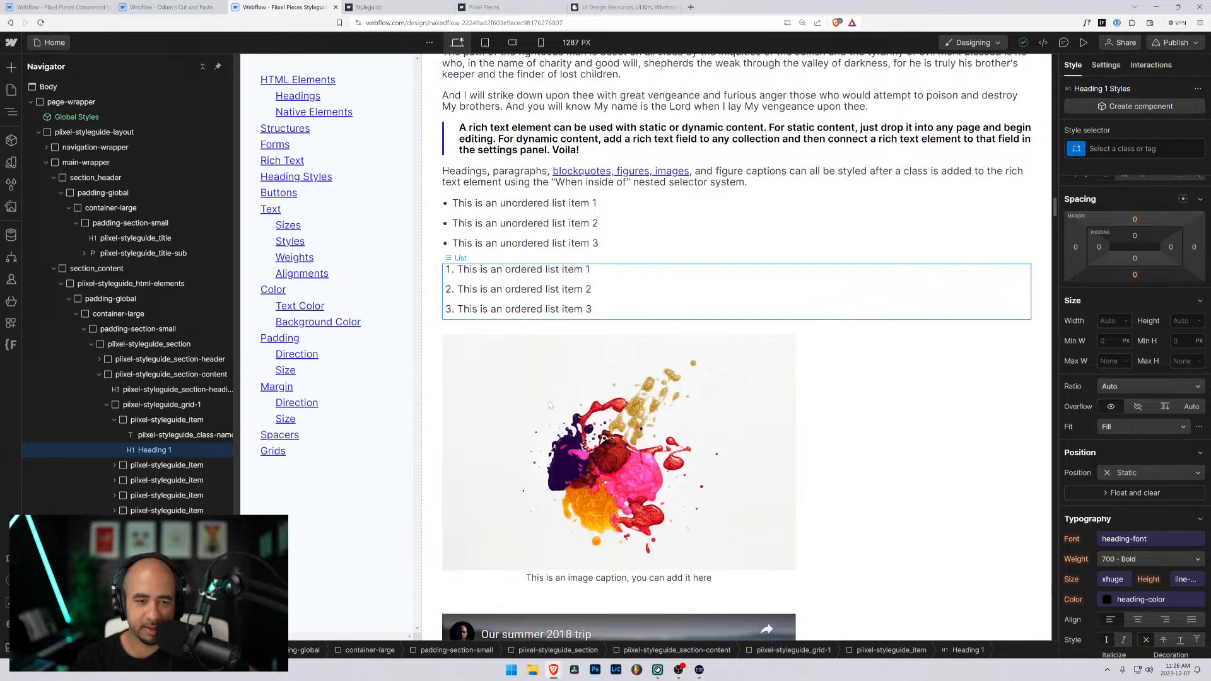
pyautogui.scroll(2, 550, 405)
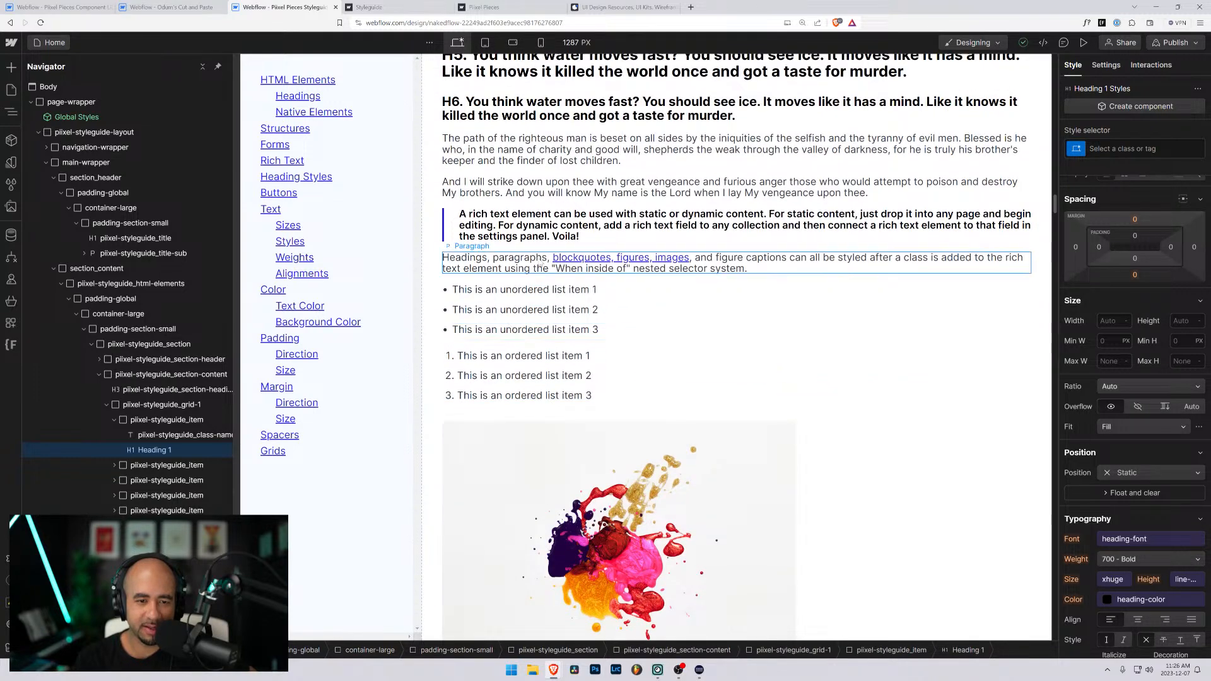
pyautogui.click(540, 262)
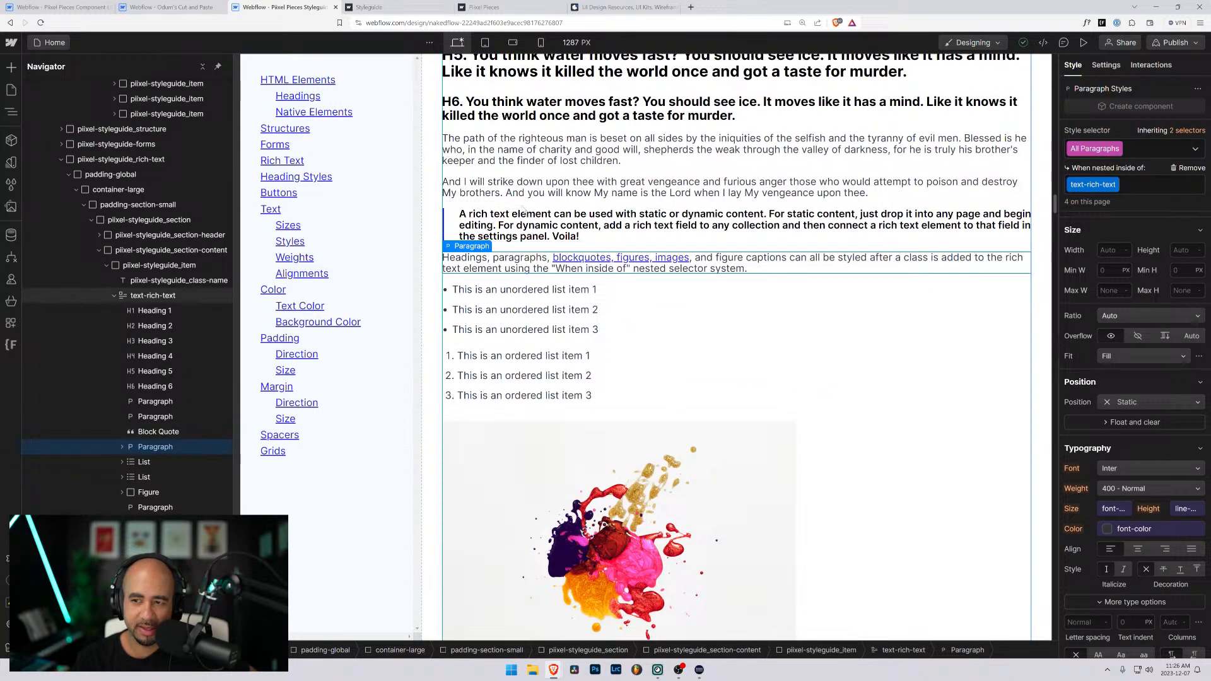
pyautogui.click(523, 190)
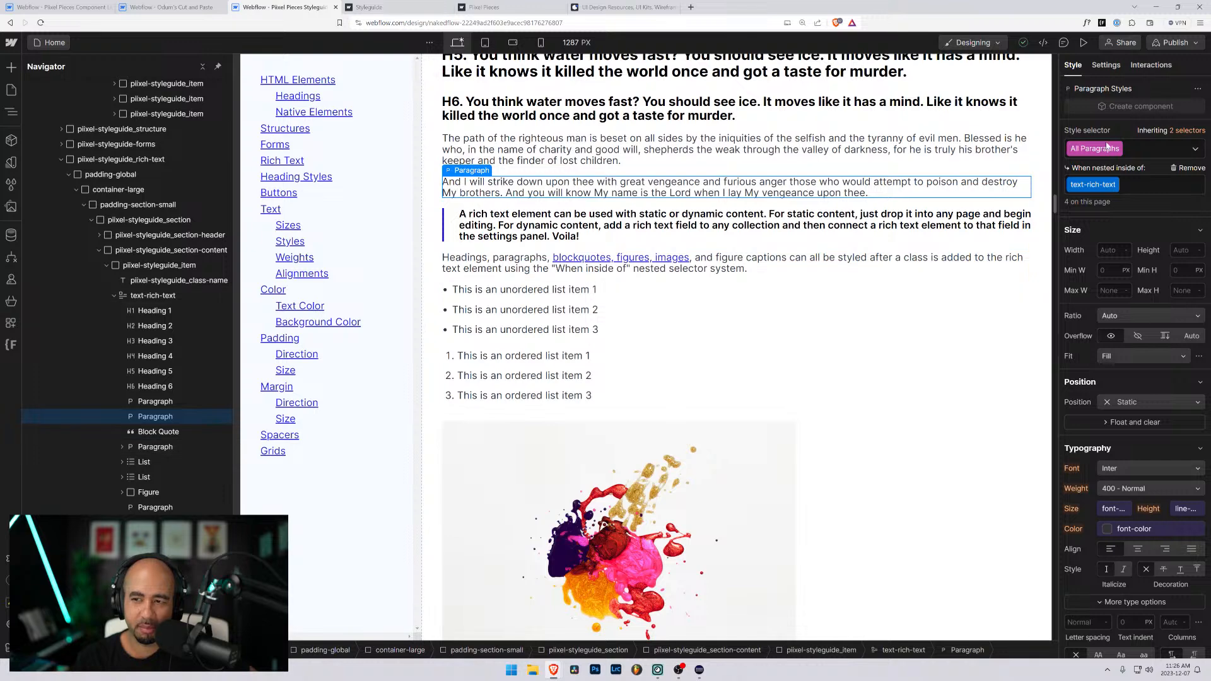
pyautogui.scroll(-3, 1128, 441)
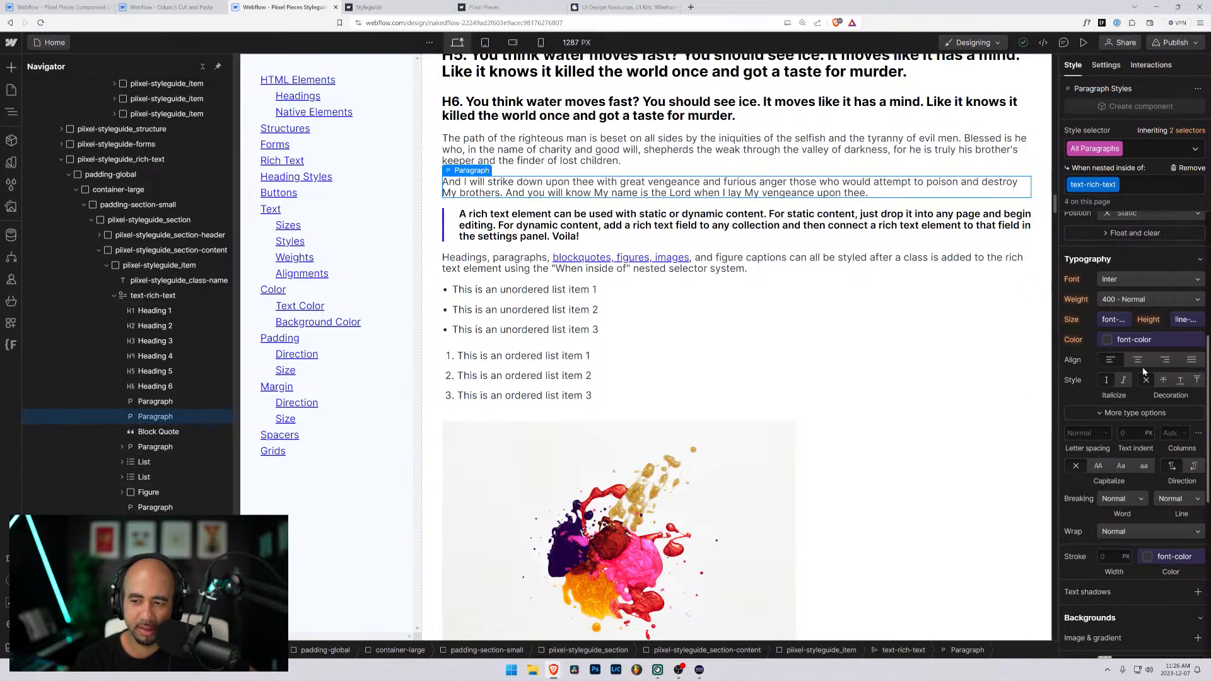
pyautogui.click(1180, 322)
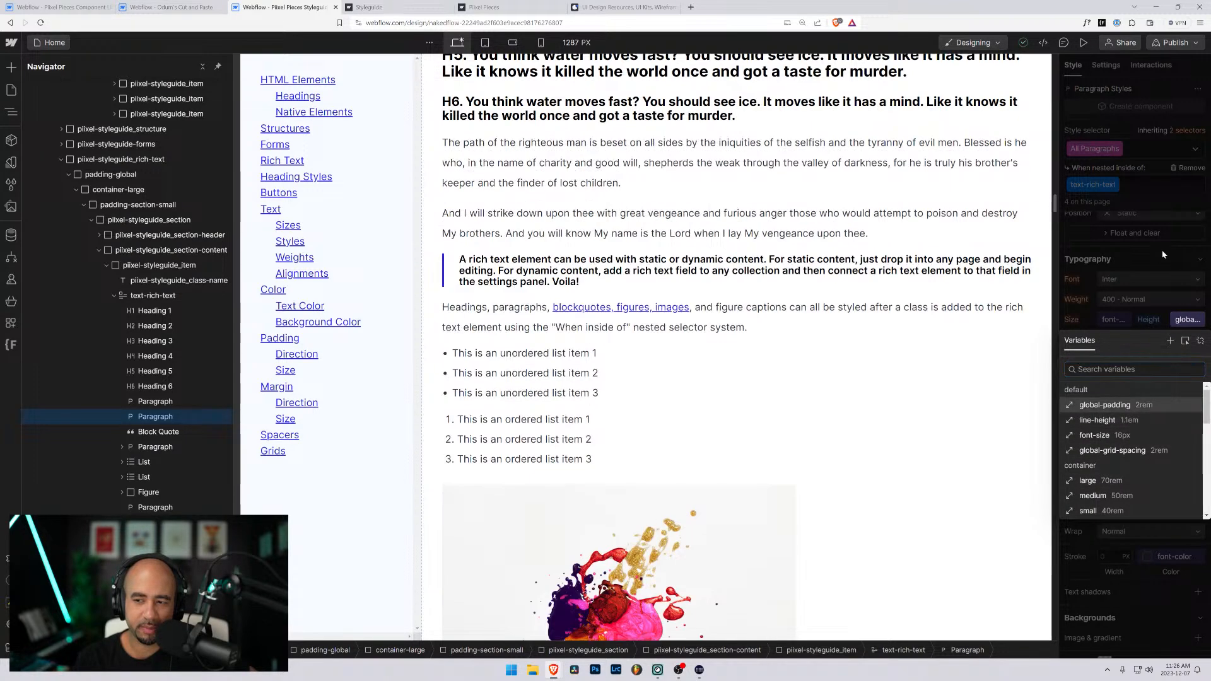
pyautogui.click(1164, 254)
pyautogui.scroll(-10, 613, 342)
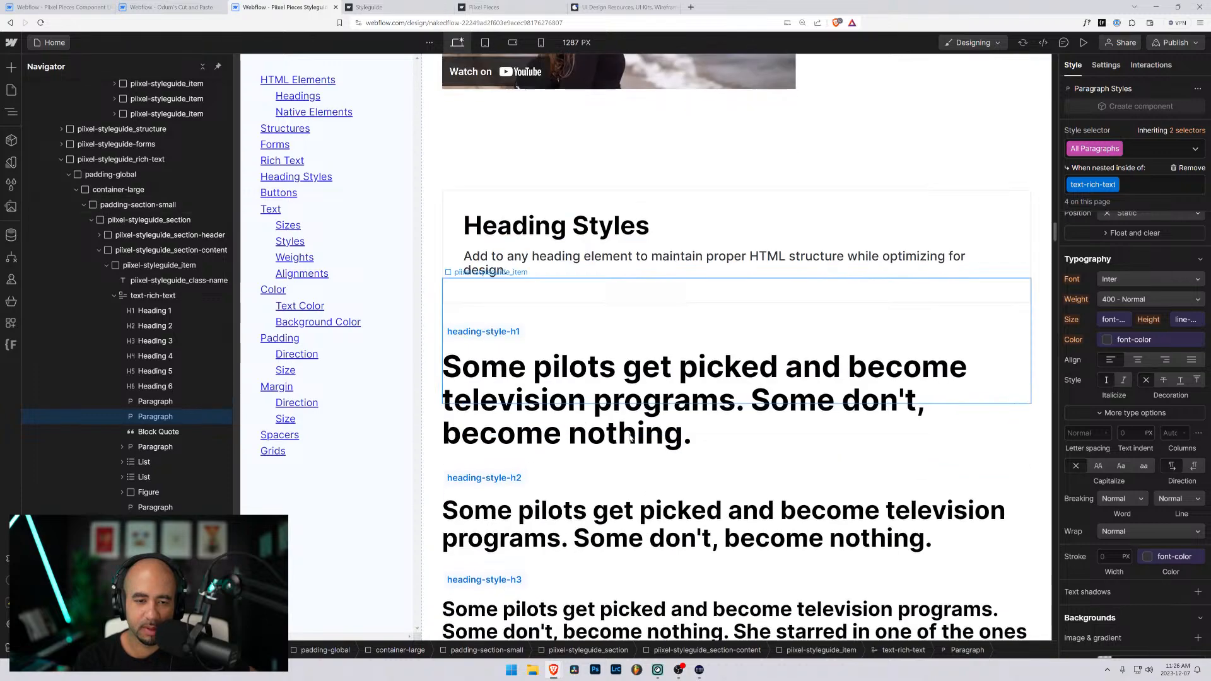
# - Review the styleguide's heading styles, button variants, and text size, style, weight and alignment classes
pyautogui.scroll(-10, 628, 437)
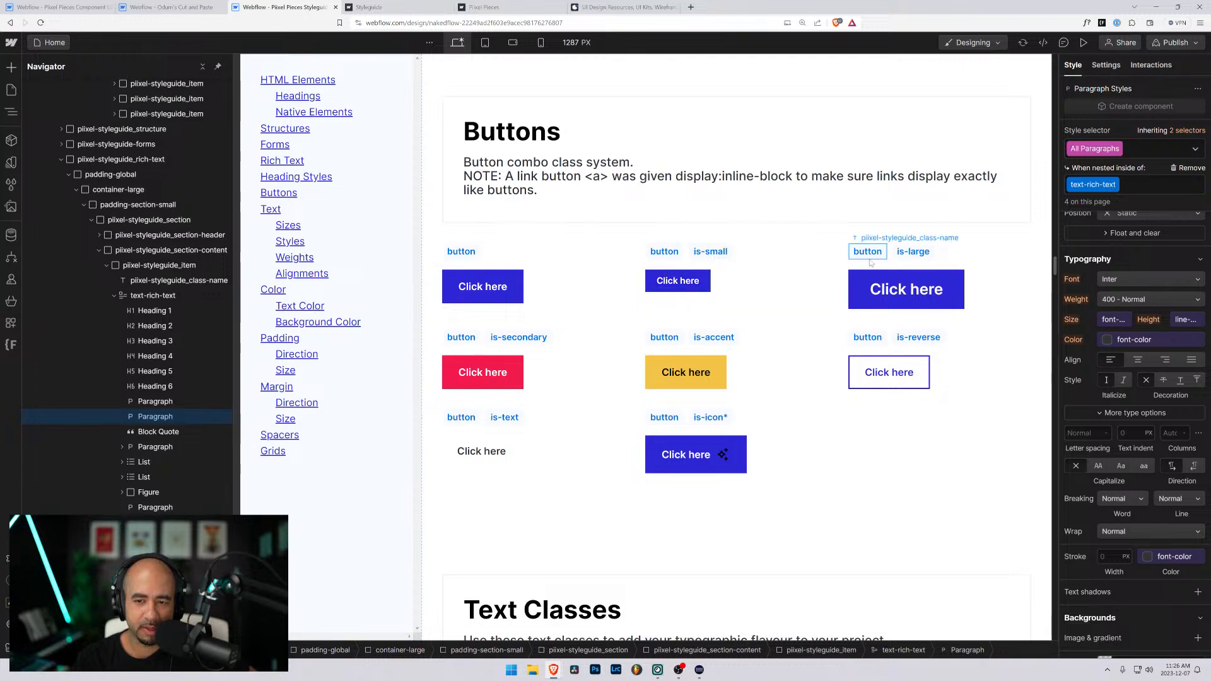
pyautogui.scroll(-5, 537, 376)
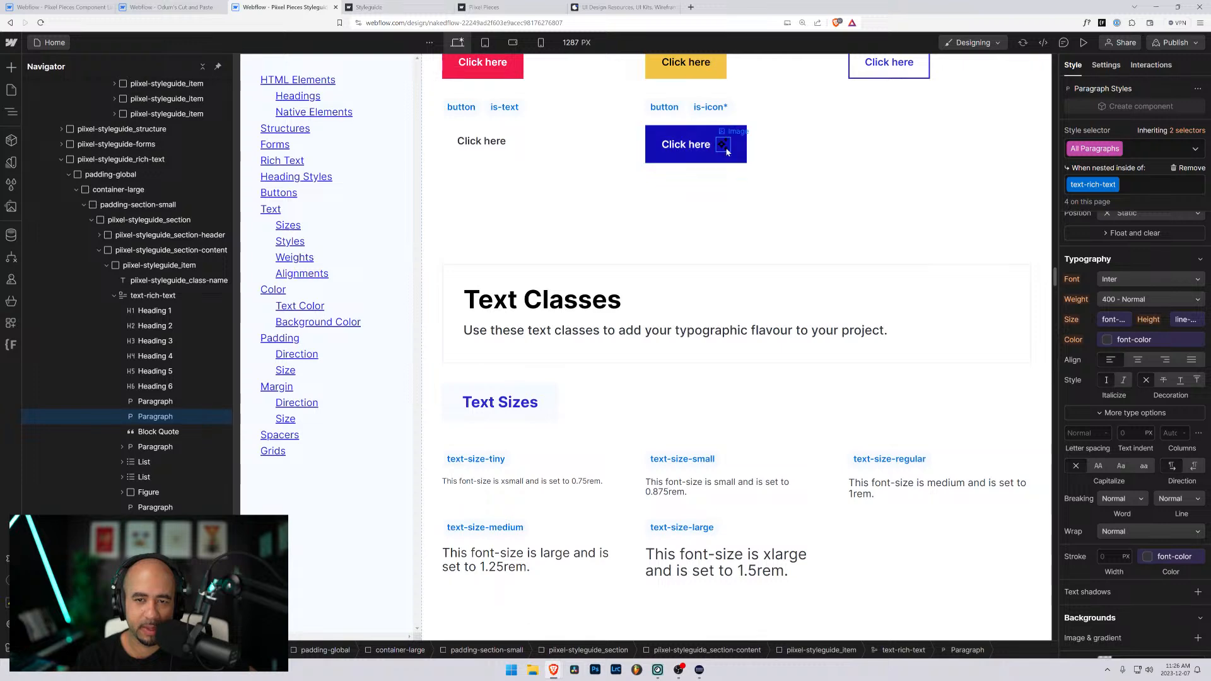
pyautogui.scroll(-4, 605, 381)
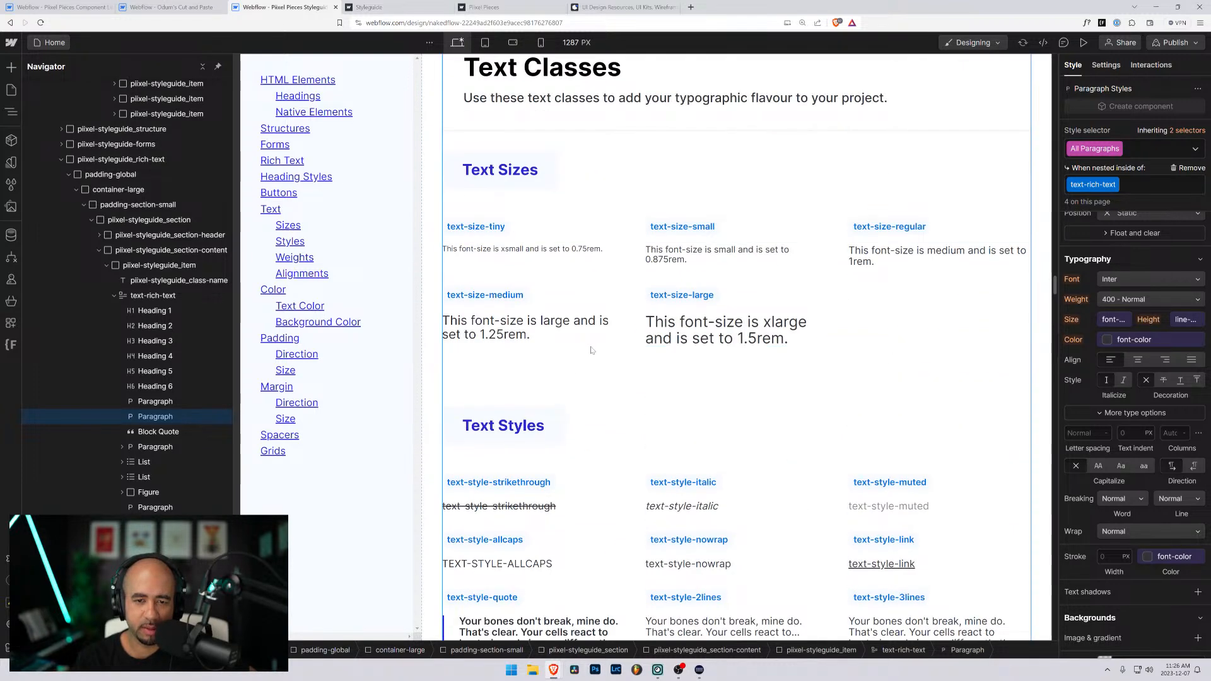
pyautogui.scroll(-4, 639, 338)
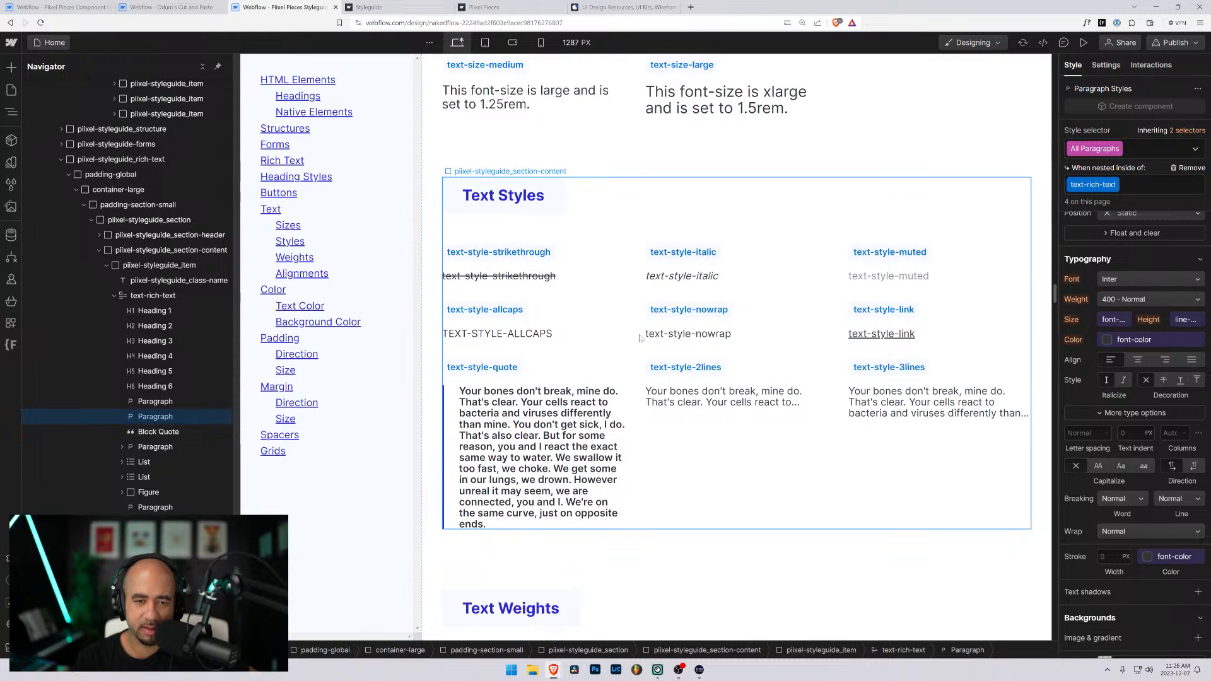
pyautogui.scroll(5, 640, 337)
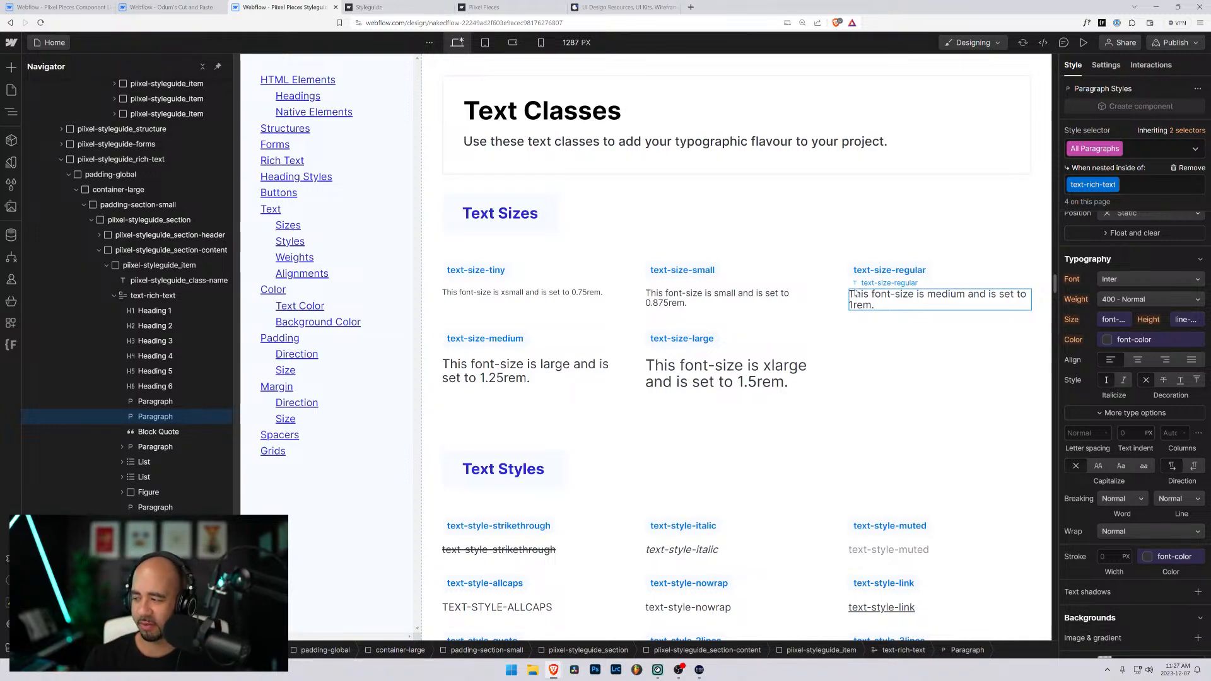
pyautogui.scroll(-10, 824, 287)
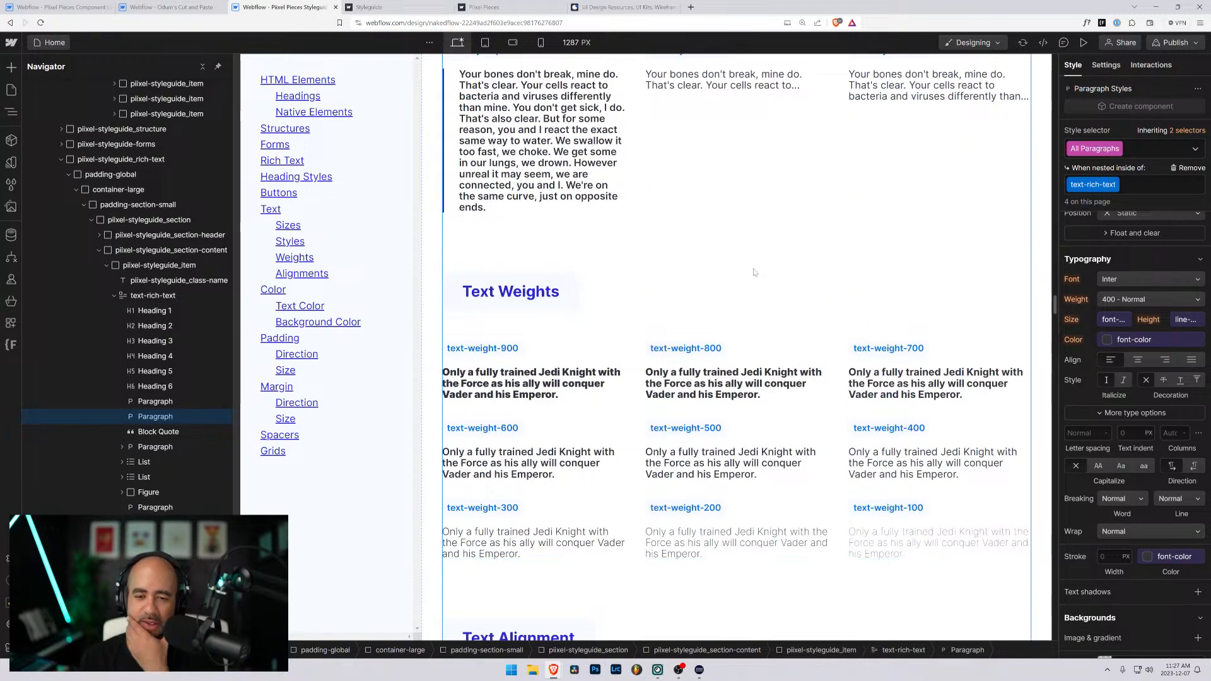
pyautogui.scroll(4, 750, 275)
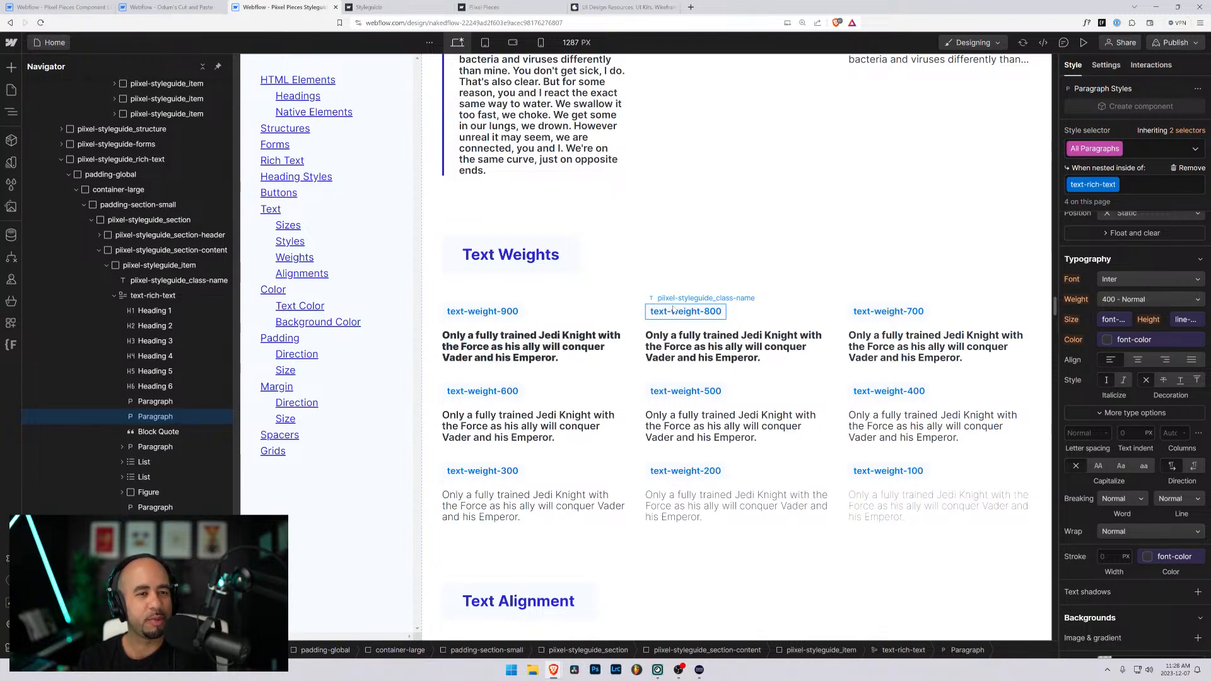
pyautogui.scroll(-8, 673, 309)
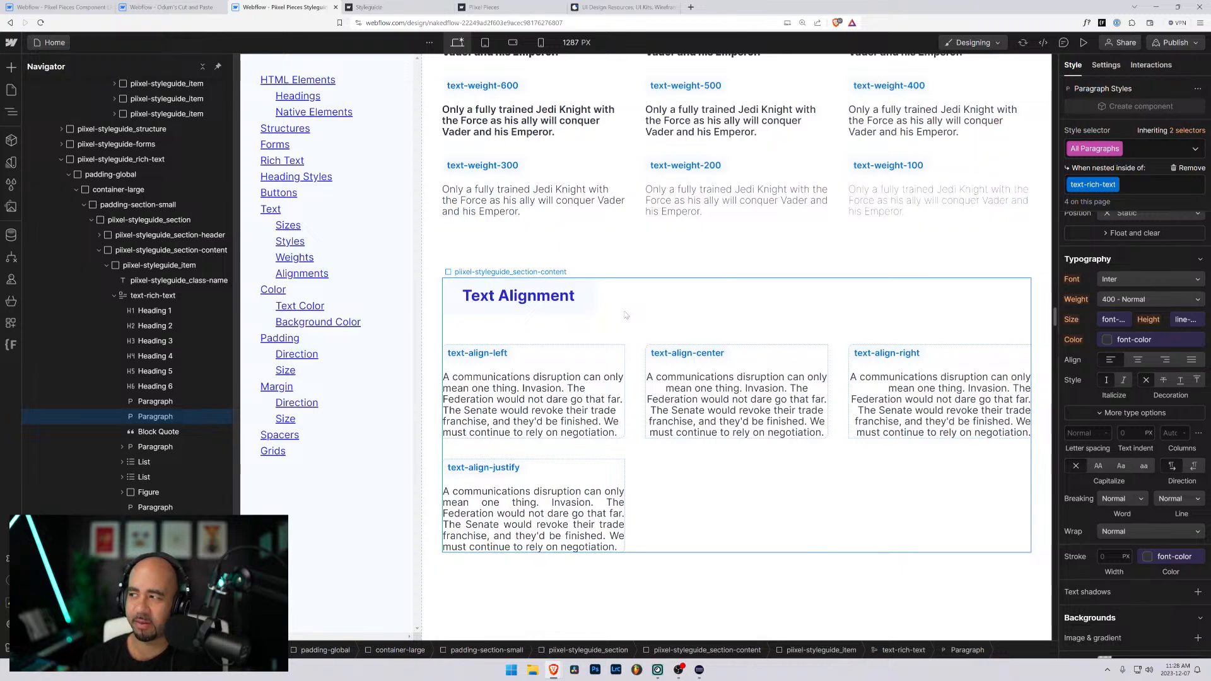
# - Examine the styleguide's background color, padding, margin and spacer classes
pyautogui.scroll(-5, 624, 301)
pyautogui.scroll(-15, 623, 299)
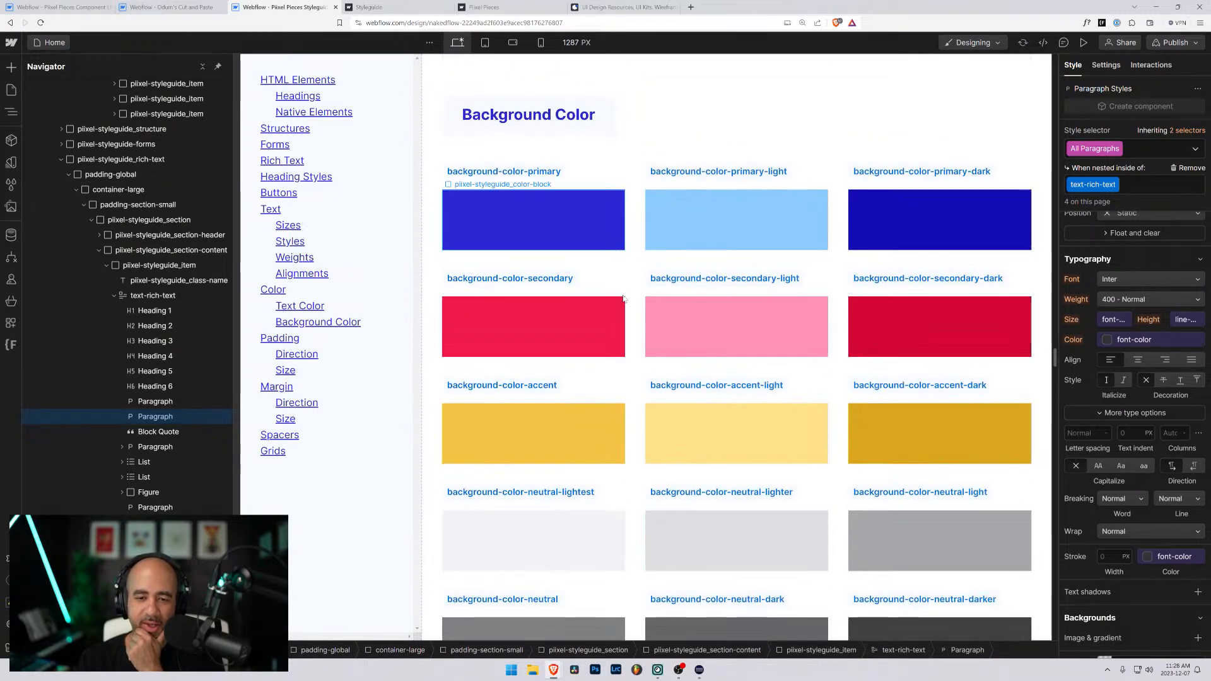
pyautogui.scroll(-20, 623, 299)
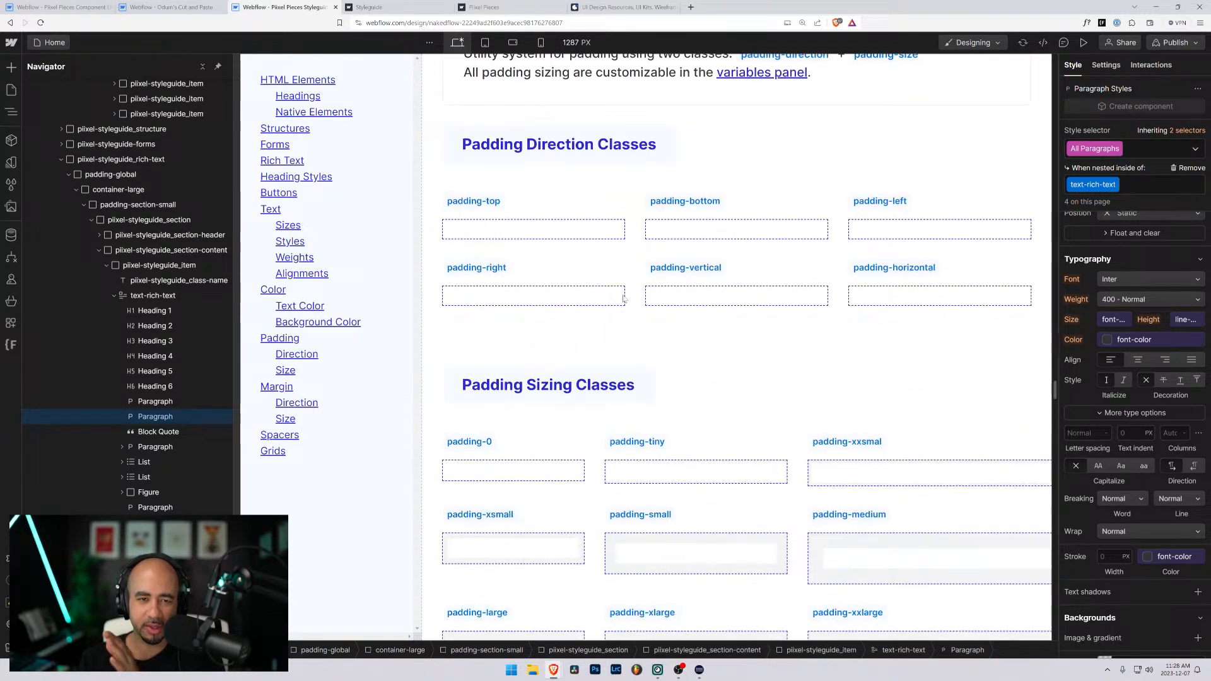
pyautogui.scroll(-20, 687, 331)
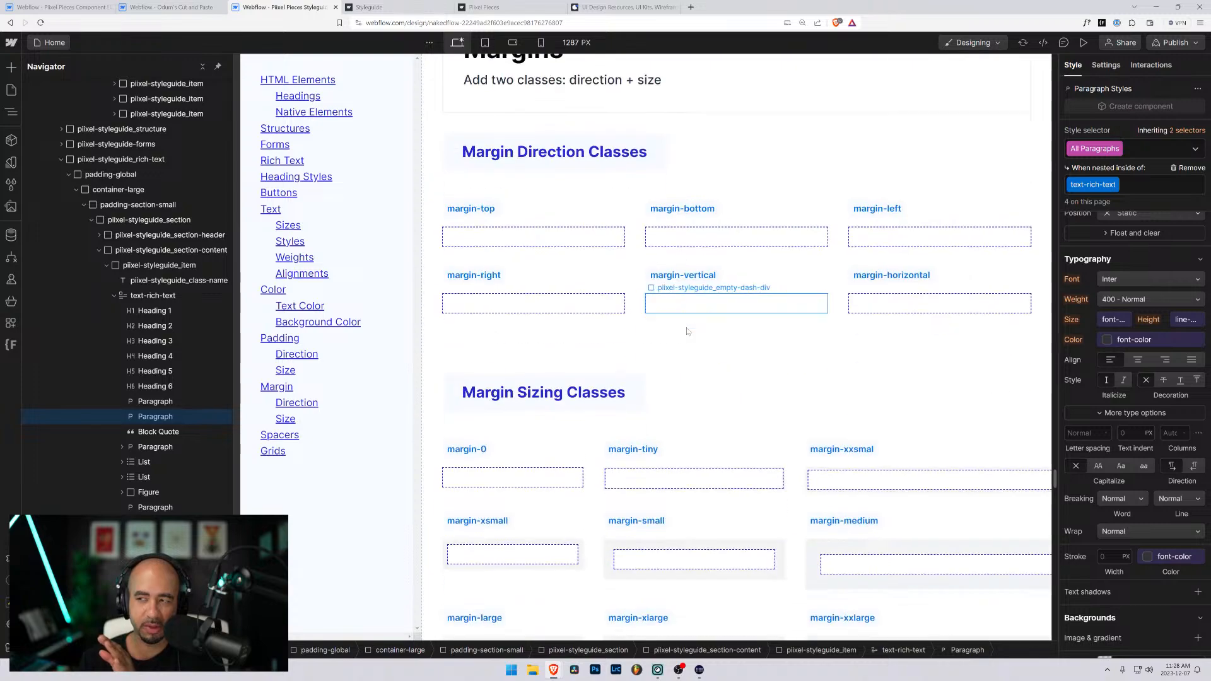
pyautogui.scroll(-20, 690, 326)
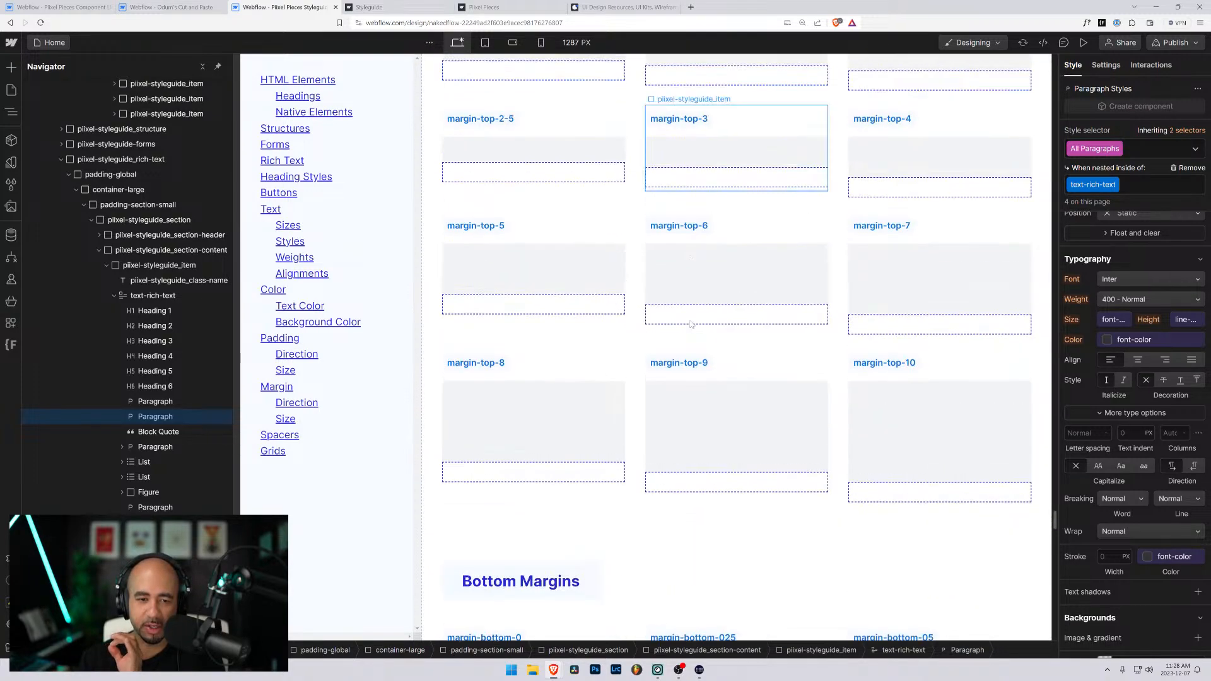
pyautogui.scroll(-10, 691, 324)
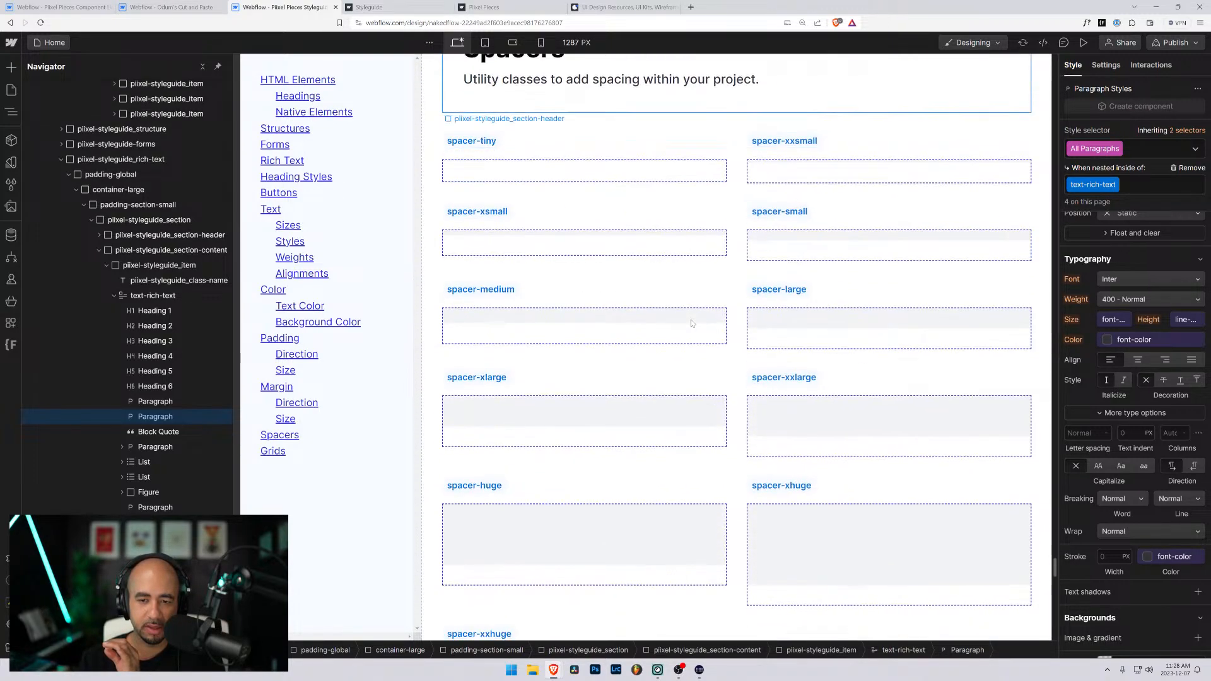
pyautogui.scroll(5, 691, 324)
pyautogui.scroll(-6, 691, 324)
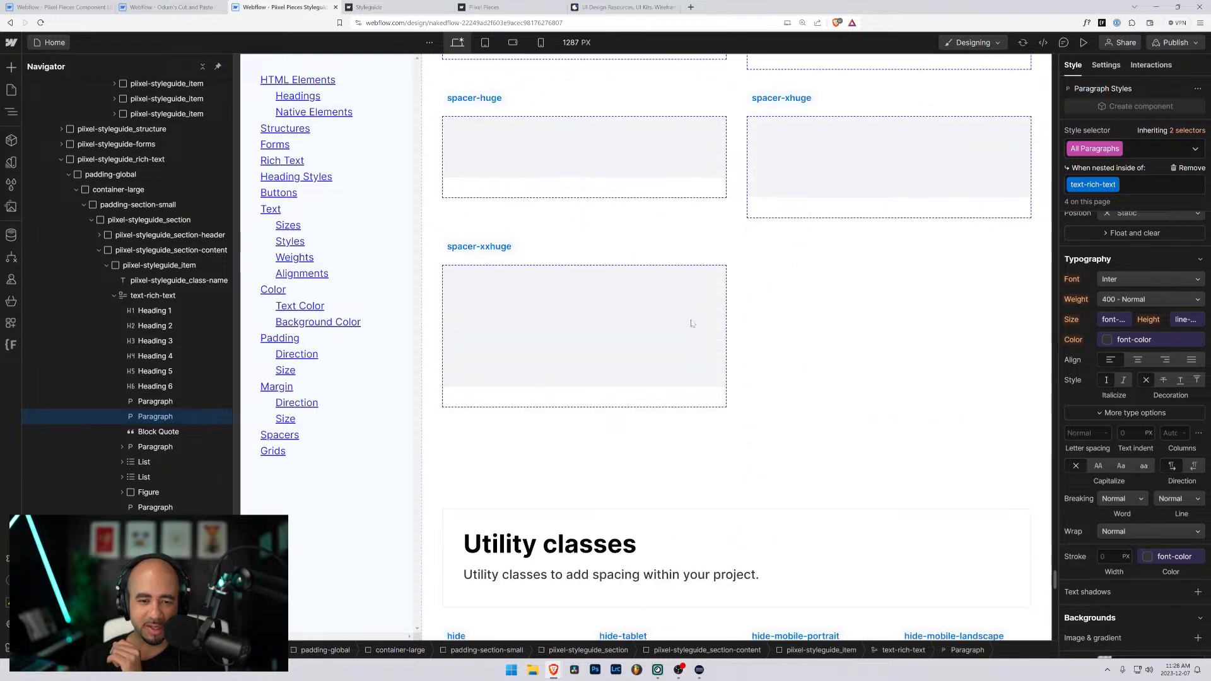
# - Look through the styleguide's utility classes and its grid classes, from grid-2-columns to grid-12-columns
pyautogui.scroll(-4, 691, 323)
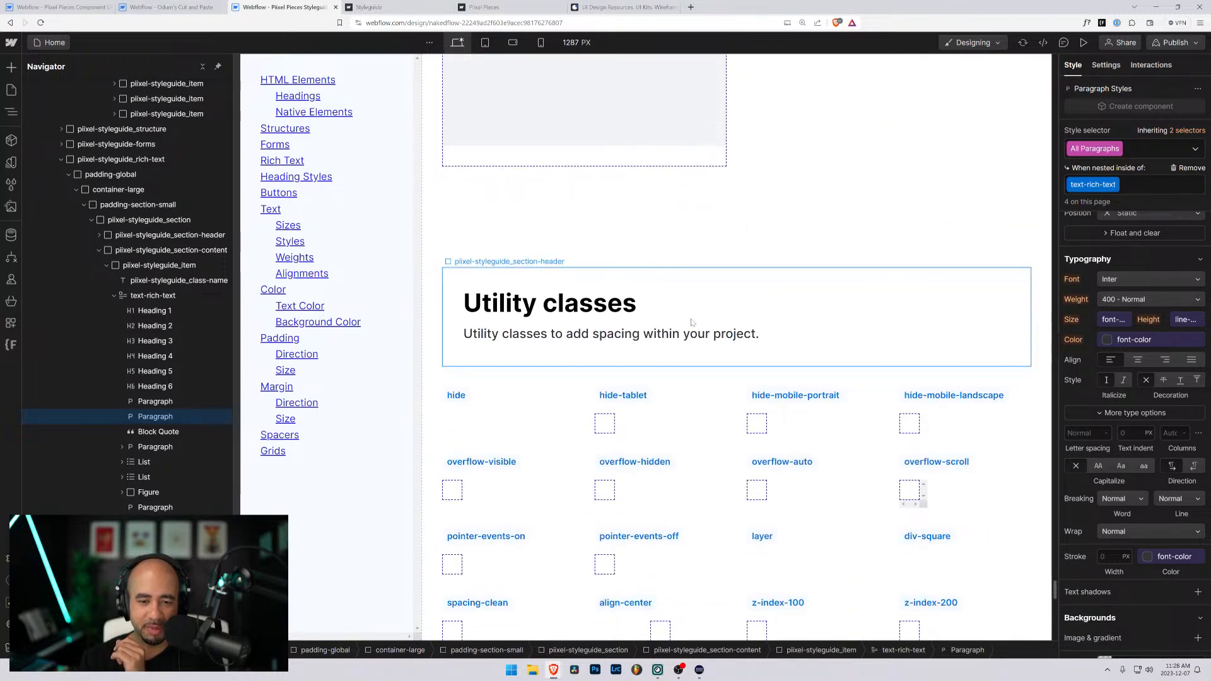
pyautogui.scroll(-6, 692, 323)
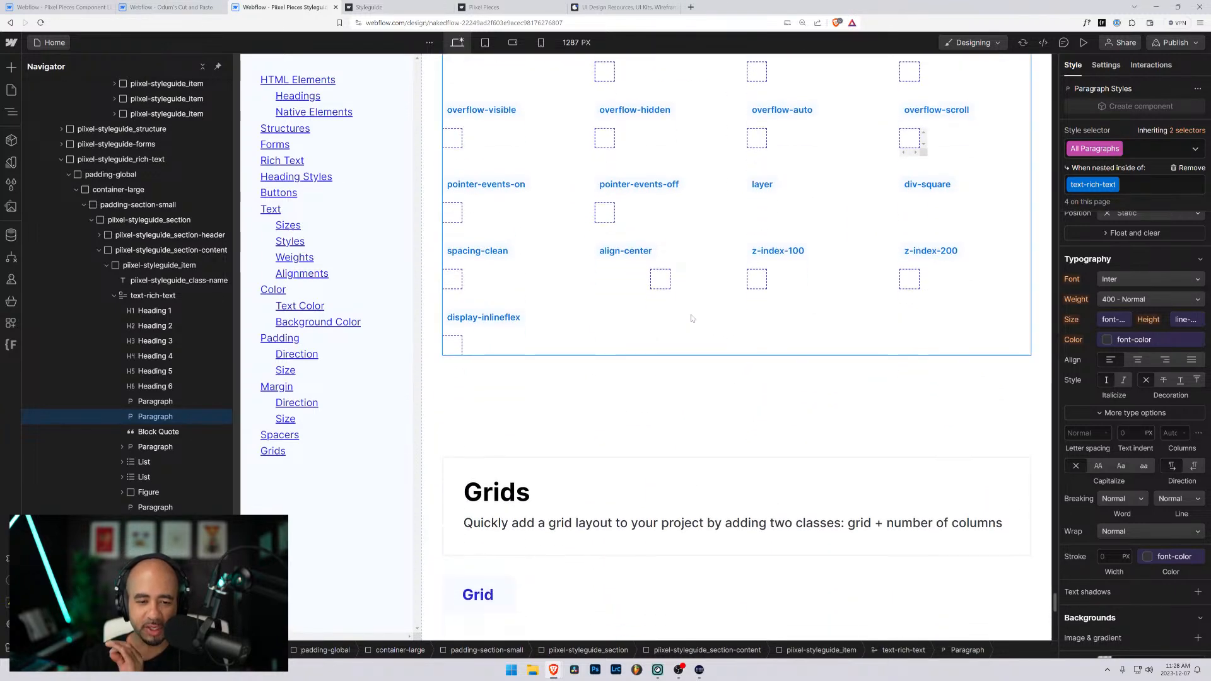
pyautogui.scroll(-10, 691, 318)
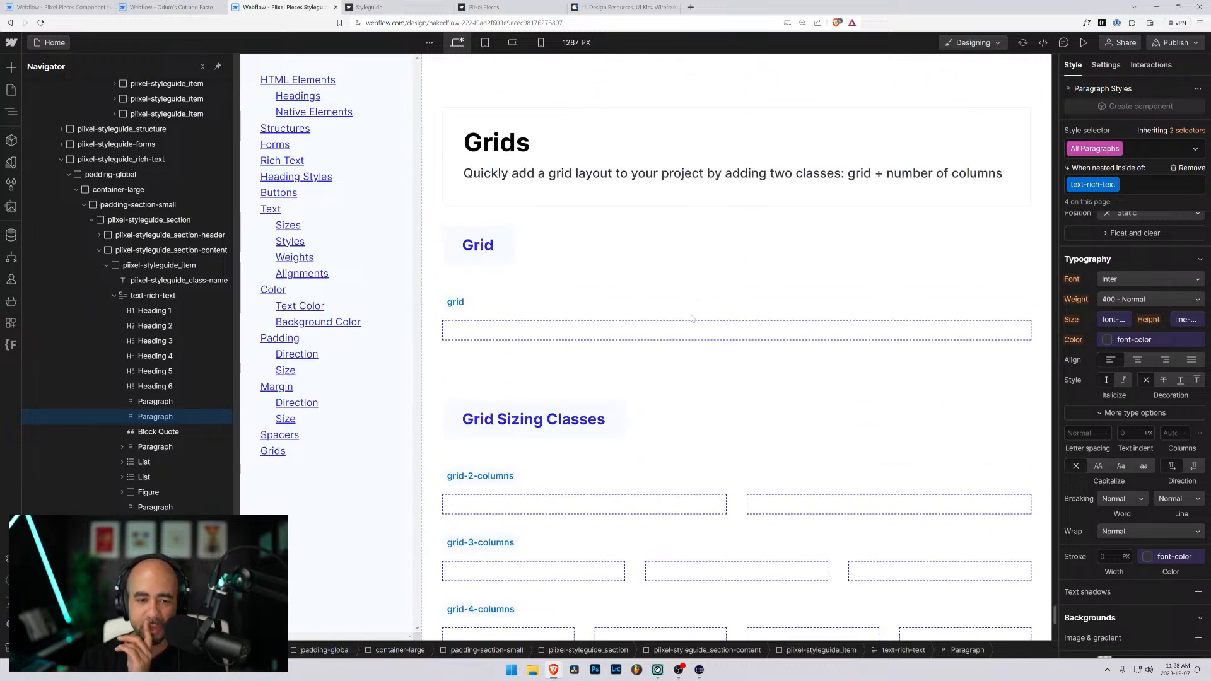
pyautogui.scroll(-3, 691, 318)
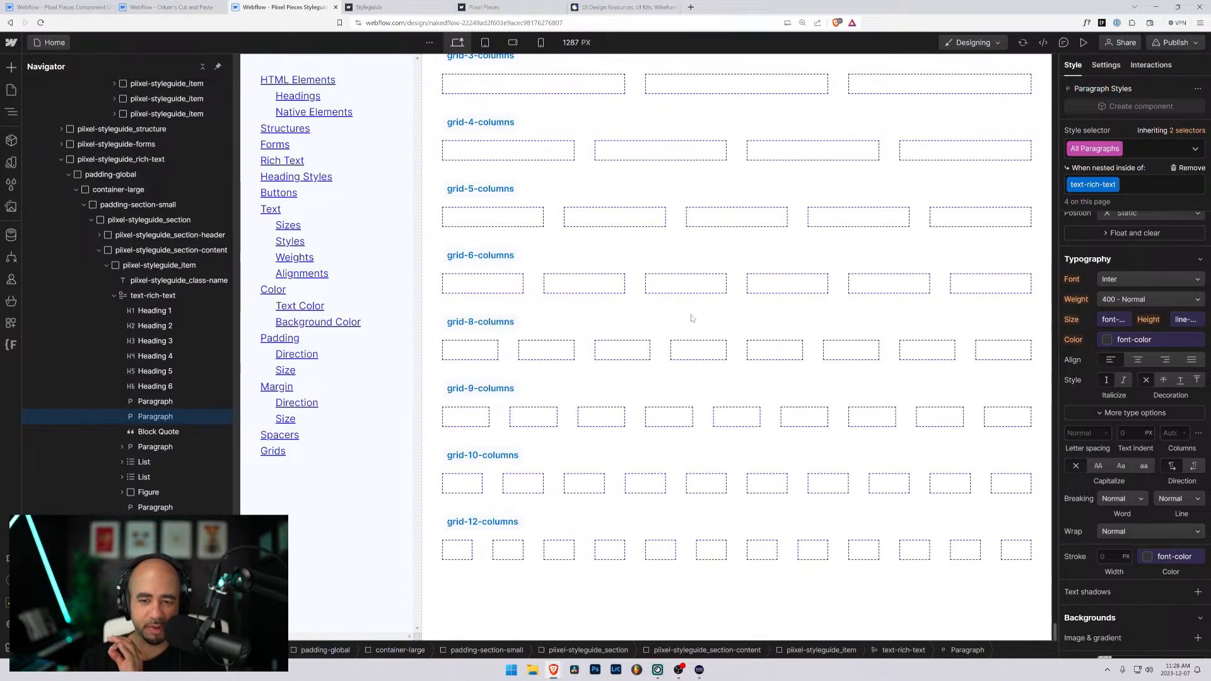
pyautogui.scroll(4, 692, 319)
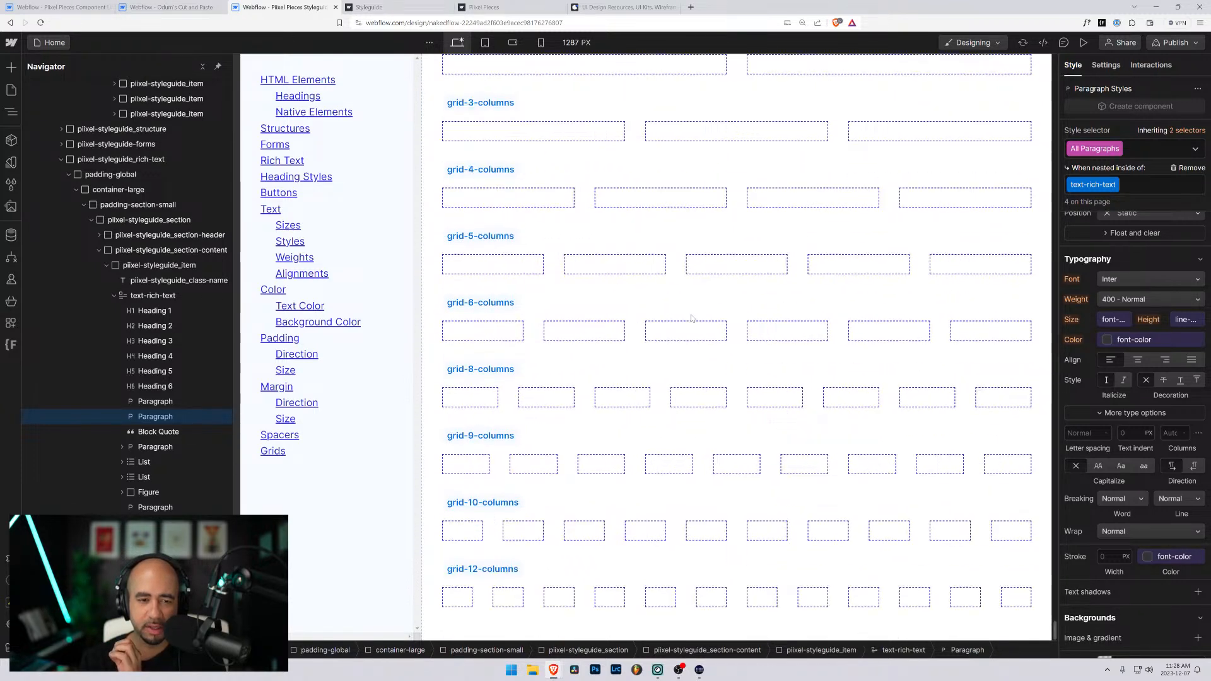
pyautogui.scroll(-3, 692, 318)
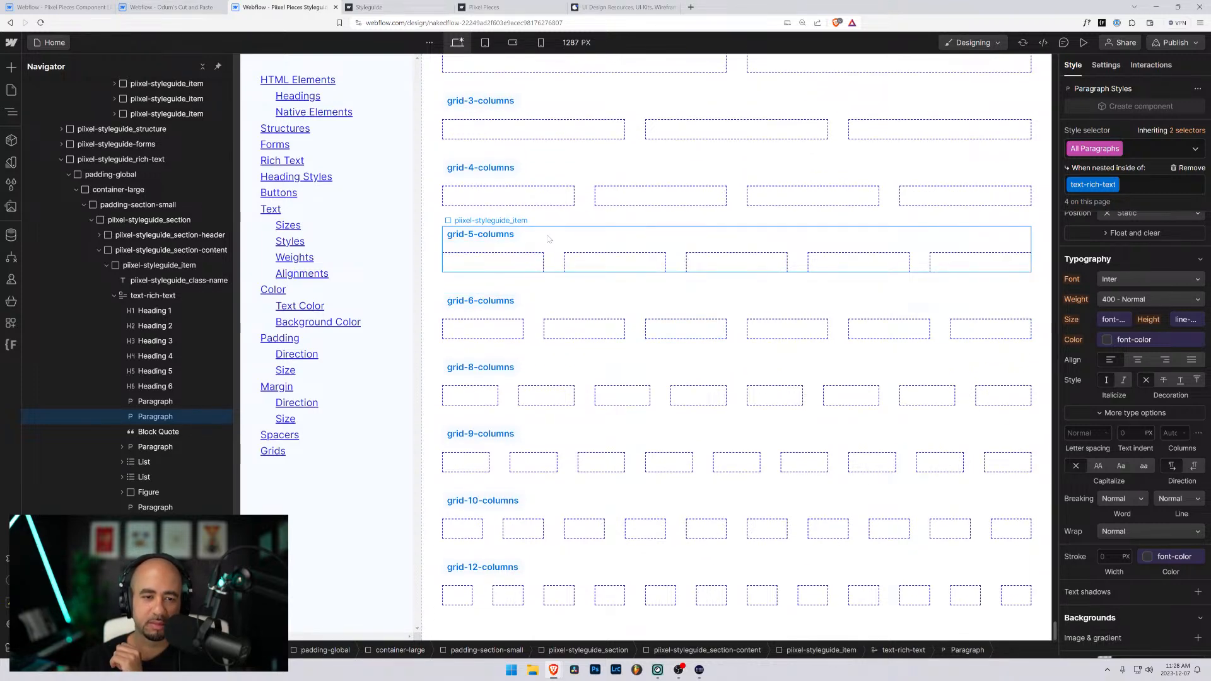
pyautogui.scroll(-1, 548, 239)
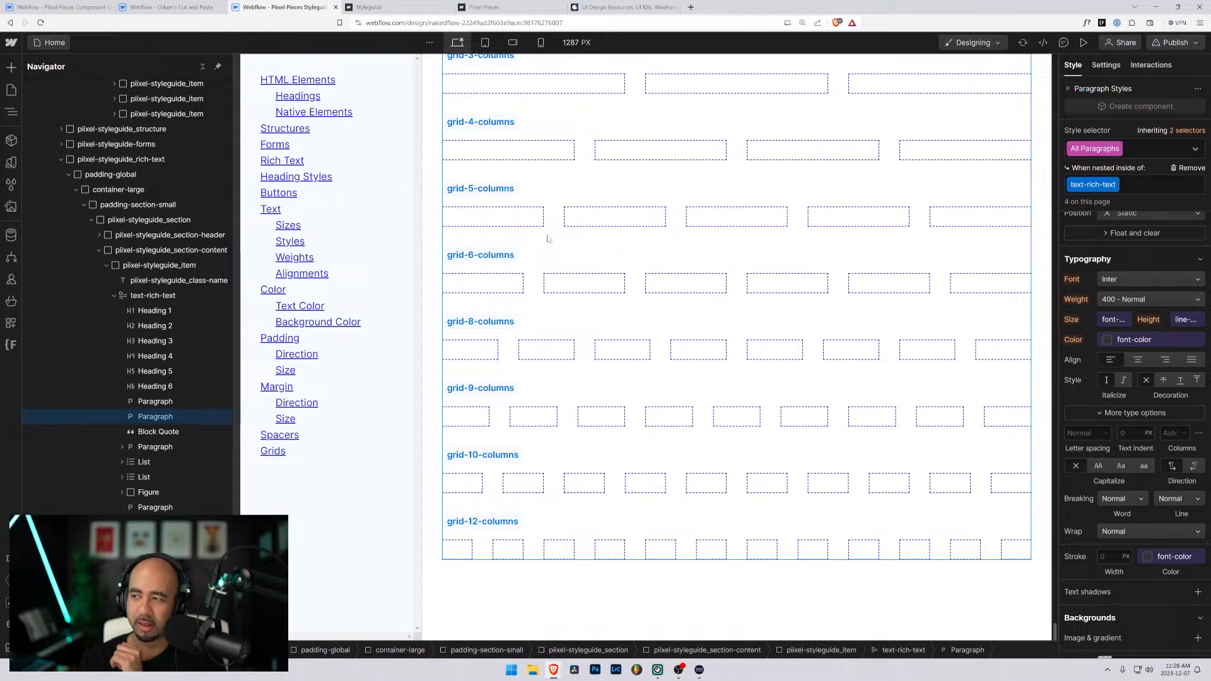
pyautogui.scroll(10, 548, 237)
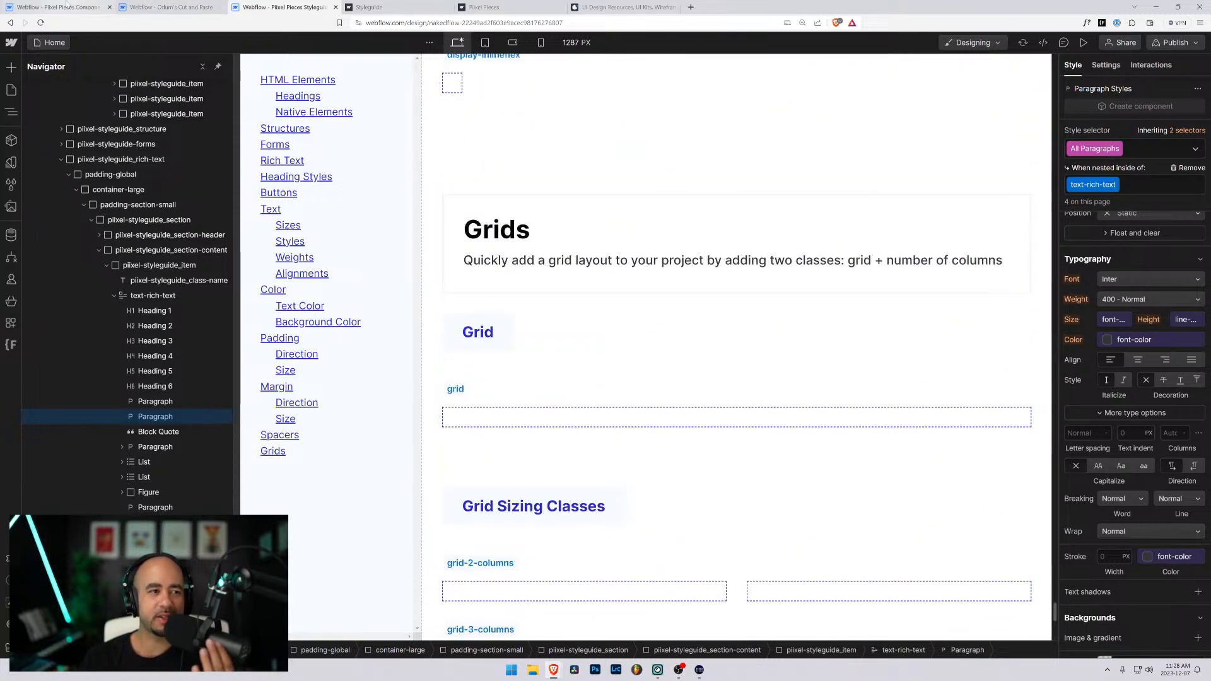
# - Switch to the Piixel Pieces Components project and open its Review page
pyautogui.click(63, 7)
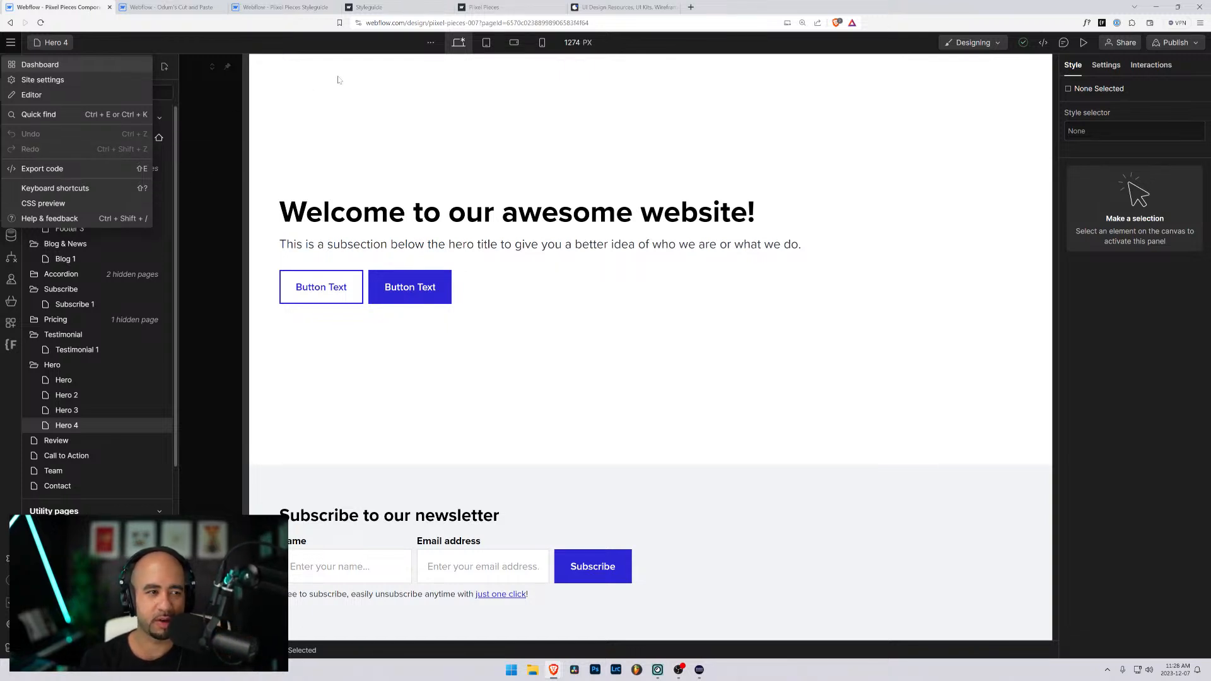
pyautogui.click(312, 92)
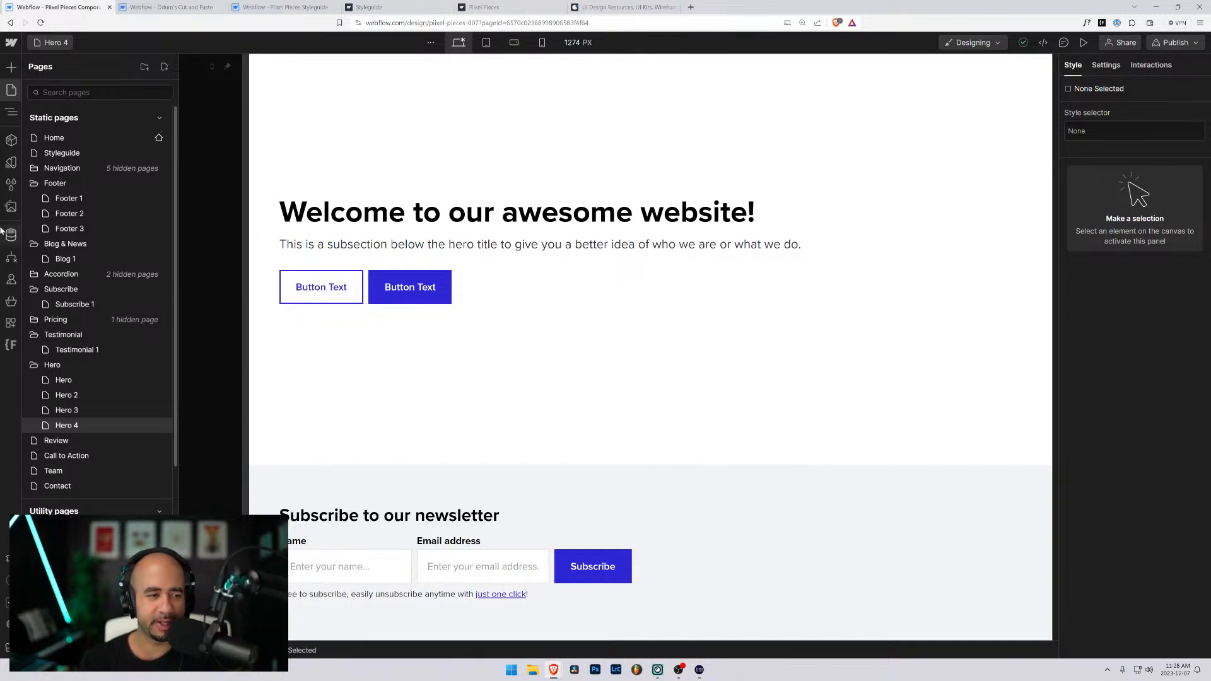
pyautogui.scroll(-4, 114, 294)
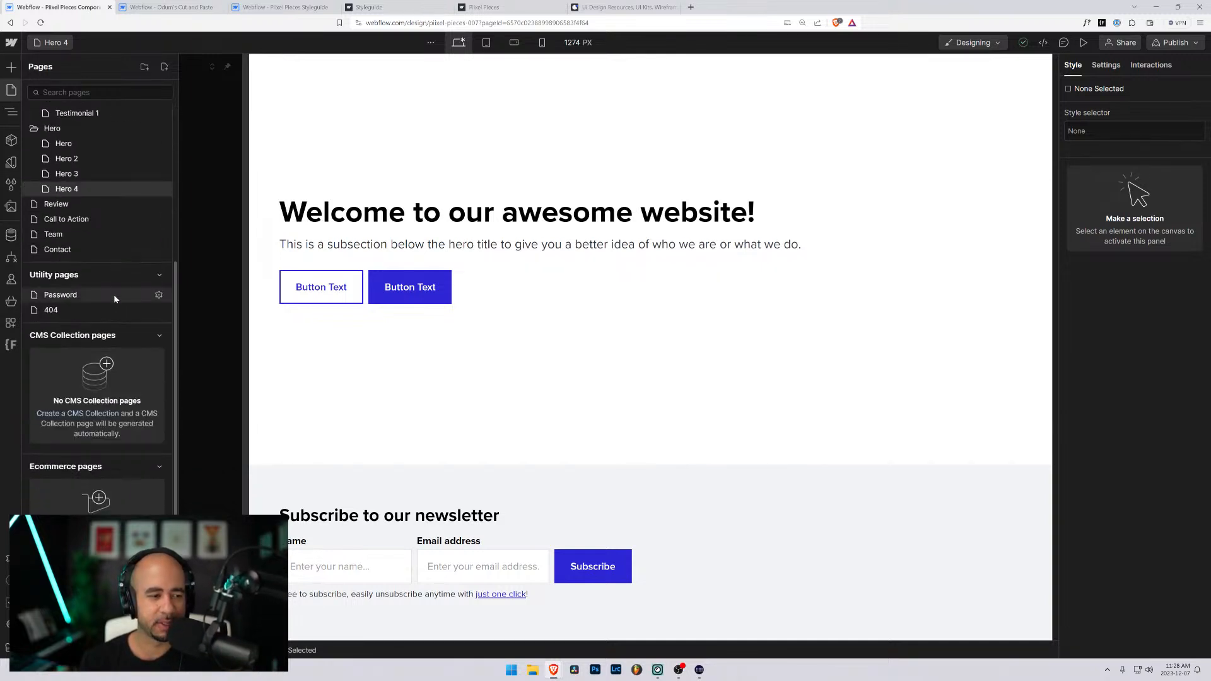
pyautogui.click(58, 203)
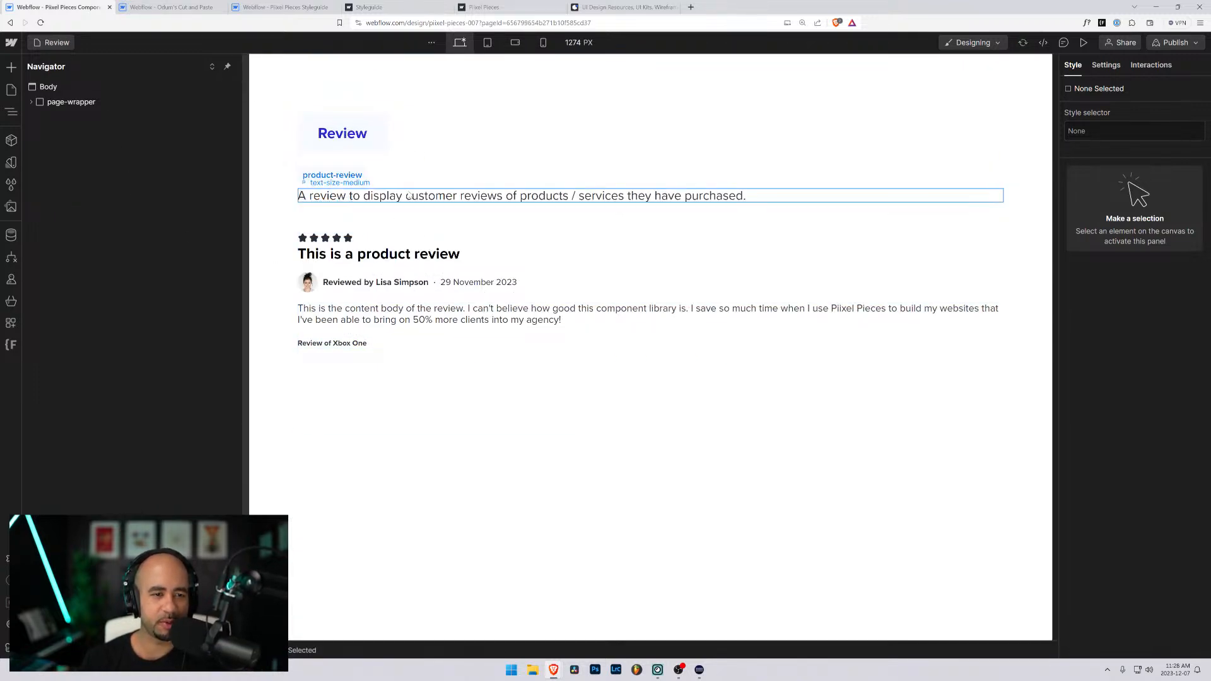
# - Collapse the Footer, Blog & News, Subscribe, Testimonial and Hero folders in the site's page list
pyautogui.click(62, 45)
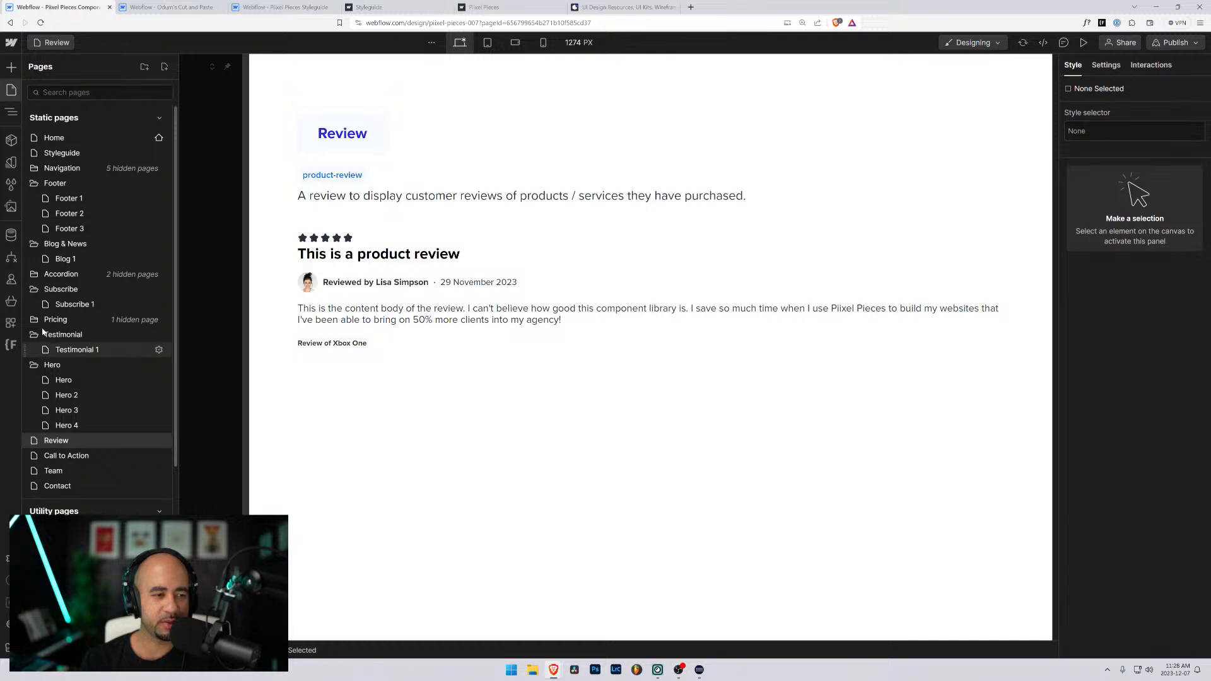
pyautogui.click(35, 183)
pyautogui.click(34, 198)
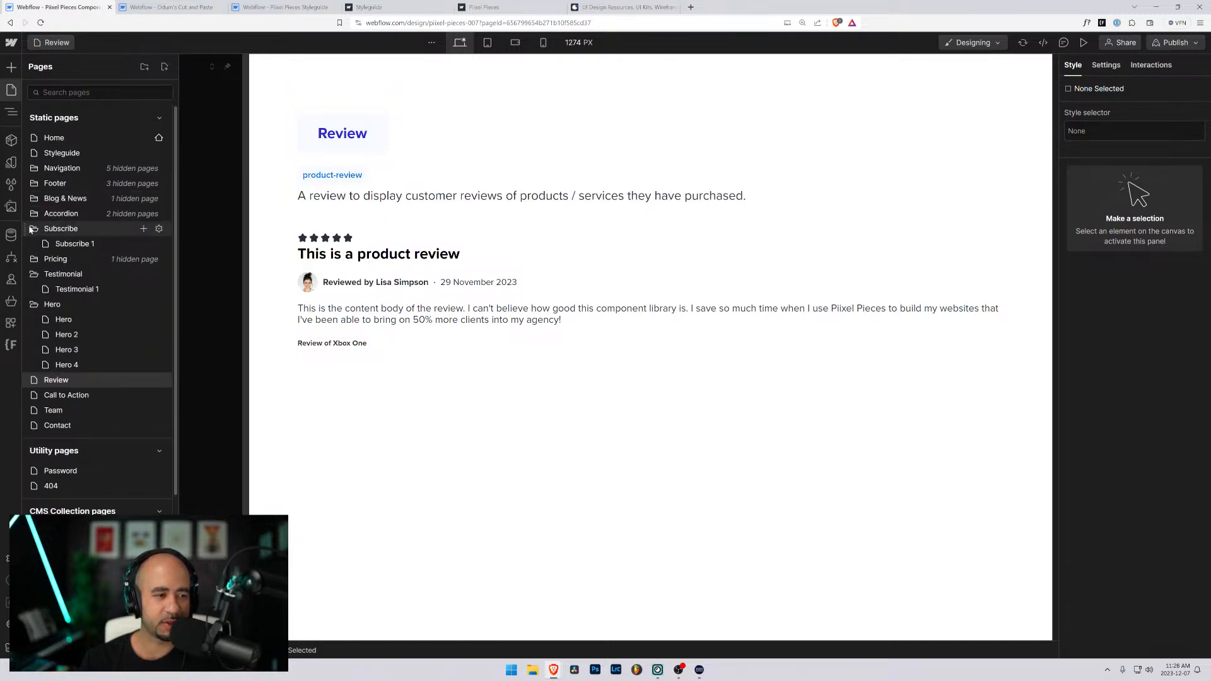
pyautogui.click(34, 229)
pyautogui.click(34, 259)
pyautogui.click(34, 275)
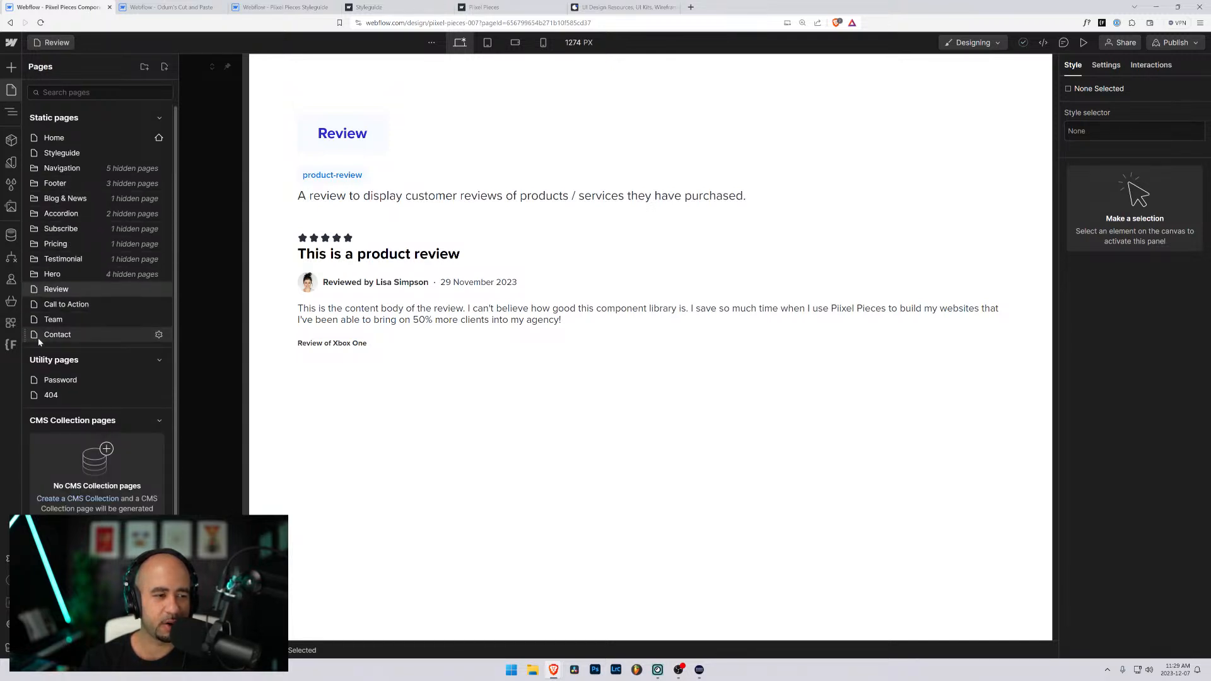
# - Create a page folder named Review and place it directly below the Hero folder
pyautogui.click(145, 66)
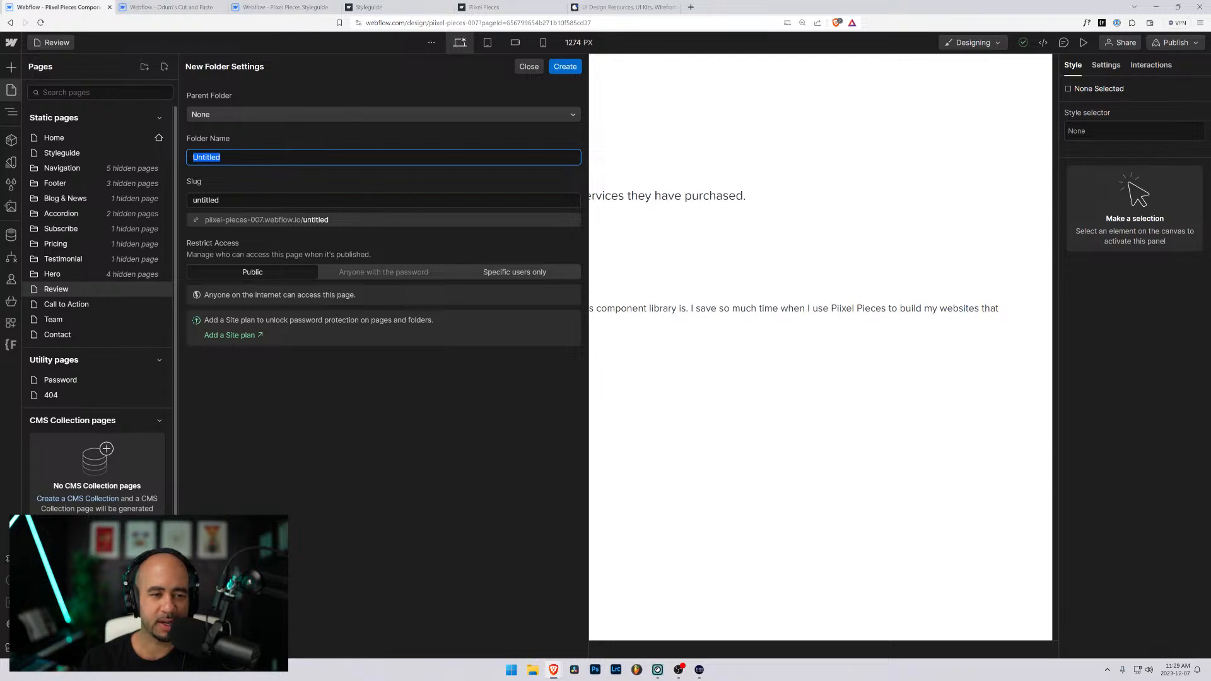
pyautogui.write('R')
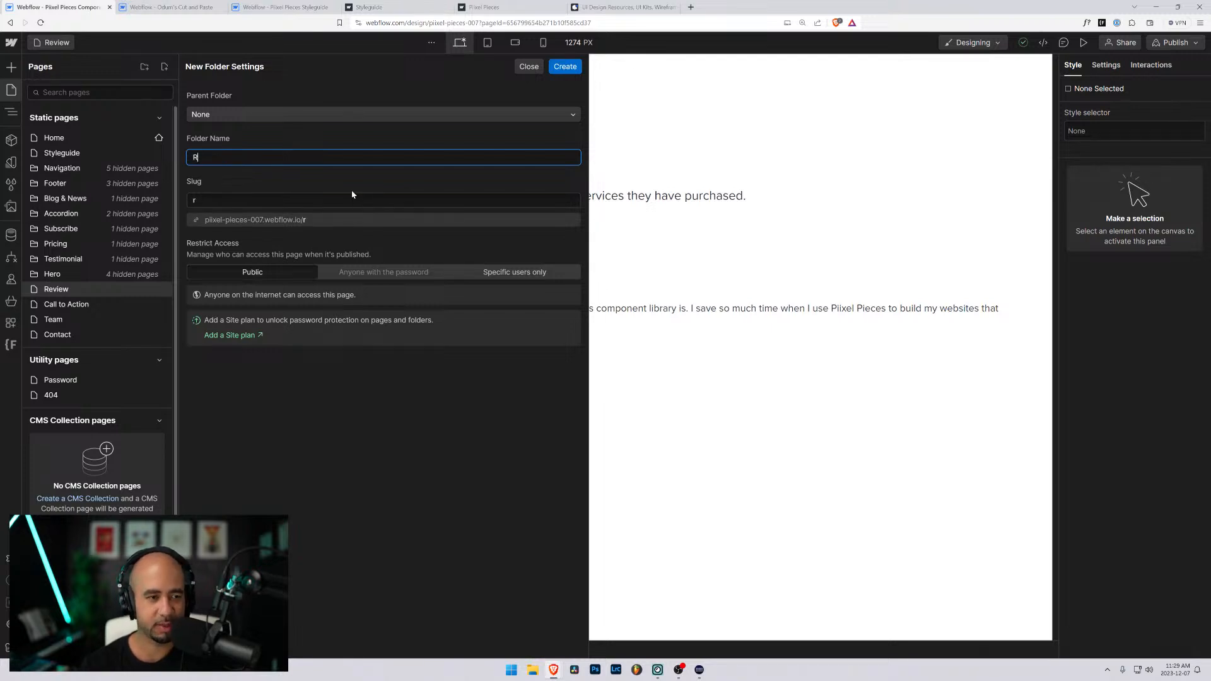
pyautogui.write('vie')
pyautogui.press('BackSpace')
pyautogui.press('BackSpace')
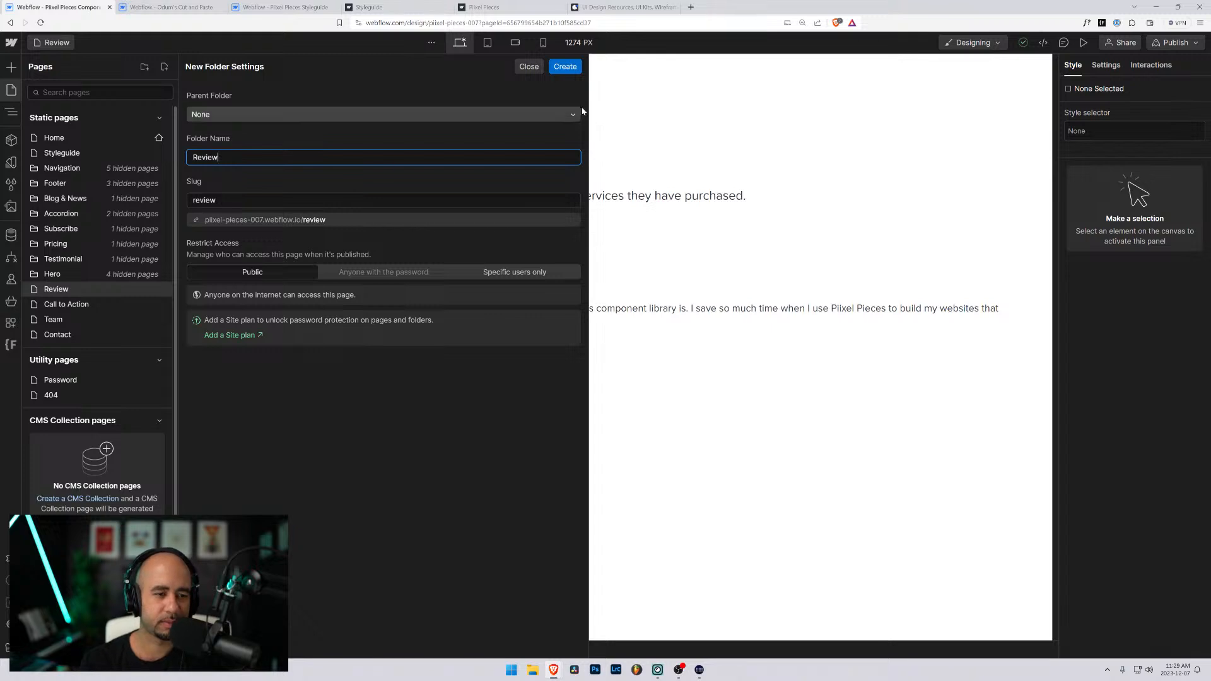
pyautogui.click(565, 66)
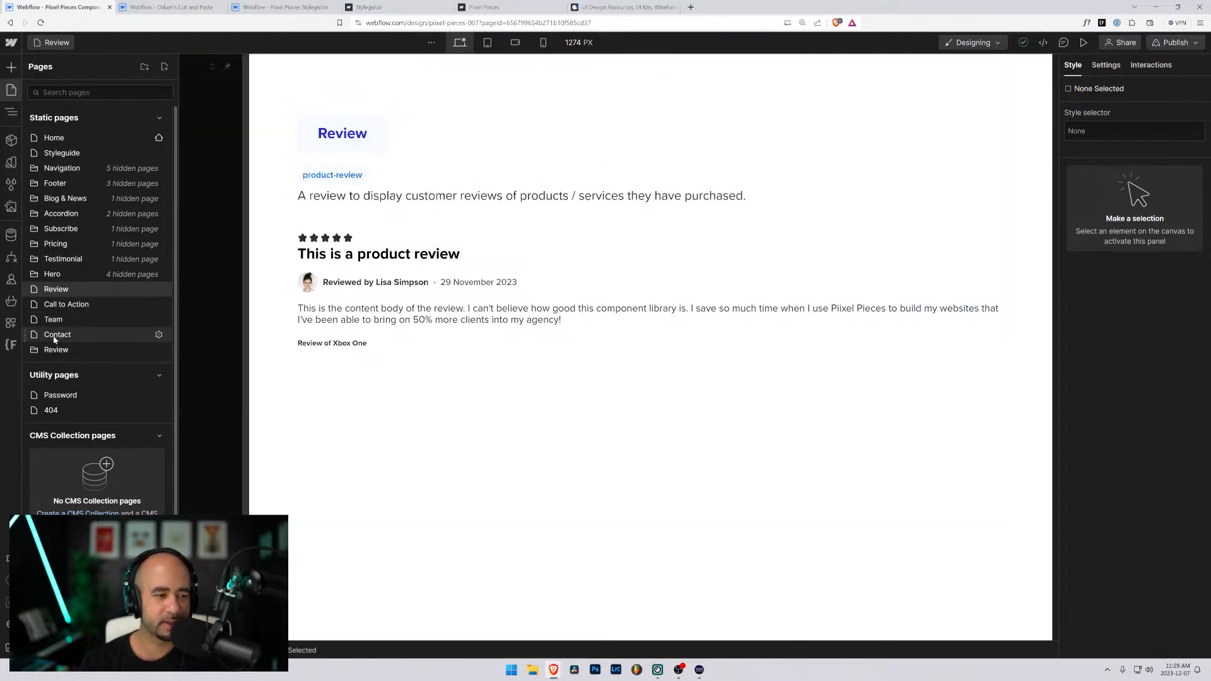
pyautogui.moveTo(25, 349); pyautogui.dragTo(27, 289)
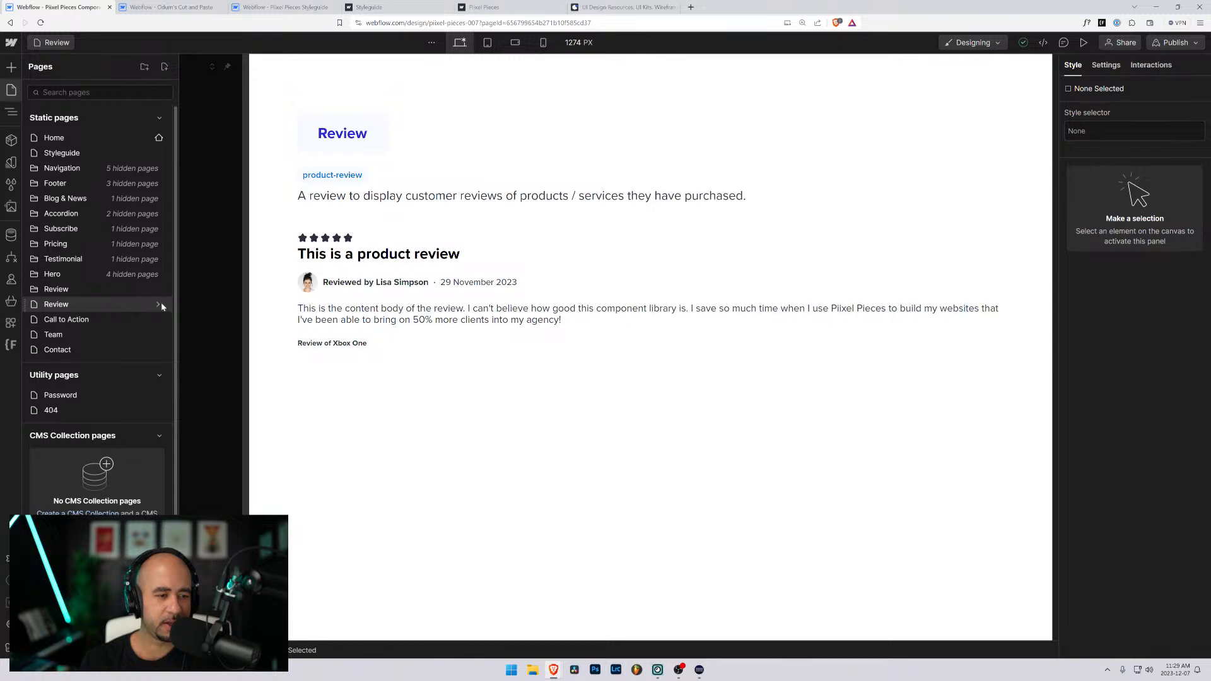
# - Assign the Review page to the Review parent folder in its page settings
pyautogui.click(159, 304)
pyautogui.click(286, 171)
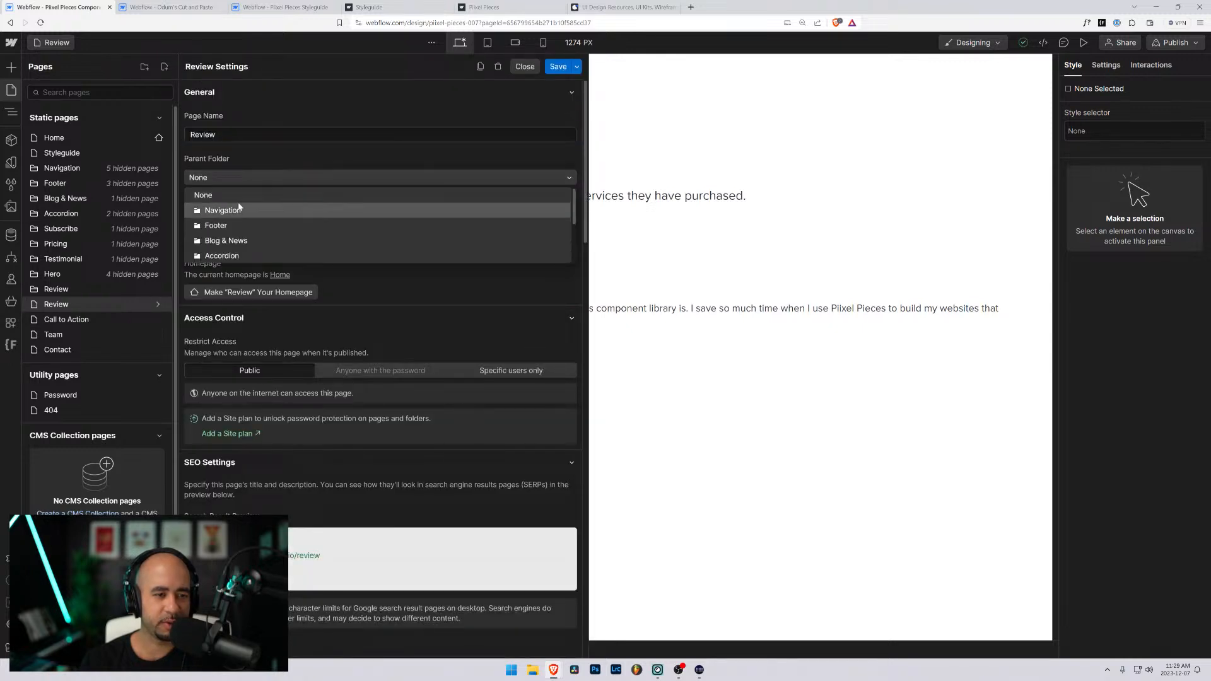
pyautogui.scroll(-3, 253, 233)
pyautogui.click(227, 256)
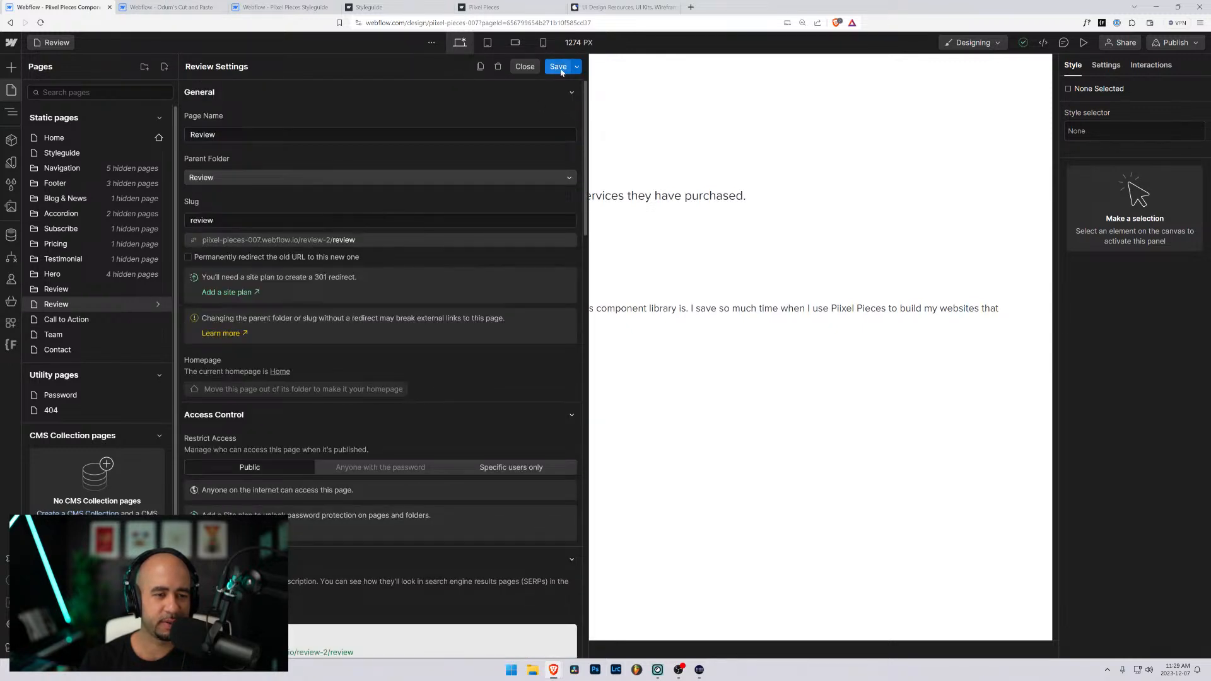
# - Rename the page Review 1 with the slug review-1 and save its settings
pyautogui.click(240, 220)
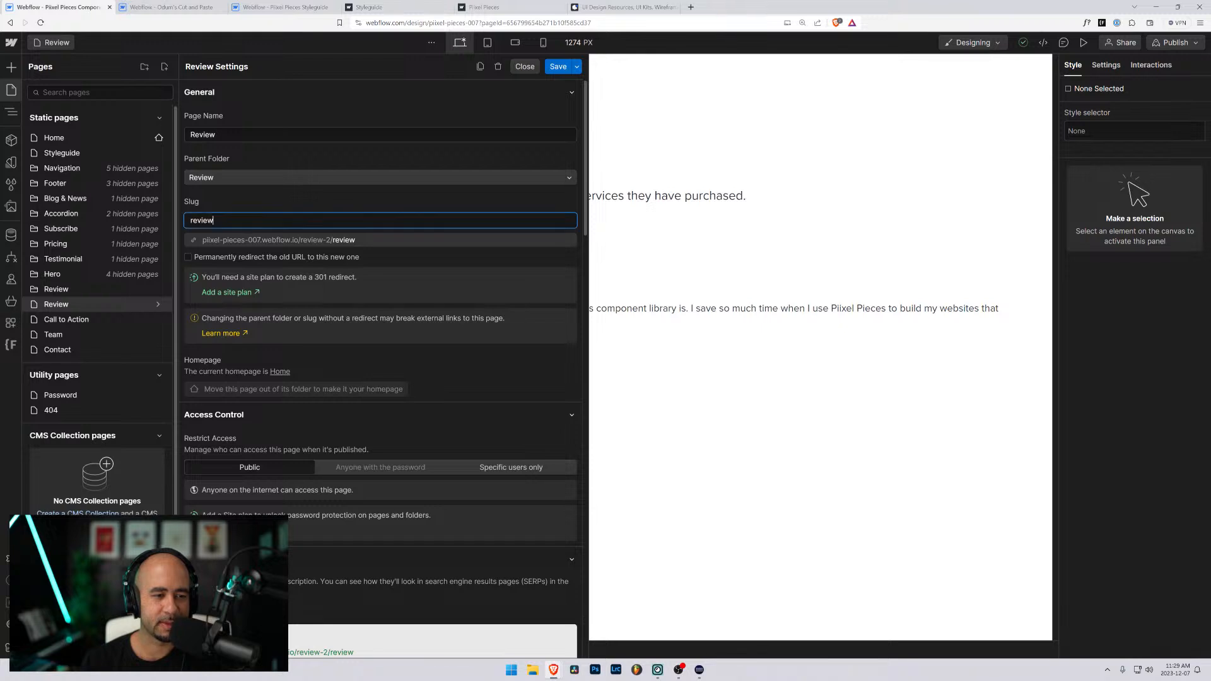
pyautogui.click(238, 135)
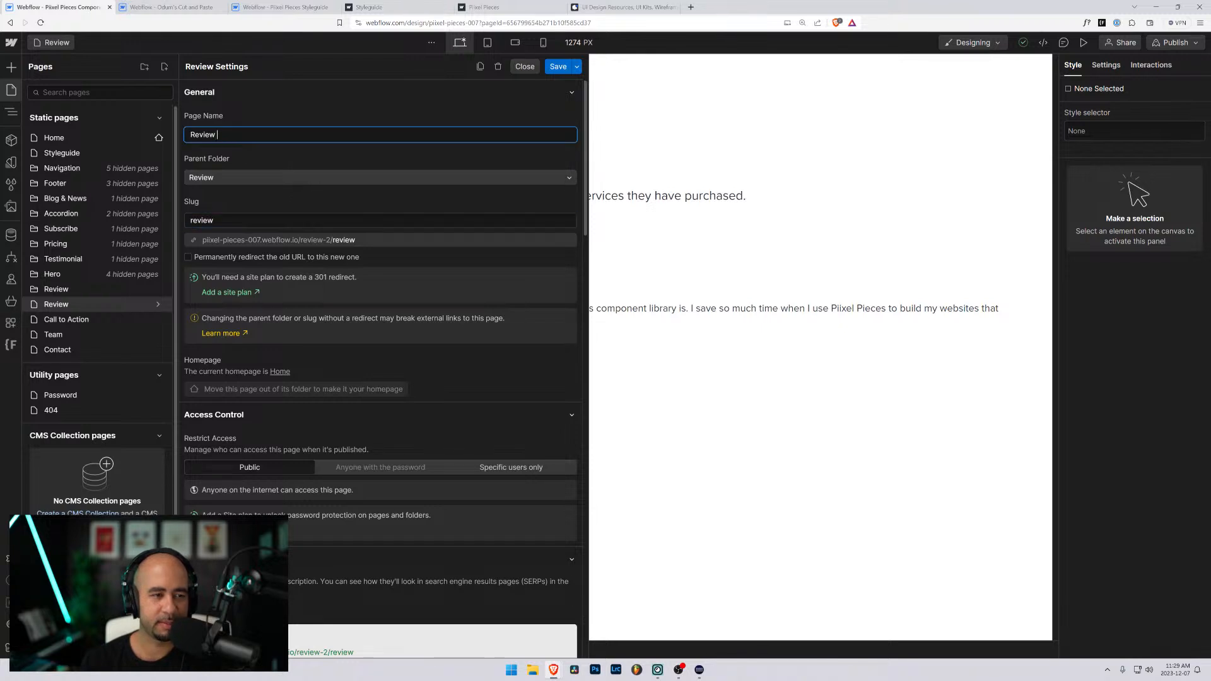
pyautogui.click(234, 221)
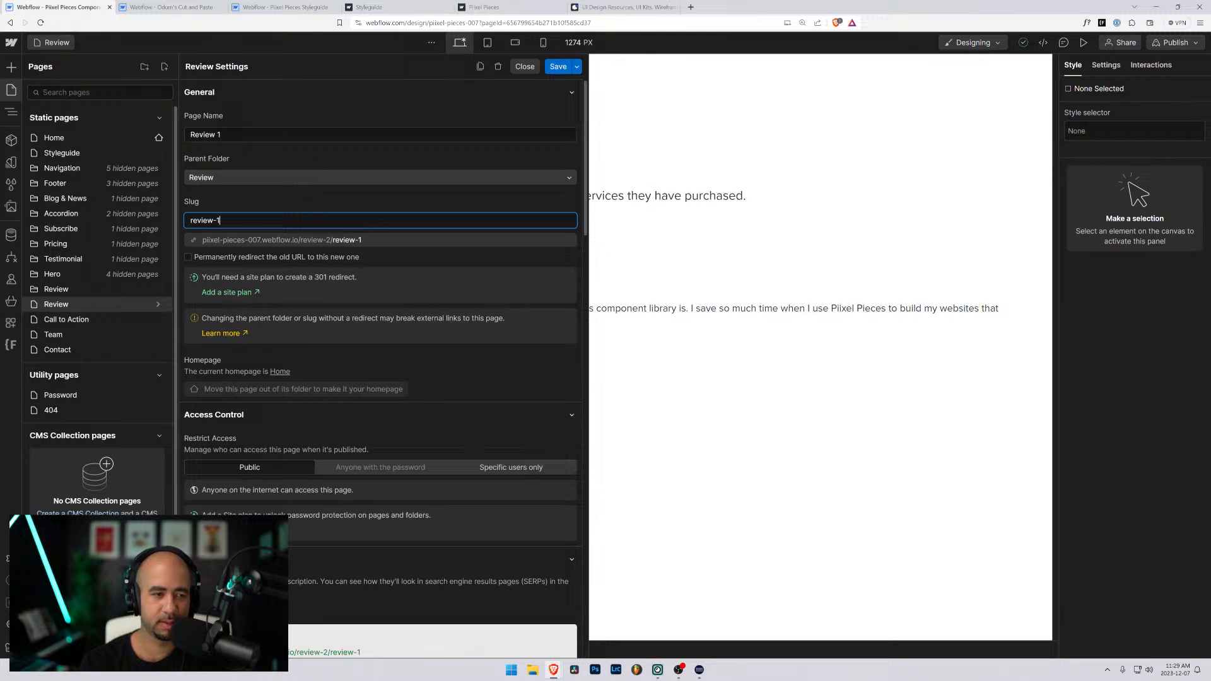
pyautogui.click(558, 66)
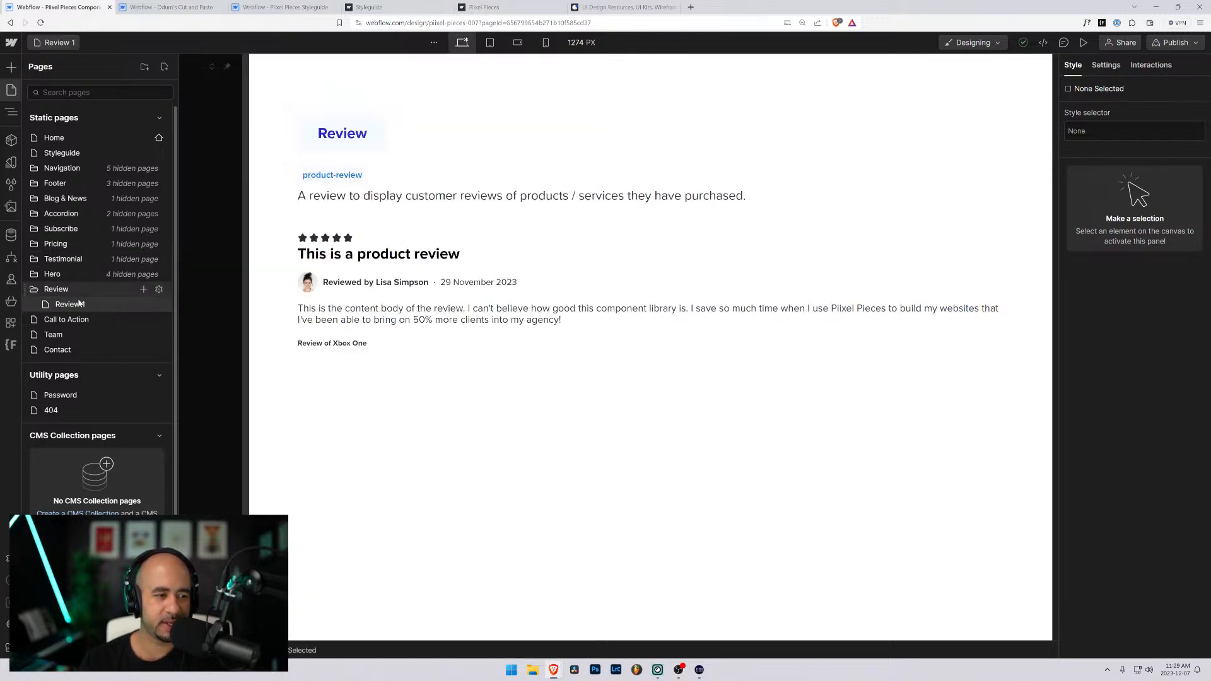
# - Set the Review folder's slug to review and save the folder
pyautogui.click(159, 289)
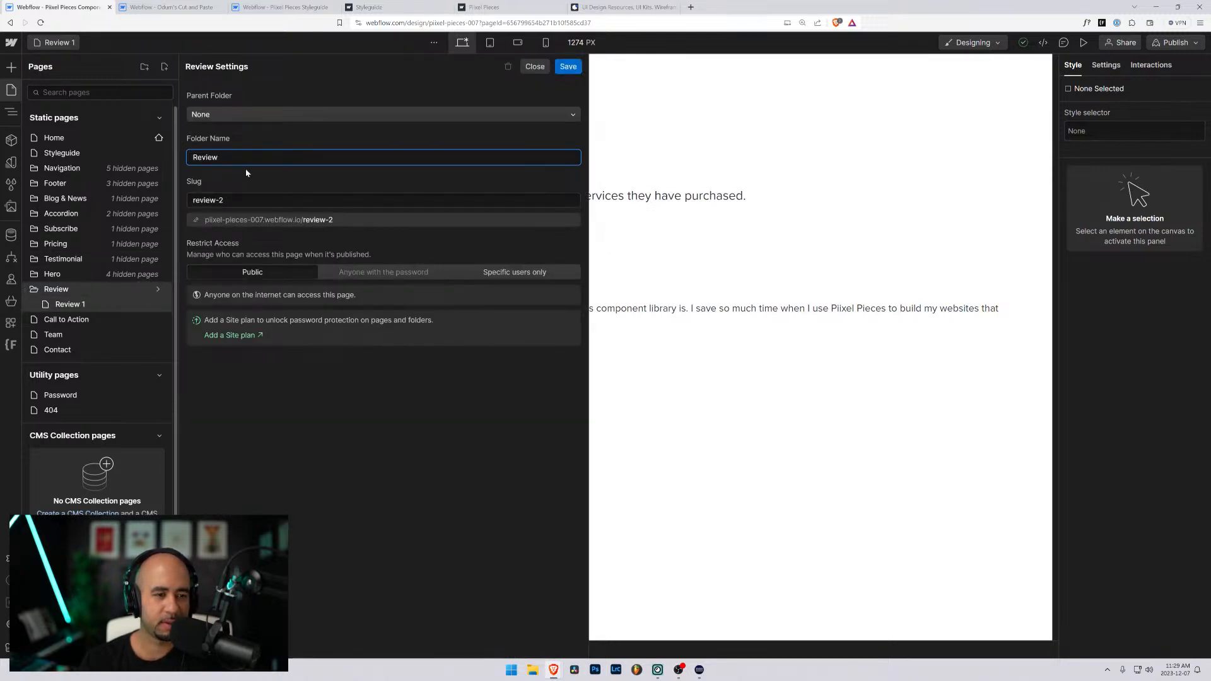
pyautogui.click(245, 200)
pyautogui.press('BackSpace')
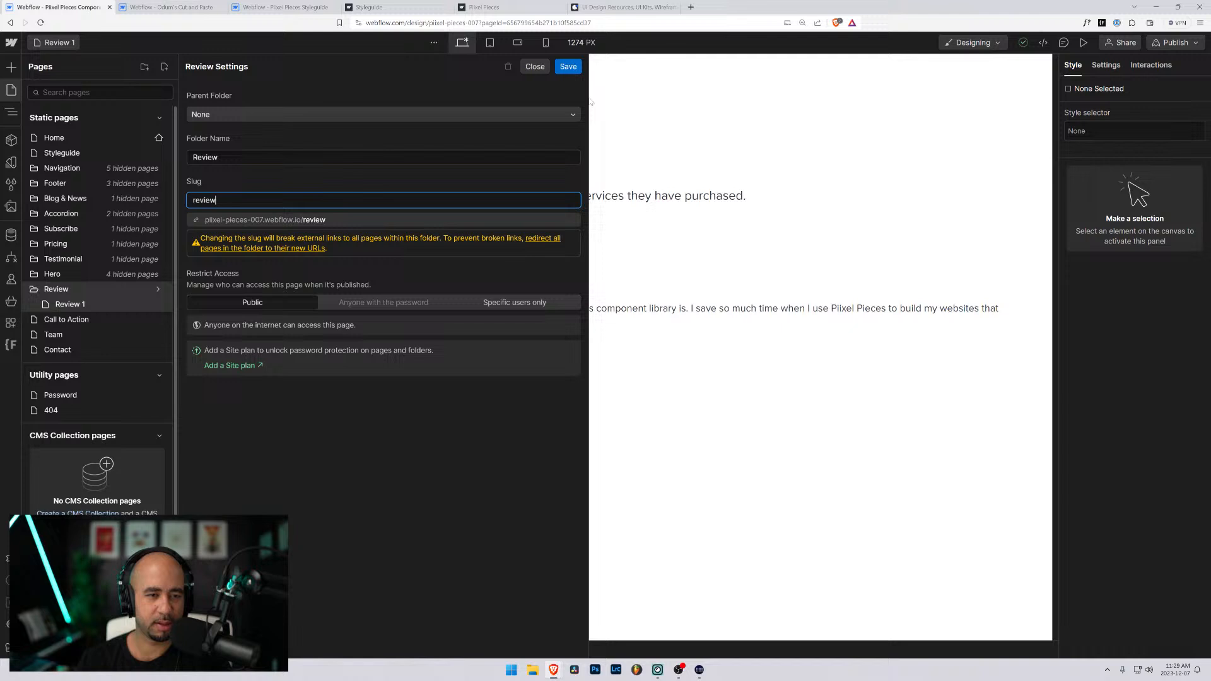
pyautogui.click(567, 66)
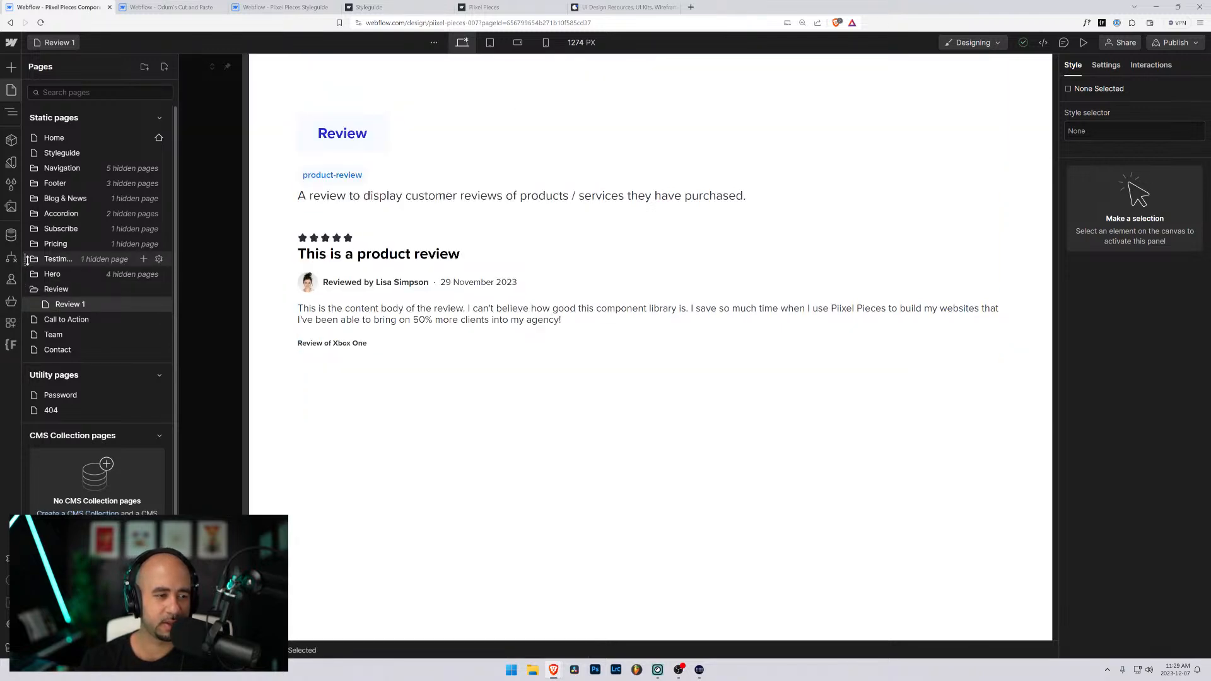
# - Open the Testimonial 1 page and copy its section-component element from main-wrapper
pyautogui.click(38, 259)
pyautogui.click(69, 274)
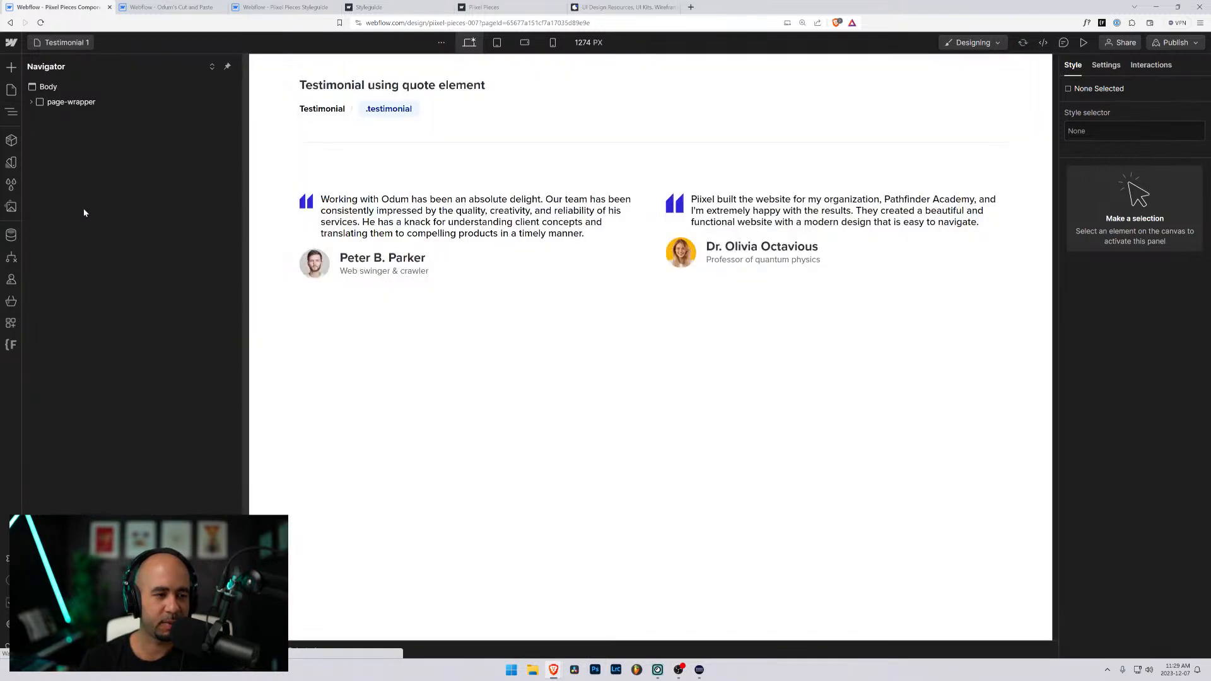
pyautogui.click(34, 104)
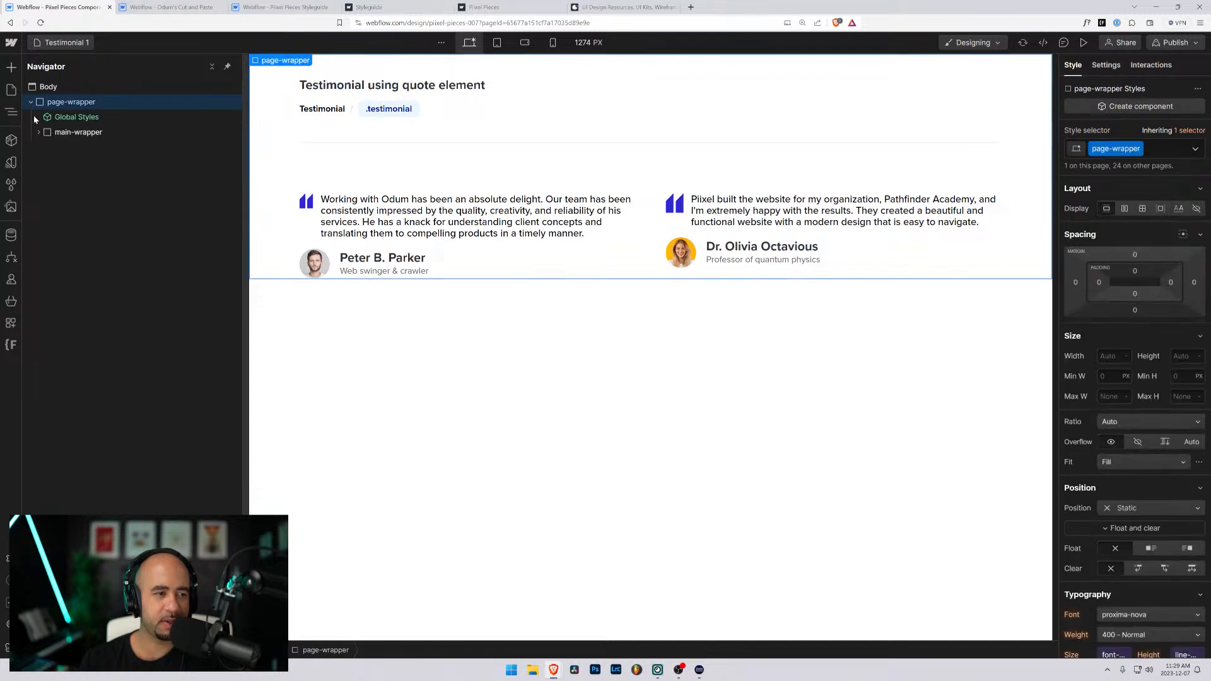
pyautogui.click(464, 118)
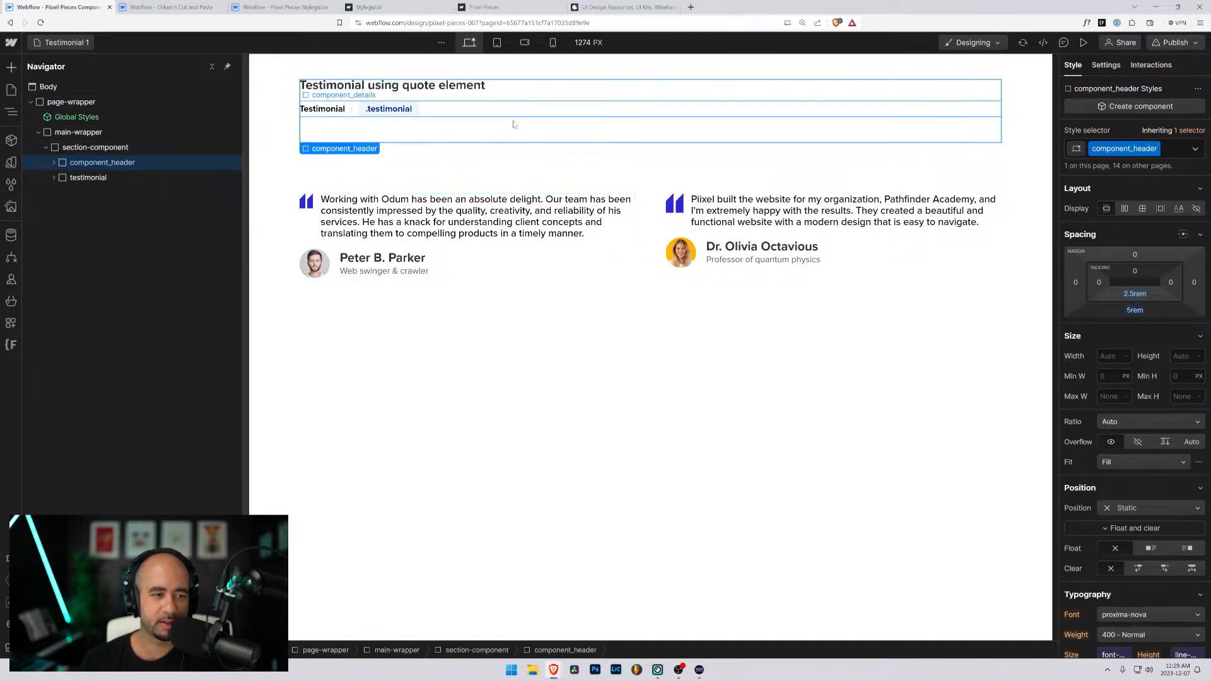
pyautogui.click(63, 147)
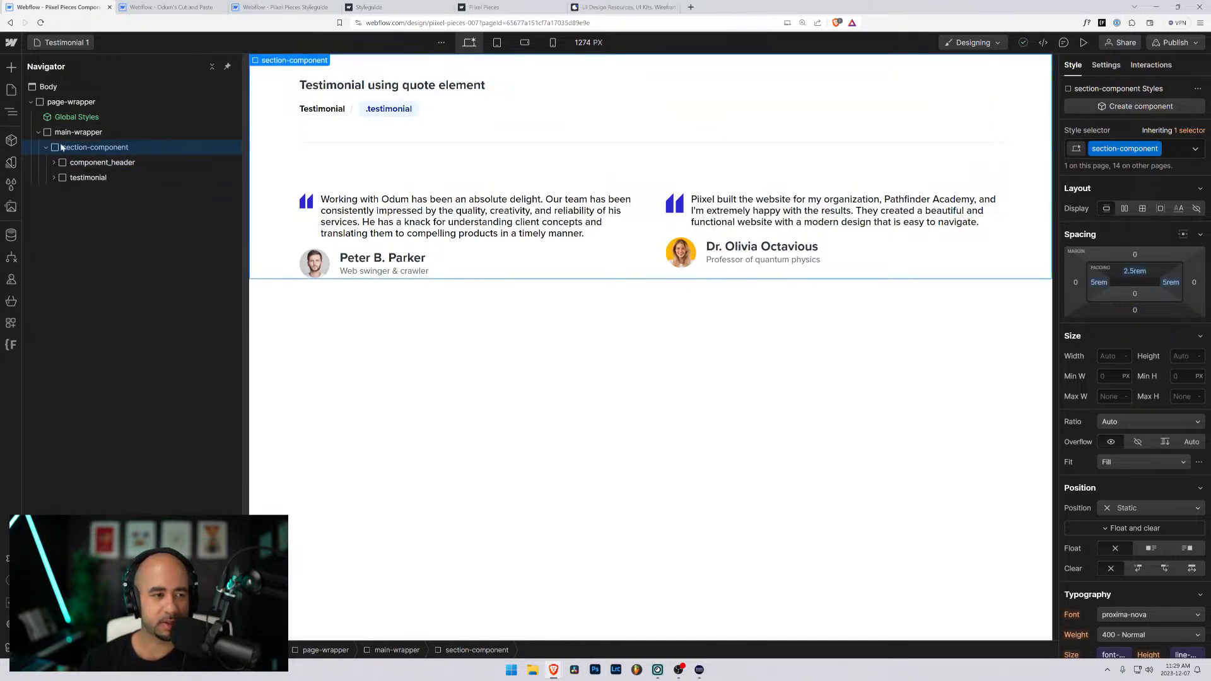
# - Return to the Review 1 page and paste the copied section-component into main-wrapper
pyautogui.click(63, 42)
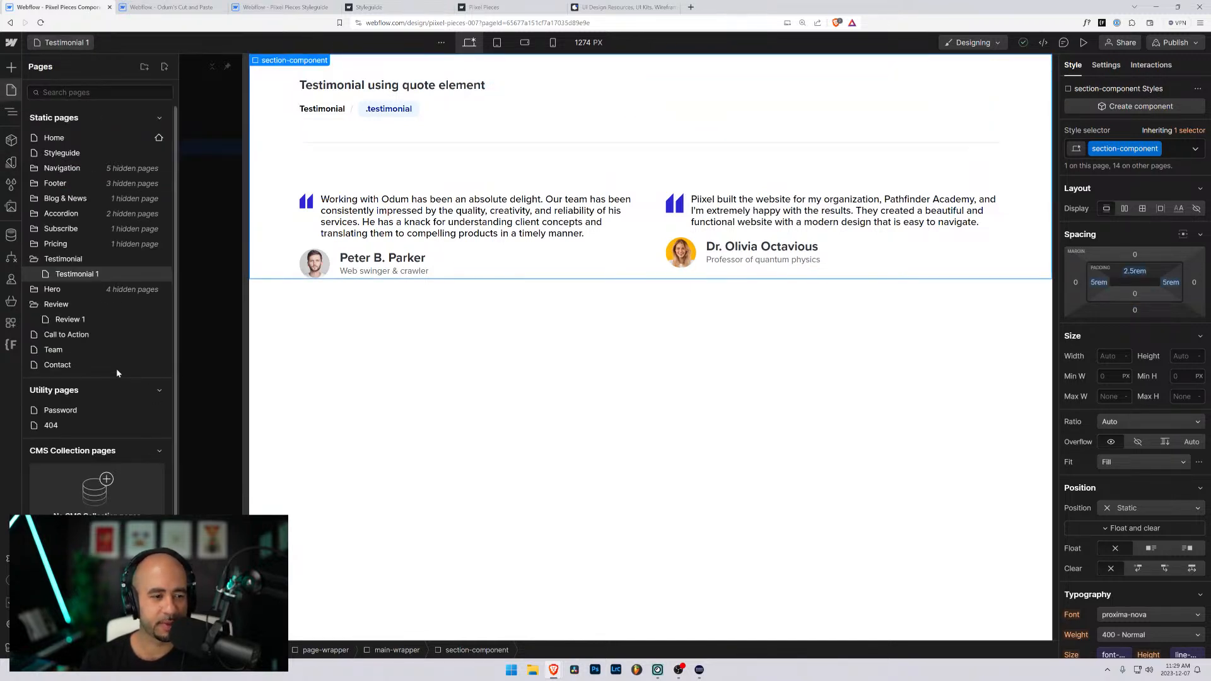
pyautogui.click(51, 319)
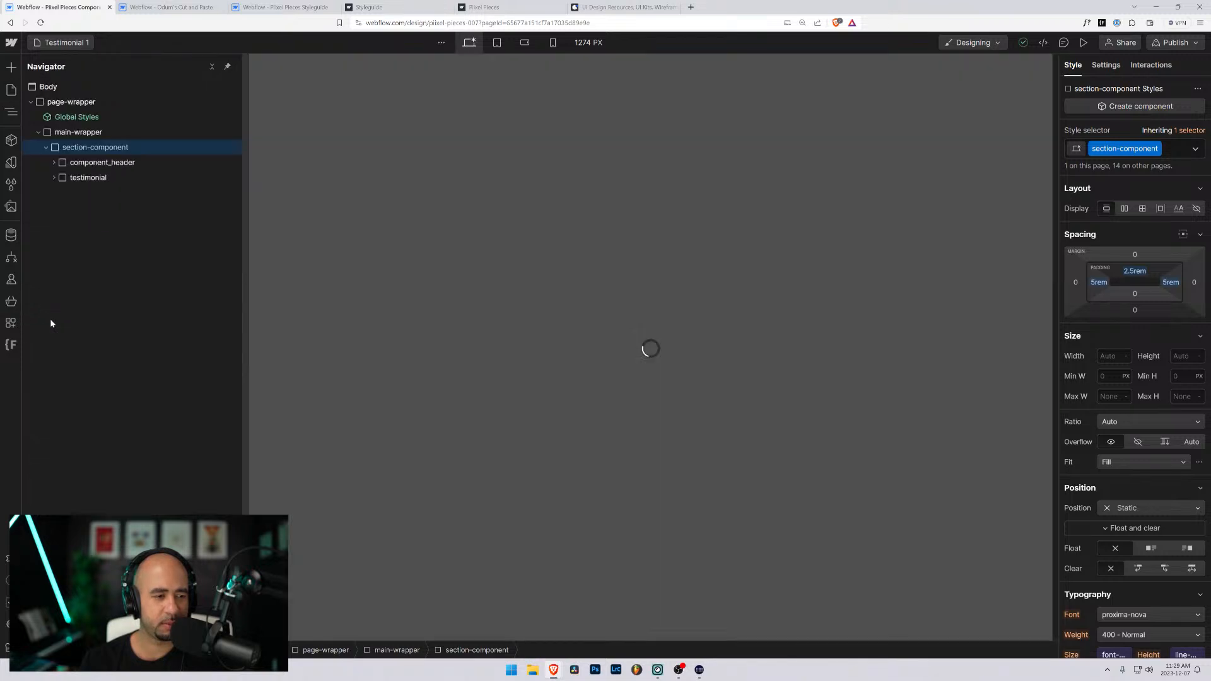
pyautogui.click(31, 102)
pyautogui.click(39, 132)
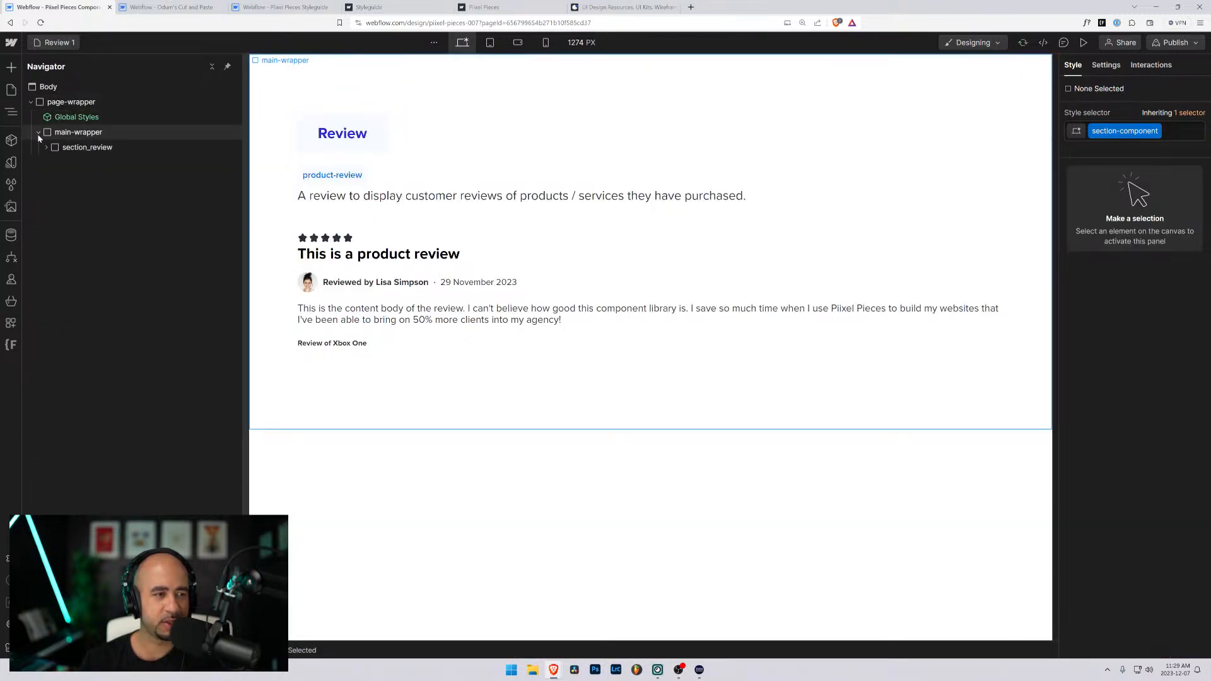
pyautogui.click(56, 138)
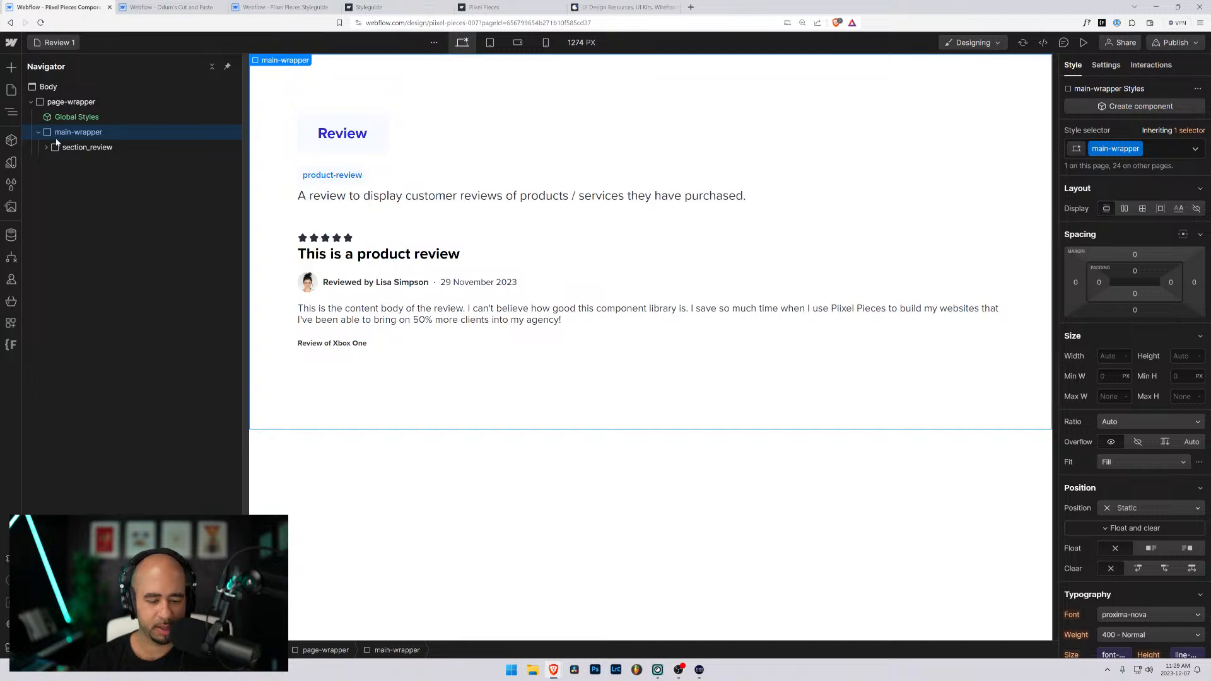
pyautogui.hotkey('ctrl', 'v')
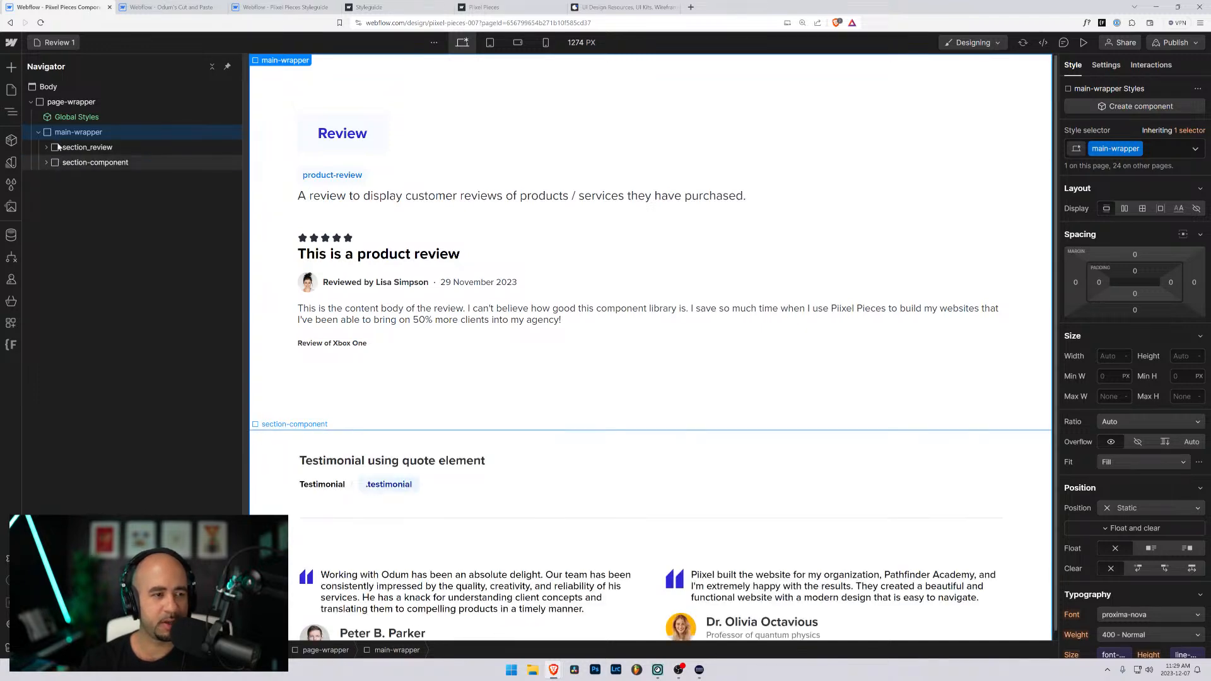
# - Place section-component above section_review in main-wrapper and delete the testimonial block inside it
pyautogui.moveTo(58, 147); pyautogui.dragTo(56, 166)
pyautogui.click(46, 147)
pyautogui.click(62, 177)
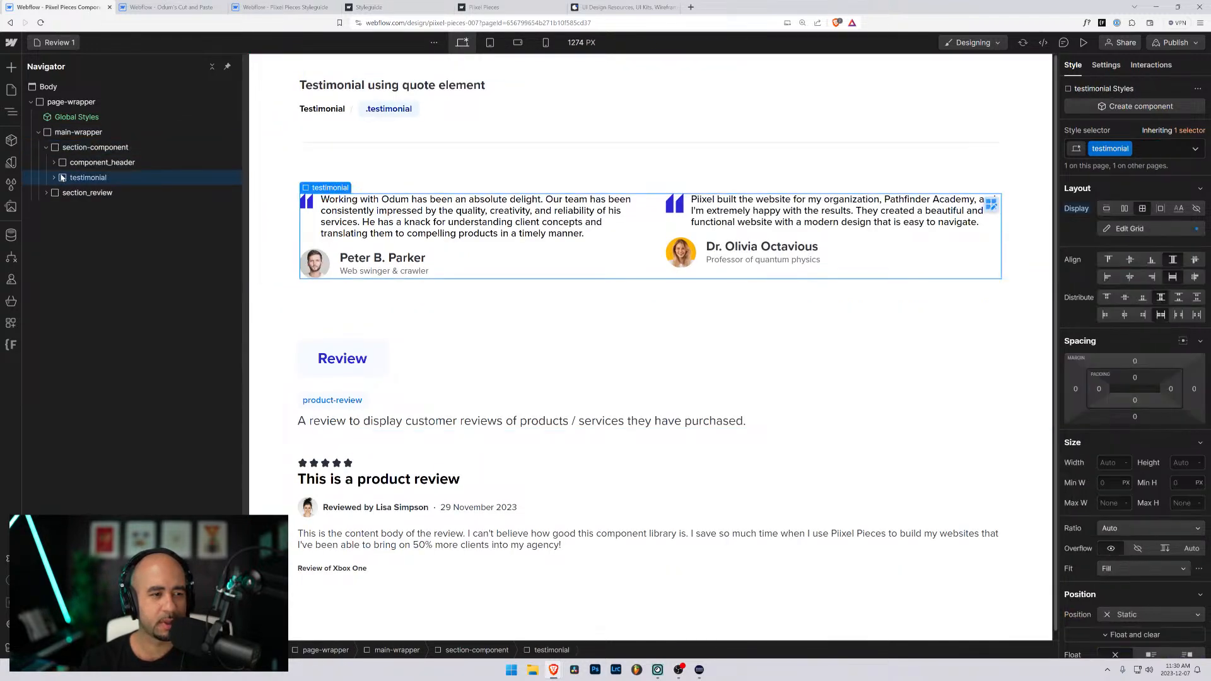
pyautogui.press('Delete')
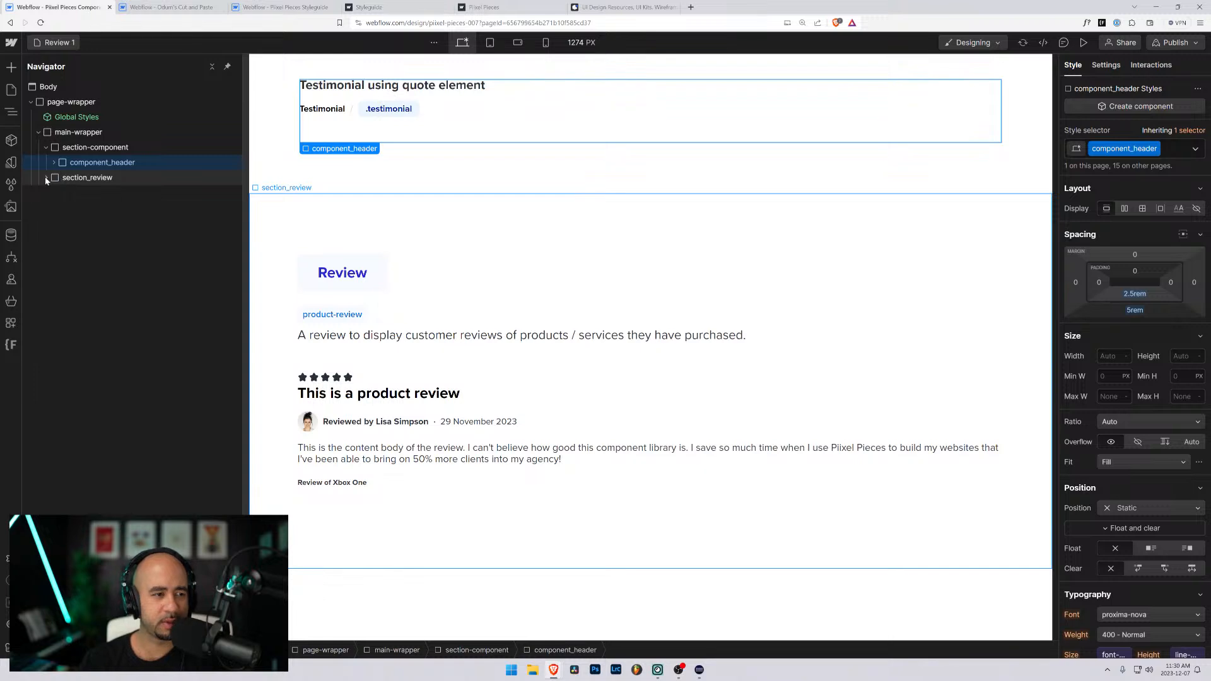
# - Move the product-review block out of section_review into section-component, directly below component_header
pyautogui.click(46, 177)
pyautogui.click(53, 192)
pyautogui.click(62, 207)
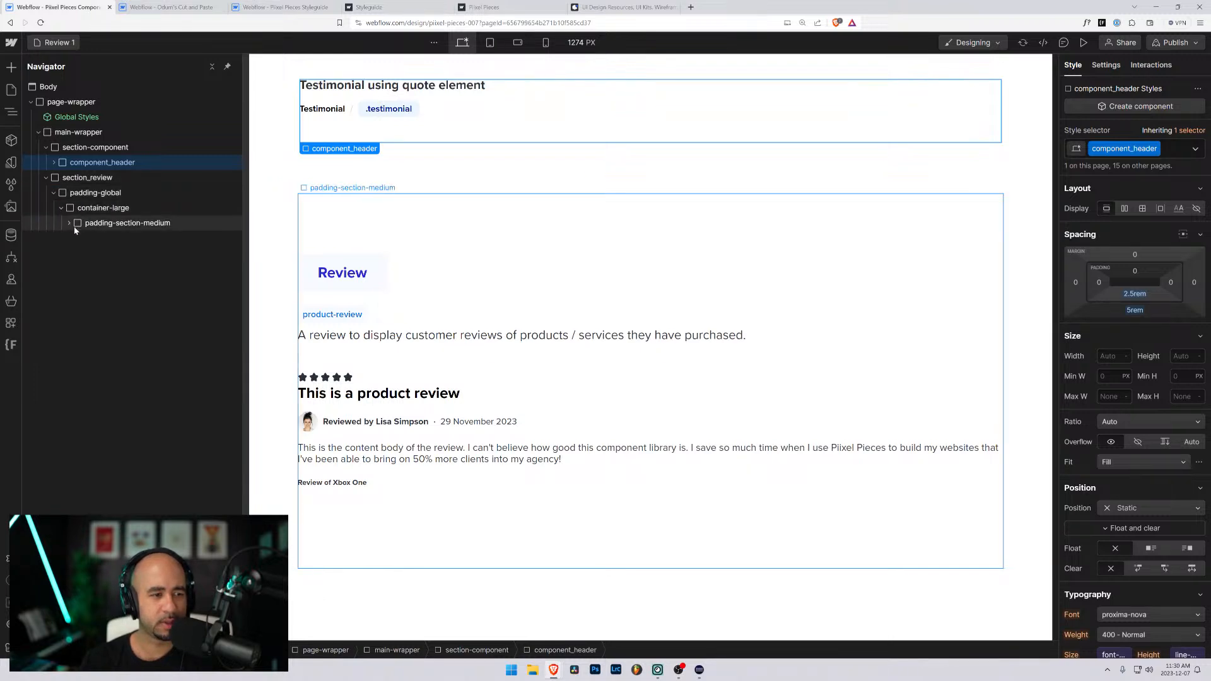
pyautogui.click(69, 223)
pyautogui.click(76, 253)
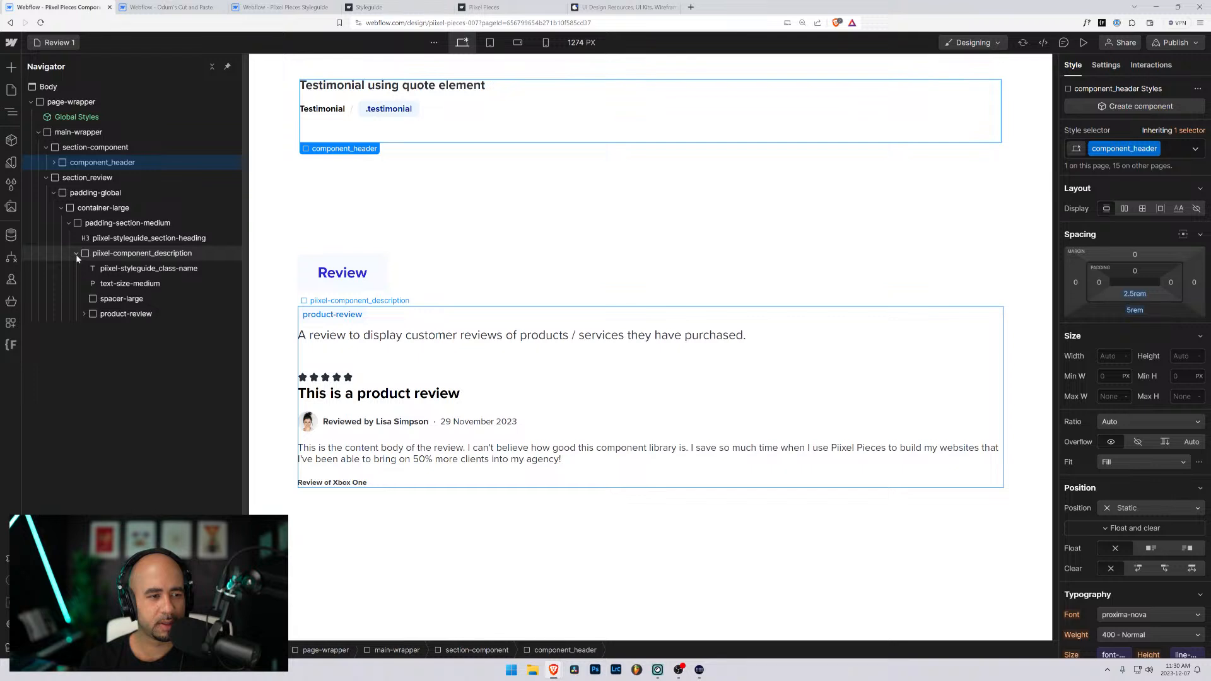
pyautogui.click(75, 253)
pyautogui.click(90, 255)
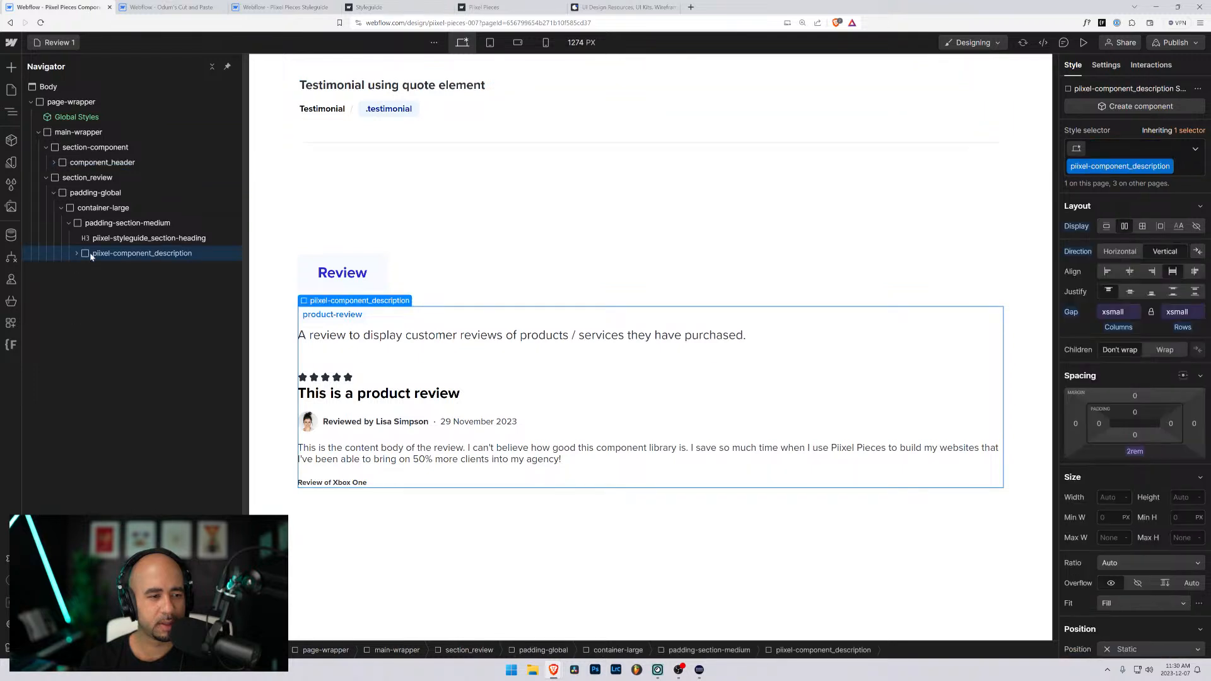
pyautogui.click(100, 315)
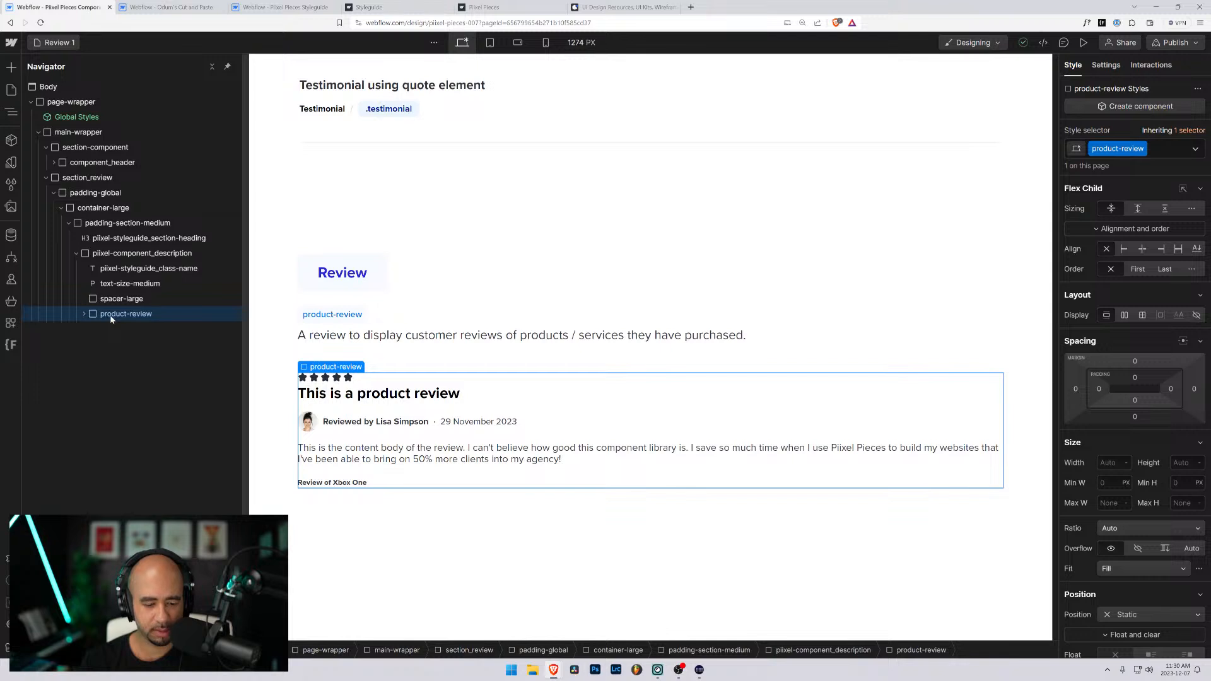
pyautogui.moveTo(95, 297); pyautogui.dragTo(70, 181)
# - Delete the leftover section_review element from the Review 1 page
pyautogui.click(63, 196)
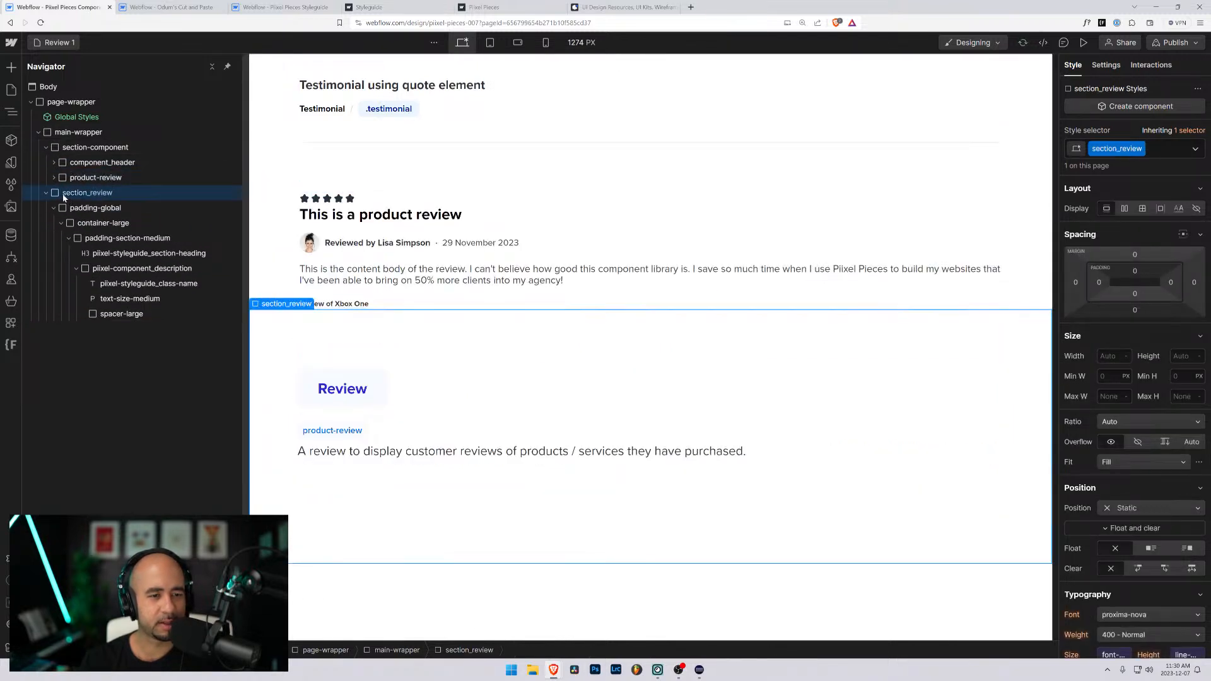
pyautogui.press('Delete')
pyautogui.click(514, 360)
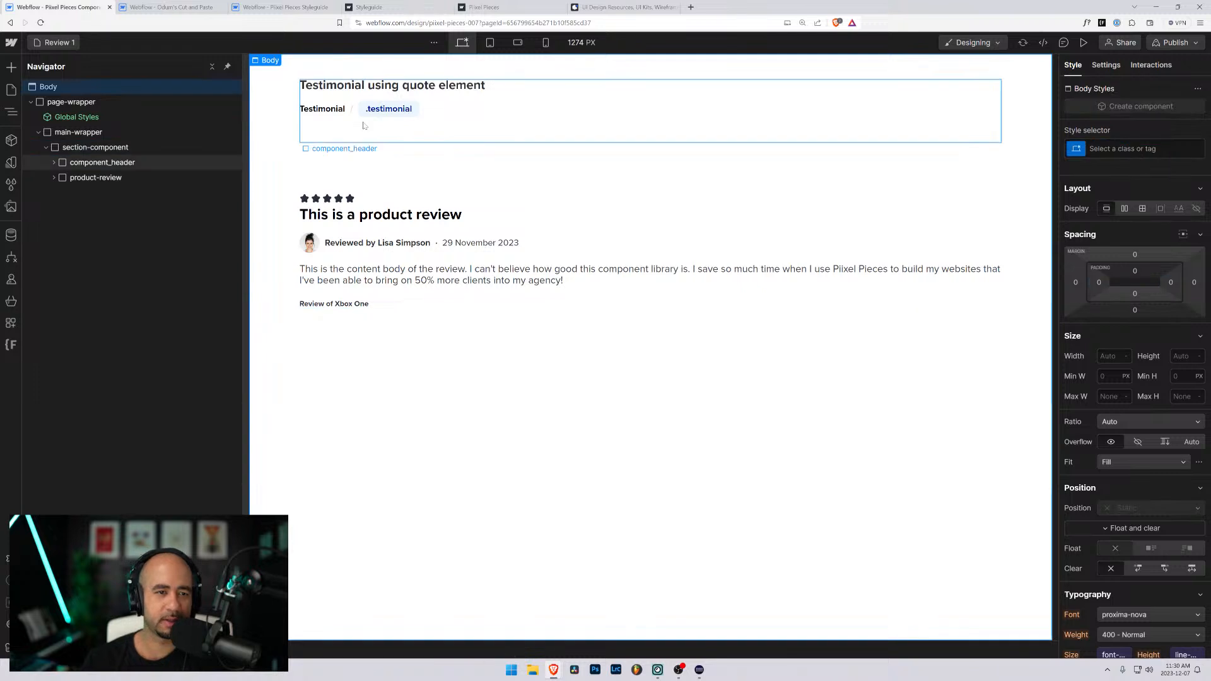
# - Change the component header's title text to "Product or service review"
pyautogui.doubleClick(355, 85)
pyautogui.write('R')
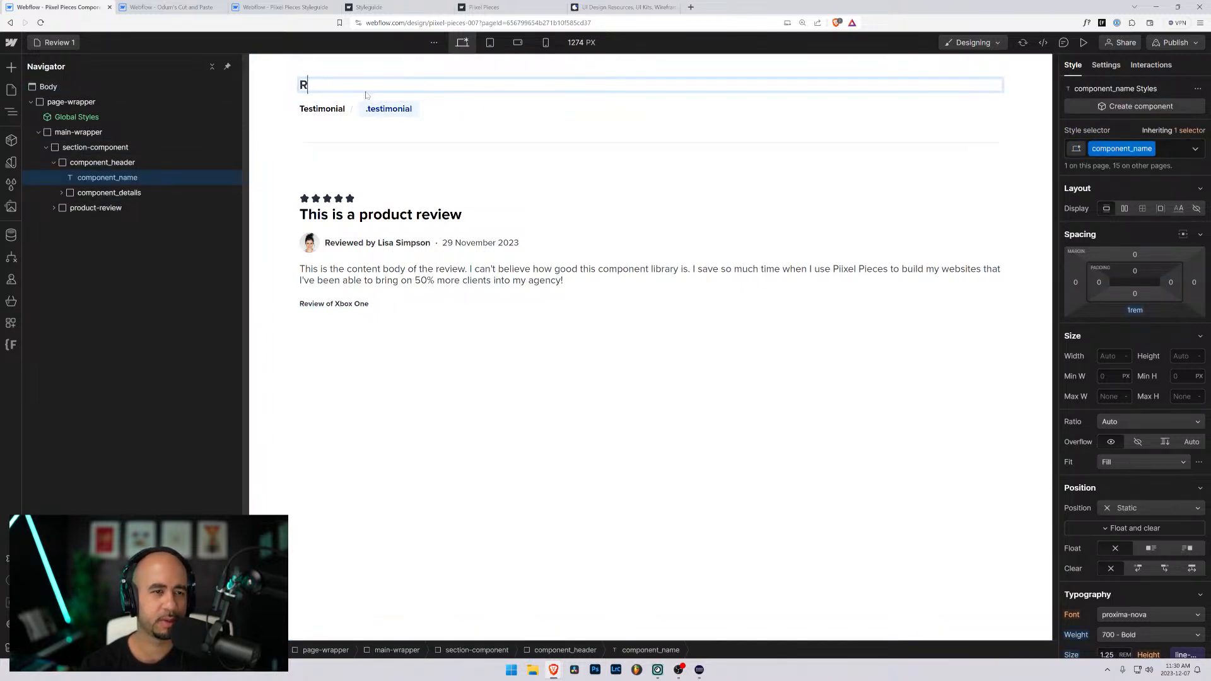
pyautogui.write('eviewProduct')
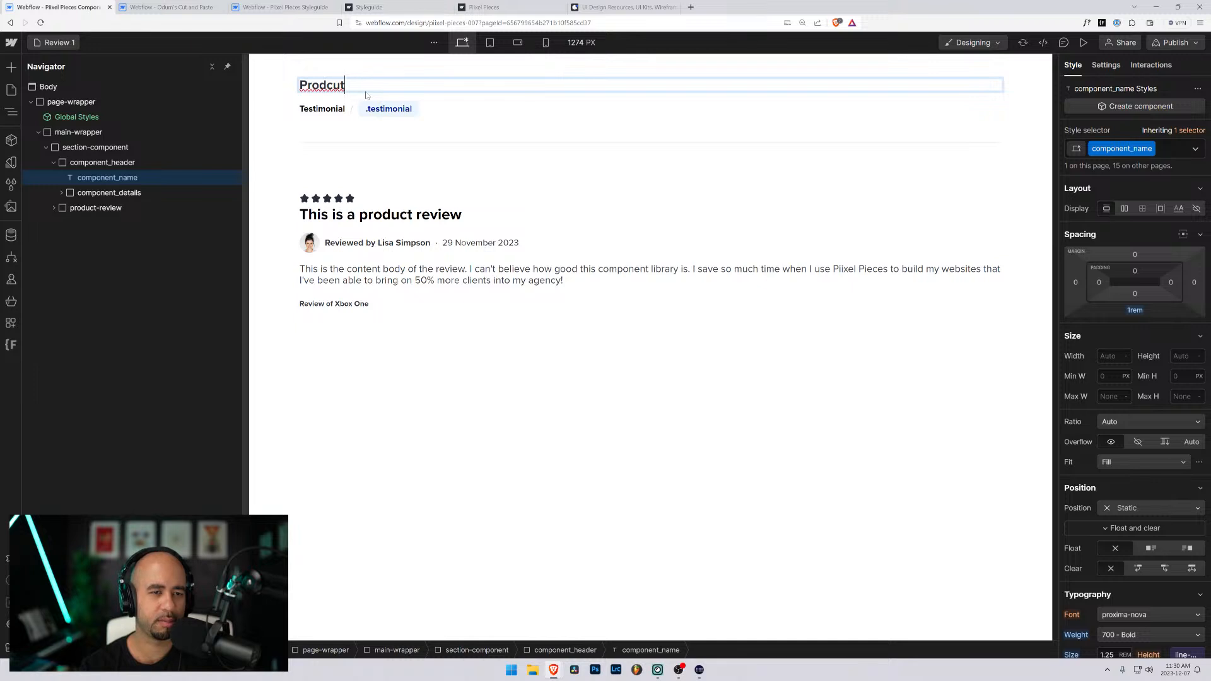
pyautogui.press('BackSpace')
pyautogui.press('BackSpace')
pyautogui.press('BackSpace')
pyautogui.write('uct')
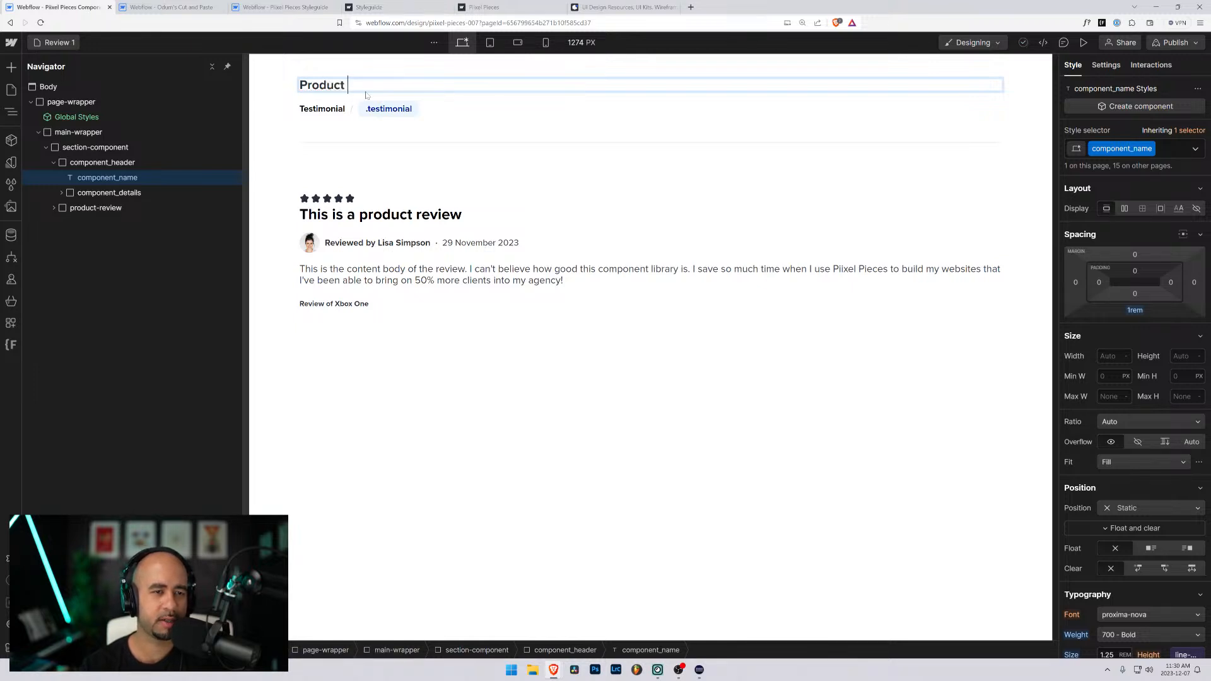
pyautogui.write('/or ser')
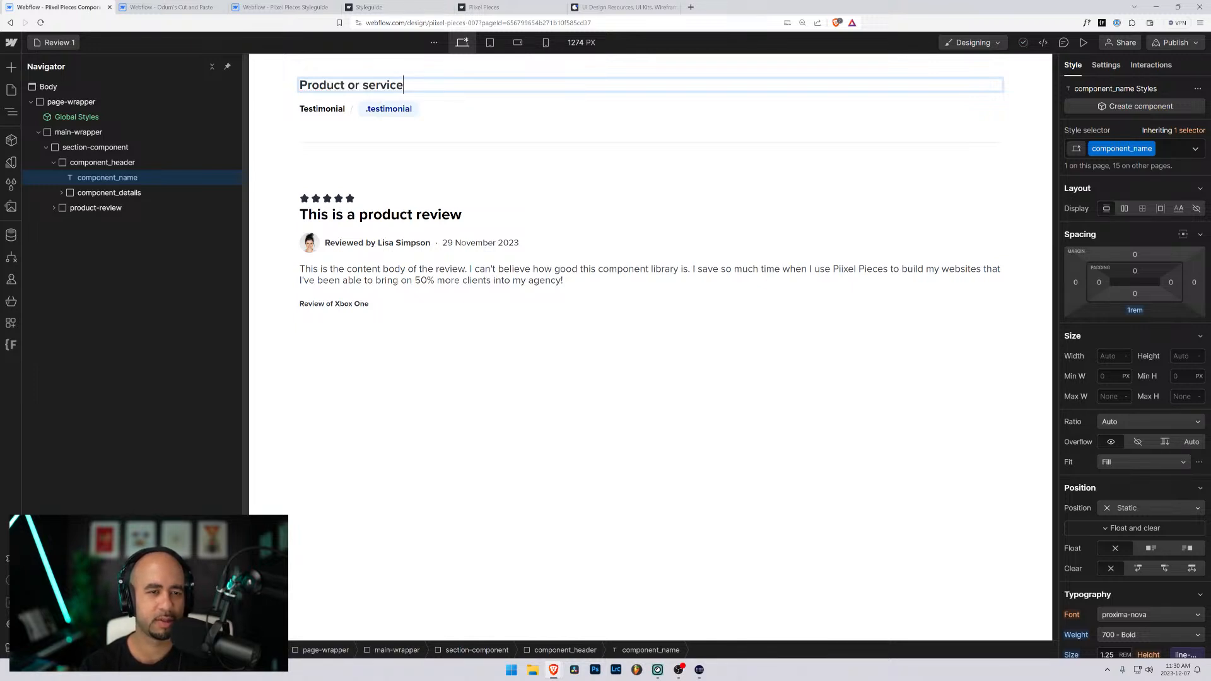
pyautogui.write('iew')
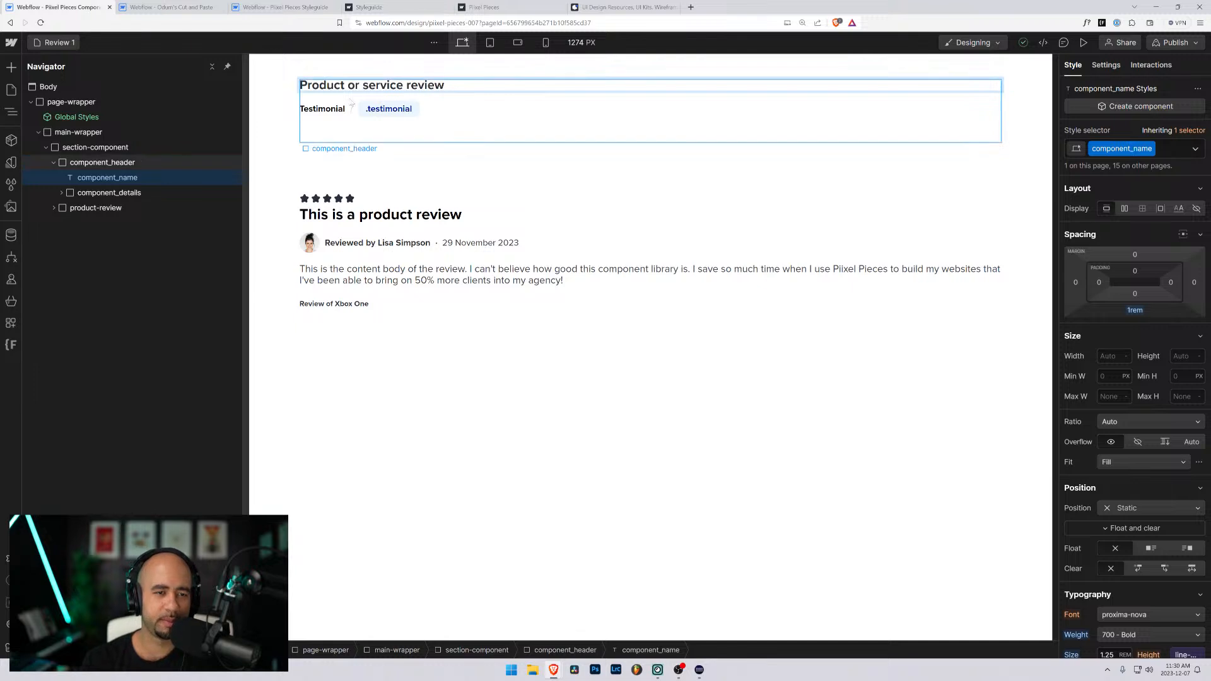
# - Change the component header's category text to "Review"
pyautogui.doubleClick(328, 110)
pyautogui.hotkey('ctrl', 'a')
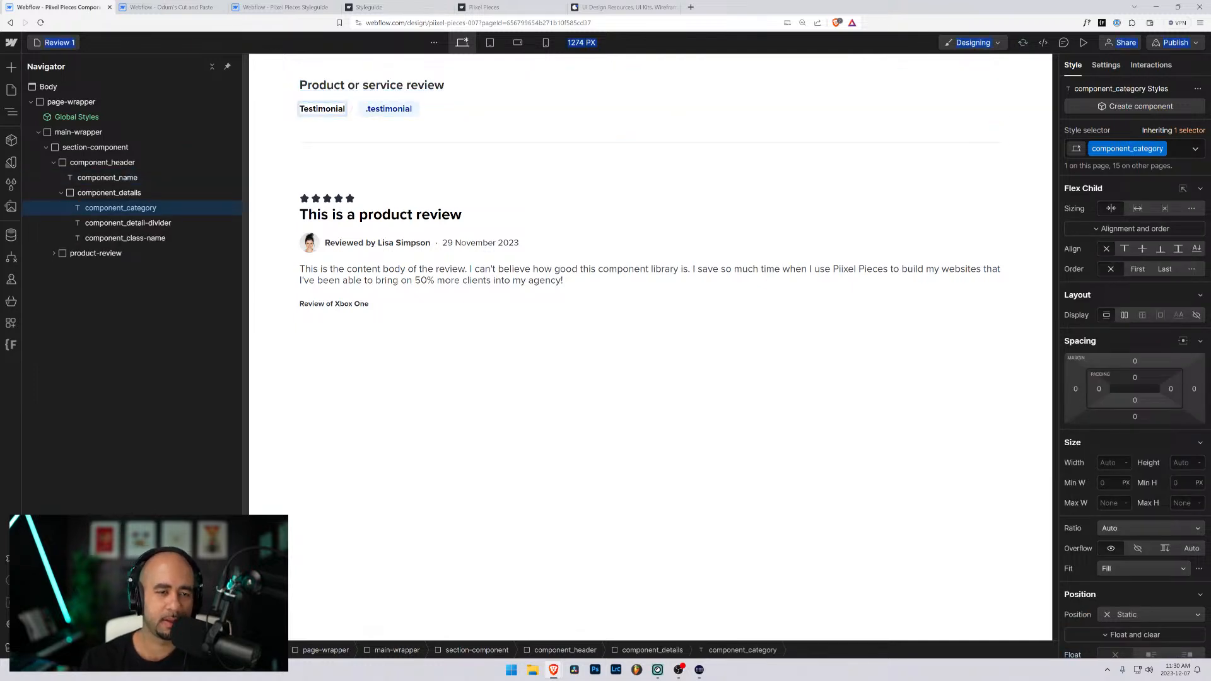
pyautogui.hotkey('ctrl', 'a')
pyautogui.write('Review')
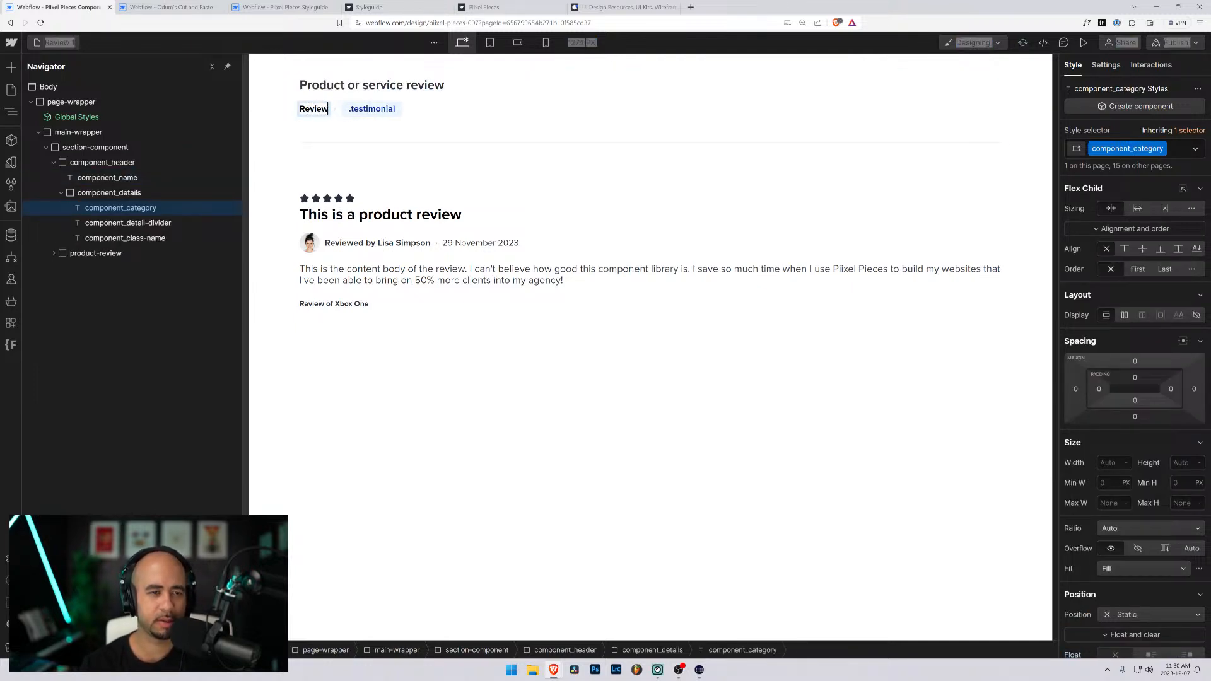
# - Change the component header's class-name text to ".product-review"
pyautogui.doubleClick(362, 109)
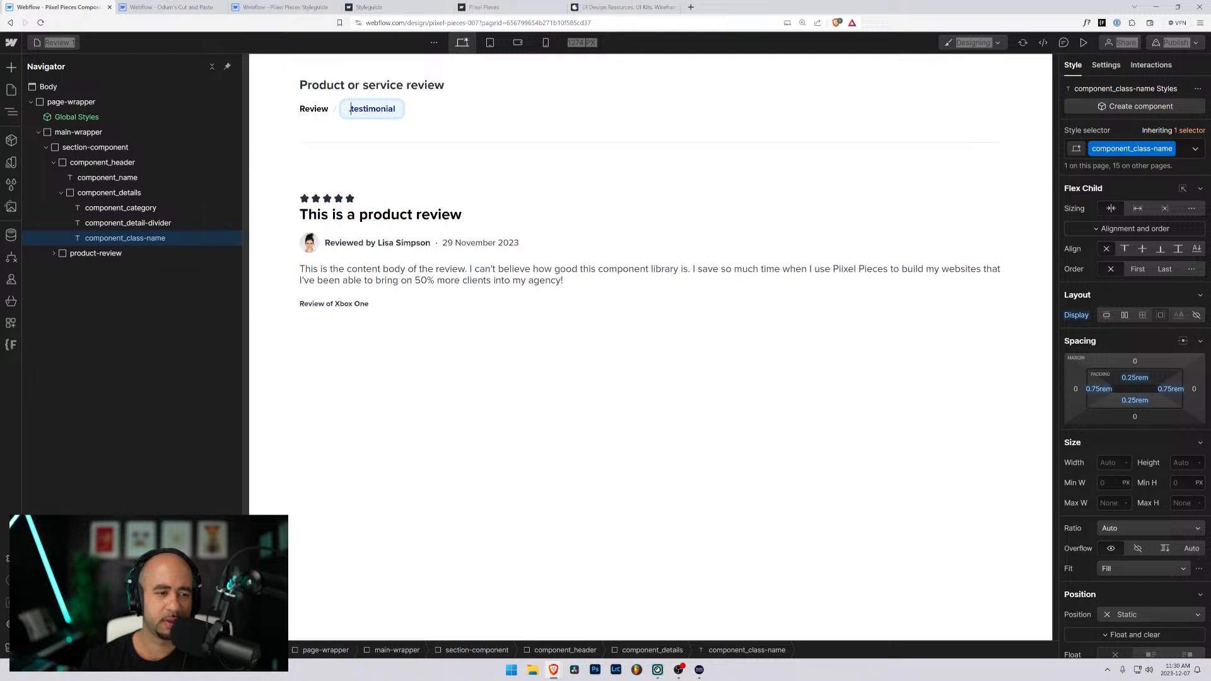
pyautogui.moveTo(350, 109); pyautogui.dragTo(395, 108)
pyautogui.write('.p')
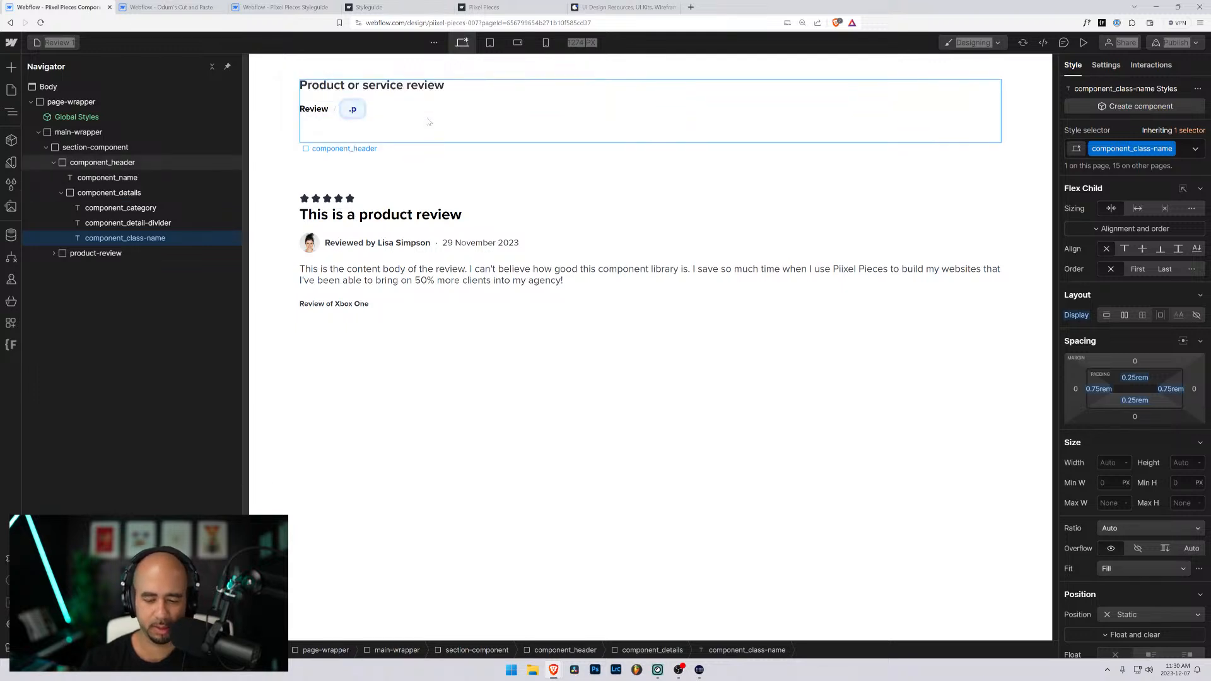
pyautogui.write('rocd')
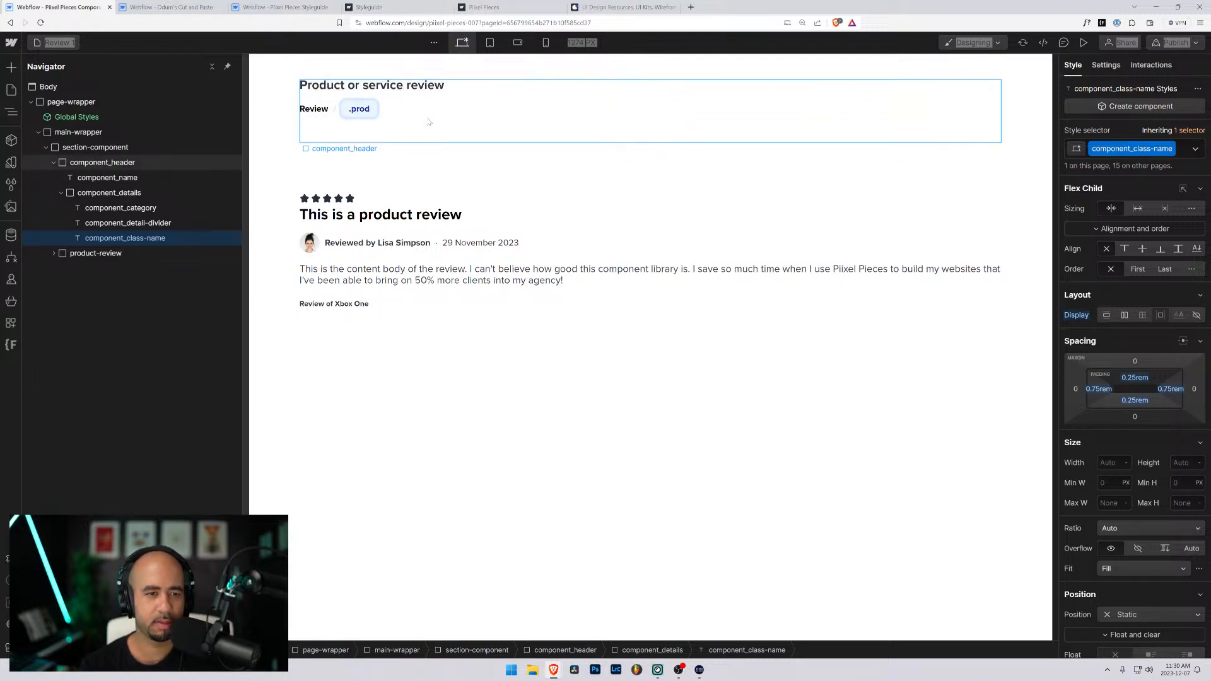
pyautogui.write('uct-re')
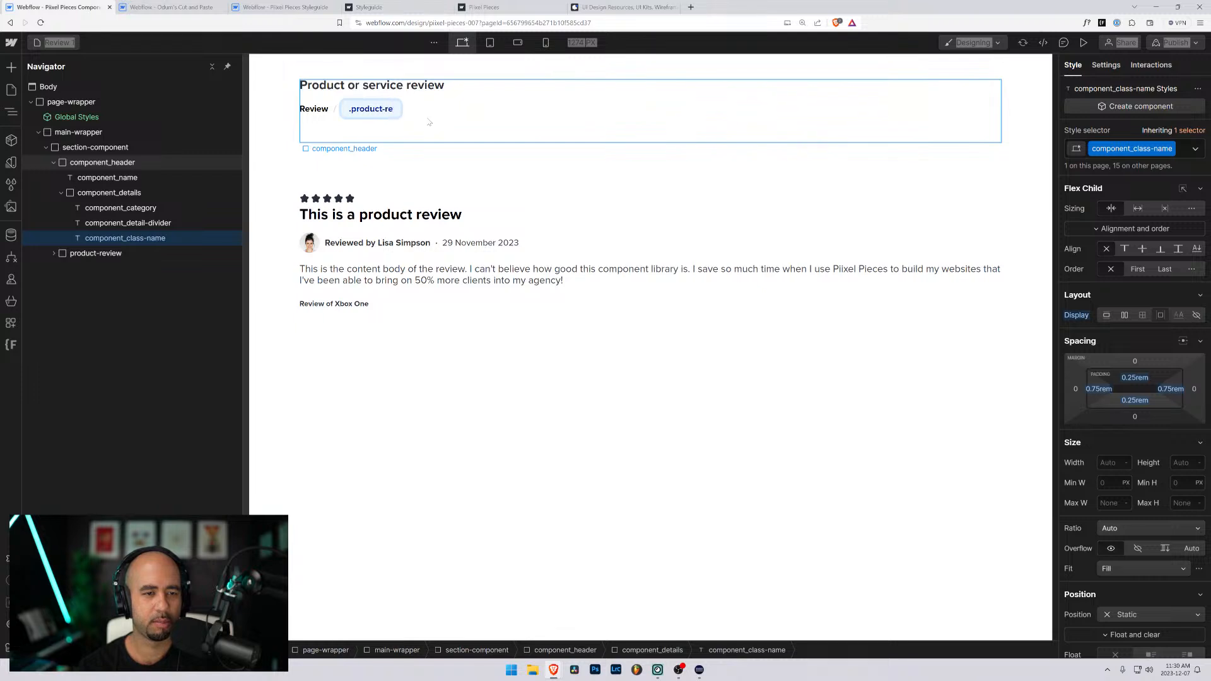
pyautogui.write('view')
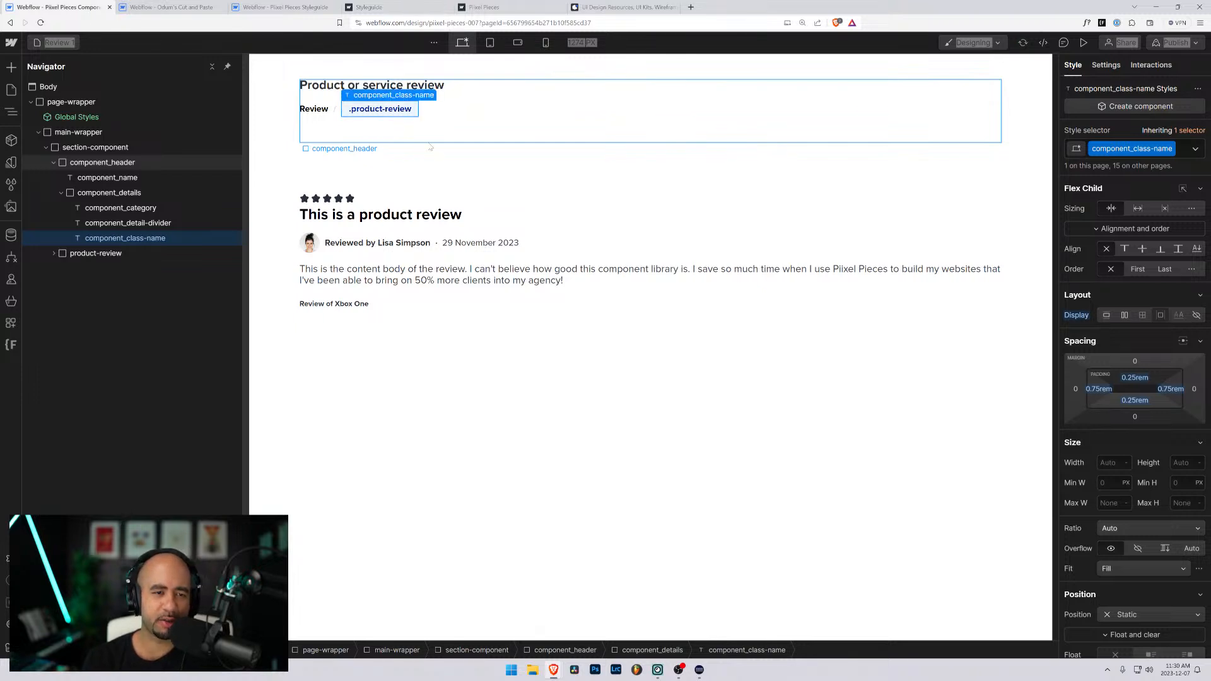
pyautogui.click(429, 123)
pyautogui.click(280, 180)
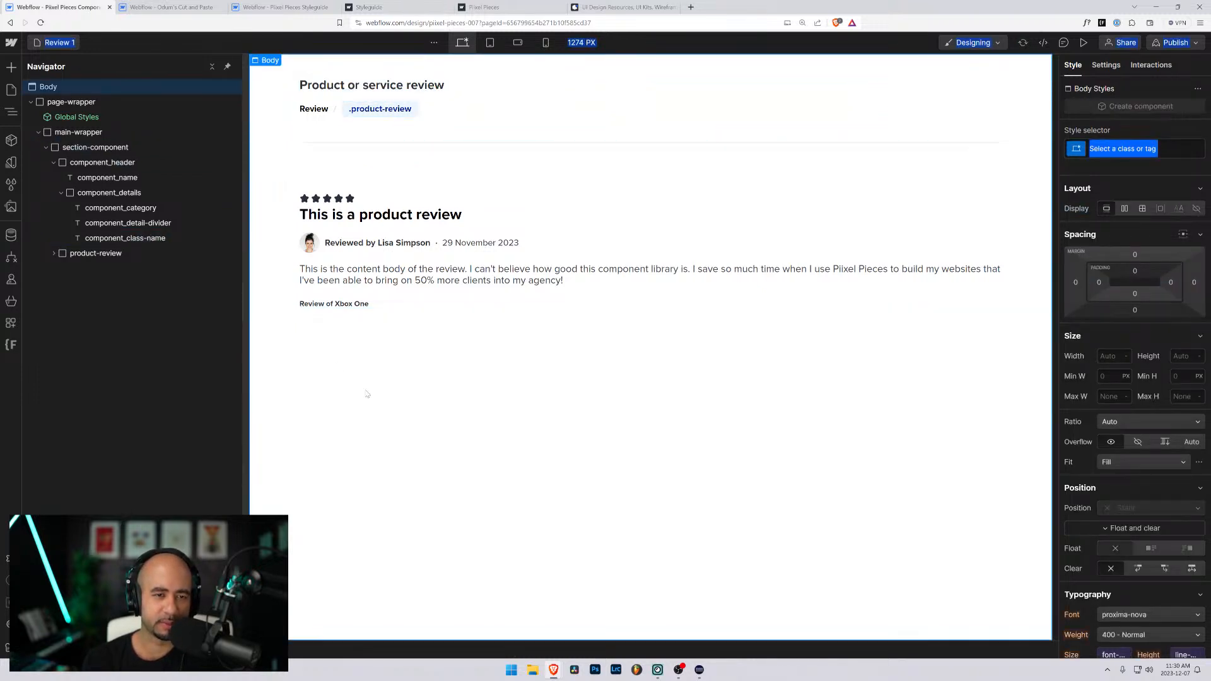
pyautogui.click(671, 337)
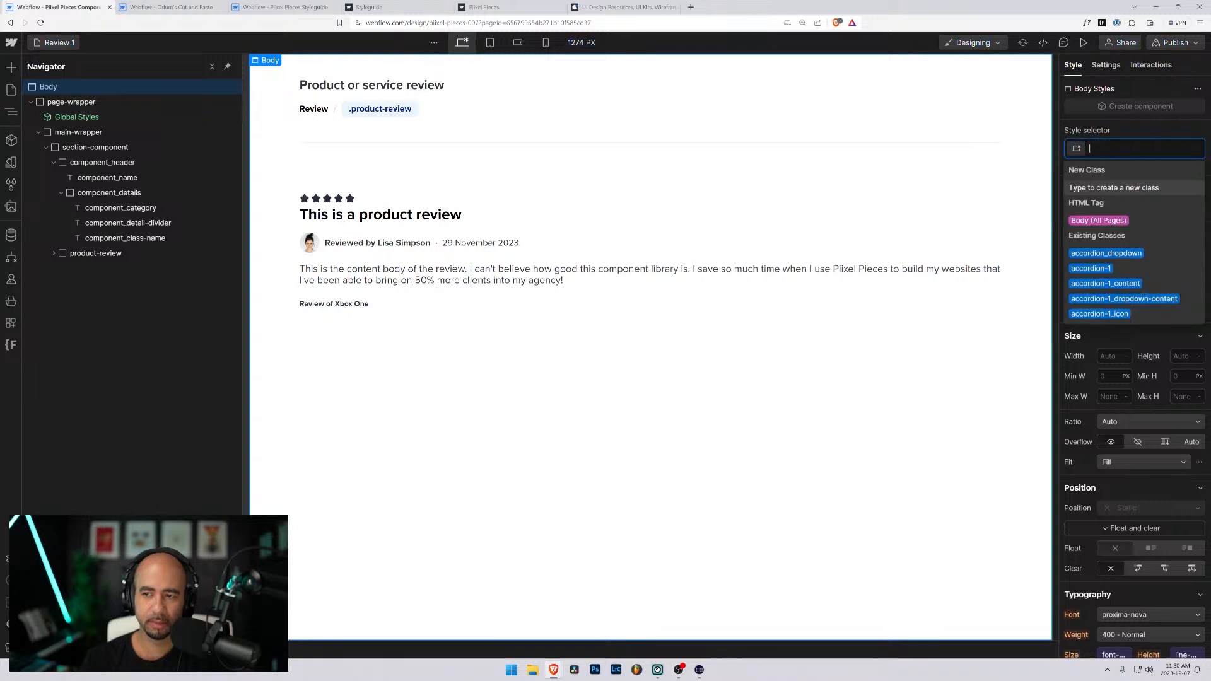
pyautogui.click(504, 281)
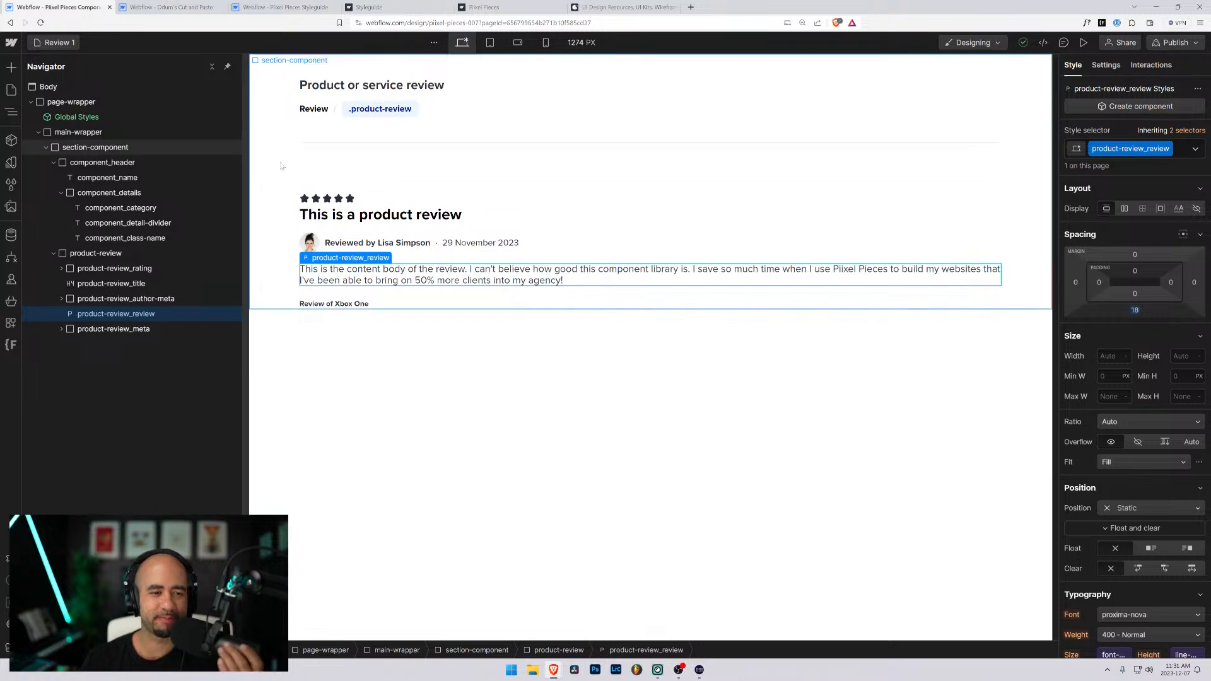
# - Open the first product-review_star's embed code and set the SVG's width and height to "auto"
pyautogui.click(304, 199)
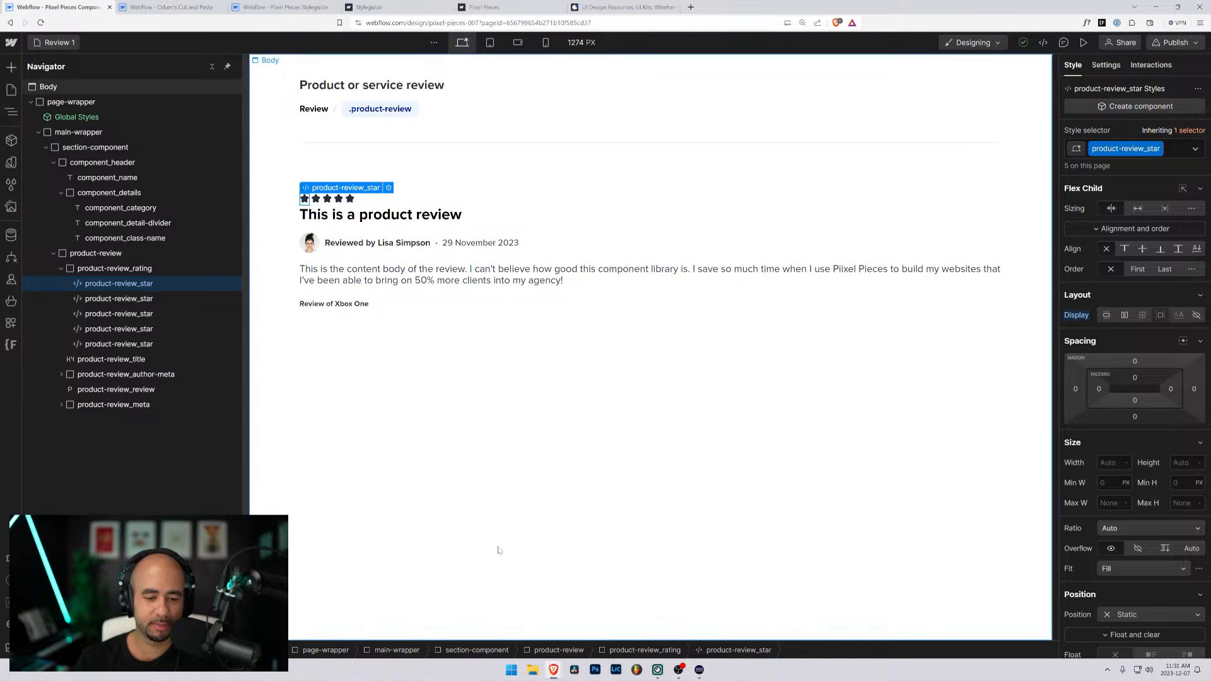
pyautogui.click(533, 672)
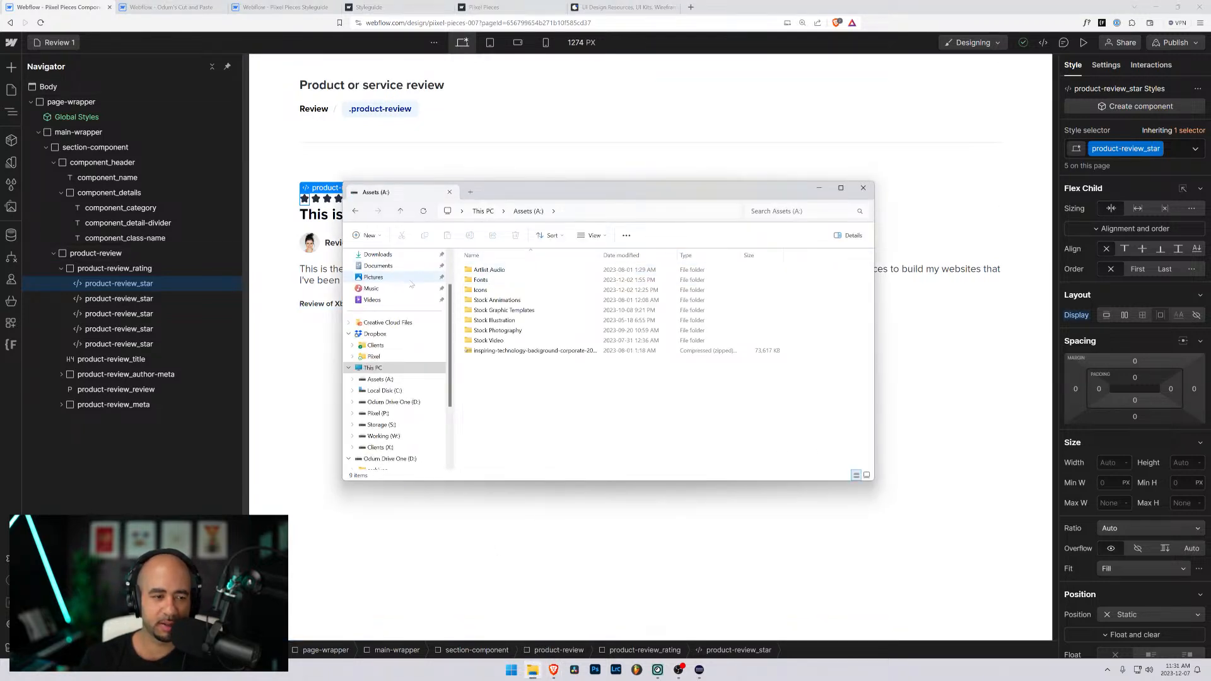
pyautogui.moveTo(505, 184); pyautogui.dragTo(639, 121)
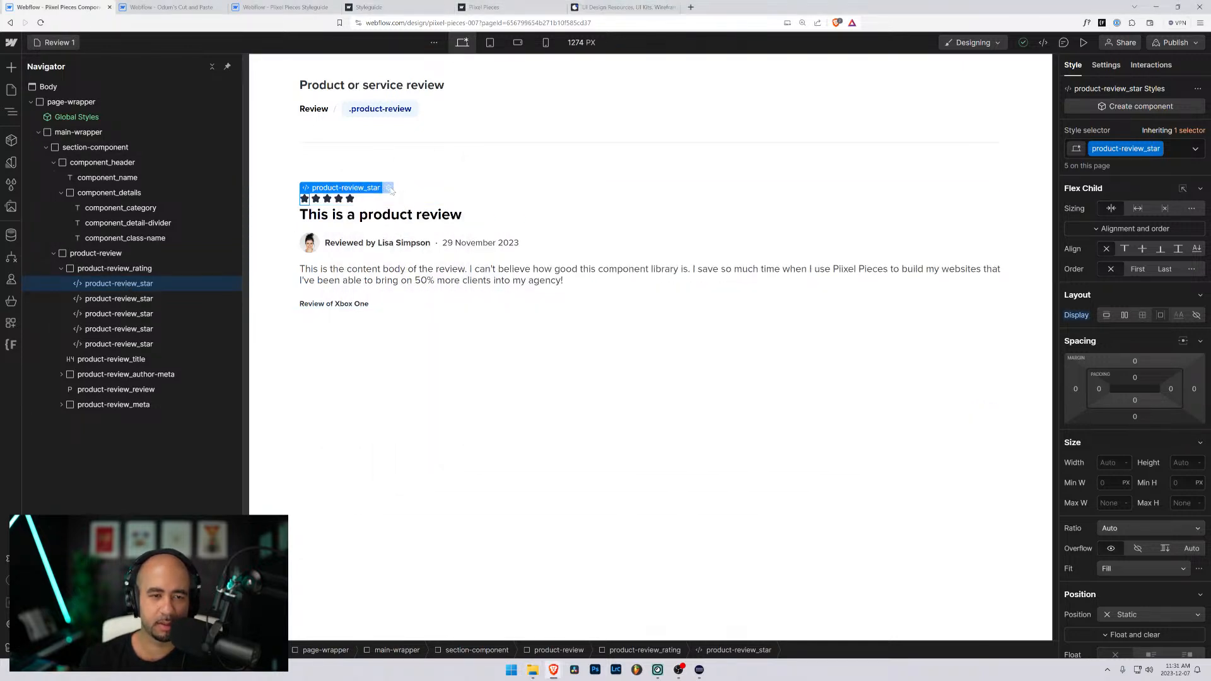
pyautogui.doubleClick(433, 199)
pyautogui.click(385, 227)
pyautogui.press('Tab')
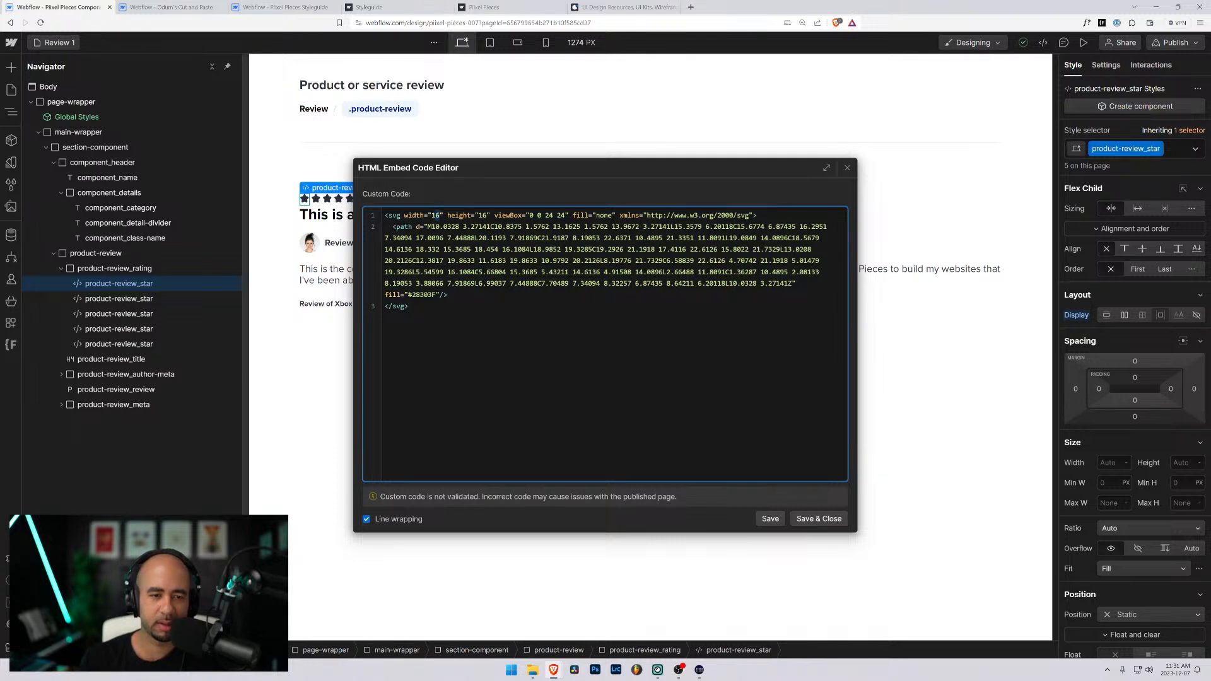
pyautogui.write('auto')
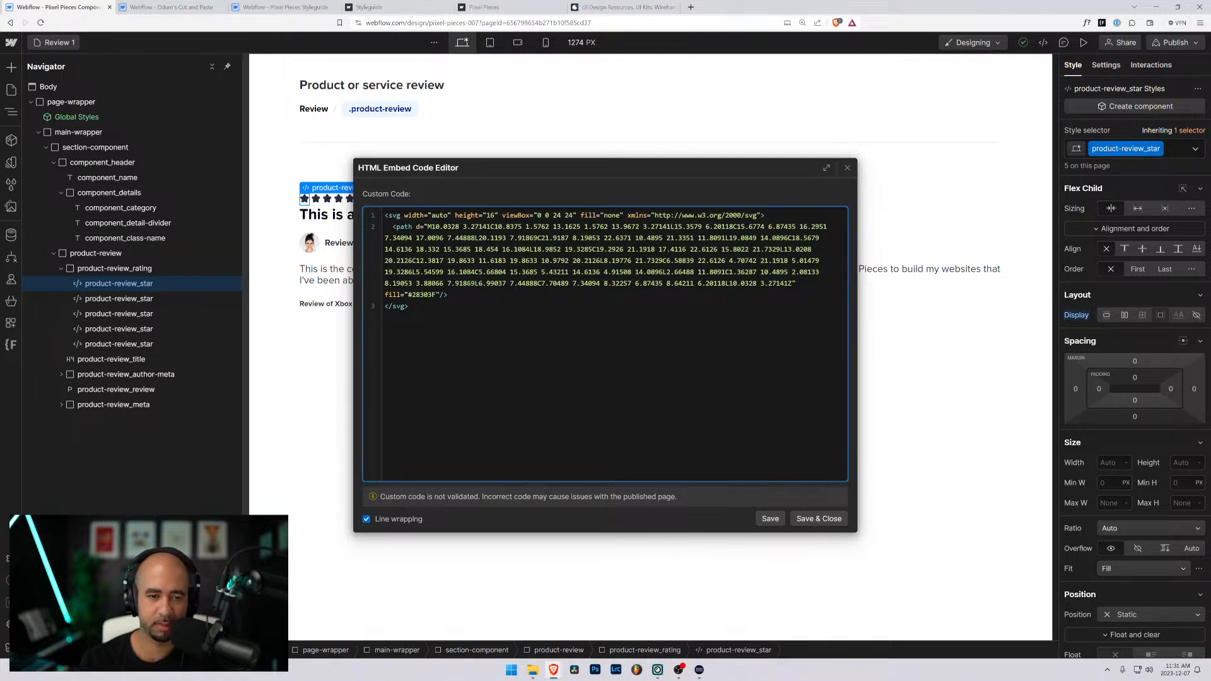
pyautogui.write('auto')
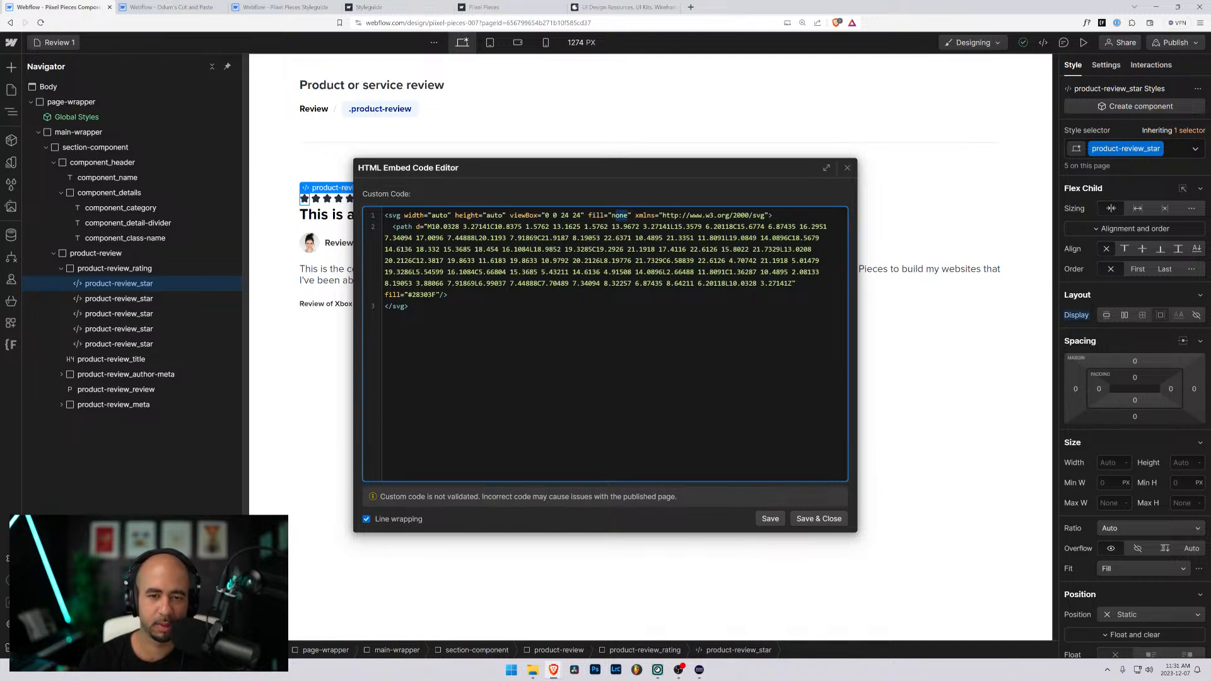
pyautogui.write('currentCo')
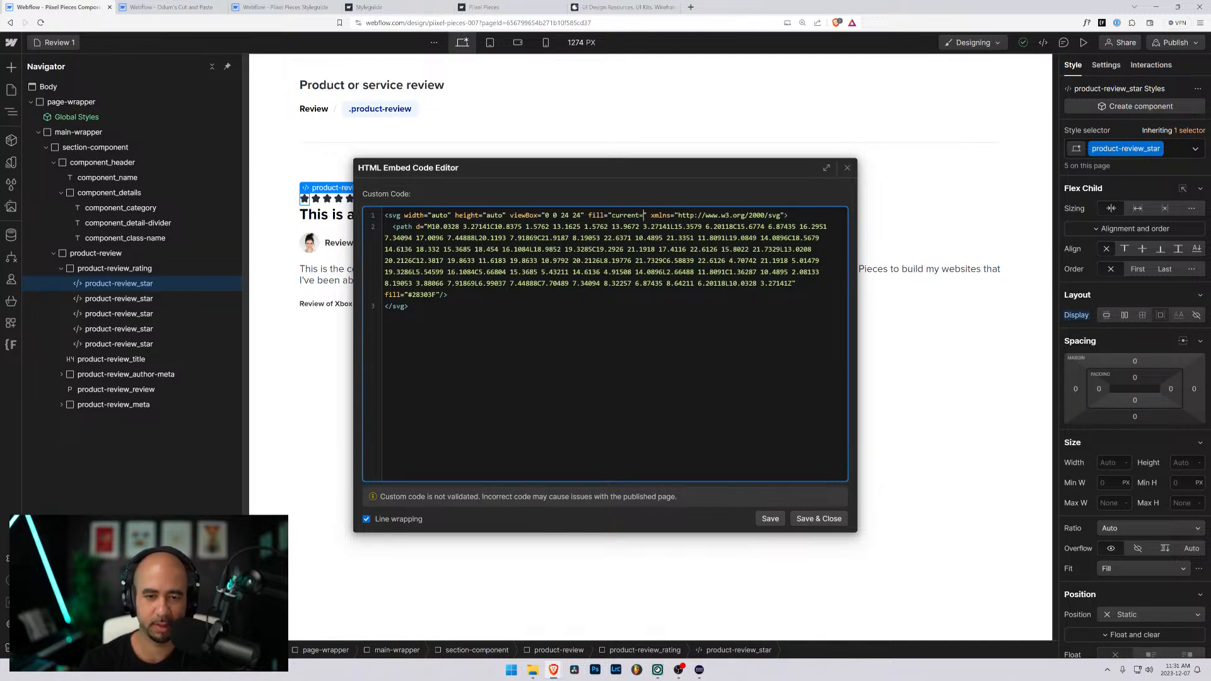
pyautogui.write('lor')
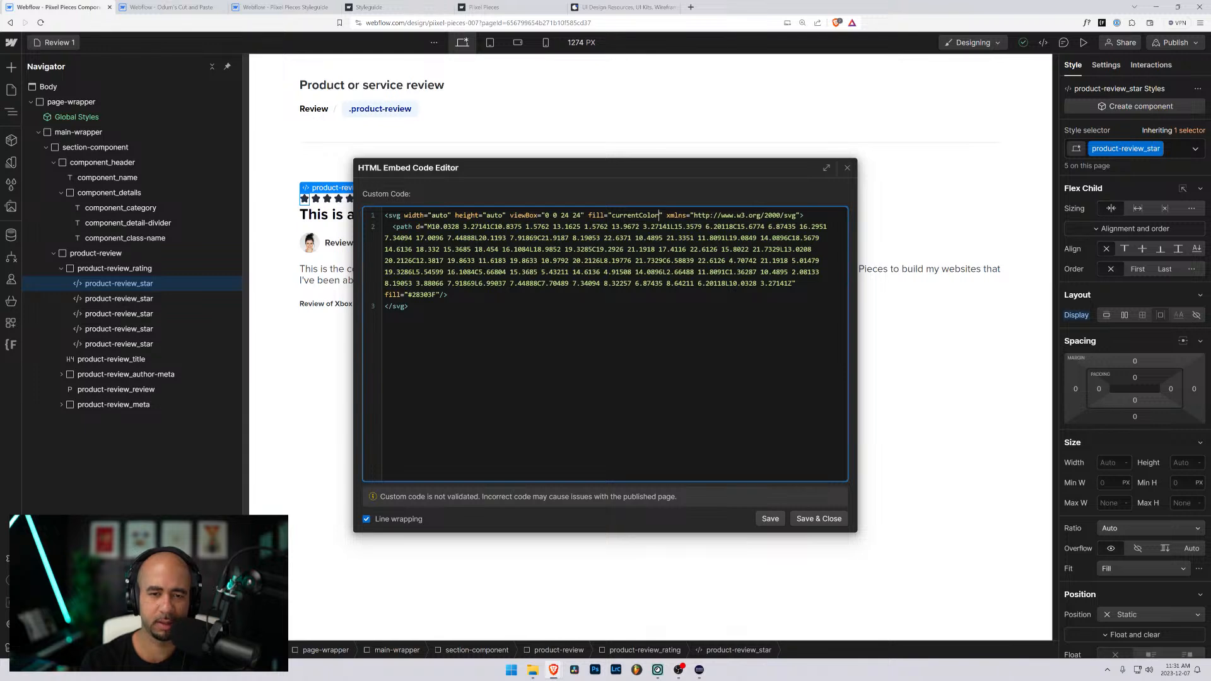
# - Set the SVG's fill to "currentColor", remove the path's own fill attribute, and save the embed code
pyautogui.moveTo(439, 295); pyautogui.dragTo(376, 298)
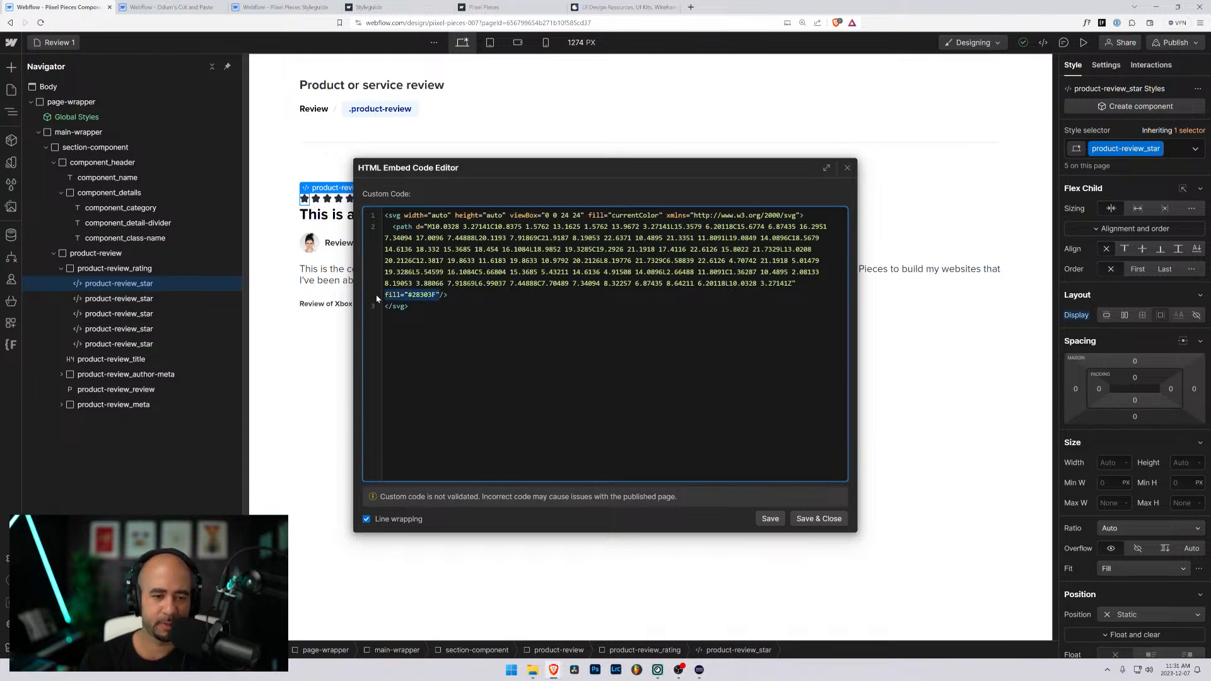
pyautogui.press('BackSpace')
pyautogui.click(818, 518)
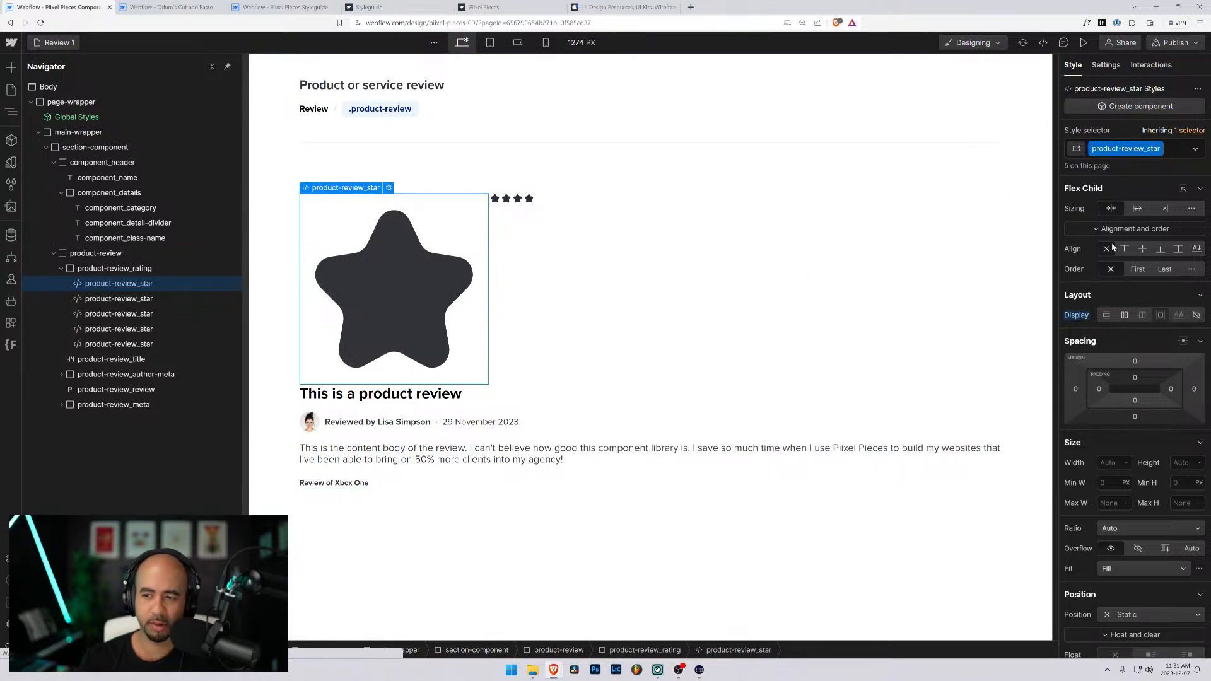
# - Set the width of the product-review_star class to 1 rem
pyautogui.click(1101, 462)
pyautogui.write('1')
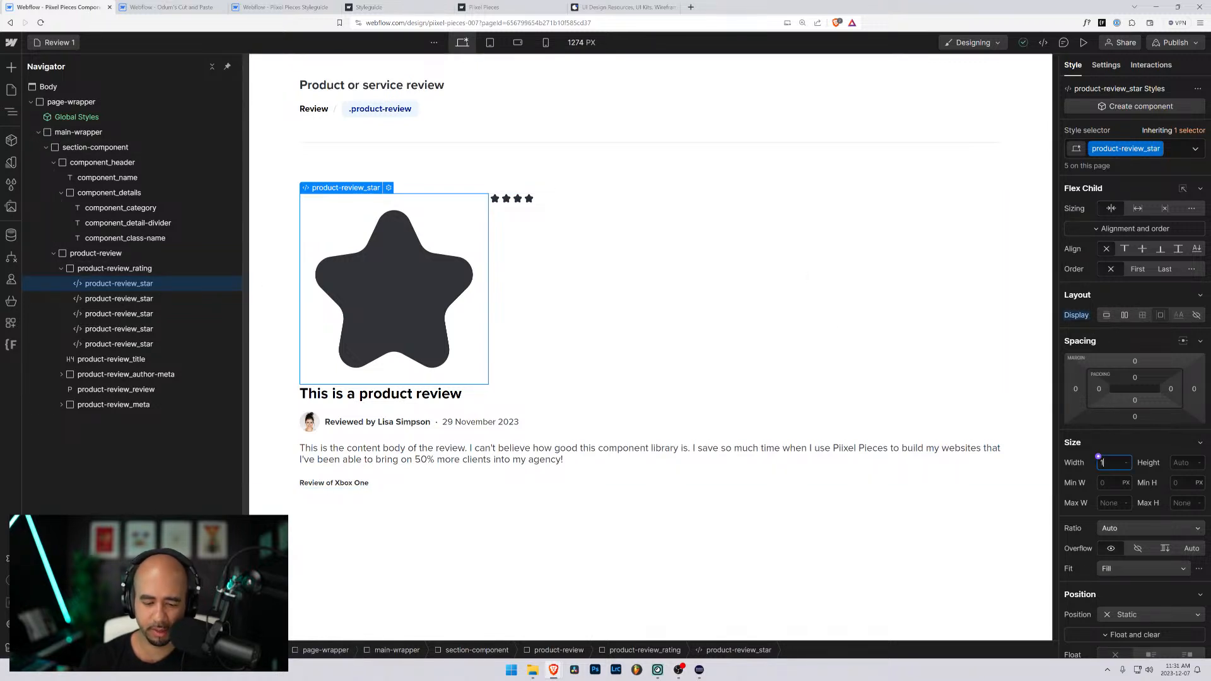
pyautogui.write('rem')
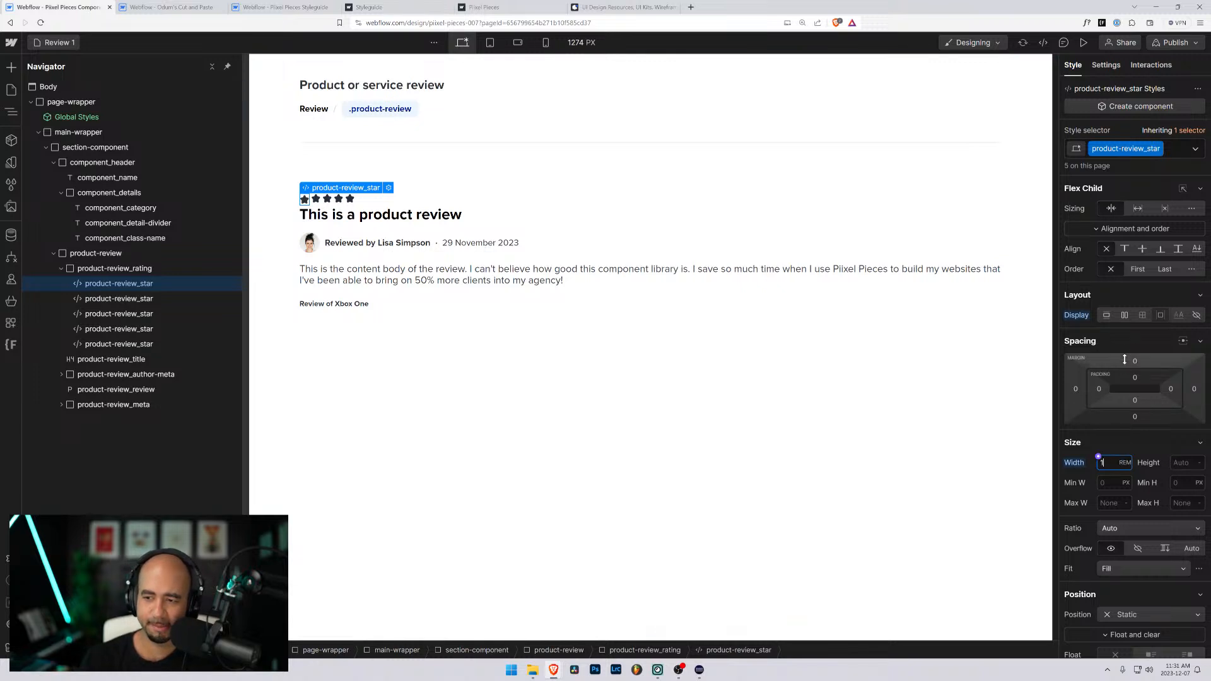
# - Assign the accent color variable as the text color of the product-review_star class
pyautogui.scroll(-4, 1104, 340)
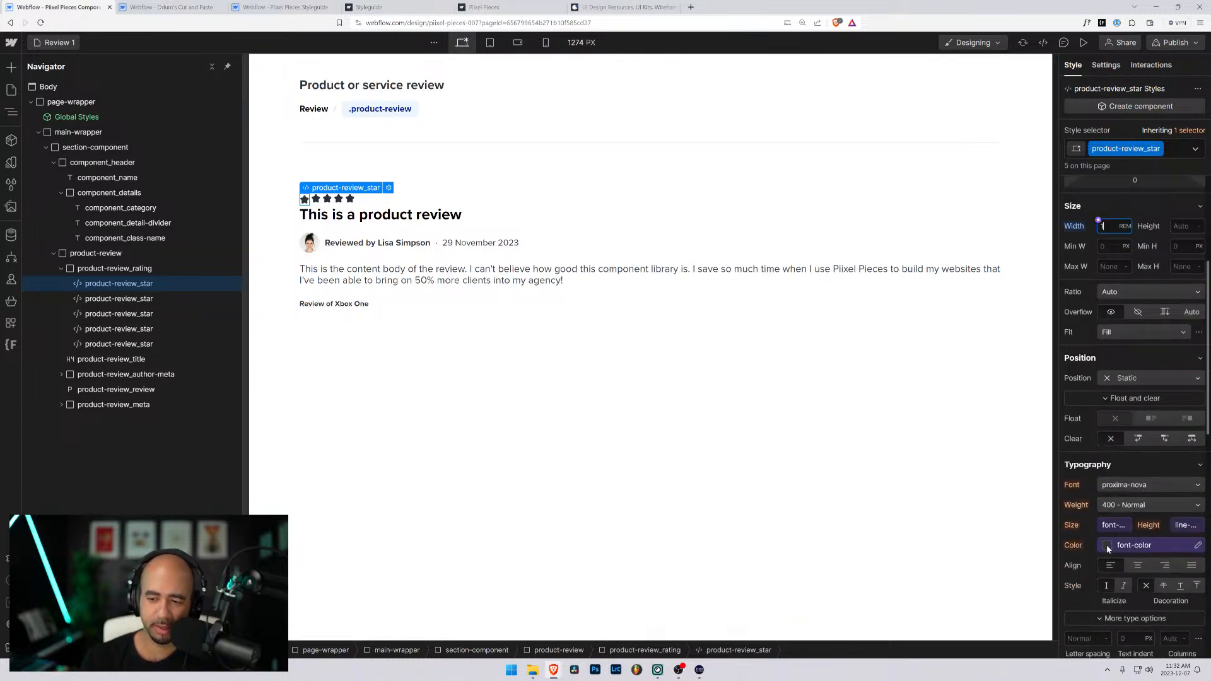
pyautogui.click(1106, 546)
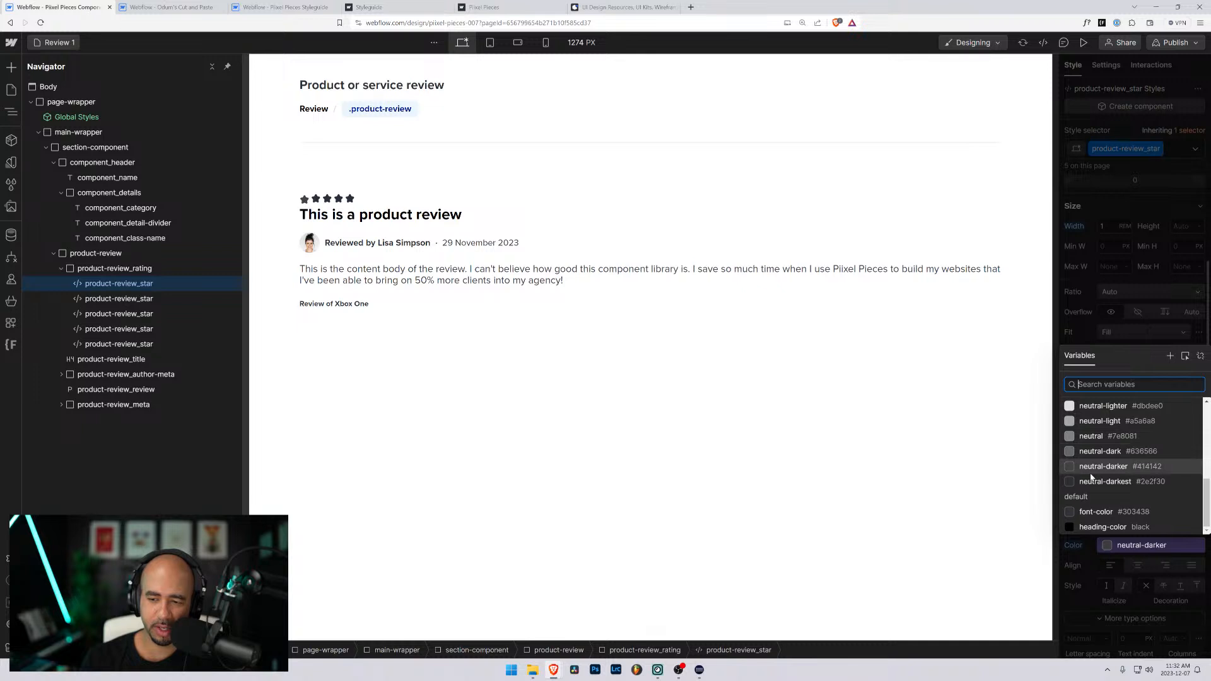
pyautogui.scroll(-3, 1094, 477)
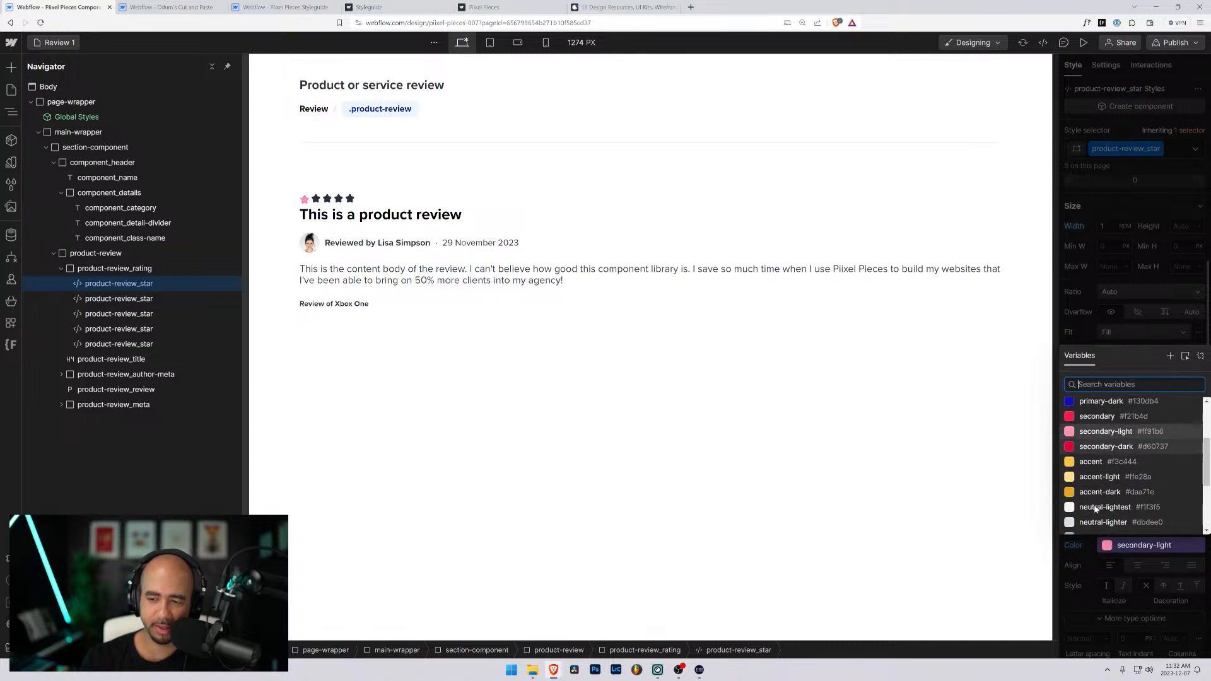
pyautogui.click(1084, 463)
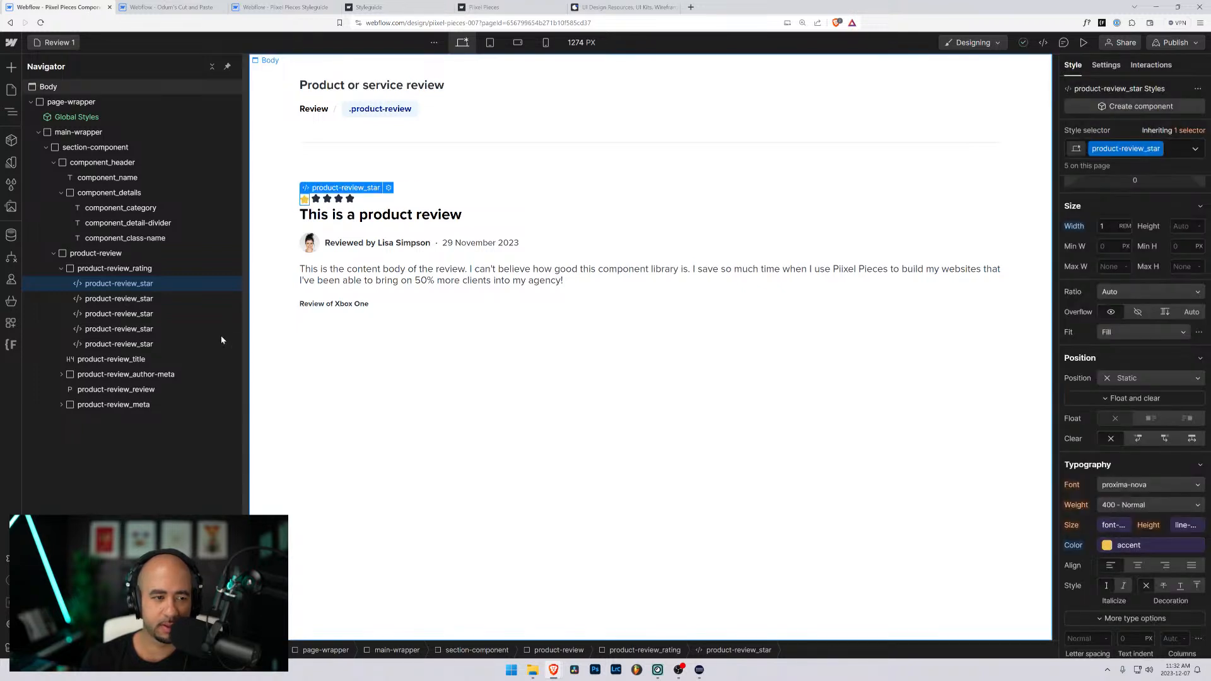
pyautogui.click(100, 299)
pyautogui.click(99, 284)
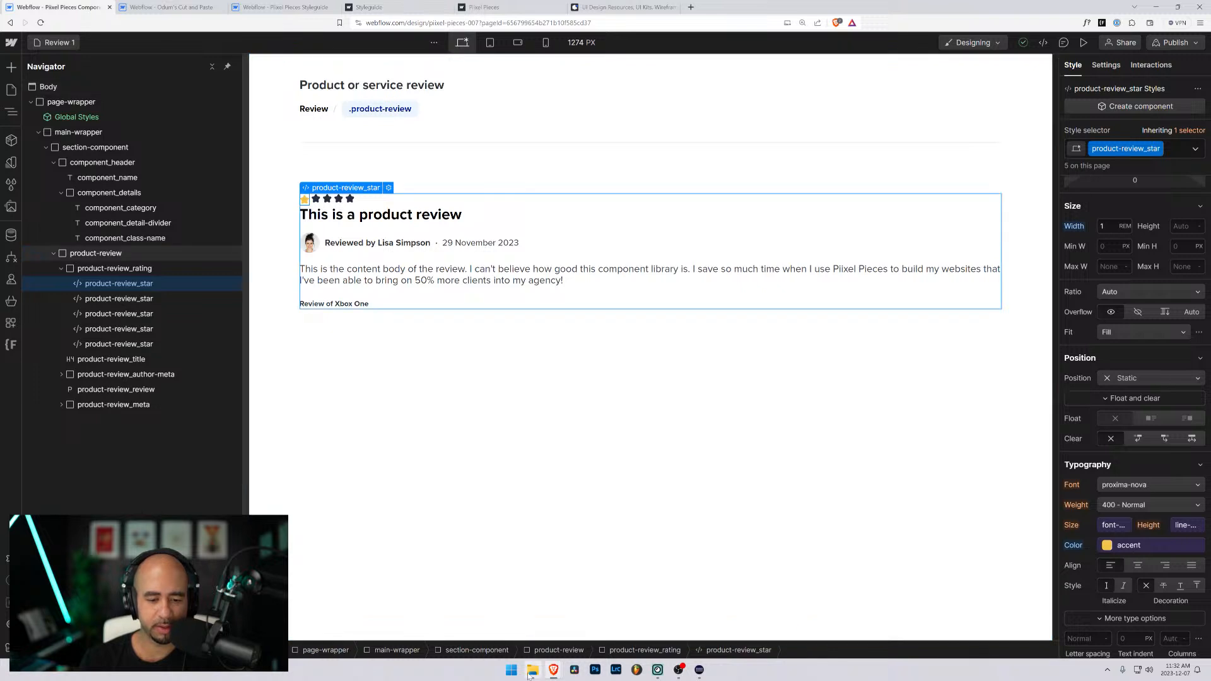
# - Switch to File Explorer and open the interface/bulk folder inside the Huge-icon svg folder of the huge-icons-pack under Icons
pyautogui.hotkey('alt', 'Tab')
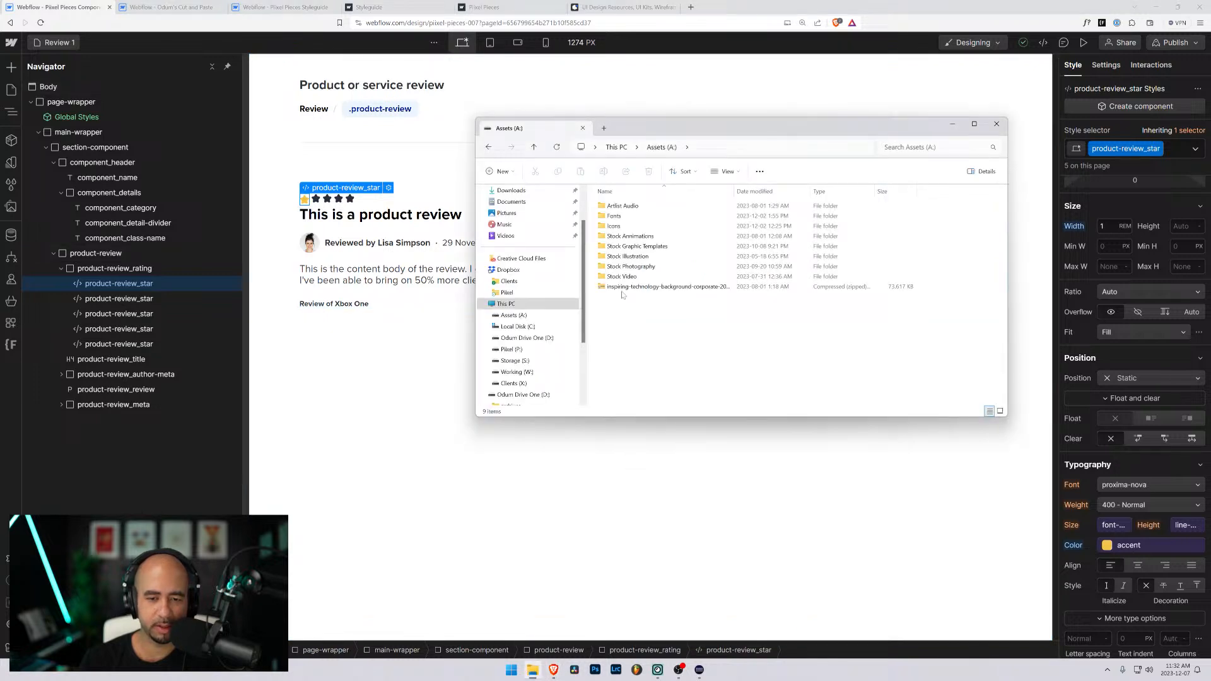
pyautogui.click(615, 228)
pyautogui.doubleClick(615, 227)
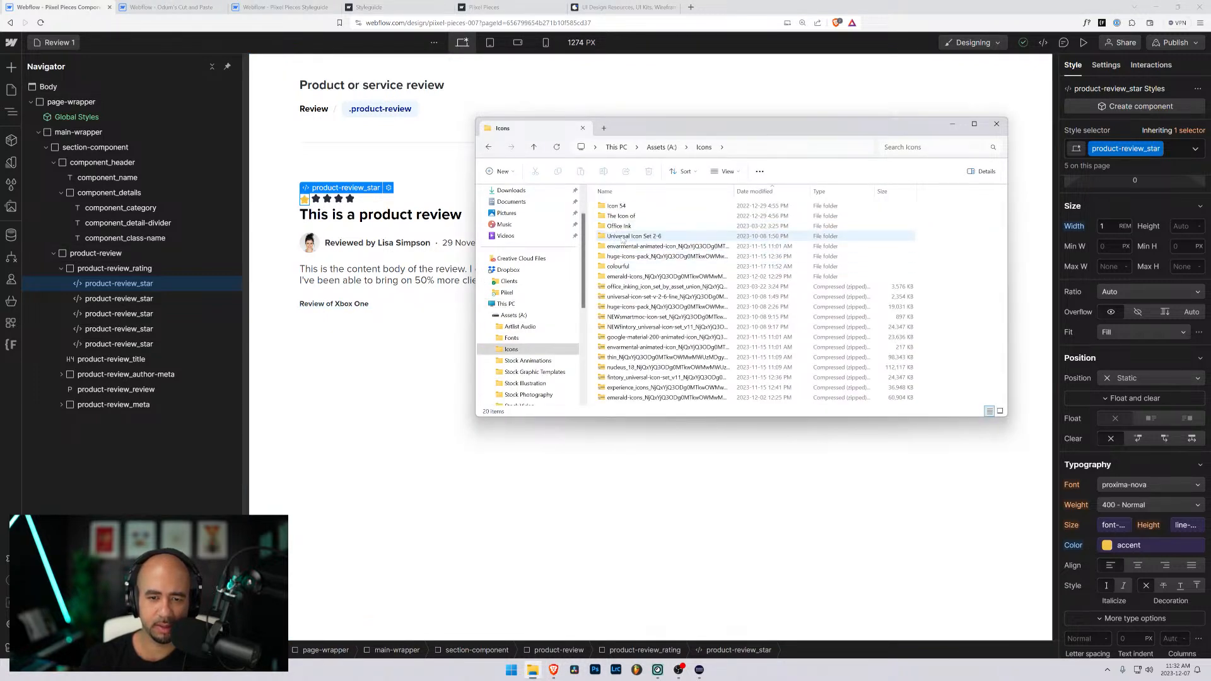
pyautogui.doubleClick(620, 257)
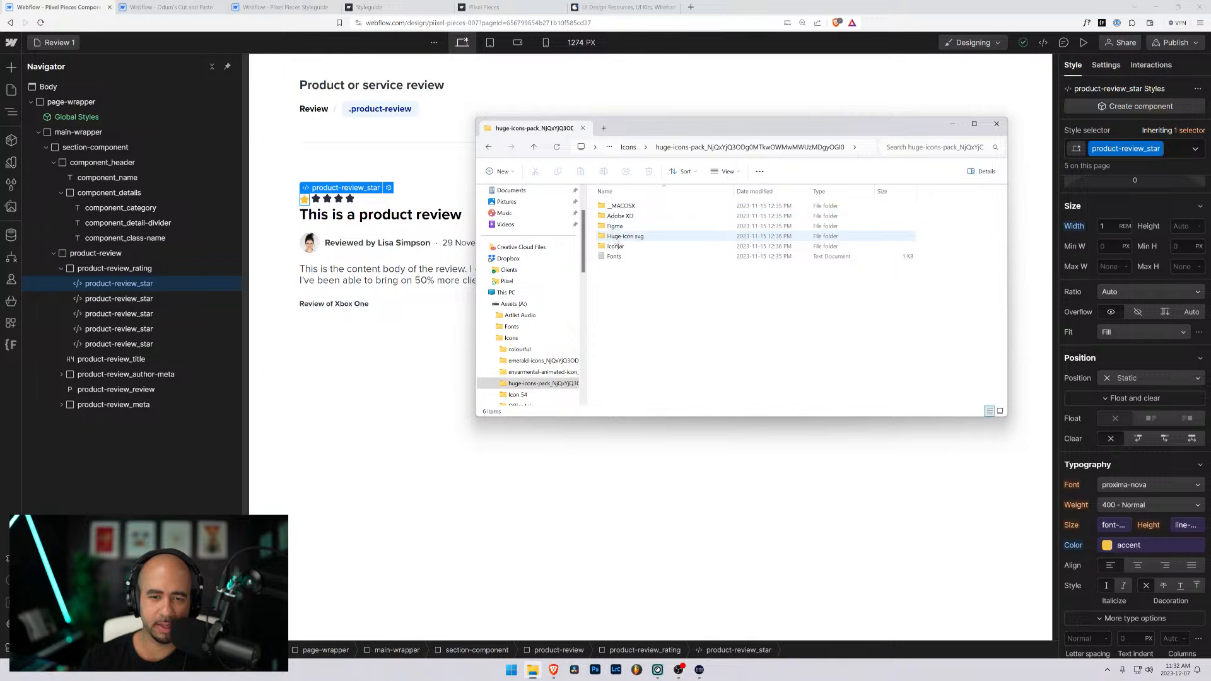
pyautogui.doubleClick(619, 237)
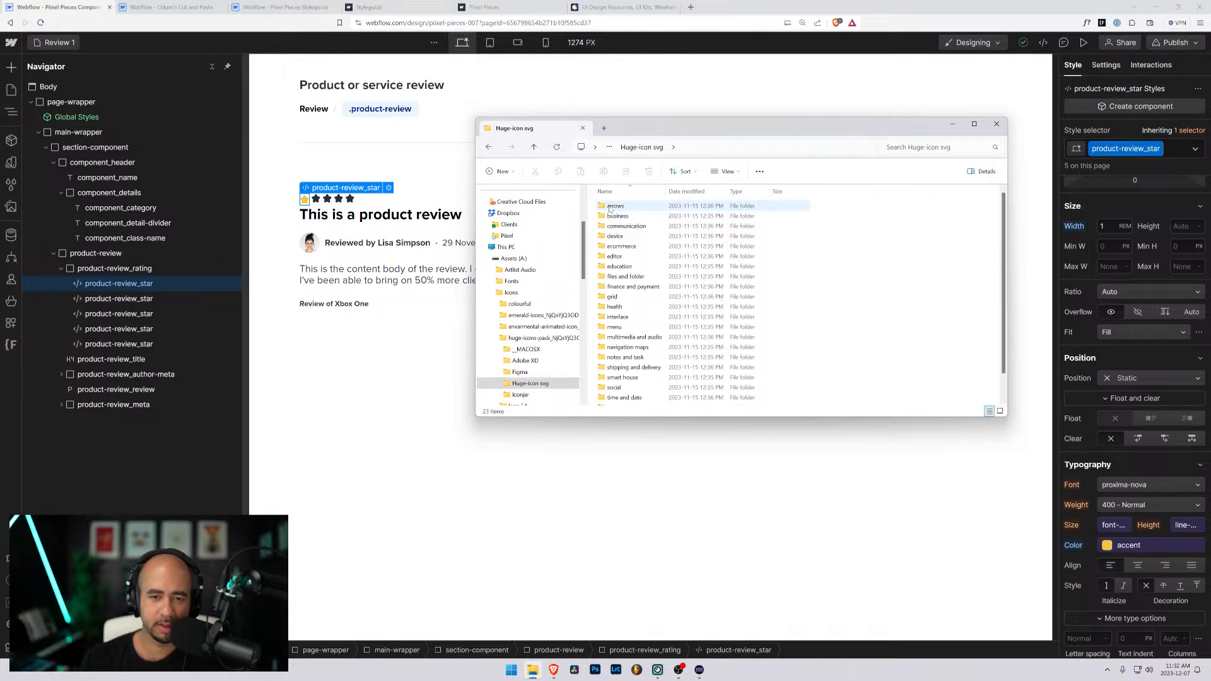
pyautogui.doubleClick(615, 317)
pyautogui.doubleClick(609, 205)
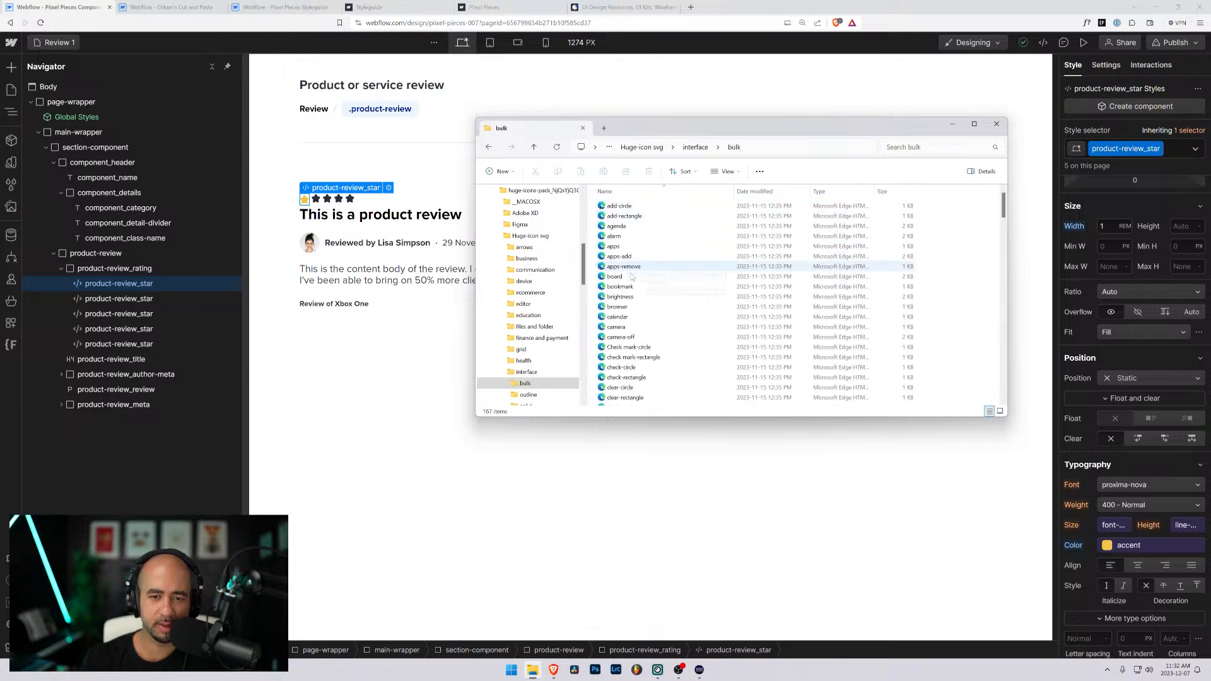
# - Find the star icon file in the bulk folder, preview it, and close the preview
pyautogui.scroll(-3, 638, 309)
pyautogui.scroll(-7, 638, 309)
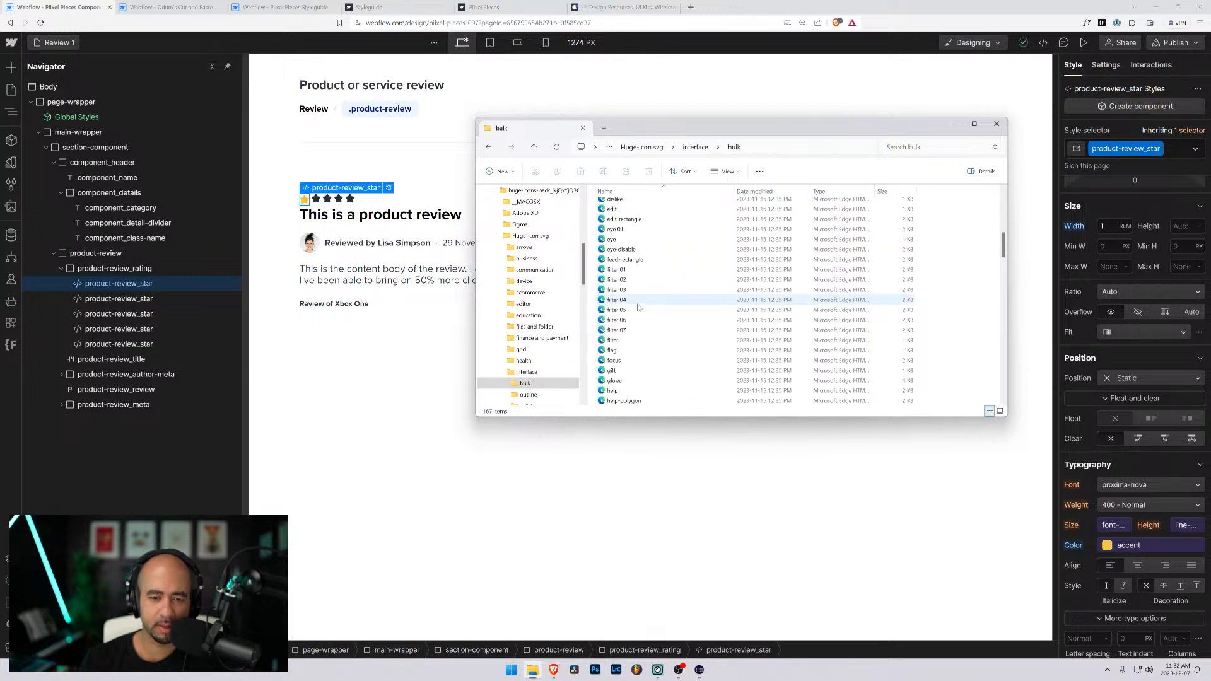
pyautogui.scroll(-15, 638, 308)
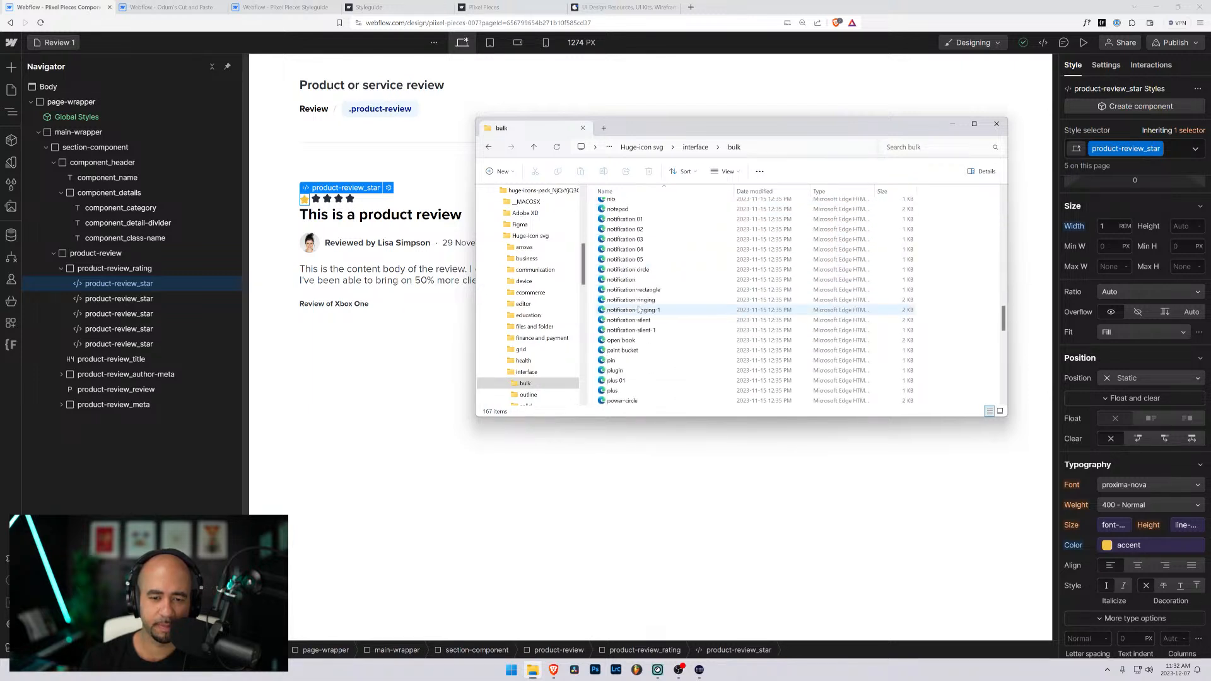
pyautogui.scroll(-7, 638, 309)
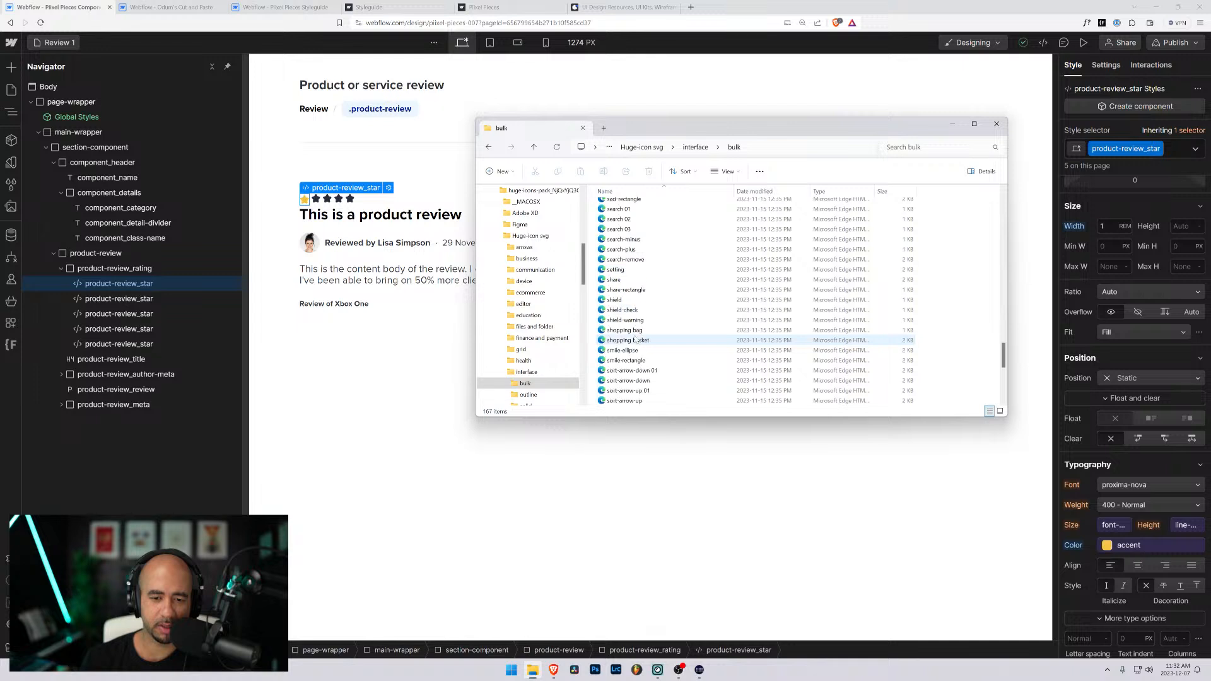
pyautogui.doubleClick(608, 381)
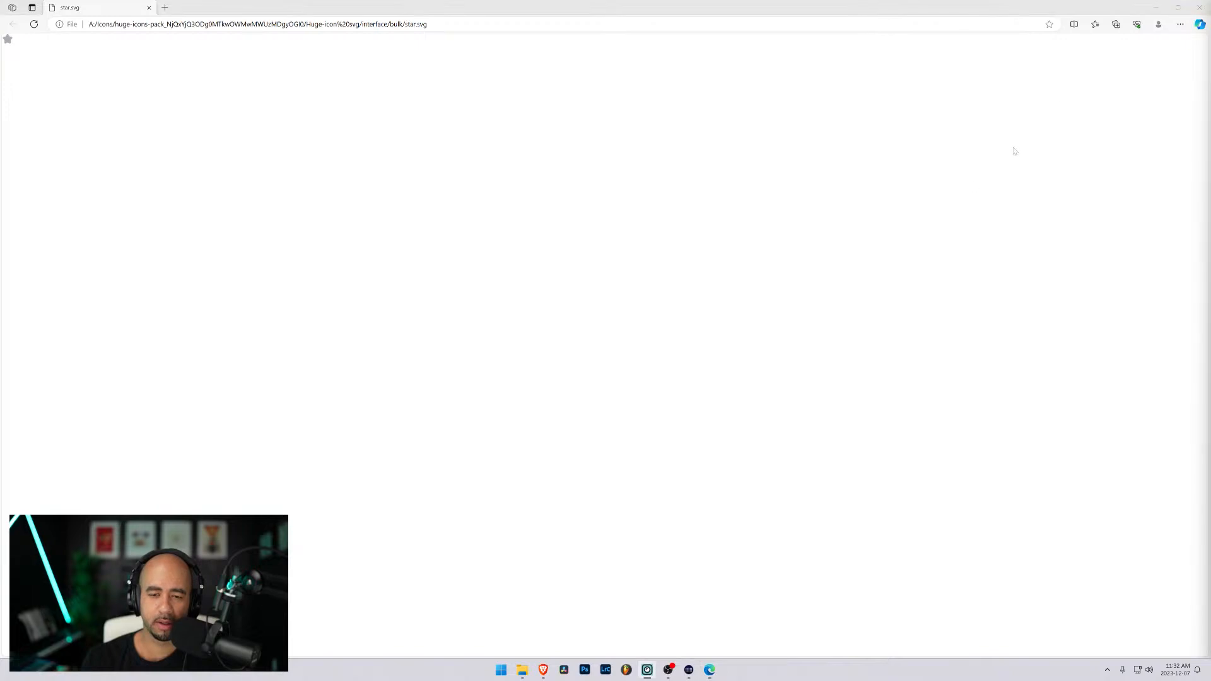
pyautogui.click(1199, 7)
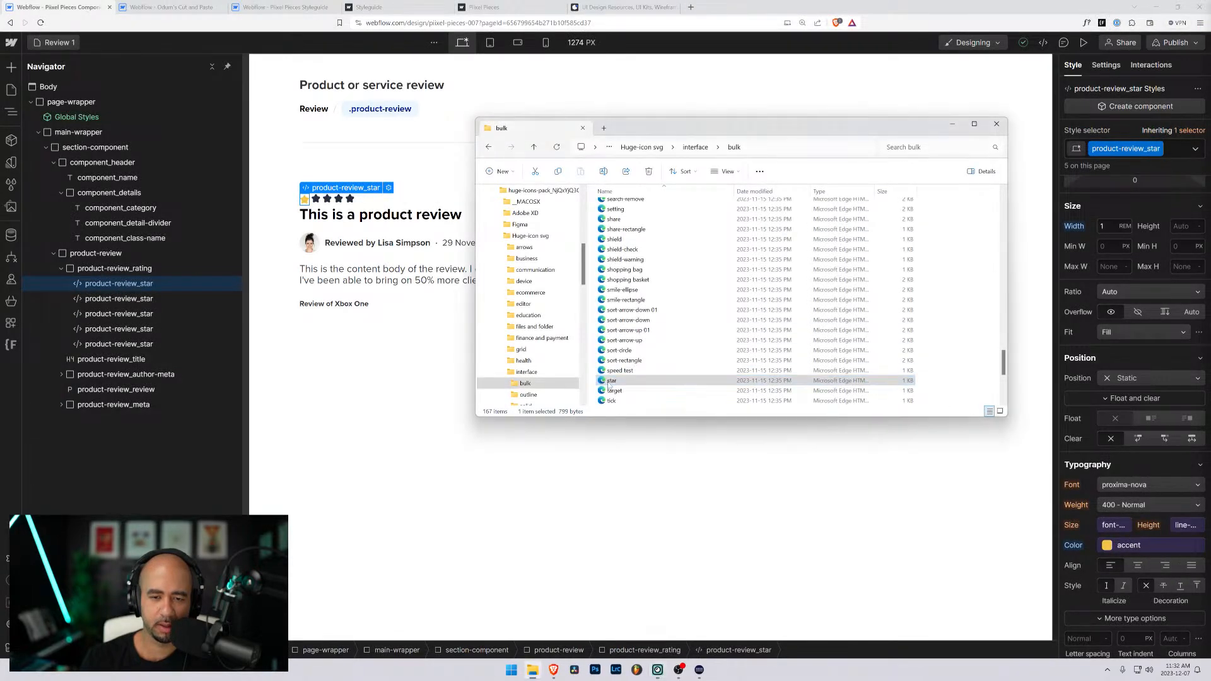
# - Open the bulk folder's star.svg in Visual Studio Code, move that window aside, and view the first product-review_star's embed code without editing it
pyautogui.rightClick(611, 380)
pyautogui.moveTo(725, 429)
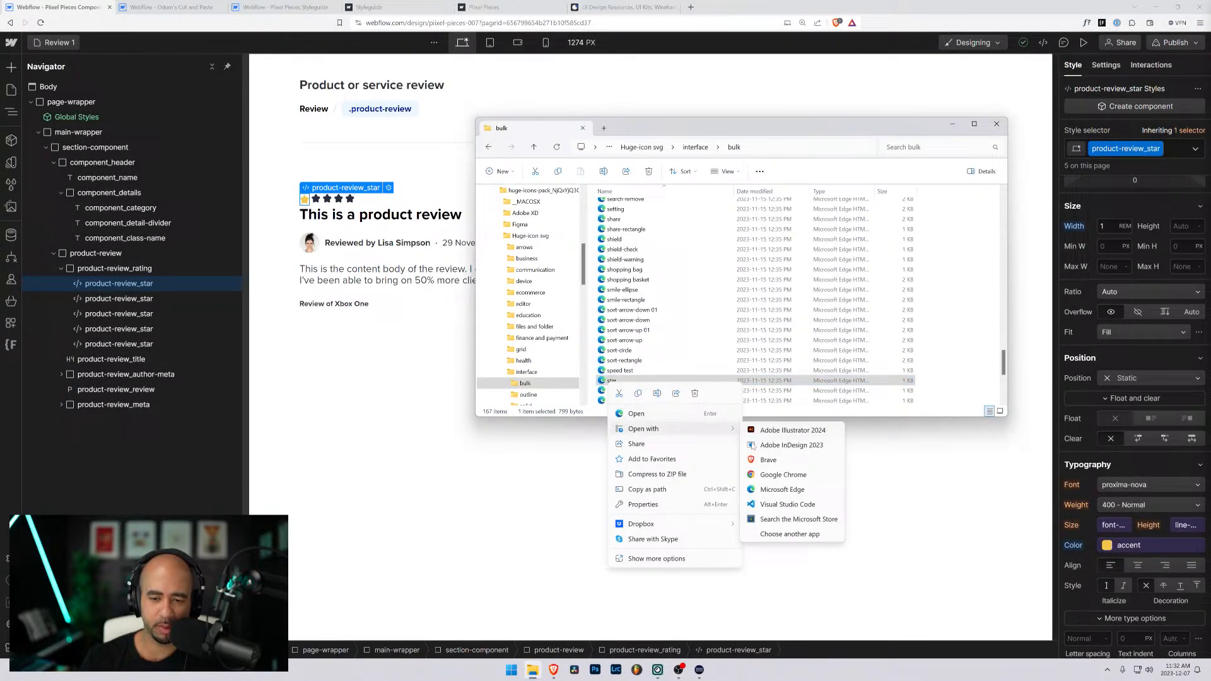
pyautogui.click(780, 503)
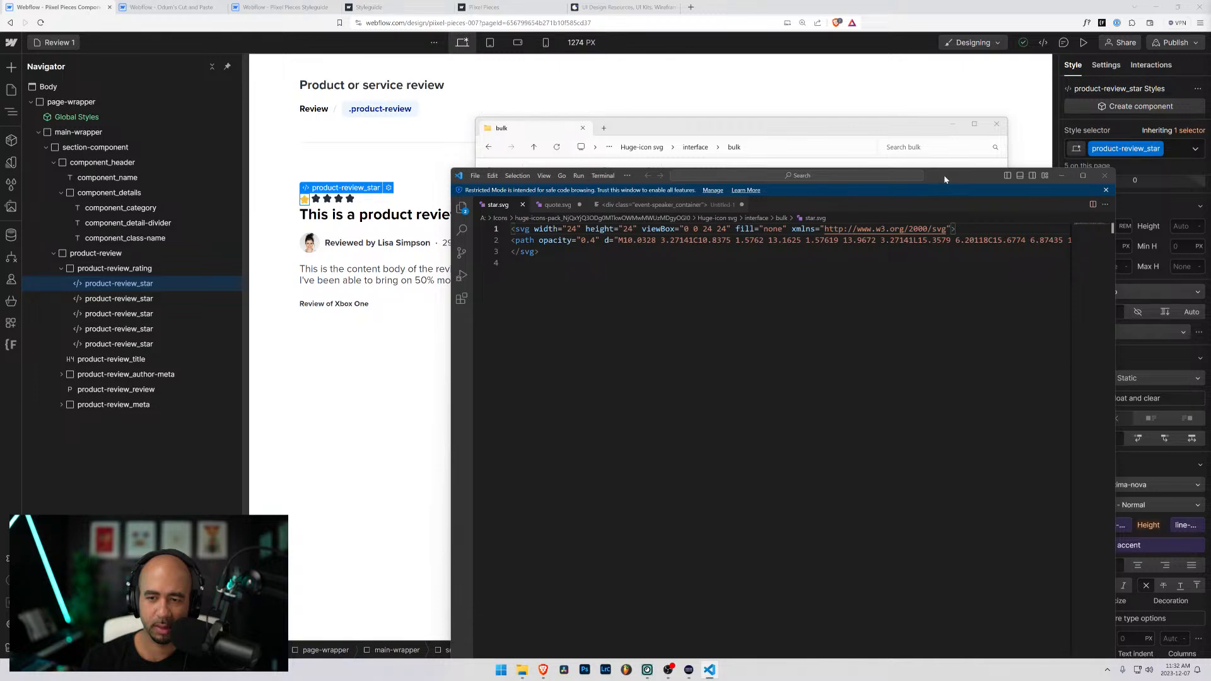
pyautogui.moveTo(944, 177); pyautogui.dragTo(1210, 252)
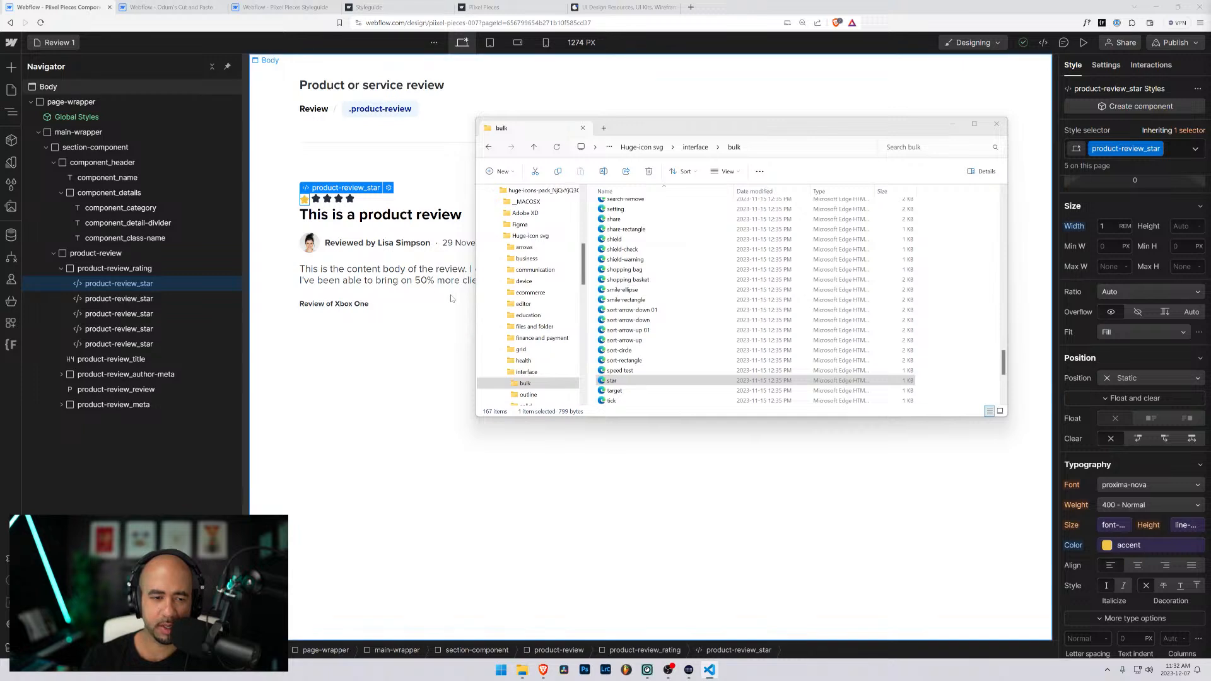
pyautogui.click(387, 187)
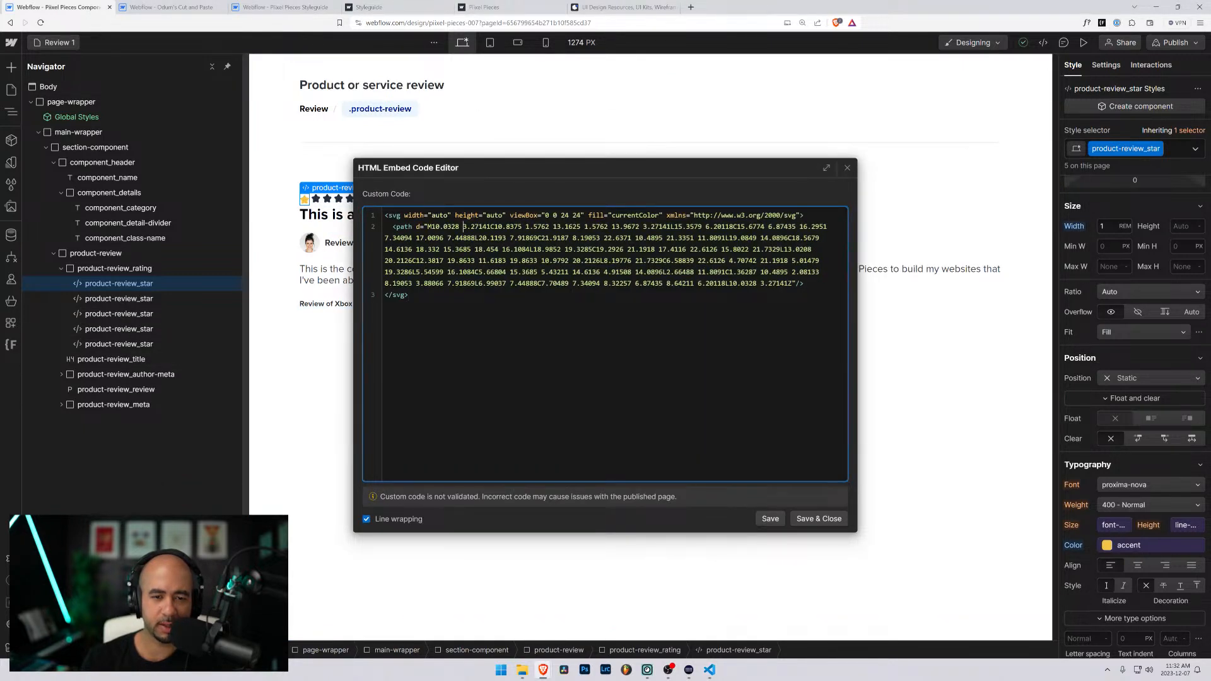
pyautogui.click(846, 168)
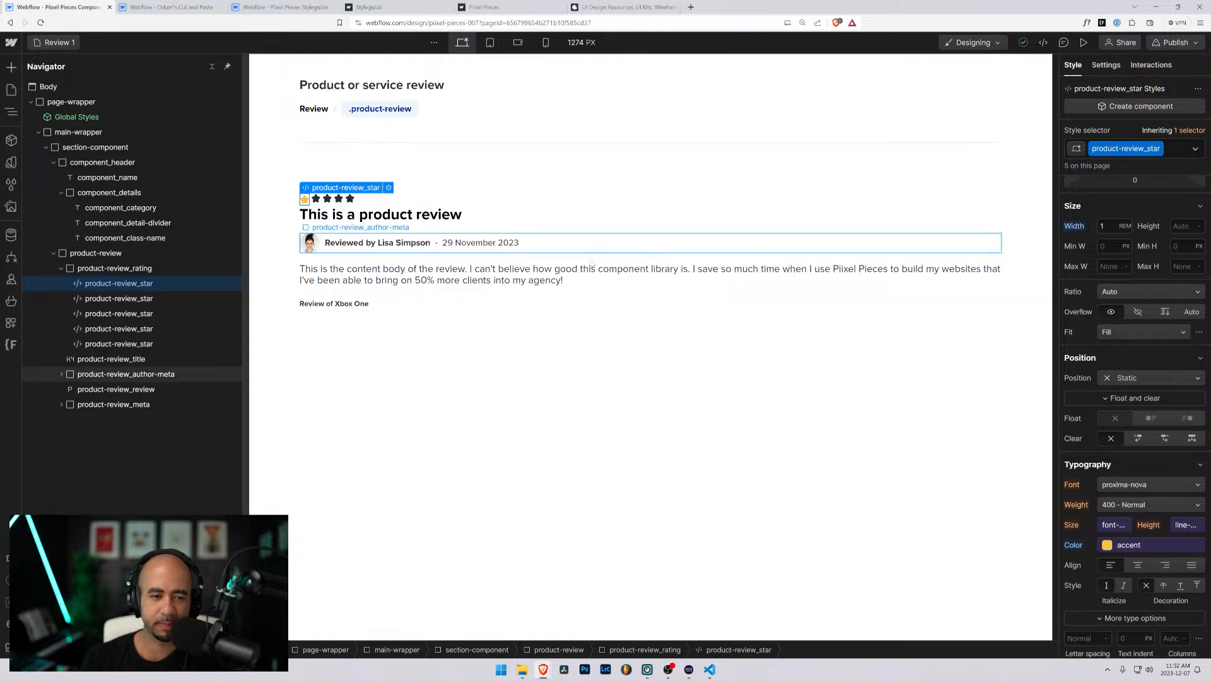
# - Delete the other product-review_star elements and duplicate the first, accent-colored star three times inside product-review_rating
pyautogui.click(103, 300)
pyautogui.press('Delete')
pyautogui.press('Delete')
pyautogui.press('Delete')
pyautogui.press('Delete')
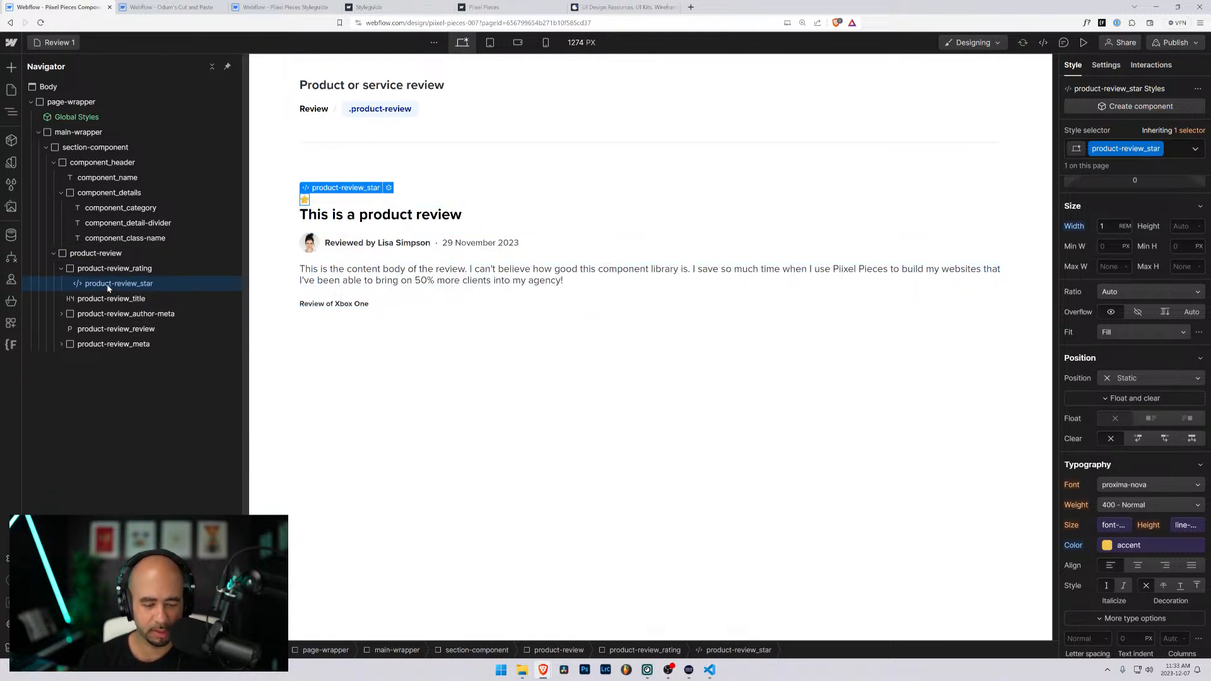
pyautogui.hotkey('ctrl', 'd')
pyautogui.hotkey('ctrl', 'd')
pyautogui.hotkey('ctrl', 'd')
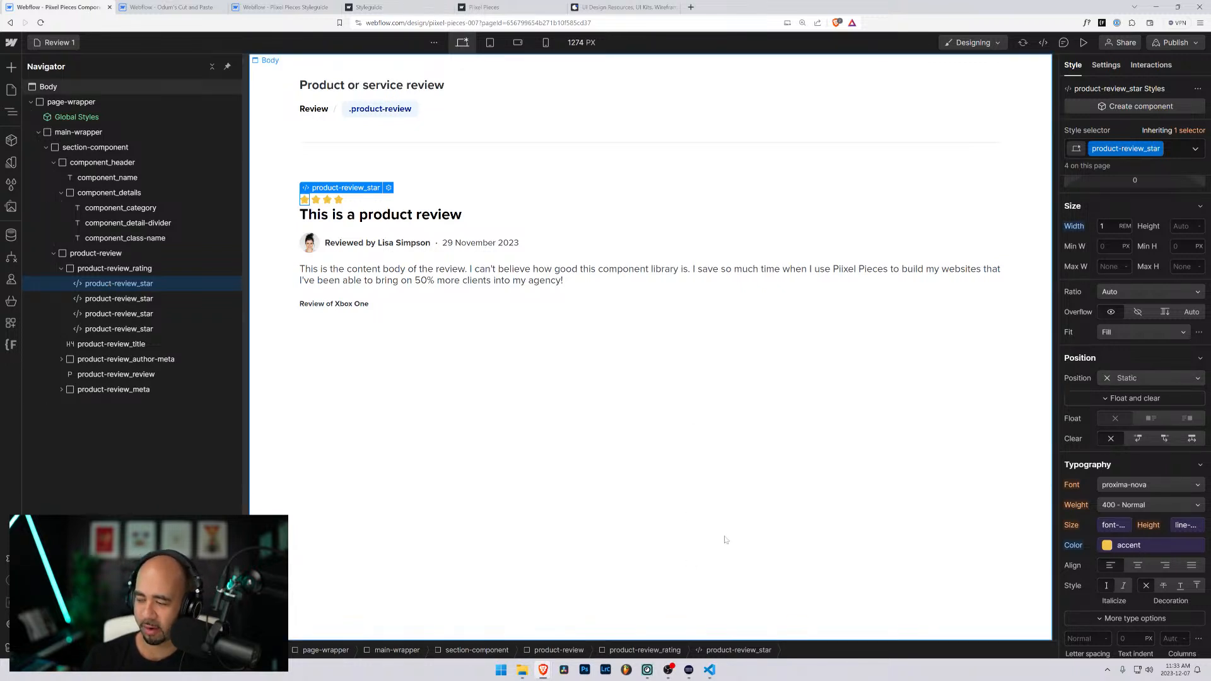
# - Switch to File Explorer and find the star icon file in the interface/outline folder
pyautogui.click(522, 672)
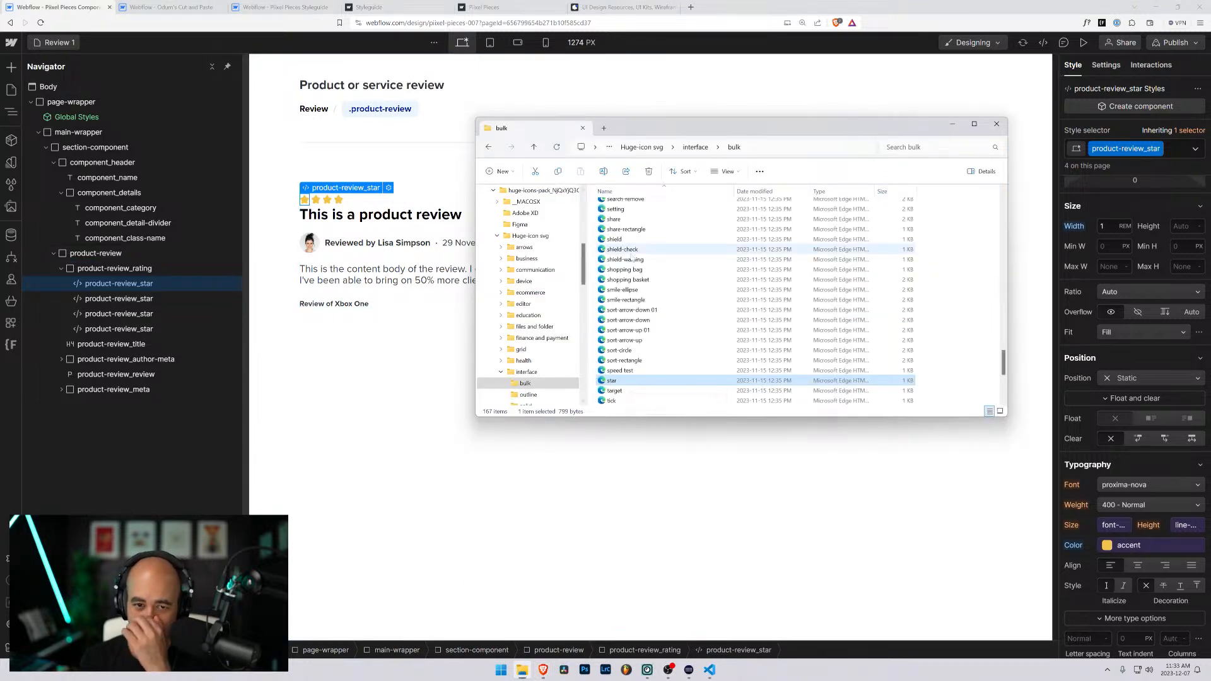
pyautogui.click(694, 147)
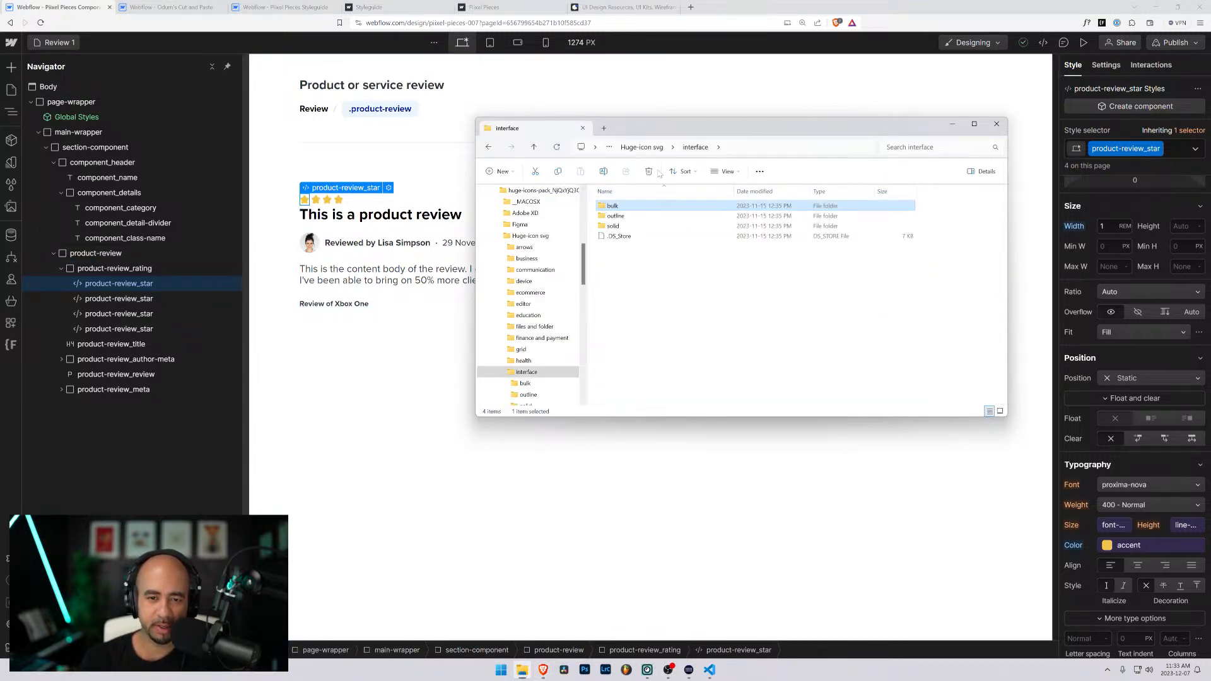
pyautogui.doubleClick(615, 215)
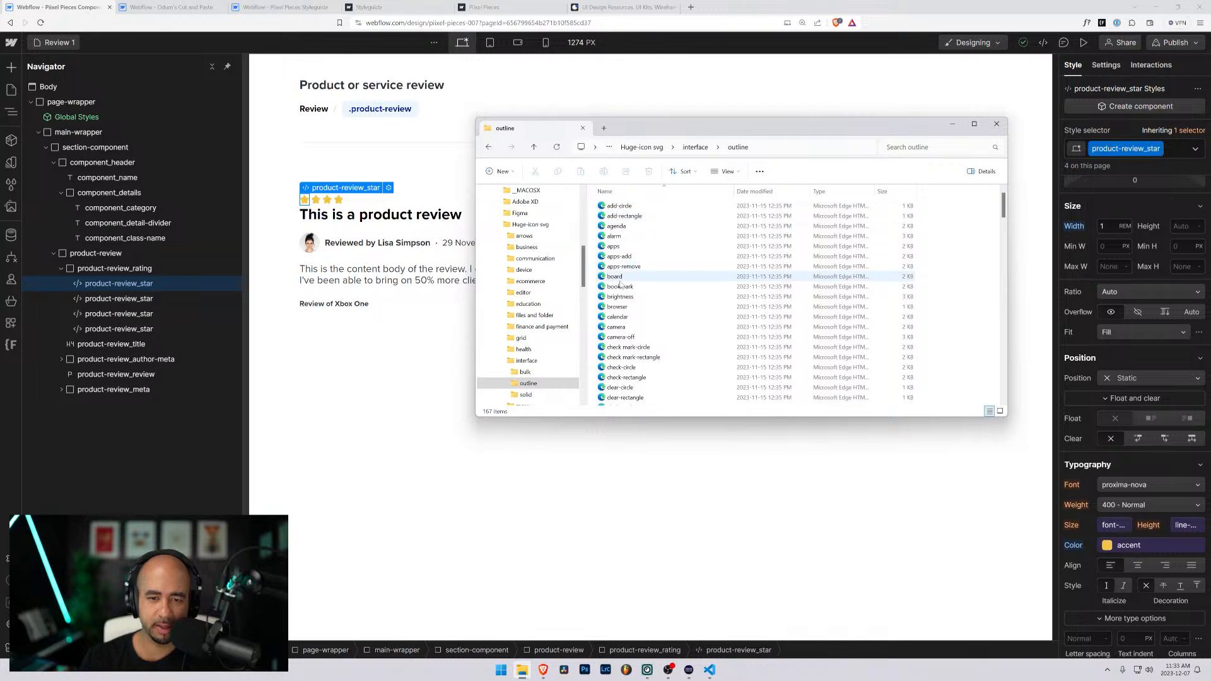
pyautogui.scroll(-20, 634, 302)
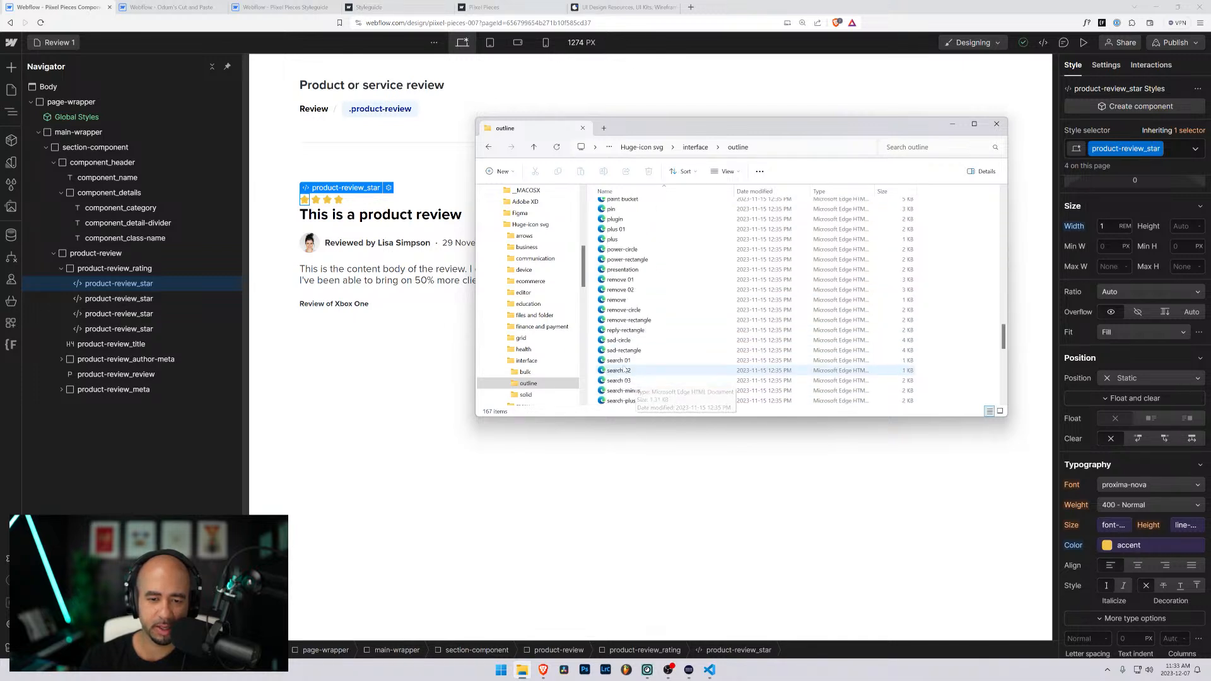
pyautogui.scroll(-10, 631, 372)
pyautogui.scroll(-4, 618, 366)
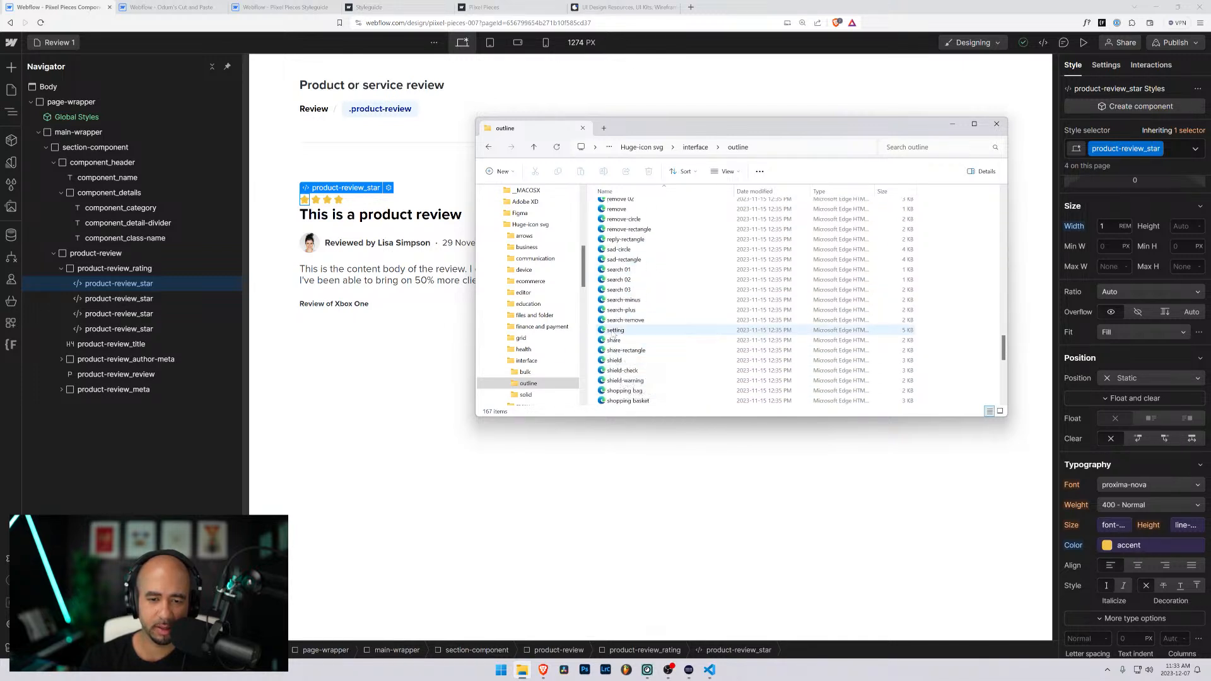
pyautogui.click(609, 381)
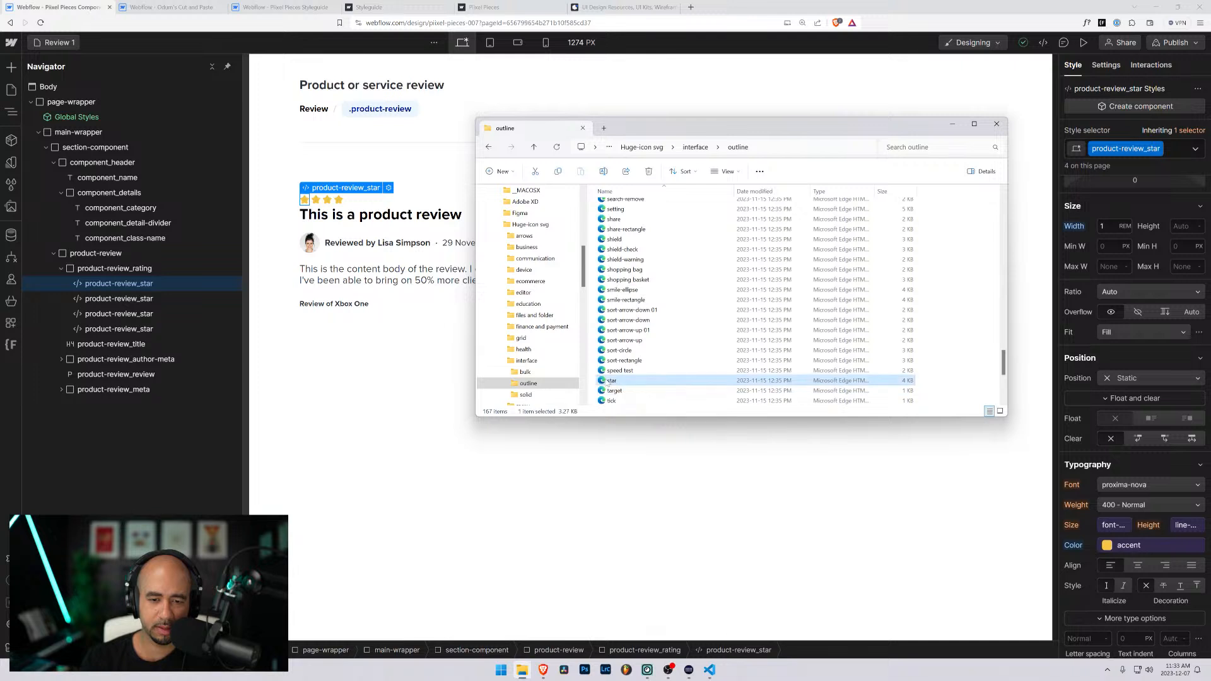
# - Preview the outline star icon in Microsoft Edge, close the preview, and open the file in Visual Studio Code to copy its SVG code
pyautogui.rightClick(607, 385)
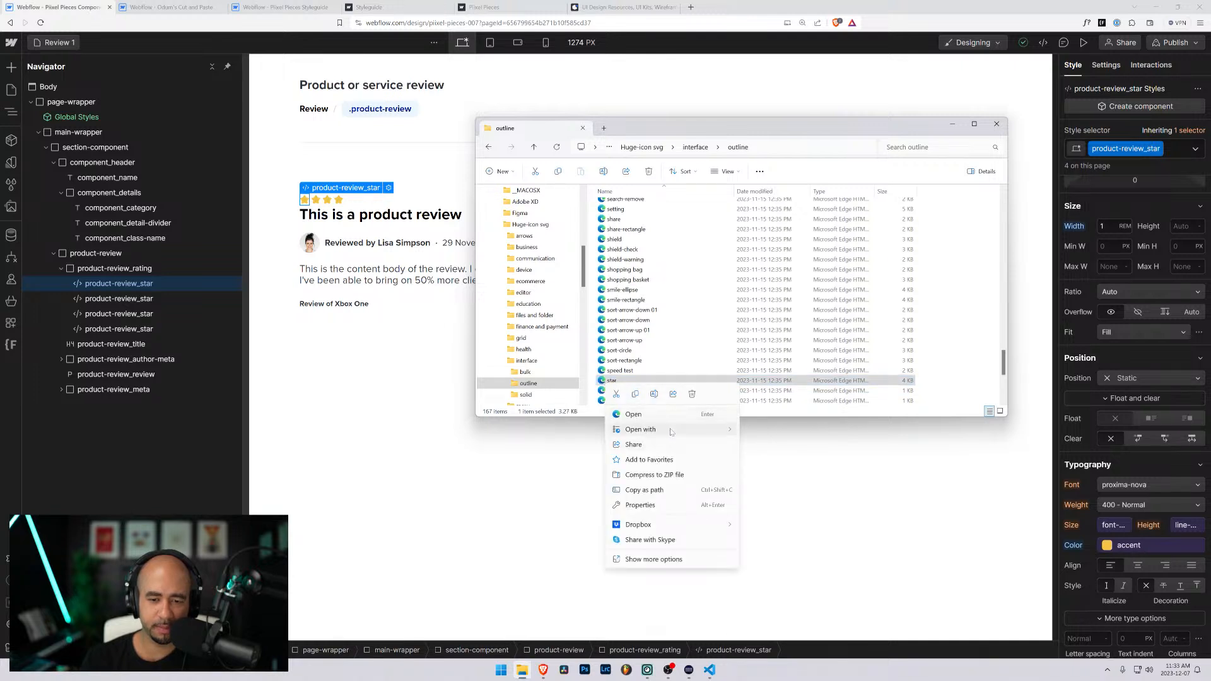
pyautogui.moveTo(672, 431)
pyautogui.click(776, 491)
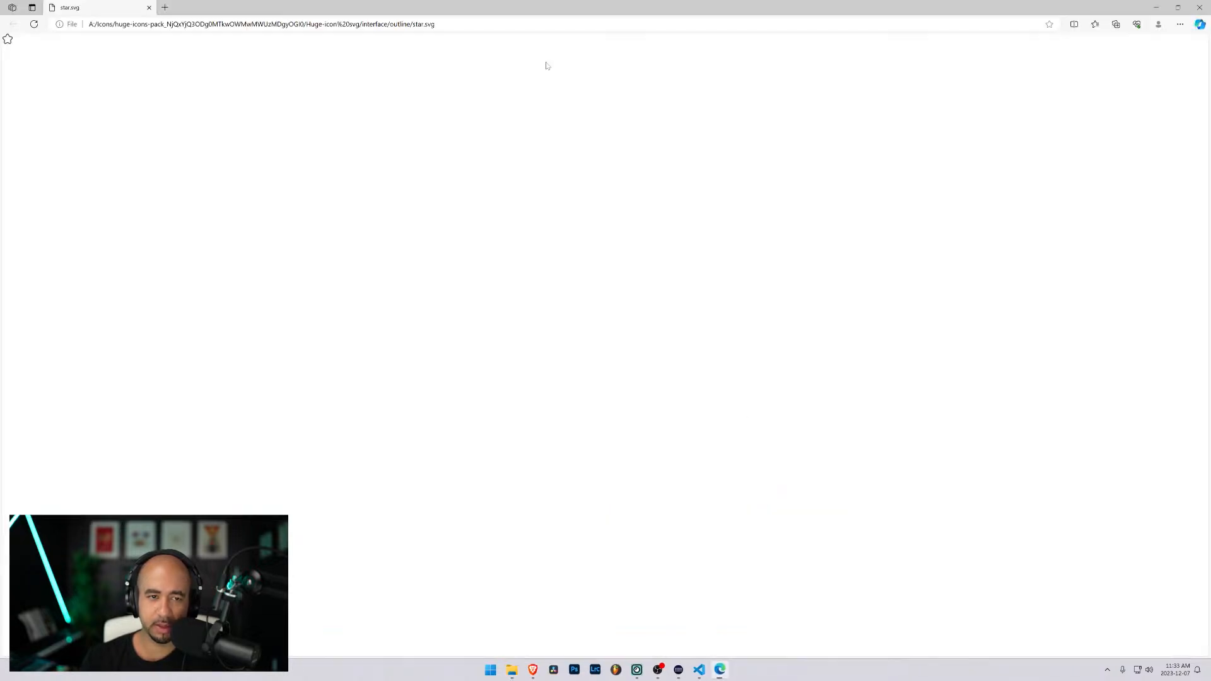
pyautogui.click(1199, 7)
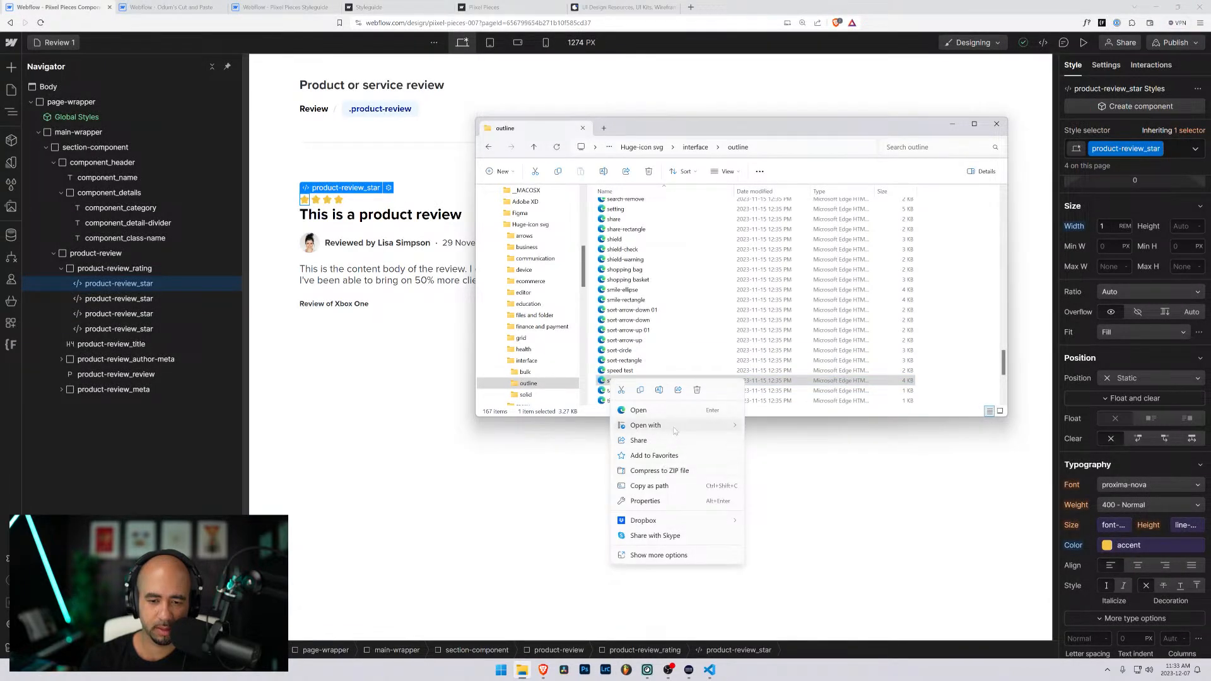
pyautogui.moveTo(673, 426)
pyautogui.click(788, 501)
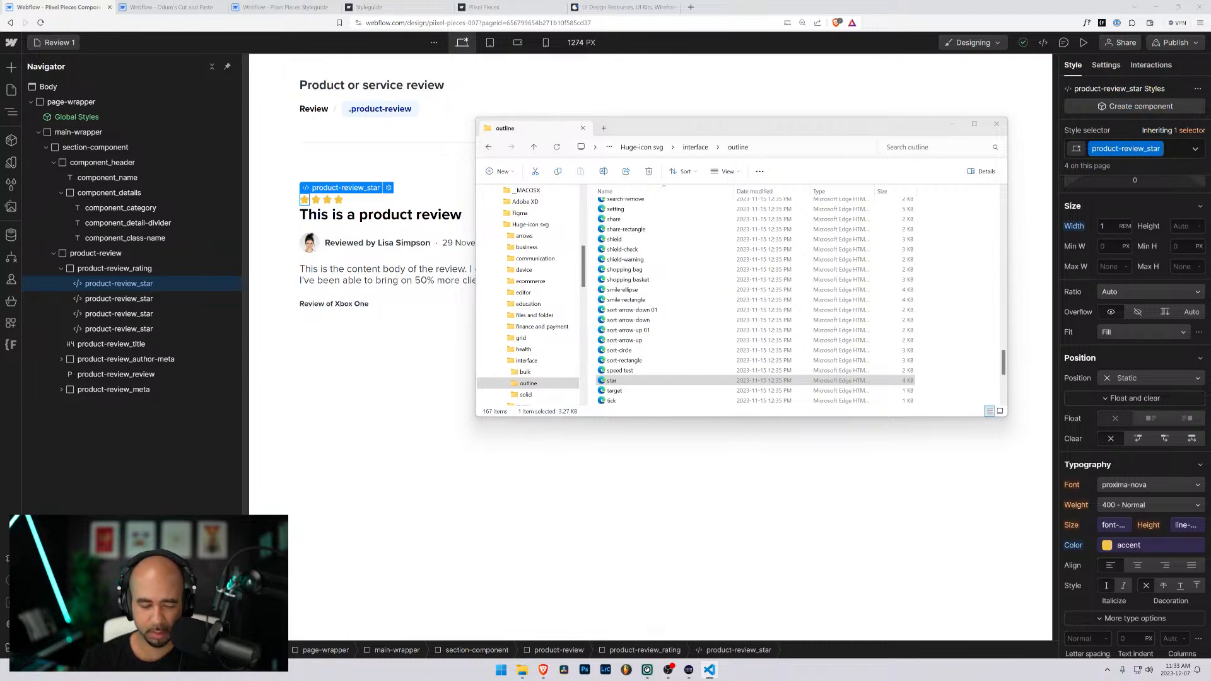
# - Replace the embed code of the last product-review_star with the copied outline star SVG code
pyautogui.click(118, 330)
pyautogui.click(118, 328)
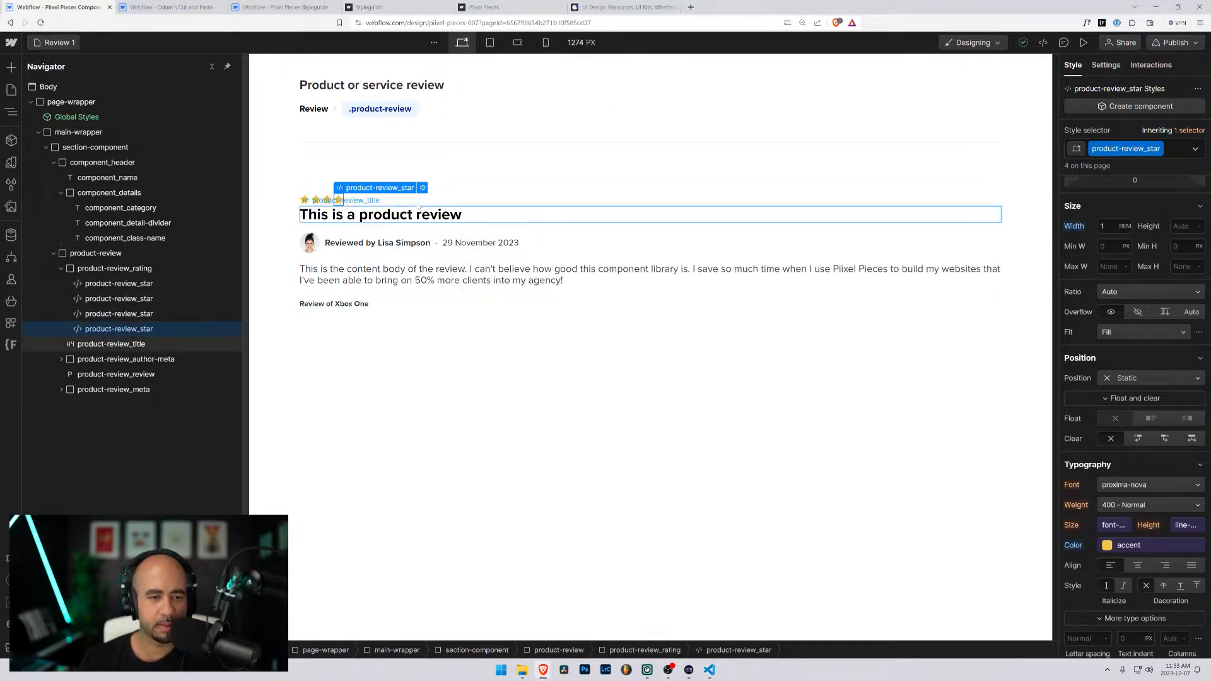
pyautogui.doubleClick(117, 328)
pyautogui.hotkey('ctrl', 'a')
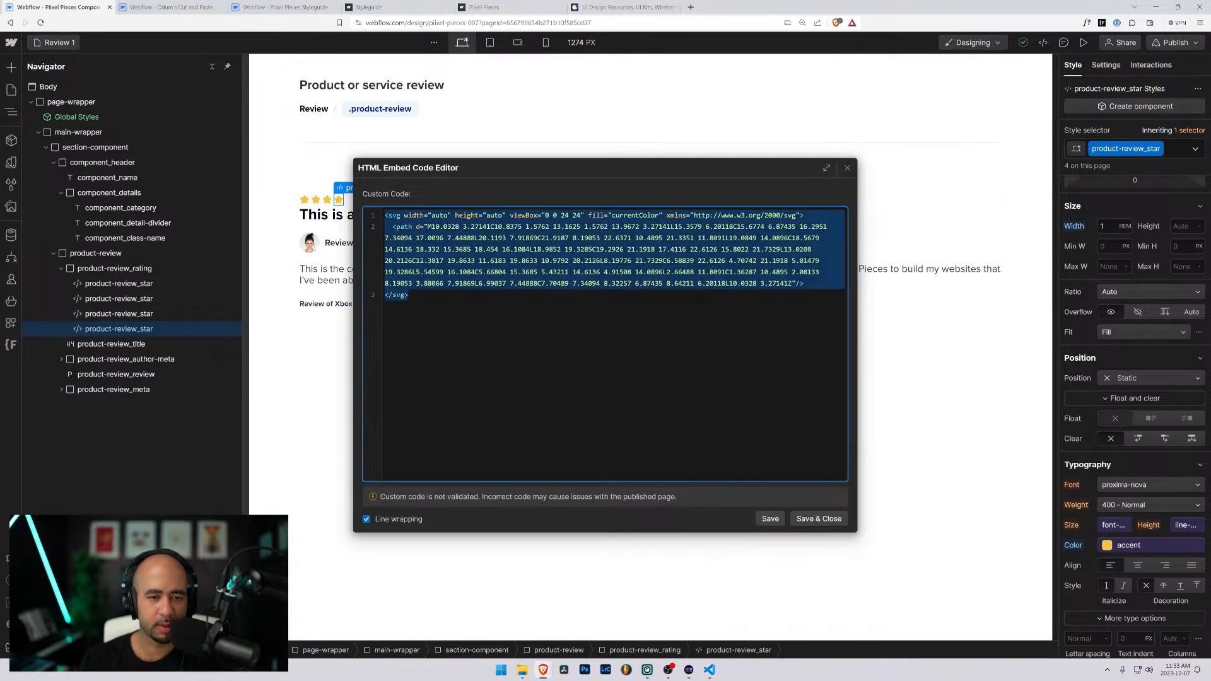
pyautogui.hotkey('ctrl', 'v')
pyautogui.scroll(-3, 605, 344)
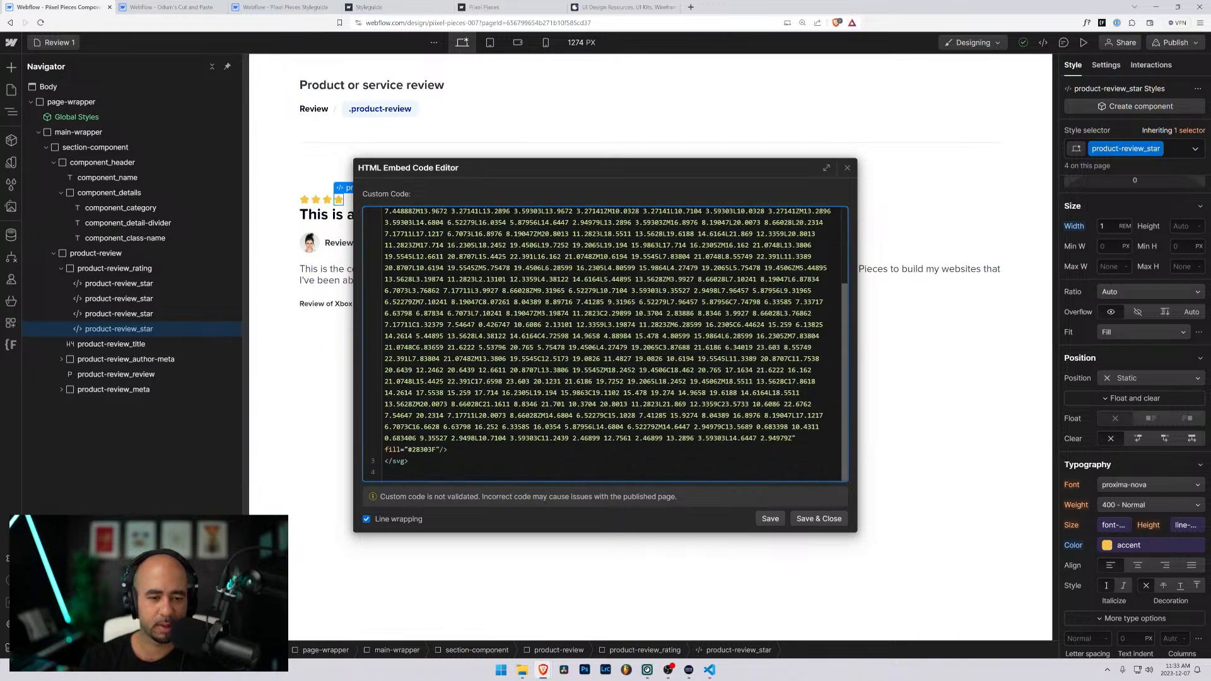
# - Remove the fill="#28303F" attribute from the path in the outline star's embed code
pyautogui.moveTo(440, 449); pyautogui.dragTo(385, 450)
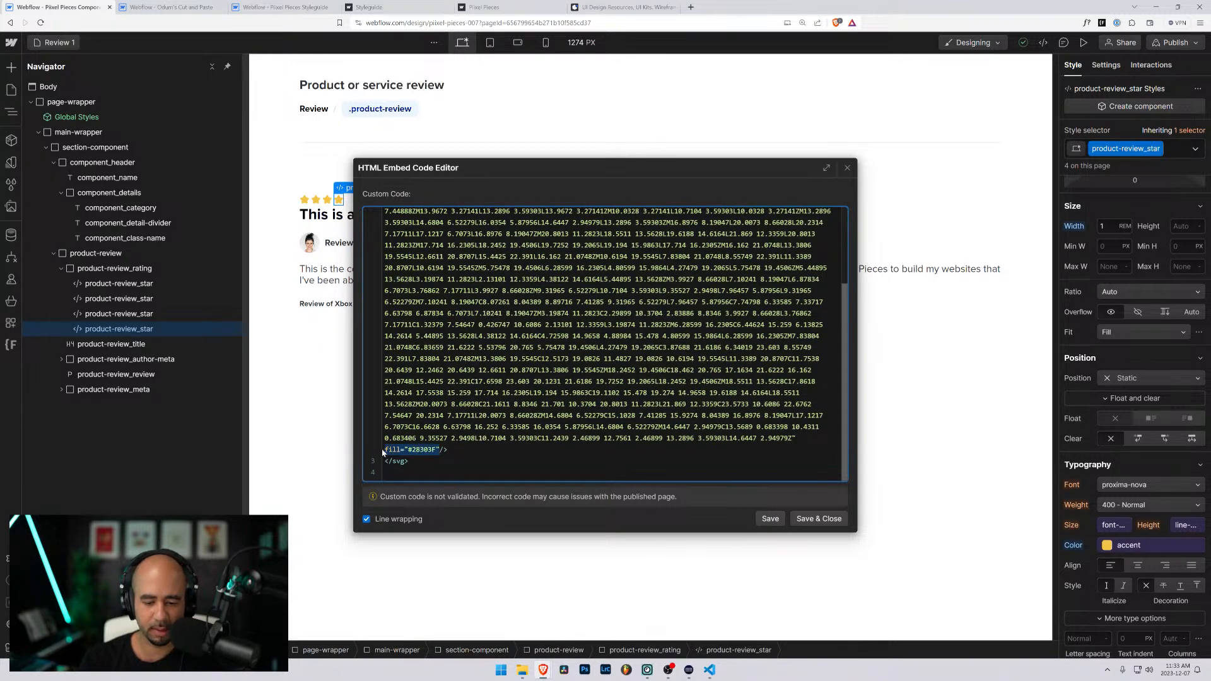
pyautogui.press('BackSpace')
pyautogui.press('BackSpace')
# - Set both the width and height attributes of the outline star's svg tag to auto
pyautogui.scroll(3, 382, 453)
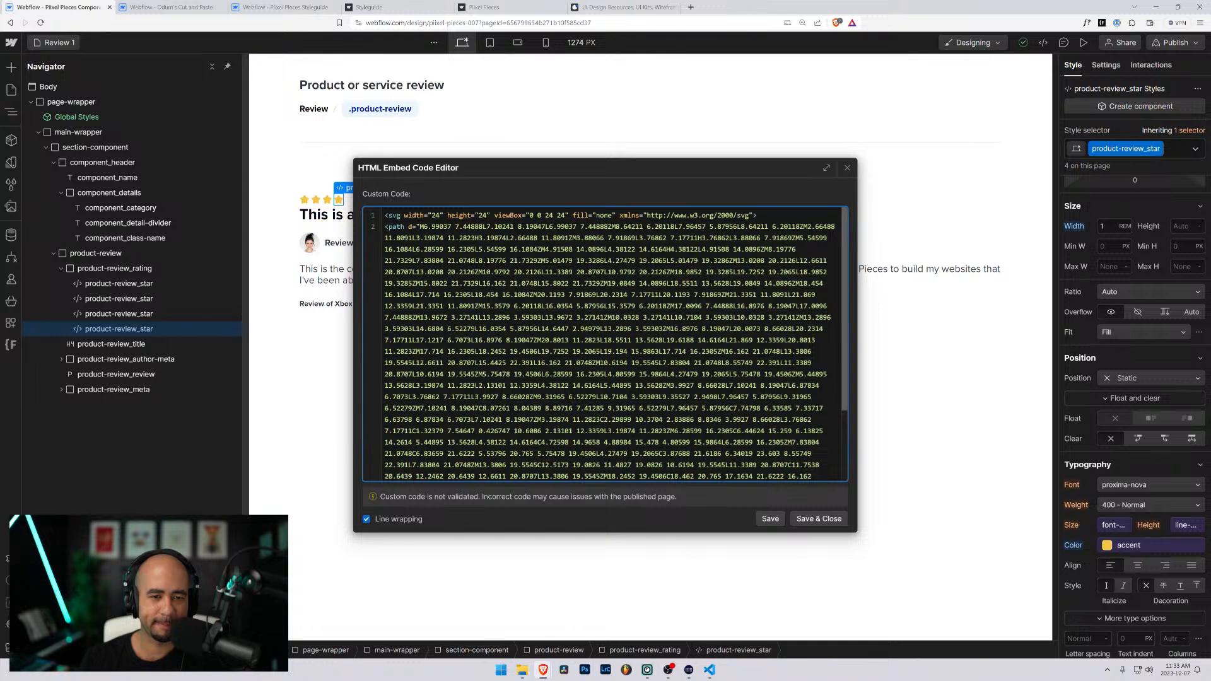
pyautogui.write('auto')
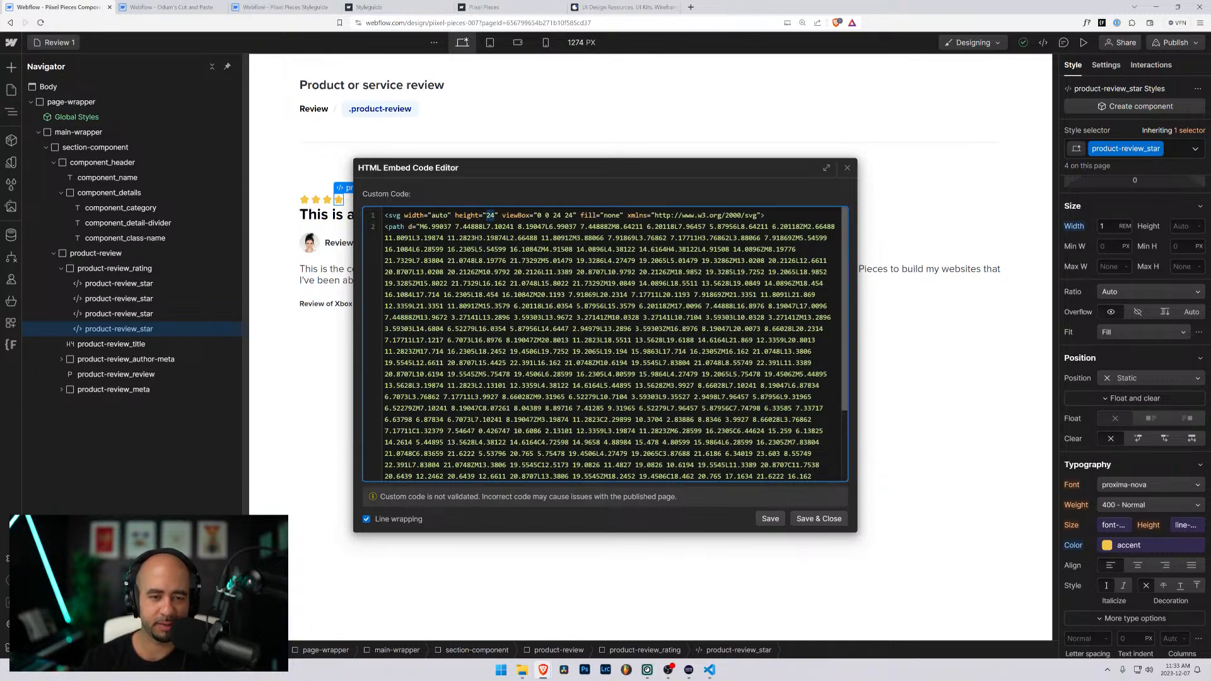
pyautogui.write('au')
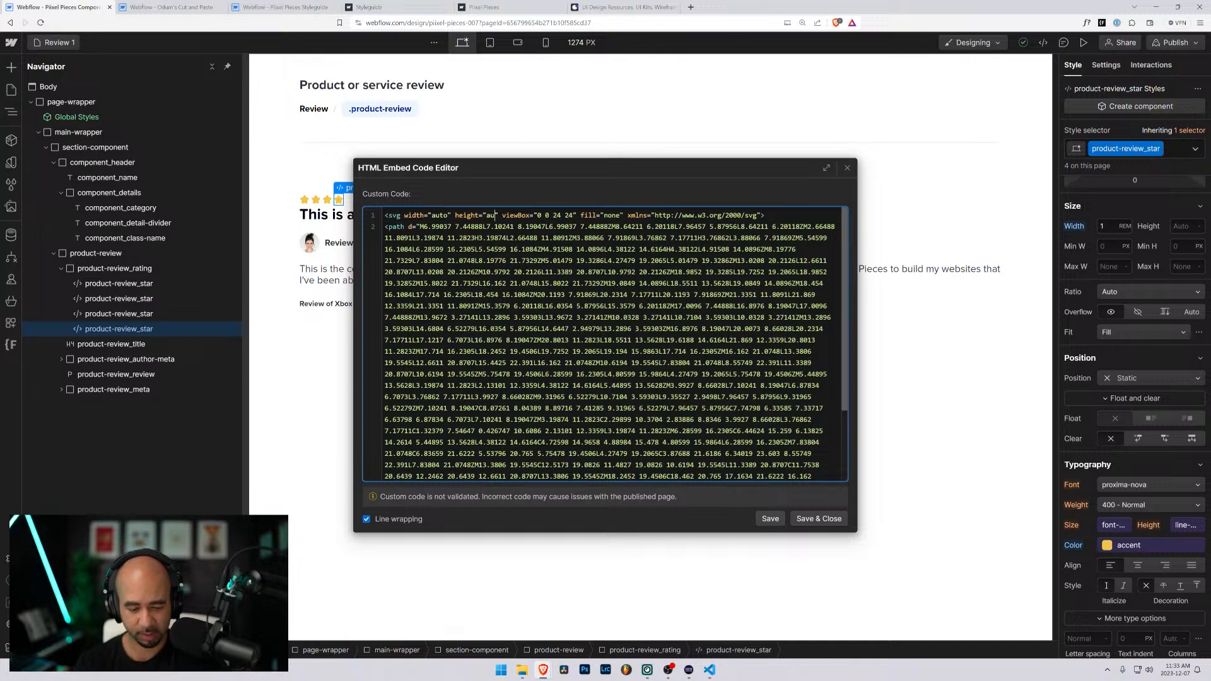
pyautogui.write('to')
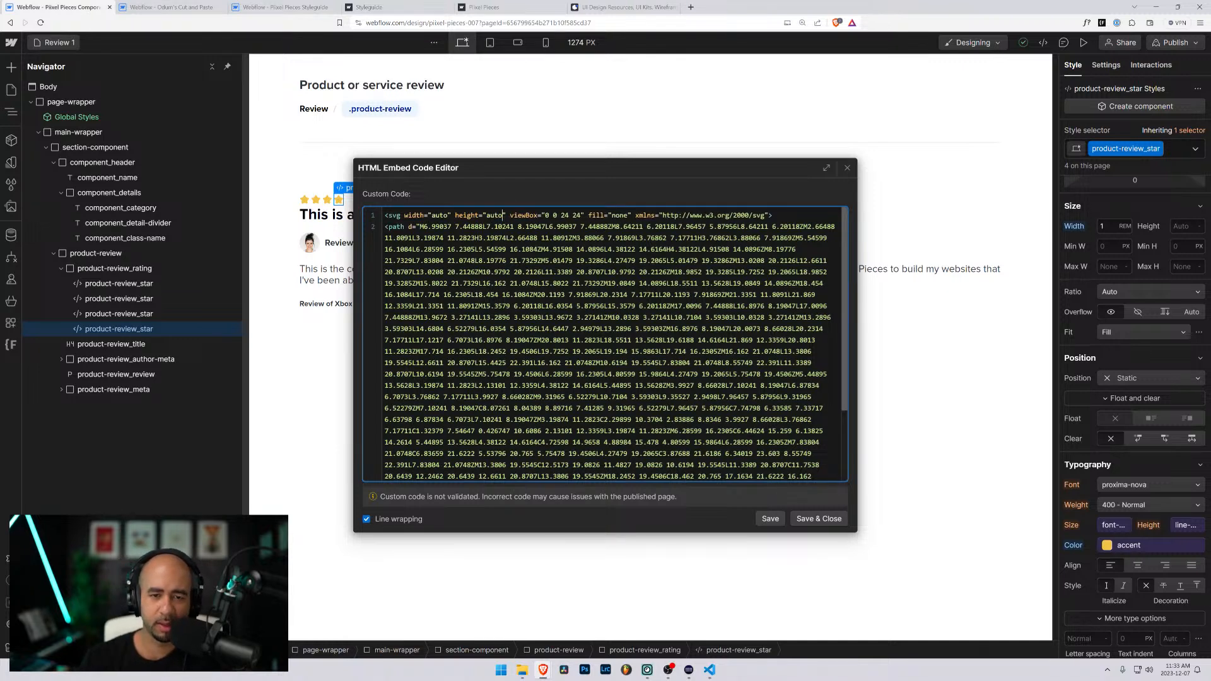
pyautogui.write('colo')
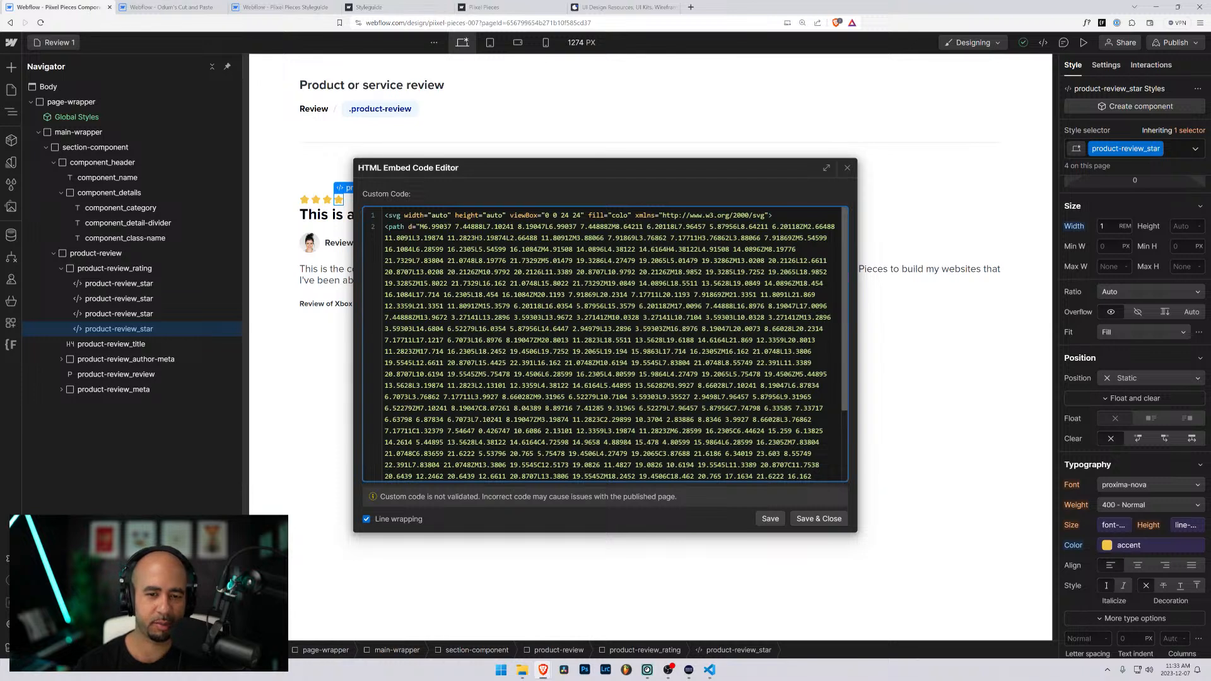
# - Set the fill attribute of the outline star's svg tag to currentColor, then save and close the embed code
pyautogui.press('BackSpace')
pyautogui.press('BackSpace')
pyautogui.press('BackSpace')
pyautogui.write('ur')
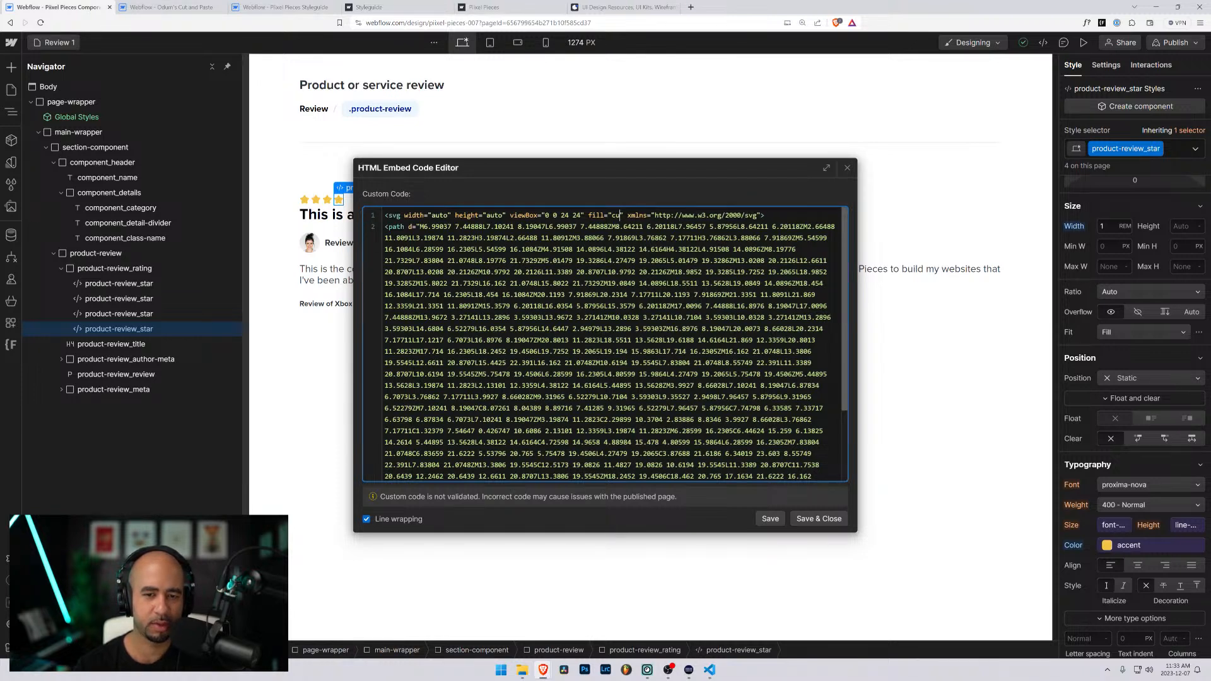
pyautogui.write('rentColor')
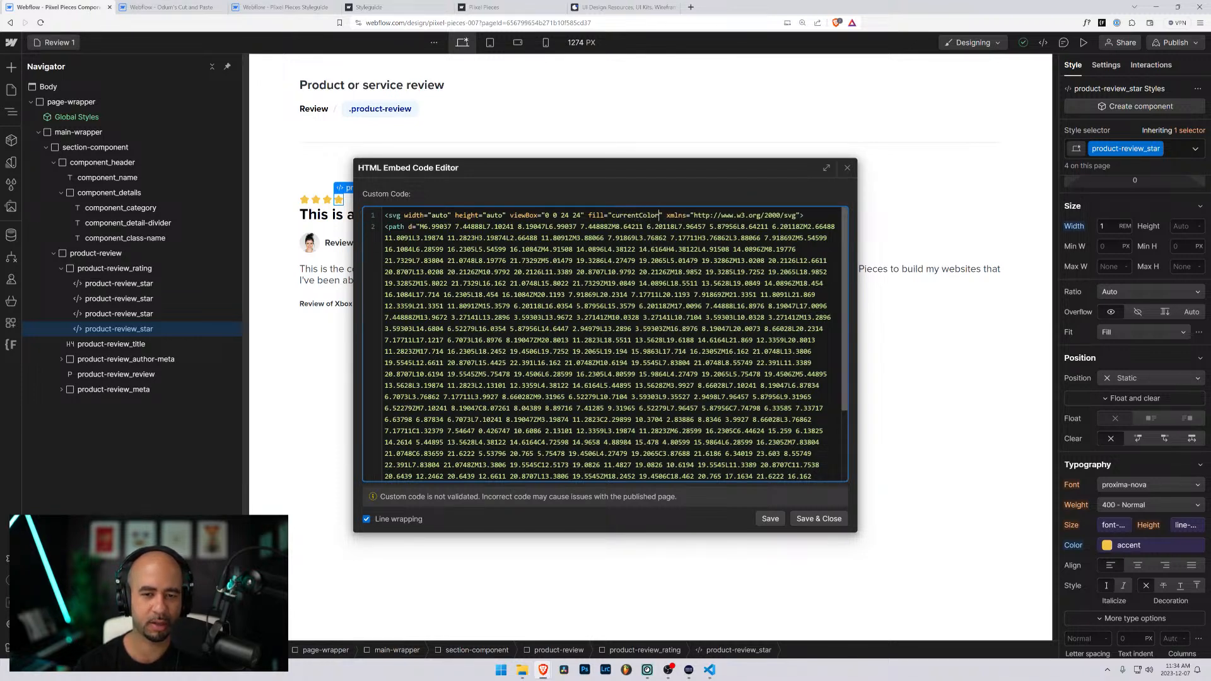
pyautogui.click(824, 520)
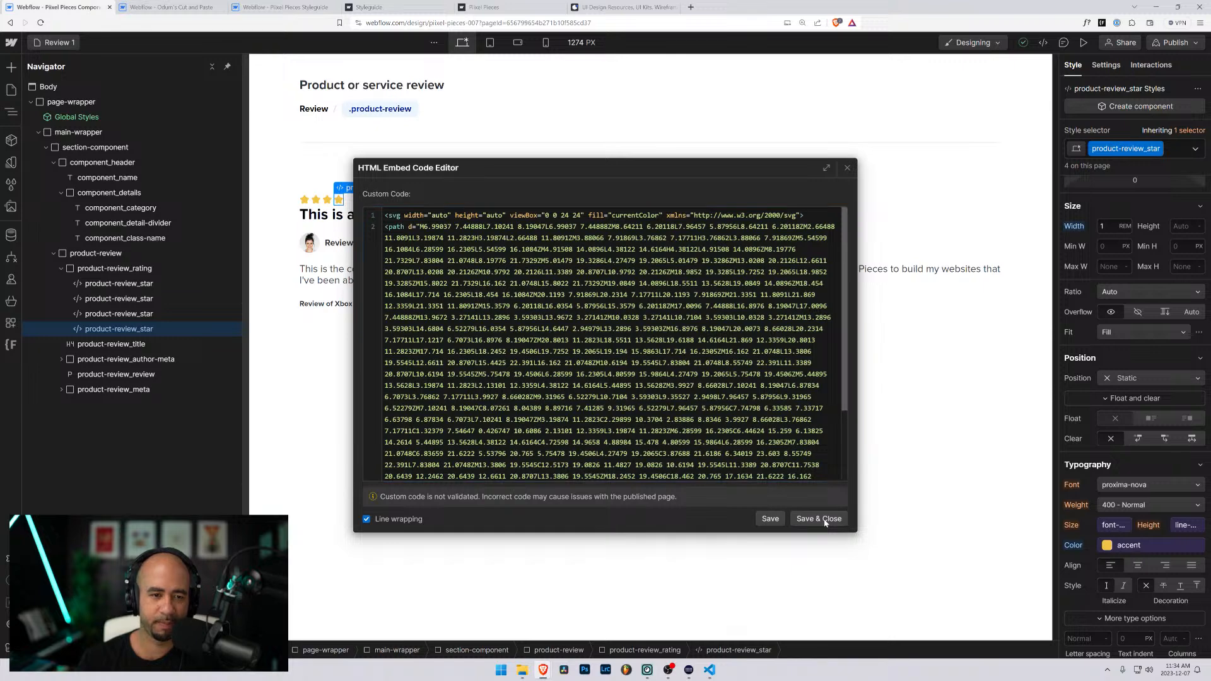
# - Duplicate the third, filled product-review_star to make a rating of four filled stars and one outline star
pyautogui.click(116, 313)
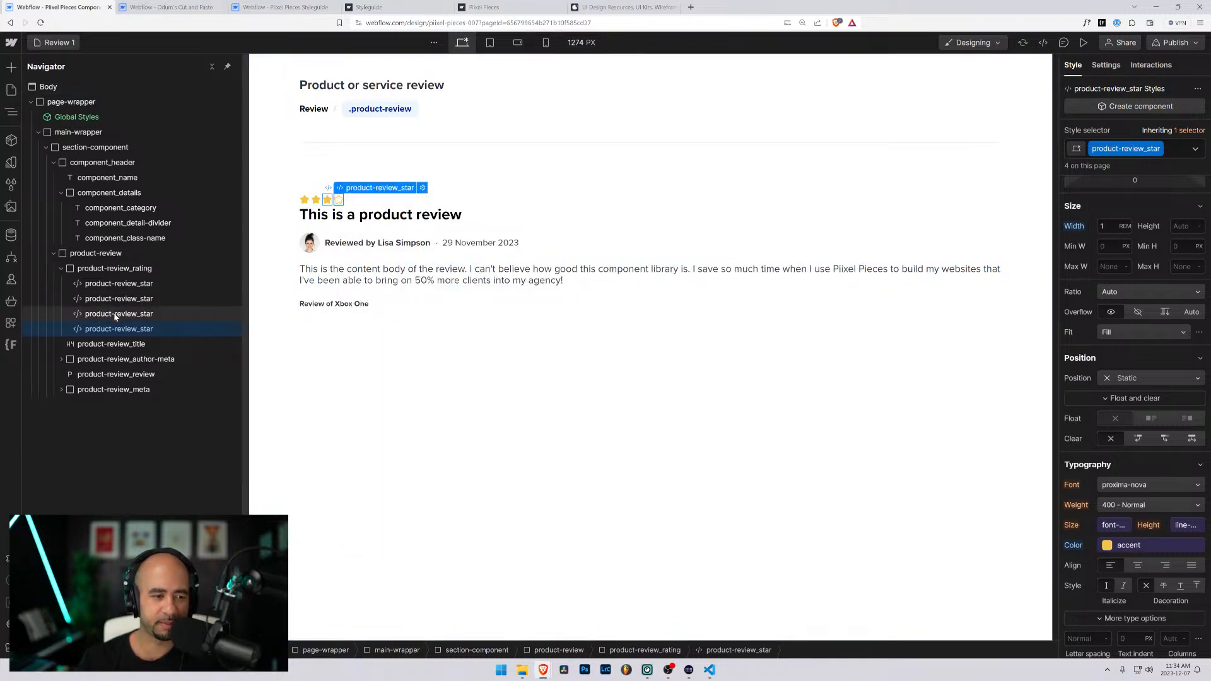
pyautogui.click(116, 329)
pyautogui.click(117, 314)
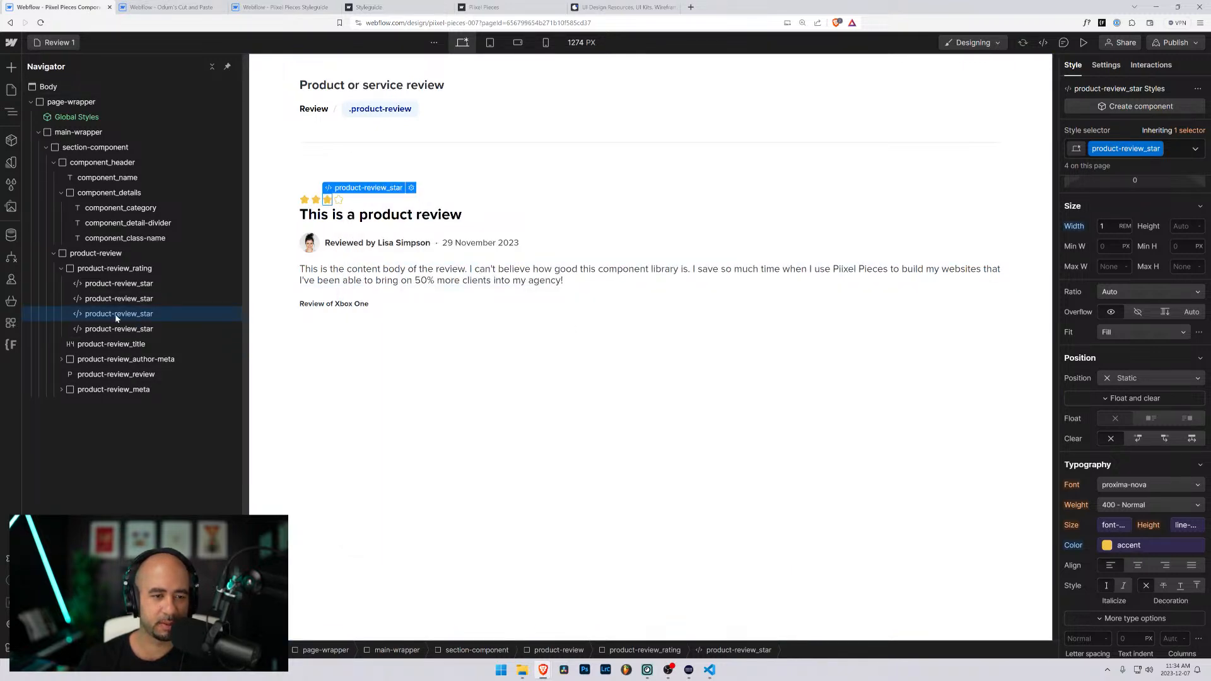
pyautogui.hotkey('ctrl', 'd')
pyautogui.click(467, 424)
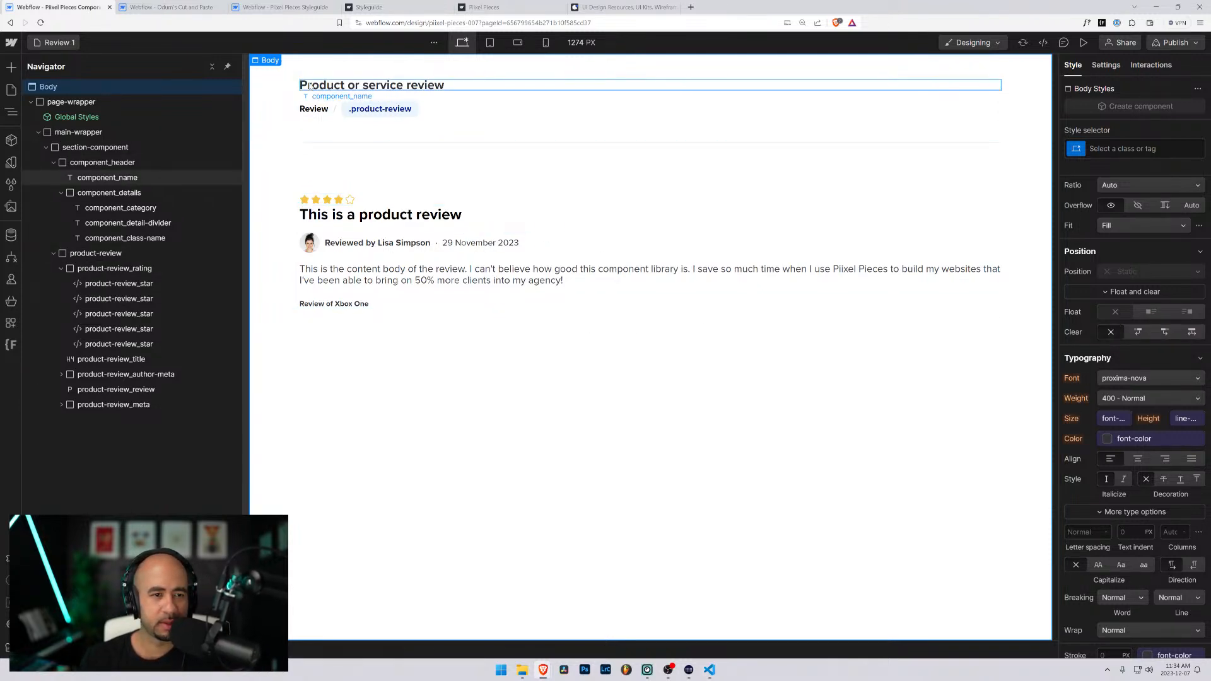
# - Collapse the page-wrapper tree, show the site's pages, and collapse the Testimonial and Review folders
pyautogui.click(380, 87)
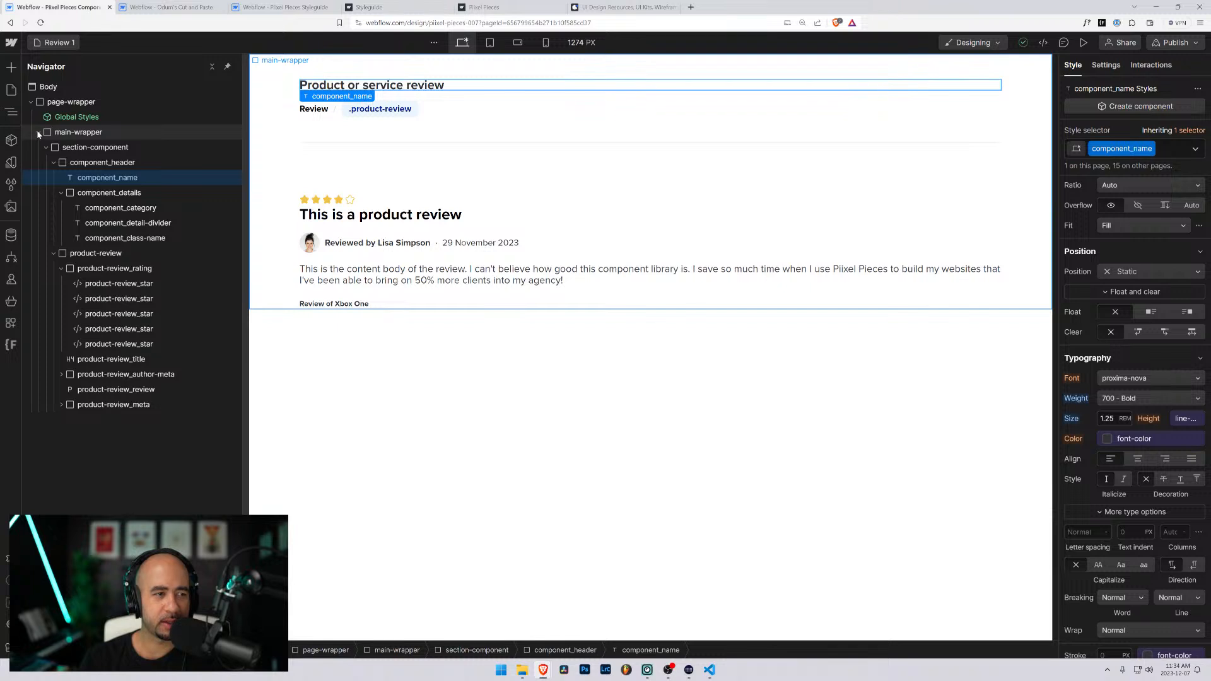
pyautogui.click(31, 101)
pyautogui.press('p')
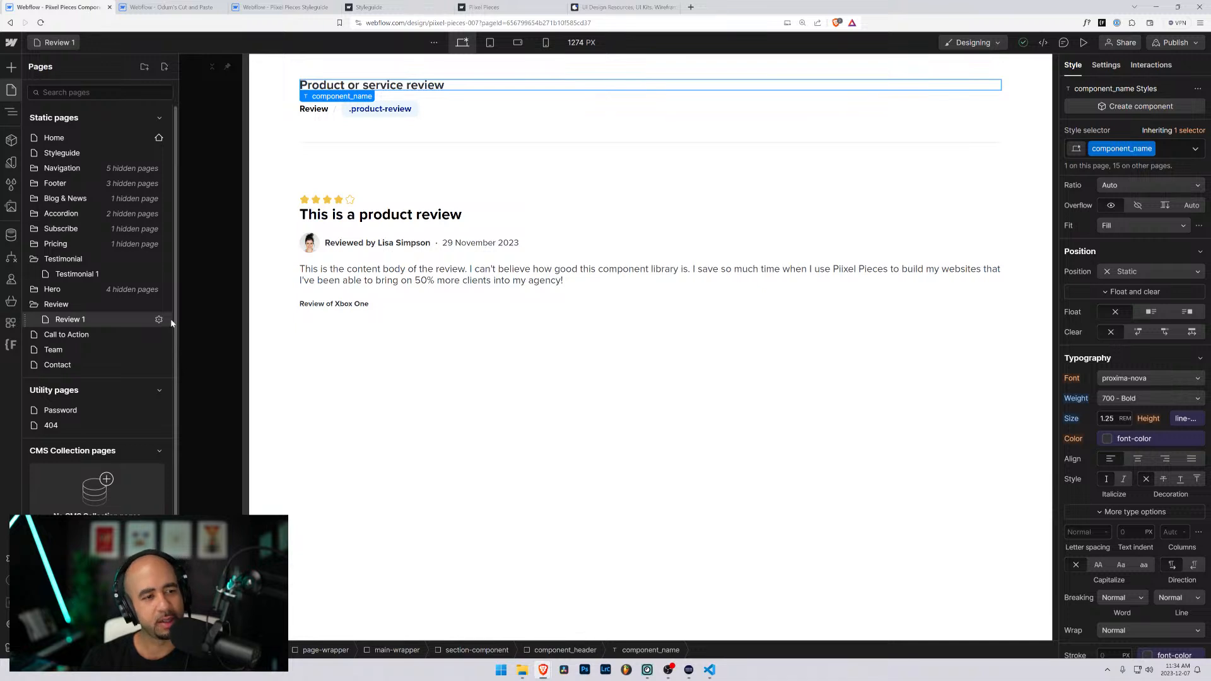
pyautogui.click(34, 259)
pyautogui.click(34, 290)
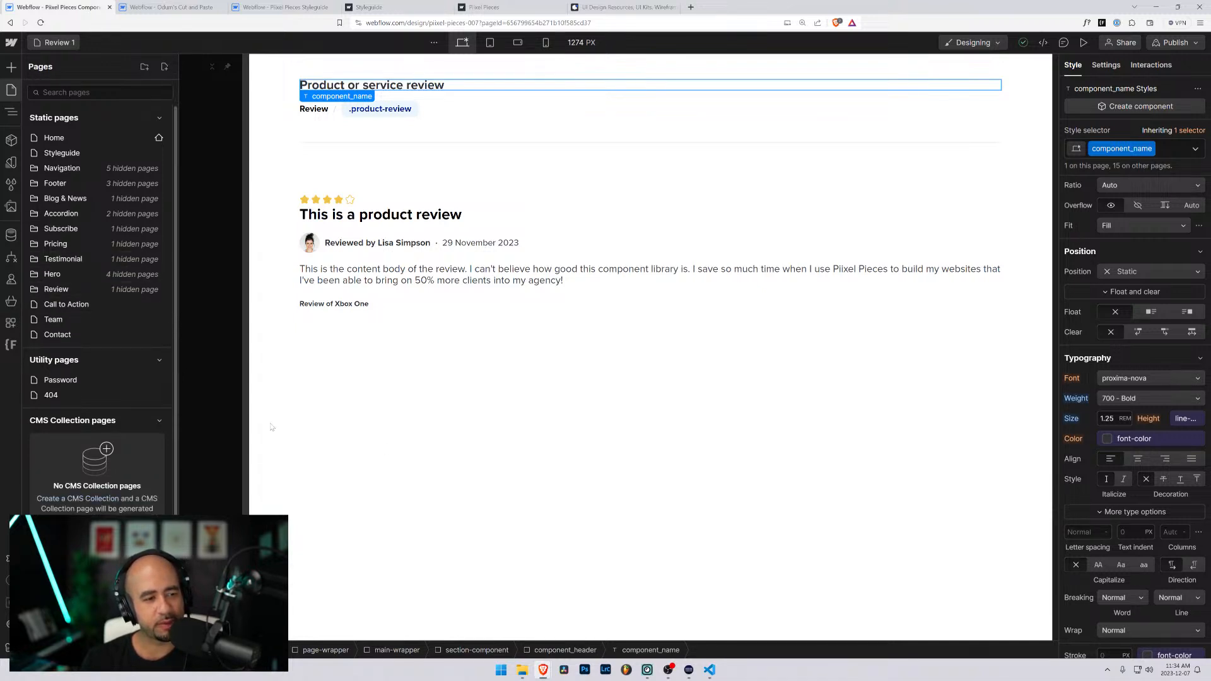